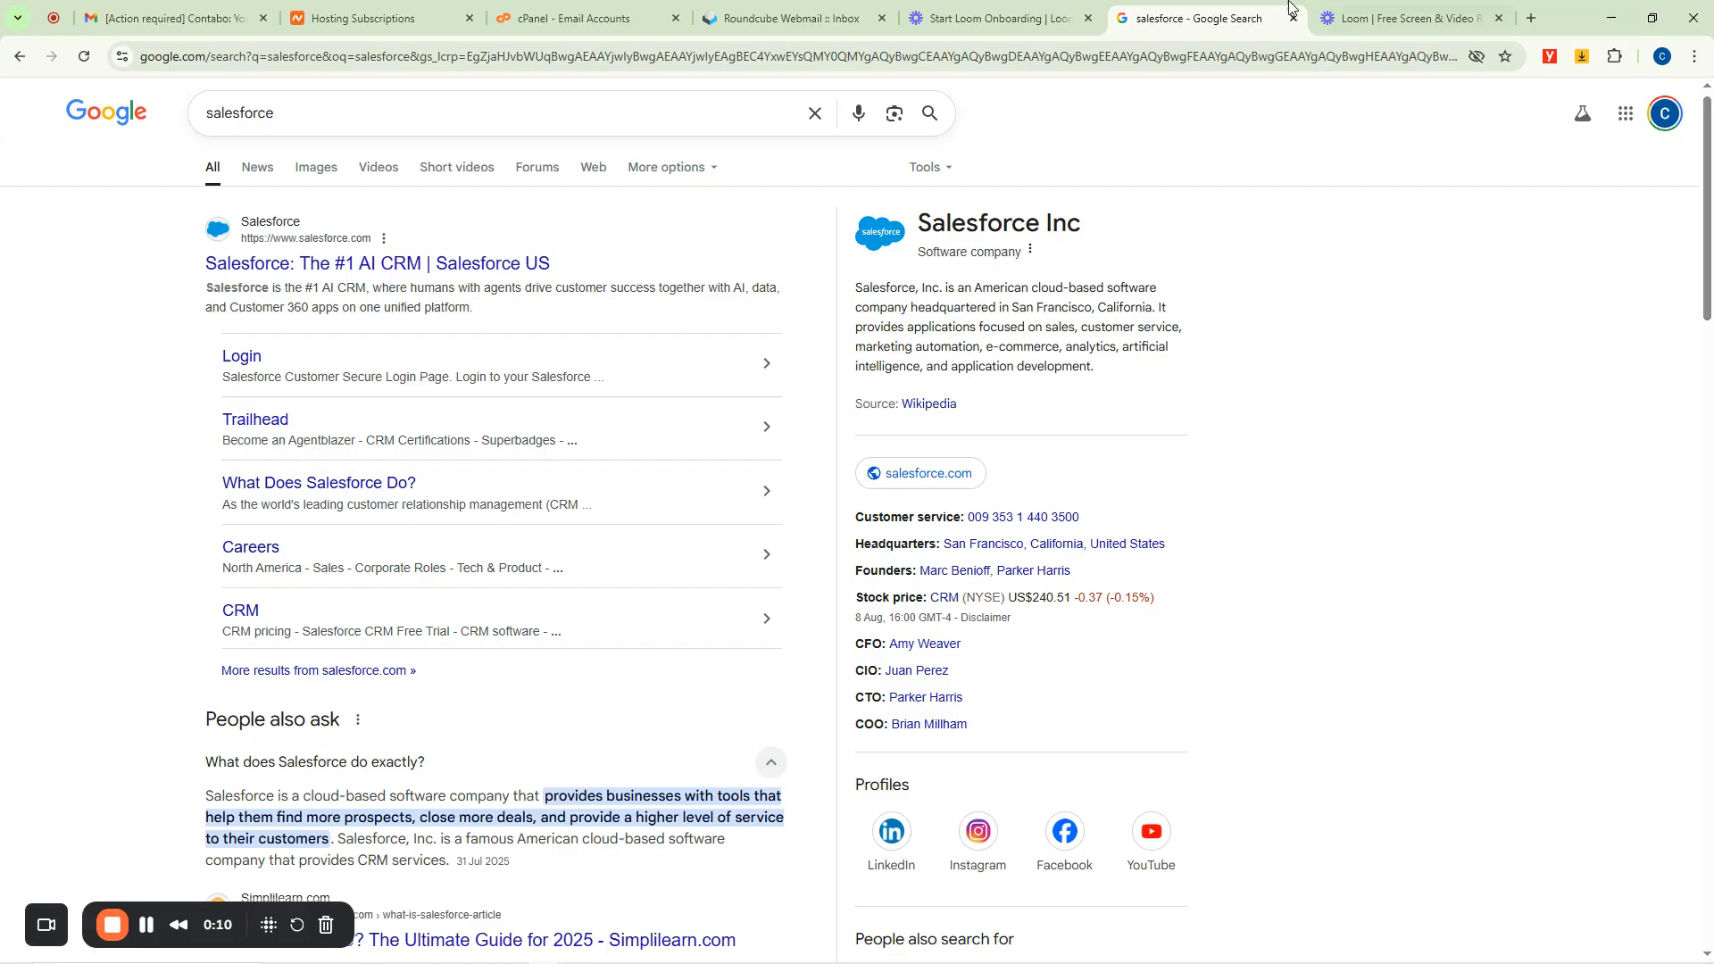
# Open the official Salesforce US search result in a new background tab.
pyautogui.moveTo(1397, 18); pyautogui.dragTo(147, 10)
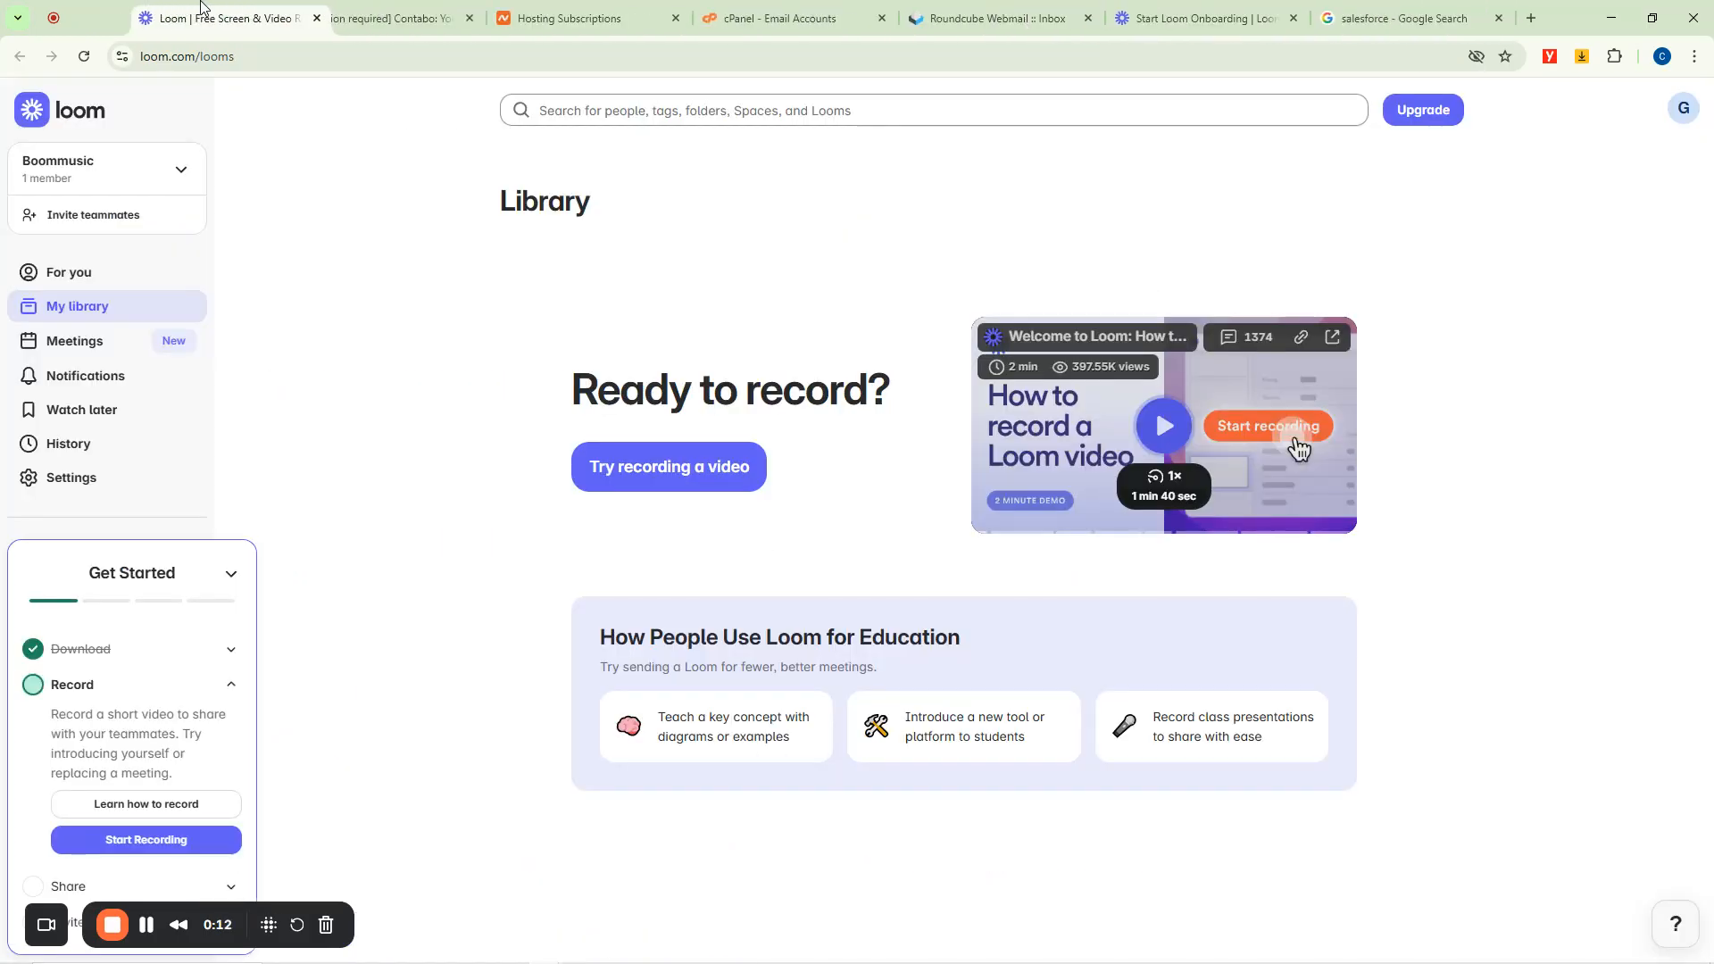
pyautogui.click(1390, 7)
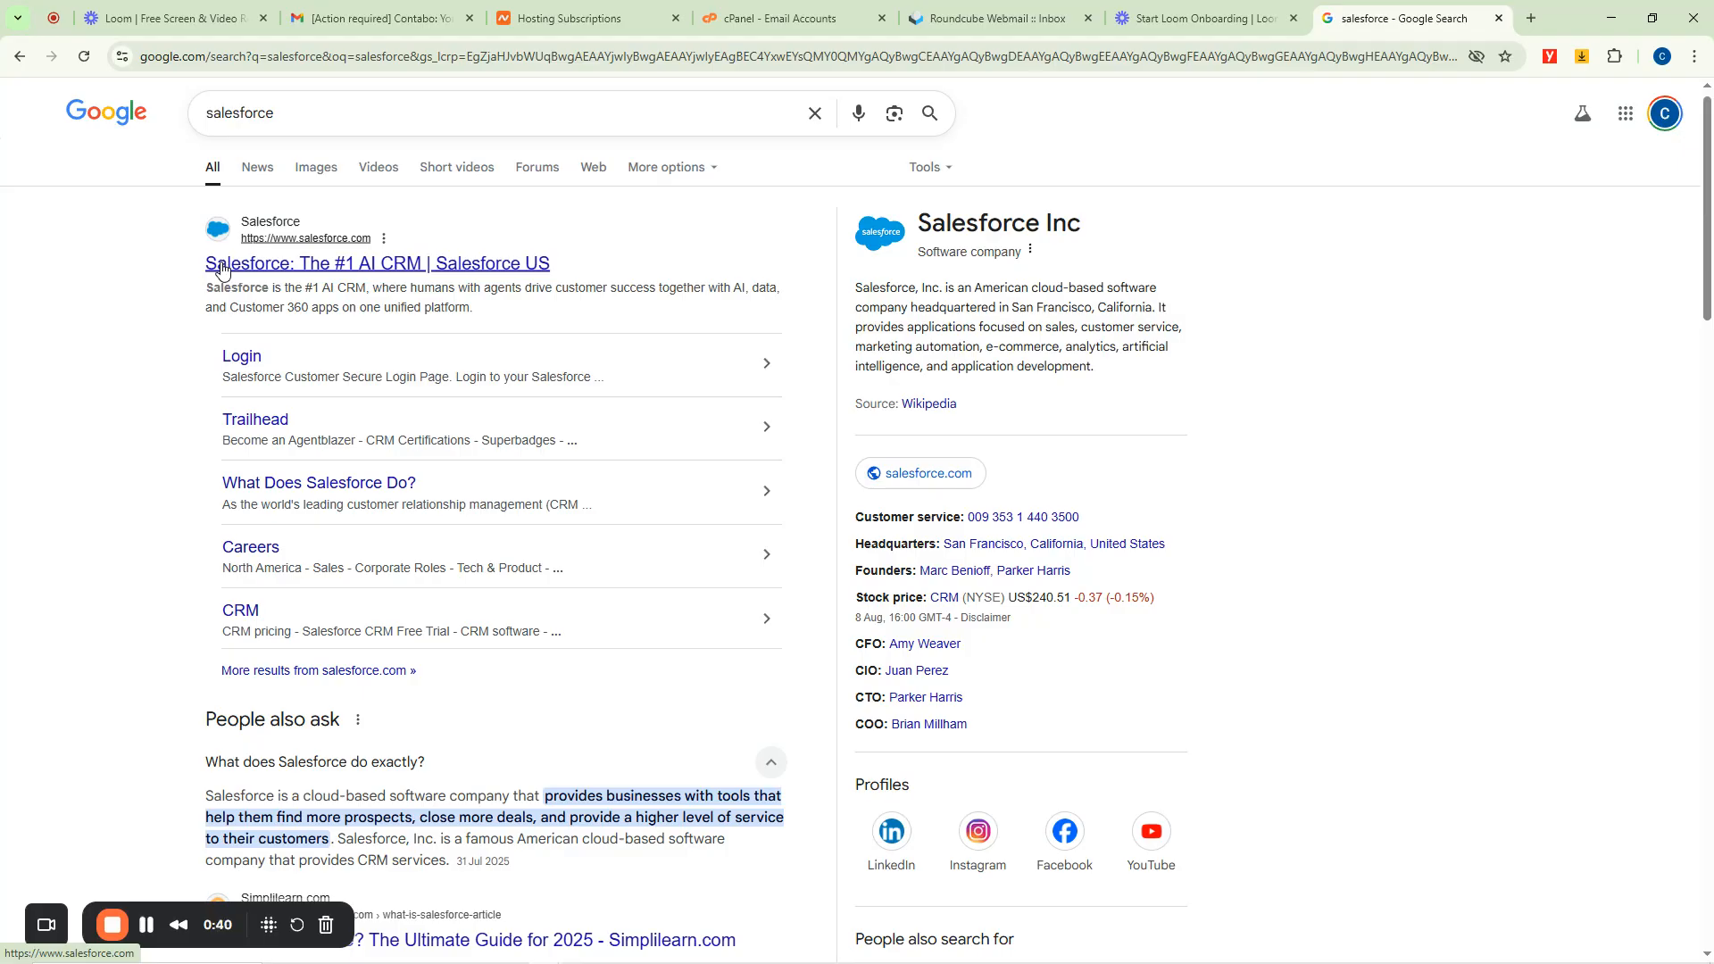
pyautogui.rightClick(272, 273)
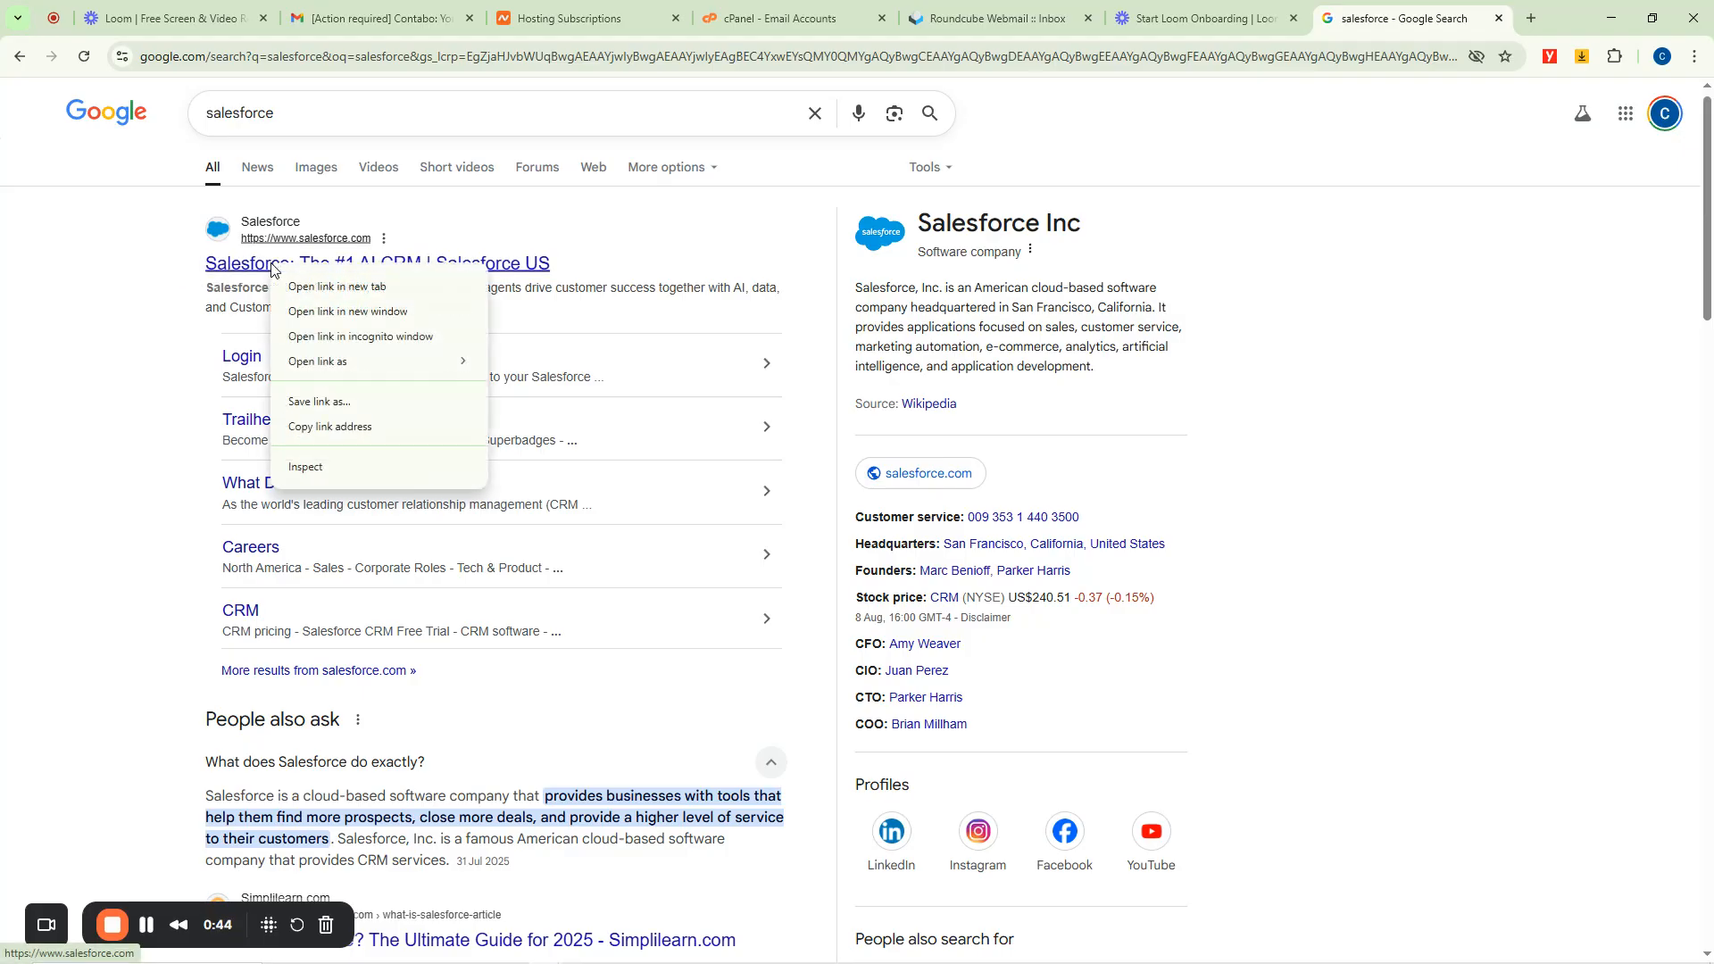
pyautogui.click(352, 288)
# Expand the 'Is Salesforce a CRM or SAP?' answer in the Google results.
pyautogui.scroll(-9, 632, 496)
pyautogui.scroll(-7, 631, 489)
pyautogui.scroll(9, 633, 490)
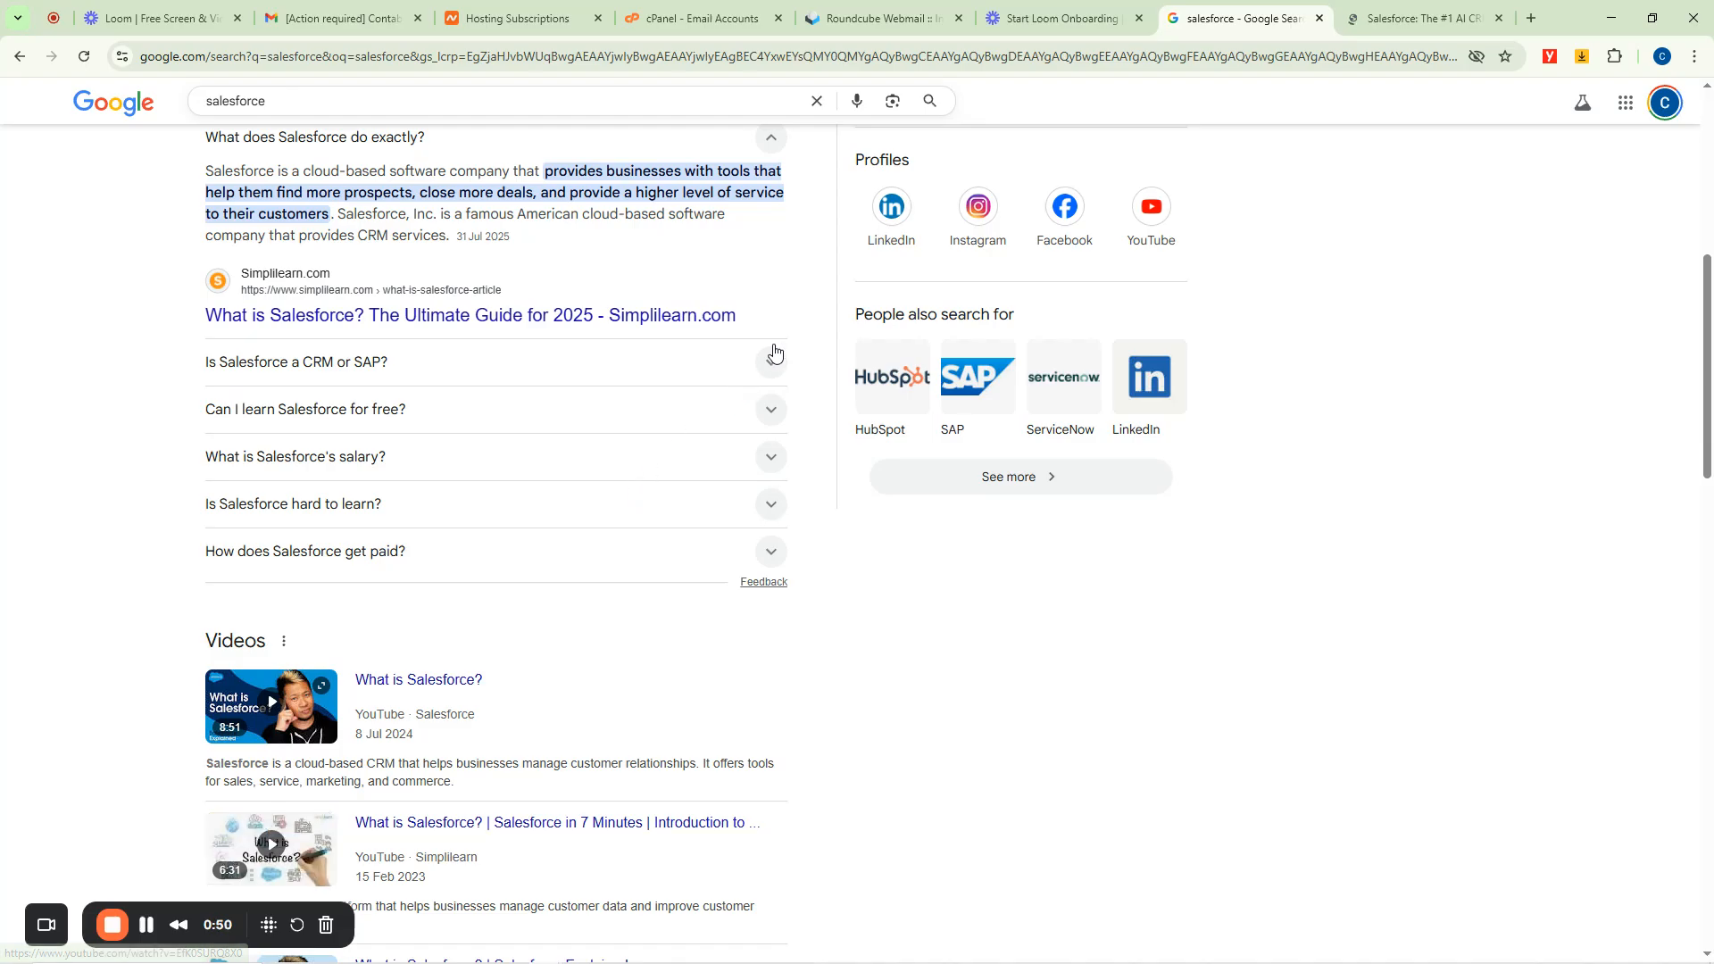
pyautogui.click(772, 361)
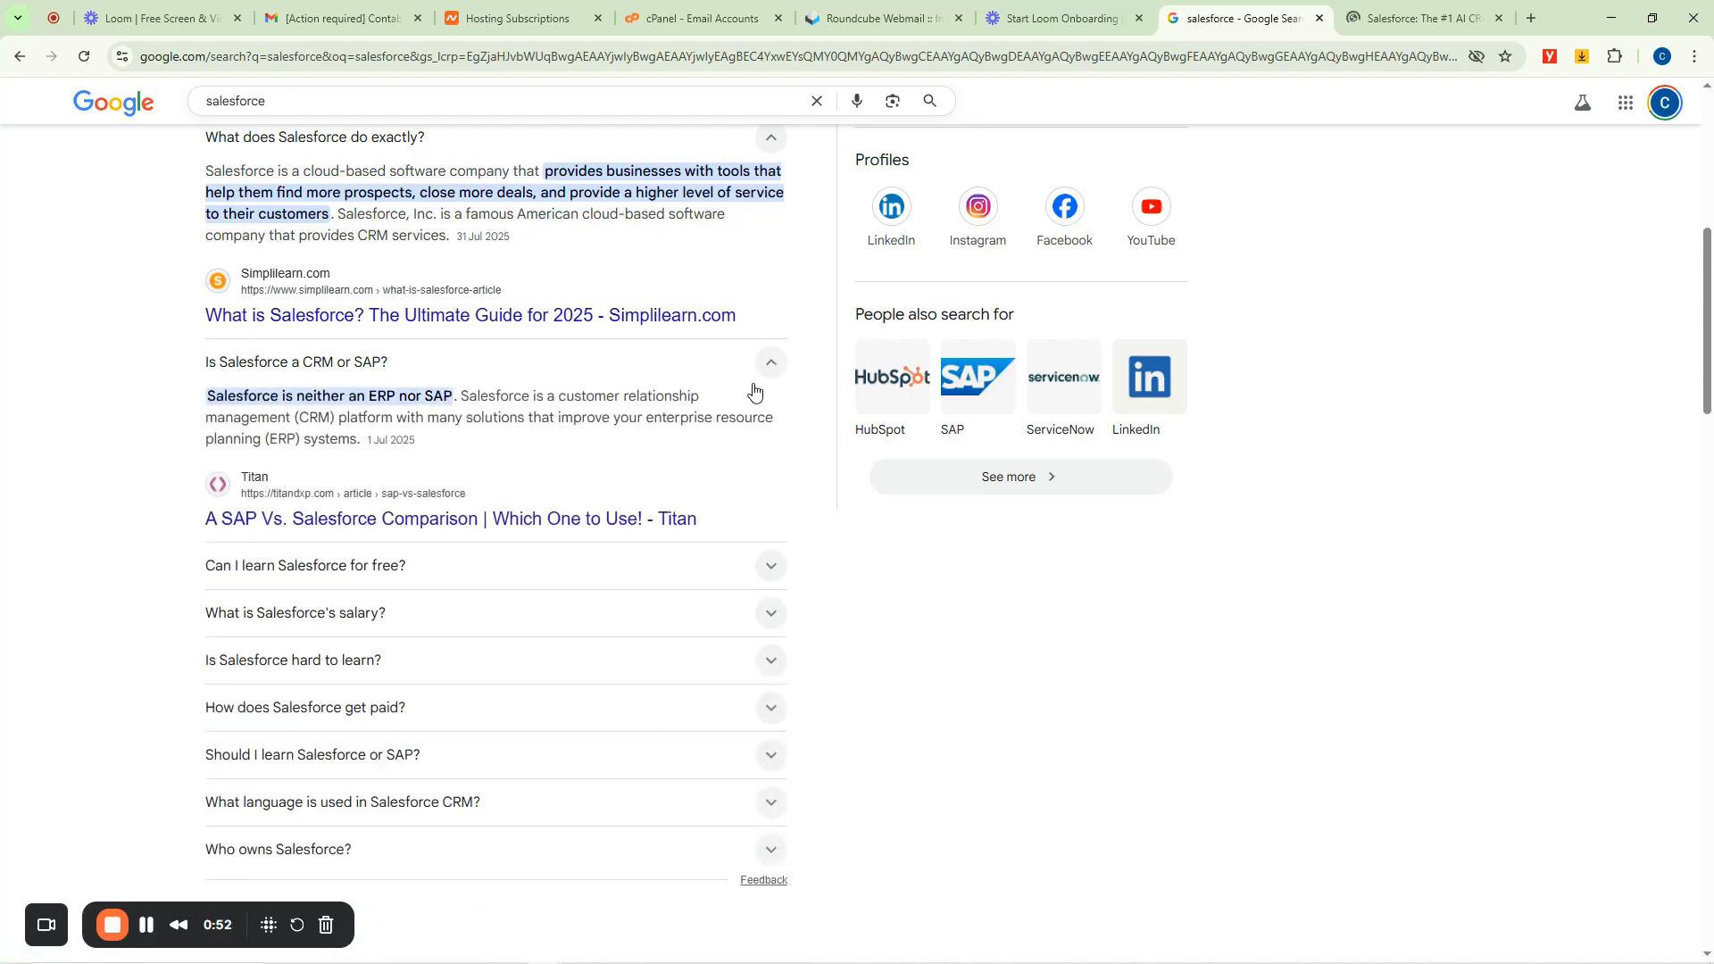
pyautogui.scroll(2, 753, 391)
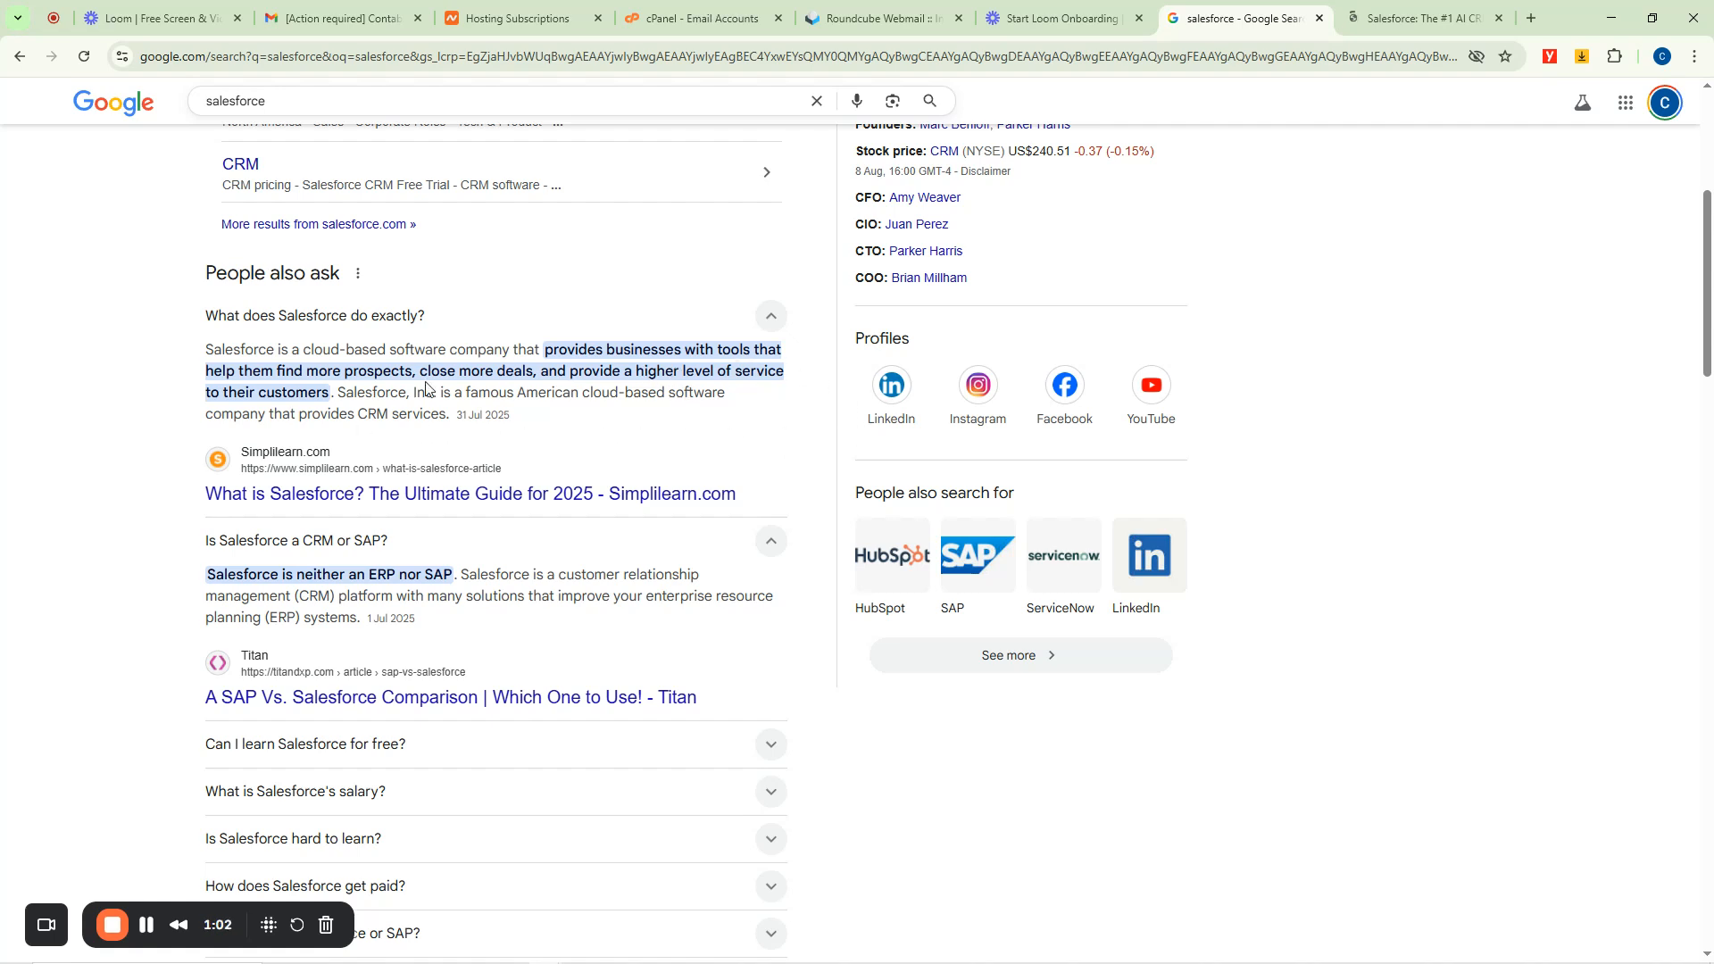
# Switch to the Salesforce homepage and minimize the Agentforce chat panel.
pyautogui.click(1397, 9)
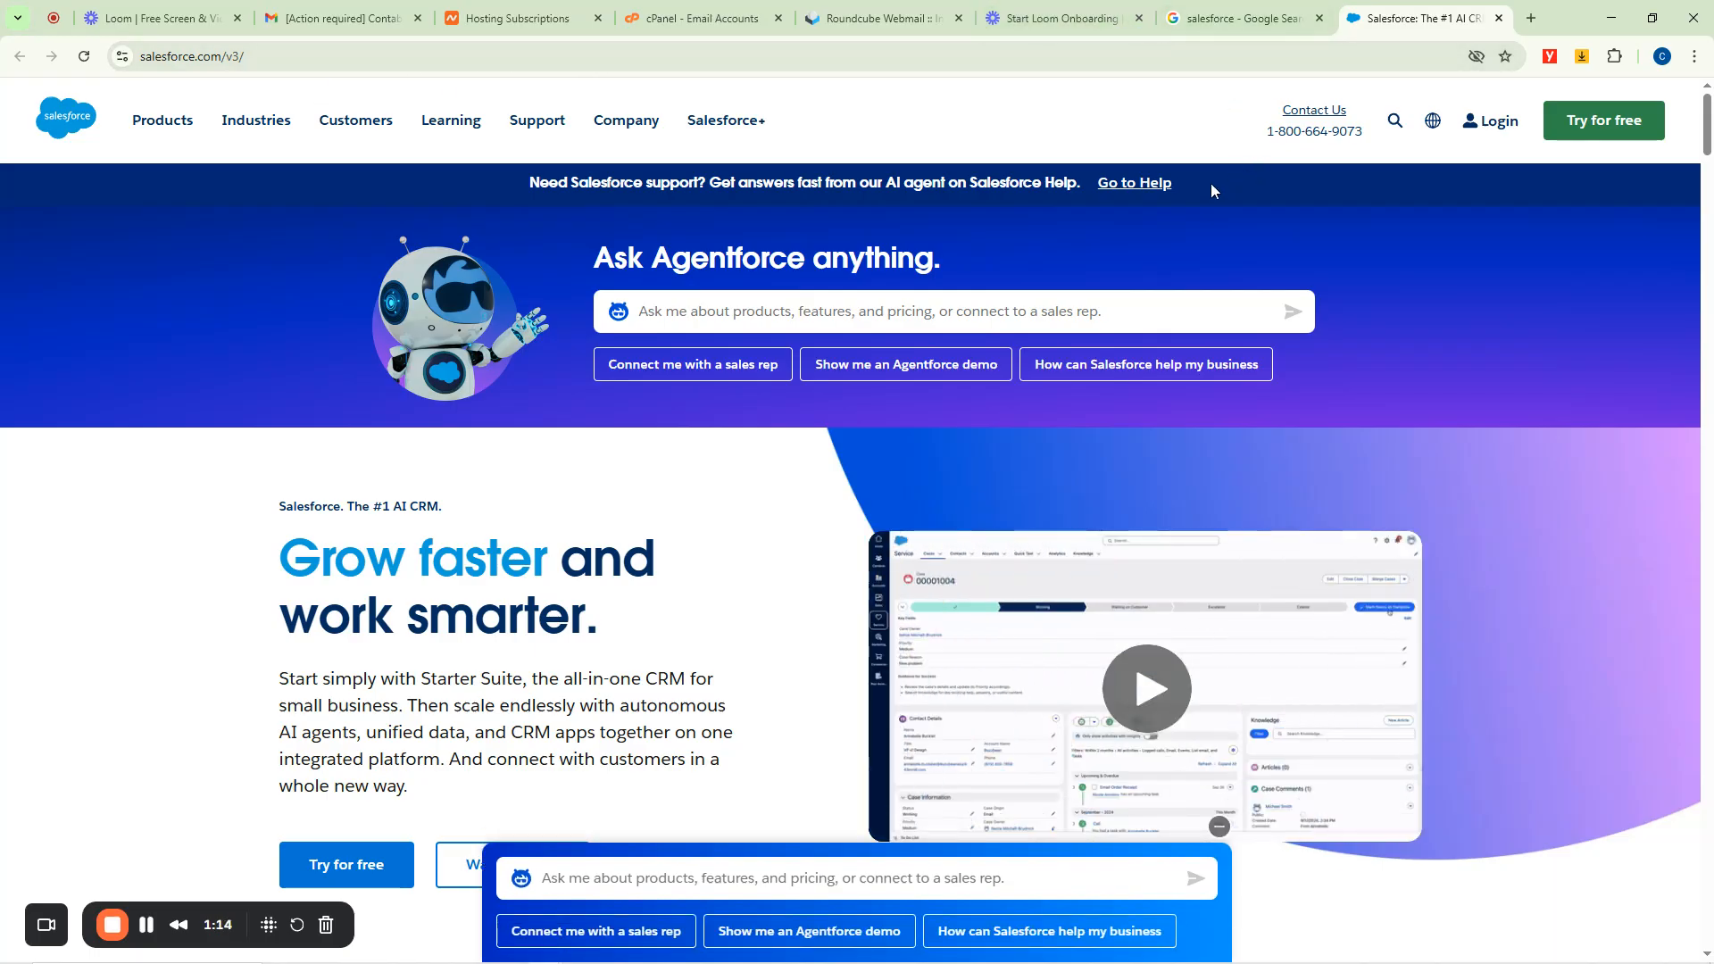
pyautogui.scroll(-15, 1197, 223)
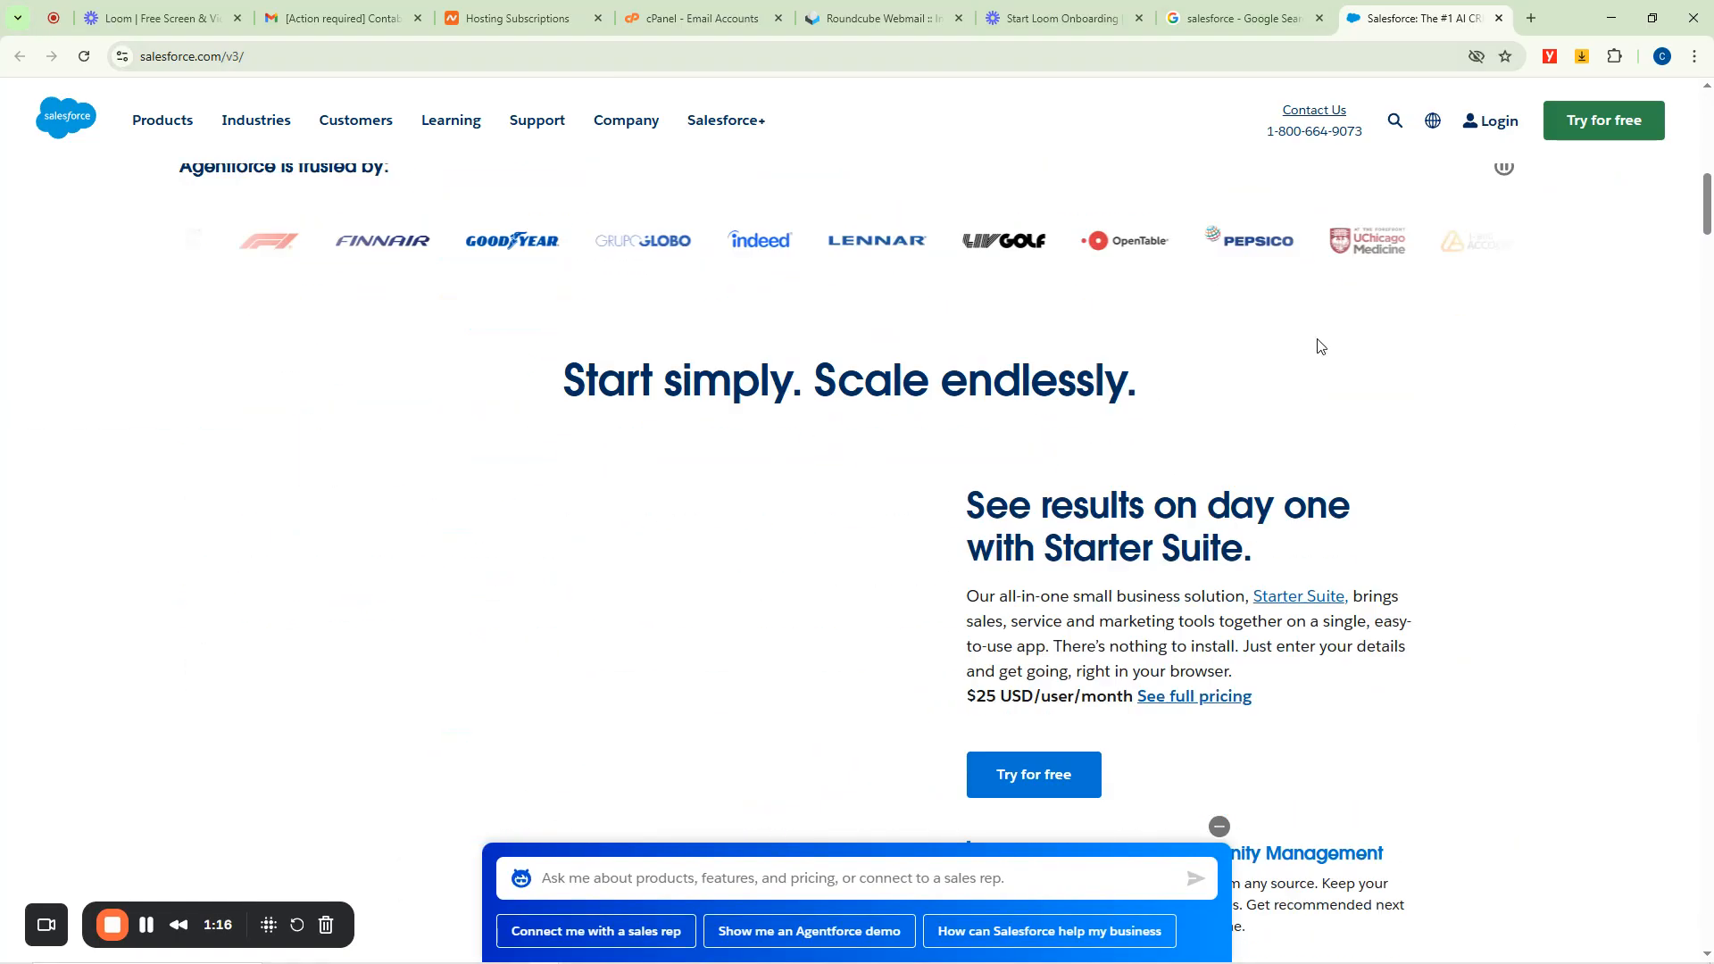
pyautogui.click(1220, 826)
pyautogui.scroll(15, 1374, 268)
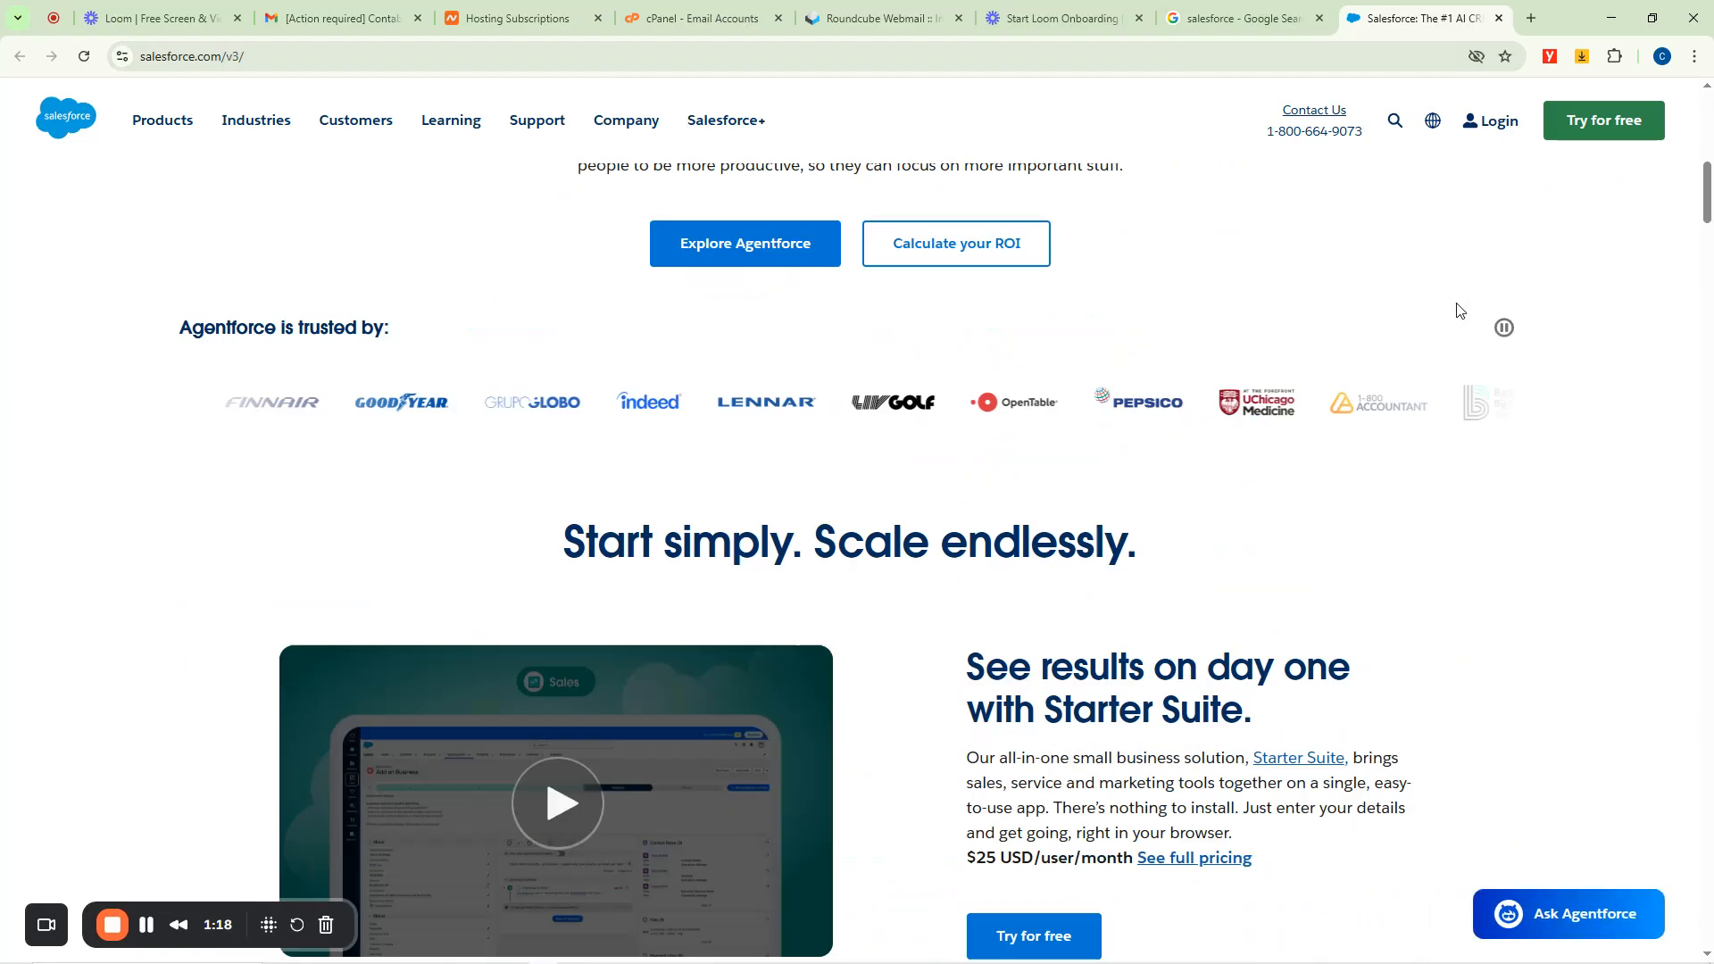
pyautogui.scroll(5, 1360, 199)
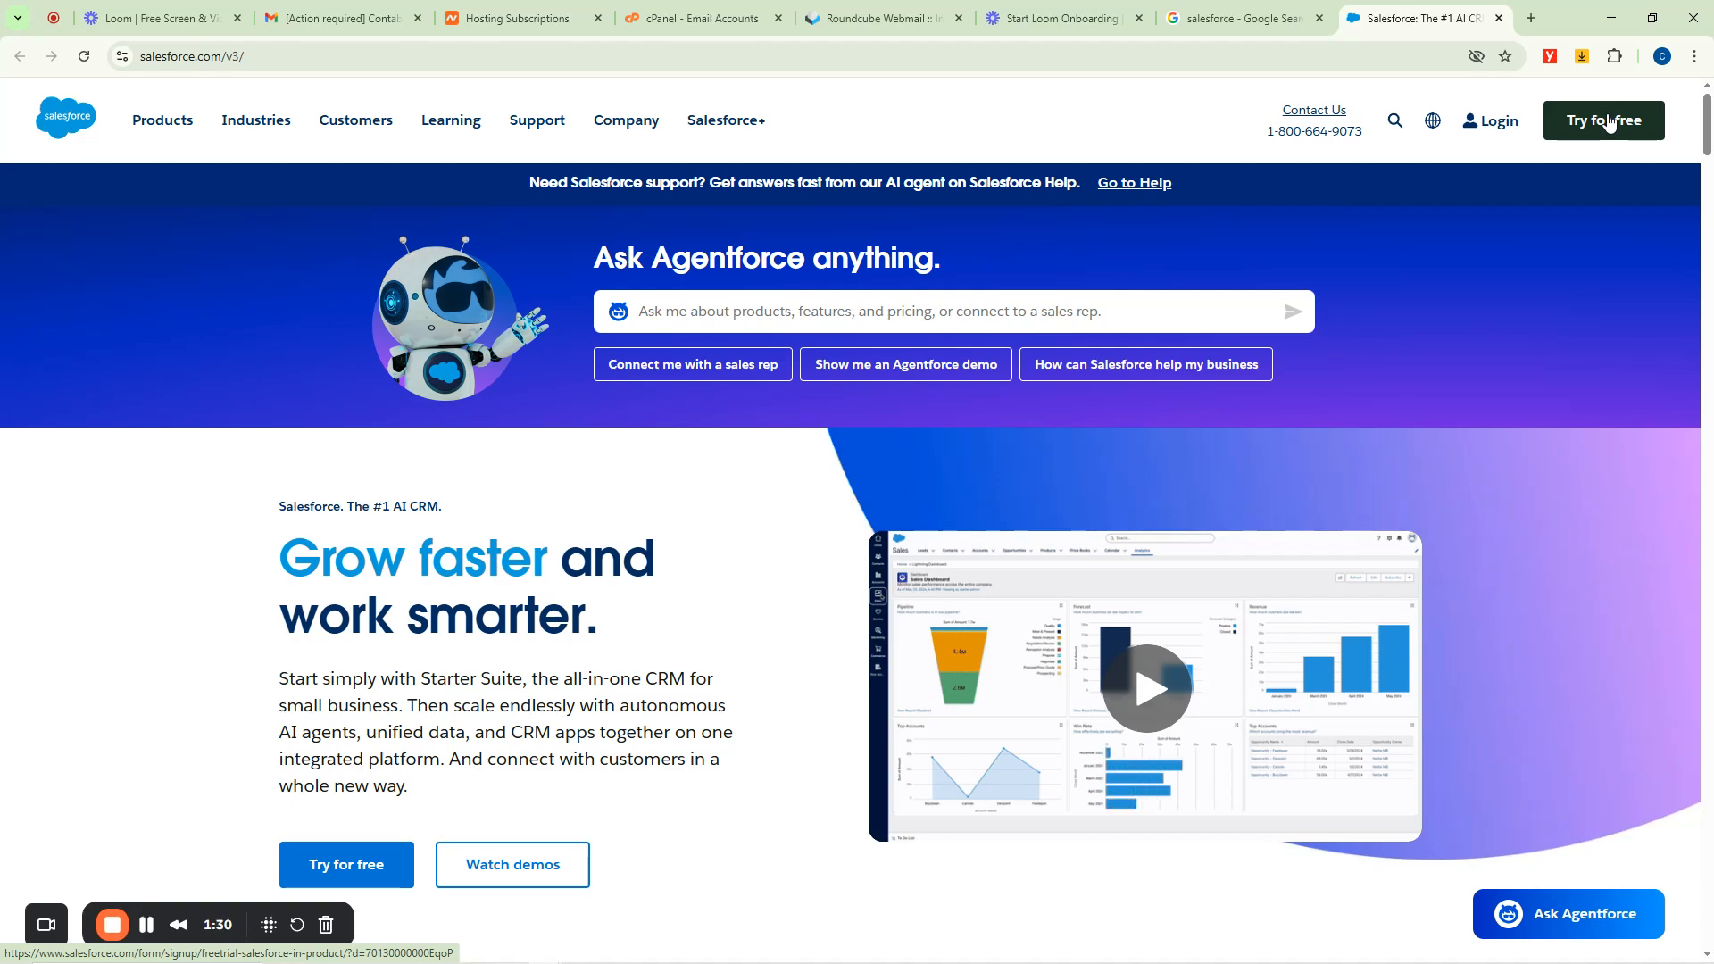
# Start the free trial from the Try for free link in the header.
pyautogui.scroll(-3, 1026, 538)
pyautogui.scroll(-6, 754, 532)
pyautogui.scroll(4, 746, 532)
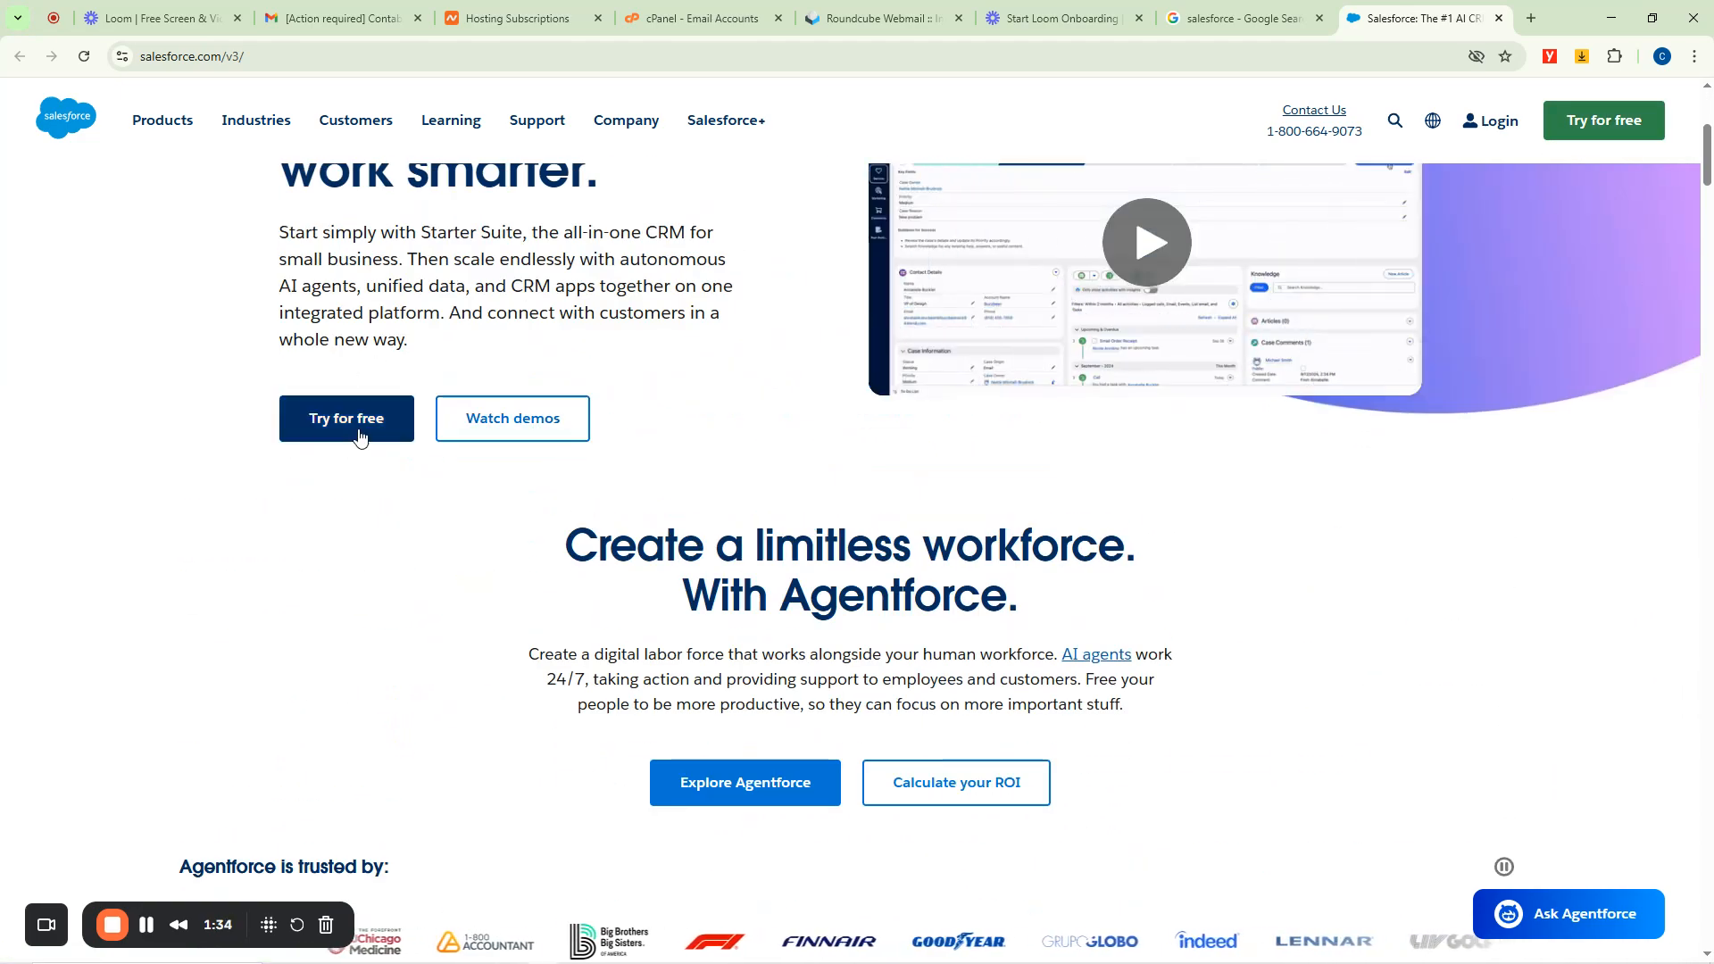
pyautogui.scroll(-8, 344, 428)
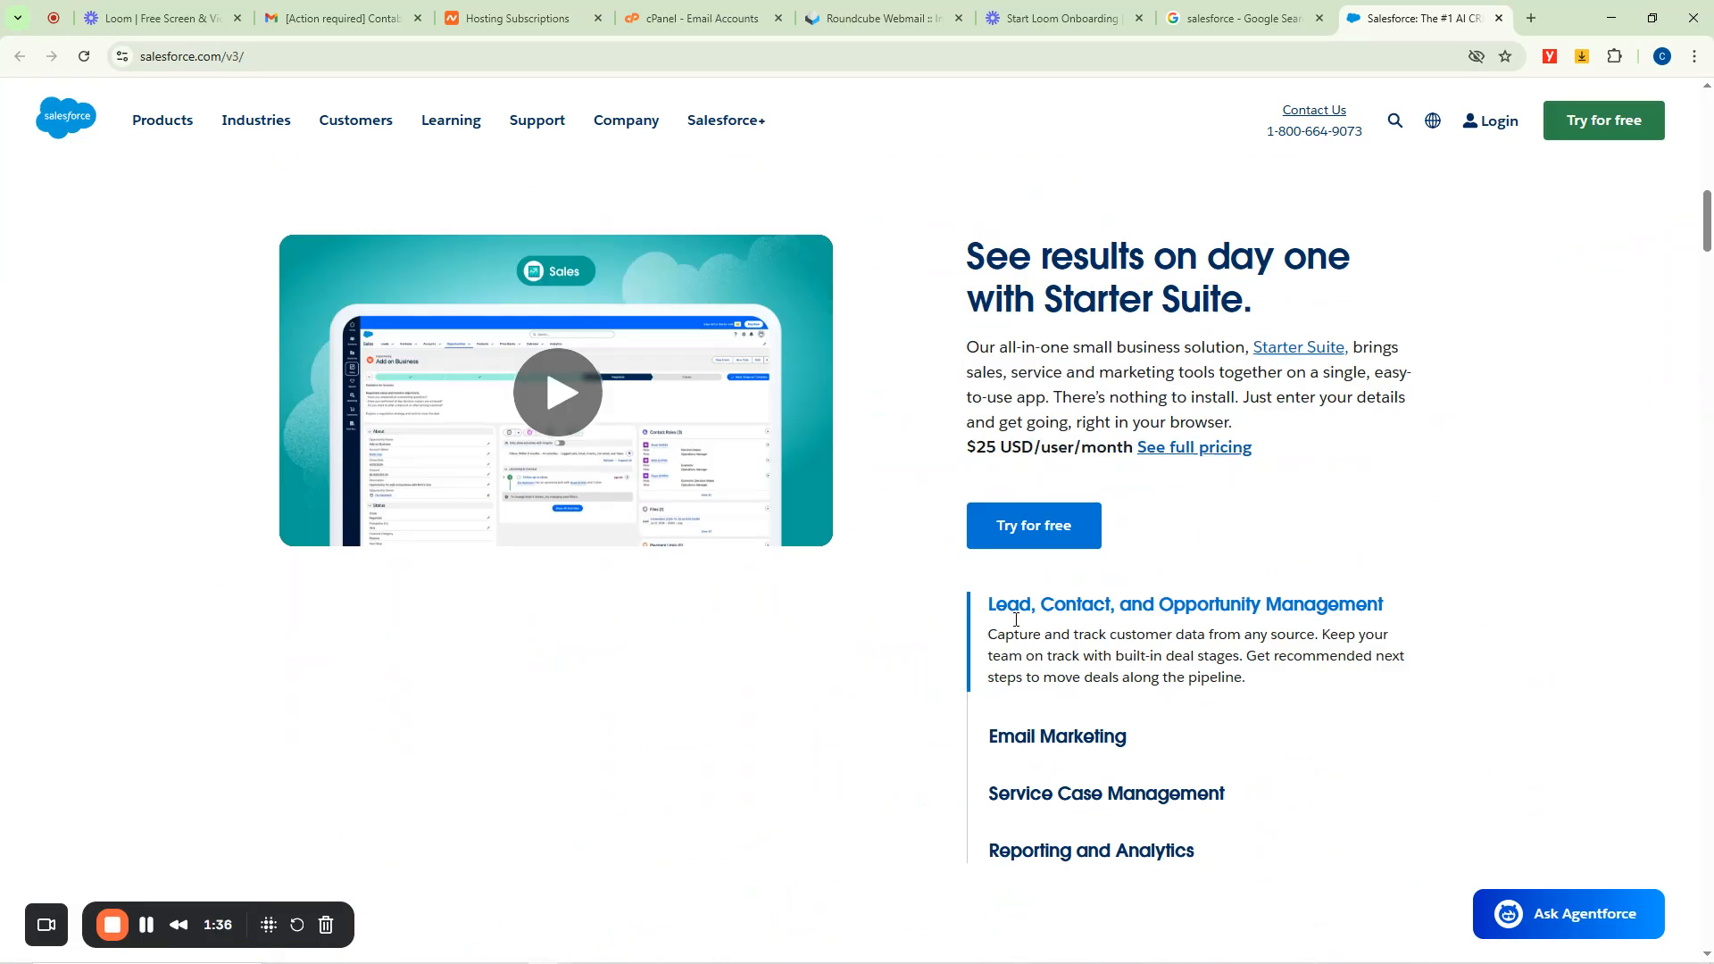
pyautogui.scroll(3, 1333, 404)
pyautogui.scroll(8, 1333, 404)
pyautogui.click(1580, 129)
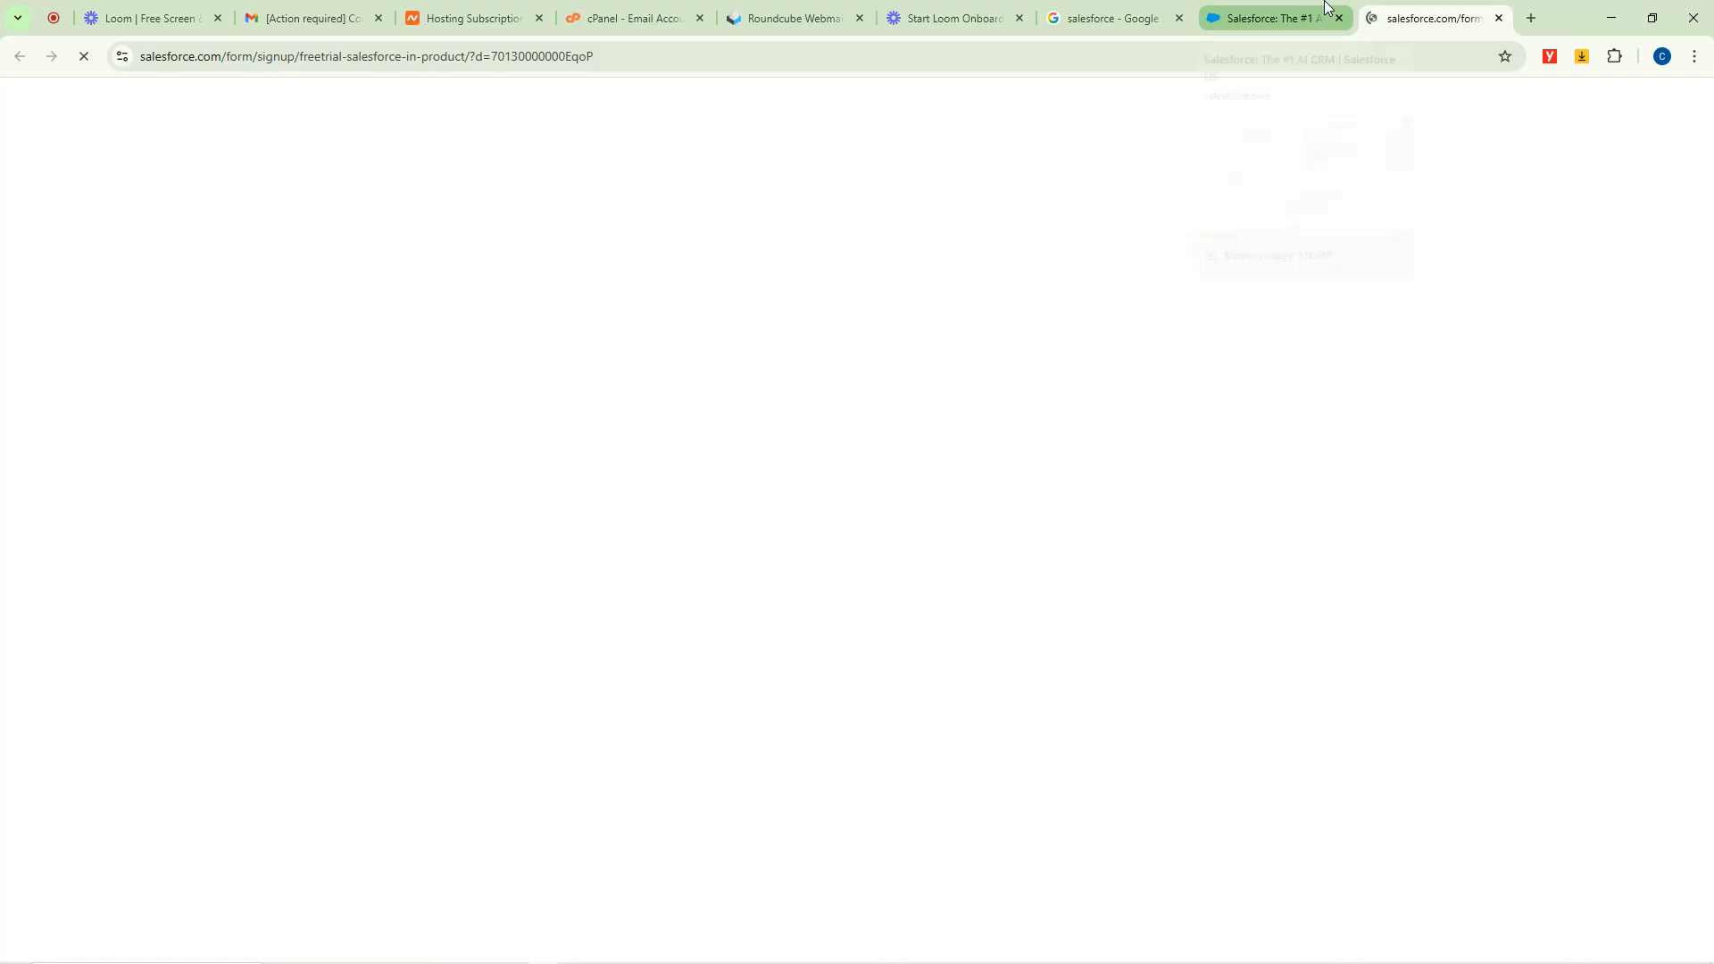
# Enter the user's first name, last name and job title, then continue to the location step.
pyautogui.moveTo(1325, 7)
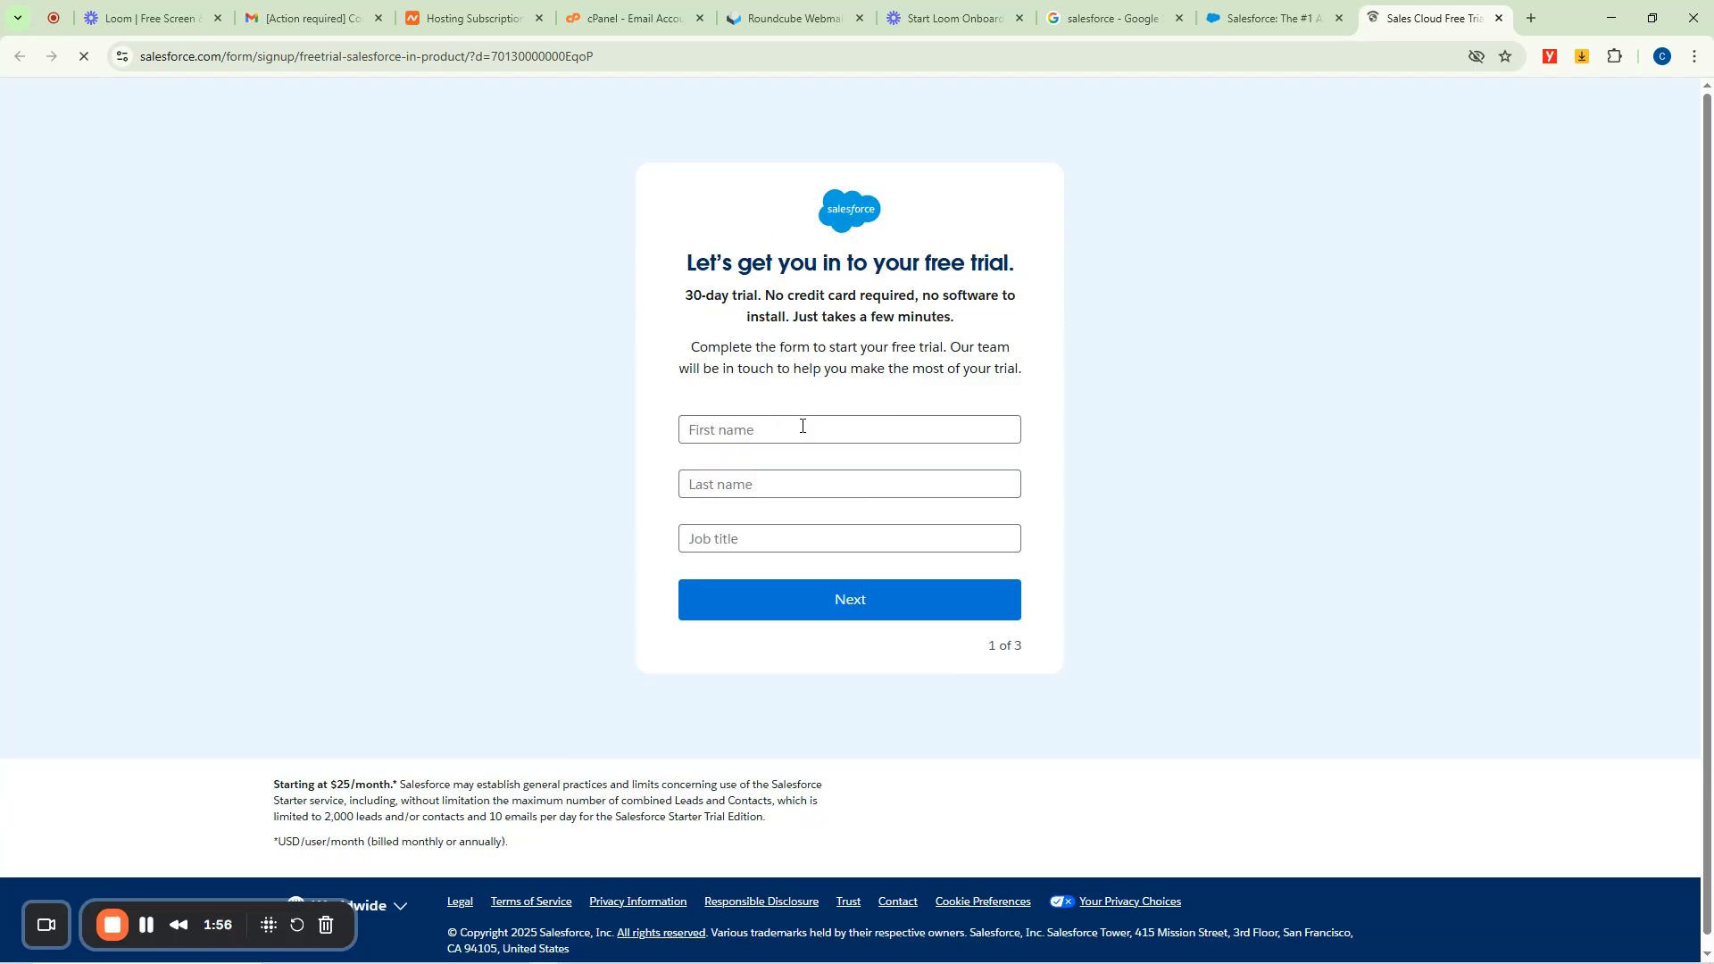
pyautogui.click(751, 426)
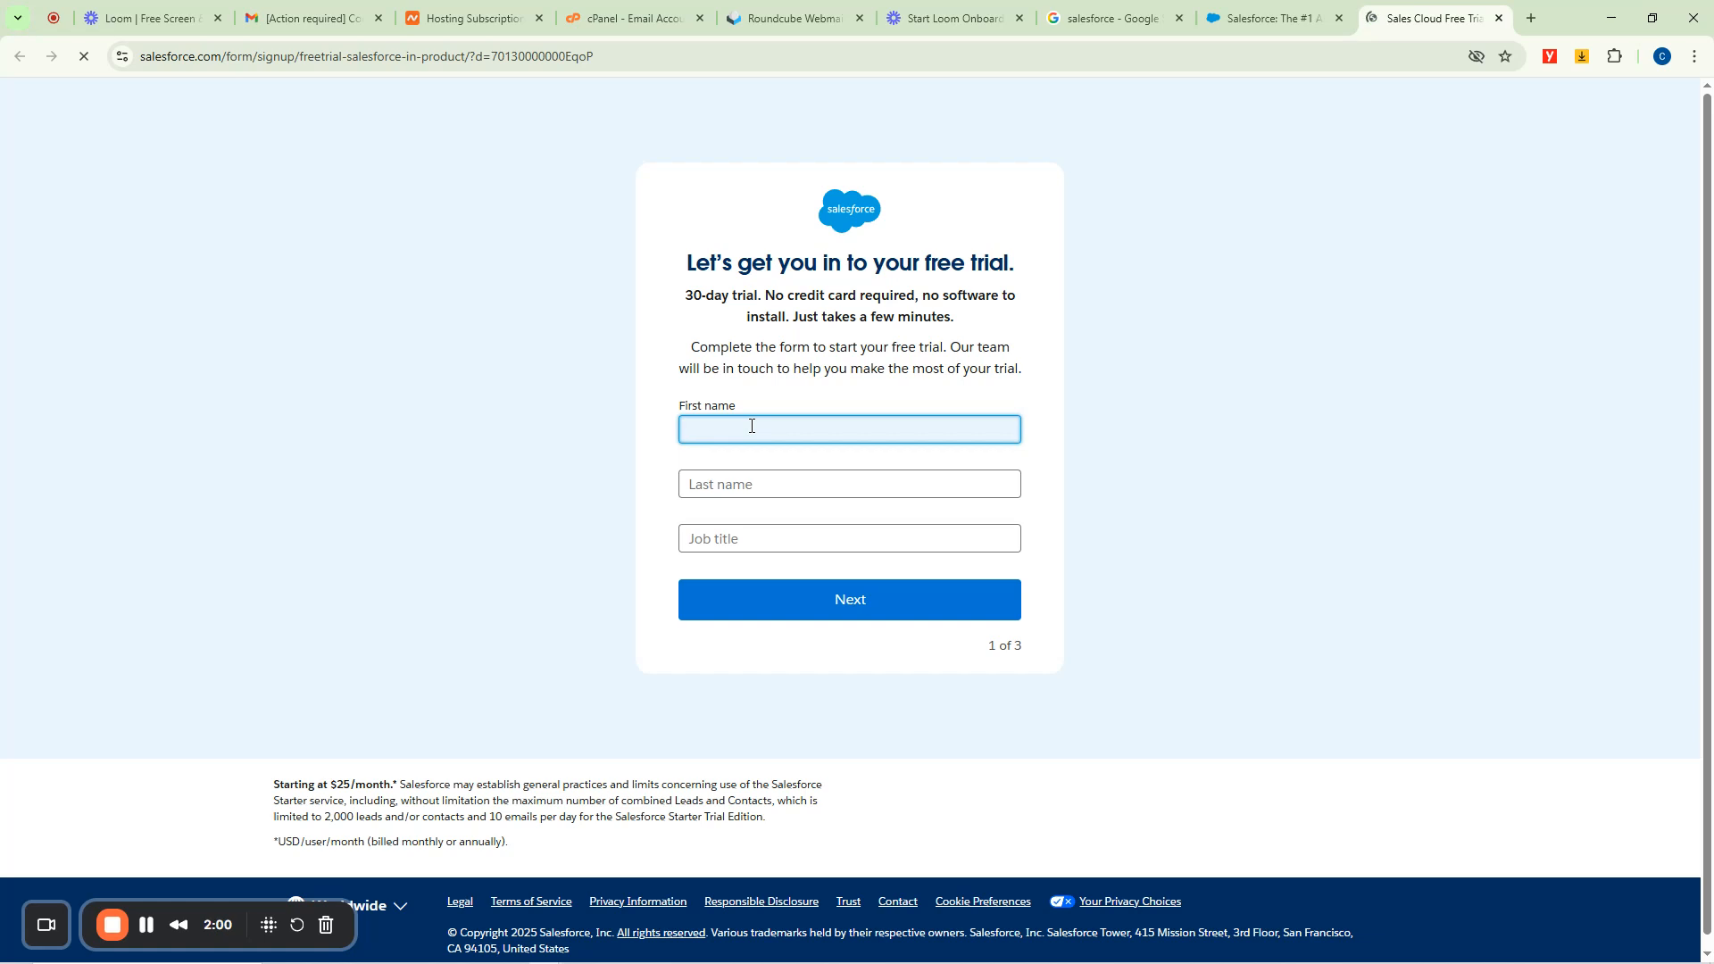
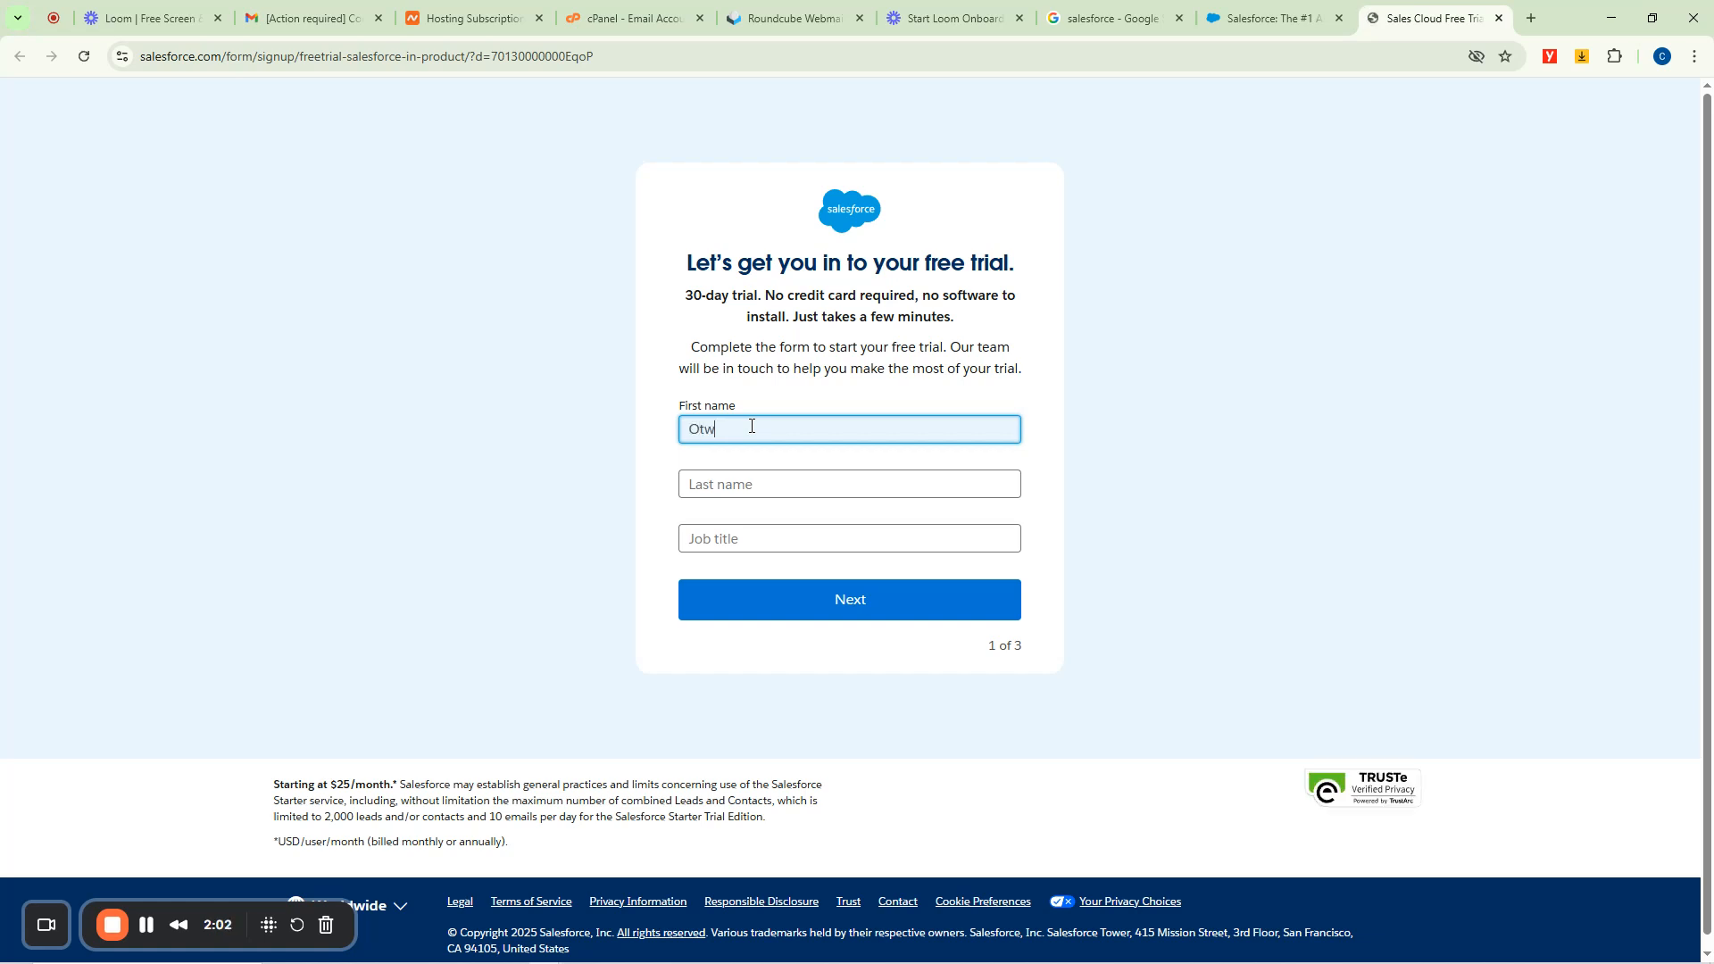
pyautogui.press('Tab')
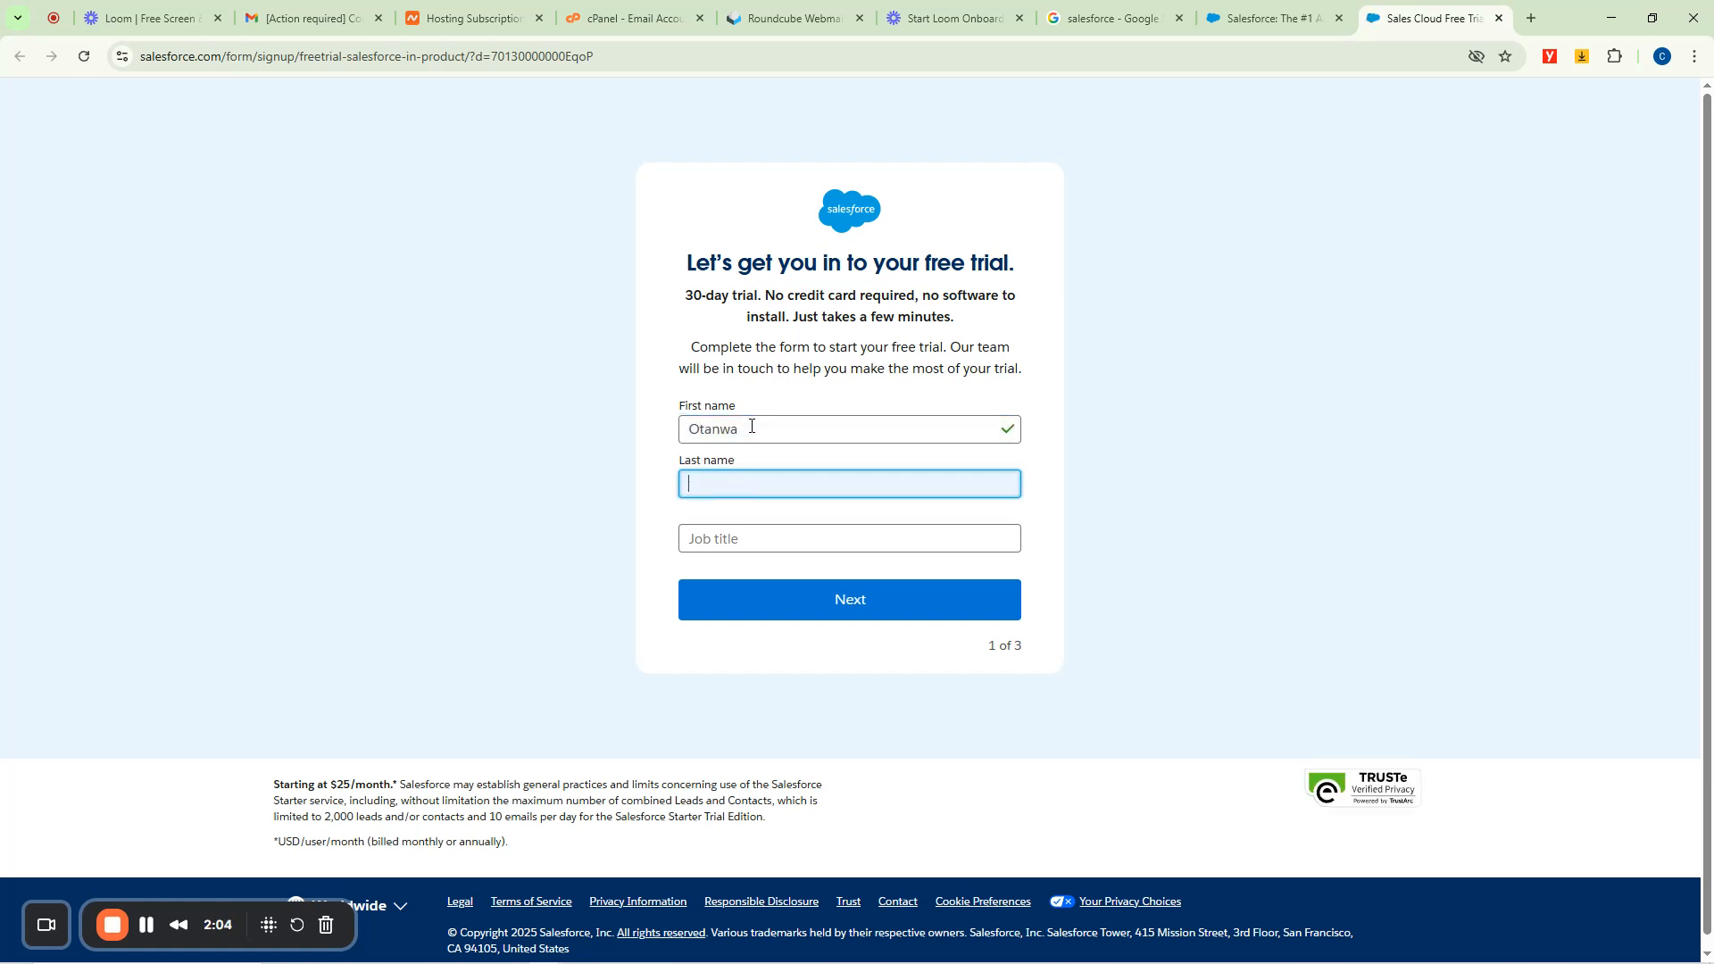
pyautogui.press('Tab')
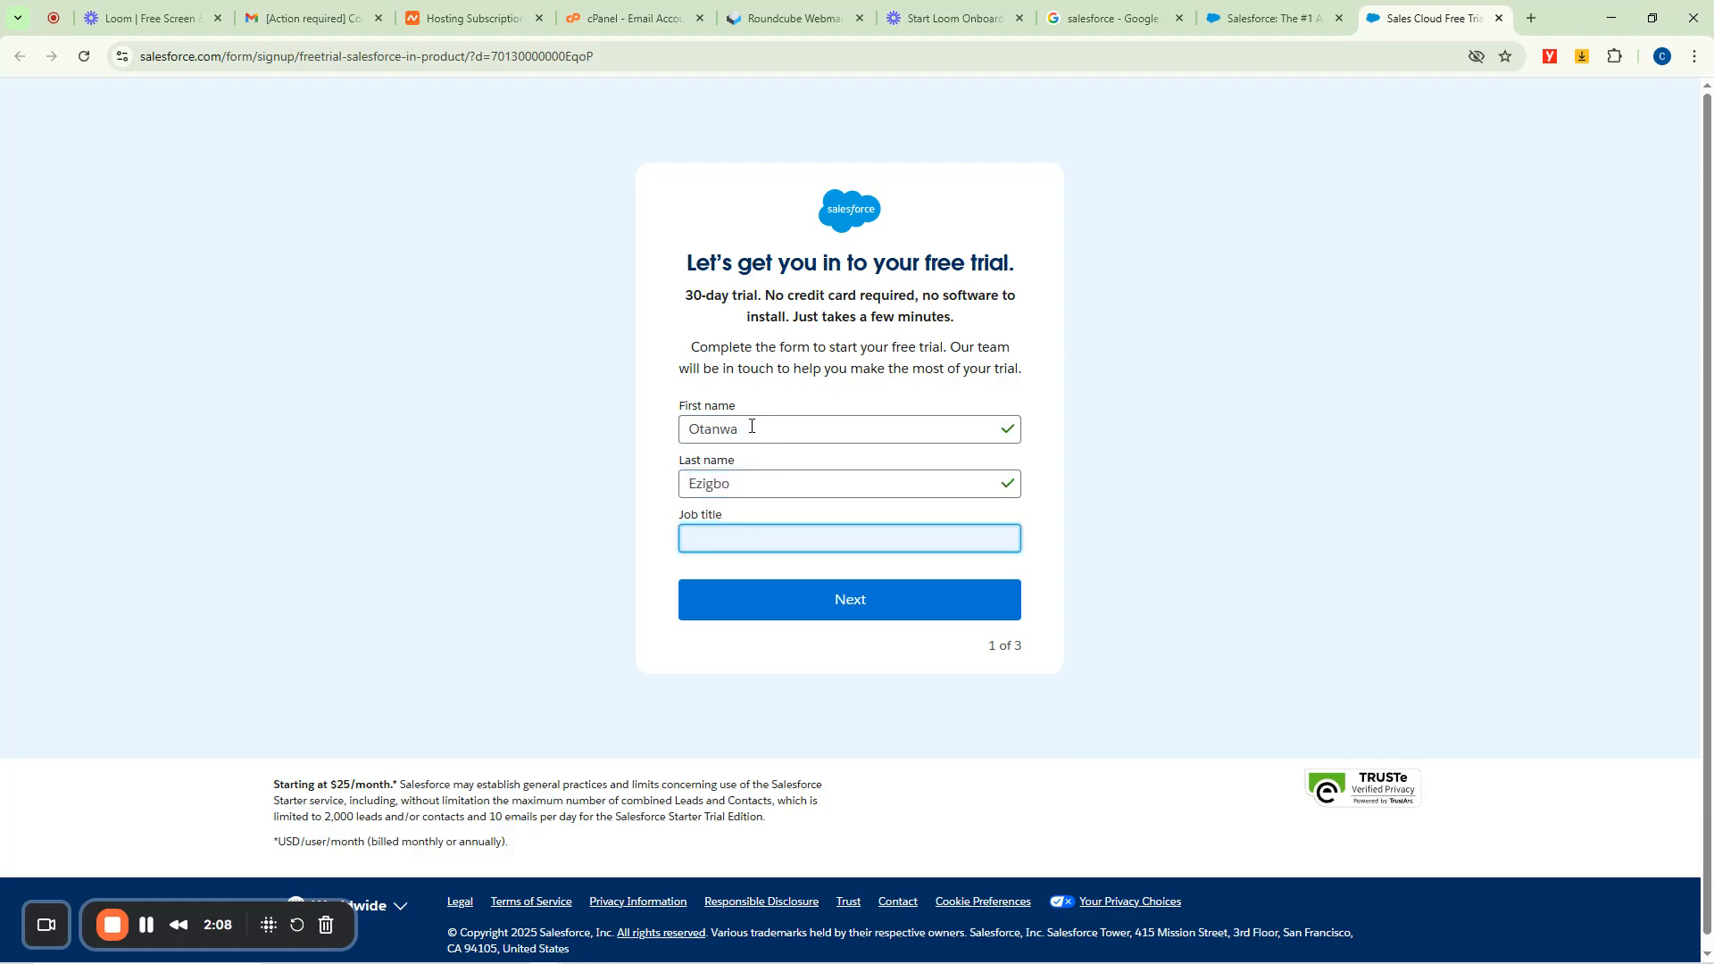
pyautogui.write('Otanwa Psspecial')
pyautogui.write('t')
pyautogui.click(838, 593)
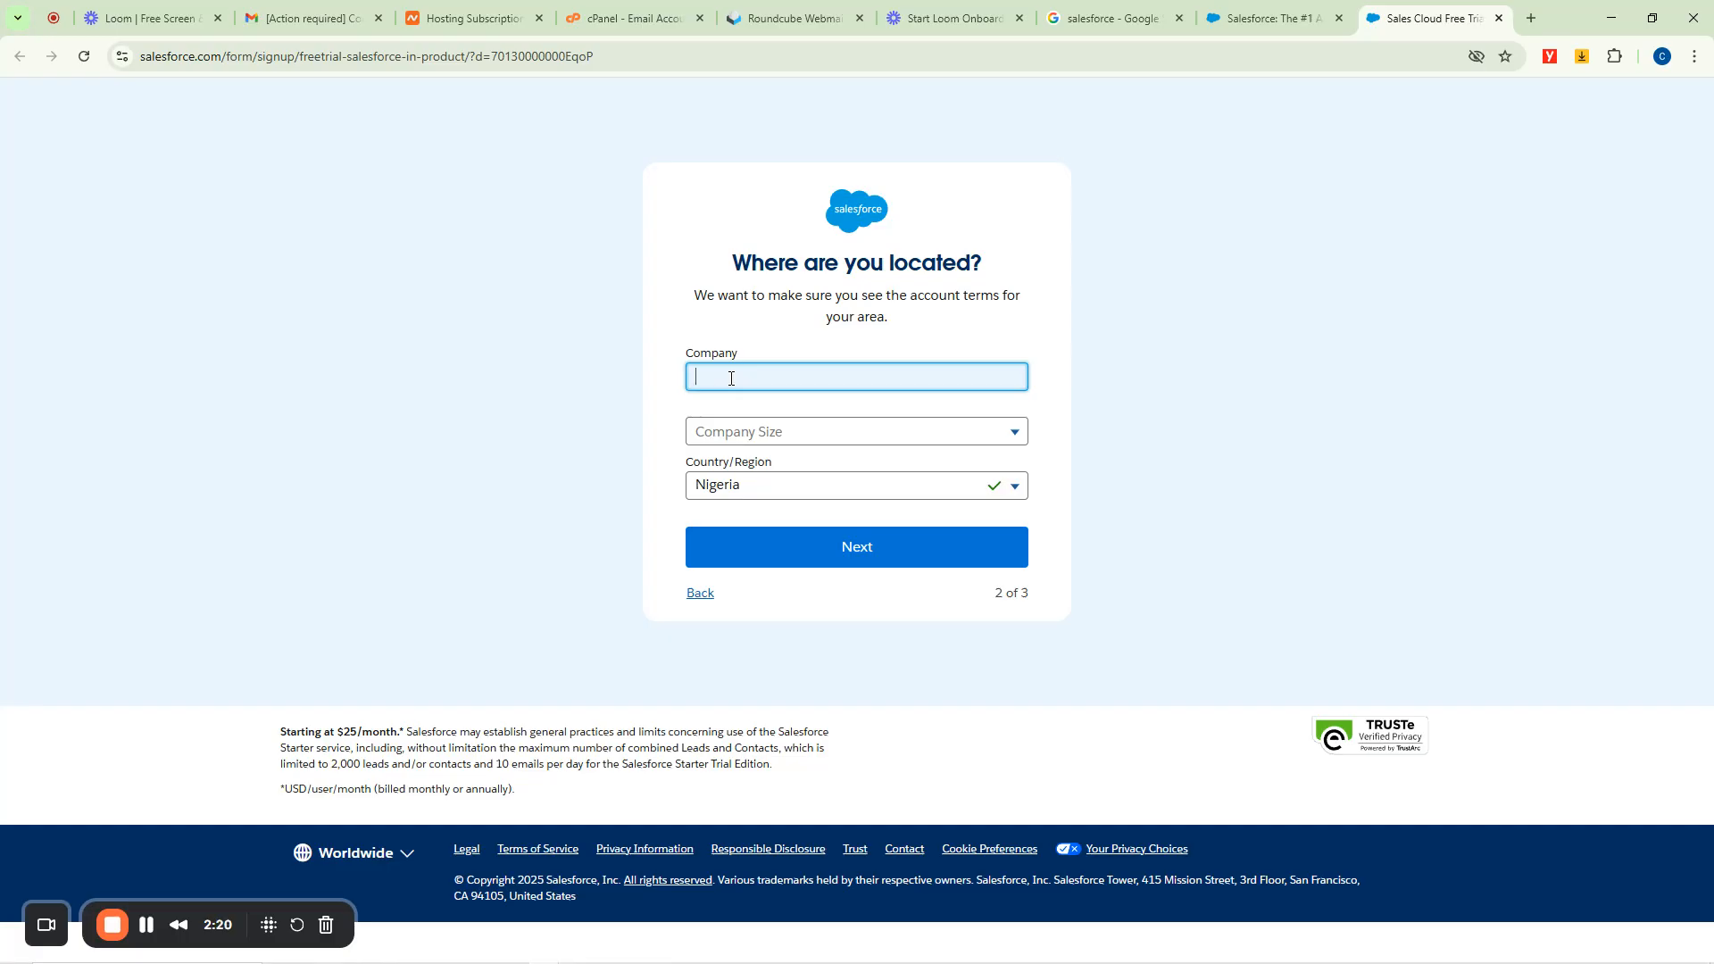
# Enter company CloudMita Technologies, size 1 - 20 employees, keep Nigeria, and continue.
pyautogui.write('CloudMita Technologies')
pyautogui.click(753, 438)
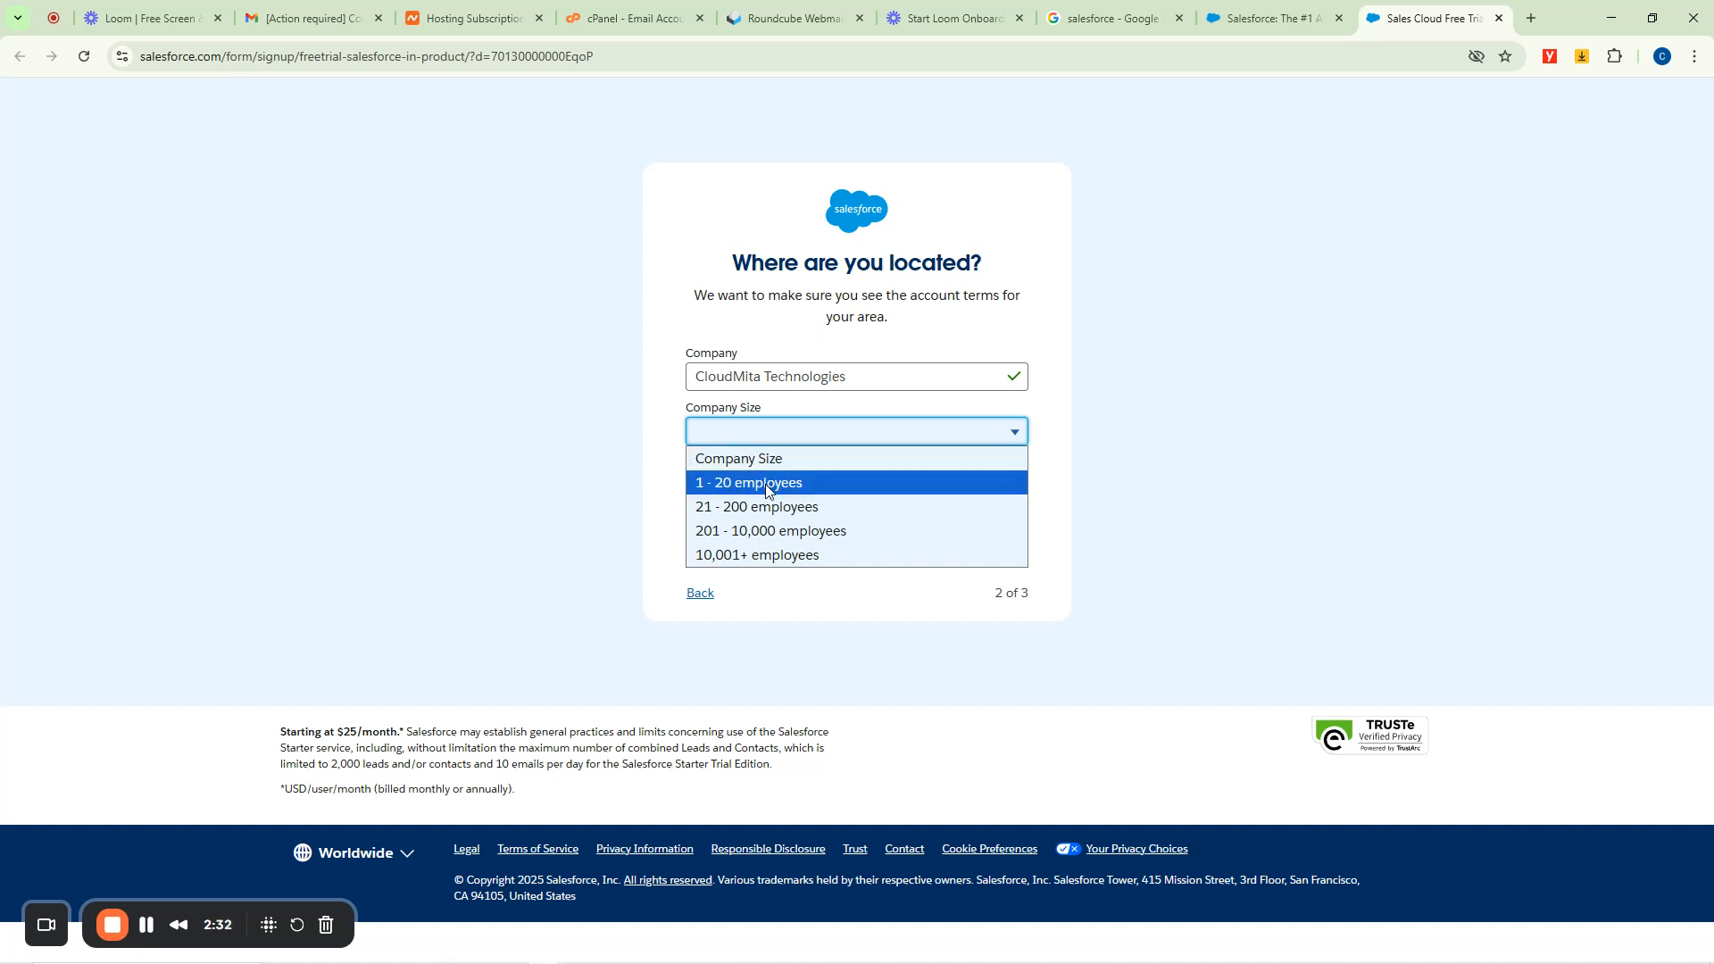
pyautogui.click(766, 486)
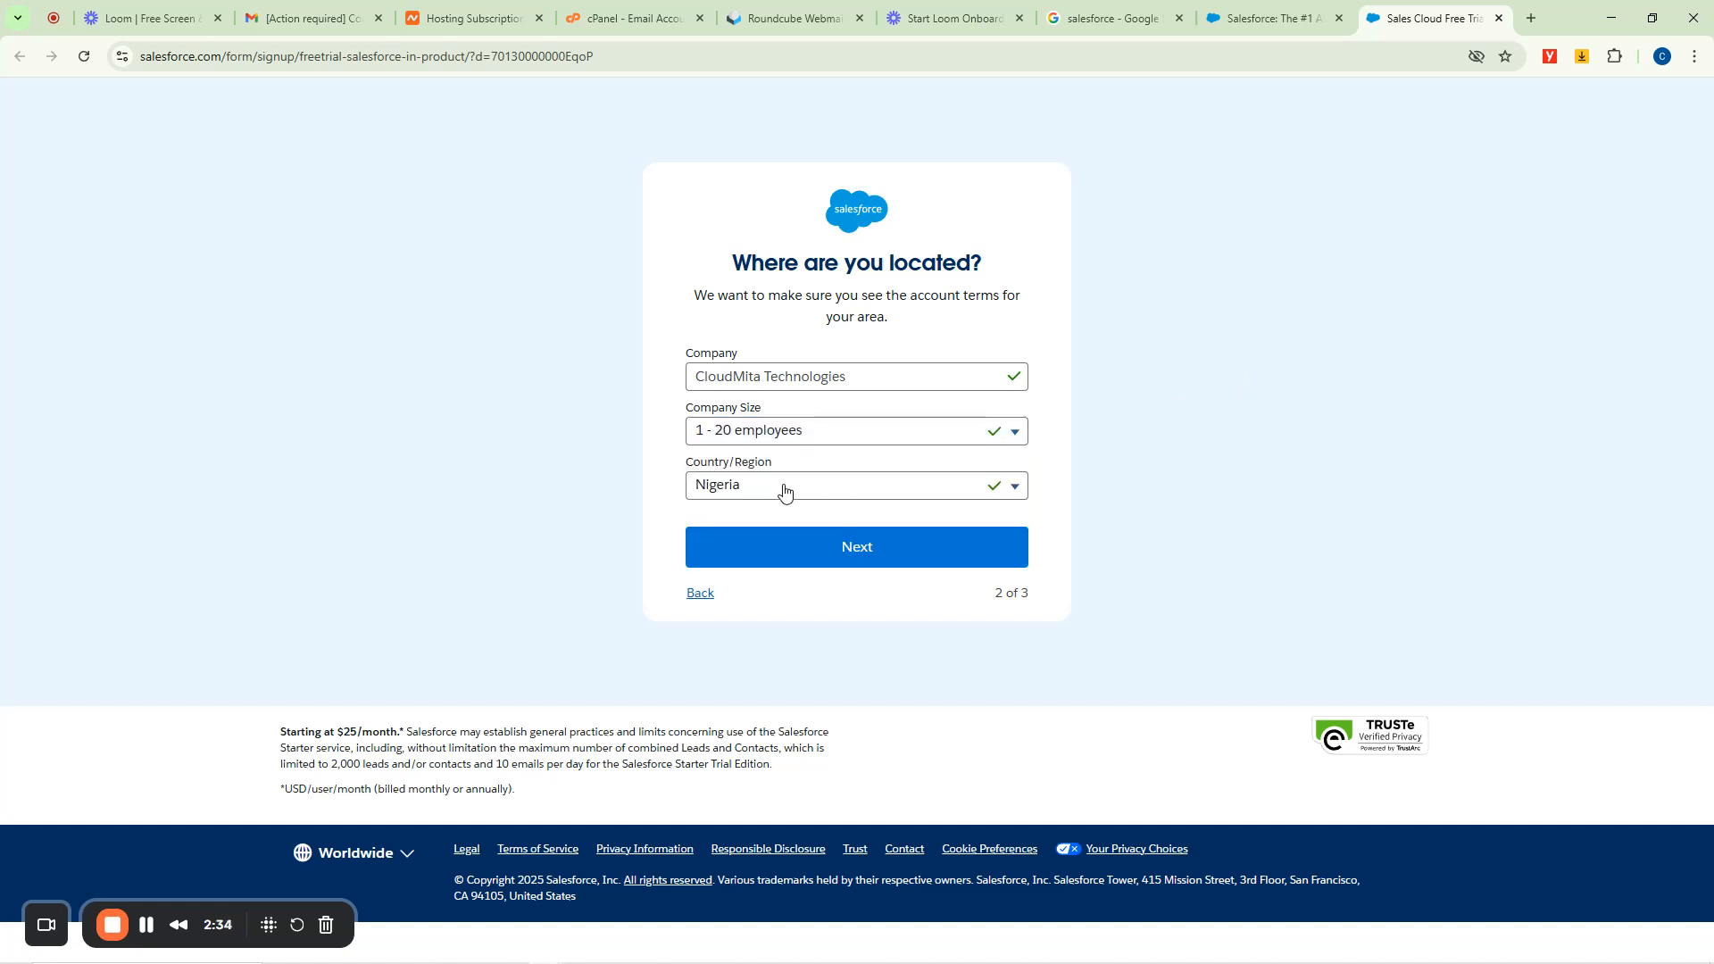
pyautogui.click(863, 552)
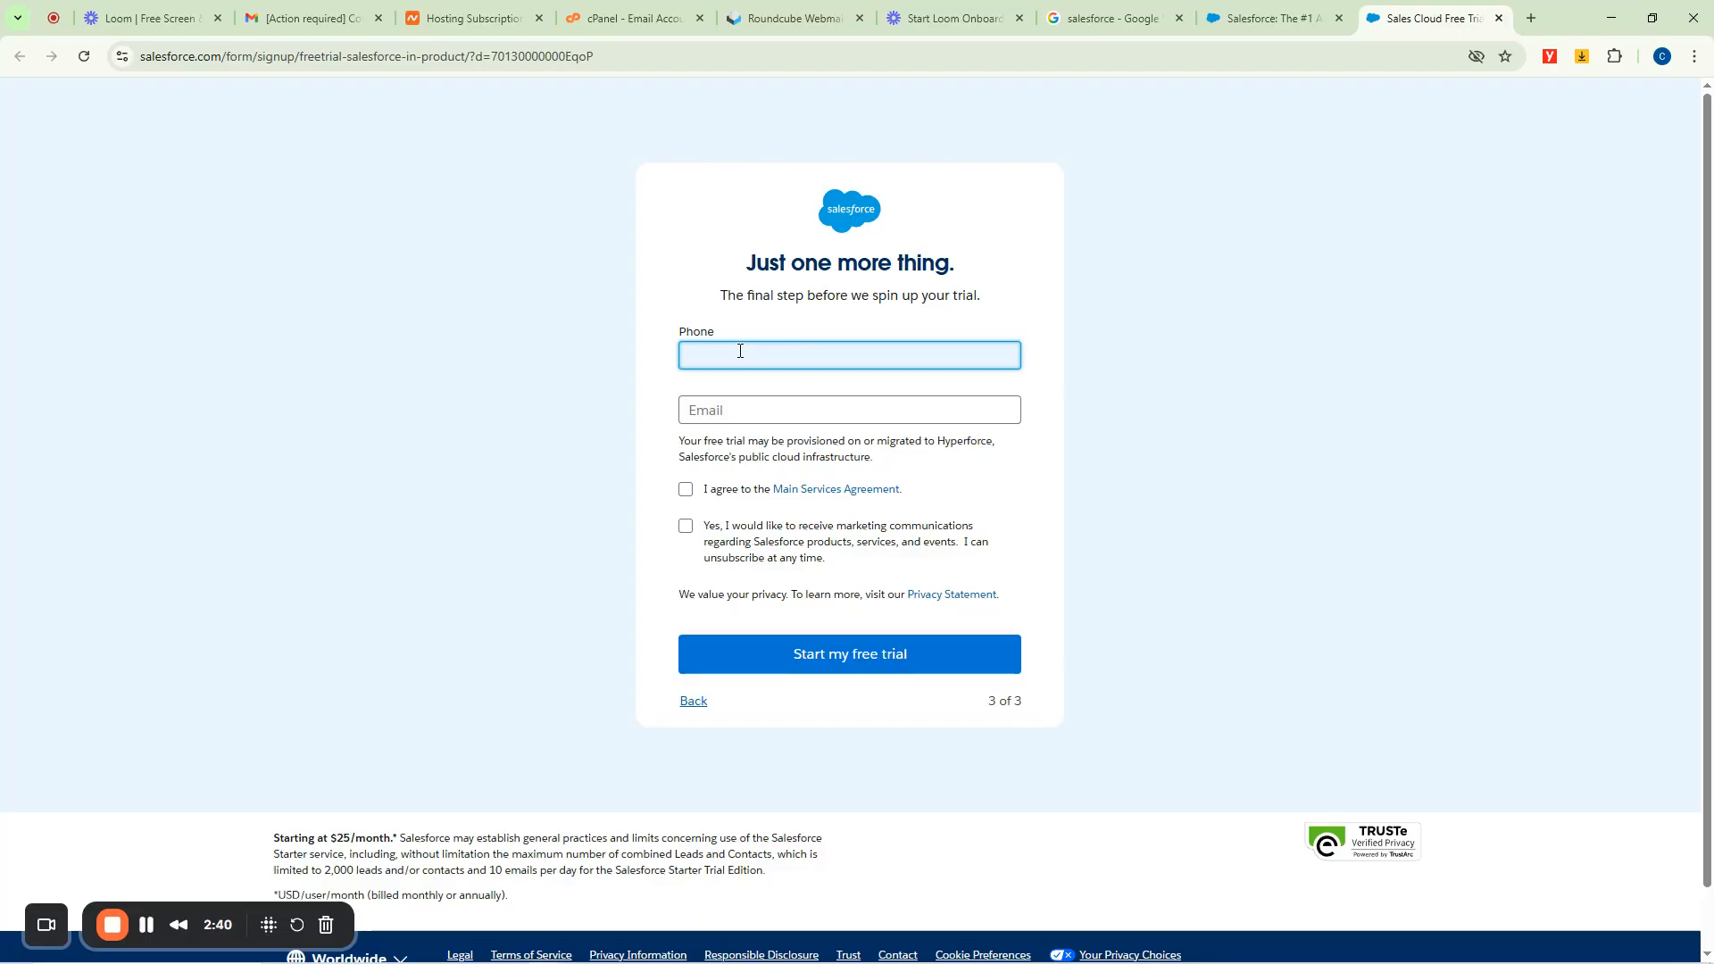
# Fill in the phone and e-mail, tick both agreement checkboxes, and click Start my free trial.
pyautogui.write('+2')
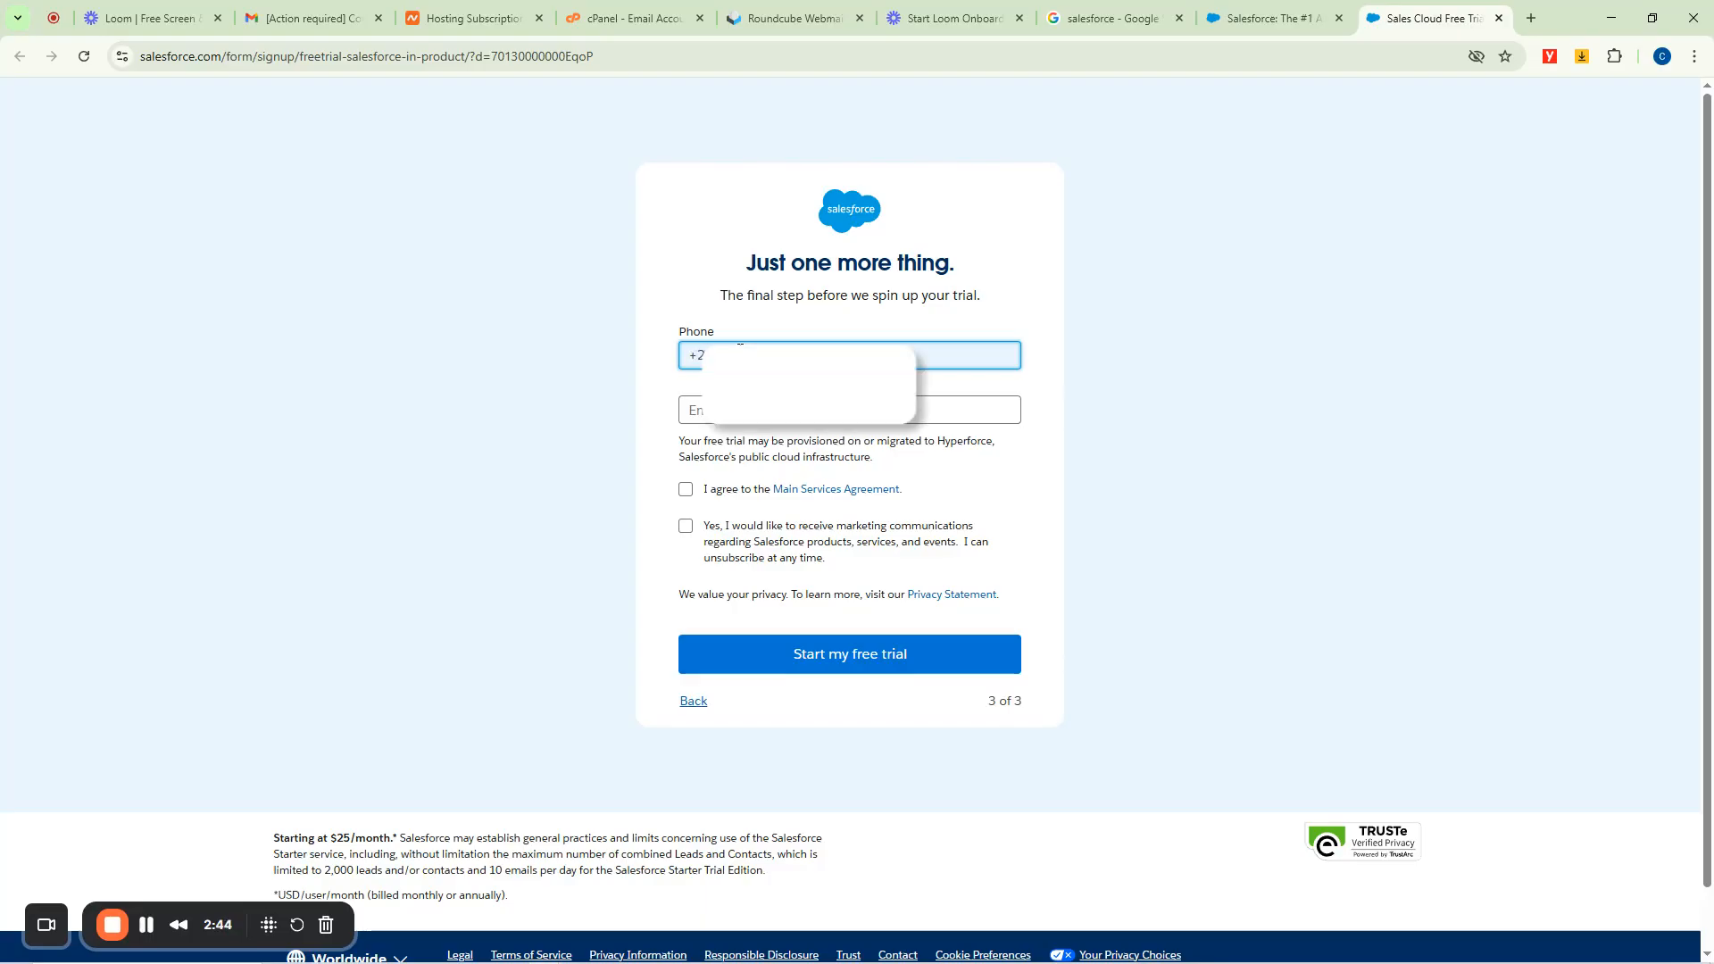
pyautogui.press('Tab')
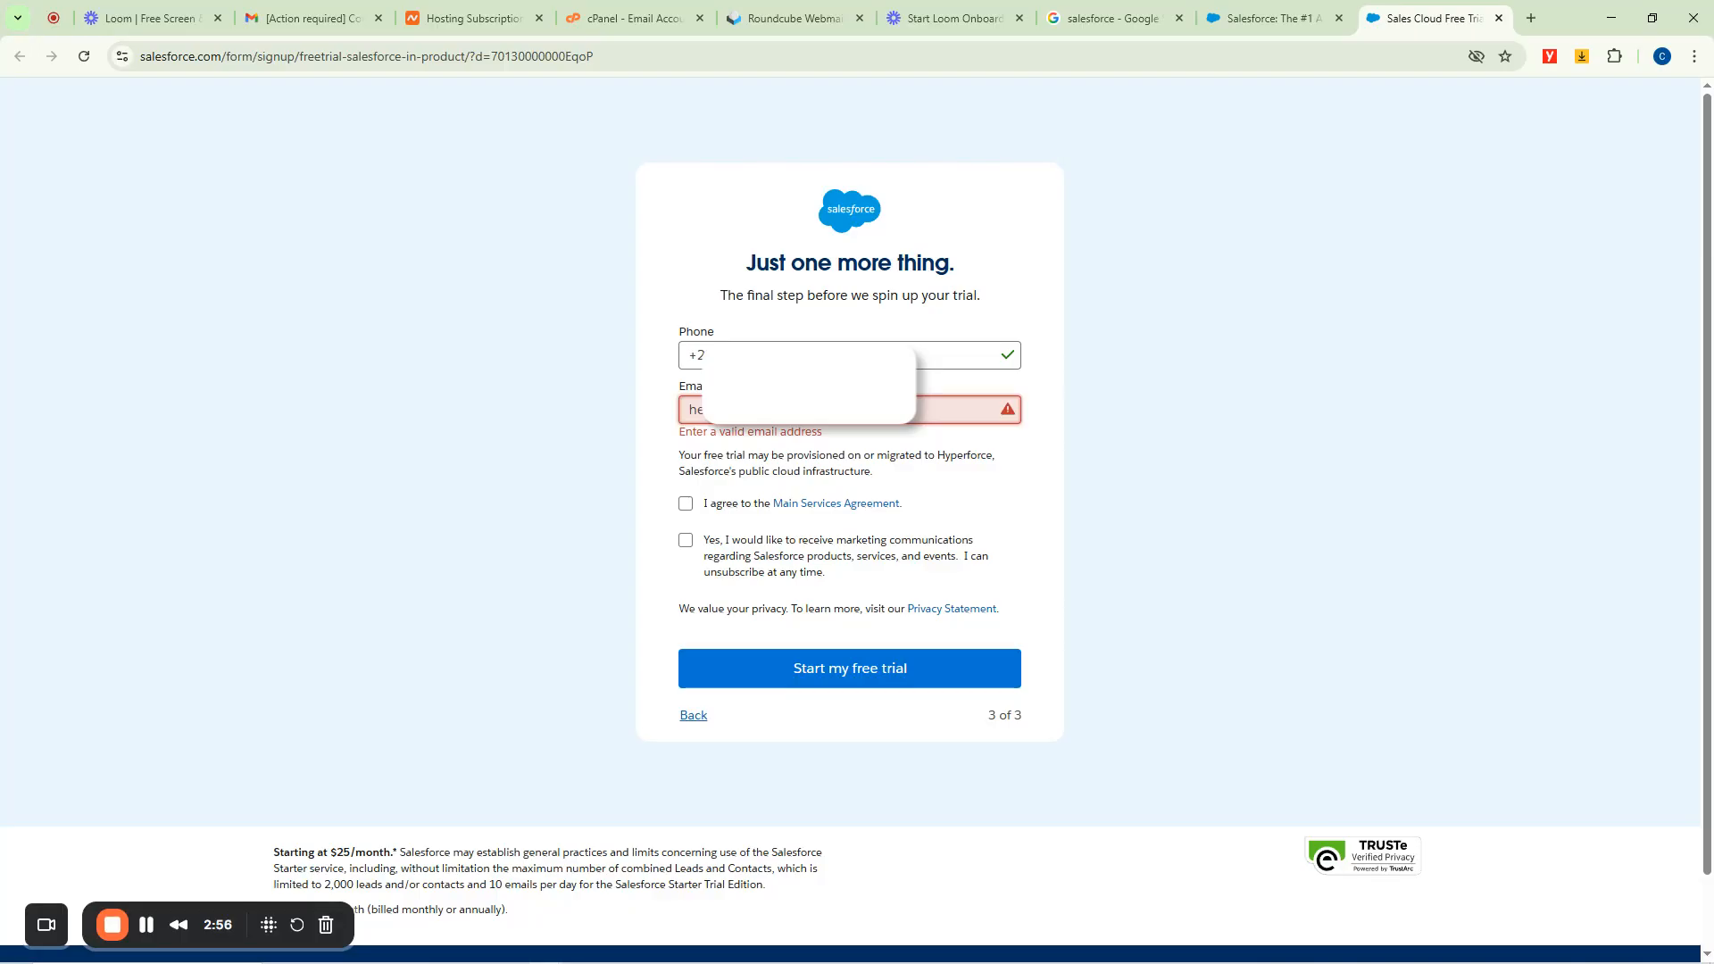
pyautogui.click(687, 490)
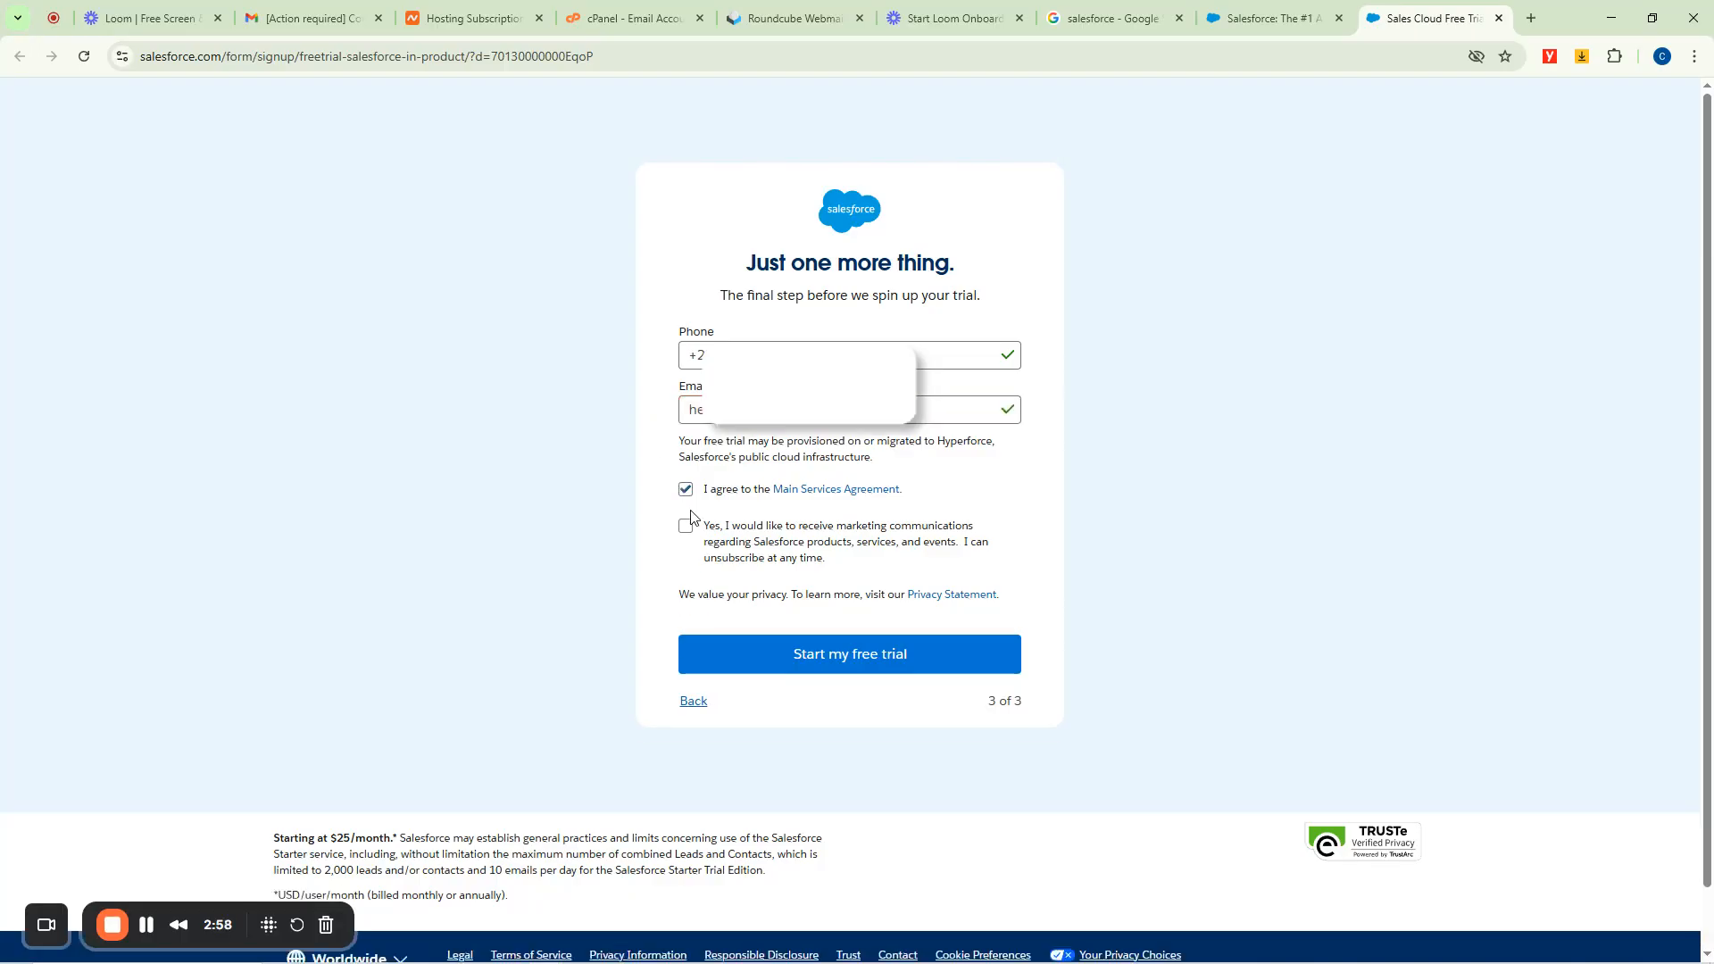
pyautogui.click(686, 526)
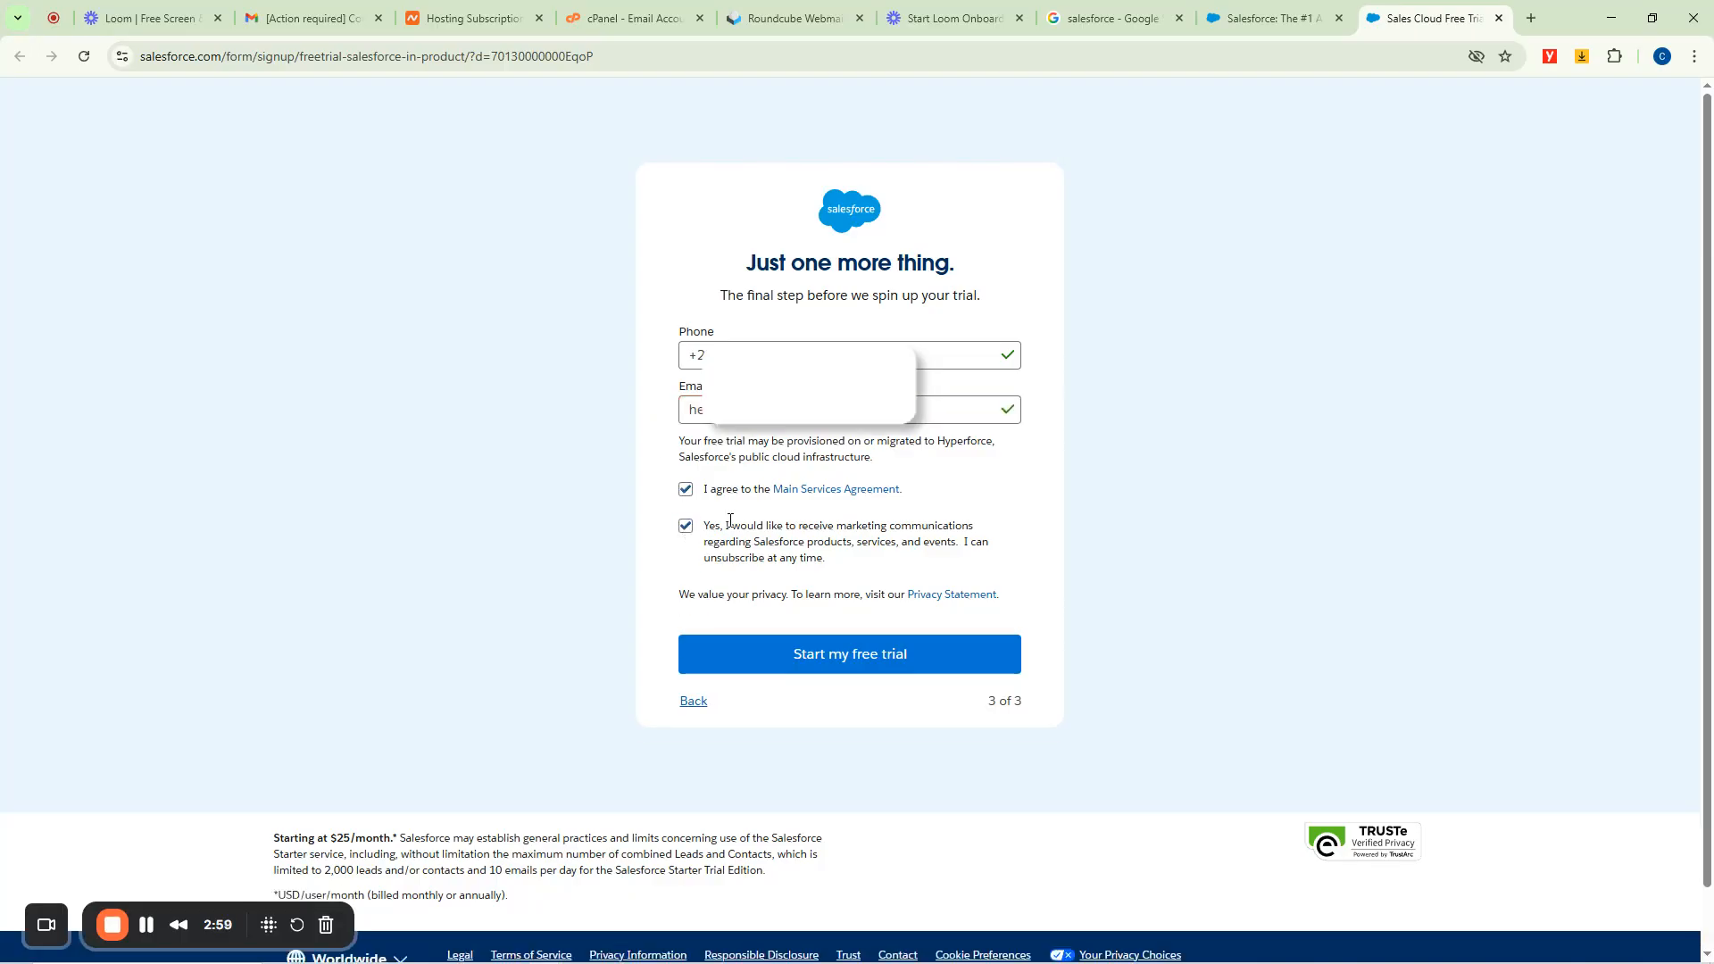
pyautogui.click(883, 661)
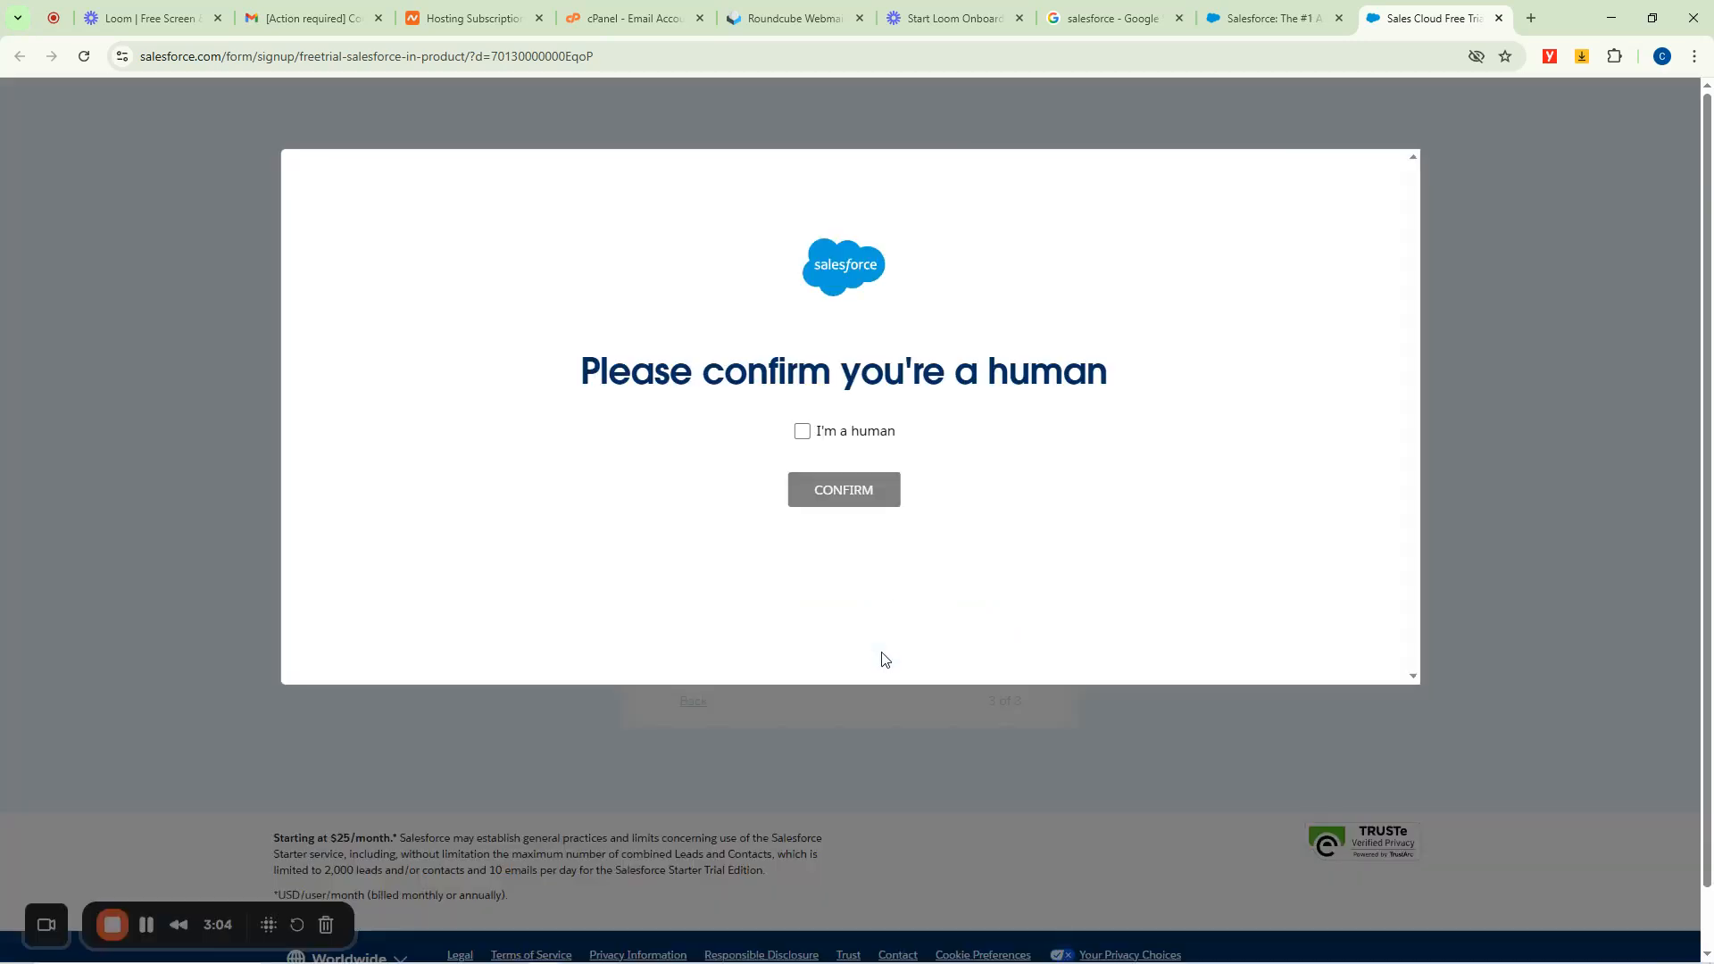
# Tick 'I'm a human' and CONFIRM, retrying until the 'Almost there! Check your email' page loads.
pyautogui.click(801, 433)
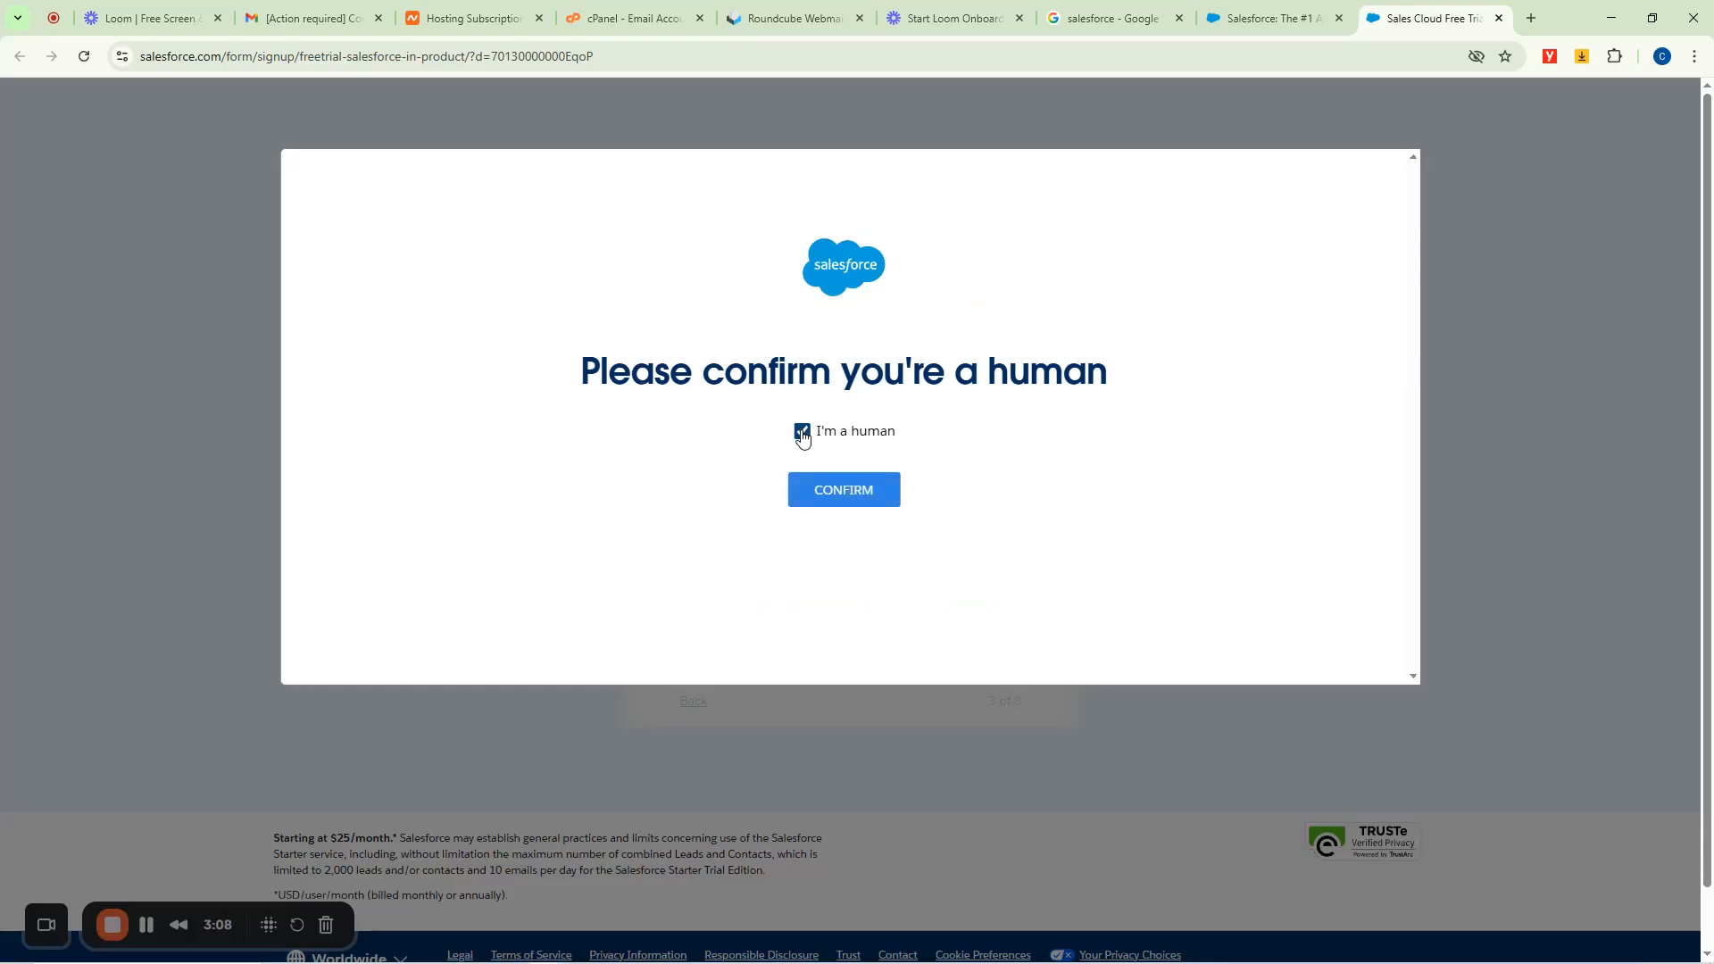
pyautogui.click(837, 492)
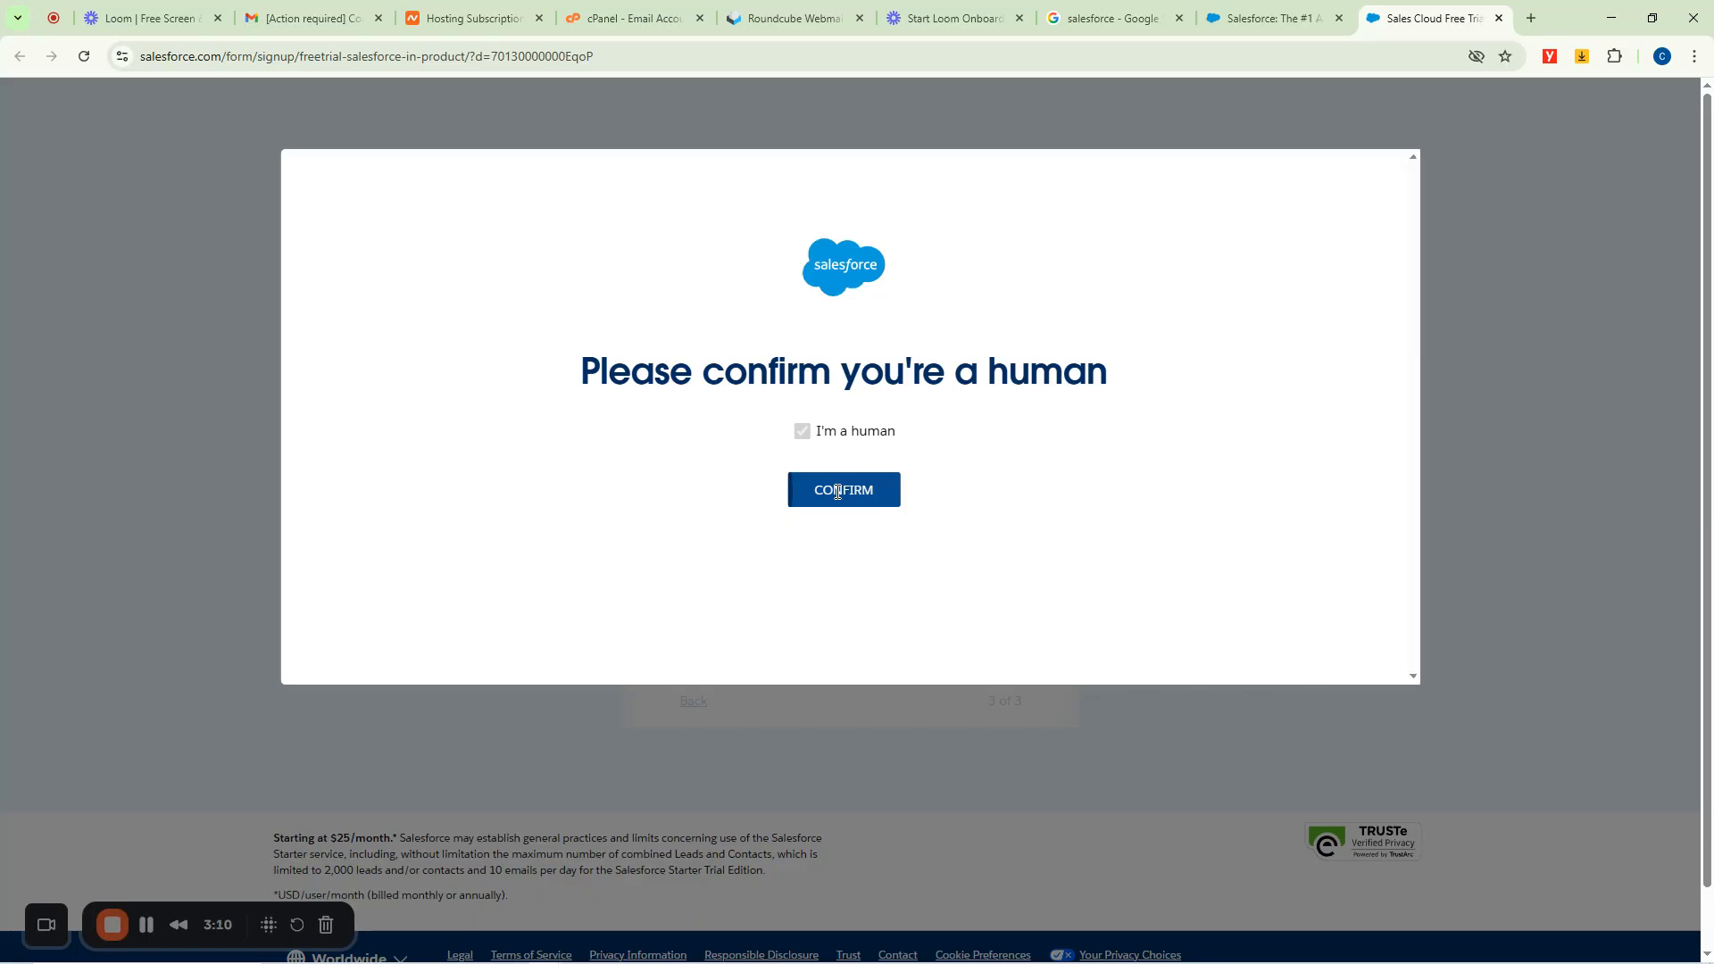
pyautogui.click(836, 500)
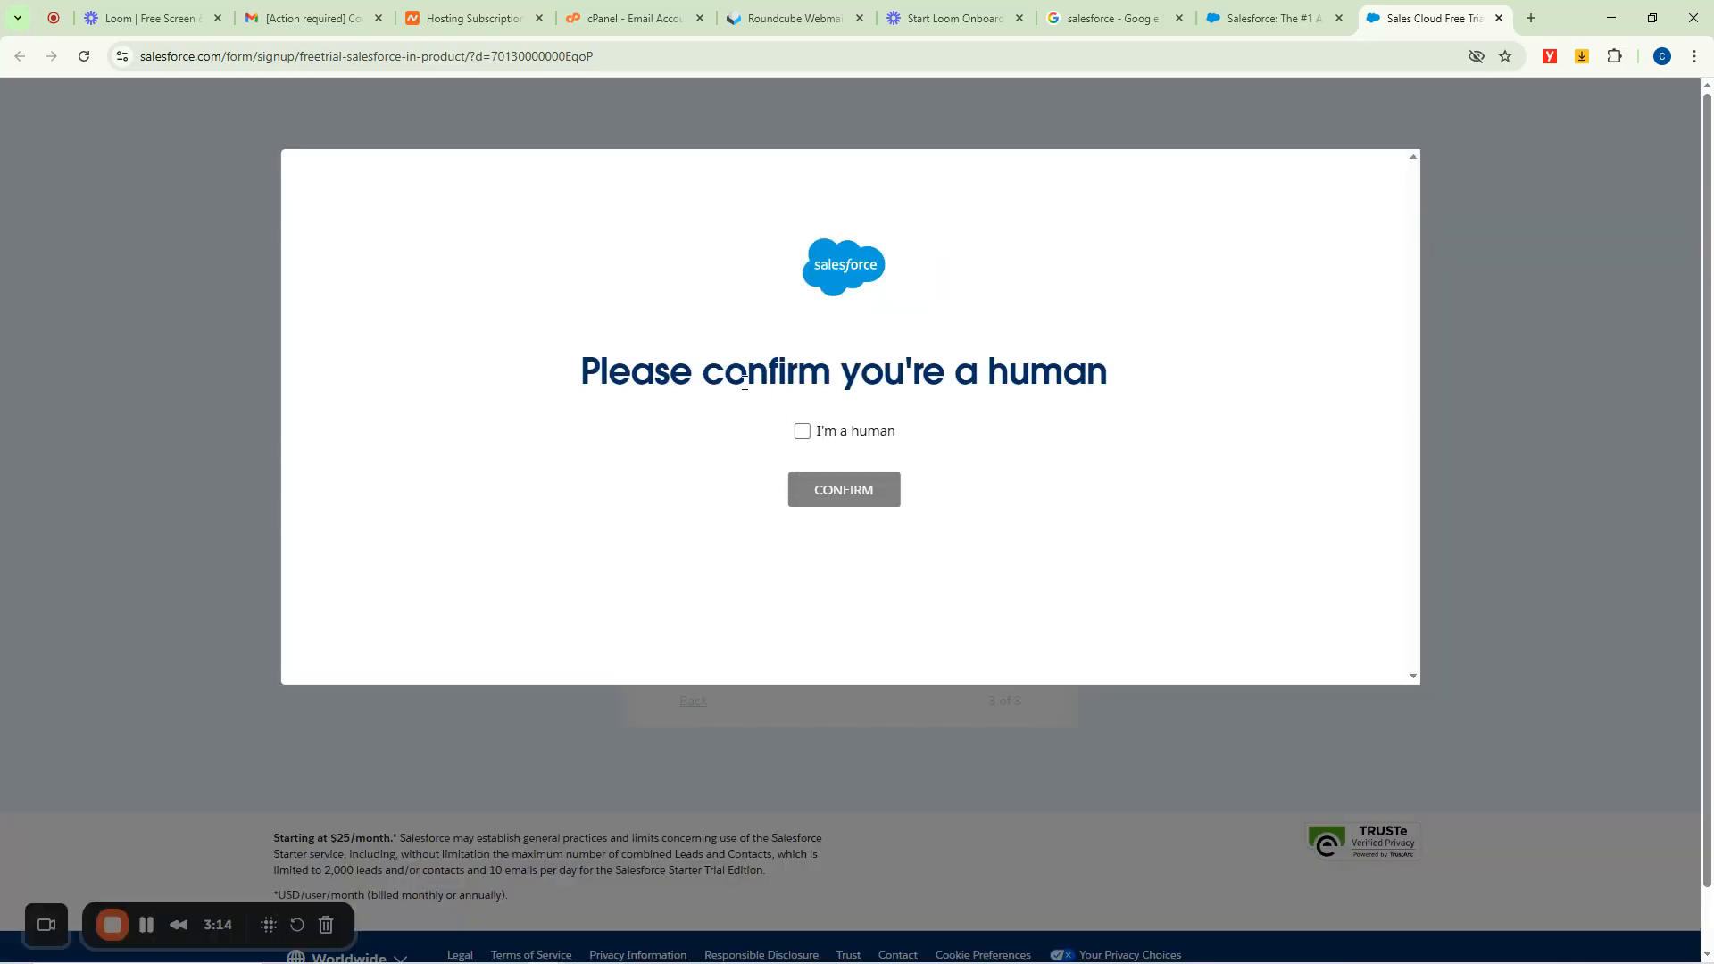
pyautogui.click(802, 431)
pyautogui.click(845, 488)
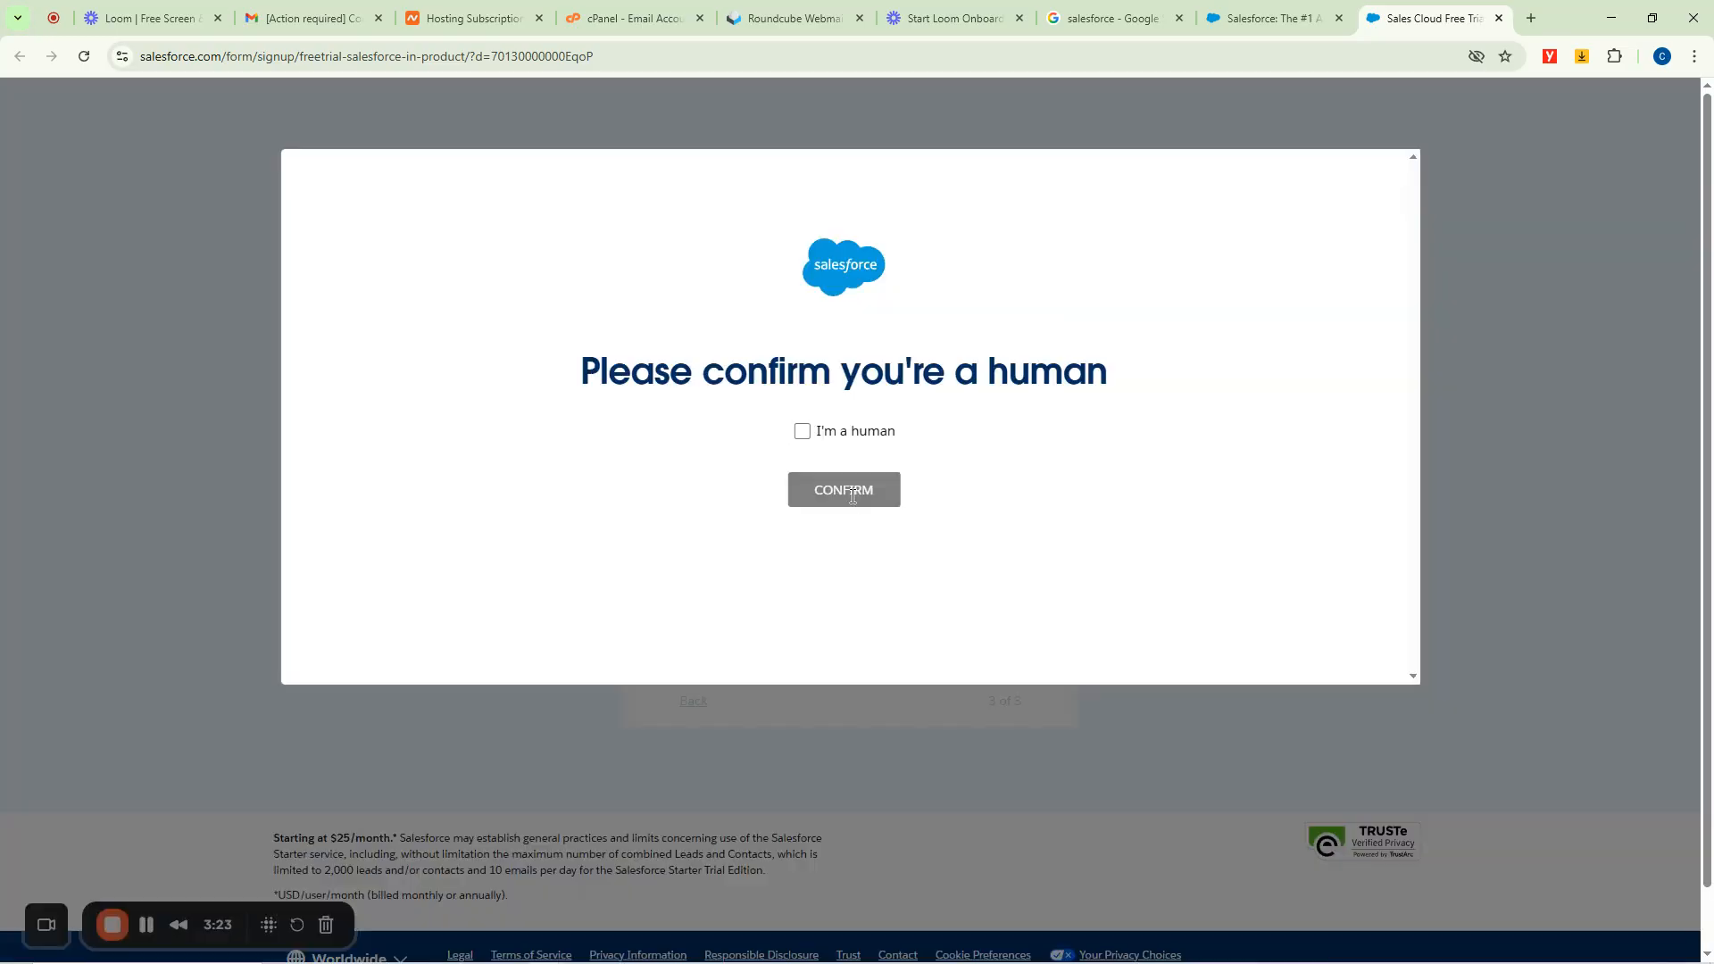
pyautogui.click(802, 432)
pyautogui.click(850, 490)
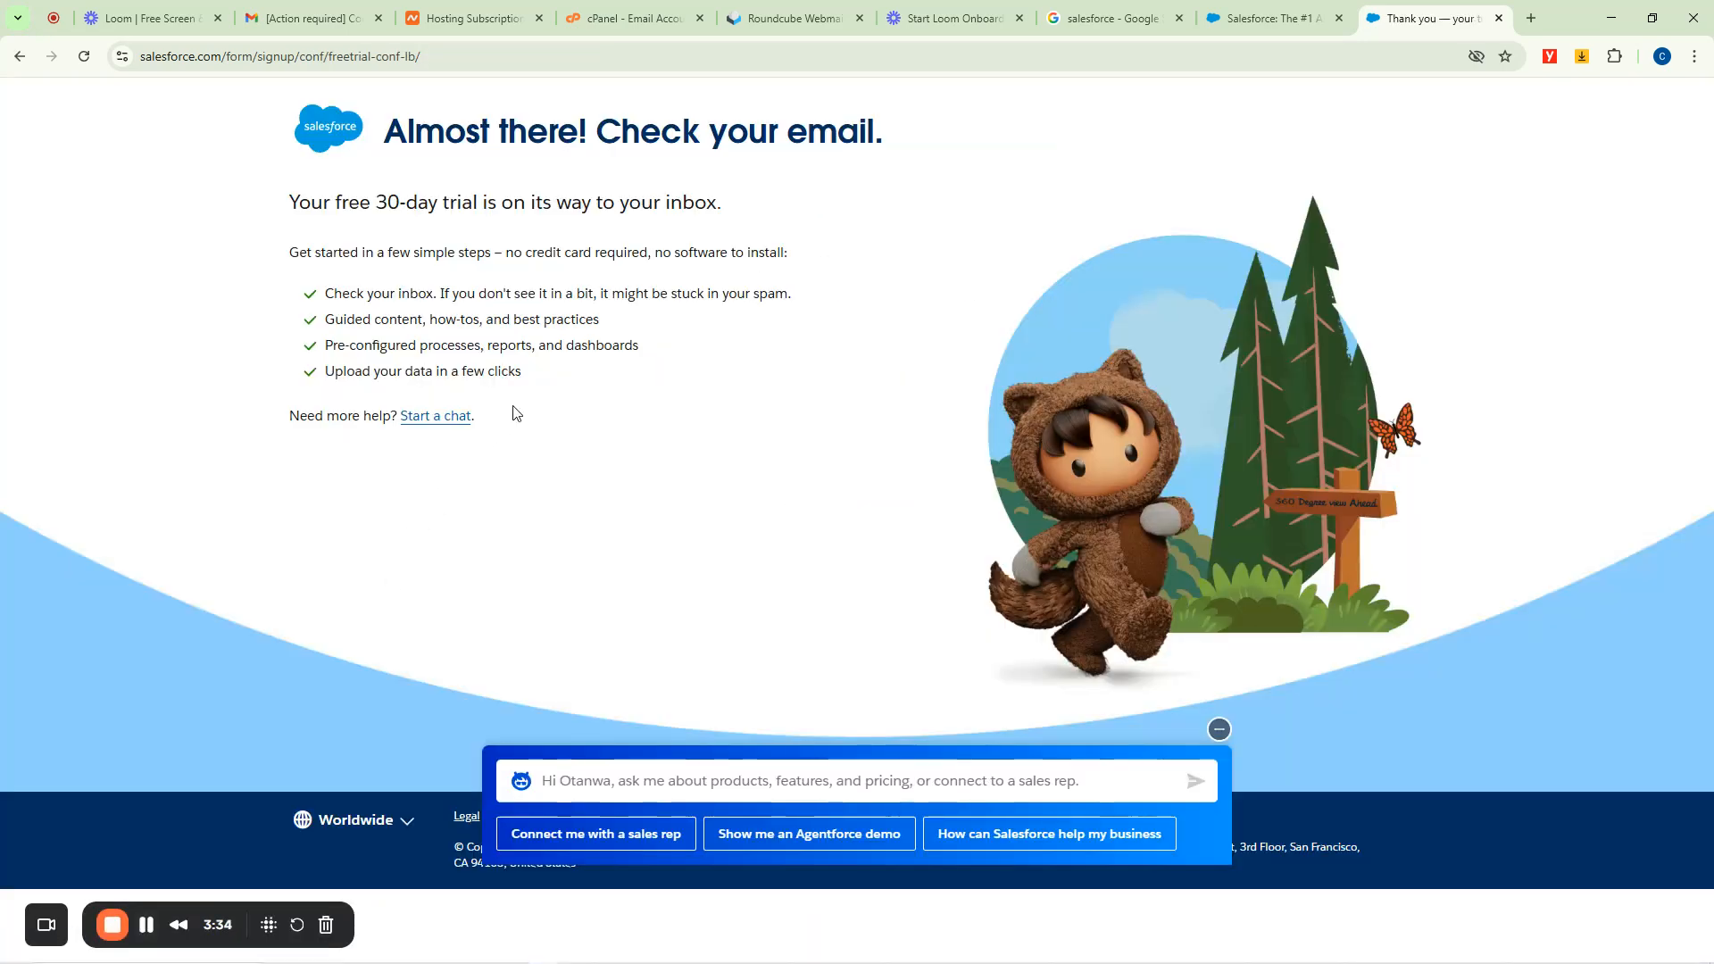
# Minimize the Agentforce chat and switch to the Roundcube Webmail inbox.
pyautogui.click(1219, 729)
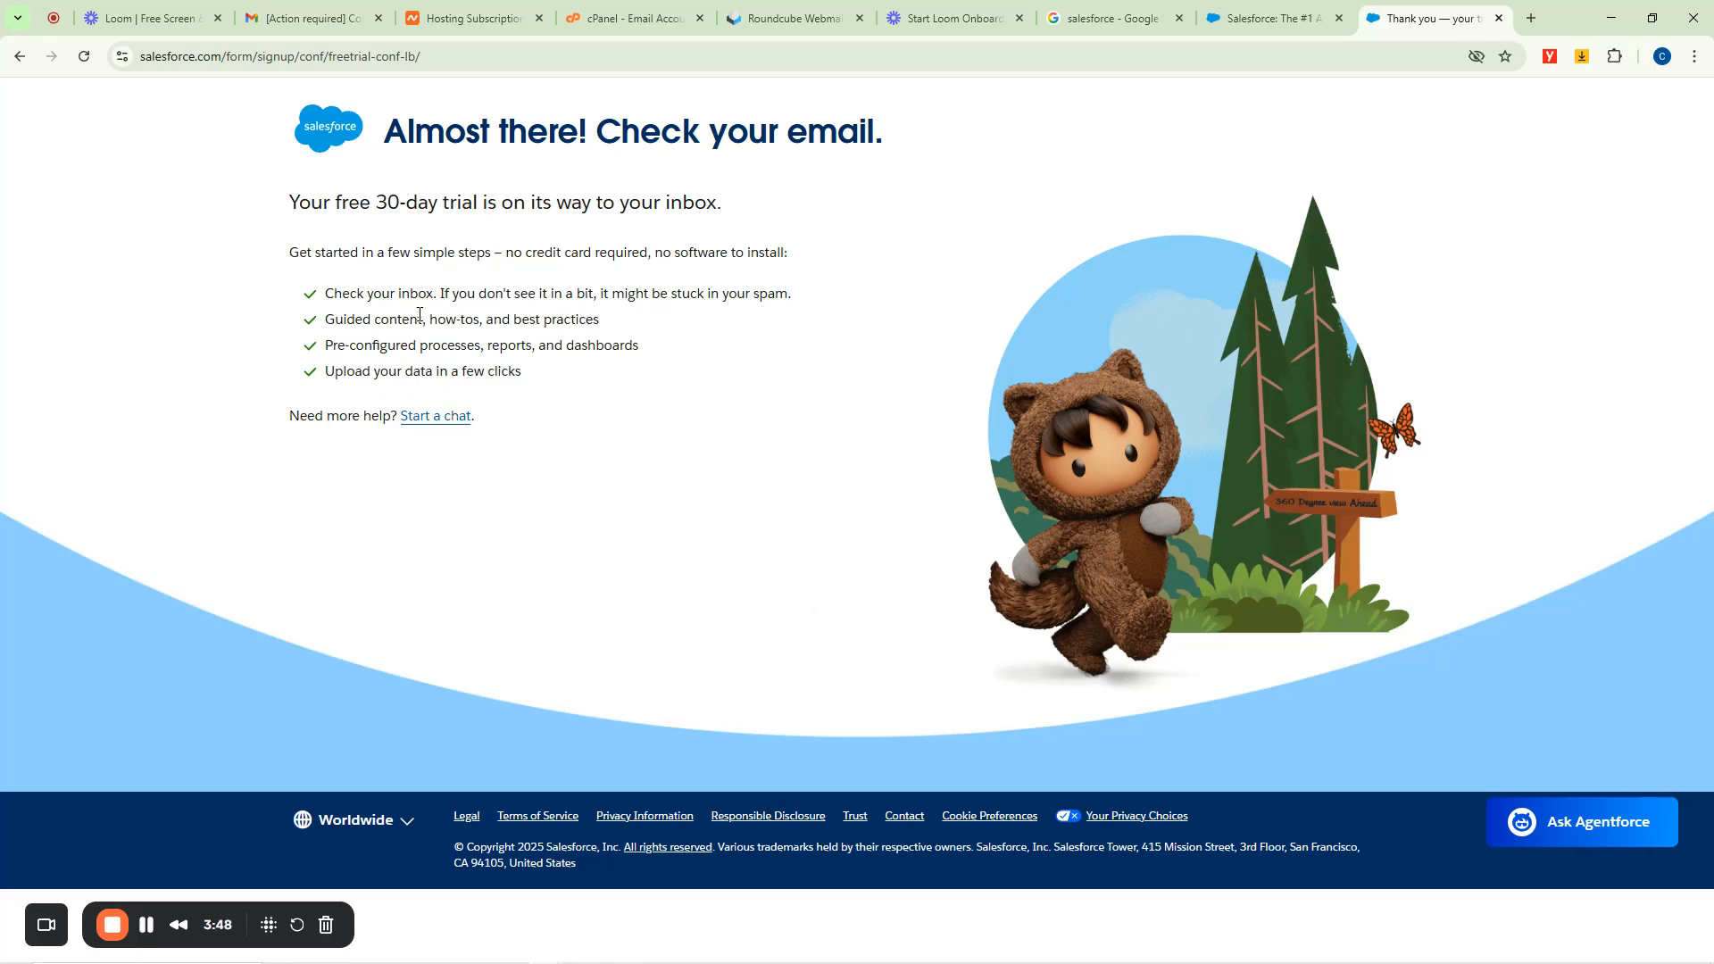
pyautogui.click(823, 7)
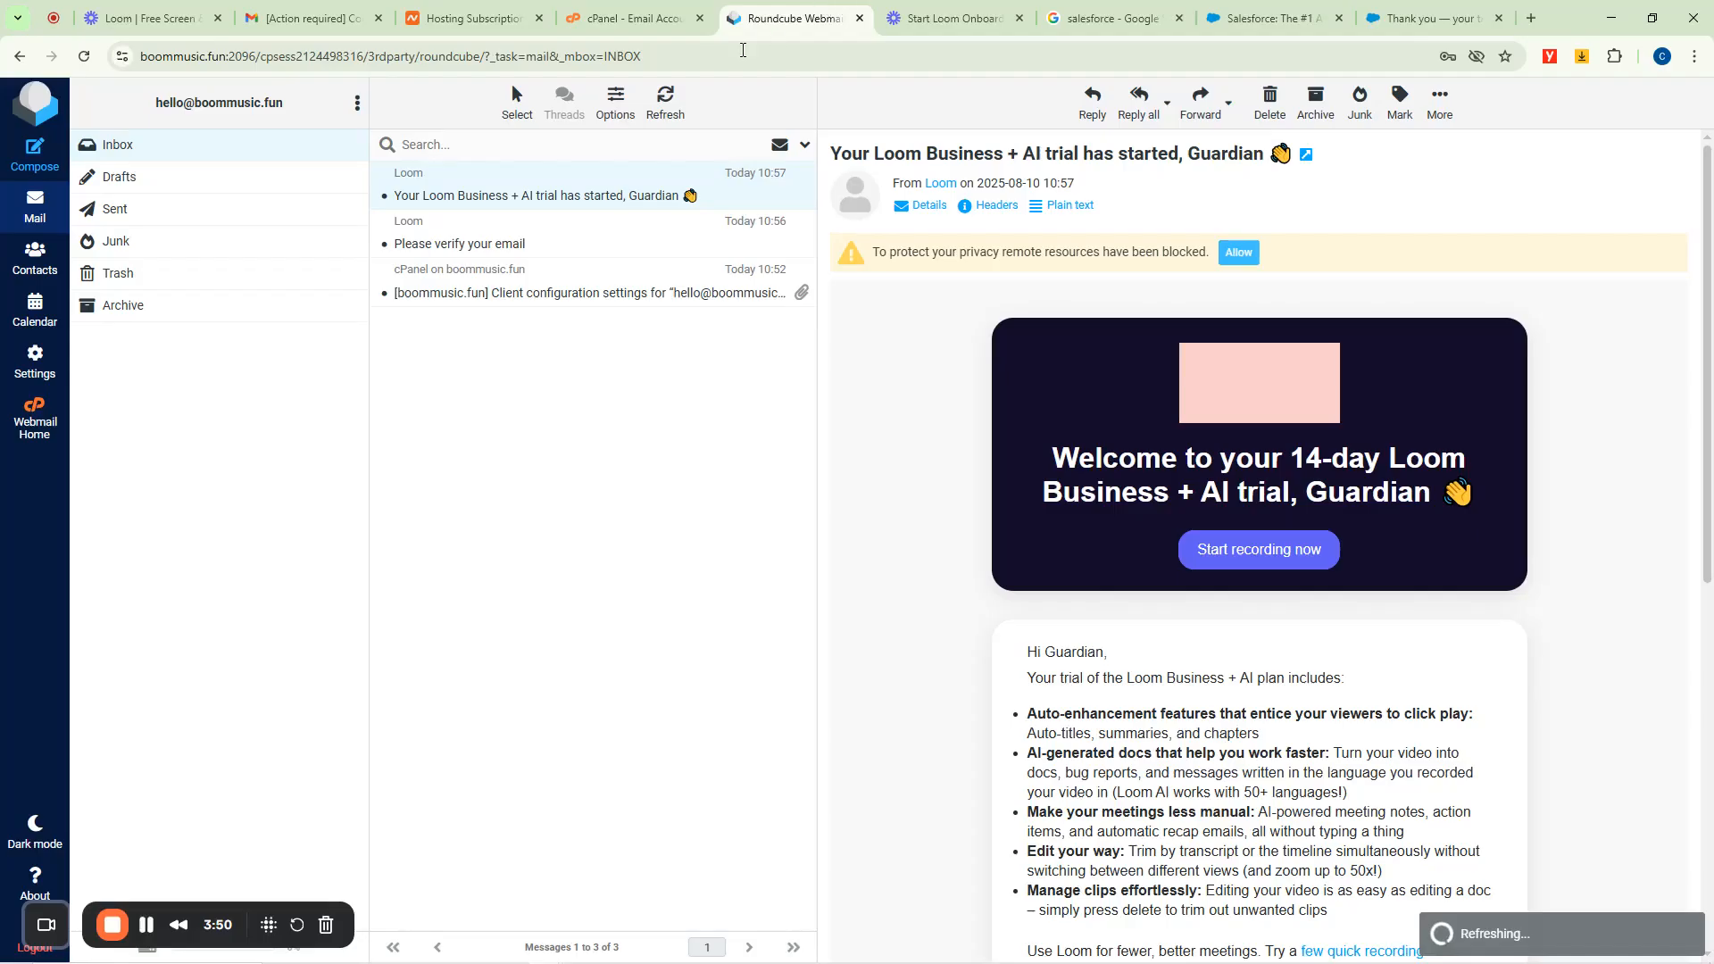
# Open the 'Welcome to Salesforce: Verify your account' email and follow its Verify Account link.
pyautogui.click(496, 196)
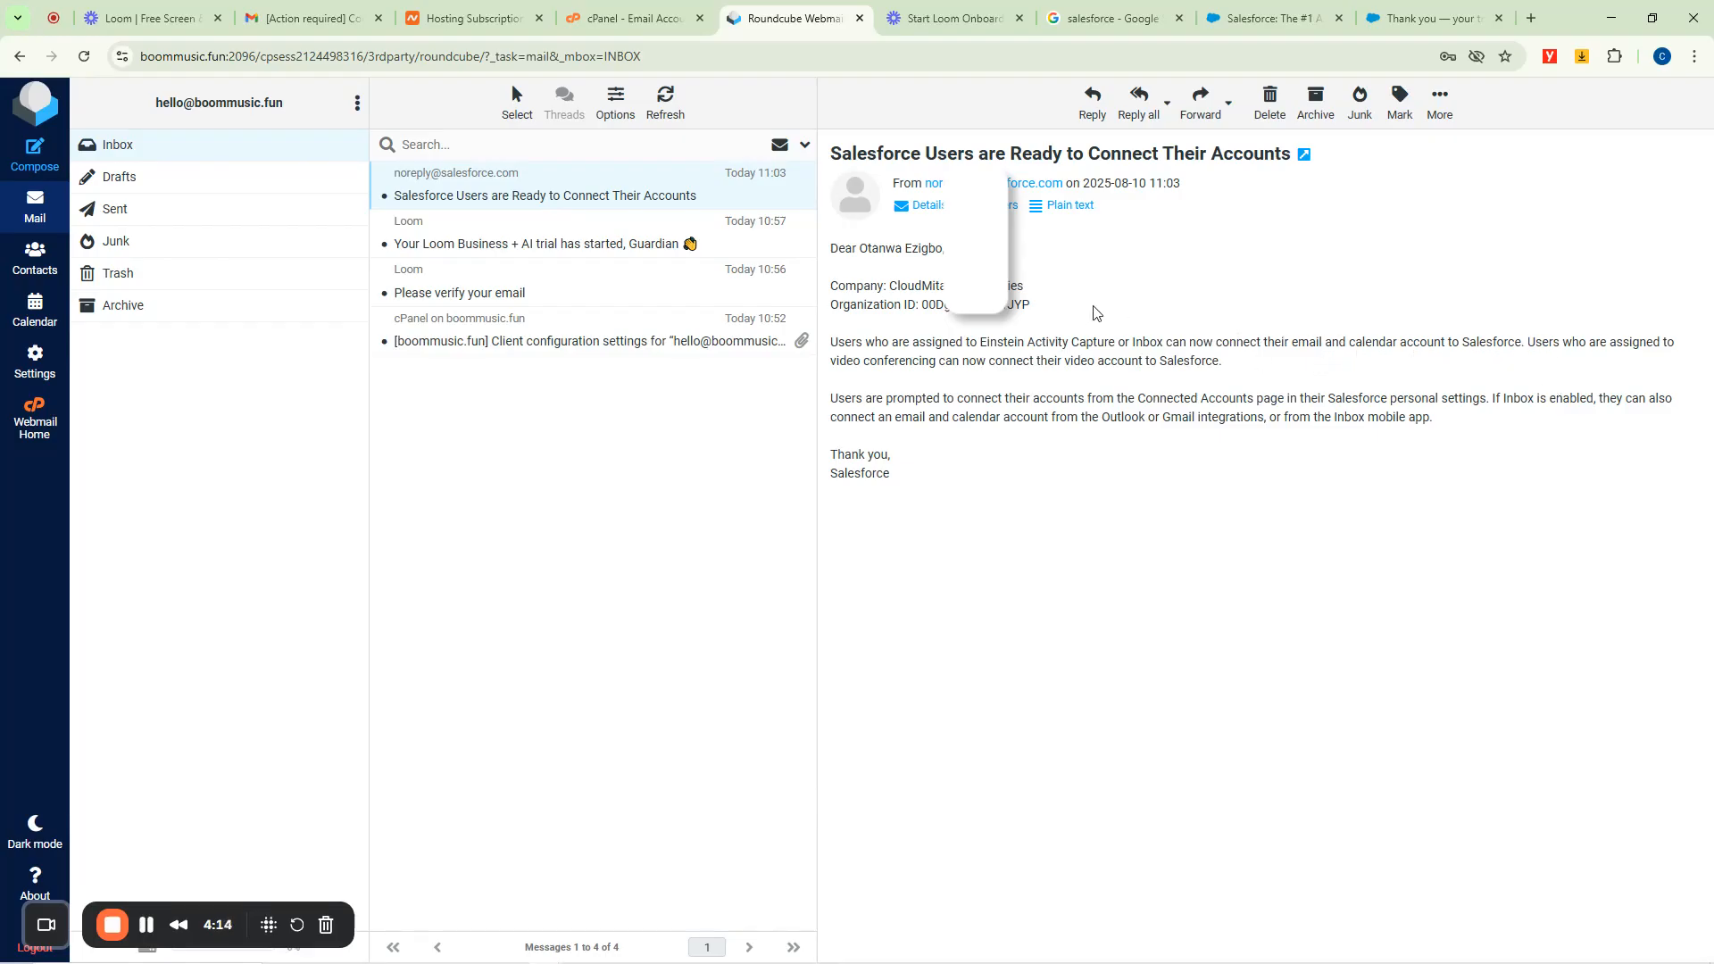
pyautogui.click(1417, 11)
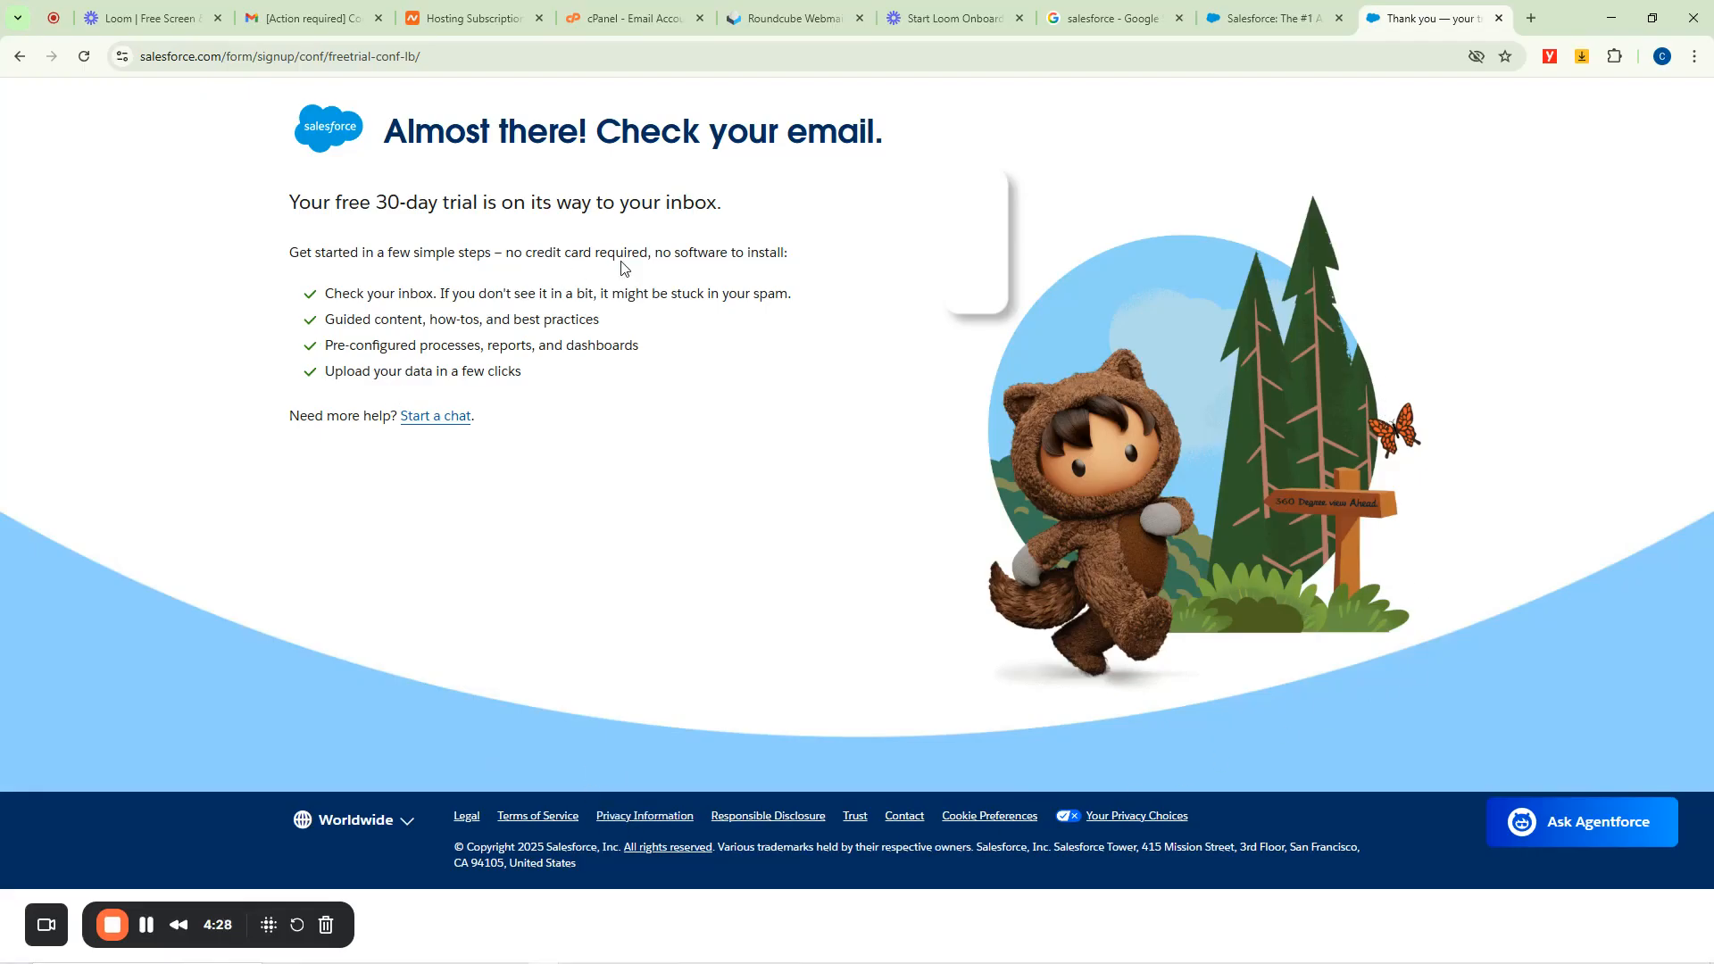
pyautogui.click(1290, 11)
pyautogui.click(813, 11)
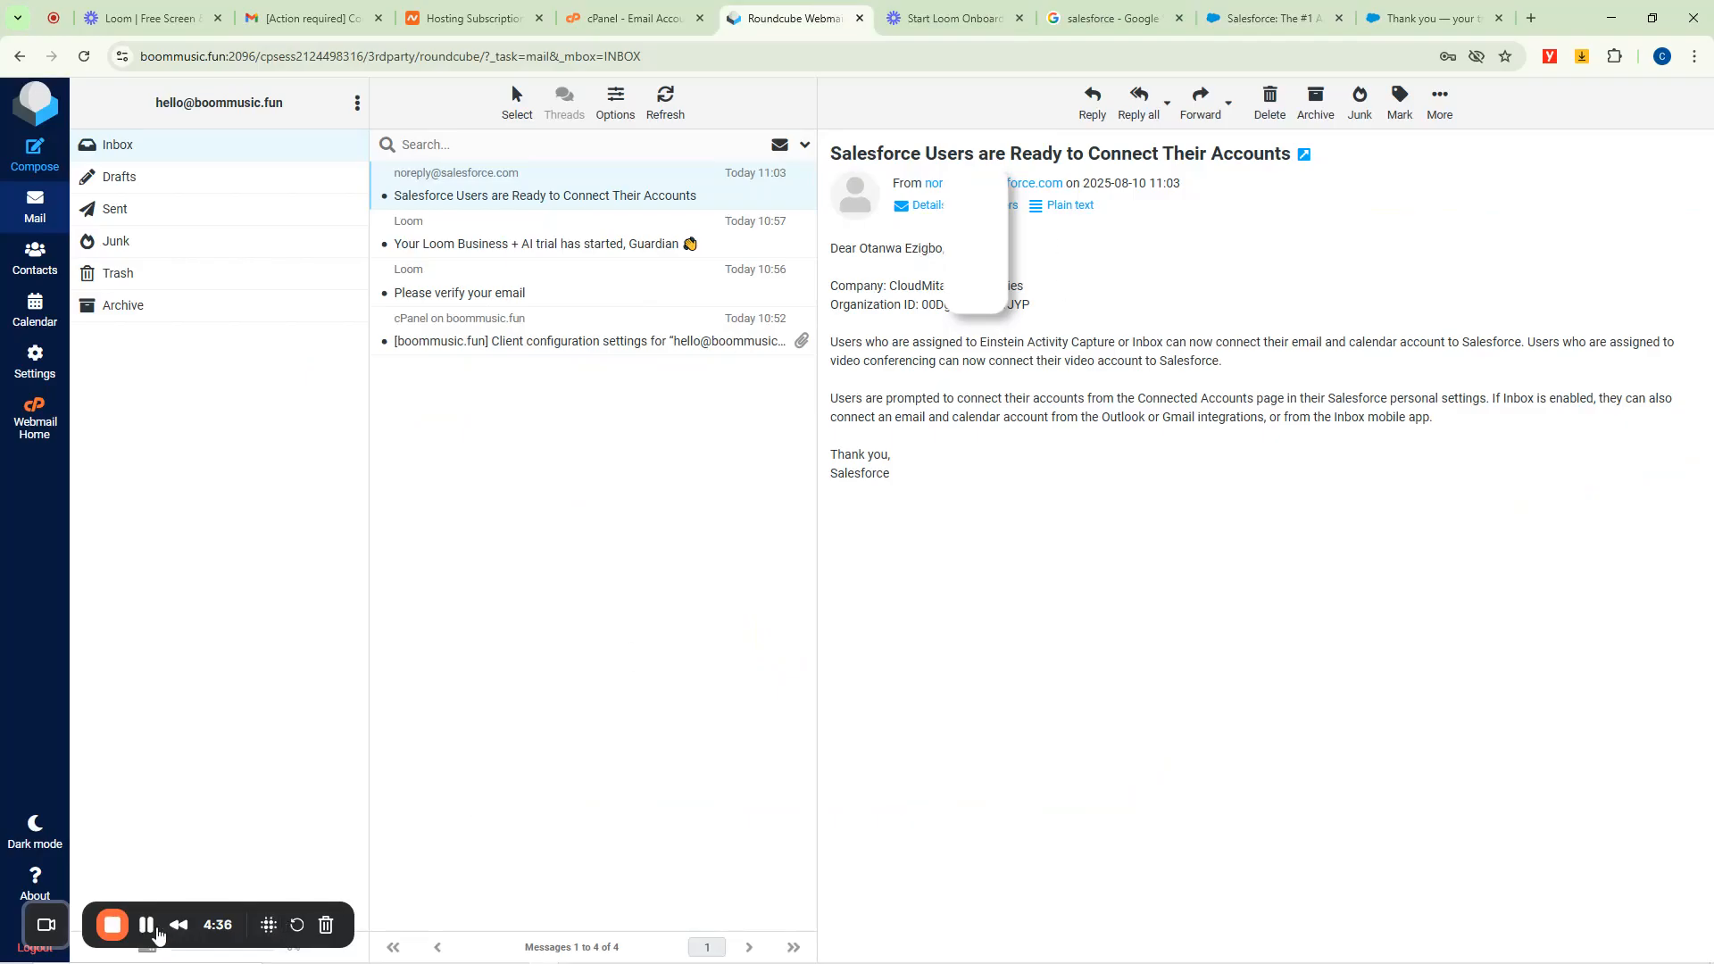
pyautogui.click(146, 925)
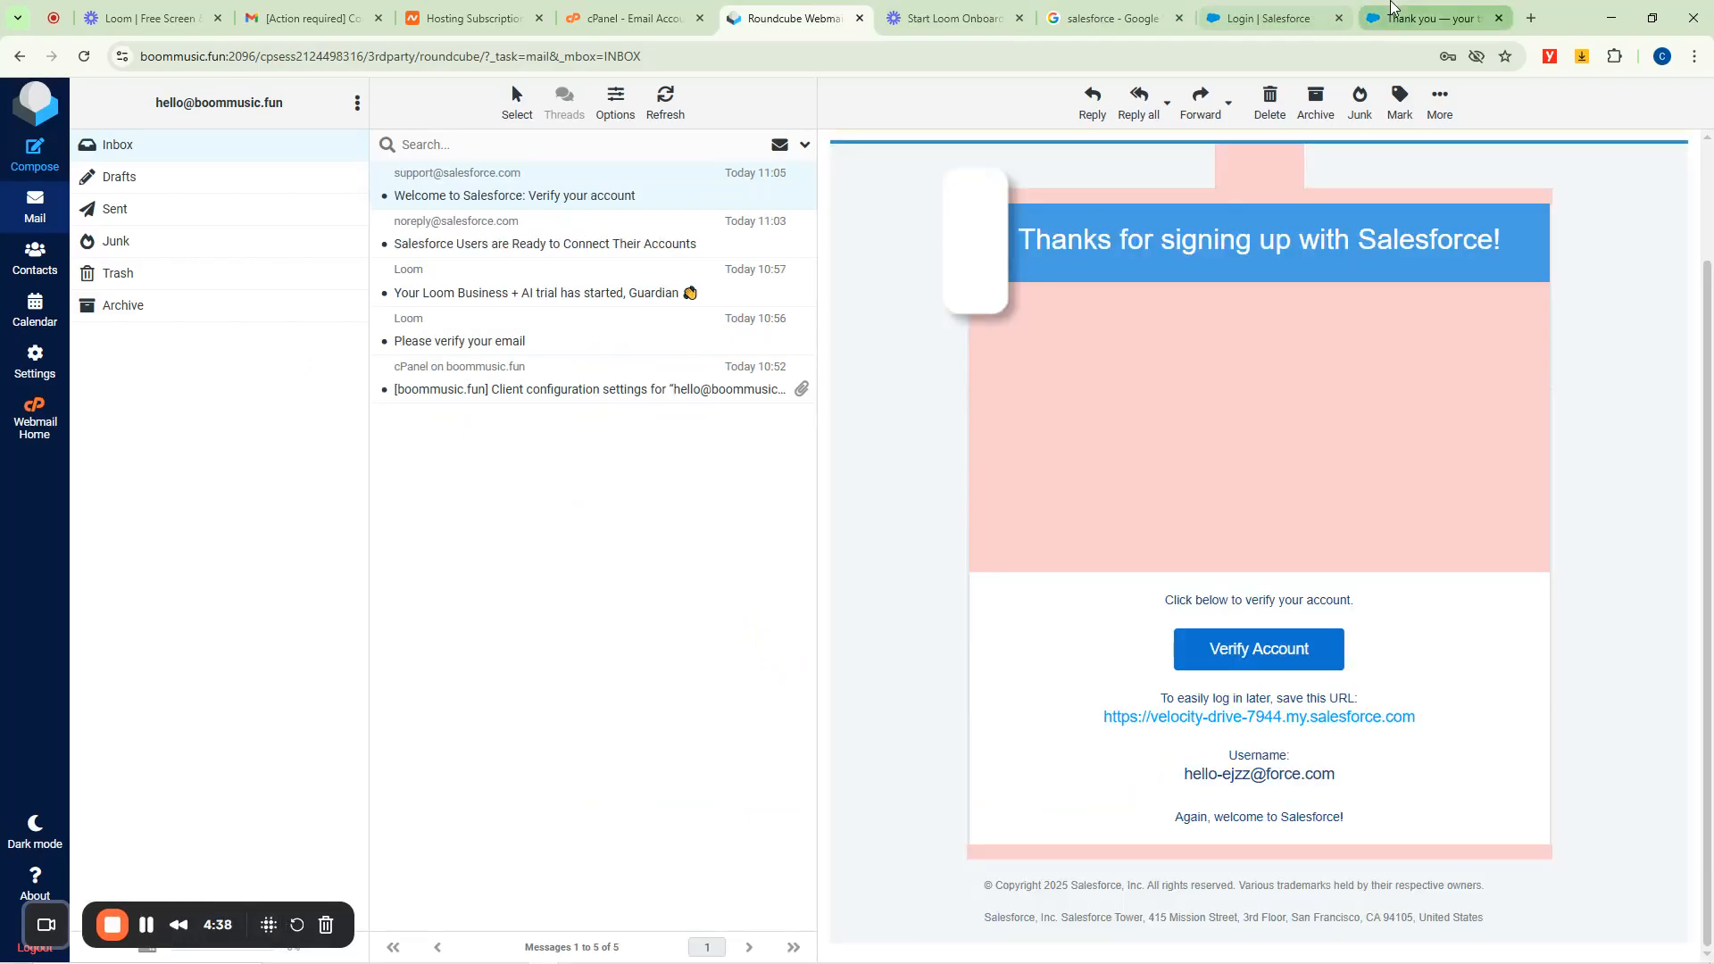
pyautogui.click(1390, 6)
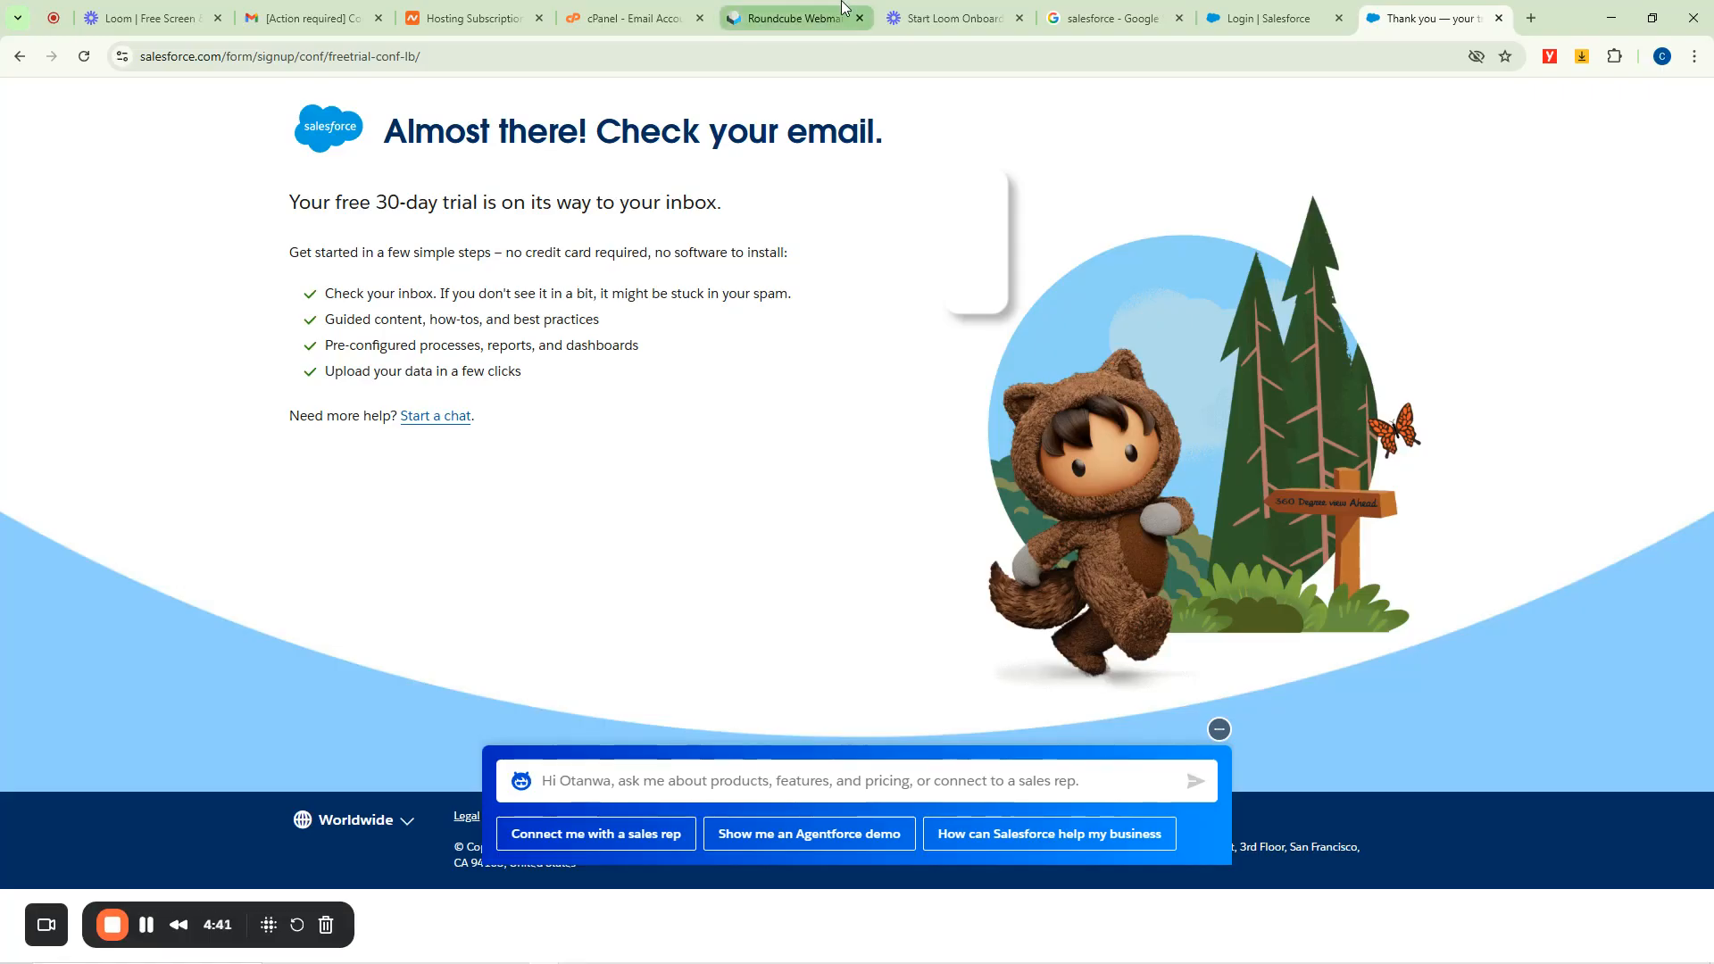
pyautogui.click(808, 8)
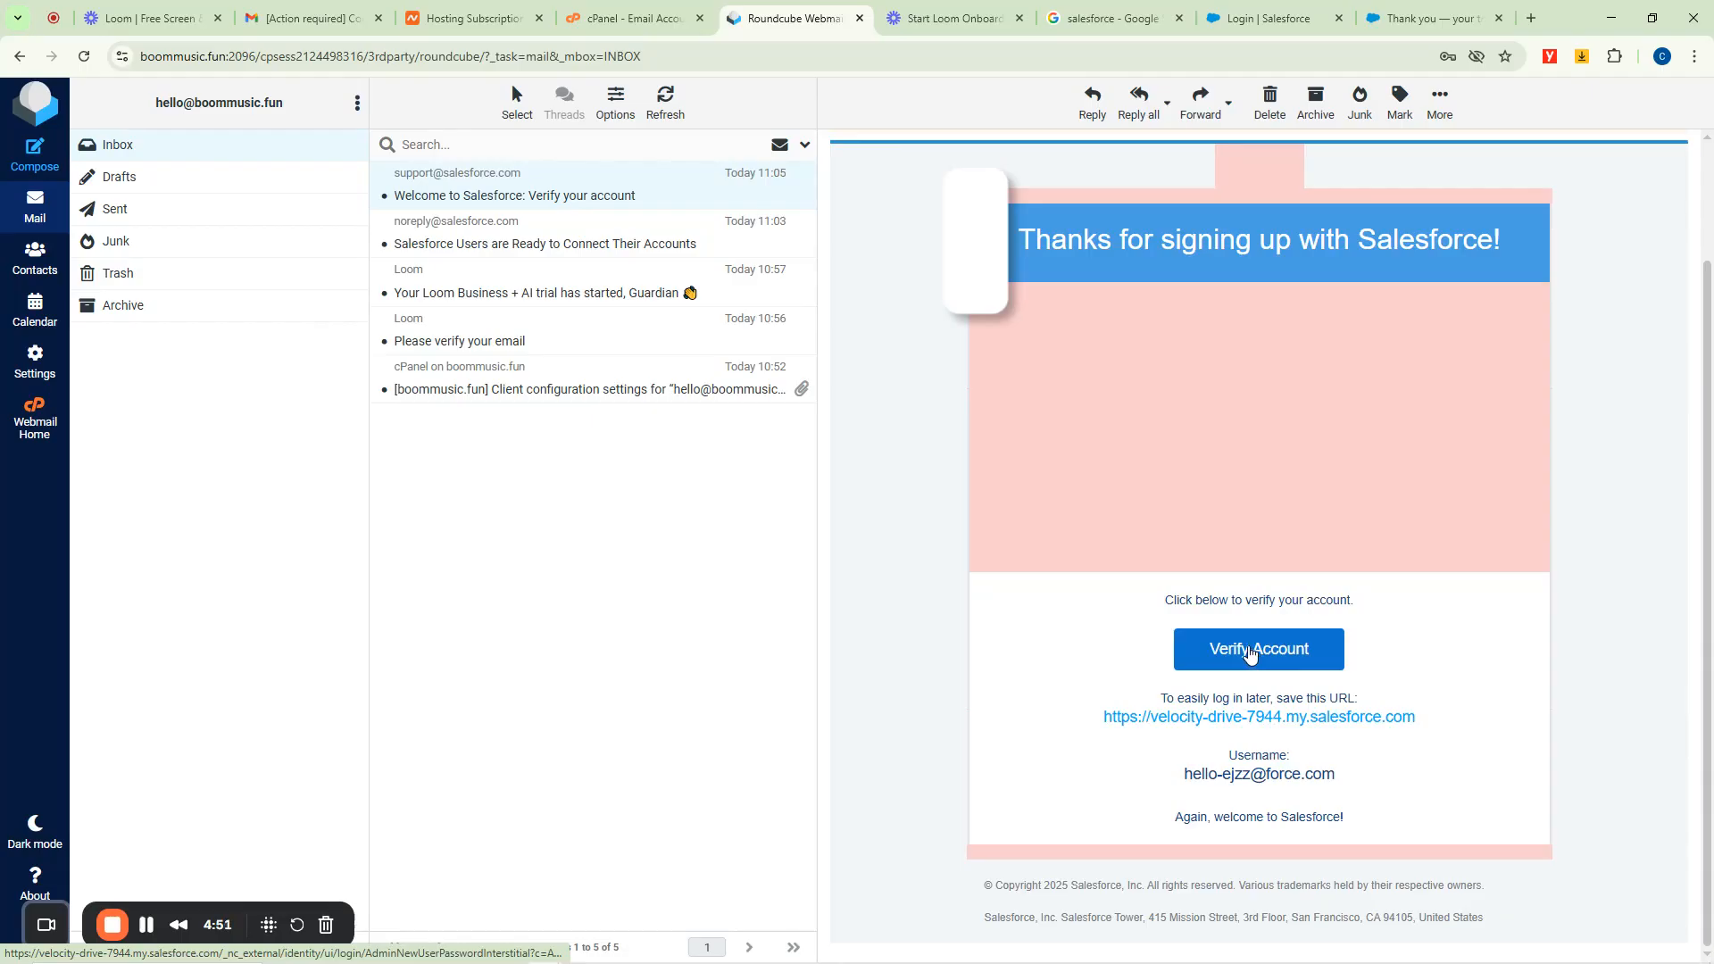
pyautogui.click(1248, 651)
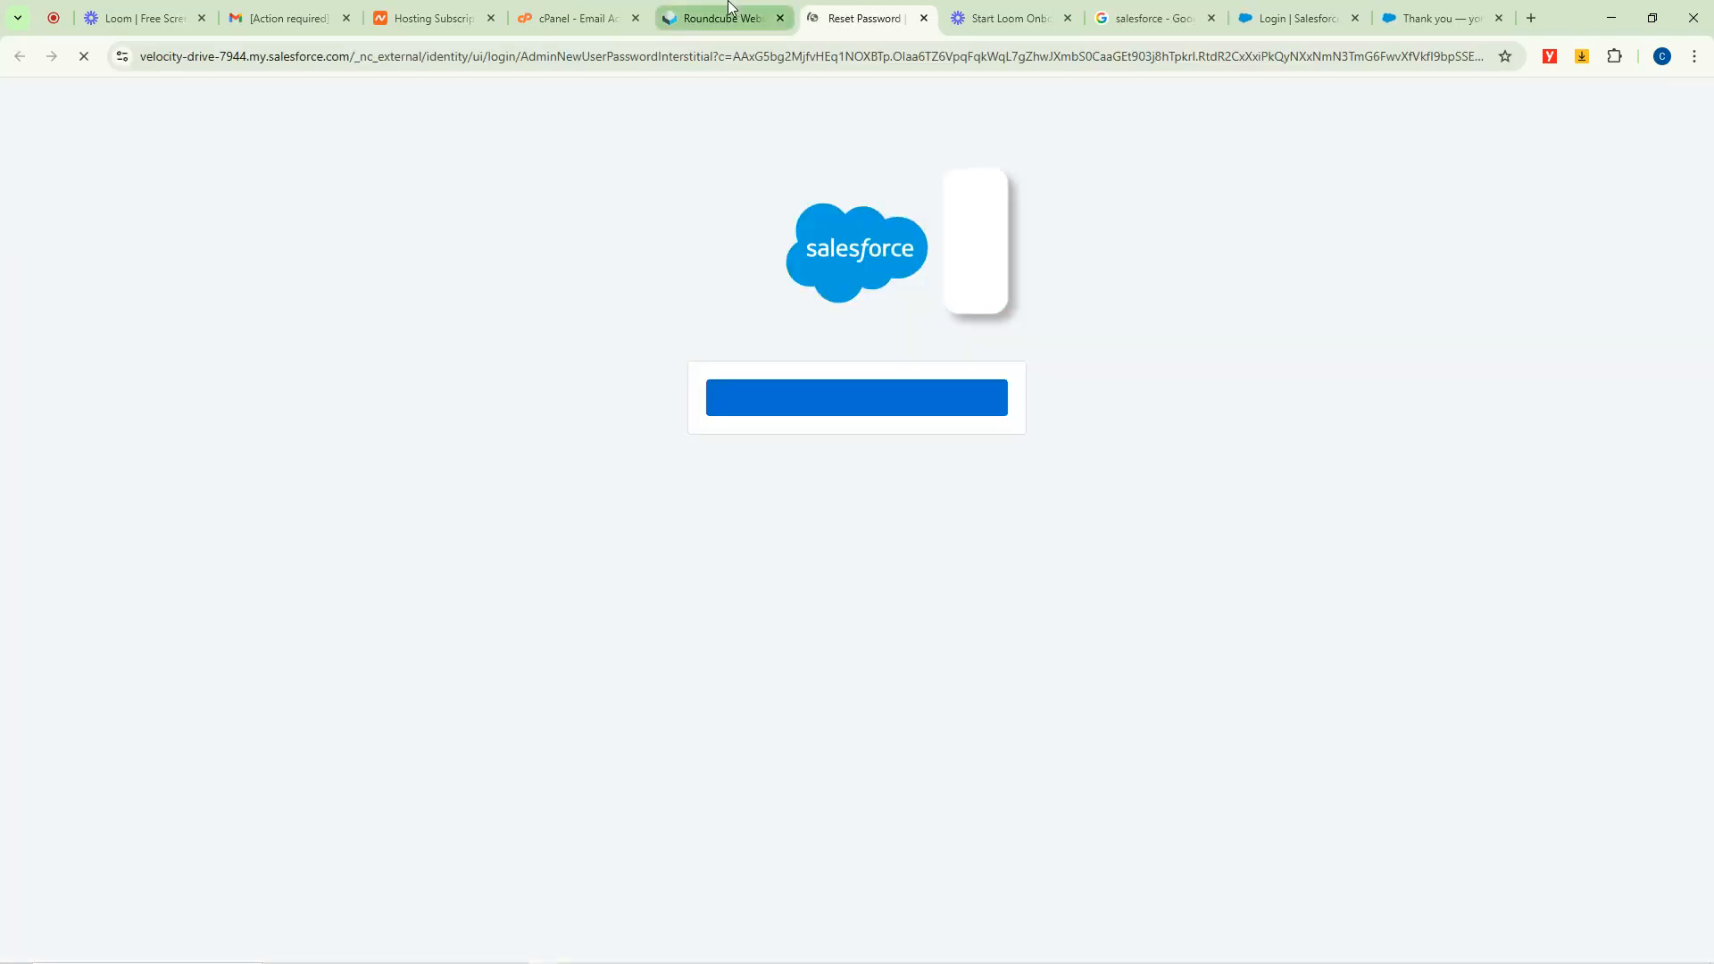
# Enter a new account password and a matching confirmation password.
pyautogui.click(830, 404)
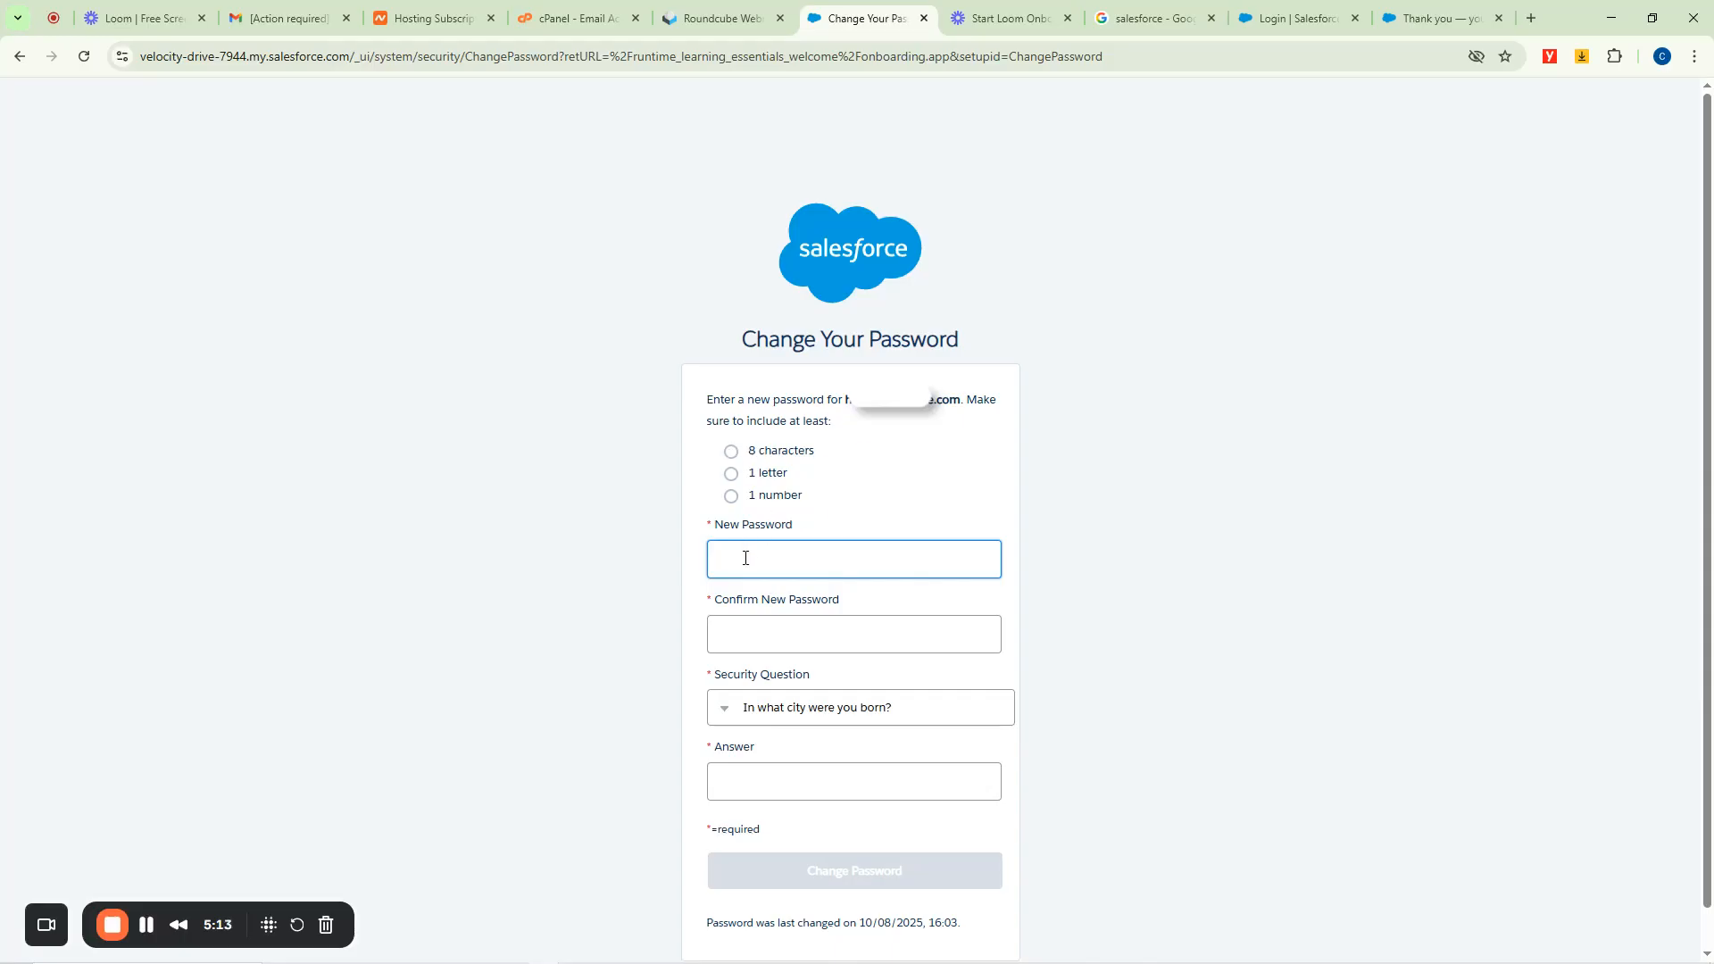
pyautogui.write('••••')
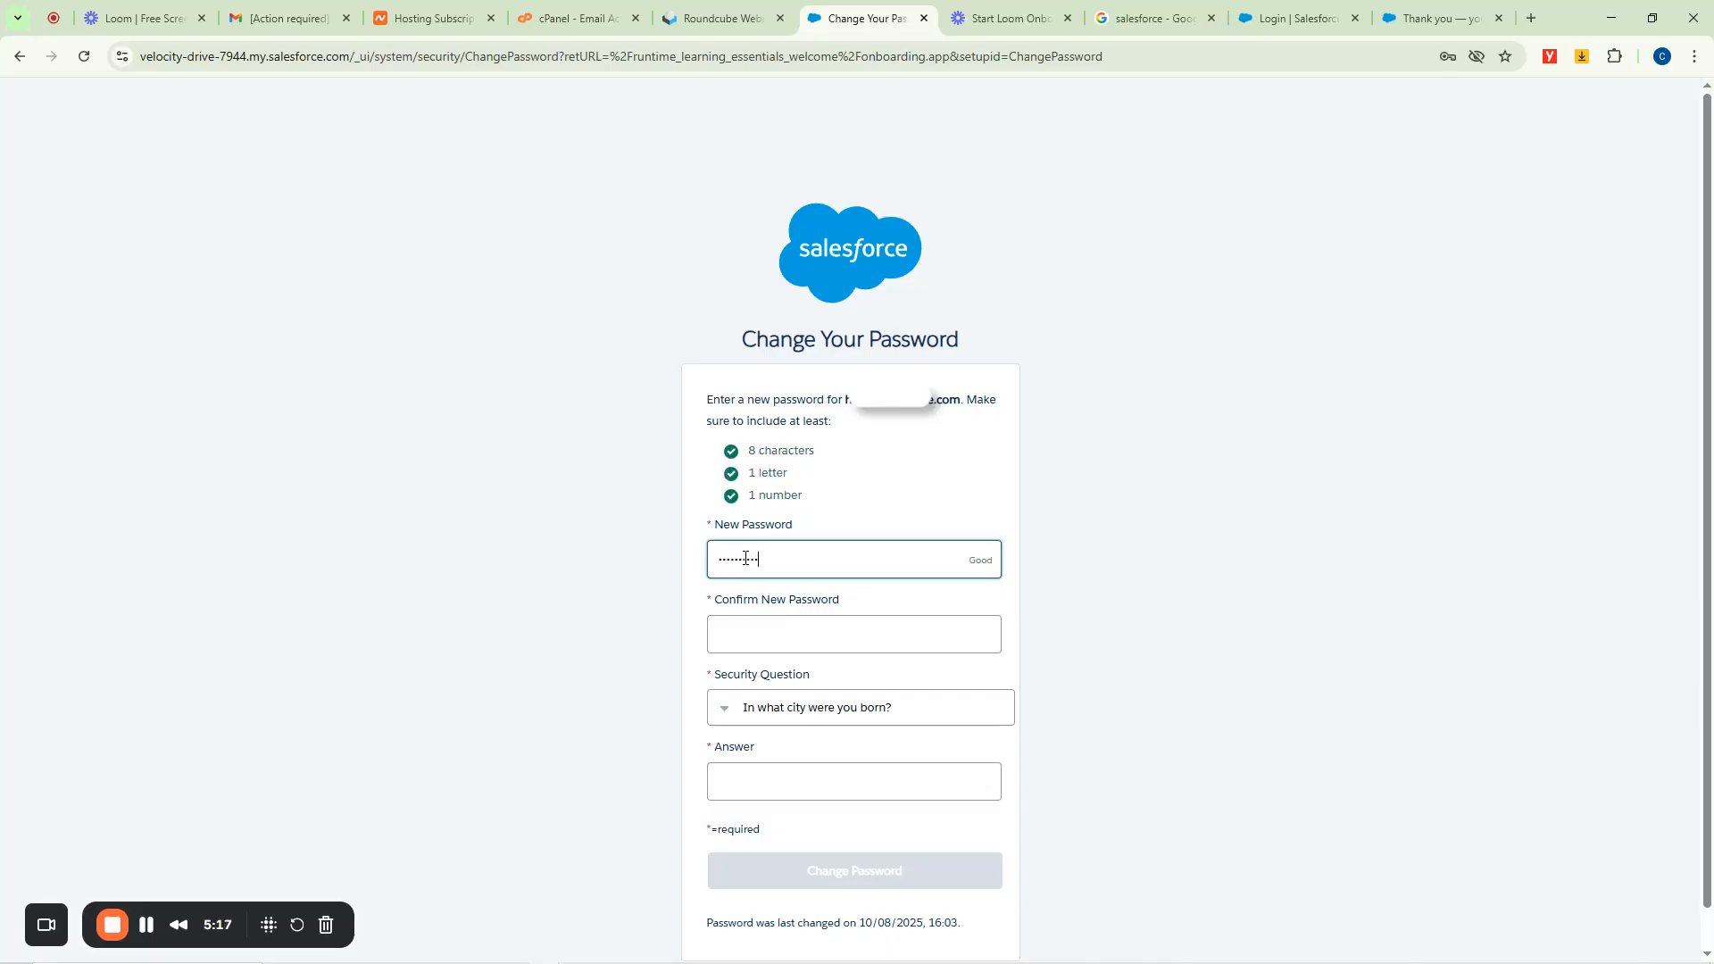
pyautogui.click(769, 632)
pyautogui.write('••')
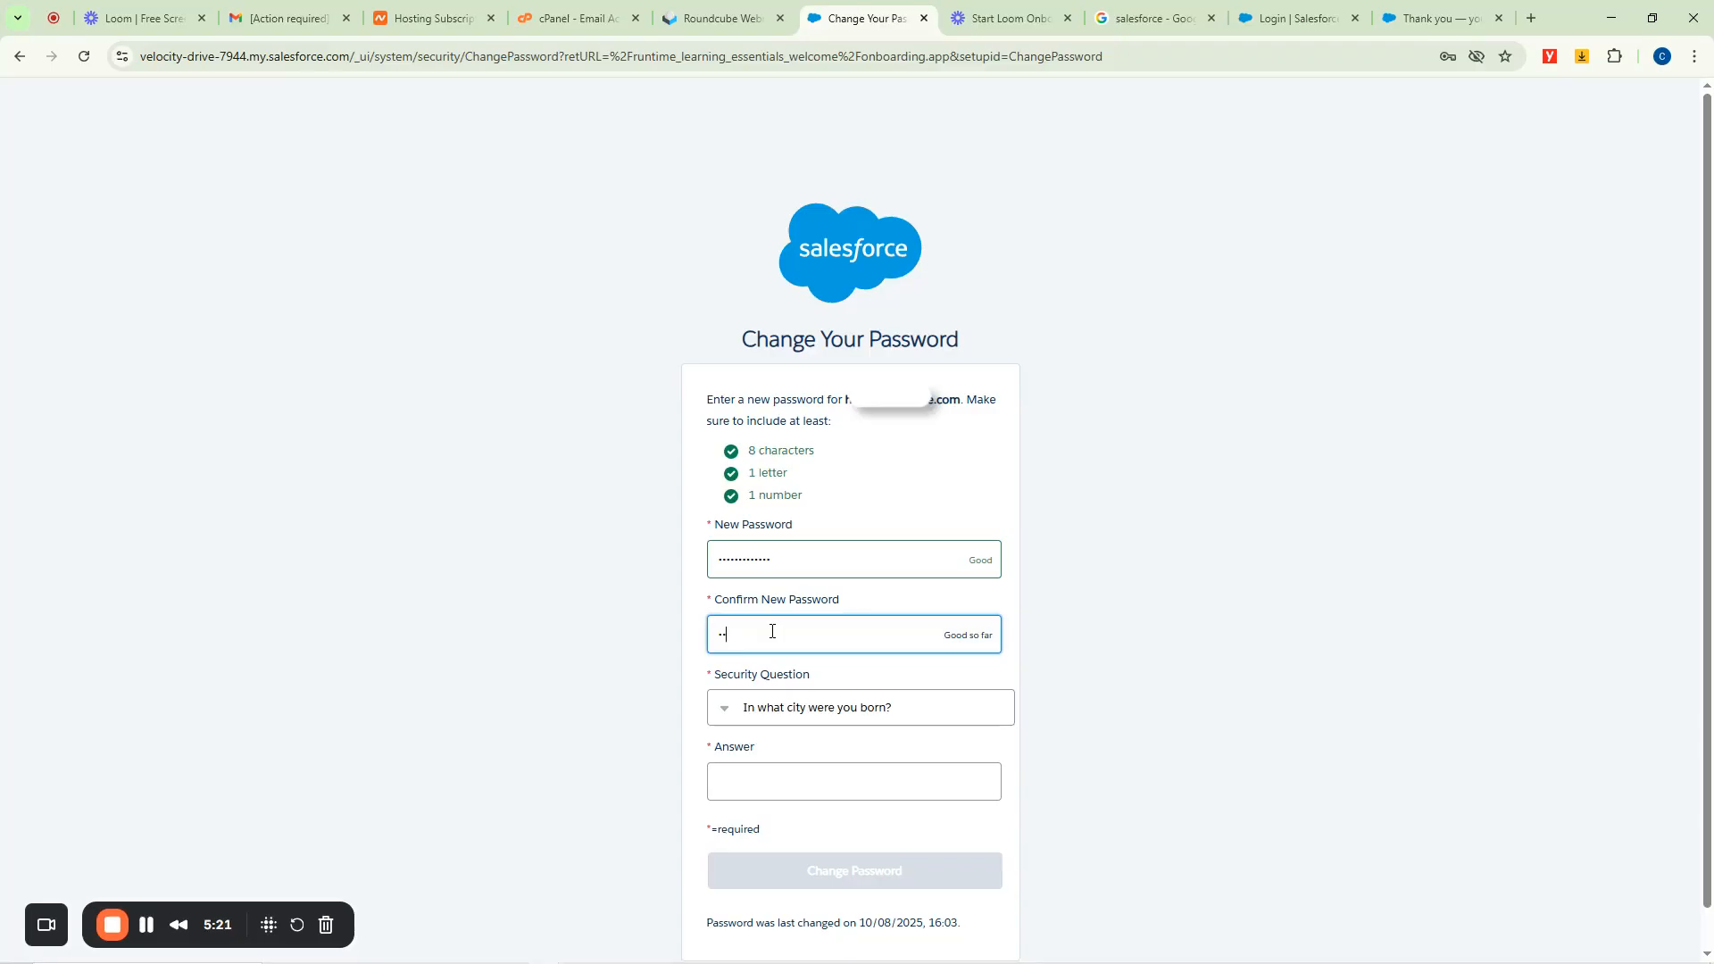
pyautogui.write('•••••')
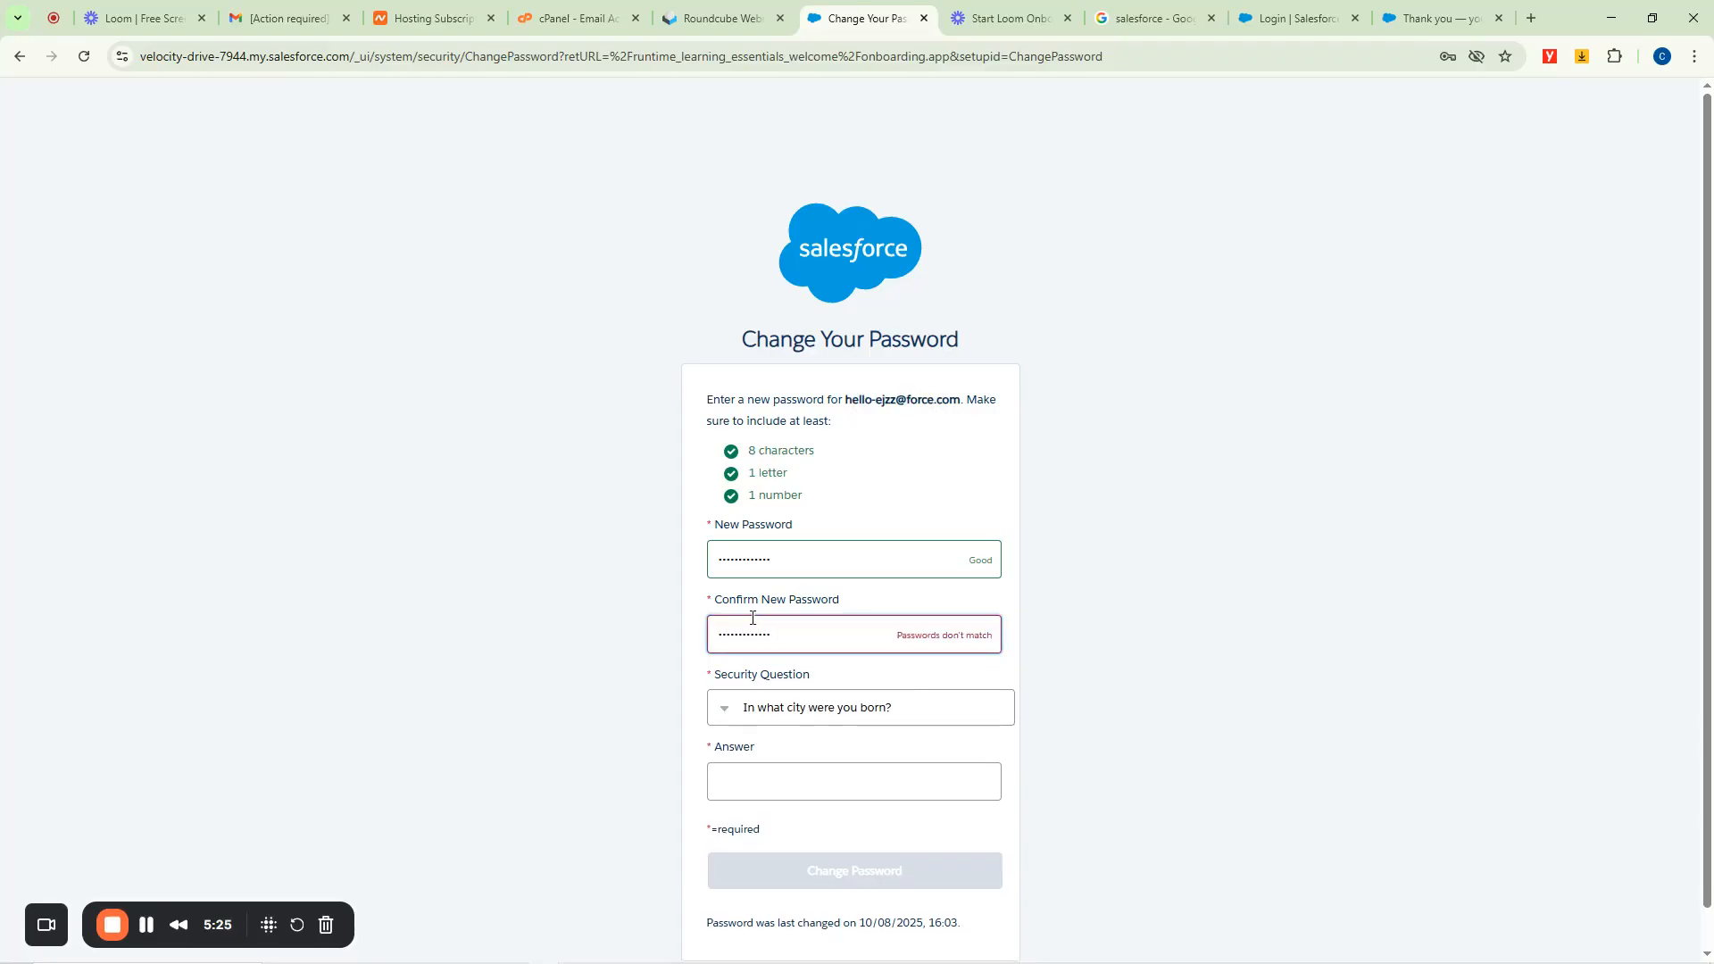
pyautogui.scroll(-1, 223, 861)
pyautogui.moveTo(777, 504); pyautogui.dragTo(671, 534)
pyautogui.hotkey('ctrl', 'v')
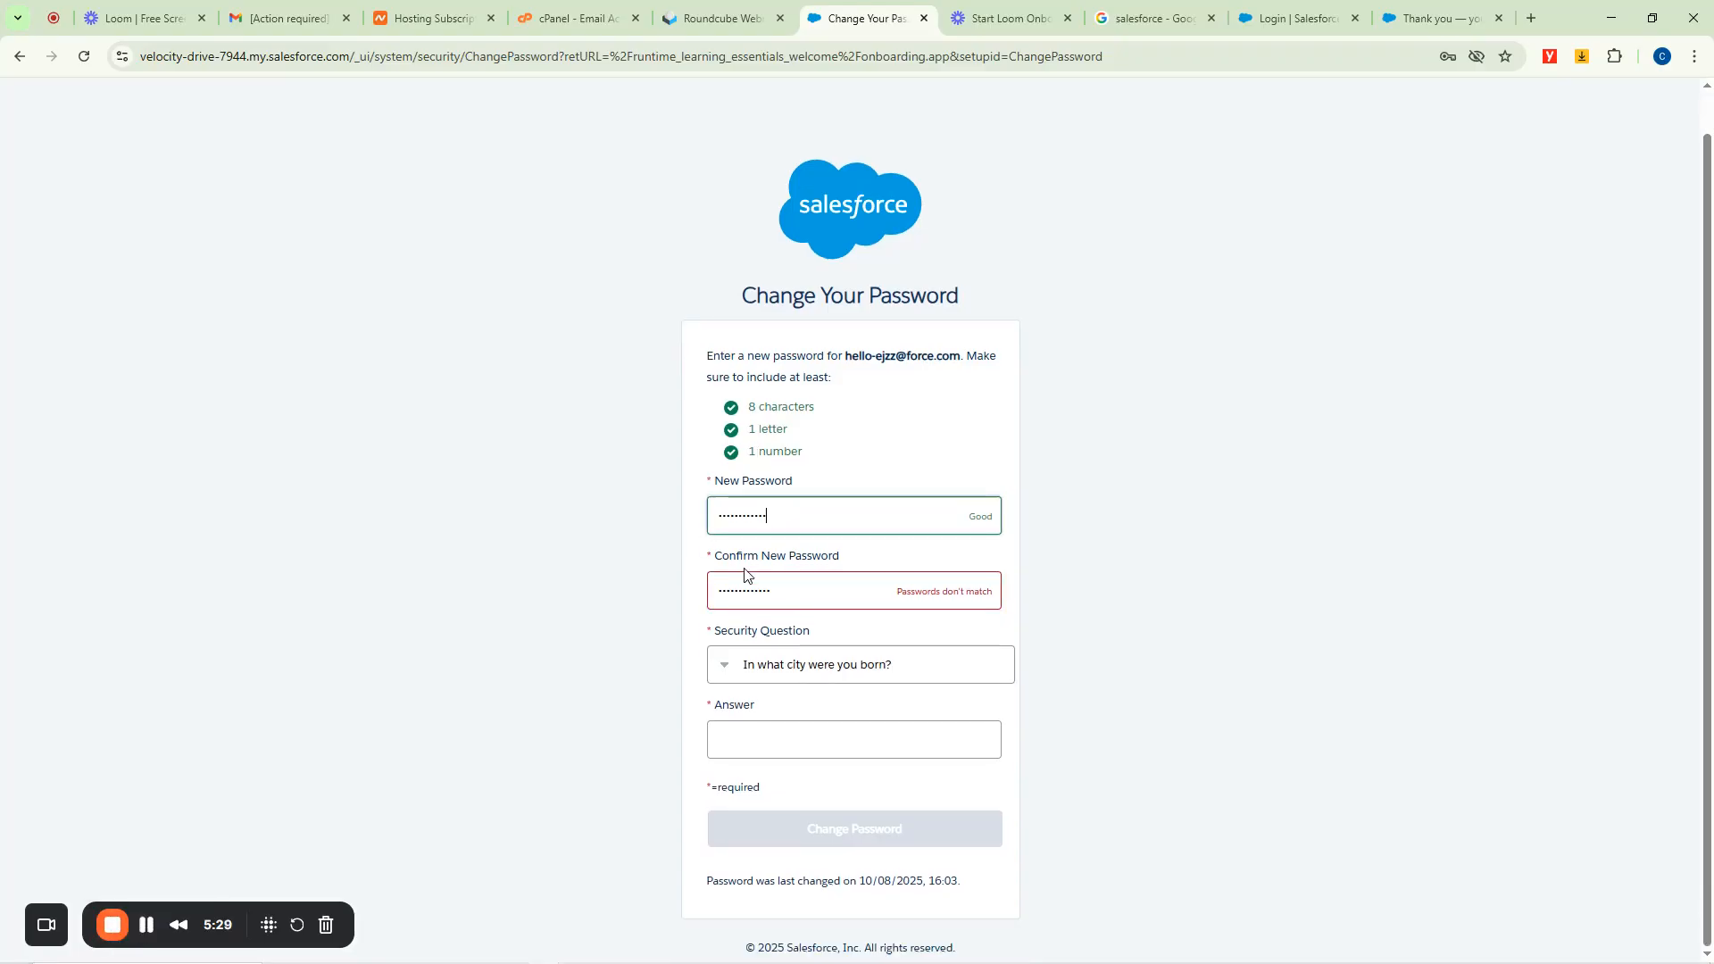
pyautogui.moveTo(777, 590); pyautogui.dragTo(683, 606)
pyautogui.hotkey('ctrl', 'v')
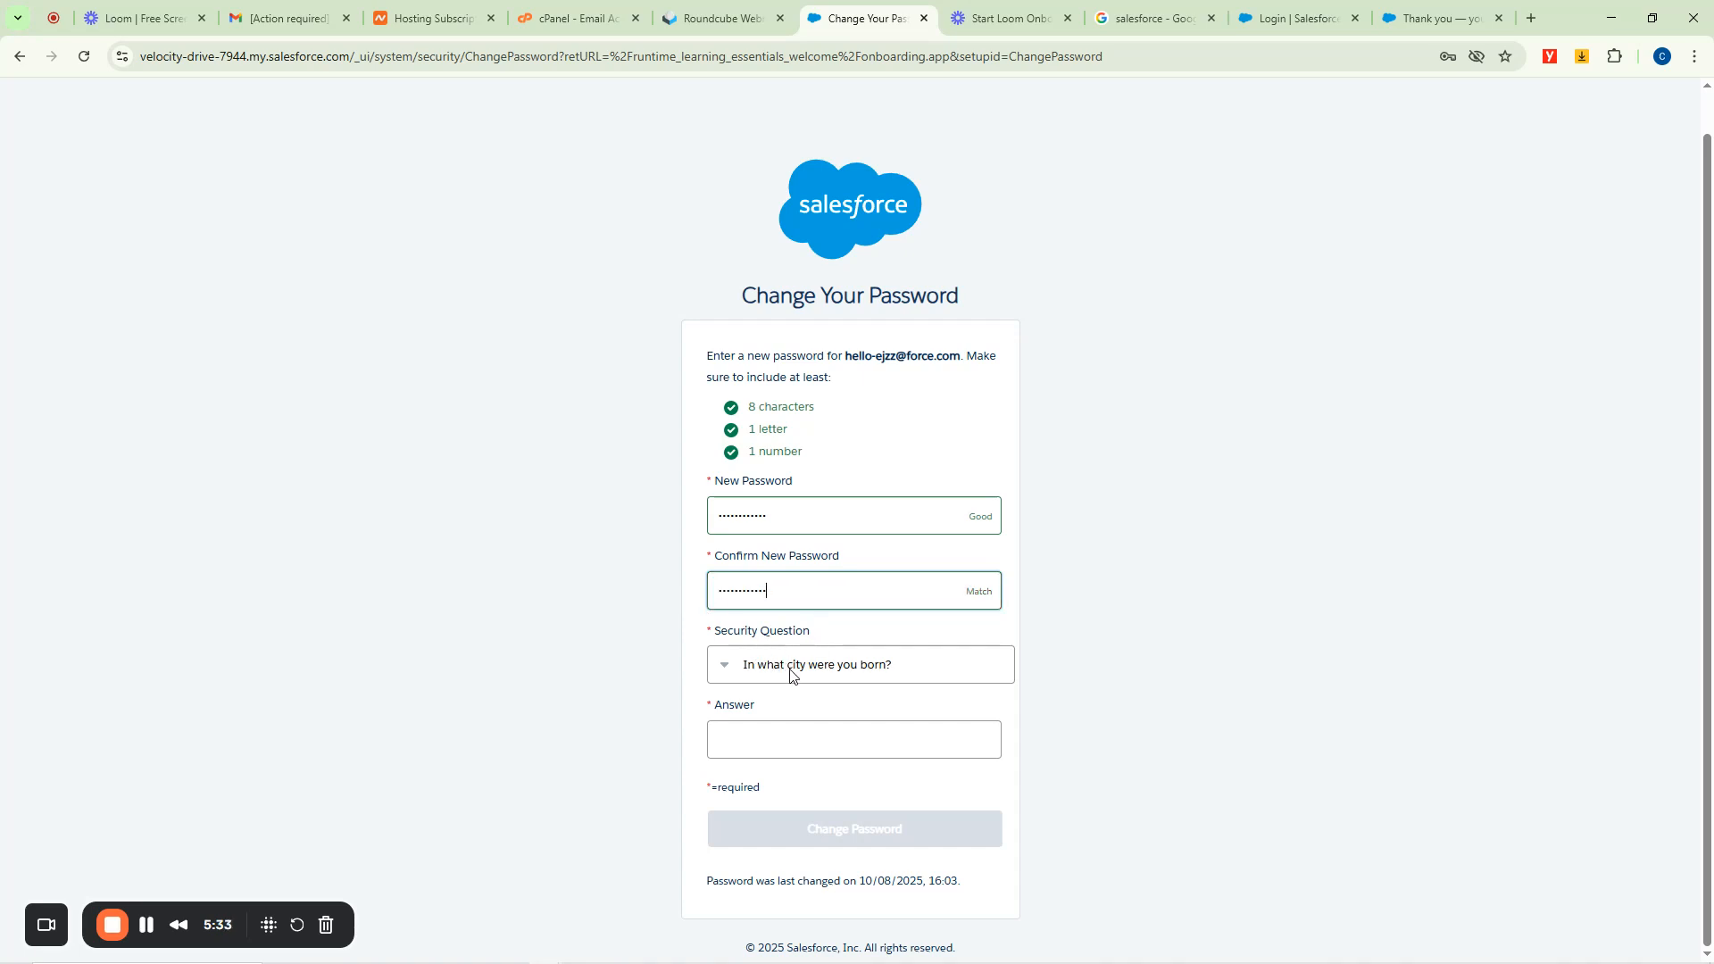
# Type the security-question answer and submit the password change.
pyautogui.click(764, 742)
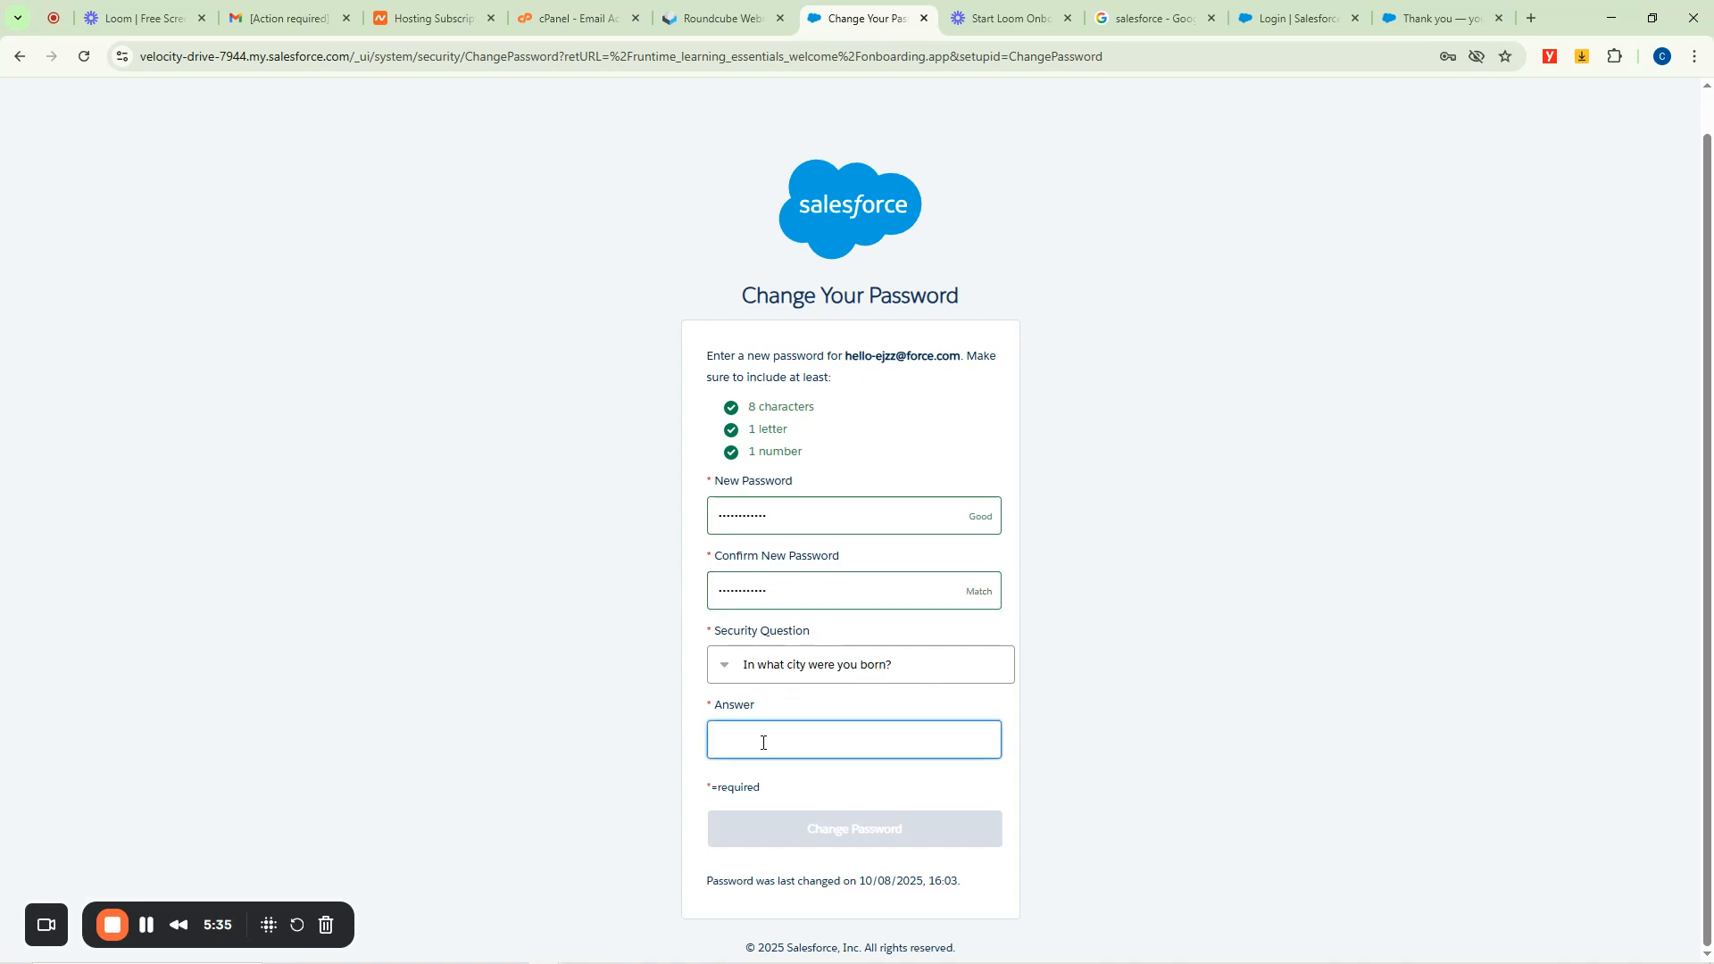
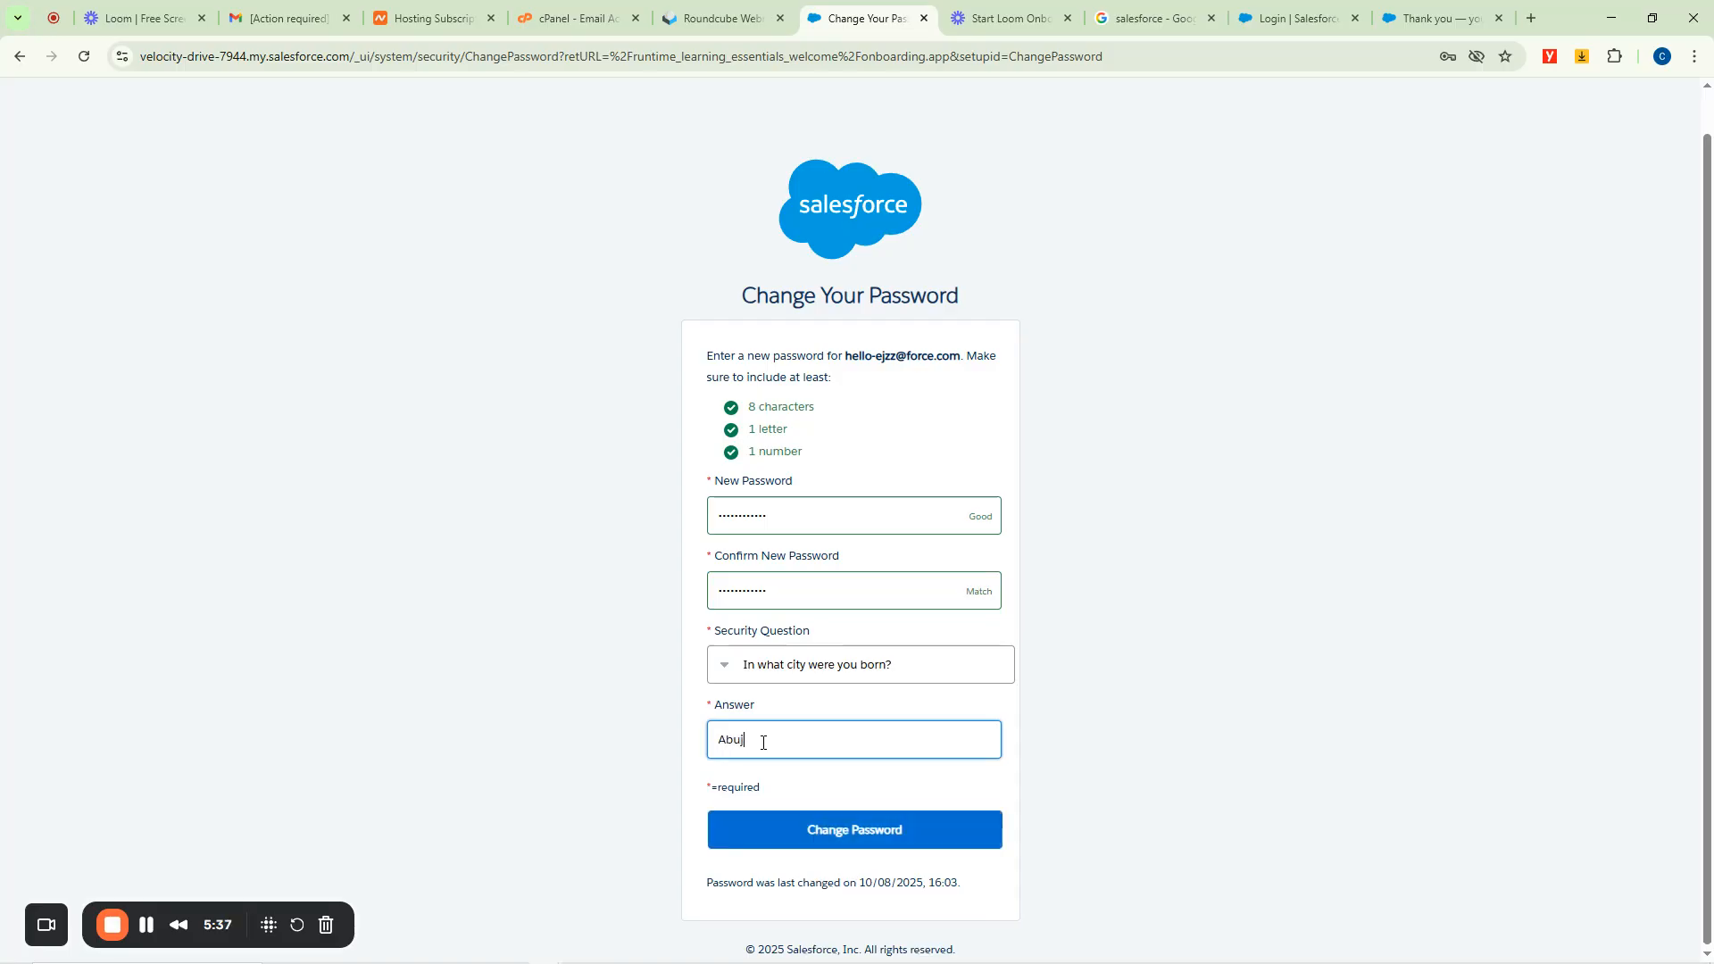
pyautogui.click(847, 835)
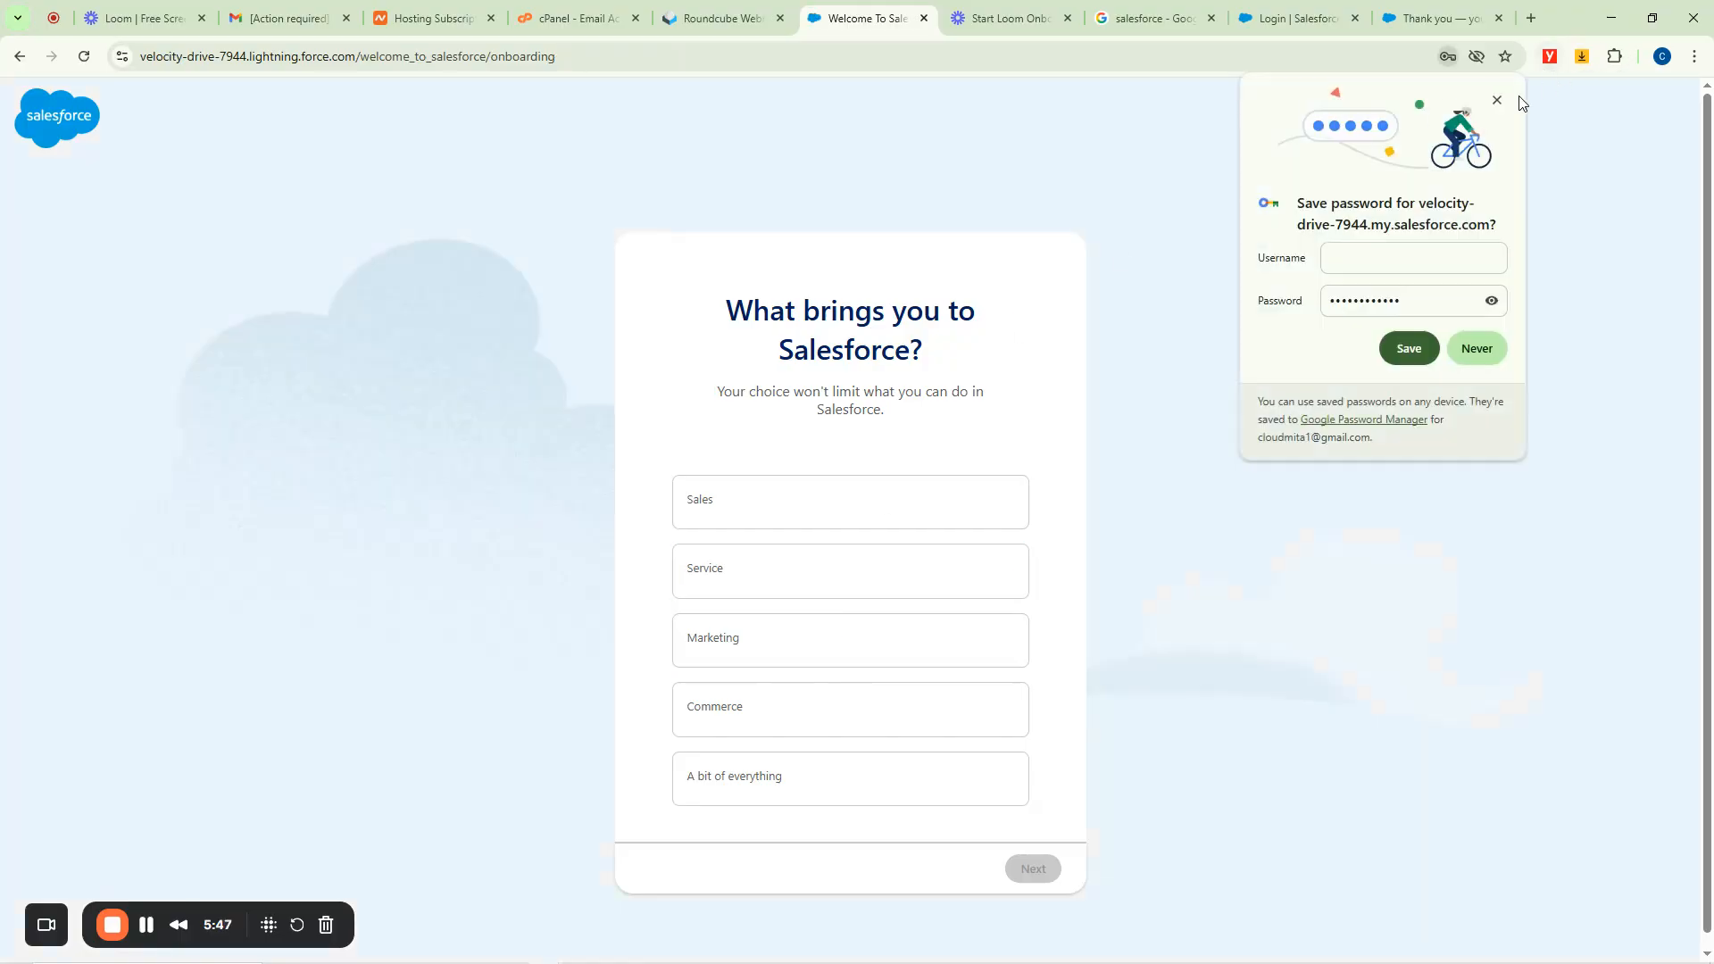
# Dismiss the save-password popup and choose 'A bit of everything' as the reason for Salesforce.
pyautogui.click(1497, 100)
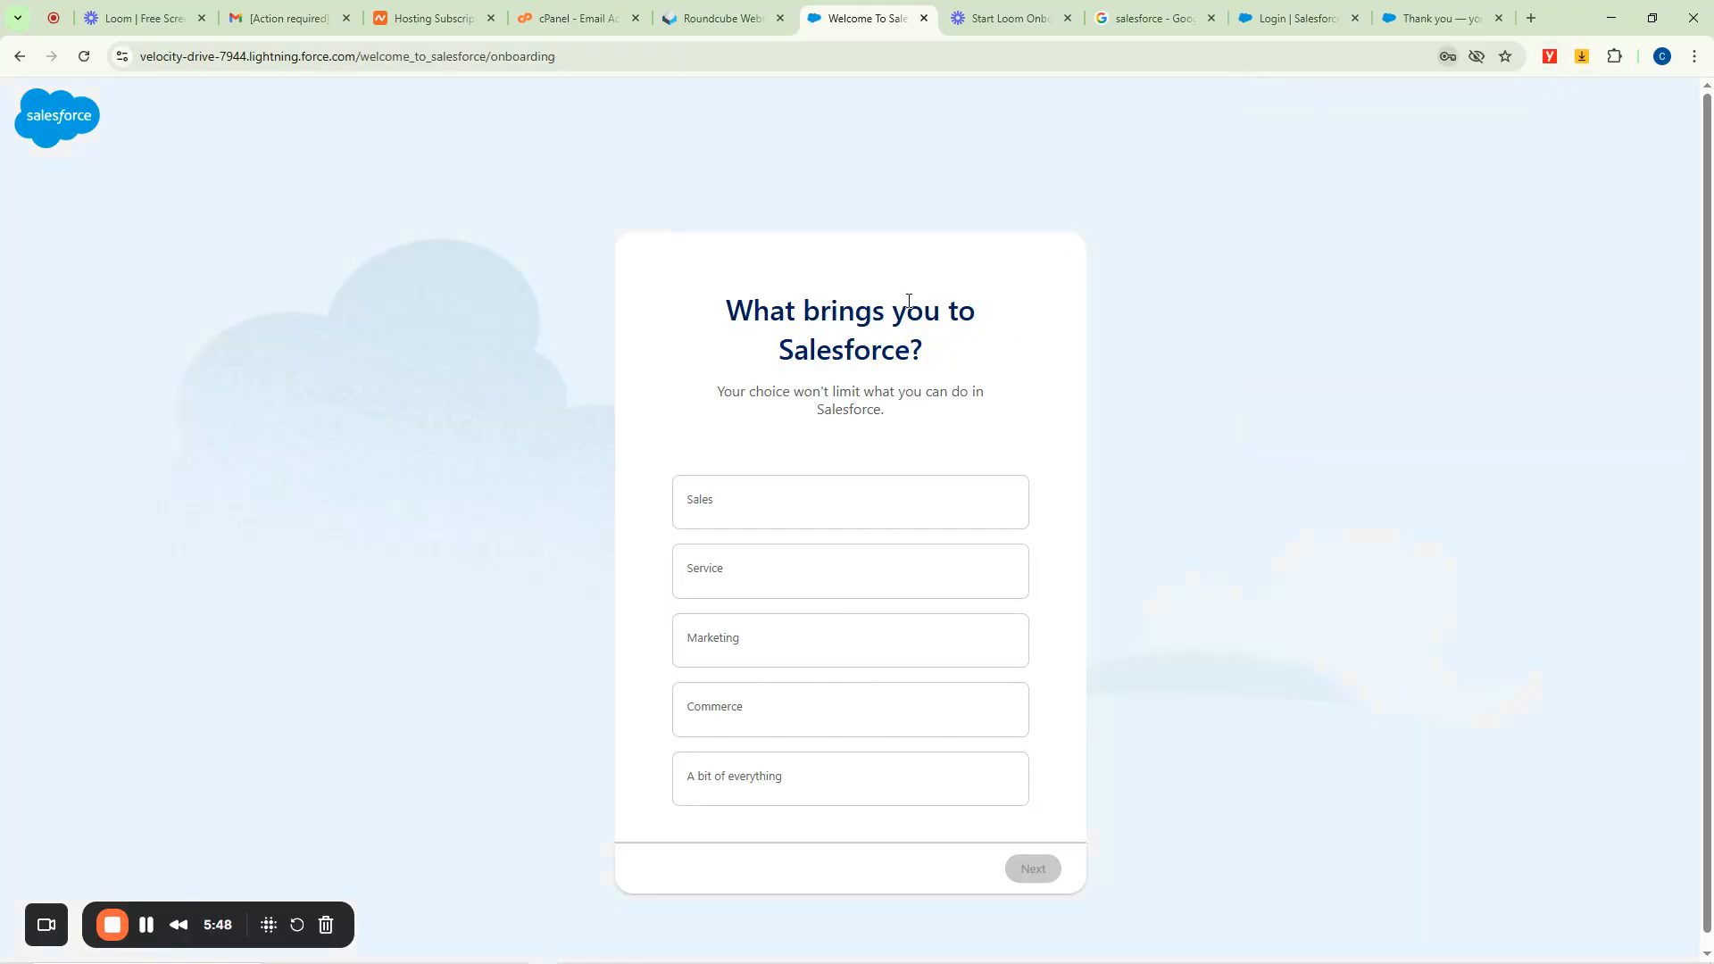
pyautogui.click(728, 509)
pyautogui.click(734, 583)
pyautogui.click(755, 648)
pyautogui.click(752, 719)
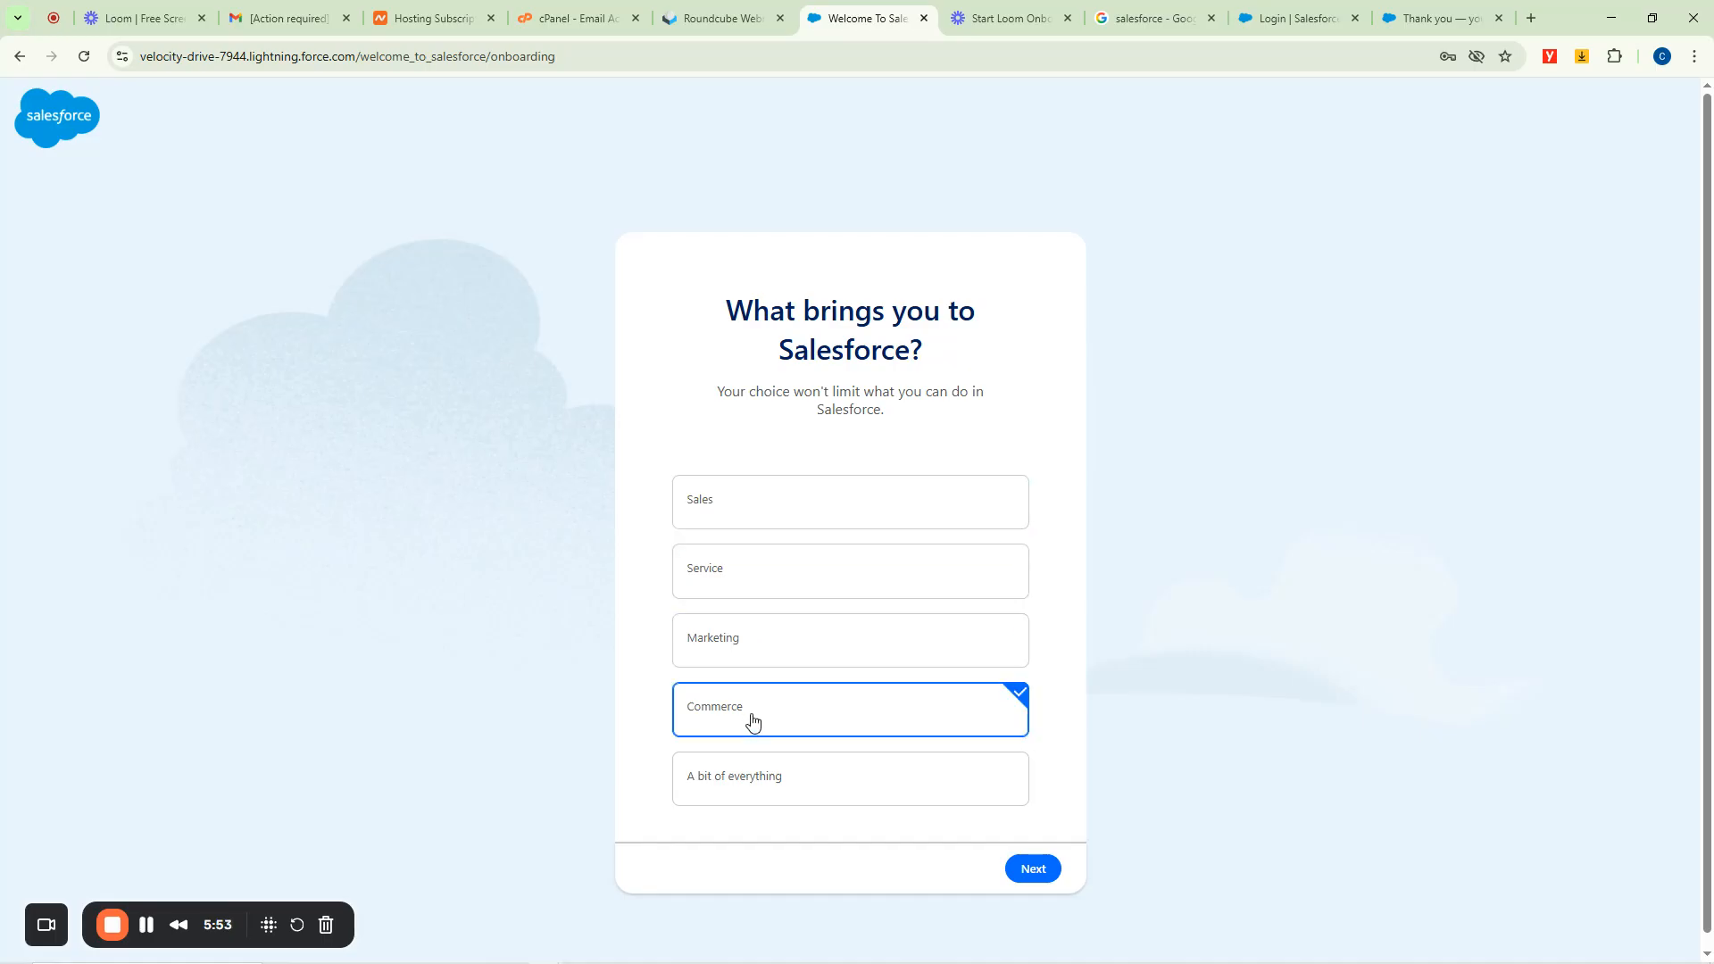
pyautogui.click(794, 784)
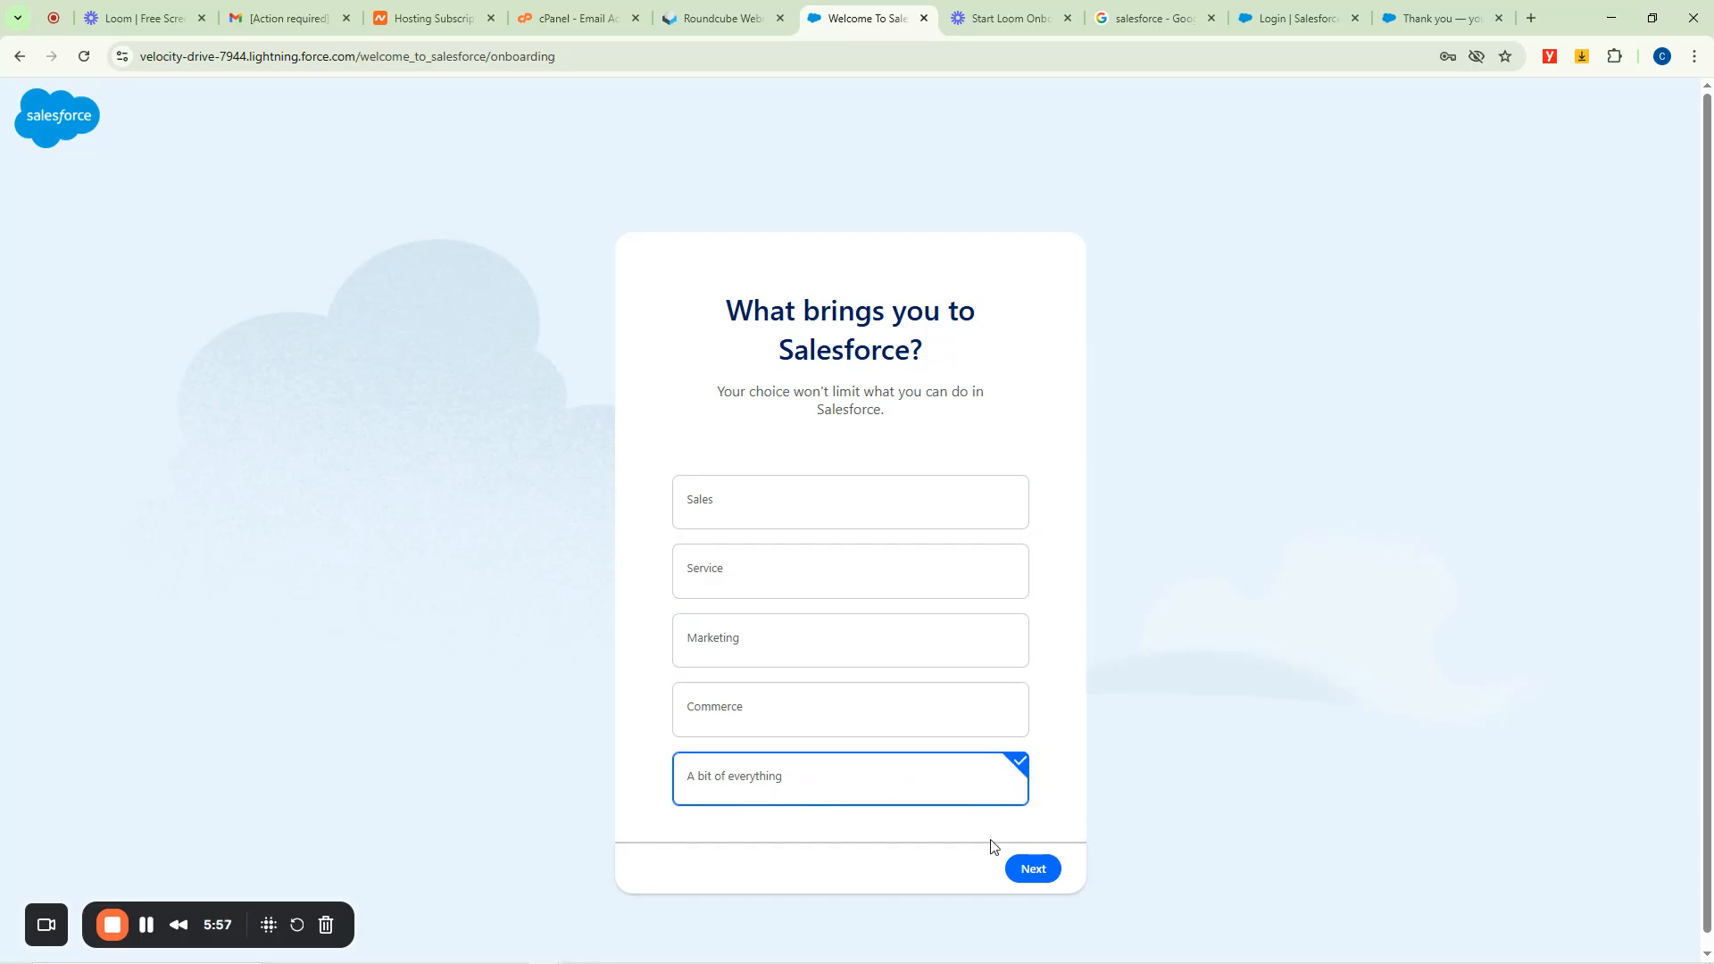
pyautogui.click(1033, 871)
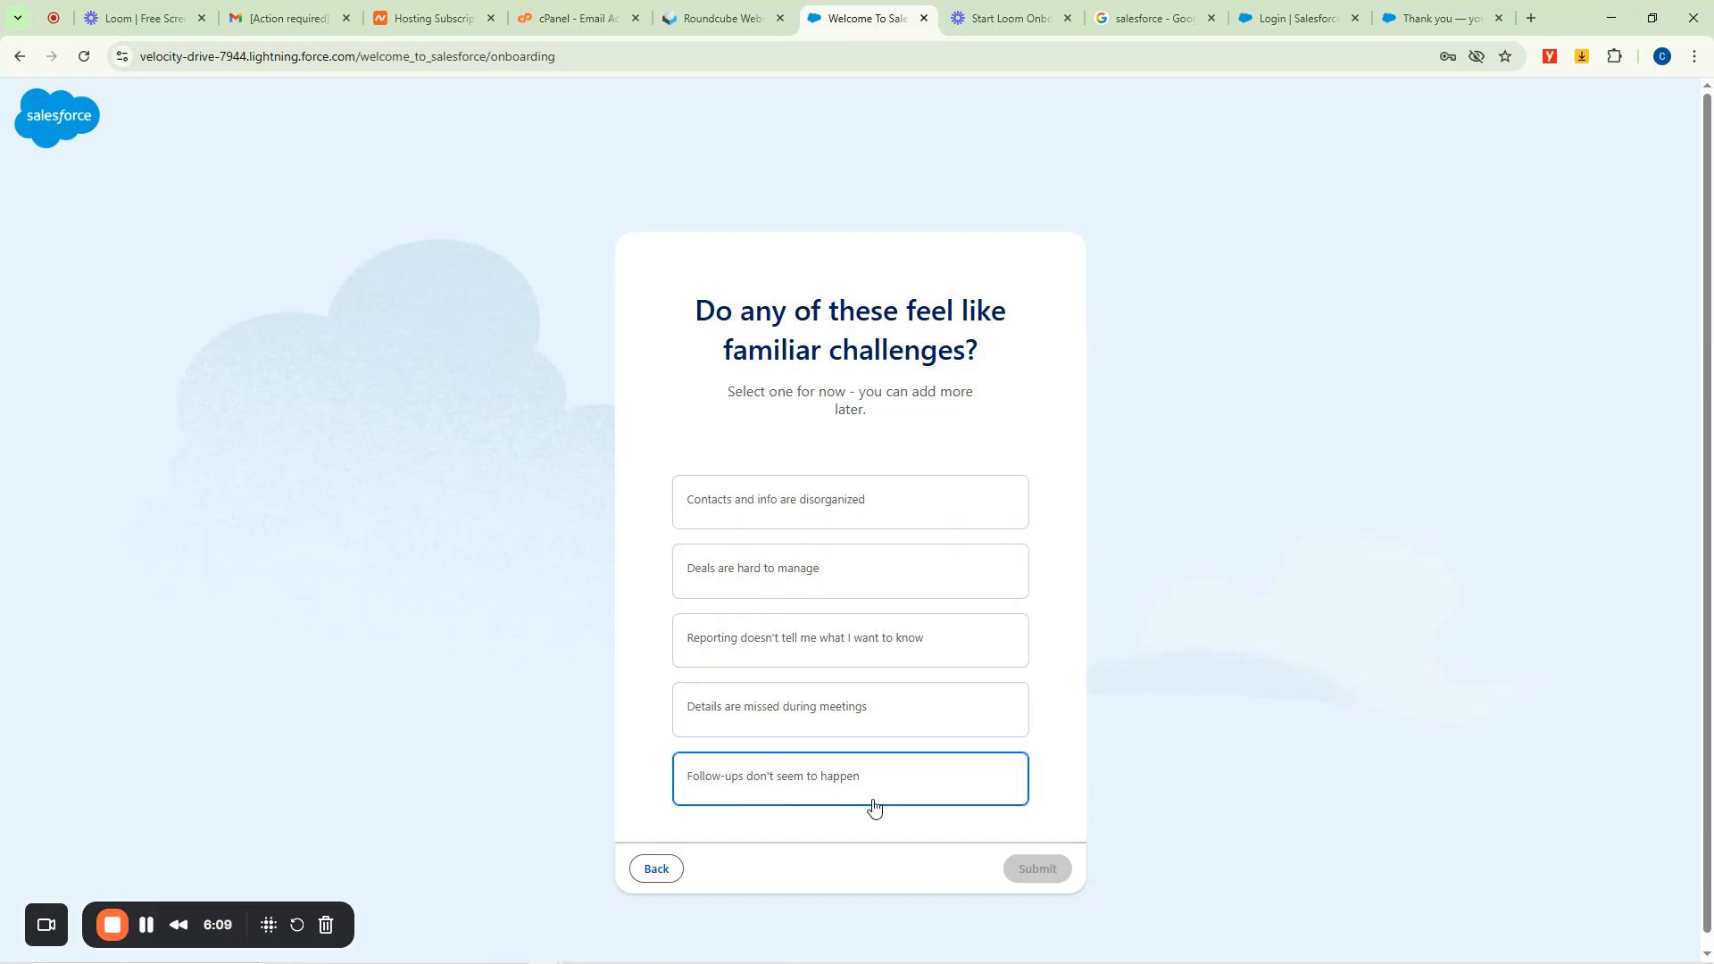
# Pick 'Contacts and info are disorganized' as the challenge and submit the onboarding.
pyautogui.click(758, 501)
pyautogui.click(787, 587)
pyautogui.click(797, 658)
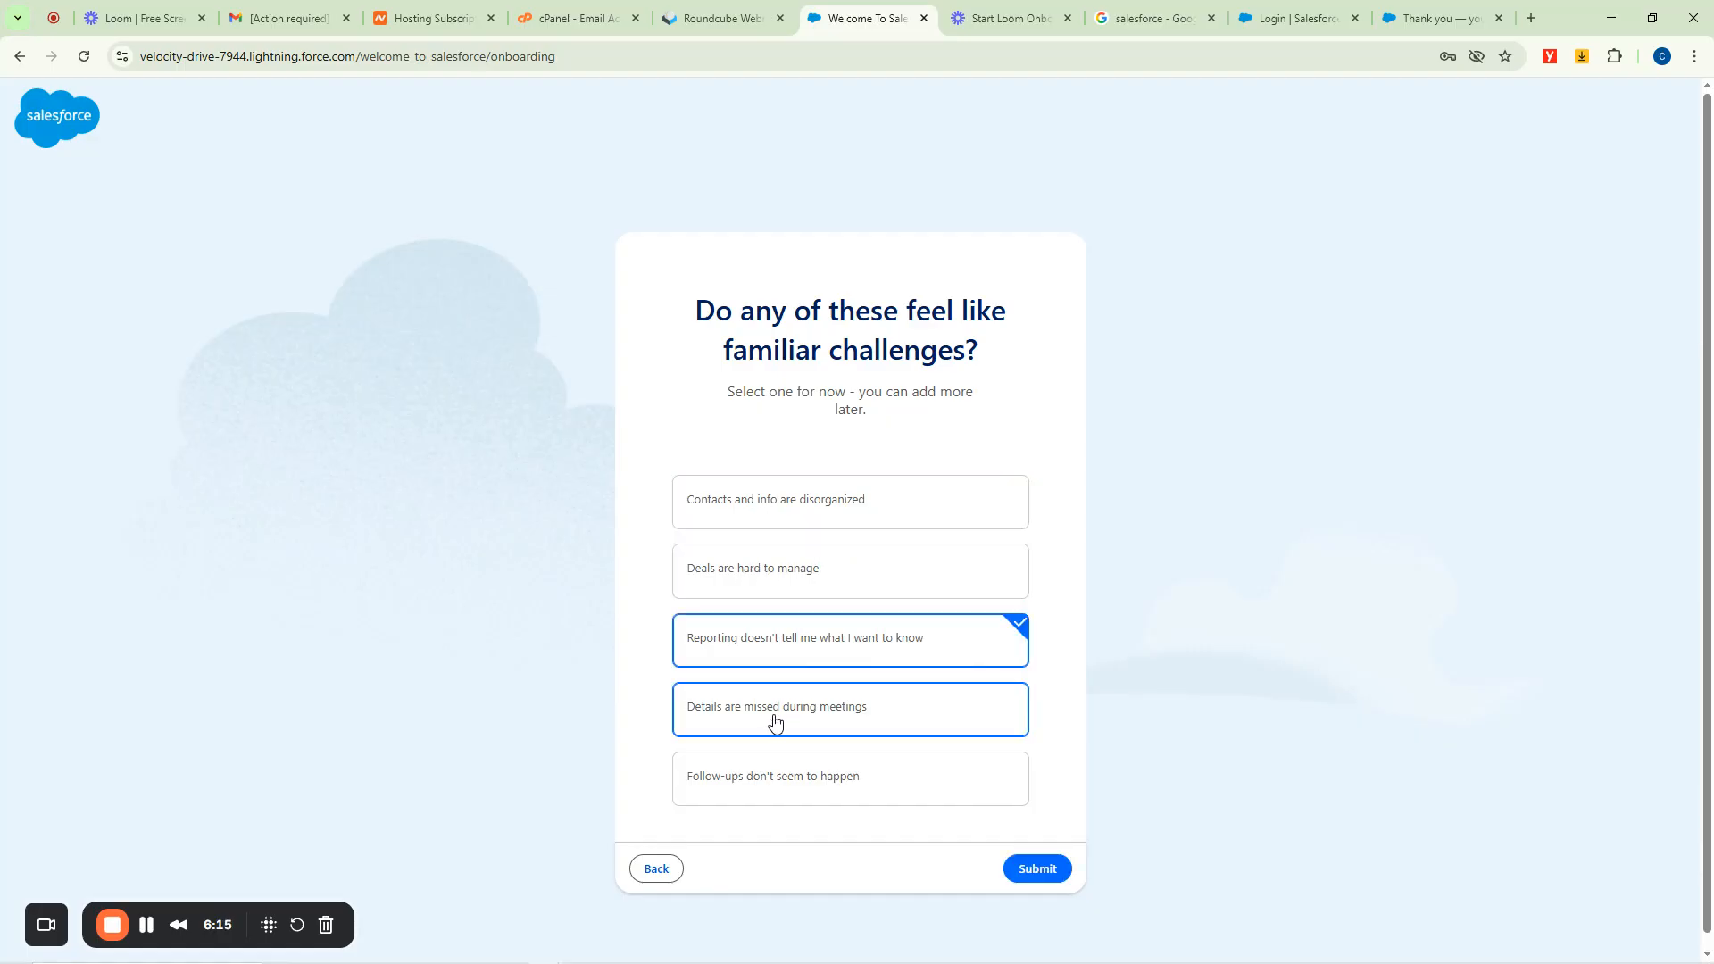
pyautogui.click(773, 721)
pyautogui.click(773, 658)
pyautogui.click(773, 513)
pyautogui.click(1016, 869)
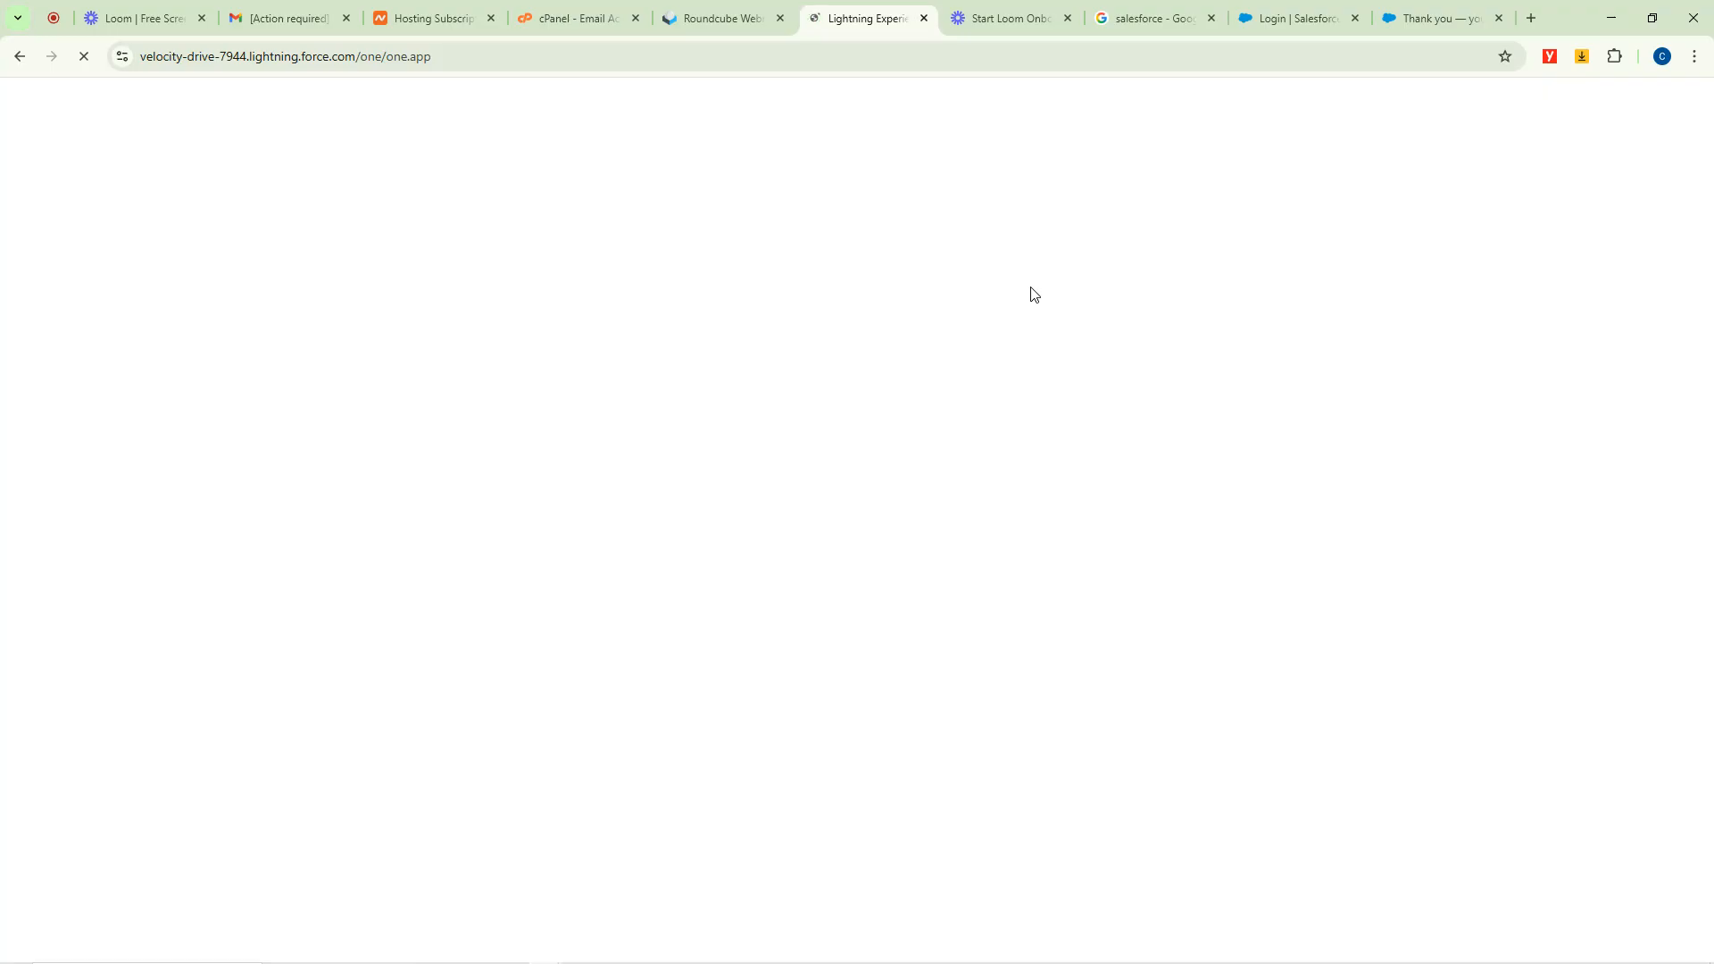
# Close the Loom and Google tabs and switch to the Salesforce Home tab.
pyautogui.click(991, 18)
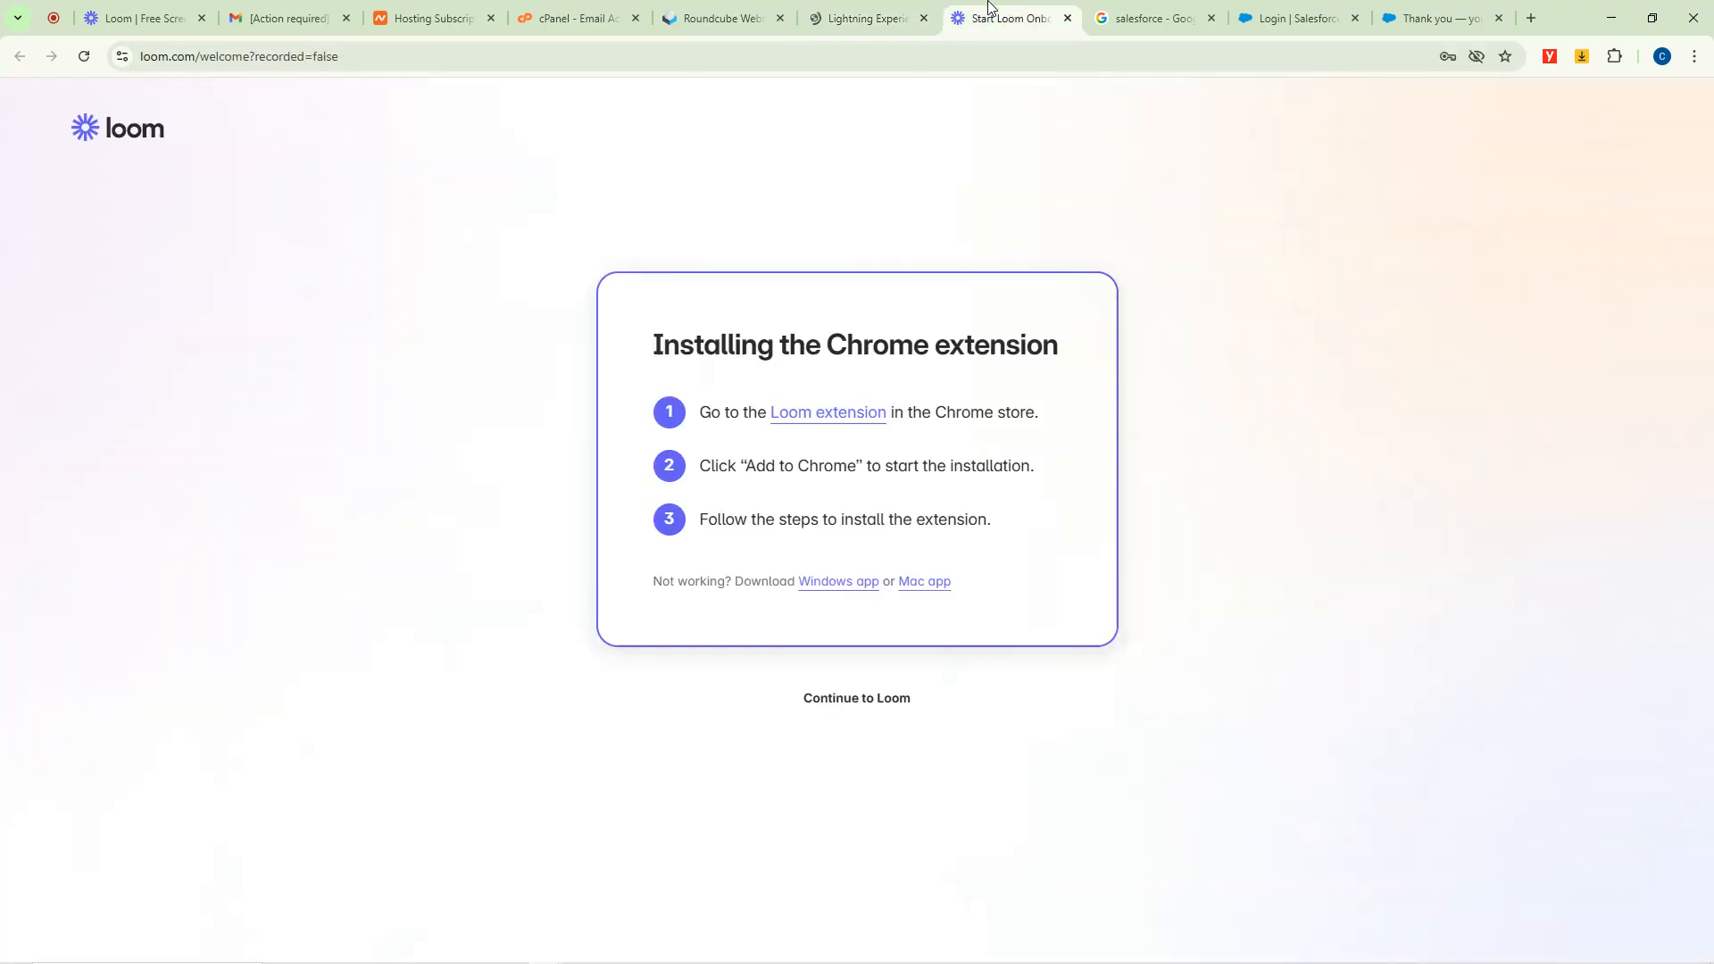
pyautogui.click(1068, 18)
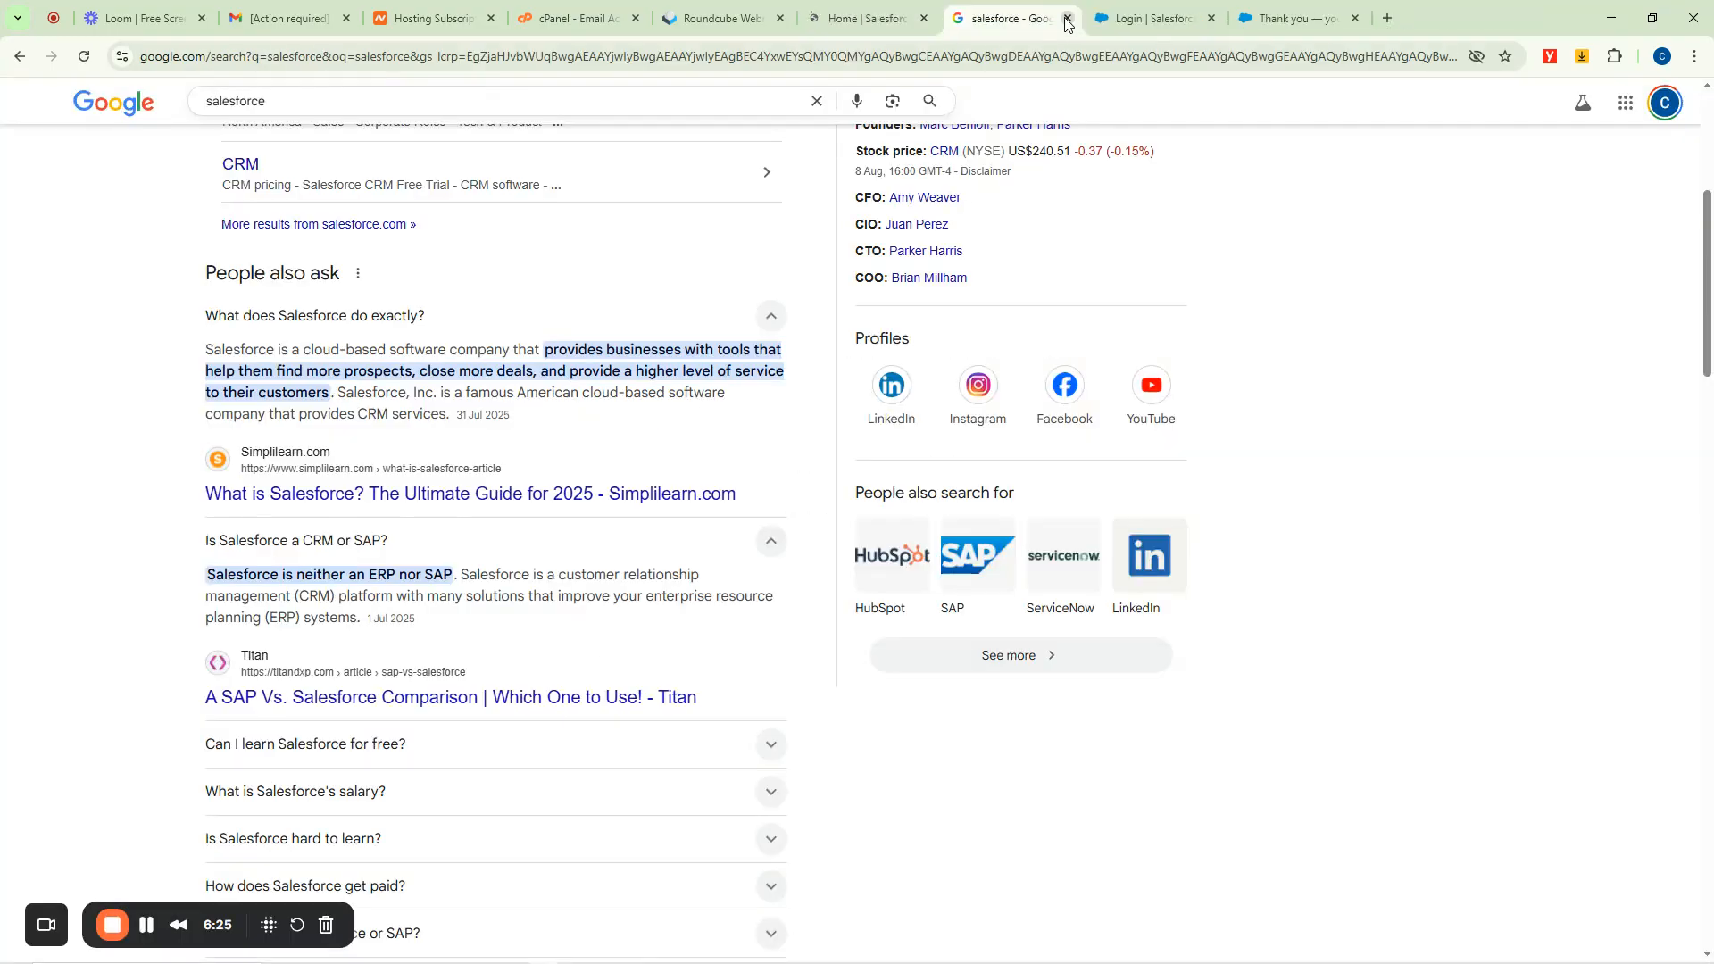
pyautogui.click(1068, 20)
pyautogui.click(750, 9)
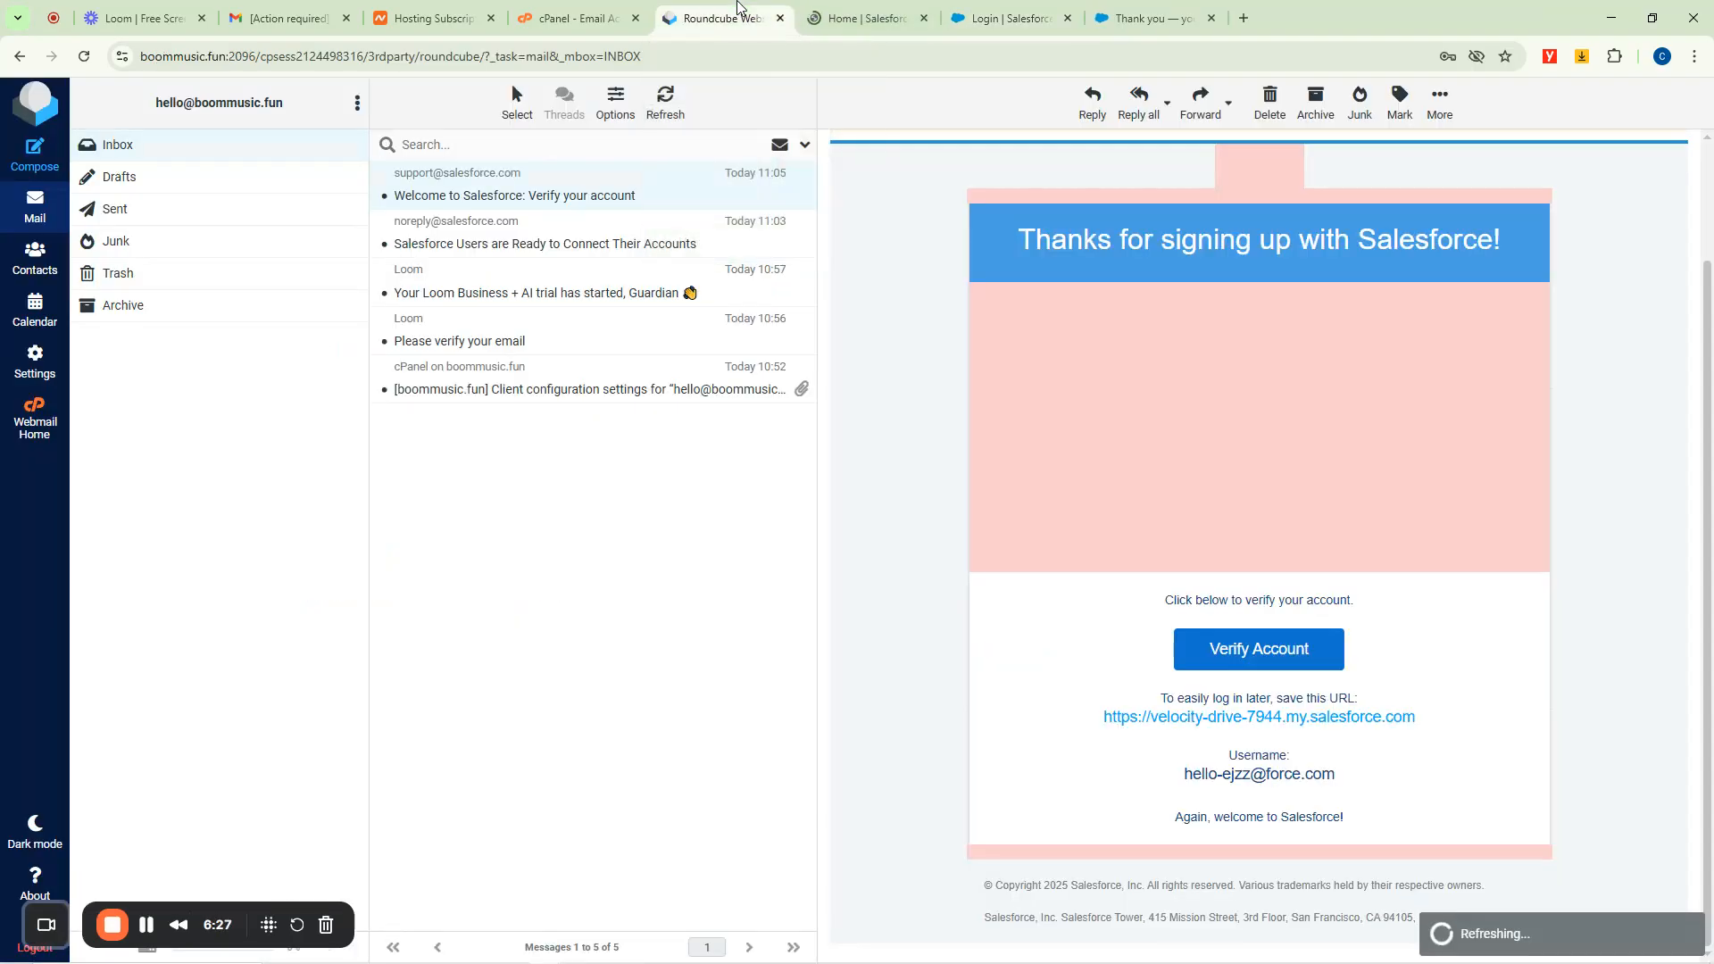
pyautogui.click(851, 9)
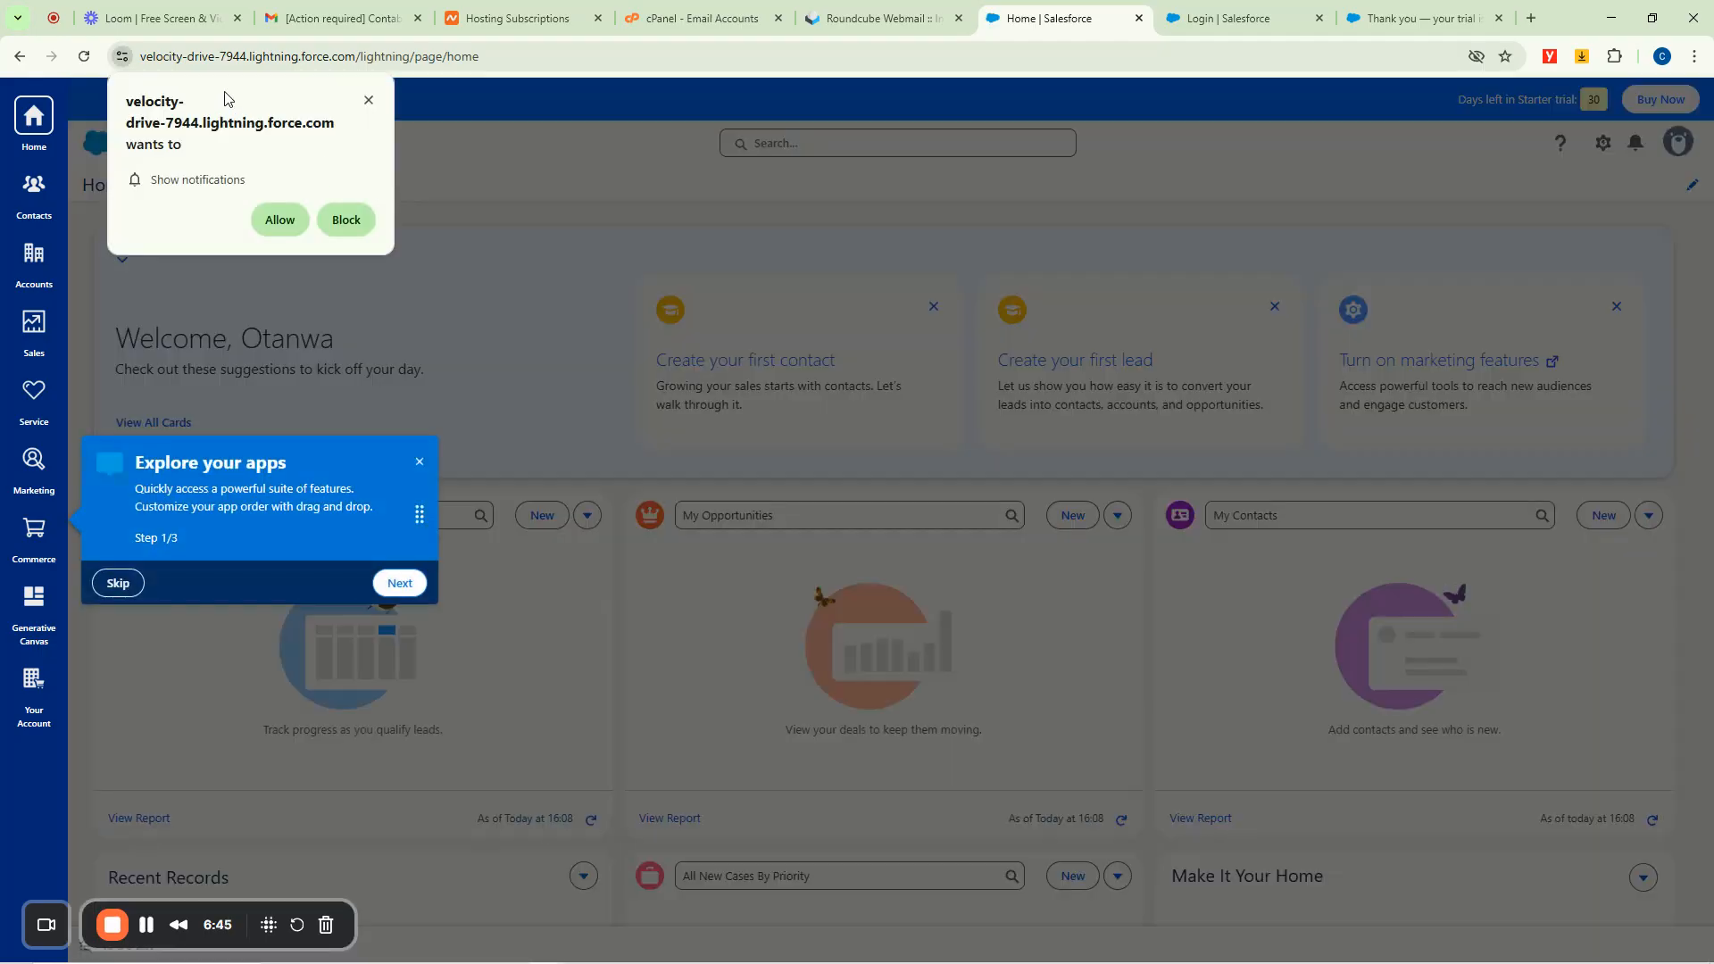
# Dismiss the notifications prompt and the Explore your apps tip, then scroll the Home page.
pyautogui.click(368, 102)
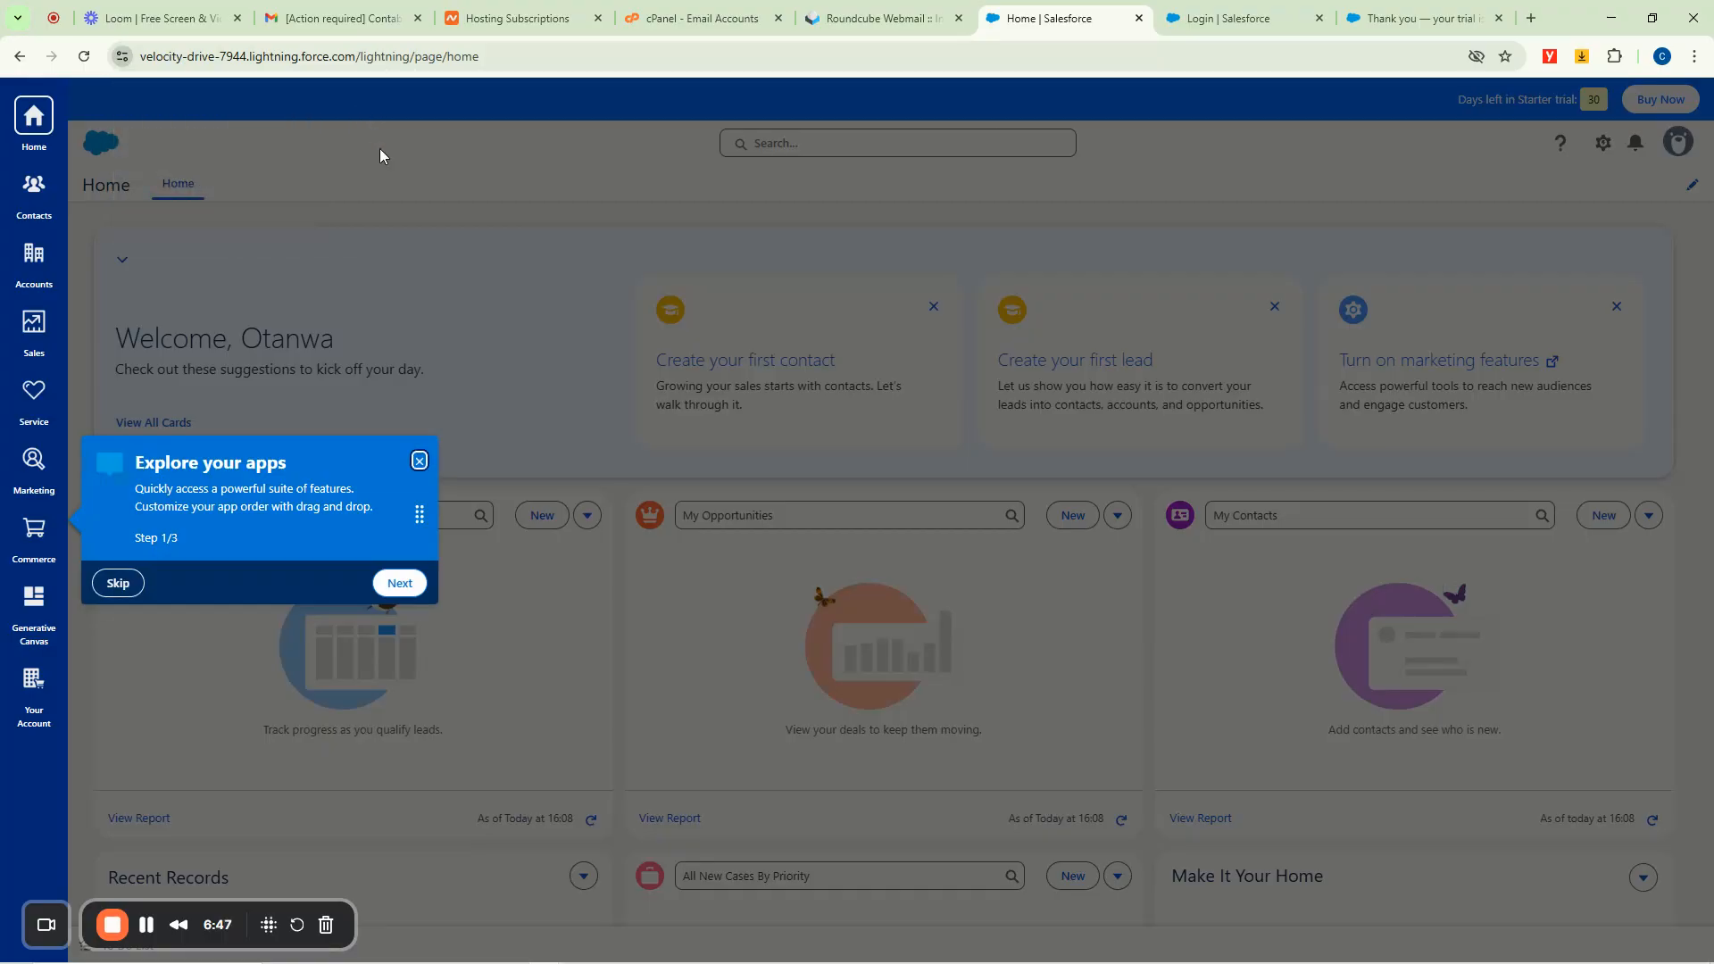
pyautogui.click(419, 460)
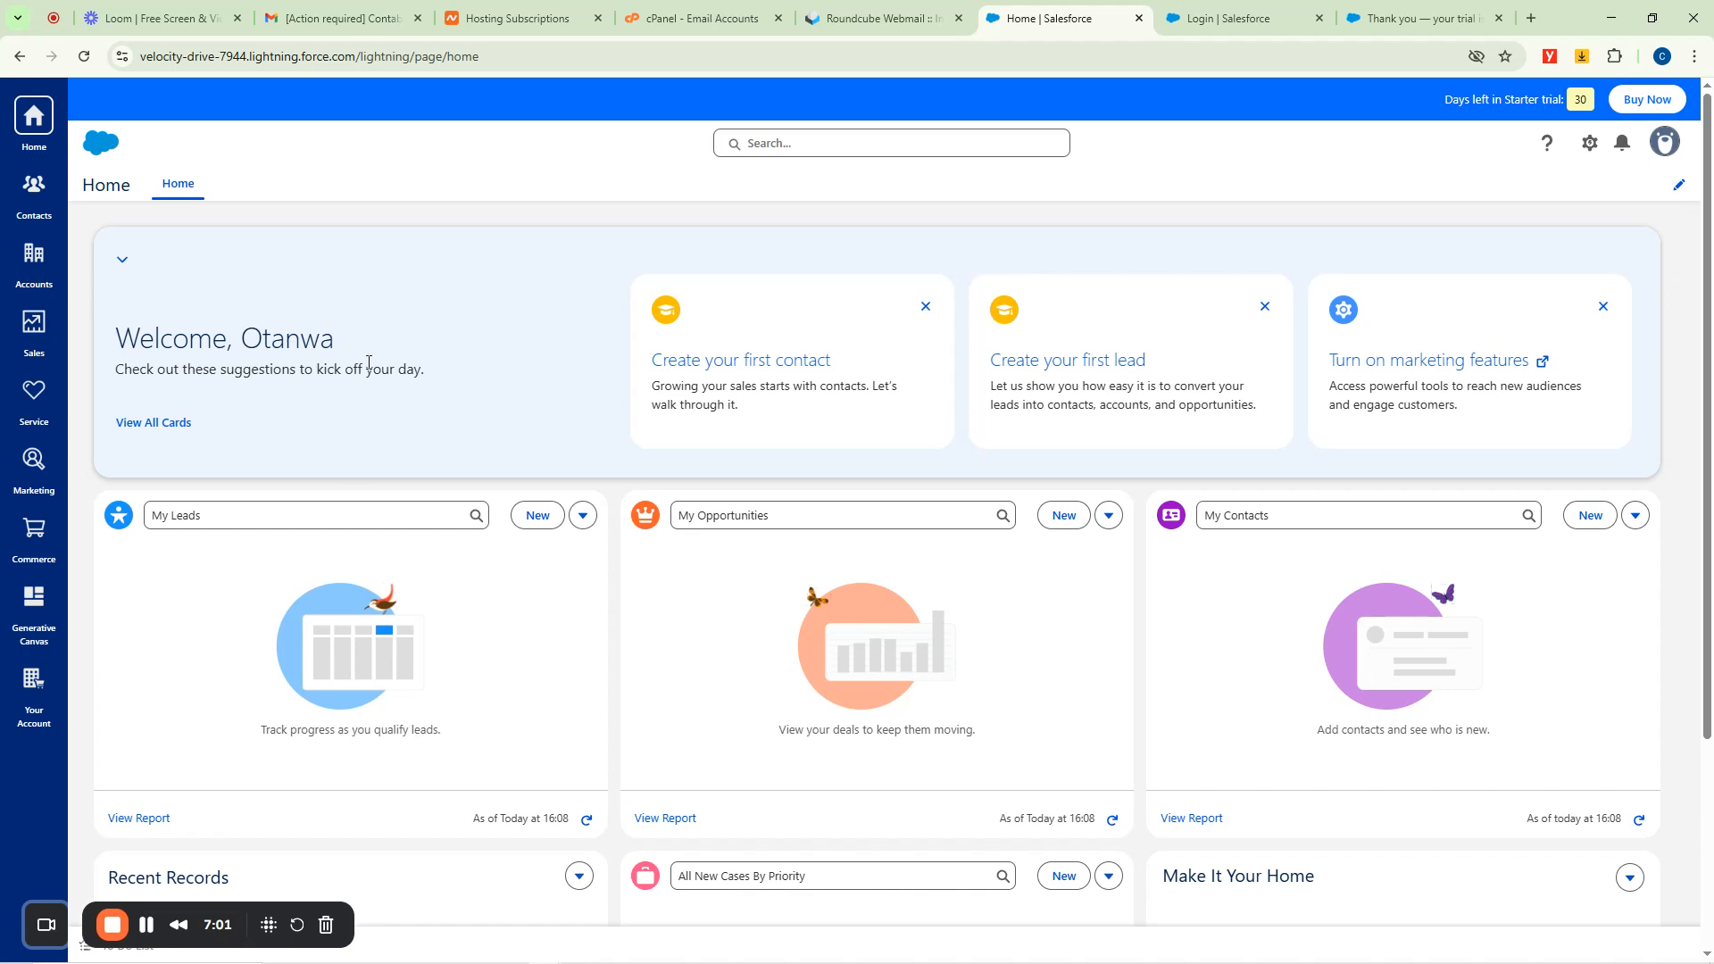
pyautogui.moveTo(245, 911); pyautogui.dragTo(551, 918)
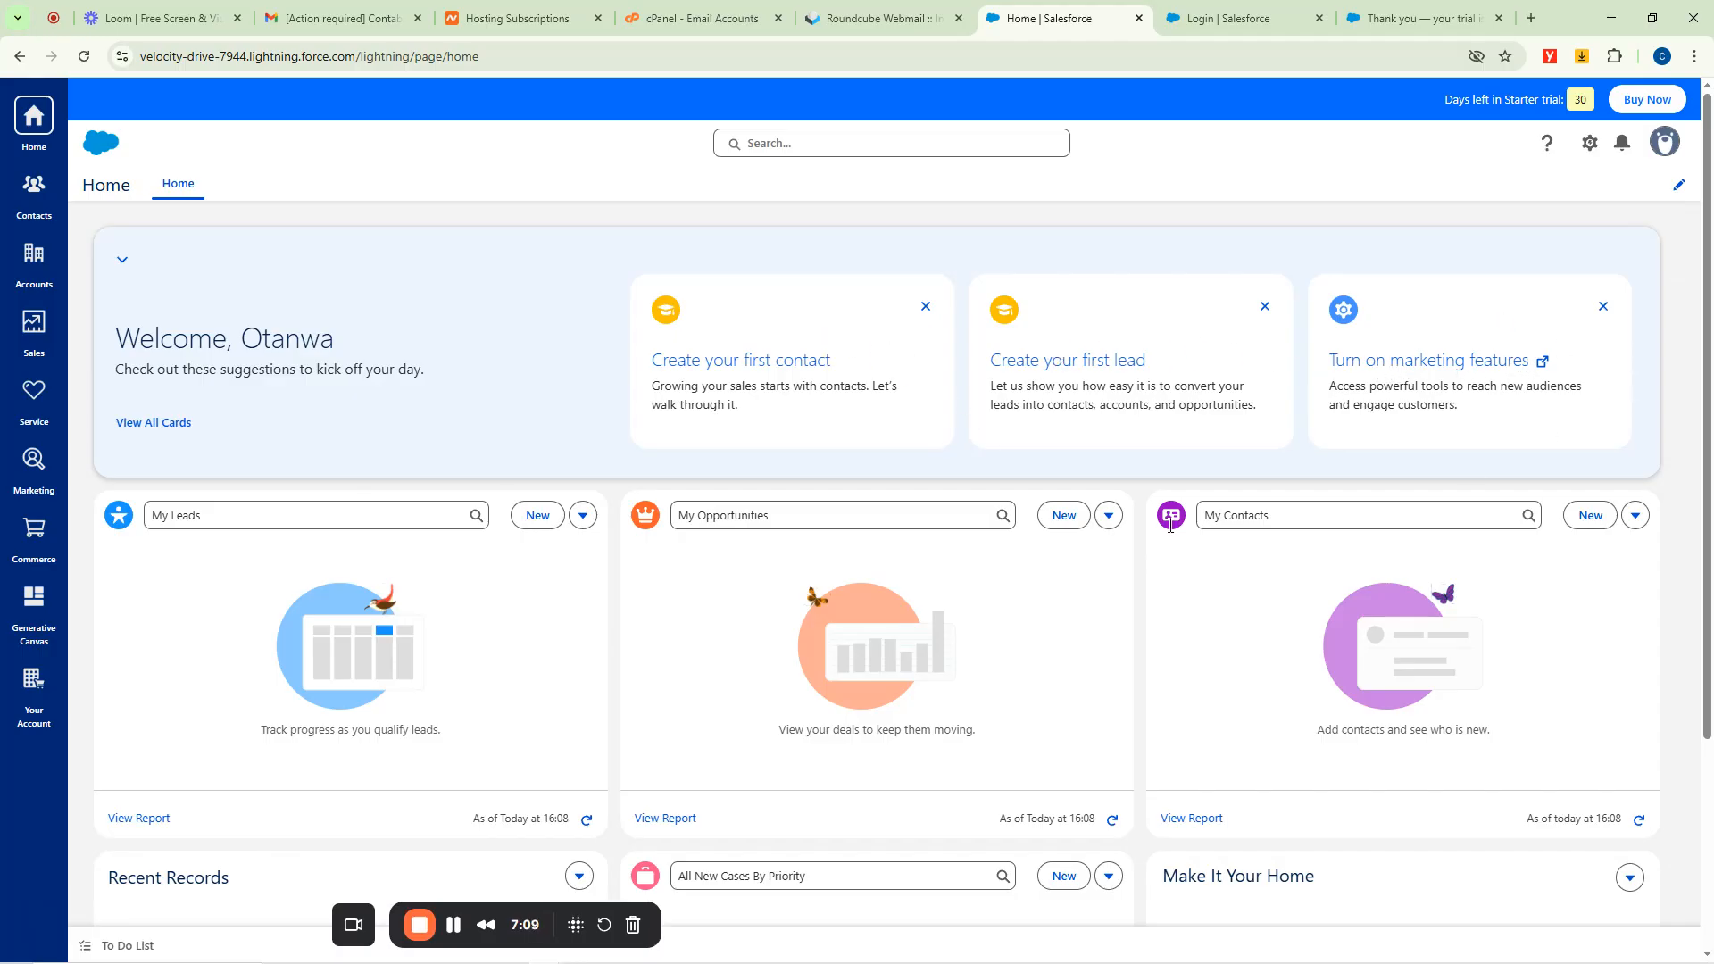
pyautogui.scroll(-3, 309, 578)
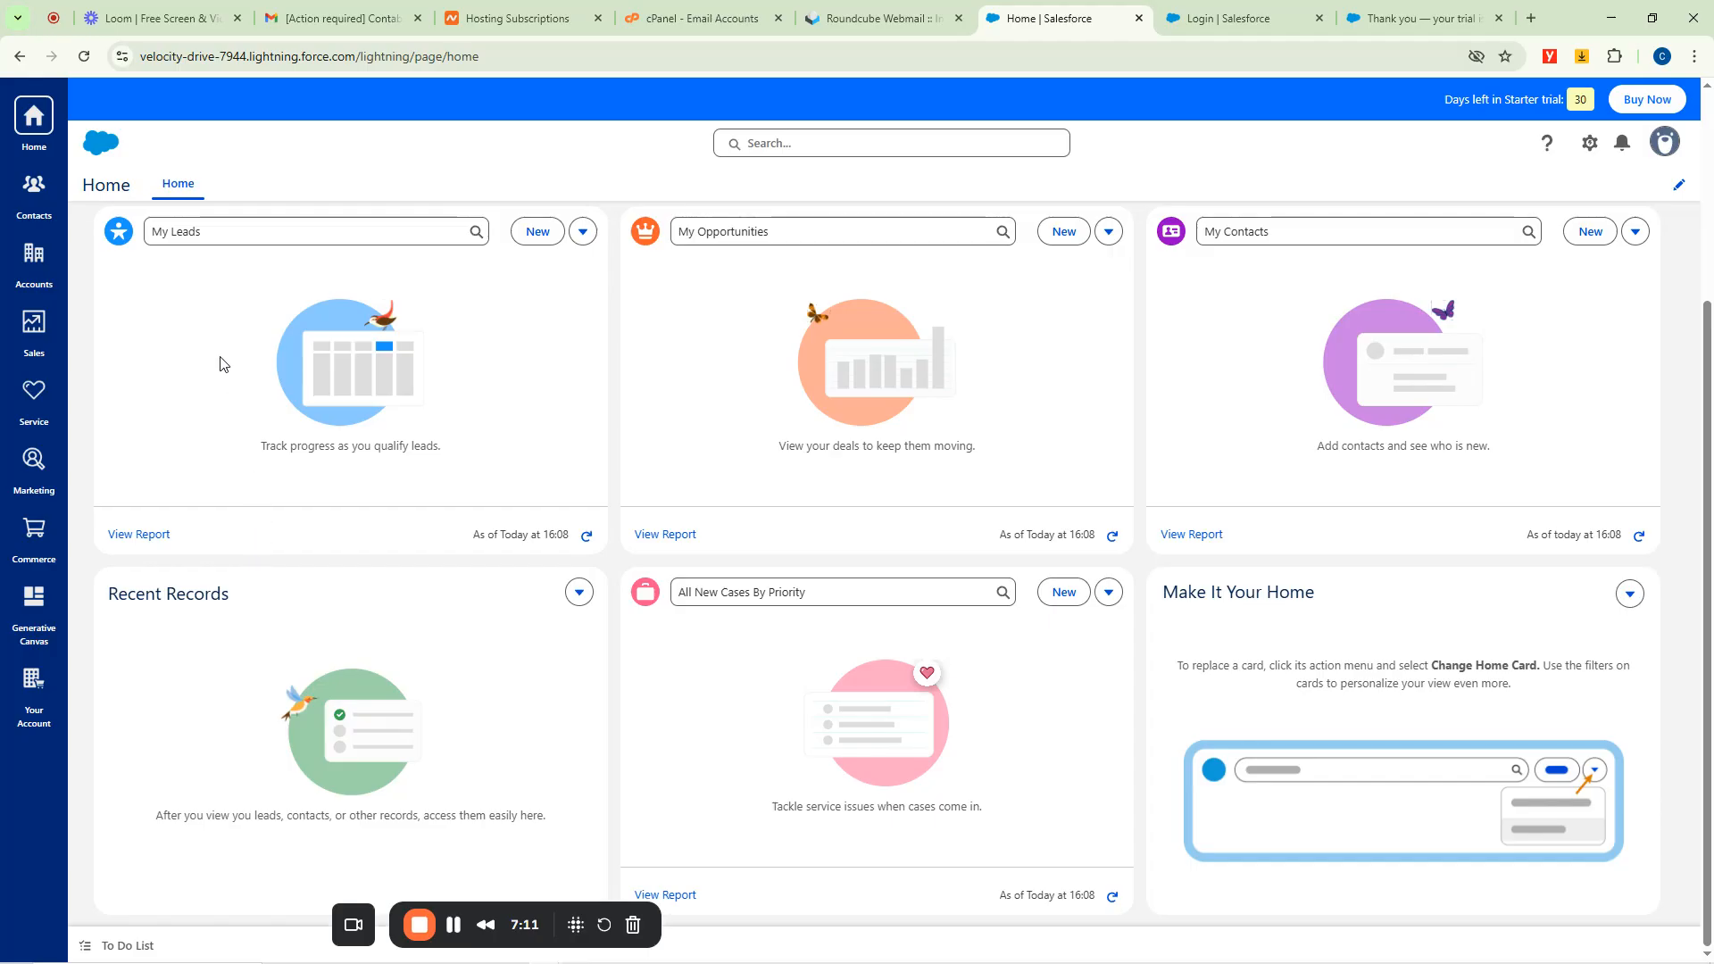
pyautogui.scroll(2, 220, 362)
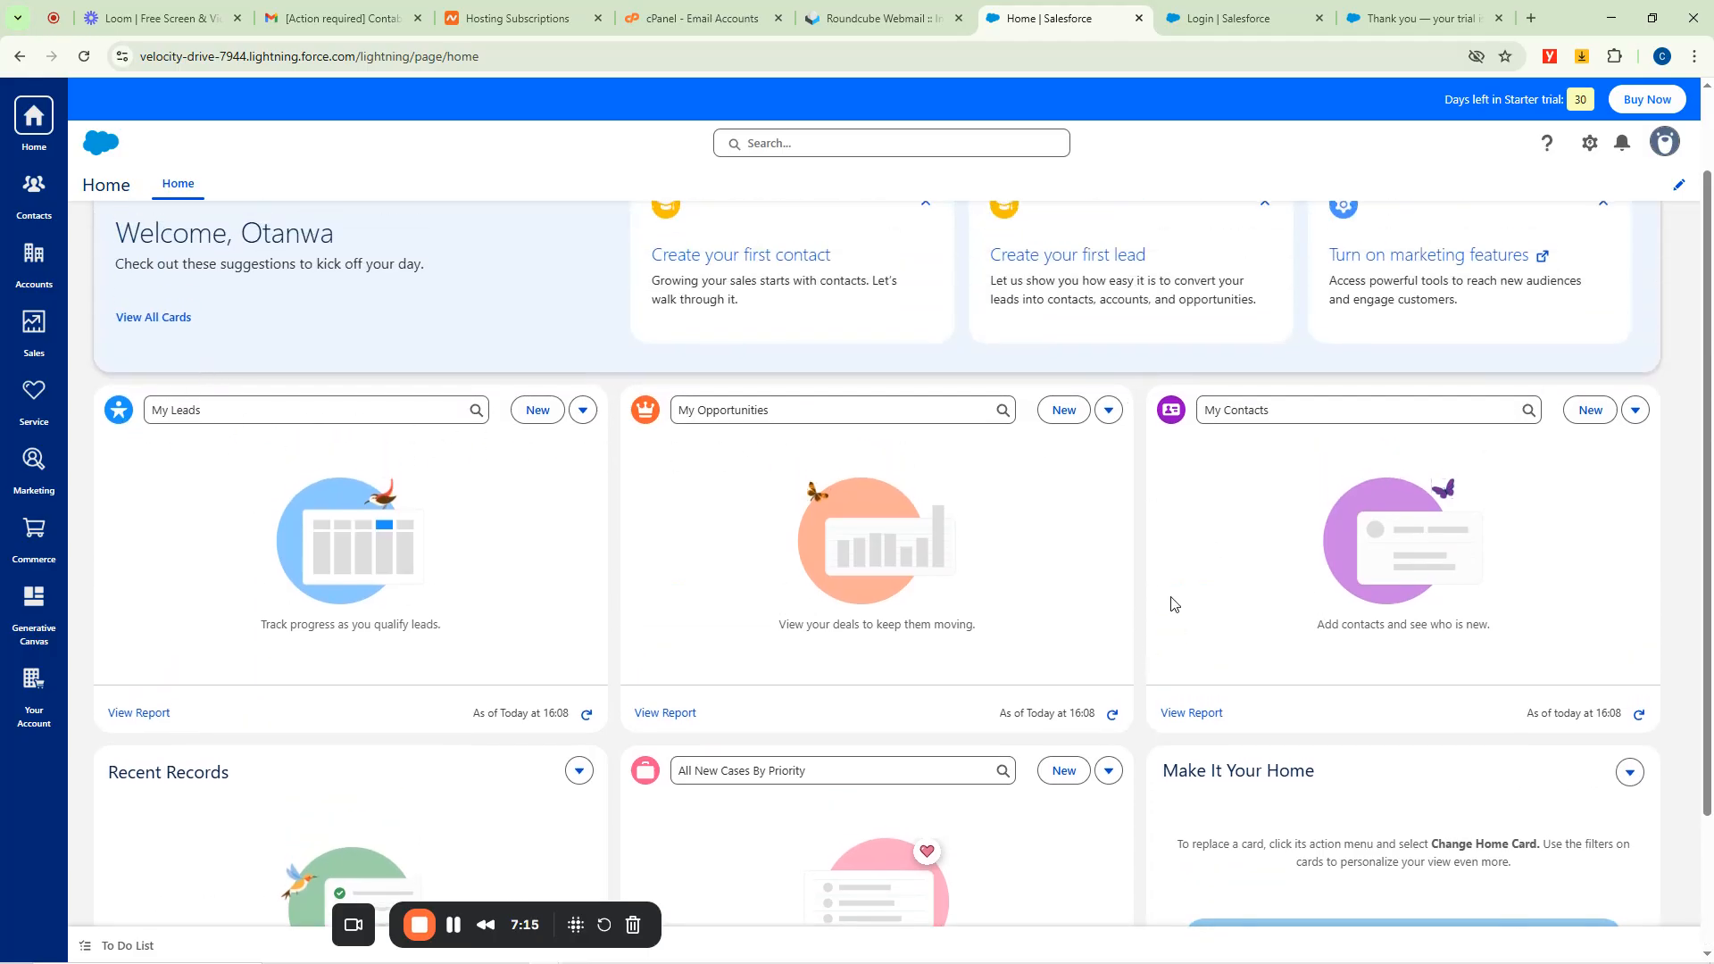
pyautogui.scroll(-2, 1041, 625)
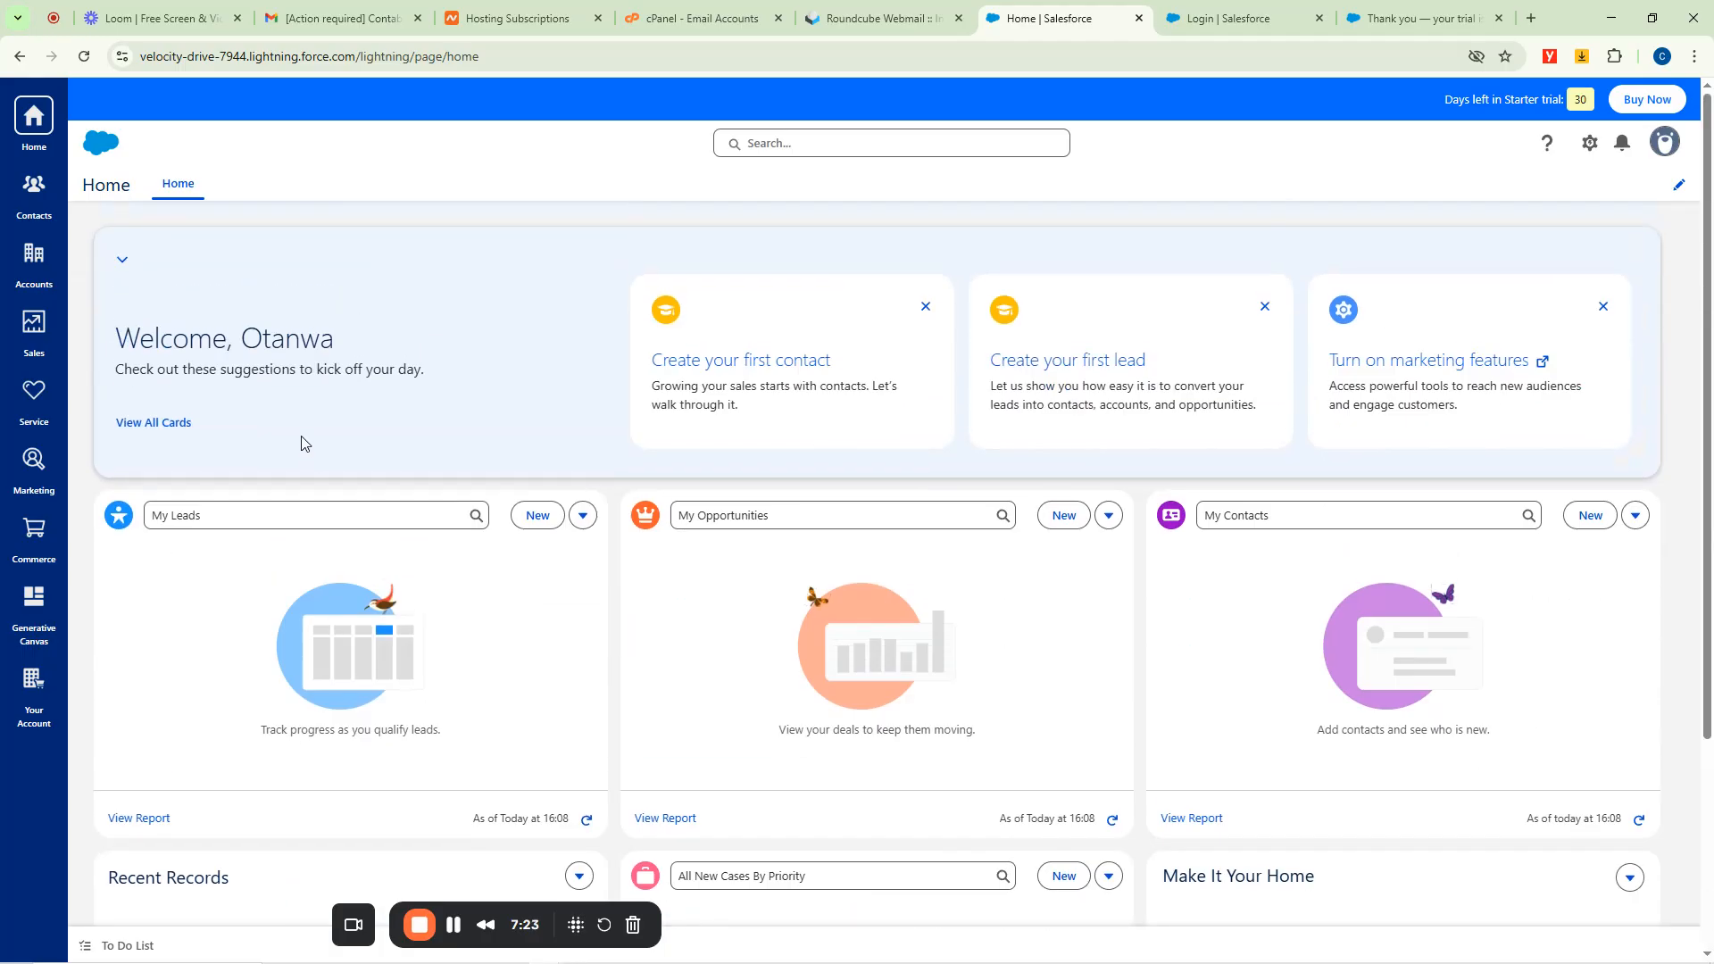
# Open Contacts, dismiss the list views tip, and glance at the contact shortcuts.
pyautogui.click(26, 195)
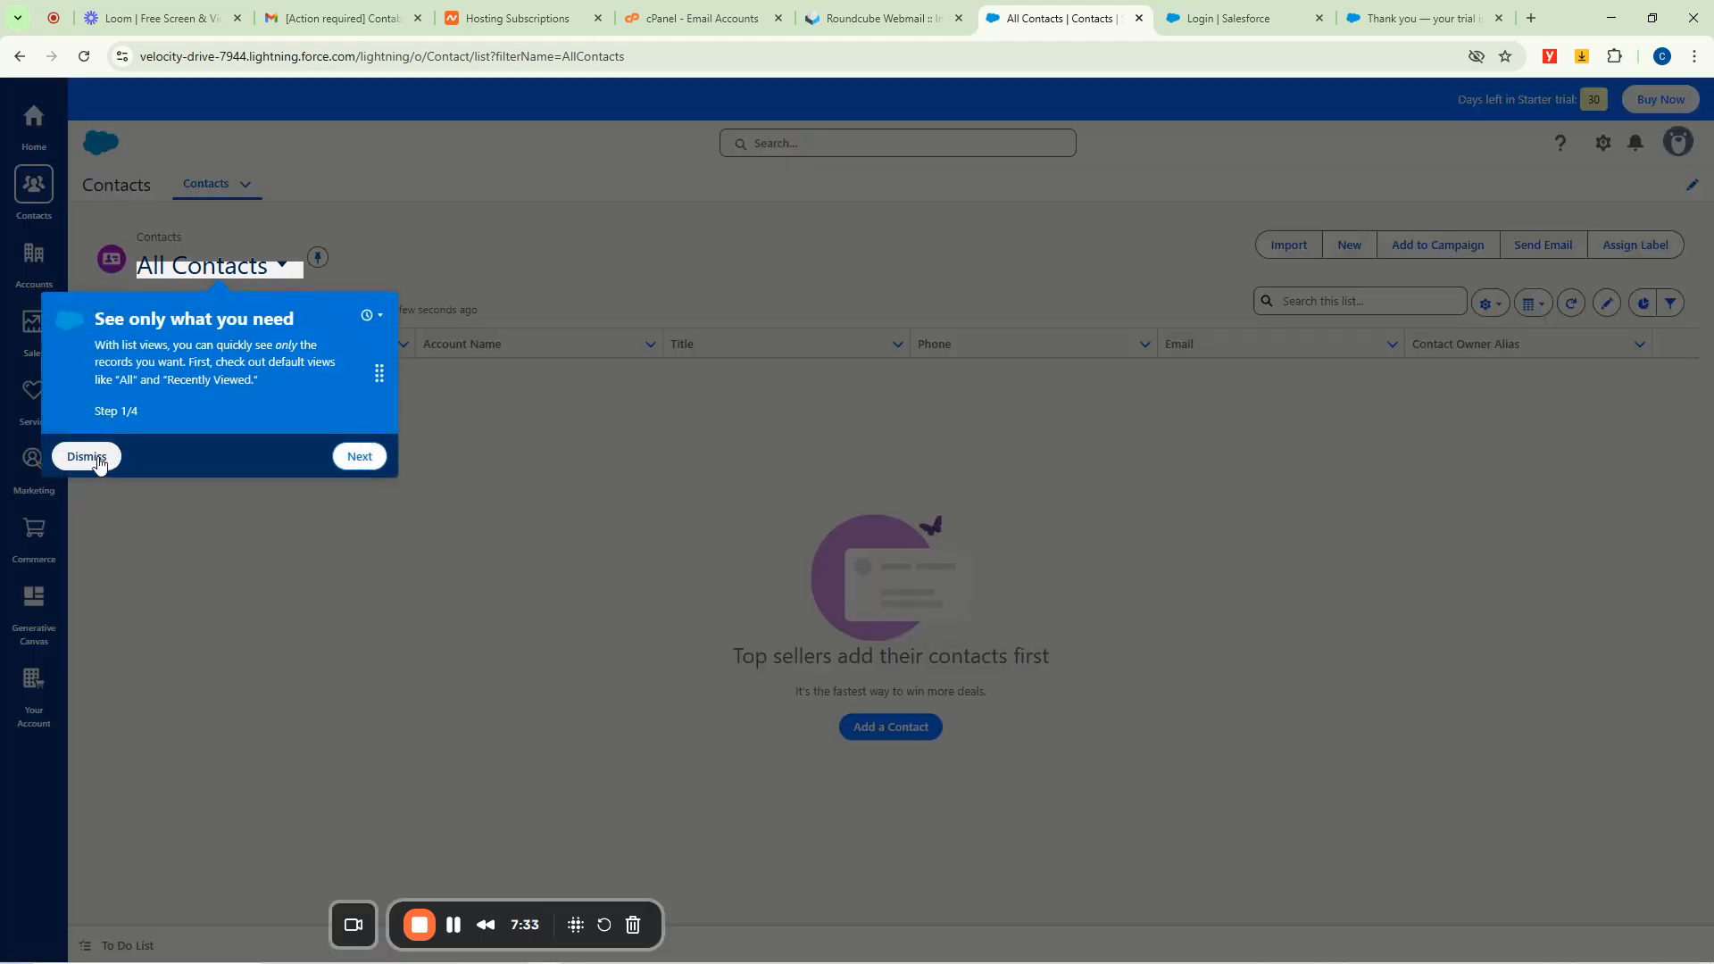
pyautogui.click(102, 456)
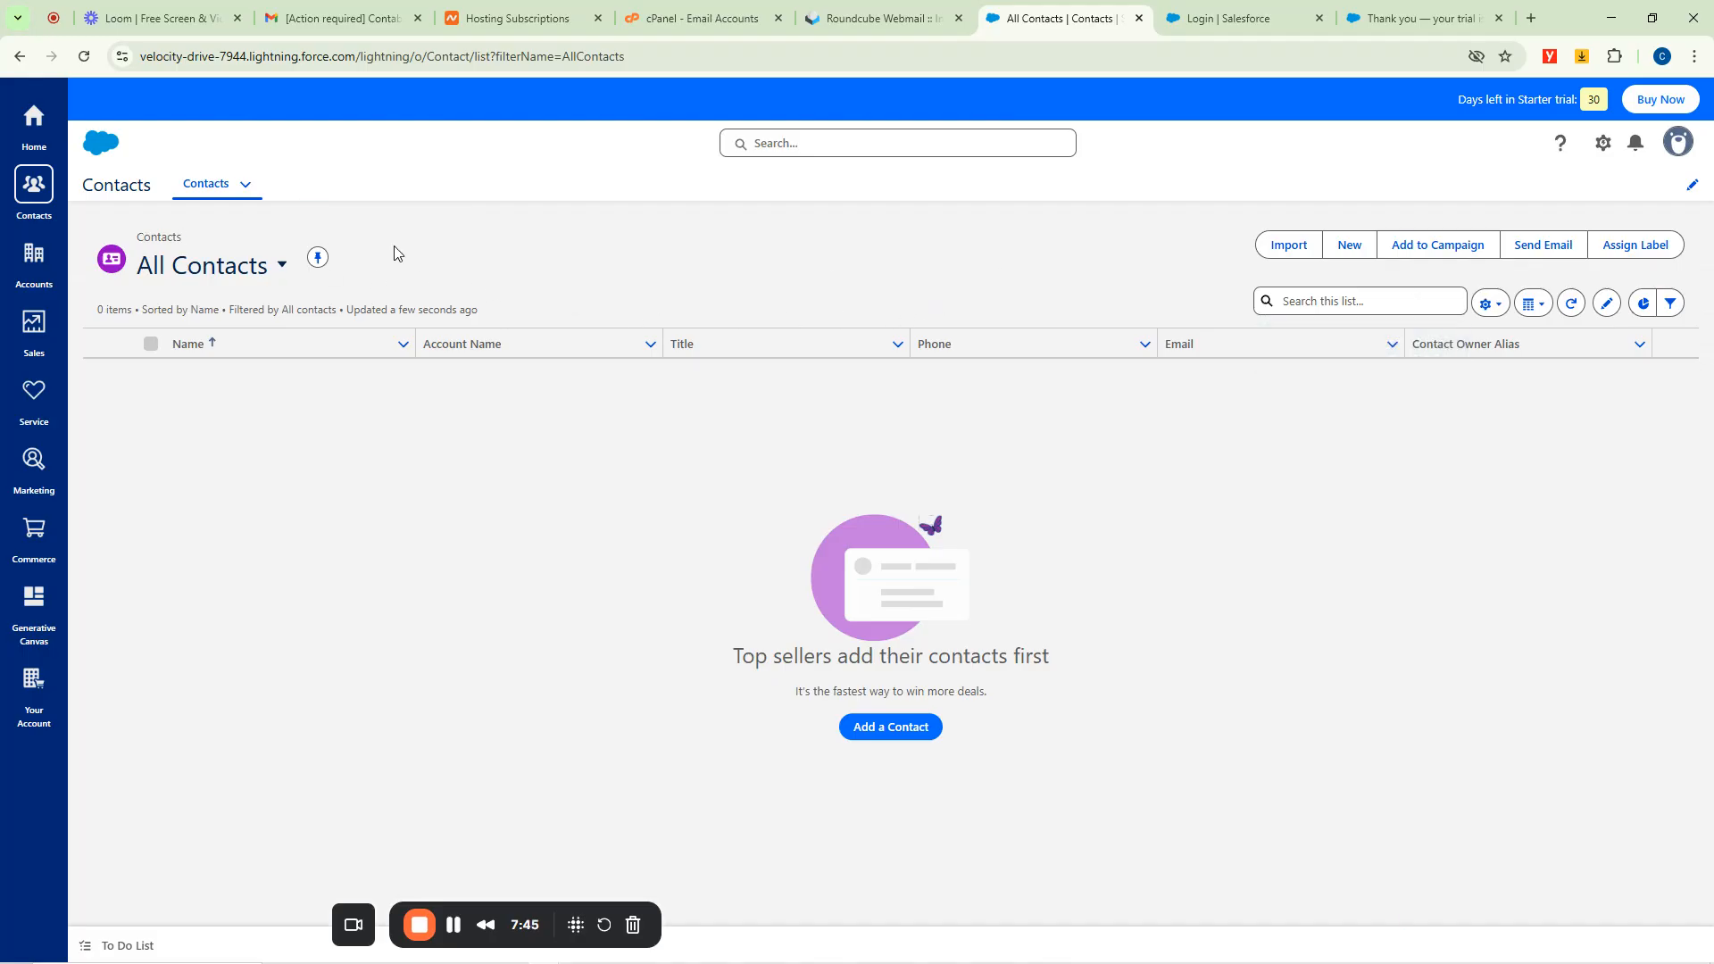
pyautogui.click(243, 185)
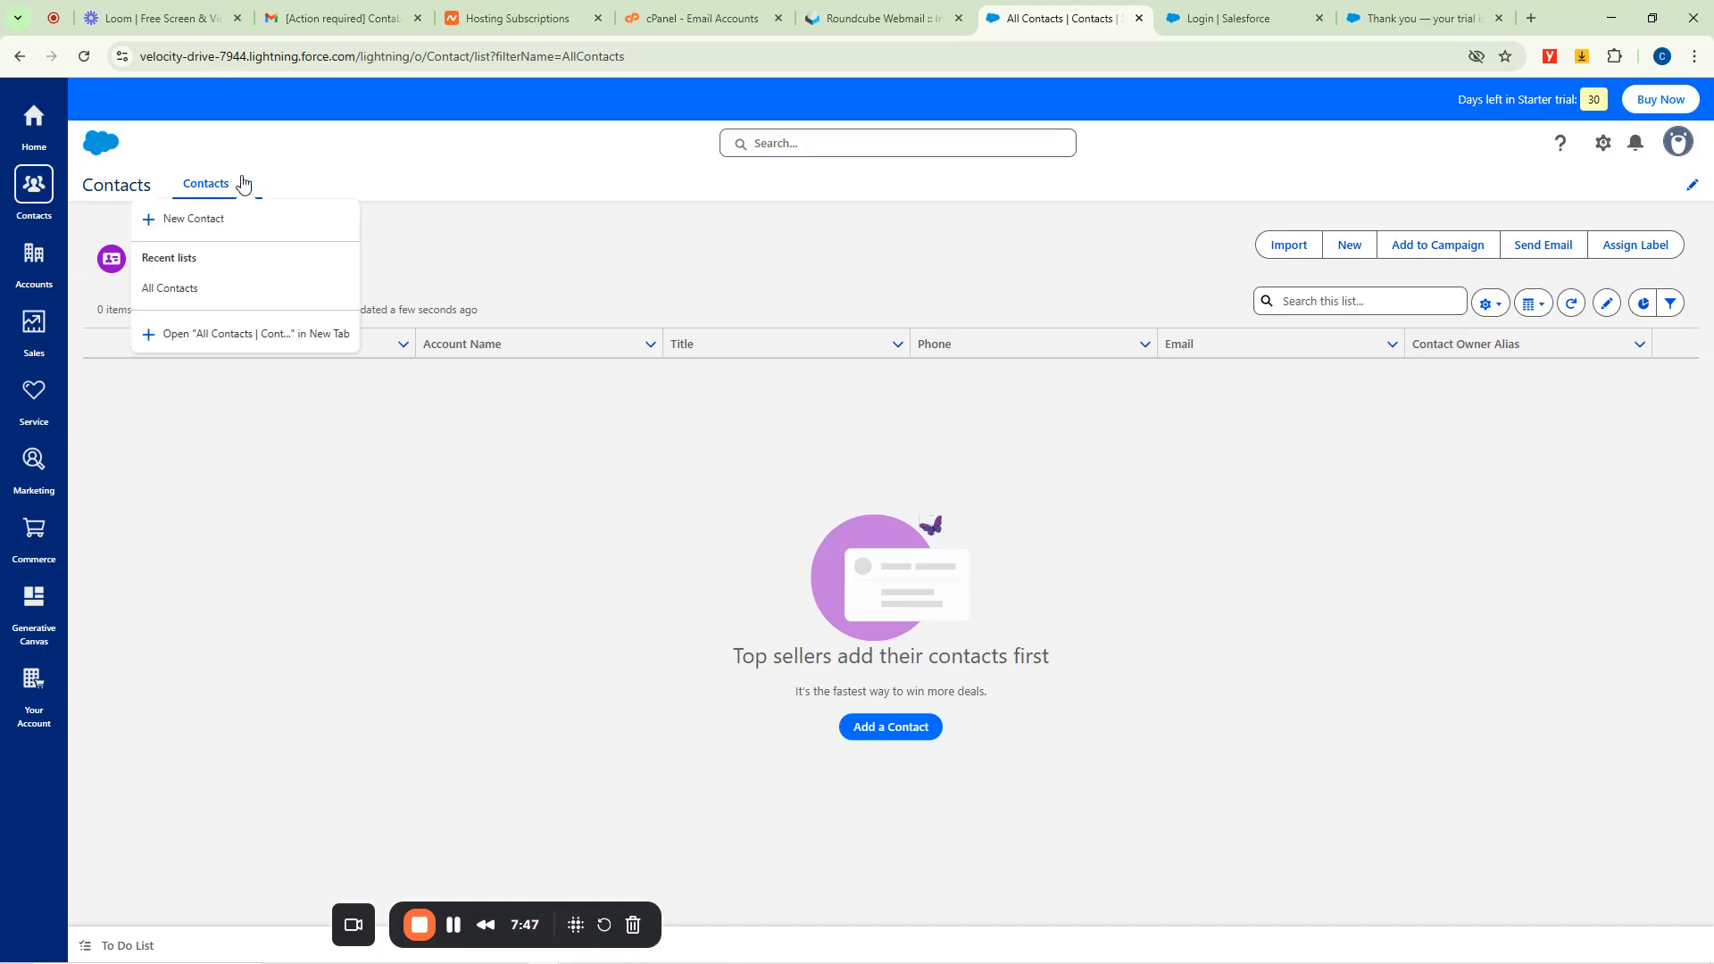
pyautogui.click(654, 210)
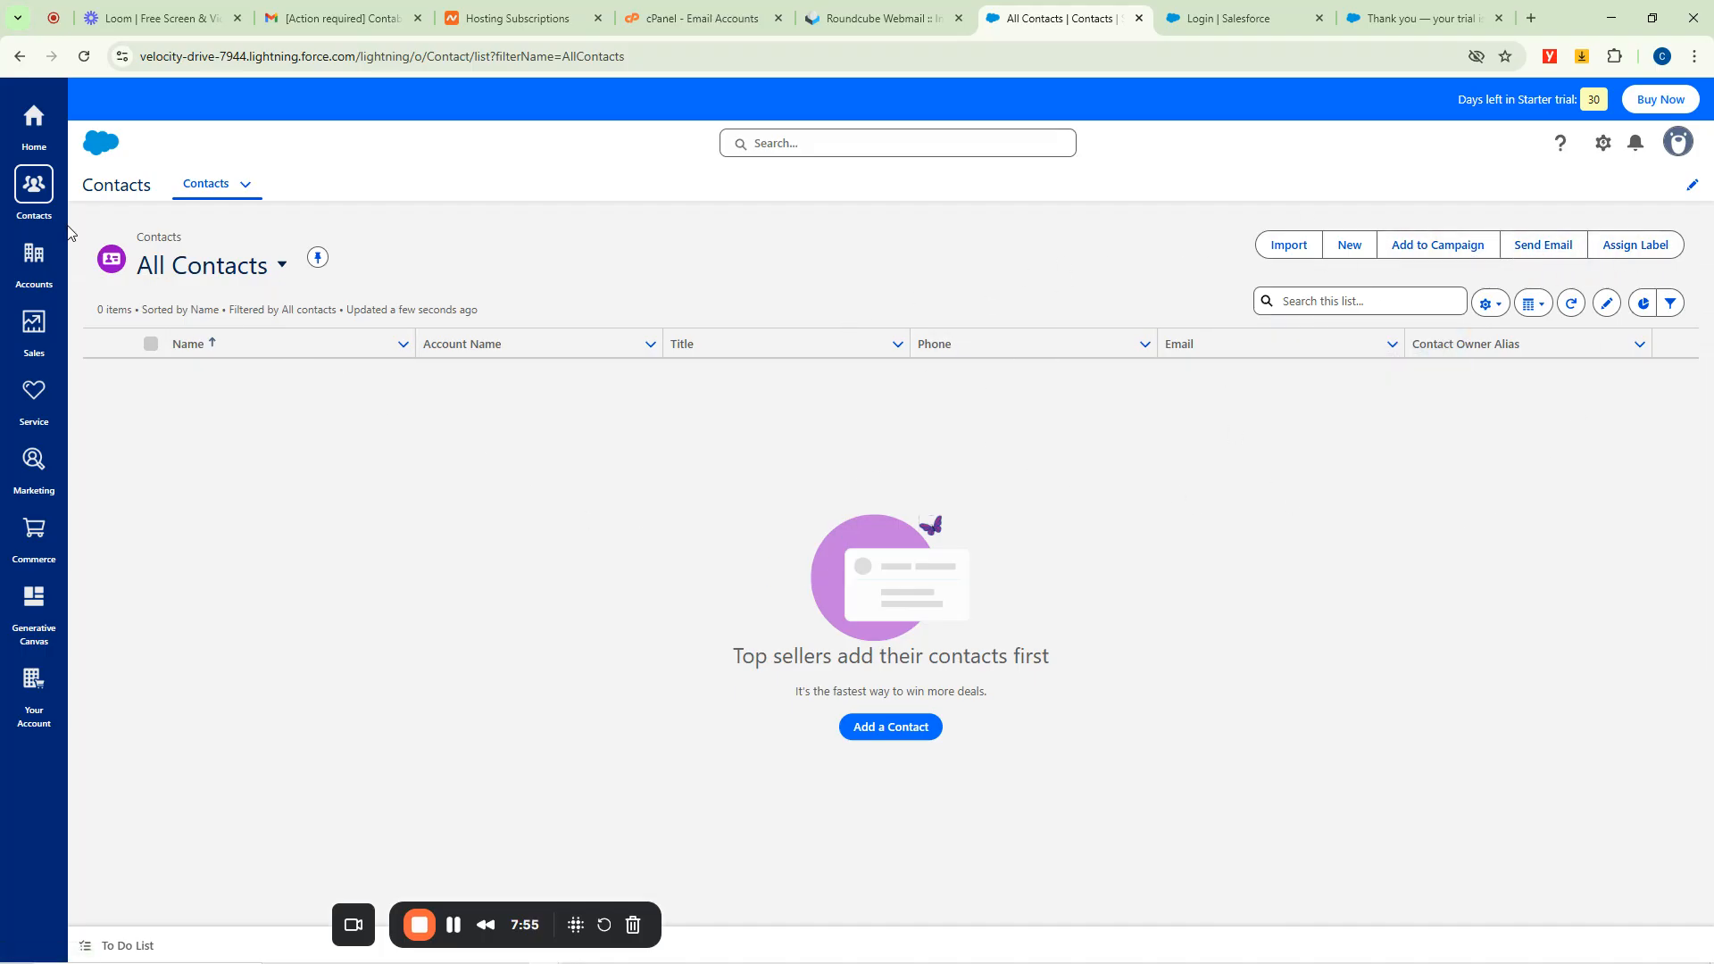
# Browse the All Accounts list and its list views, then switch to the Sales app.
pyautogui.click(33, 257)
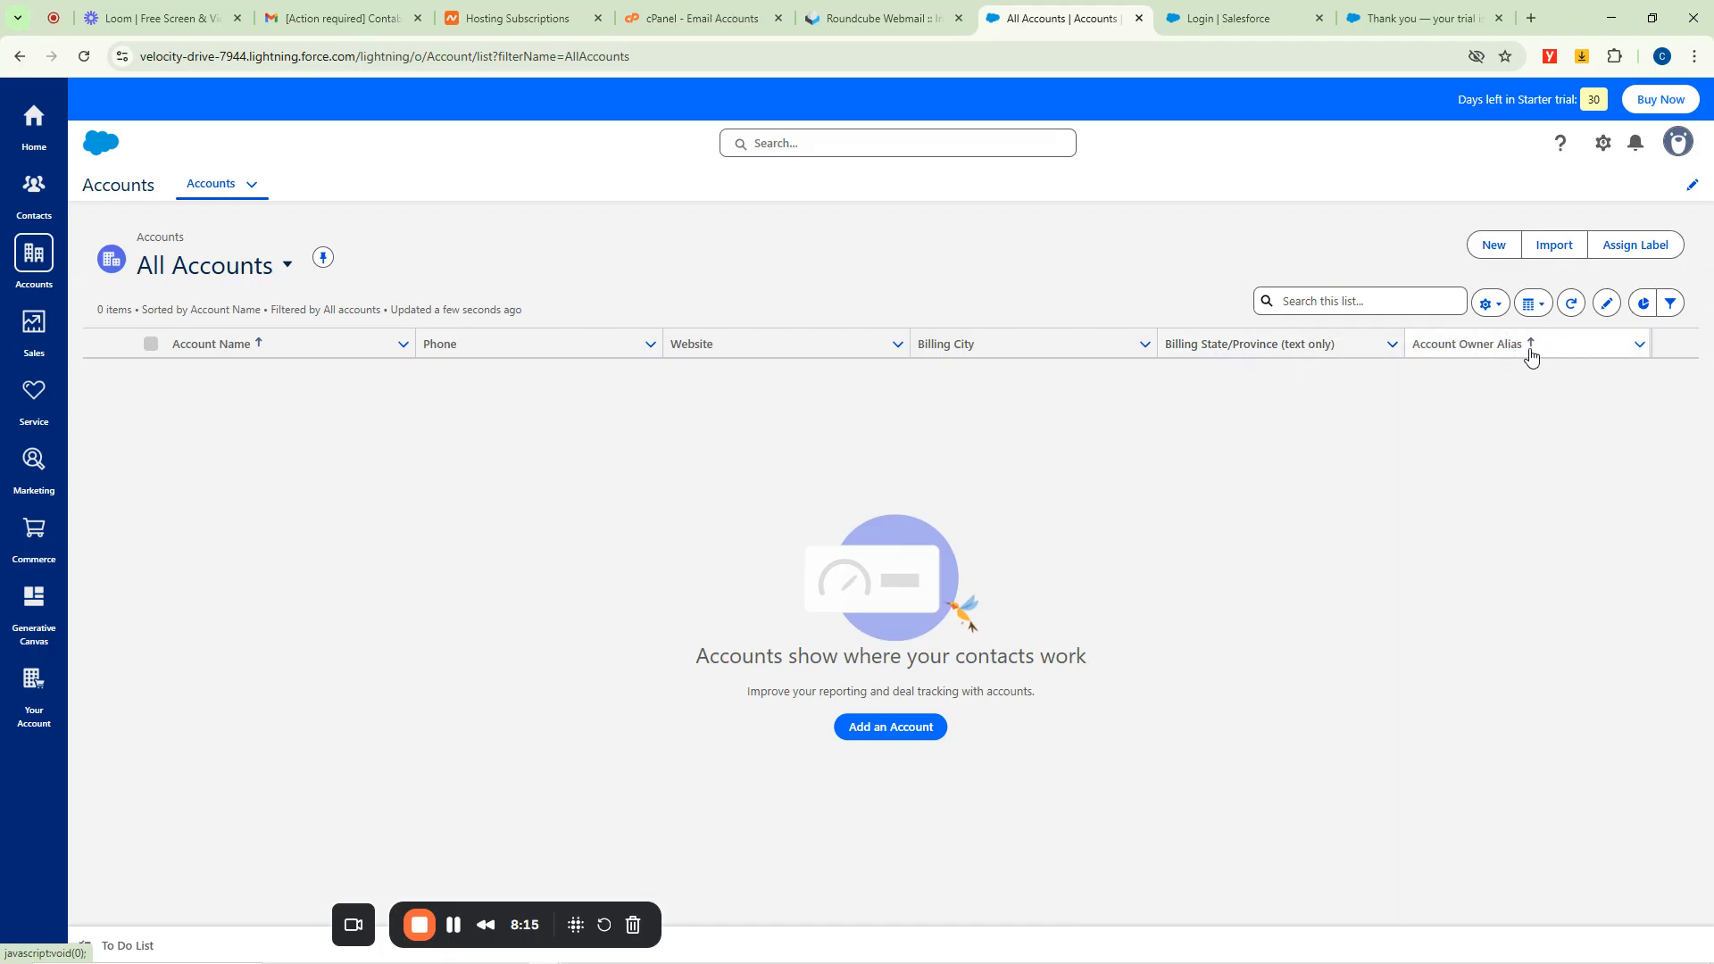
pyautogui.click(34, 189)
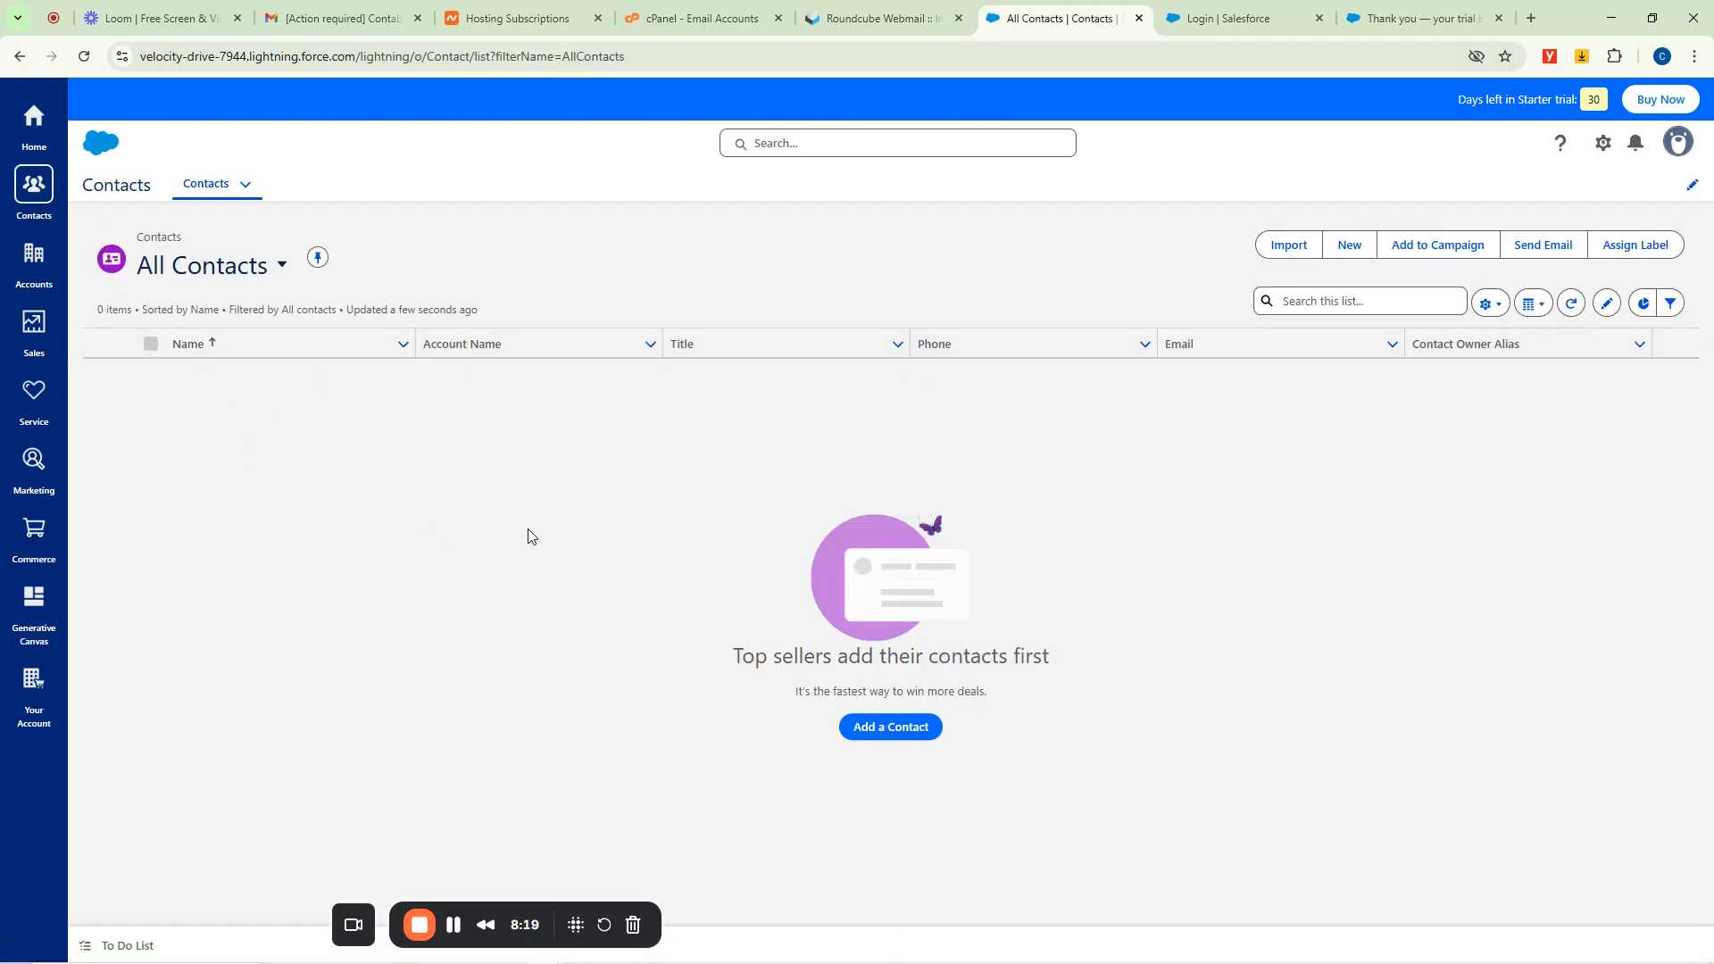
pyautogui.click(36, 277)
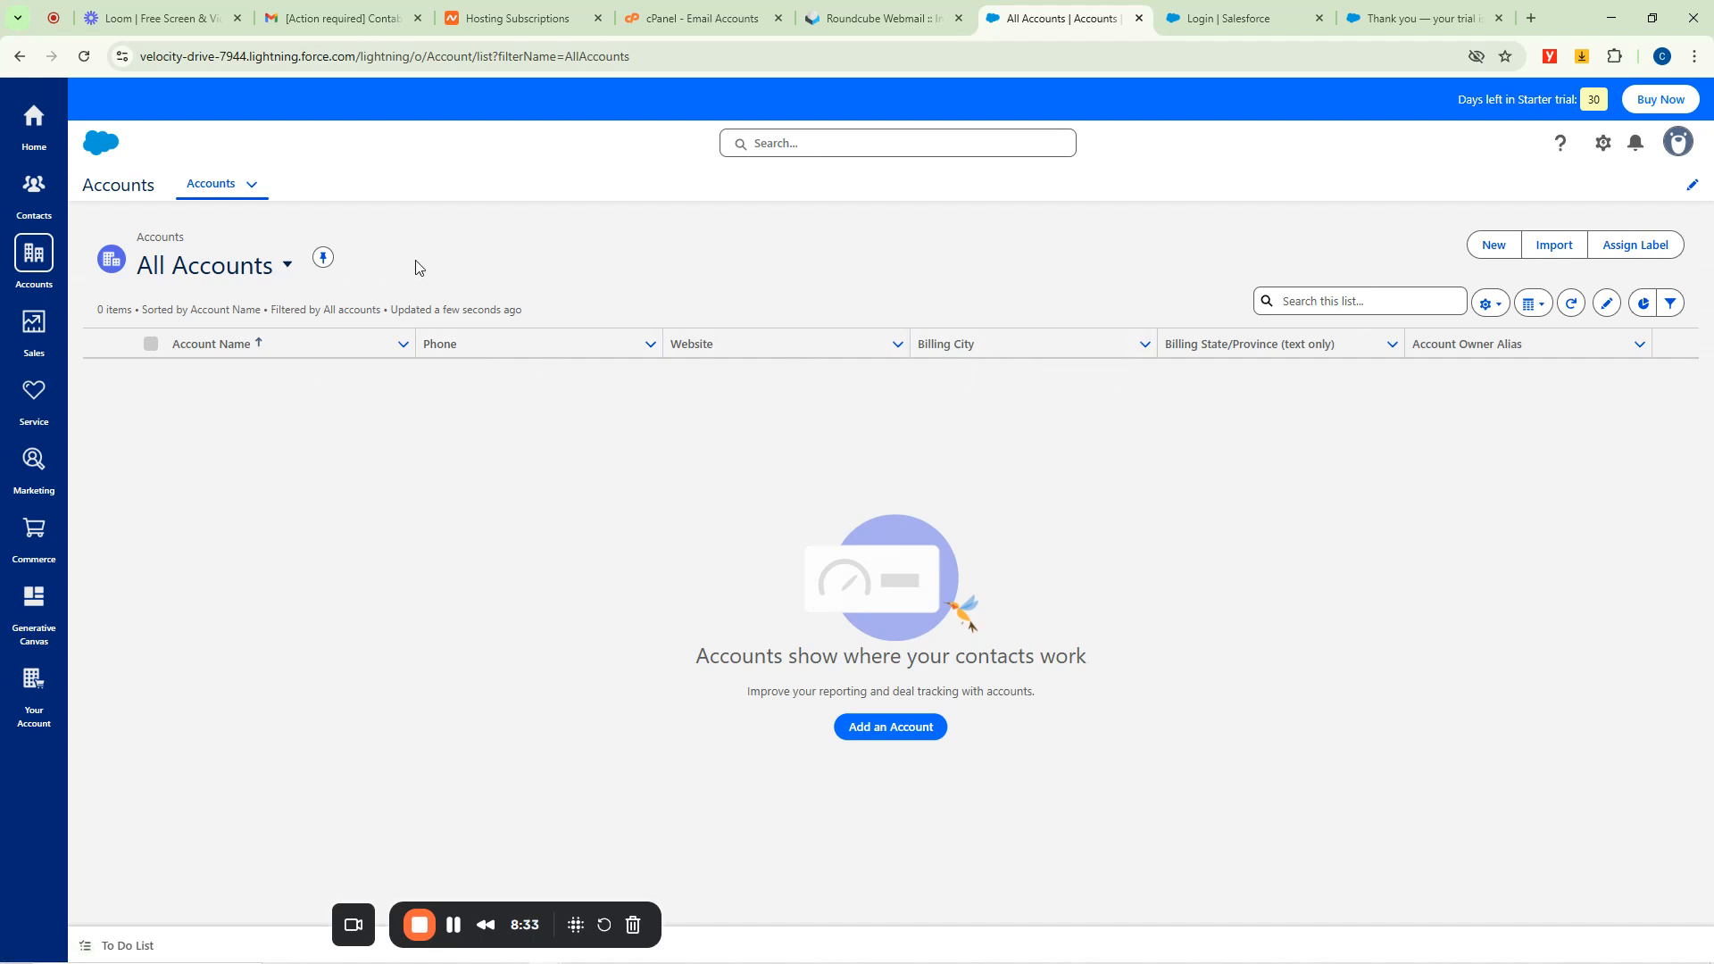
pyautogui.click(286, 264)
pyautogui.click(439, 239)
pyautogui.click(33, 327)
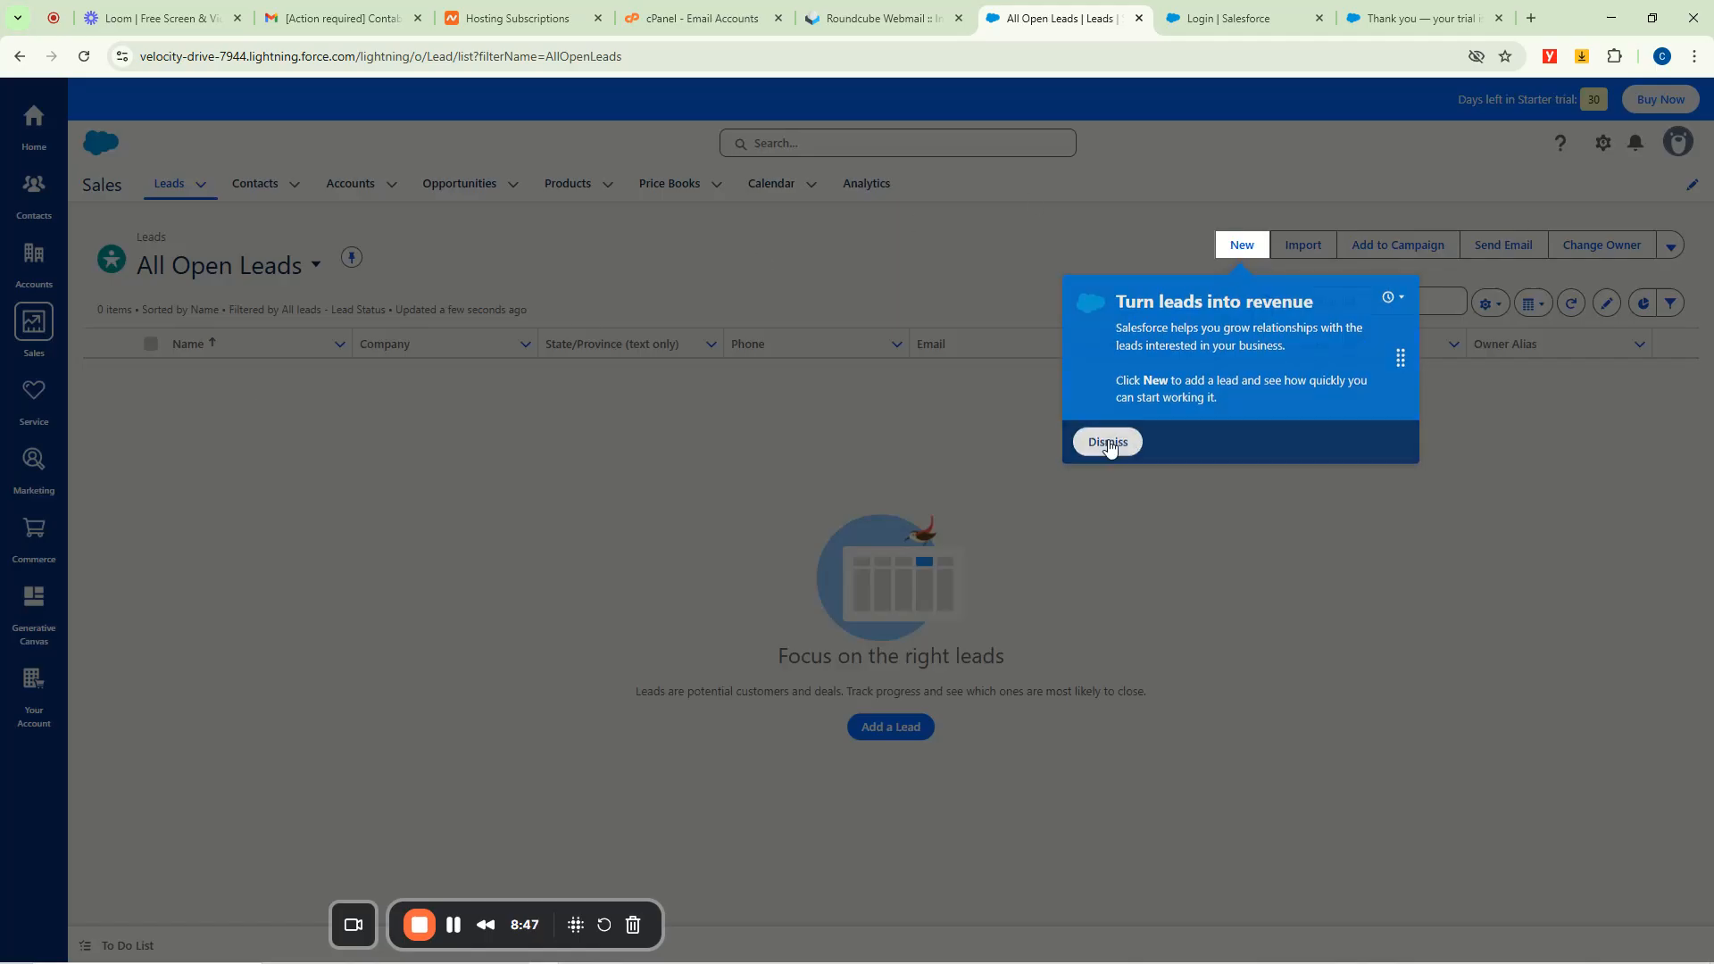
# Dismiss the leads tip and look through the Leads, Contacts, Accounts and Opportunities menus.
pyautogui.click(1109, 445)
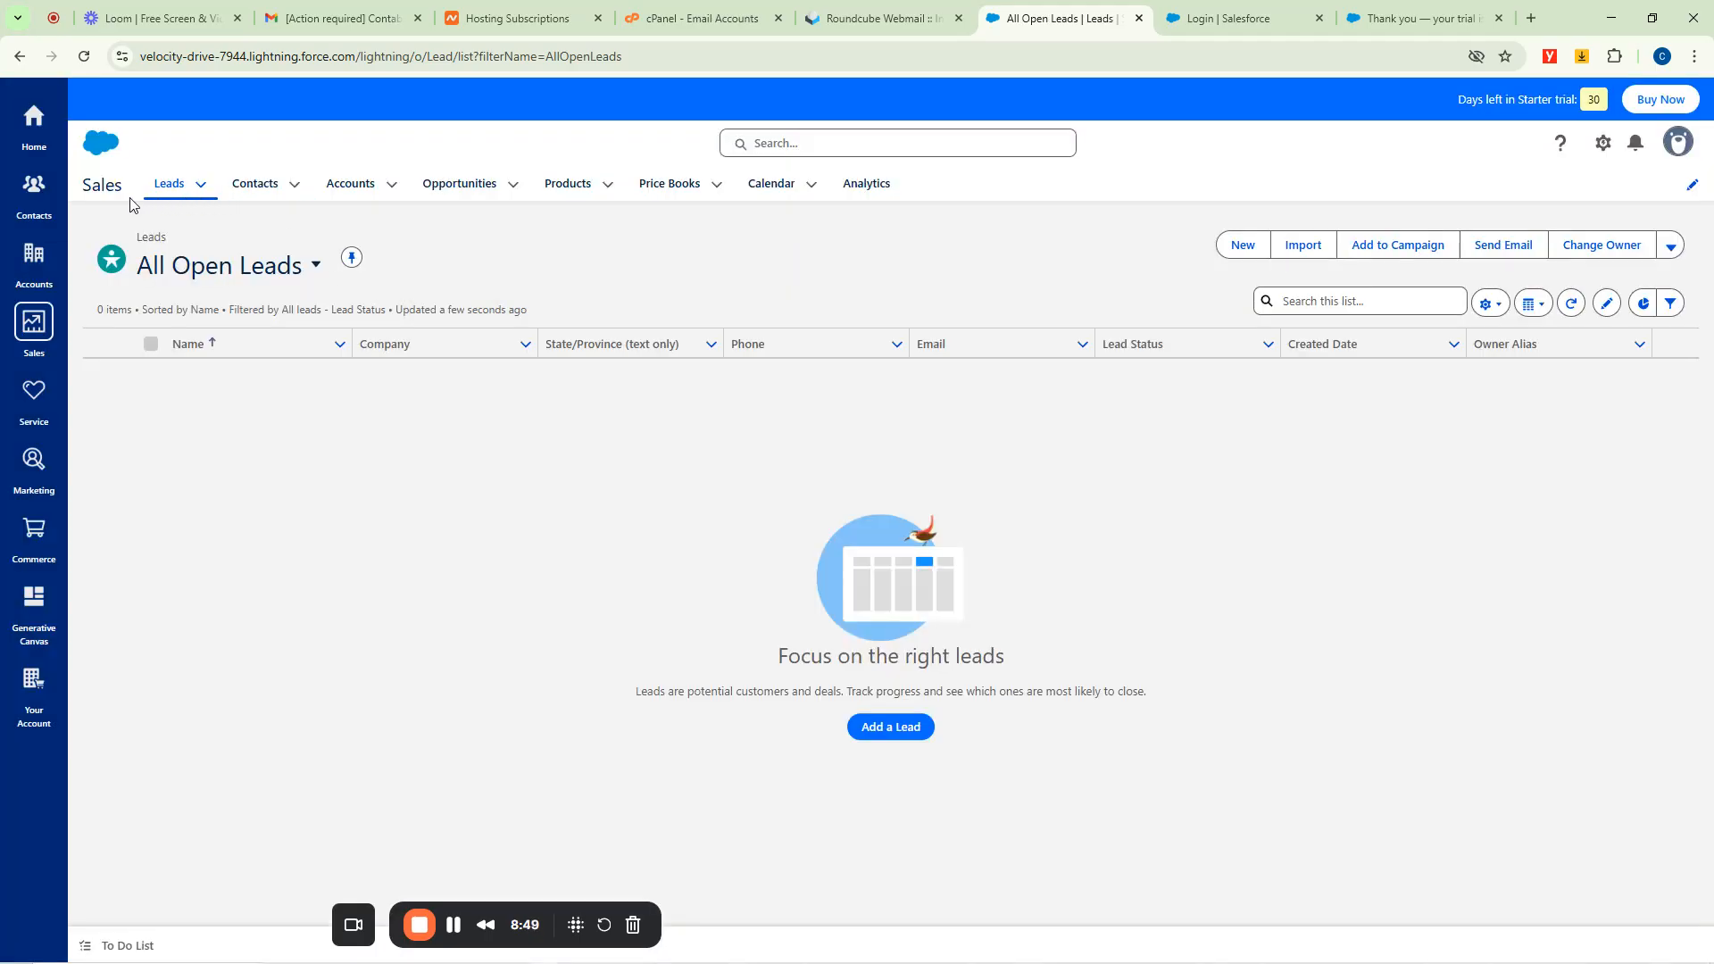
pyautogui.click(203, 191)
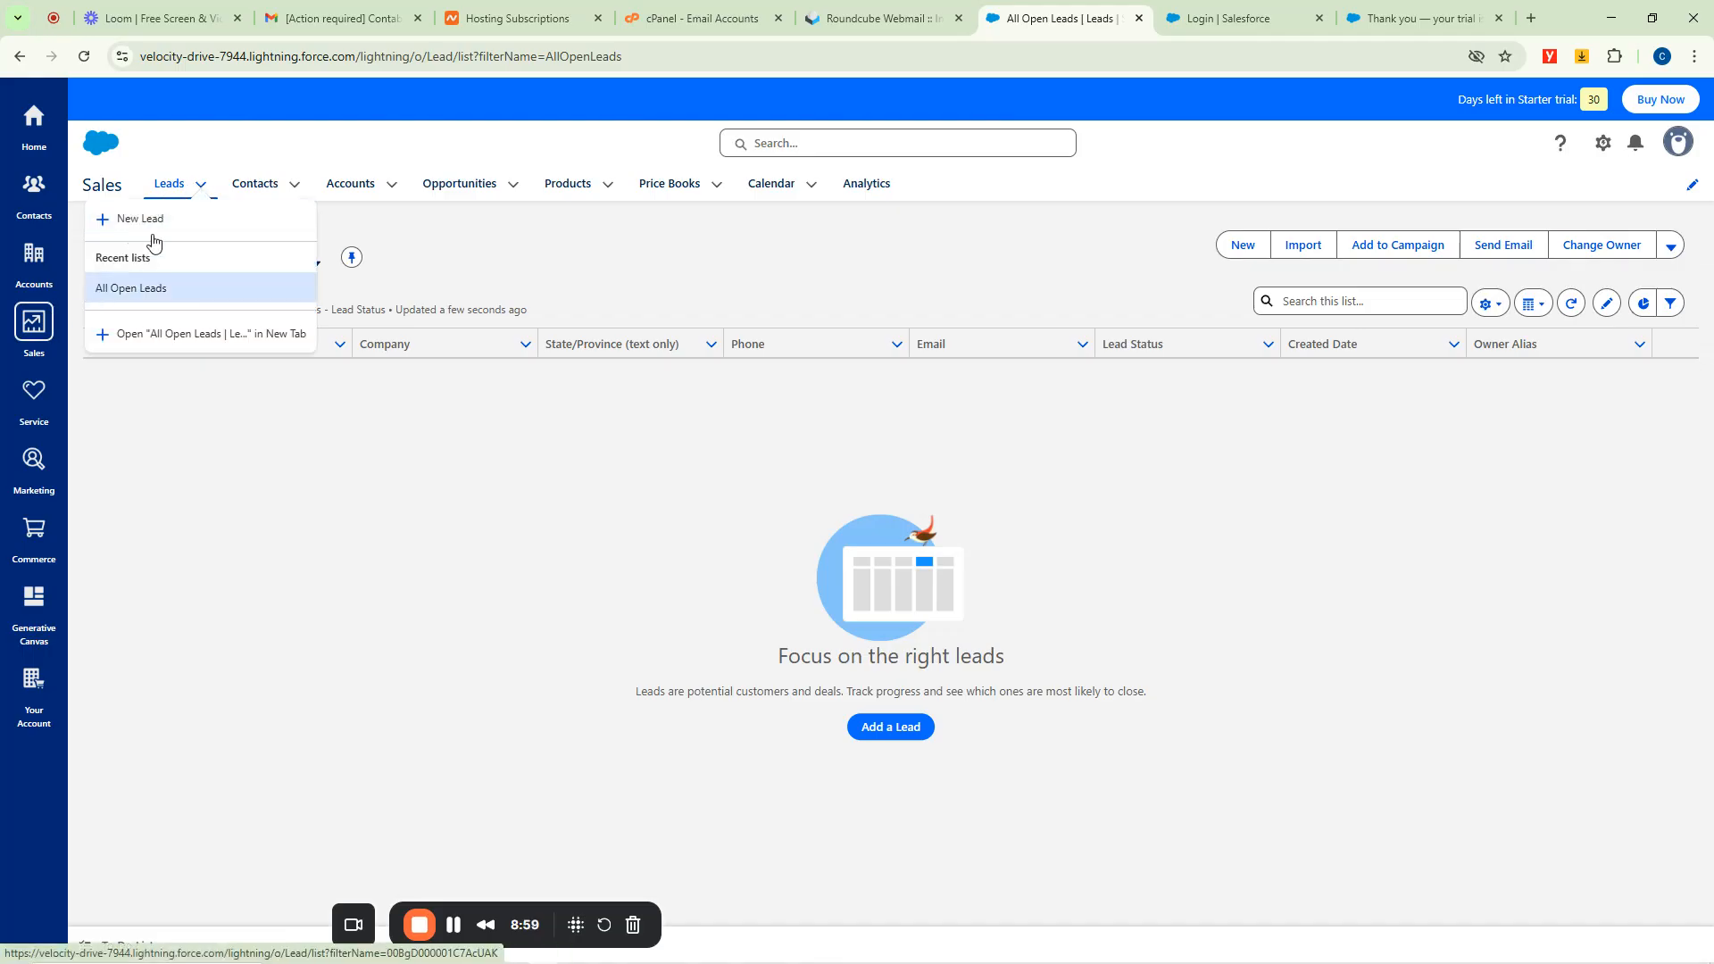
pyautogui.click(293, 189)
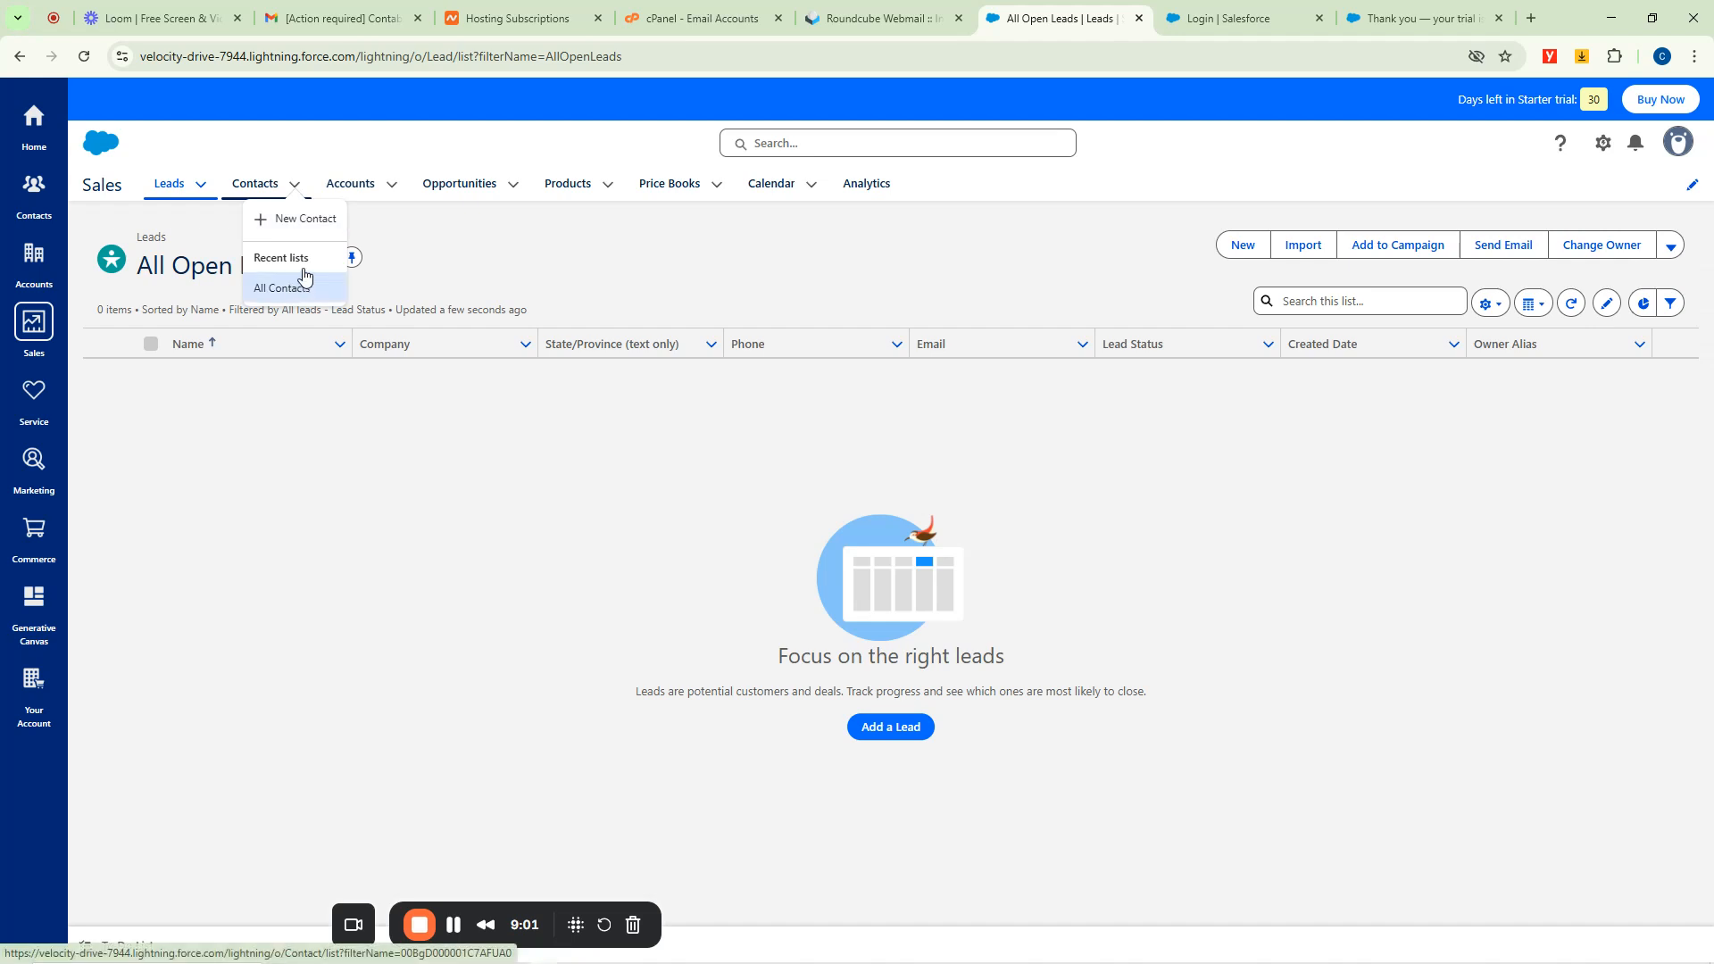
pyautogui.click(395, 185)
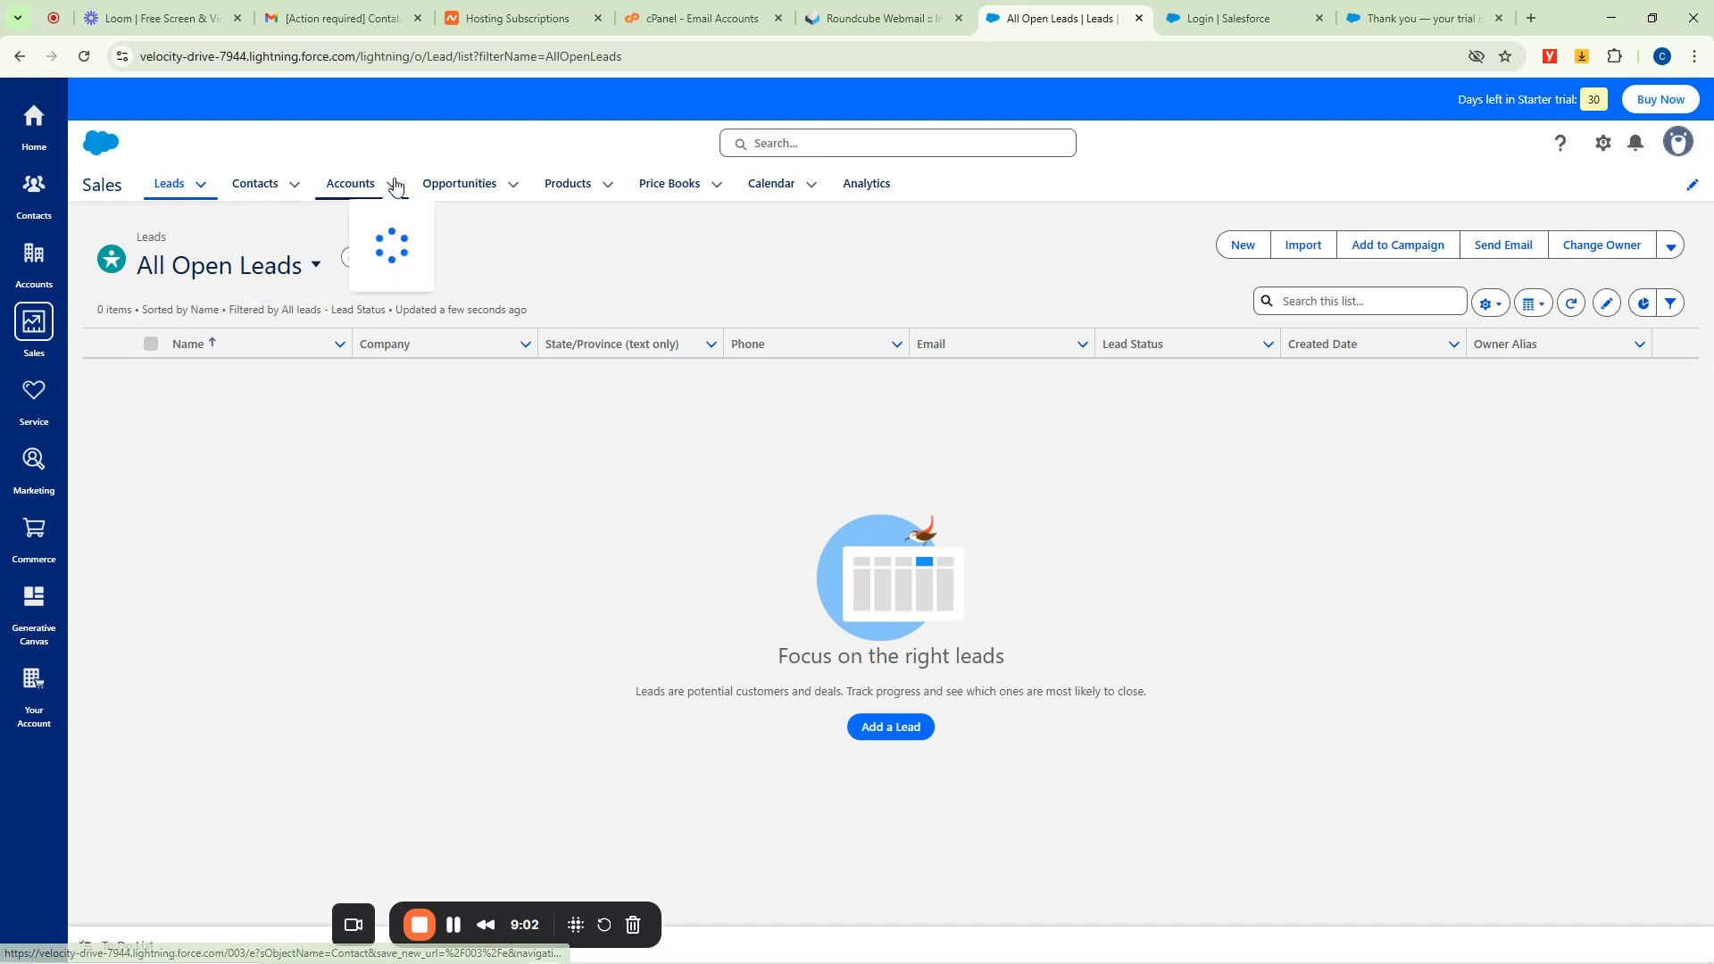
pyautogui.click(512, 186)
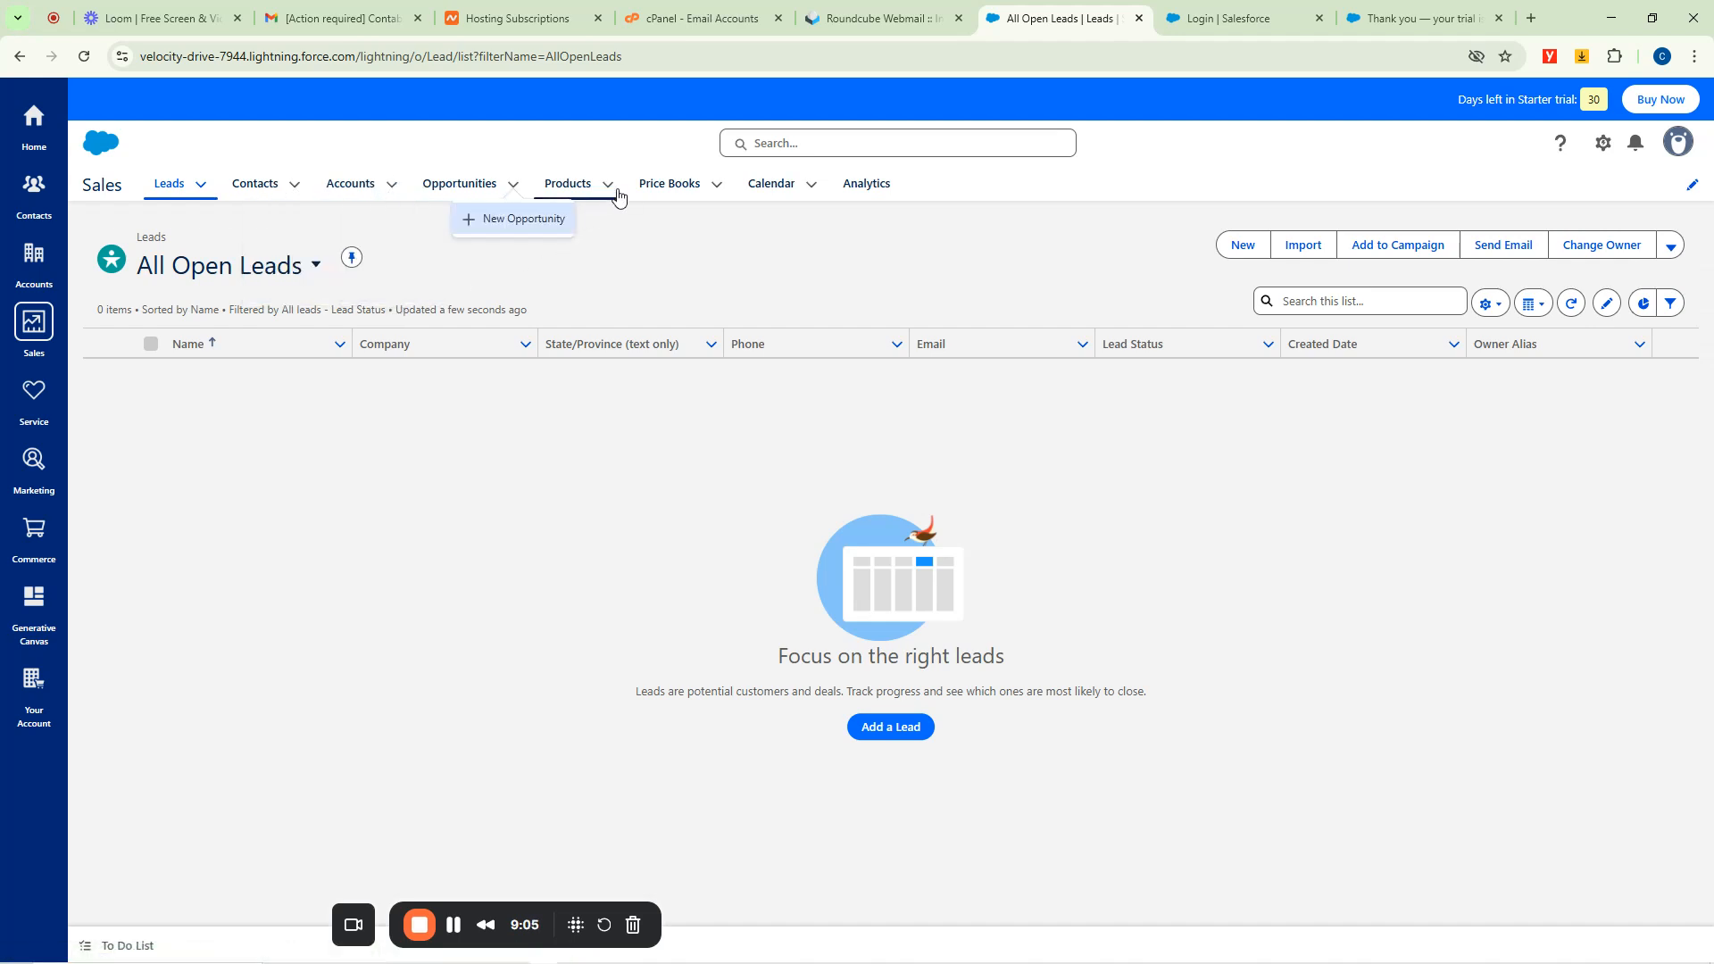
# Visit Price Books and Calendar, ending on the Analytics page.
pyautogui.click(705, 185)
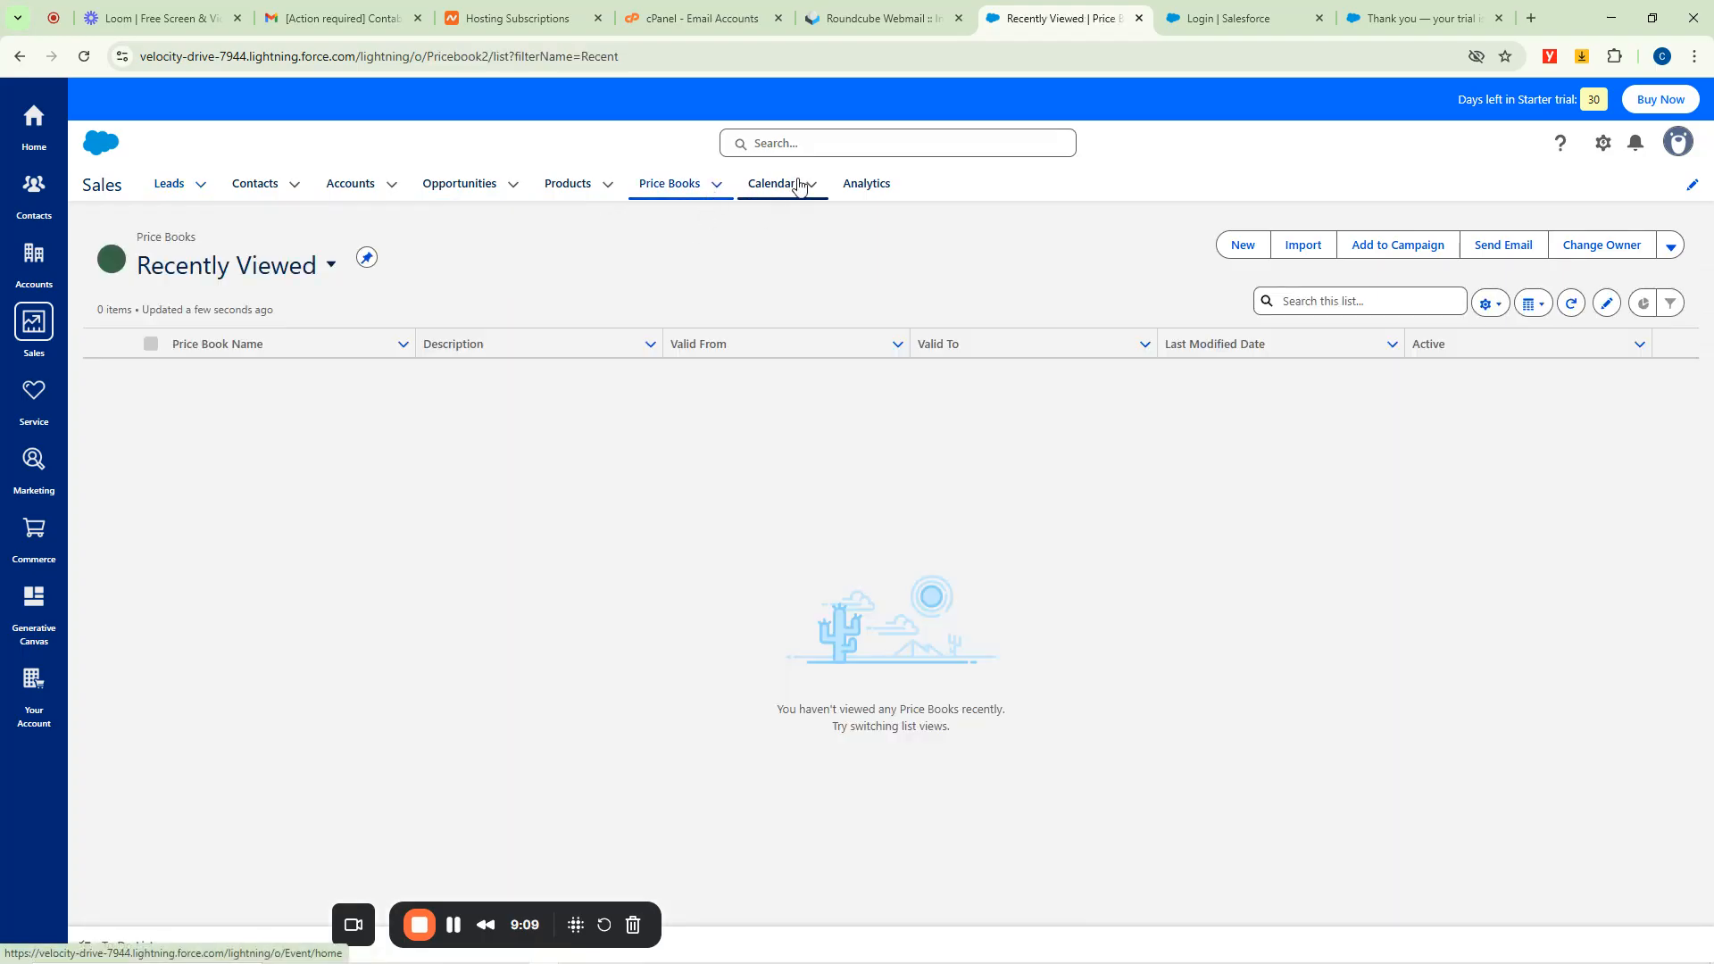
pyautogui.click(799, 185)
pyautogui.click(859, 190)
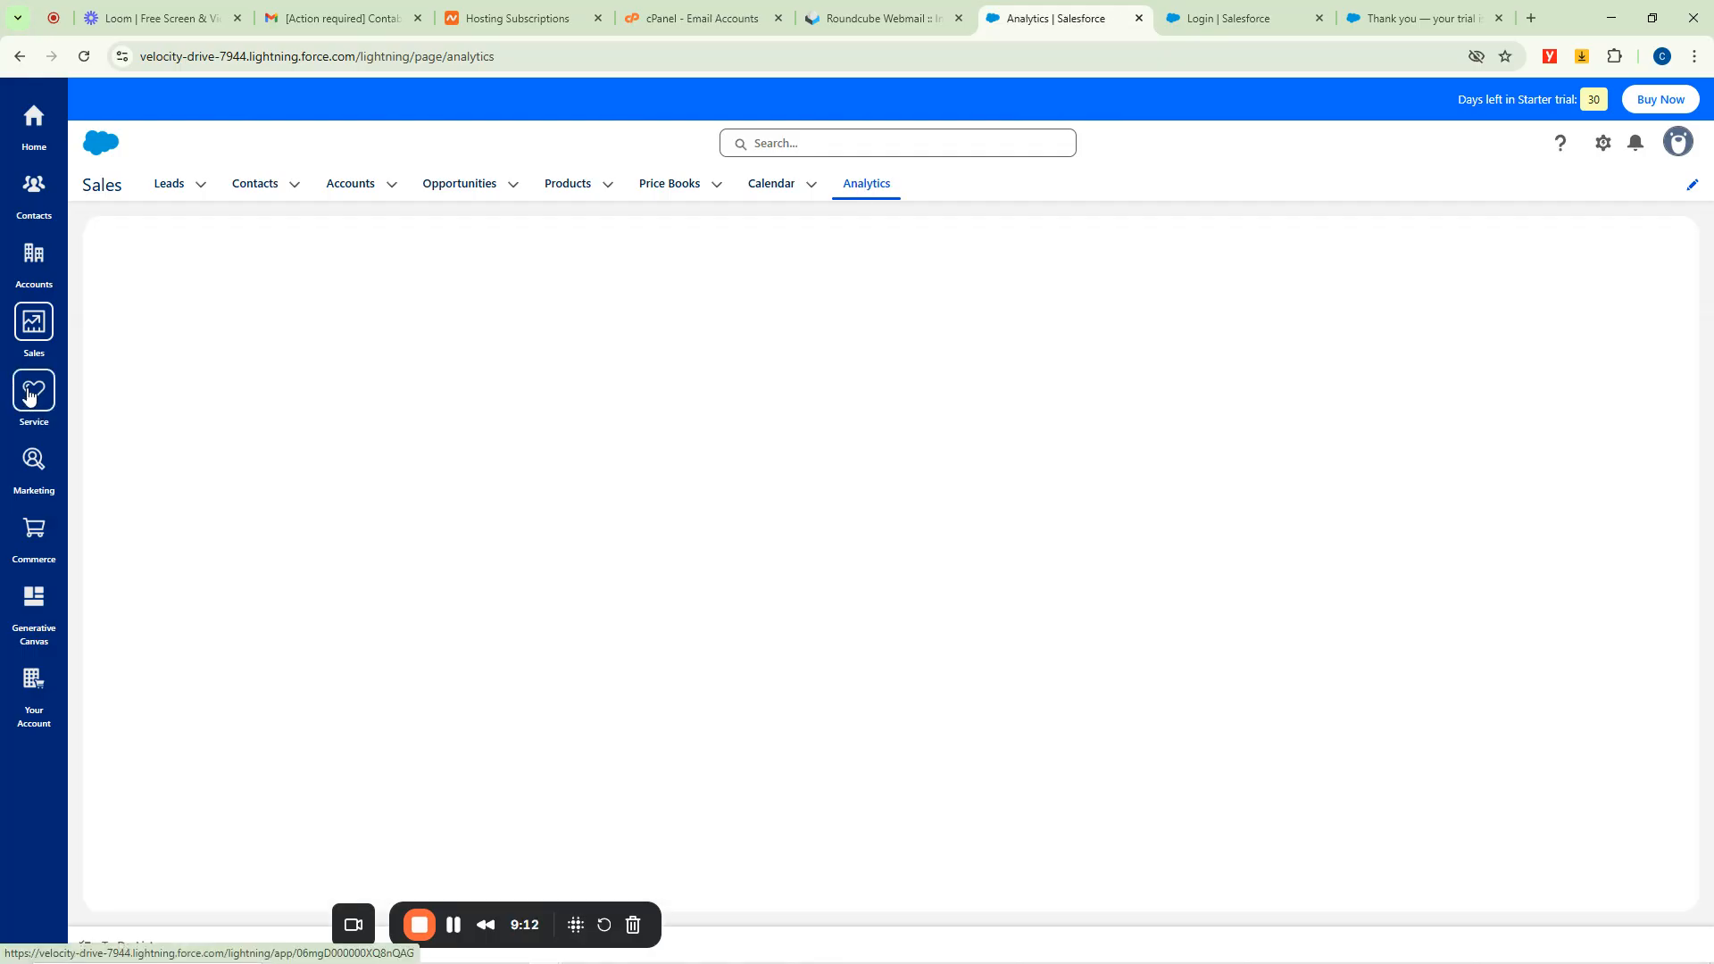
# Switch to the Service app, reload it, allow notifications and close the apps tour tip.
pyautogui.click(27, 395)
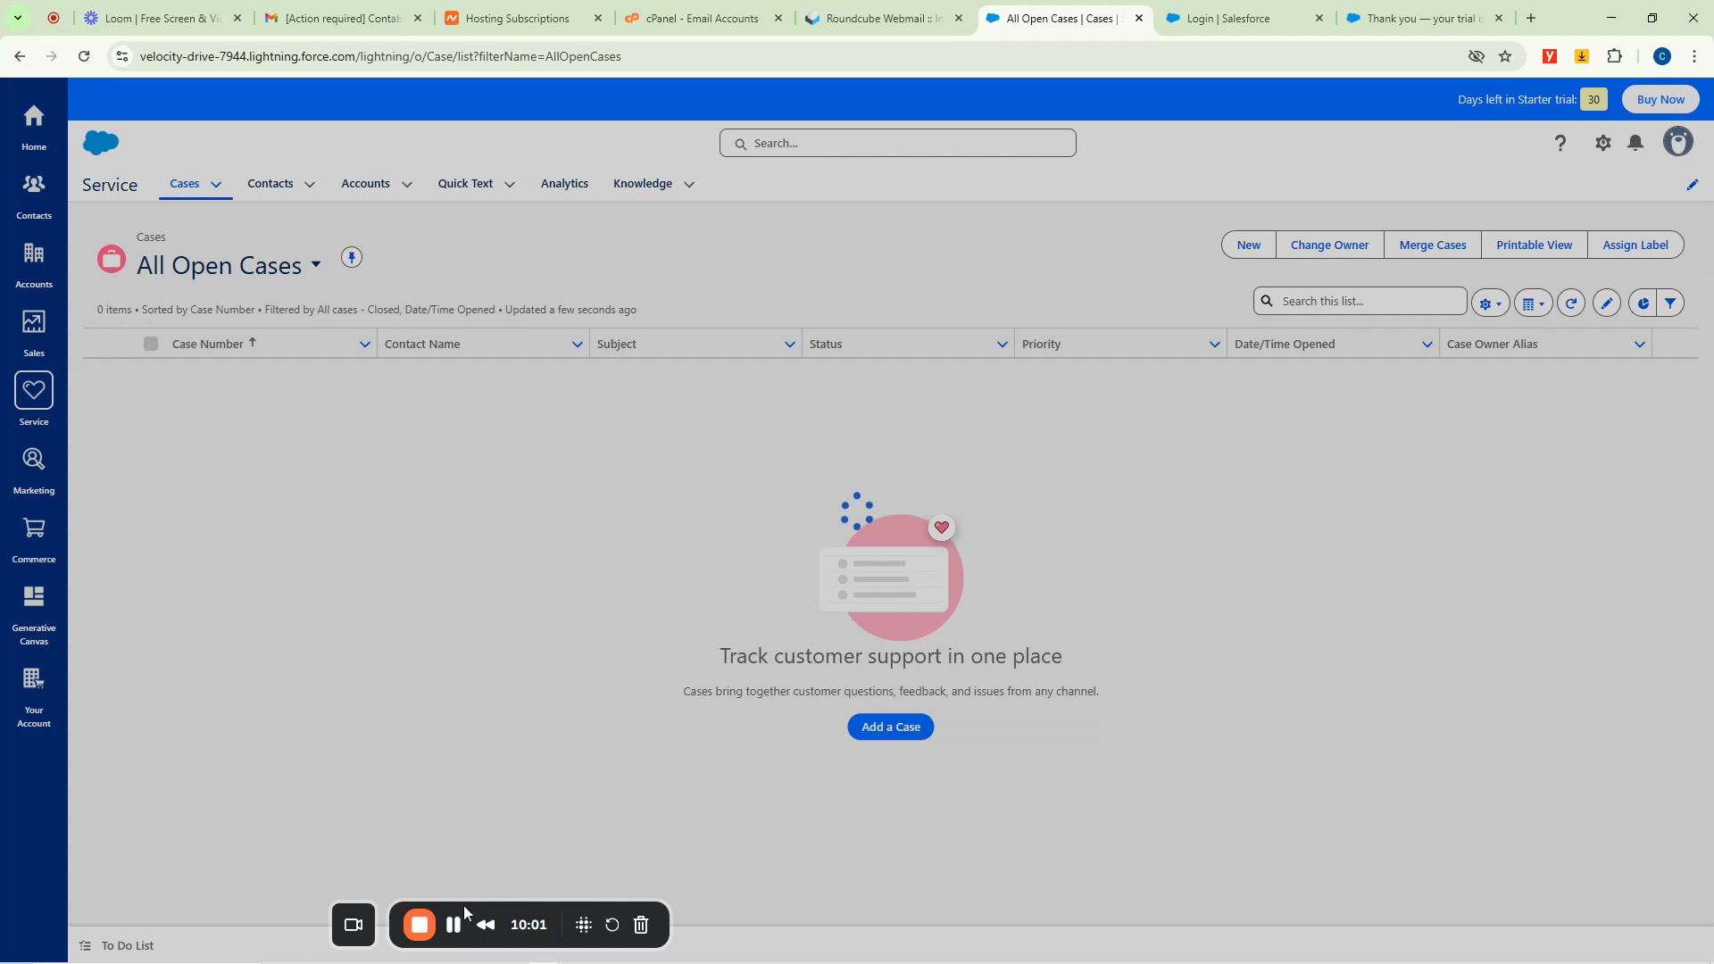
pyautogui.moveTo(464, 908); pyautogui.dragTo(157, 907)
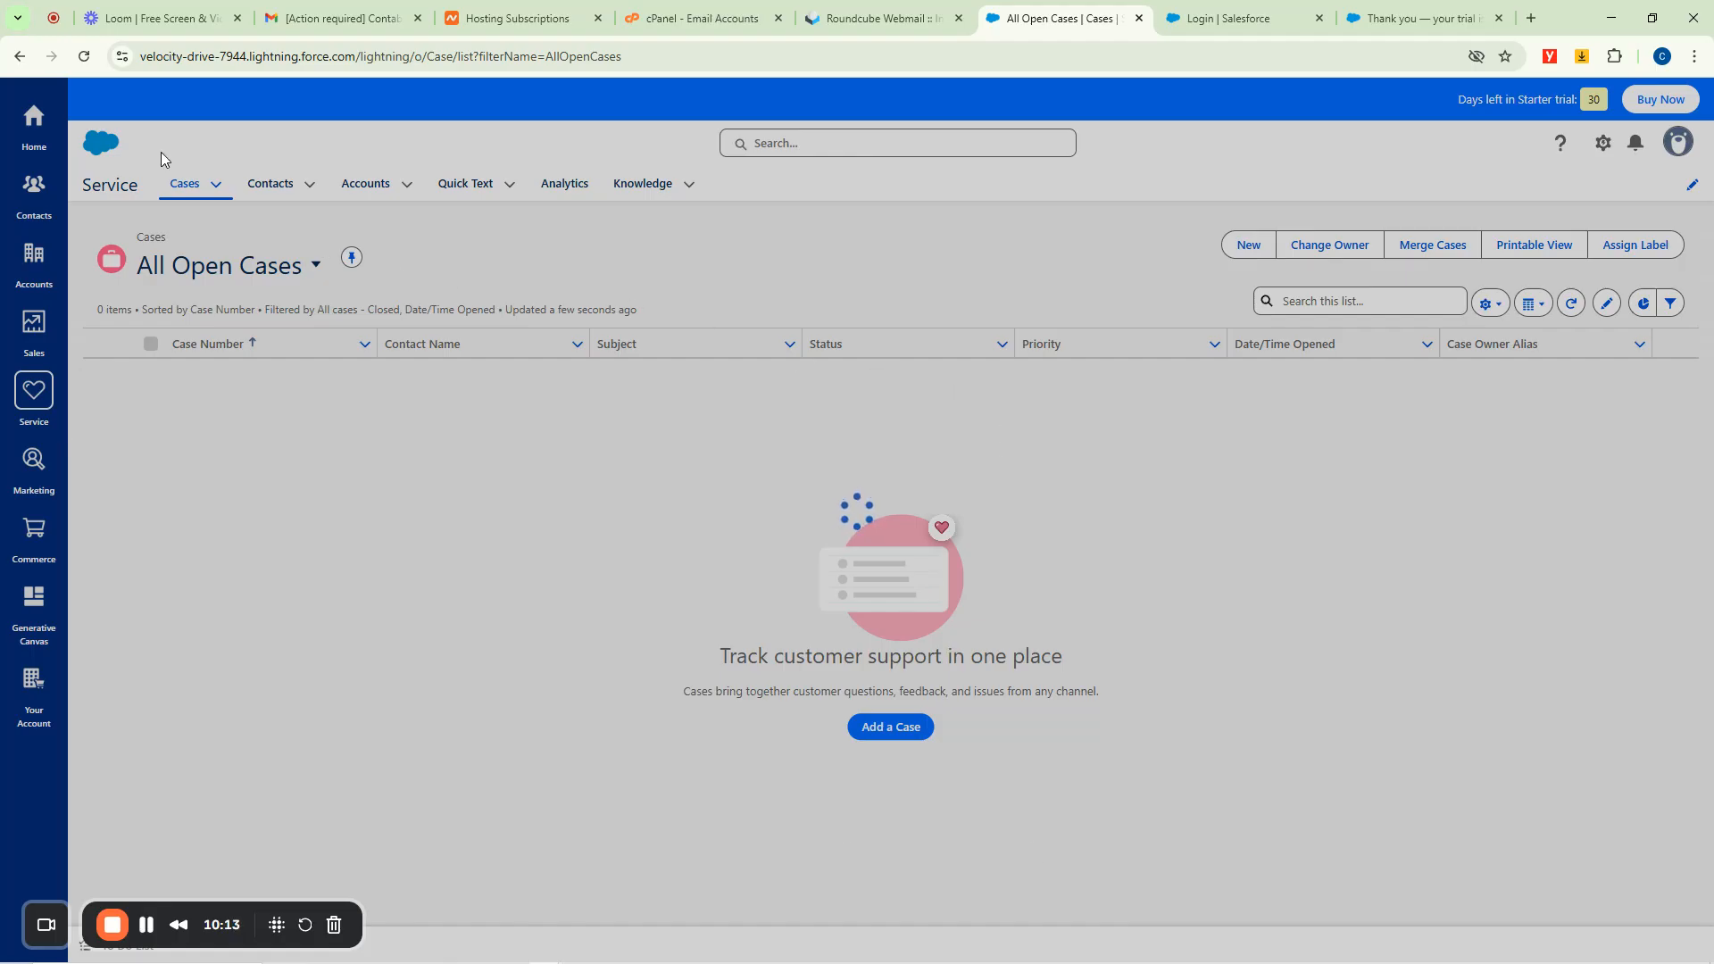
pyautogui.click(92, 60)
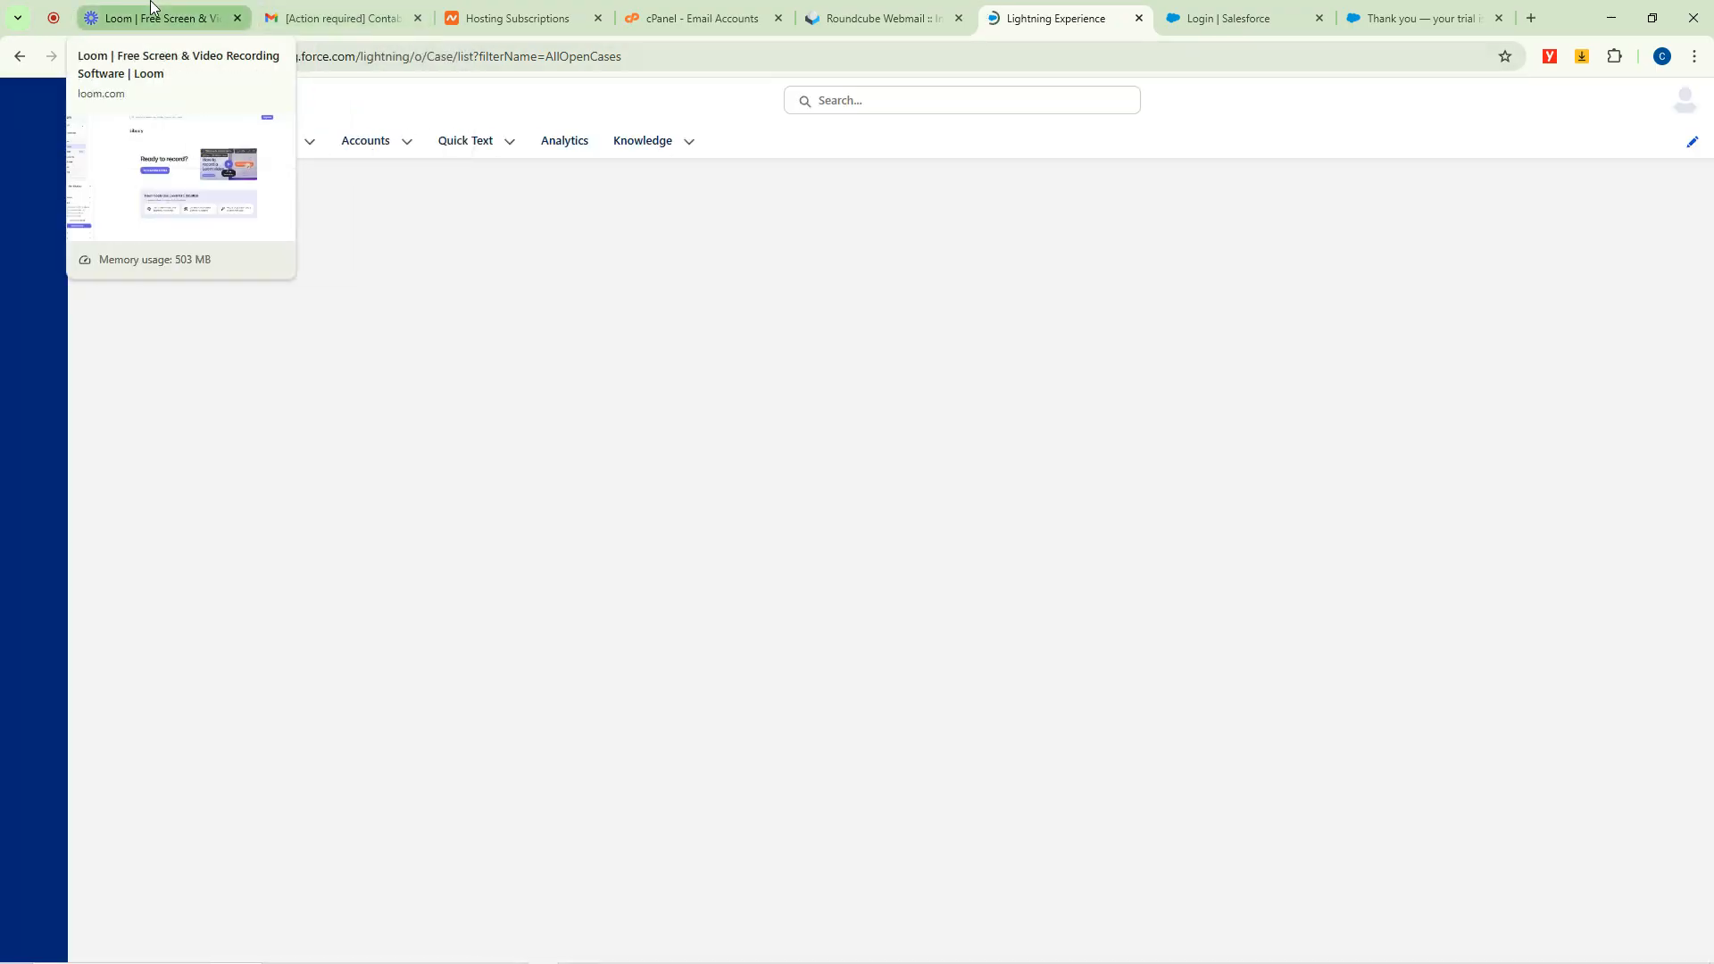
pyautogui.click(160, 18)
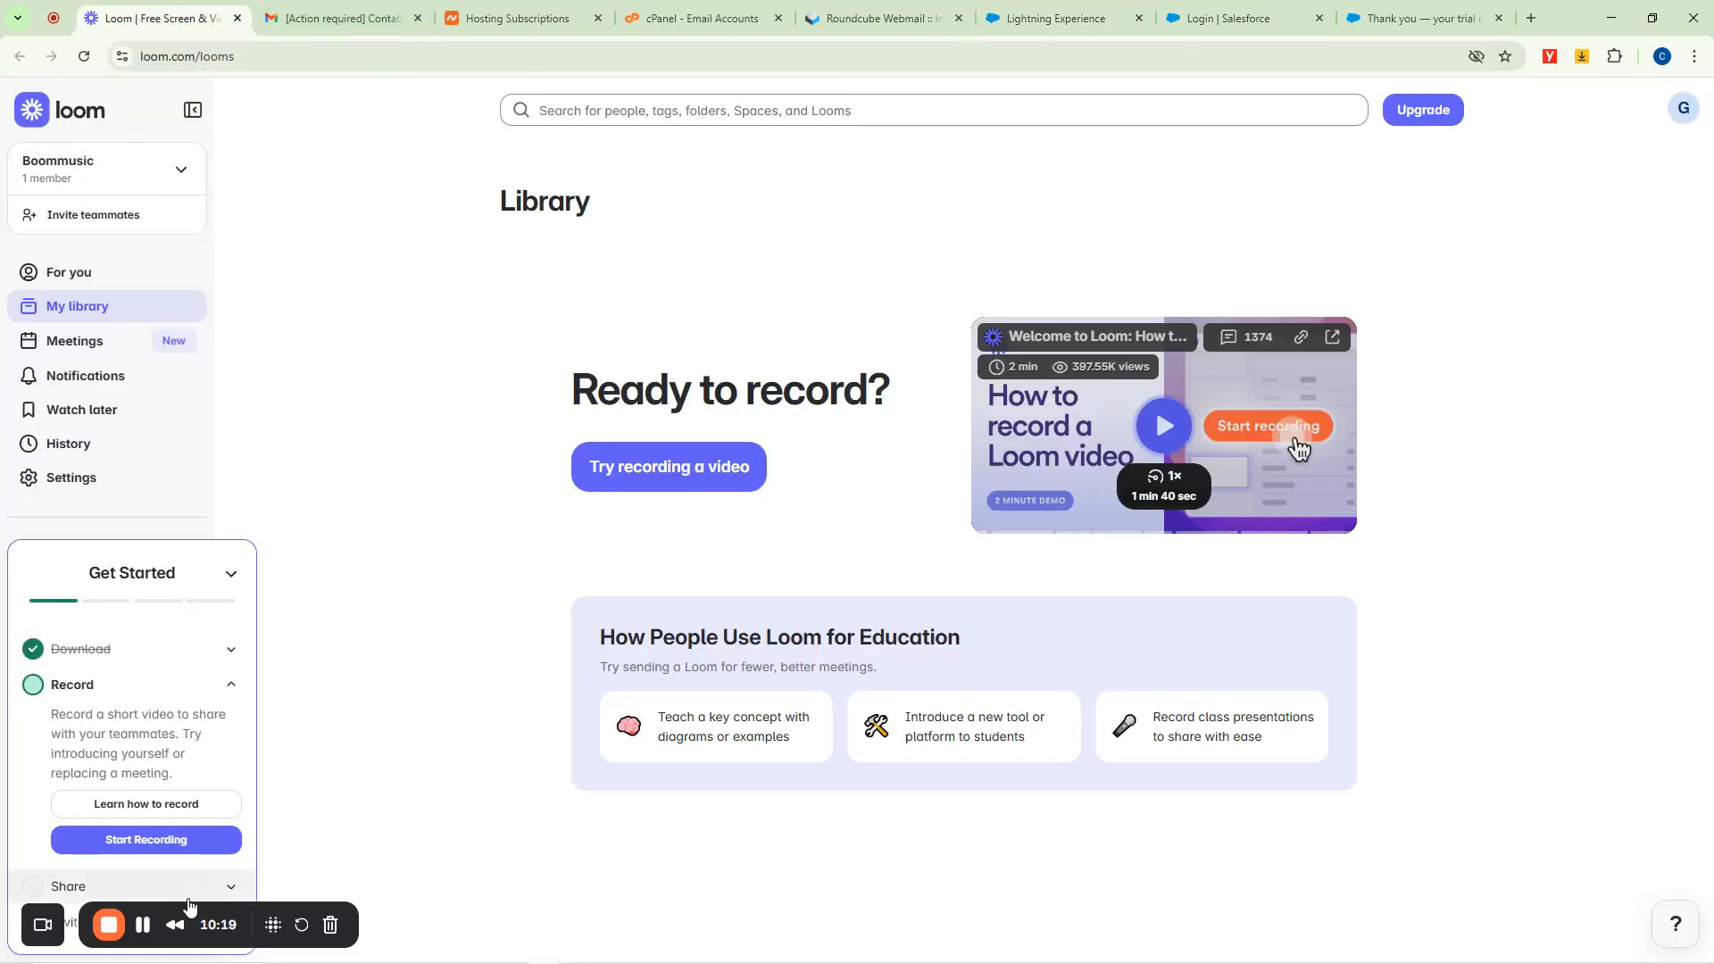
pyautogui.click(143, 931)
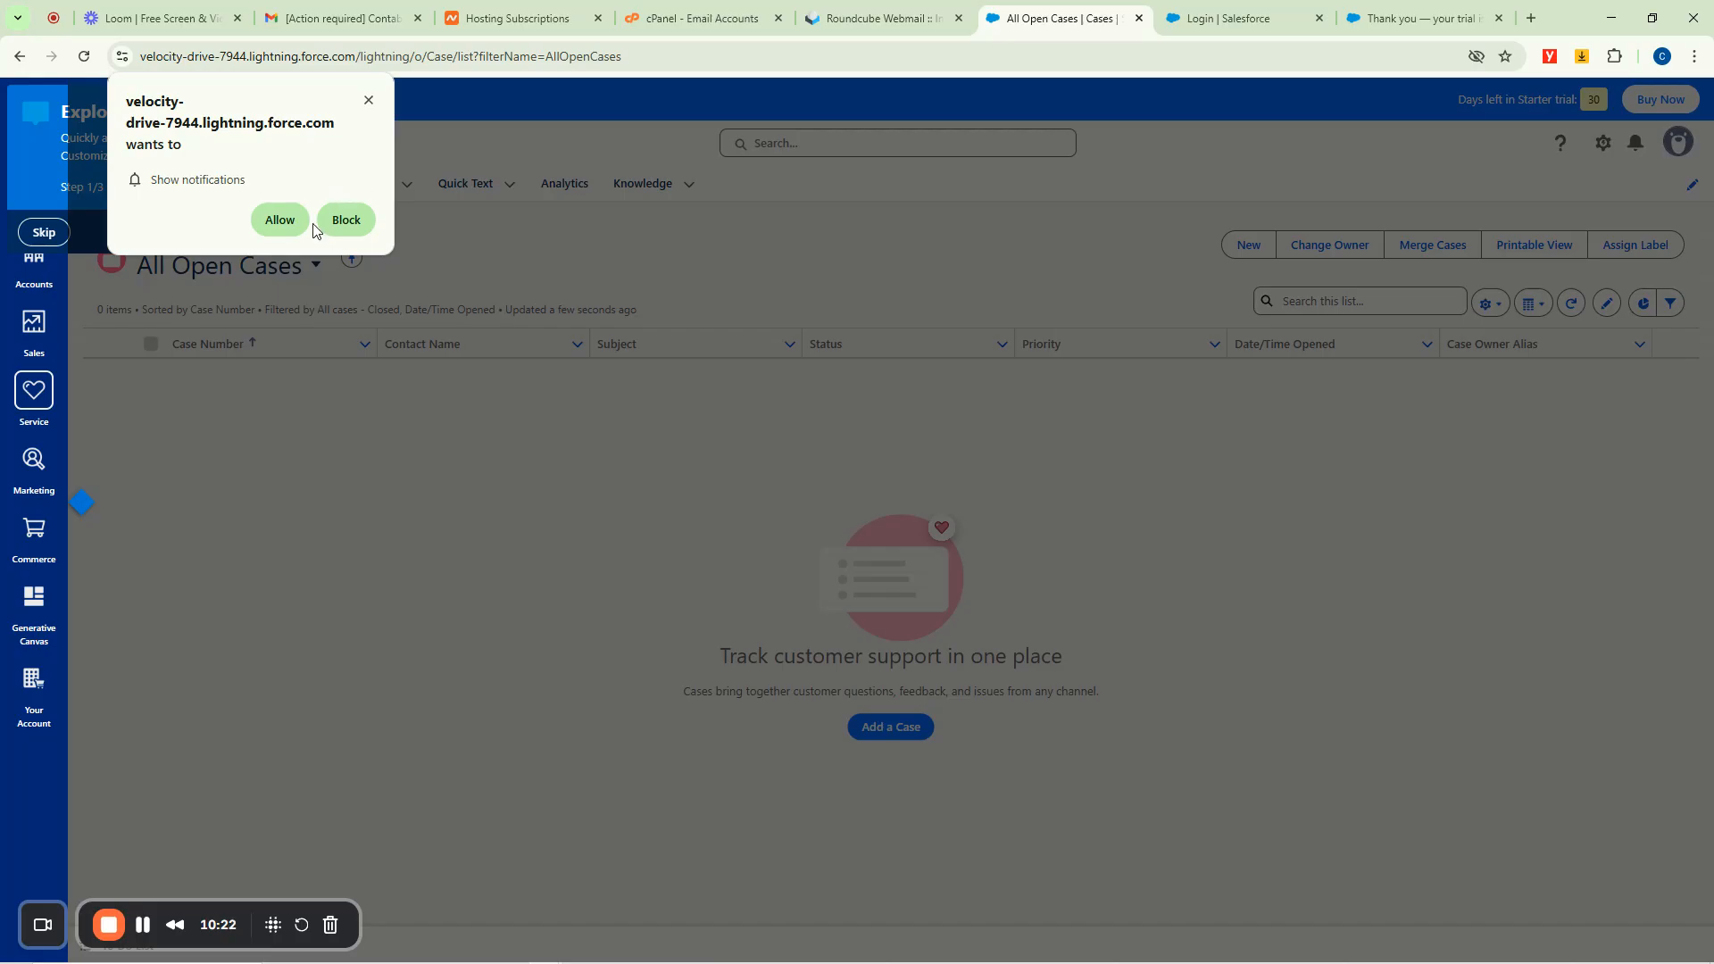
pyautogui.click(280, 219)
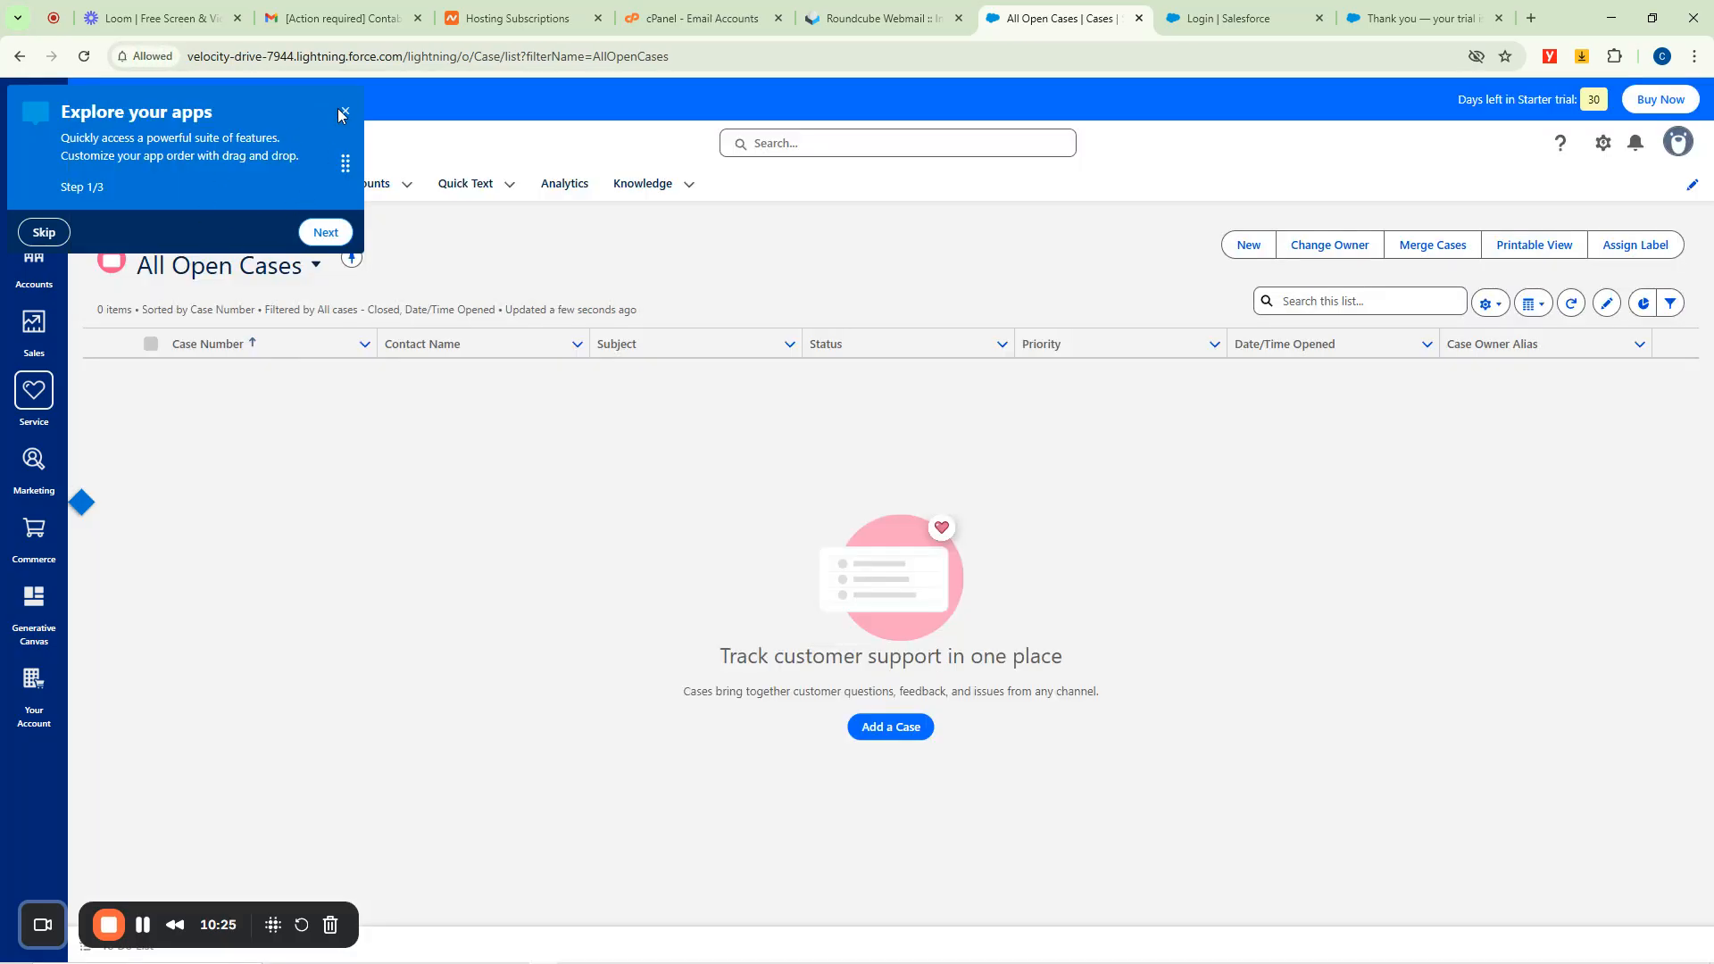
pyautogui.click(343, 113)
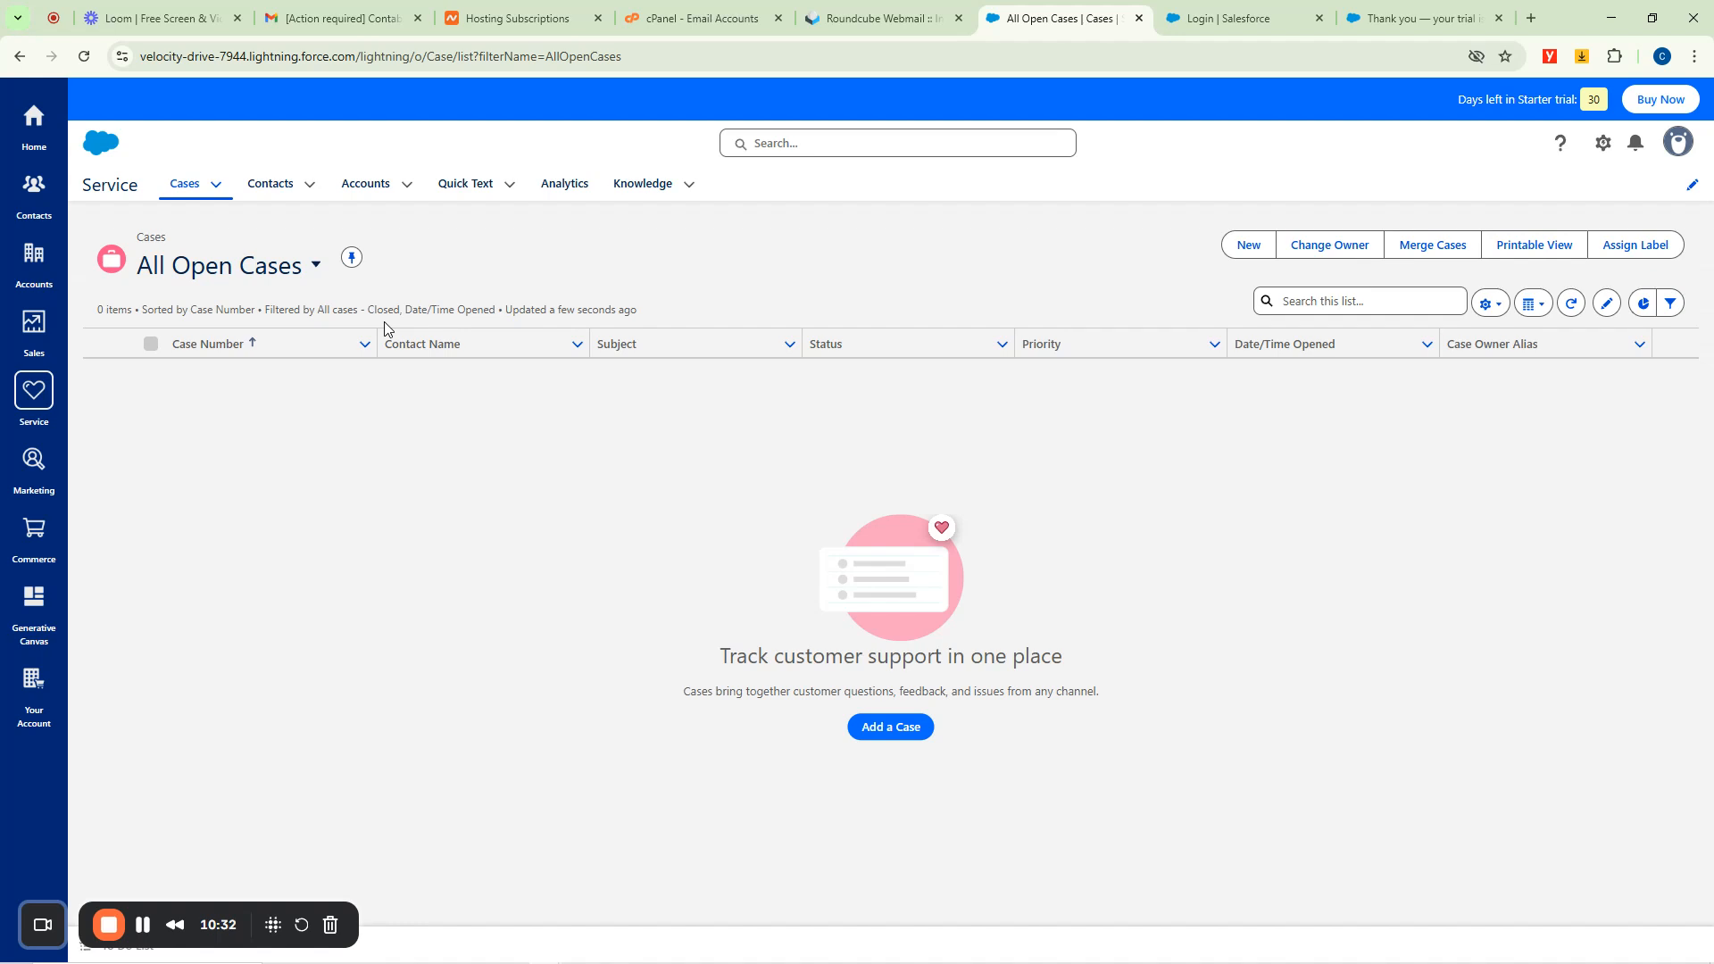
# Inspect a New Case form's Status, Case Origin, Contact, Account and Subject fields, then close it unsaved.
pyautogui.click(1247, 246)
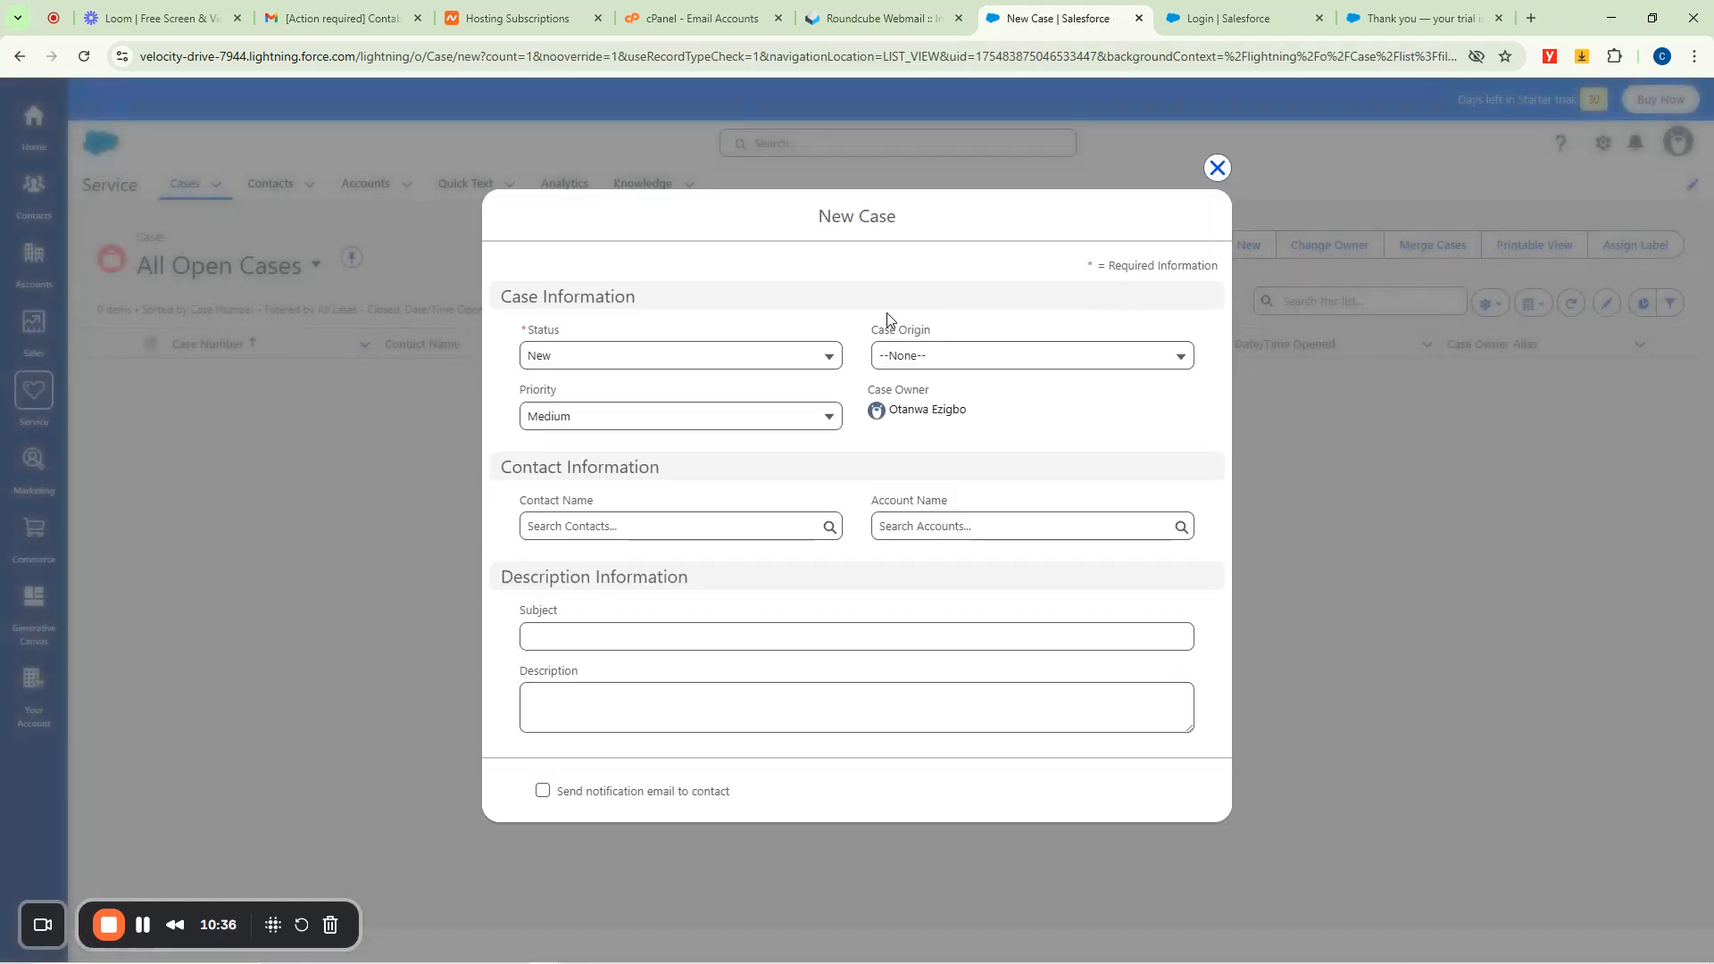
pyautogui.click(573, 356)
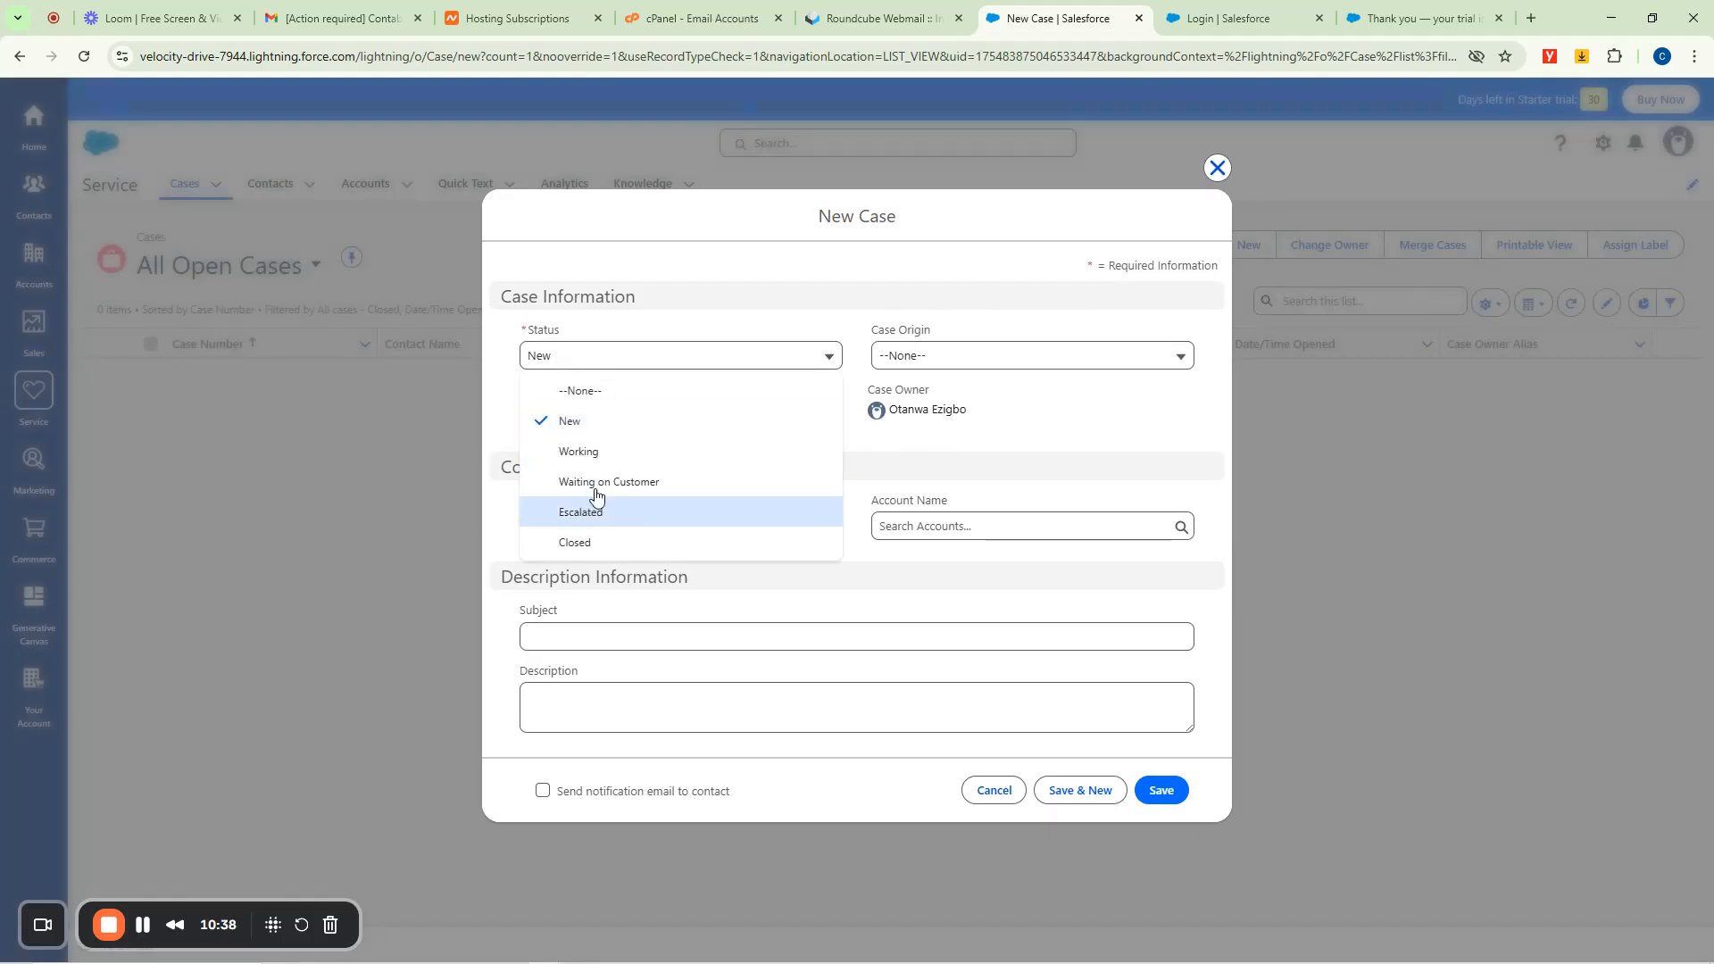
pyautogui.click(937, 369)
pyautogui.click(934, 357)
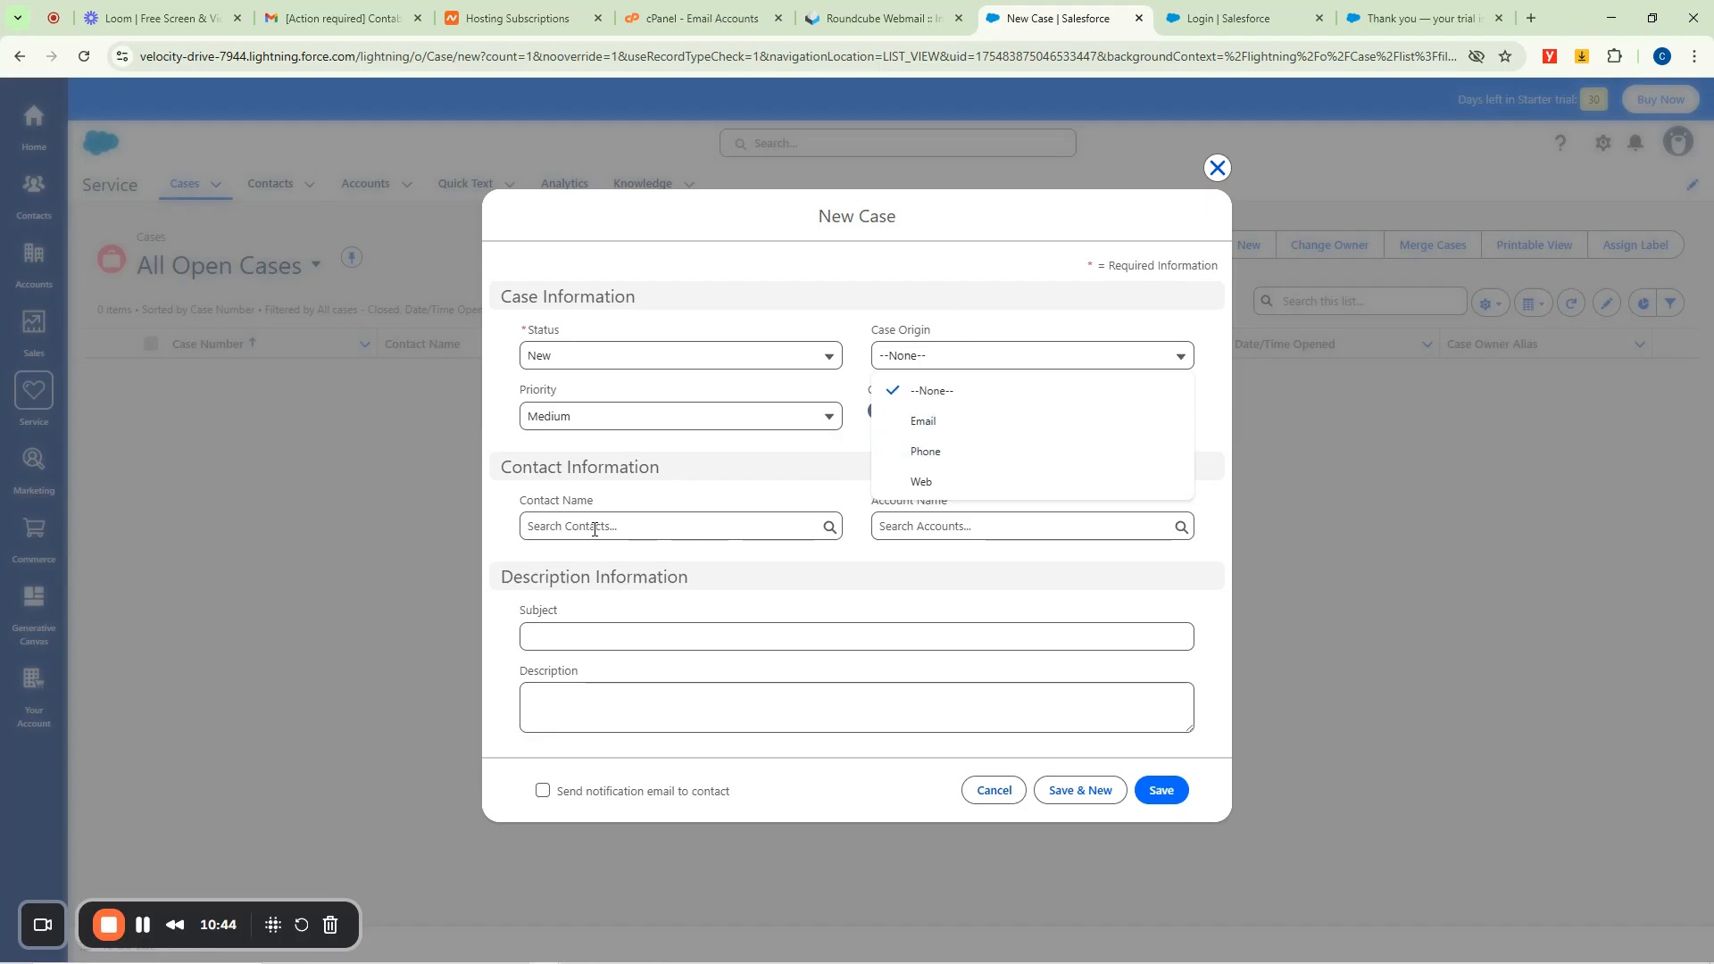
pyautogui.click(566, 527)
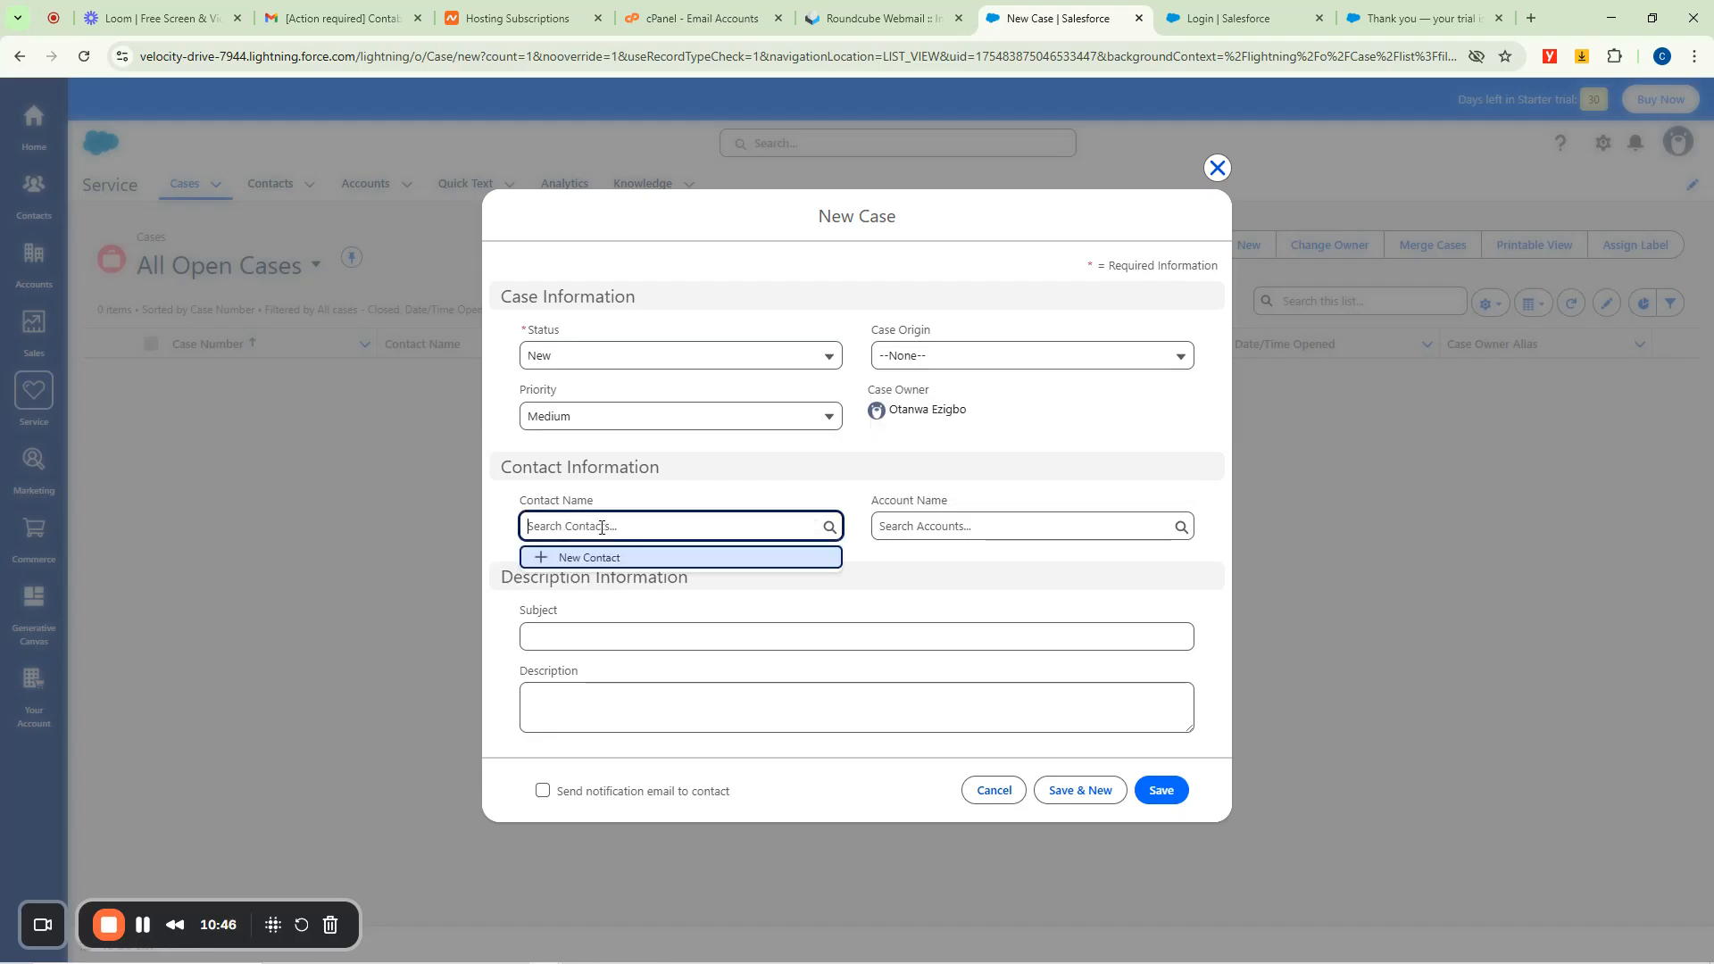
pyautogui.click(933, 529)
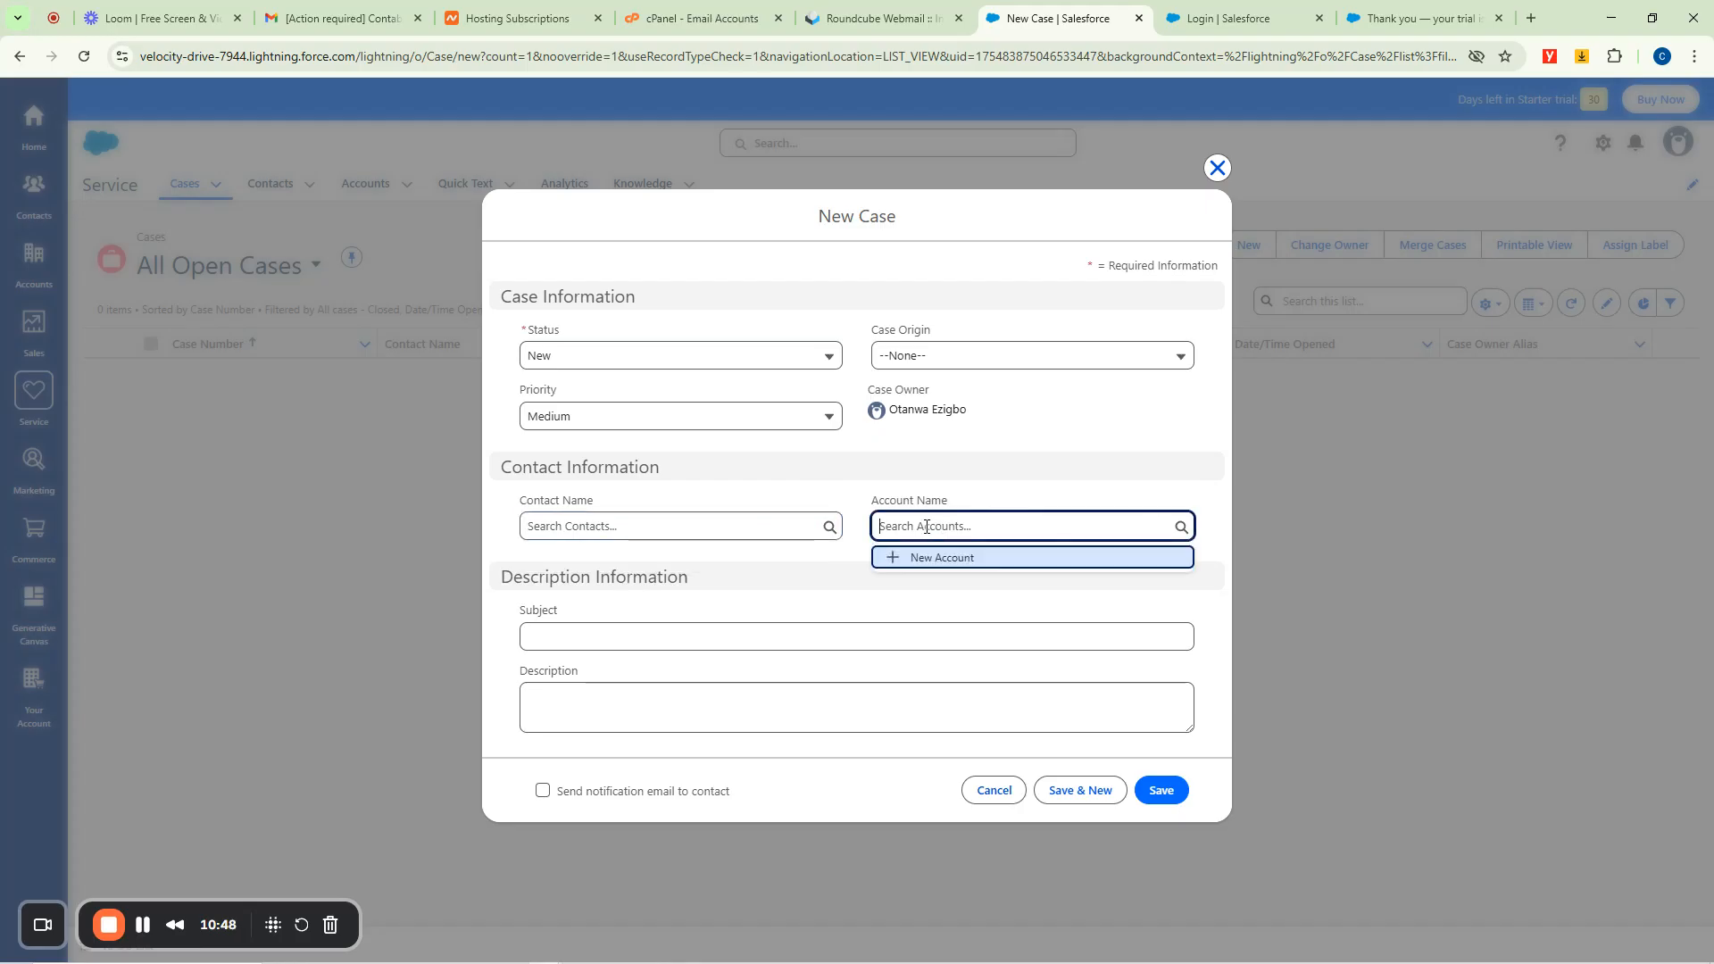
pyautogui.click(558, 636)
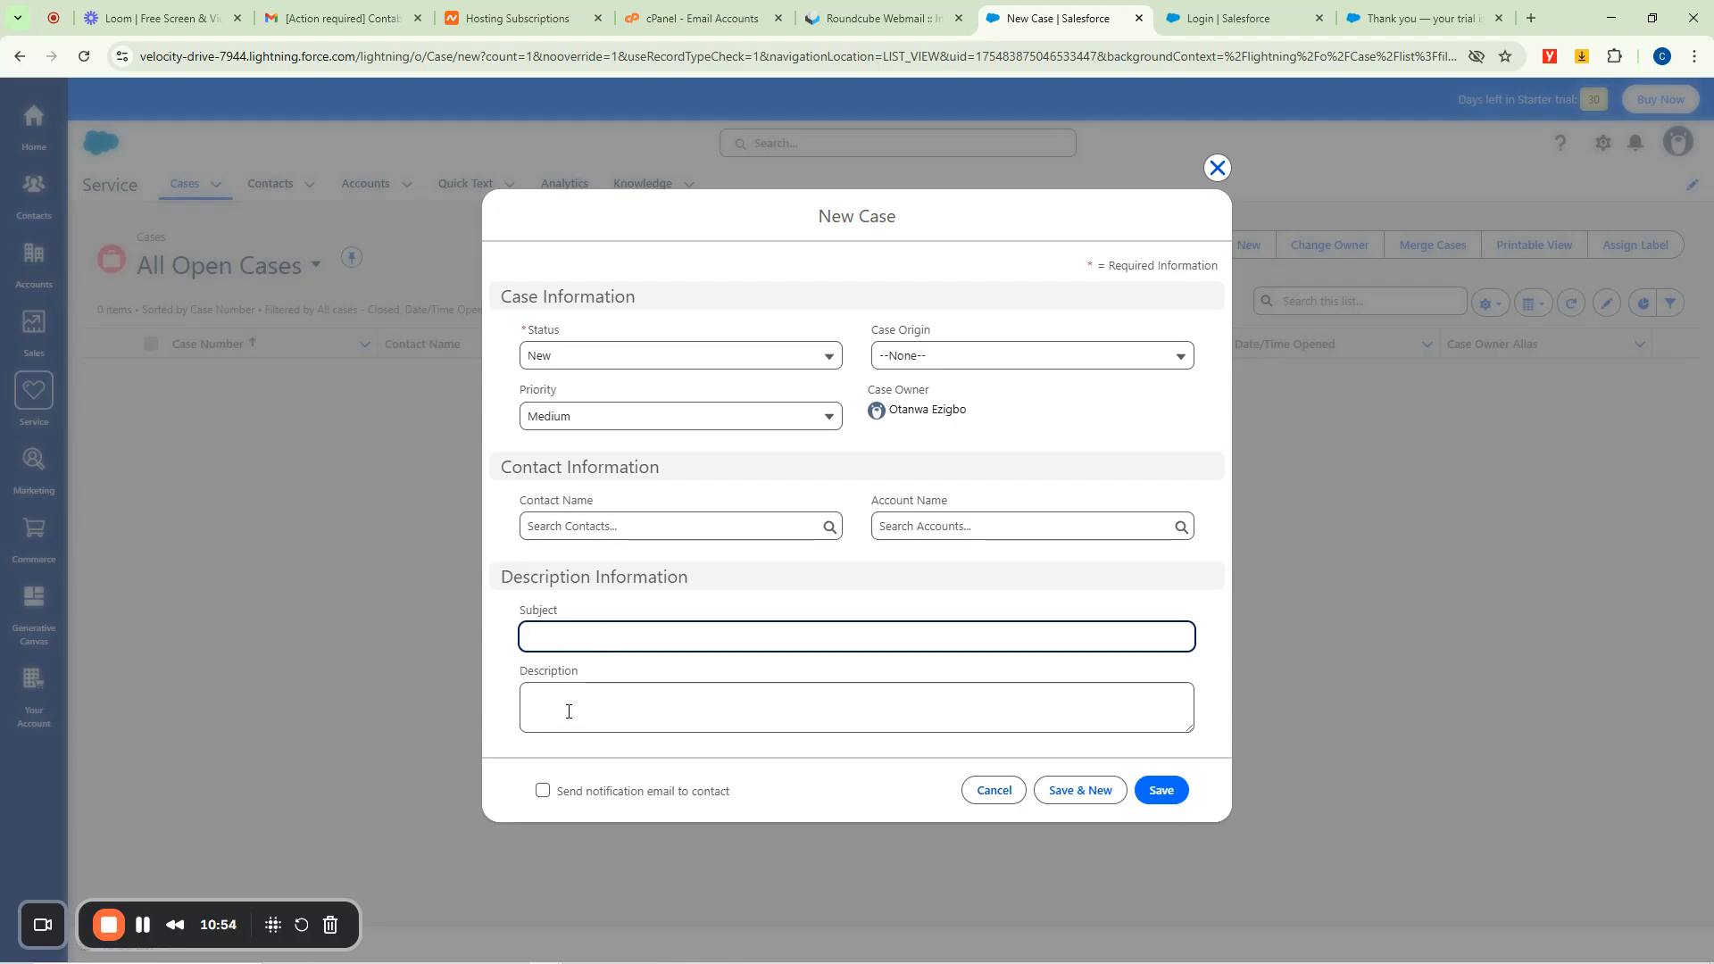
pyautogui.click(1216, 168)
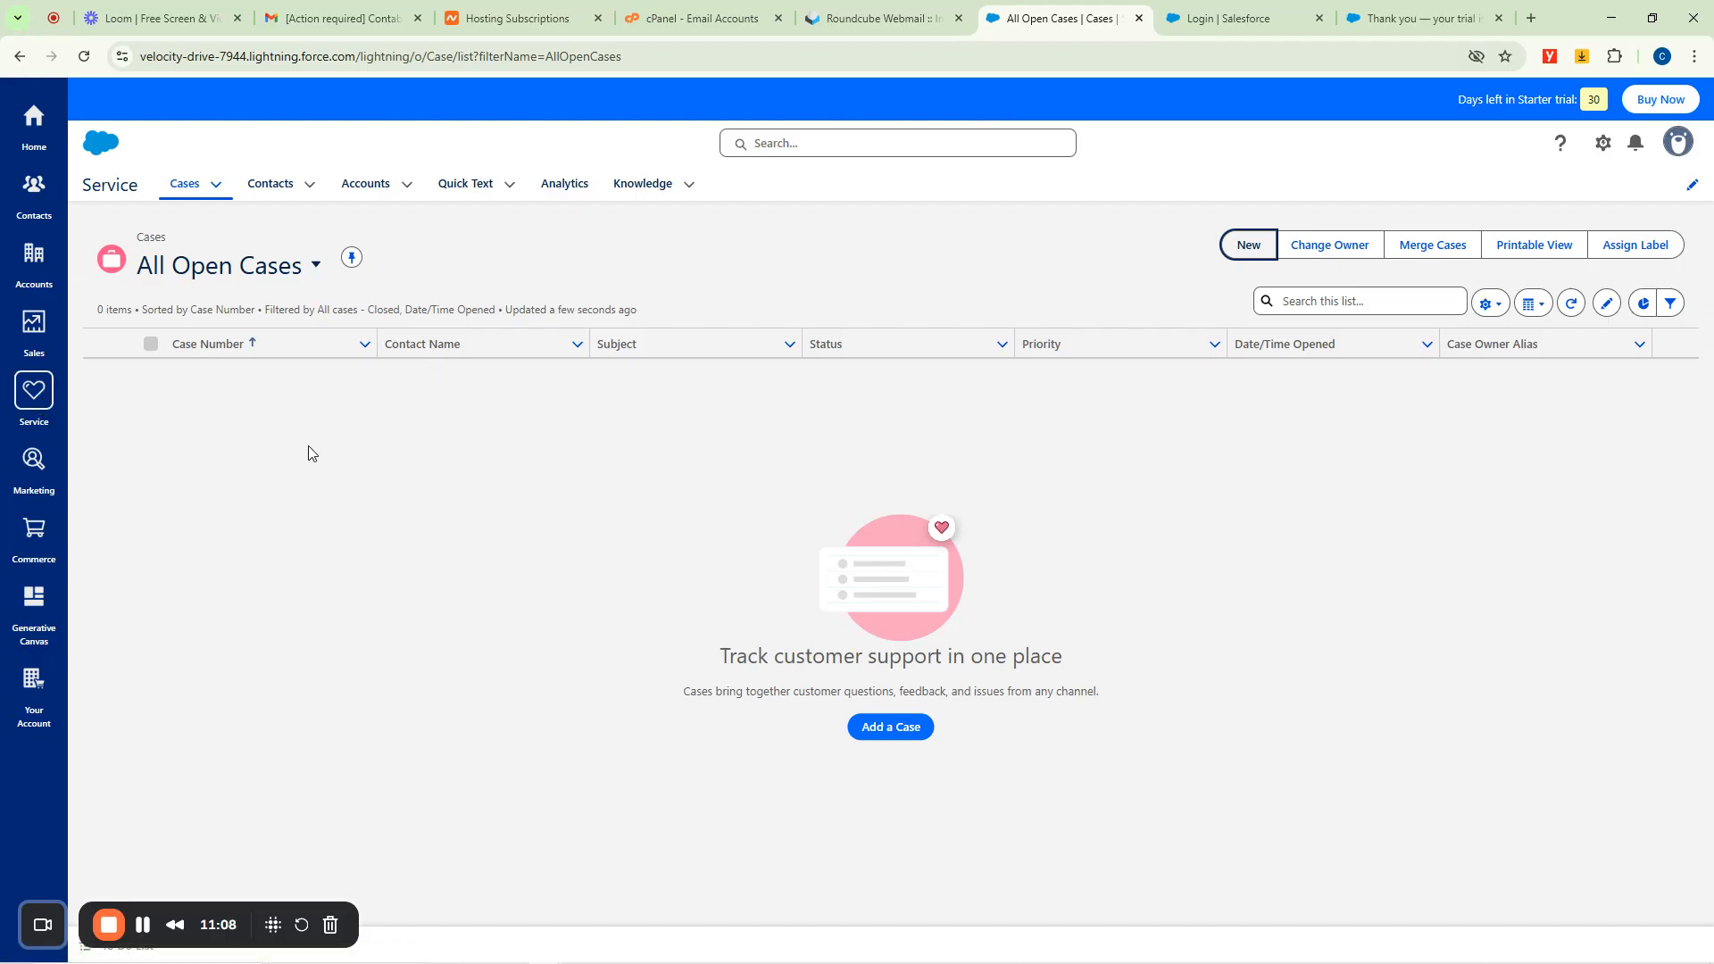
# Open the Marketing app and scroll through its overview of Email Campaigns and Pre-Built Analytics.
pyautogui.click(34, 472)
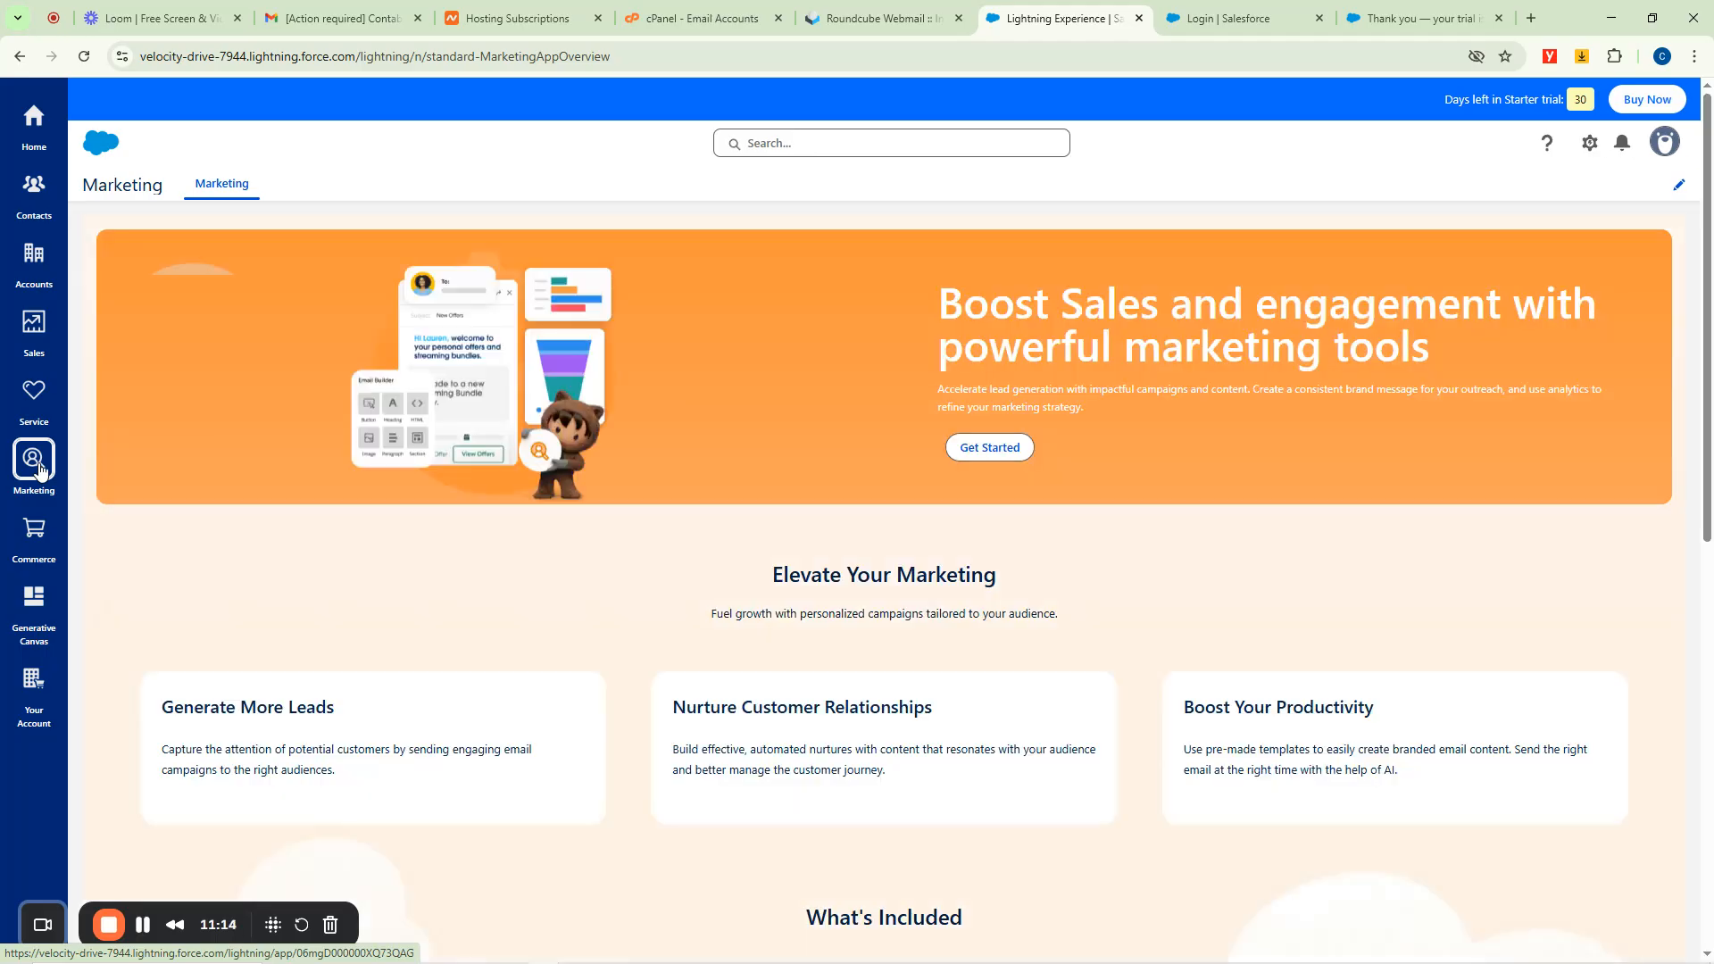
pyautogui.scroll(-9, 788, 497)
pyautogui.scroll(9, 639, 451)
pyautogui.scroll(-5, 705, 500)
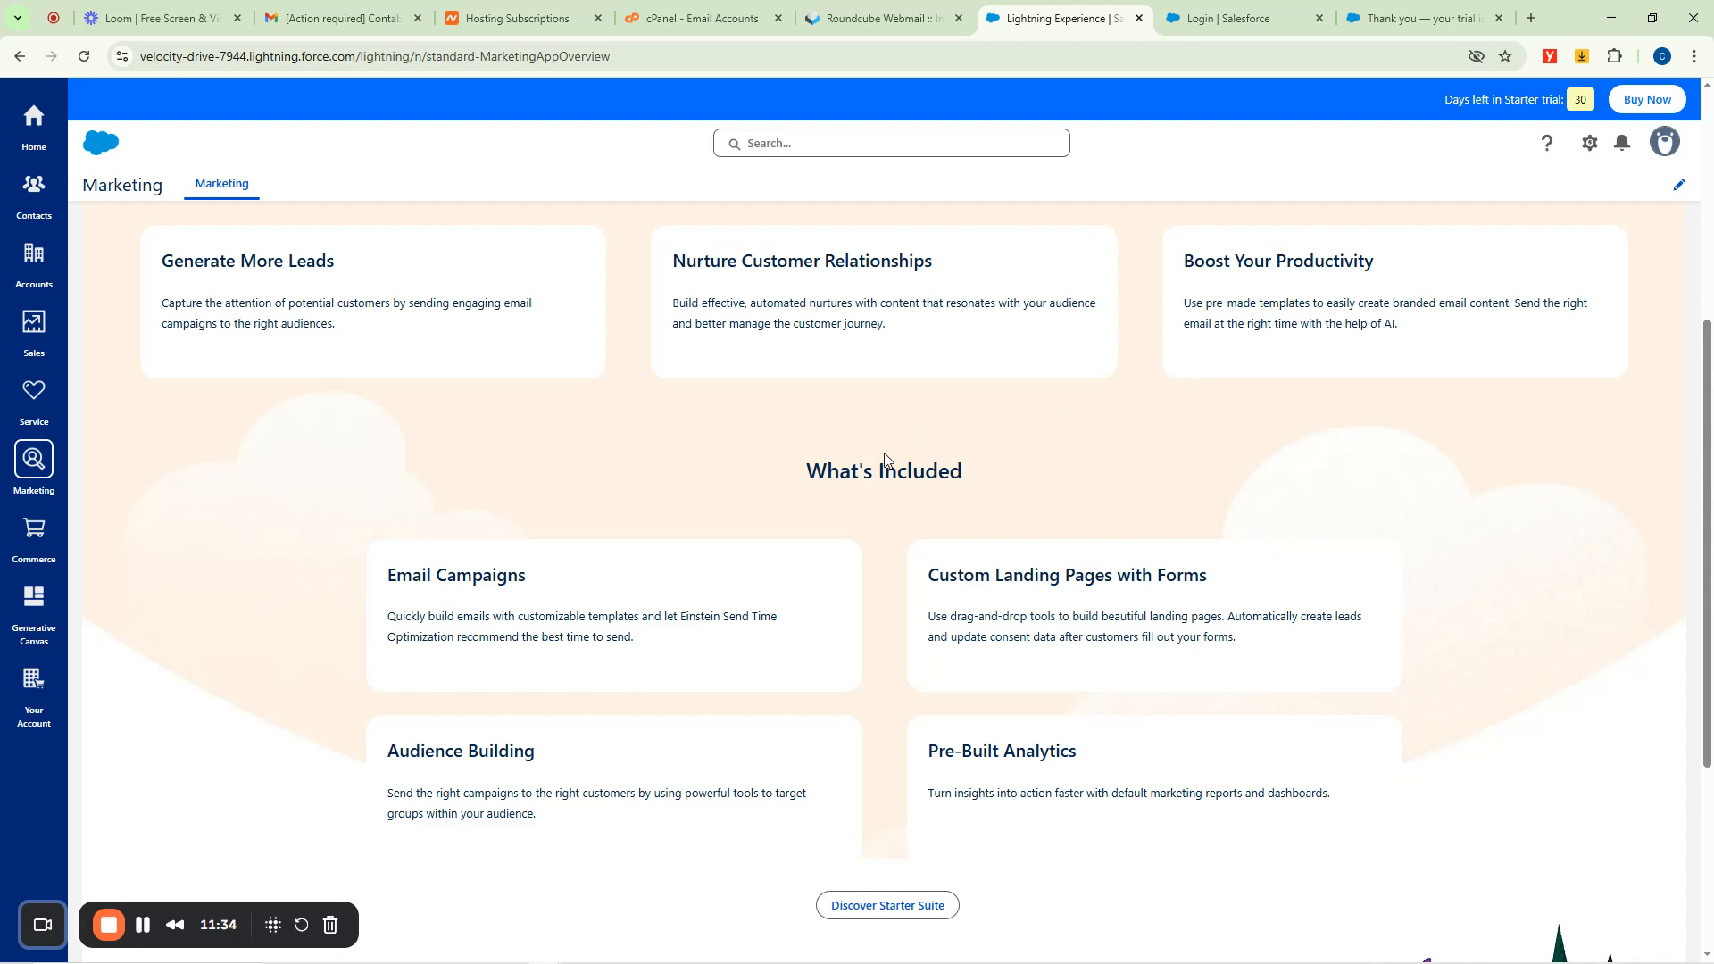
pyautogui.scroll(-4, 937, 470)
pyautogui.scroll(4, 826, 493)
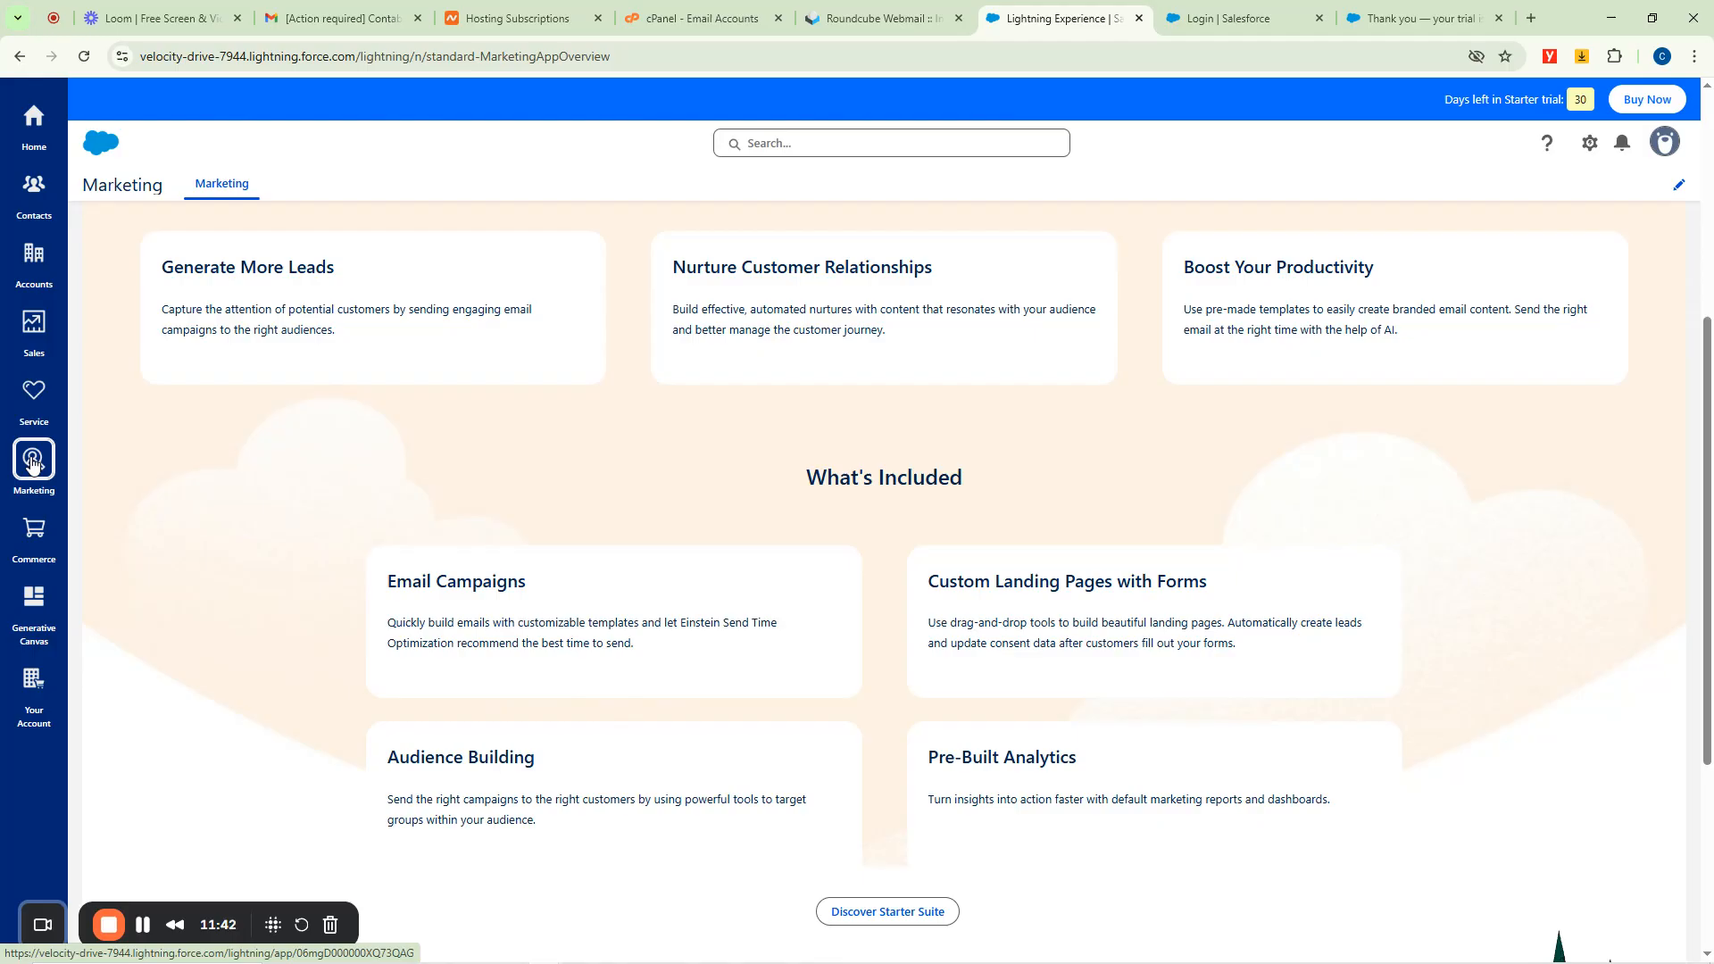
pyautogui.scroll(-4, 893, 389)
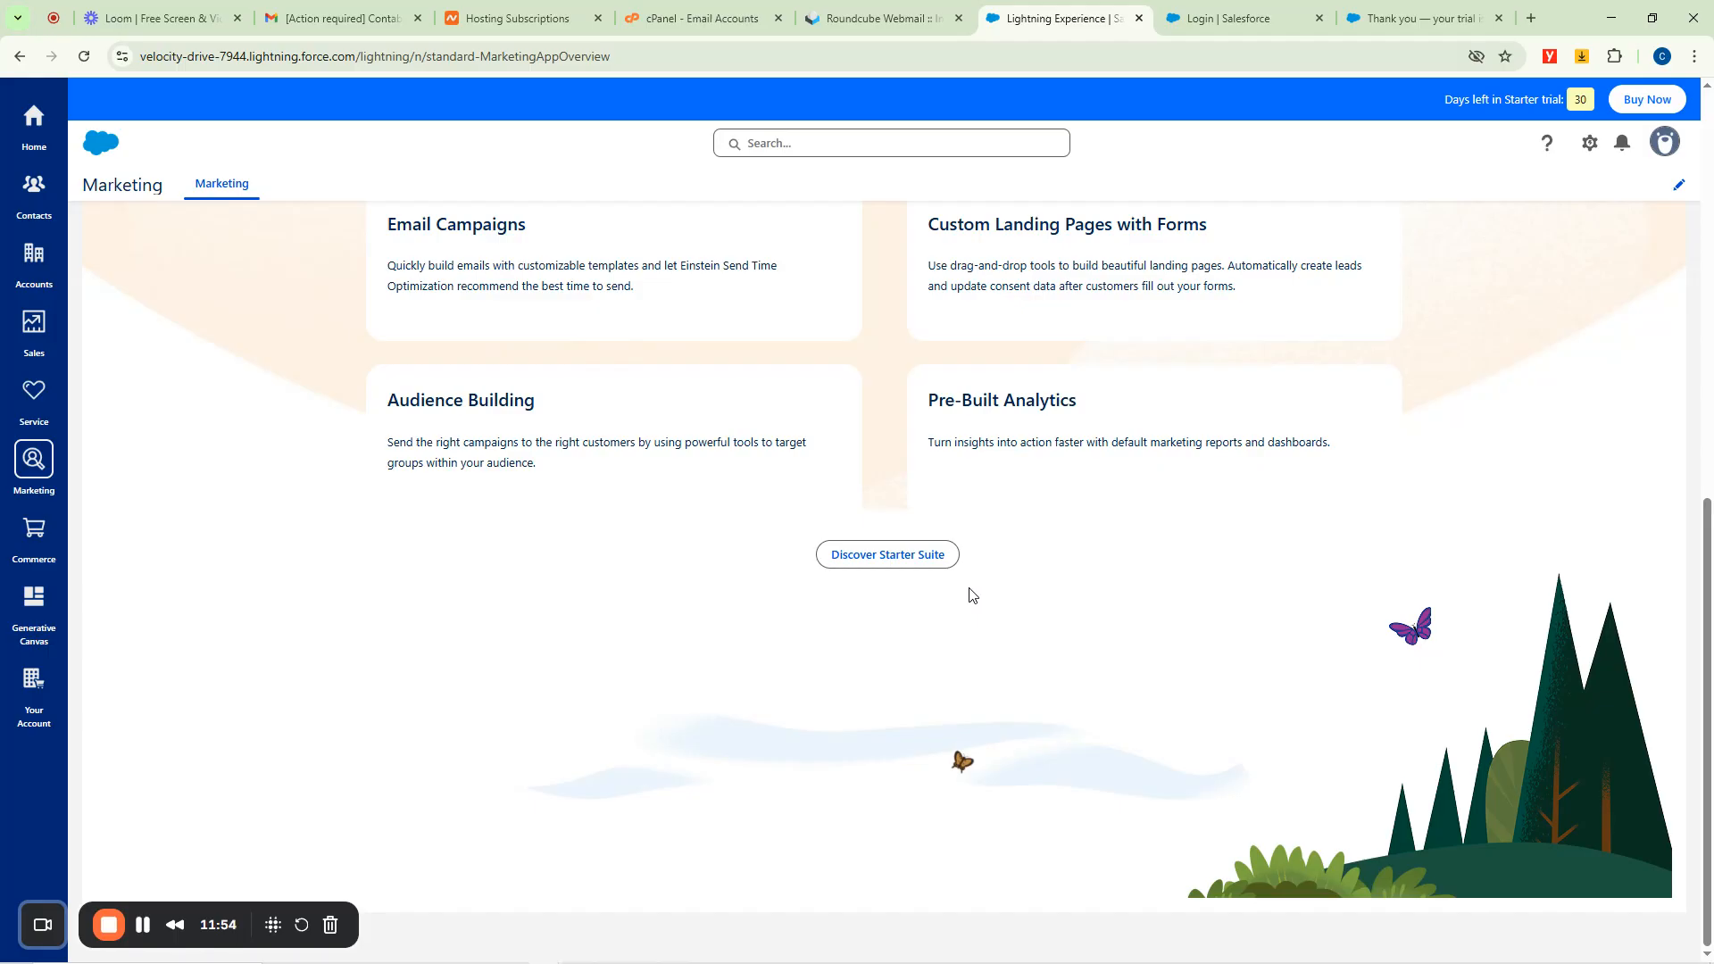
# Open Commerce and go to the PayNow store's Merchandising Rules page.
pyautogui.click(38, 527)
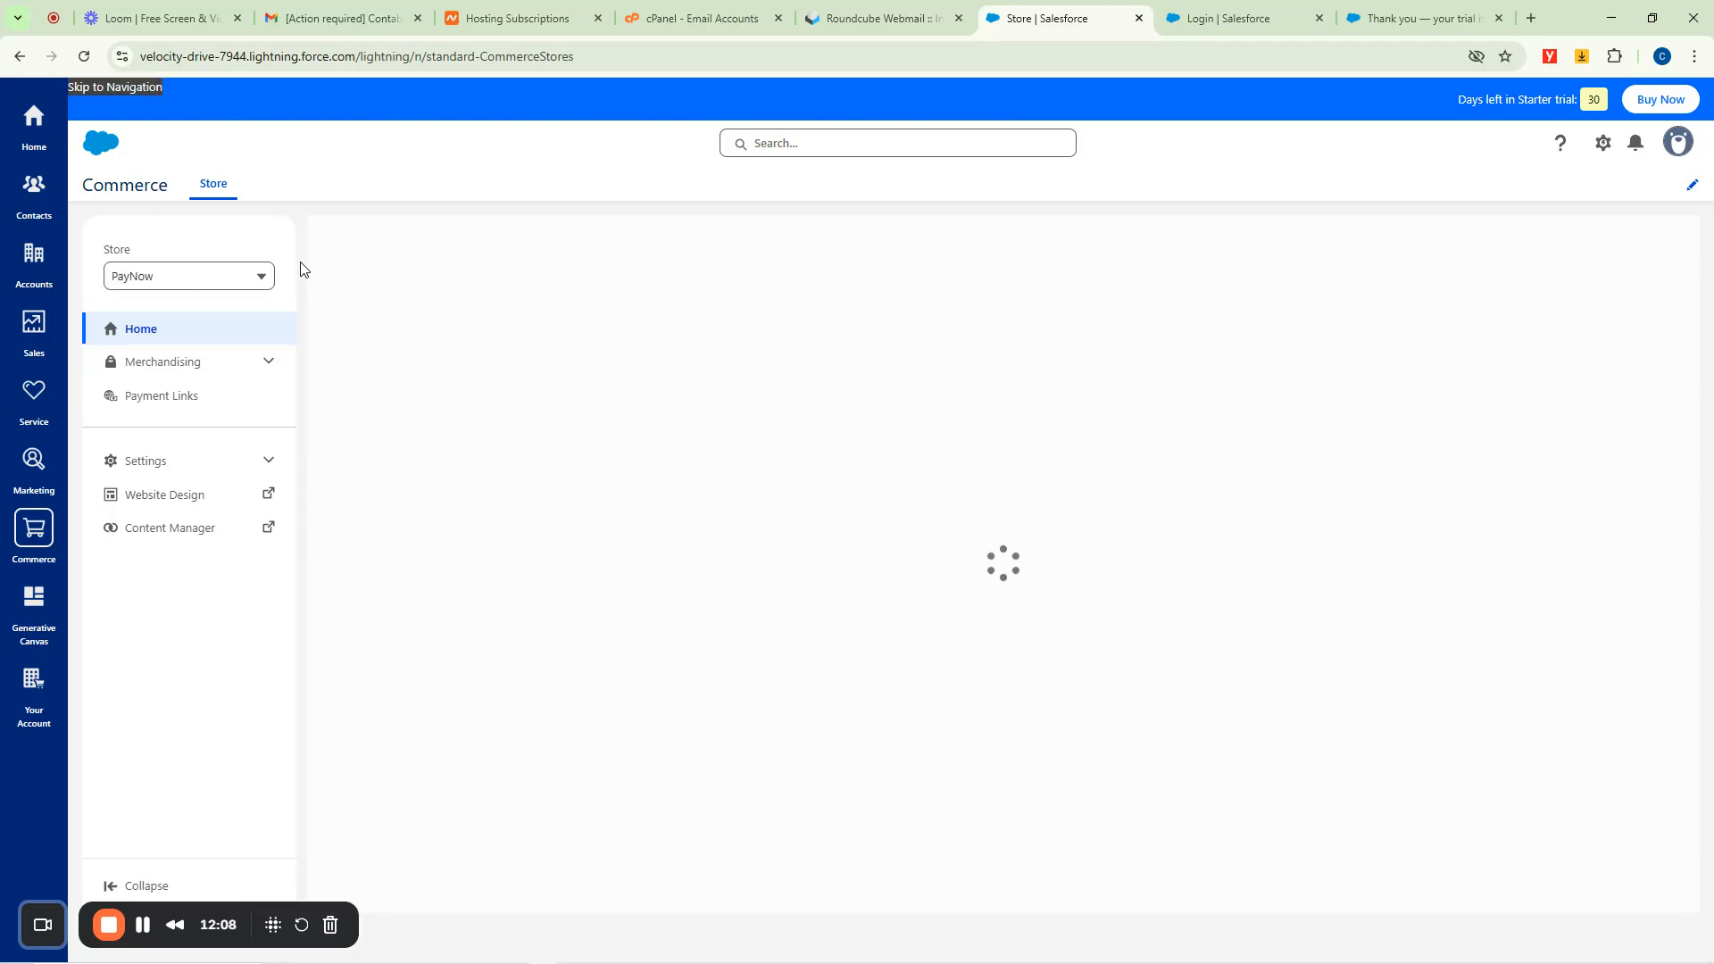
pyautogui.click(269, 362)
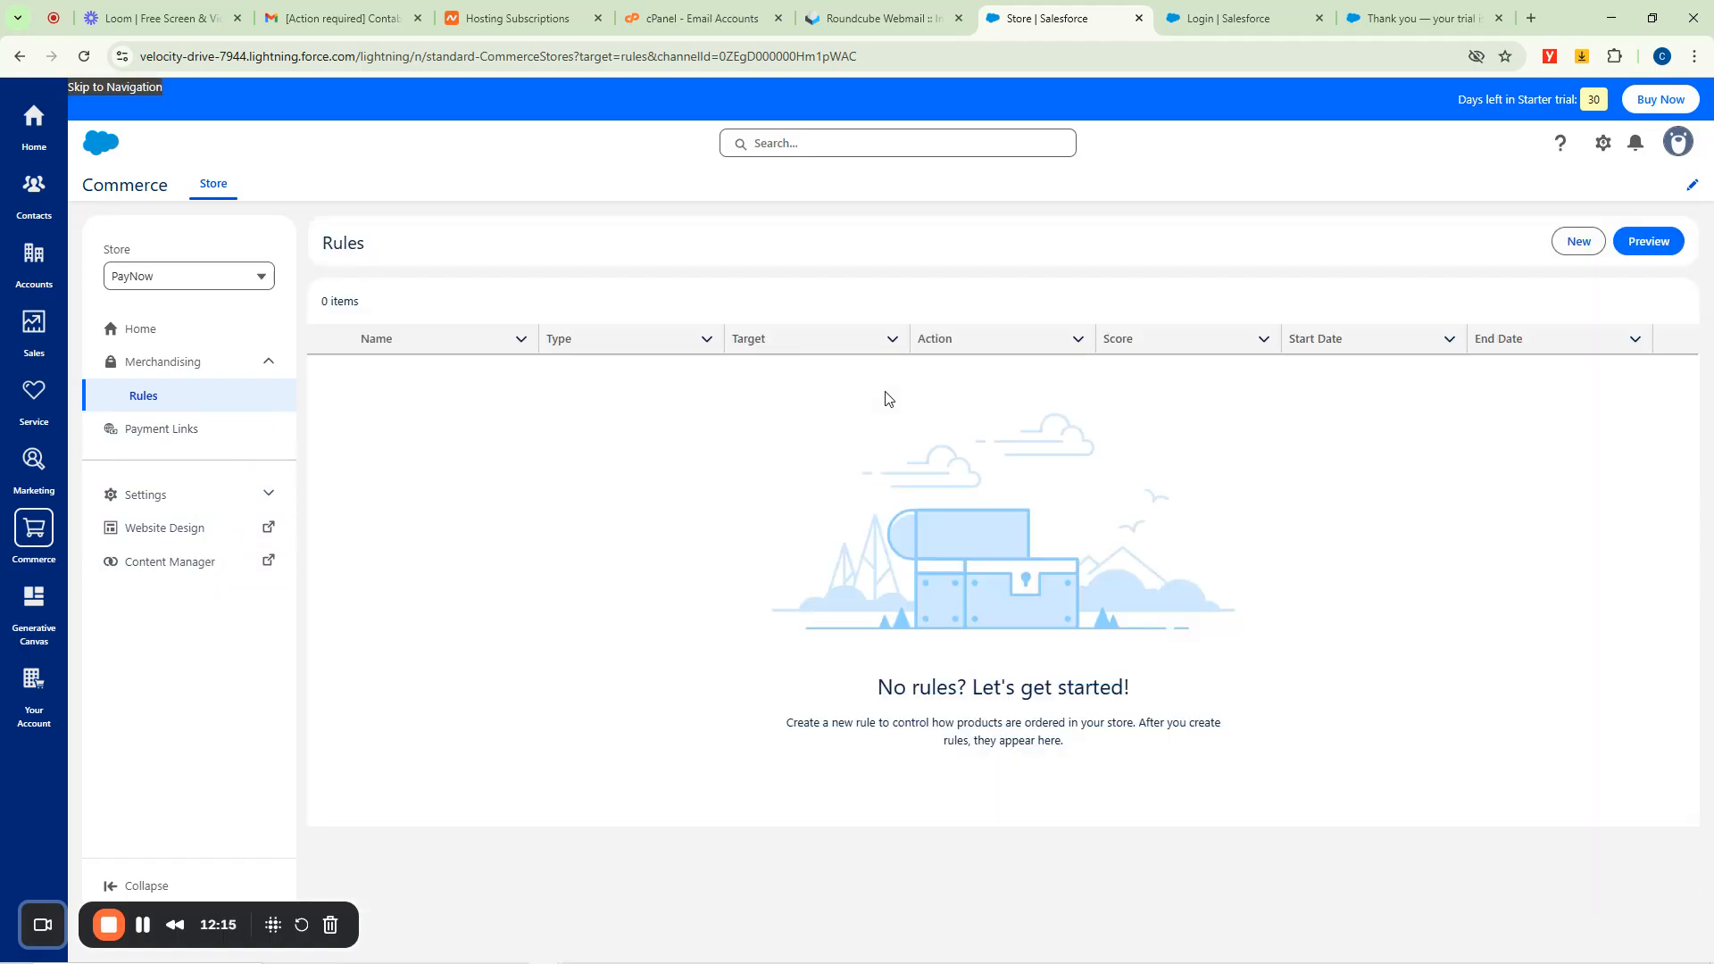
# Start a Category merchandising rule, check its Target field, then leave it for Generative Canvas.
pyautogui.click(1579, 243)
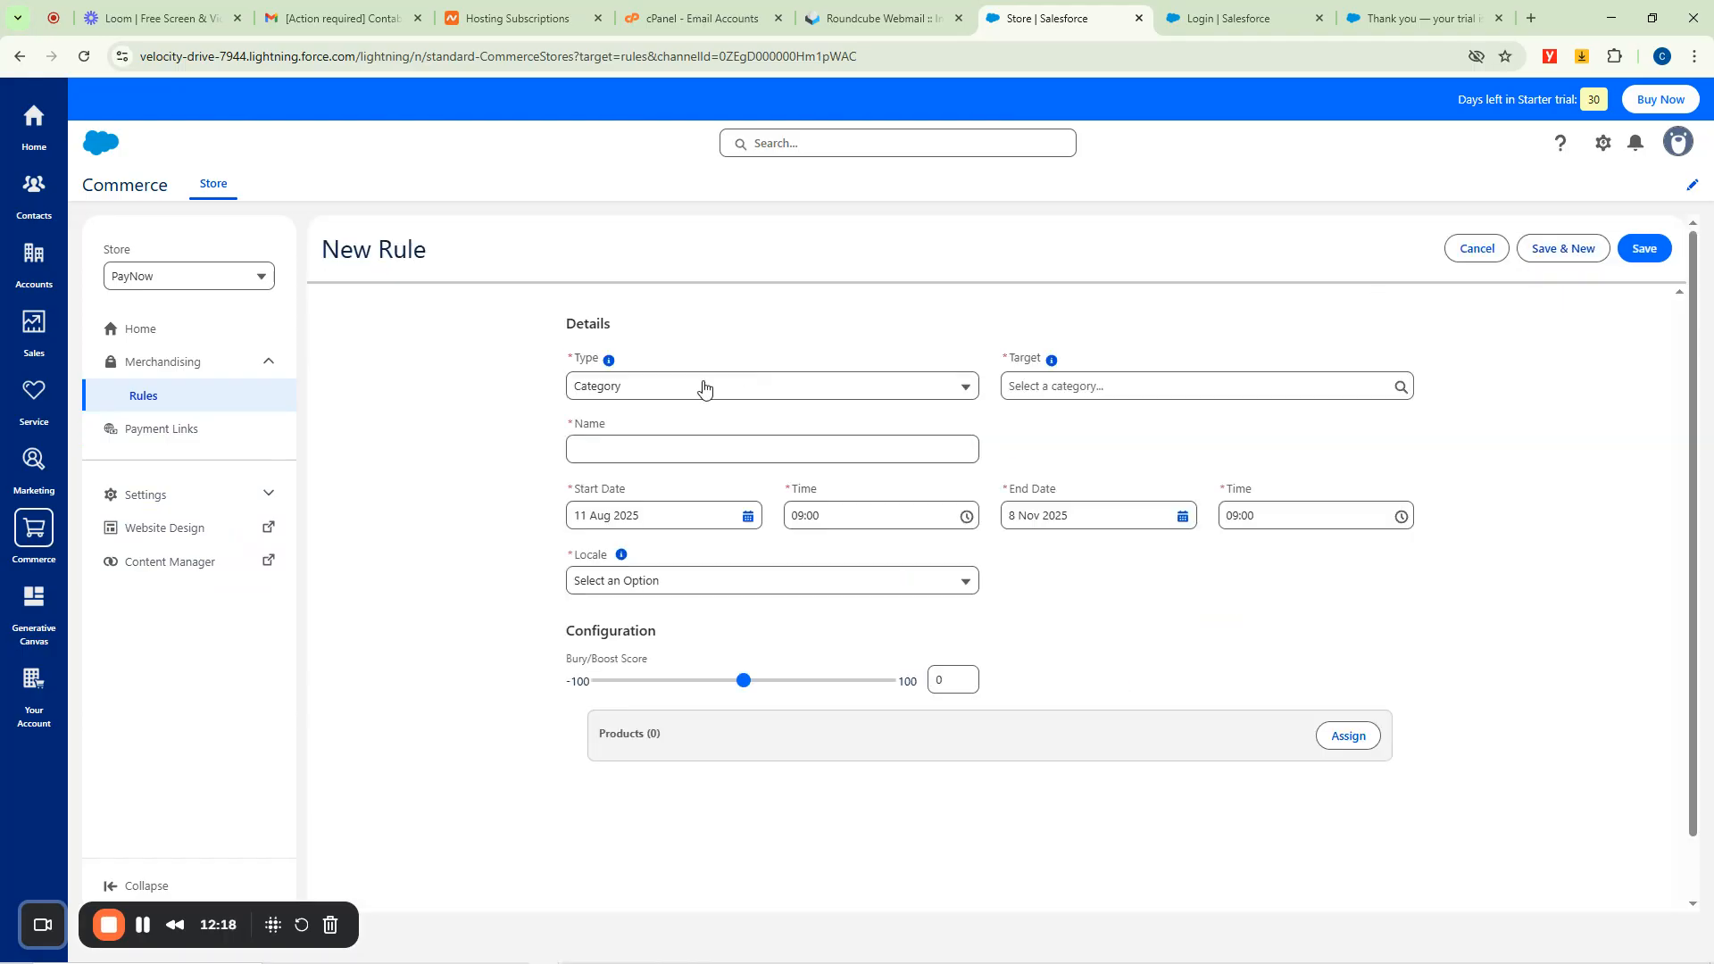
pyautogui.click(609, 393)
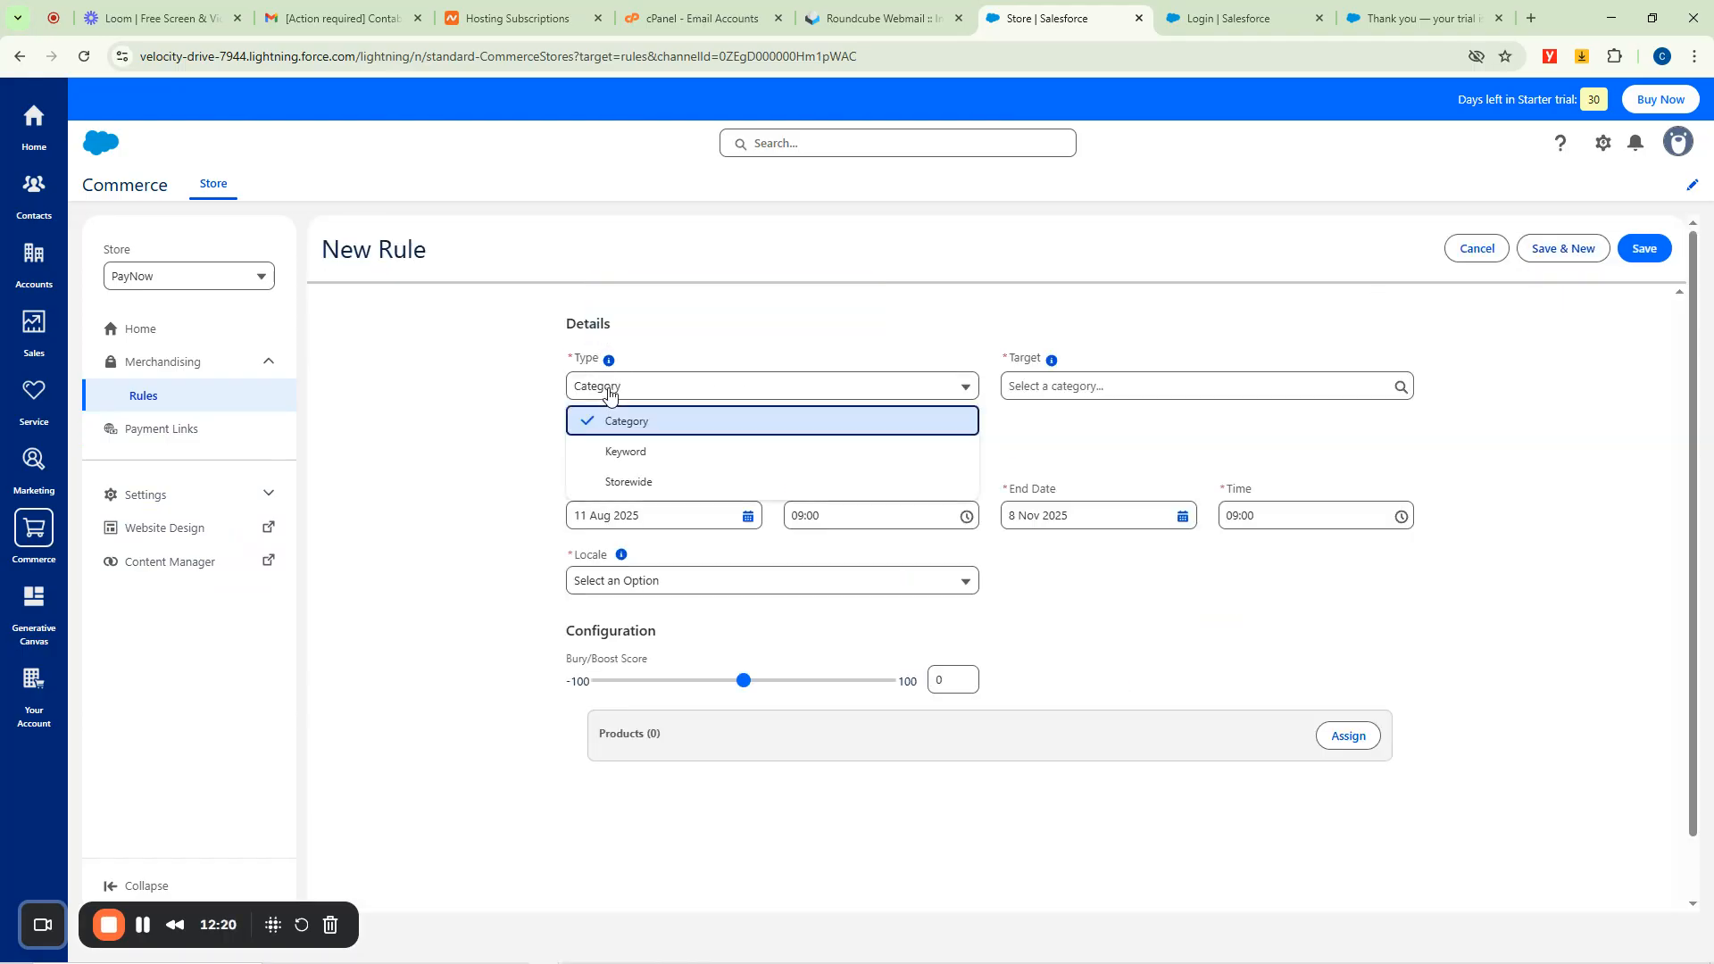
pyautogui.click(798, 327)
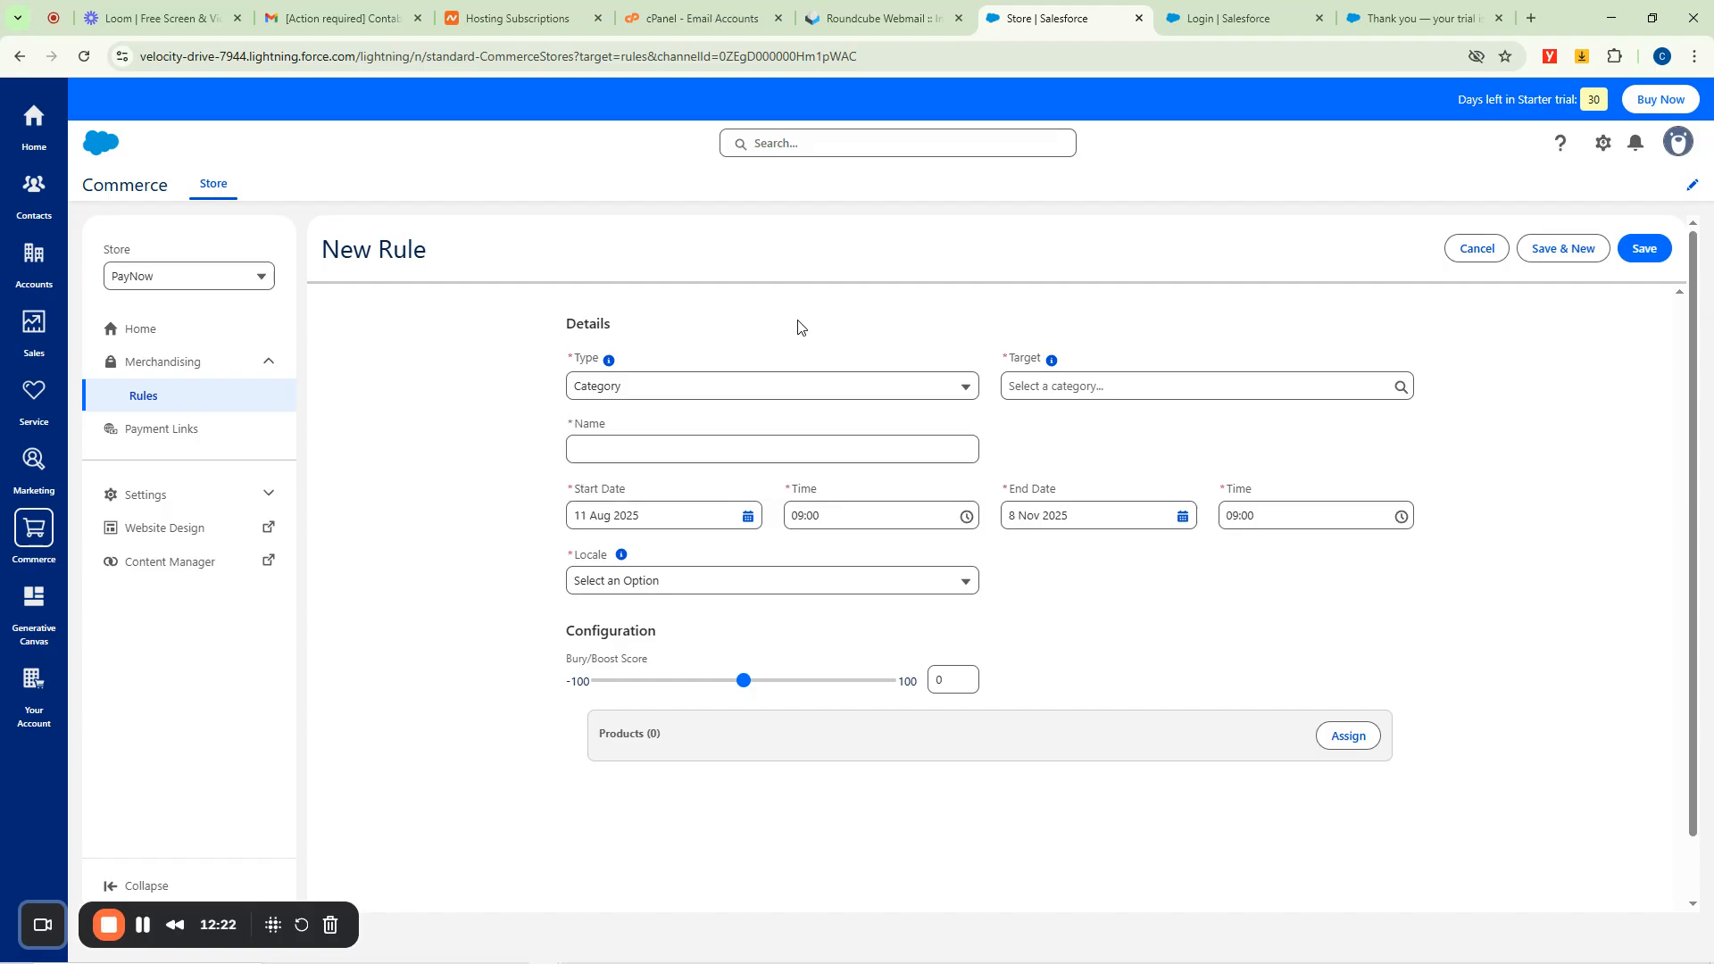
pyautogui.click(1101, 387)
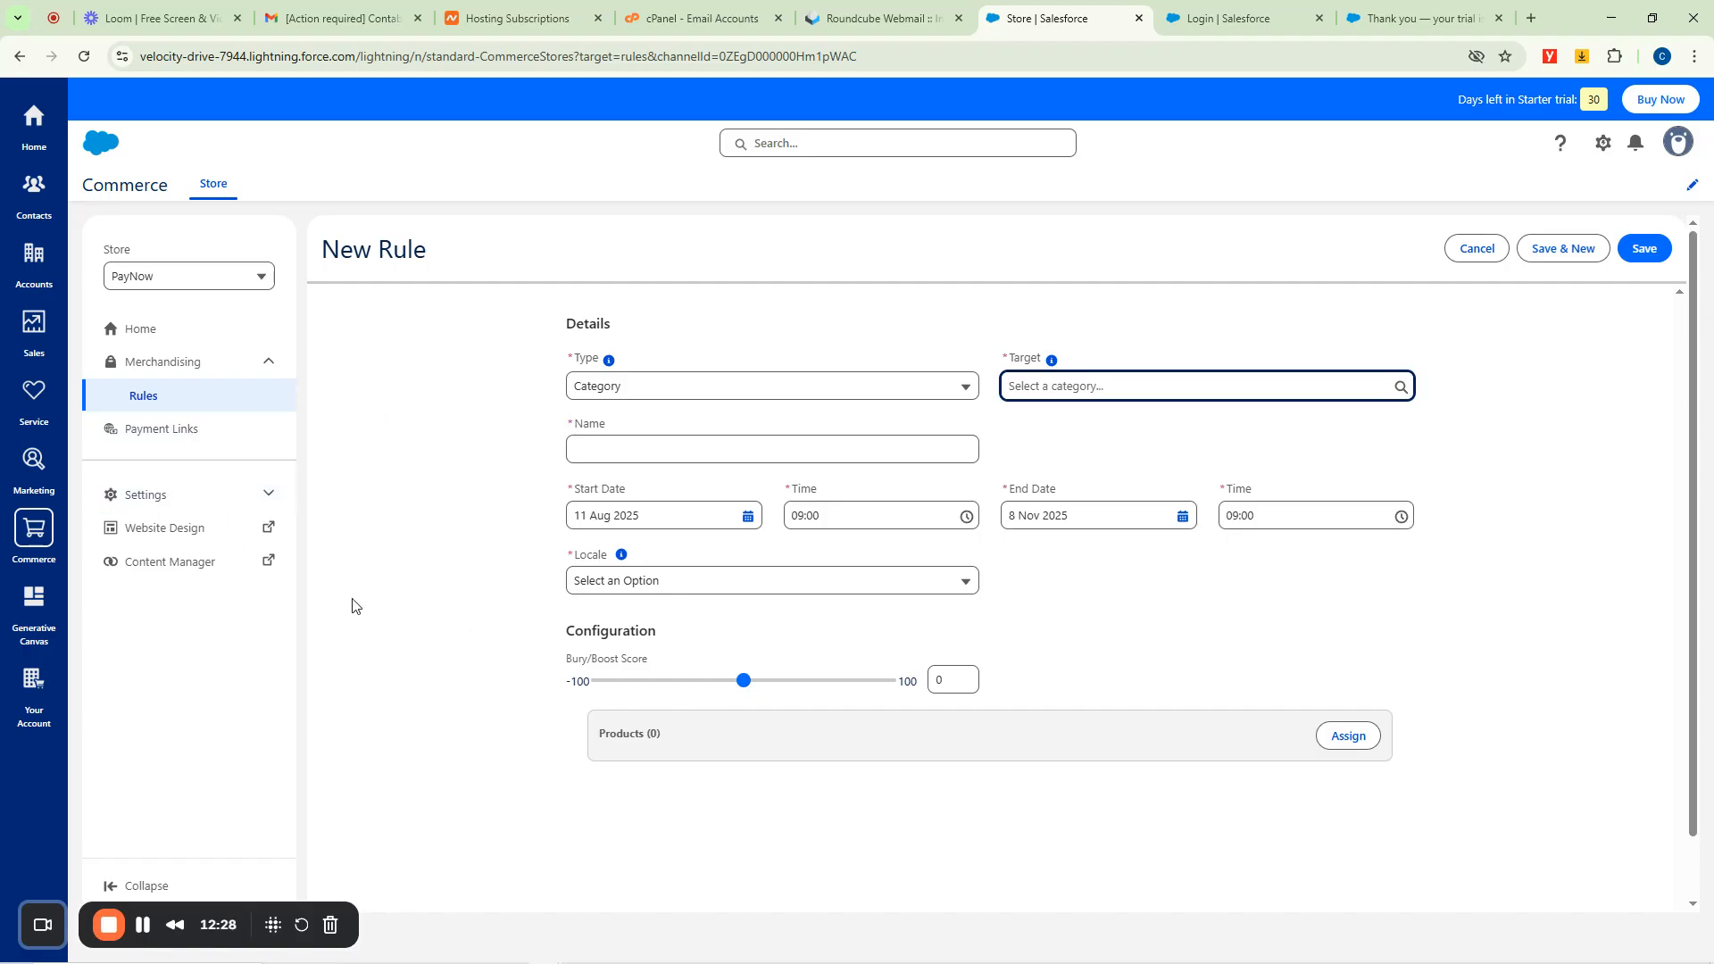
pyautogui.click(34, 596)
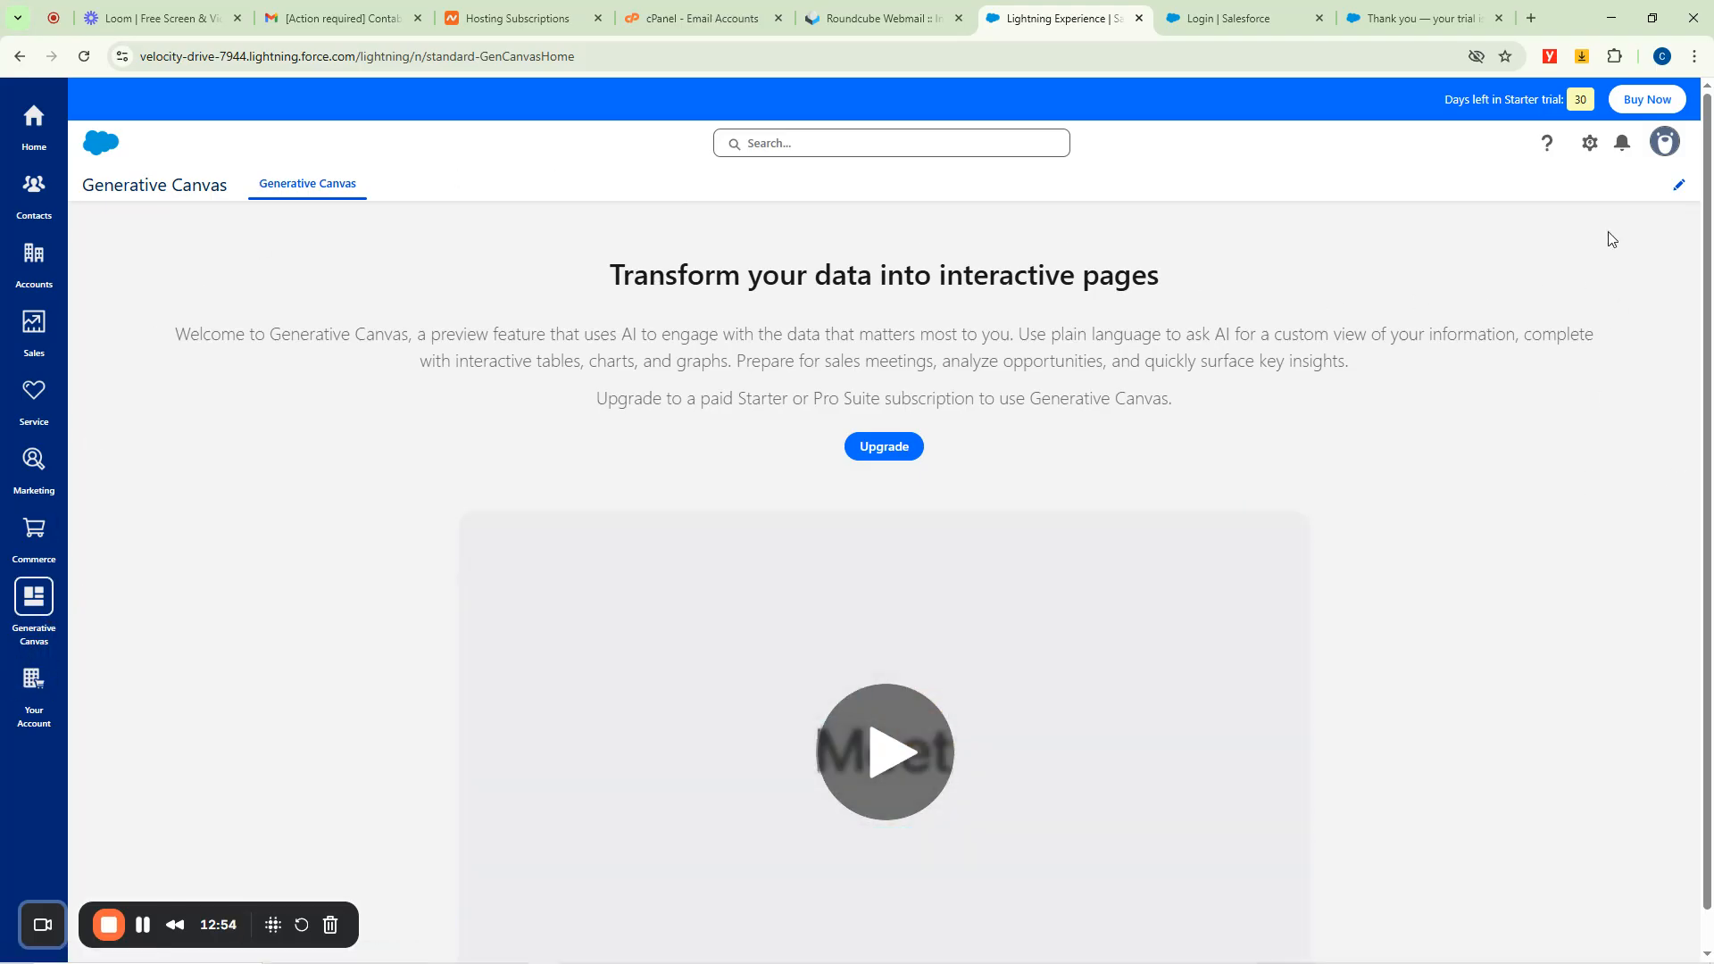
pyautogui.click(766, 144)
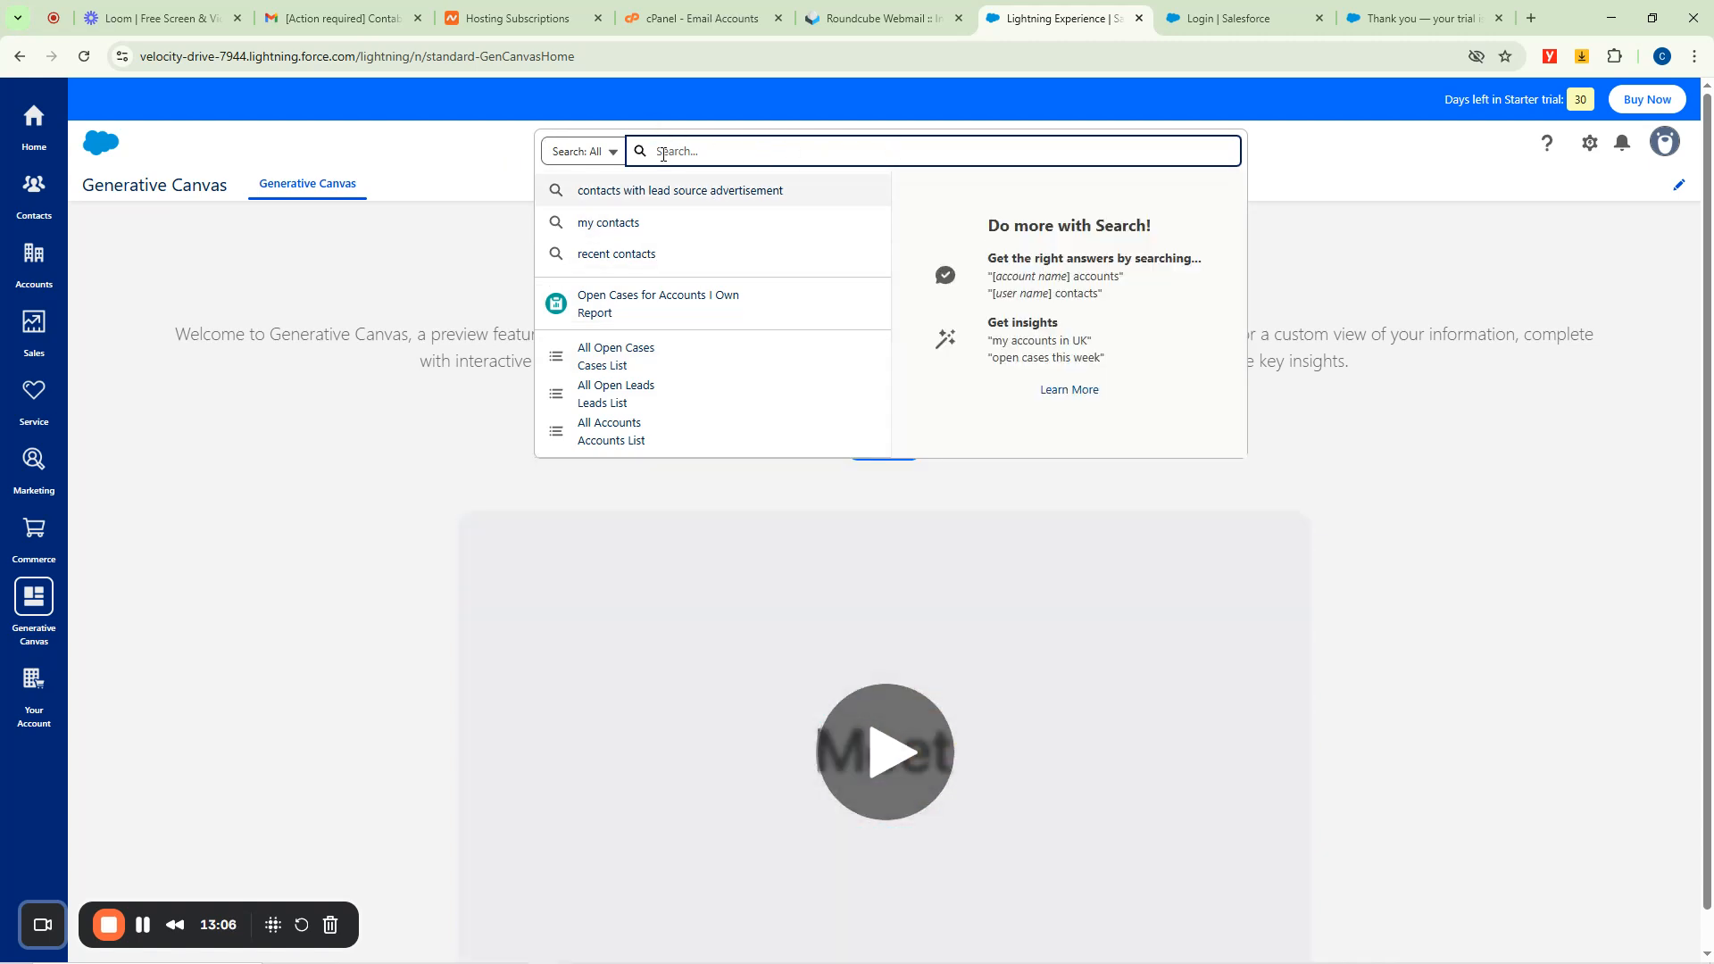
pyautogui.click(596, 151)
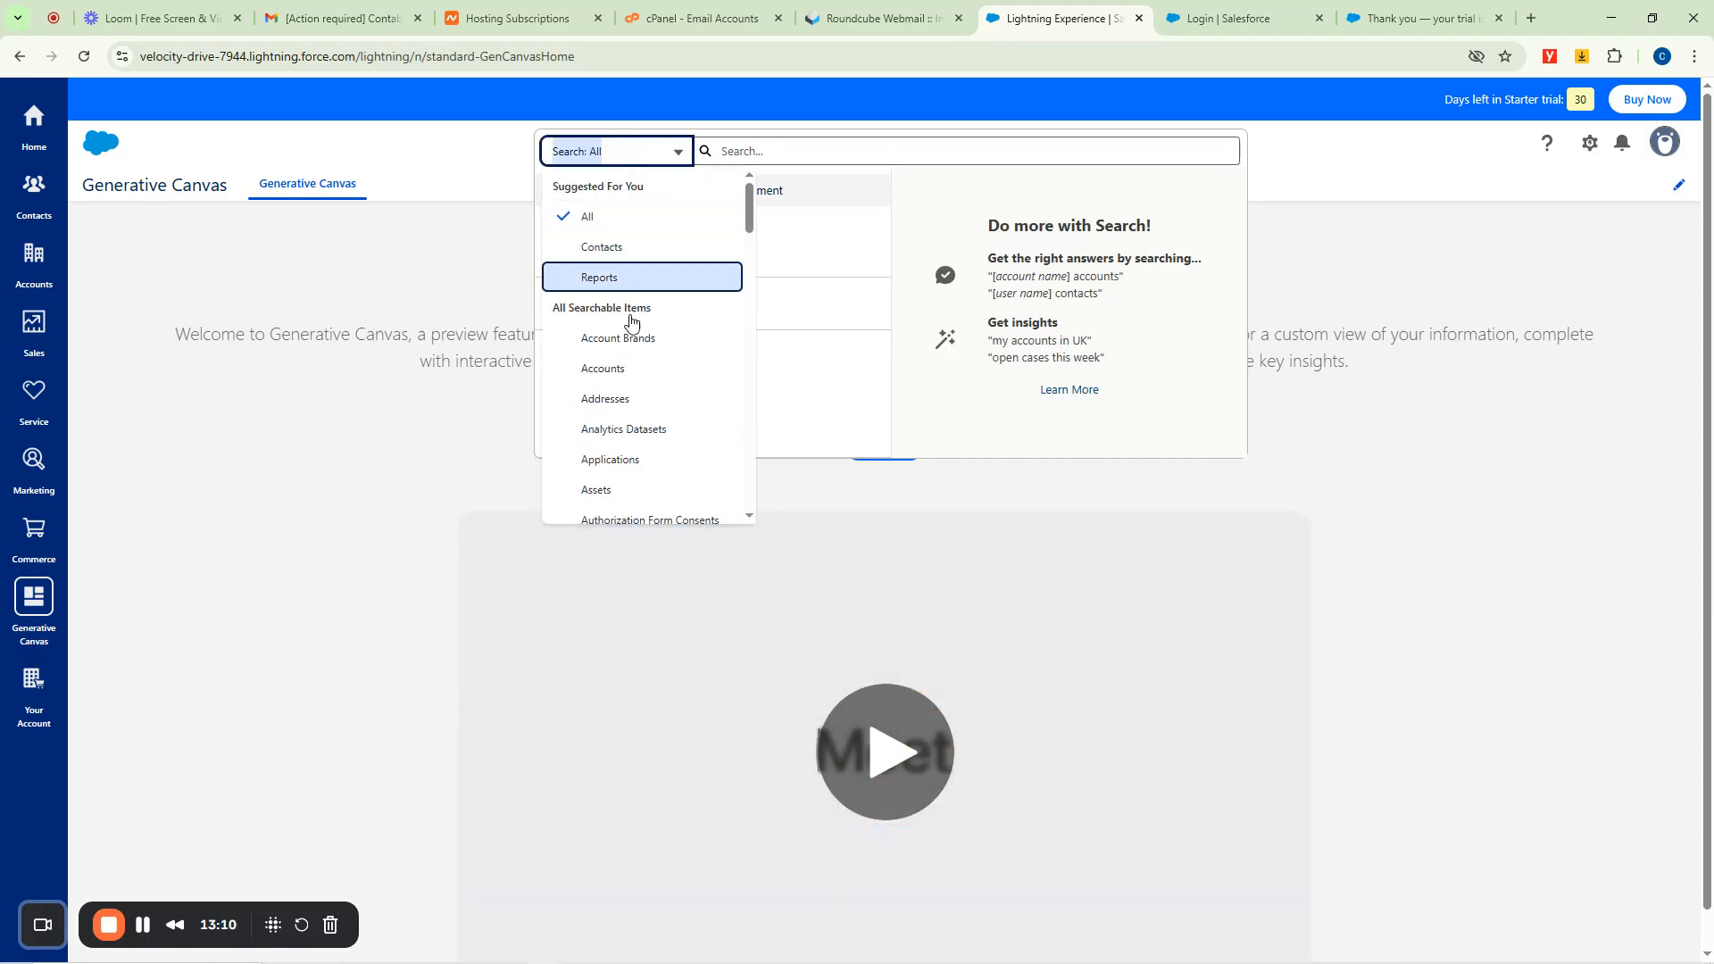
pyautogui.scroll(-5, 631, 416)
pyautogui.scroll(5, 613, 394)
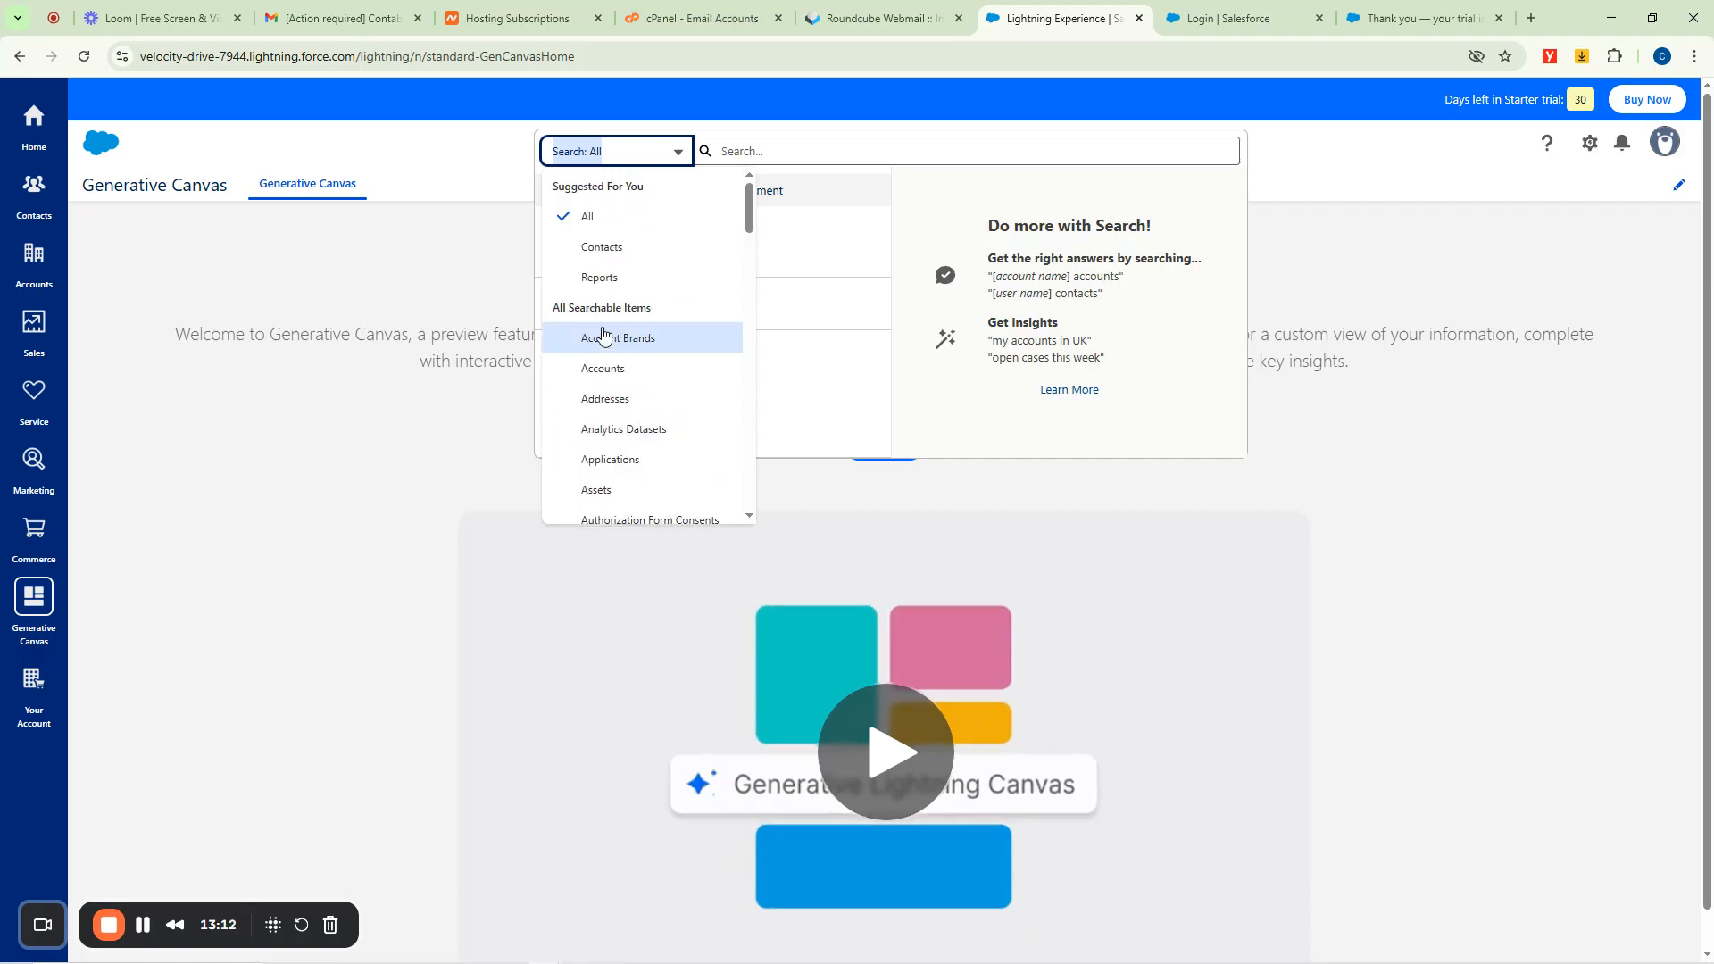
pyautogui.click(603, 254)
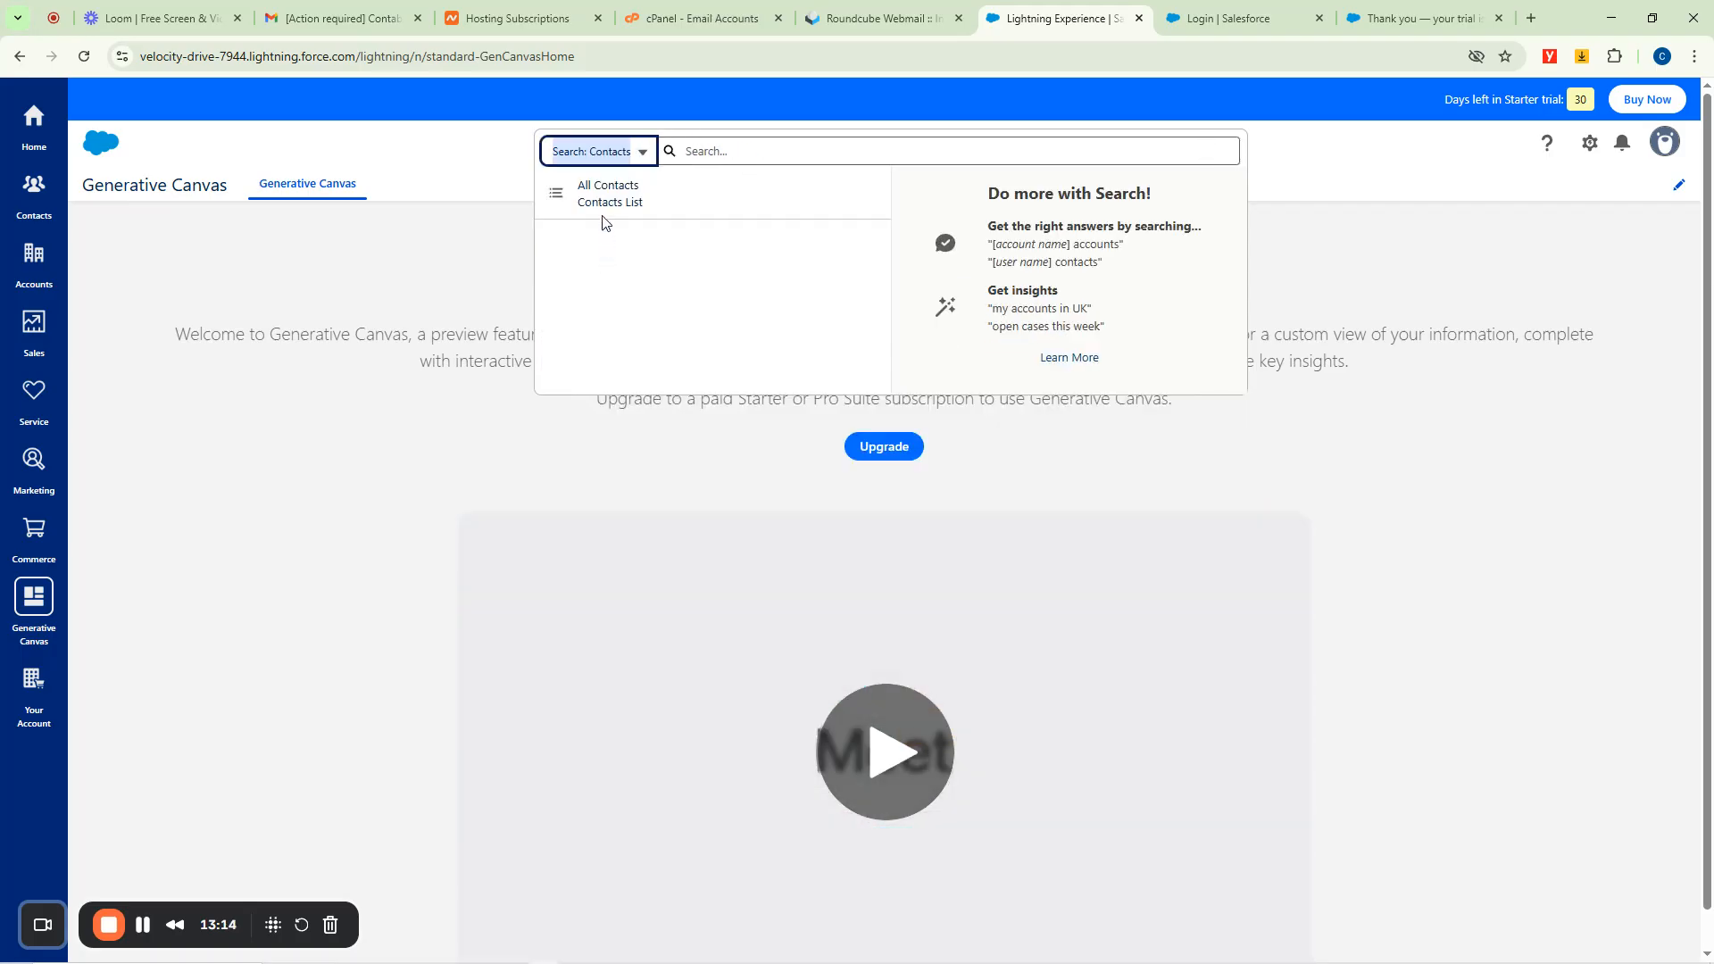
pyautogui.moveTo(602, 198)
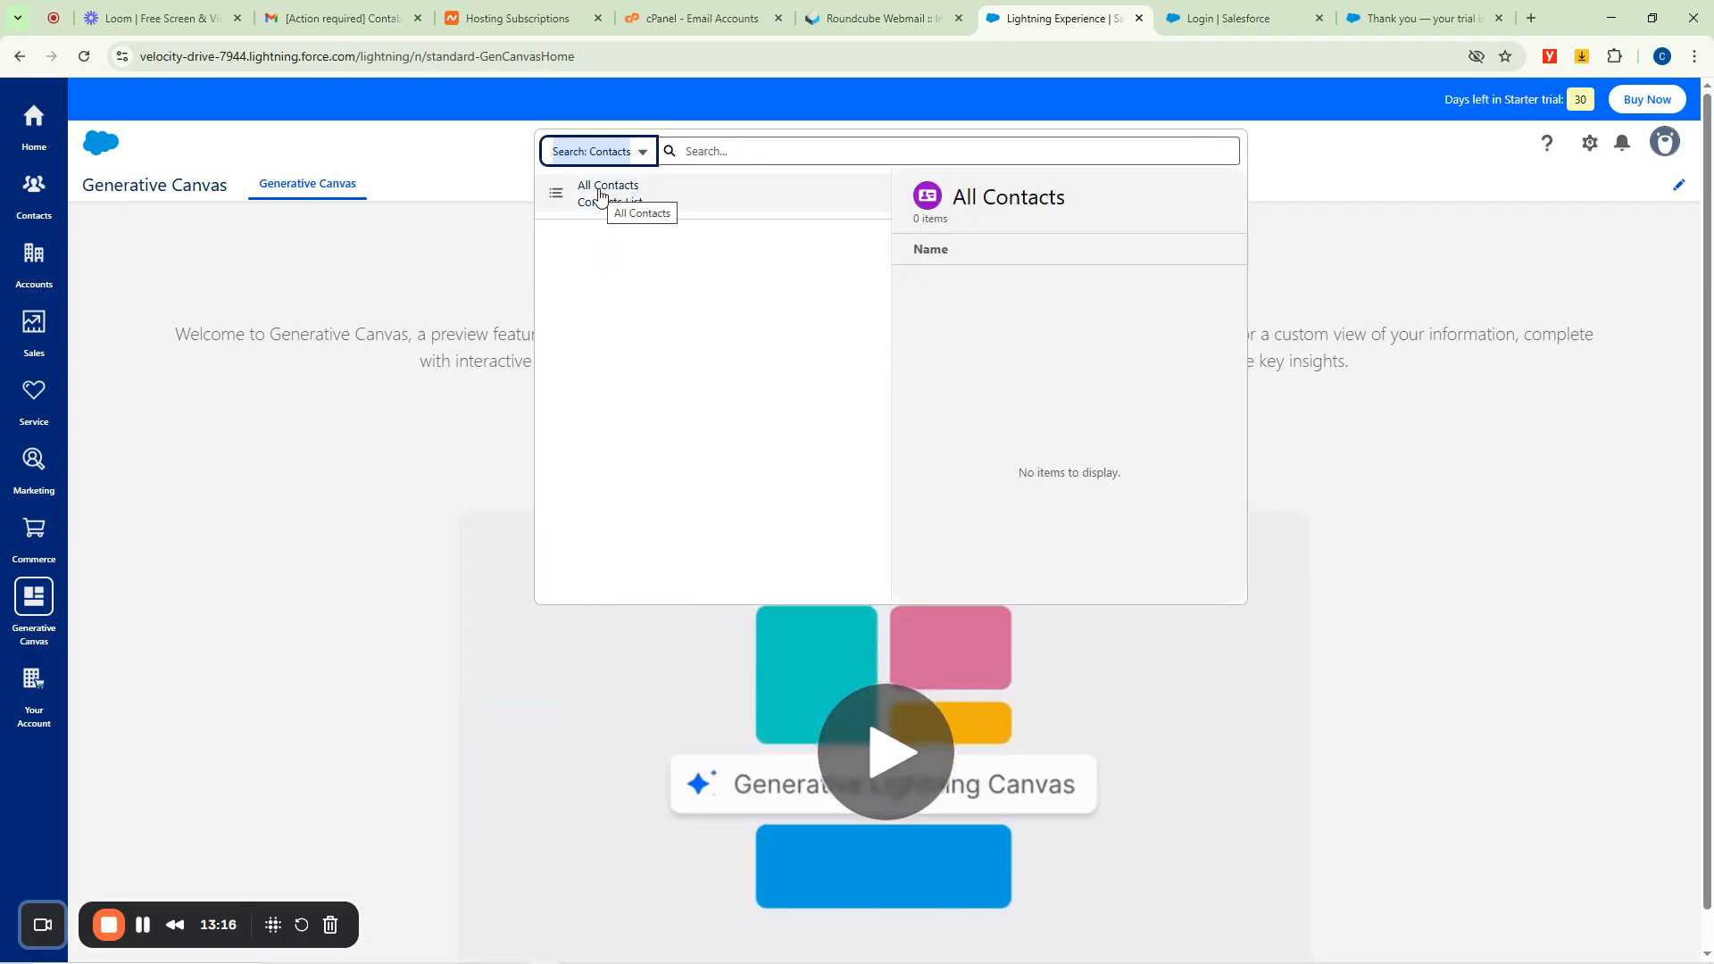
pyautogui.press('Tab')
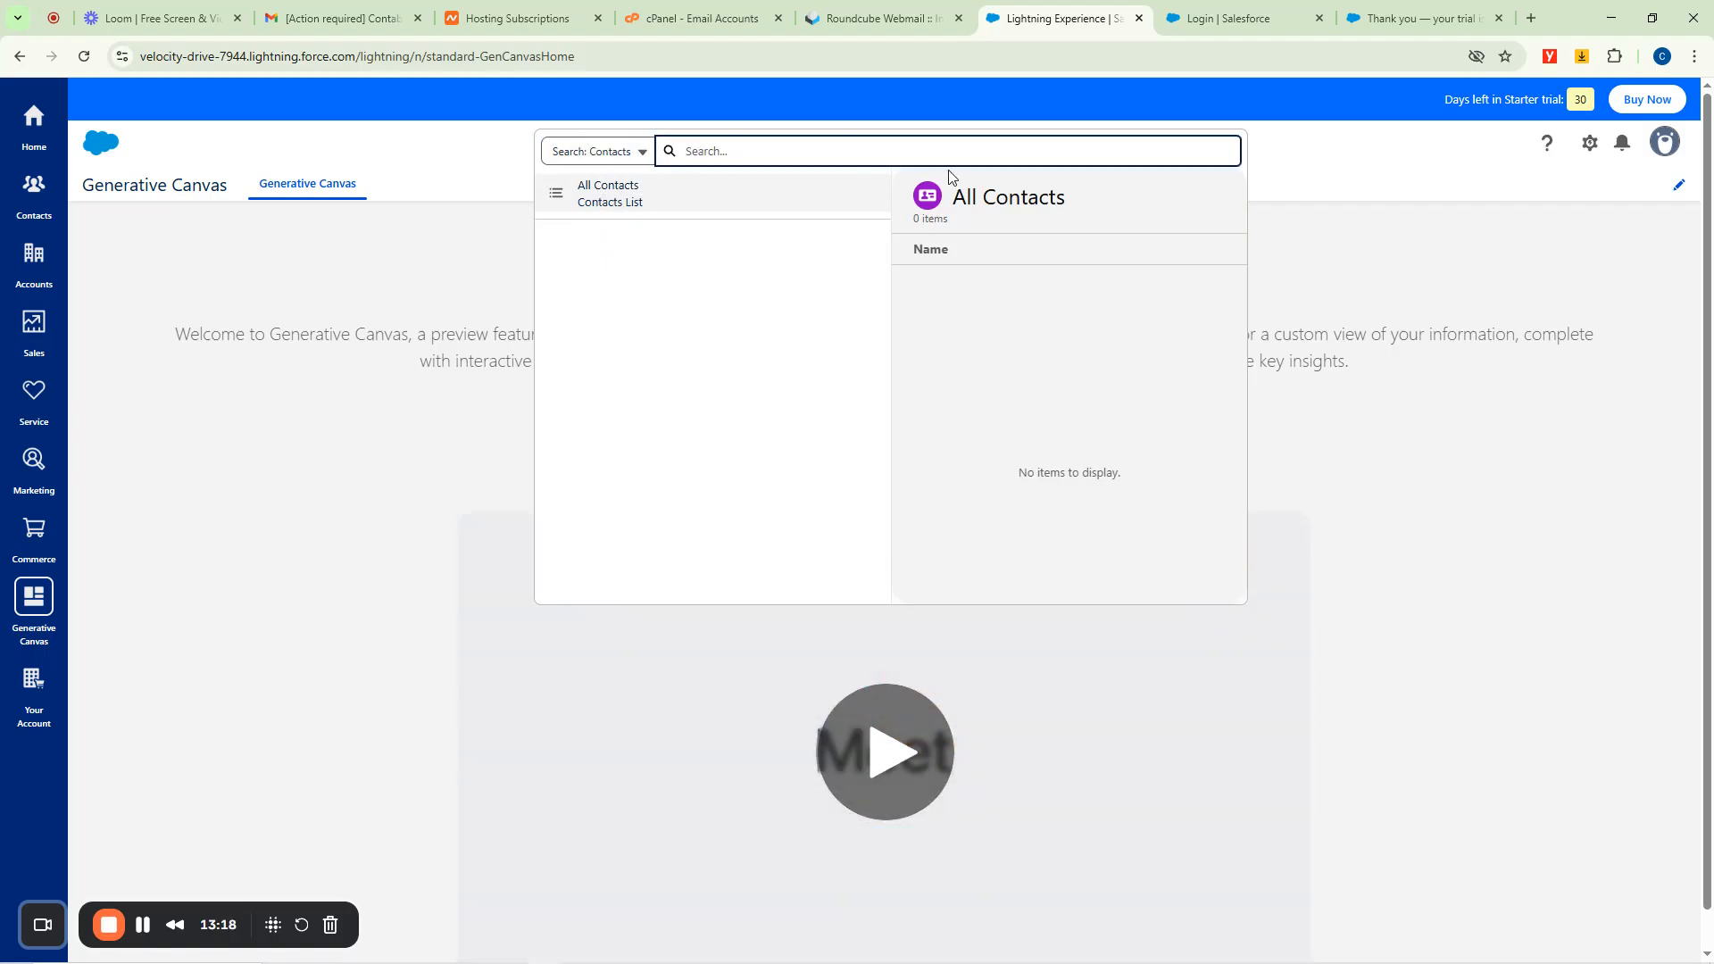
pyautogui.click(597, 151)
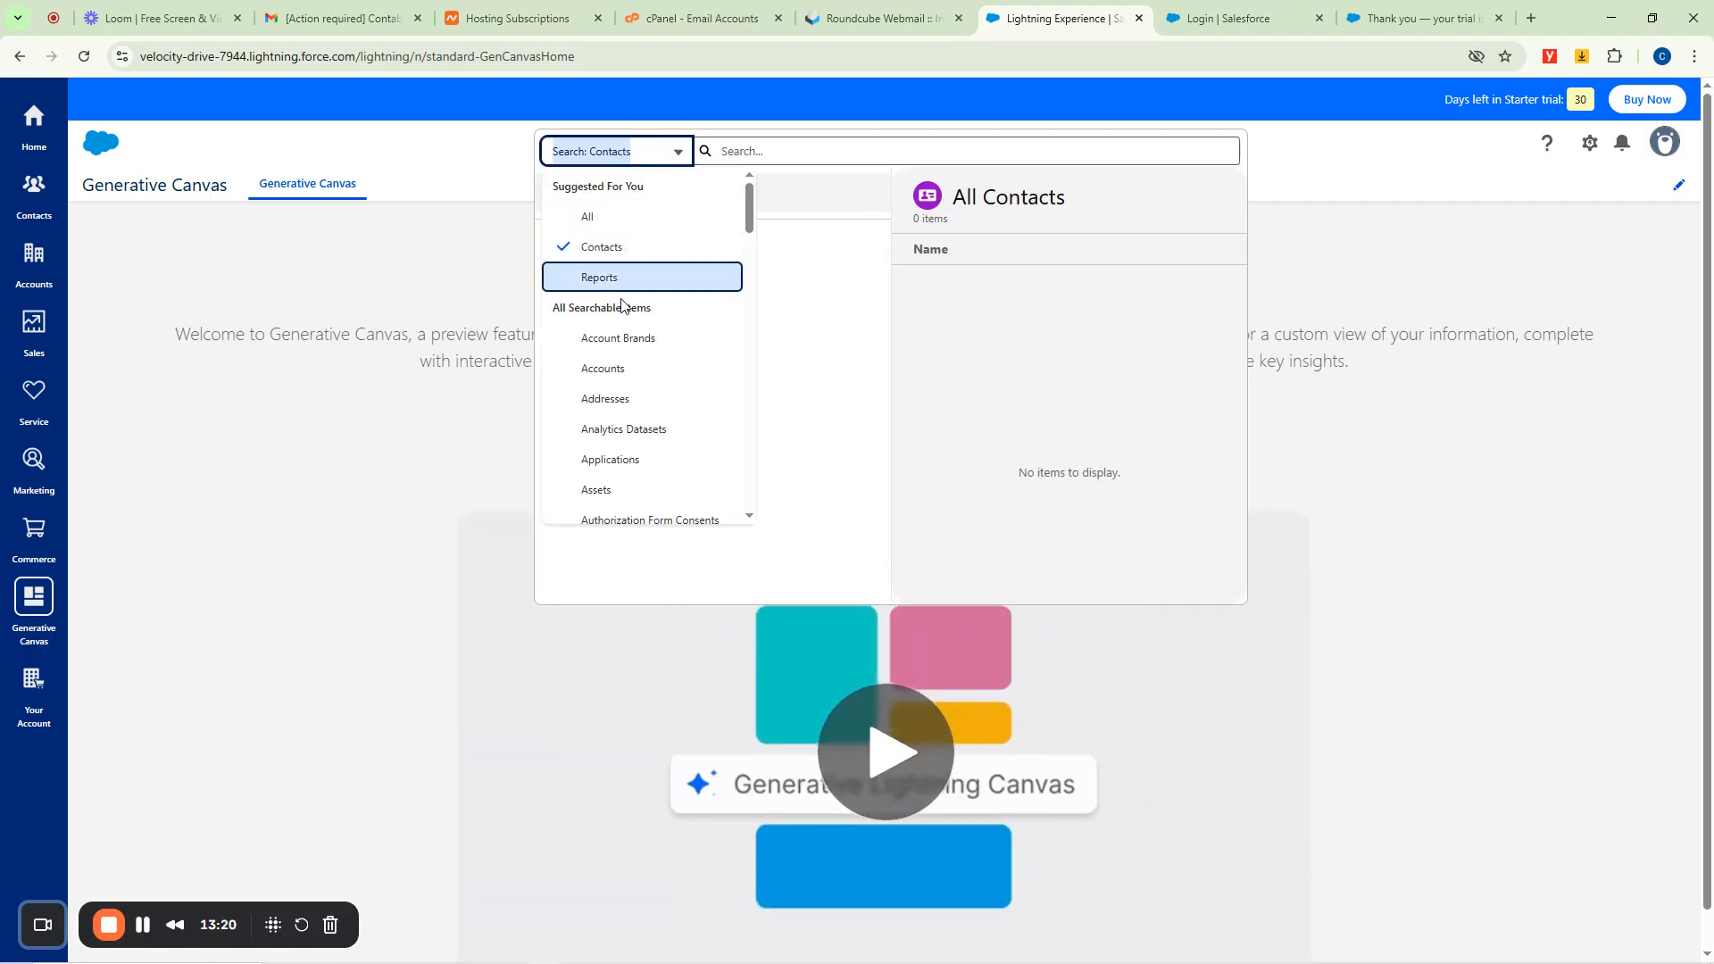
pyautogui.click(607, 374)
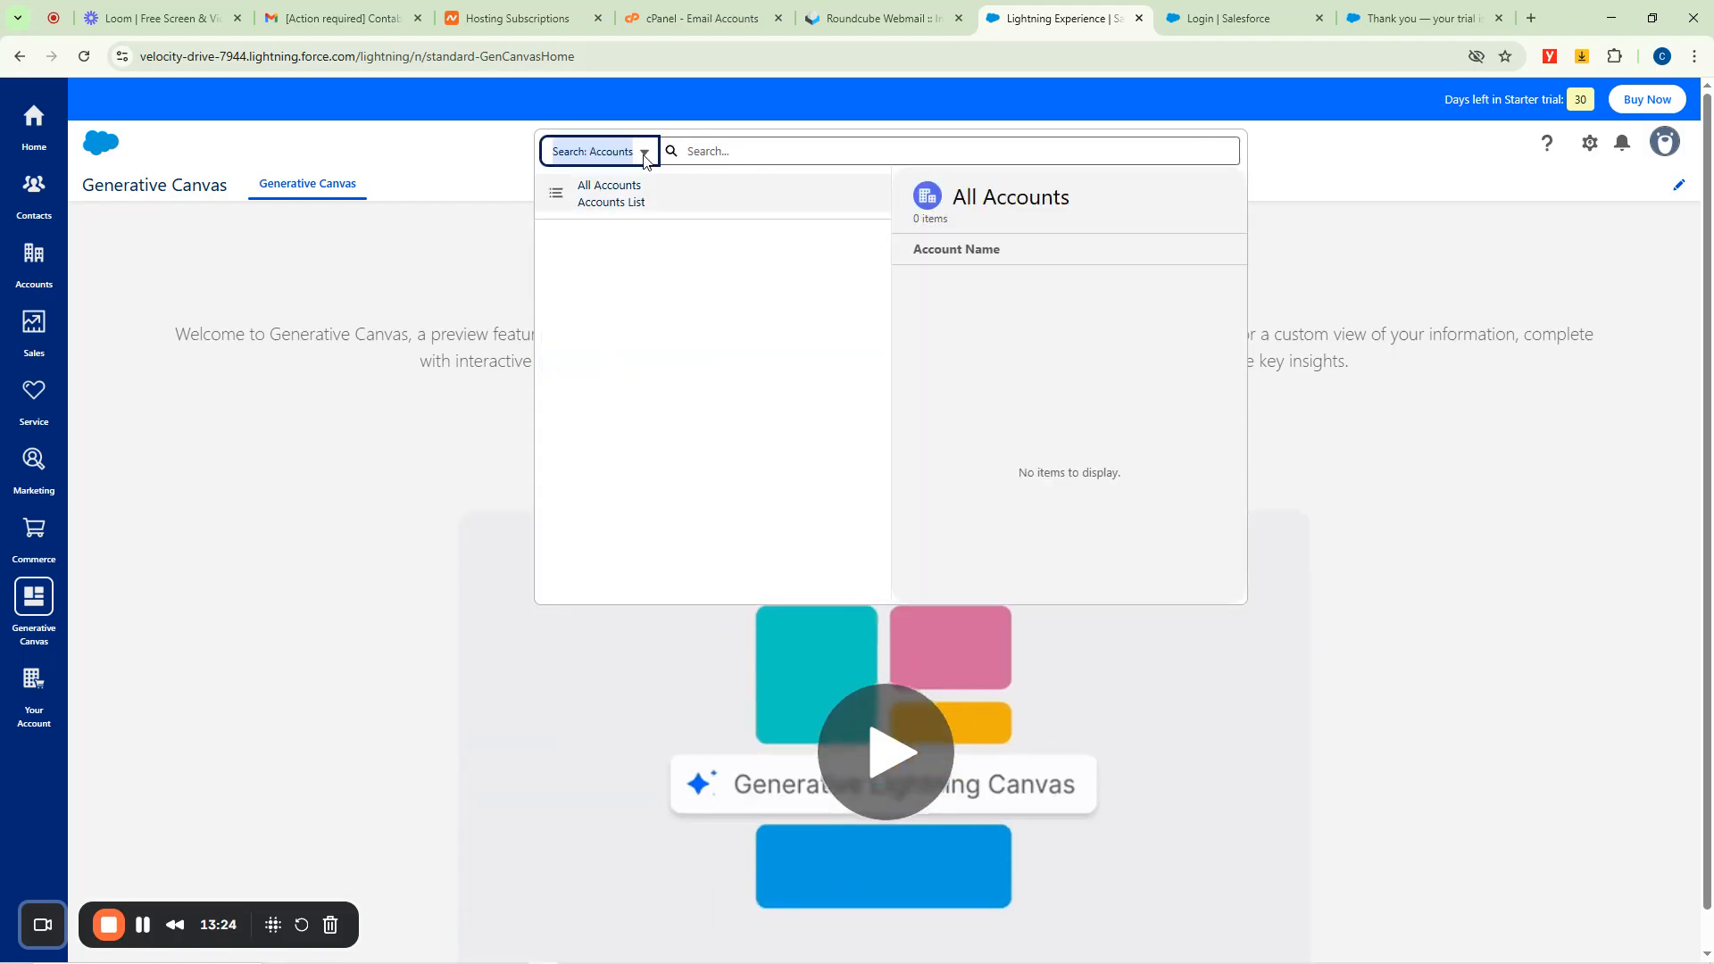
pyautogui.click(729, 150)
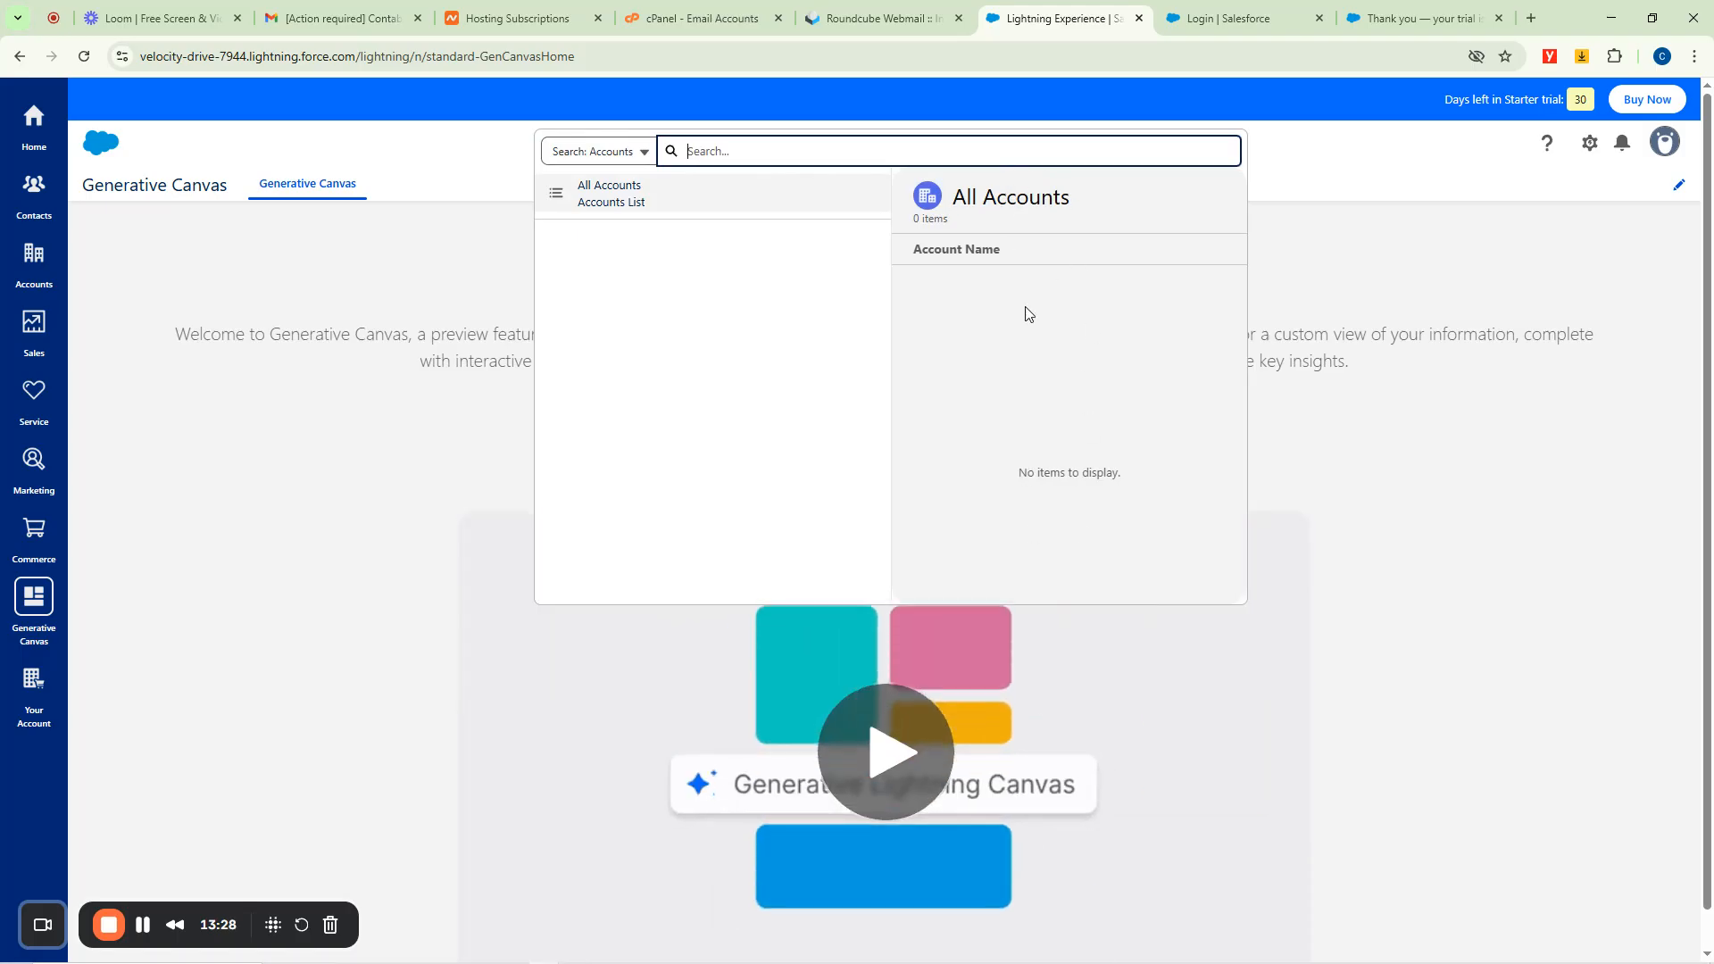
pyautogui.click(392, 145)
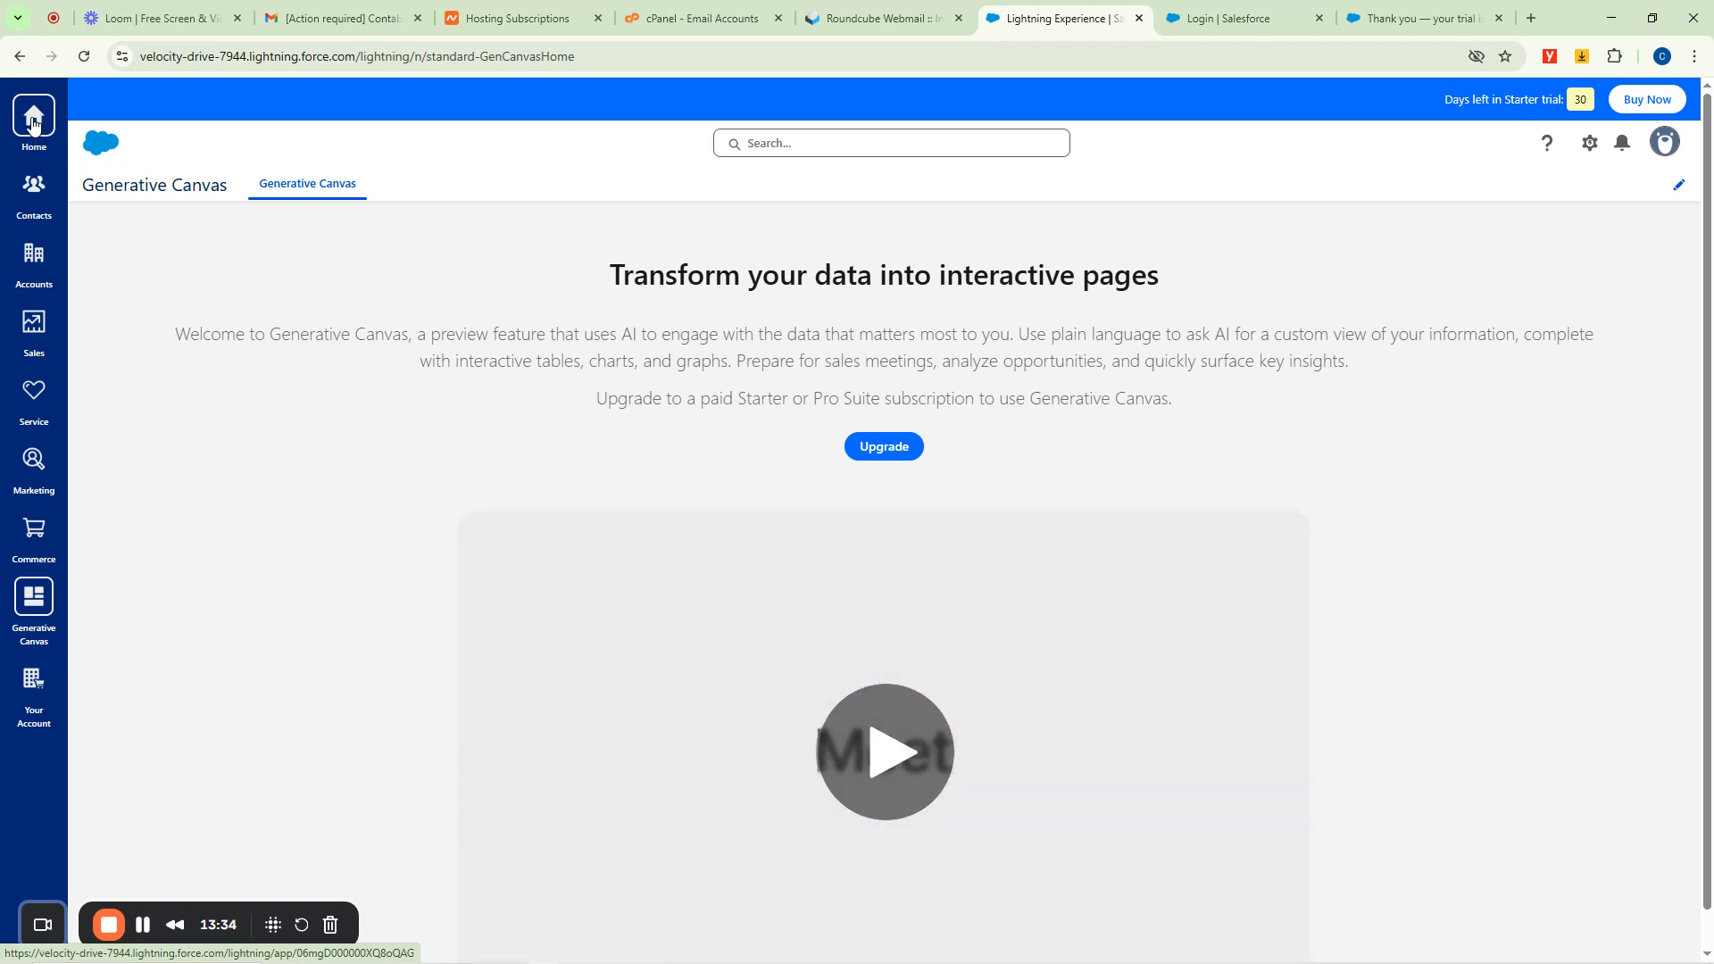
pyautogui.click(33, 119)
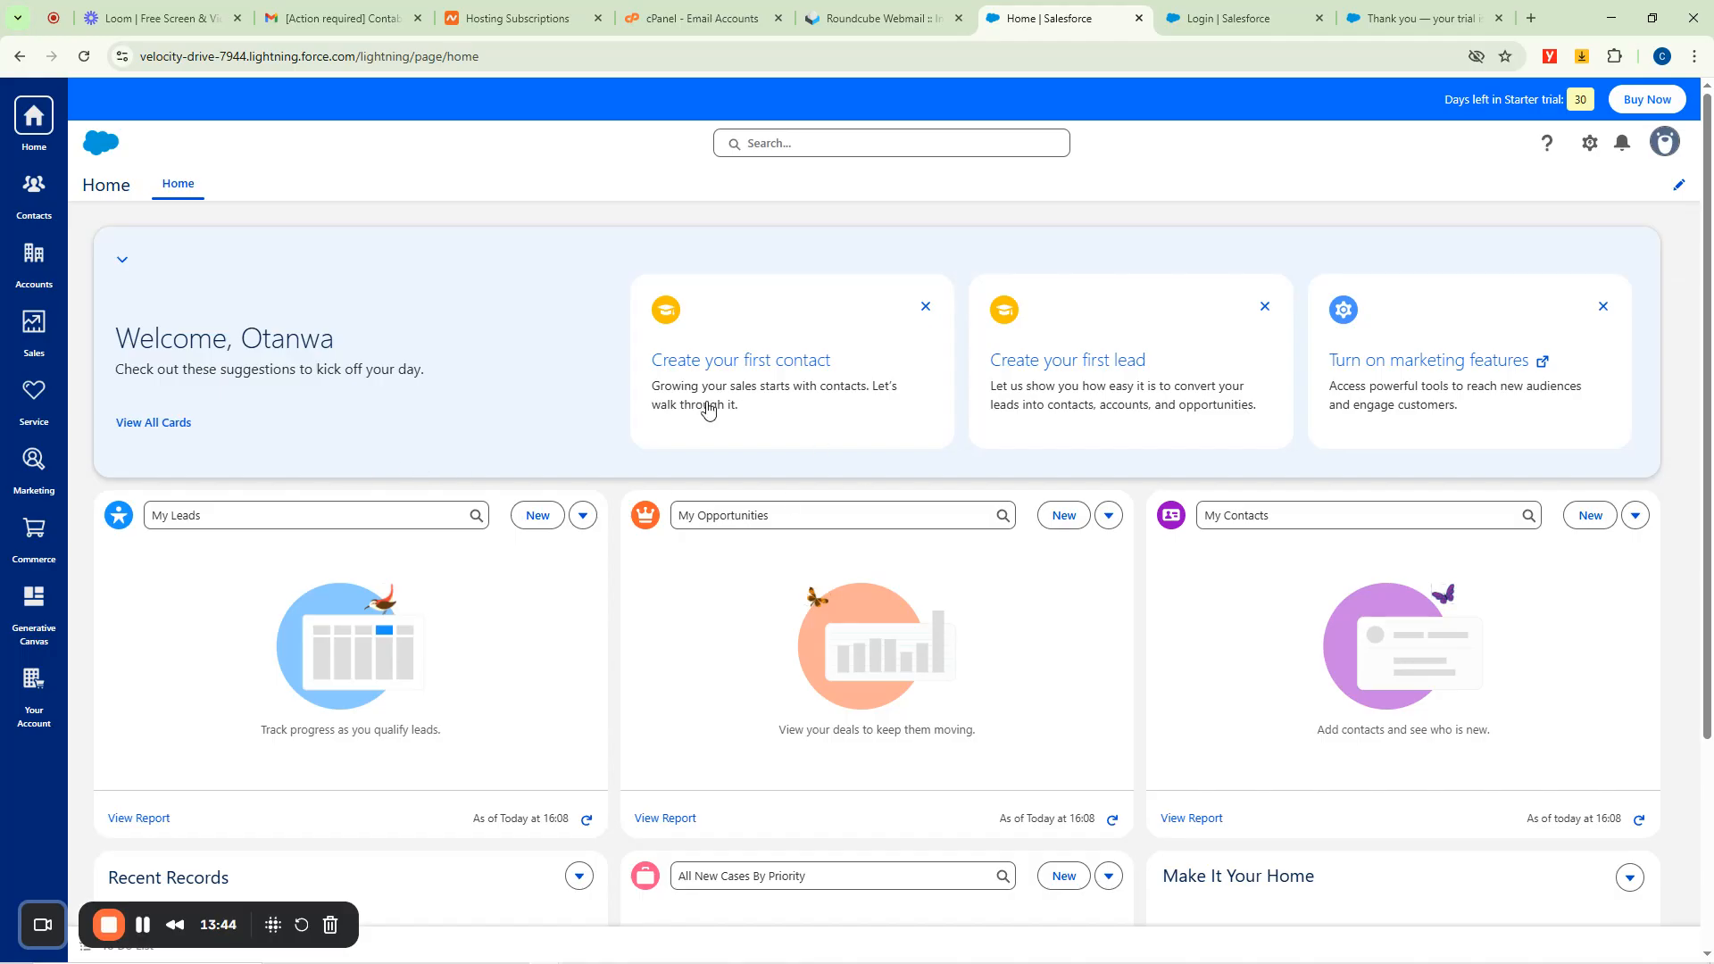
pyautogui.scroll(-1, 708, 409)
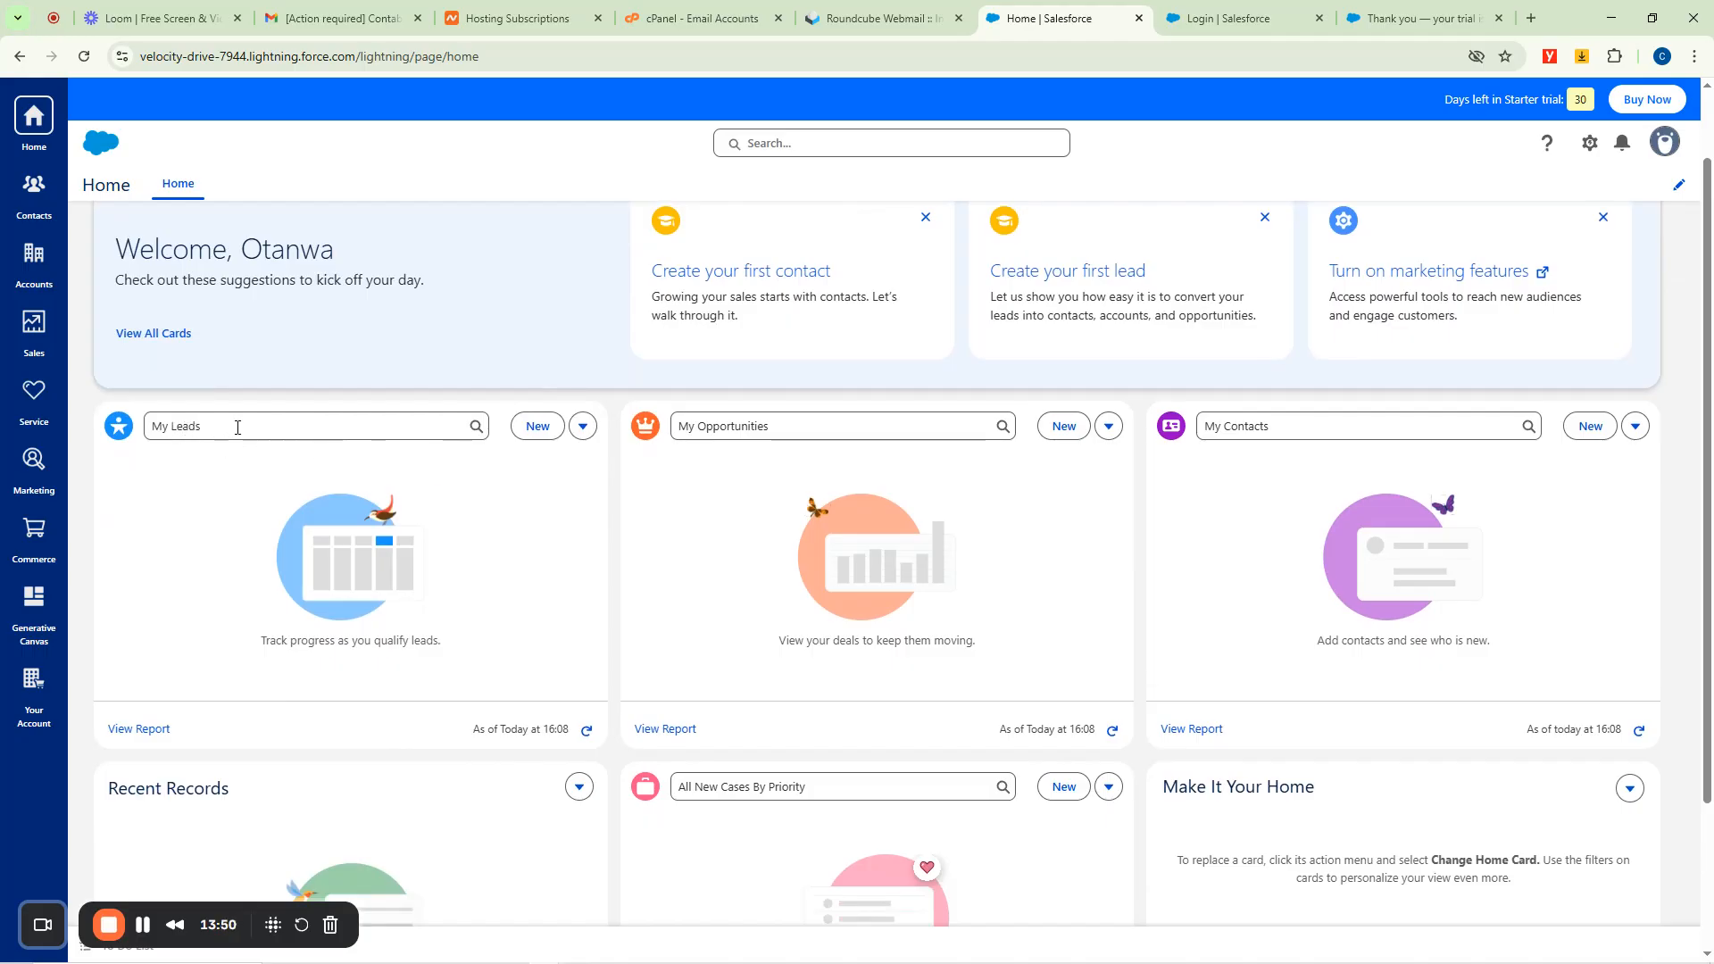
pyautogui.click(582, 428)
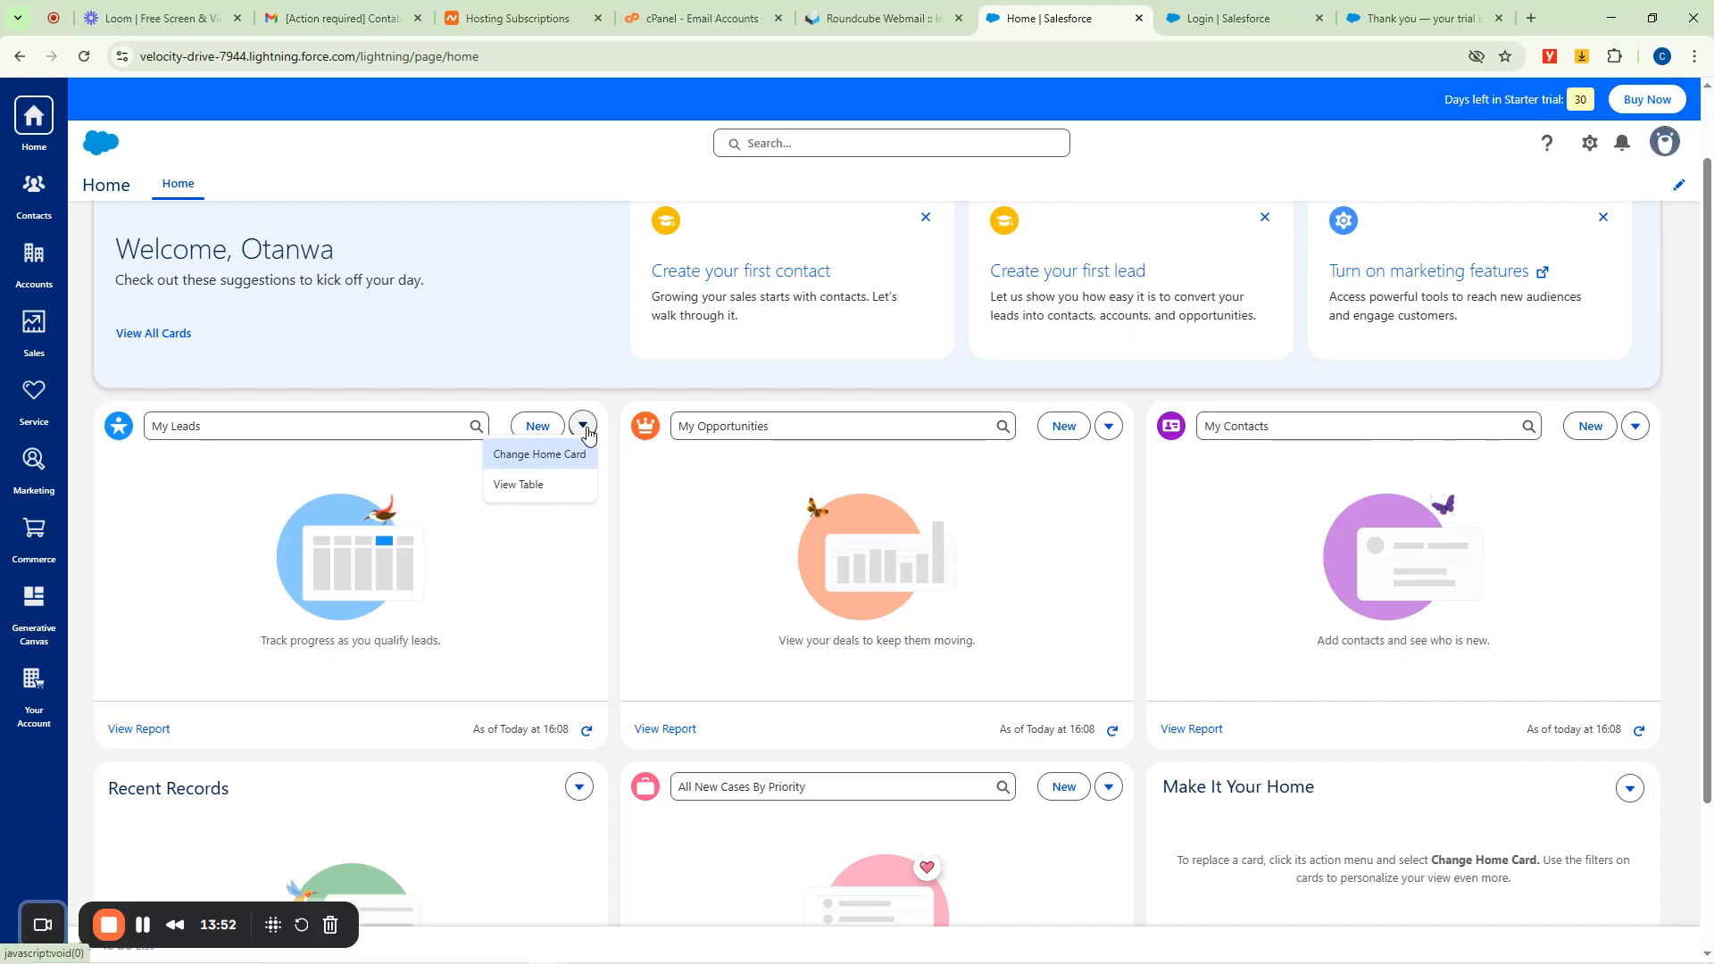
pyautogui.click(582, 430)
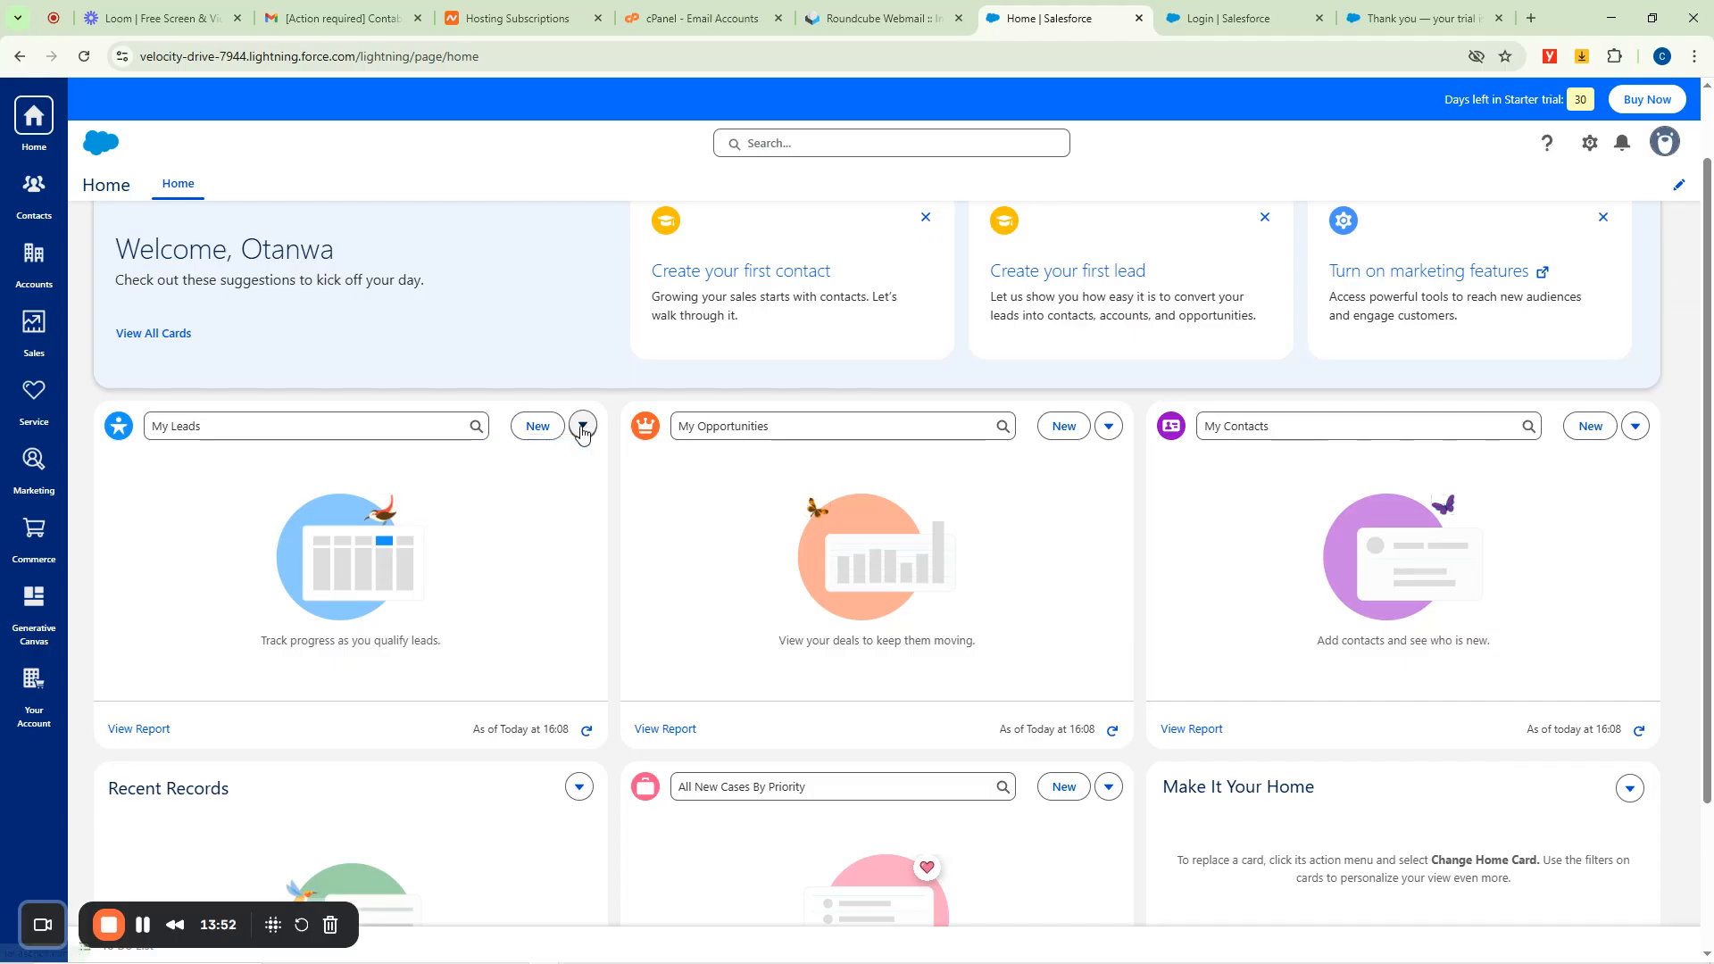
# Start a new lead with salutation Mr. and enter the contact's first and last name.
pyautogui.click(535, 428)
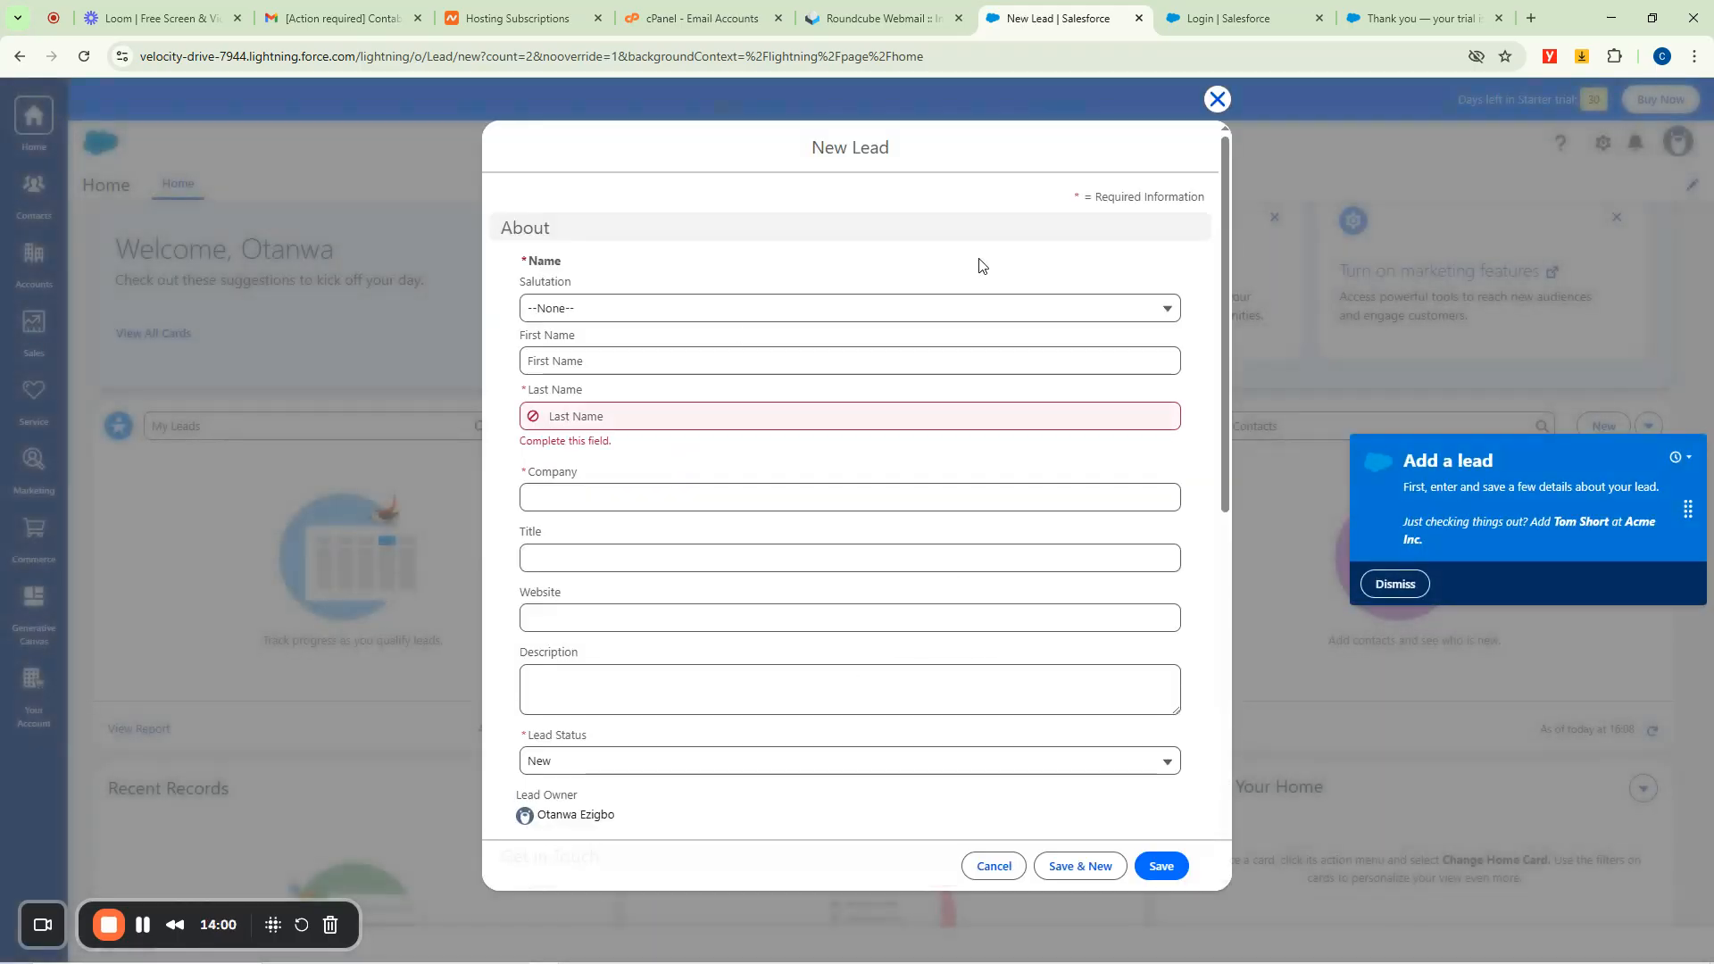
pyautogui.click(571, 314)
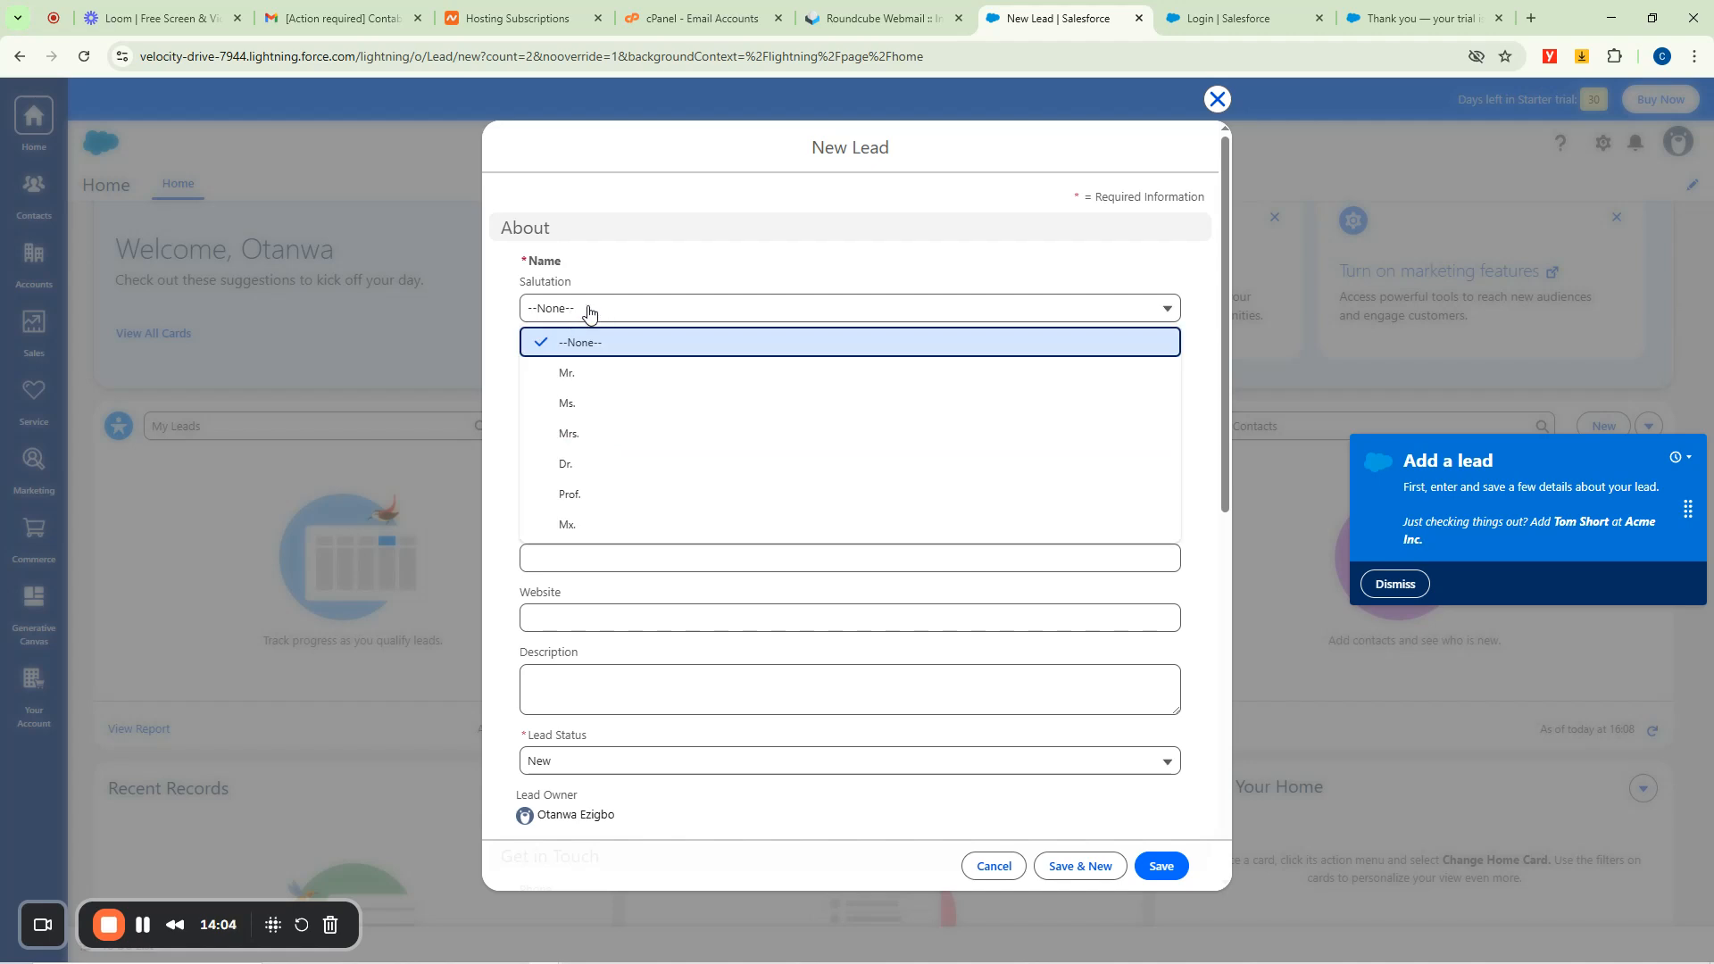
pyautogui.click(576, 373)
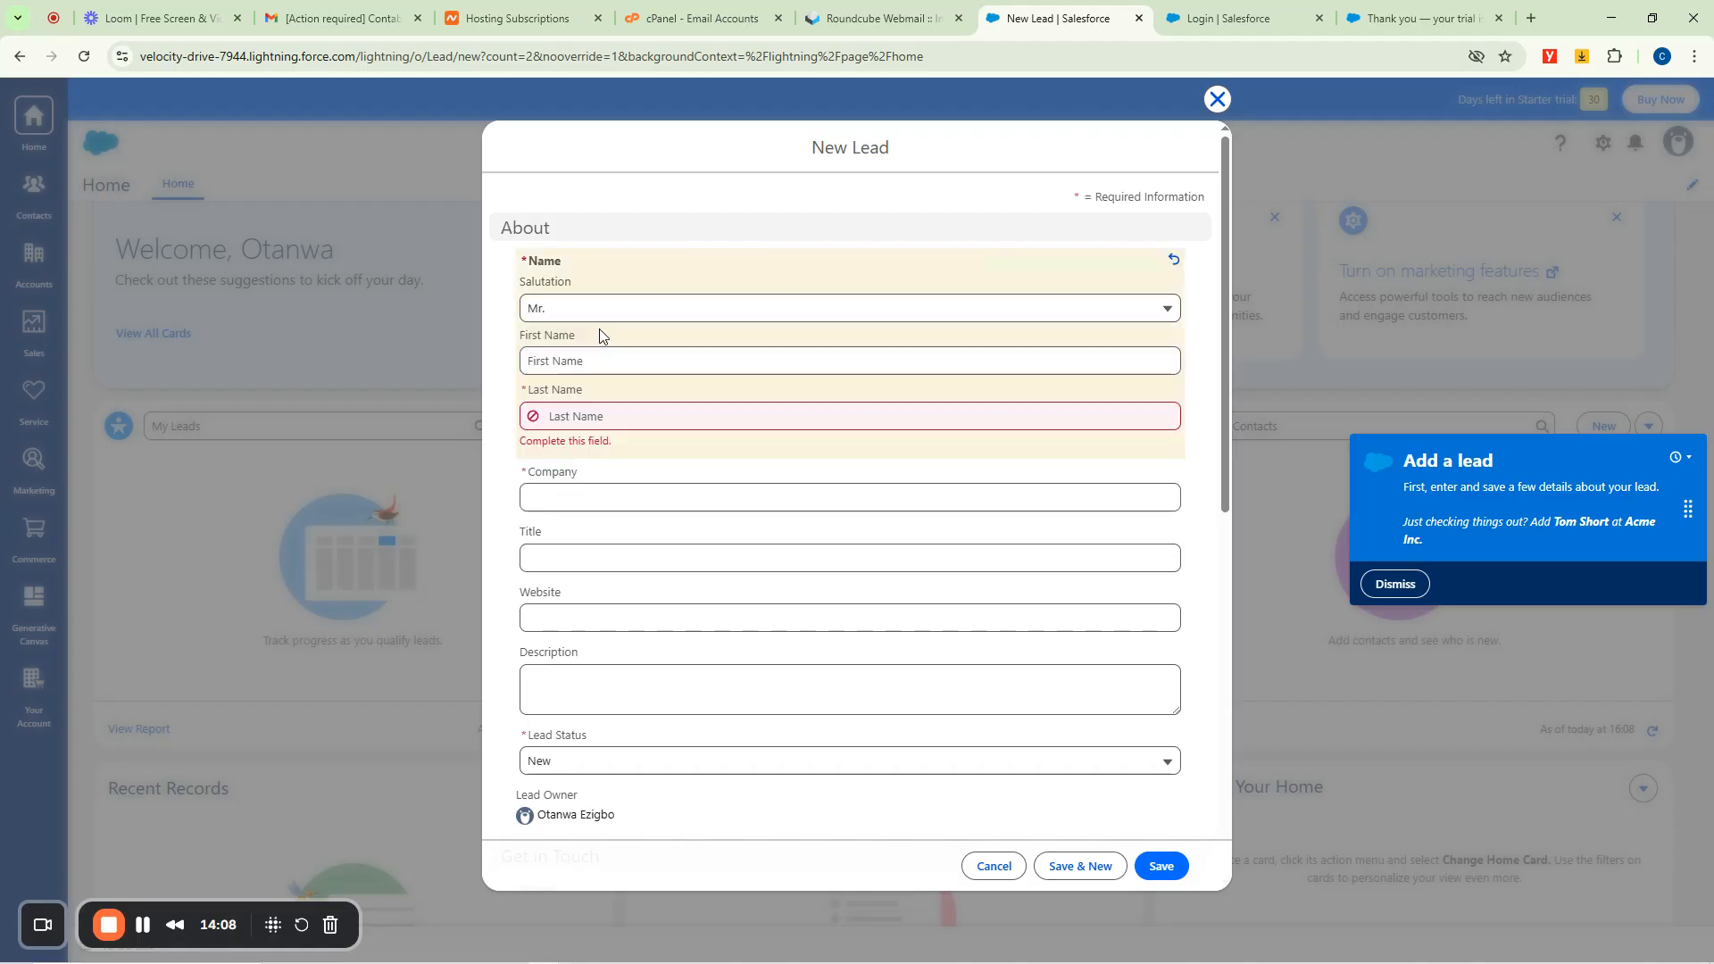
pyautogui.click(583, 363)
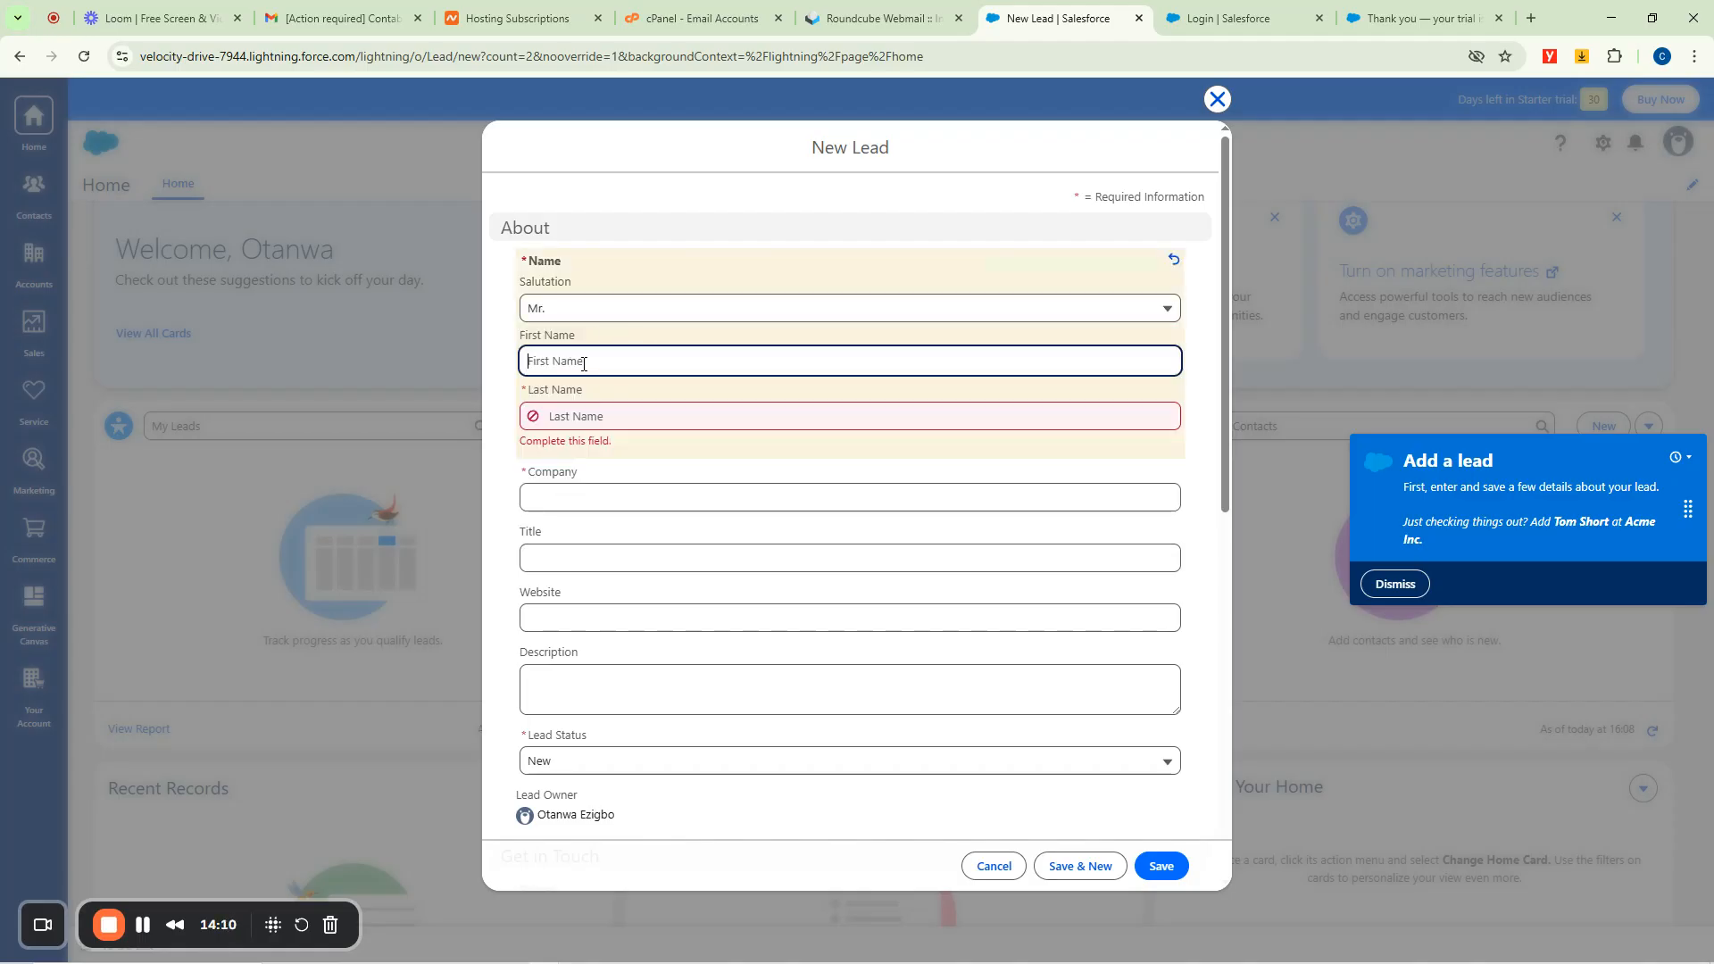
pyautogui.press('Tab')
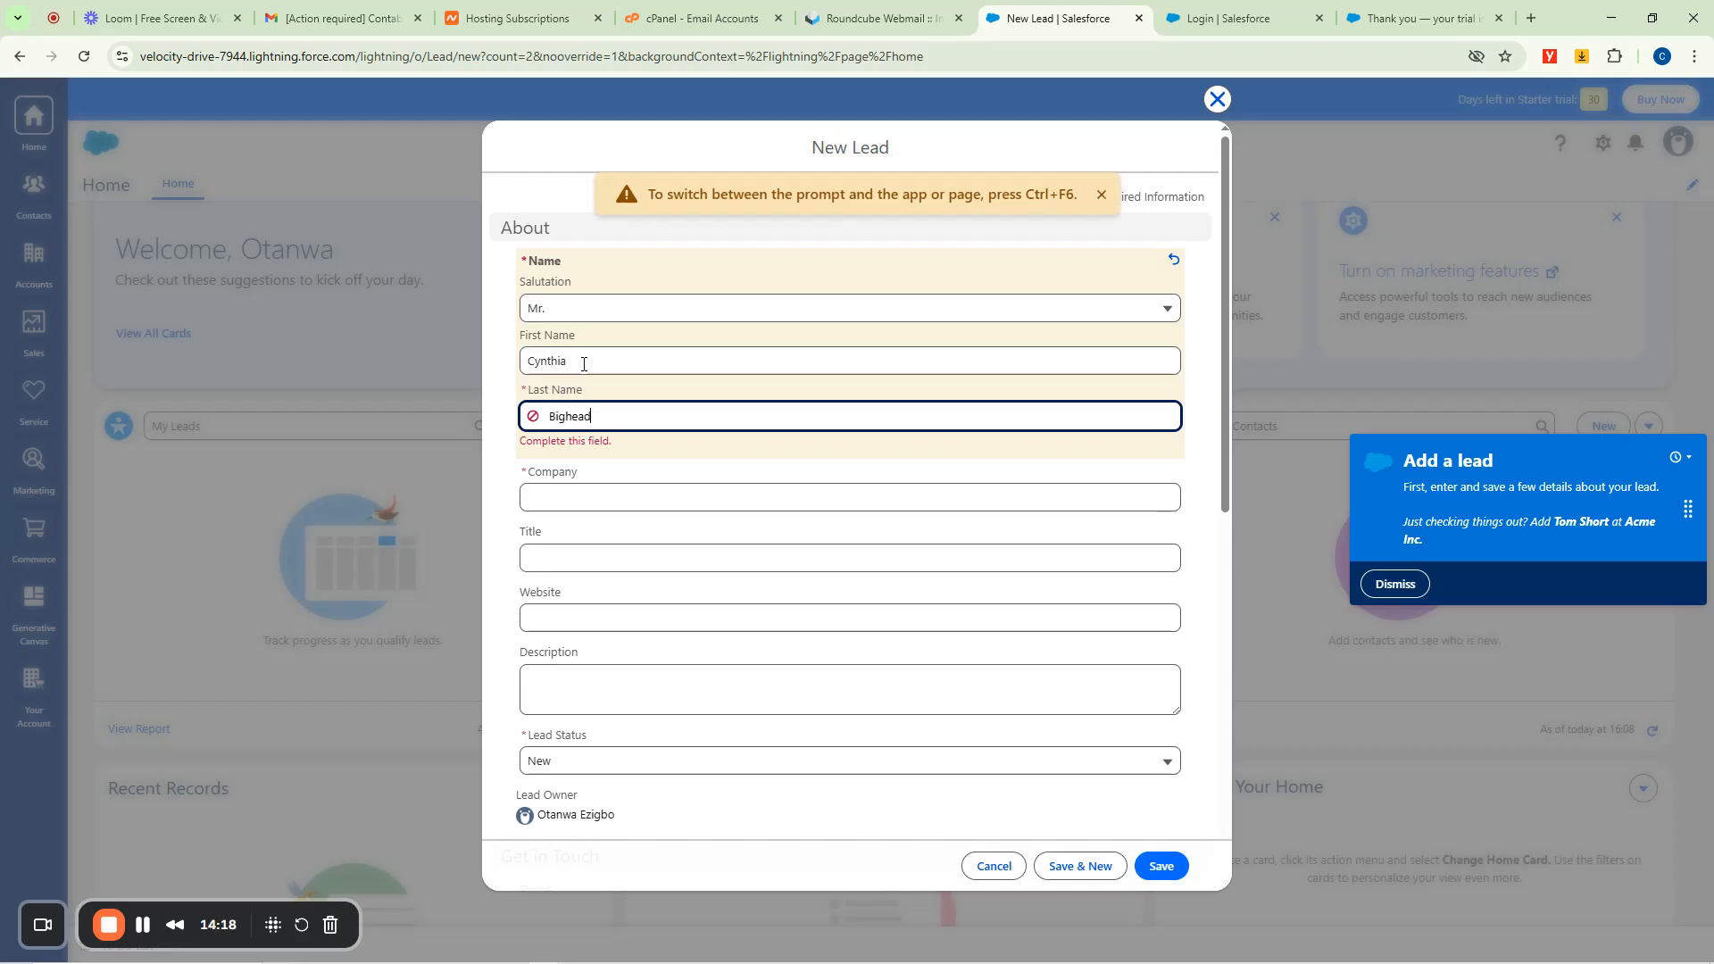
# Enter company Fastgidi Tutorials, title Marketing Officer and website boommusic.com.ng.
pyautogui.click(574, 494)
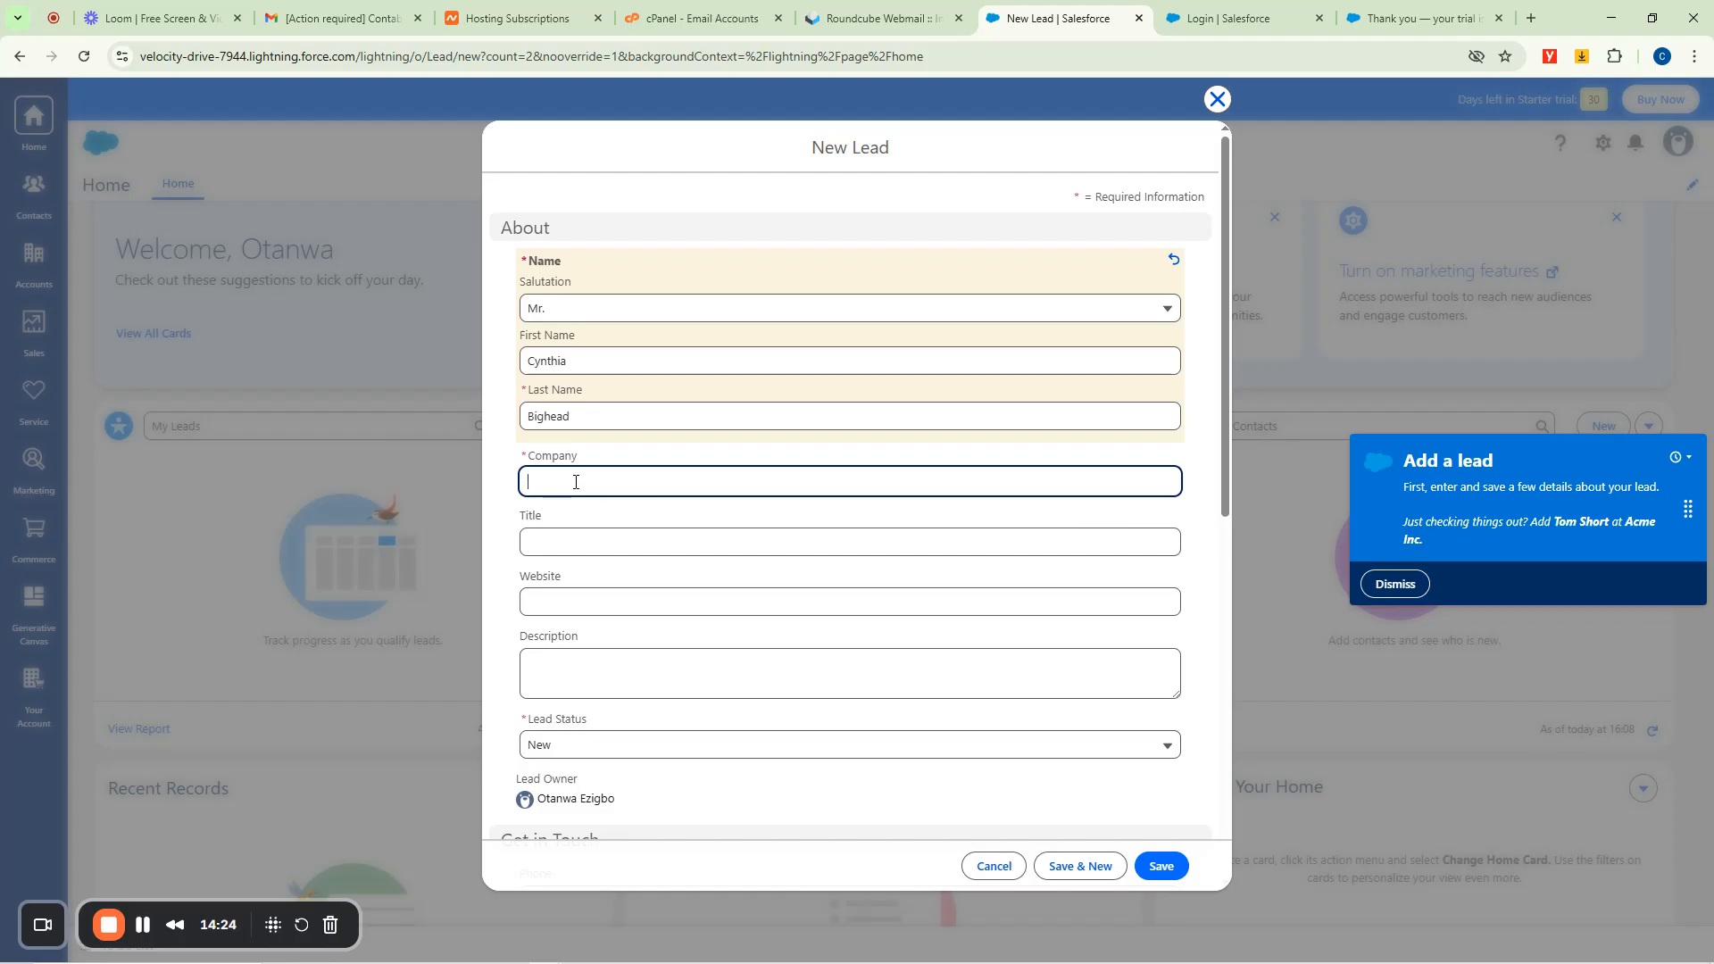
pyautogui.write('Fastgidi Tutorials')
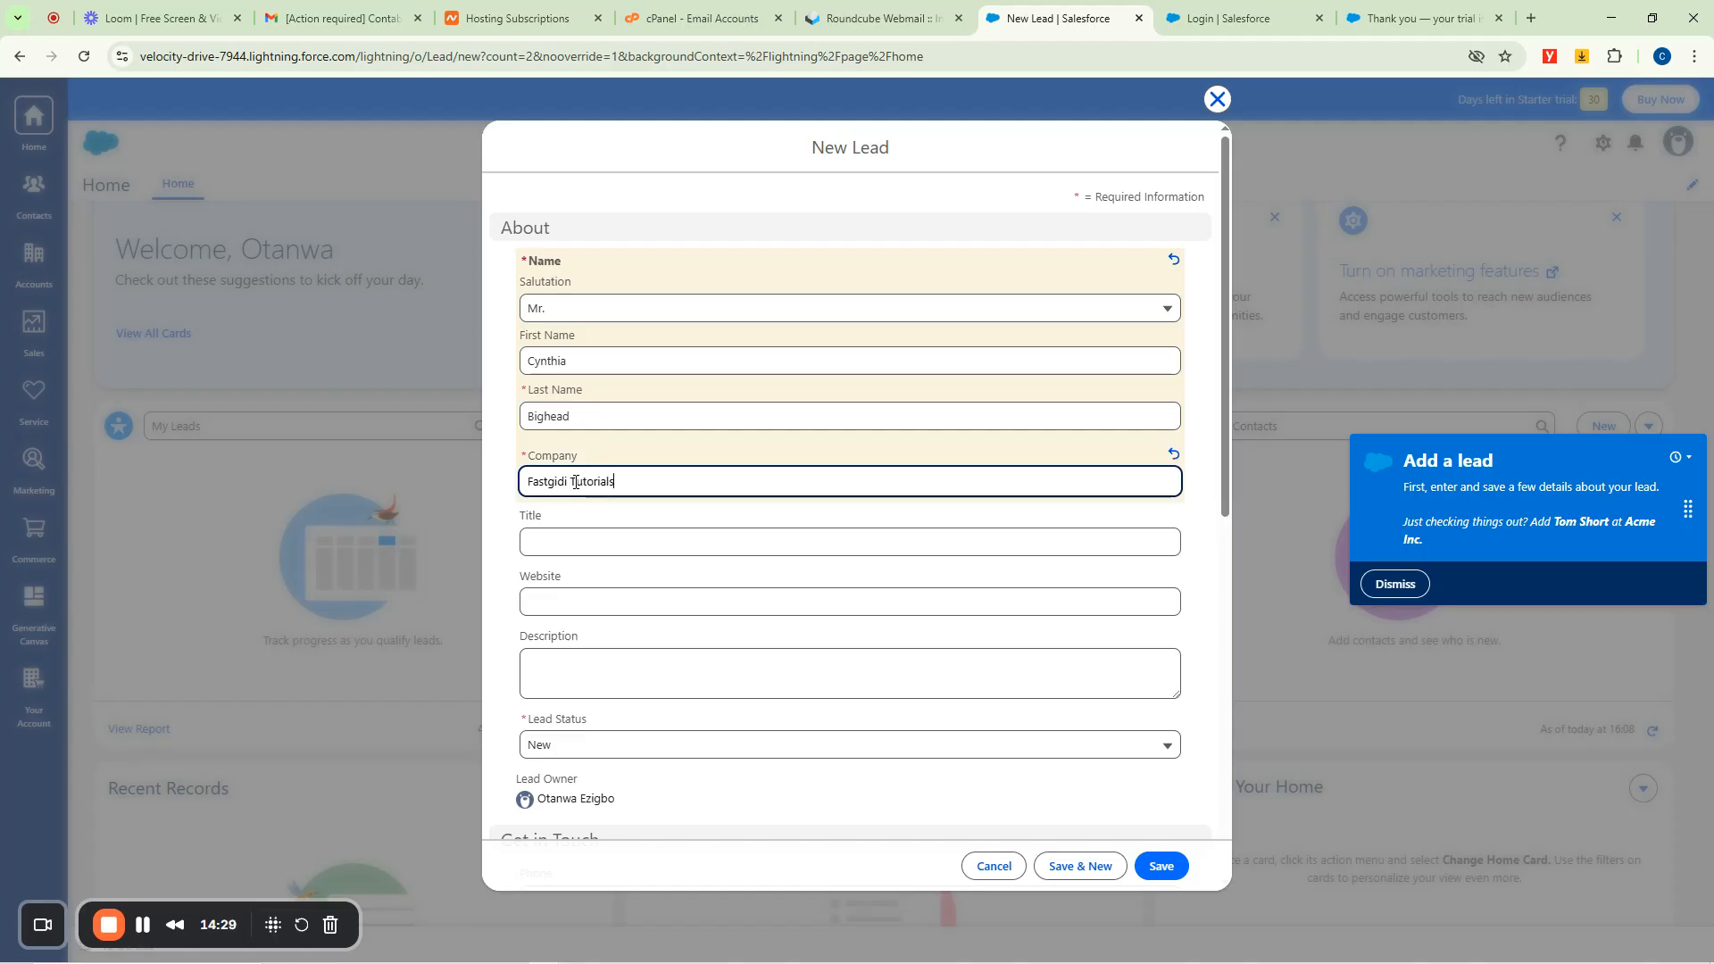
pyautogui.click(572, 541)
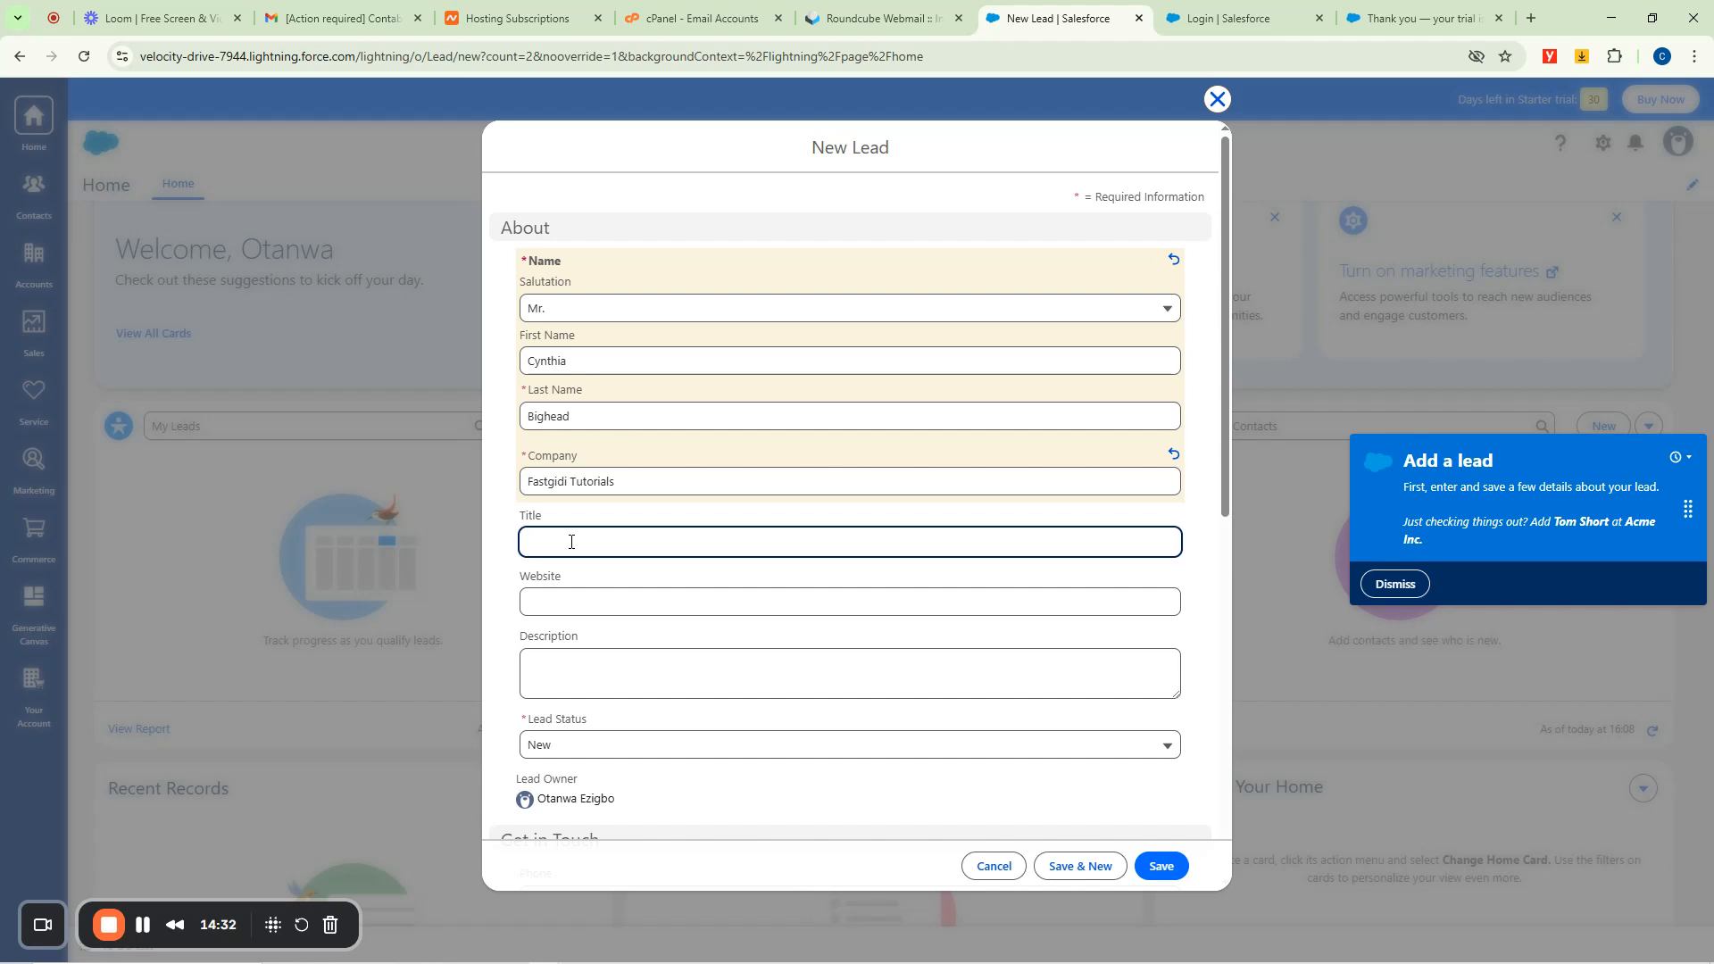
pyautogui.write('Ma')
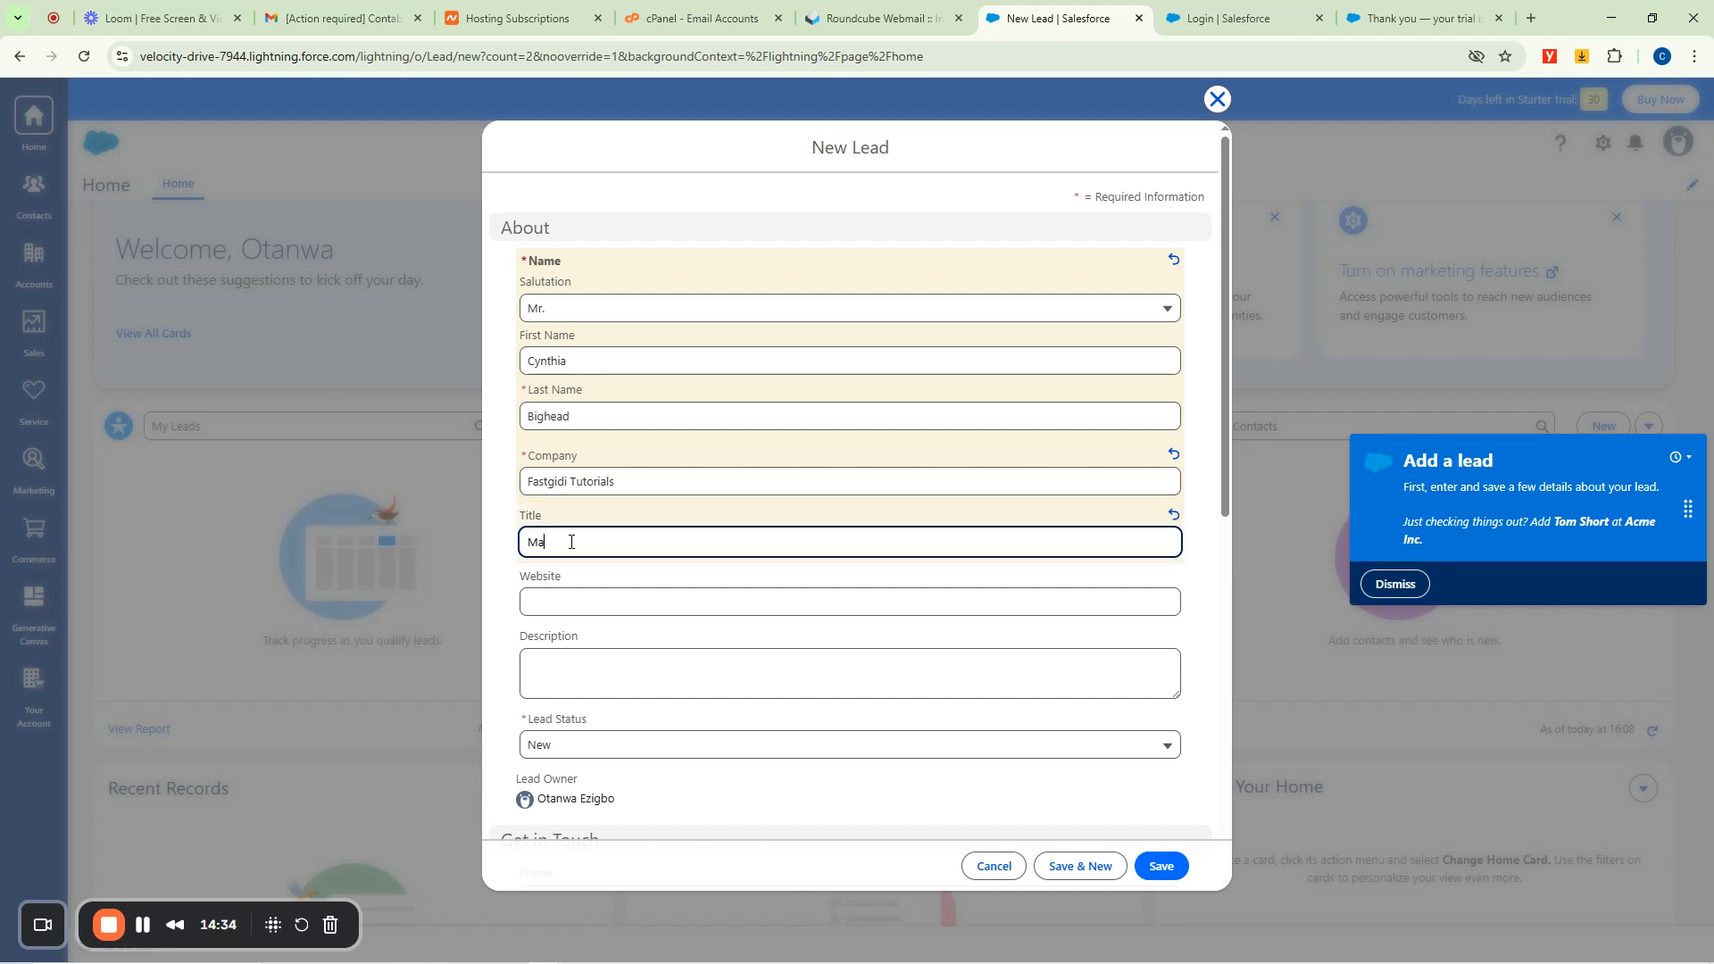
pyautogui.write('rketing Officer')
pyautogui.click(561, 596)
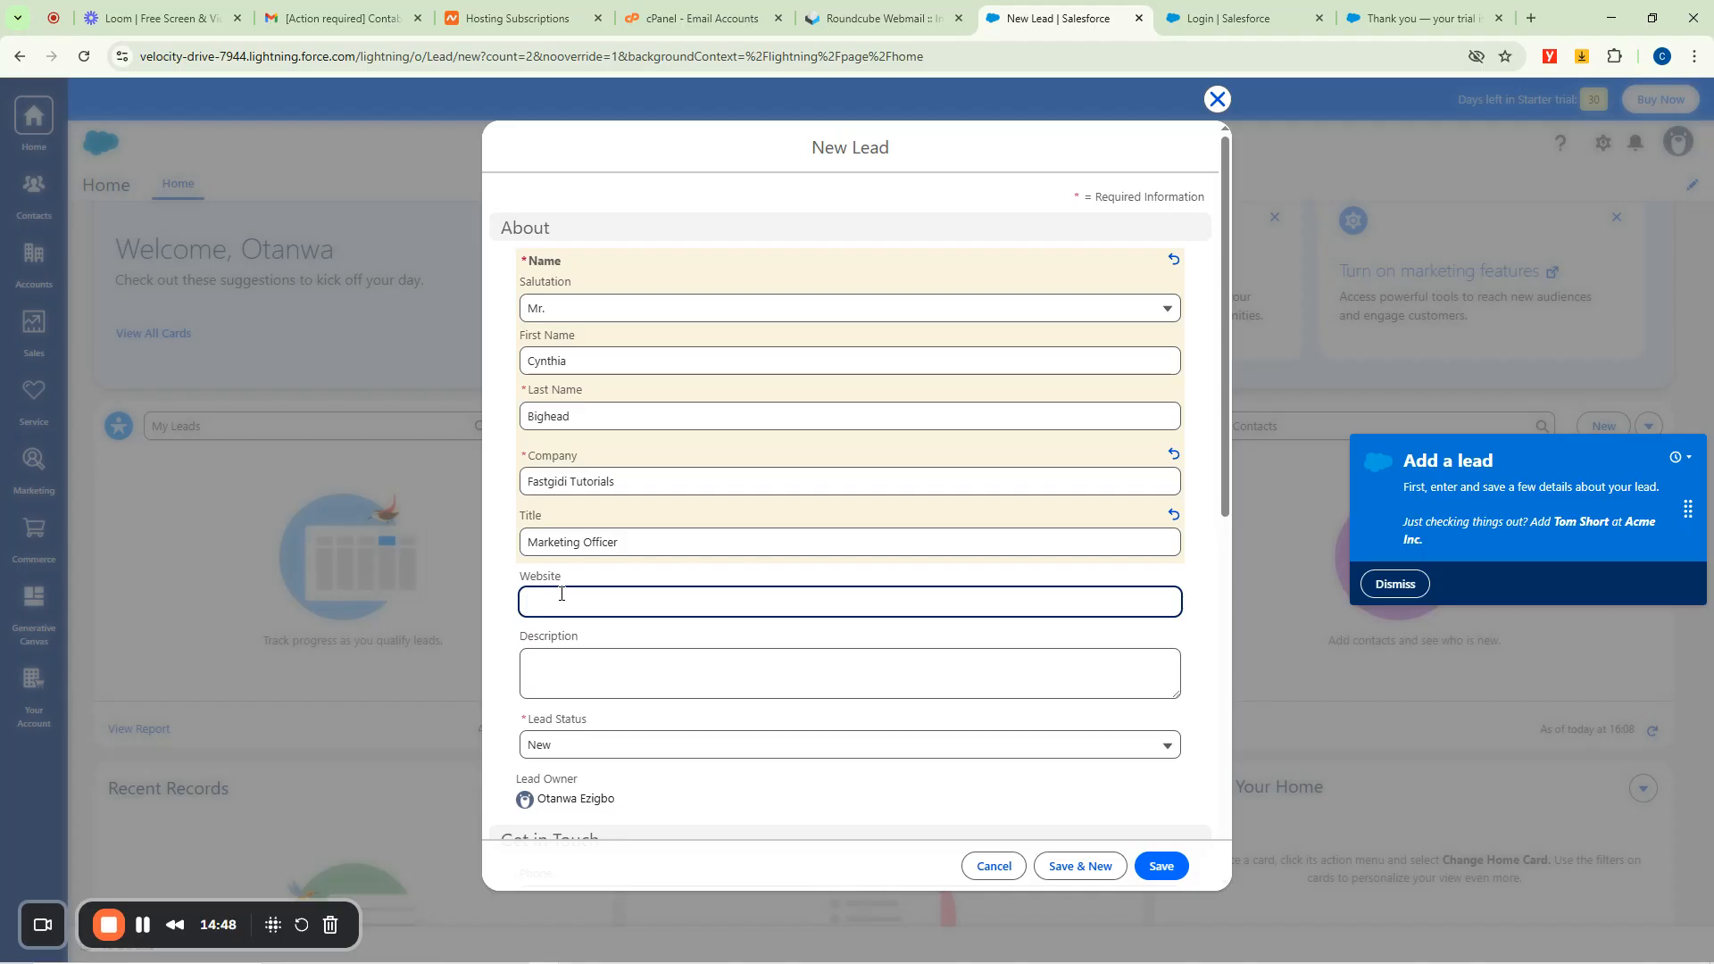
pyautogui.write('boommusic')
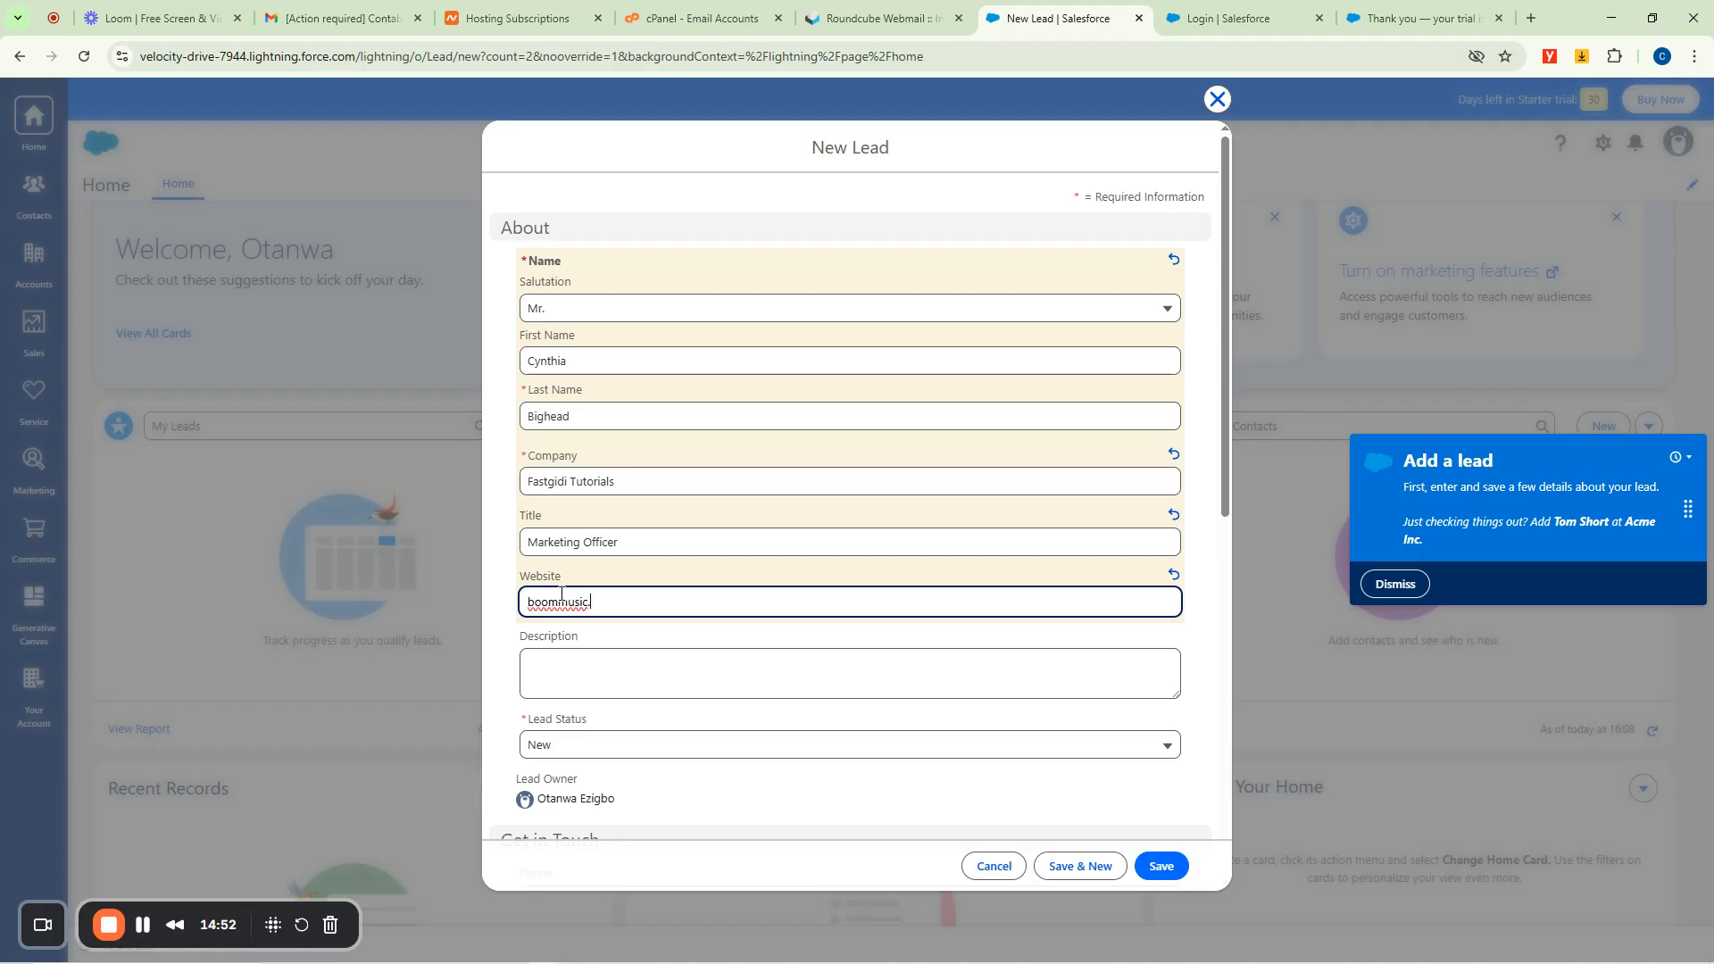
pyautogui.write('.com.ng')
# Write the lead's description about adult wear in Australia and keep Lead Status as New.
pyautogui.scroll(-3, 911, 479)
pyautogui.click(601, 390)
pyautogui.write("She's inter")
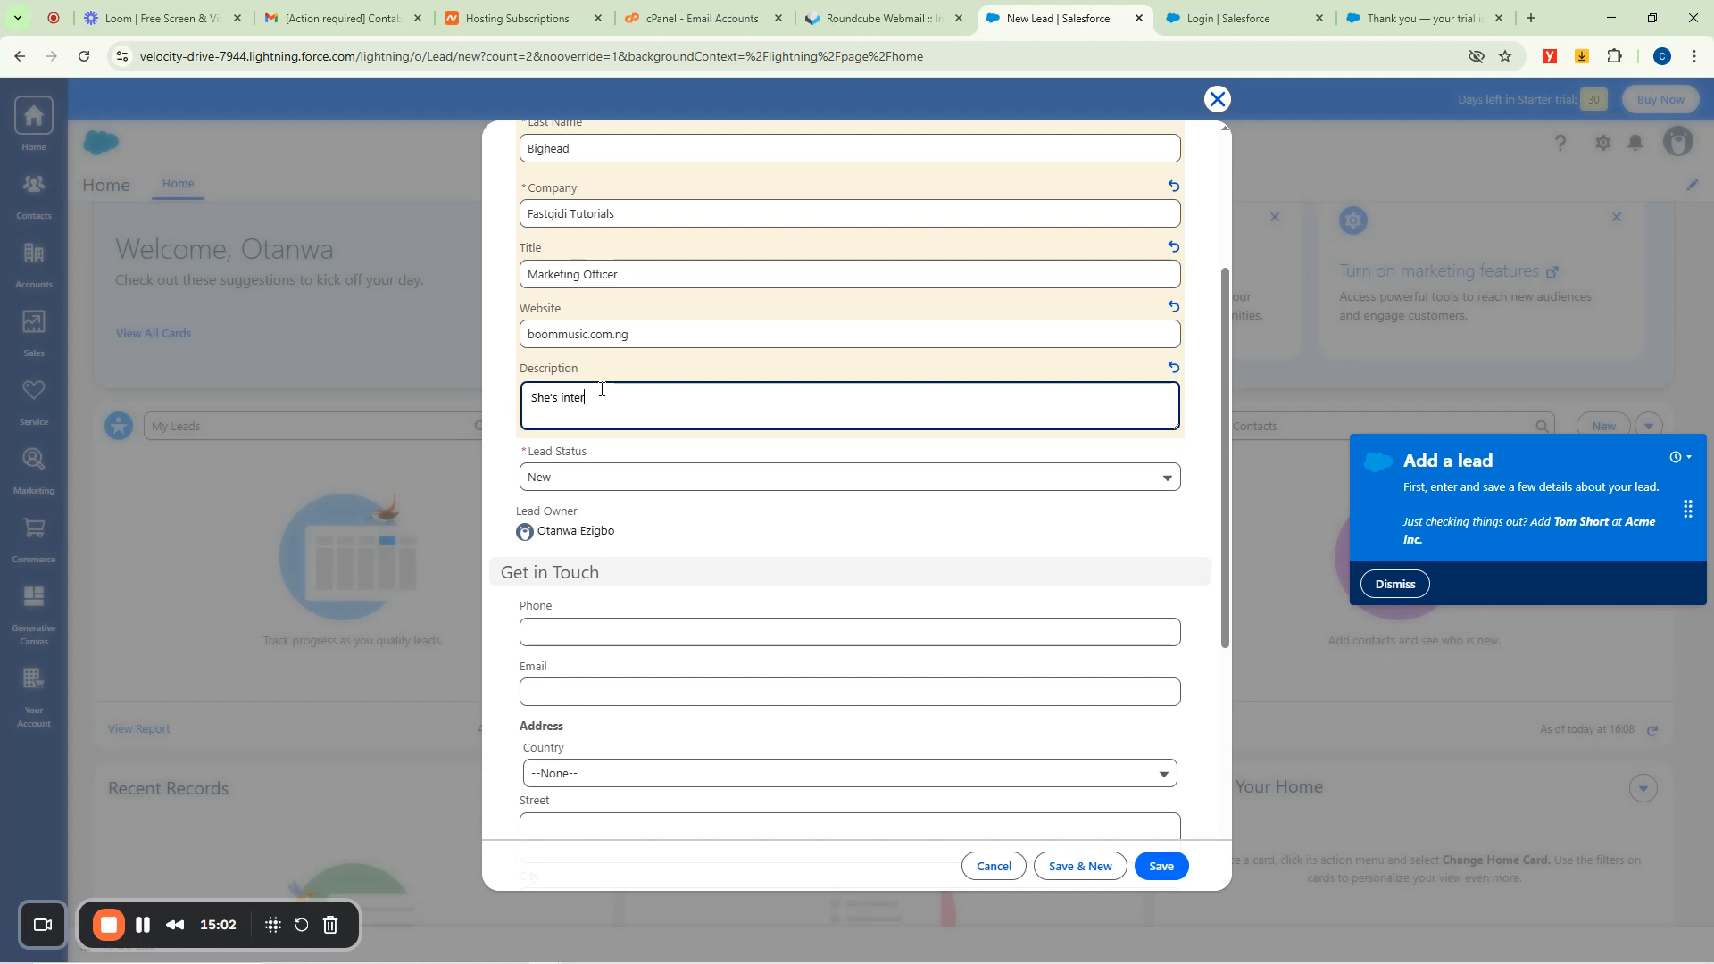
pyautogui.write('ested in adult wea')
pyautogui.write('r for adult entertai')
pyautogui.write('nmen')
pyautogui.write('t business')
pyautogui.write(' a')
pyautogui.write('base')
pyautogui.write('d in Aus')
pyautogui.write('tralia')
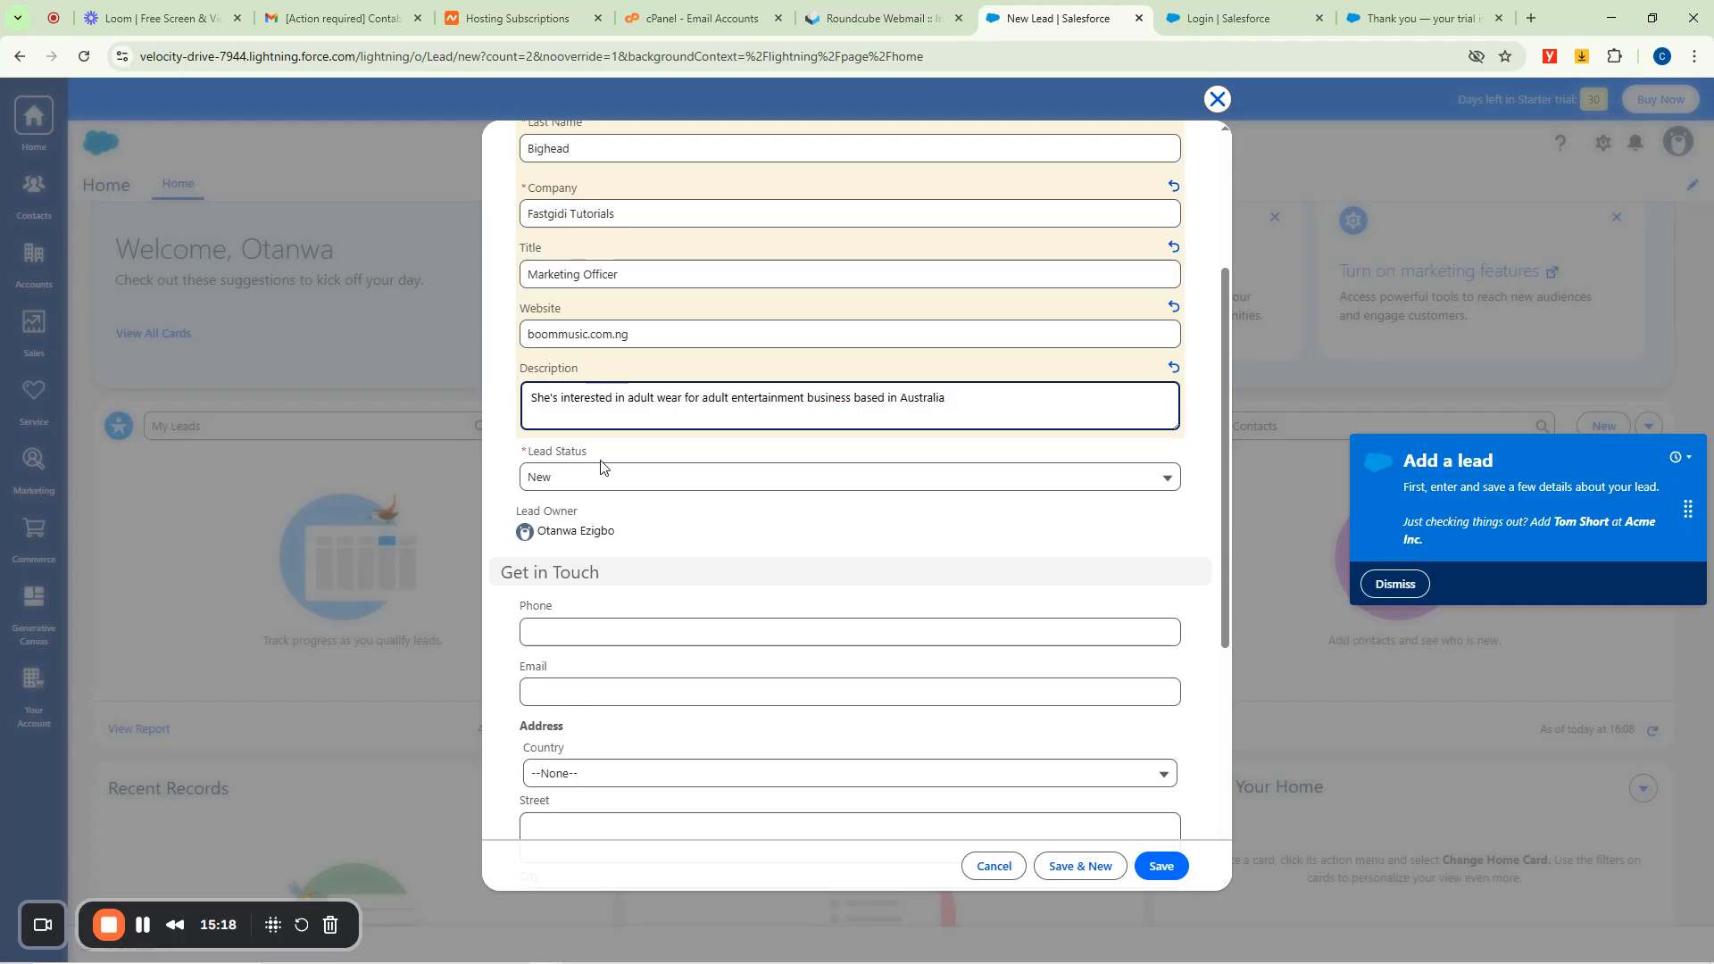
pyautogui.scroll(3, 912, 429)
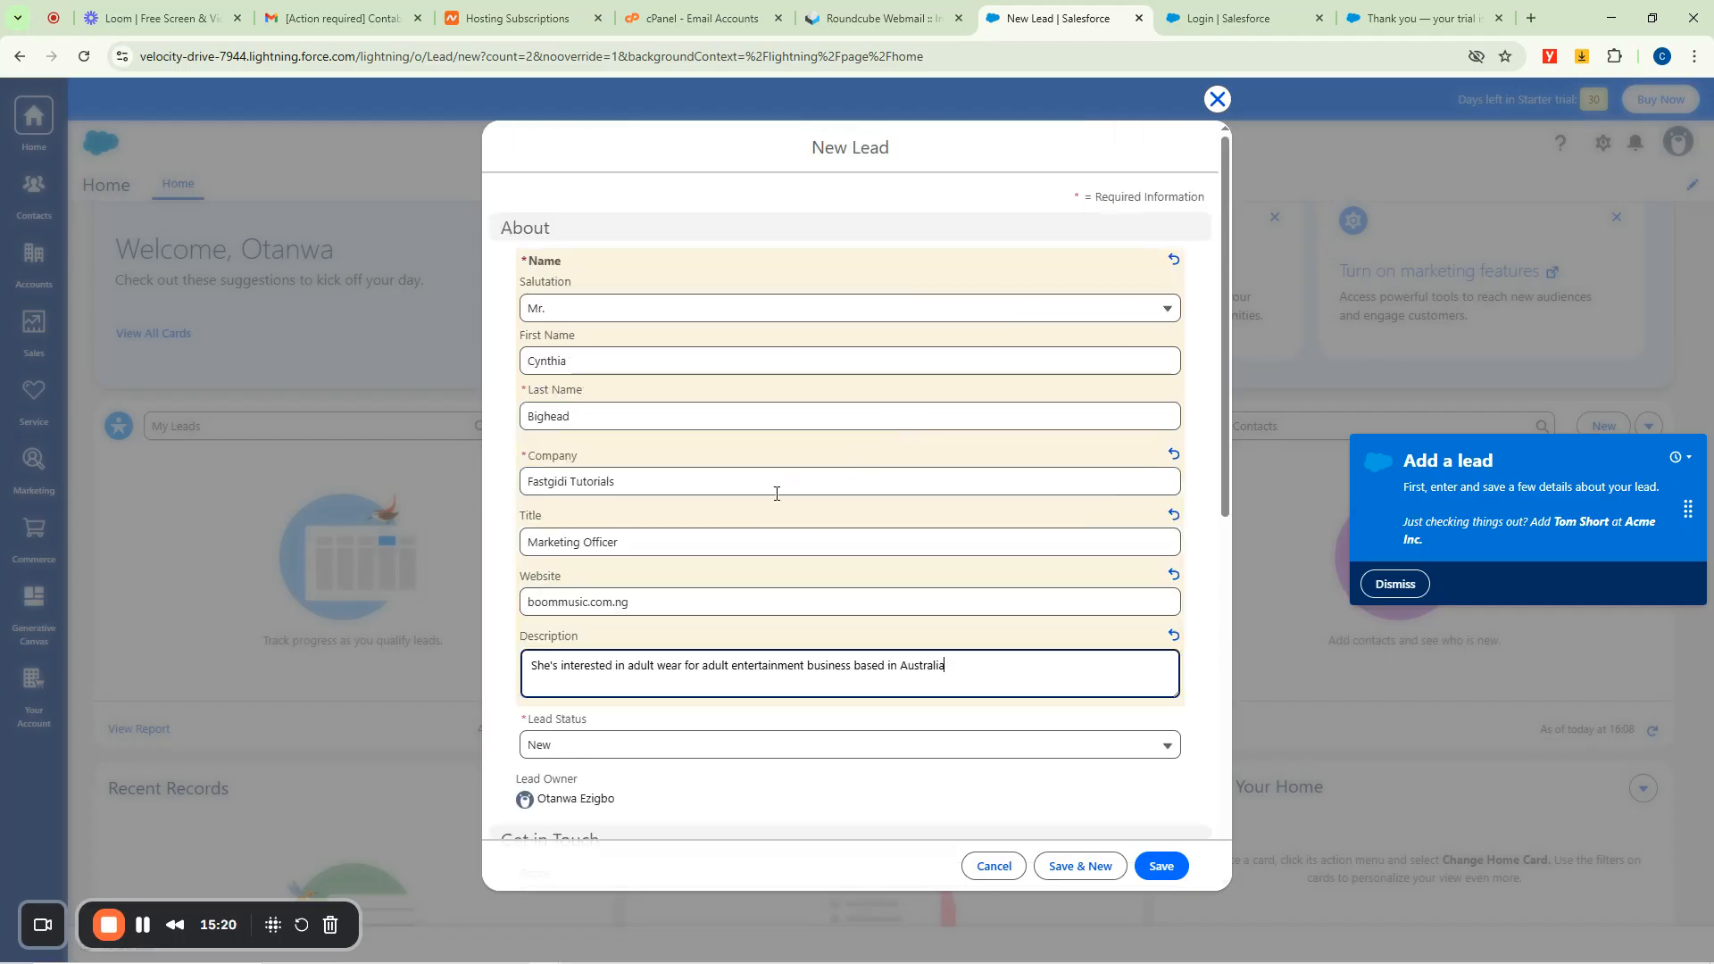
pyautogui.click(681, 743)
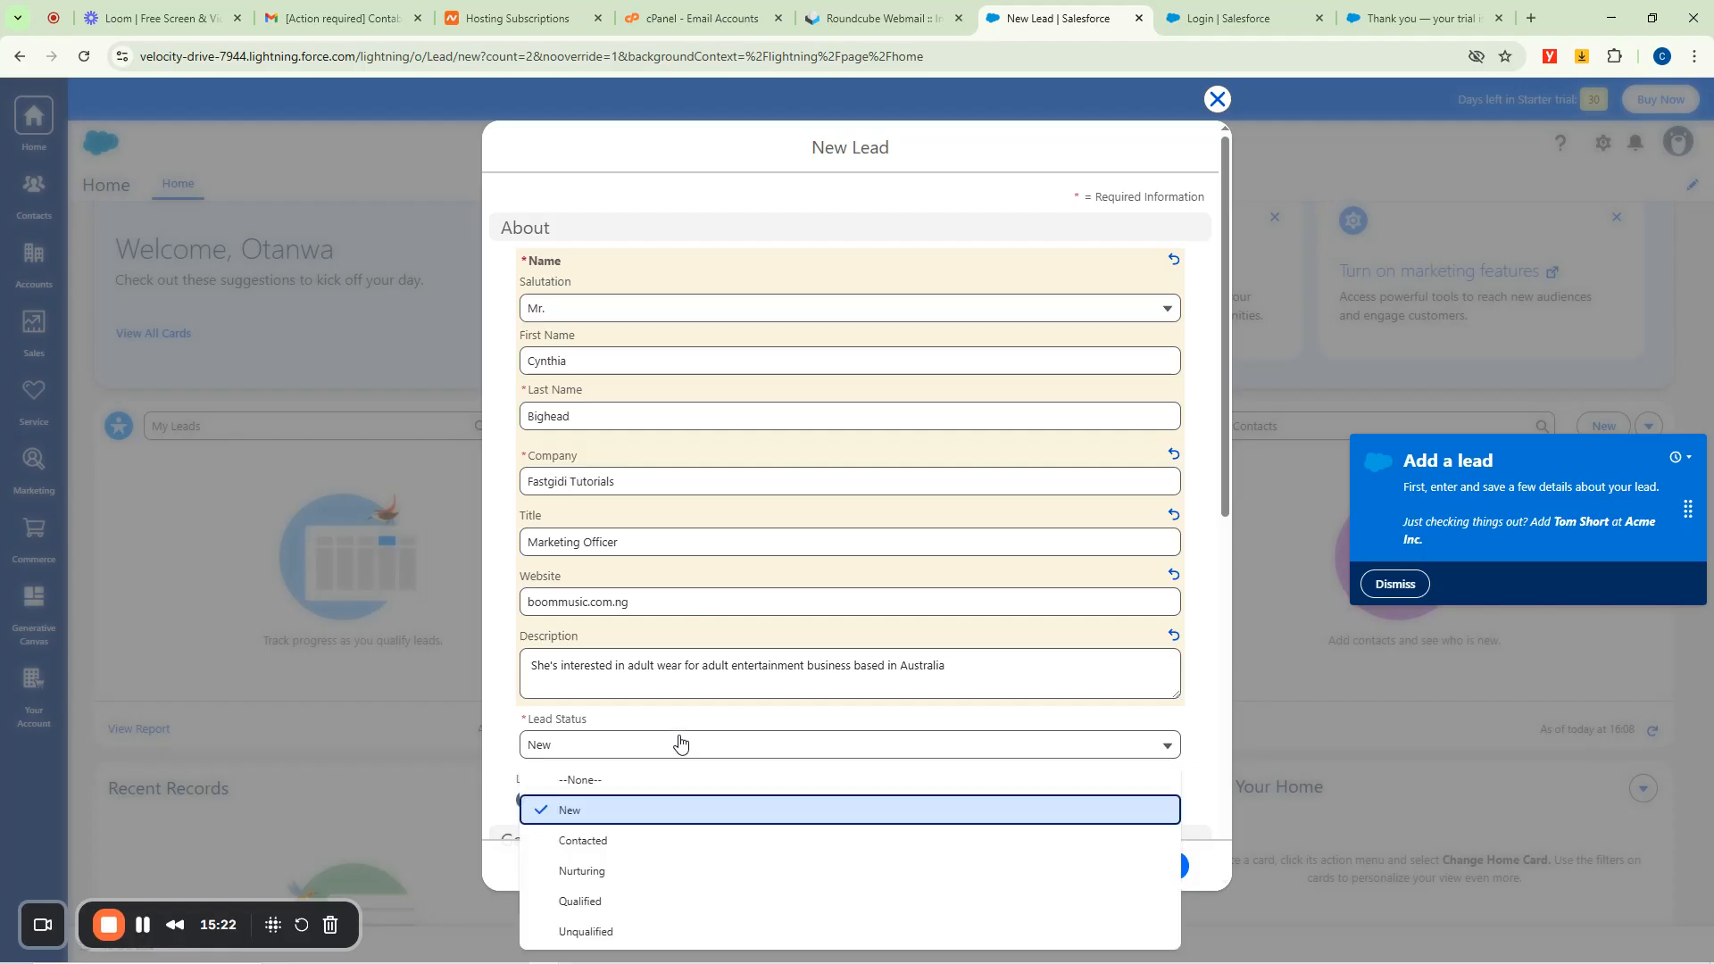
pyautogui.scroll(-4, 758, 648)
pyautogui.scroll(3, 683, 427)
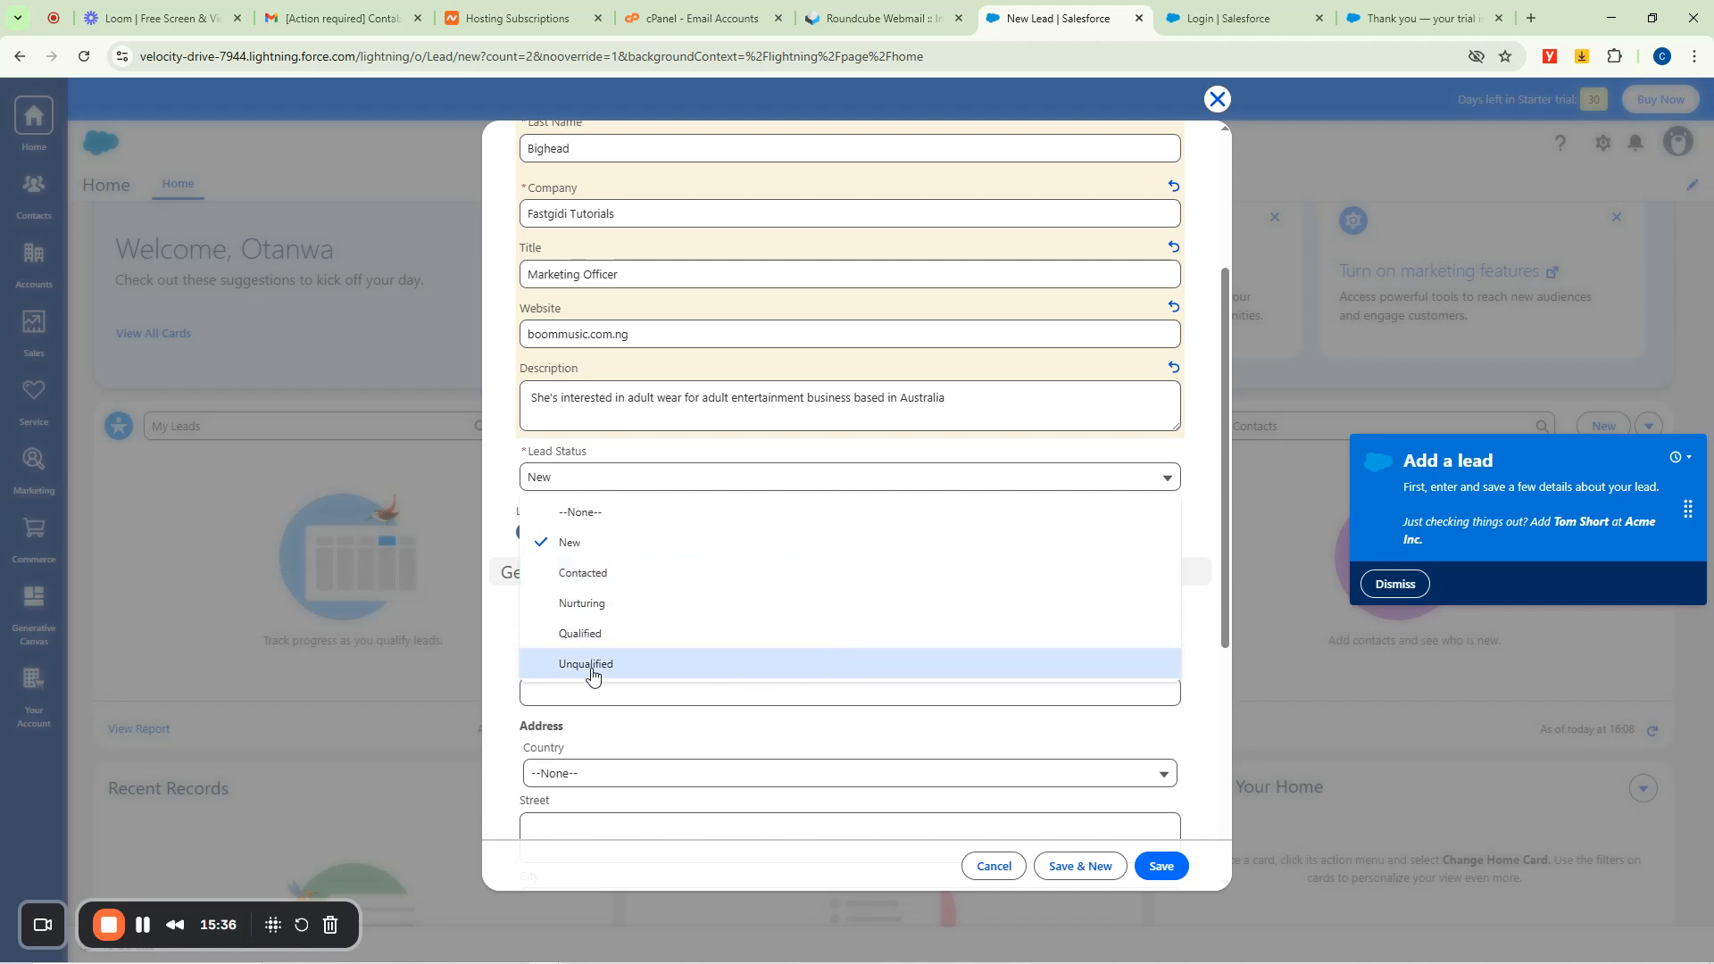
pyautogui.click(573, 543)
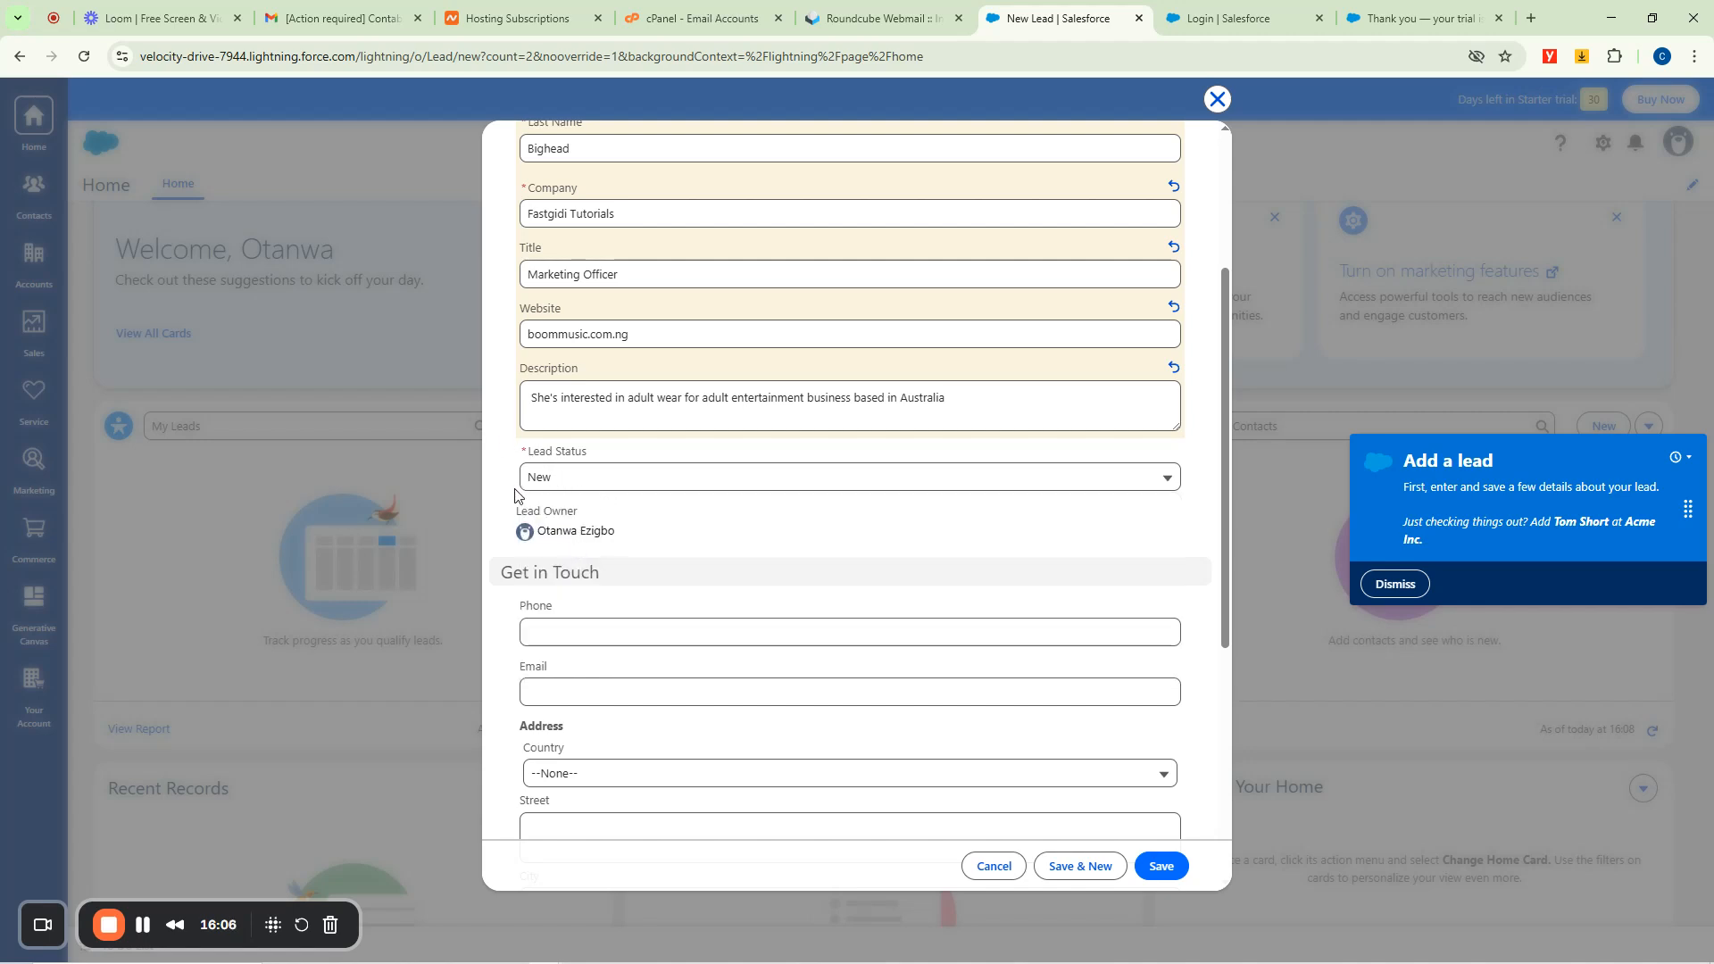
# Scroll down to the lead's contact fields, clearing an accidental text selection.
pyautogui.scroll(-1, 795, 563)
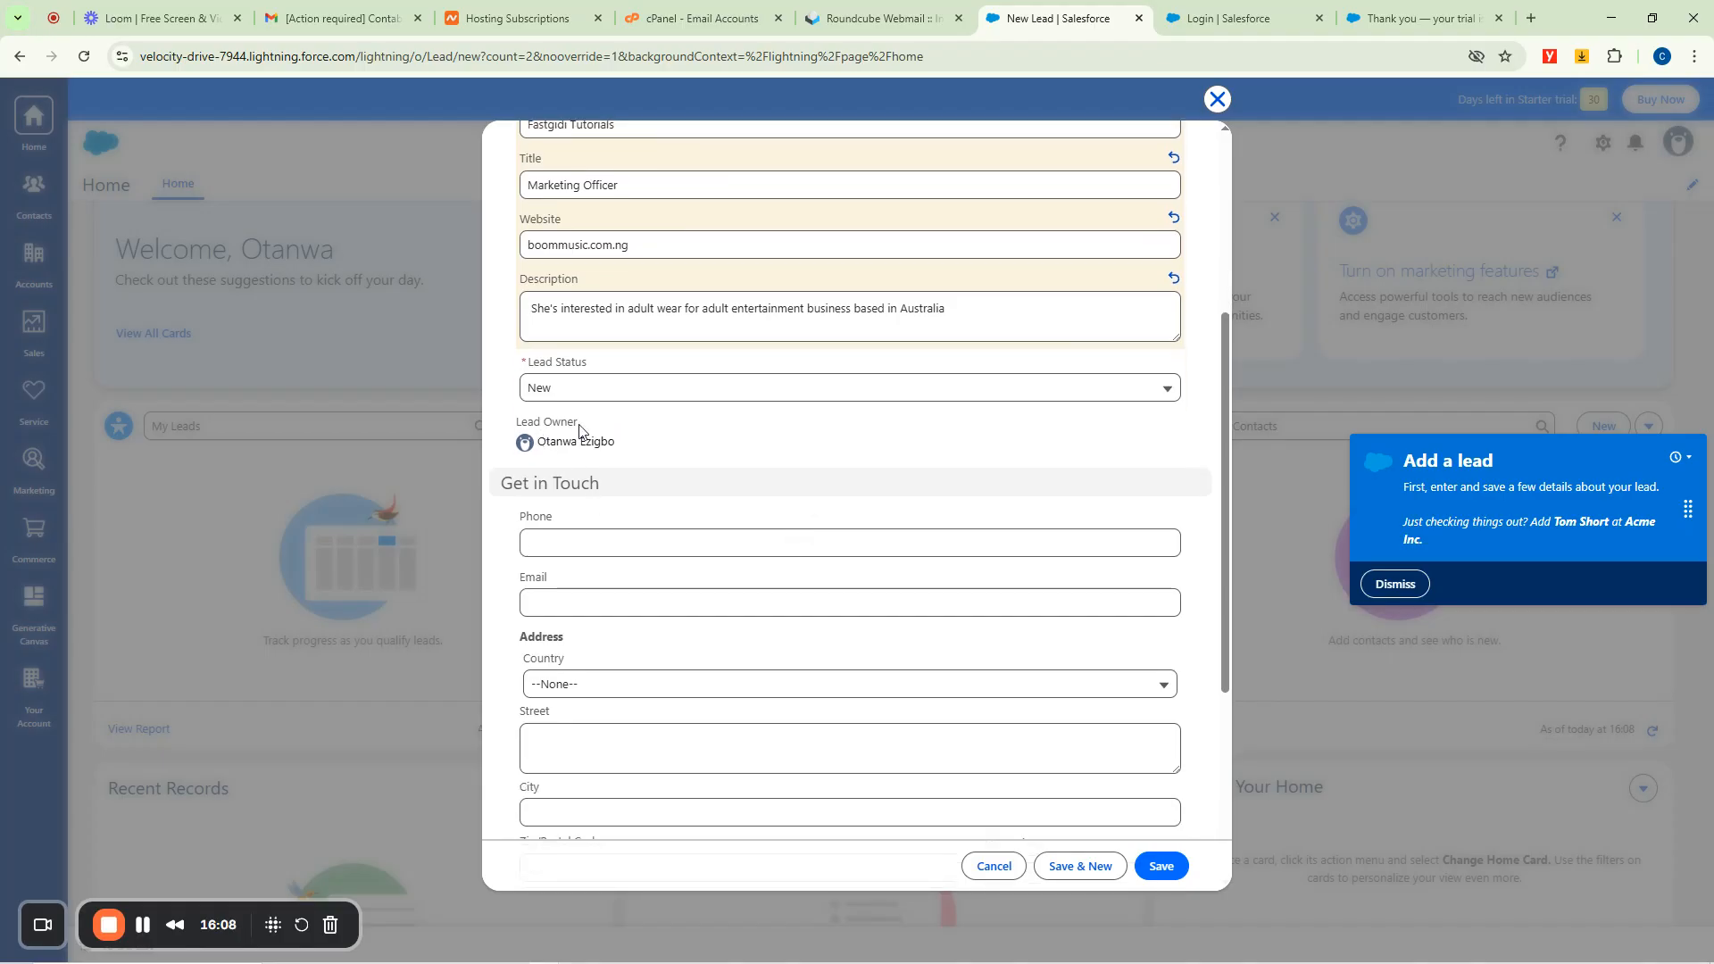
pyautogui.moveTo(521, 423); pyautogui.dragTo(597, 428)
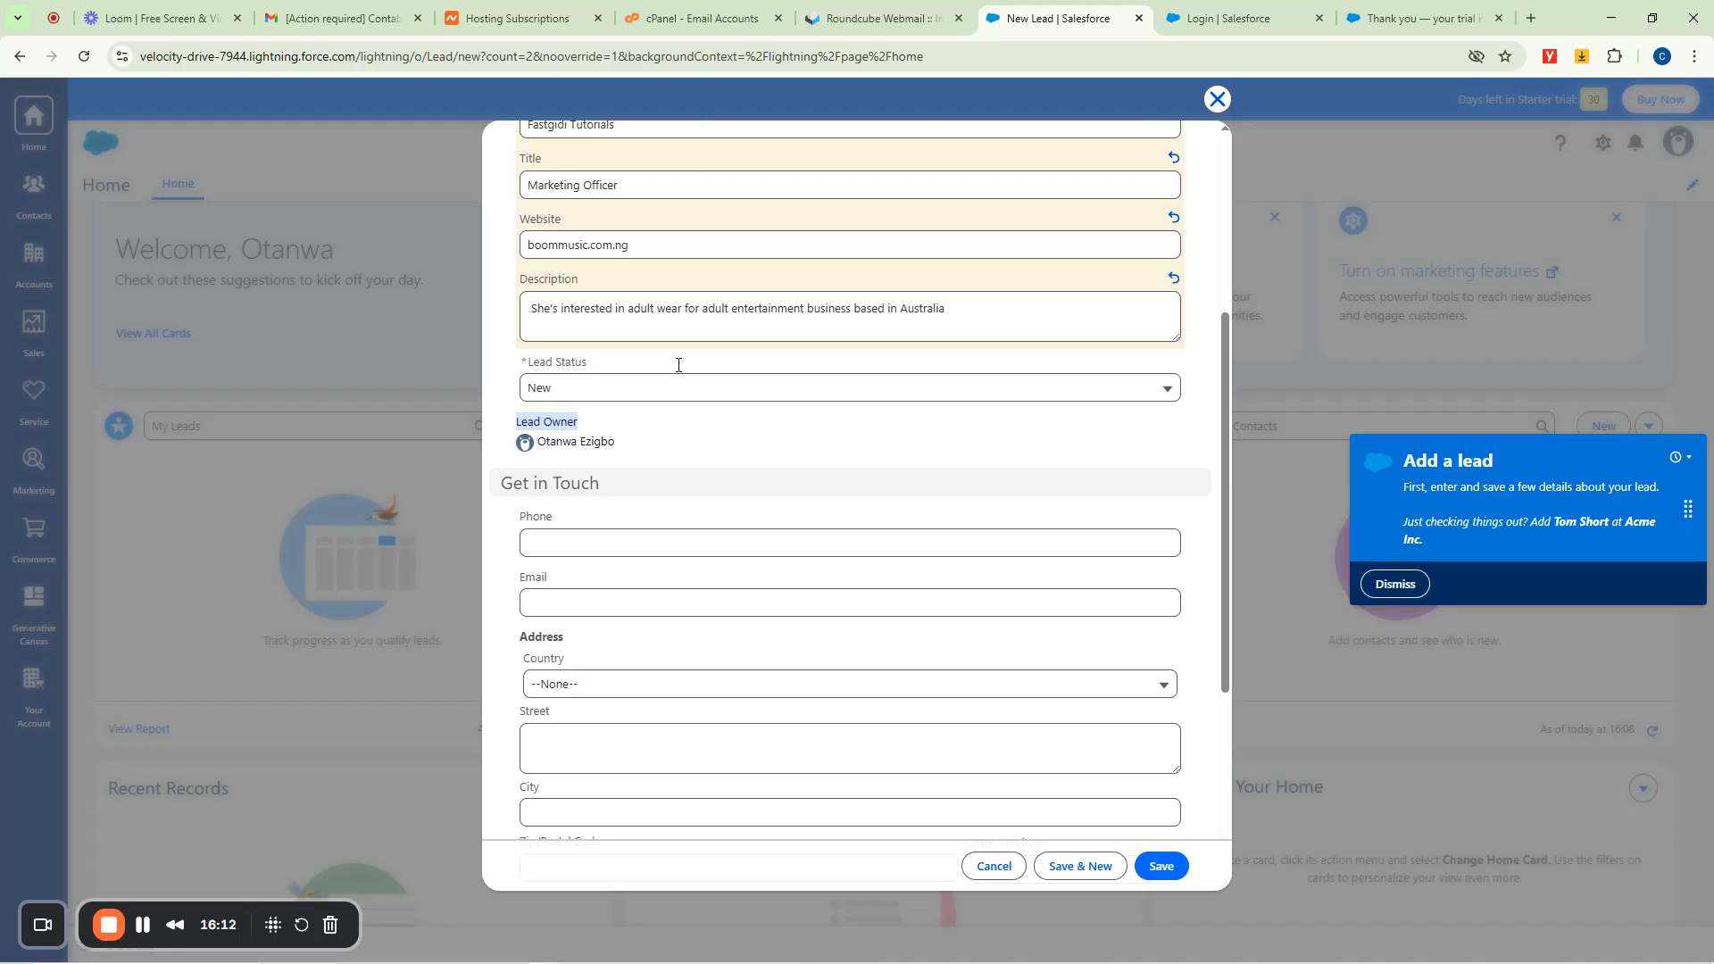
pyautogui.click(614, 441)
pyautogui.moveTo(615, 441); pyautogui.dragTo(537, 441)
pyautogui.scroll(-3, 630, 397)
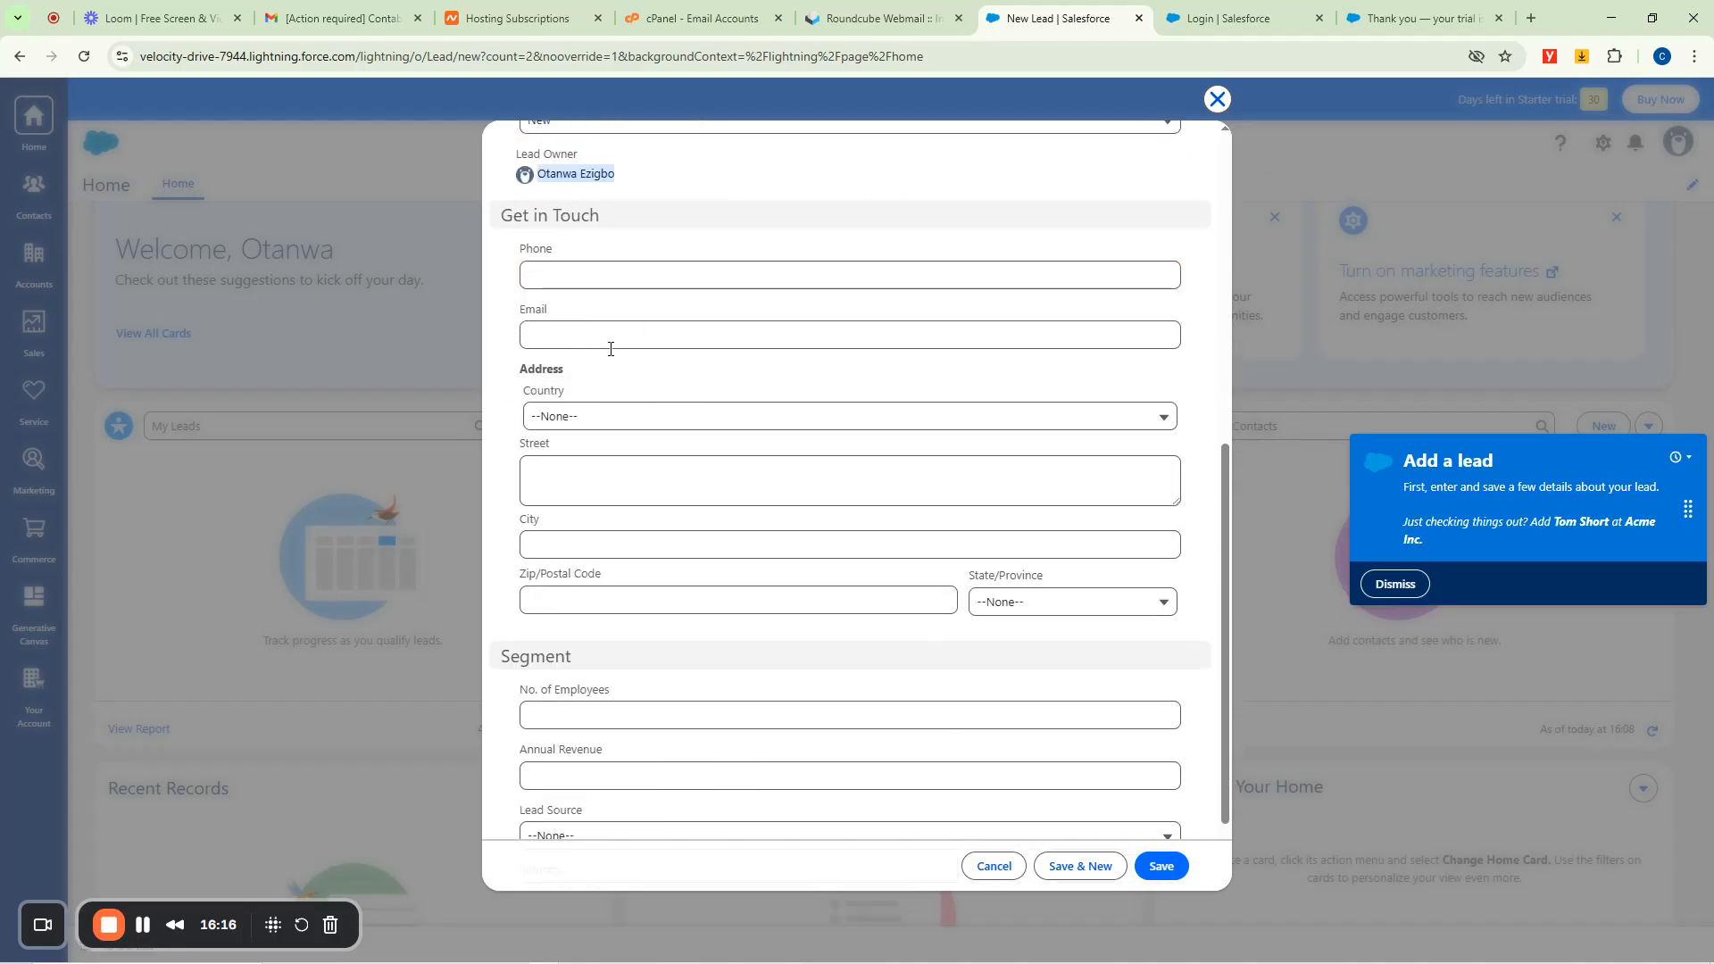
pyautogui.scroll(7, 581, 306)
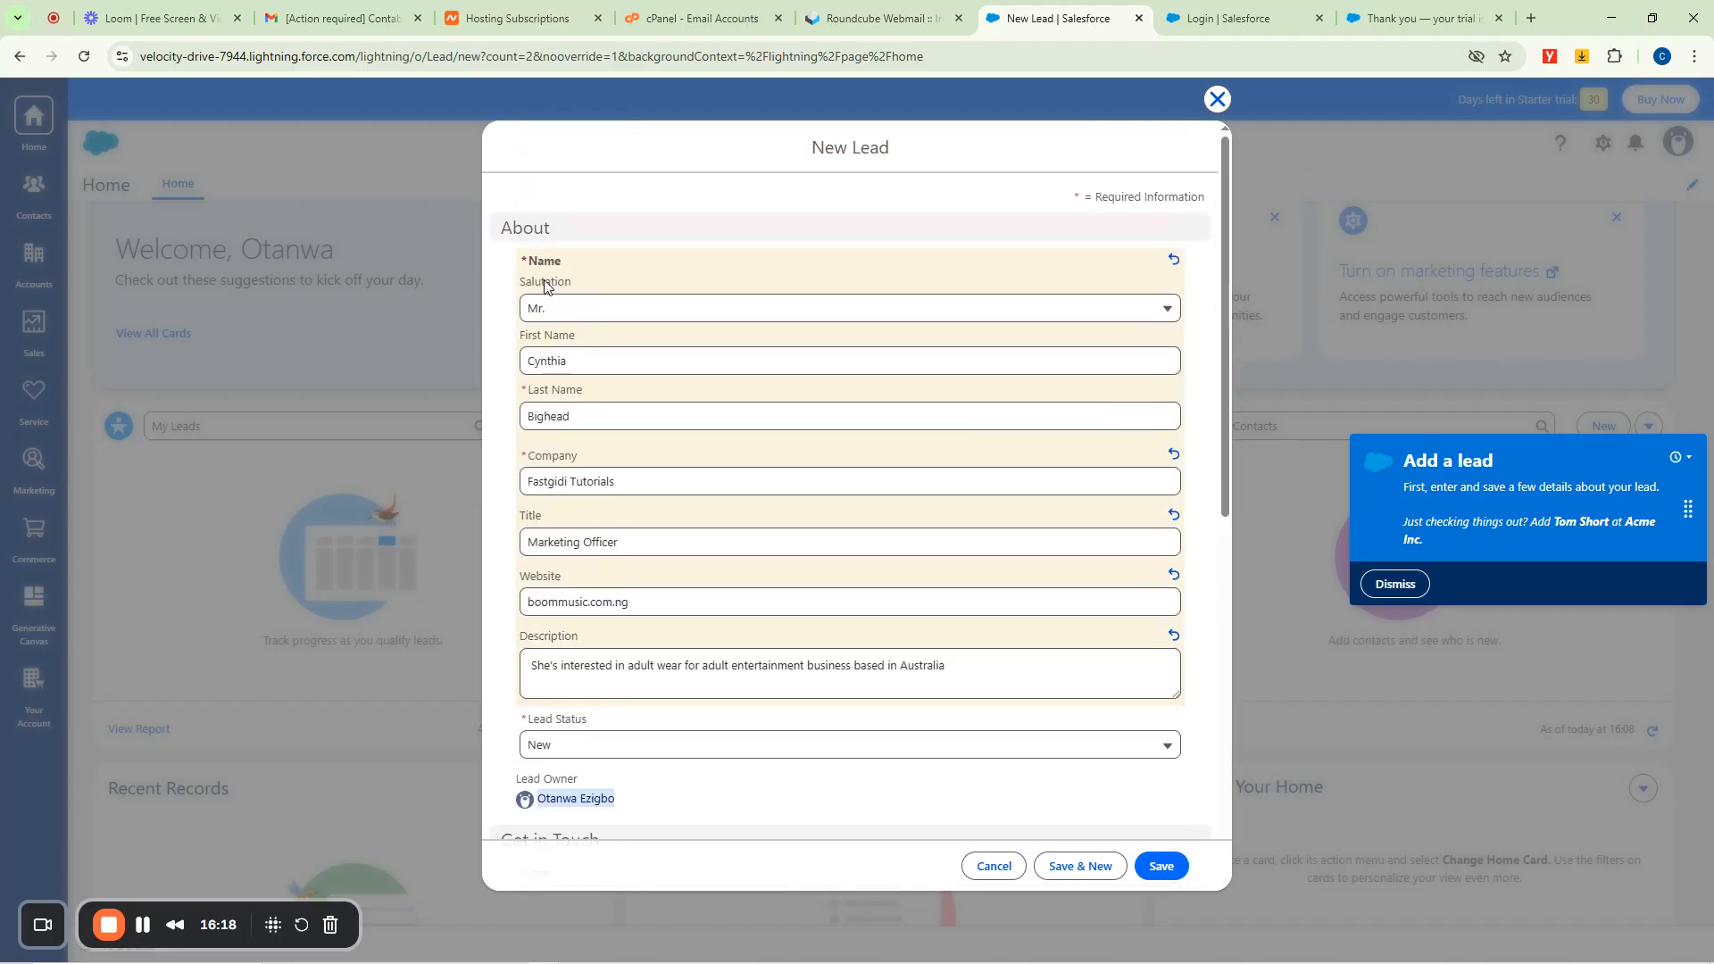
pyautogui.scroll(-5, 634, 467)
pyautogui.click(729, 455)
pyautogui.click(553, 522)
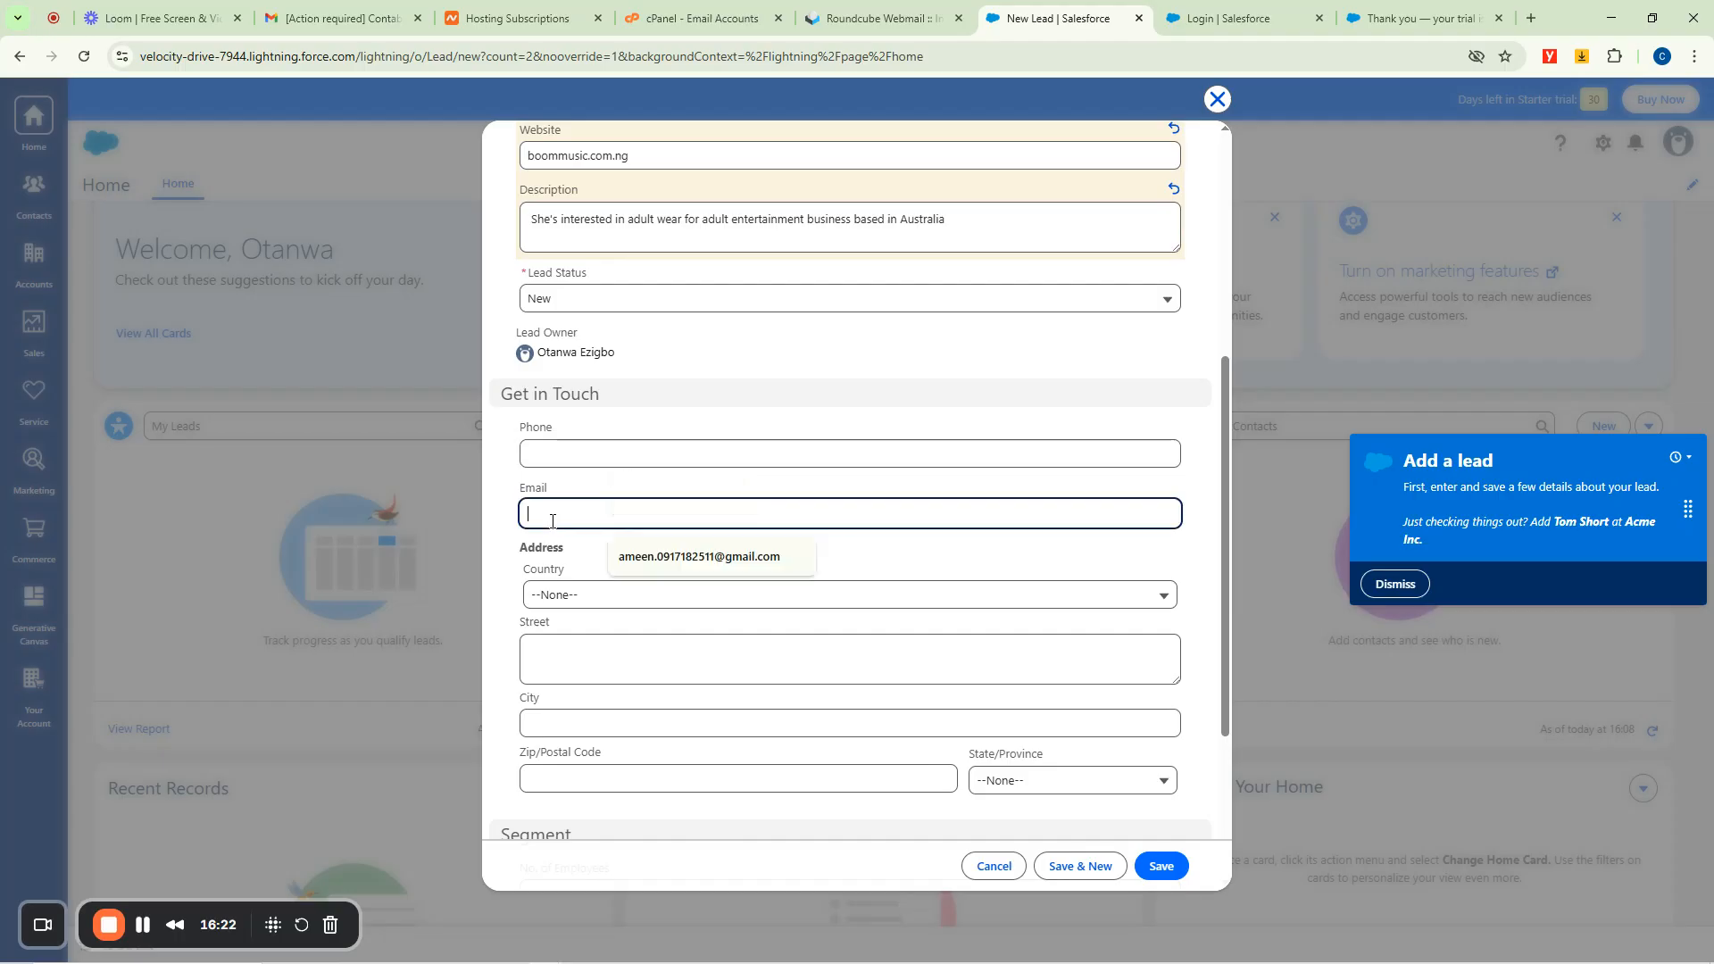
# Fill the phone number from the saved suggestion and enter the lead's email address.
pyautogui.click(557, 597)
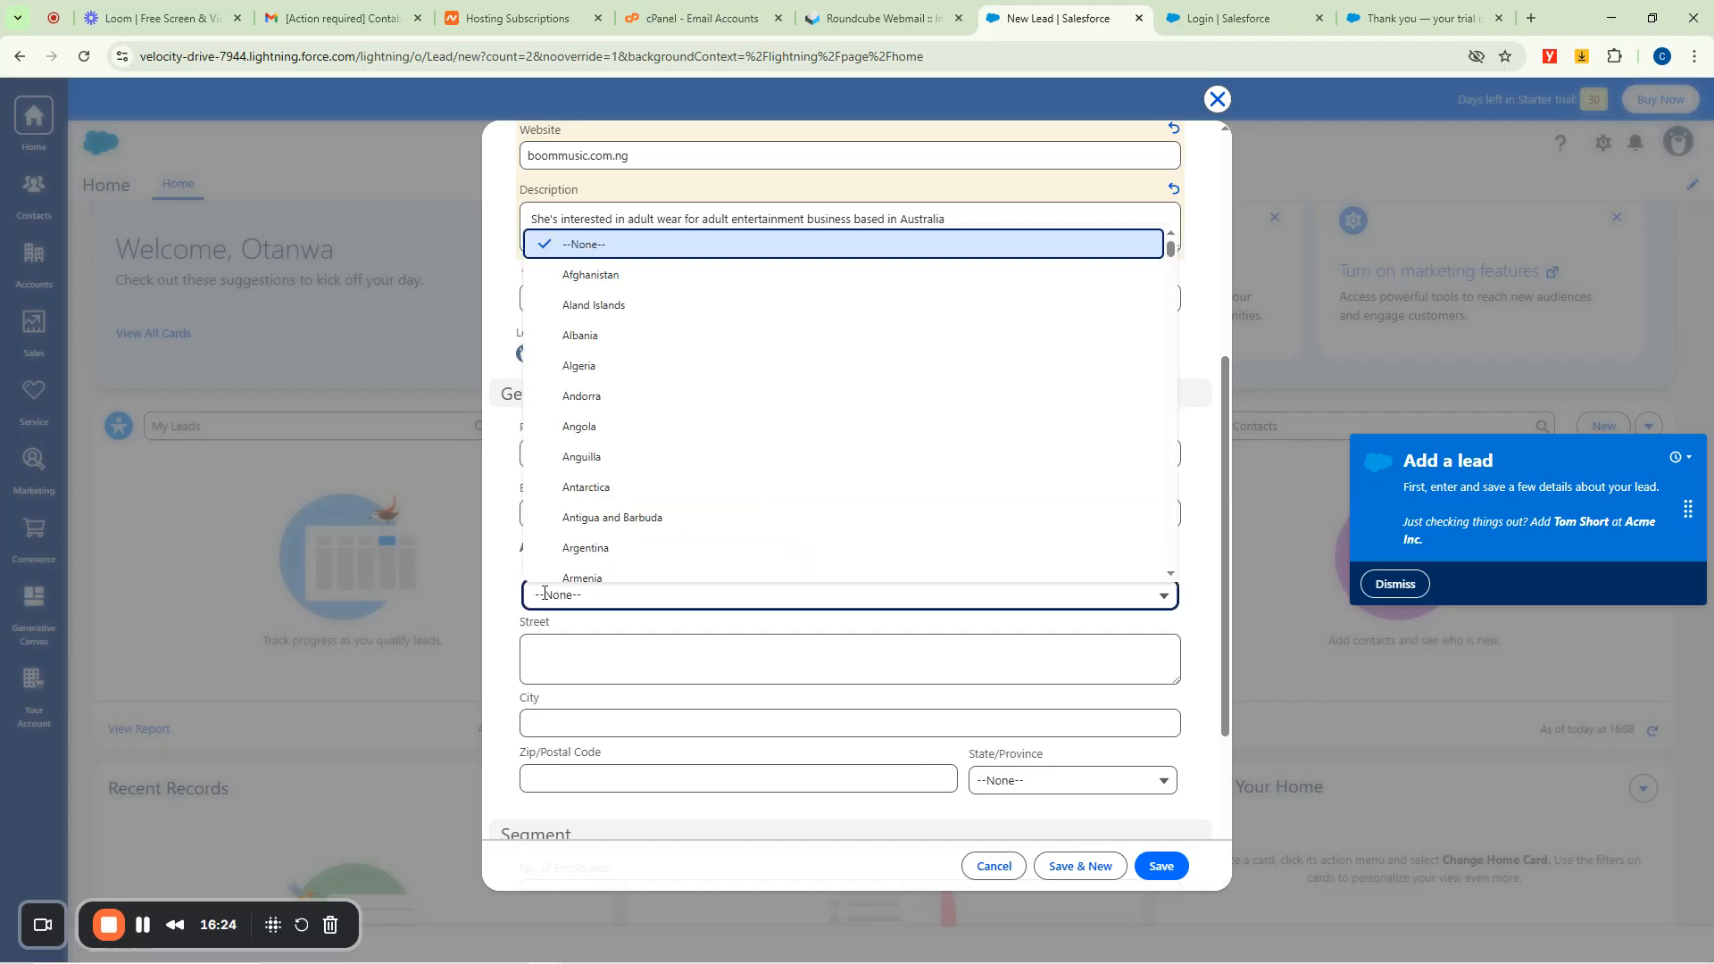
pyautogui.click(502, 573)
pyautogui.click(552, 449)
pyautogui.click(659, 497)
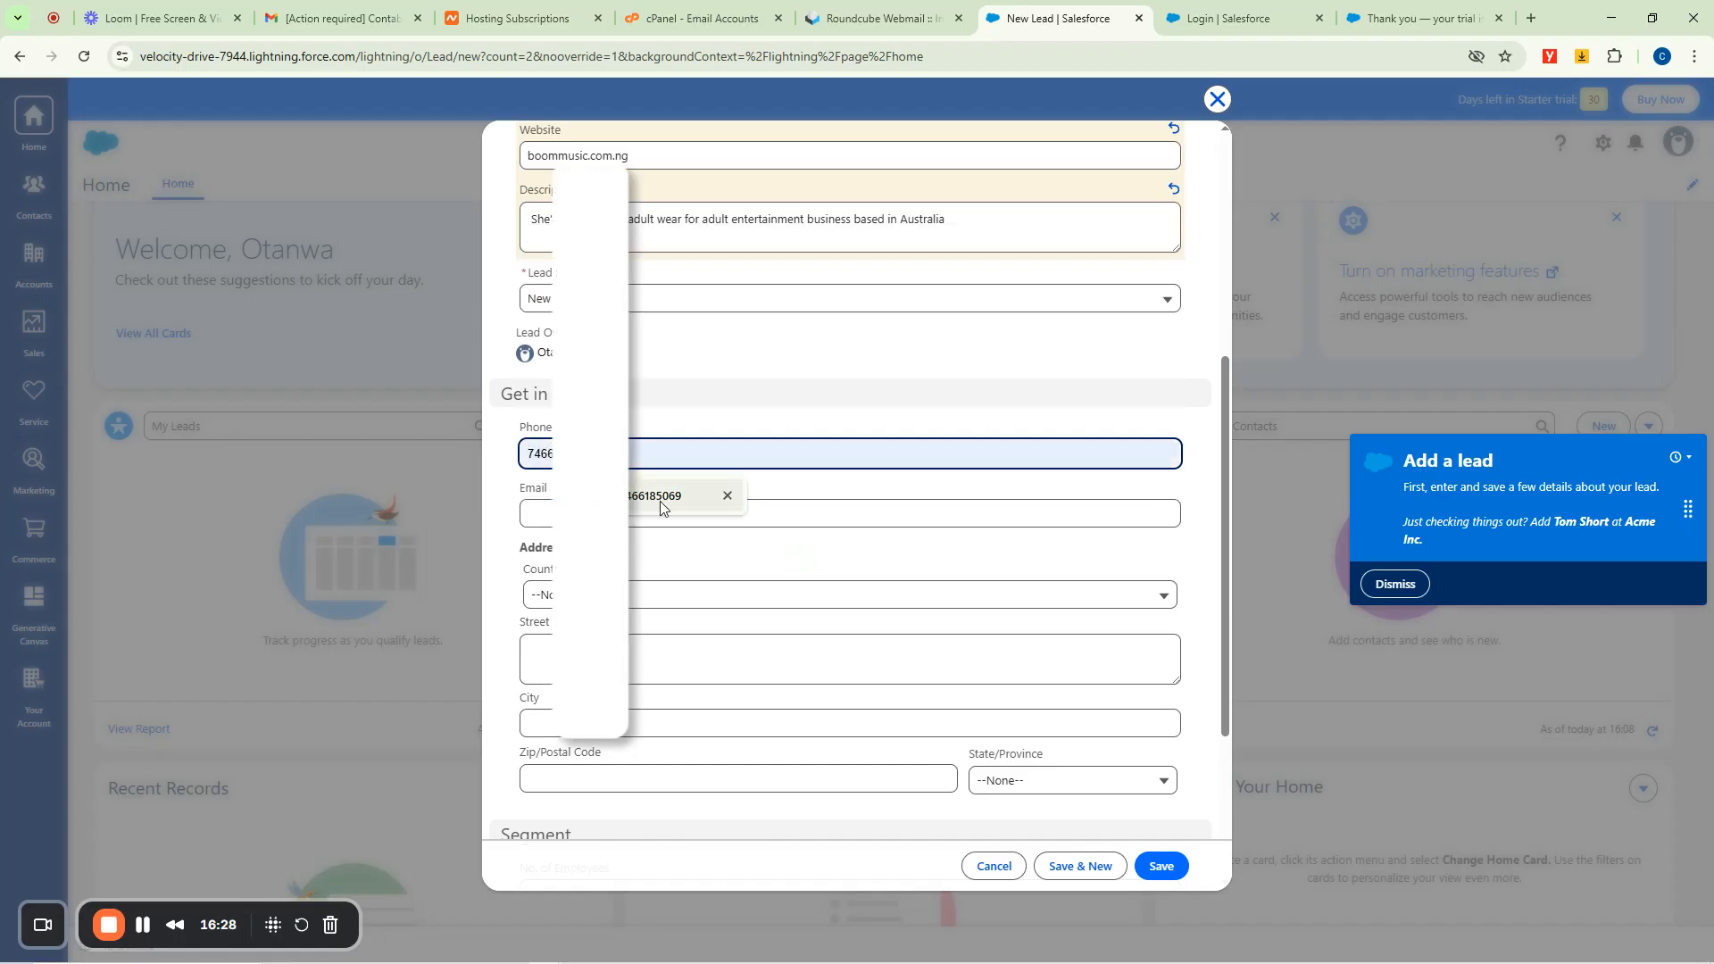
pyautogui.click(544, 514)
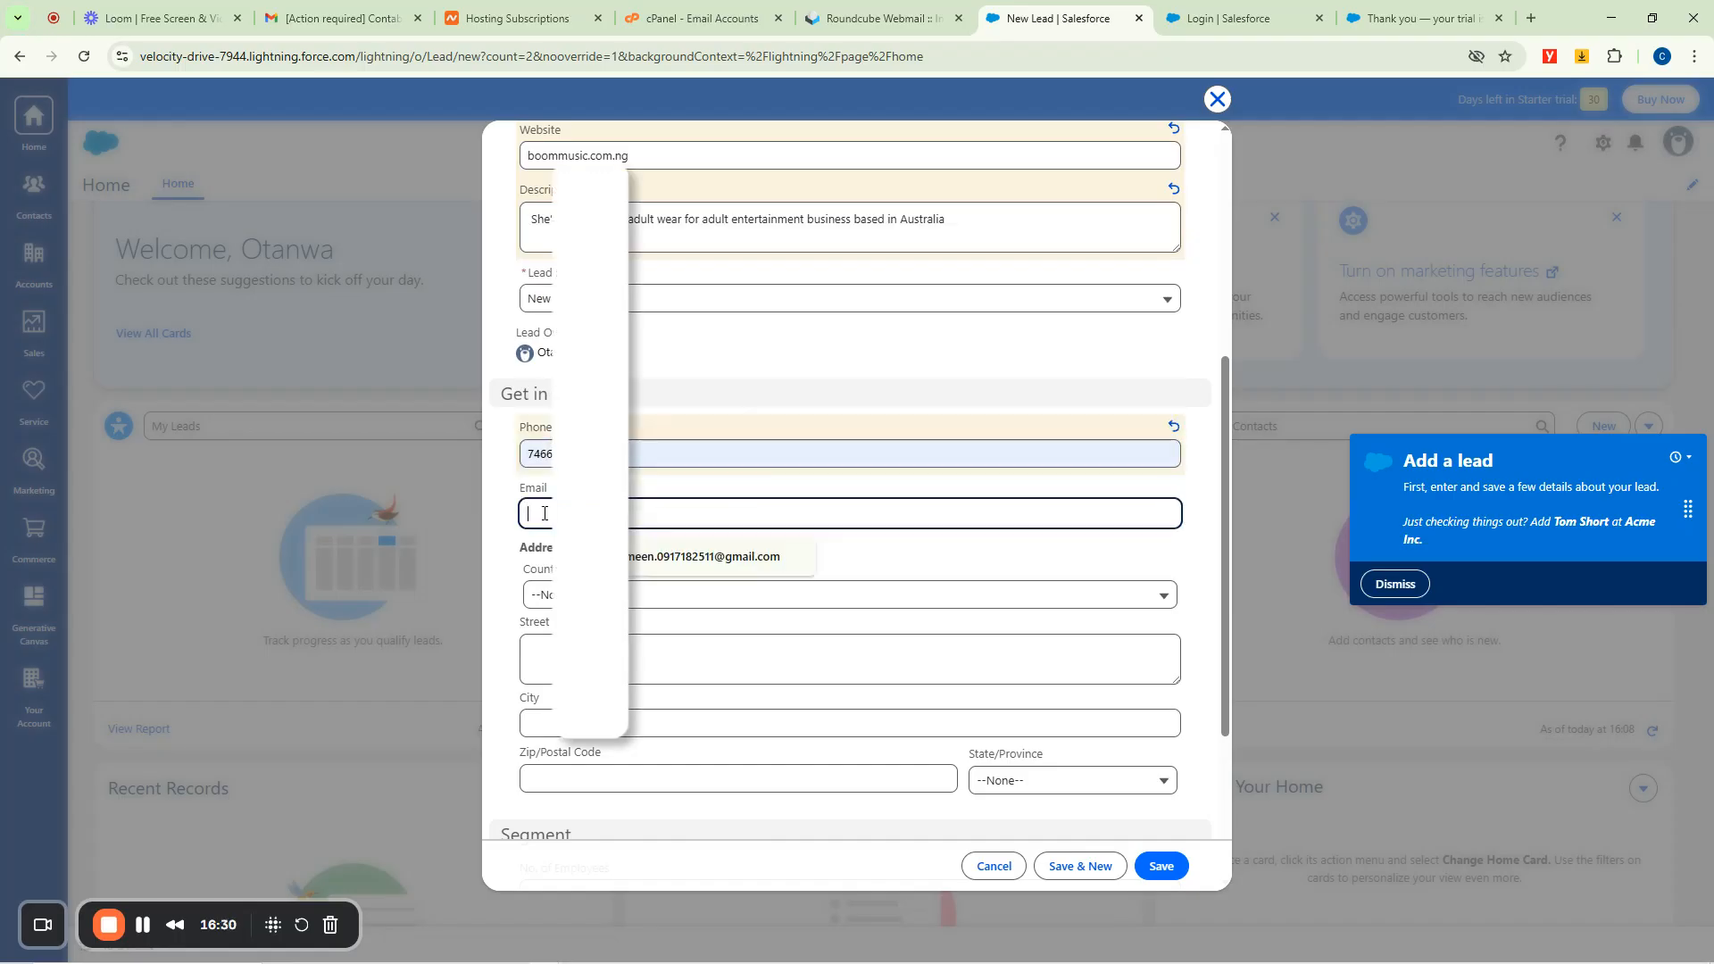
pyautogui.write('email')
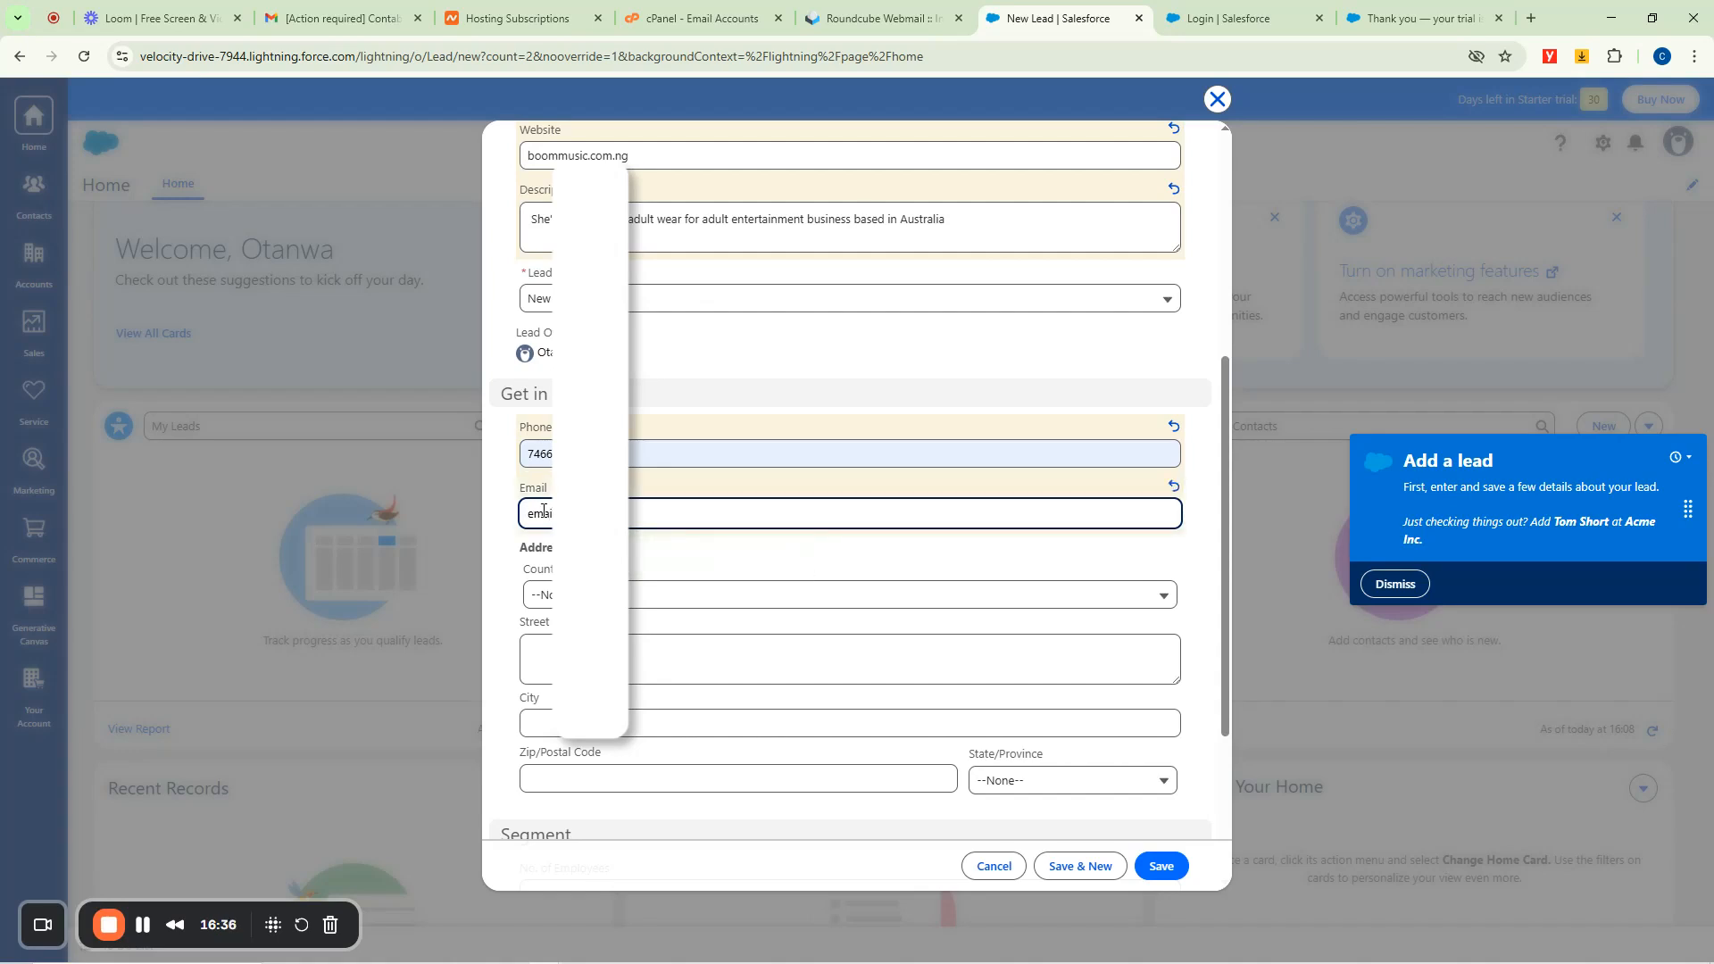
# Set country Nigeria, fill the street address, city Benin and postal code 111111.
pyautogui.click(549, 596)
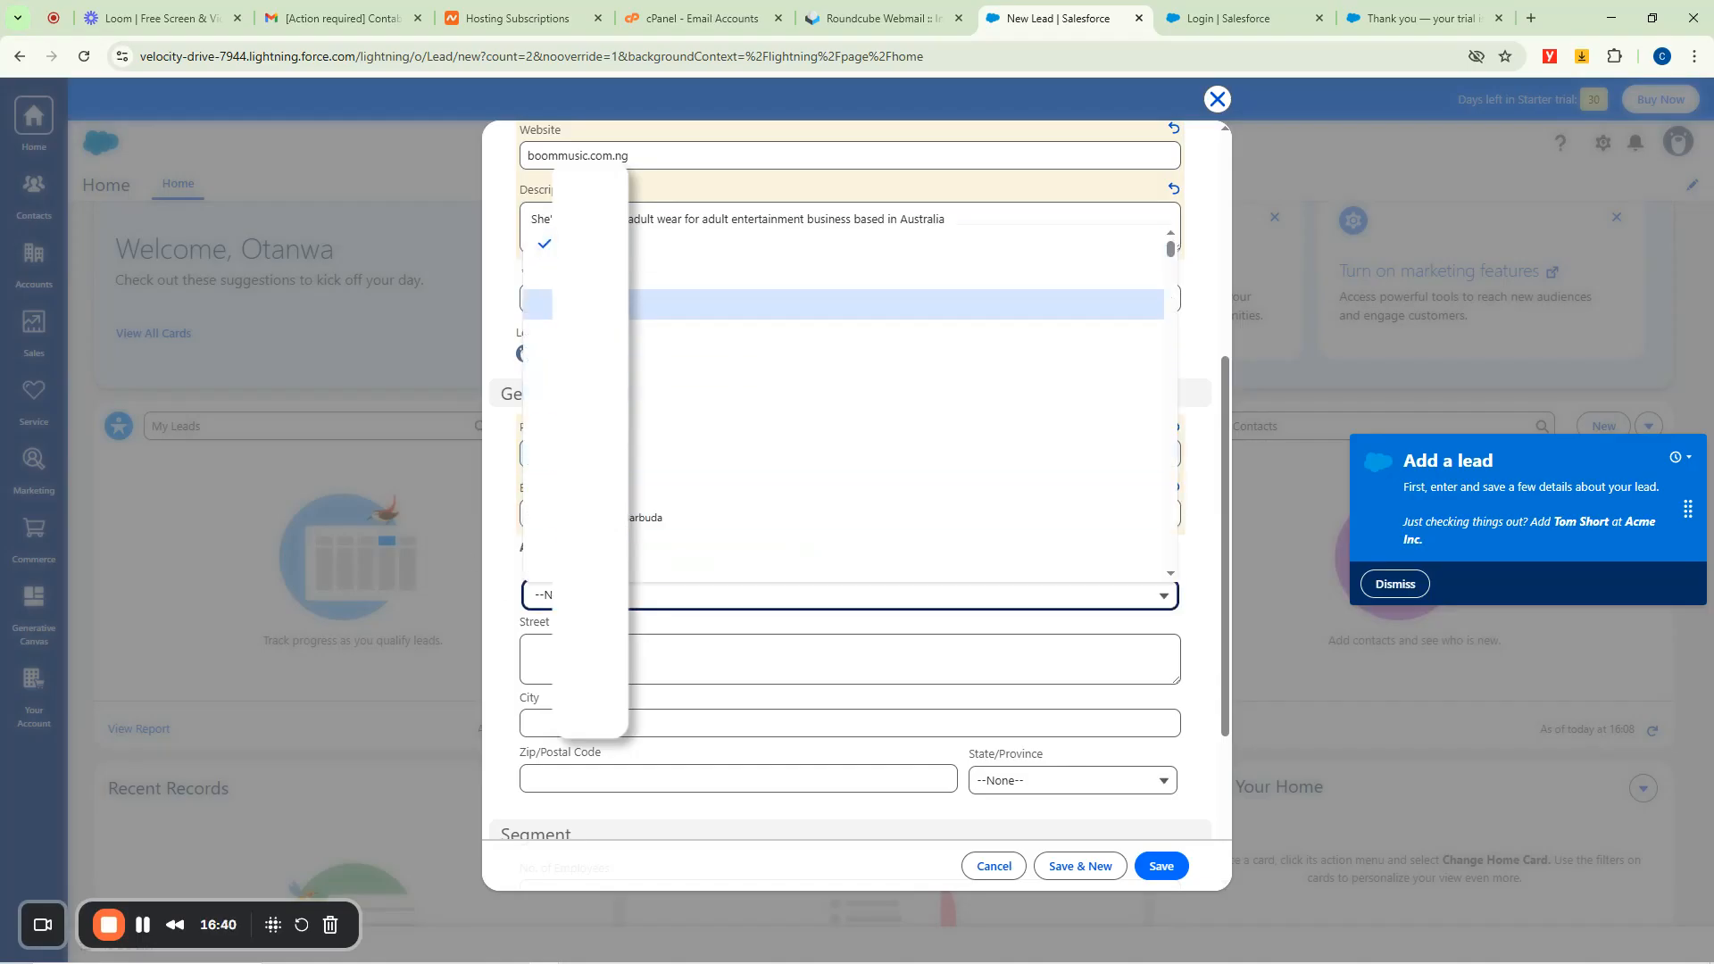
pyautogui.scroll(-4, 589, 426)
pyautogui.scroll(-5, 590, 415)
pyautogui.scroll(-15, 589, 415)
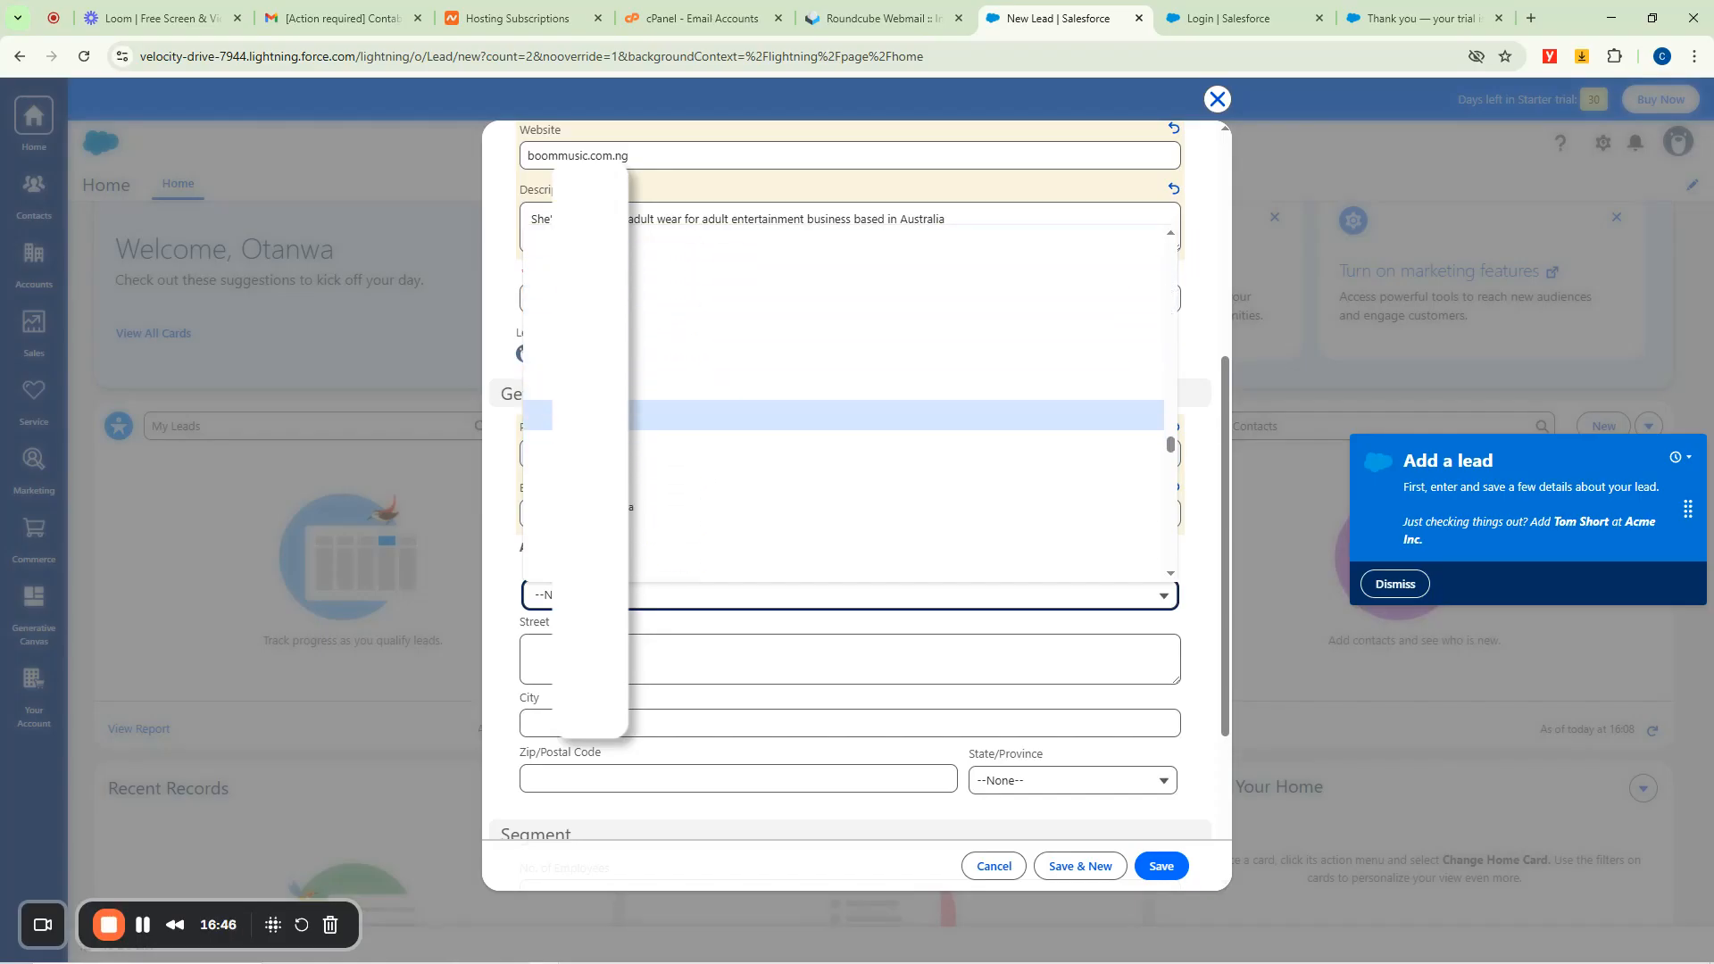
pyautogui.click(804, 446)
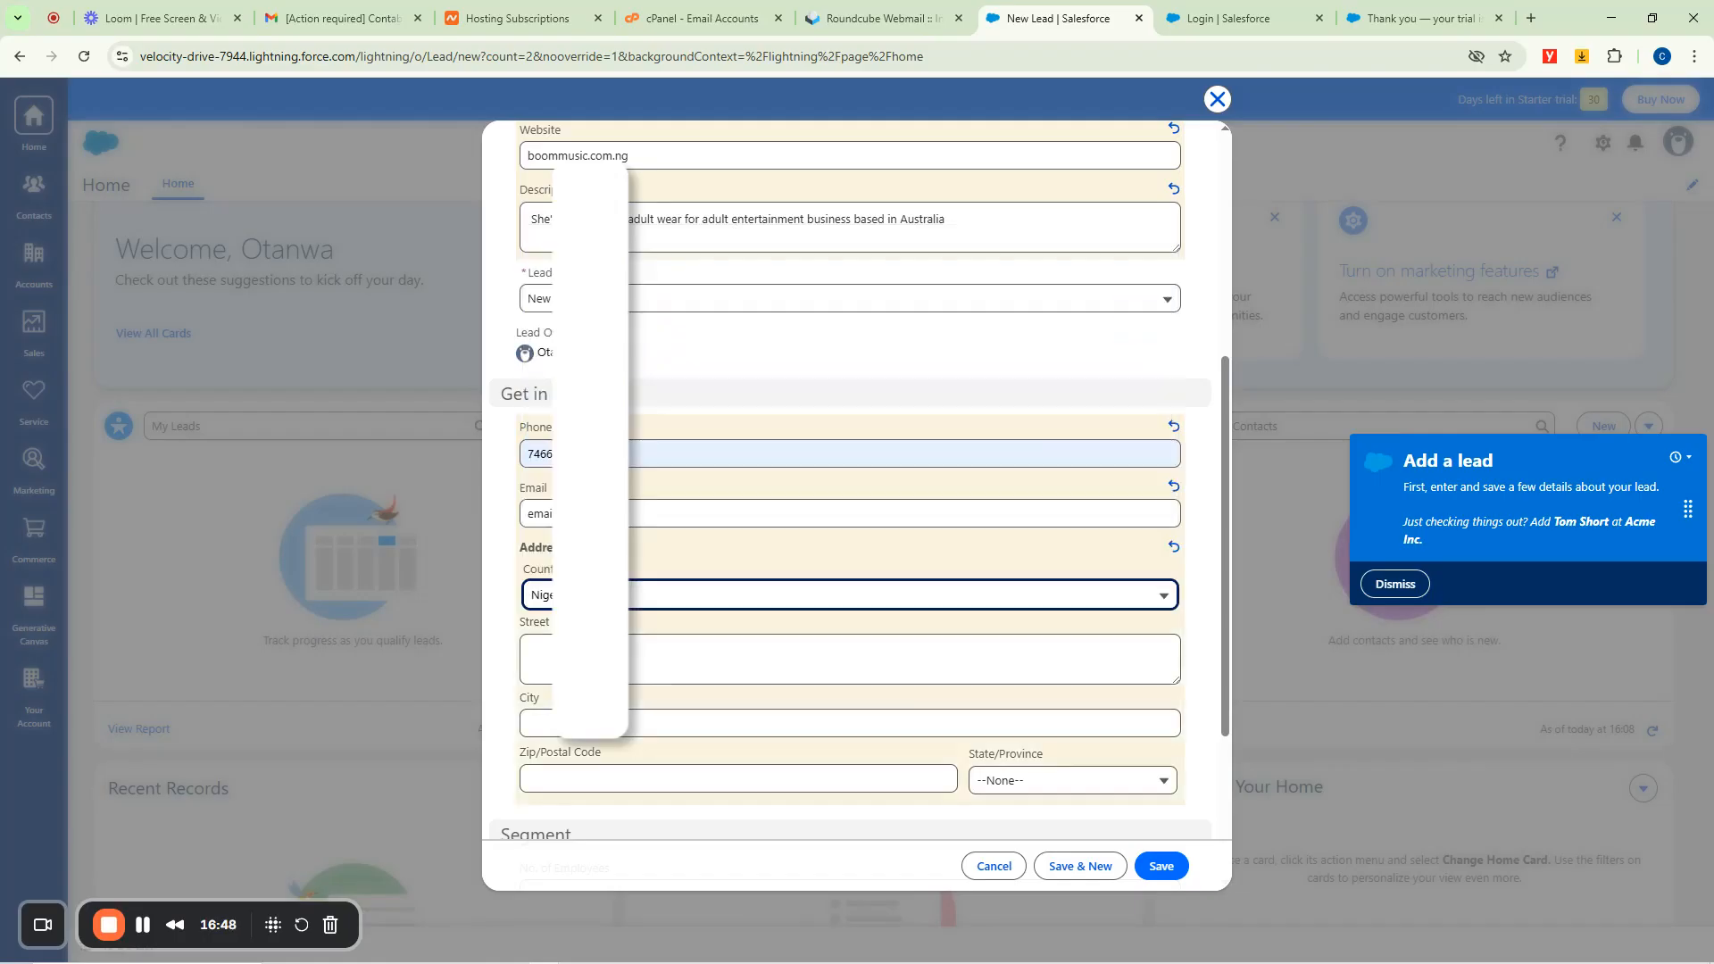
pyautogui.click(535, 654)
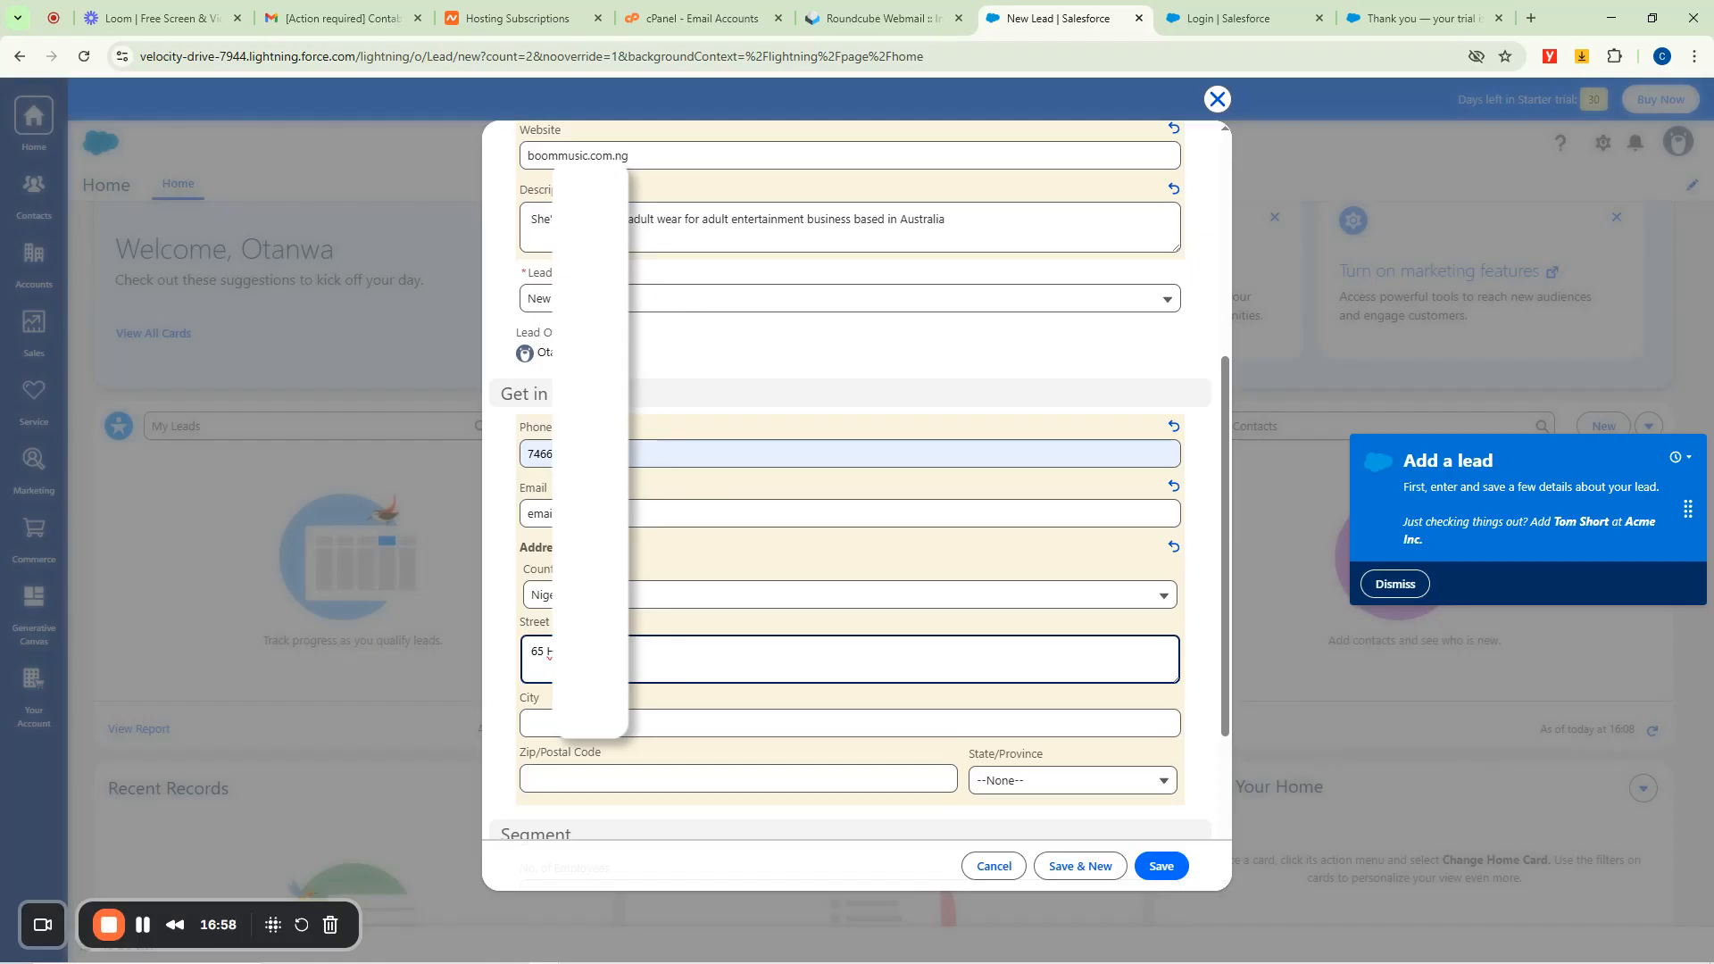
pyautogui.press('Tab')
pyautogui.write('Benin')
pyautogui.press('Tab')
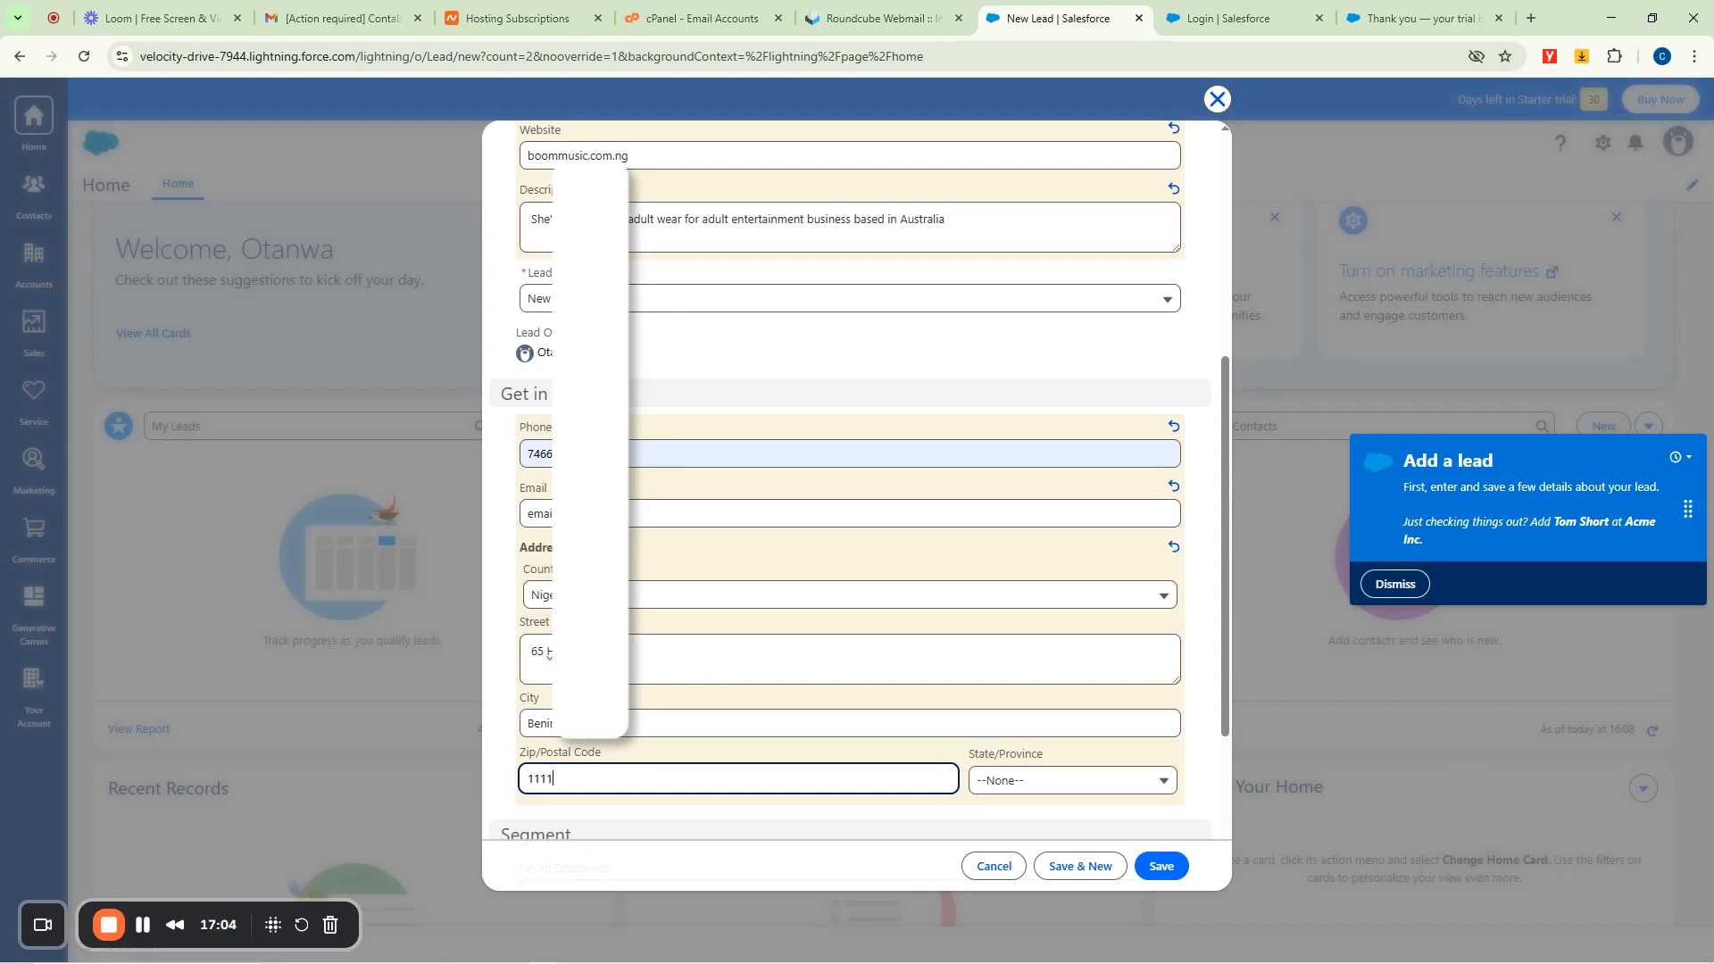
# Try repeatedly to open the State/Province picklist.
pyautogui.click(1061, 781)
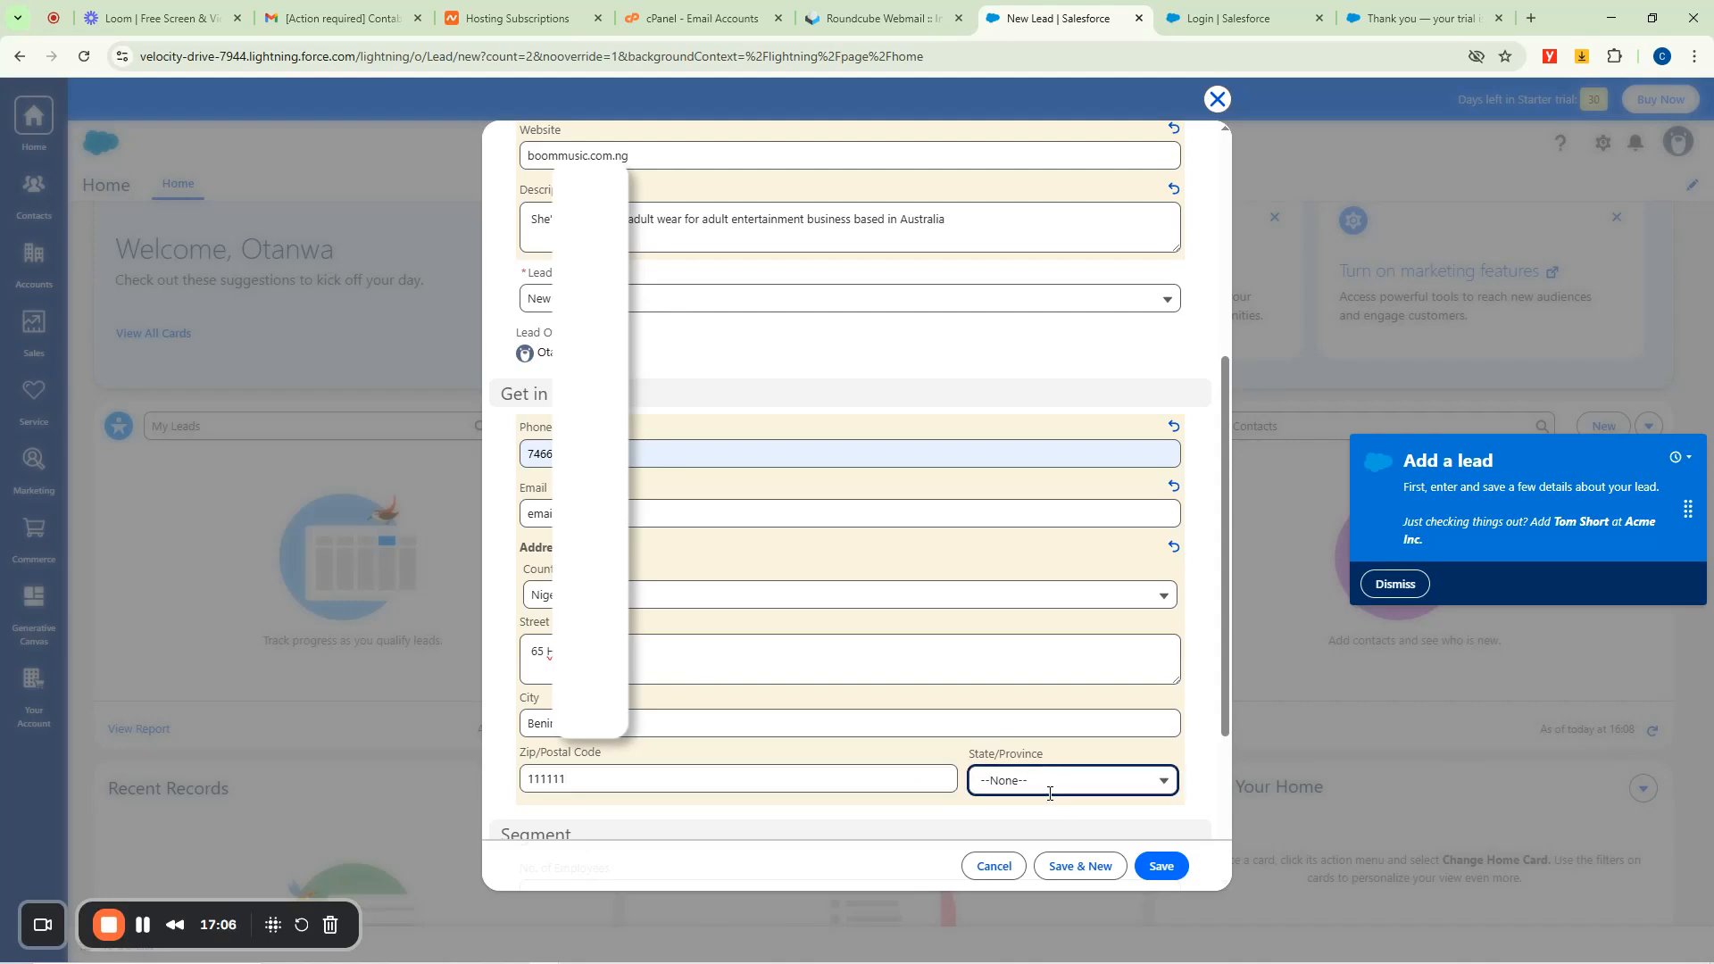
pyautogui.scroll(-3, 1084, 587)
pyautogui.click(1036, 501)
pyautogui.click(1036, 502)
pyautogui.click(1036, 503)
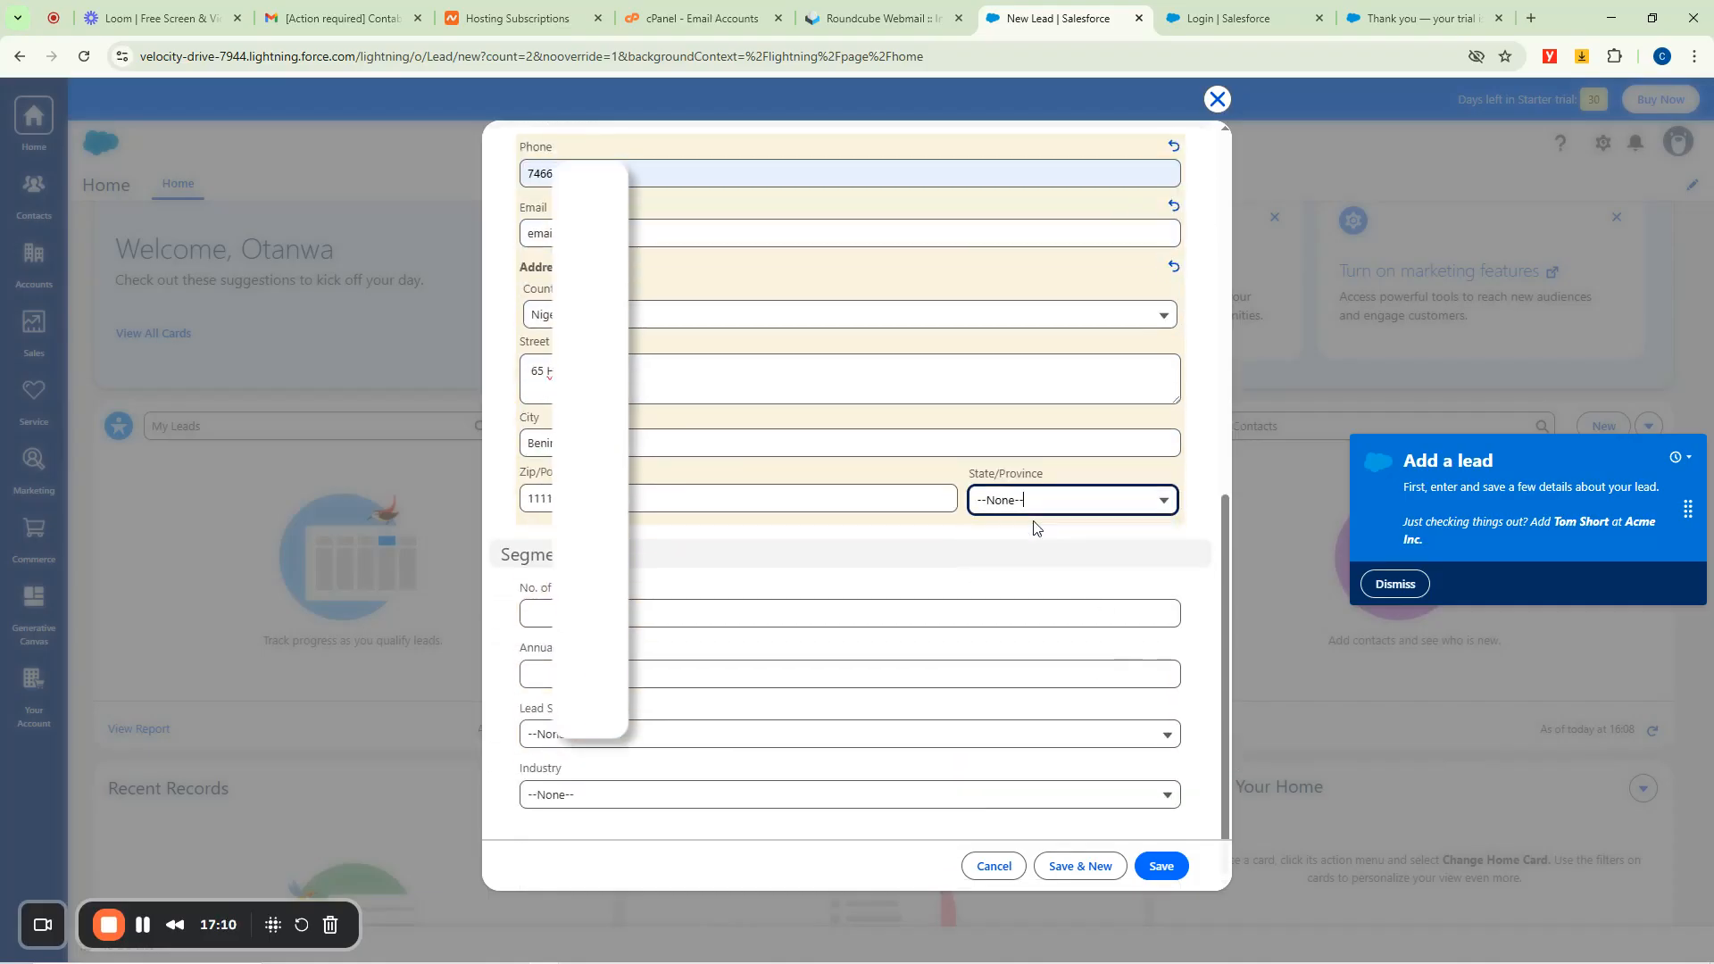
pyautogui.click(1041, 495)
pyautogui.click(1165, 497)
pyautogui.click(1166, 496)
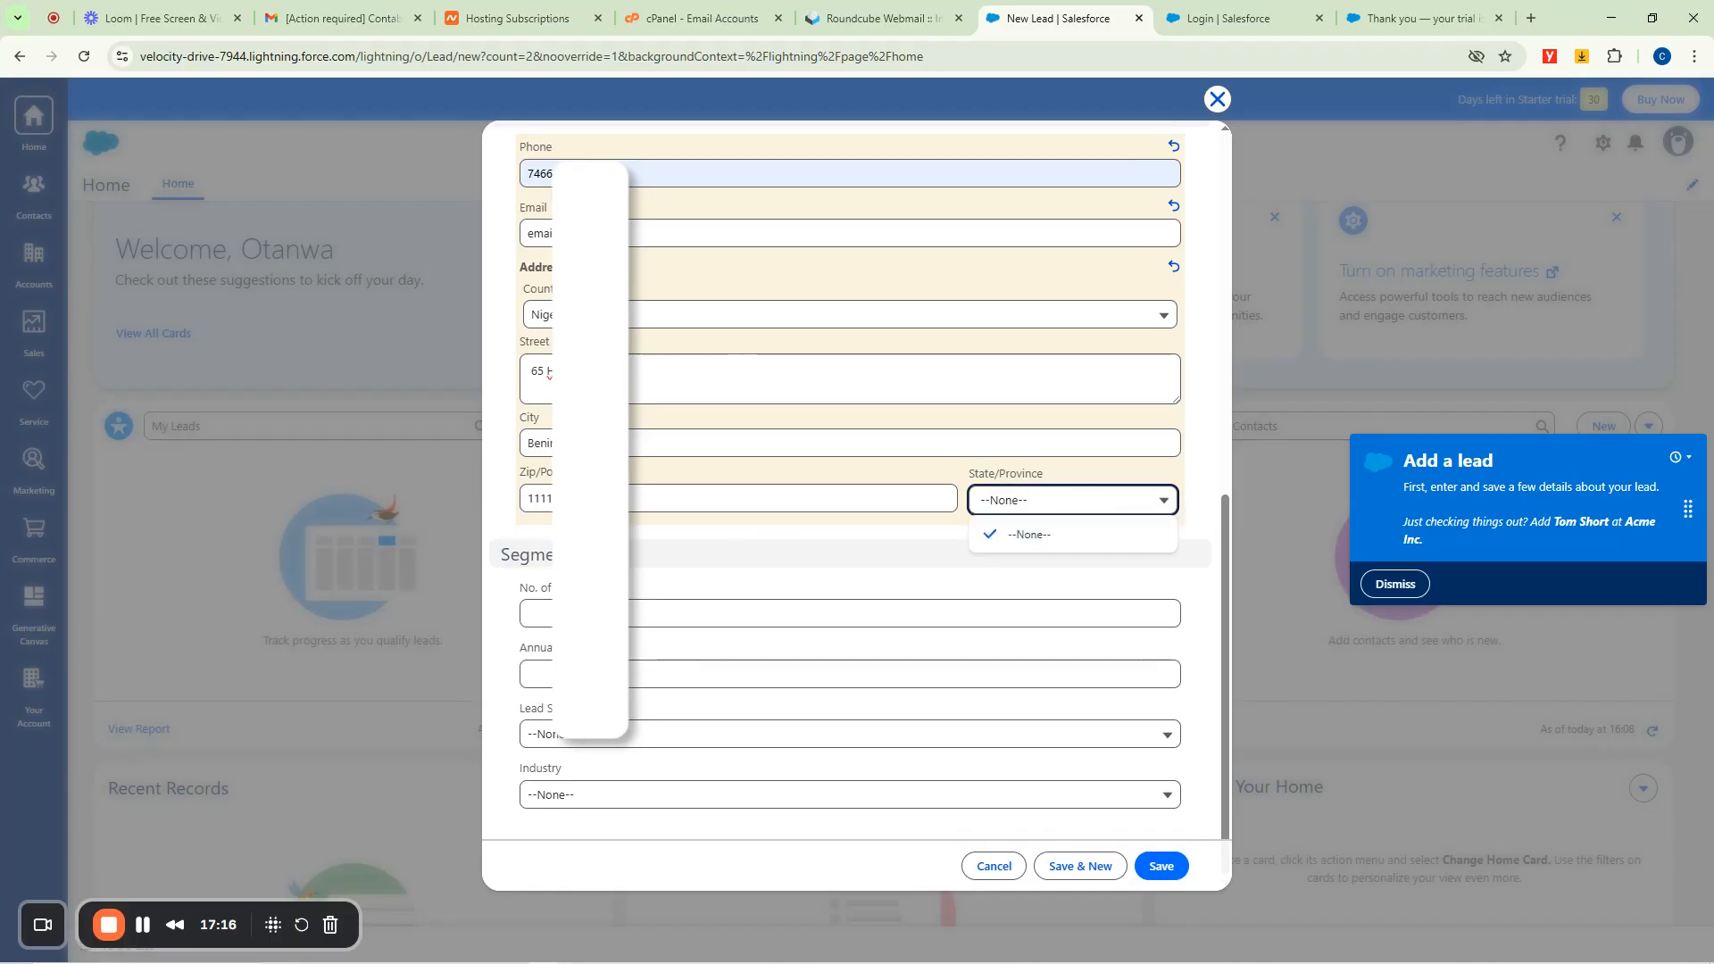
pyautogui.scroll(1, 738, 589)
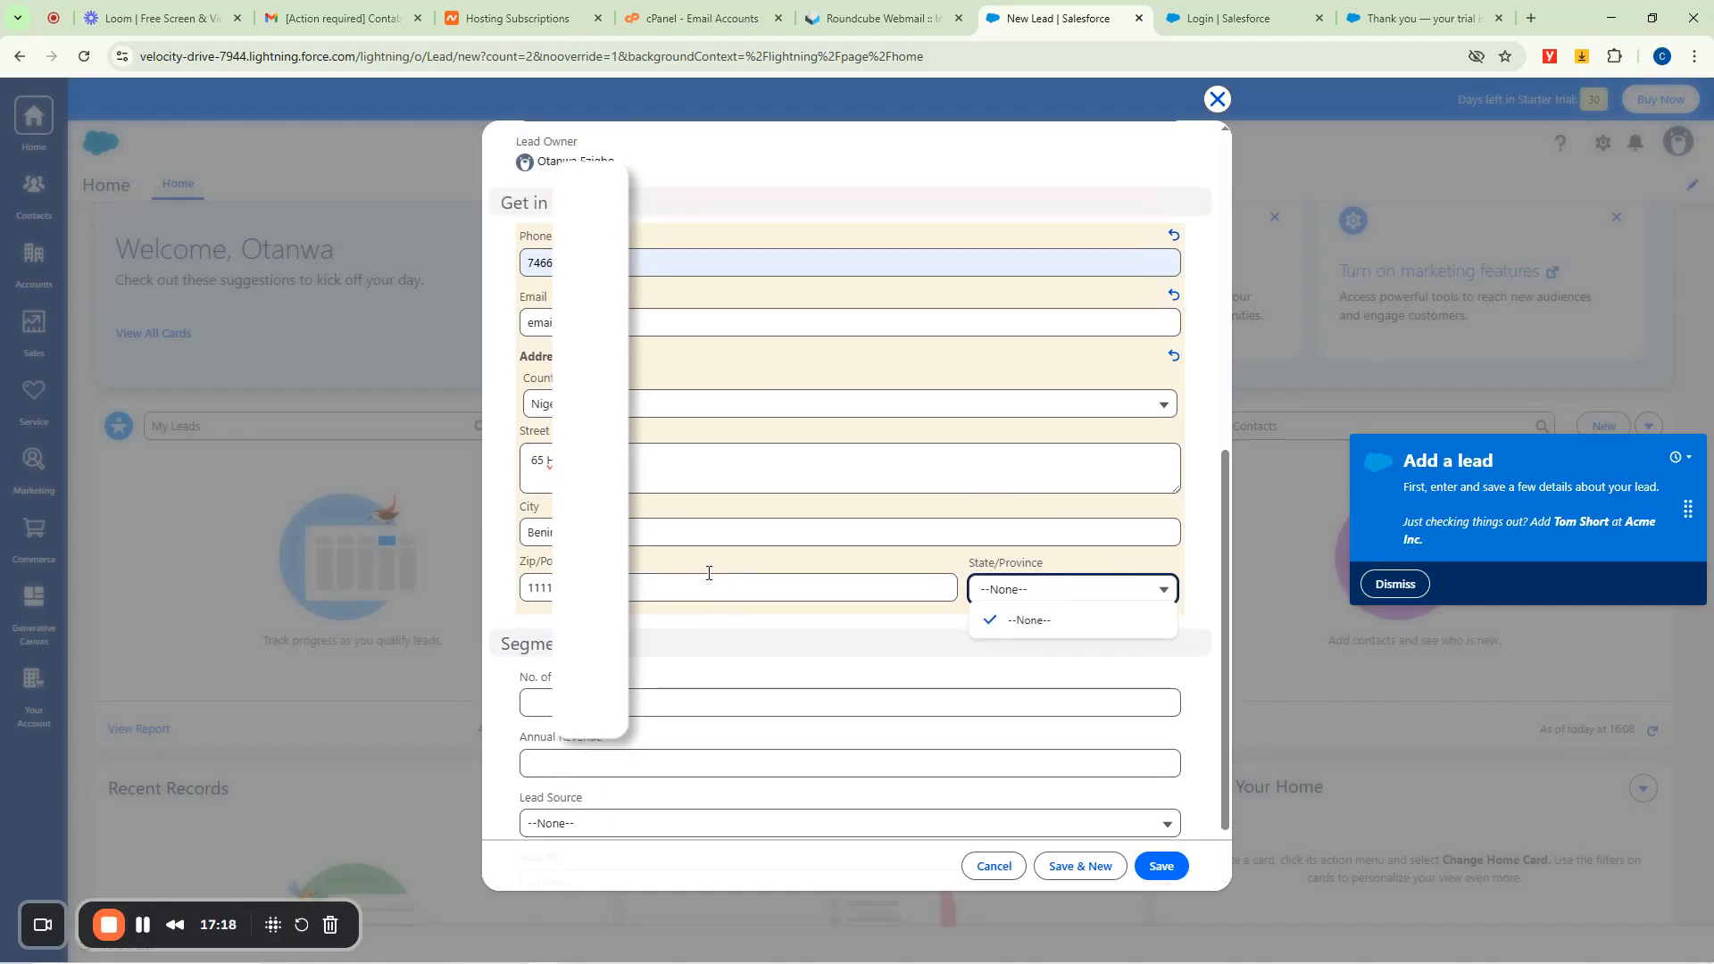
pyautogui.scroll(-1, 654, 711)
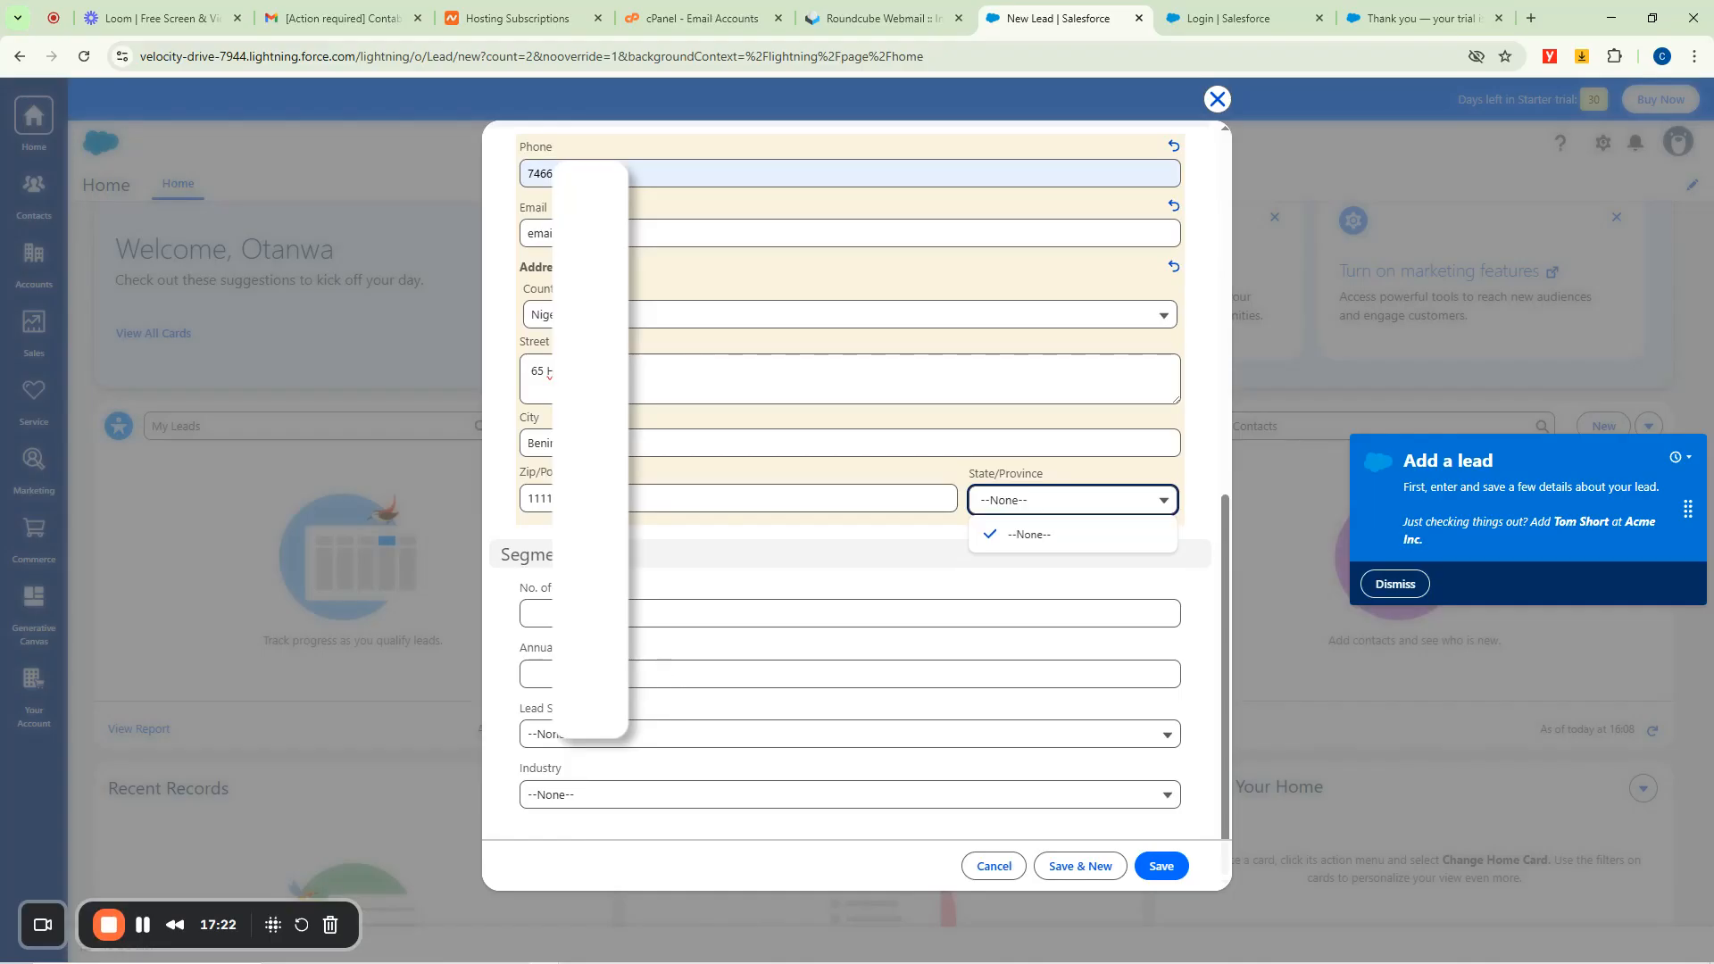
# Set the new lead's Lead Source to Web and Industry to Apparel.
pyautogui.click(572, 734)
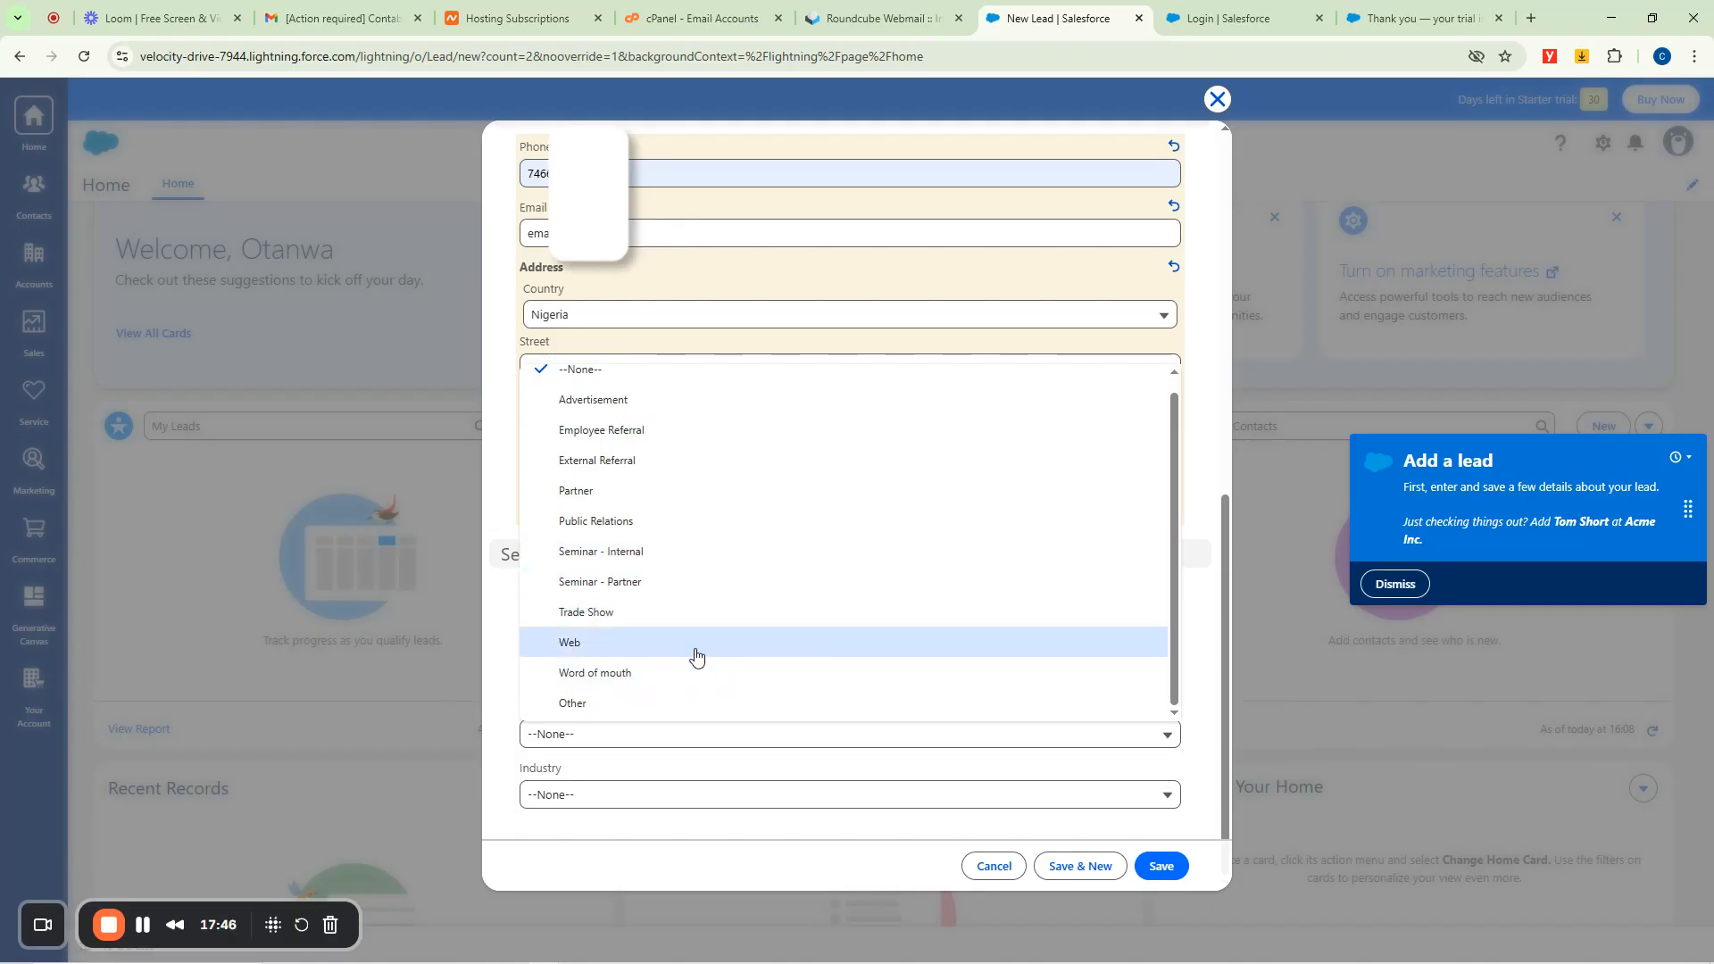
pyautogui.scroll(1, 631, 566)
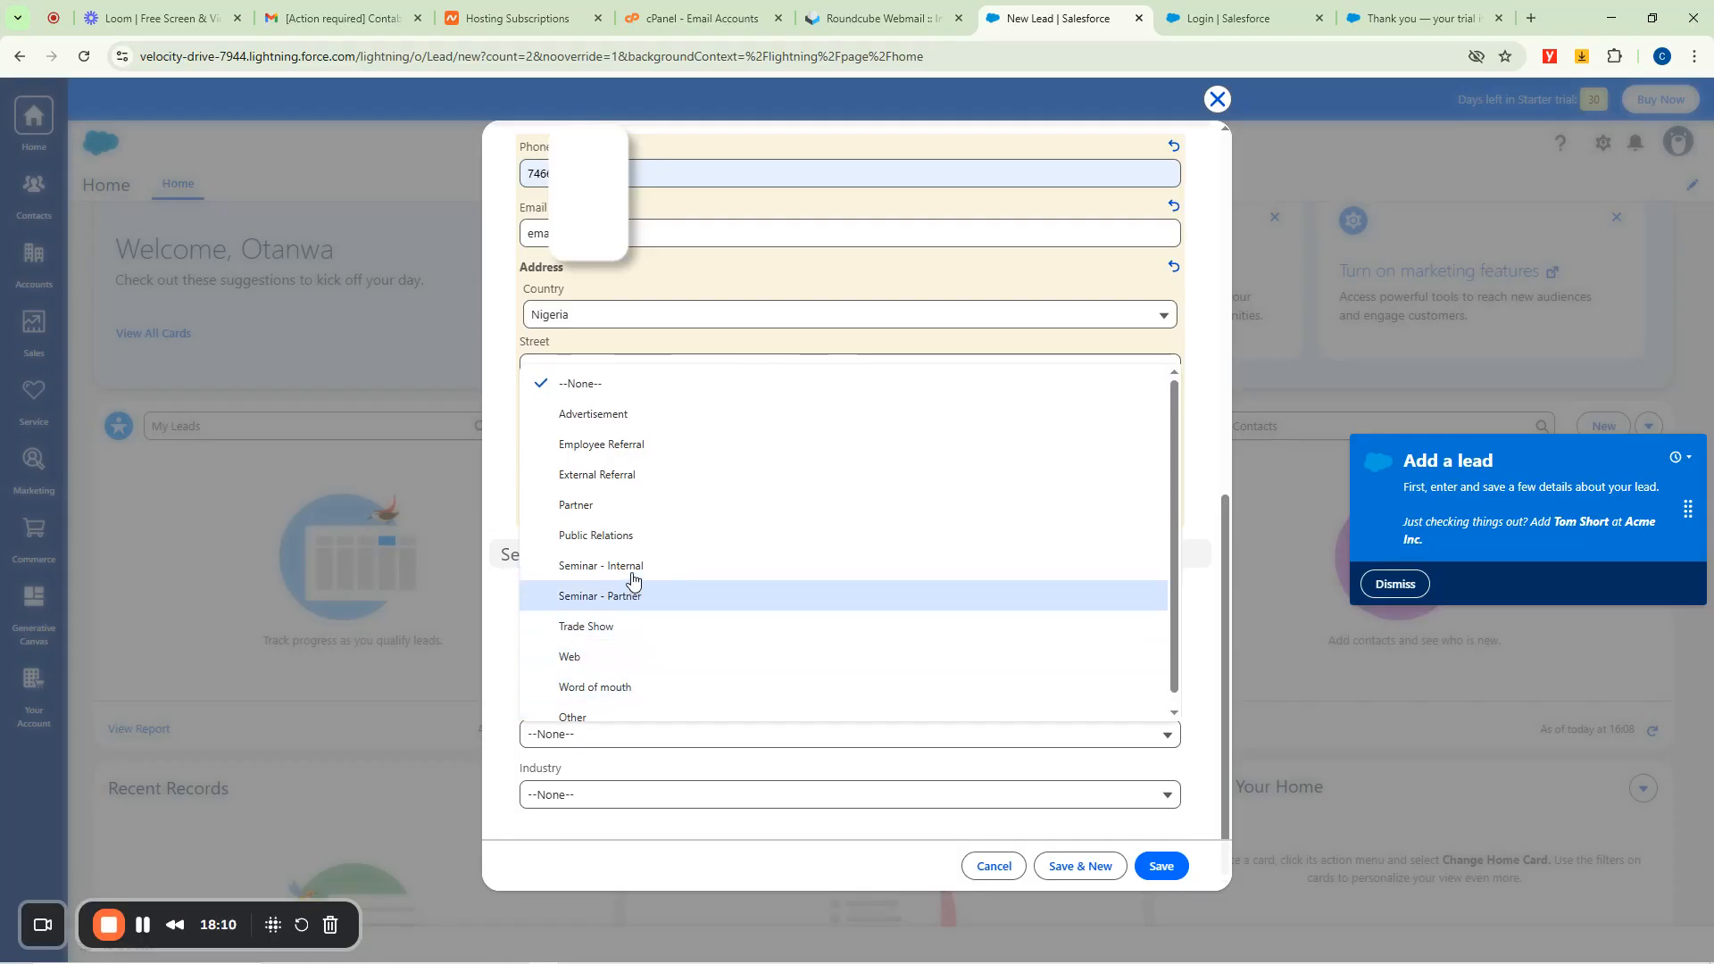
pyautogui.click(569, 660)
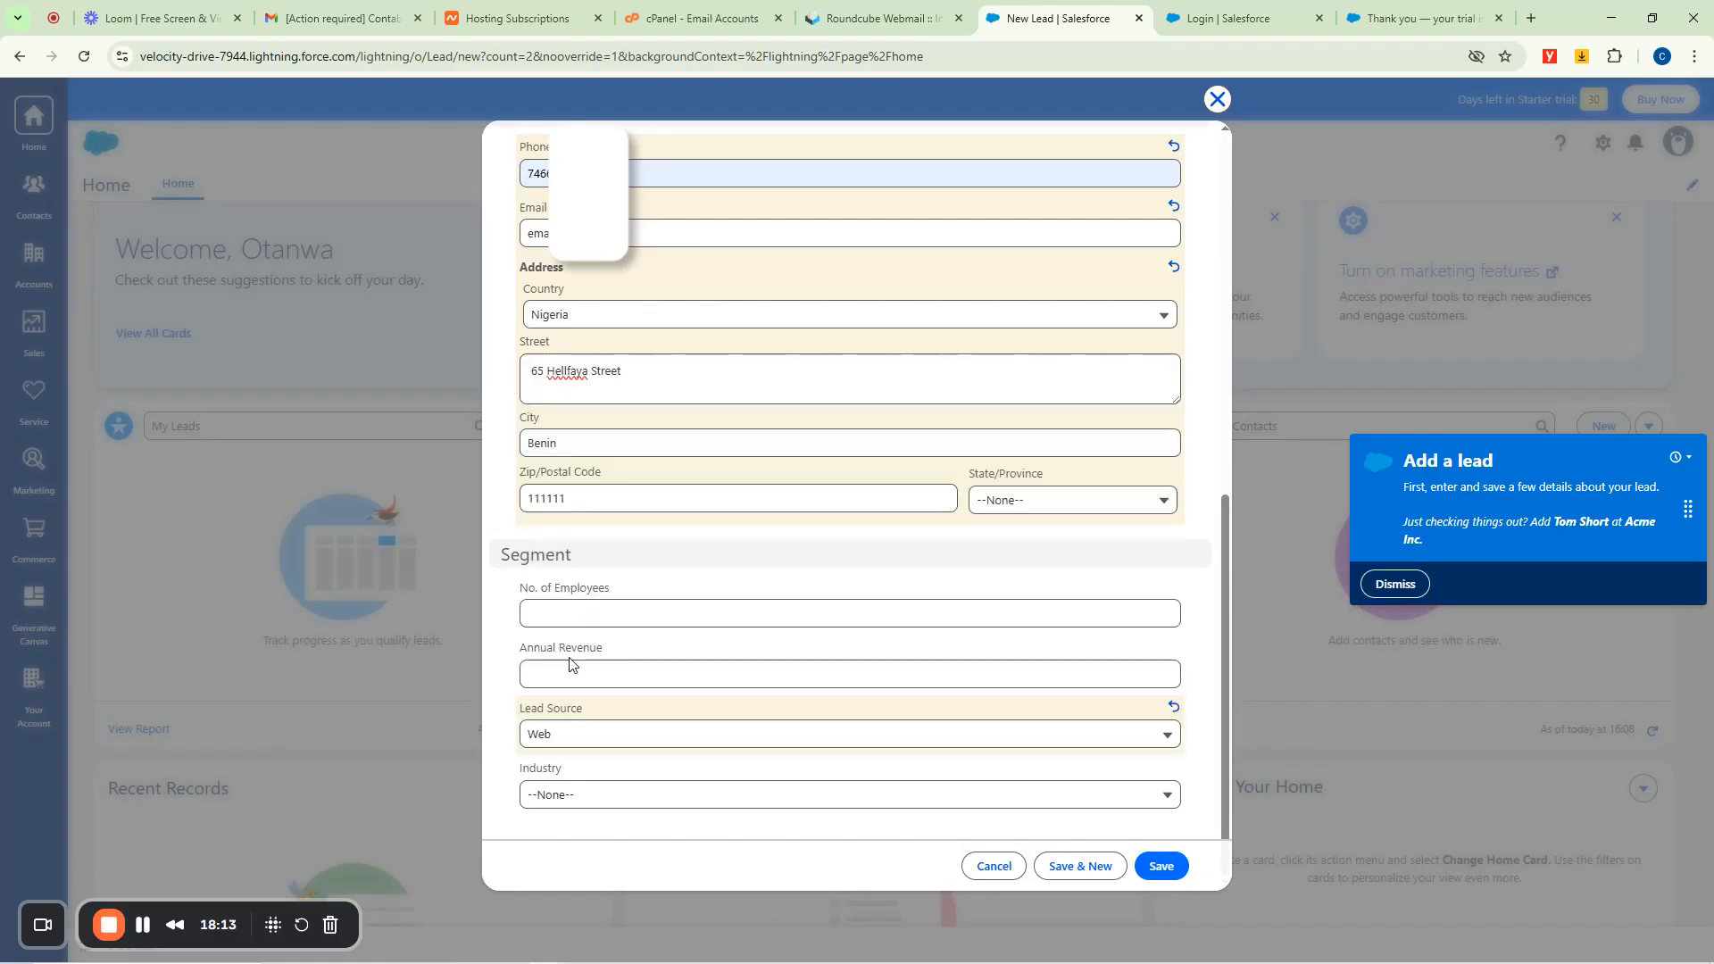
pyautogui.click(586, 797)
pyautogui.scroll(-7, 667, 622)
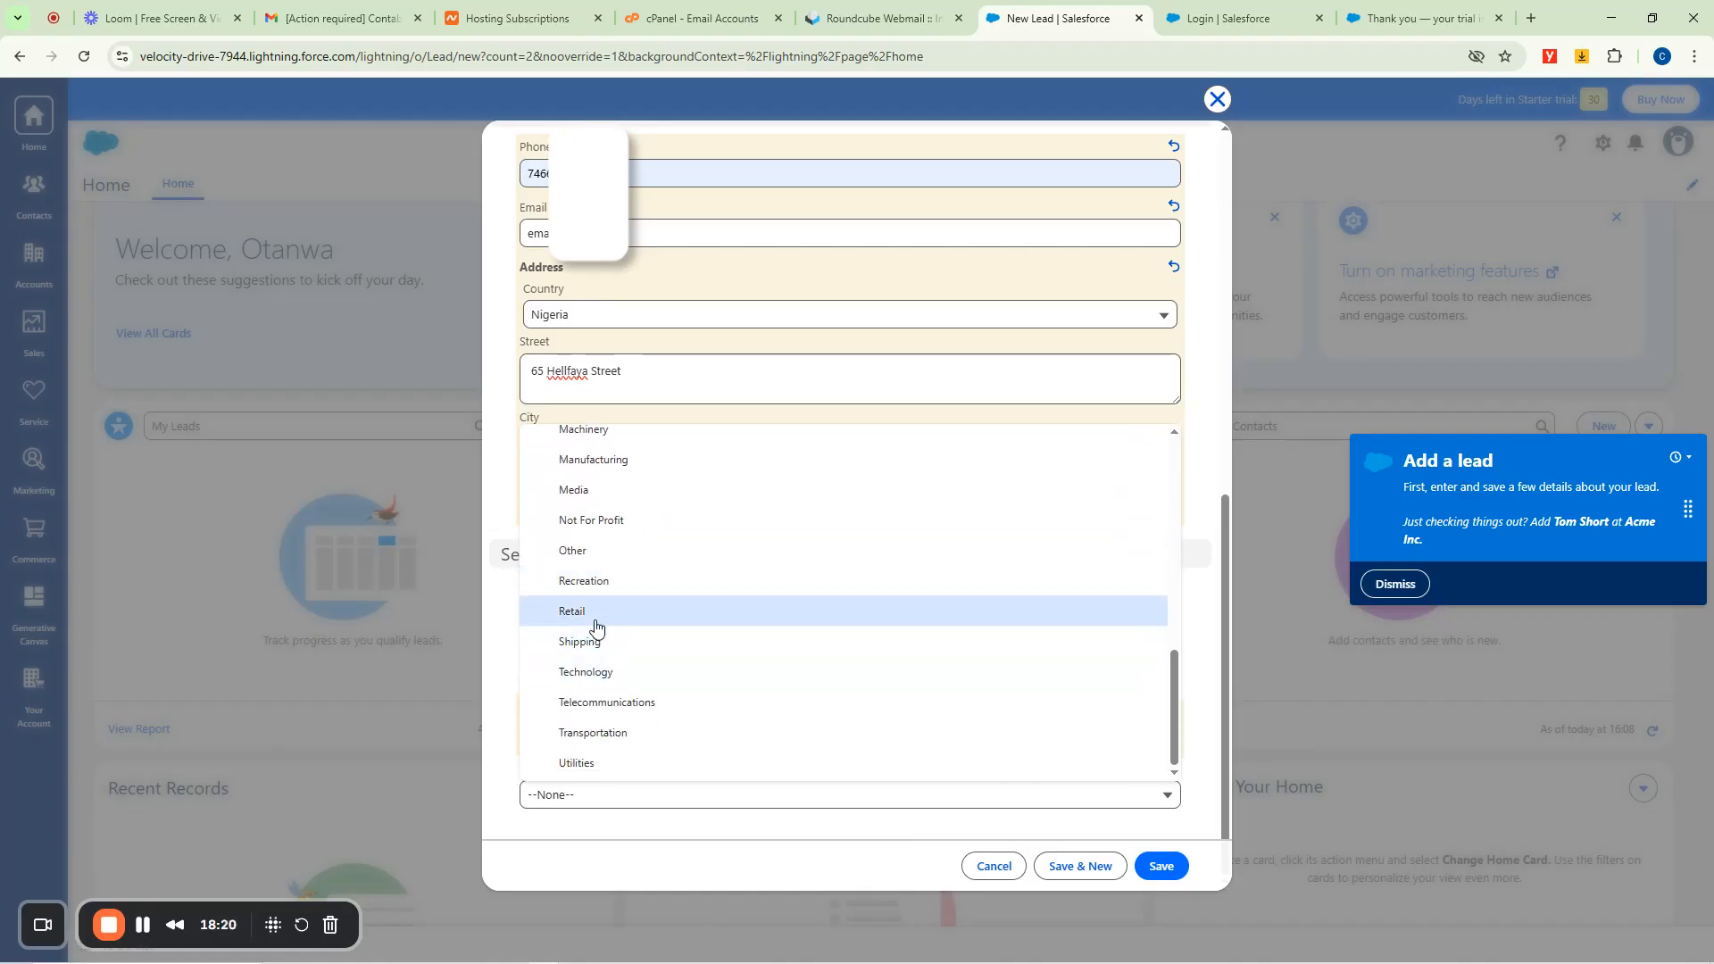
pyautogui.scroll(4, 611, 668)
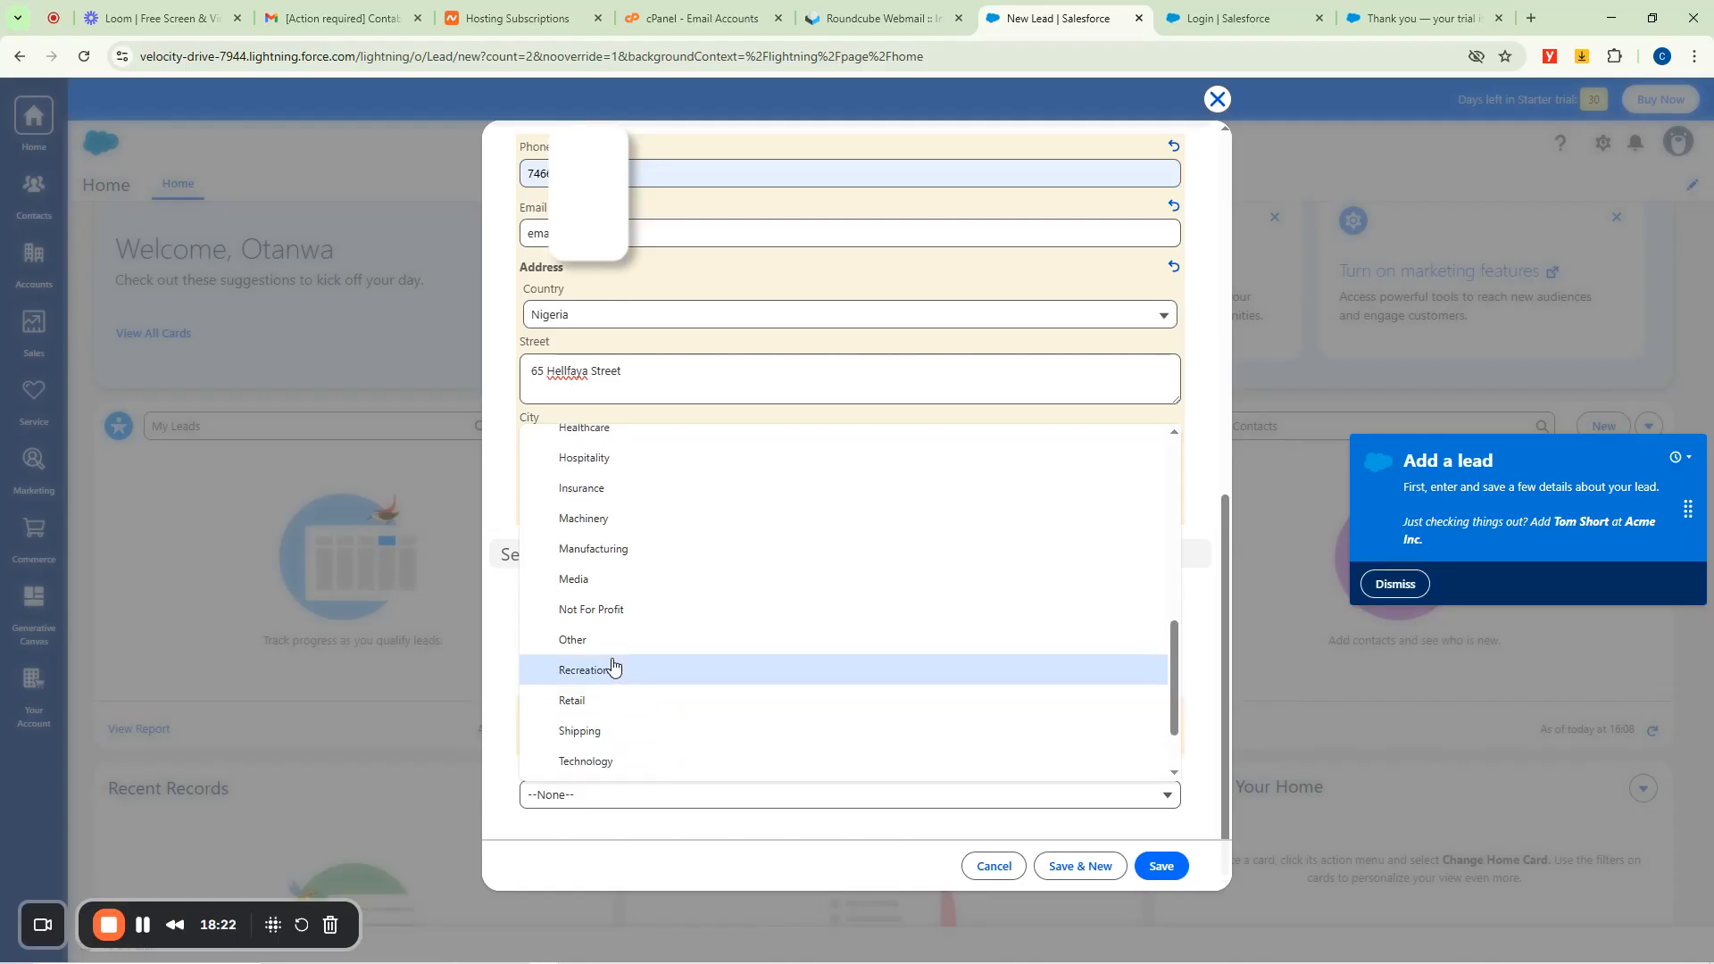
pyautogui.scroll(4, 596, 634)
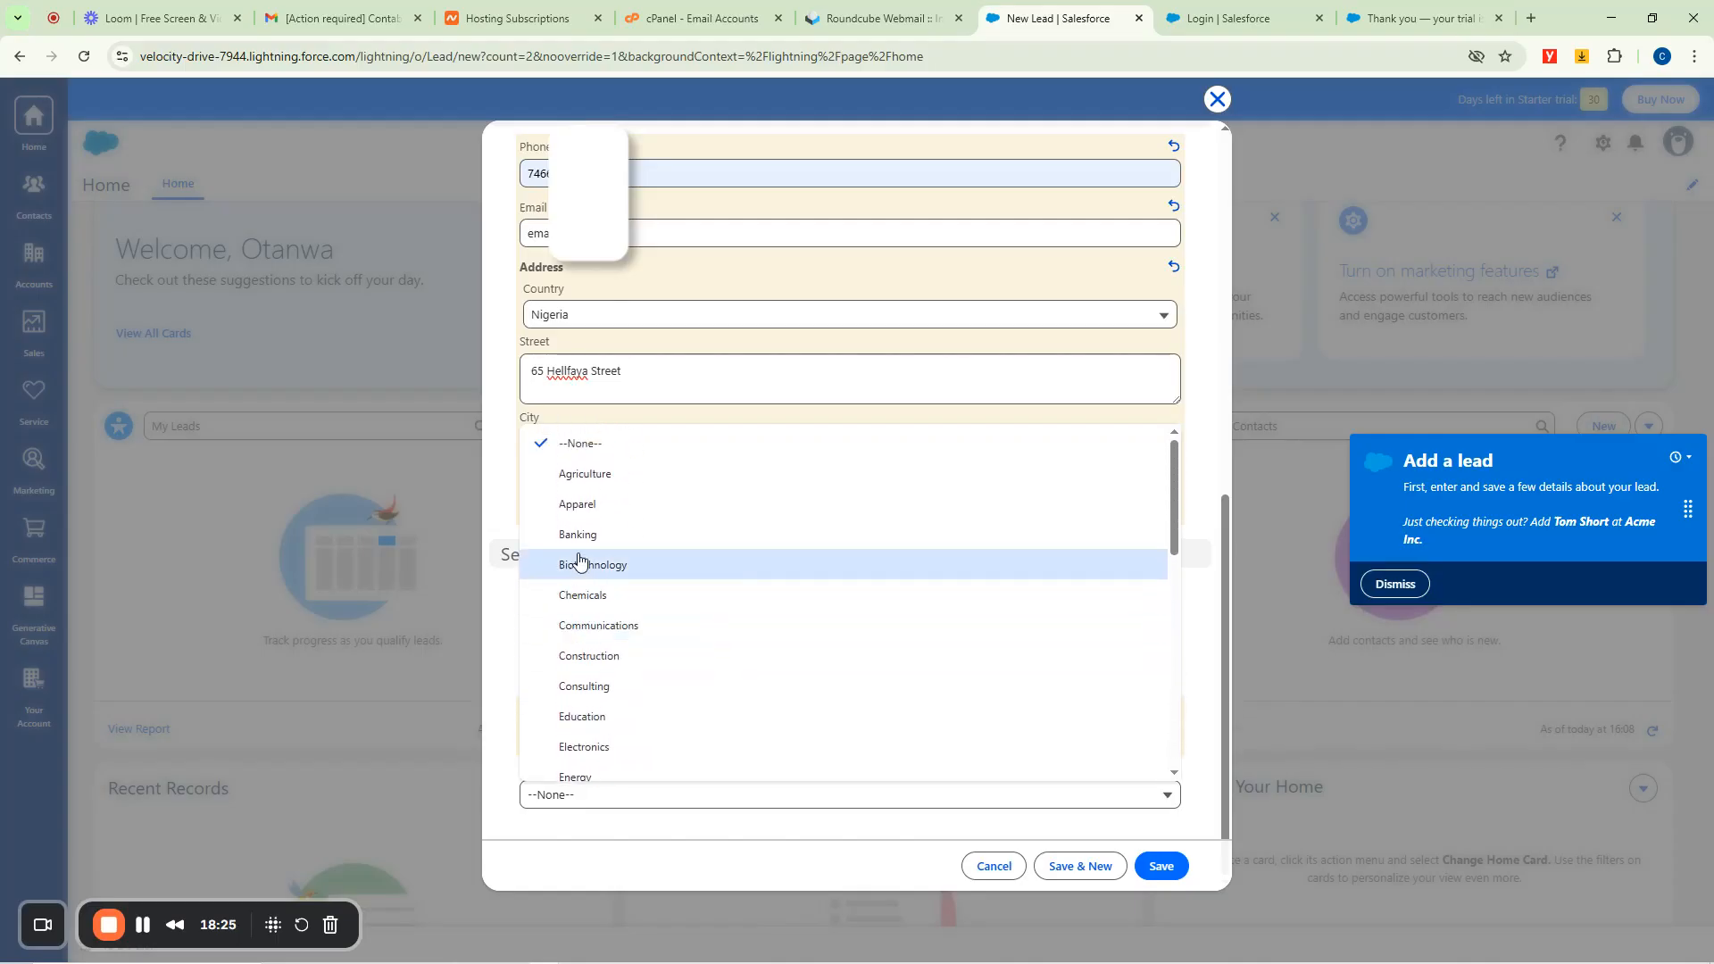
pyautogui.click(584, 505)
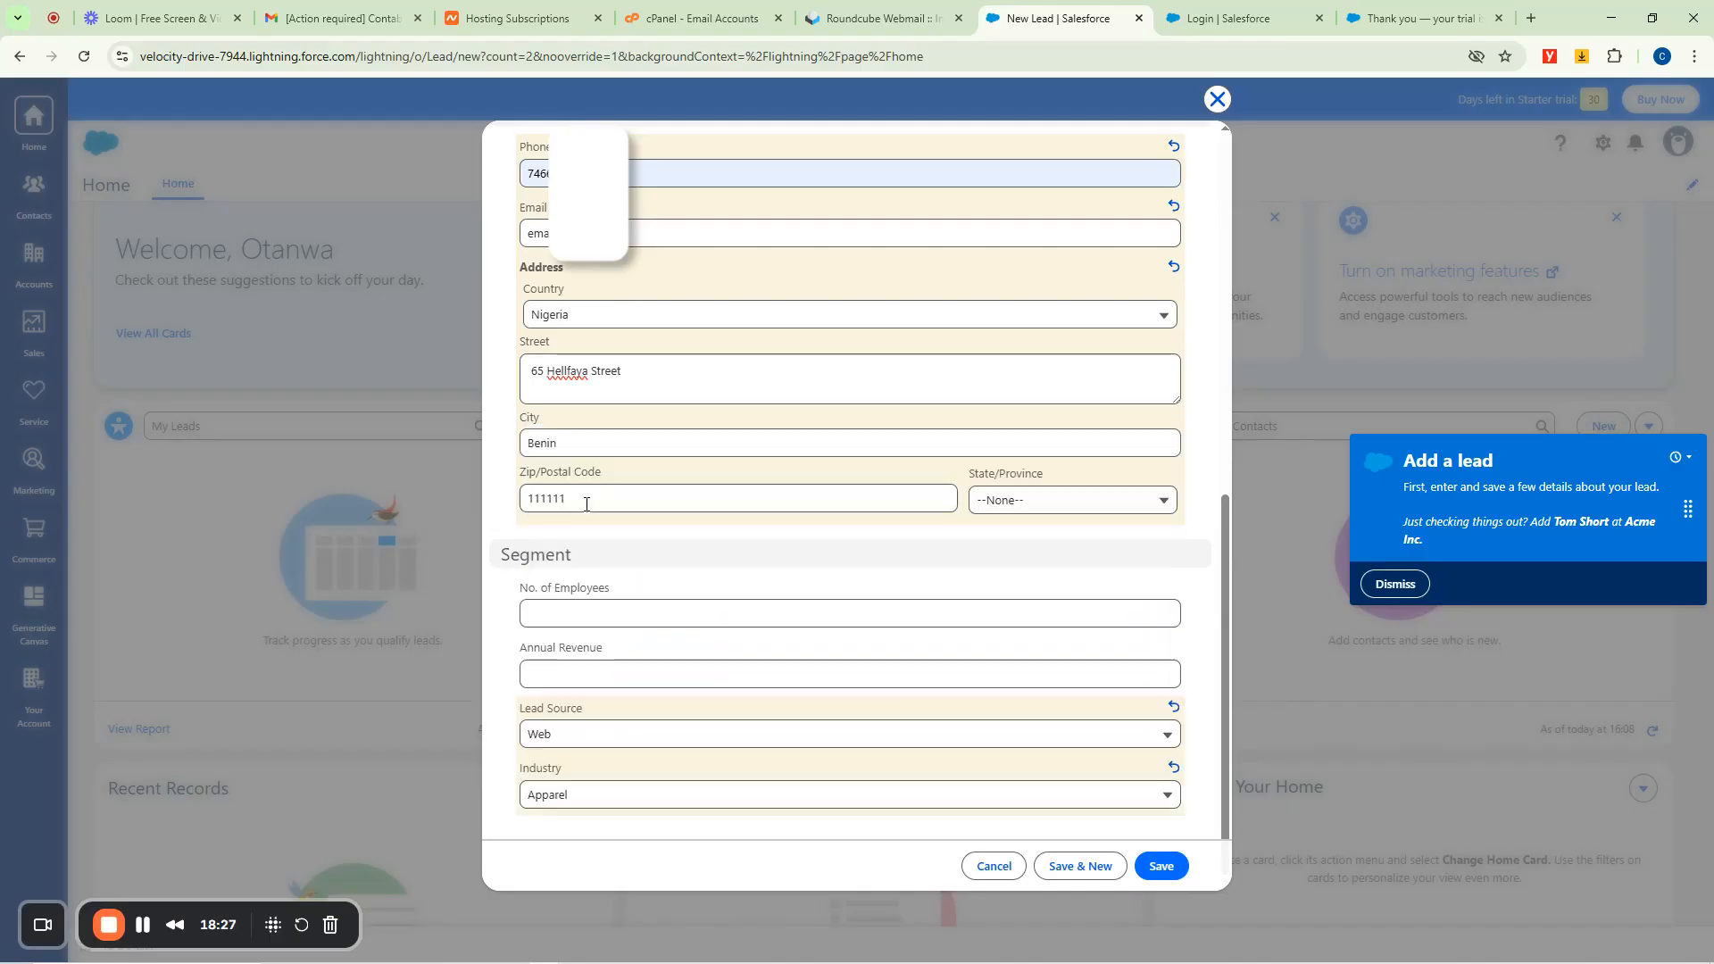
# Enter 50000 as Annual Revenue and 120 as No. of Employees.
pyautogui.click(646, 673)
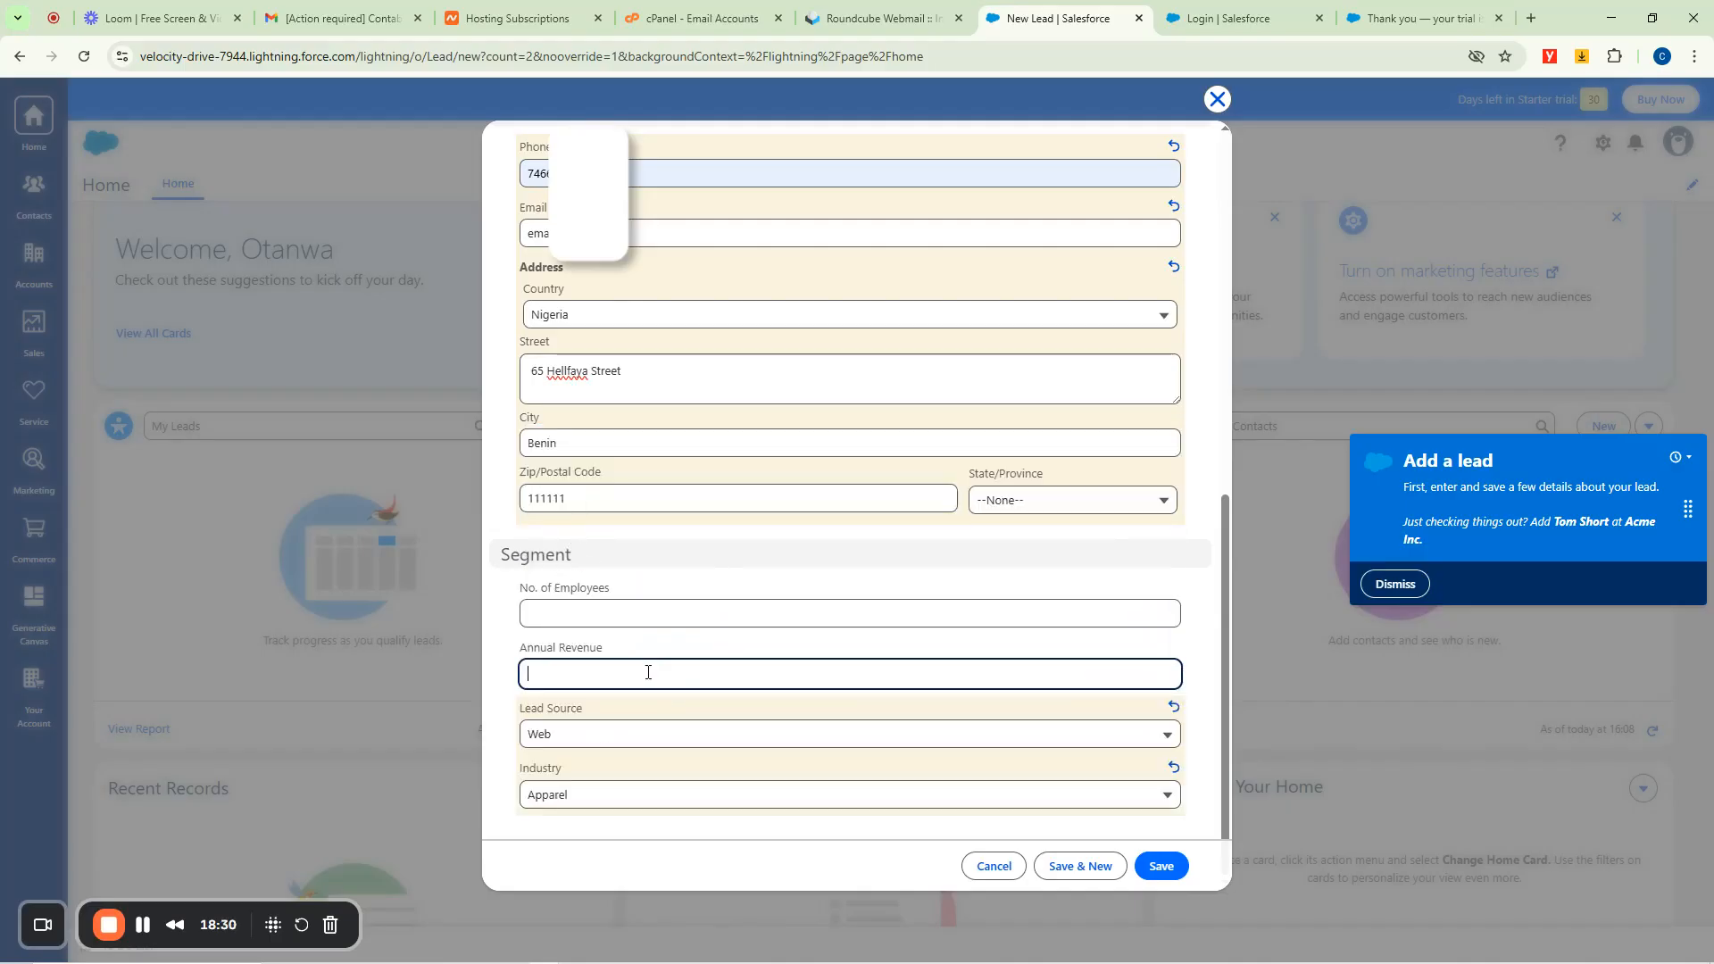
pyautogui.write('50000')
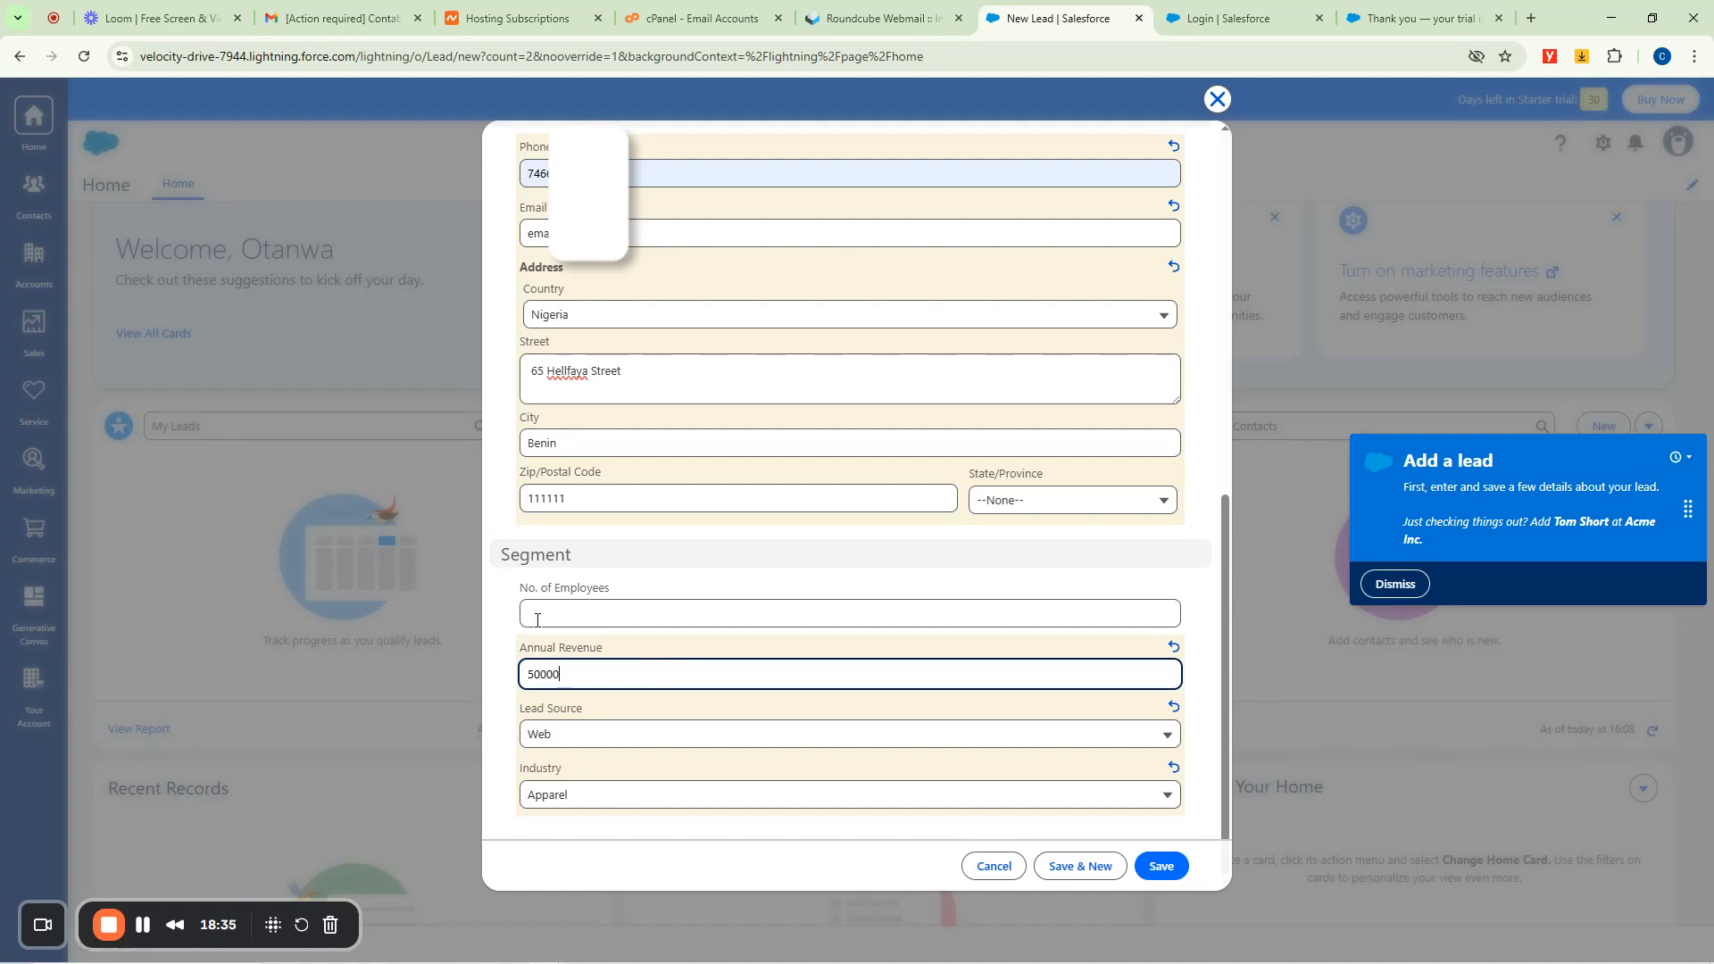
pyautogui.click(538, 616)
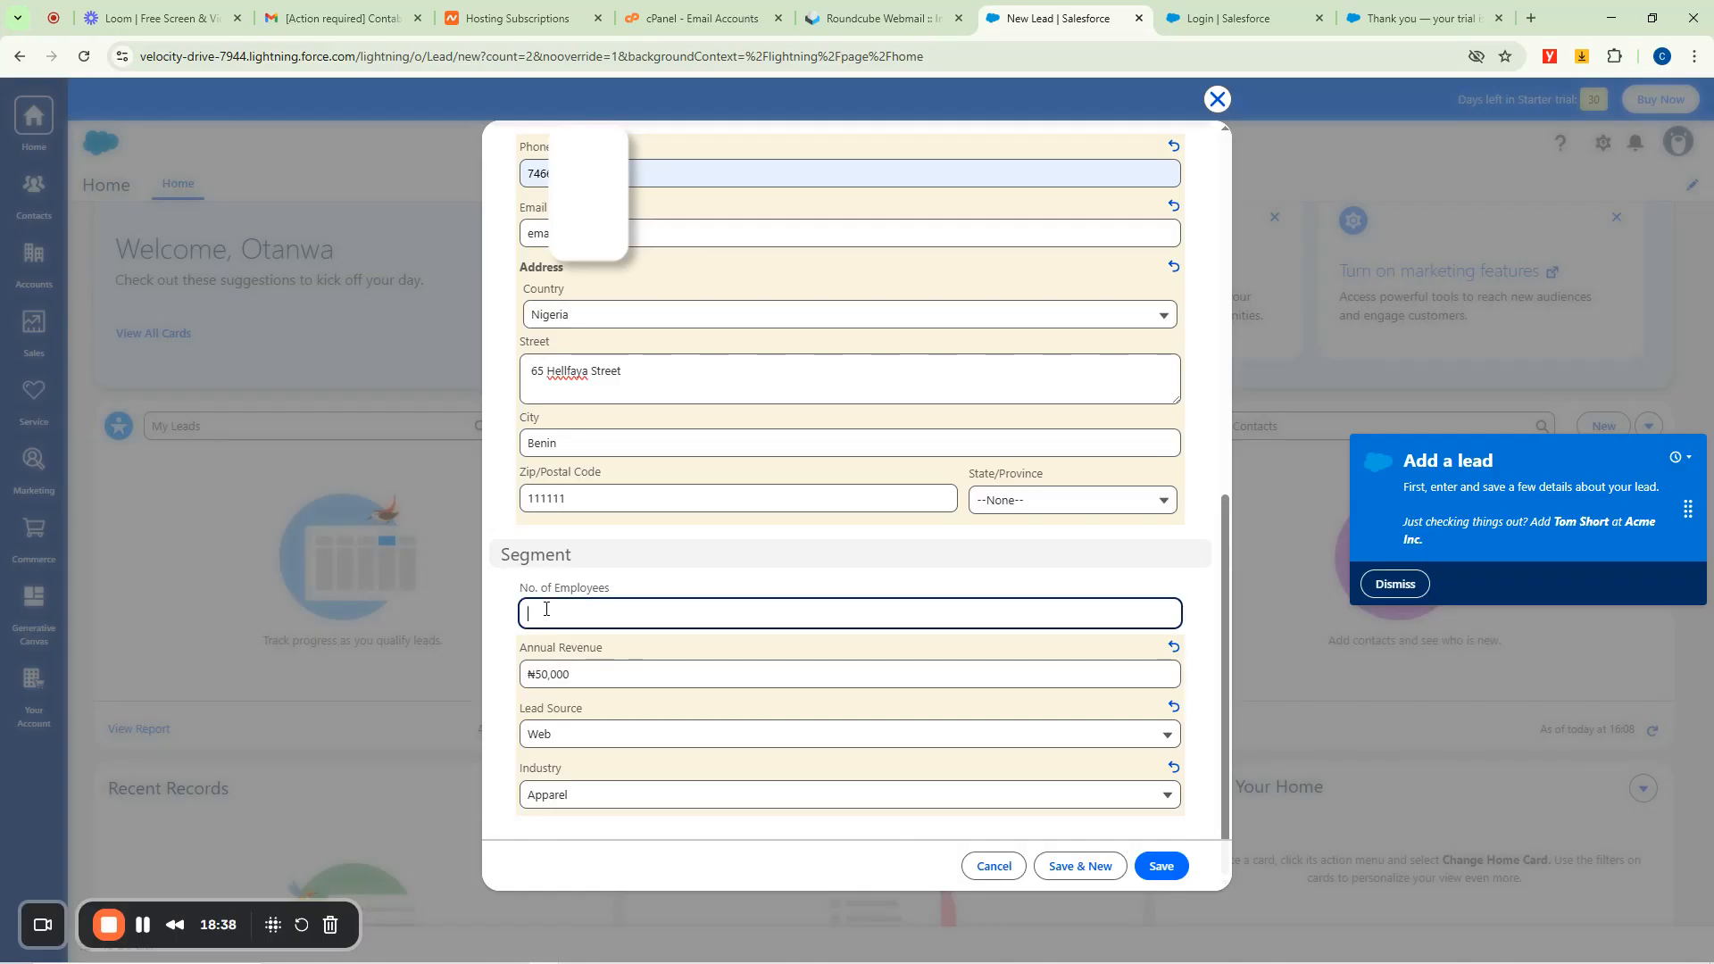
pyautogui.write('120')
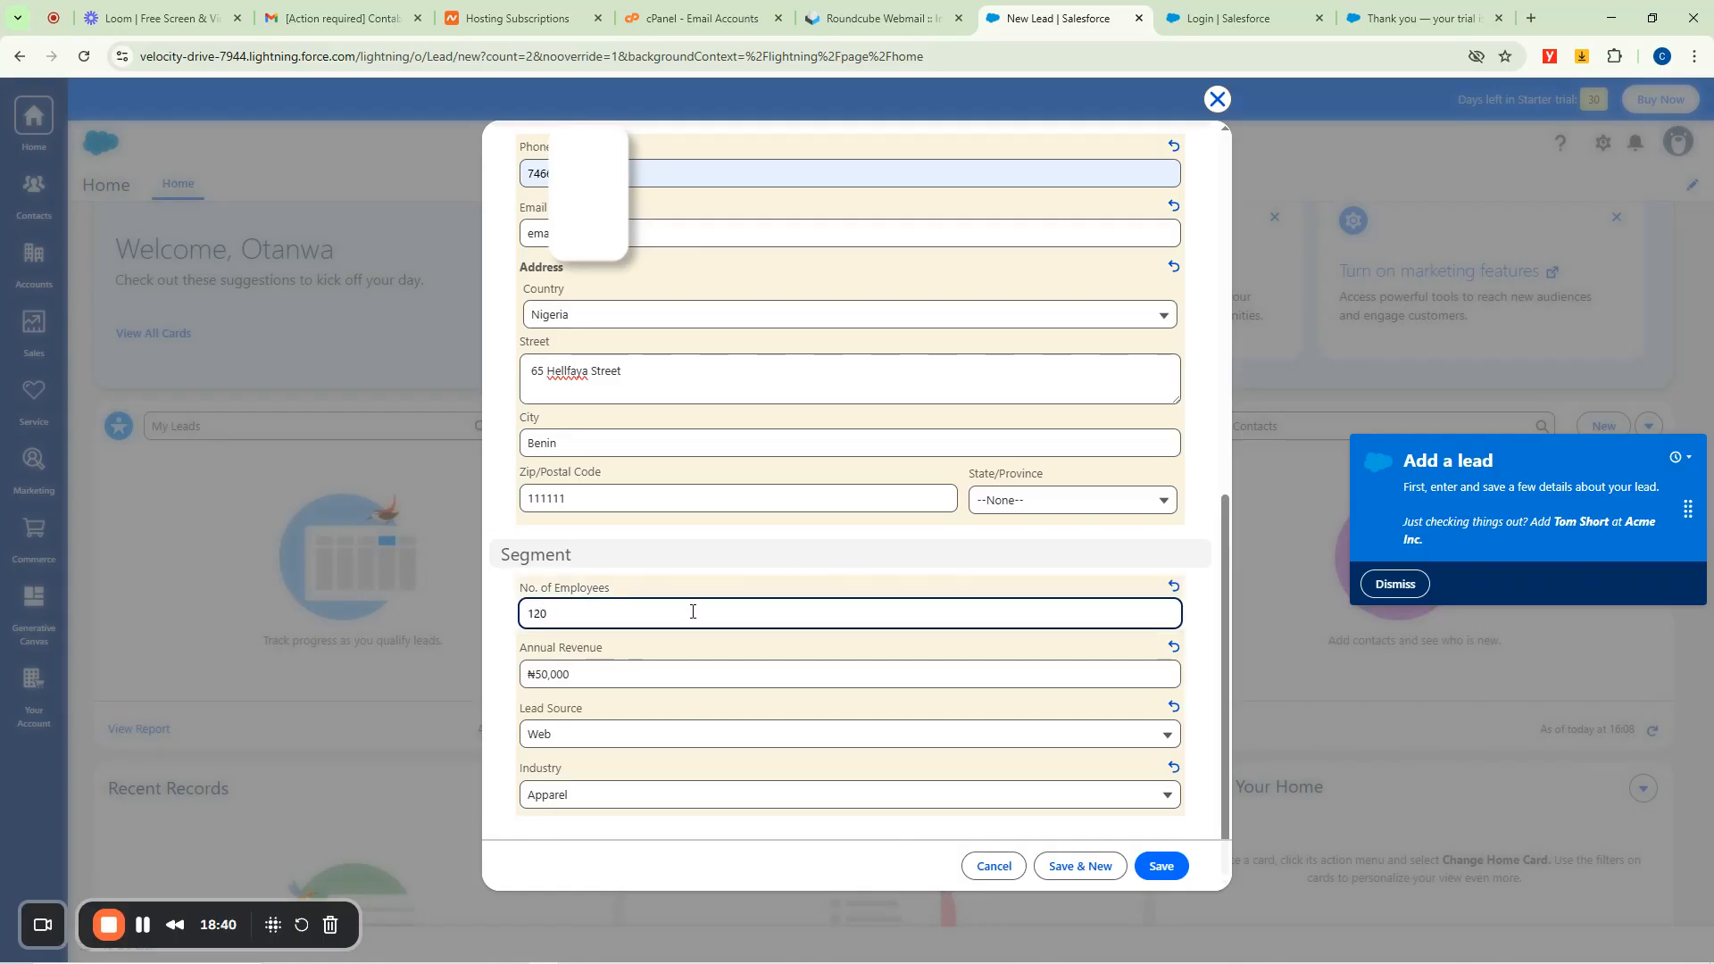
pyautogui.scroll(10, 873, 447)
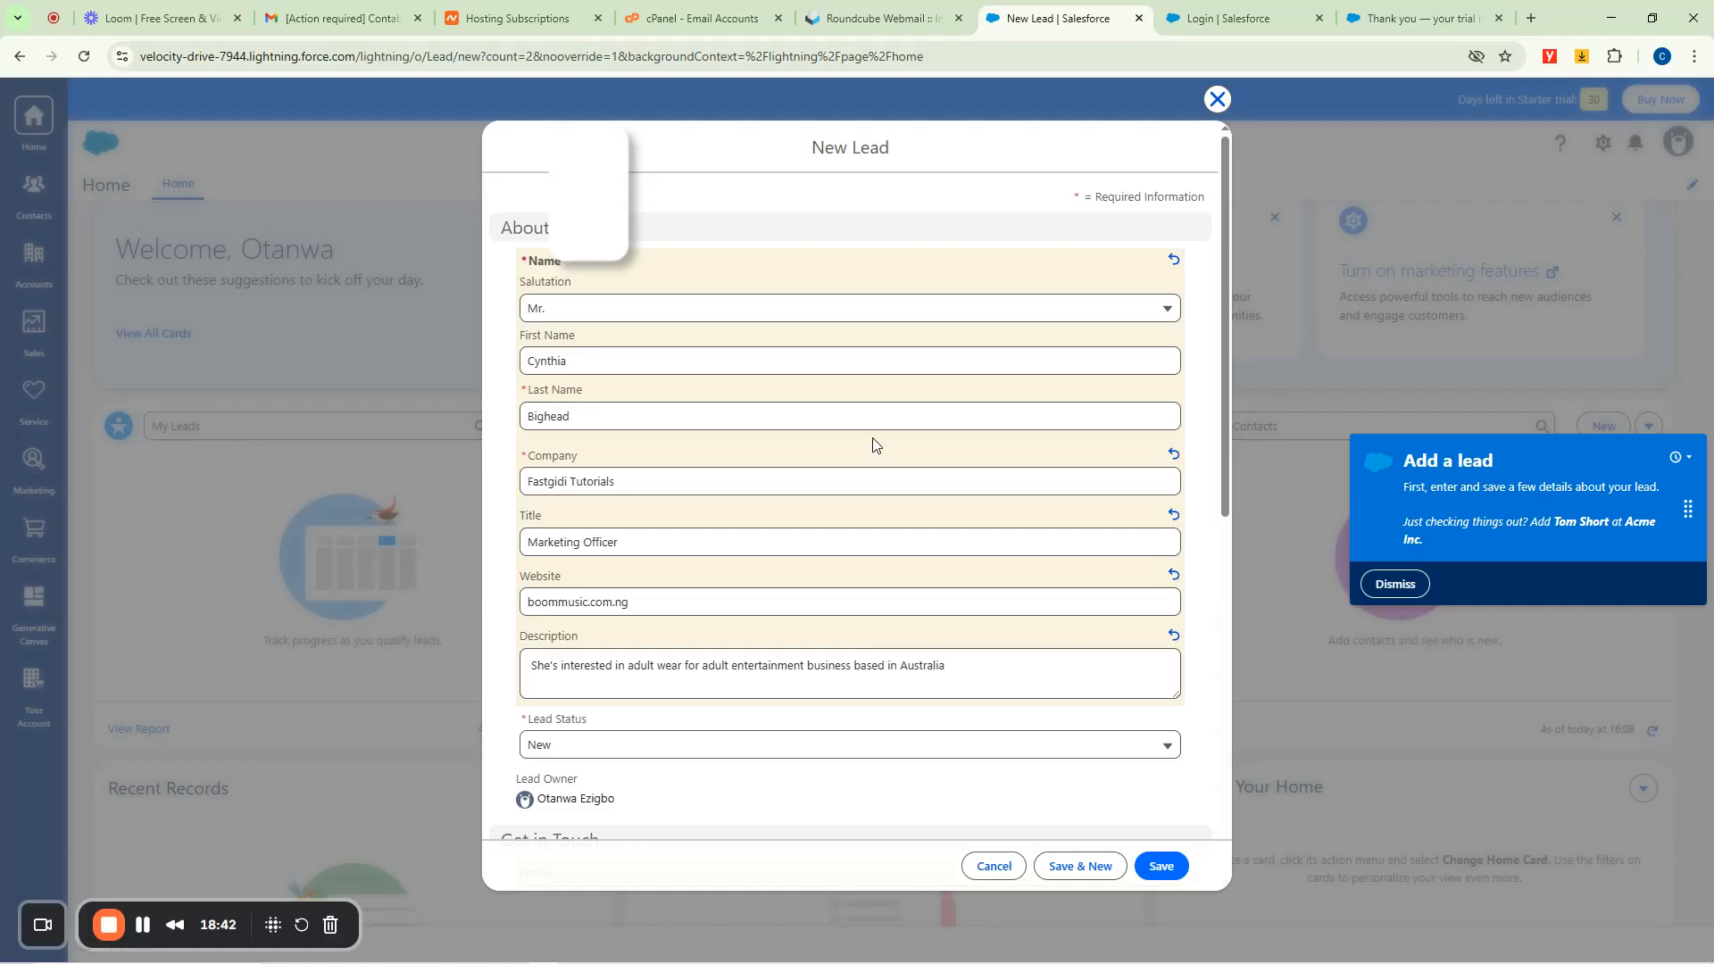
pyautogui.scroll(-10, 873, 444)
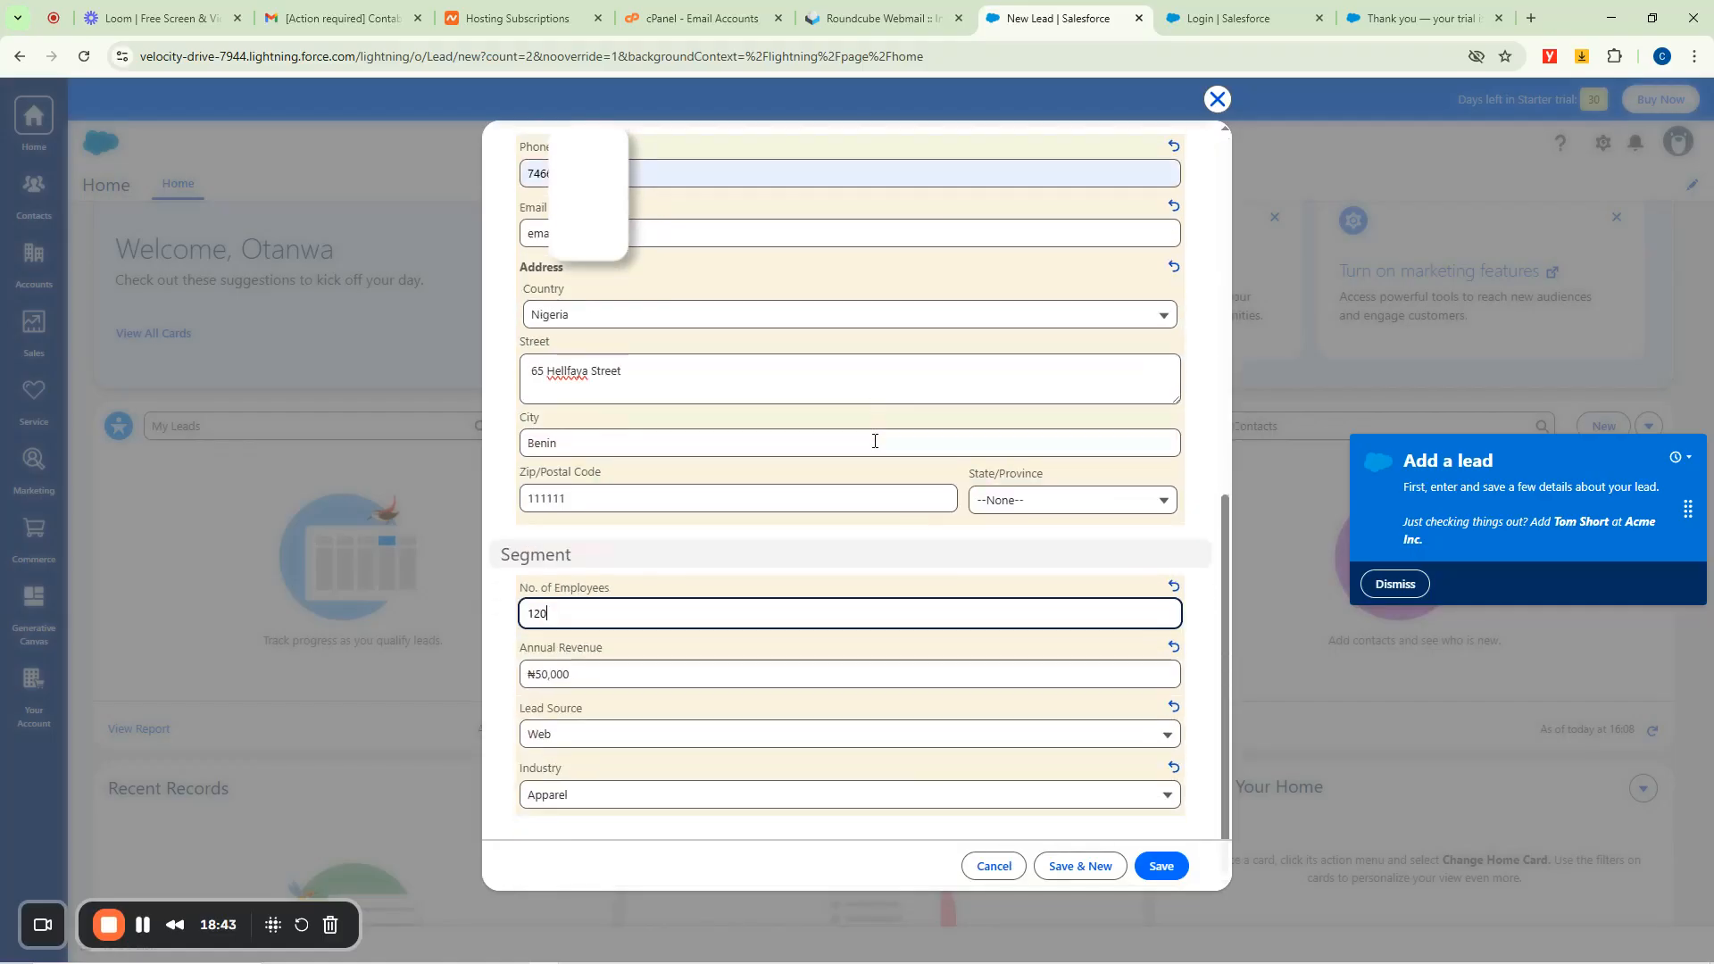
# Save the Fastgidi Tutorials lead, try its Contacted and Nurturing path stages, then return Home.
pyautogui.click(1155, 867)
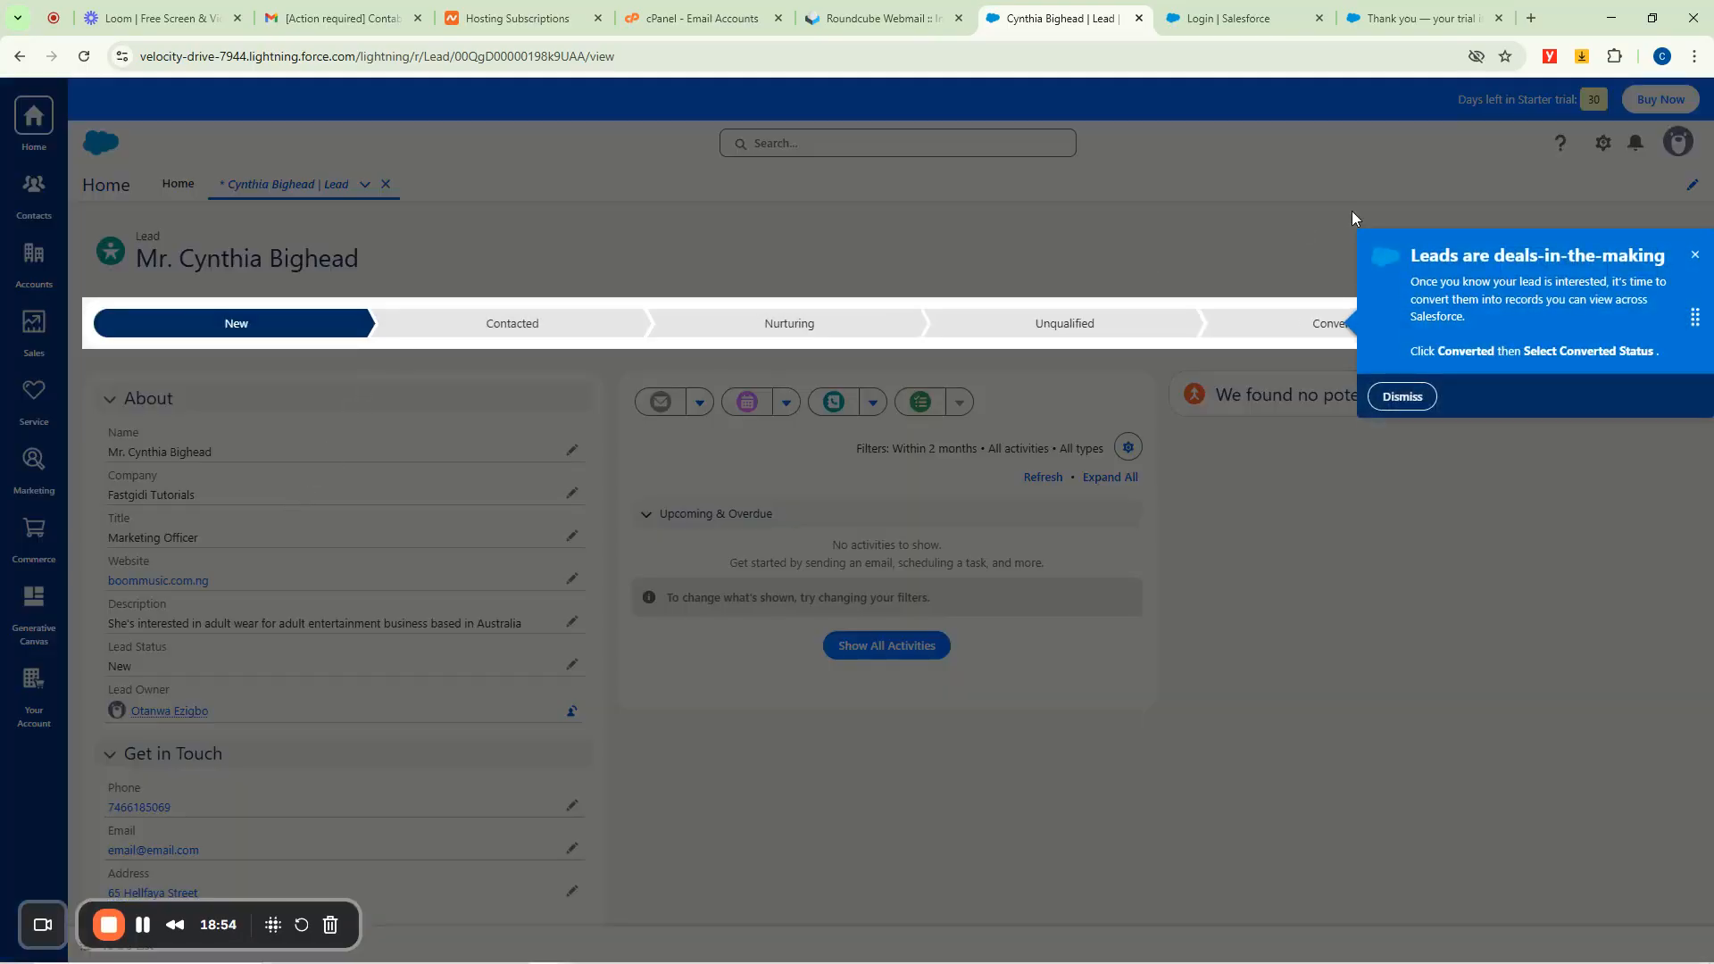
pyautogui.click(1695, 259)
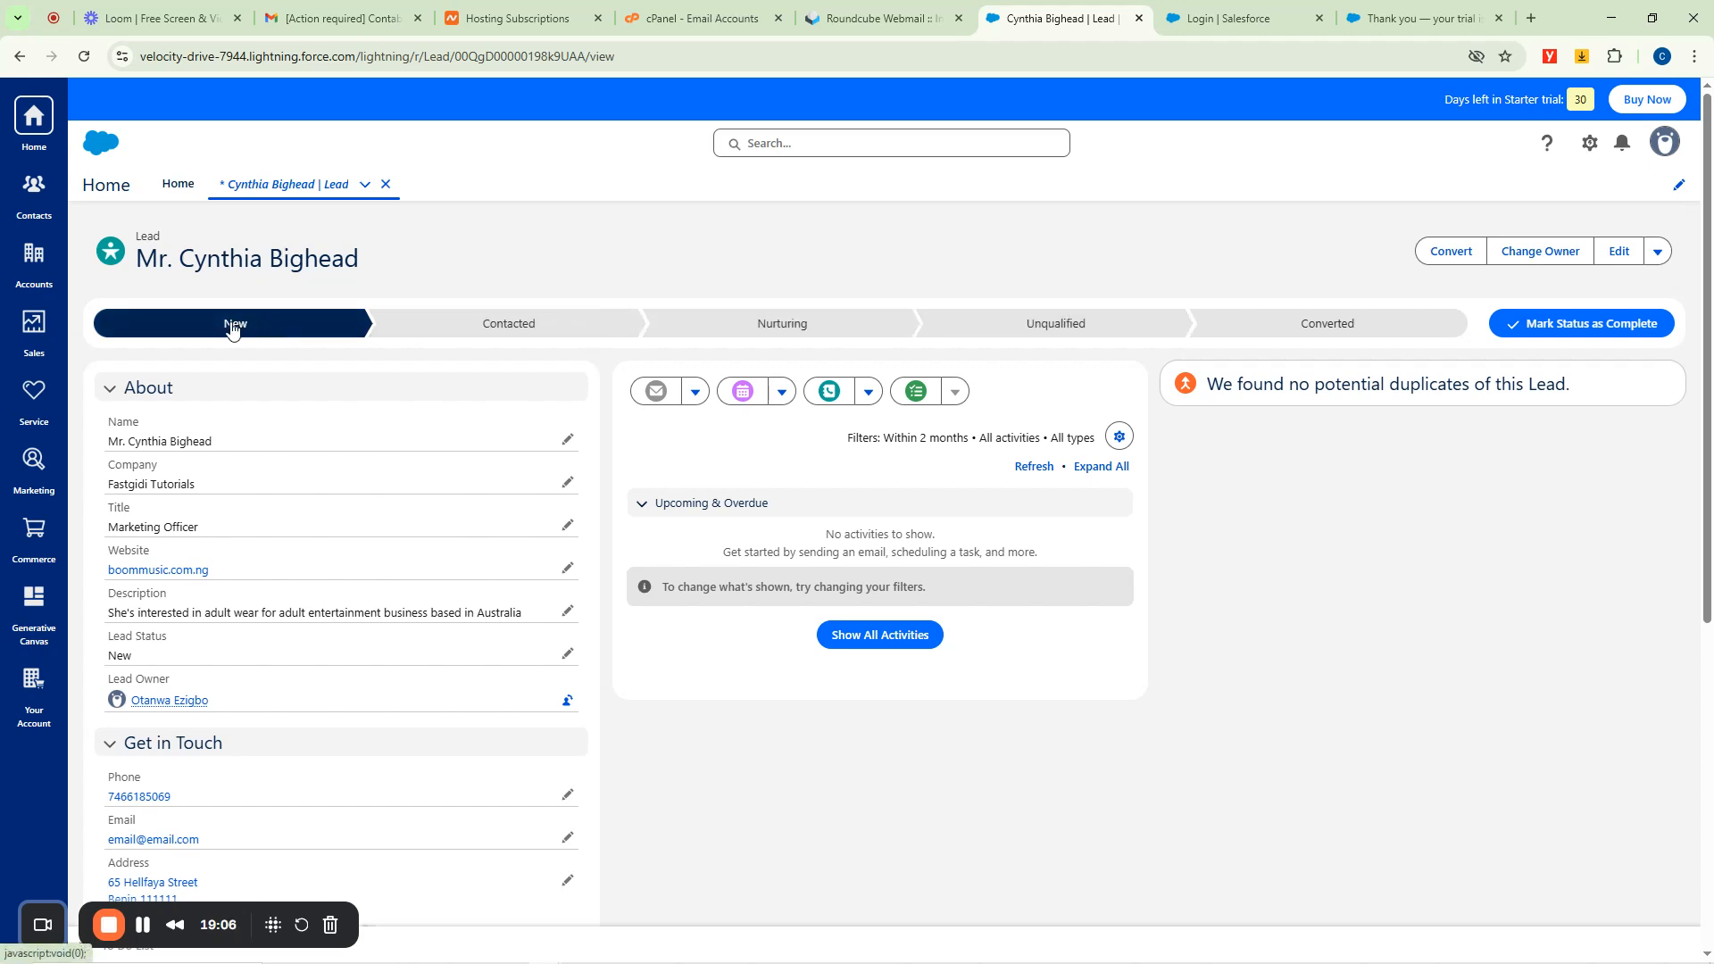
pyautogui.click(502, 328)
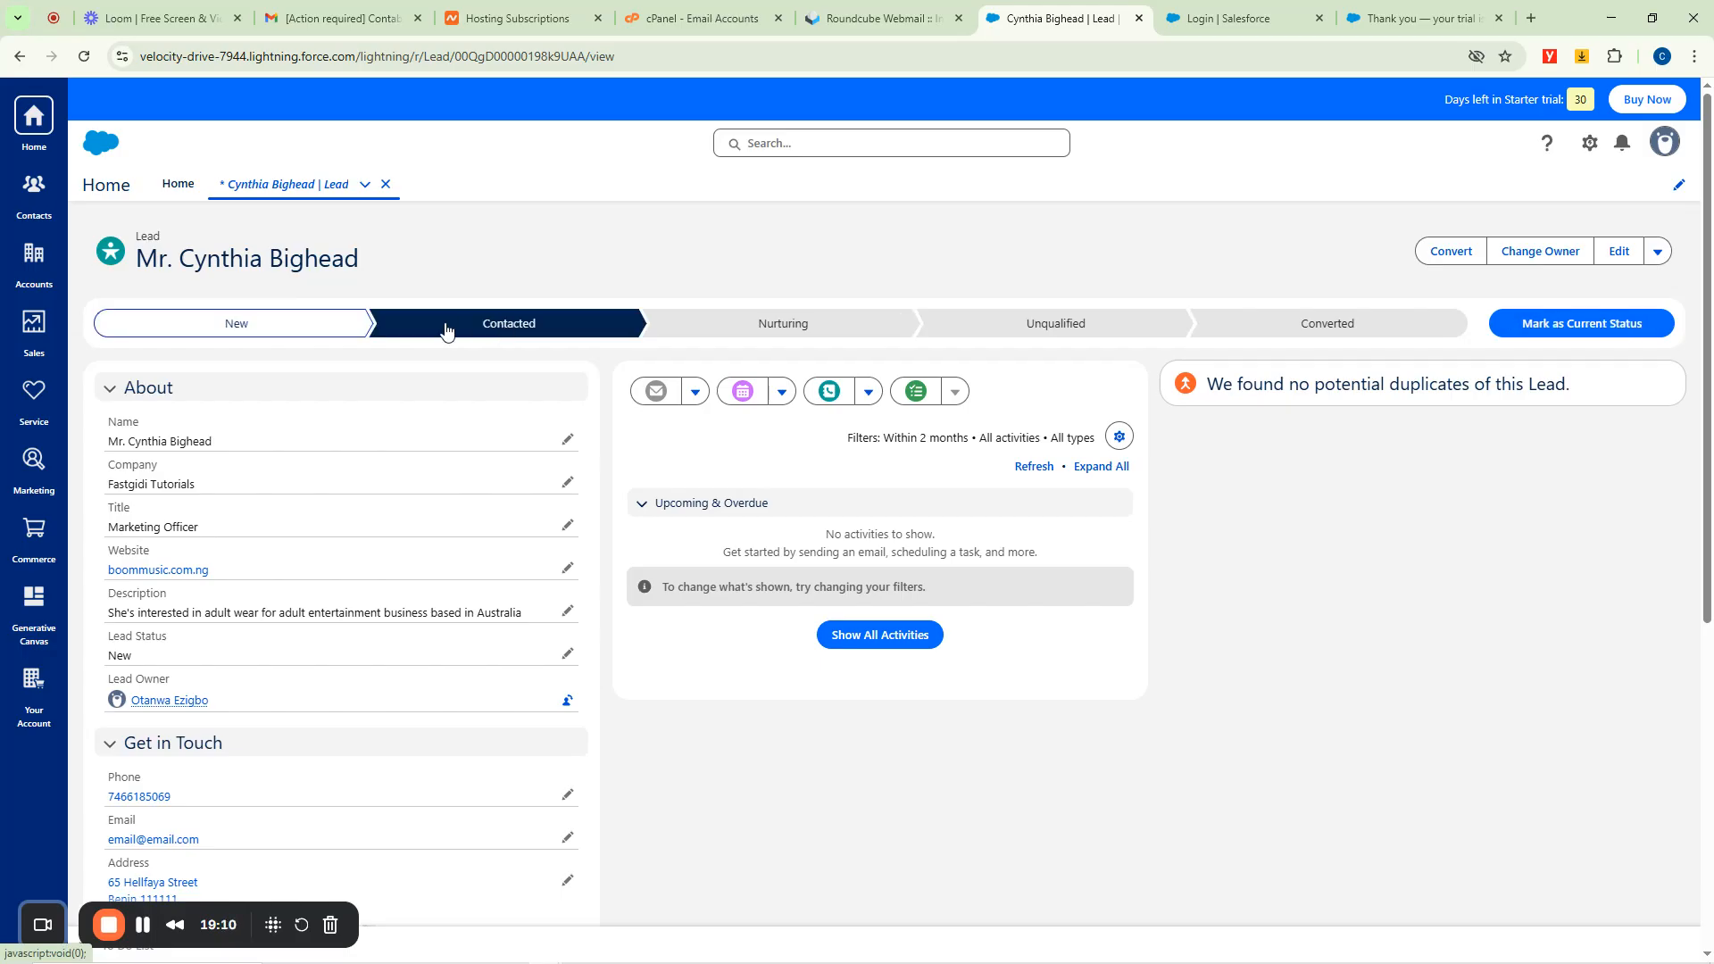
pyautogui.click(768, 330)
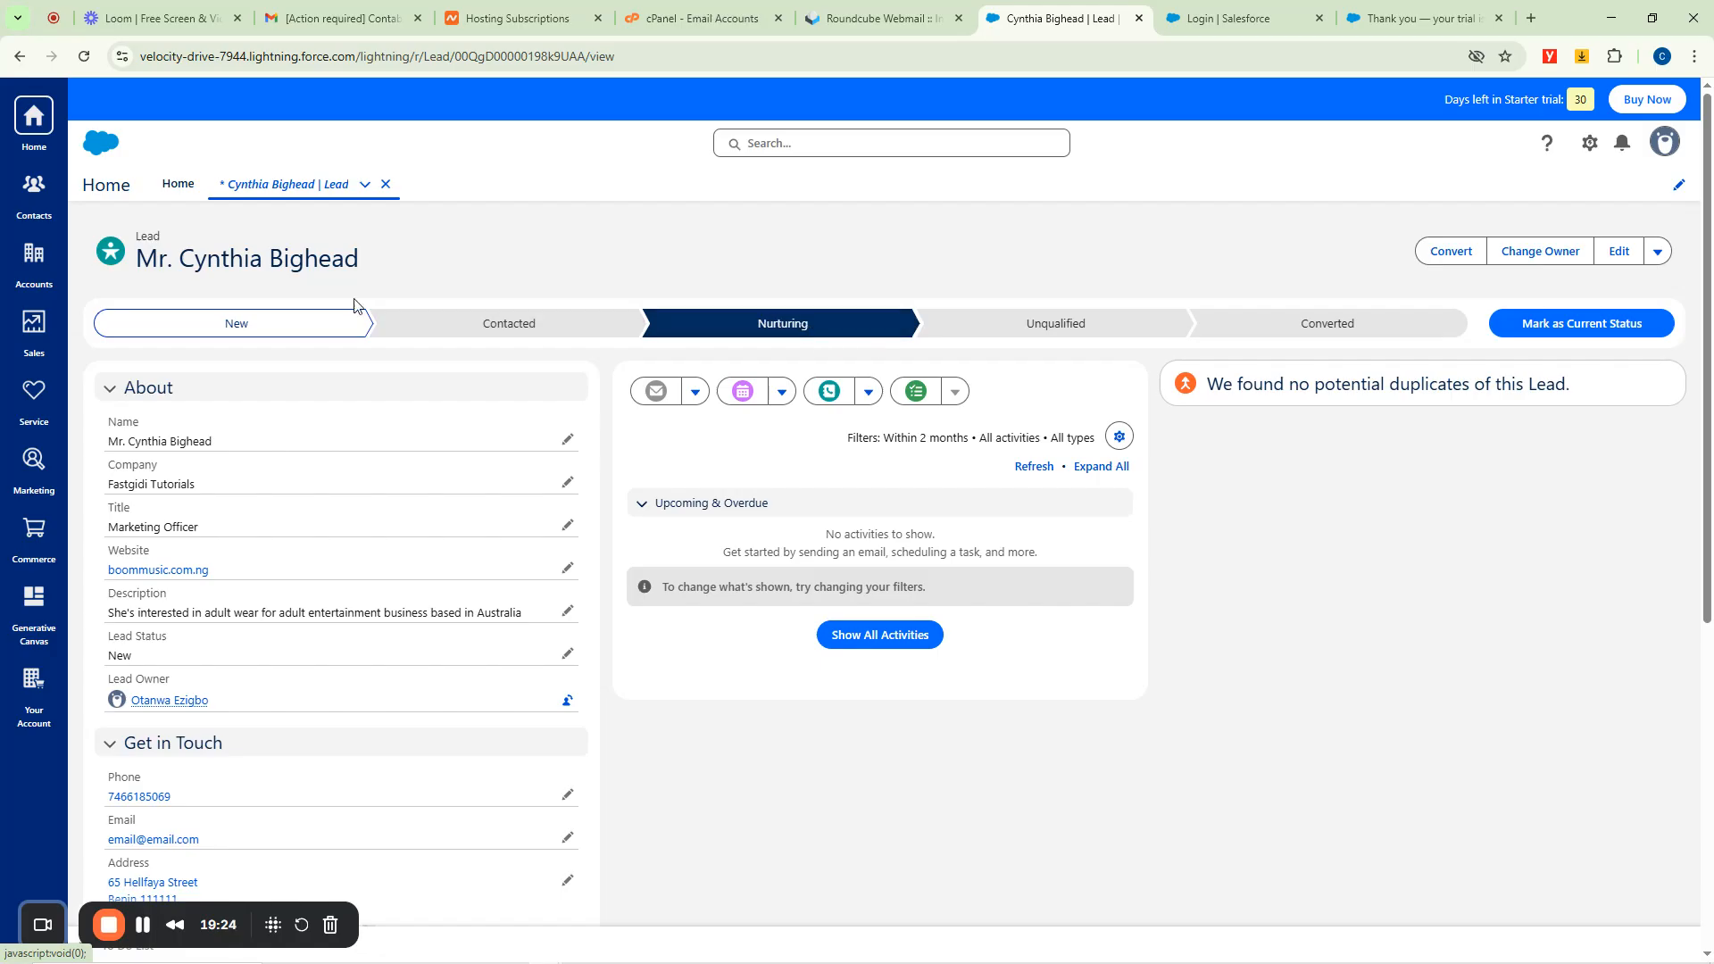
pyautogui.click(178, 185)
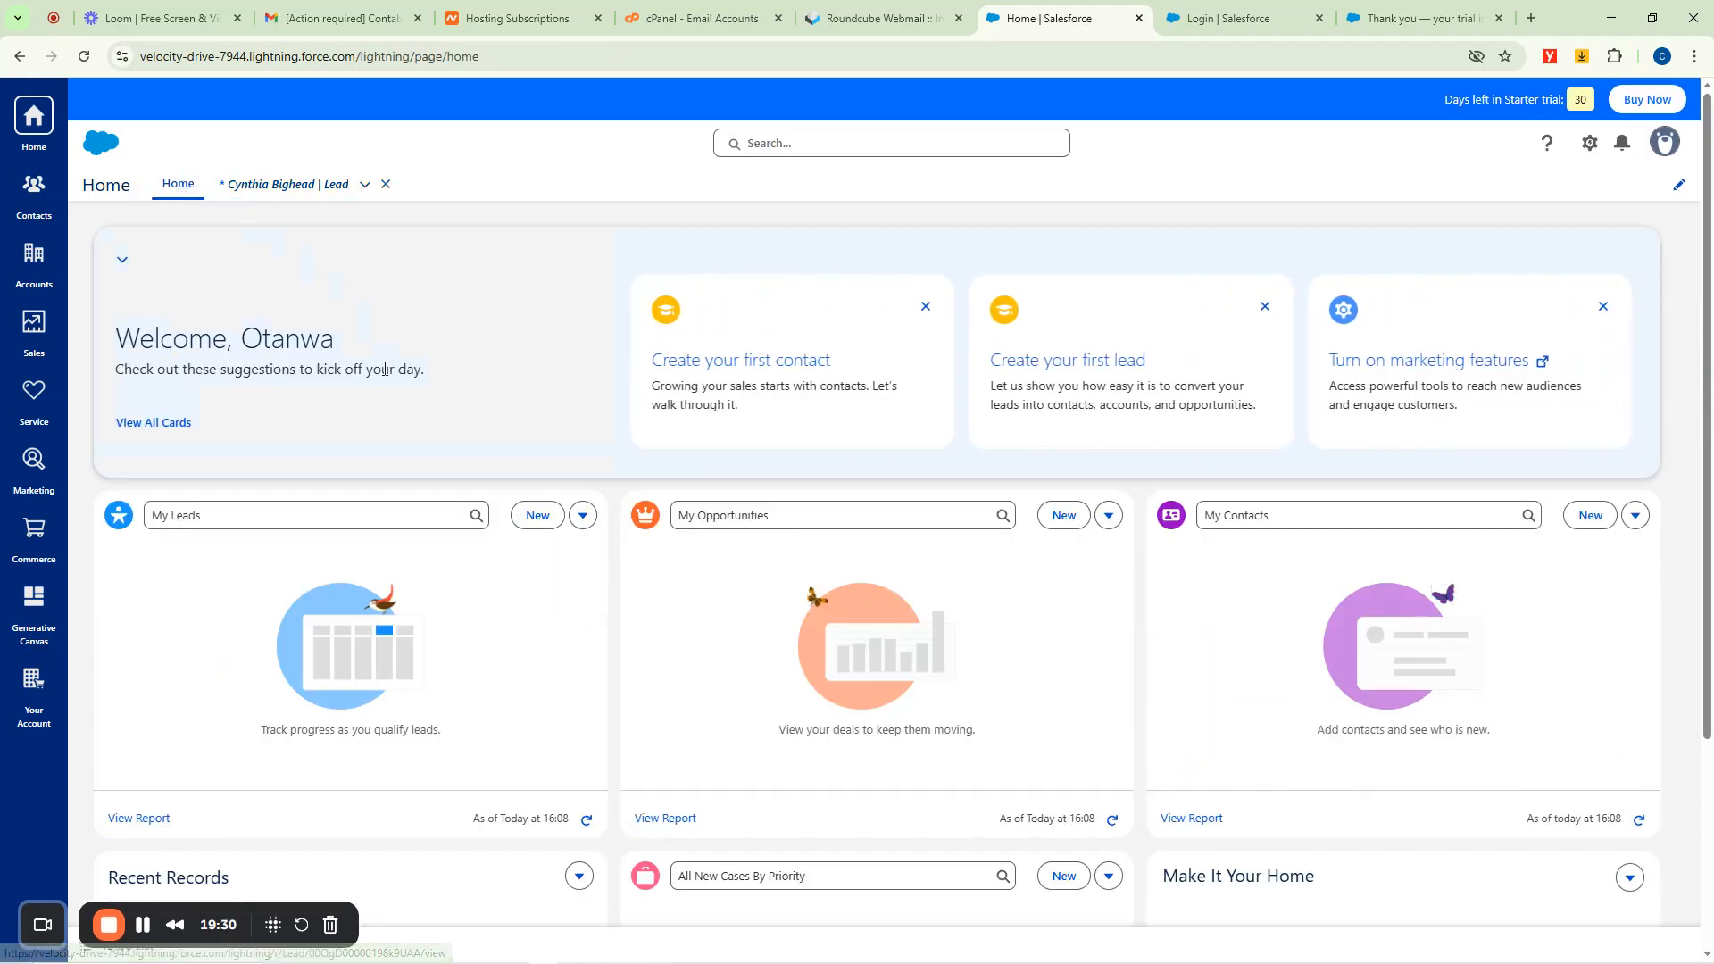
# Start another new lead with salutation Dr. and fill in the lead's first and last name.
pyautogui.click(536, 516)
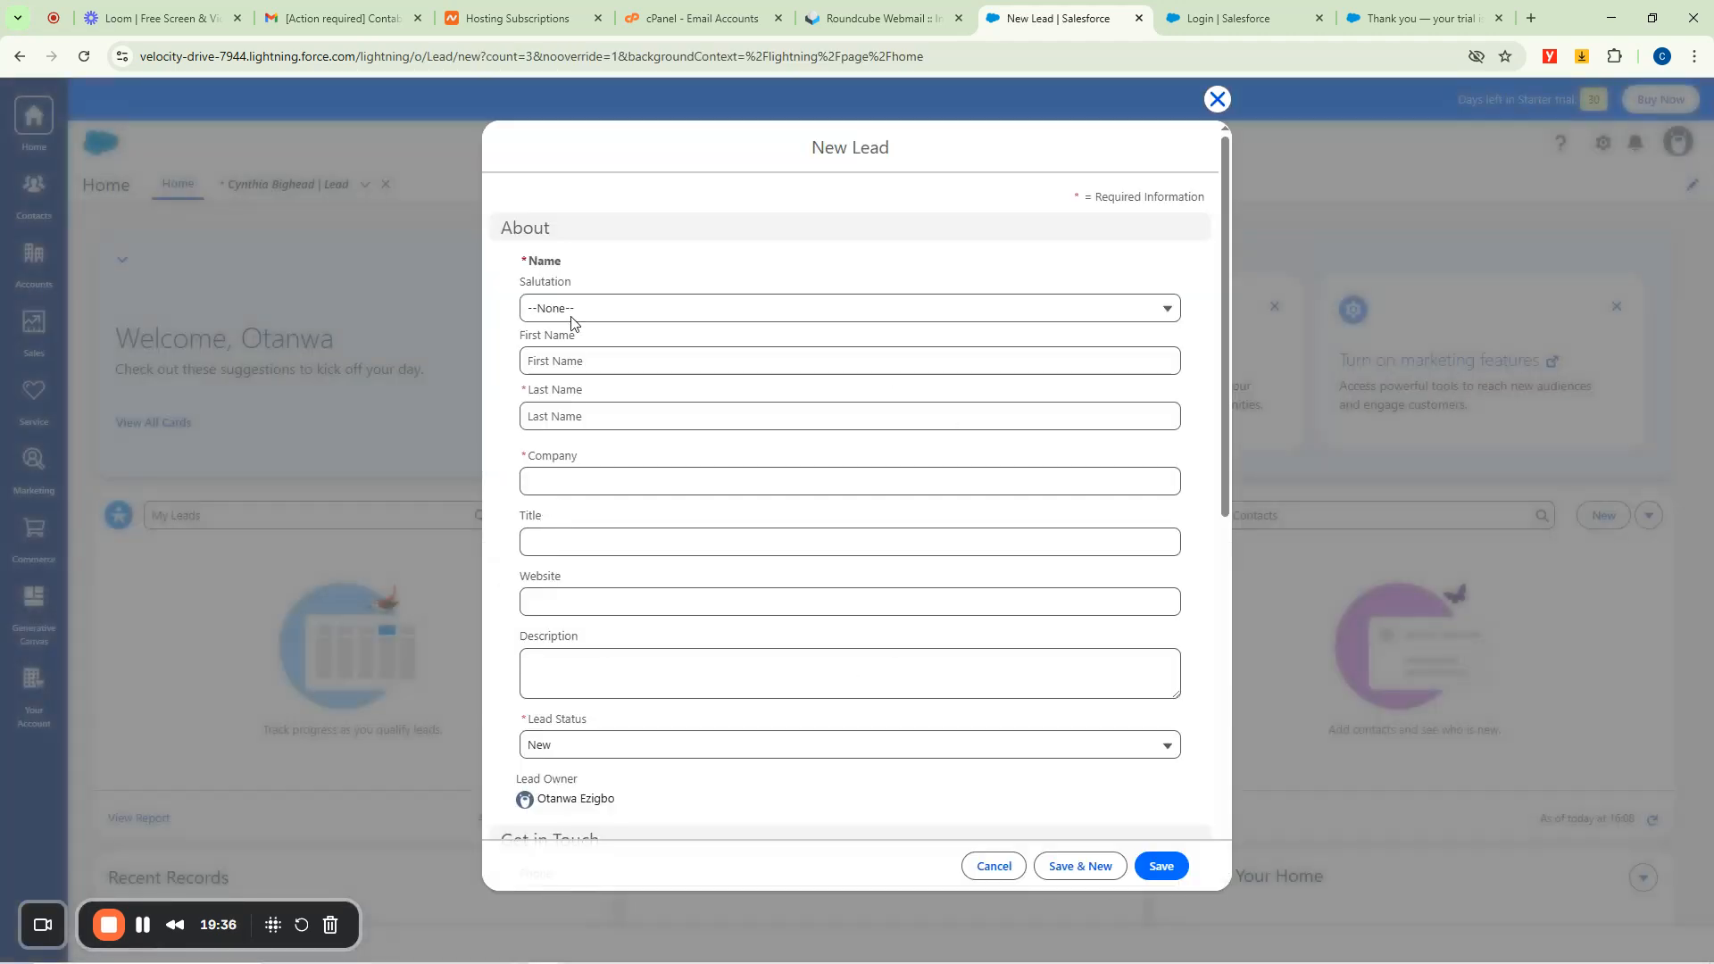
pyautogui.click(566, 311)
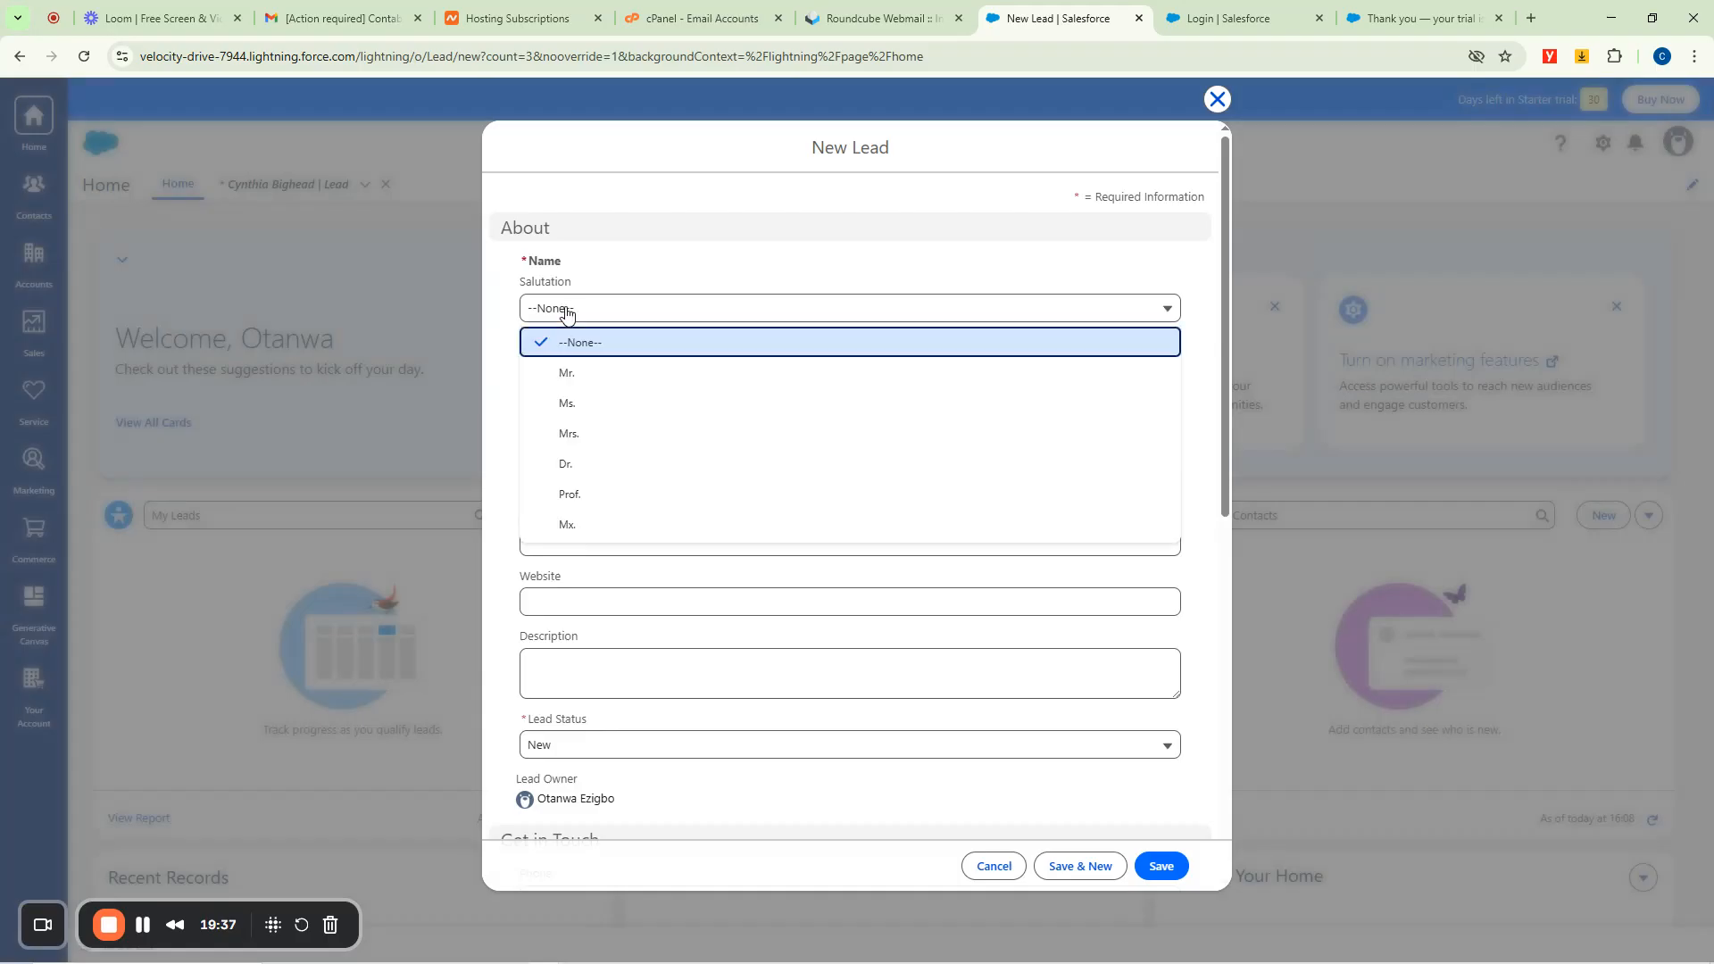
pyautogui.click(566, 463)
pyautogui.click(553, 362)
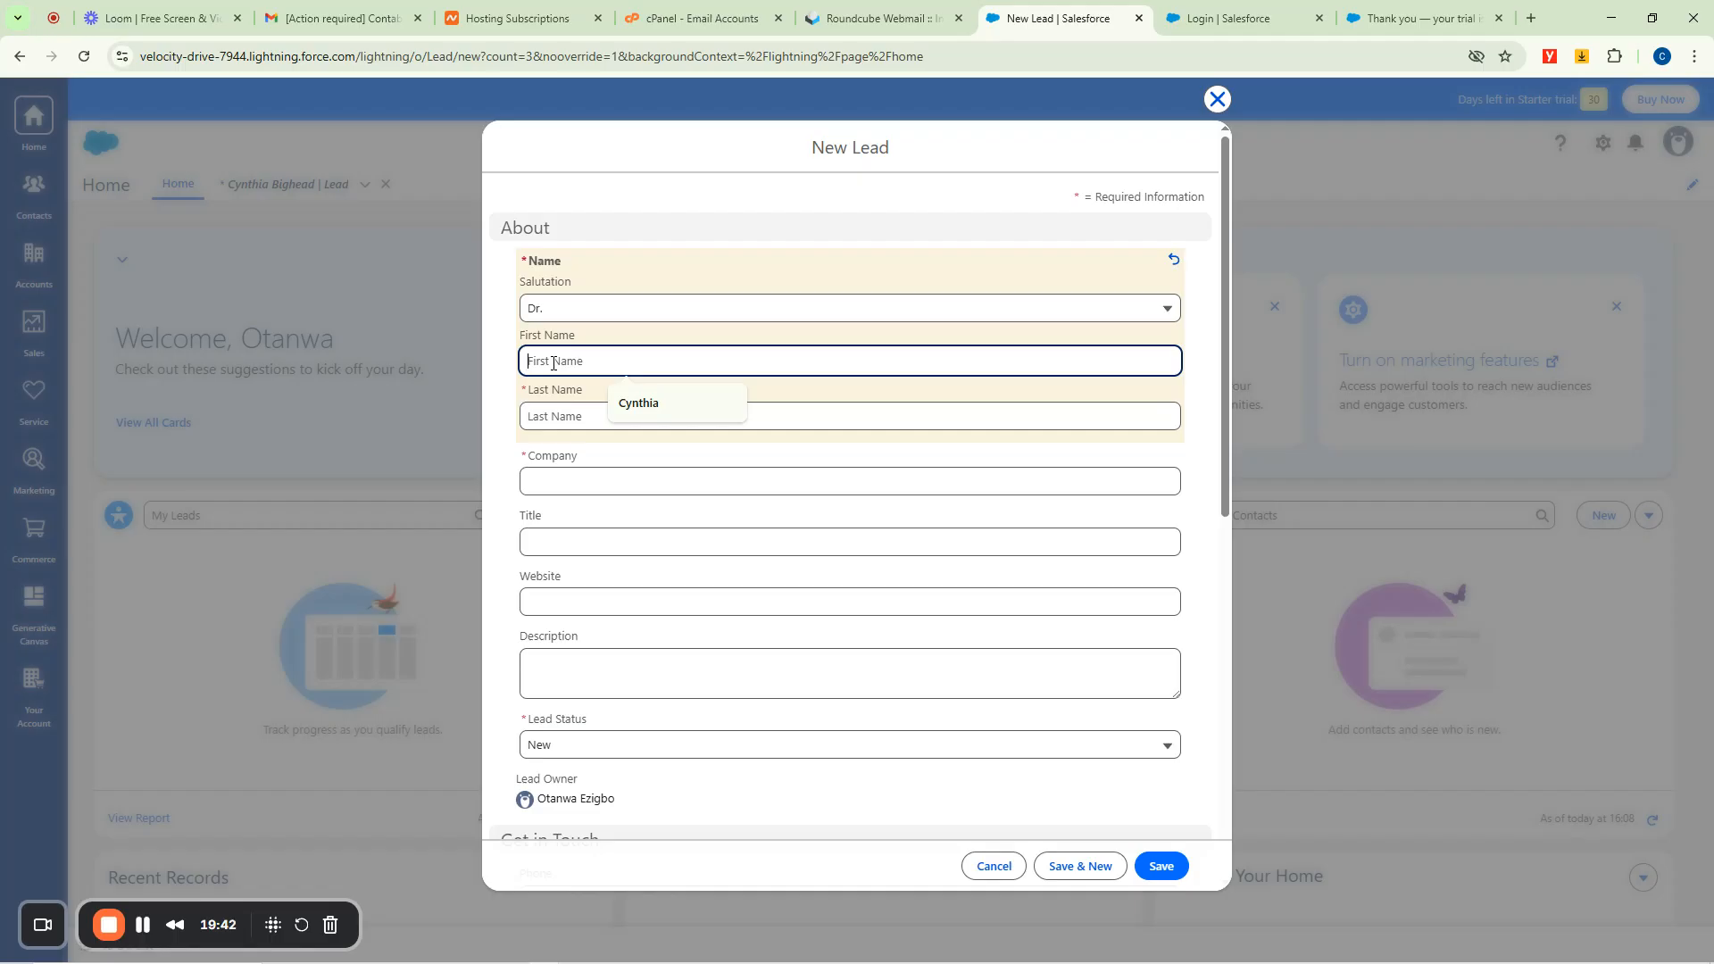
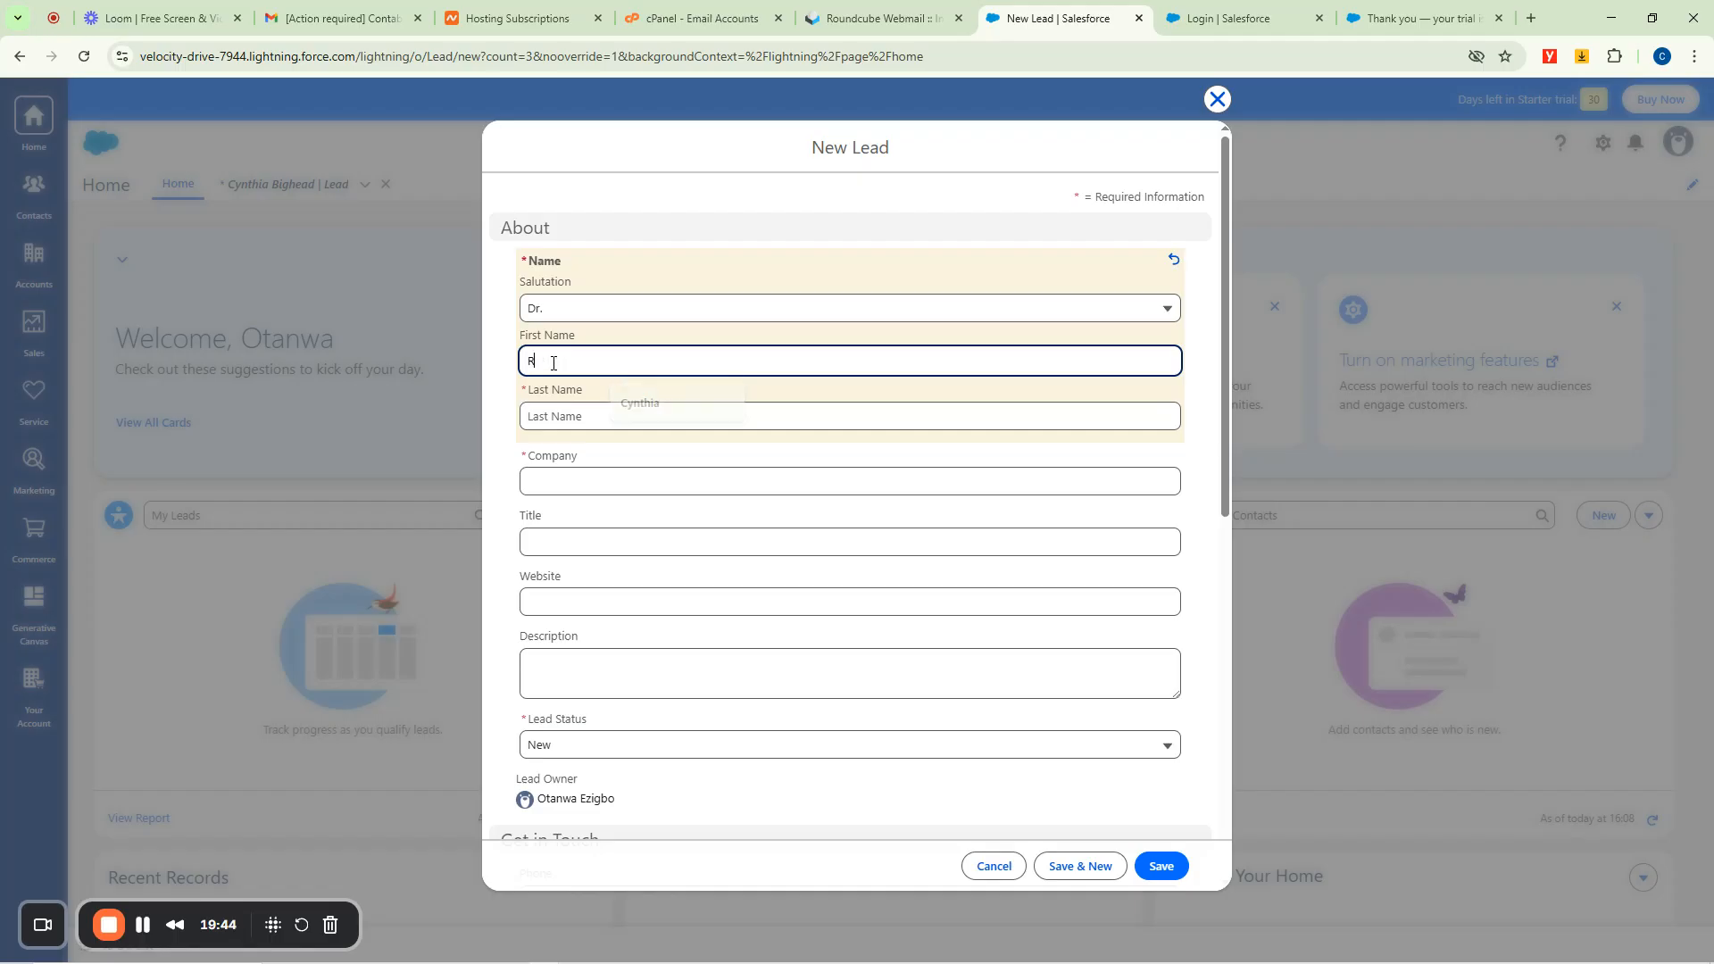
pyautogui.press('Tab')
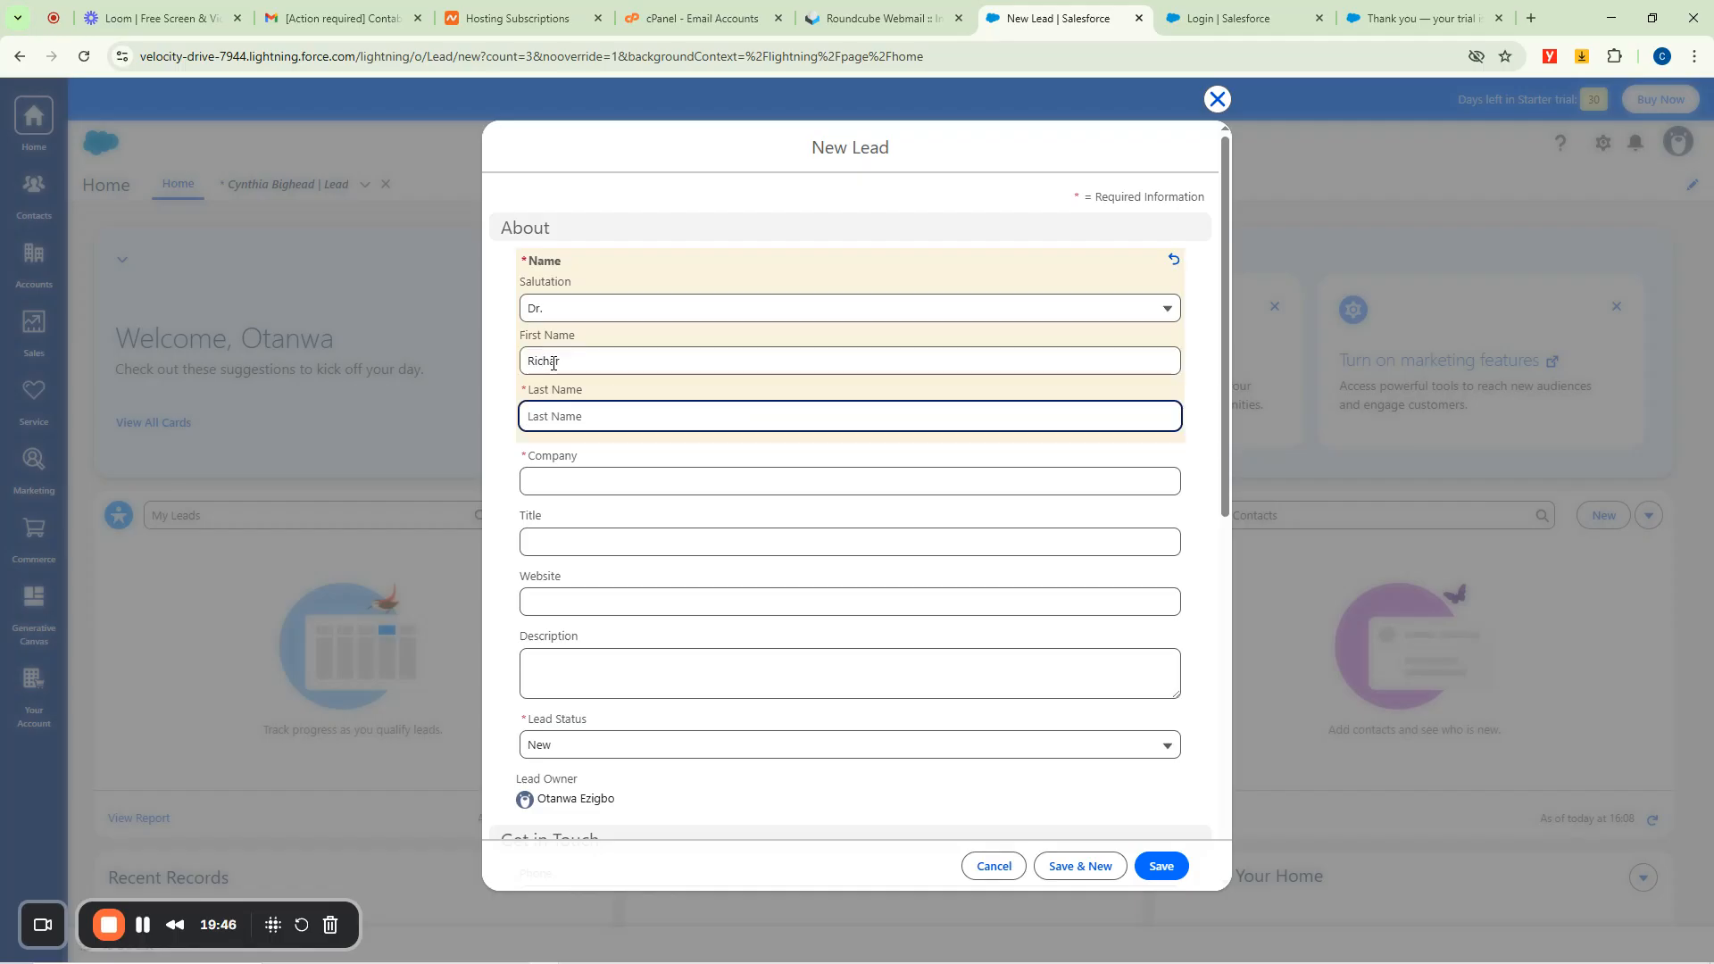
pyautogui.hotkey('shift', 'Tab')
pyautogui.press('End')
pyautogui.press('Tab')
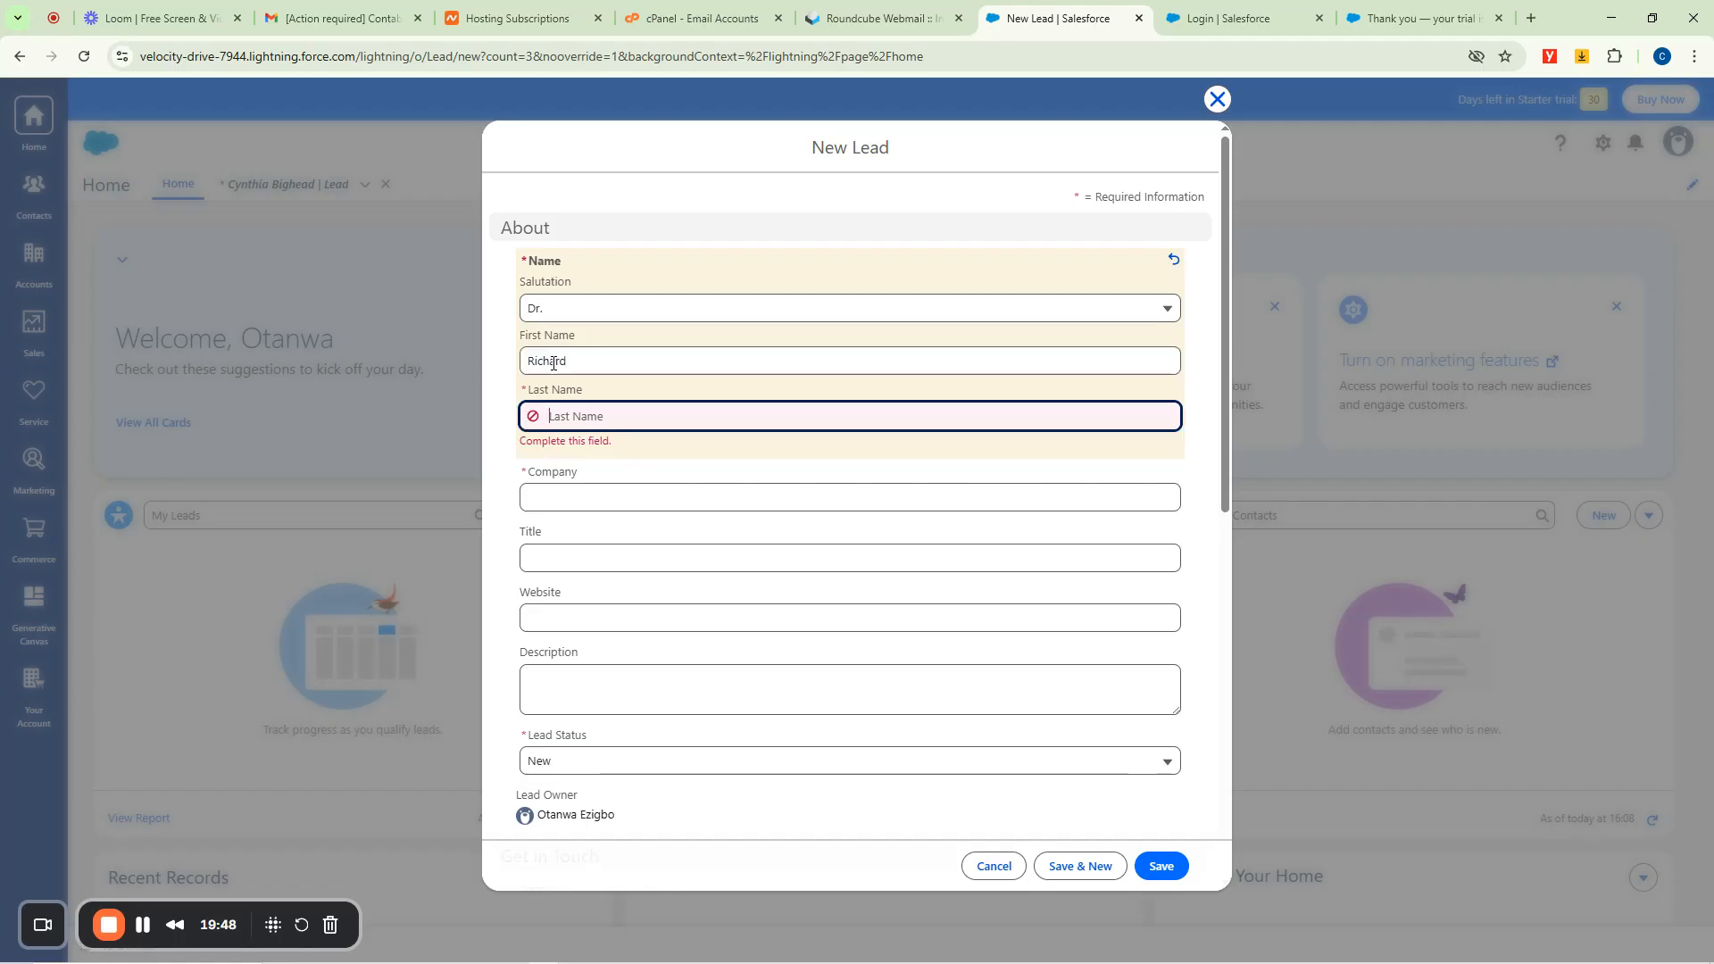
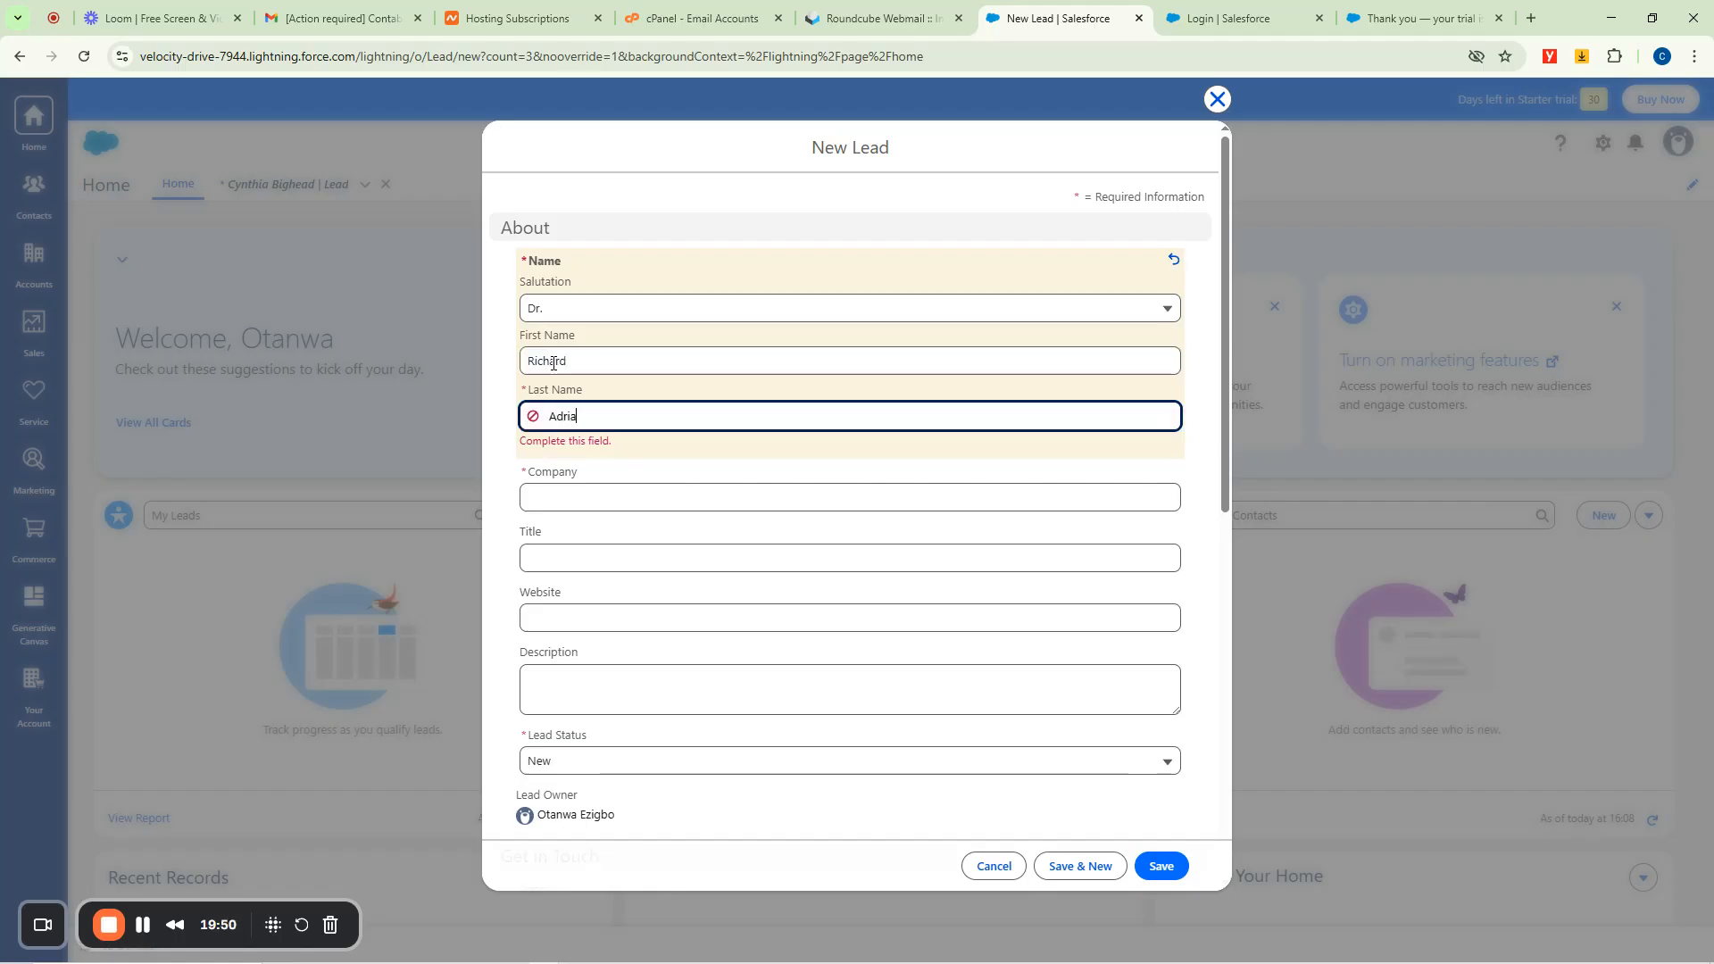
# Enter company Otanwa Global Resources, title CEO, website fastgidi.com and begin the description.
pyautogui.press('Tab')
pyautogui.write('Otanwa ')
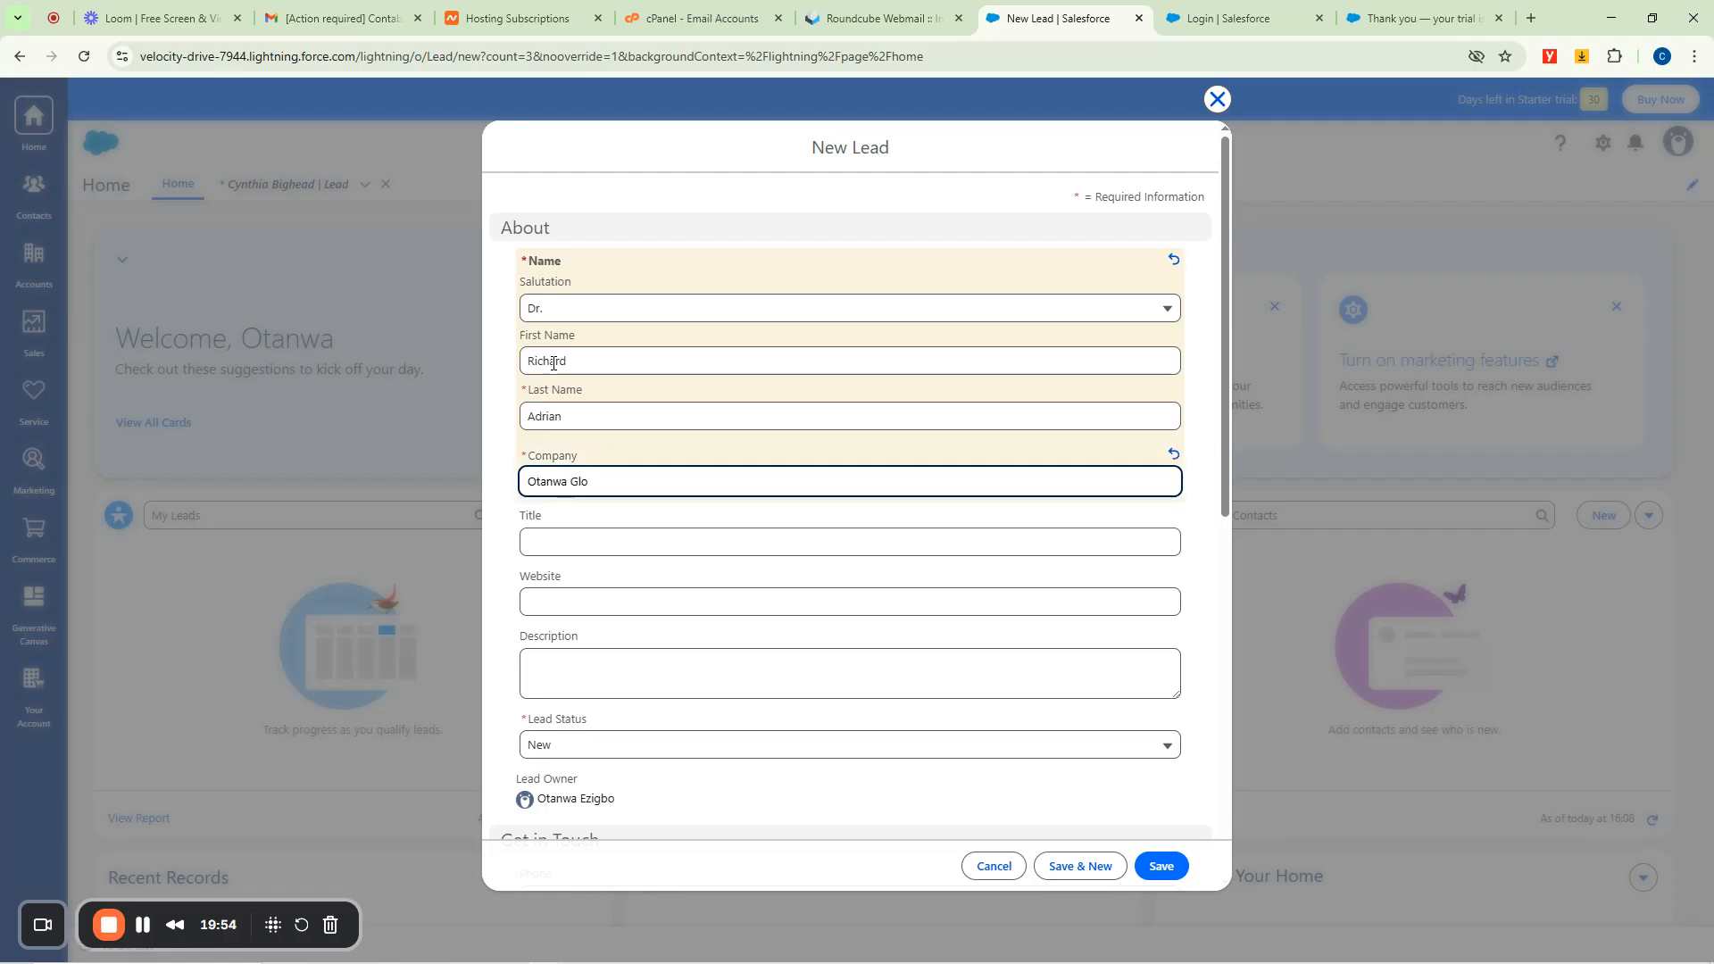
pyautogui.write('Global Resources')
pyautogui.press('Tab')
pyautogui.write('CEO')
pyautogui.press('Tab')
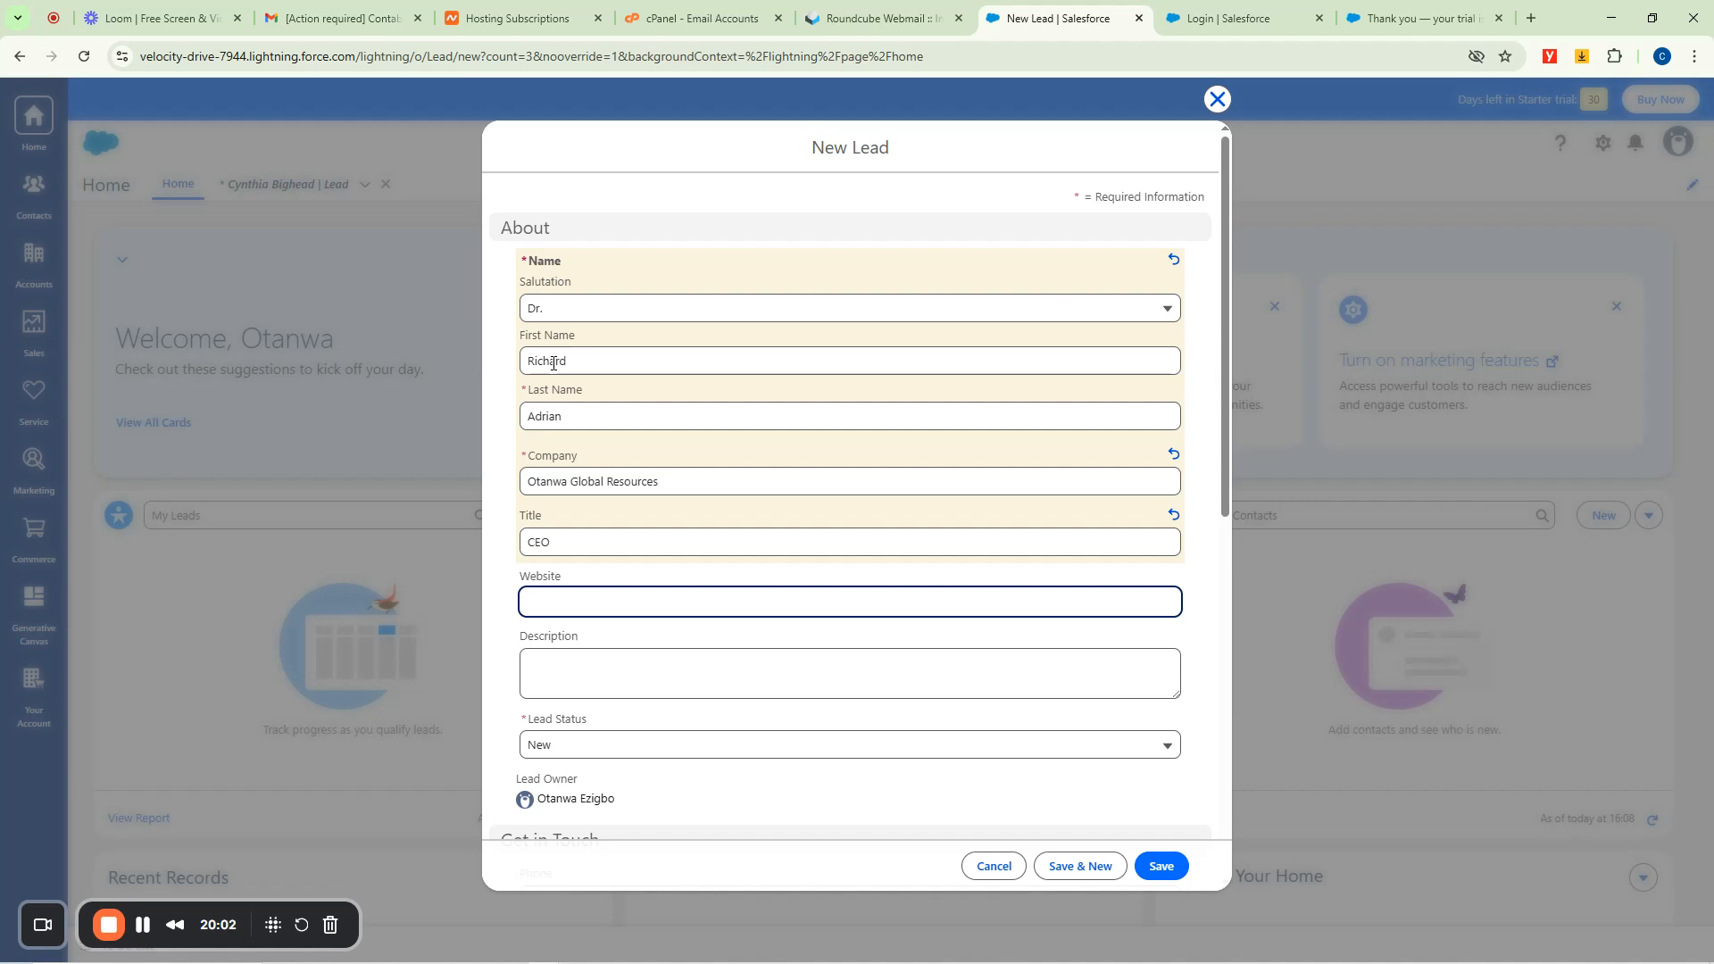
pyautogui.write('fastgidi.com')
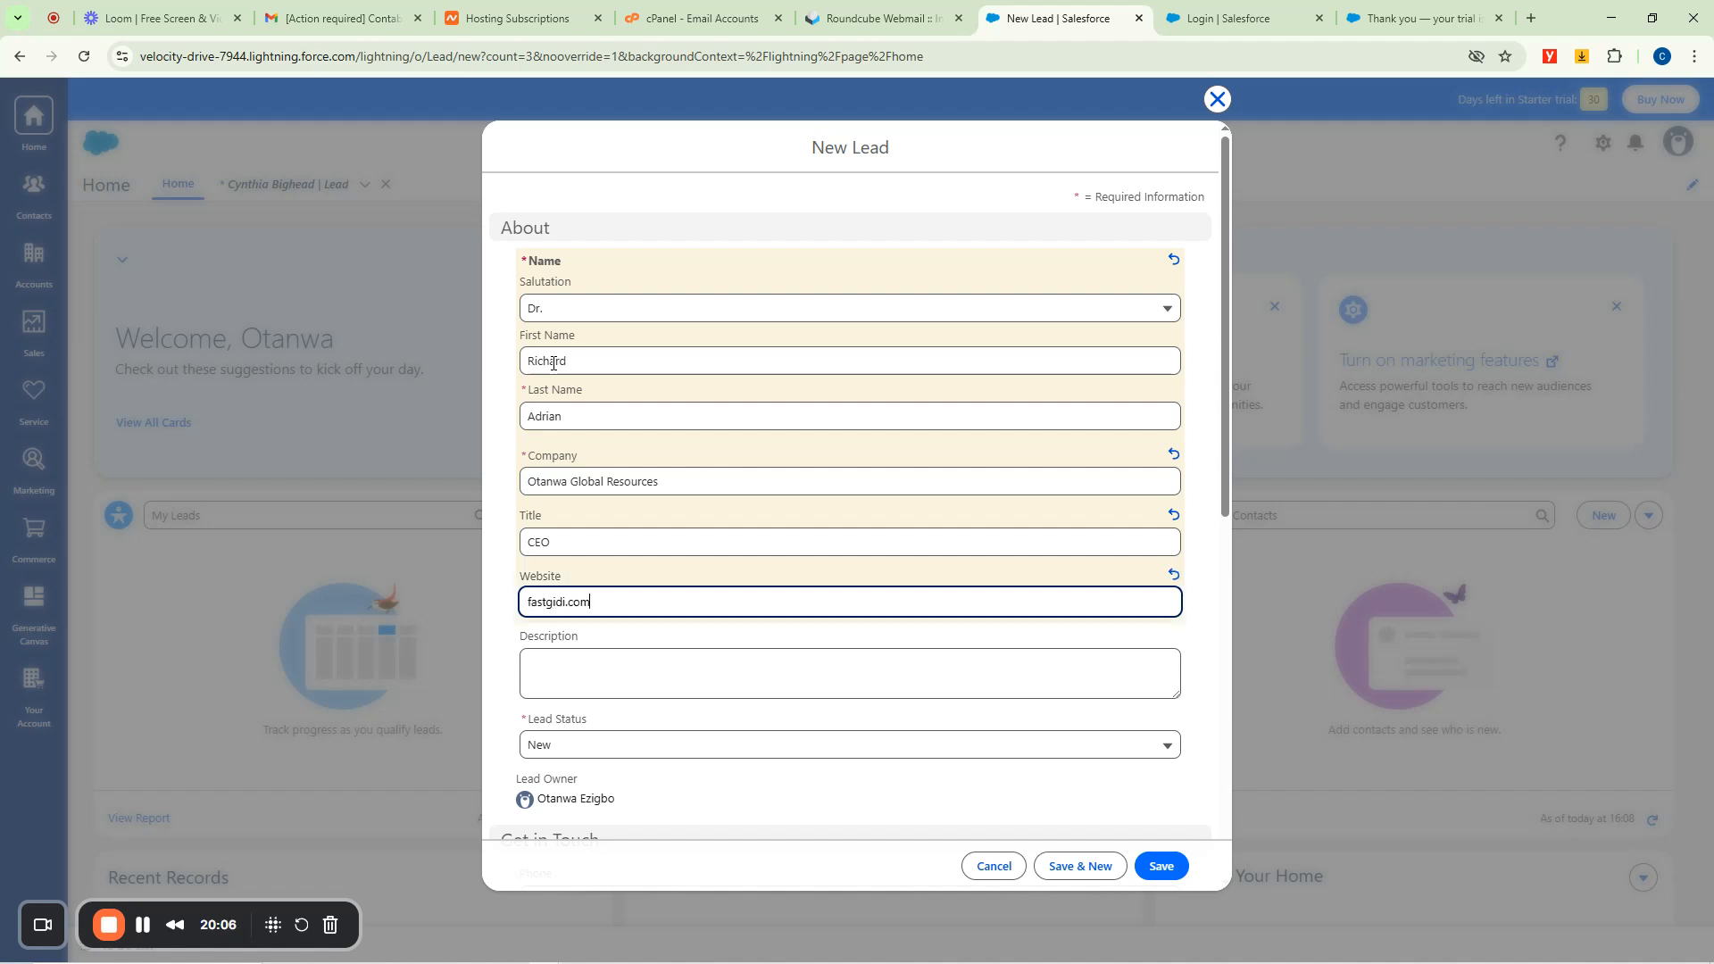
pyautogui.press('Tab')
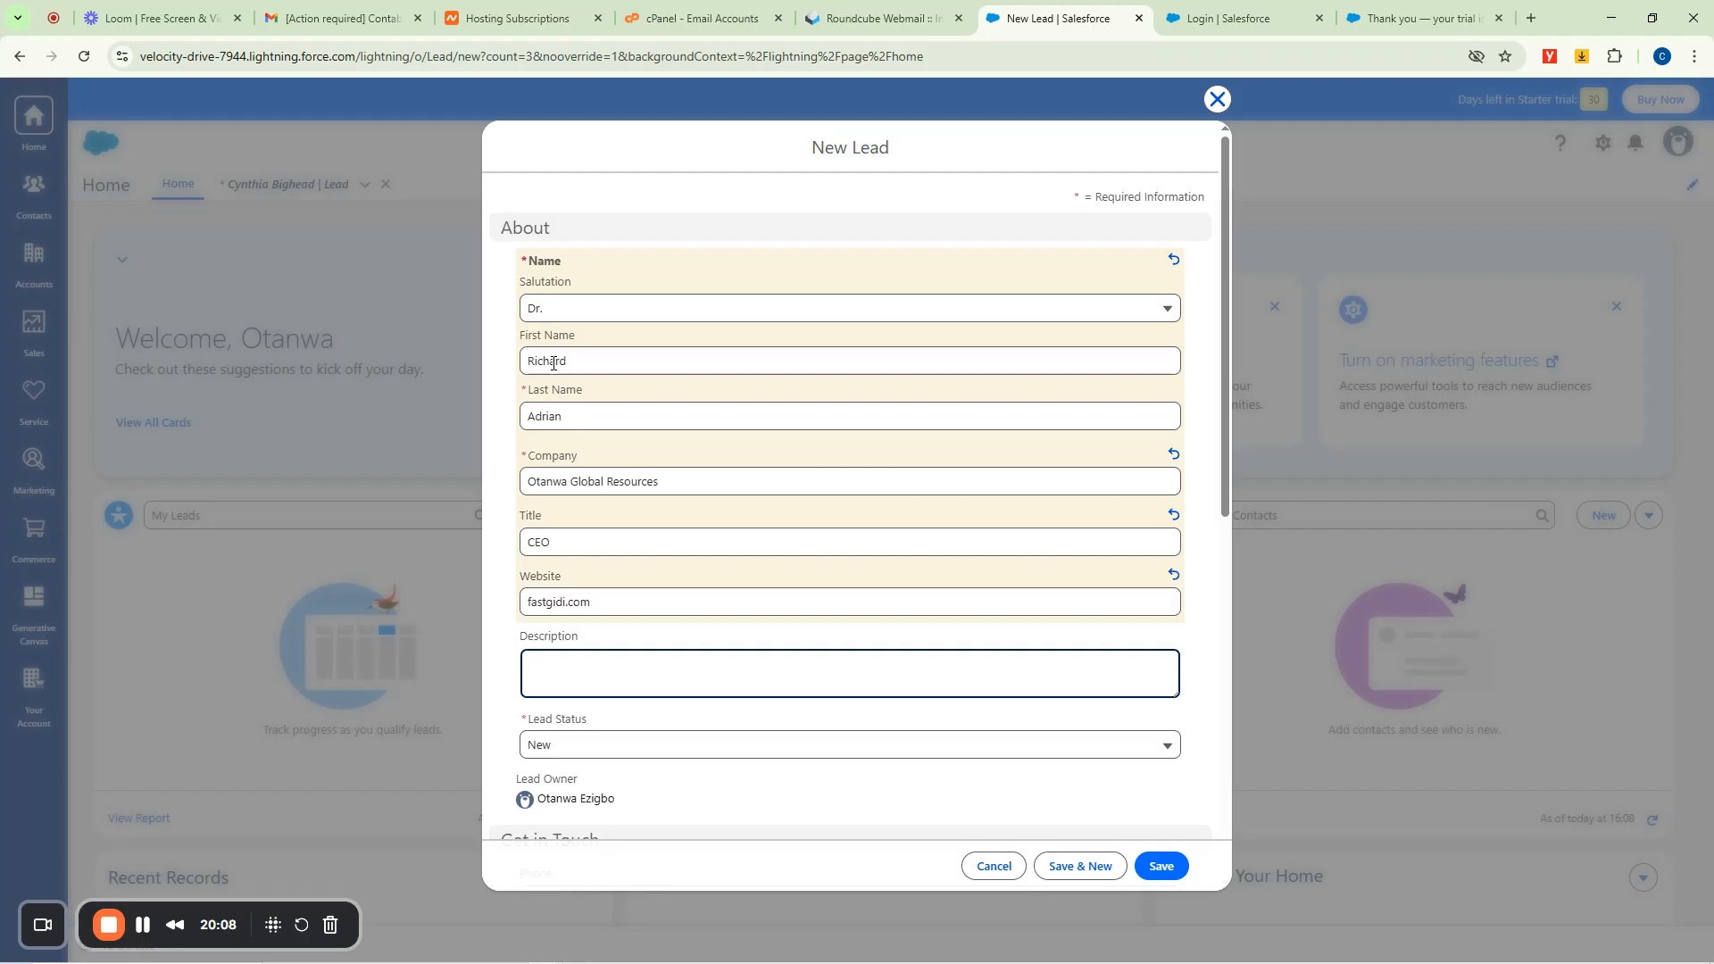
pyautogui.write('Needs sports wear')
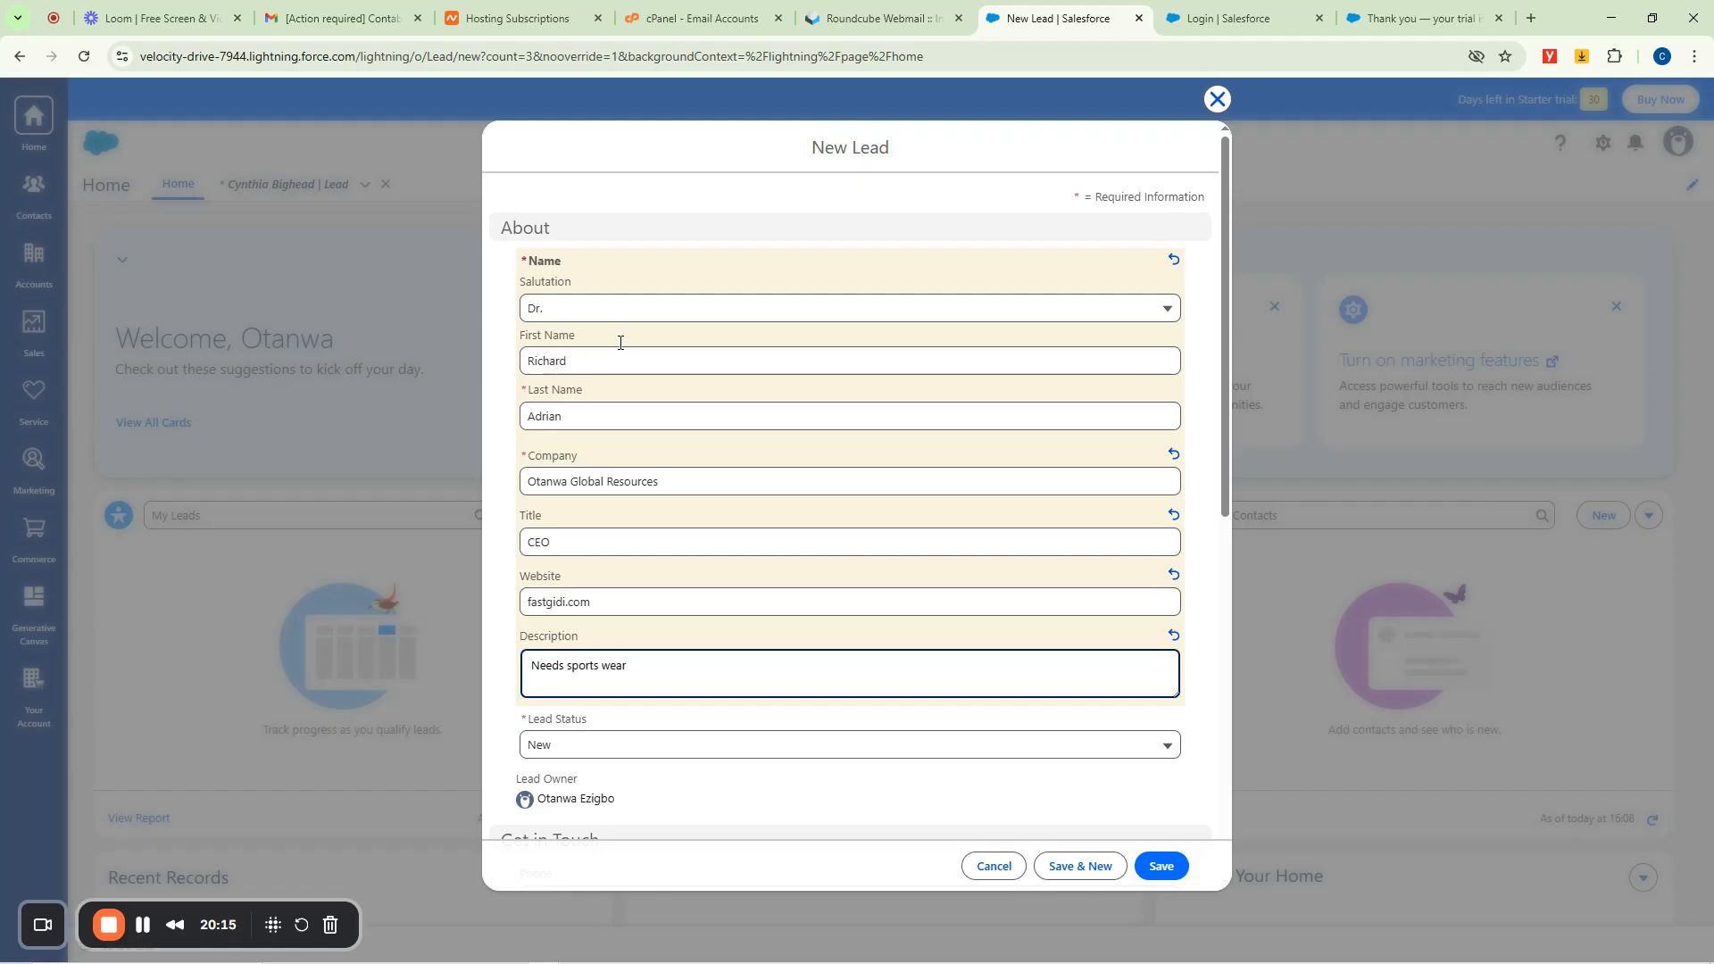
# Set the new lead's Lead Status to Nurturing.
pyautogui.scroll(-4, 619, 342)
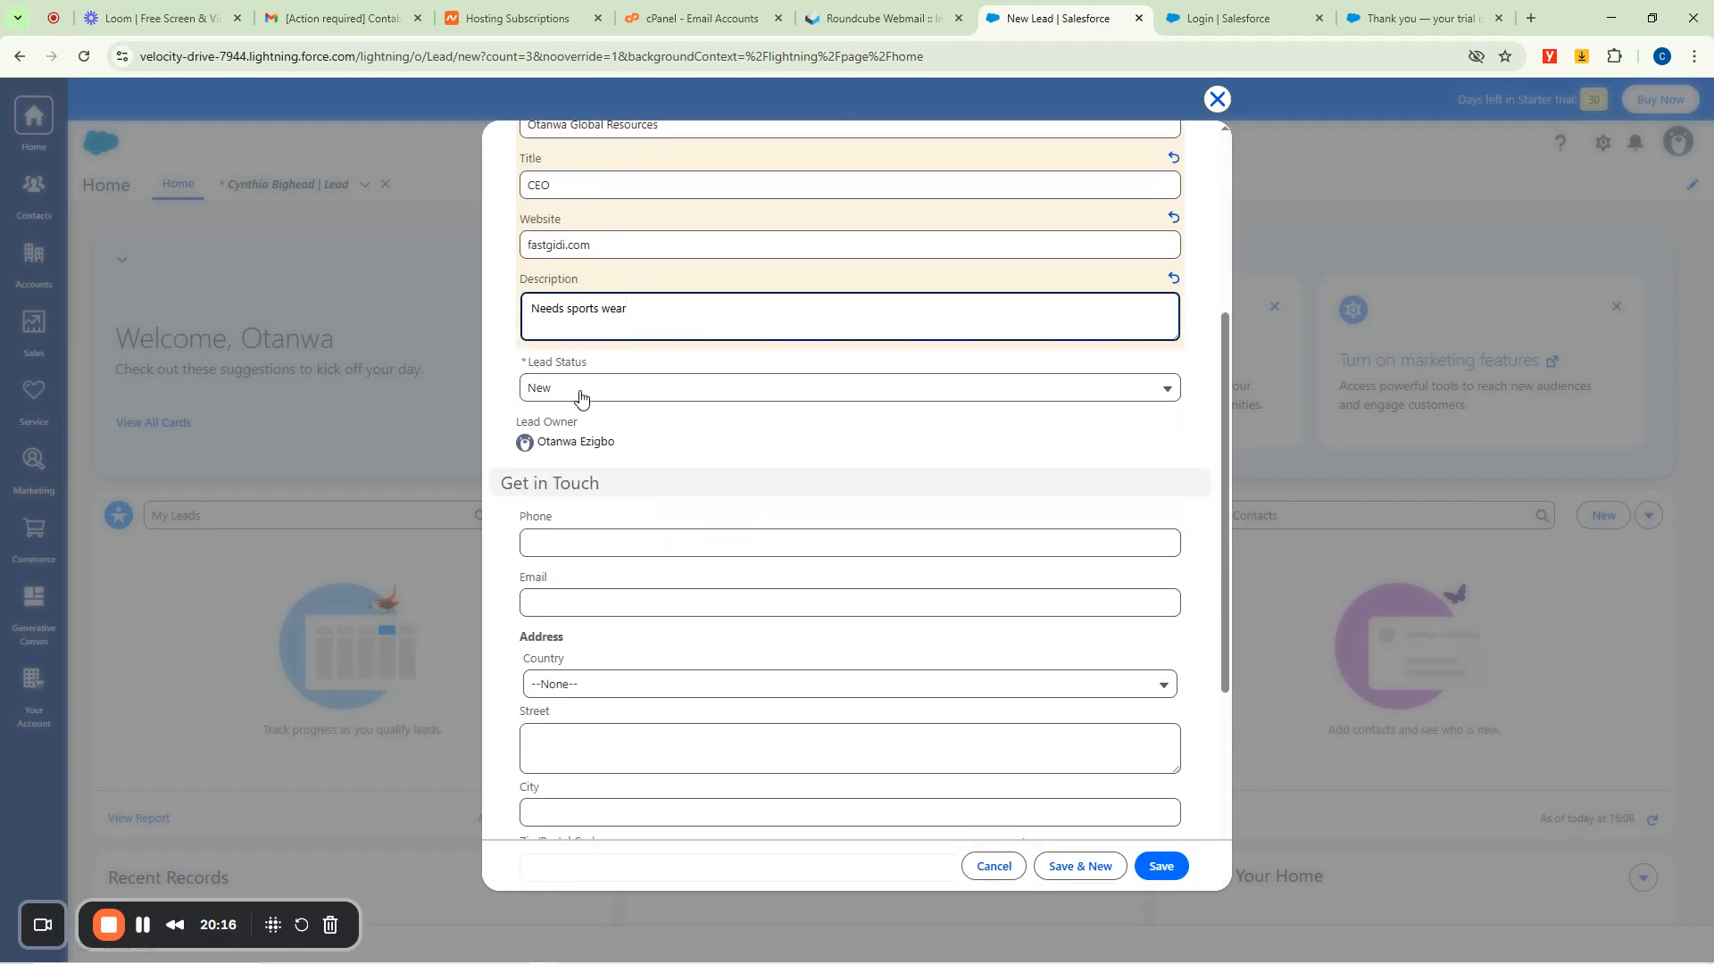
pyautogui.click(602, 390)
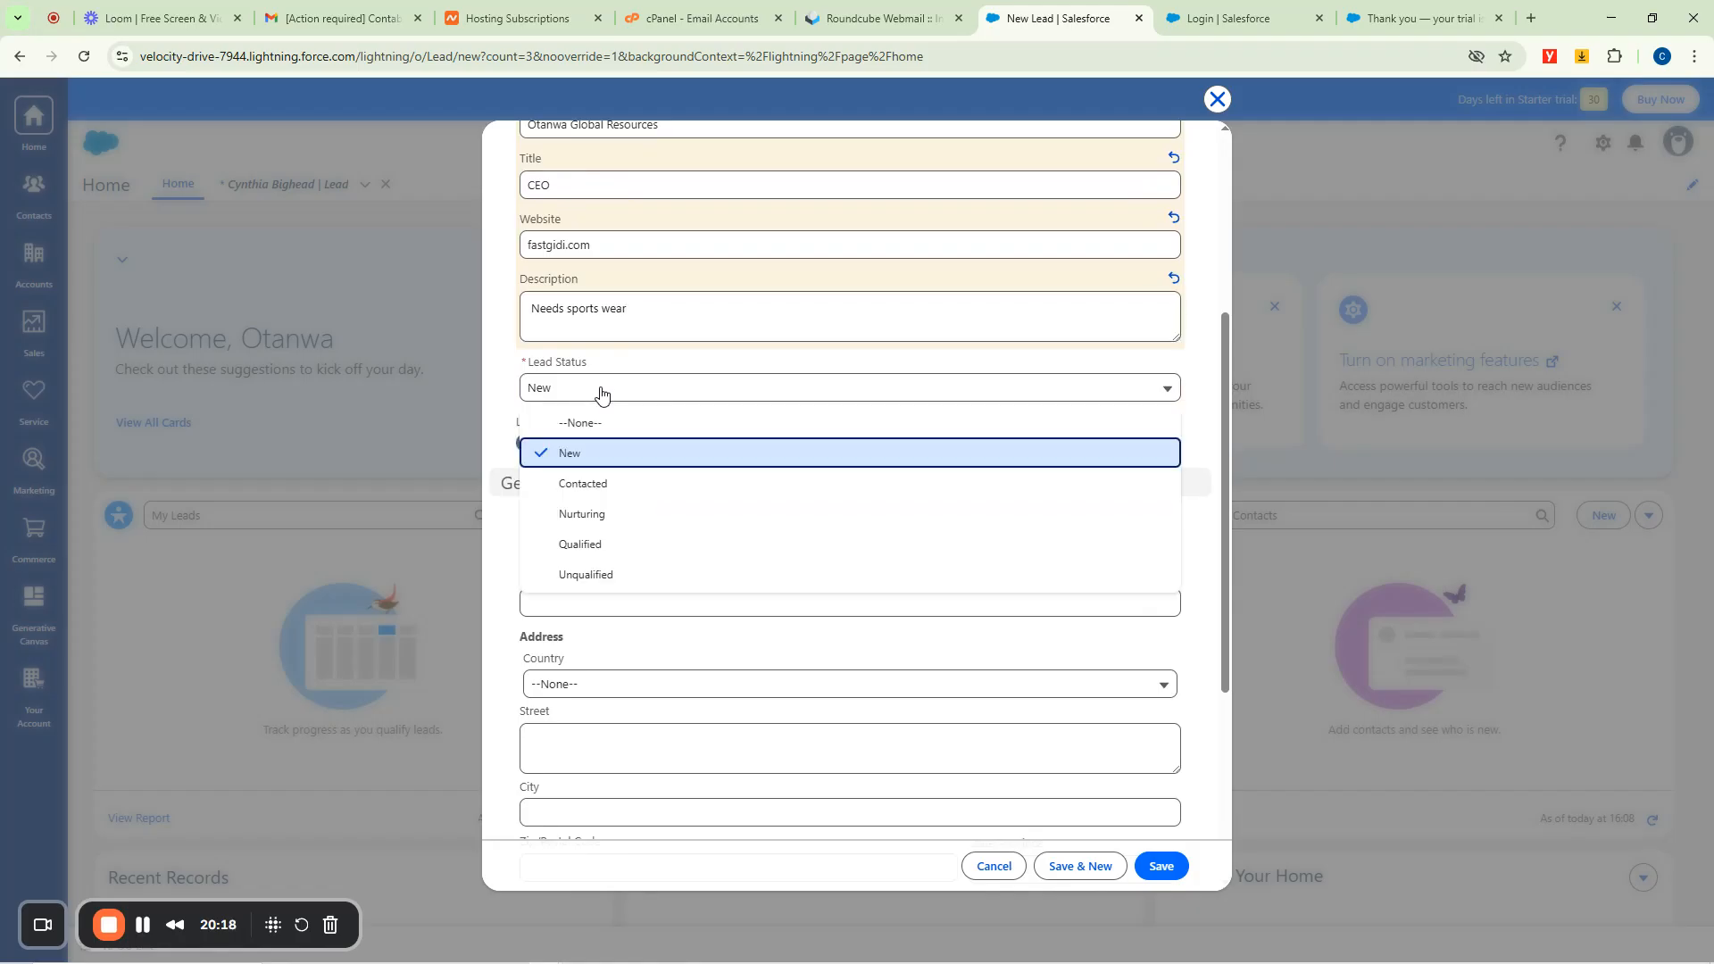
pyautogui.scroll(-2, 602, 393)
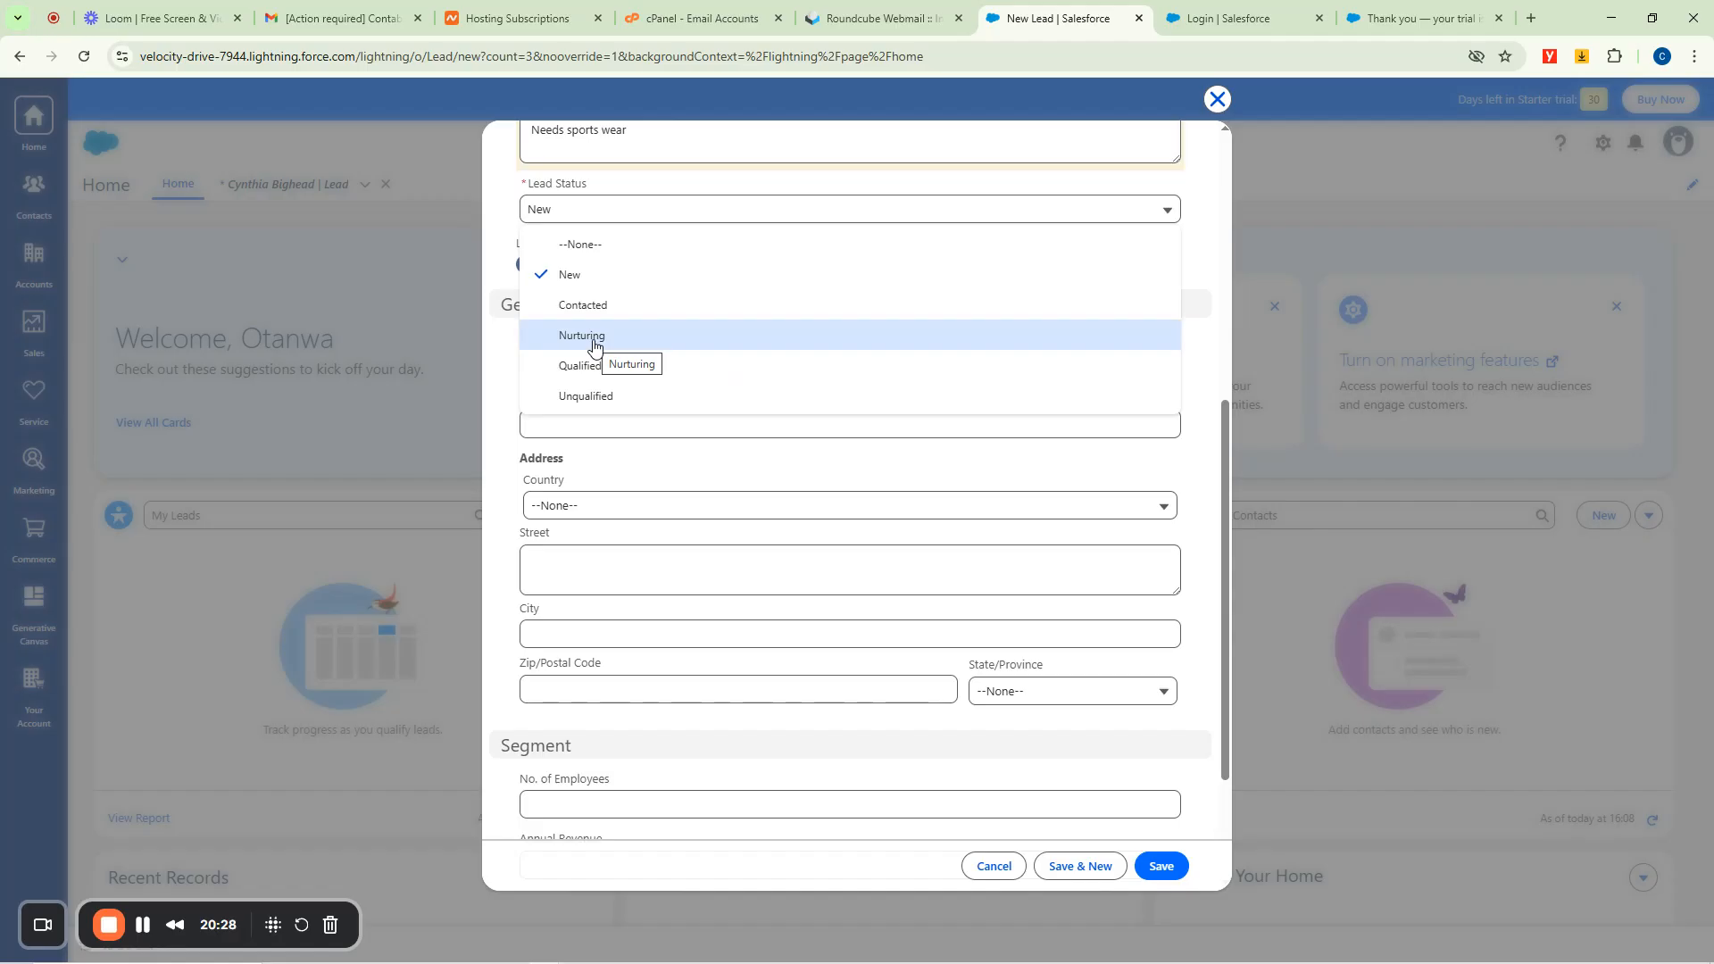
pyautogui.click(592, 339)
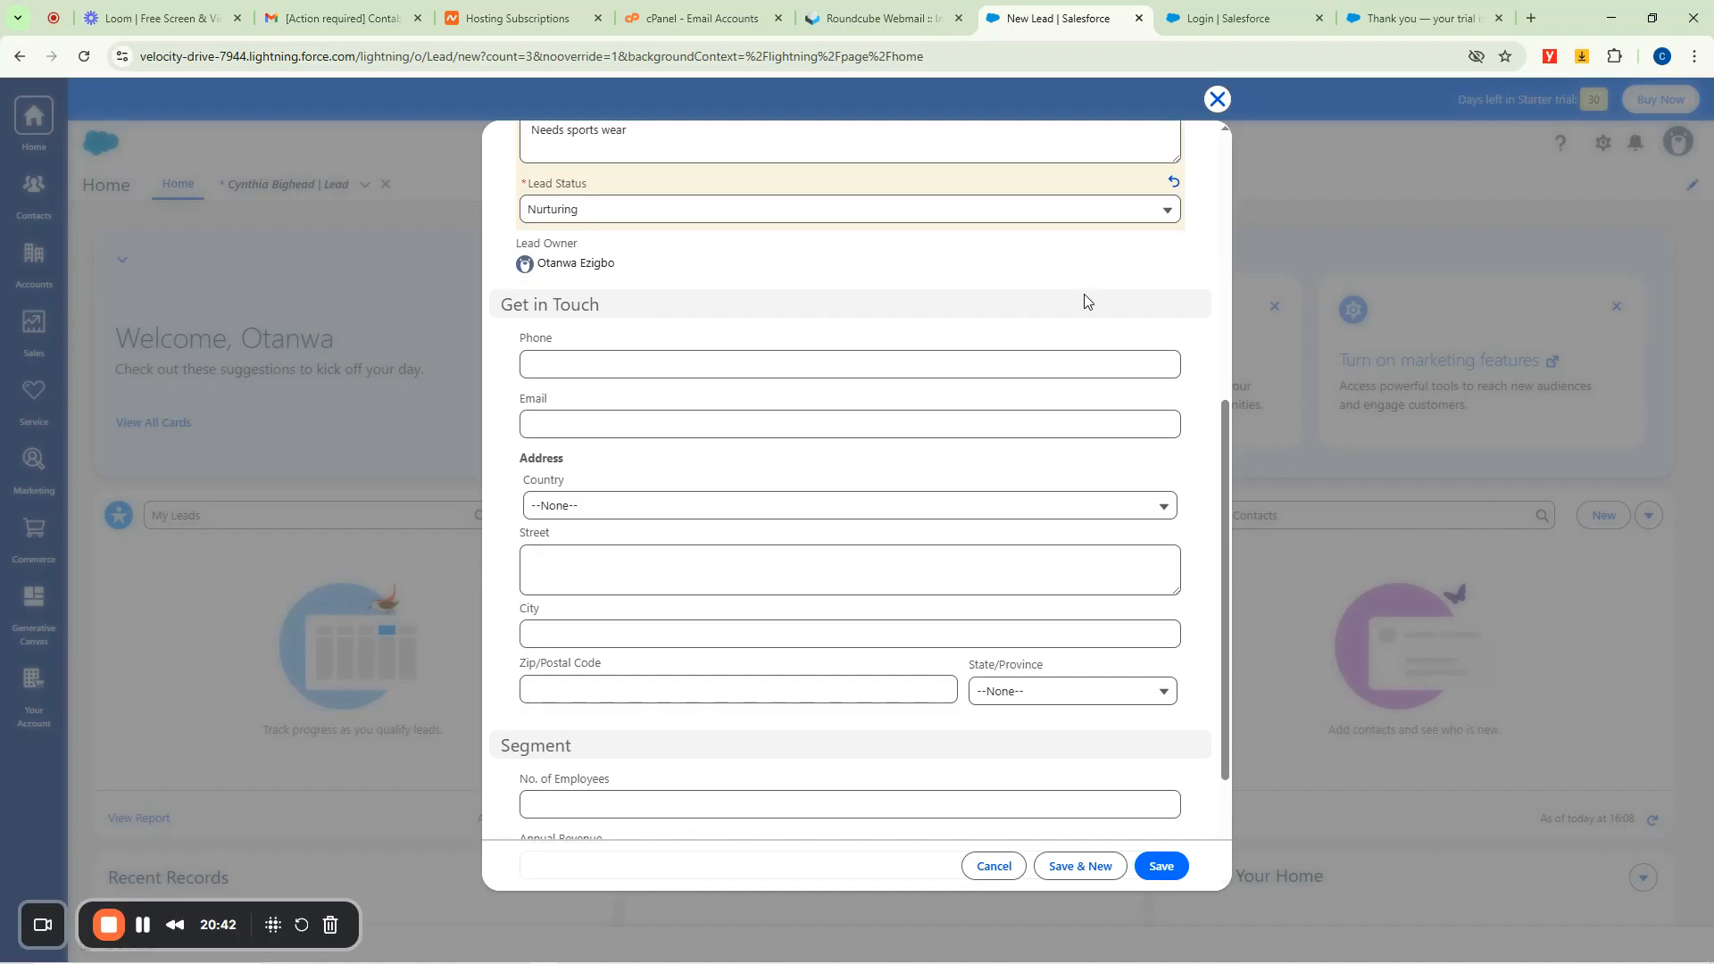
# Leave the phone empty, fill the e-mail with the suggested address, and save the lead.
pyautogui.click(632, 366)
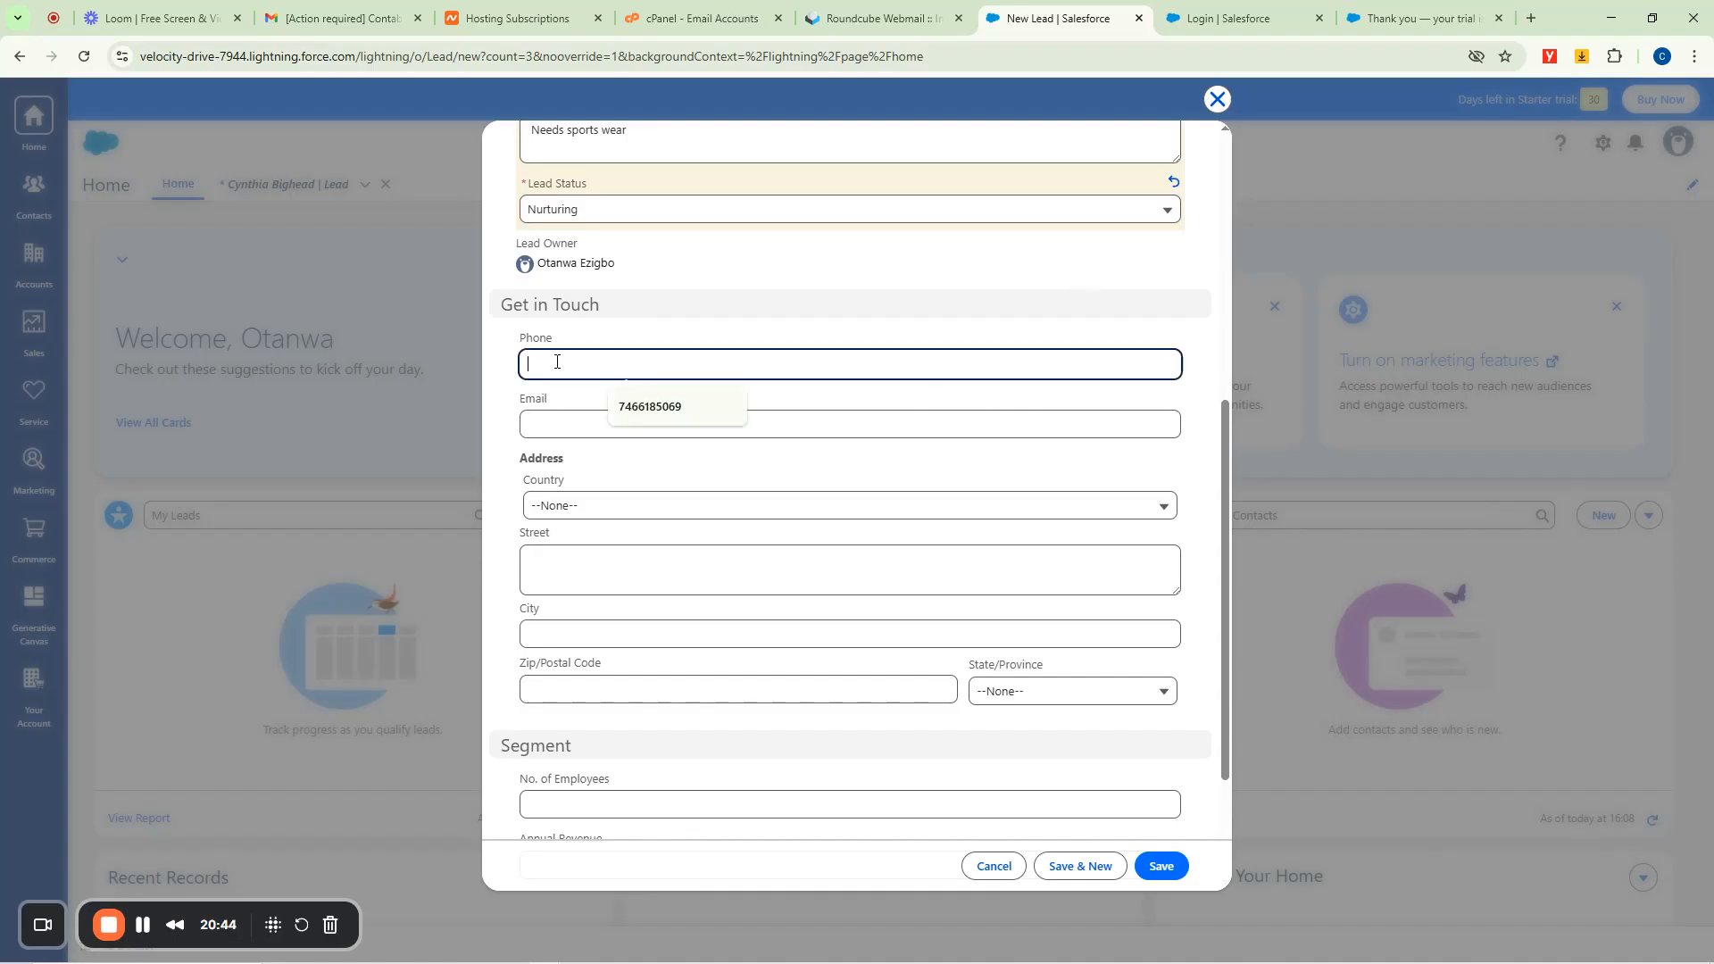
pyautogui.click(487, 405)
pyautogui.click(598, 424)
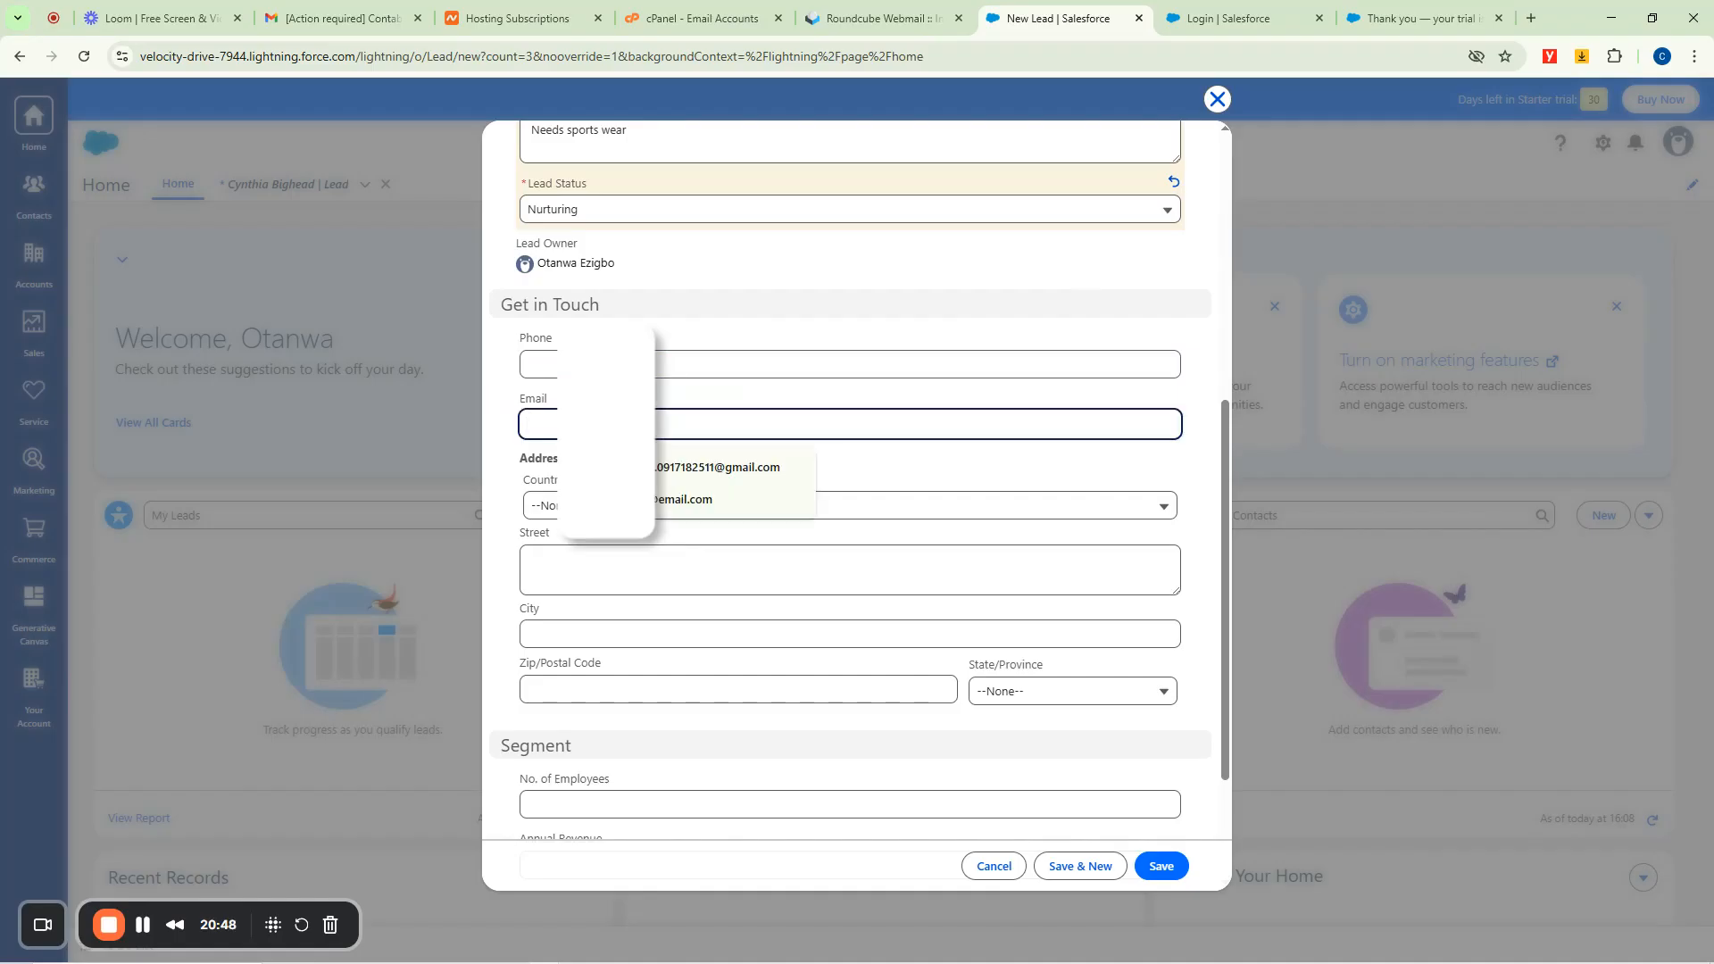
pyautogui.click(714, 499)
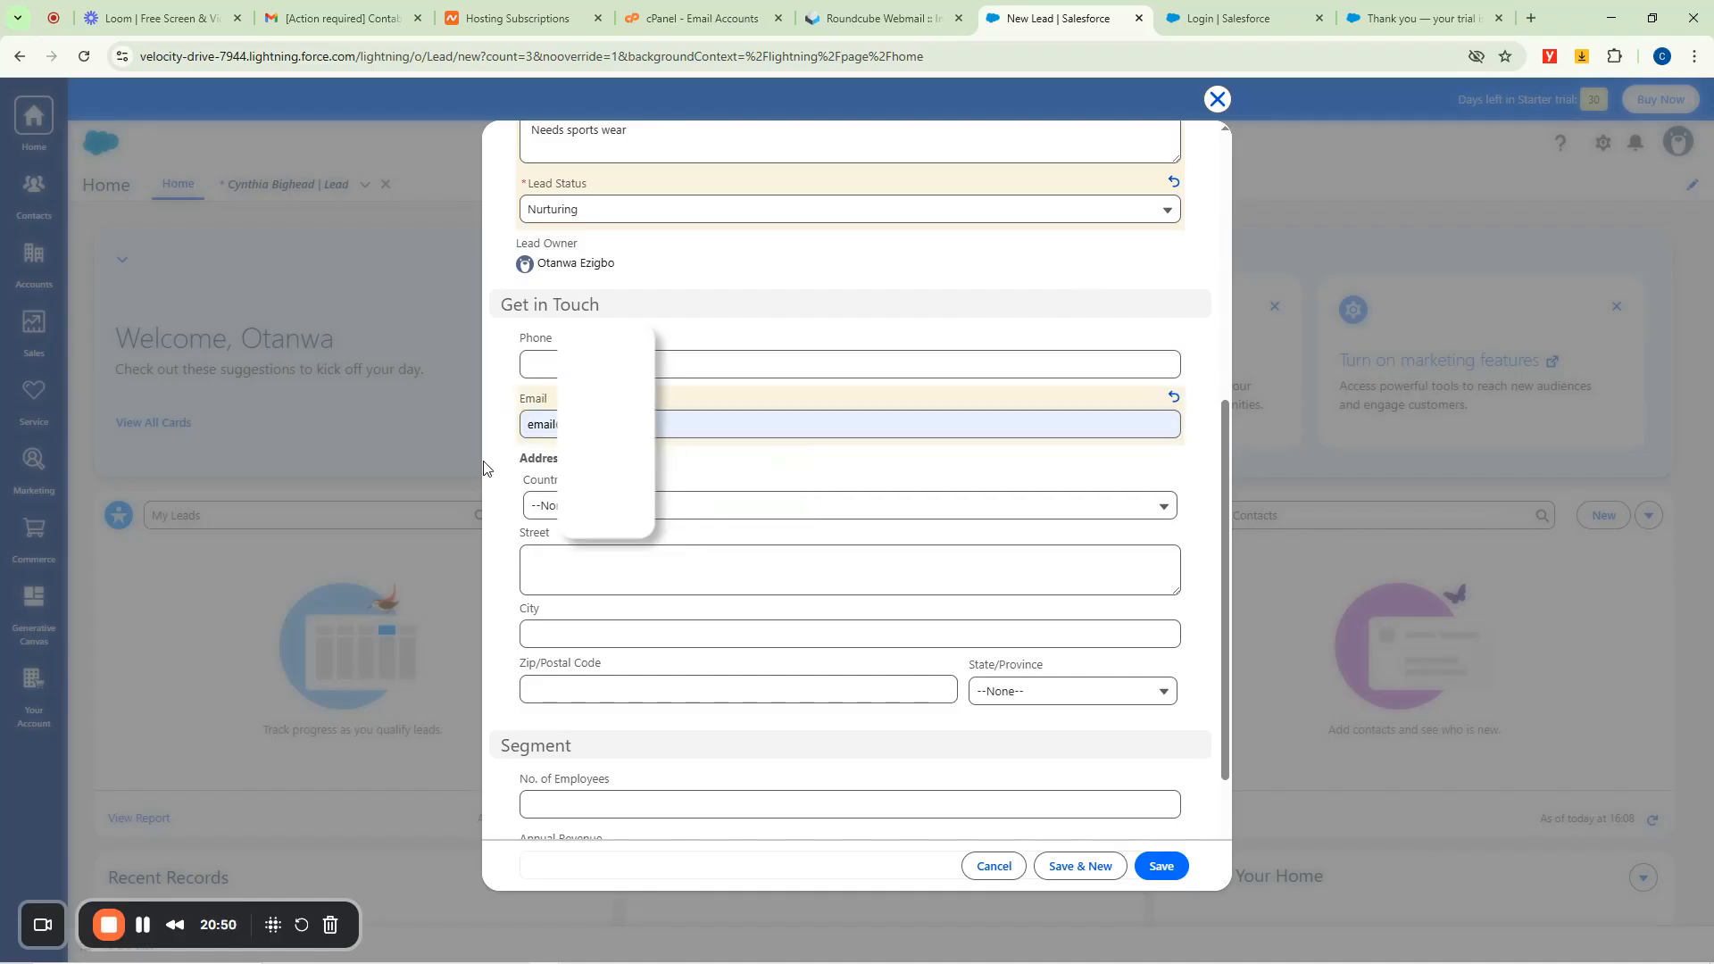
pyautogui.scroll(-2, 979, 665)
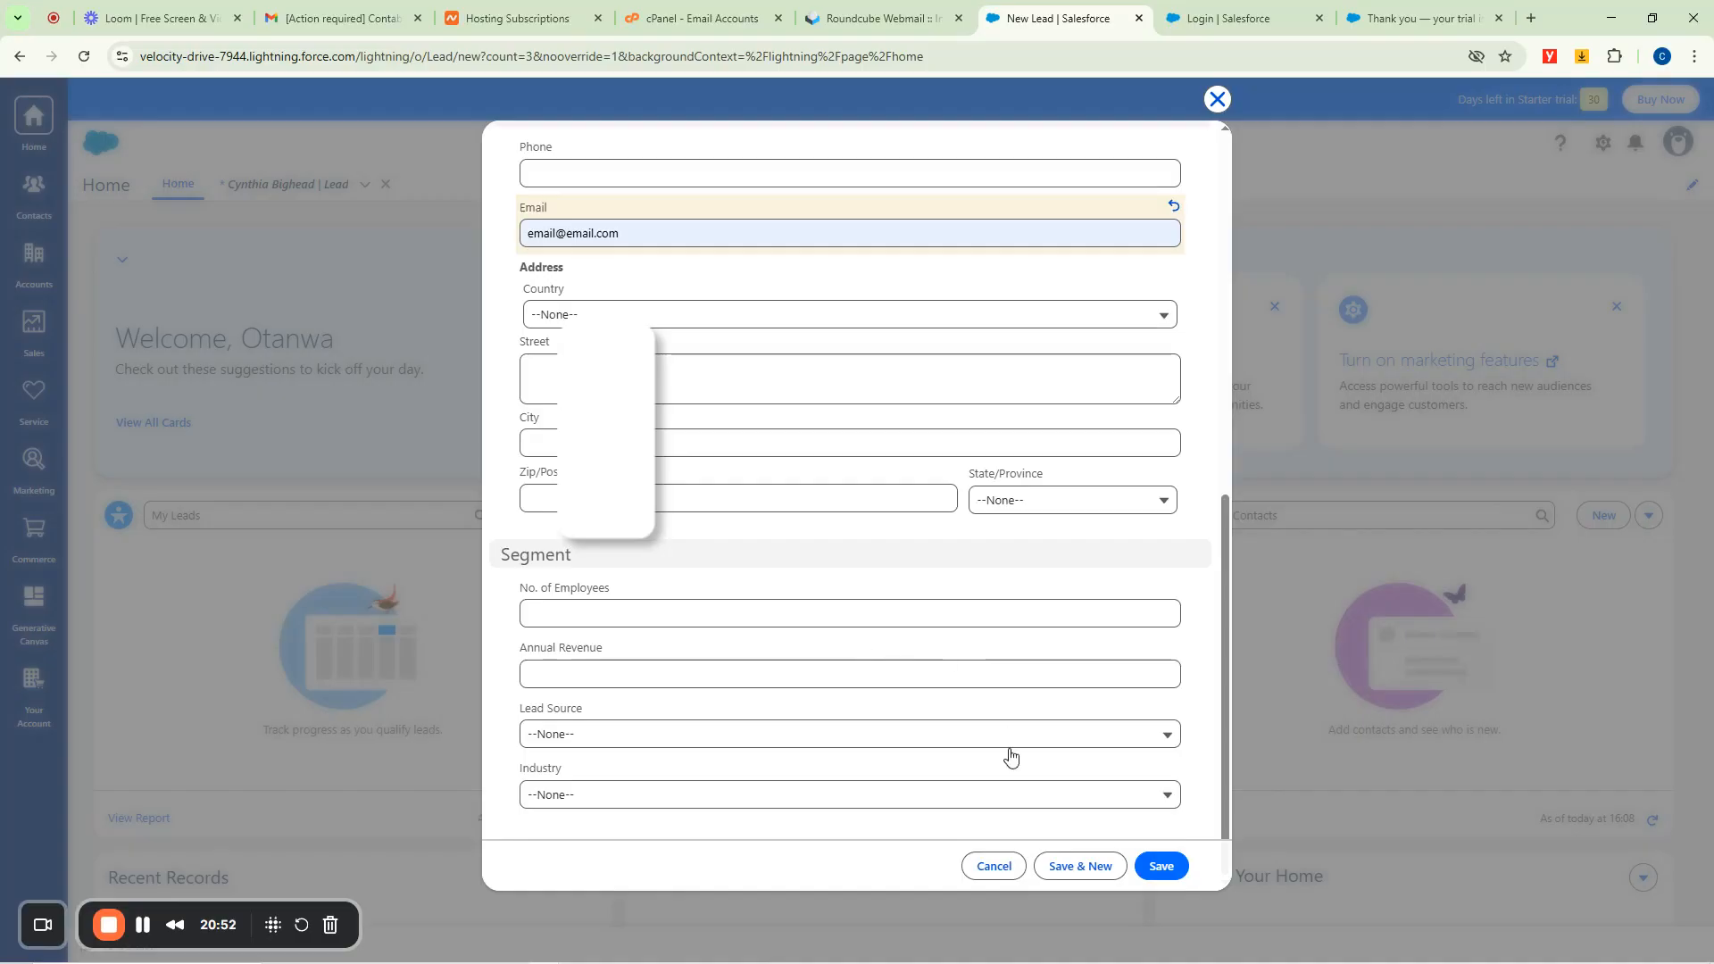
pyautogui.scroll(8, 856, 625)
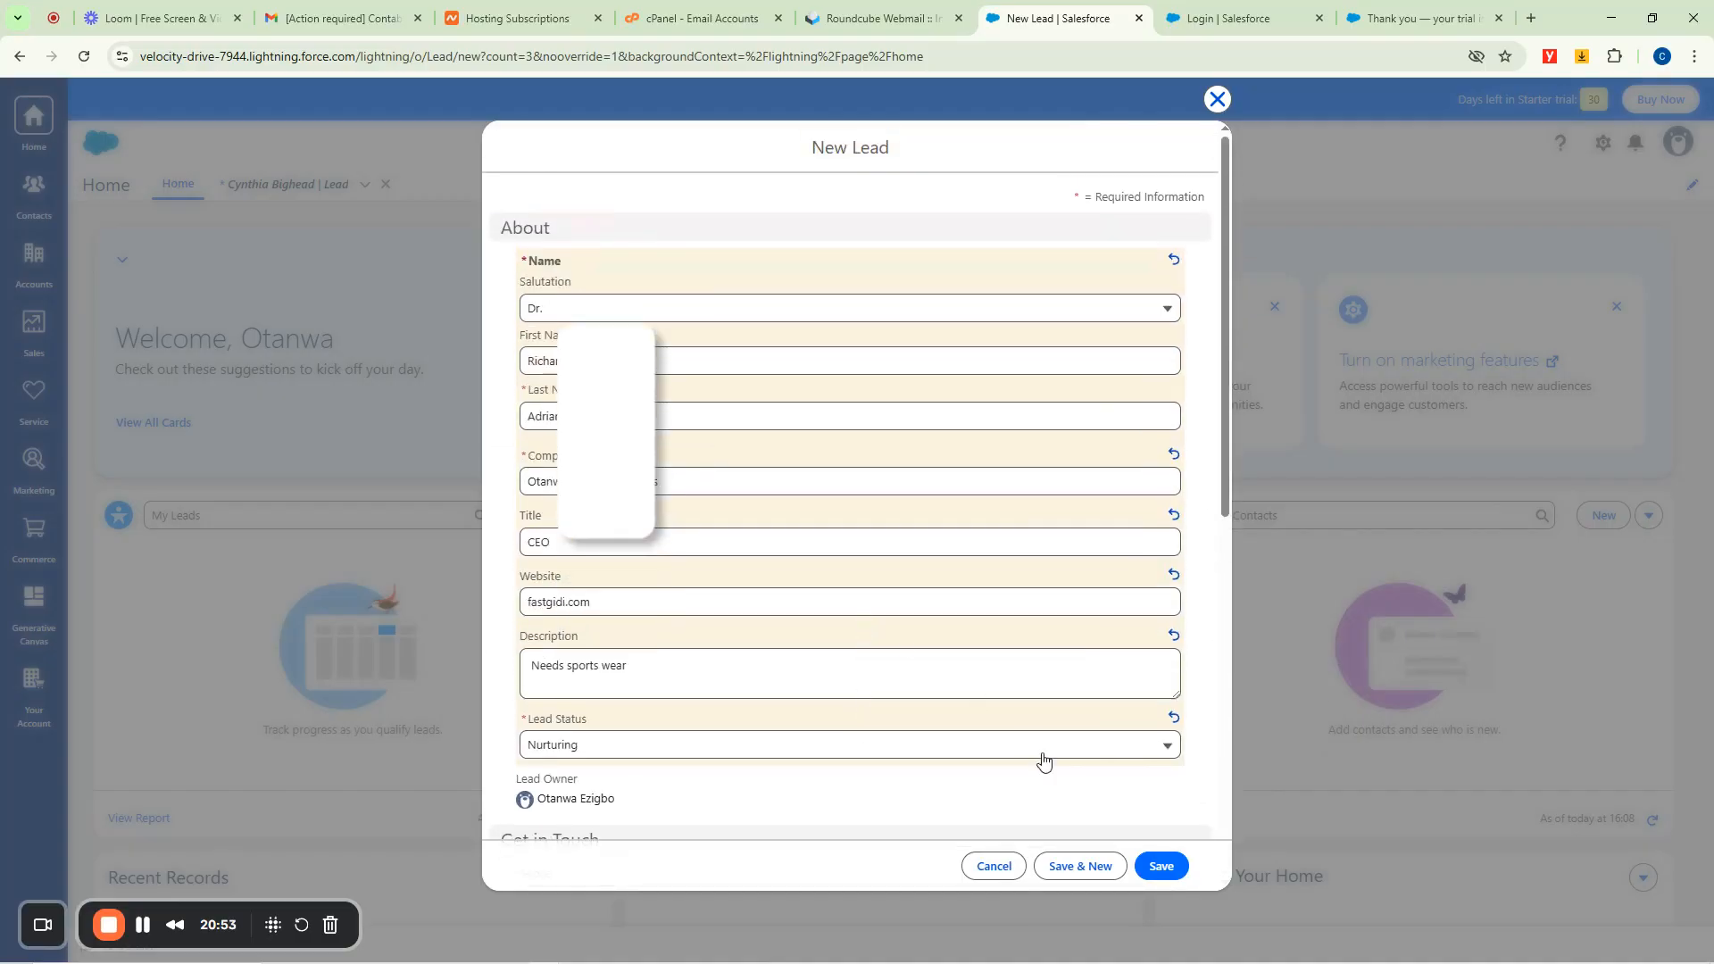
pyautogui.click(1155, 862)
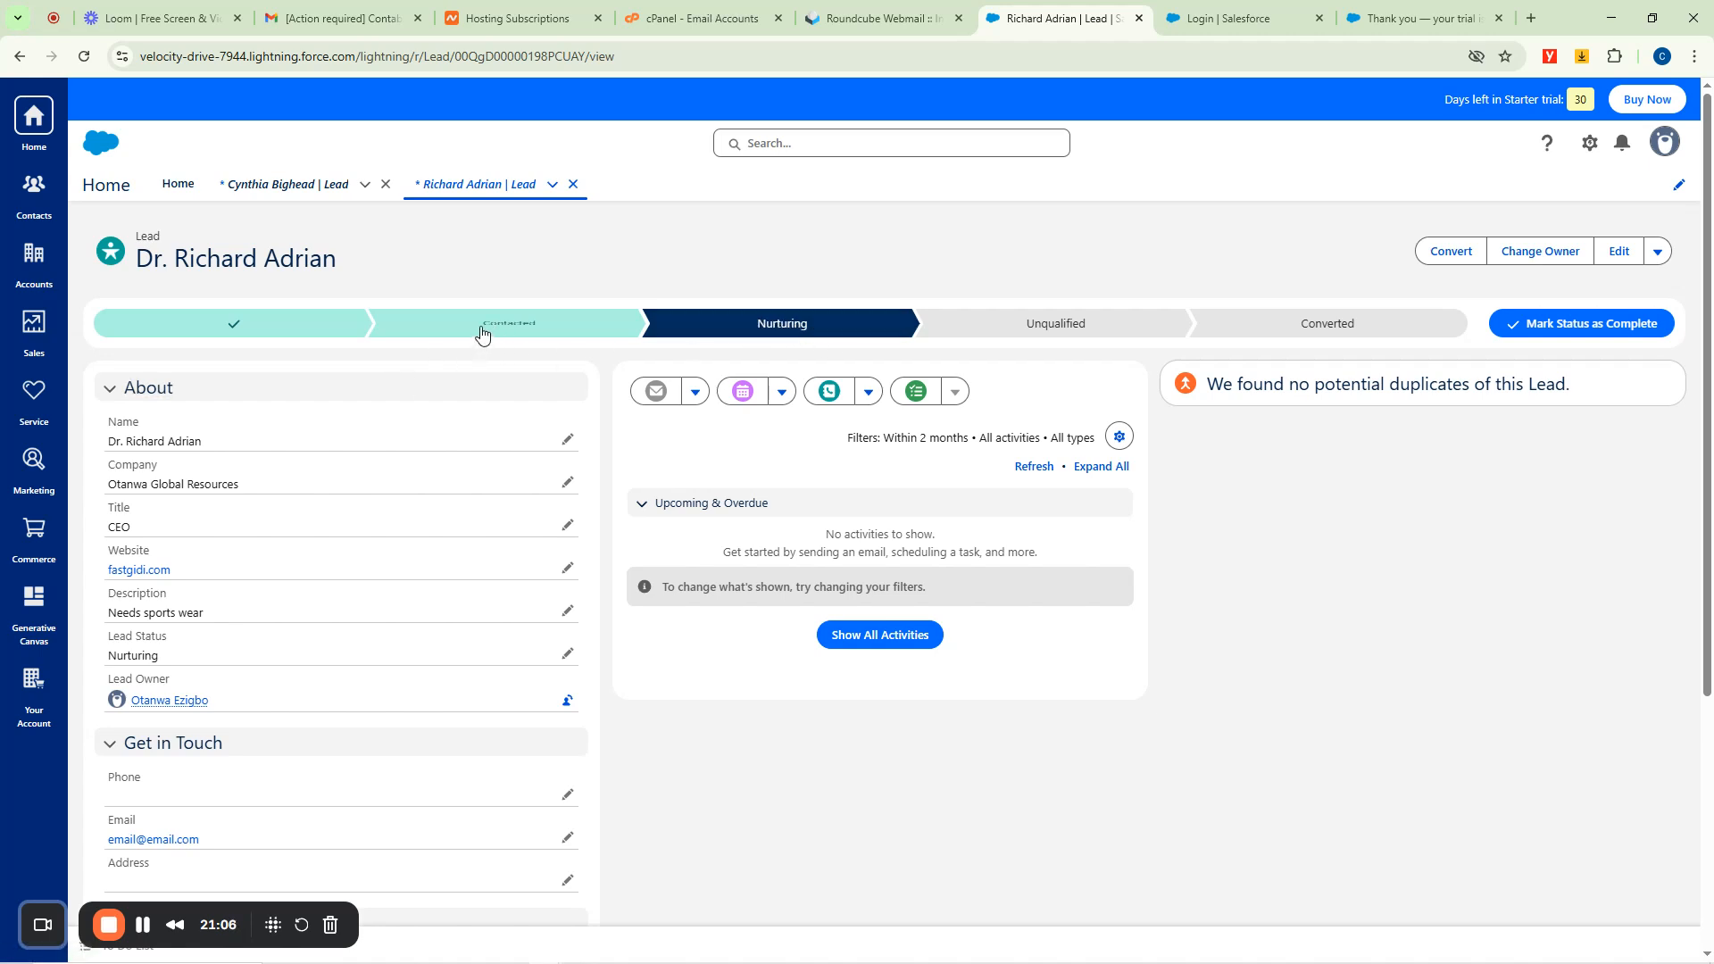
# Step through the New, Contacted, Nurturing and Unqualified stages on the lead's path.
pyautogui.click(234, 328)
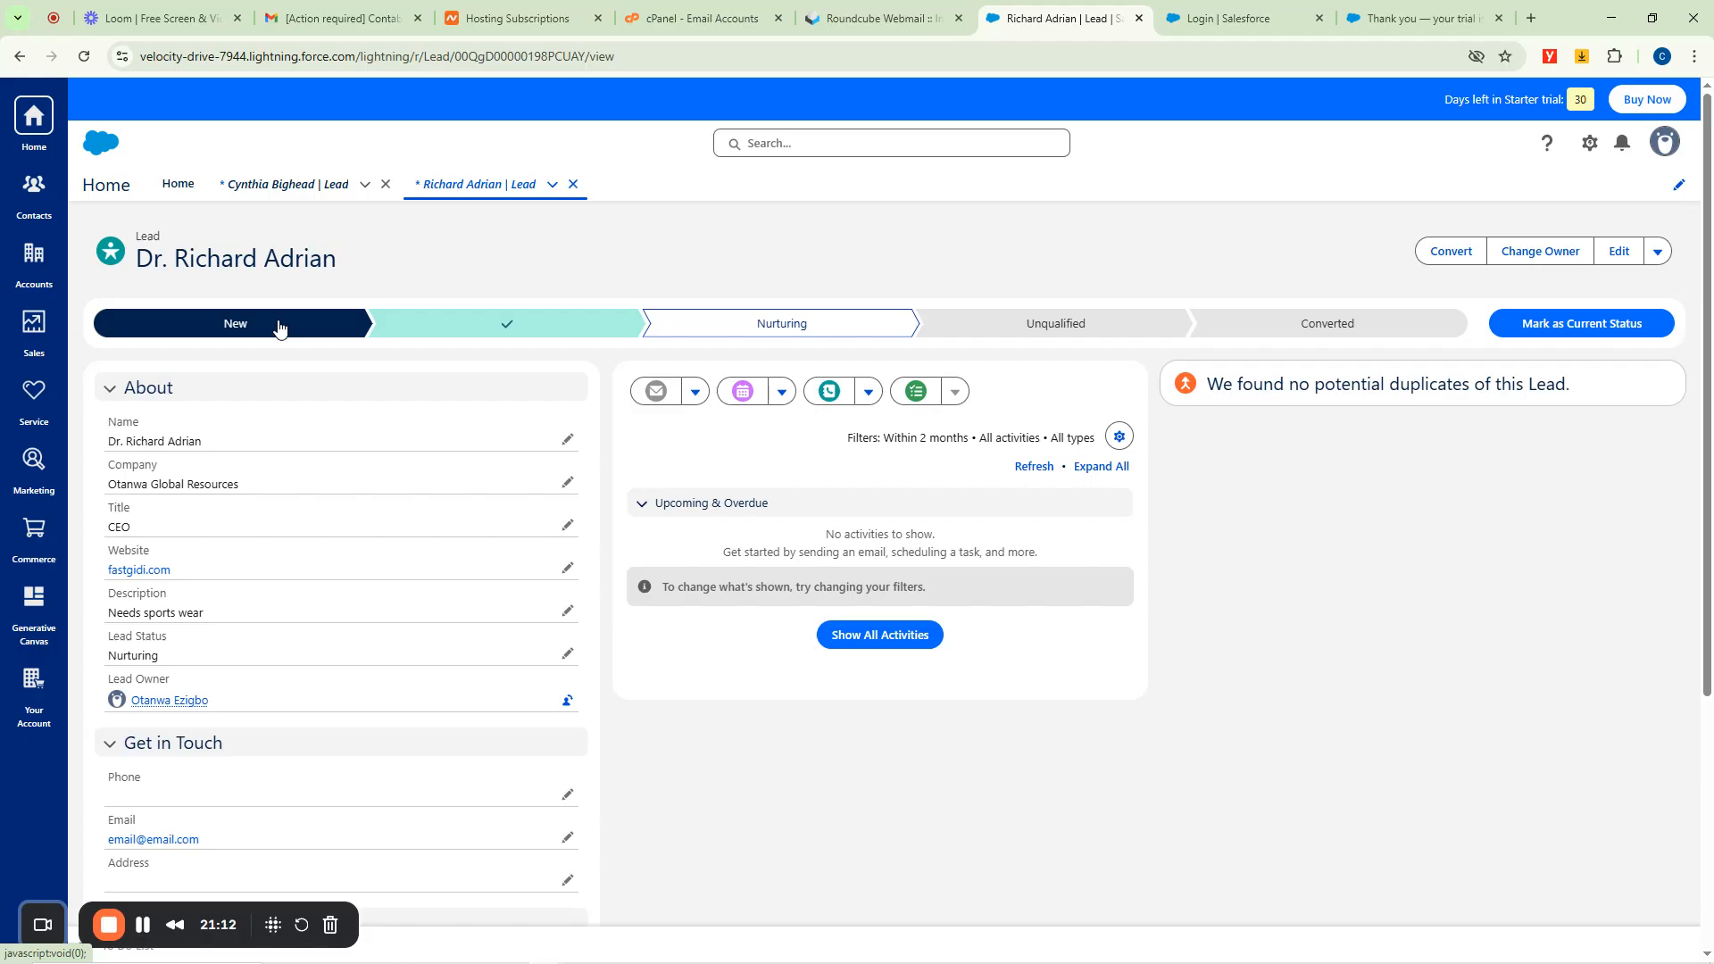
pyautogui.click(470, 331)
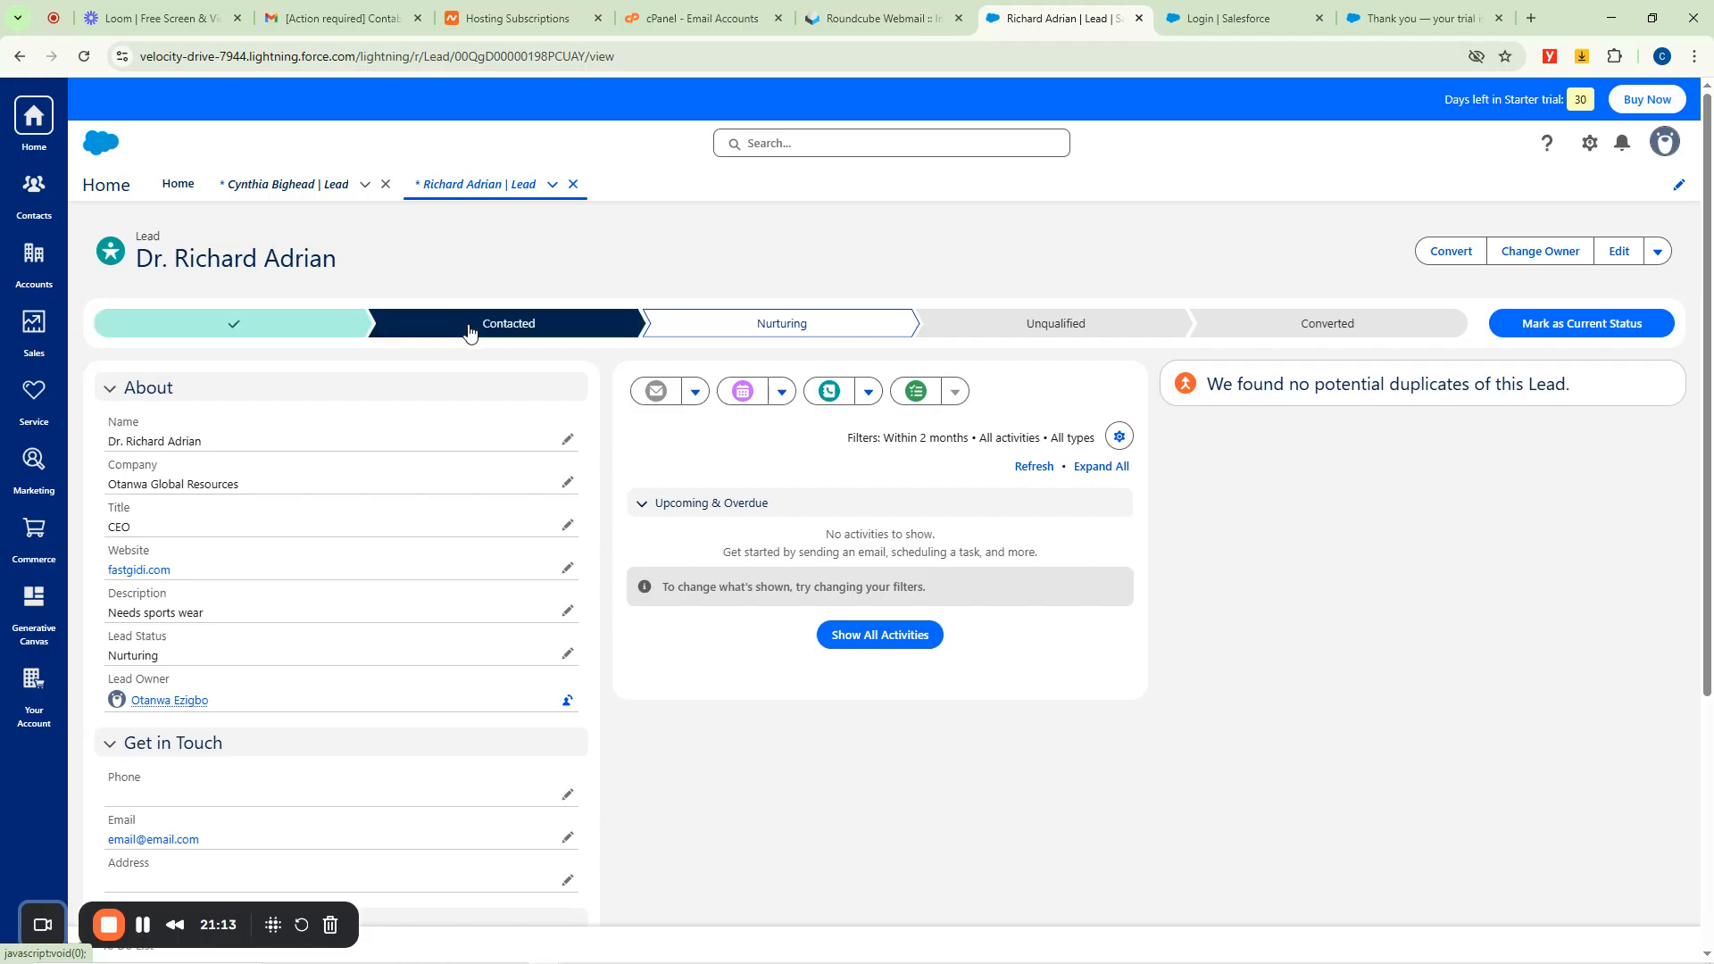
pyautogui.click(819, 325)
pyautogui.click(1022, 325)
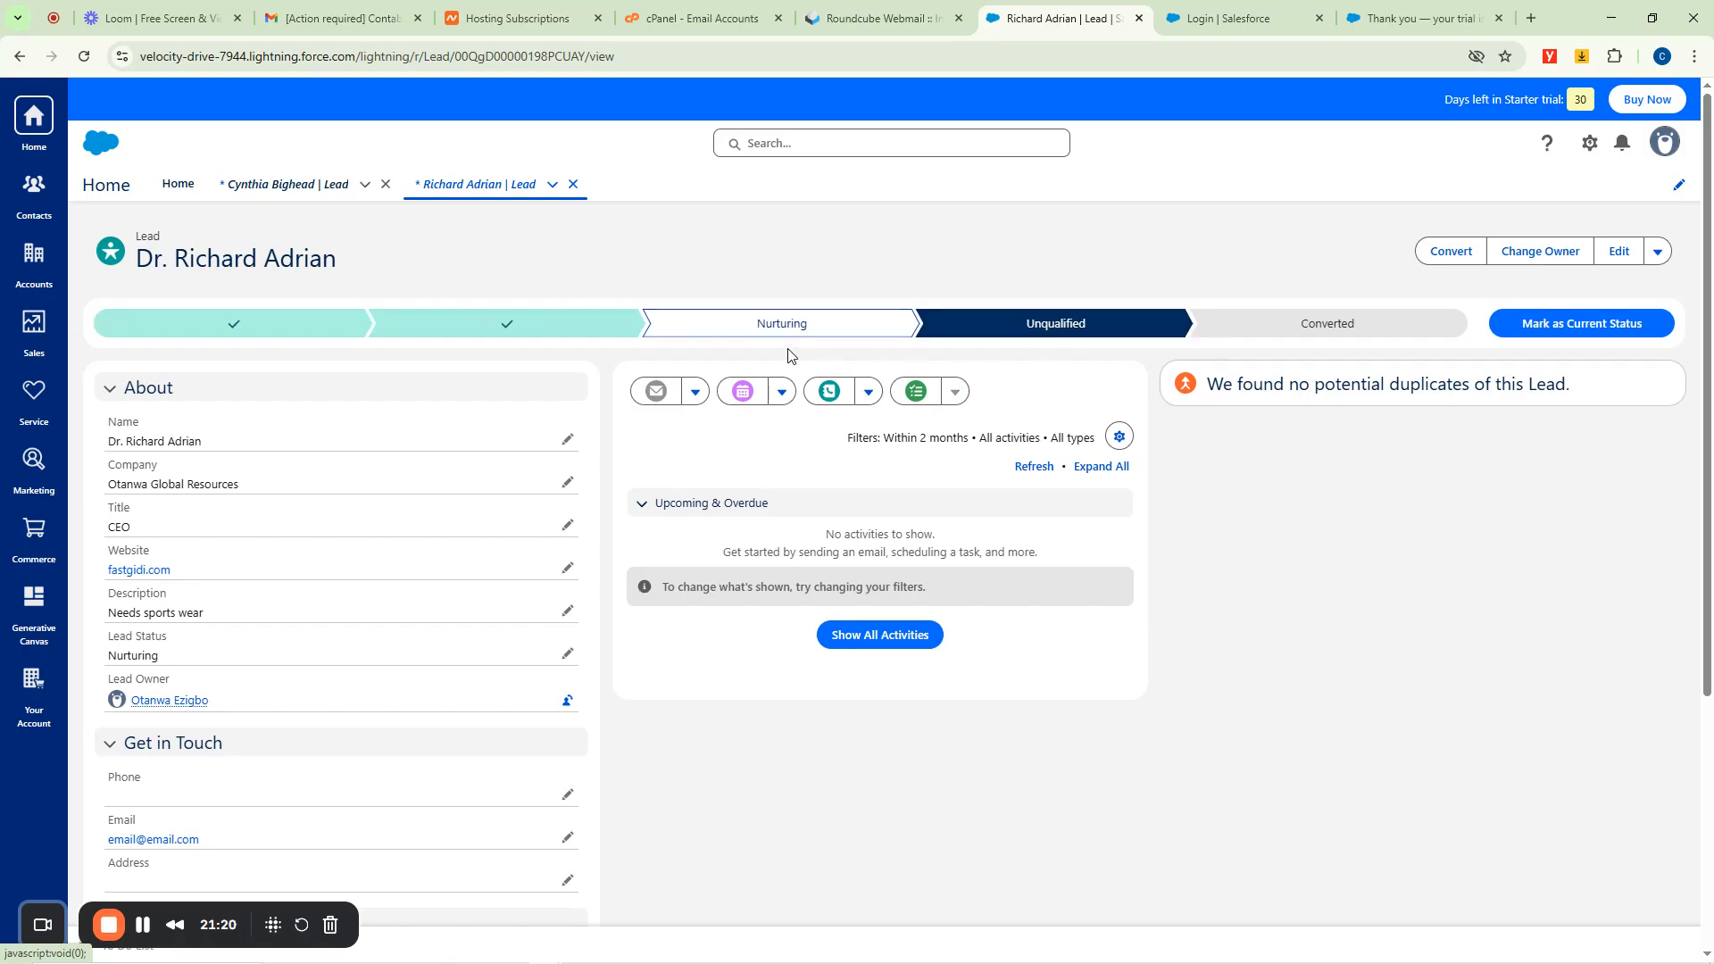
# Edit the Lead Status field to Qualified, save it, and view the Qualified stage.
pyautogui.scroll(-4, 420, 449)
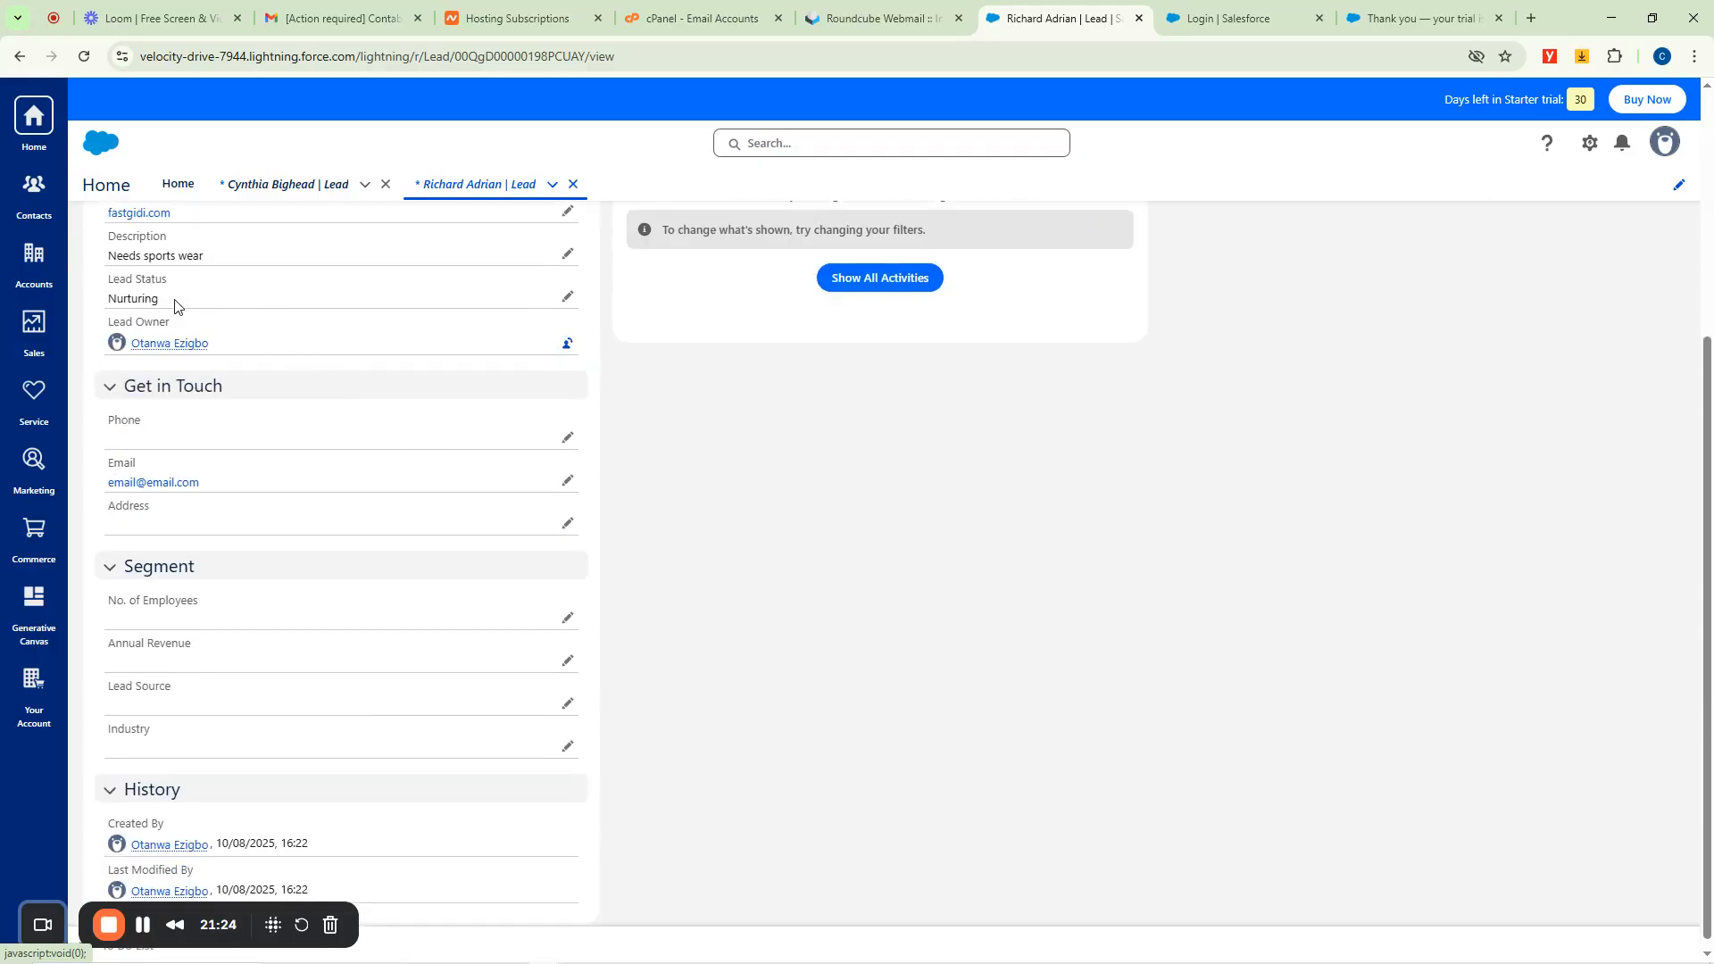
pyautogui.click(567, 297)
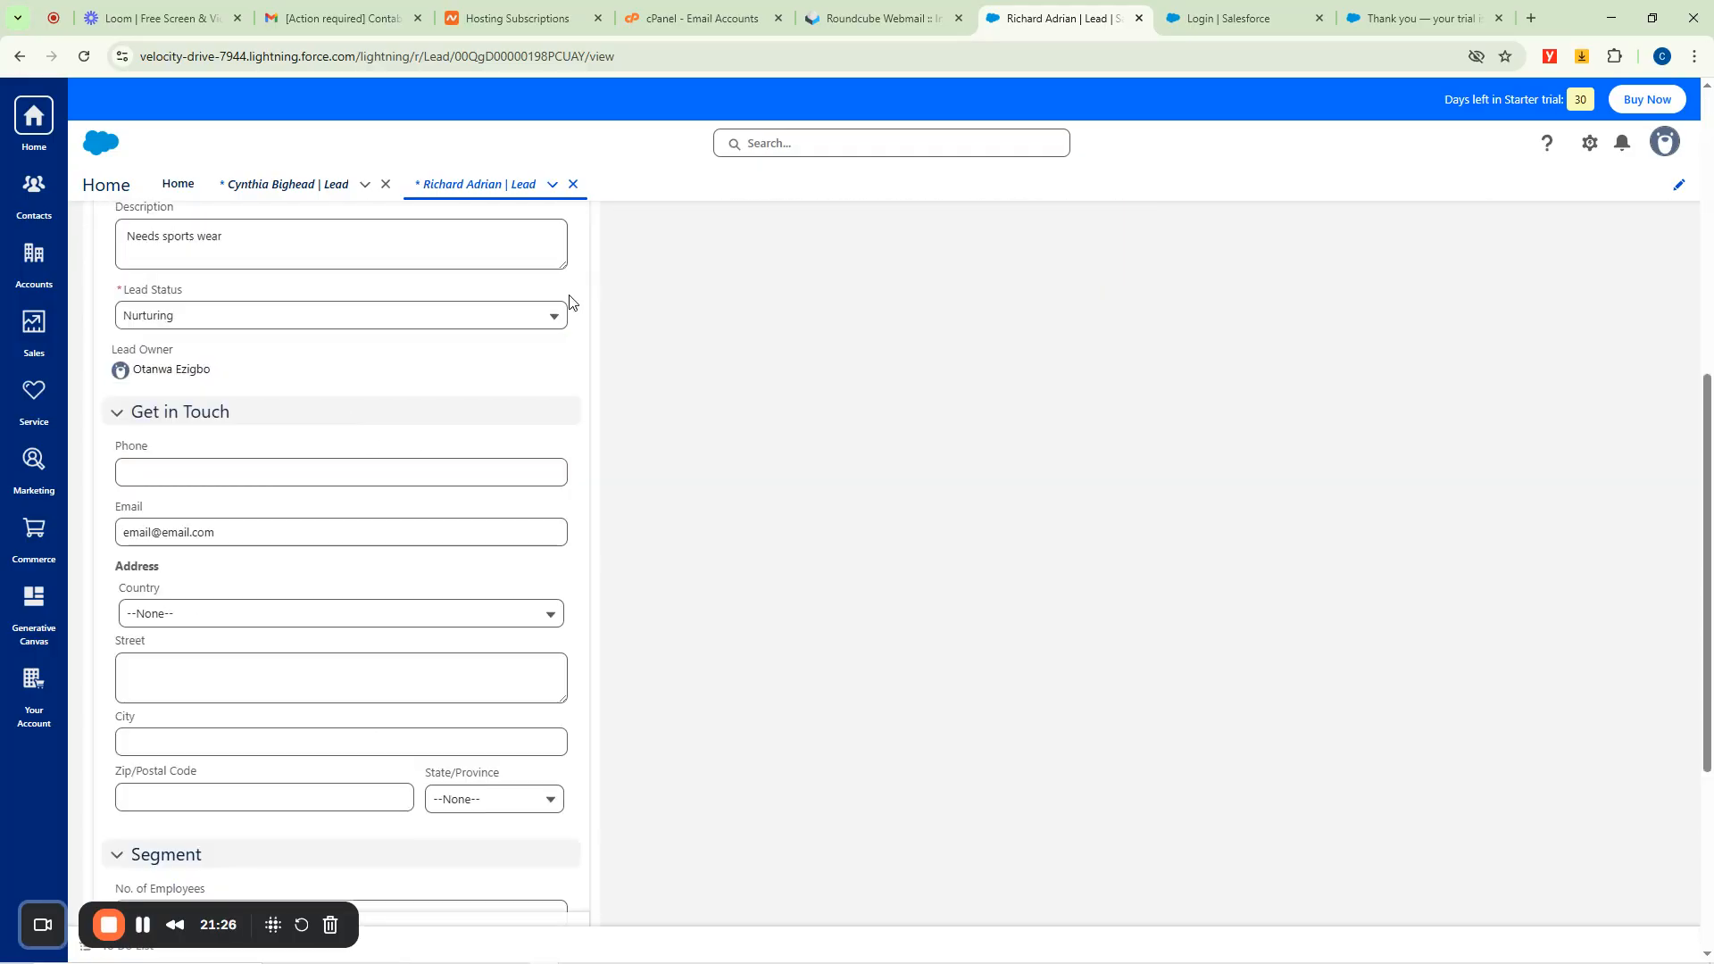
pyautogui.click(229, 319)
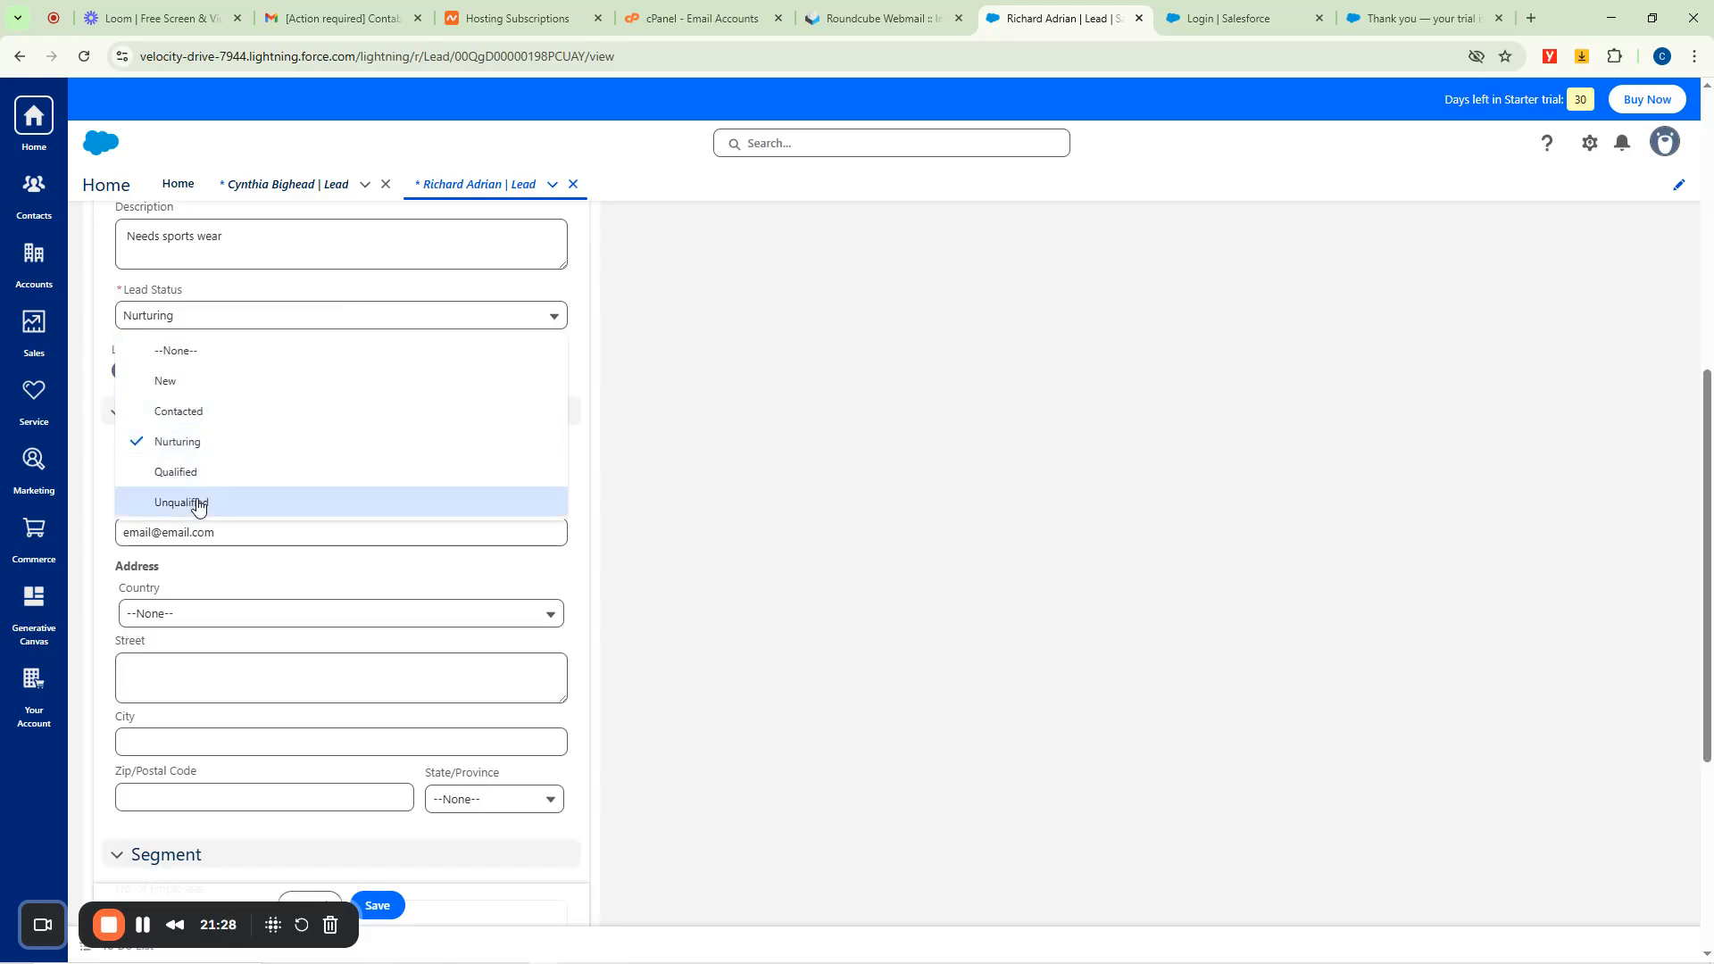
pyautogui.click(189, 473)
pyautogui.scroll(4, 845, 467)
pyautogui.scroll(-8, 839, 473)
pyautogui.click(384, 871)
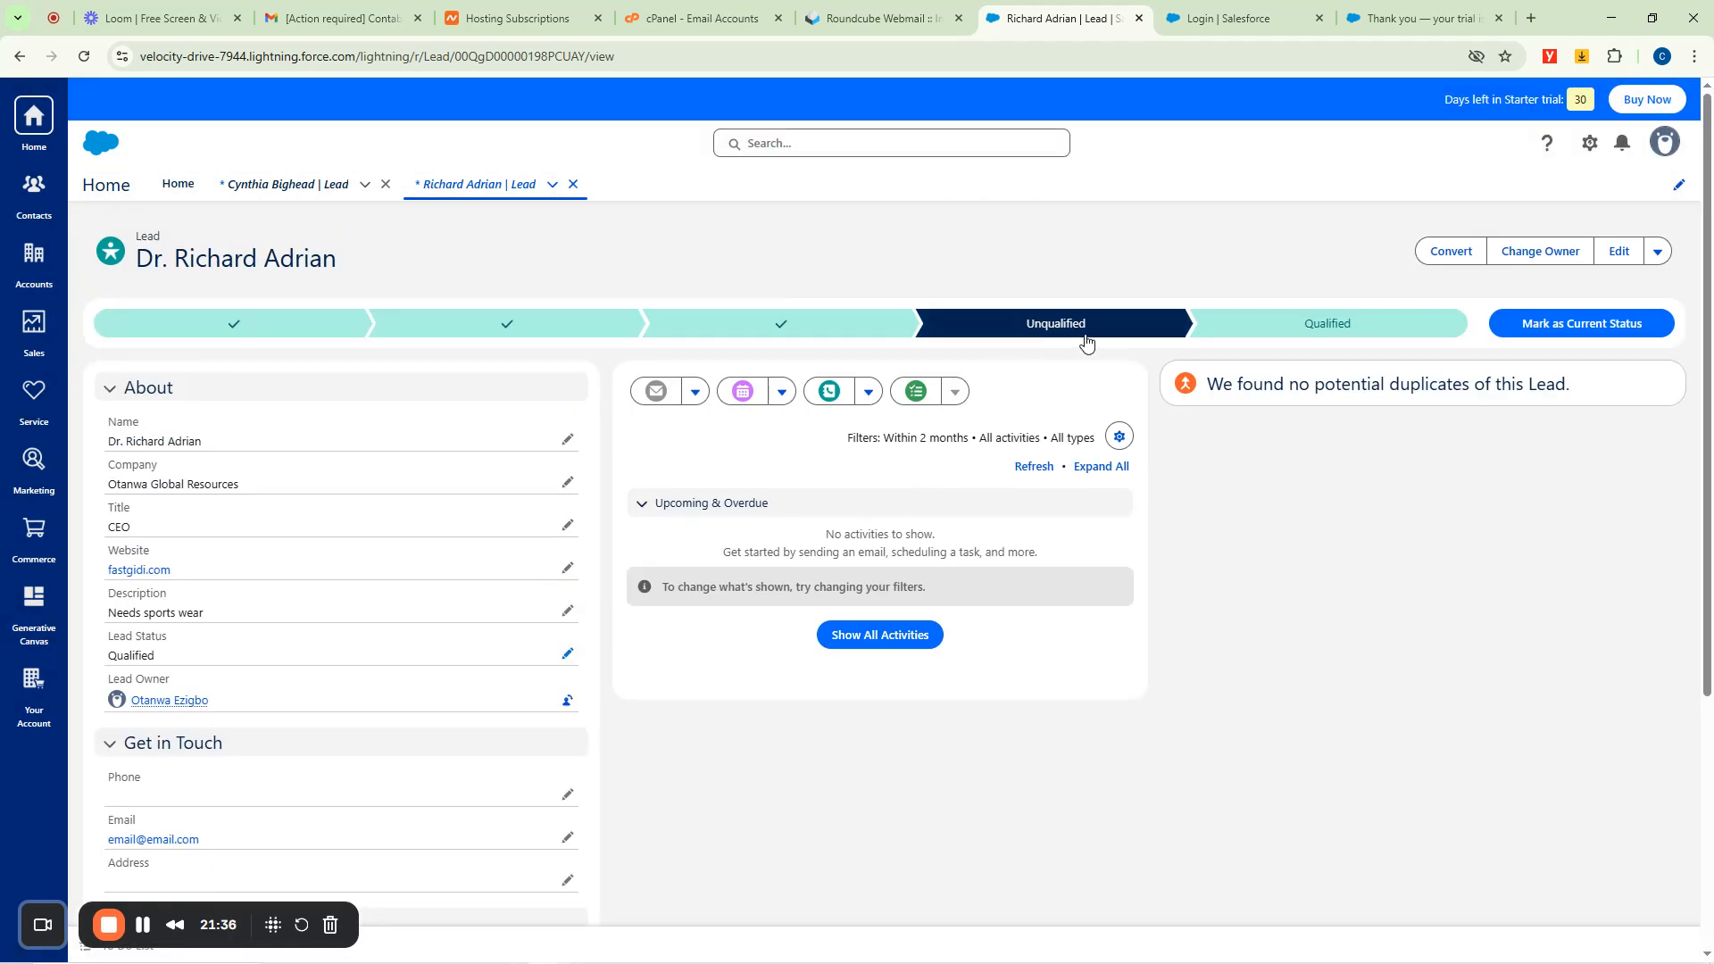
pyautogui.click(1309, 325)
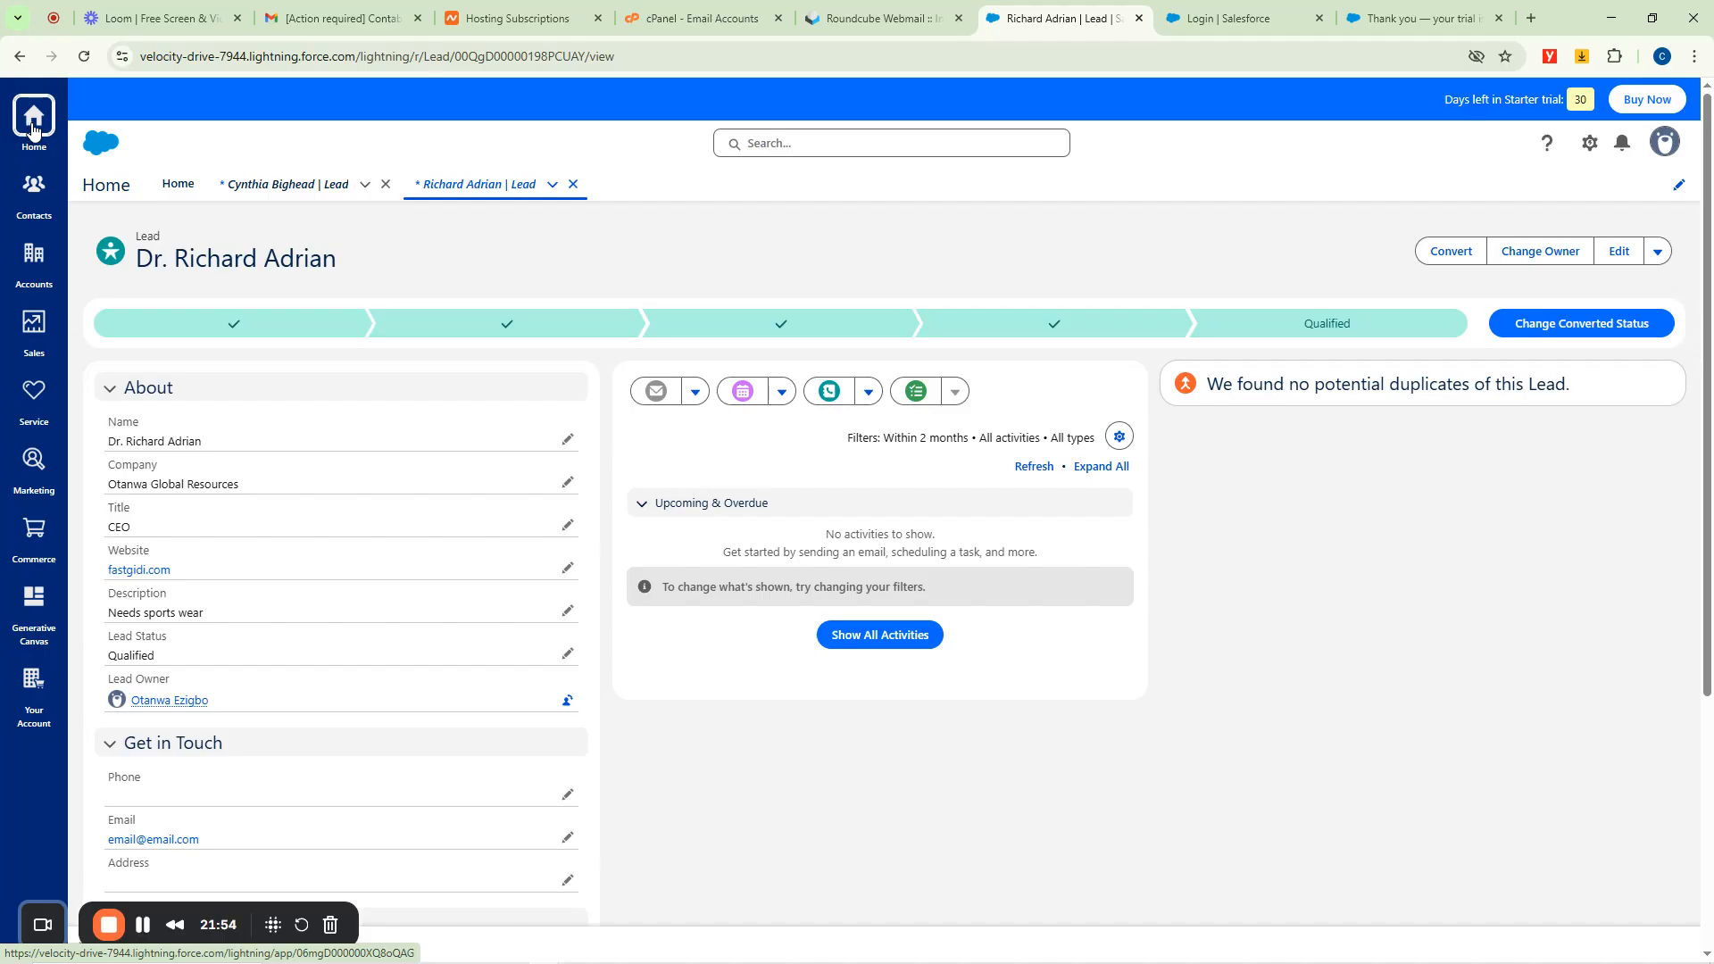
# Return to Home and close both lead record tabs.
pyautogui.click(179, 190)
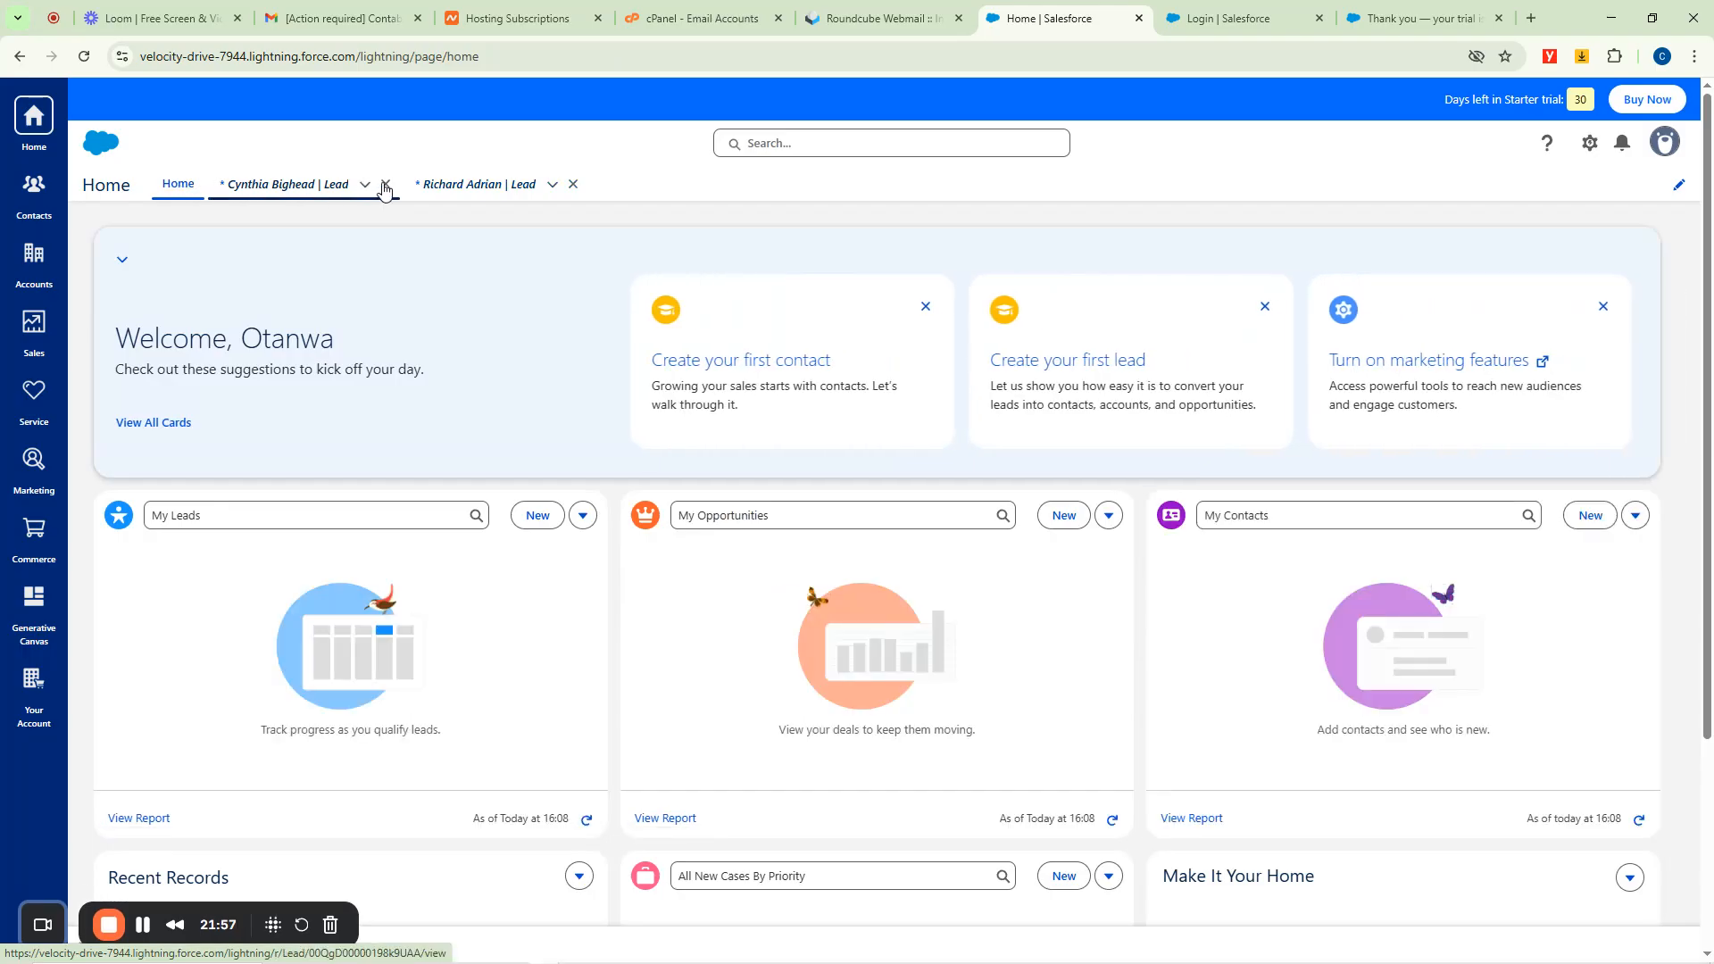
pyautogui.click(385, 185)
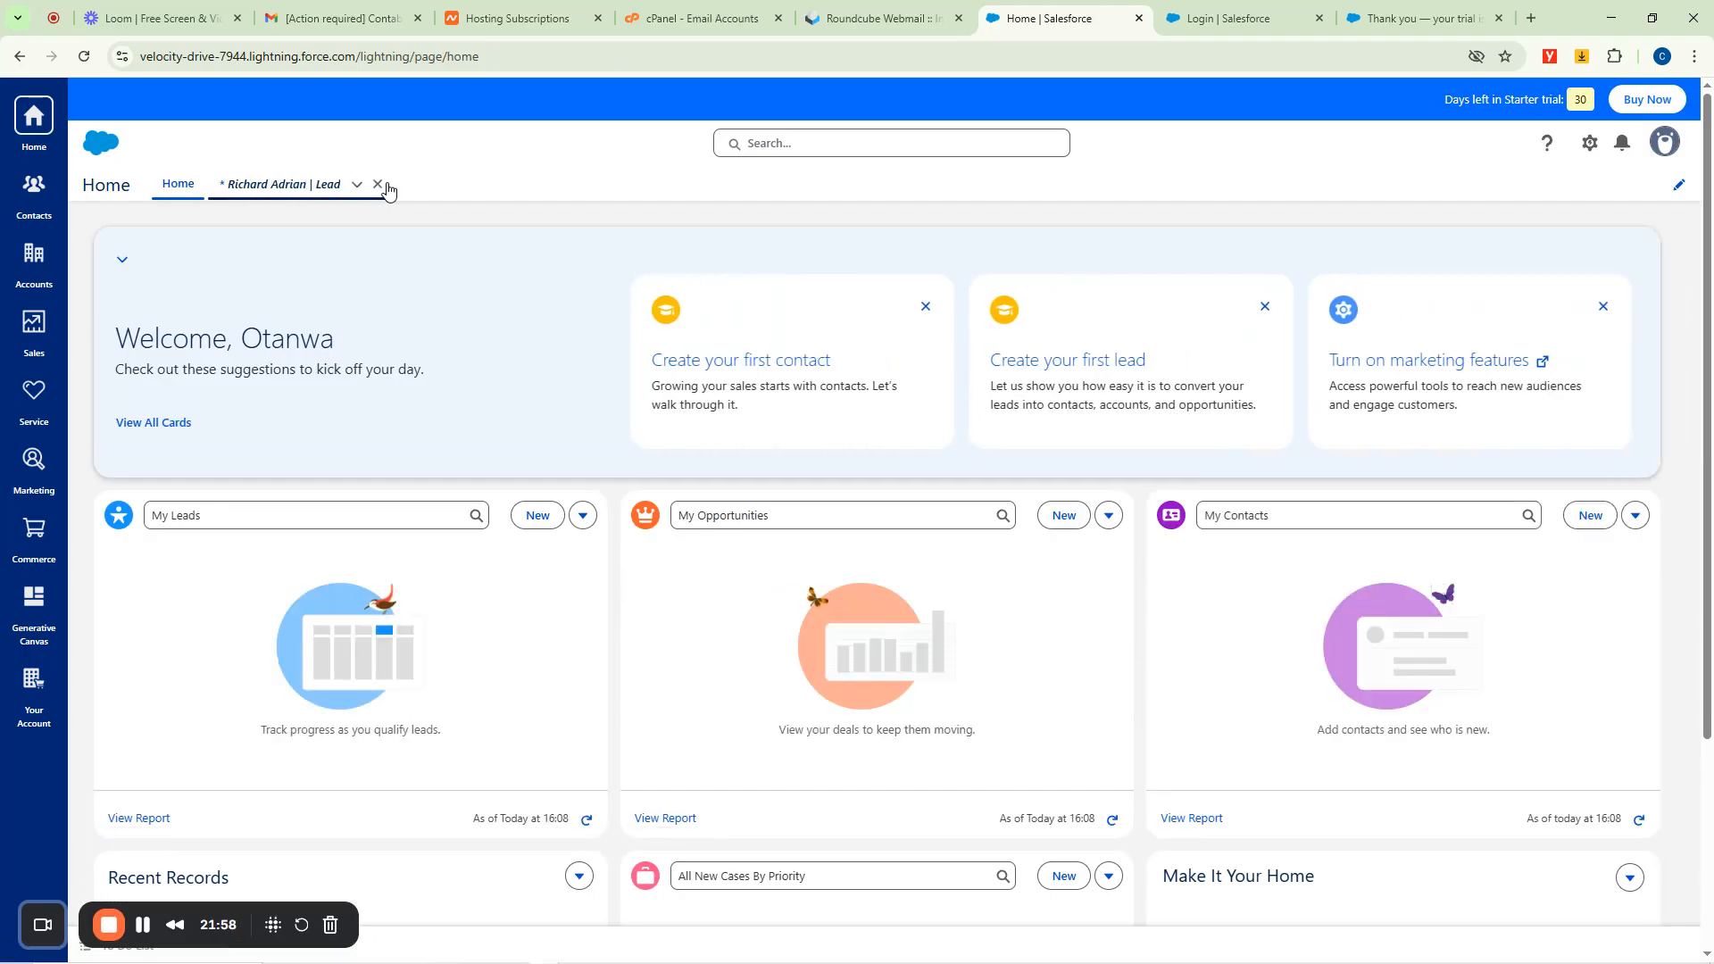
pyautogui.click(383, 184)
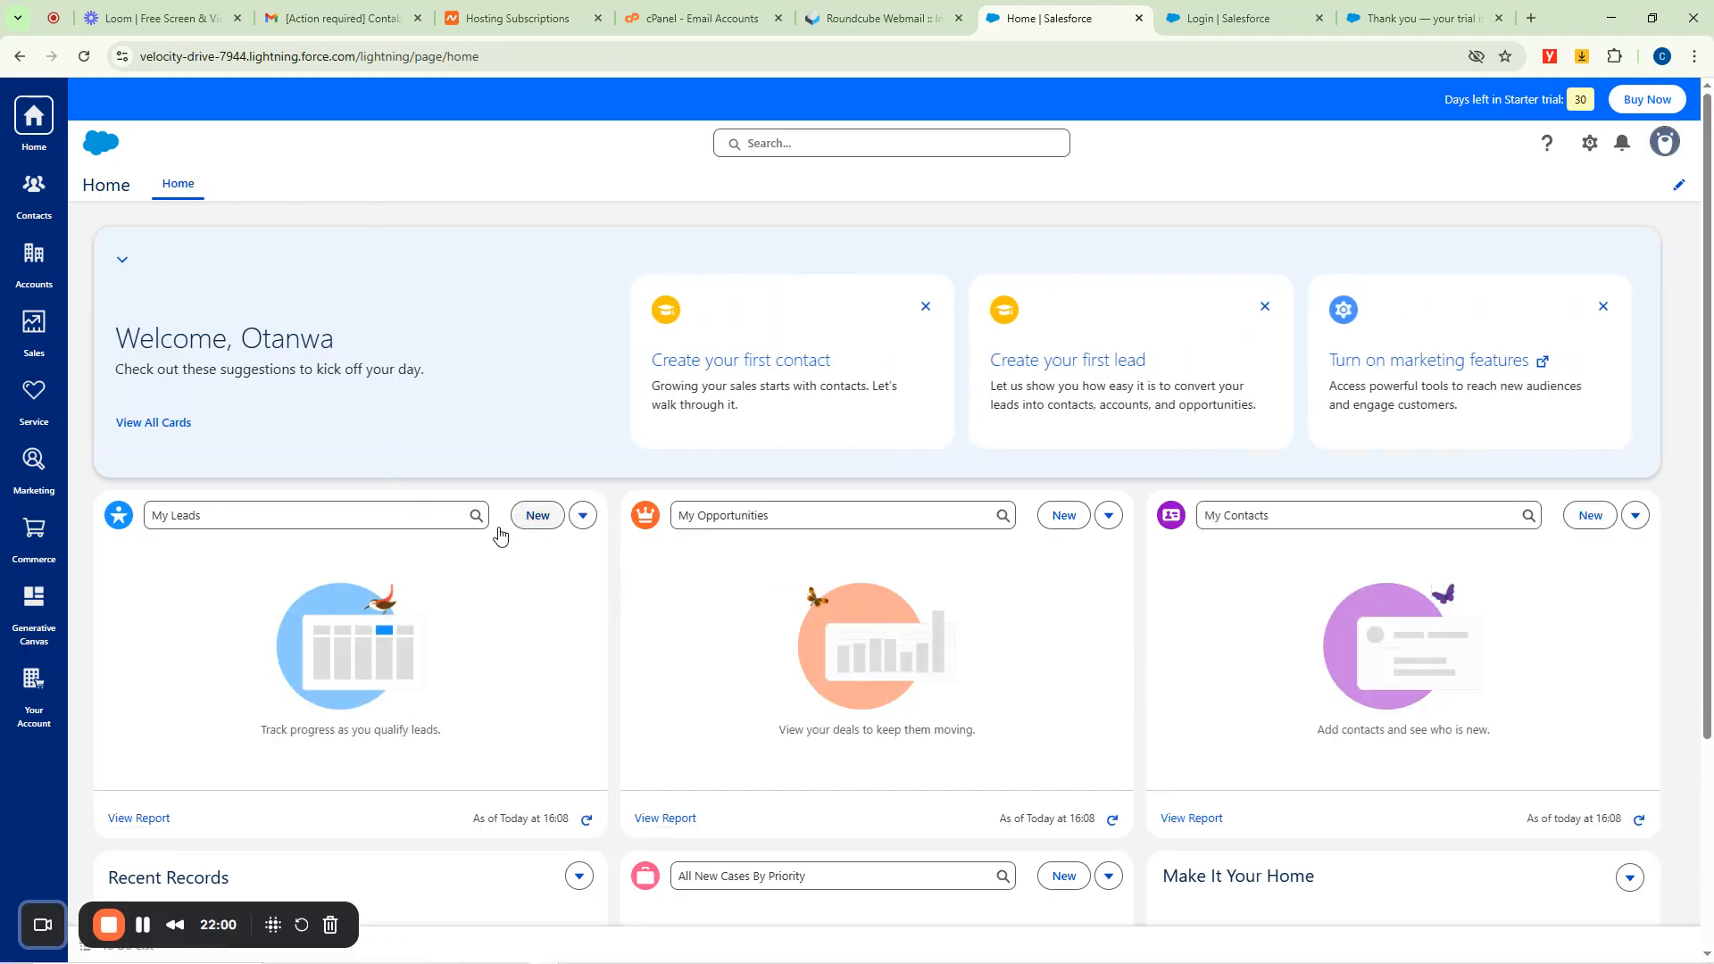
# Show the My Leads card as a table listing both leads, then bring up Change Home Card.
pyautogui.click(221, 515)
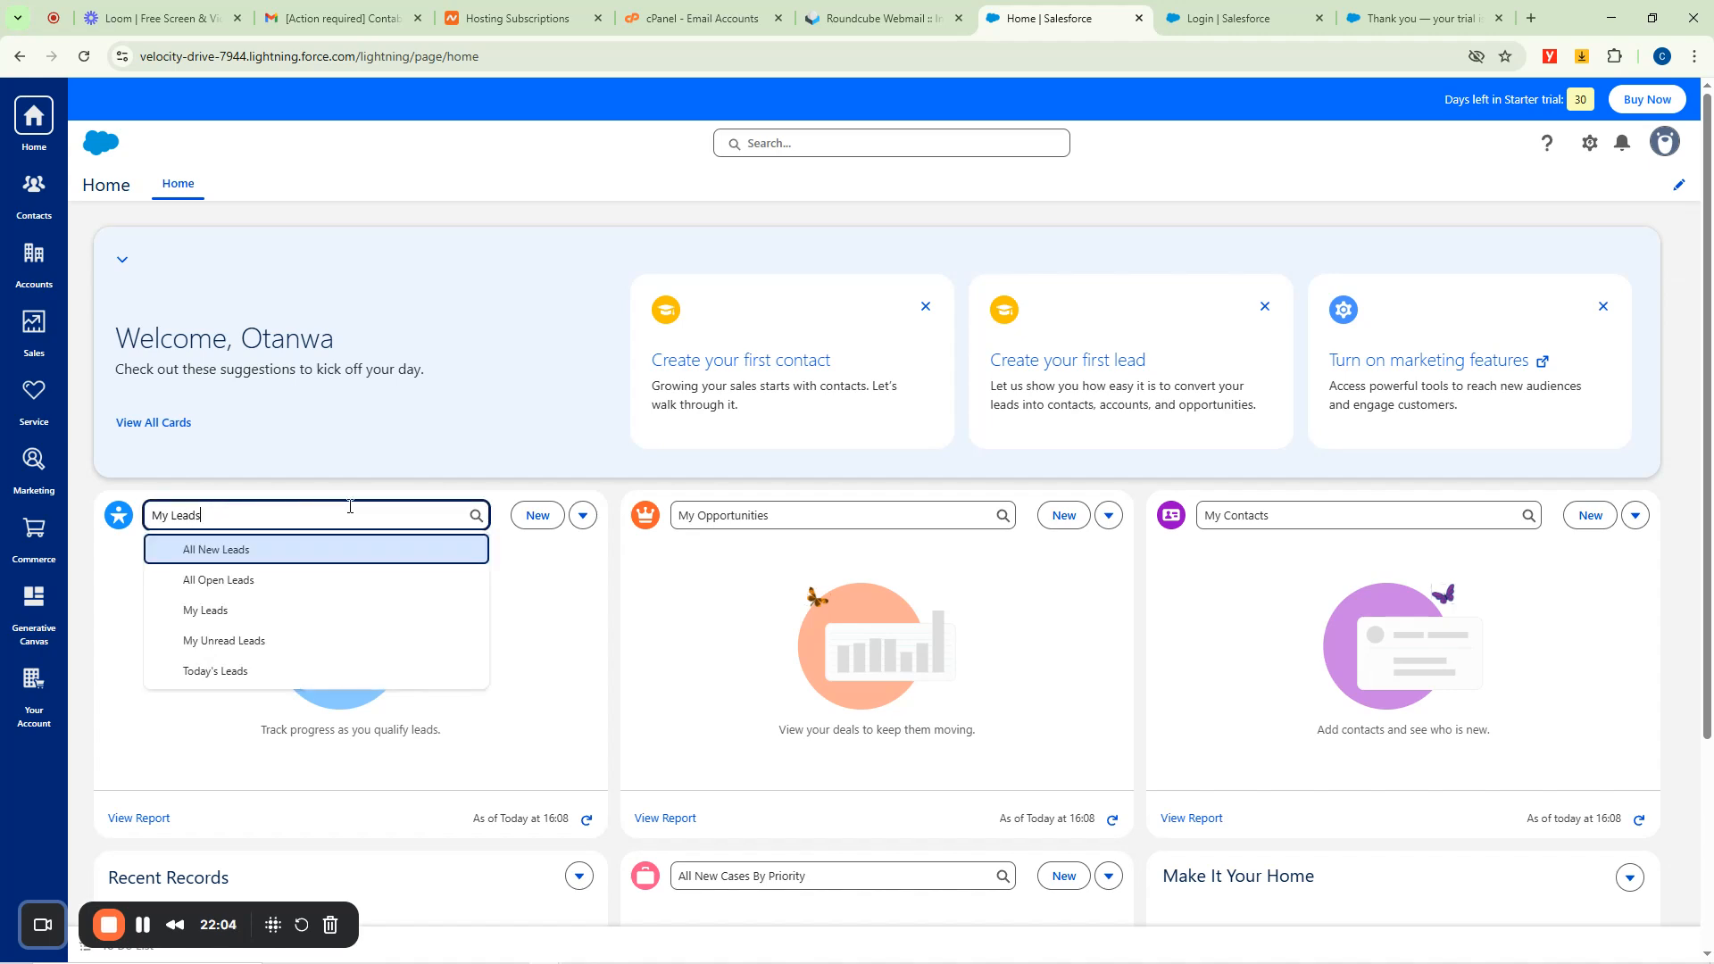
pyautogui.click(582, 515)
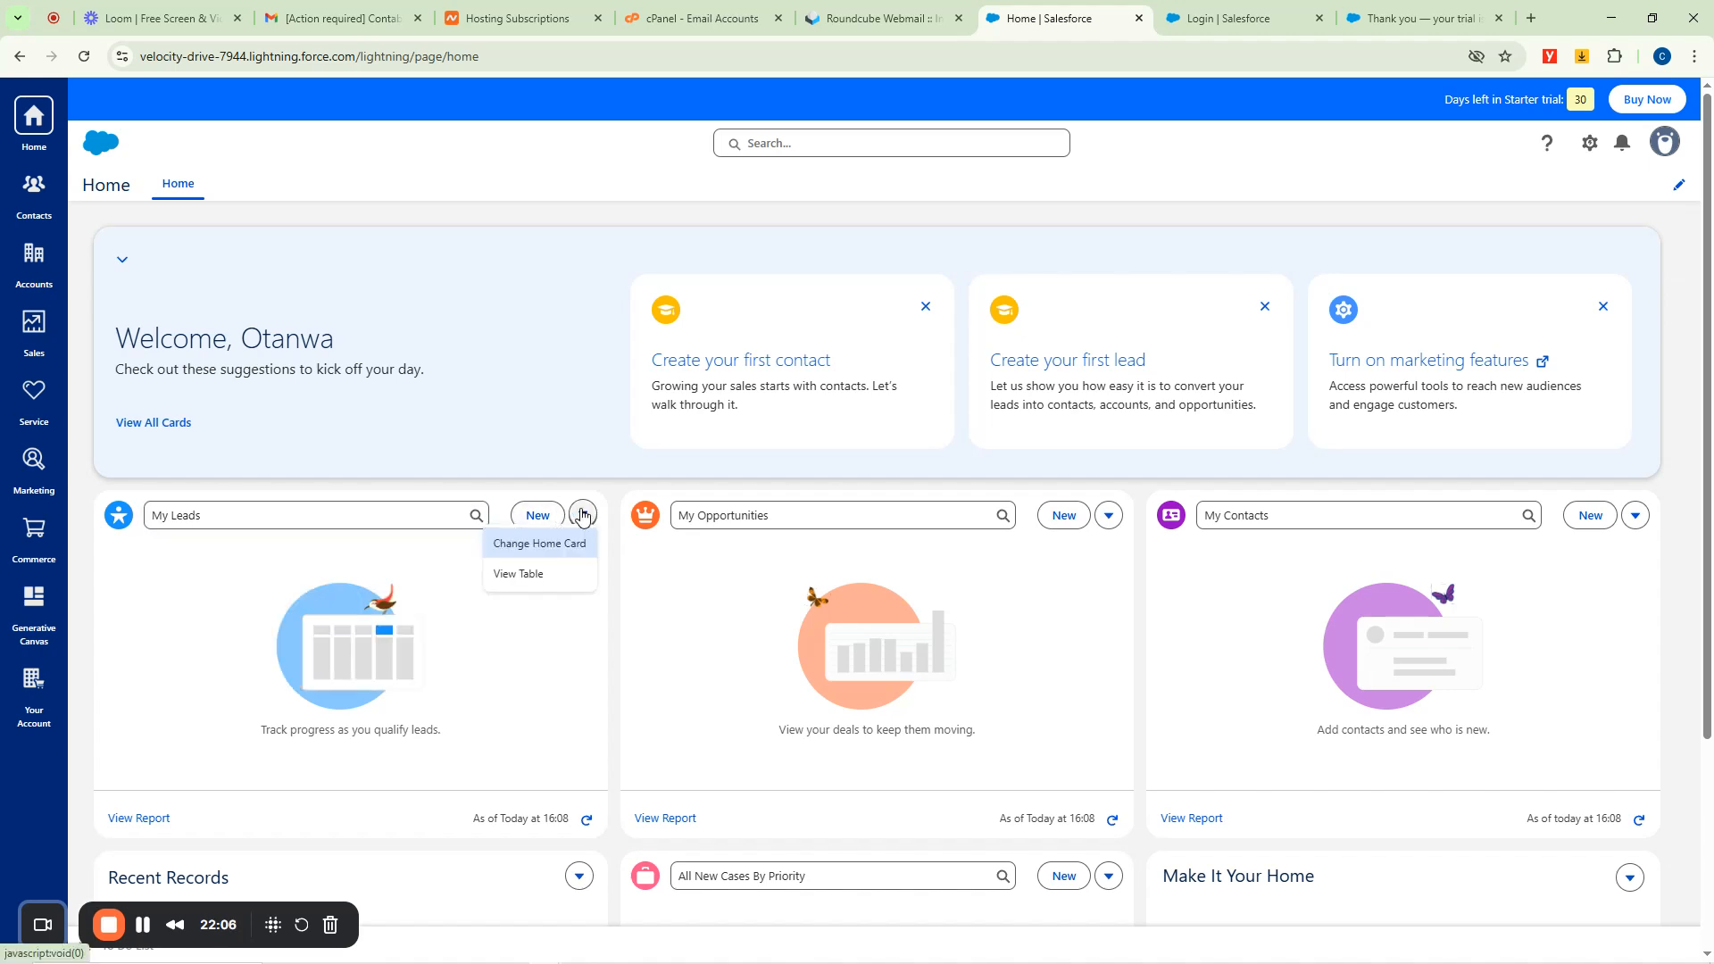
pyautogui.click(522, 576)
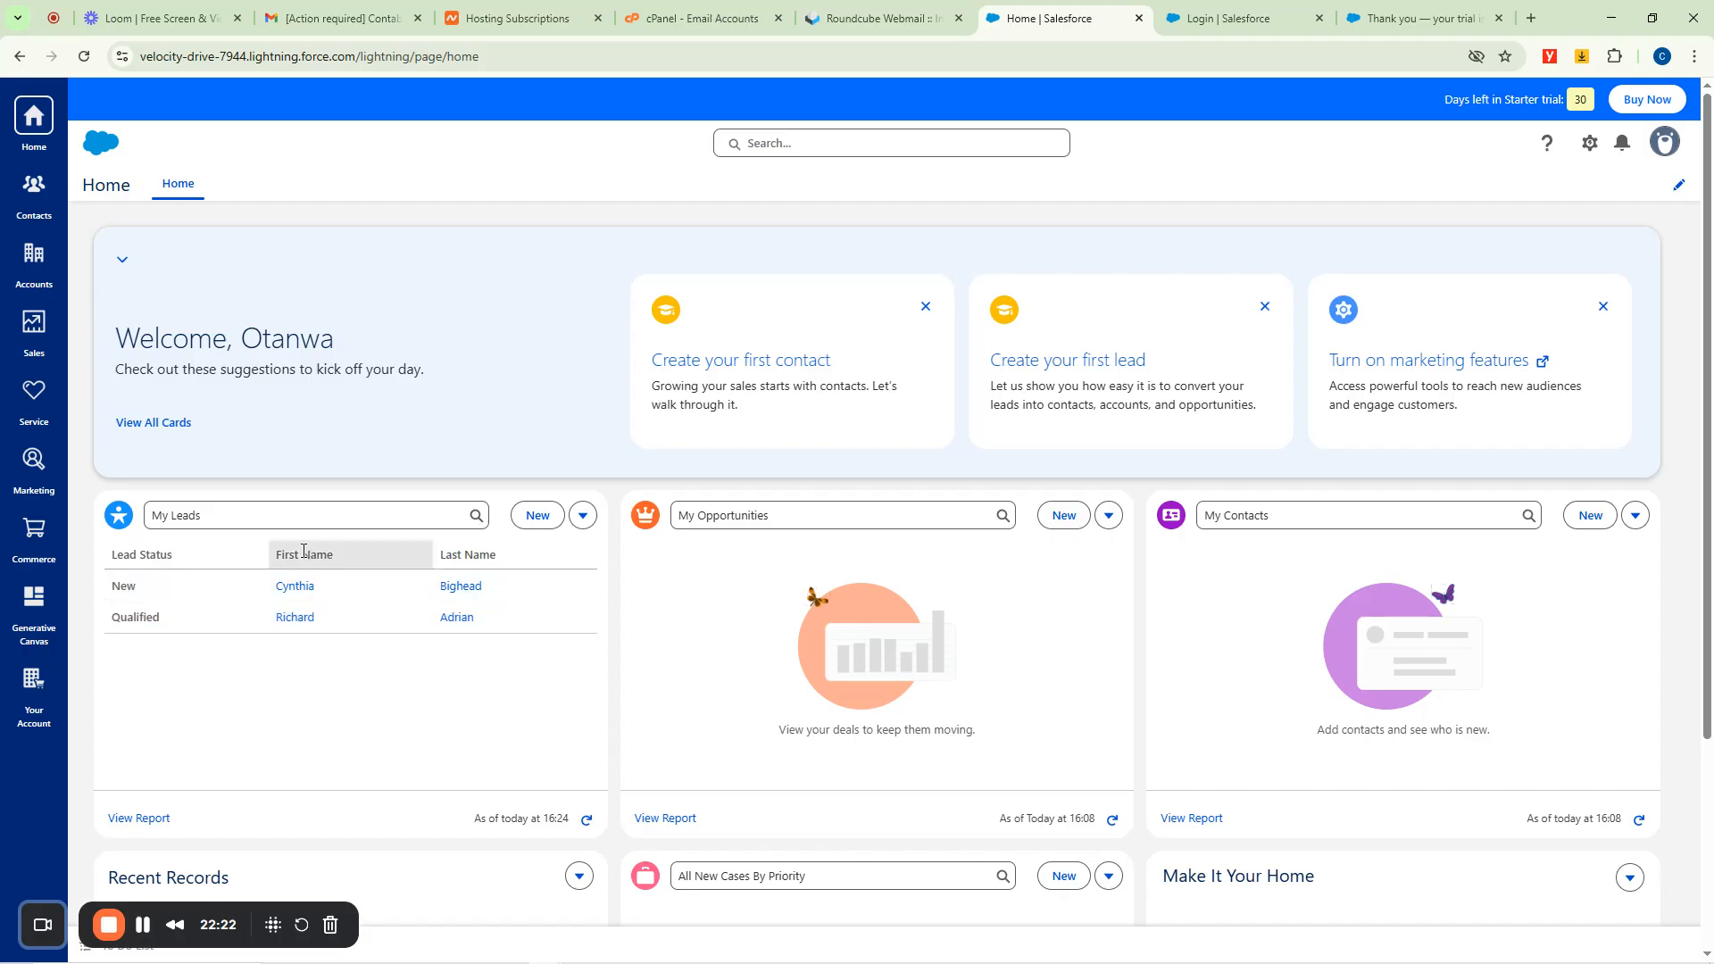
pyautogui.click(583, 517)
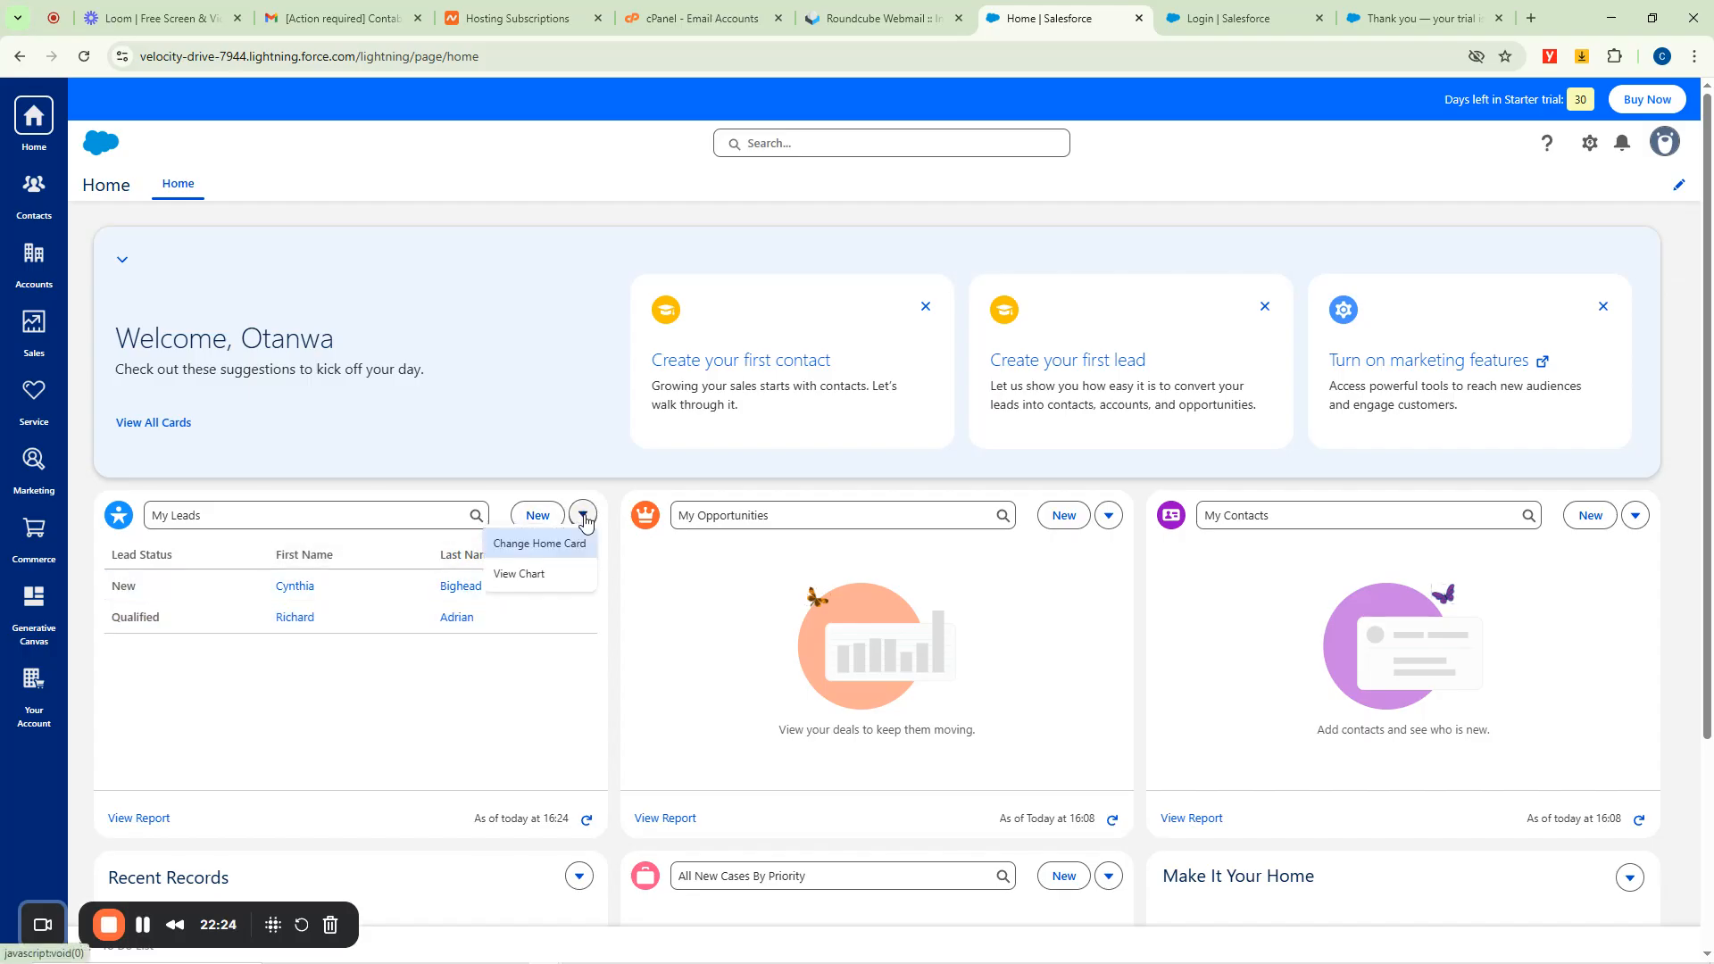
pyautogui.click(533, 553)
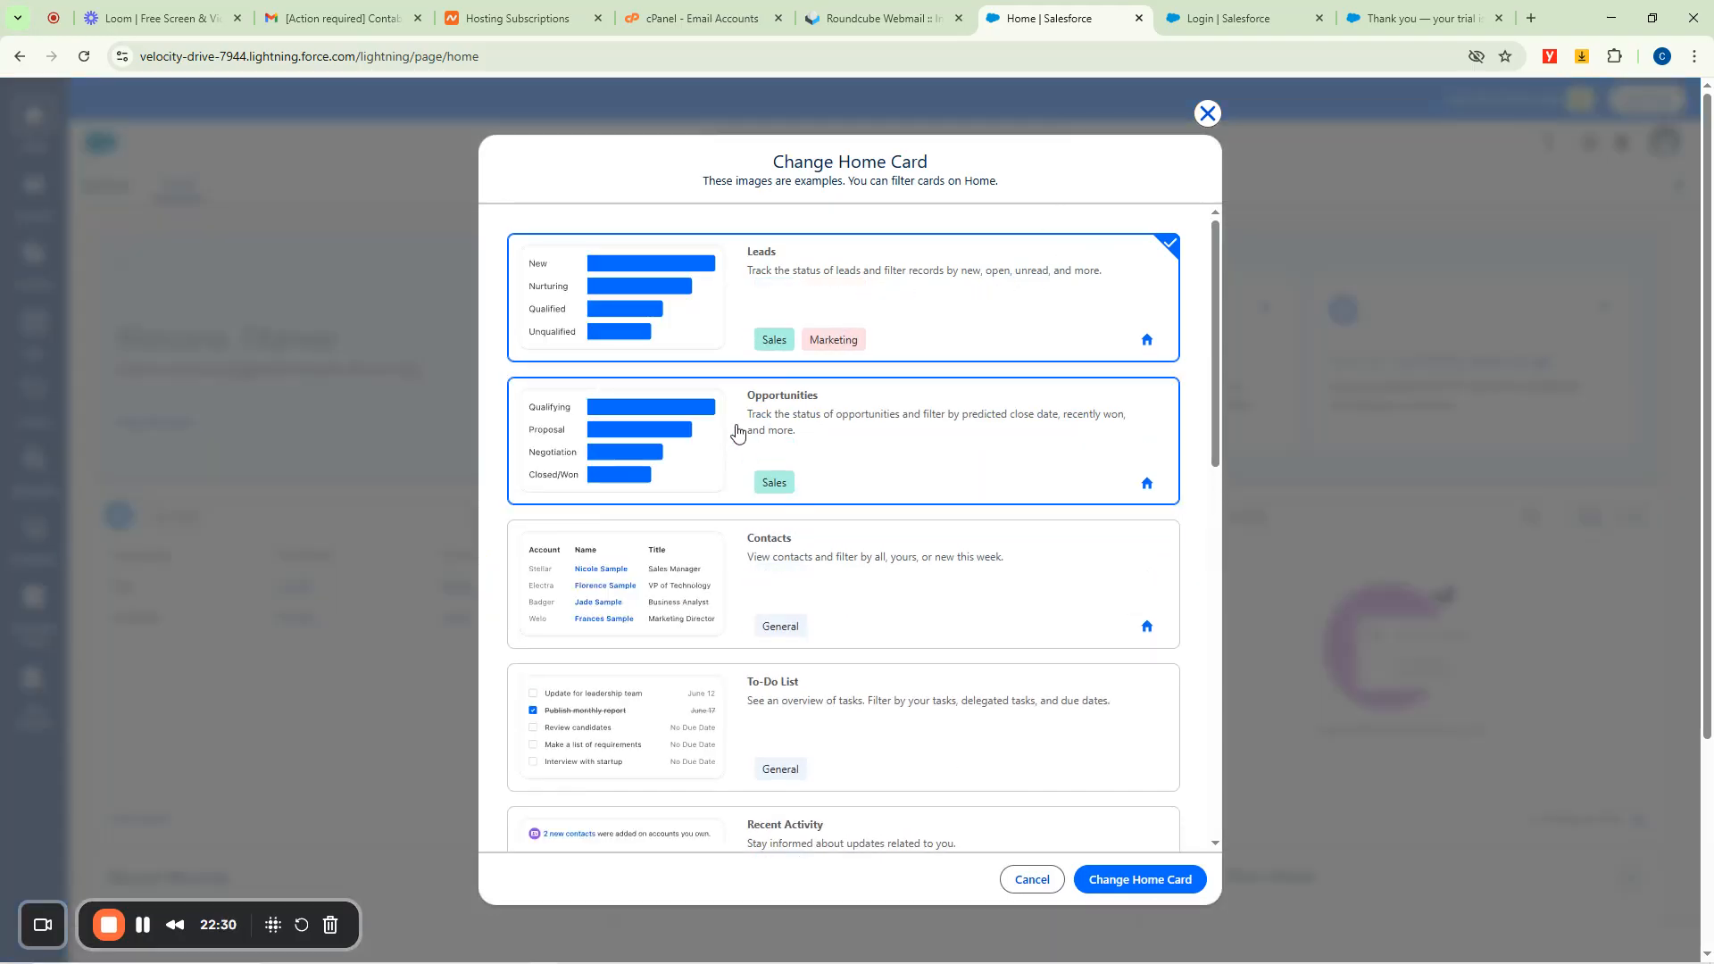
# Dismiss the home card choices and switch My Leads to a bar chart by lead status.
pyautogui.click(1207, 113)
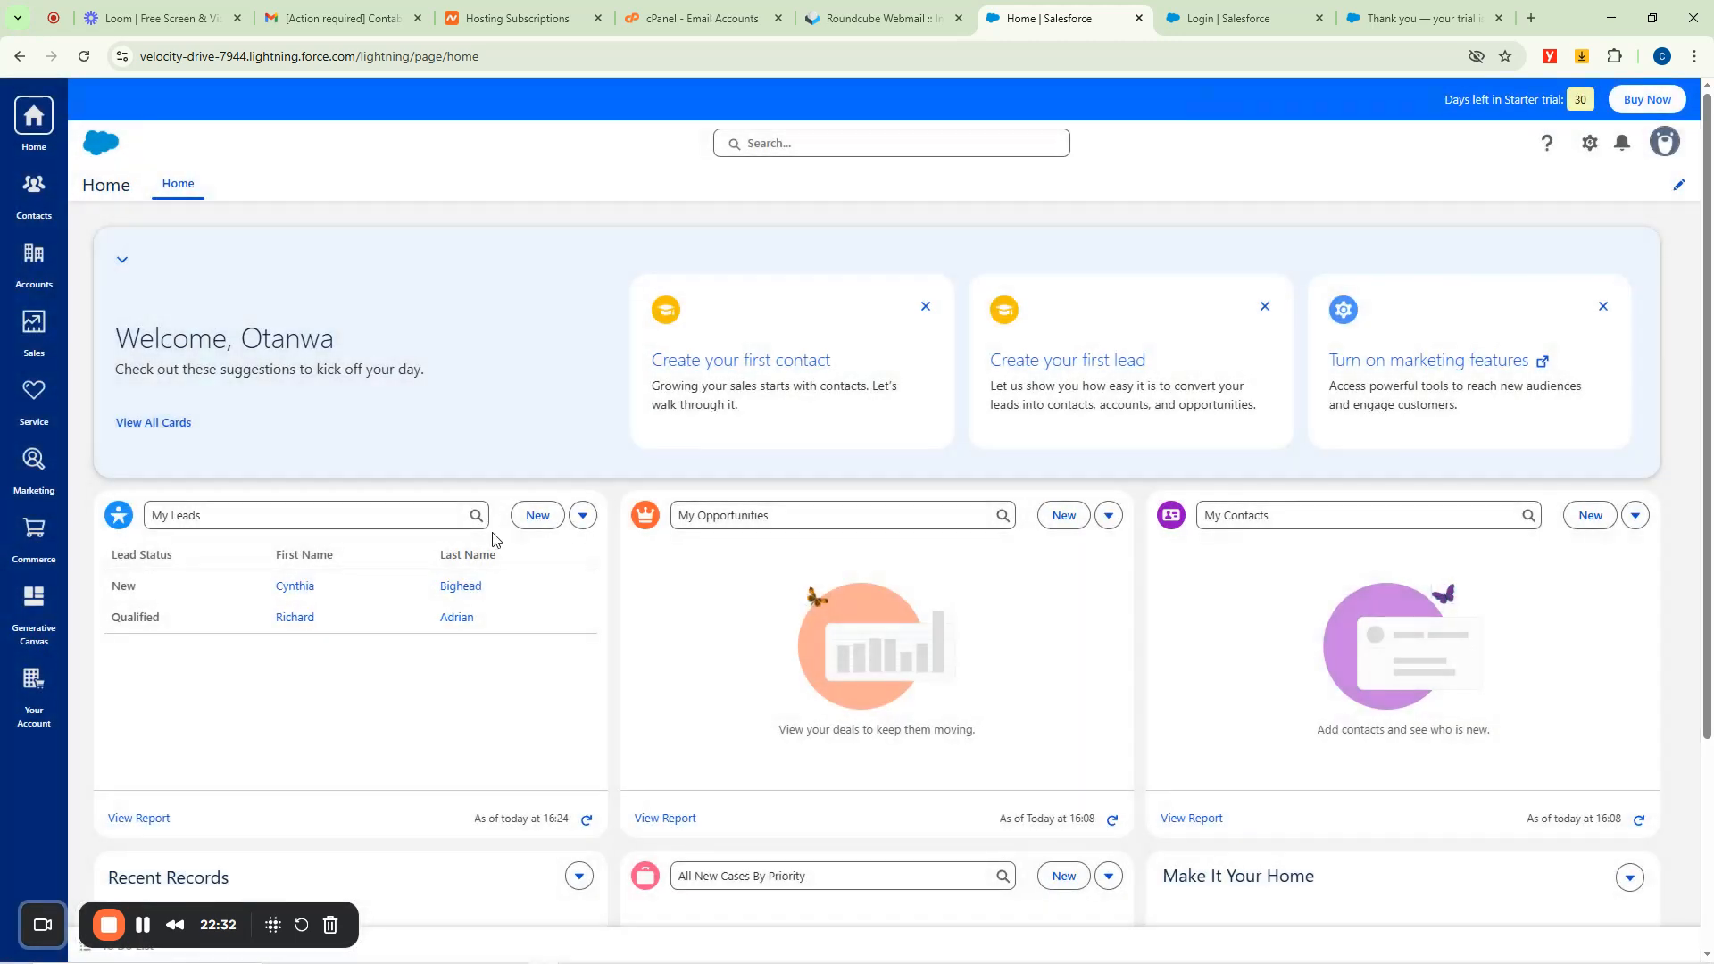
pyautogui.click(583, 515)
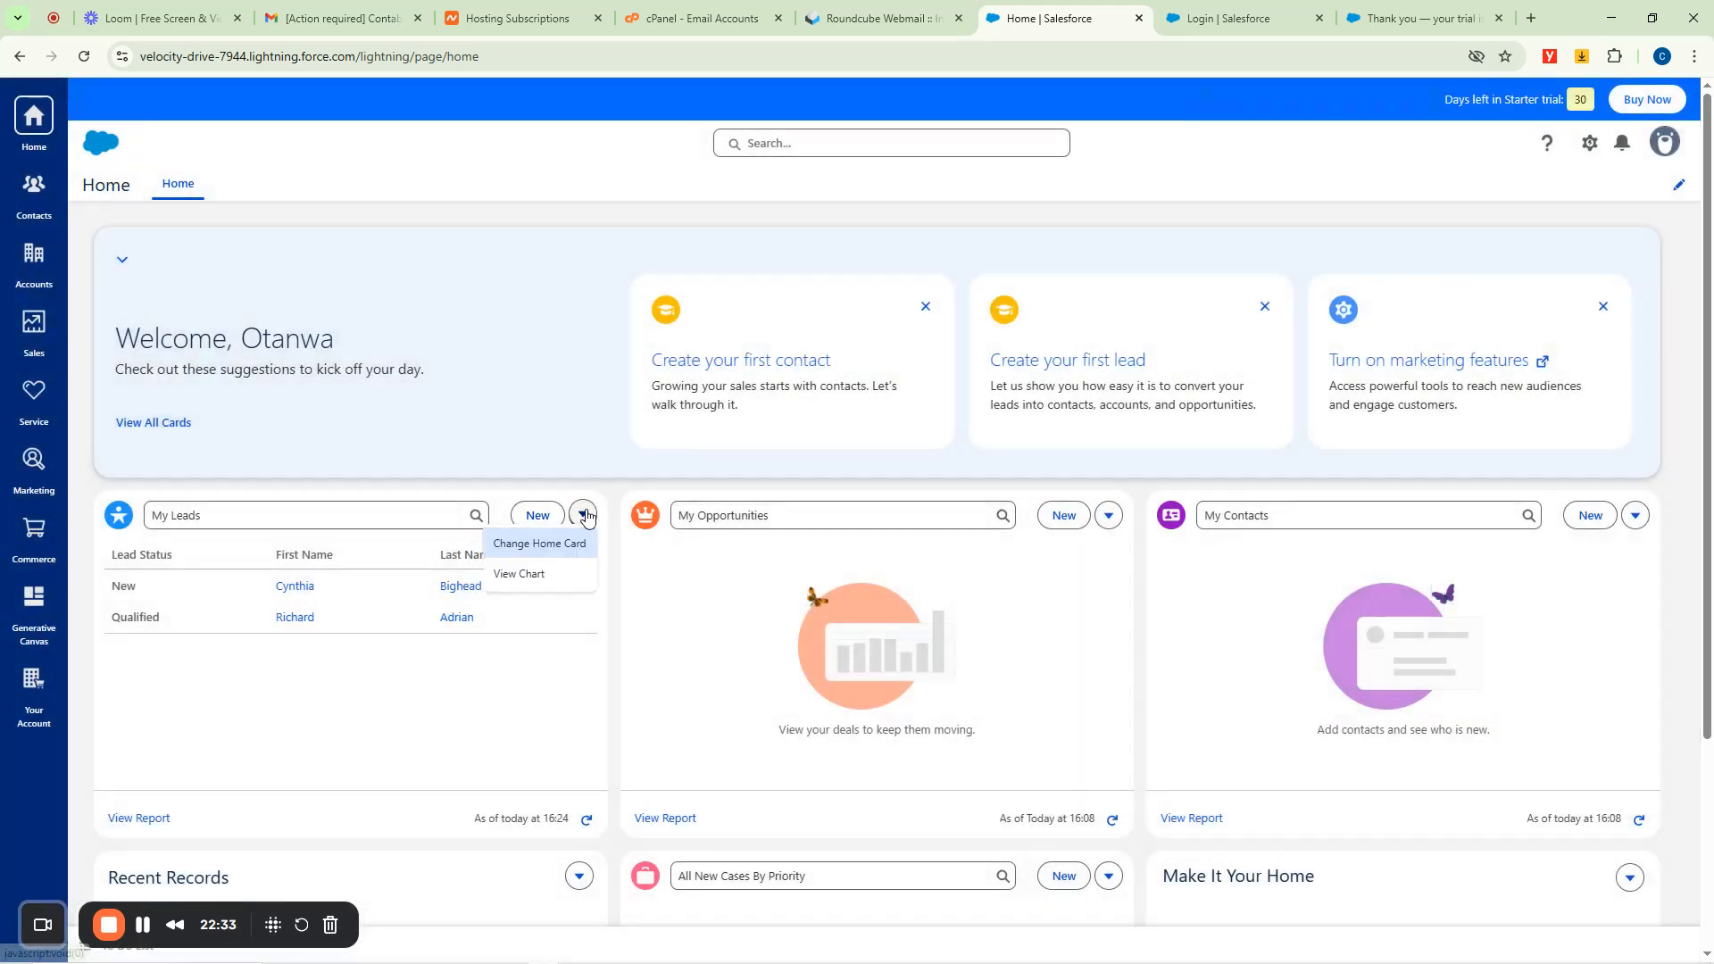
pyautogui.click(525, 576)
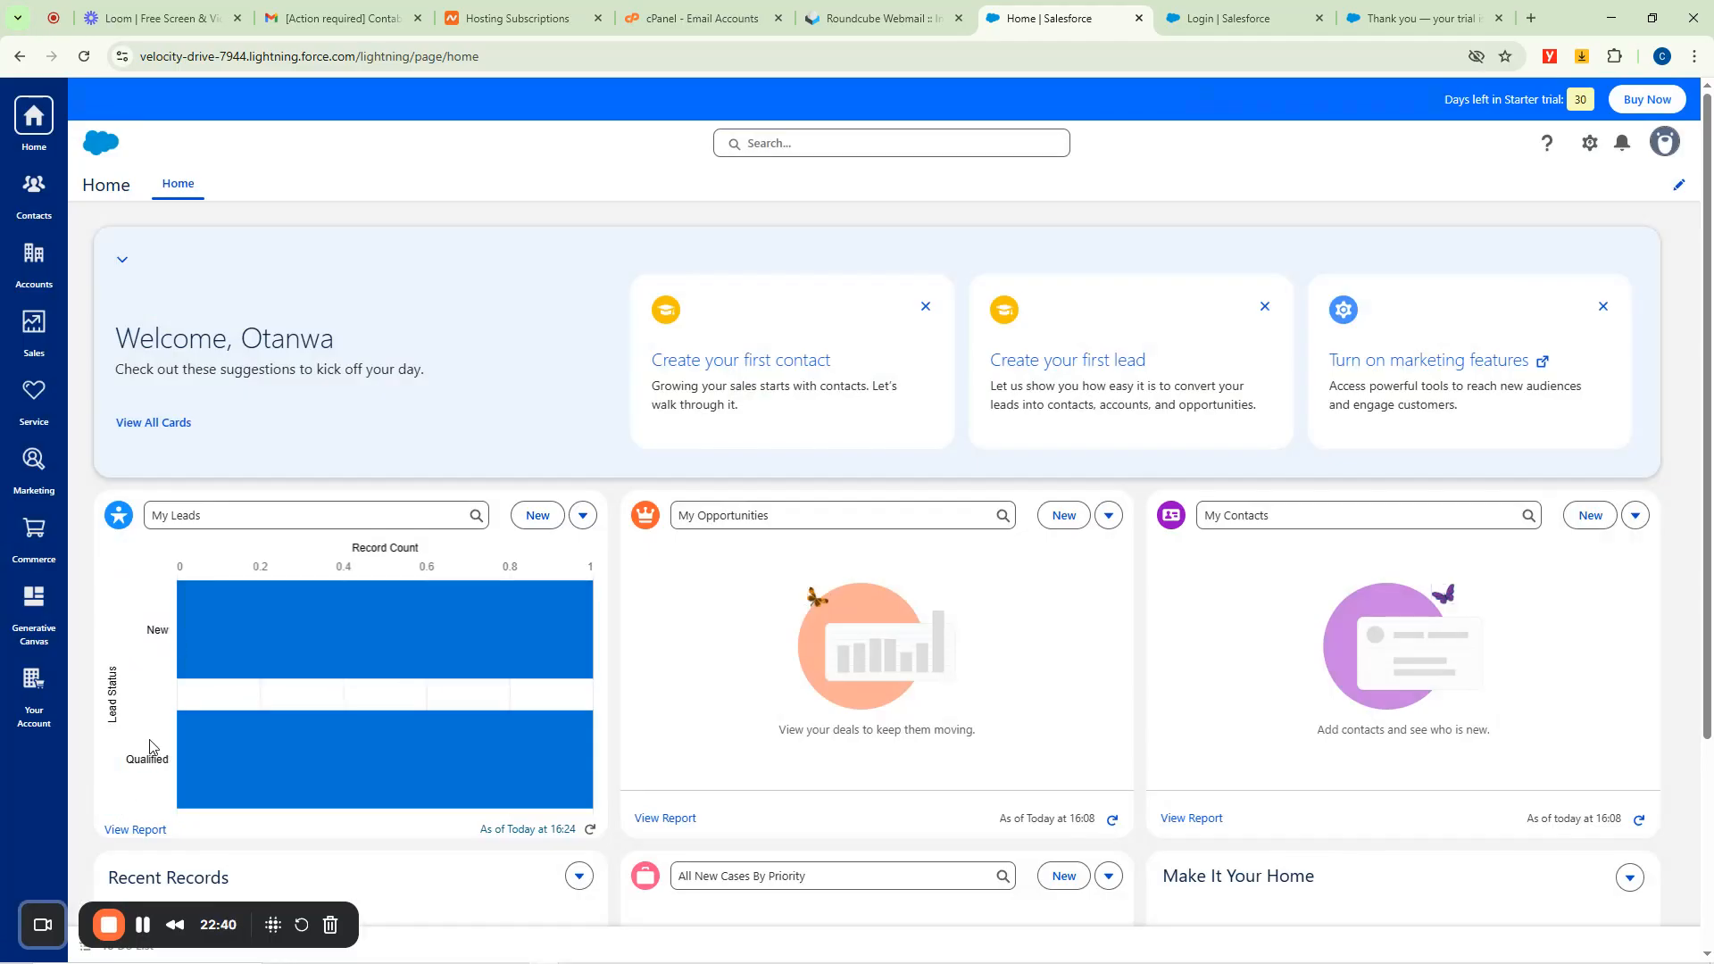
# Start a new opportunity from the My Opportunities card.
pyautogui.click(581, 515)
pyautogui.click(539, 542)
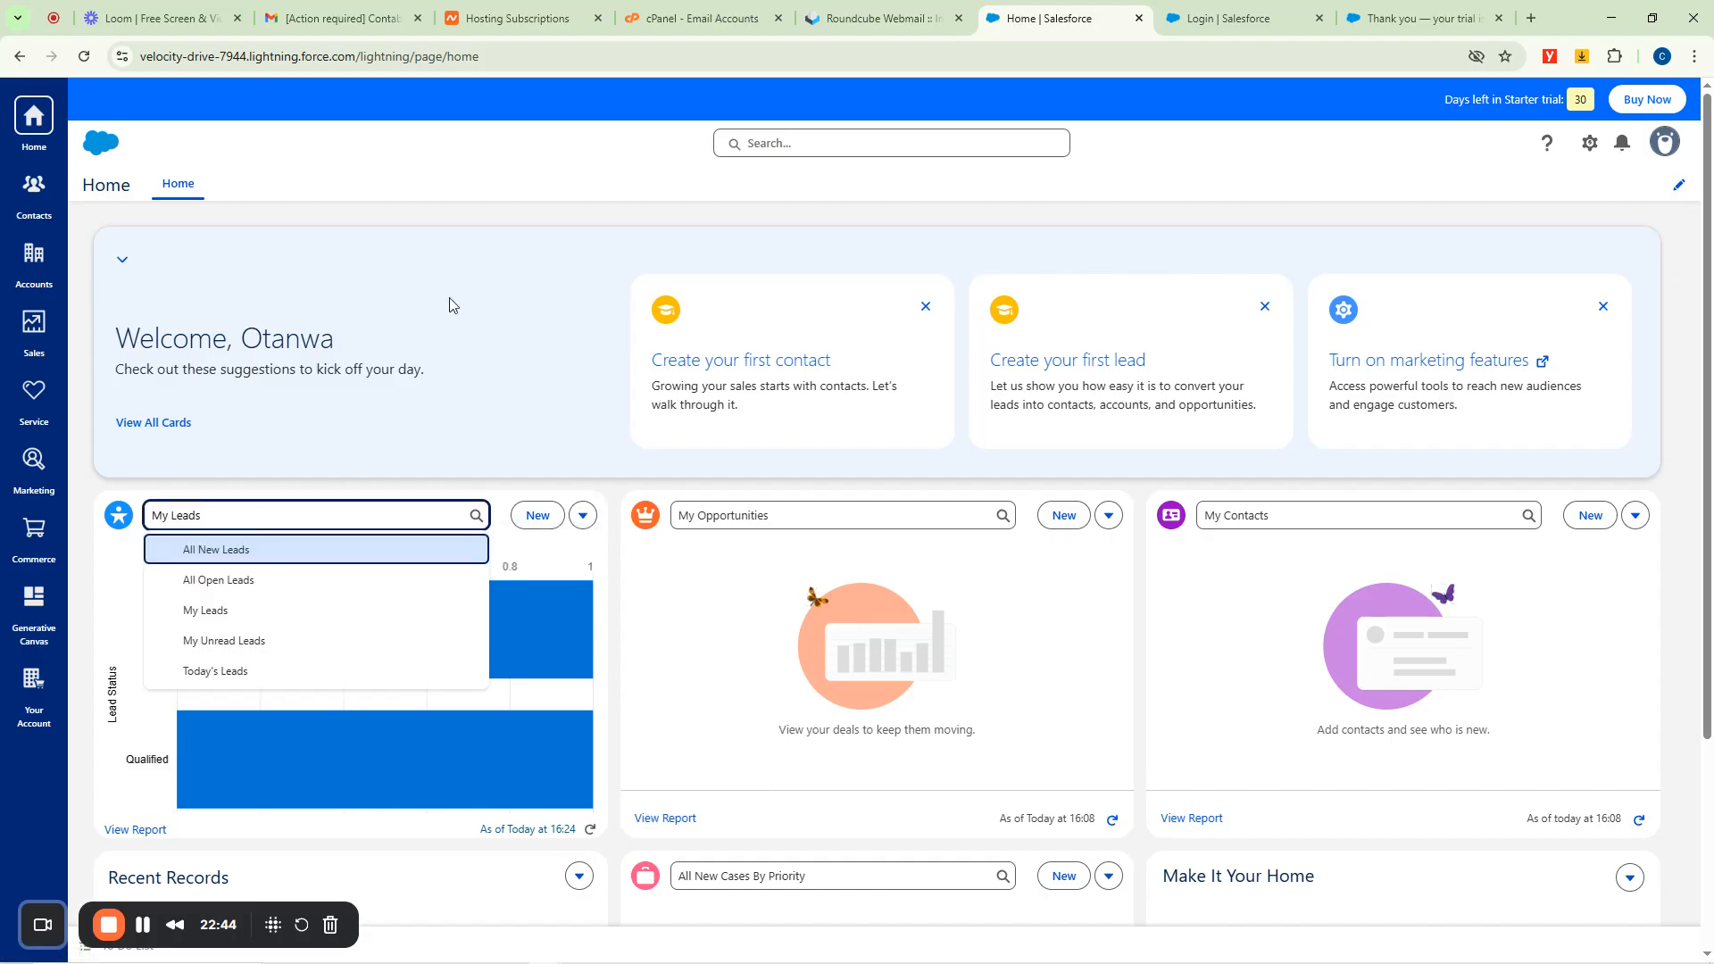
pyautogui.click(501, 227)
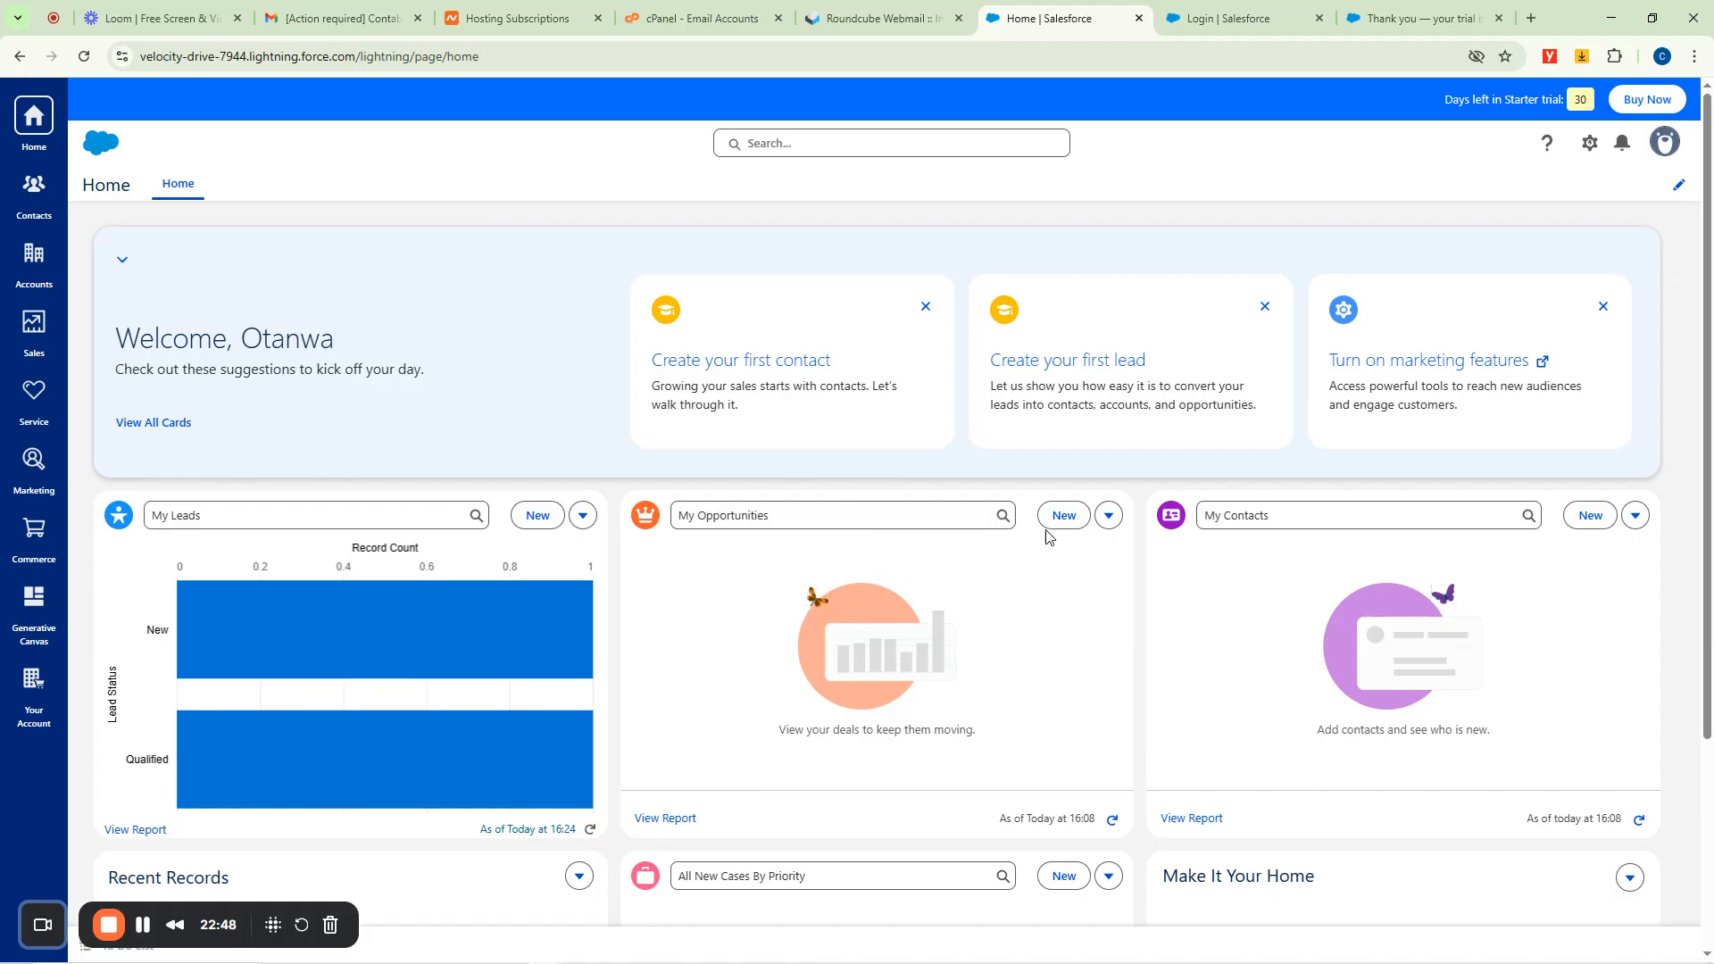
pyautogui.click(1107, 515)
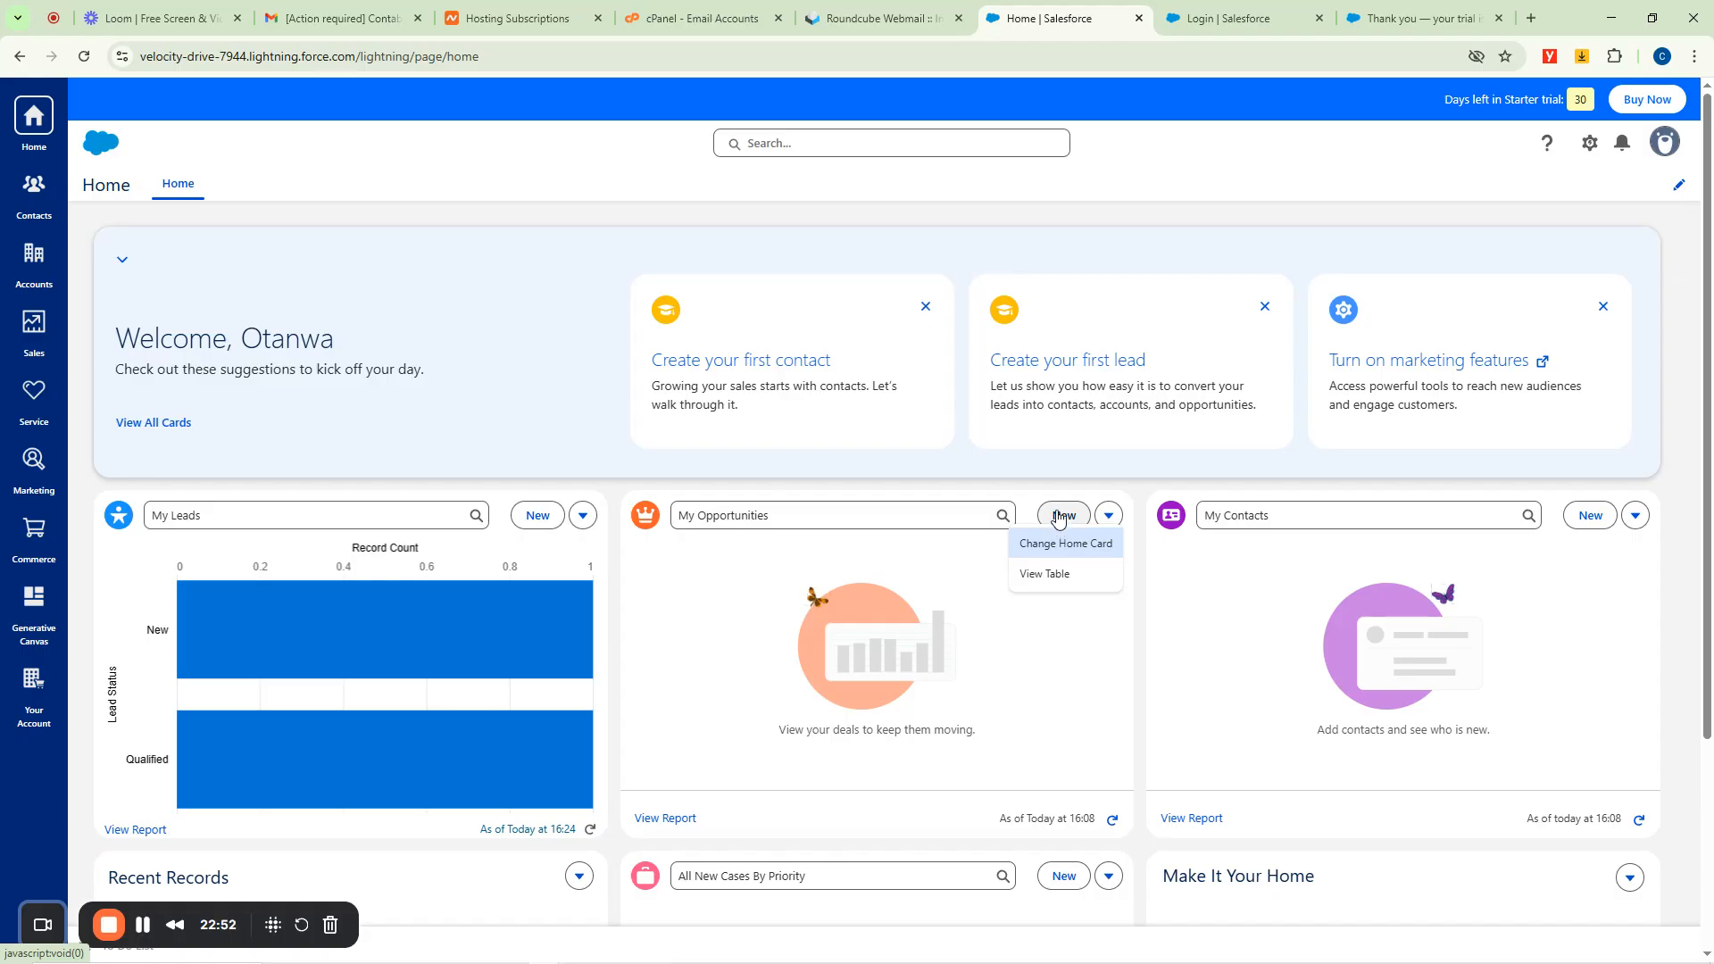
pyautogui.click(1067, 518)
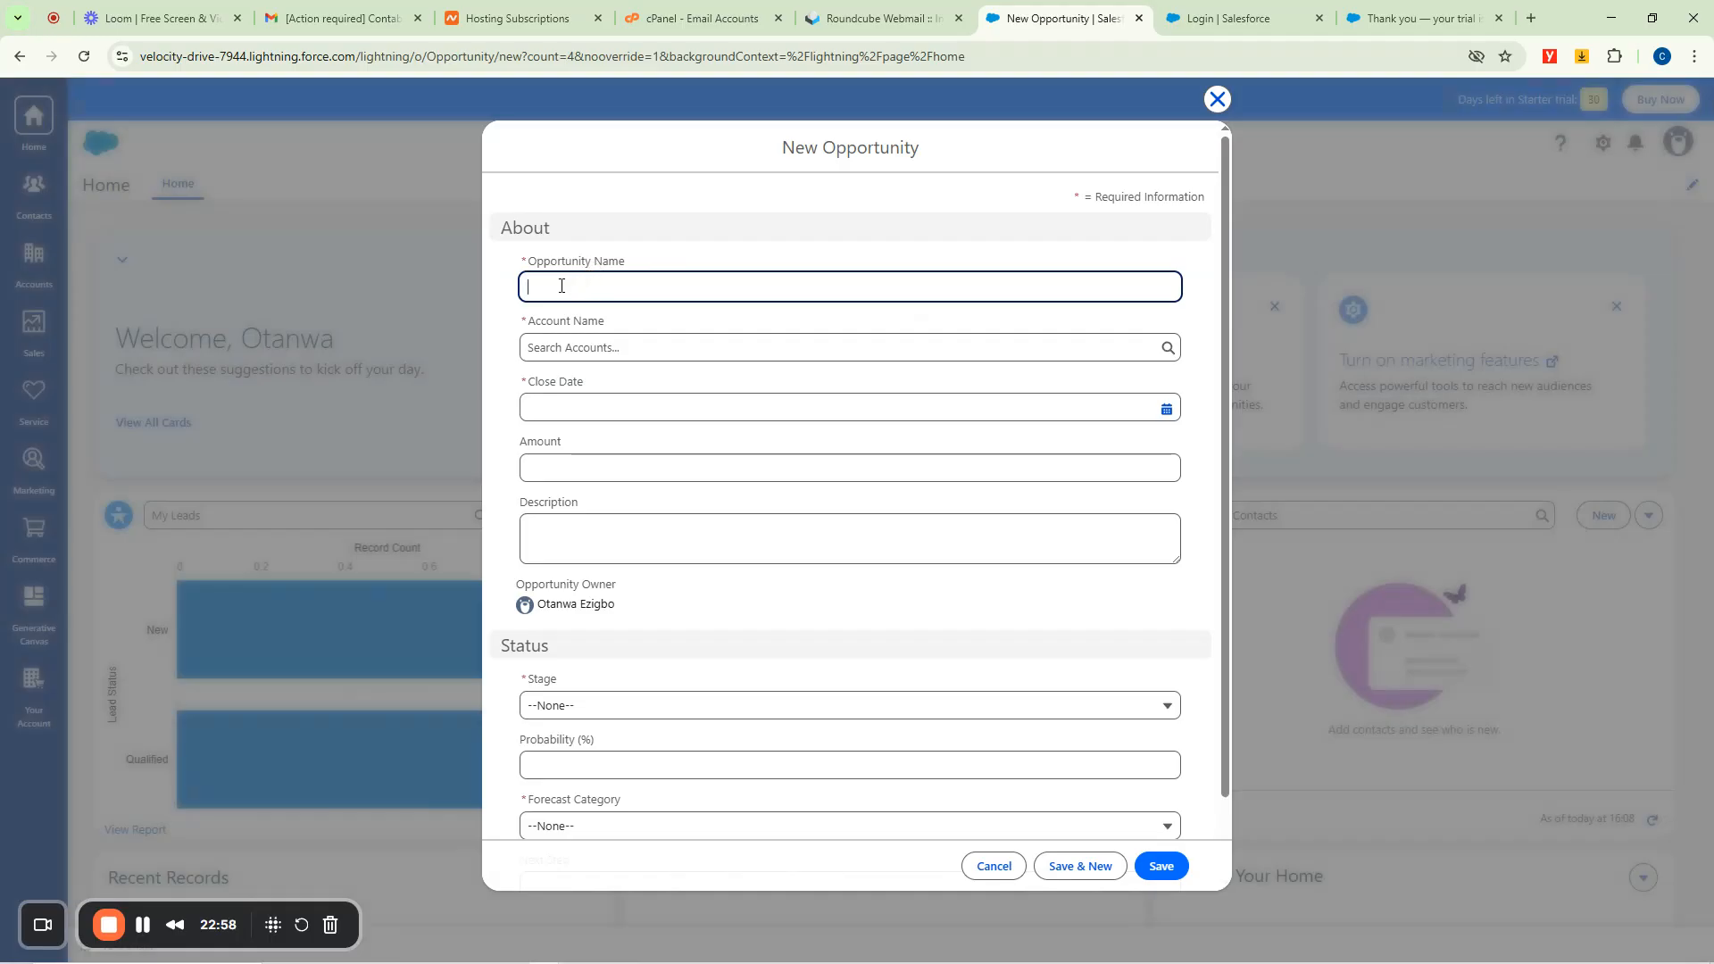
# Name the opportunity EPL Supplies and choose to create a new account for it.
pyautogui.click(579, 348)
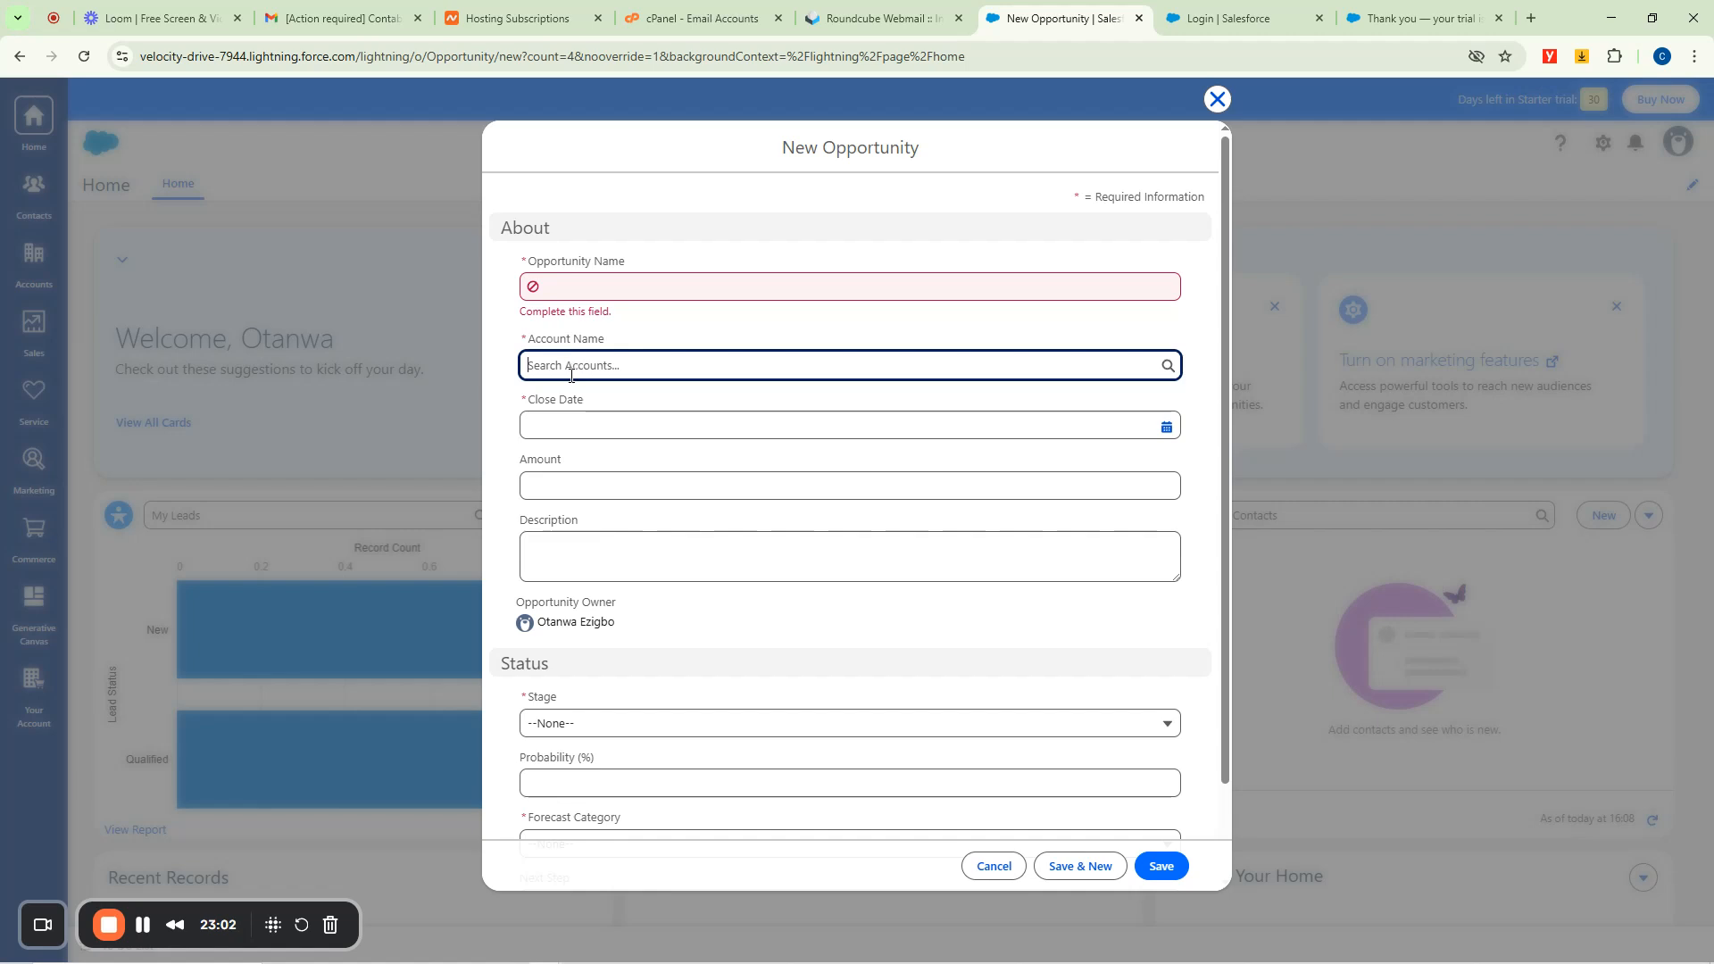
pyautogui.scroll(-2, 649, 540)
pyautogui.scroll(2, 703, 533)
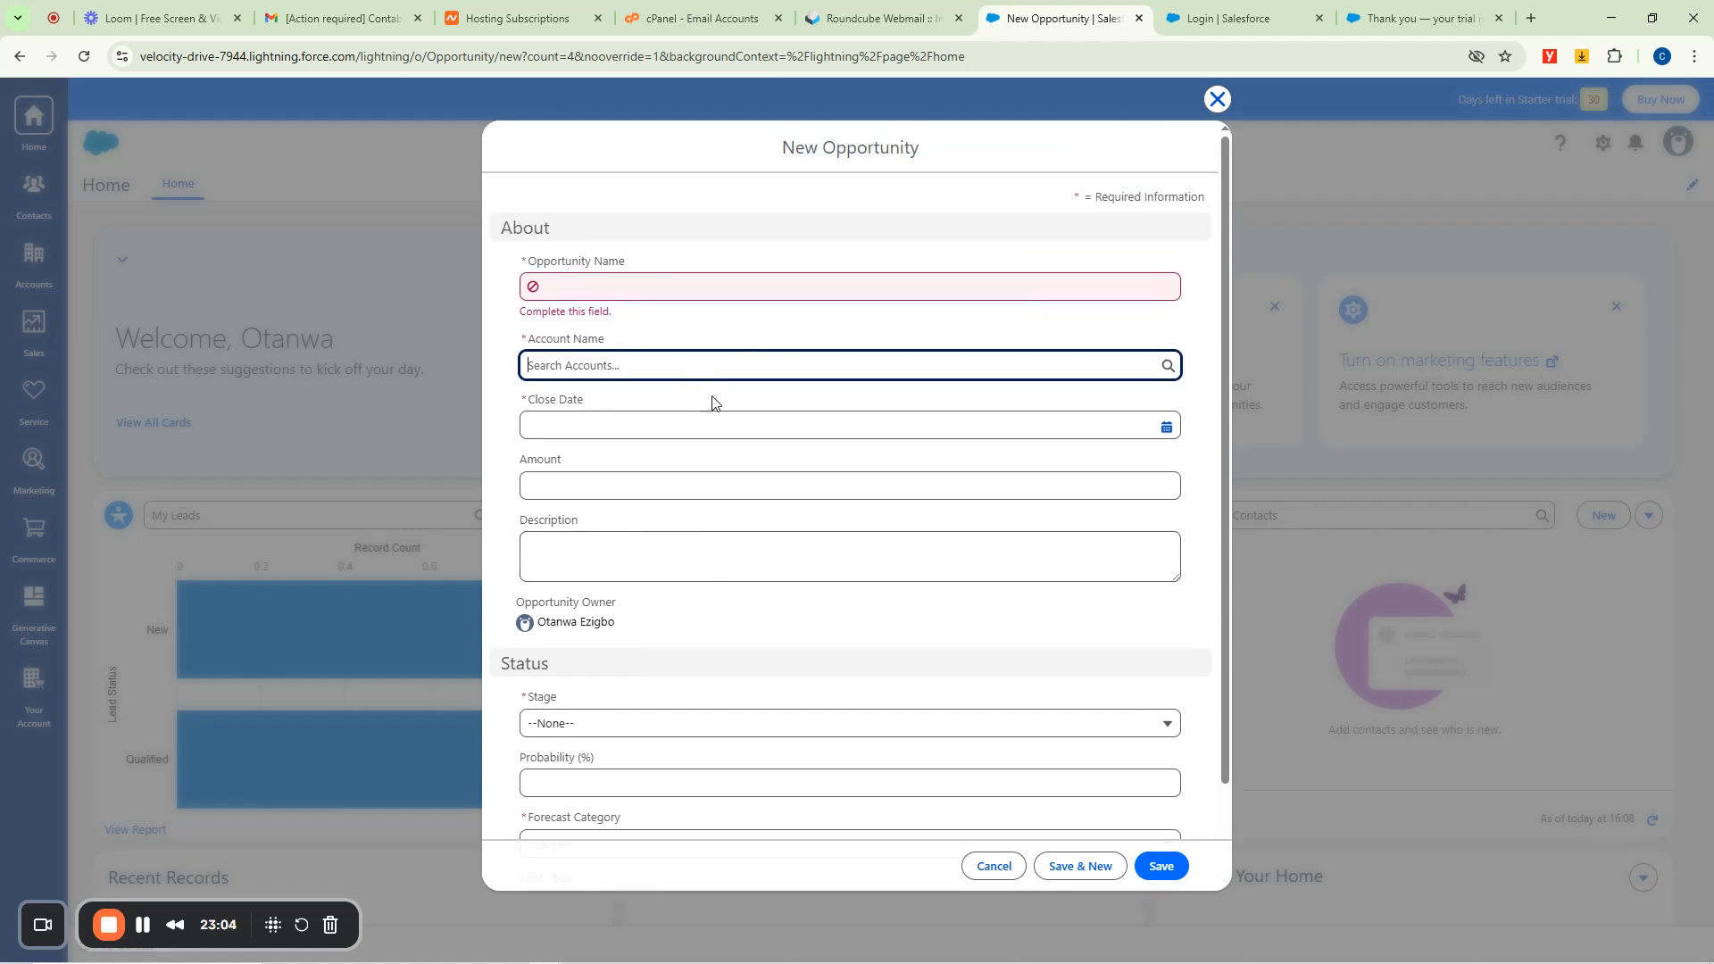
pyautogui.click(615, 291)
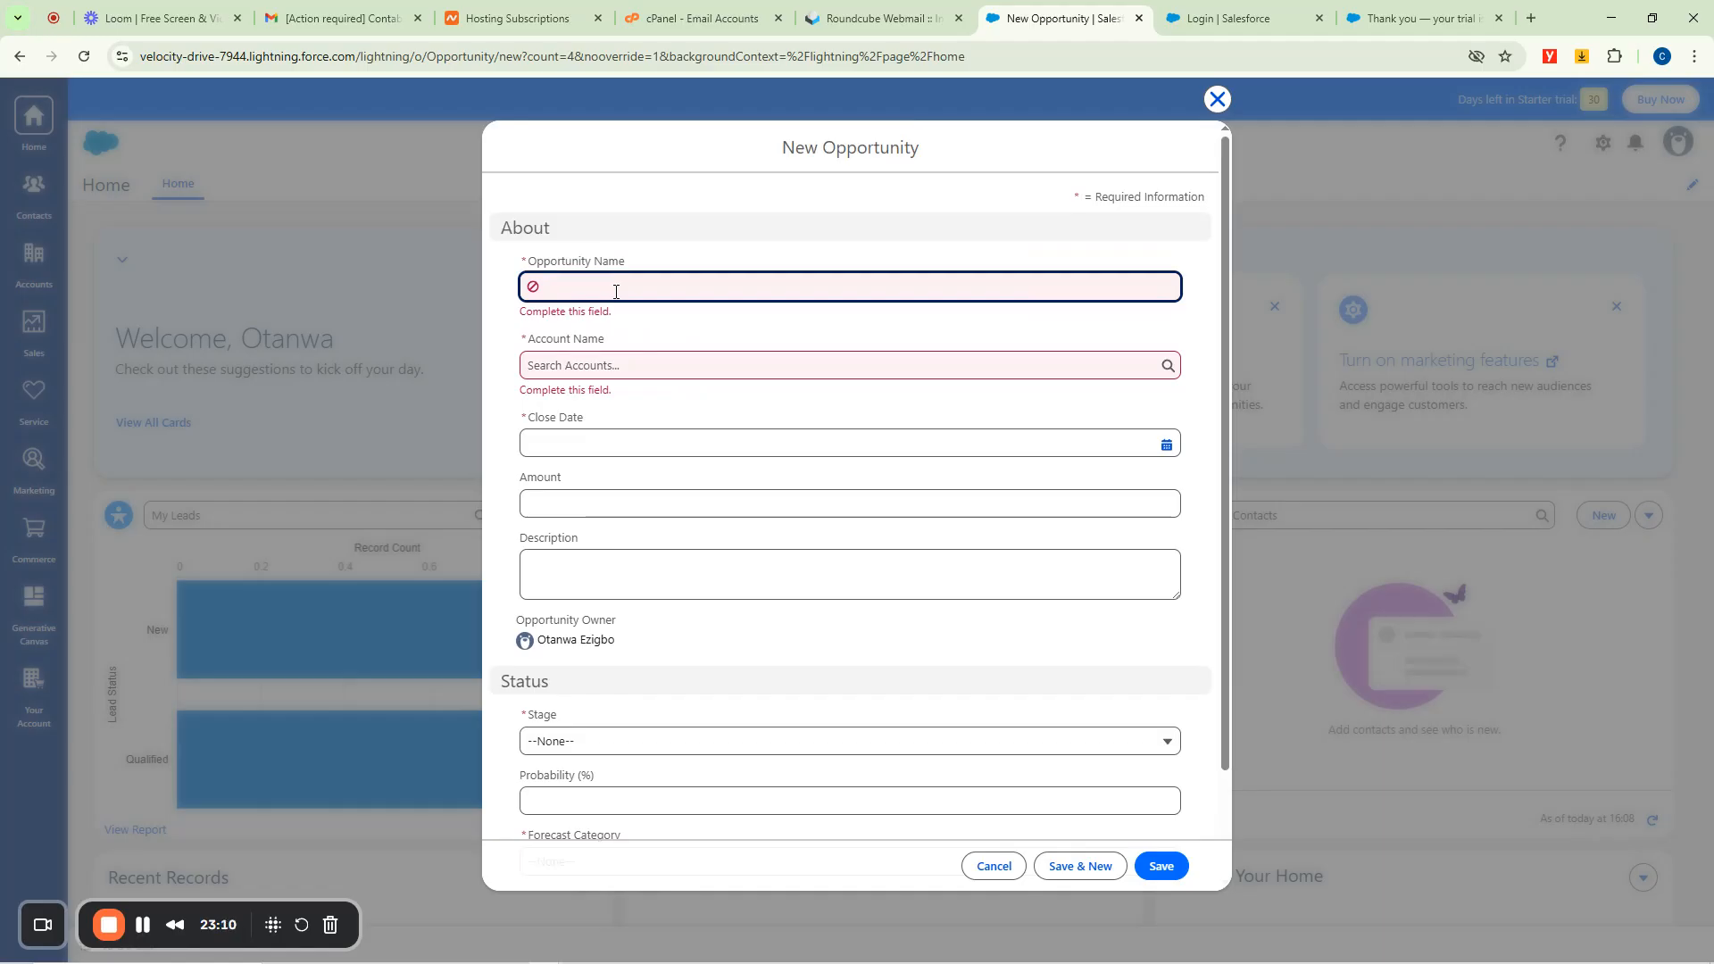
pyautogui.write('EPL Supplies')
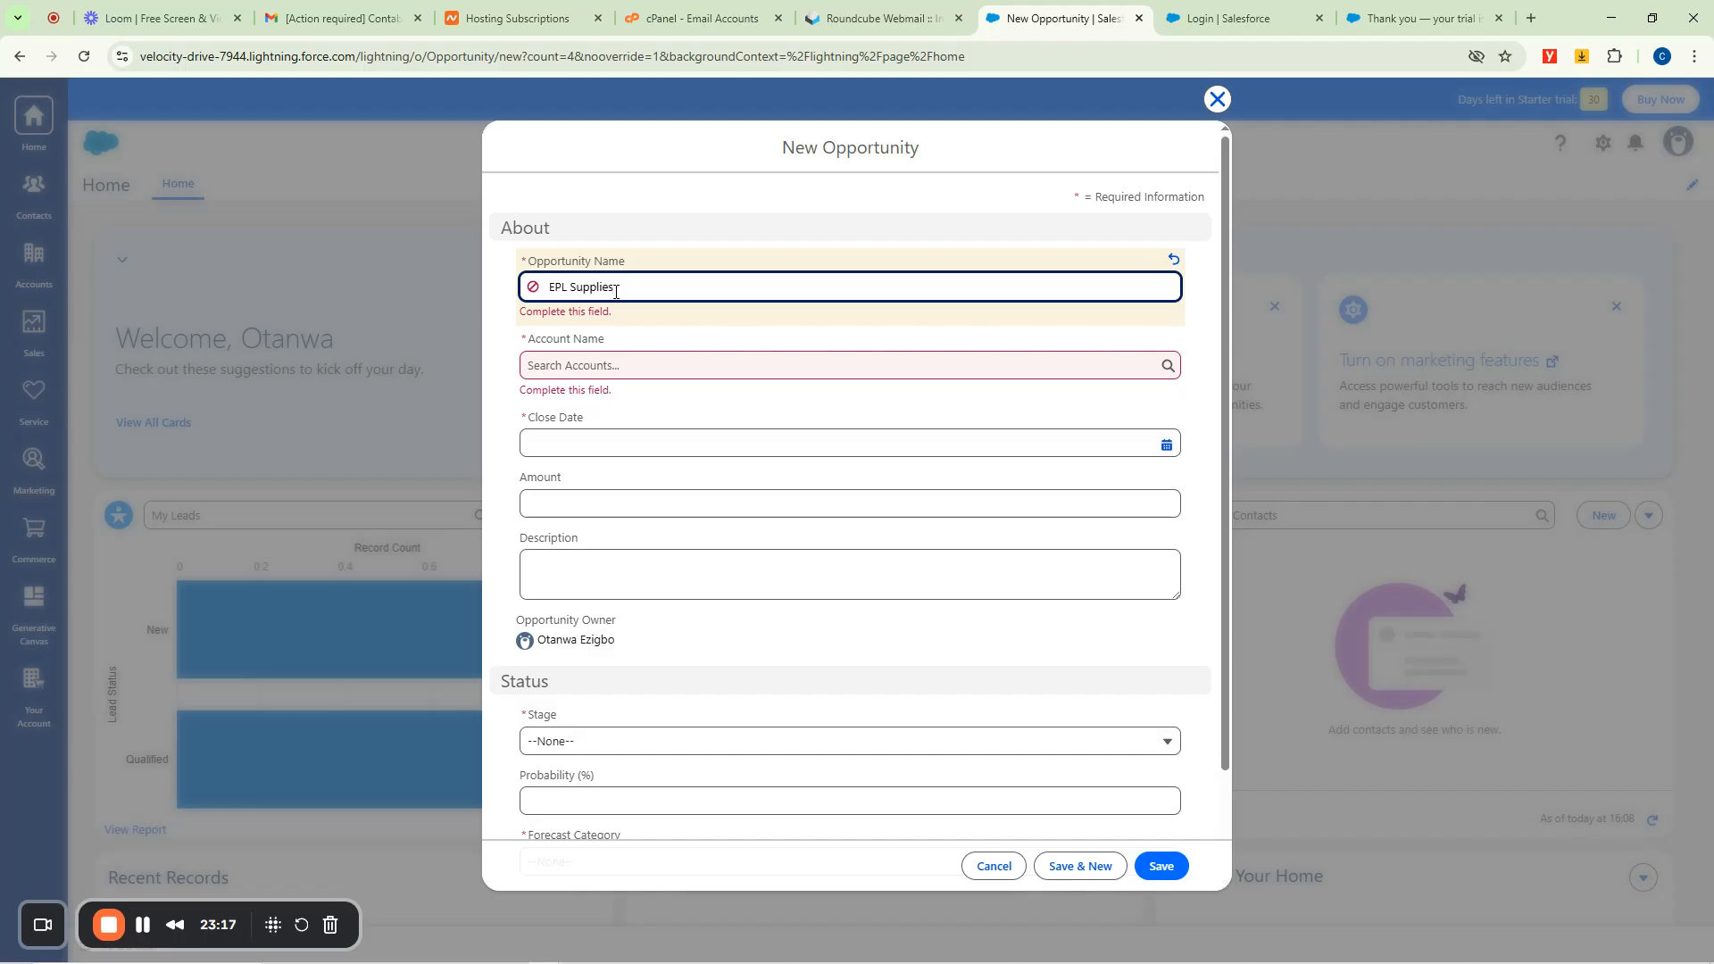
pyautogui.click(634, 202)
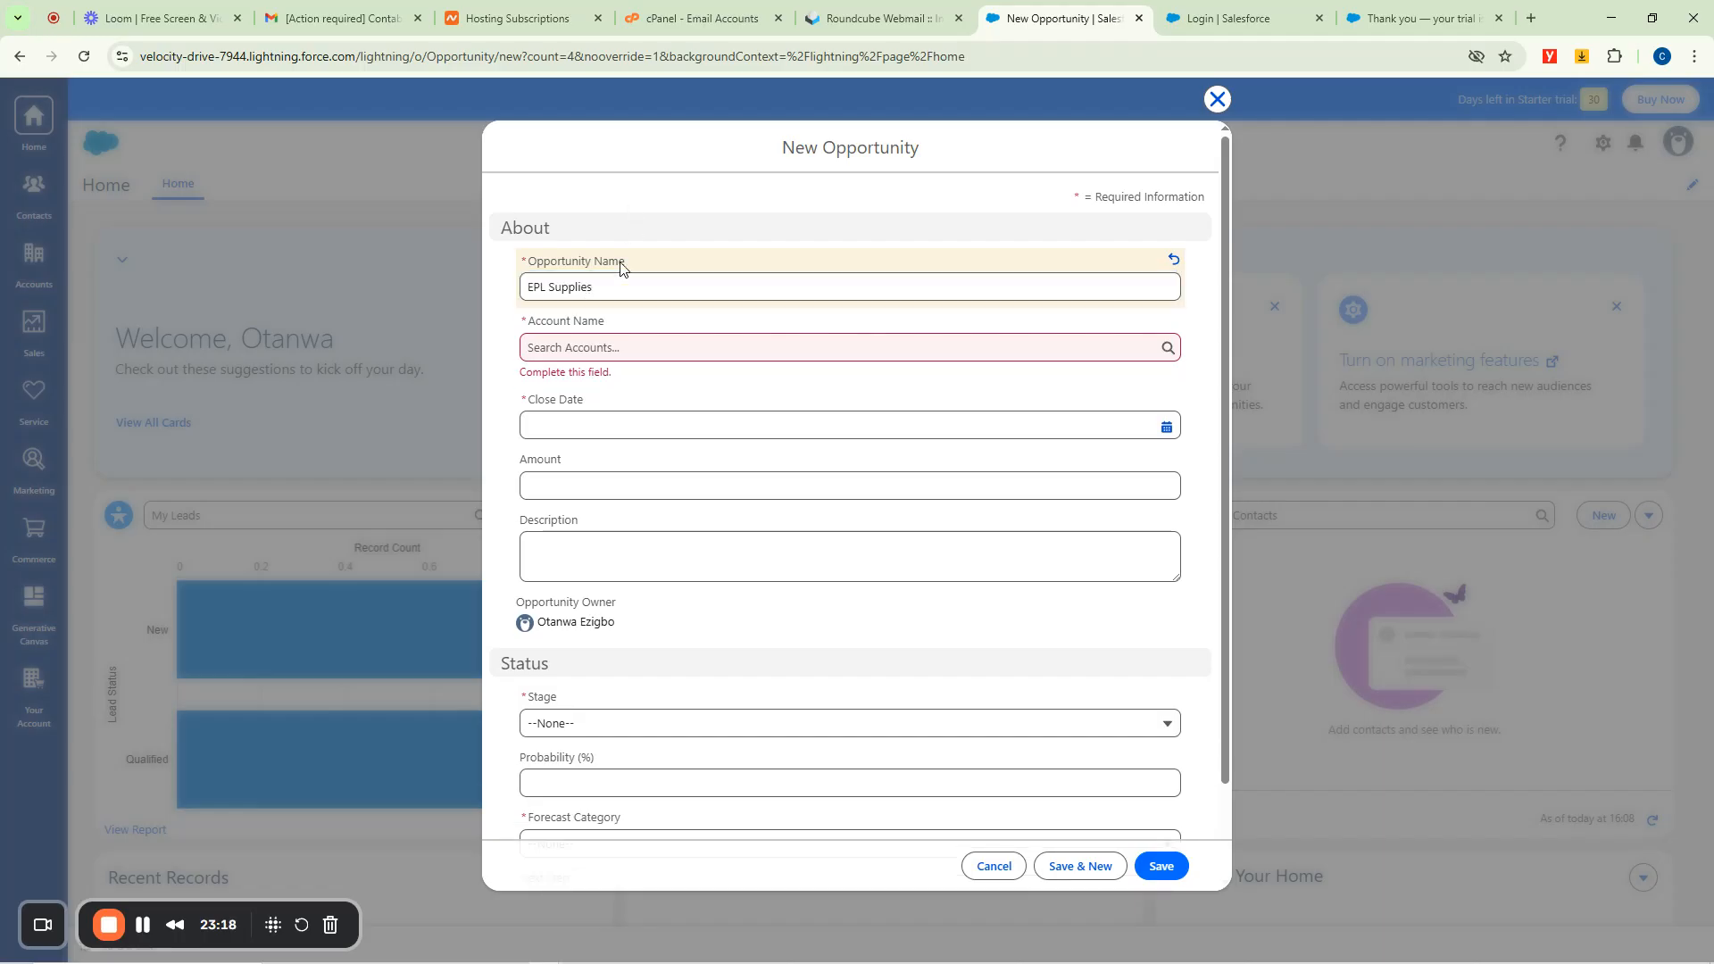
pyautogui.click(607, 347)
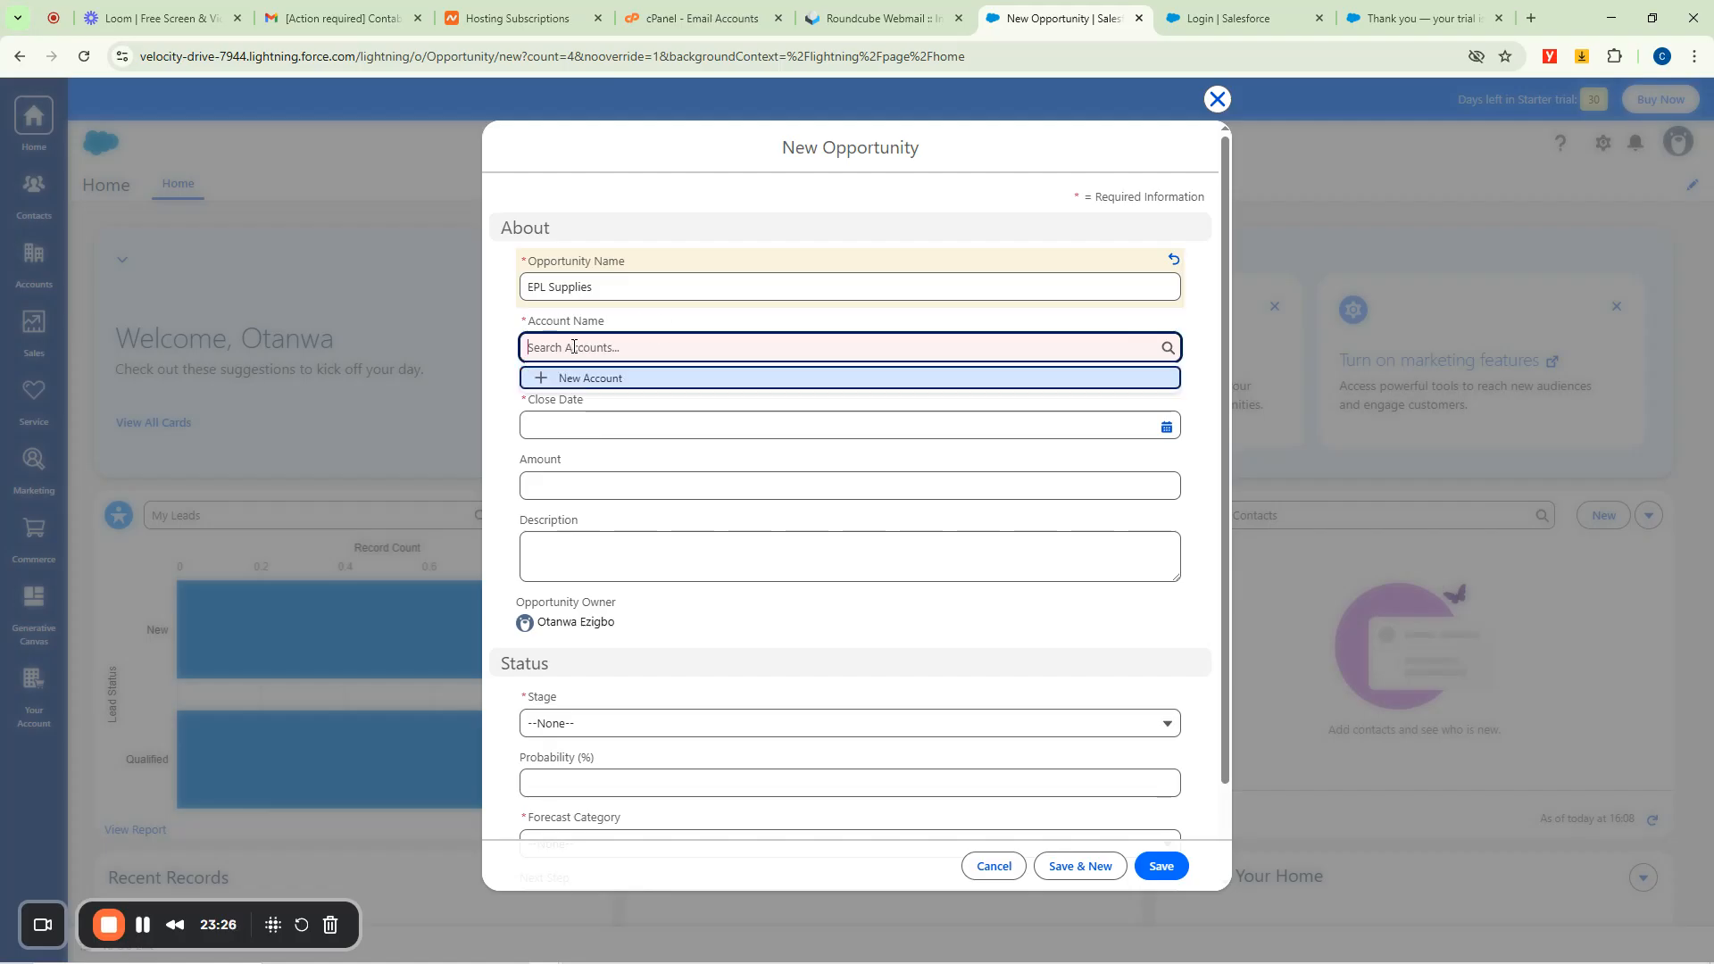
pyautogui.click(587, 379)
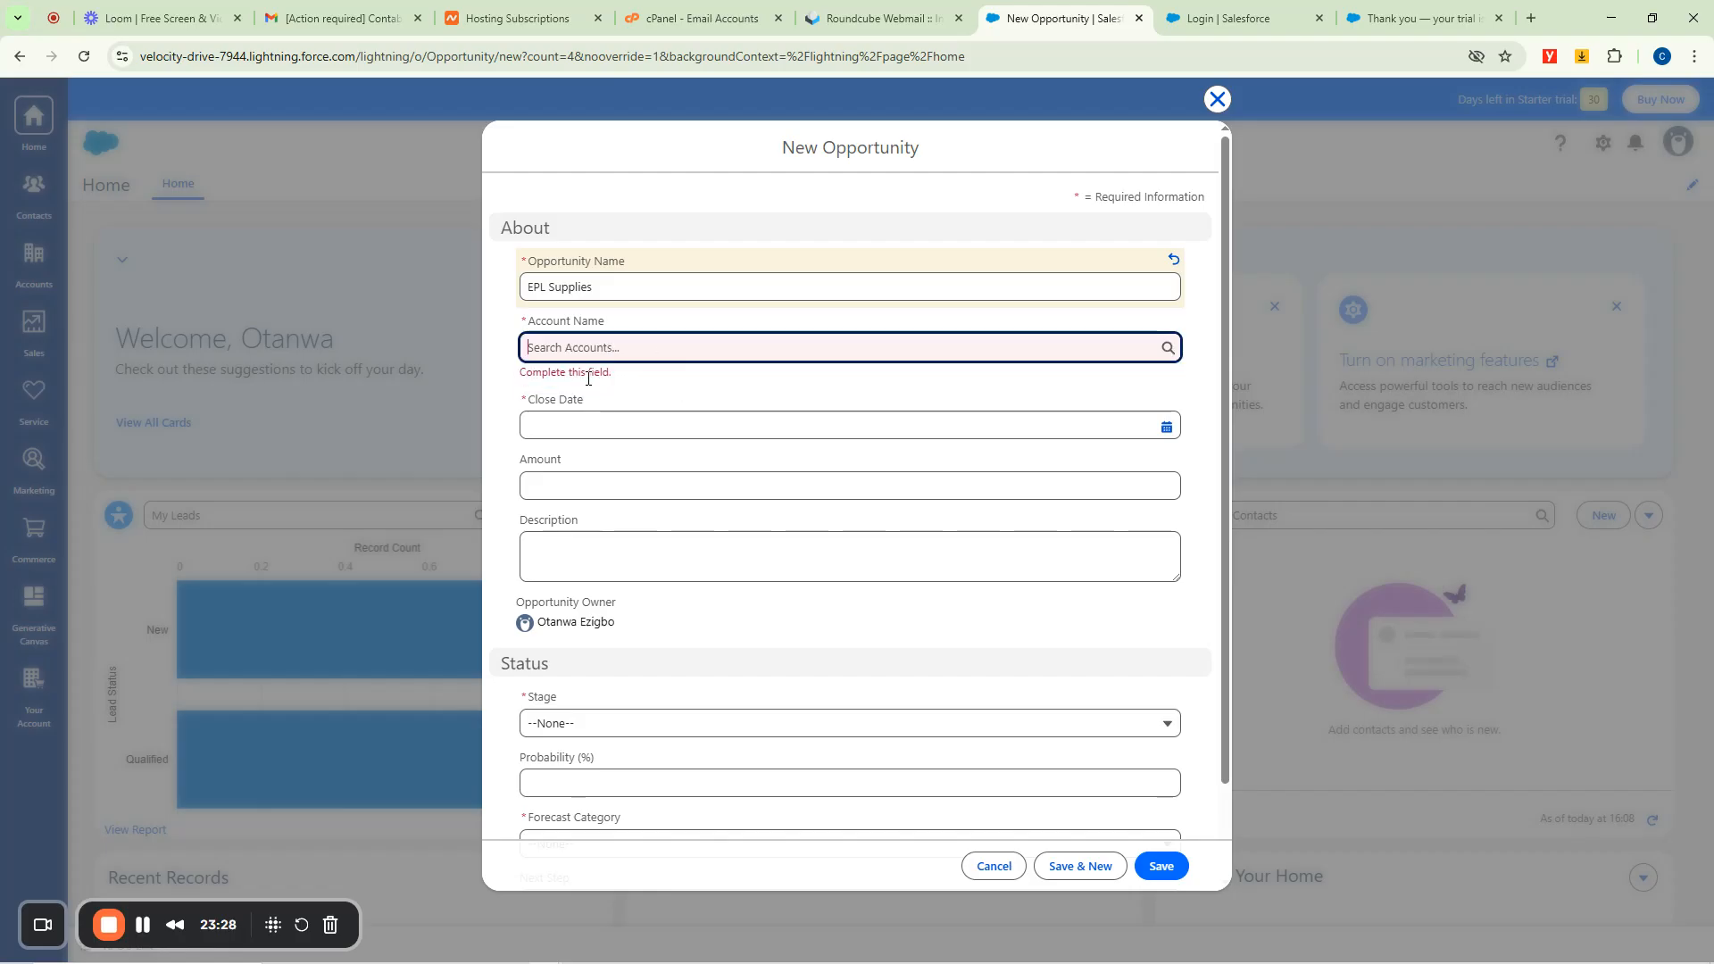
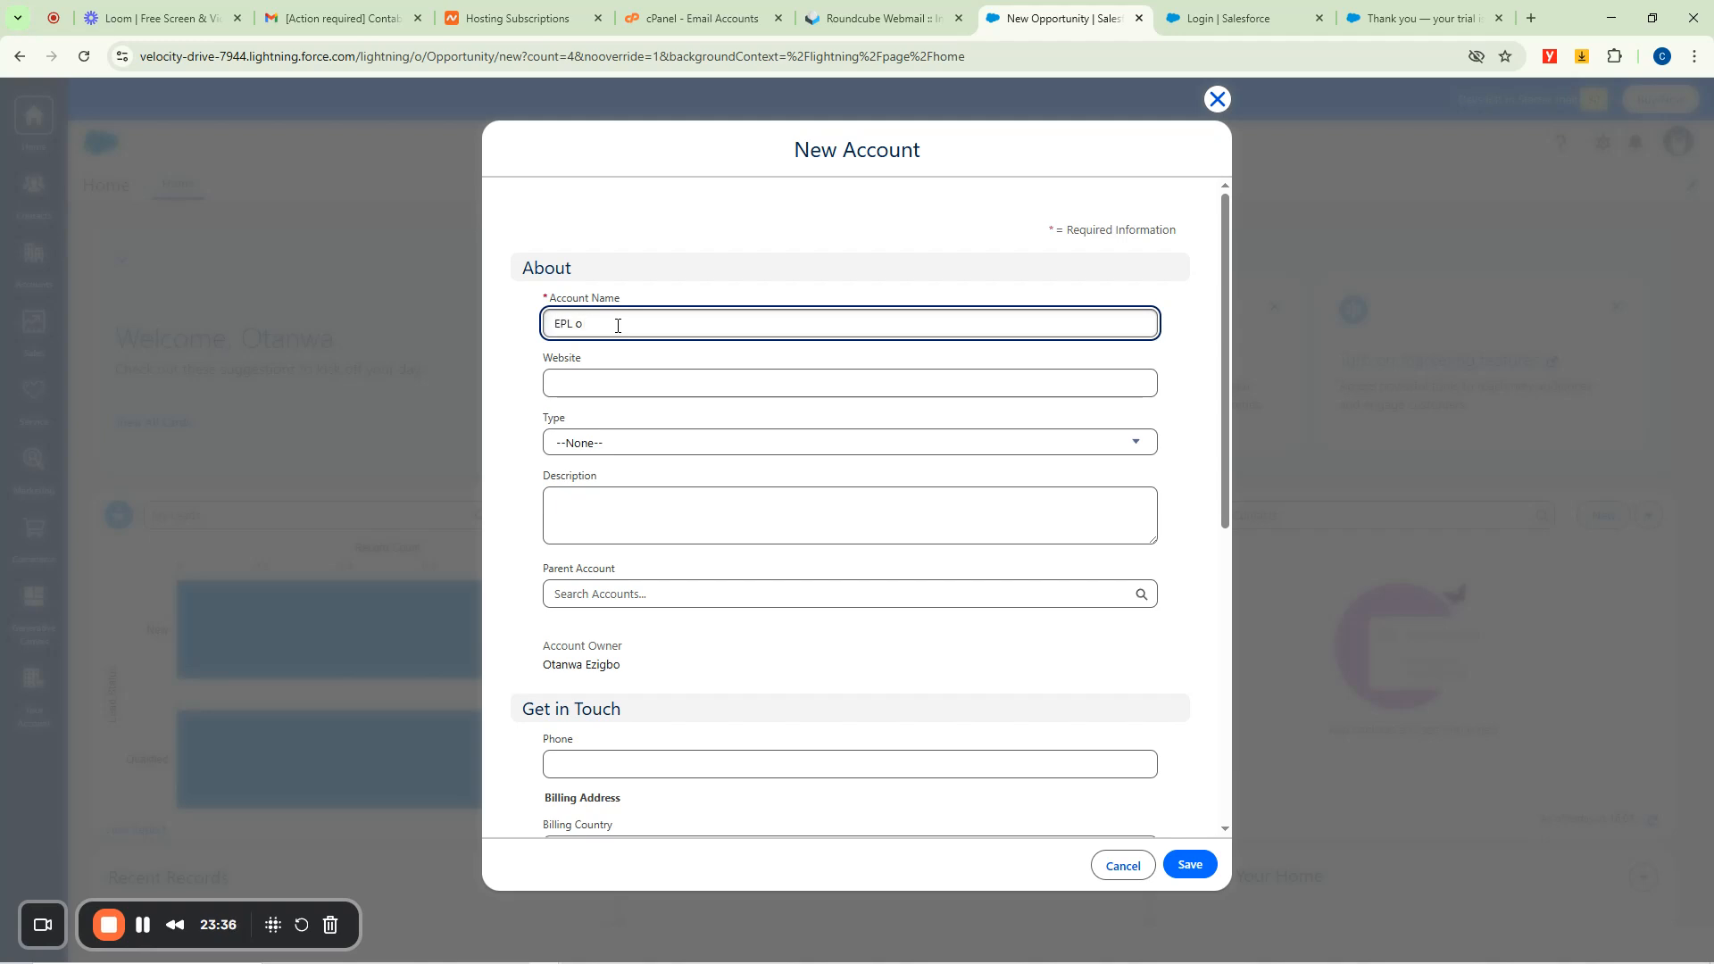
# Enter account name EPL Organizers, website premierleague.com, and account type Customer.
pyautogui.write('Organizers')
pyautogui.click(573, 378)
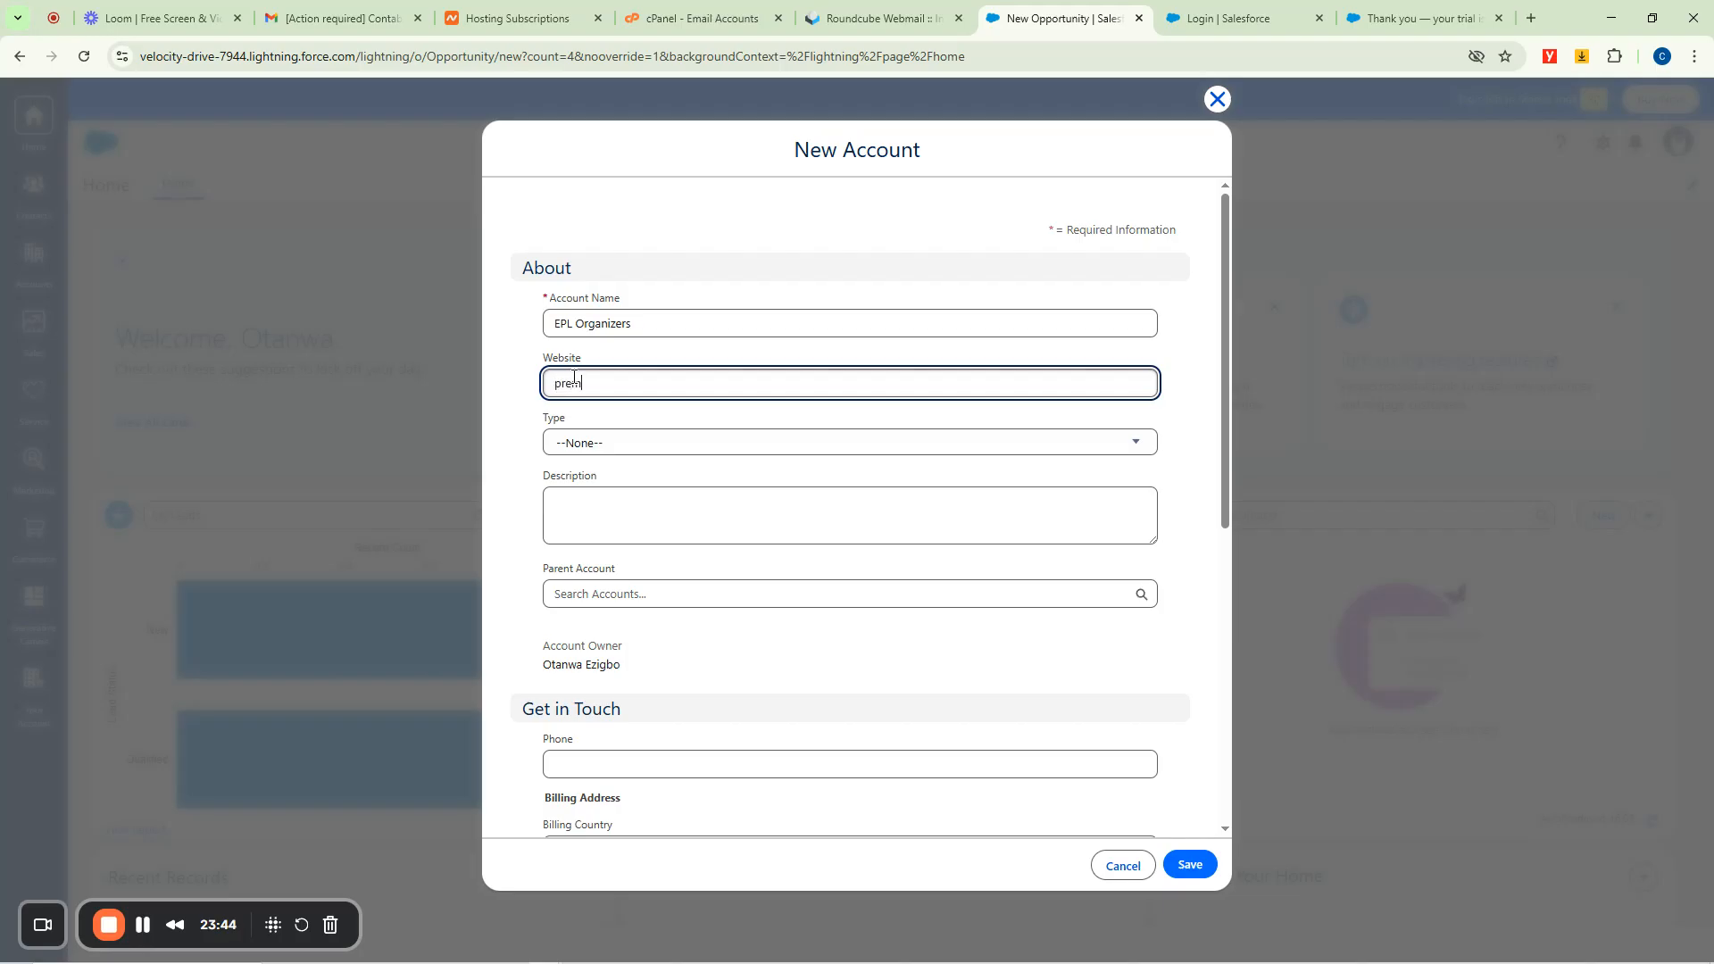
pyautogui.write('premierleague.com')
pyautogui.press('Tab')
pyautogui.click(621, 447)
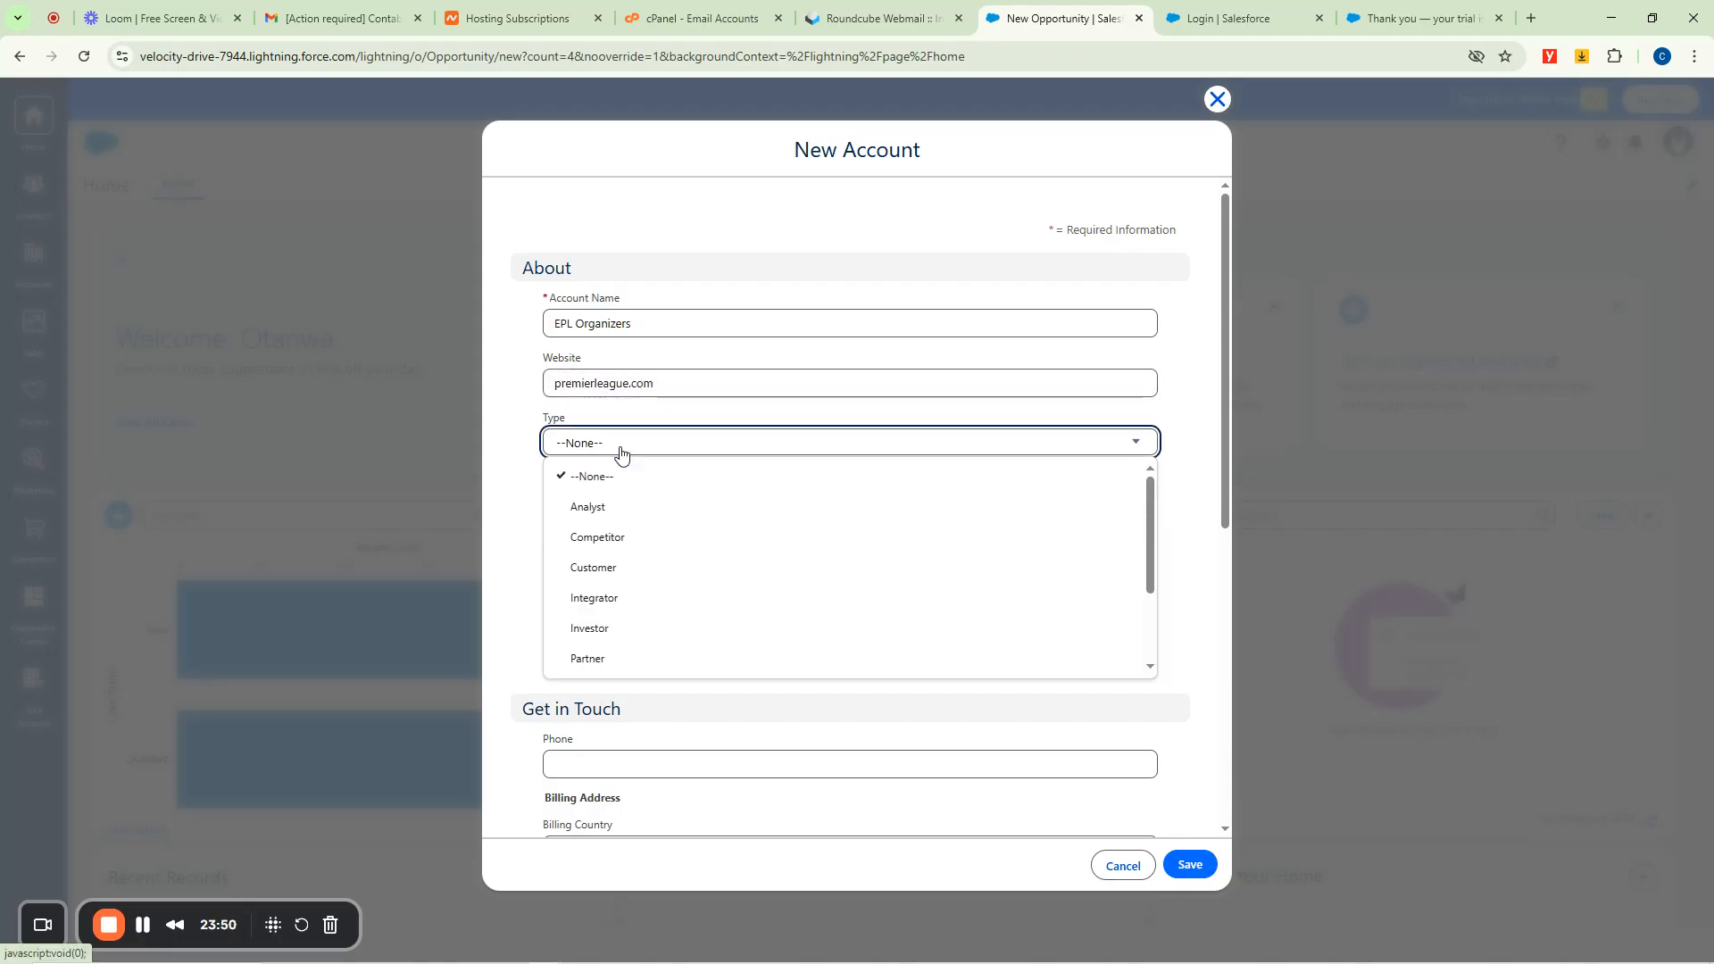
pyautogui.scroll(-2, 625, 563)
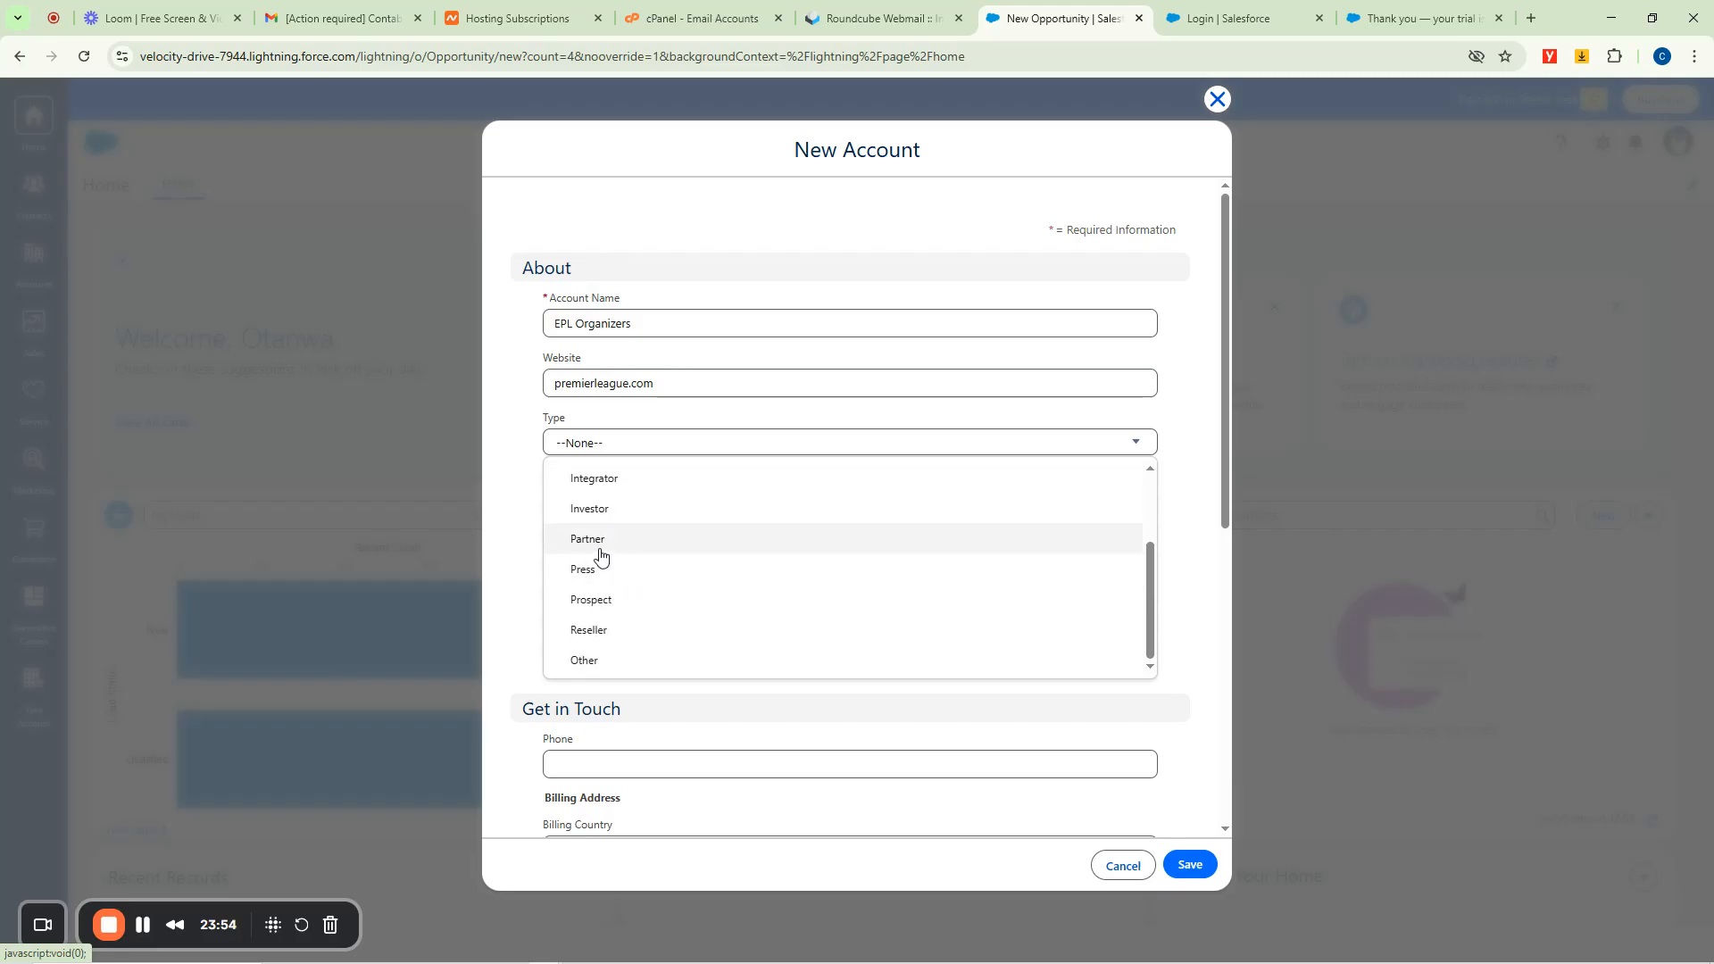
pyautogui.scroll(2, 647, 535)
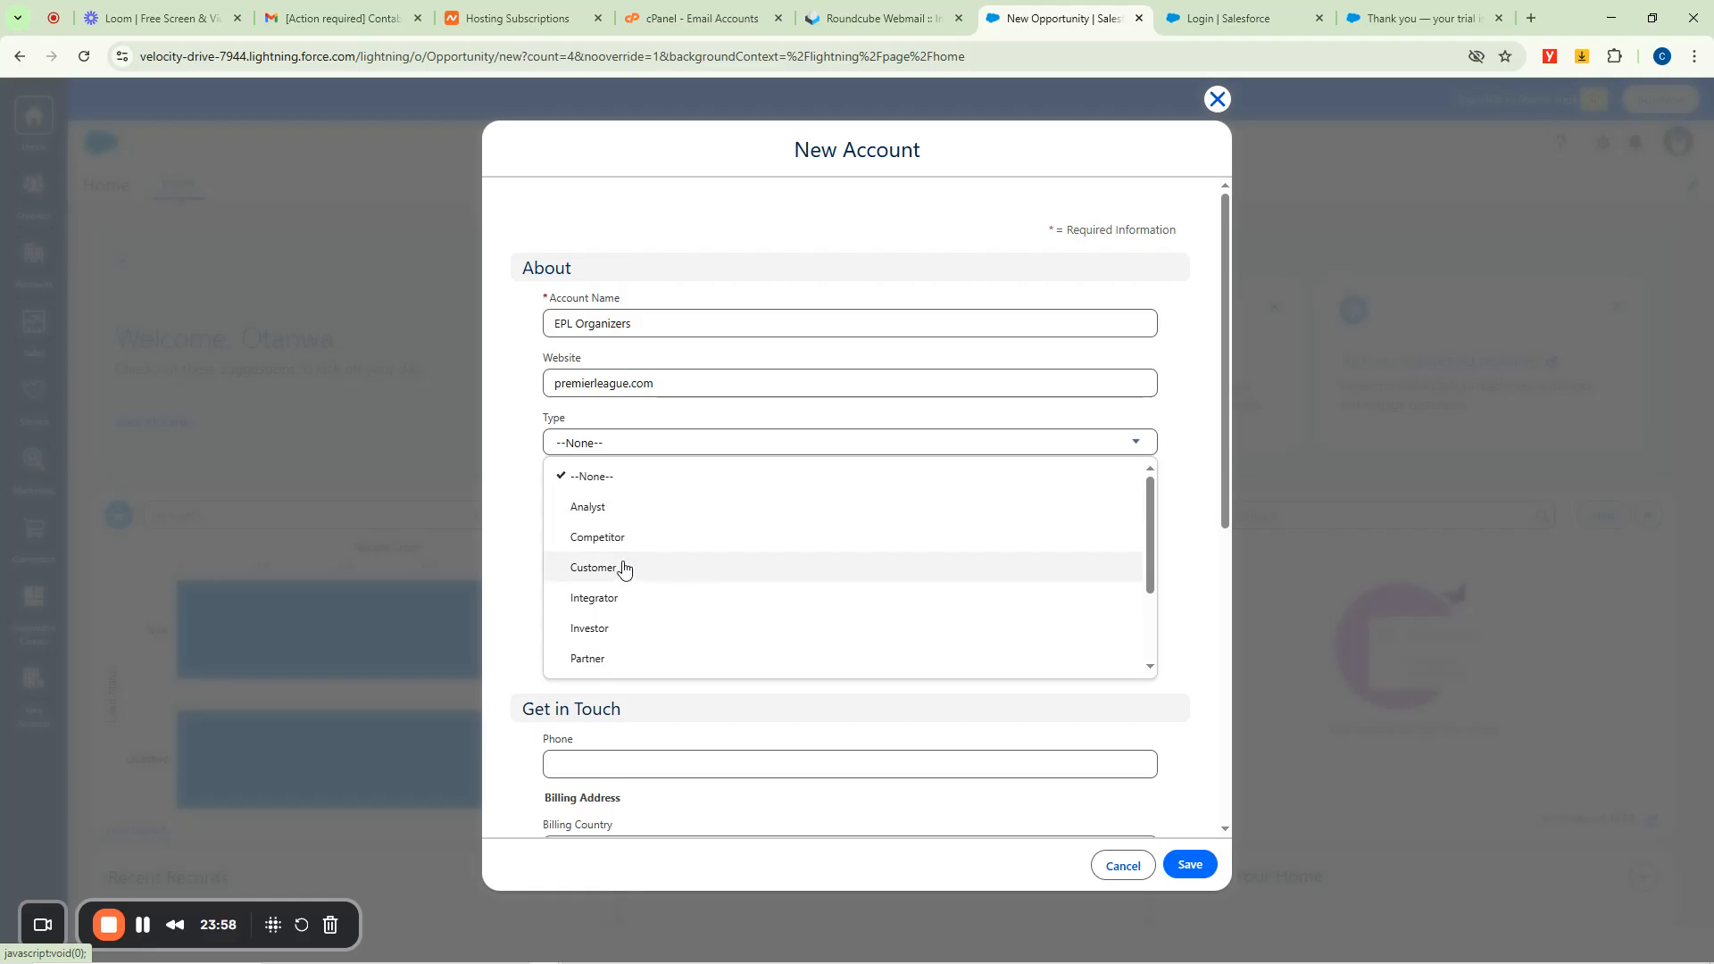
pyautogui.click(624, 568)
# Add the description 'Need 500,000 sports boots' and save the new account.
pyautogui.click(577, 498)
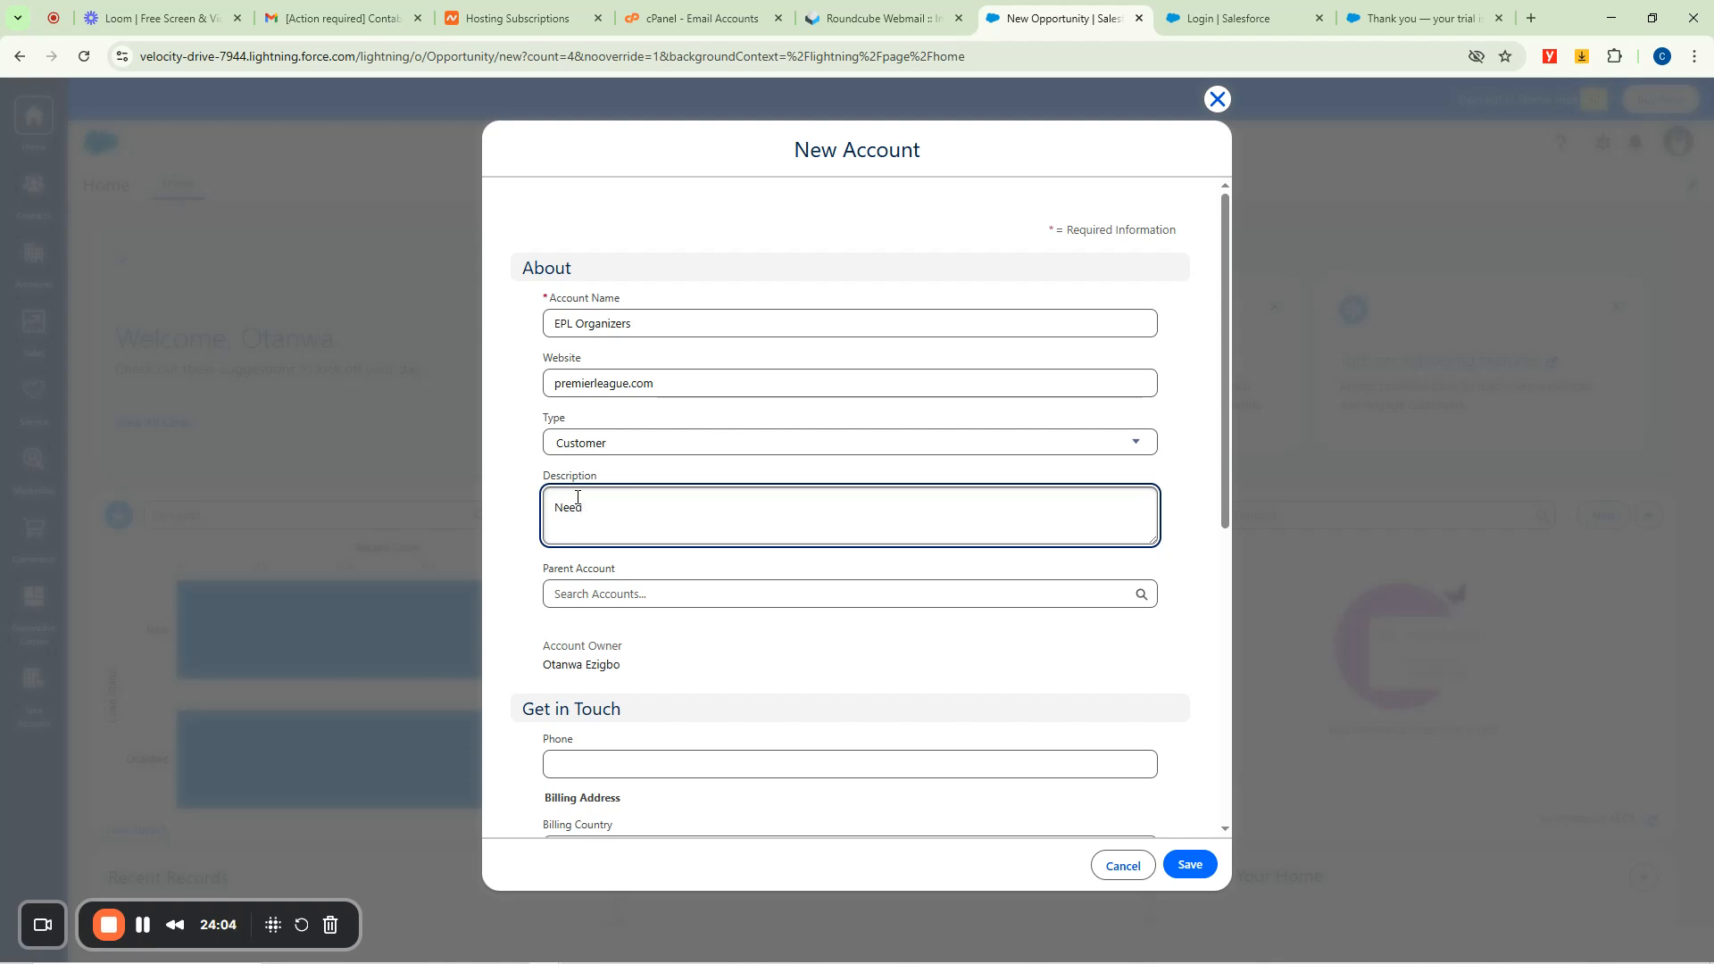
pyautogui.write('Need 500,000 sports boots')
pyautogui.click(597, 593)
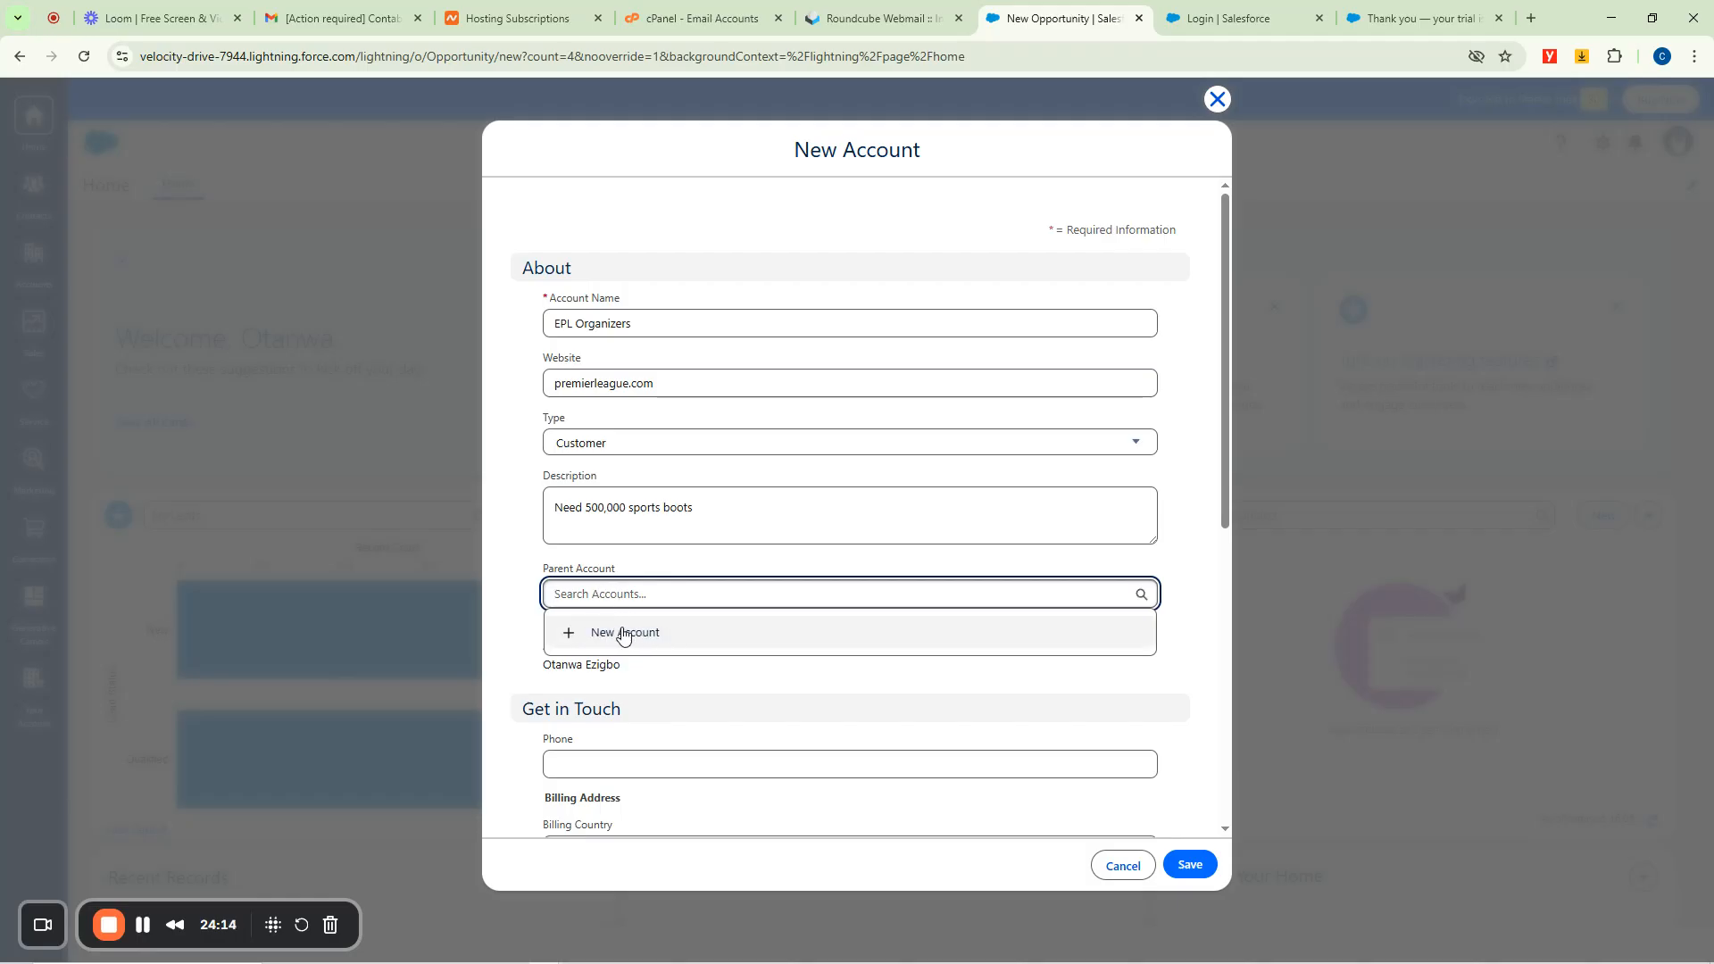
pyautogui.click(508, 539)
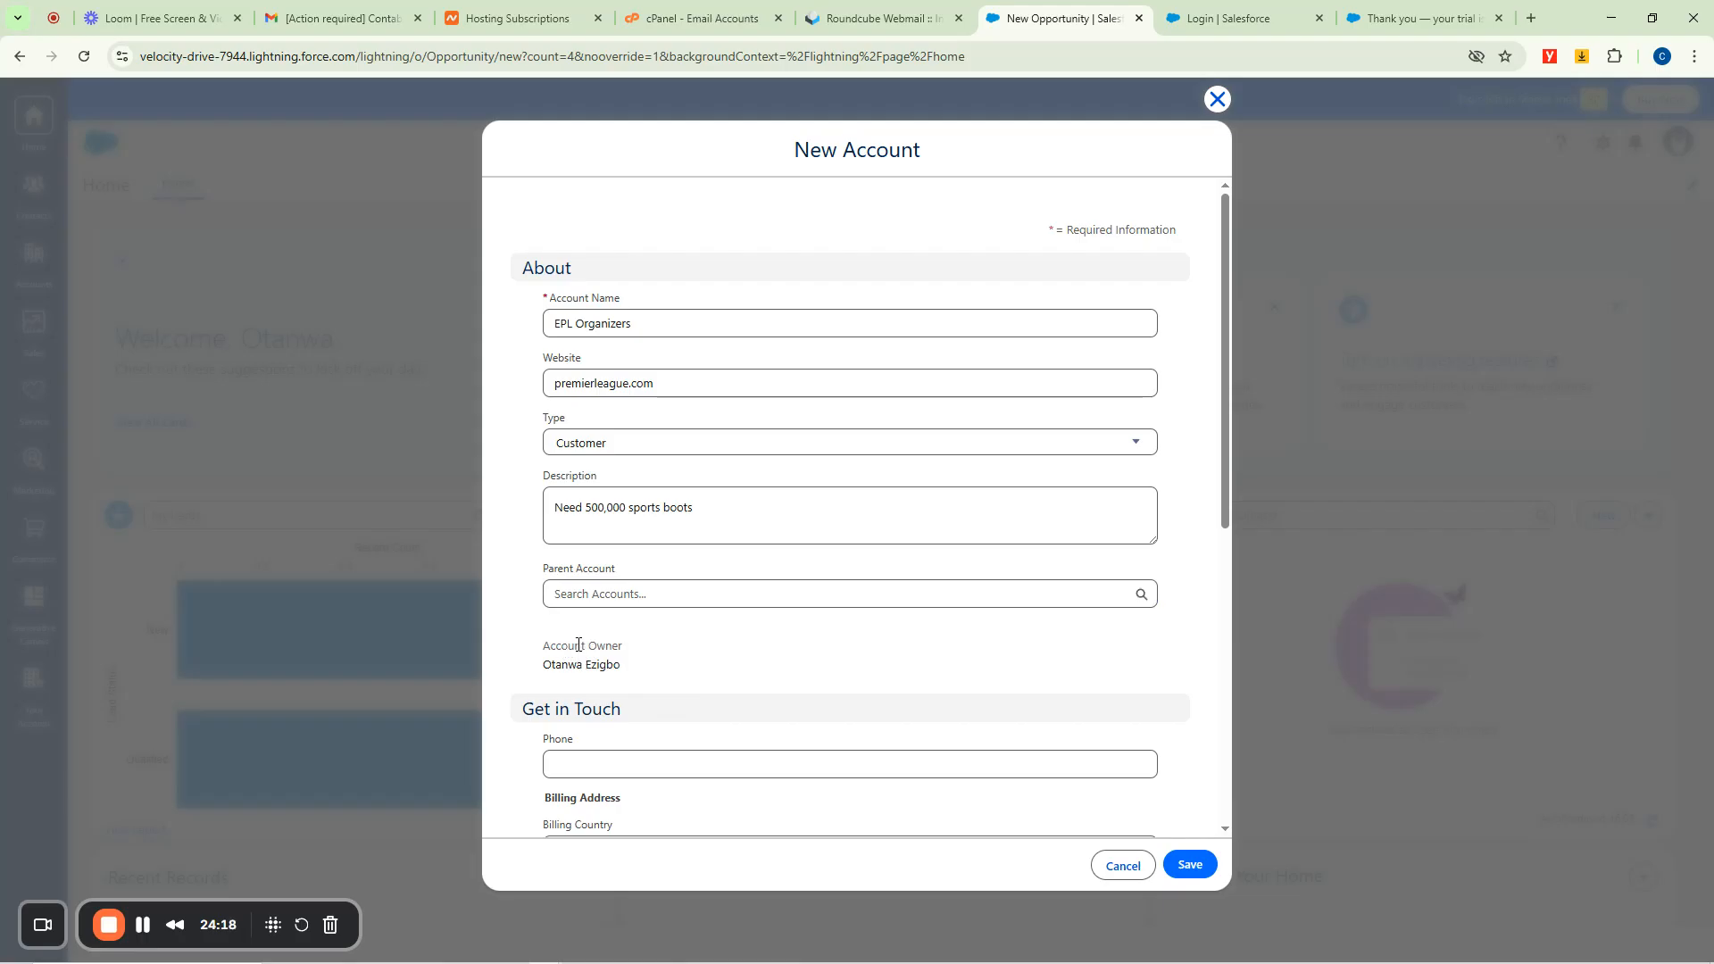
pyautogui.moveTo(618, 668); pyautogui.dragTo(543, 680)
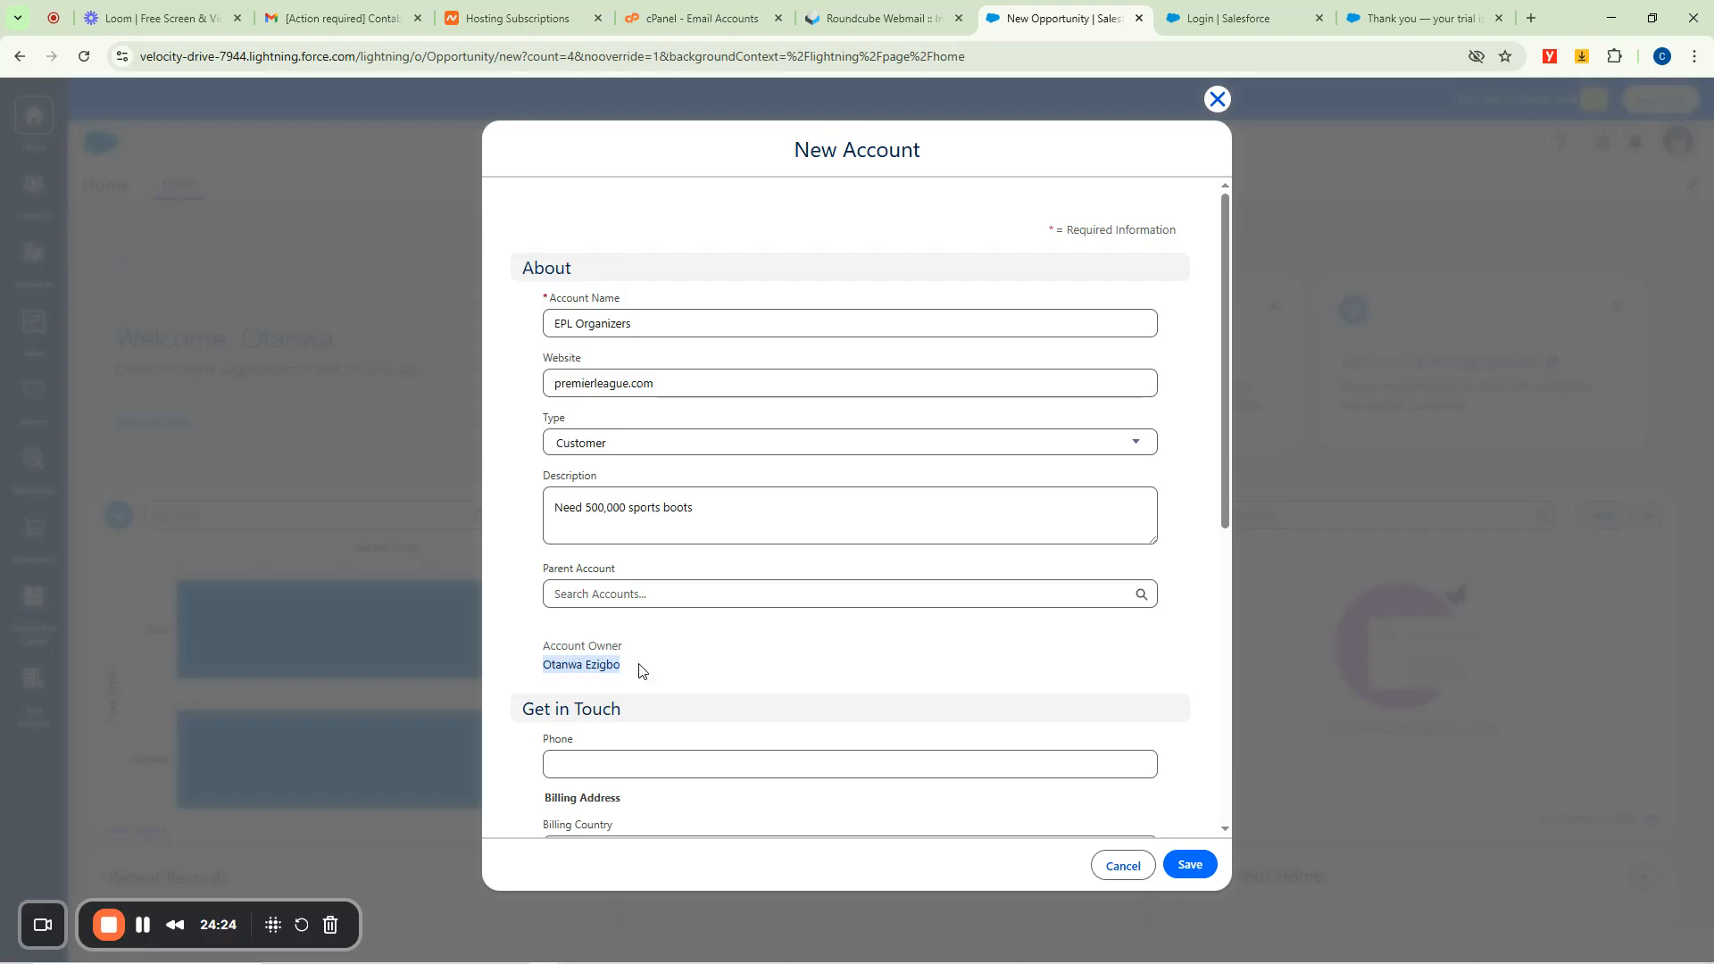
pyautogui.scroll(-6, 639, 670)
pyautogui.scroll(3, 642, 661)
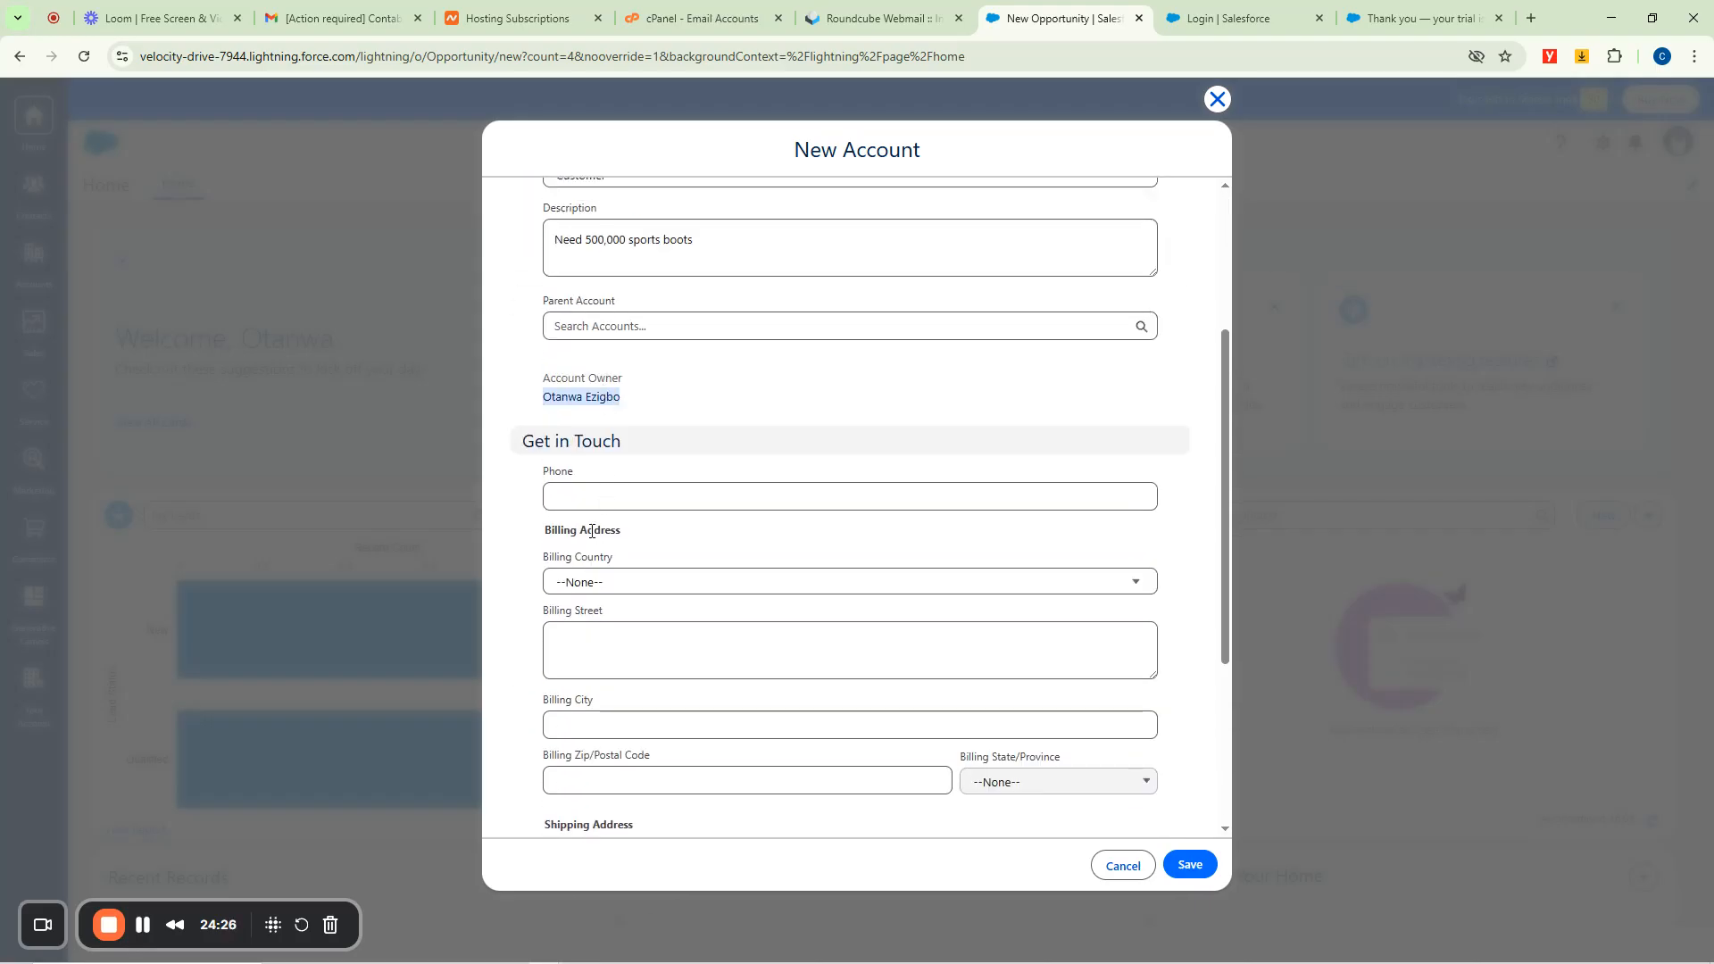
pyautogui.scroll(2, 616, 625)
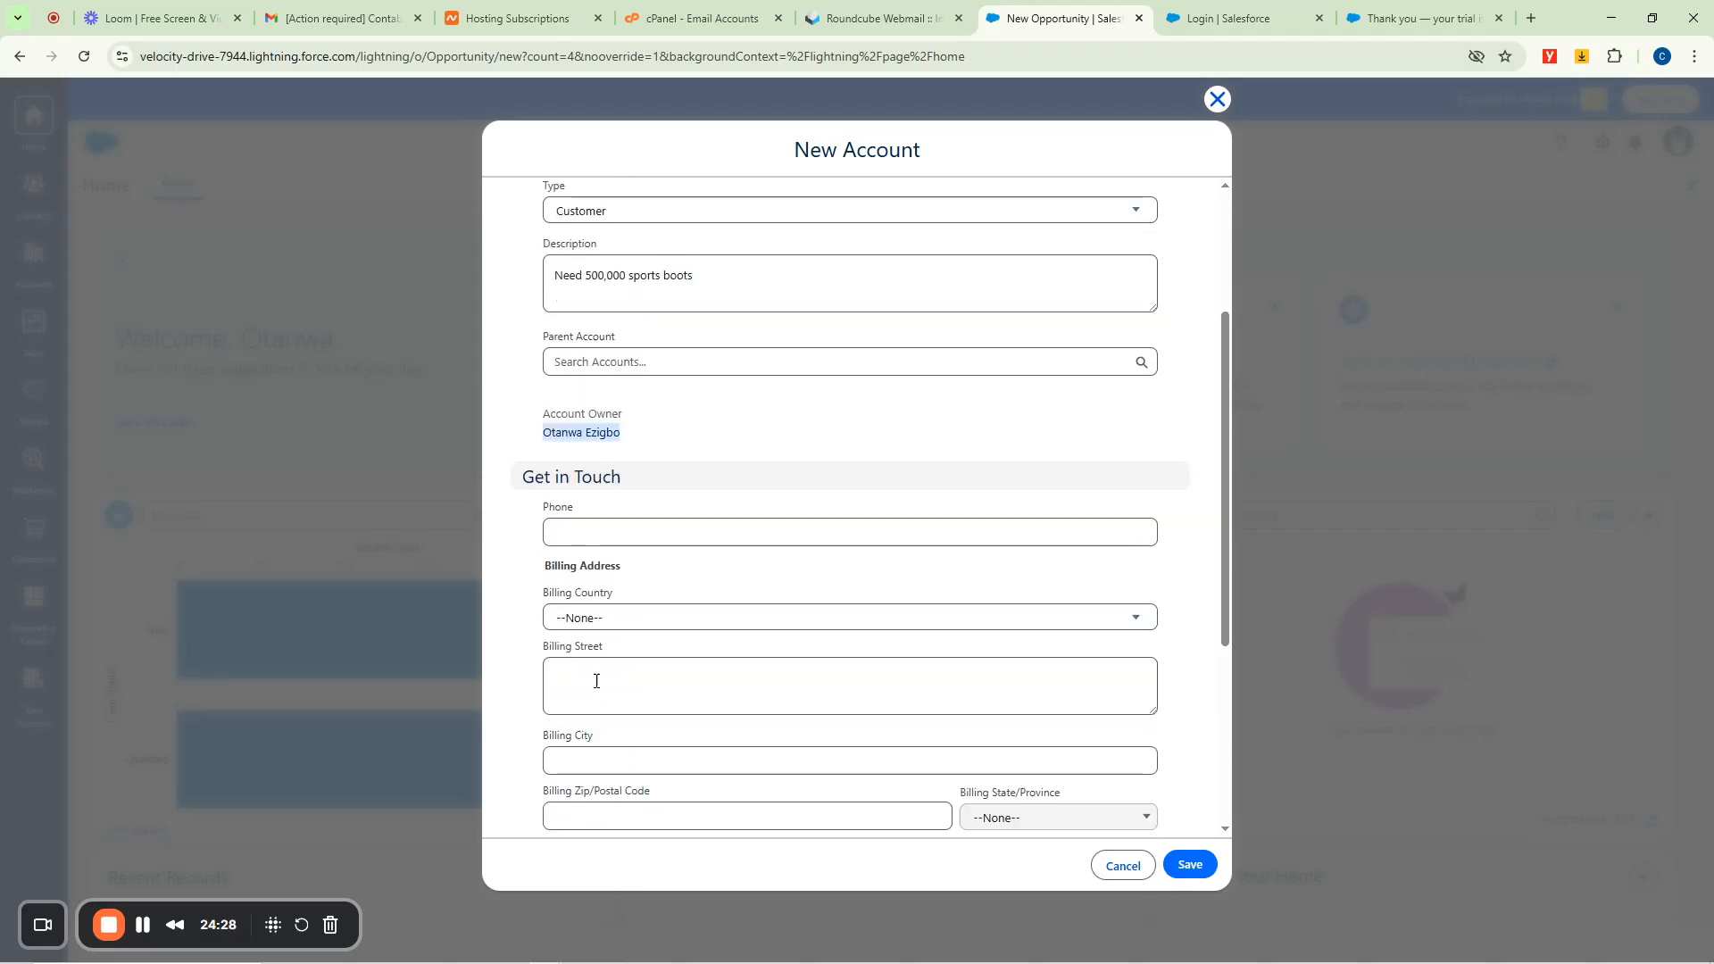
pyautogui.scroll(-3, 643, 500)
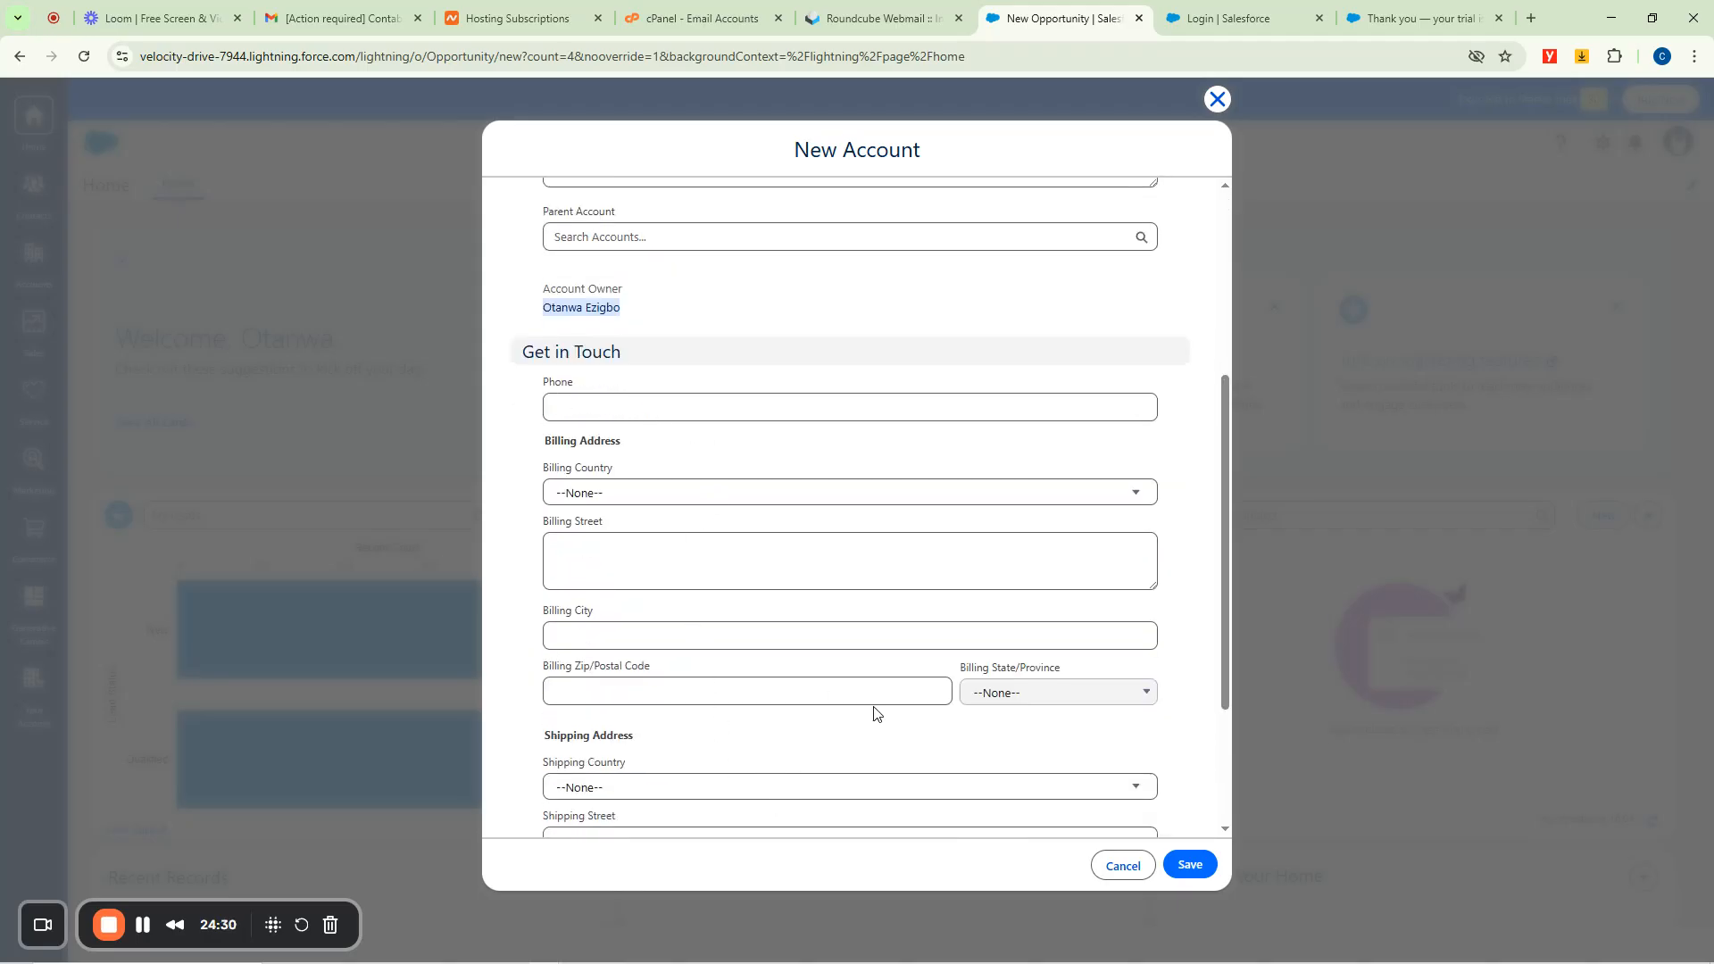
pyautogui.scroll(-2, 877, 712)
pyautogui.scroll(1, 857, 706)
pyautogui.scroll(6, 852, 701)
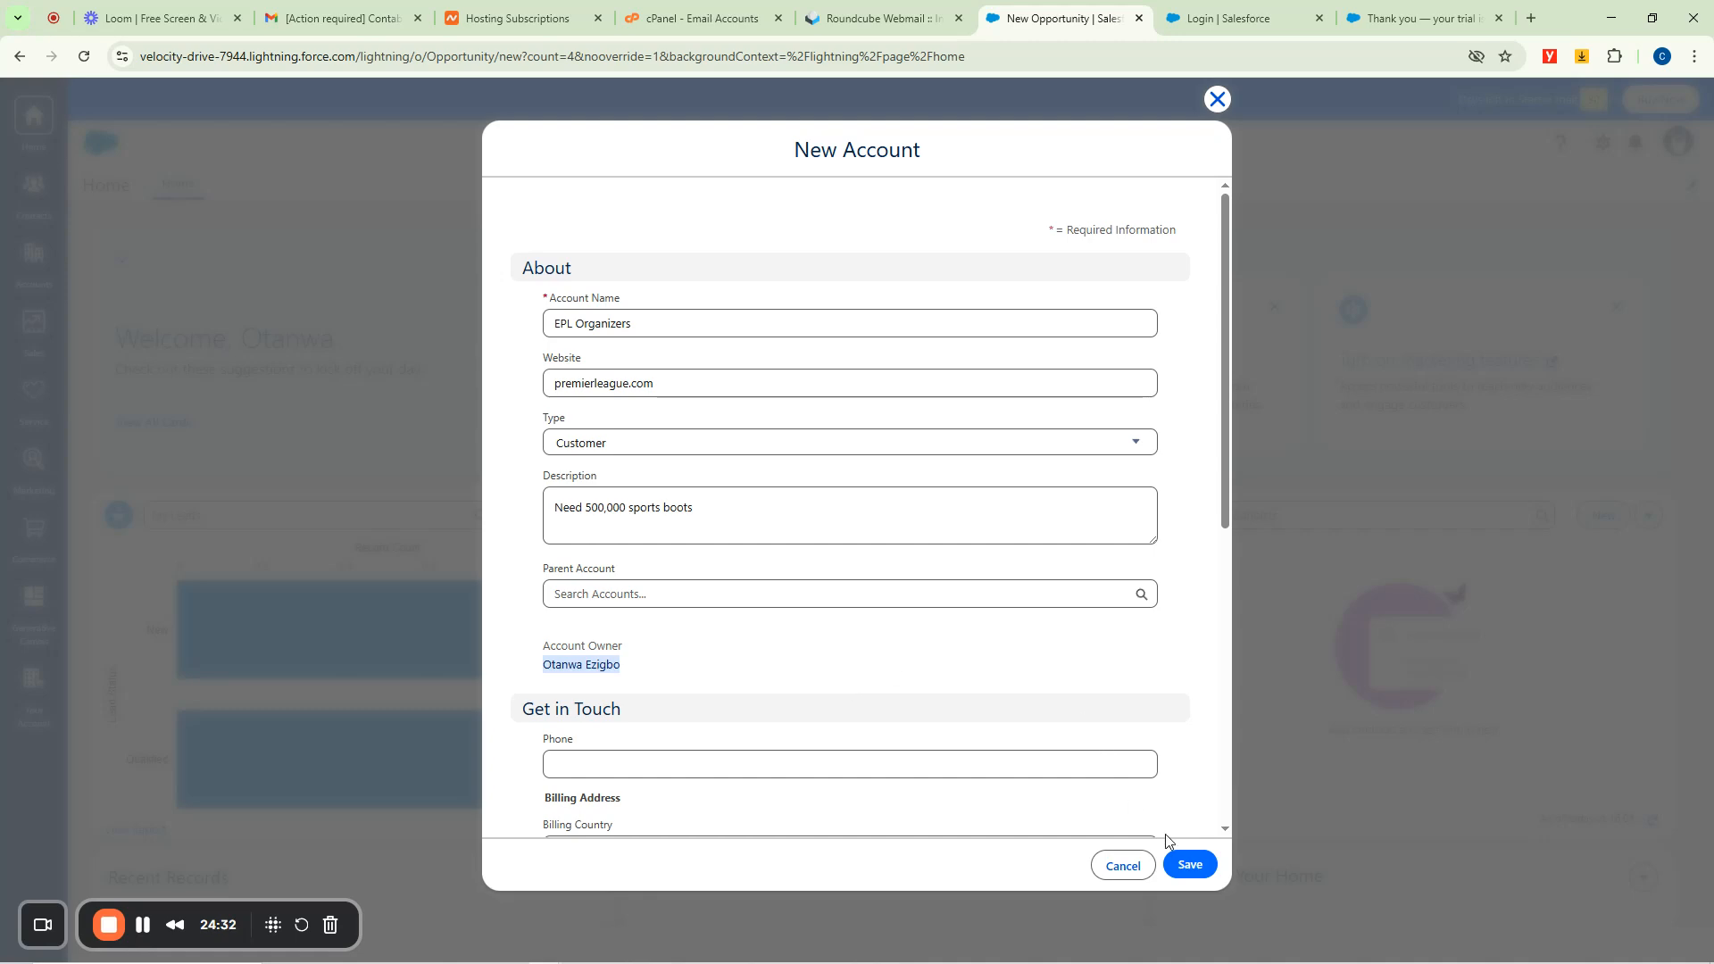
pyautogui.click(1190, 864)
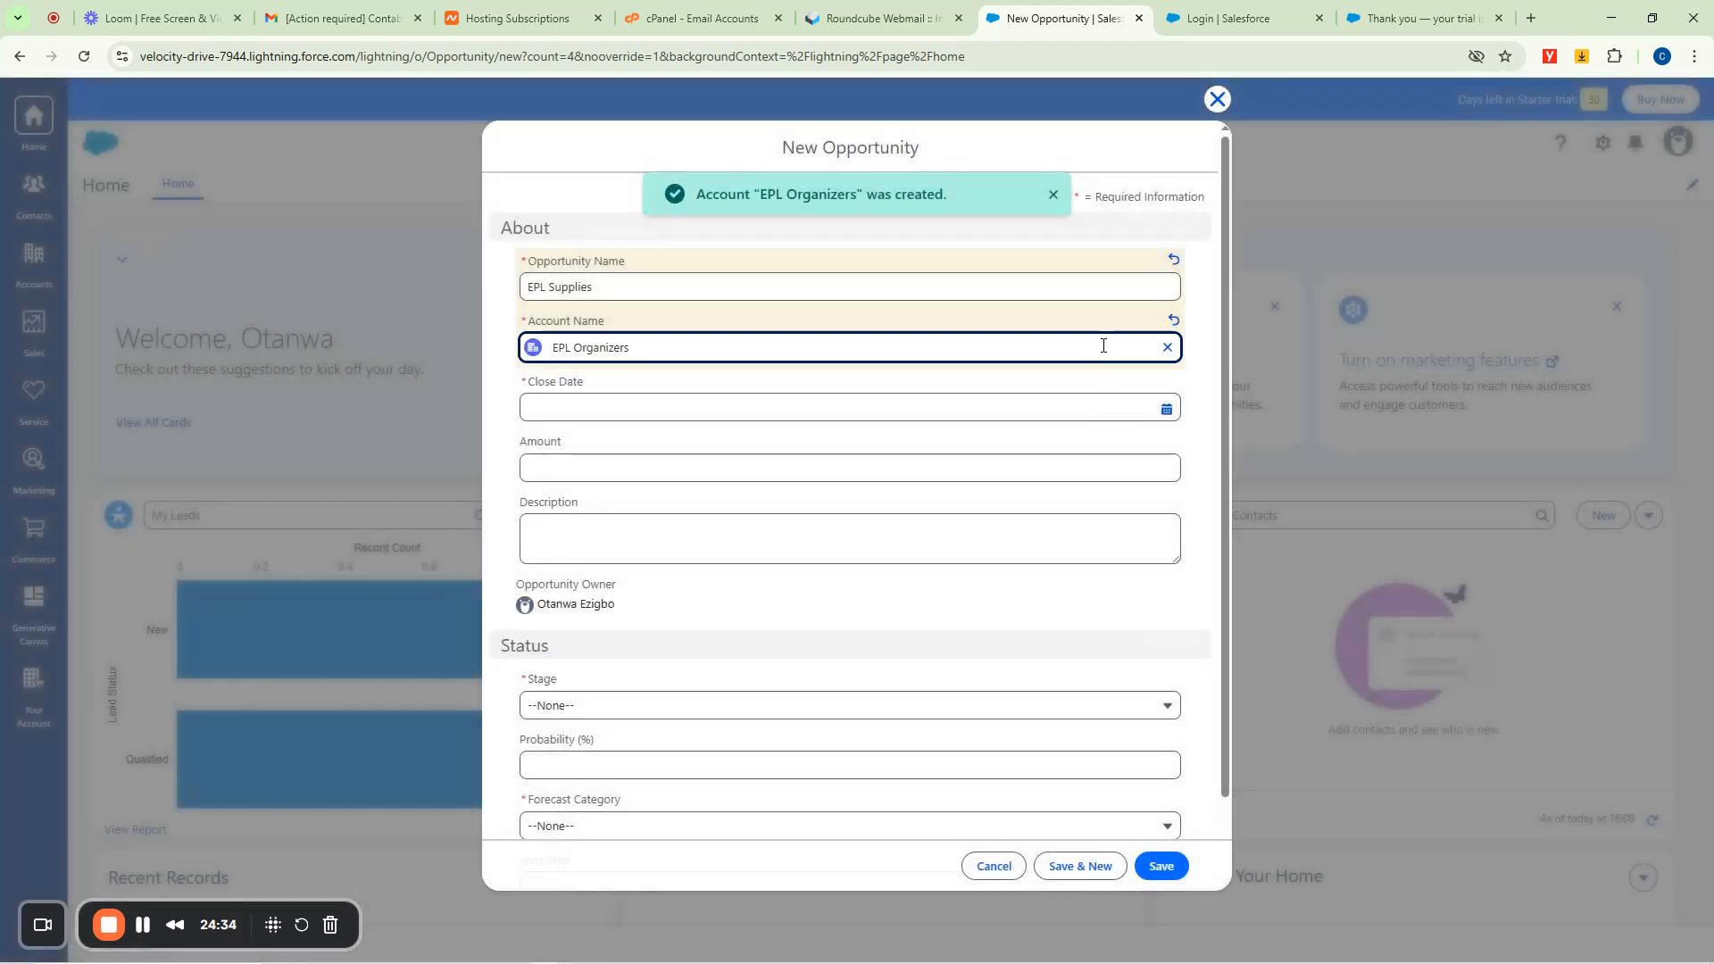
# Discard the EPL Supplies opportunity form, reload Home, and dismiss the apps tour.
pyautogui.click(1213, 99)
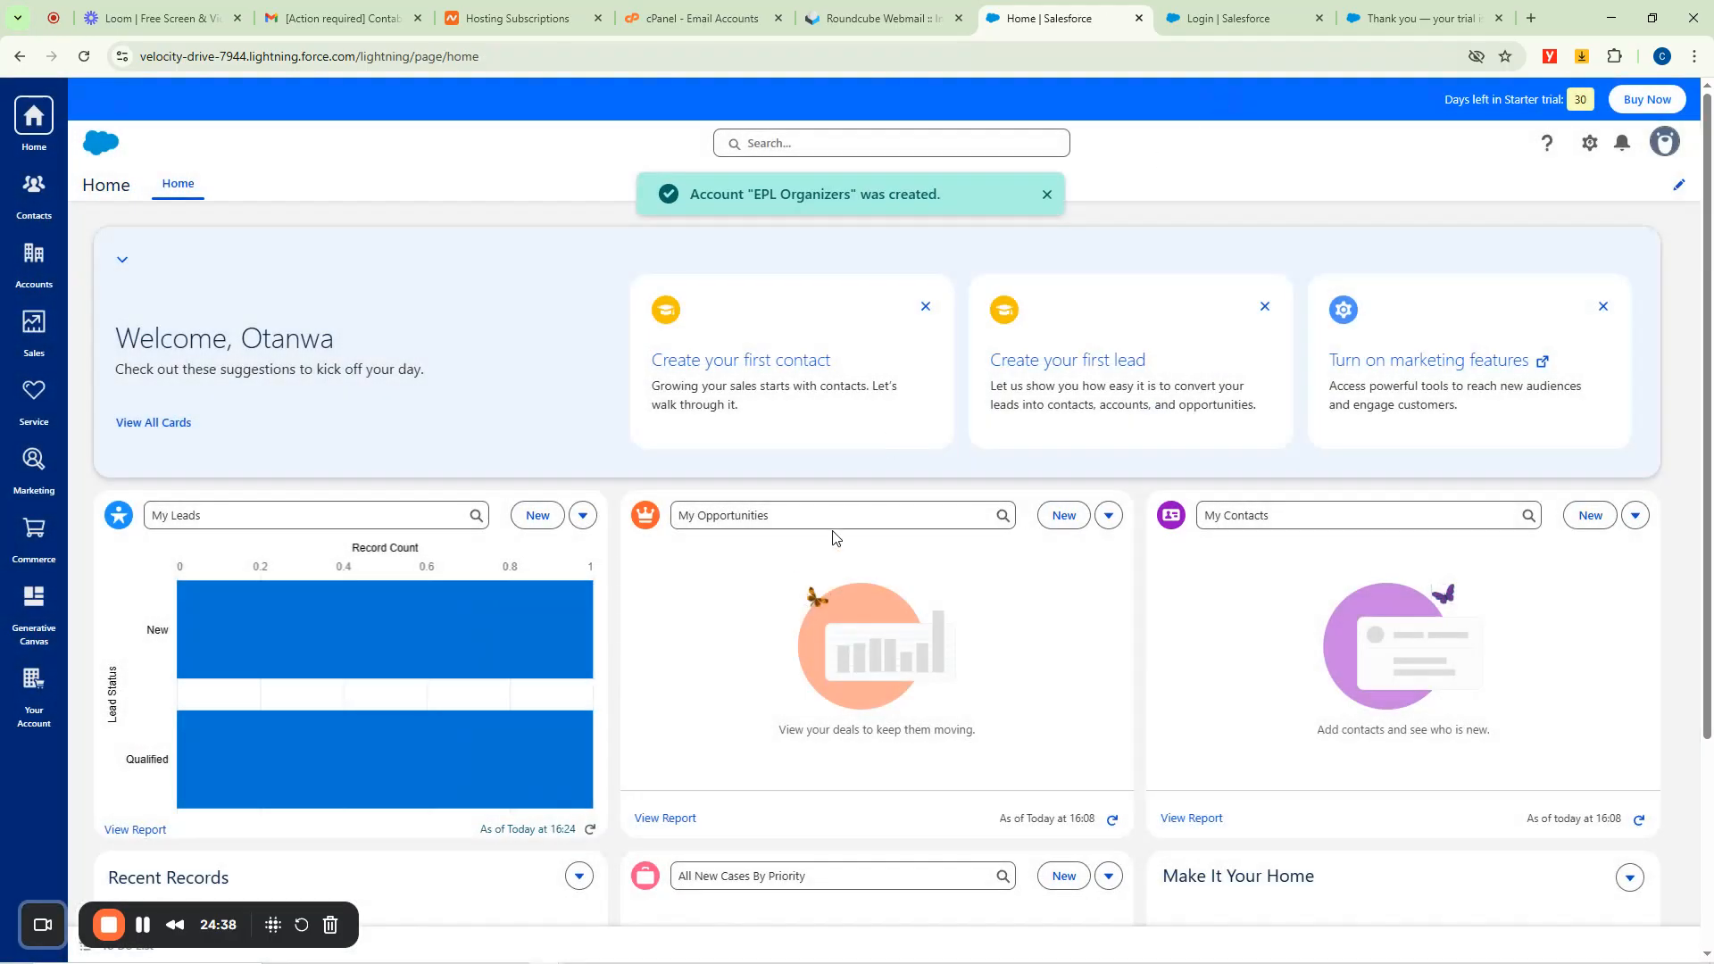
pyautogui.press('F5')
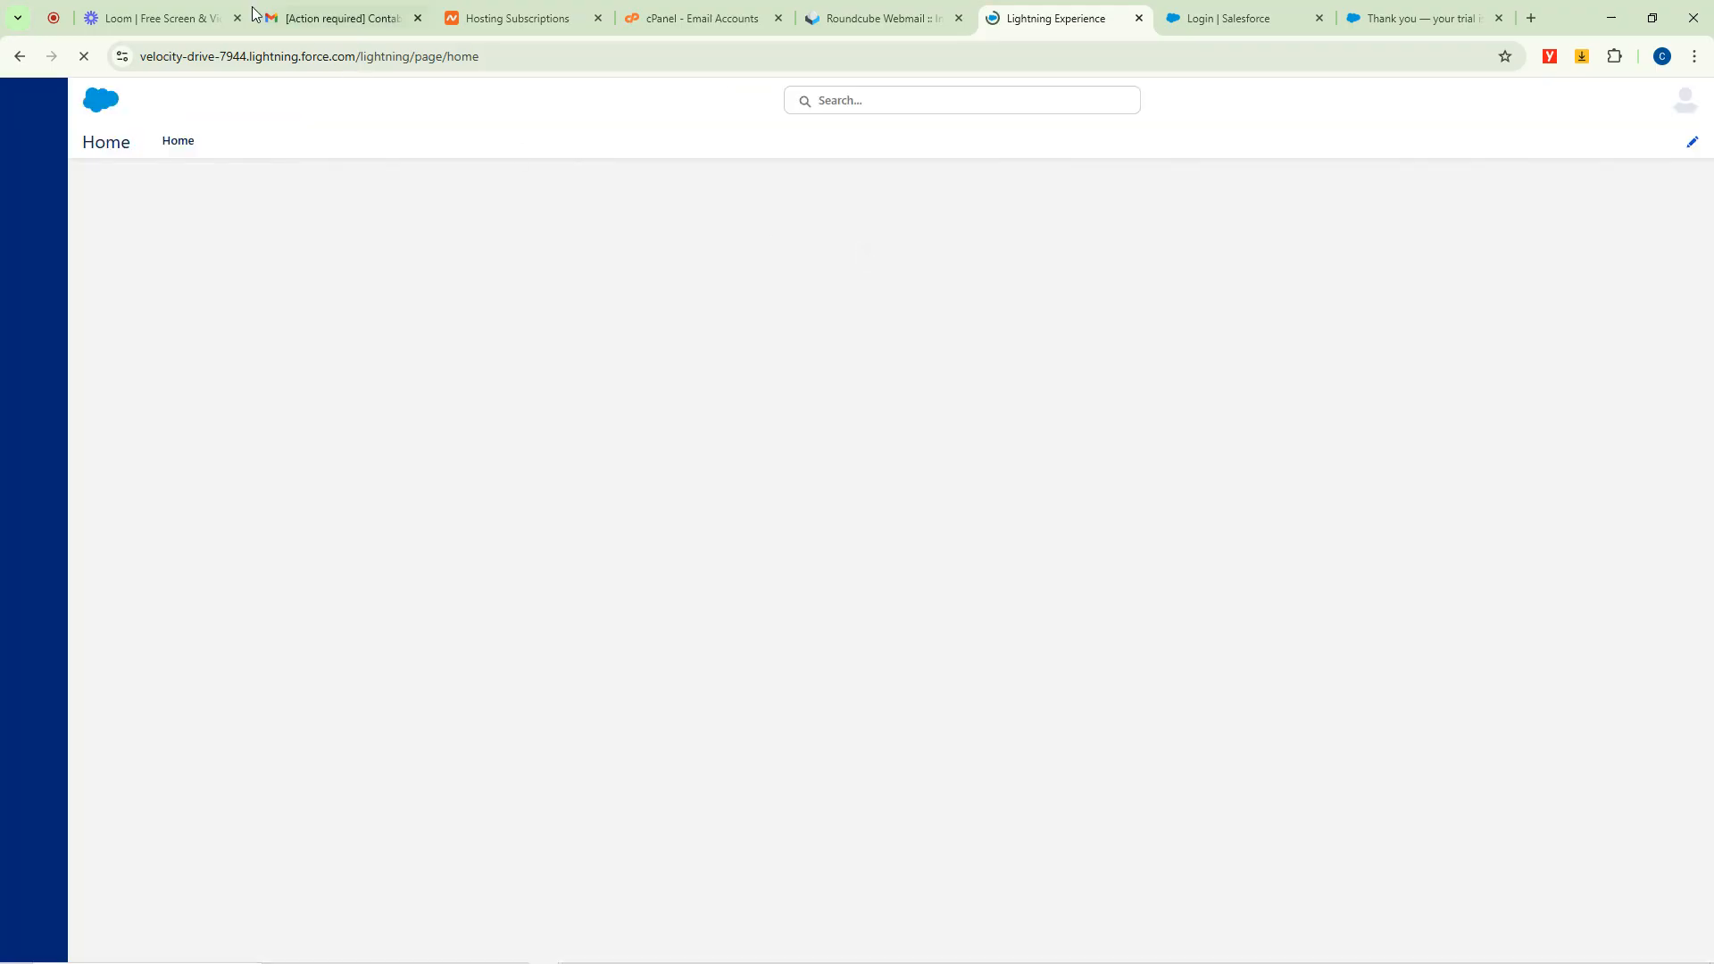
pyautogui.click(157, 11)
pyautogui.click(1054, 18)
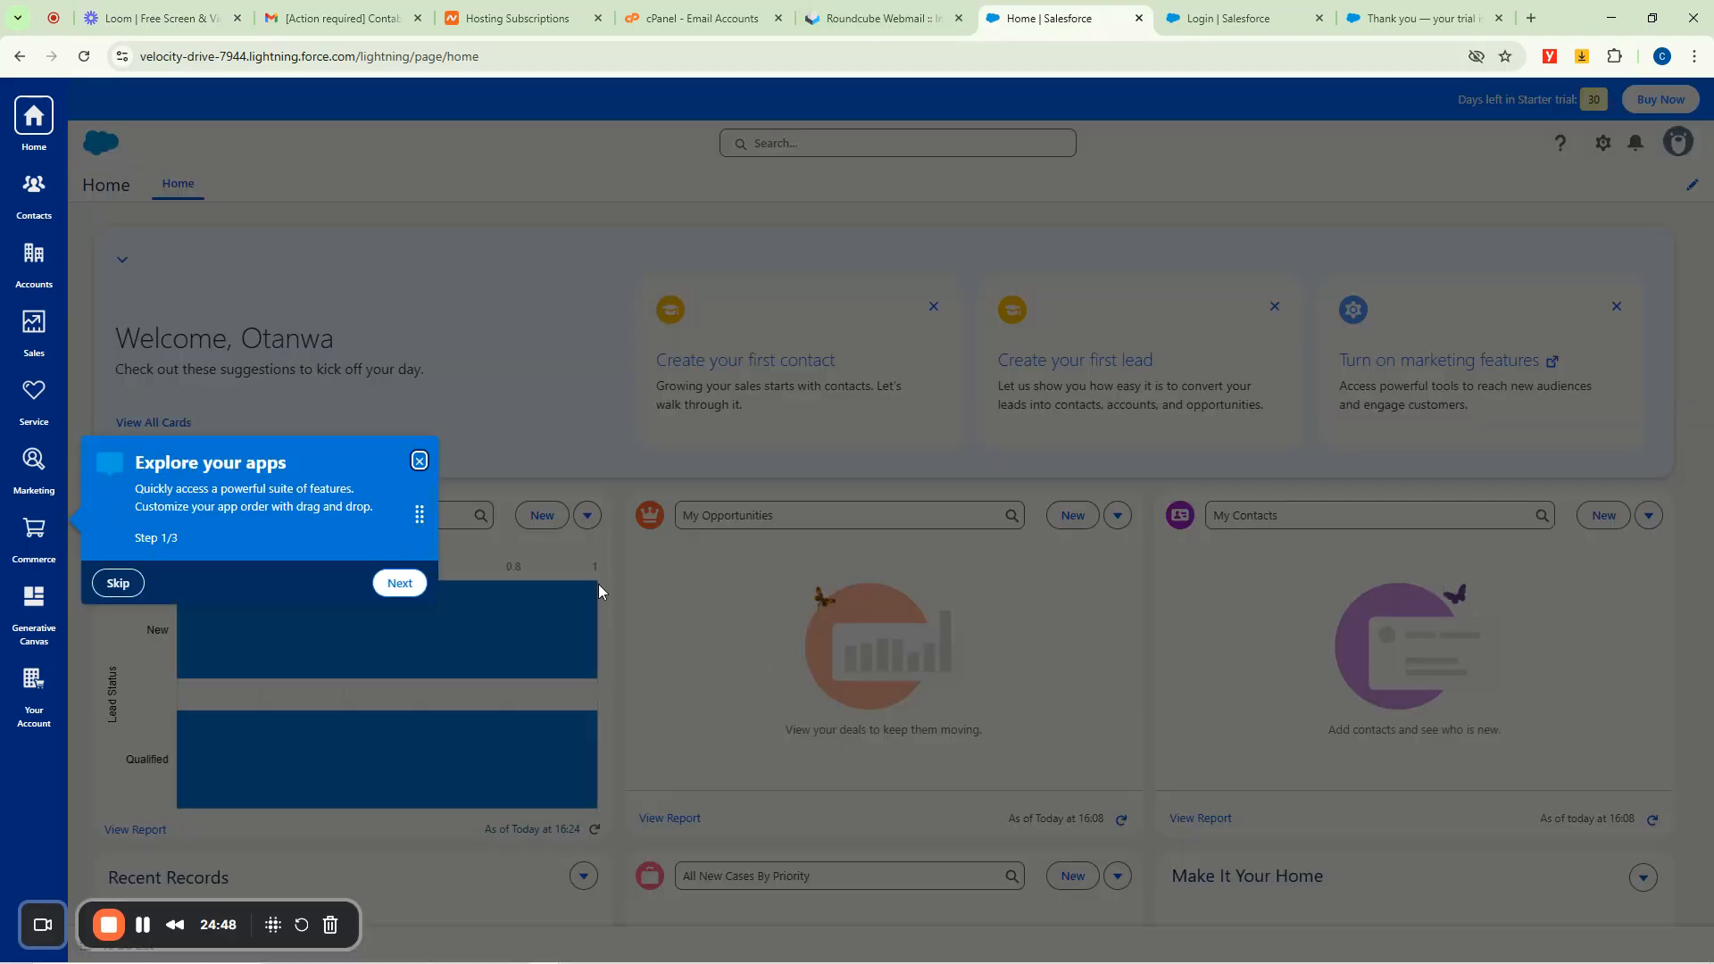
pyautogui.click(419, 461)
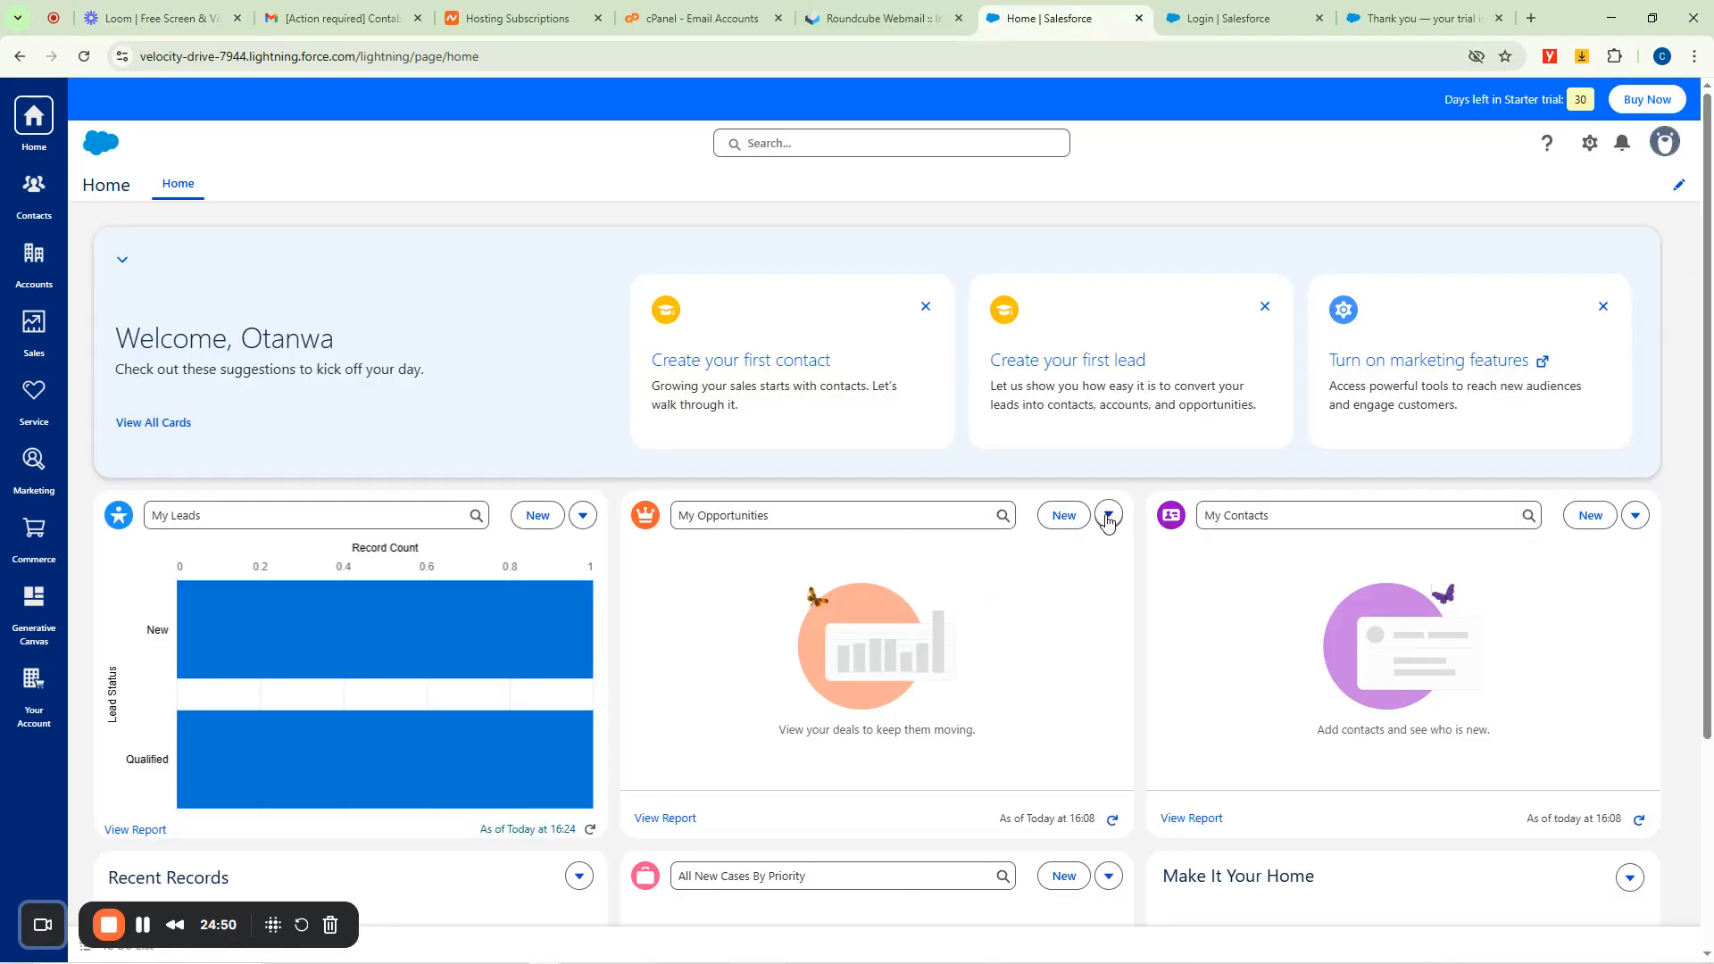
# Look through the opportunities card's display, card-swap and list-view options, then the contacts card menu.
pyautogui.click(1107, 516)
pyautogui.click(1043, 574)
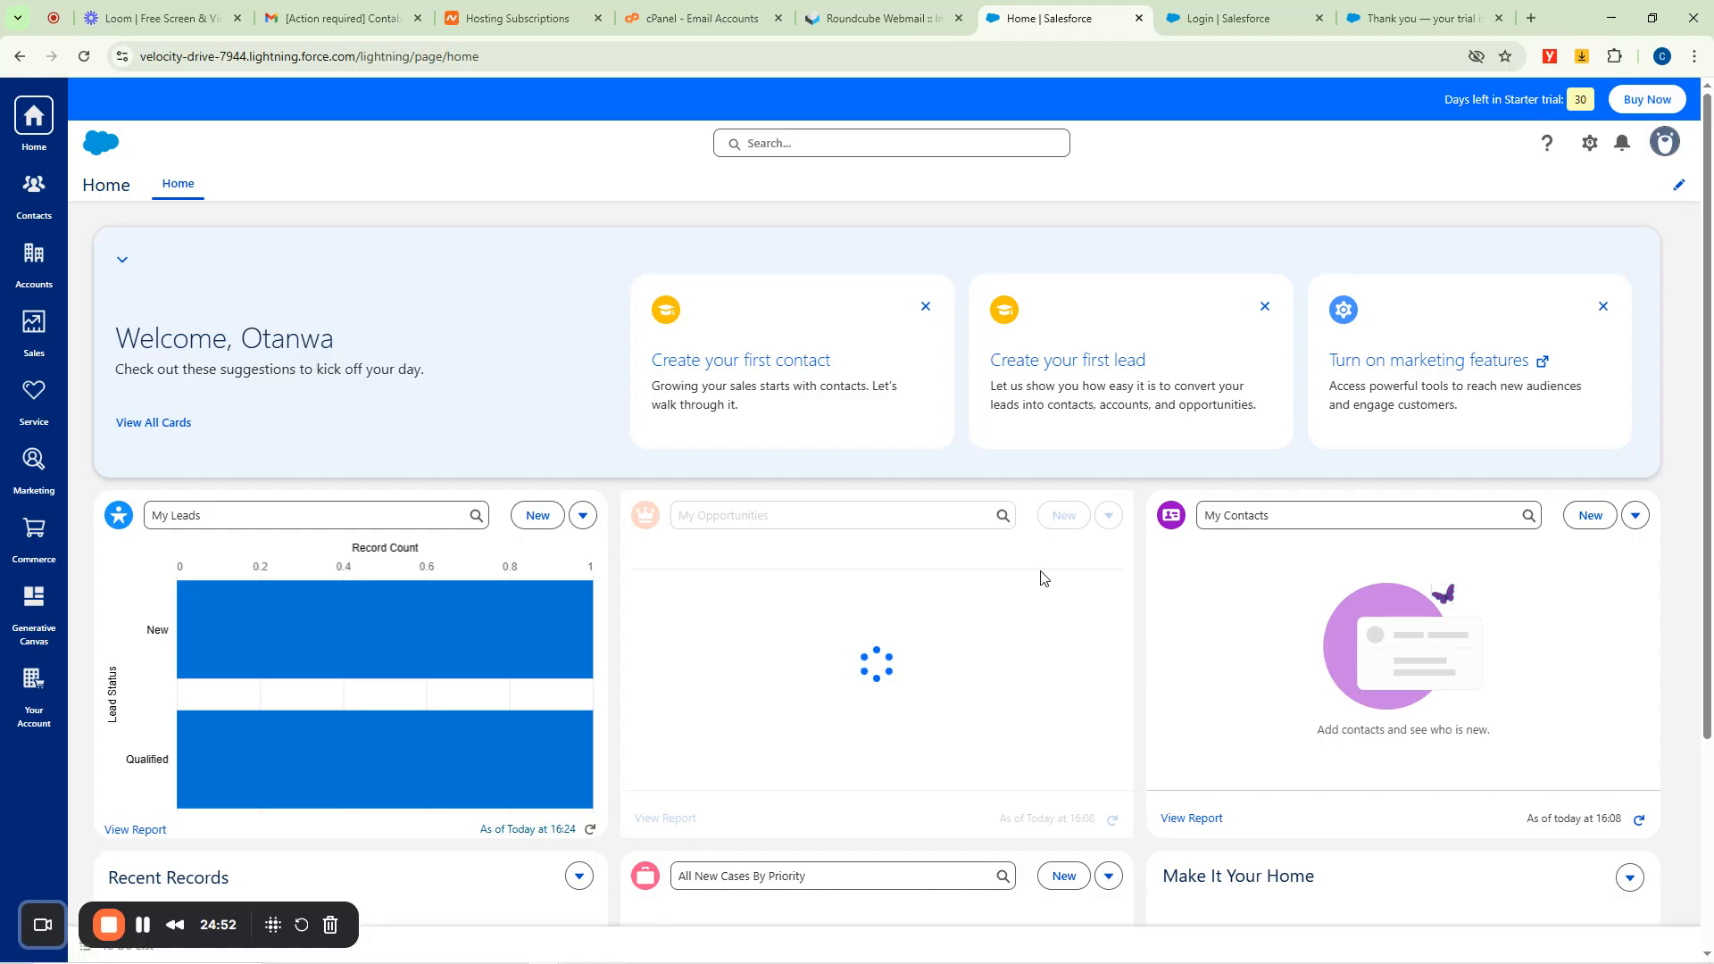
pyautogui.click(1108, 517)
pyautogui.click(1056, 545)
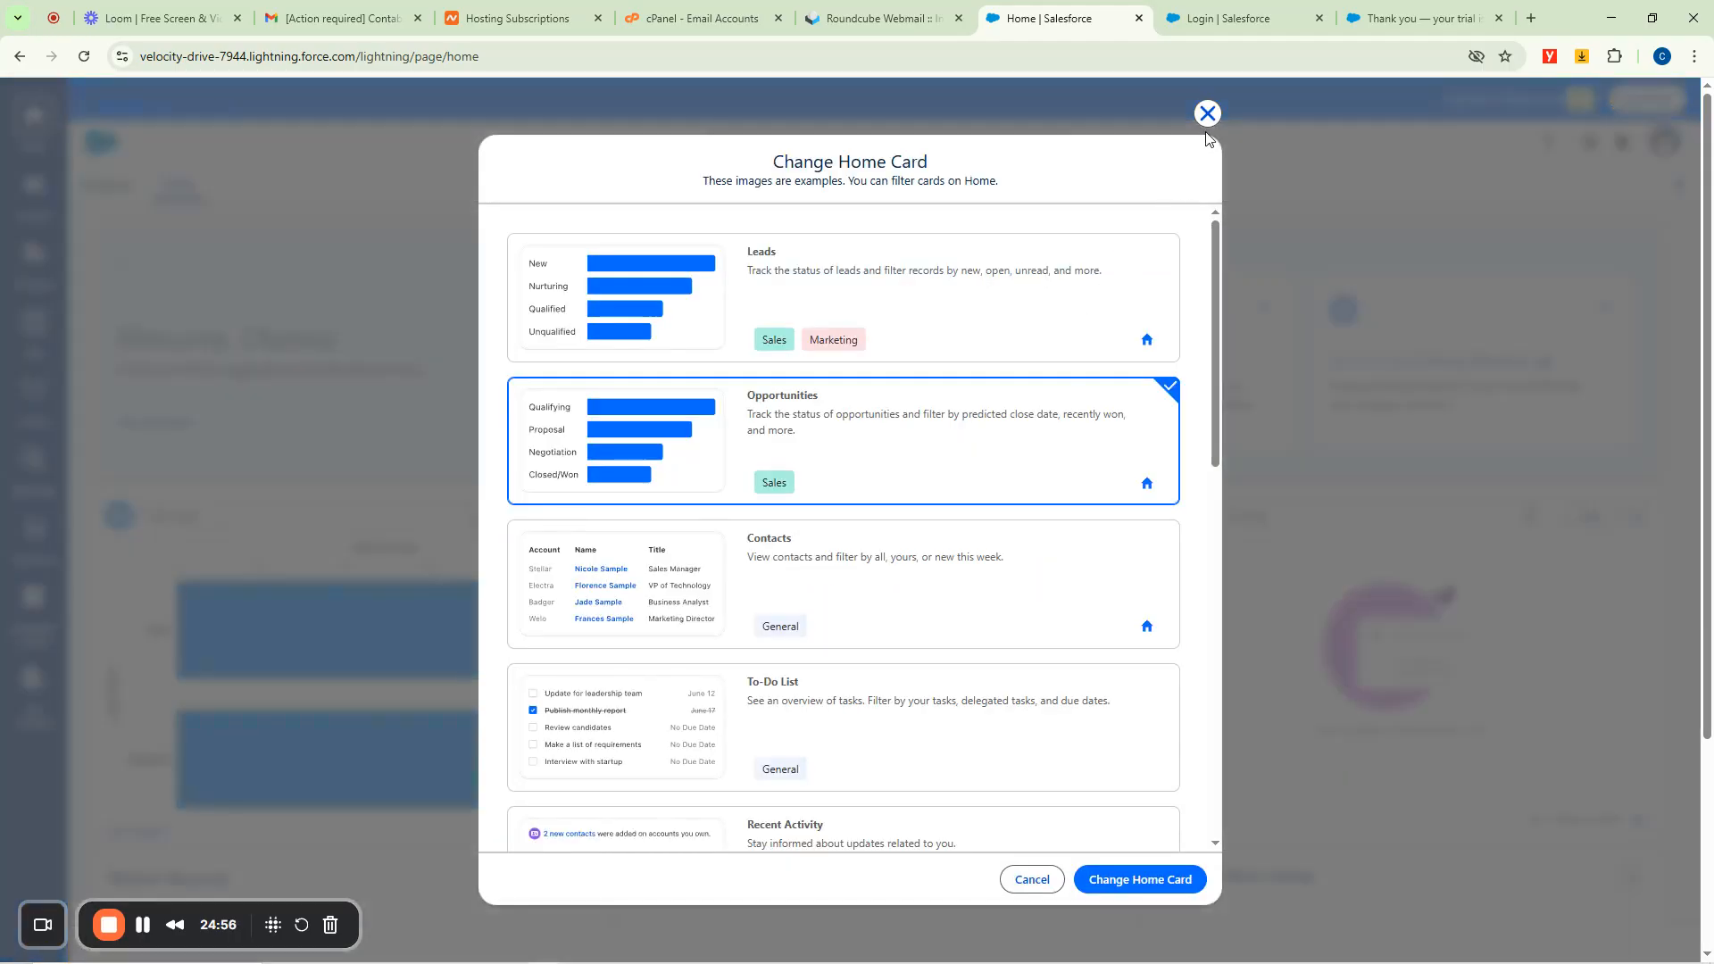
pyautogui.click(1205, 111)
pyautogui.click(933, 518)
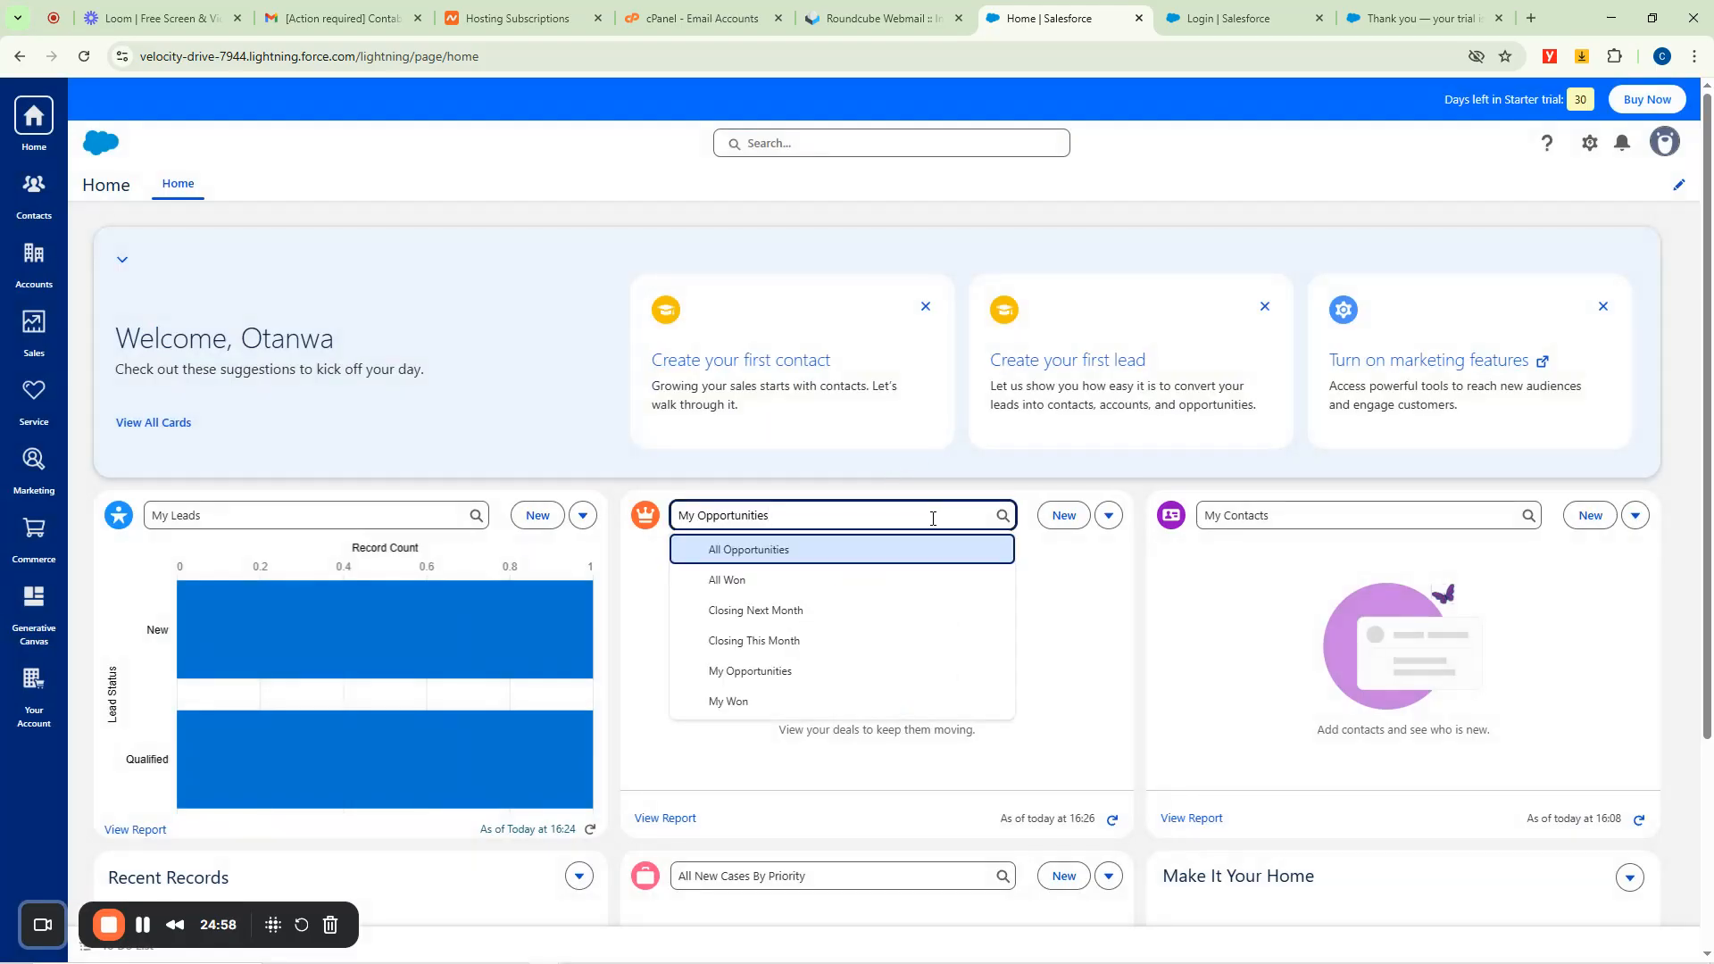
pyautogui.click(893, 488)
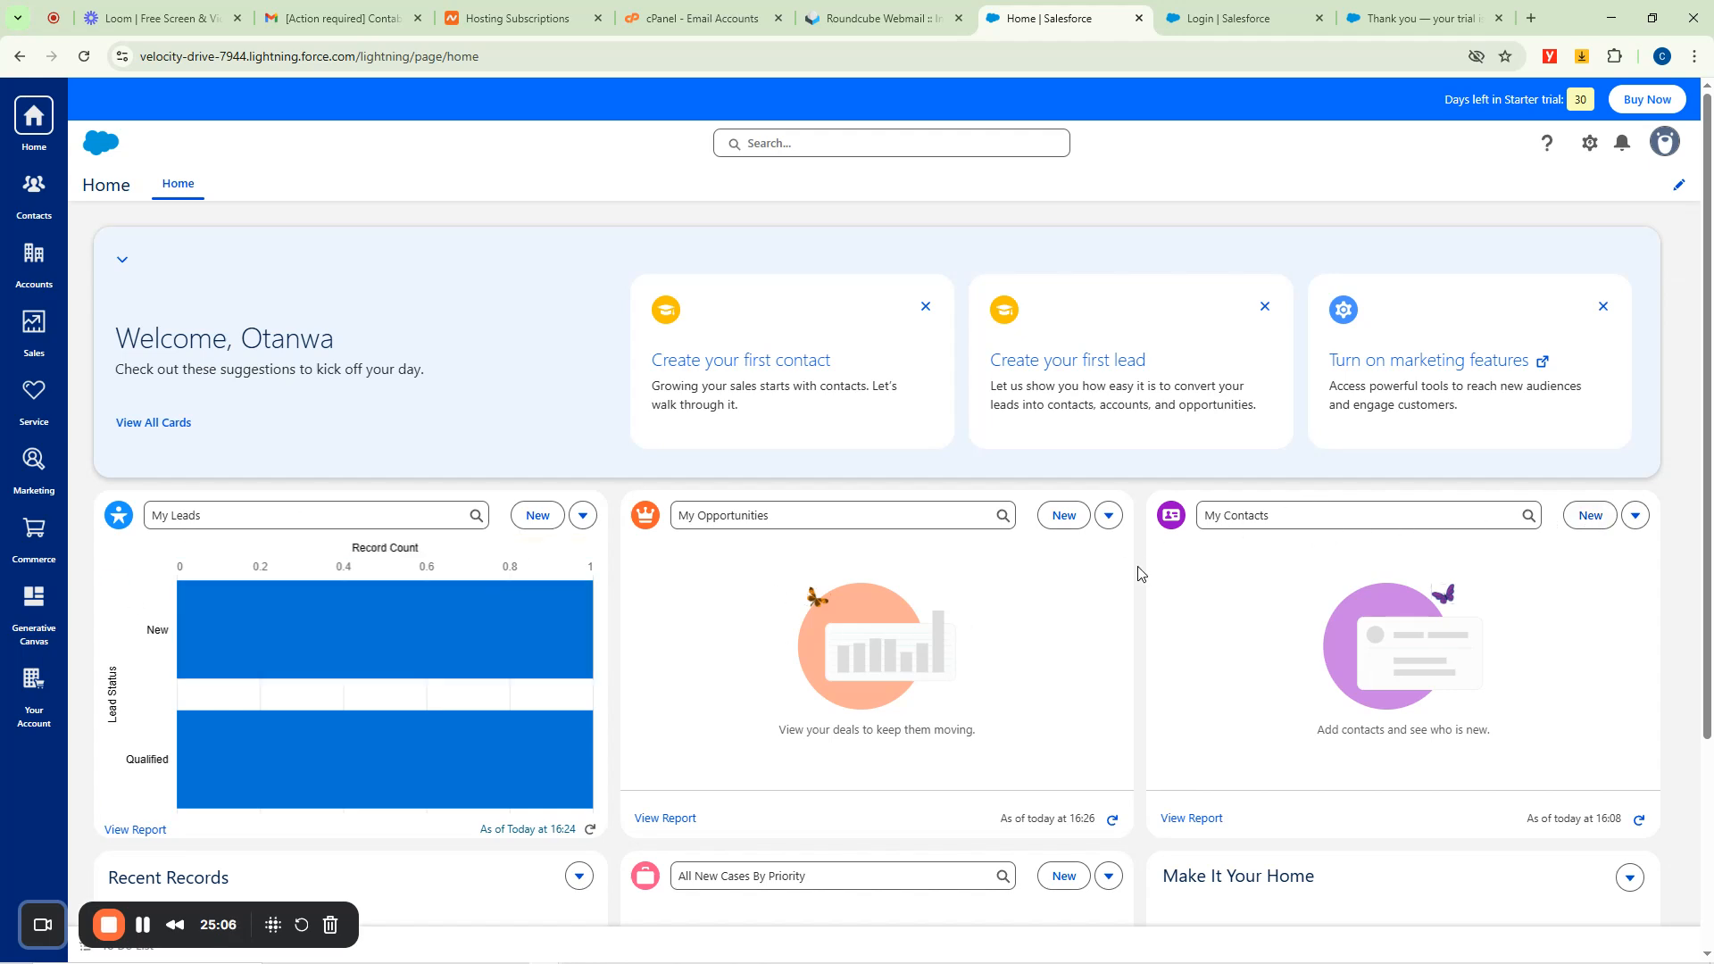
pyautogui.click(1635, 516)
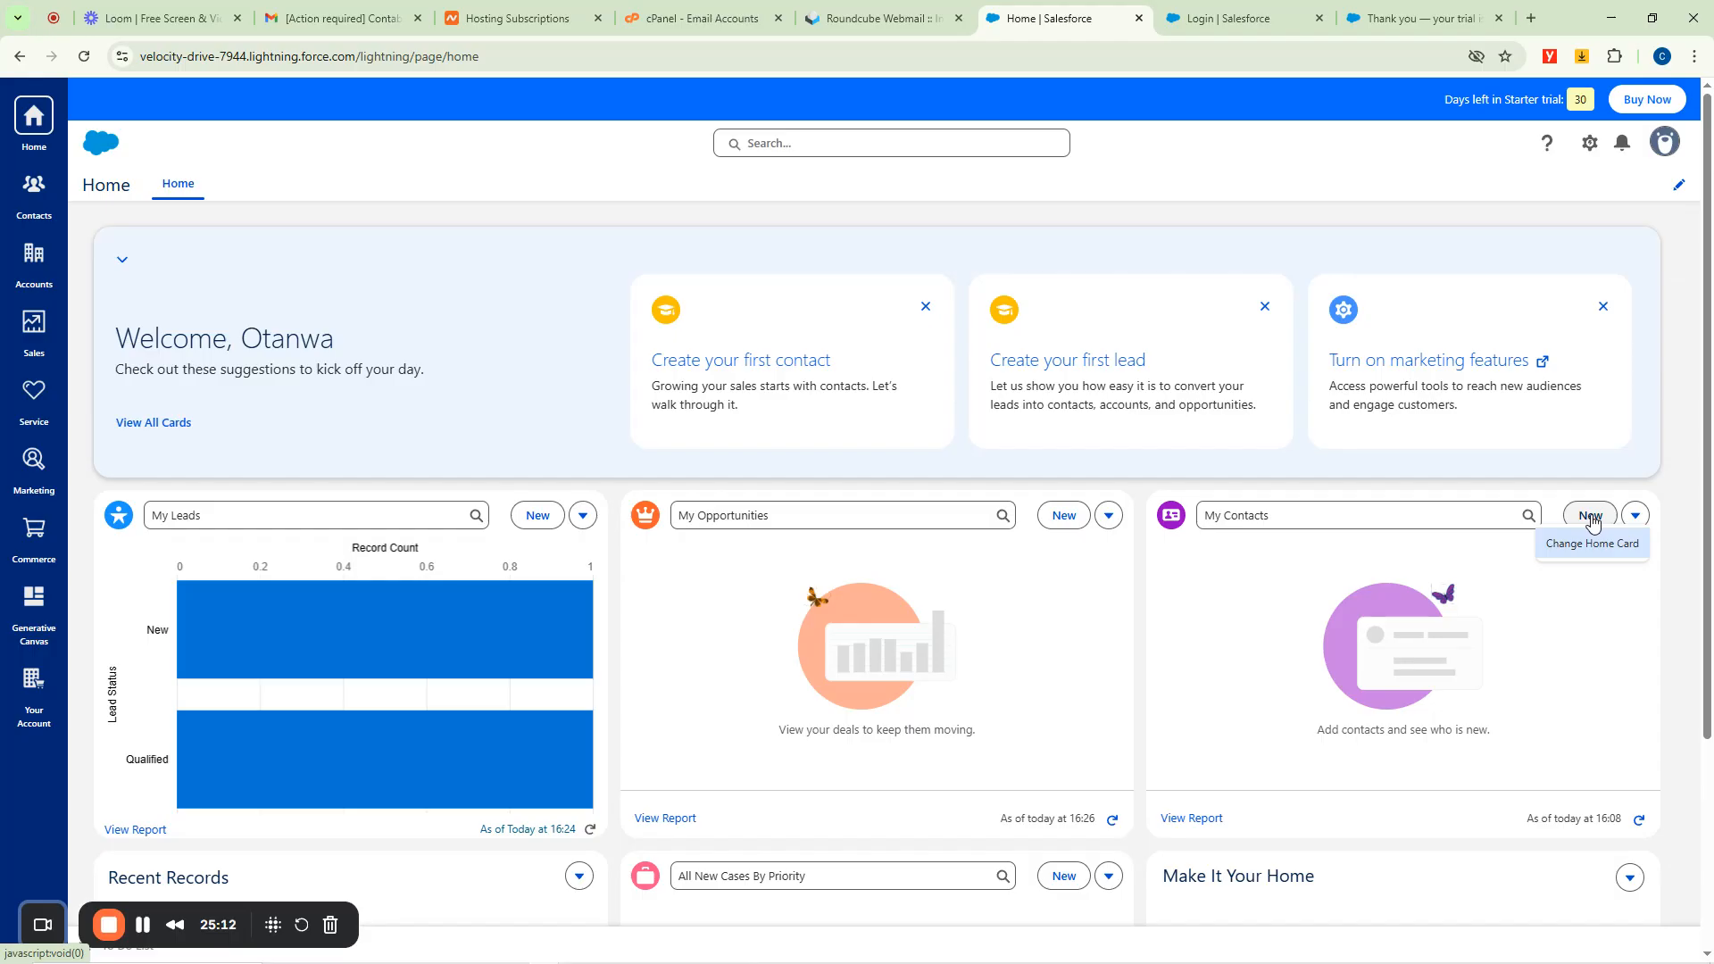
# Start a new contact with salutation Prof. and the contact's first and last name.
pyautogui.click(1591, 516)
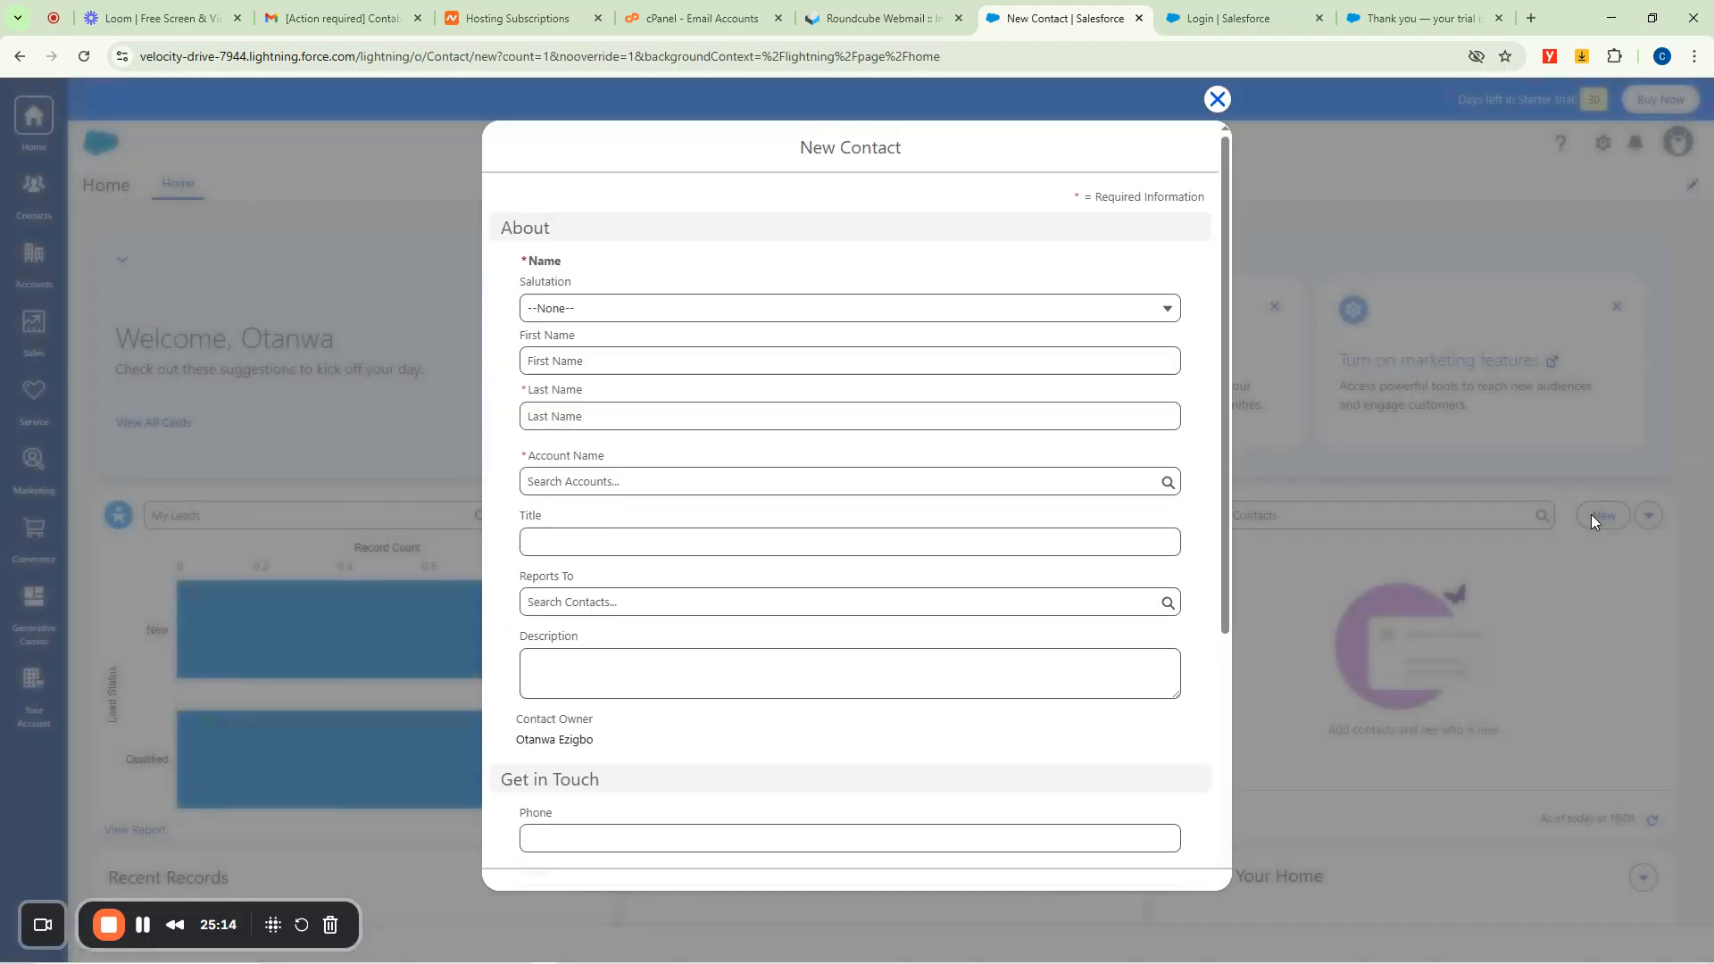
pyautogui.scroll(-4, 650, 536)
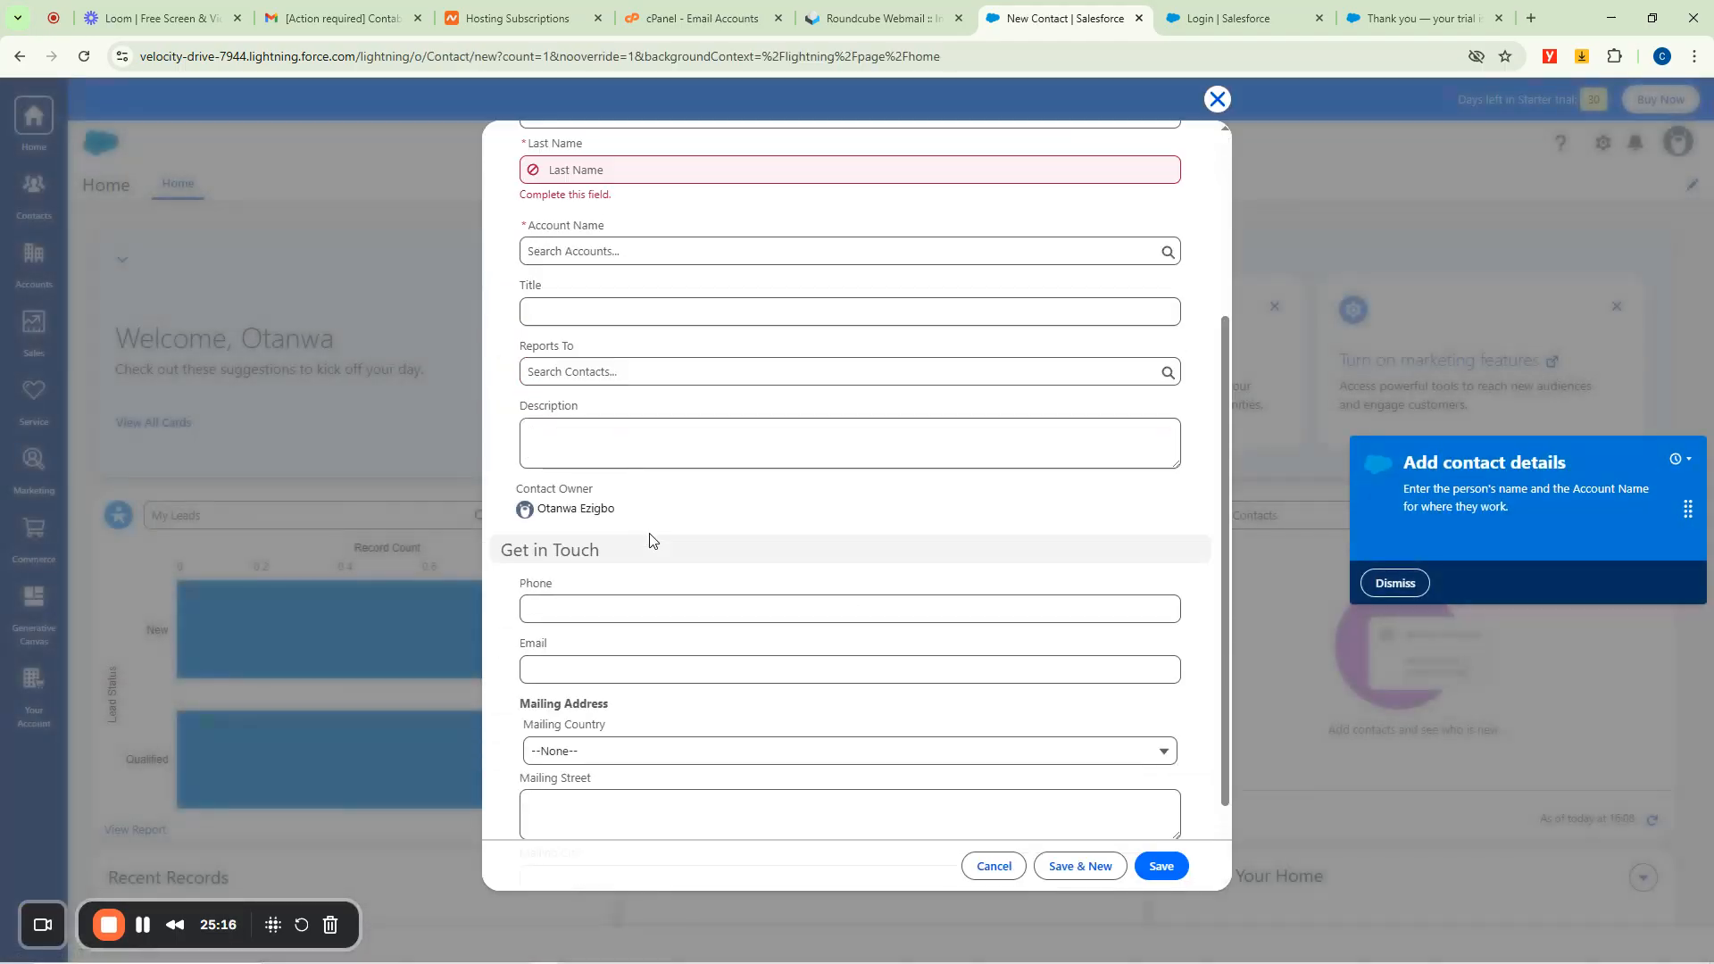
pyautogui.scroll(4, 661, 505)
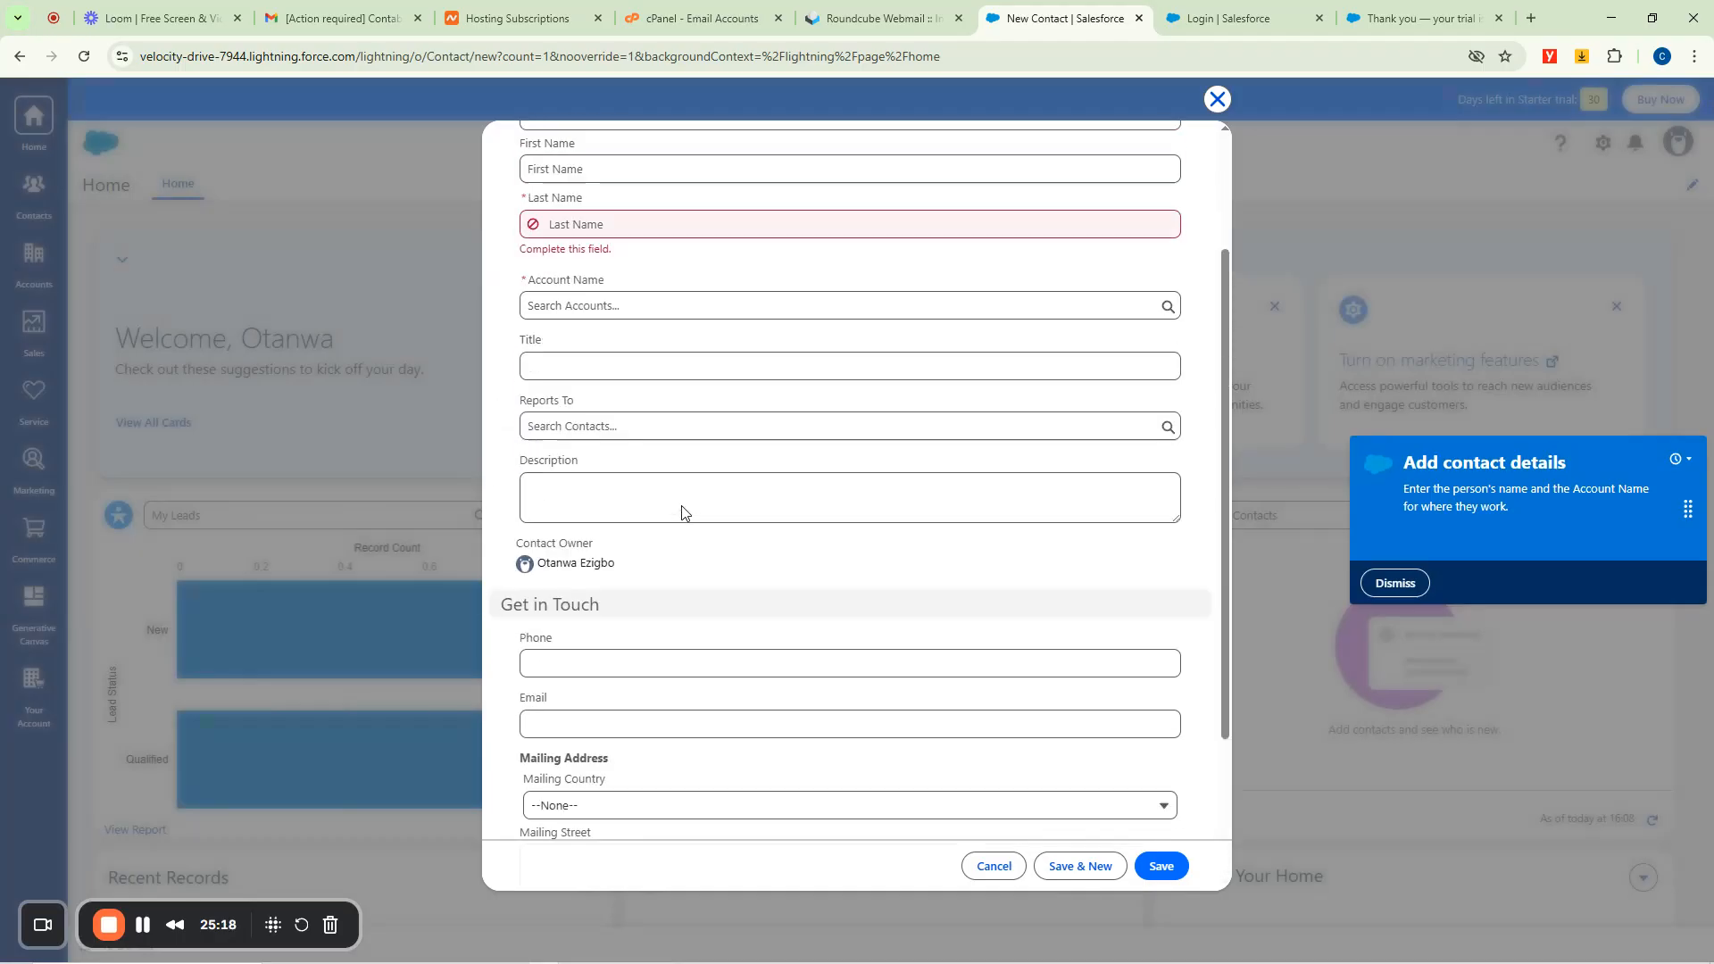
pyautogui.scroll(-4, 658, 487)
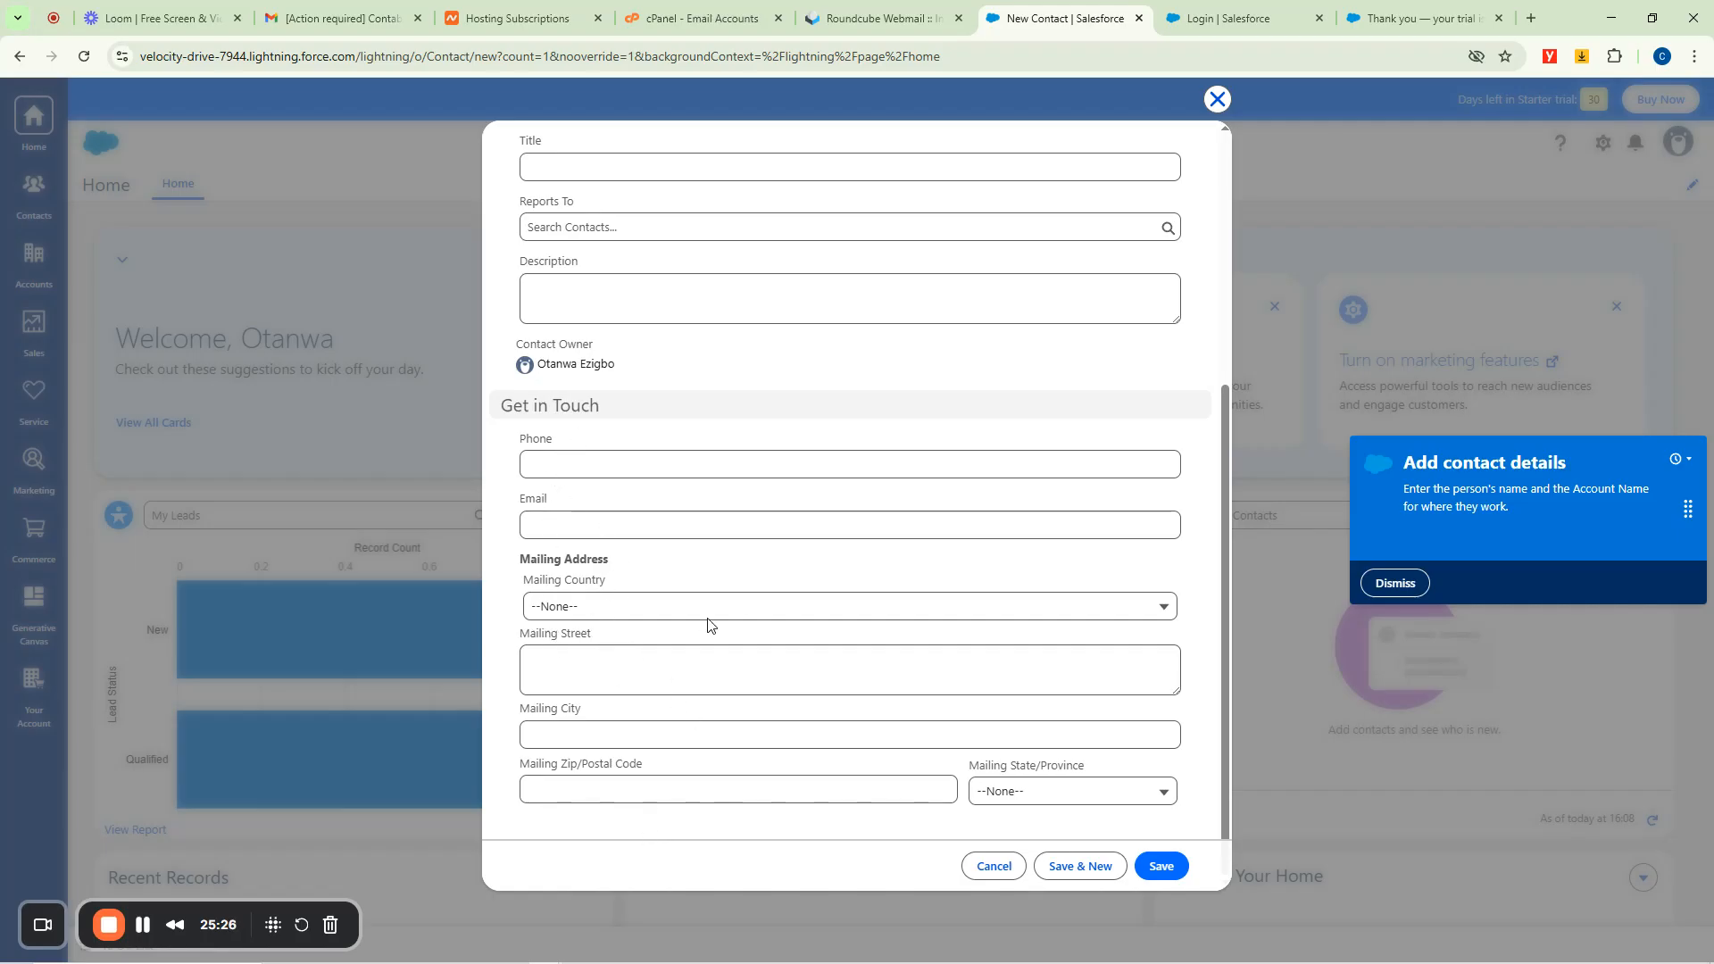
pyautogui.scroll(5, 737, 582)
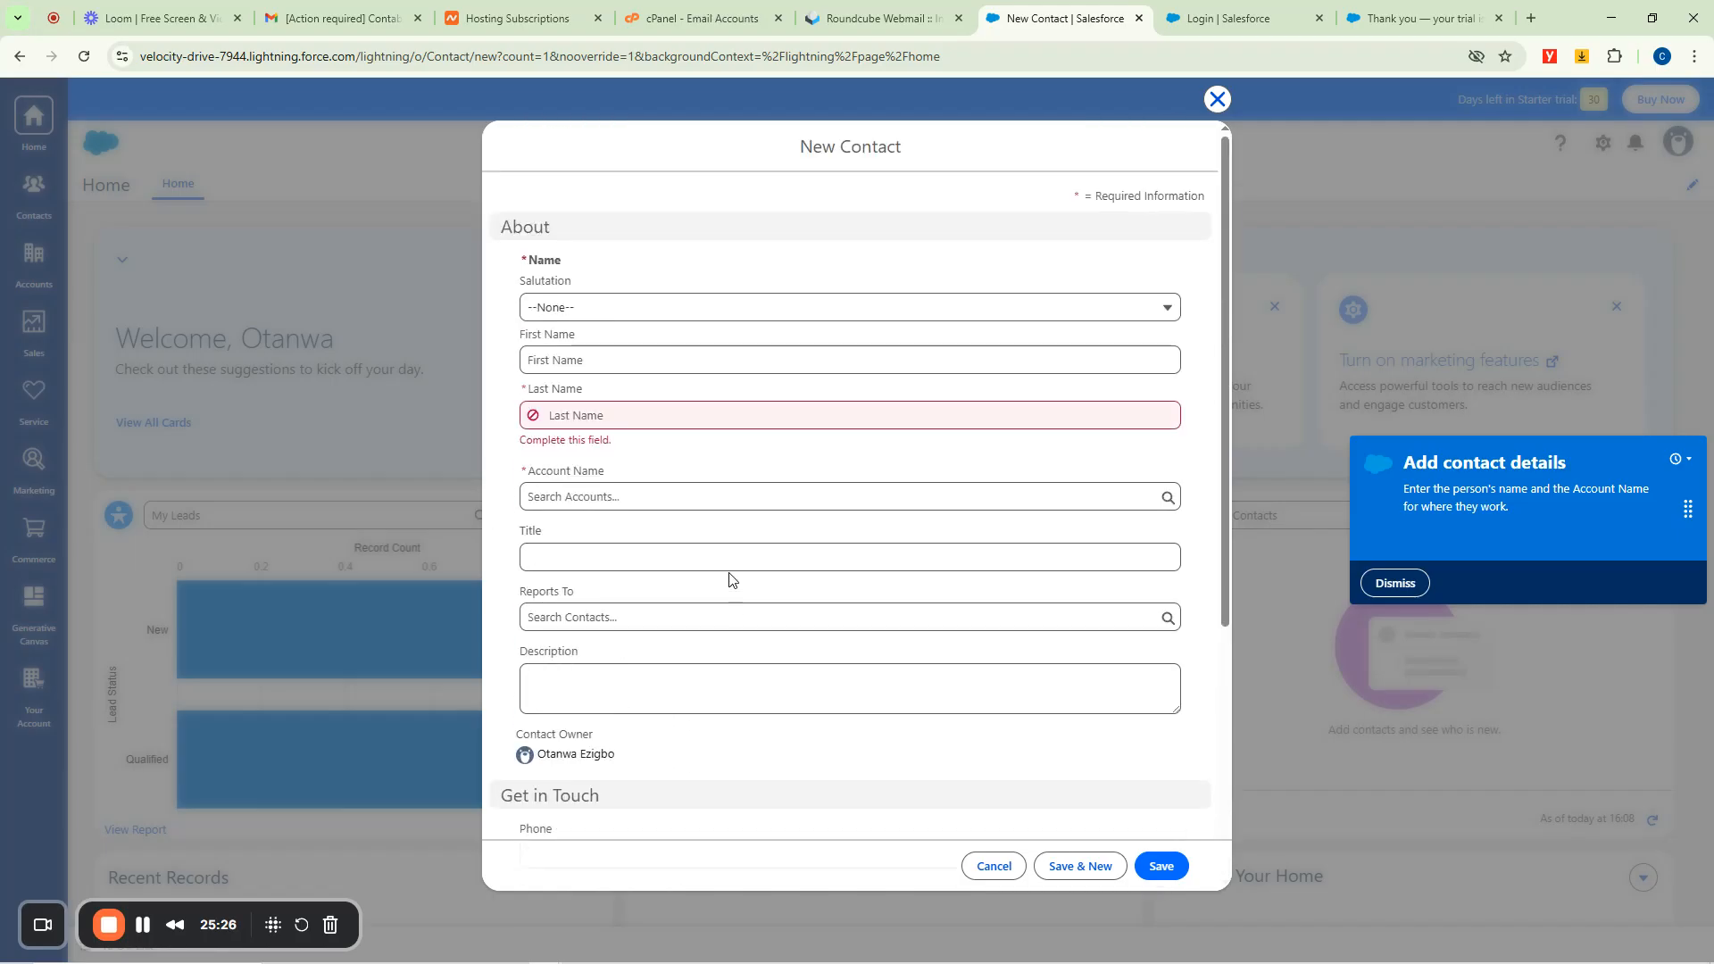
pyautogui.click(580, 311)
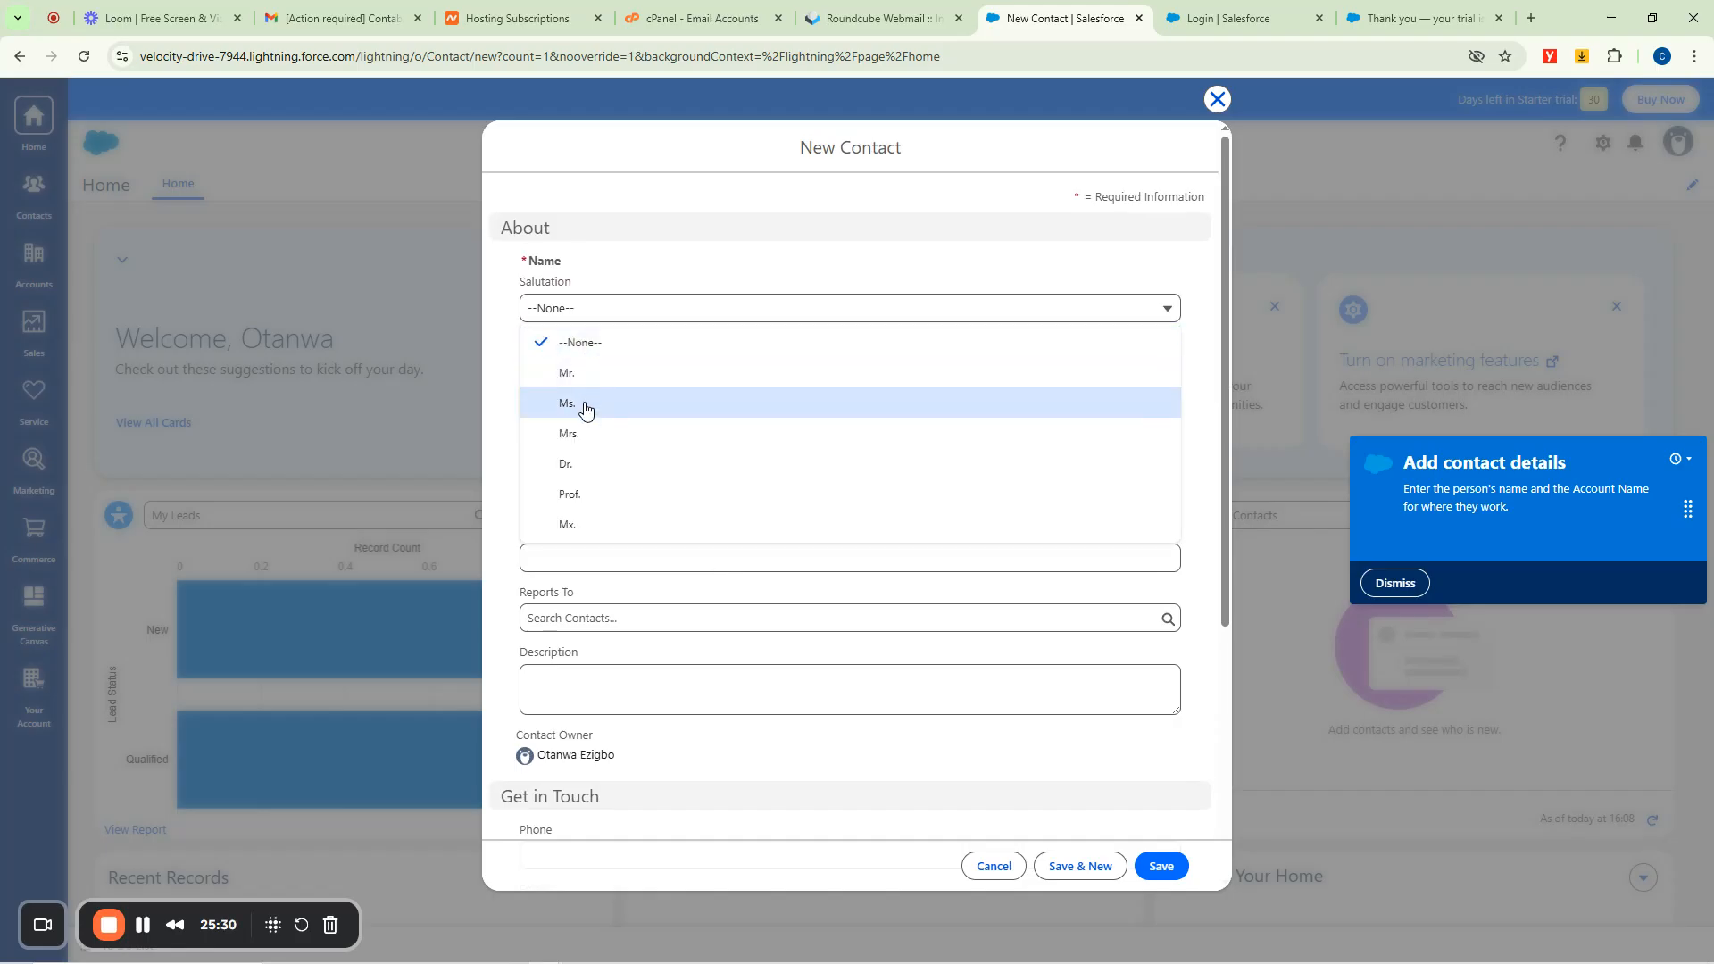
pyautogui.click(577, 495)
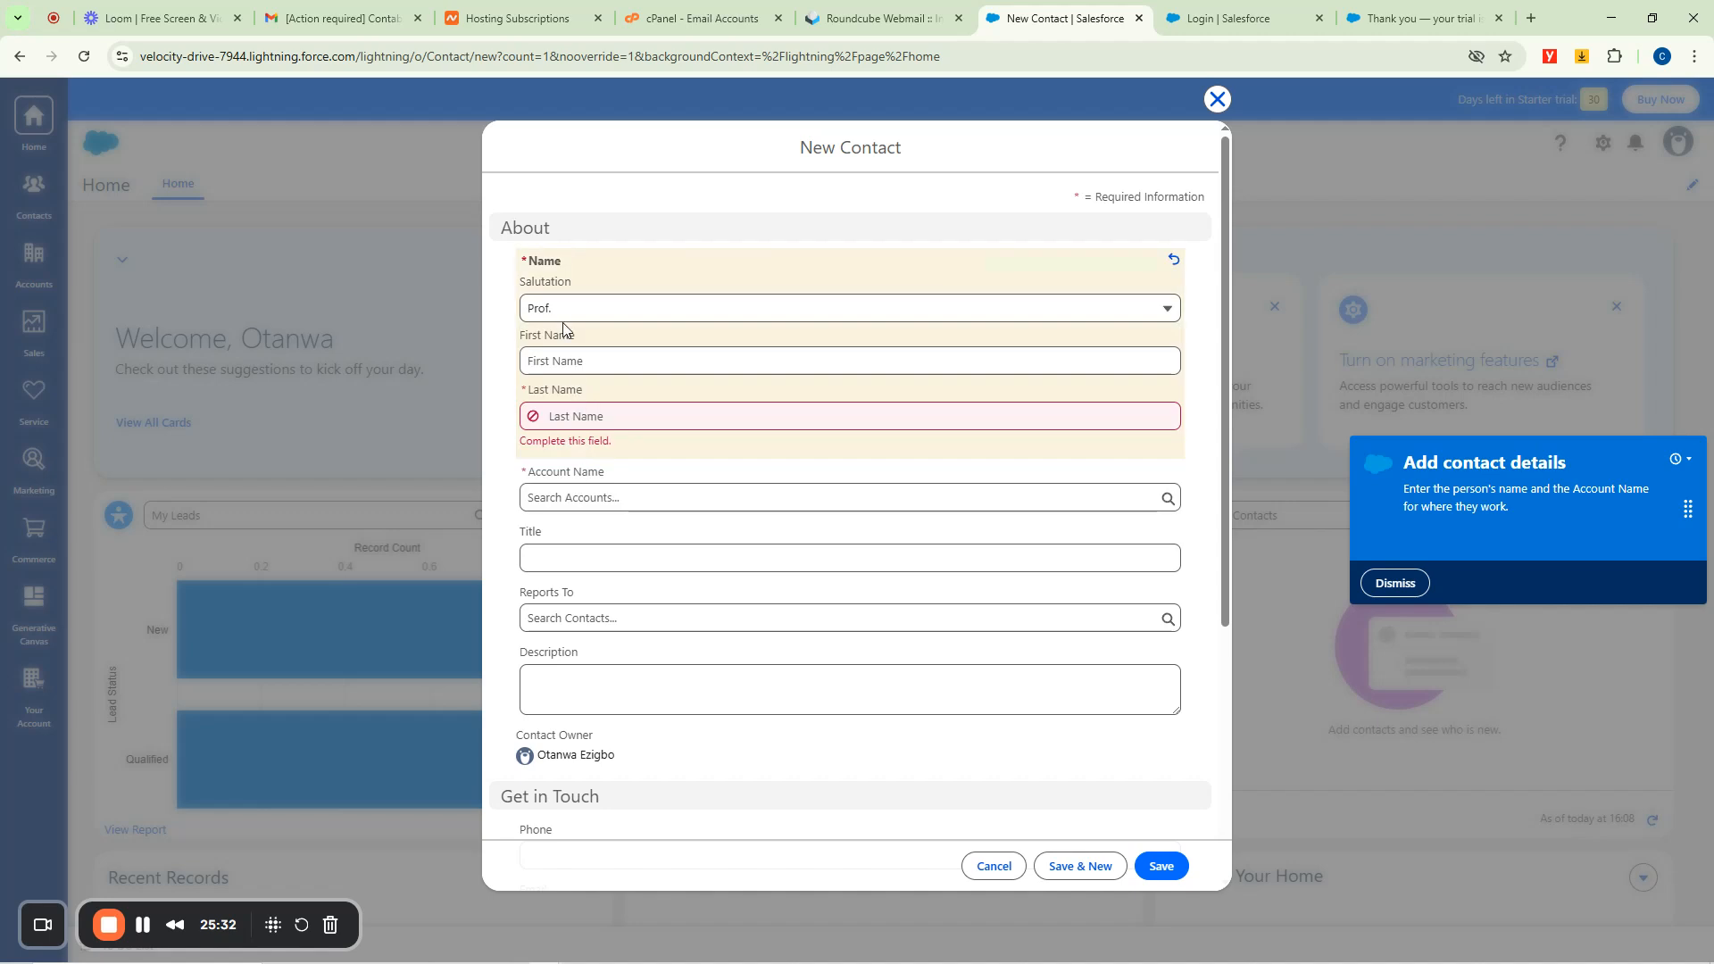
pyautogui.click(569, 362)
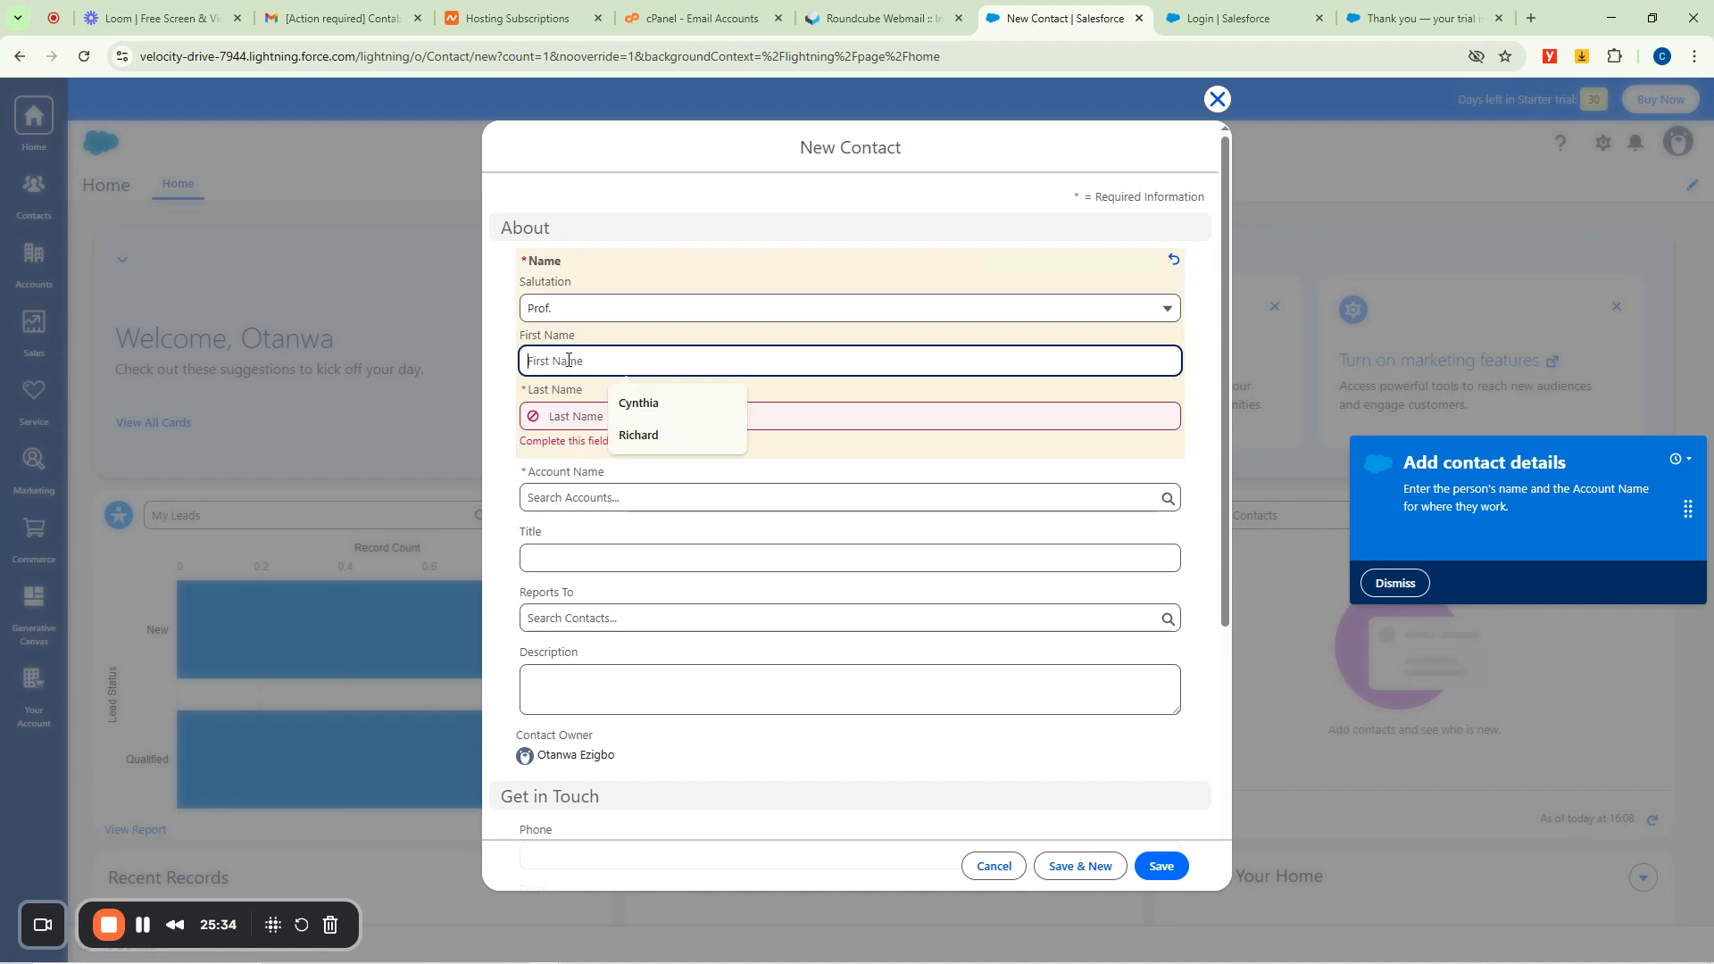
pyautogui.write('Chinelo')
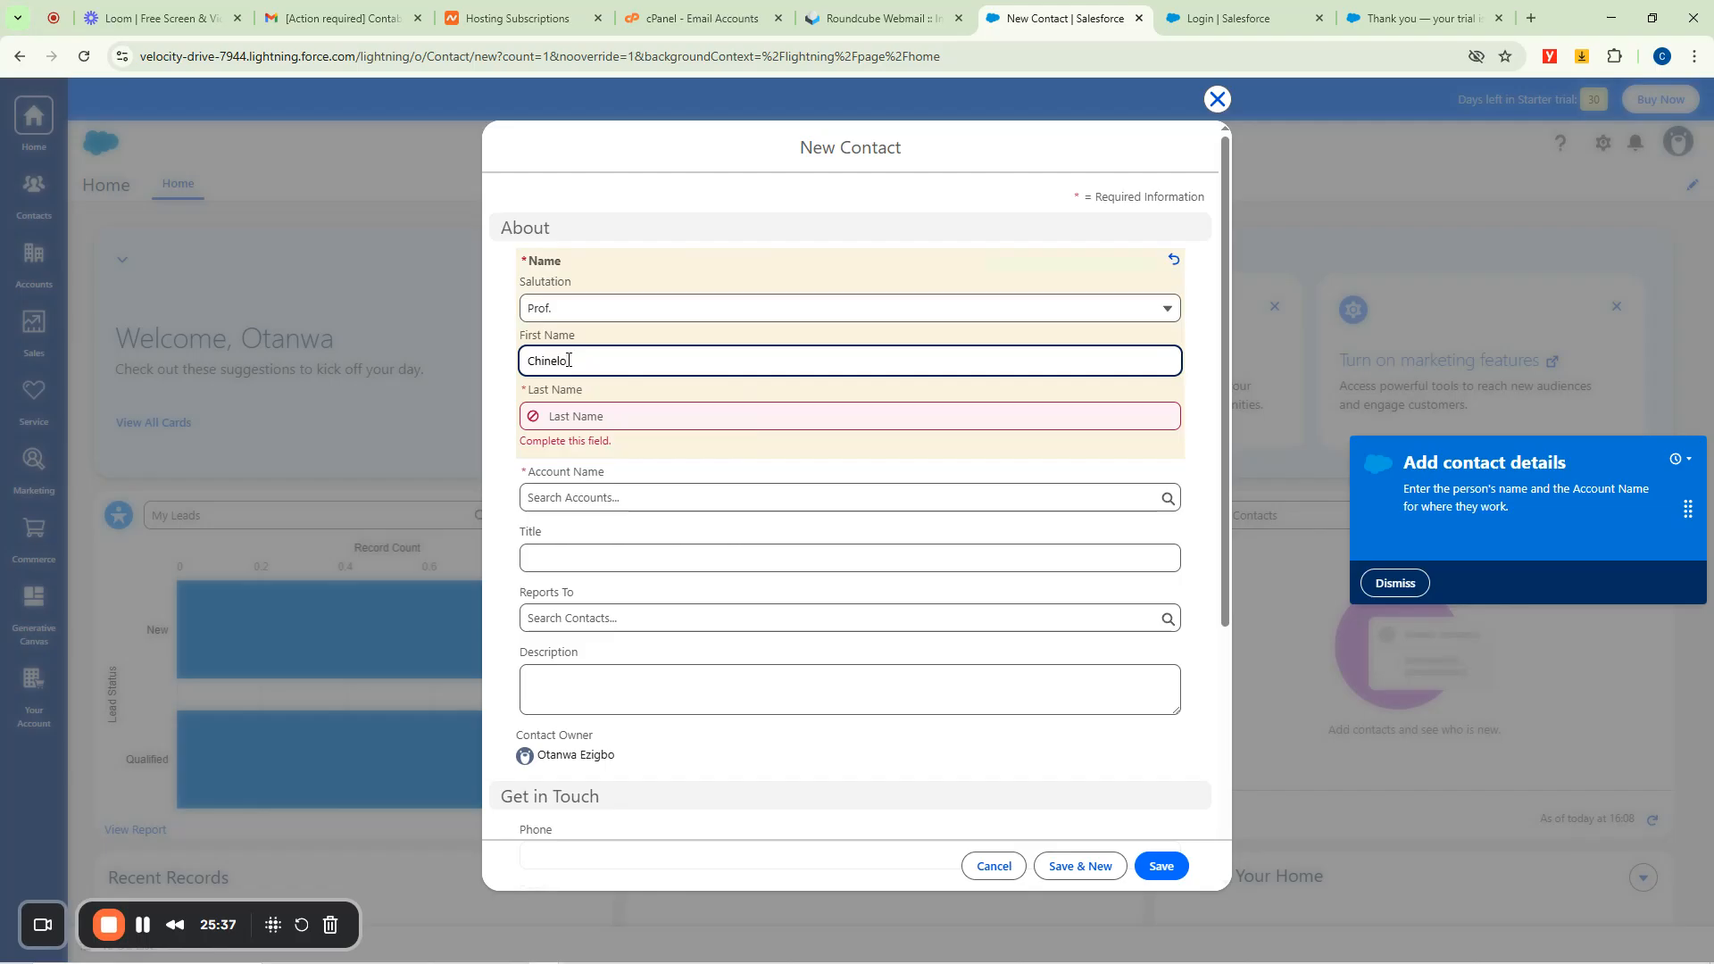
pyautogui.press('Tab')
pyautogui.write('I')
pyautogui.click(559, 478)
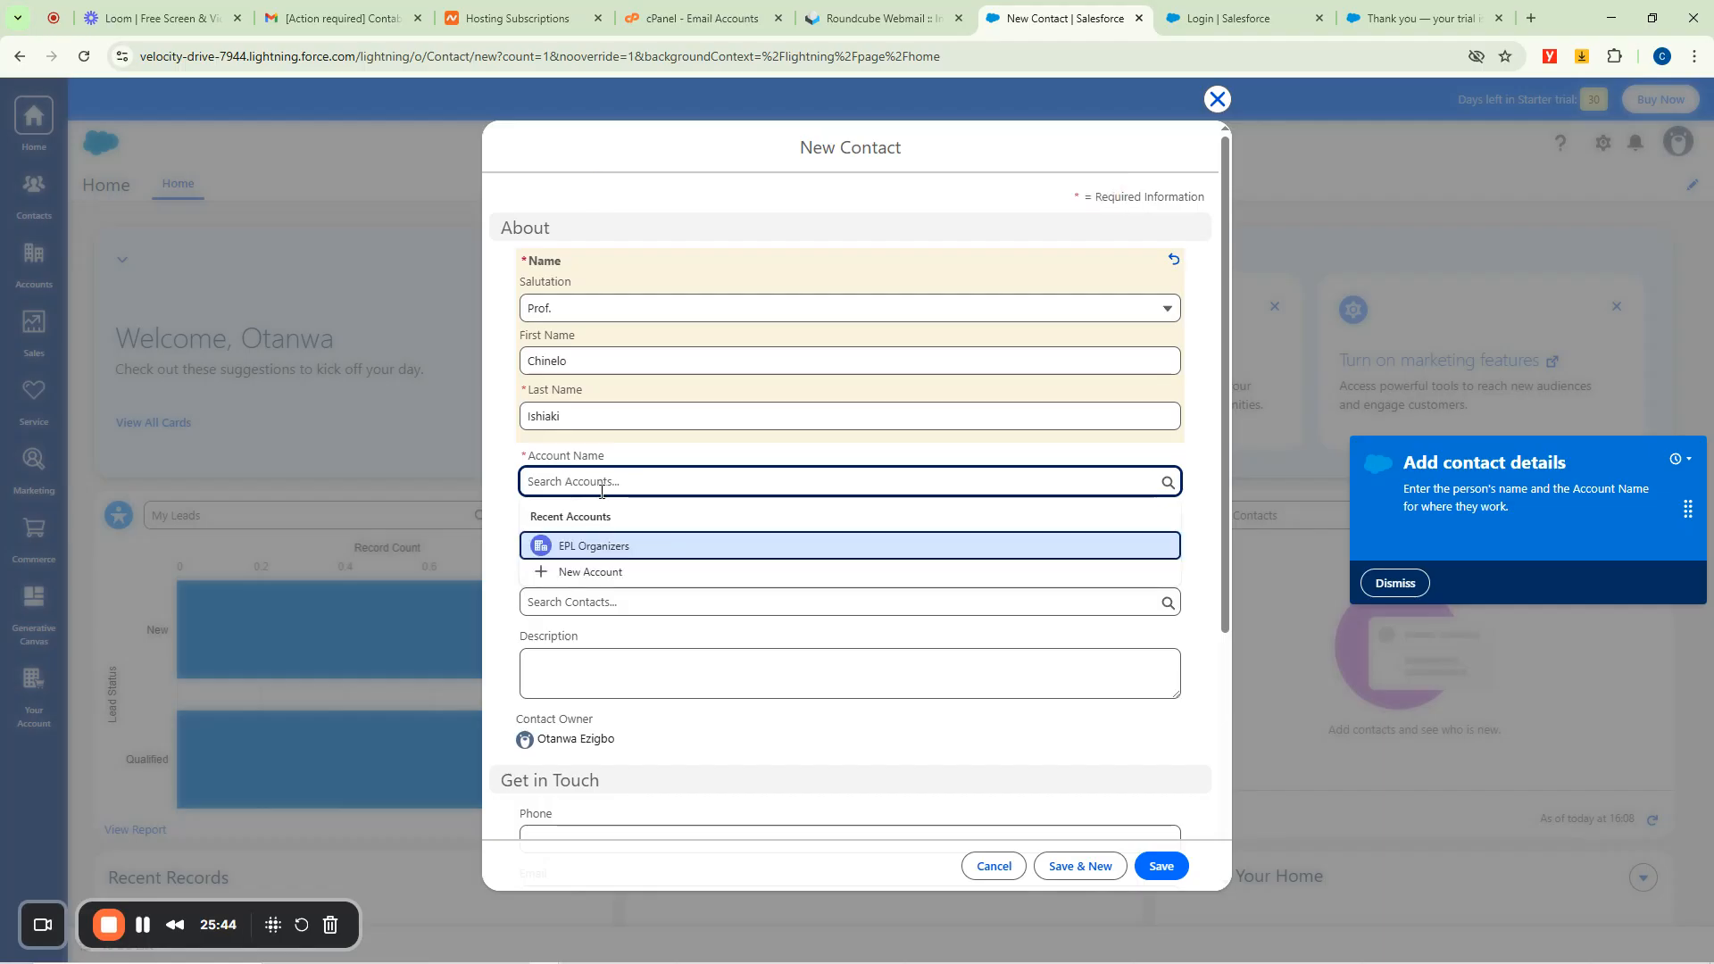
# Create the account Ishiaki Consults from the contact's Account Name field and save it.
pyautogui.click(582, 572)
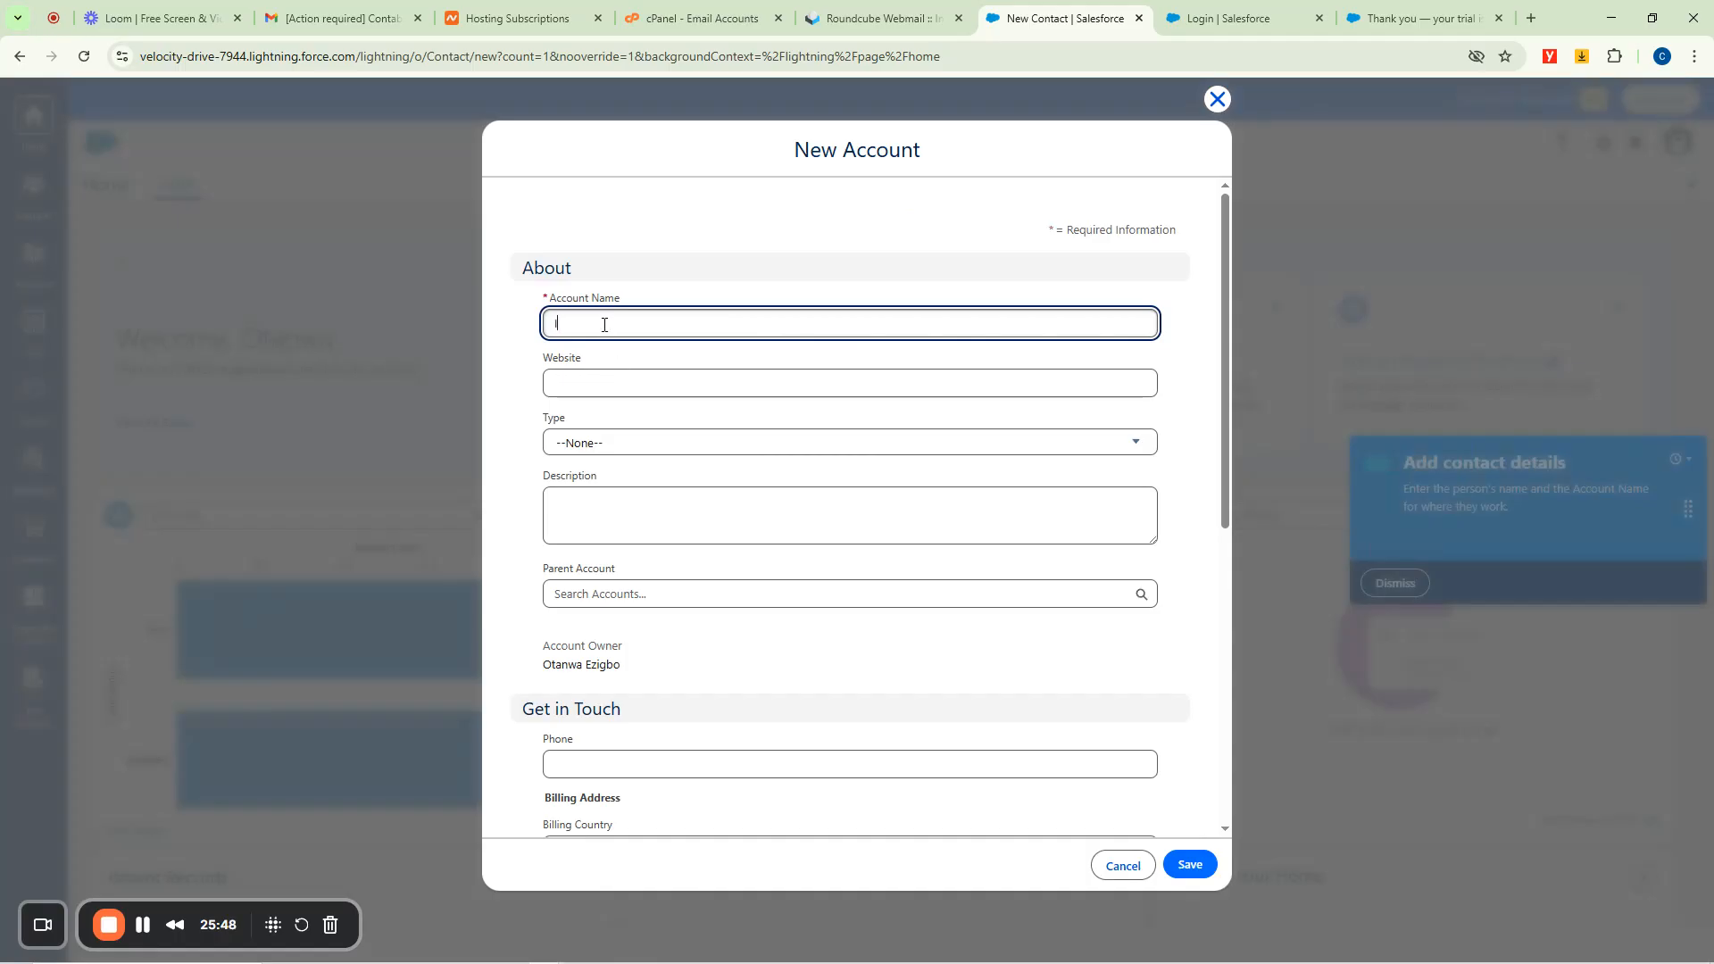
pyautogui.write('Consults')
pyautogui.scroll(-5, 601, 600)
pyautogui.scroll(5, 605, 603)
pyautogui.click(1183, 866)
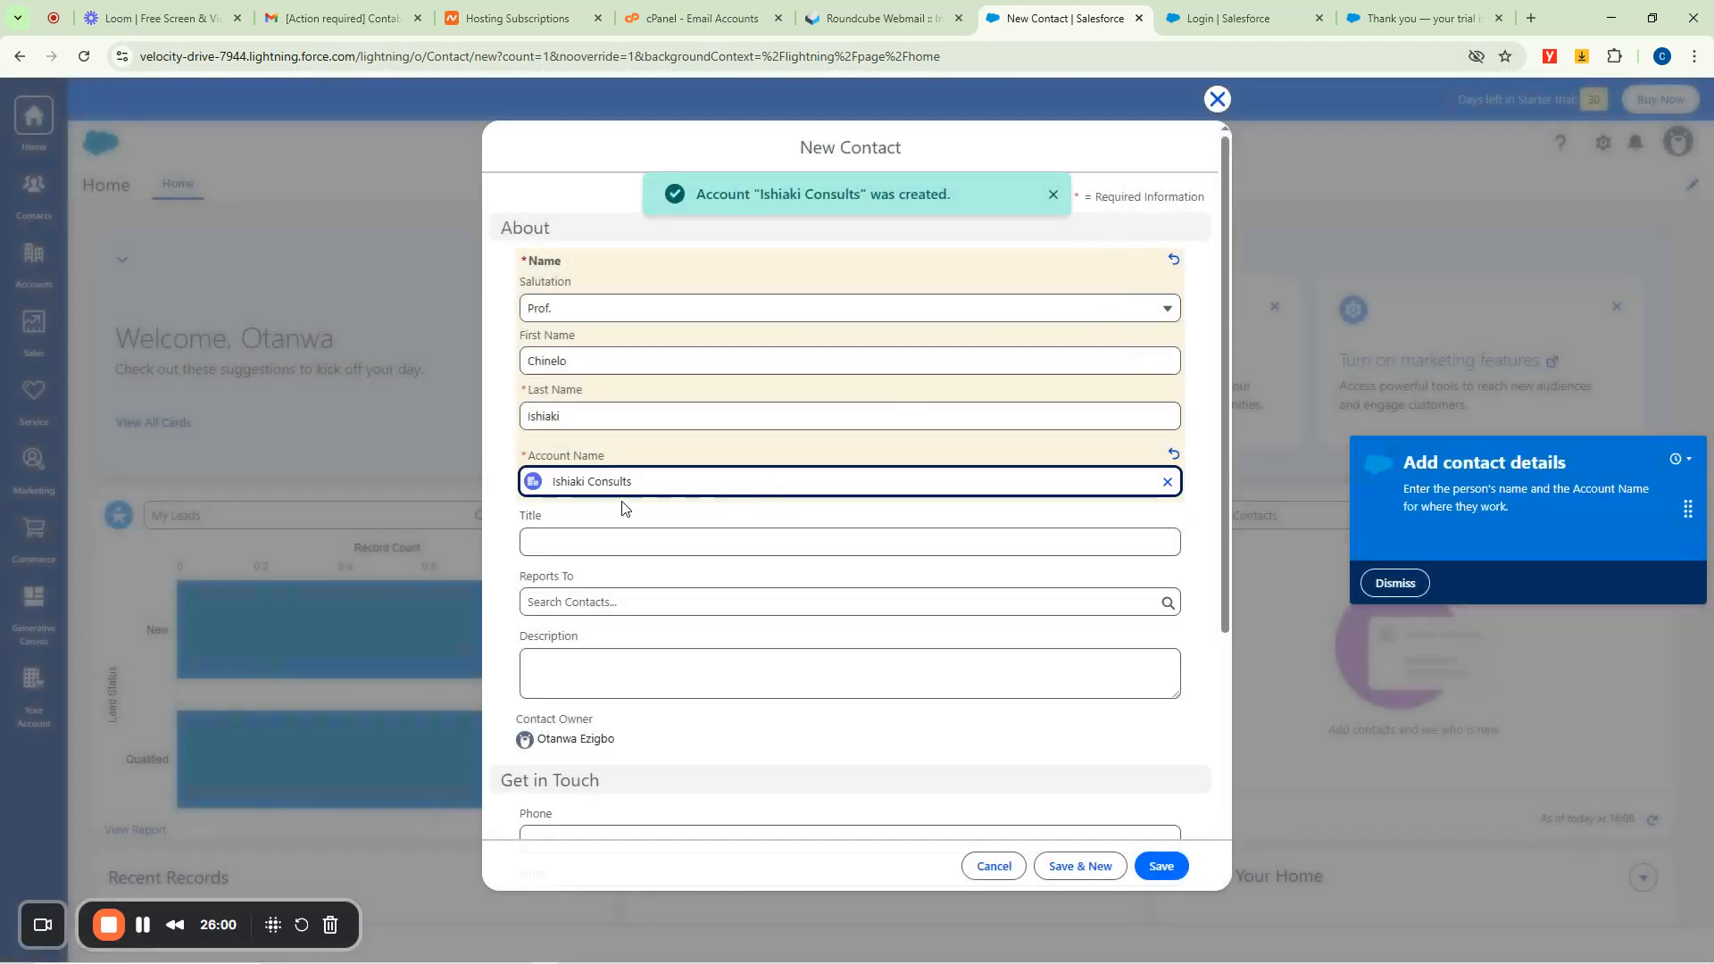
pyautogui.moveTo(649, 482); pyautogui.dragTo(544, 483)
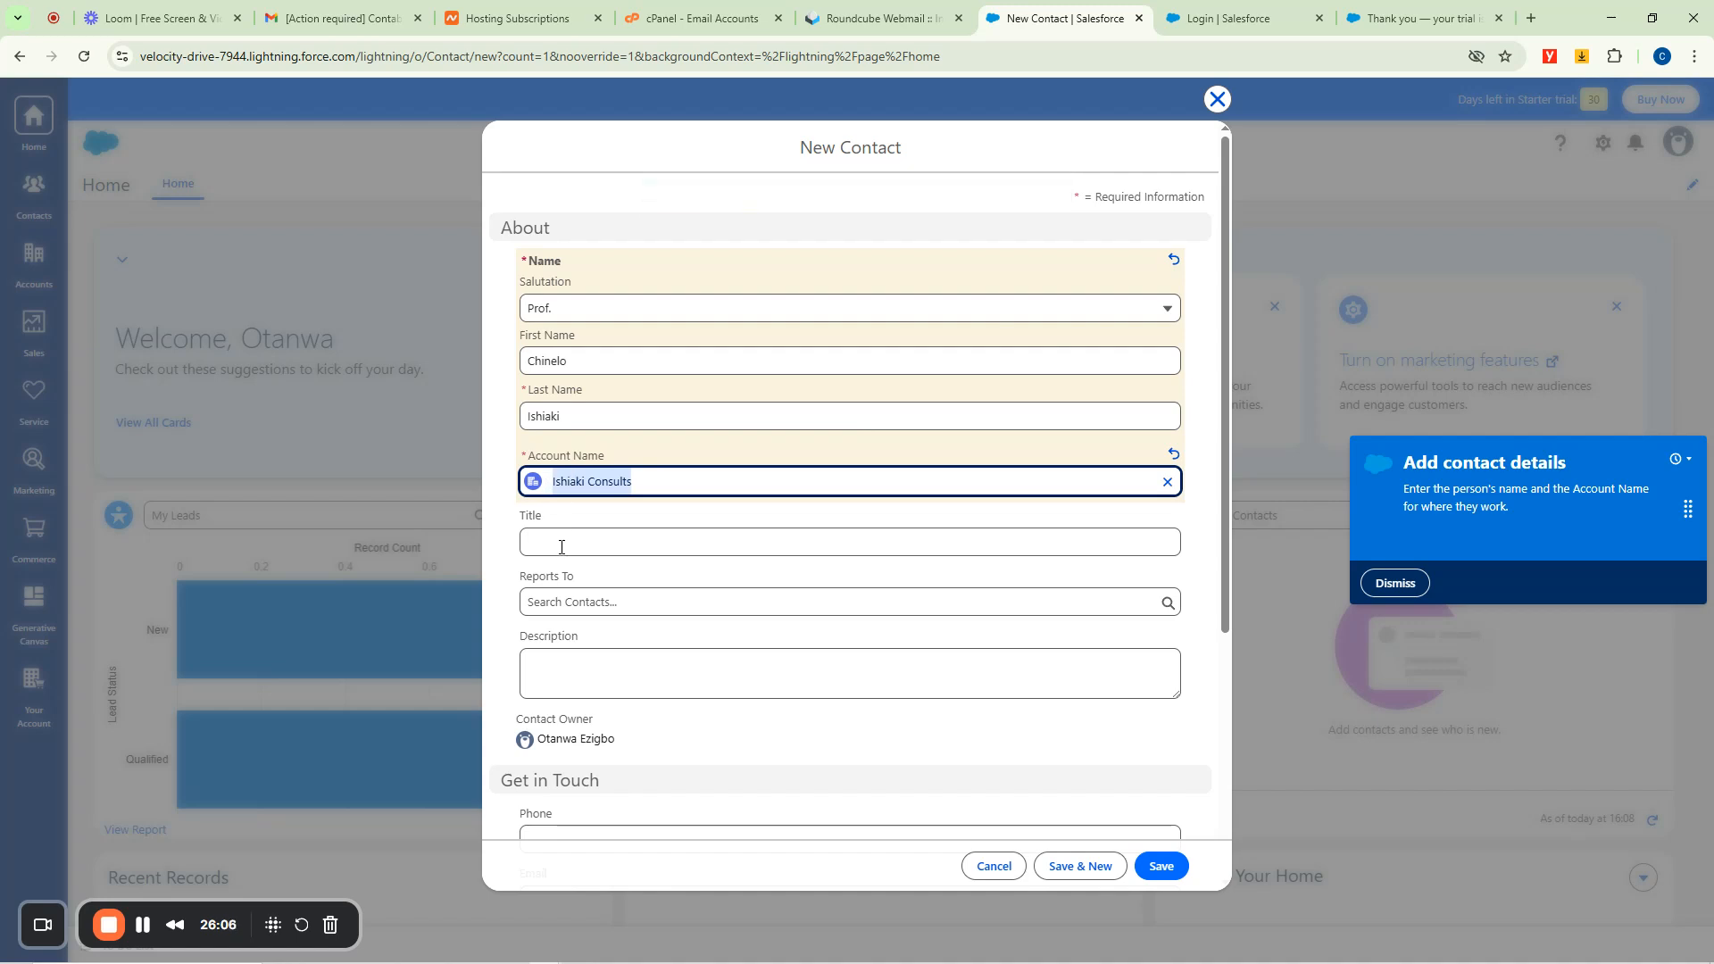
# Set the contact's title to MD/Ceo.
pyautogui.click(577, 534)
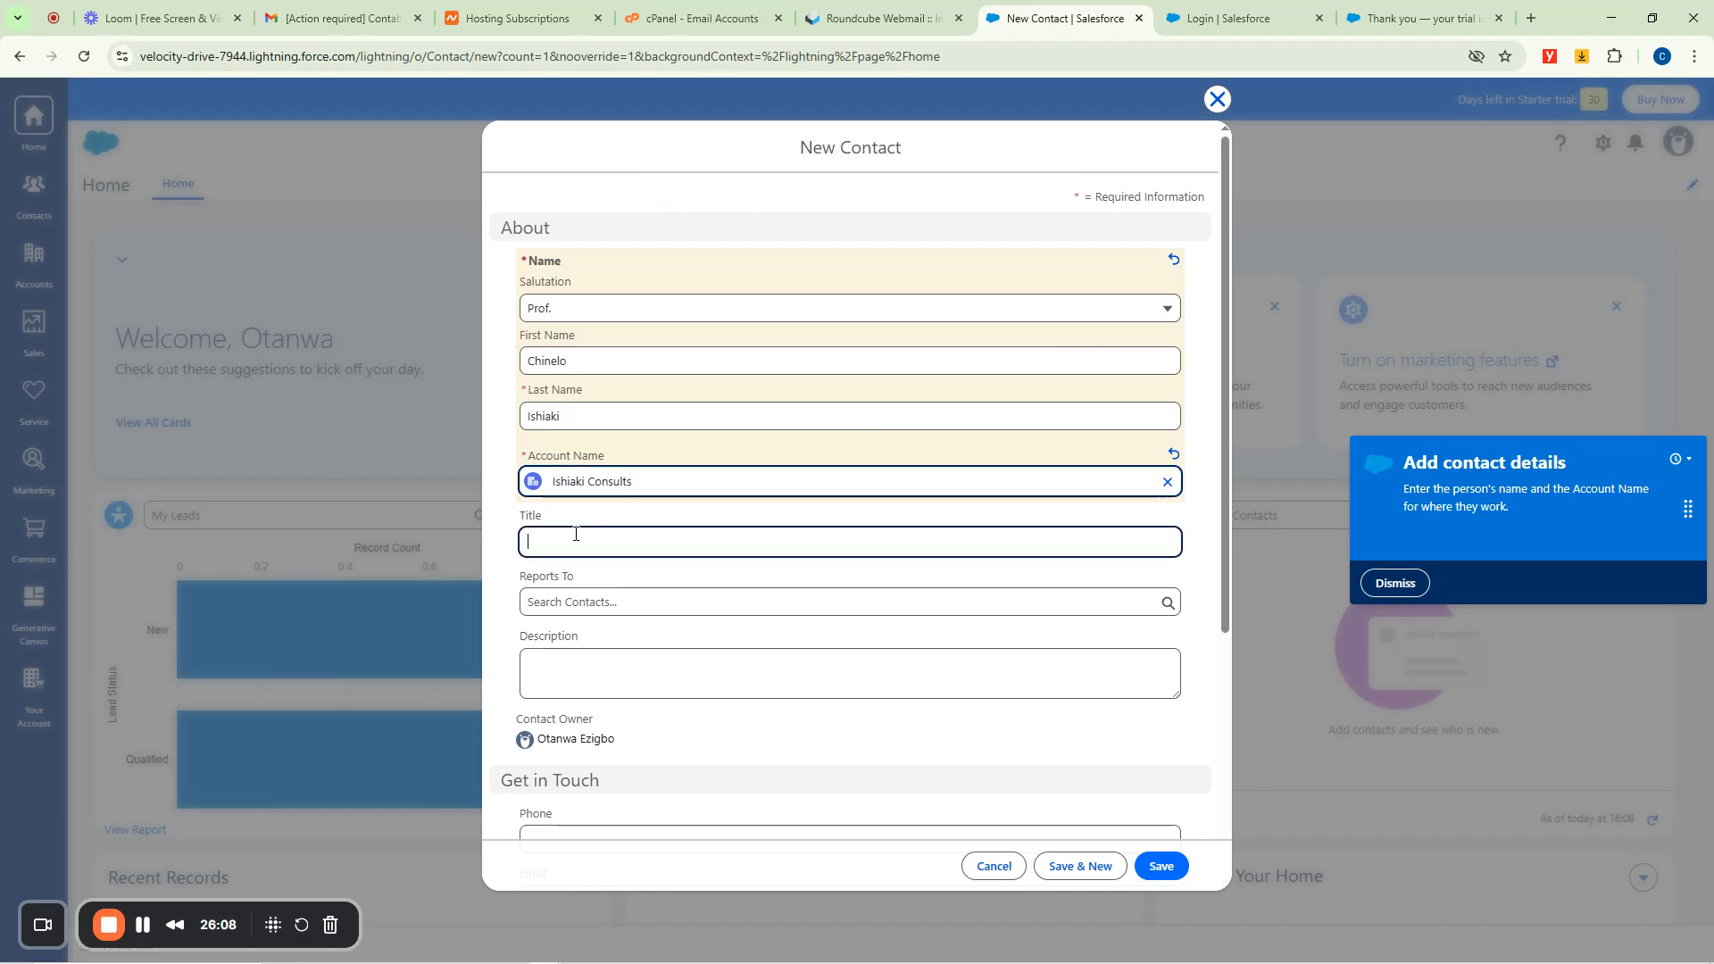
pyautogui.write('M')
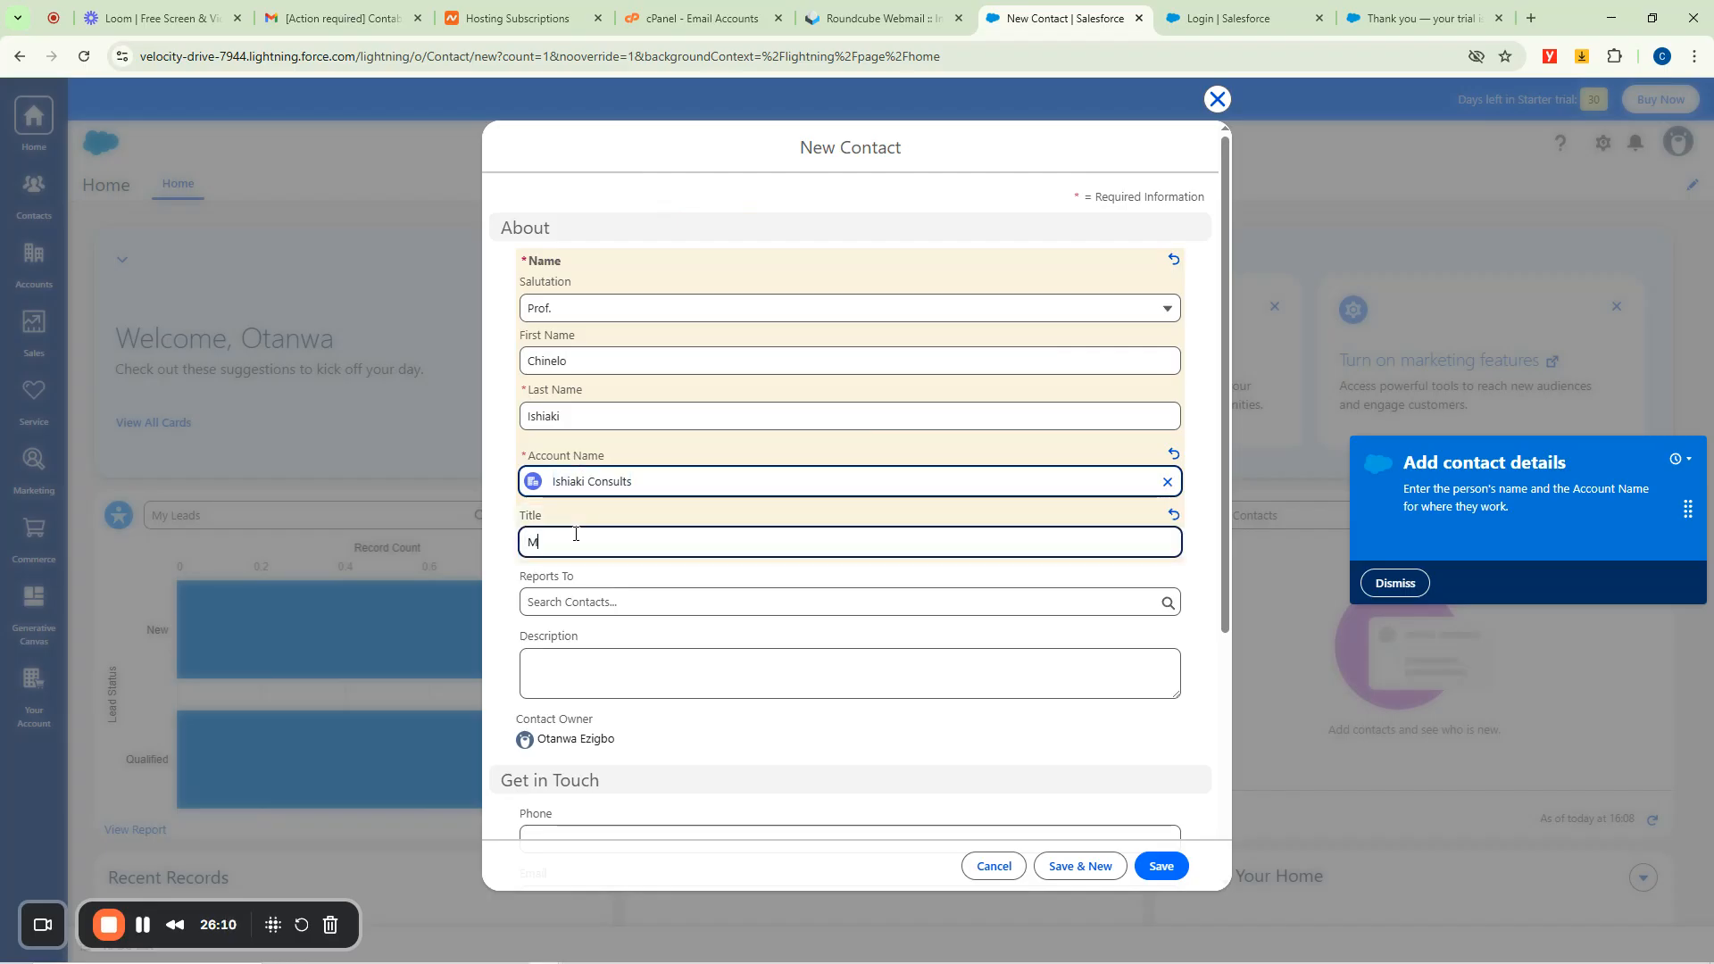
pyautogui.write('D/Ceo')
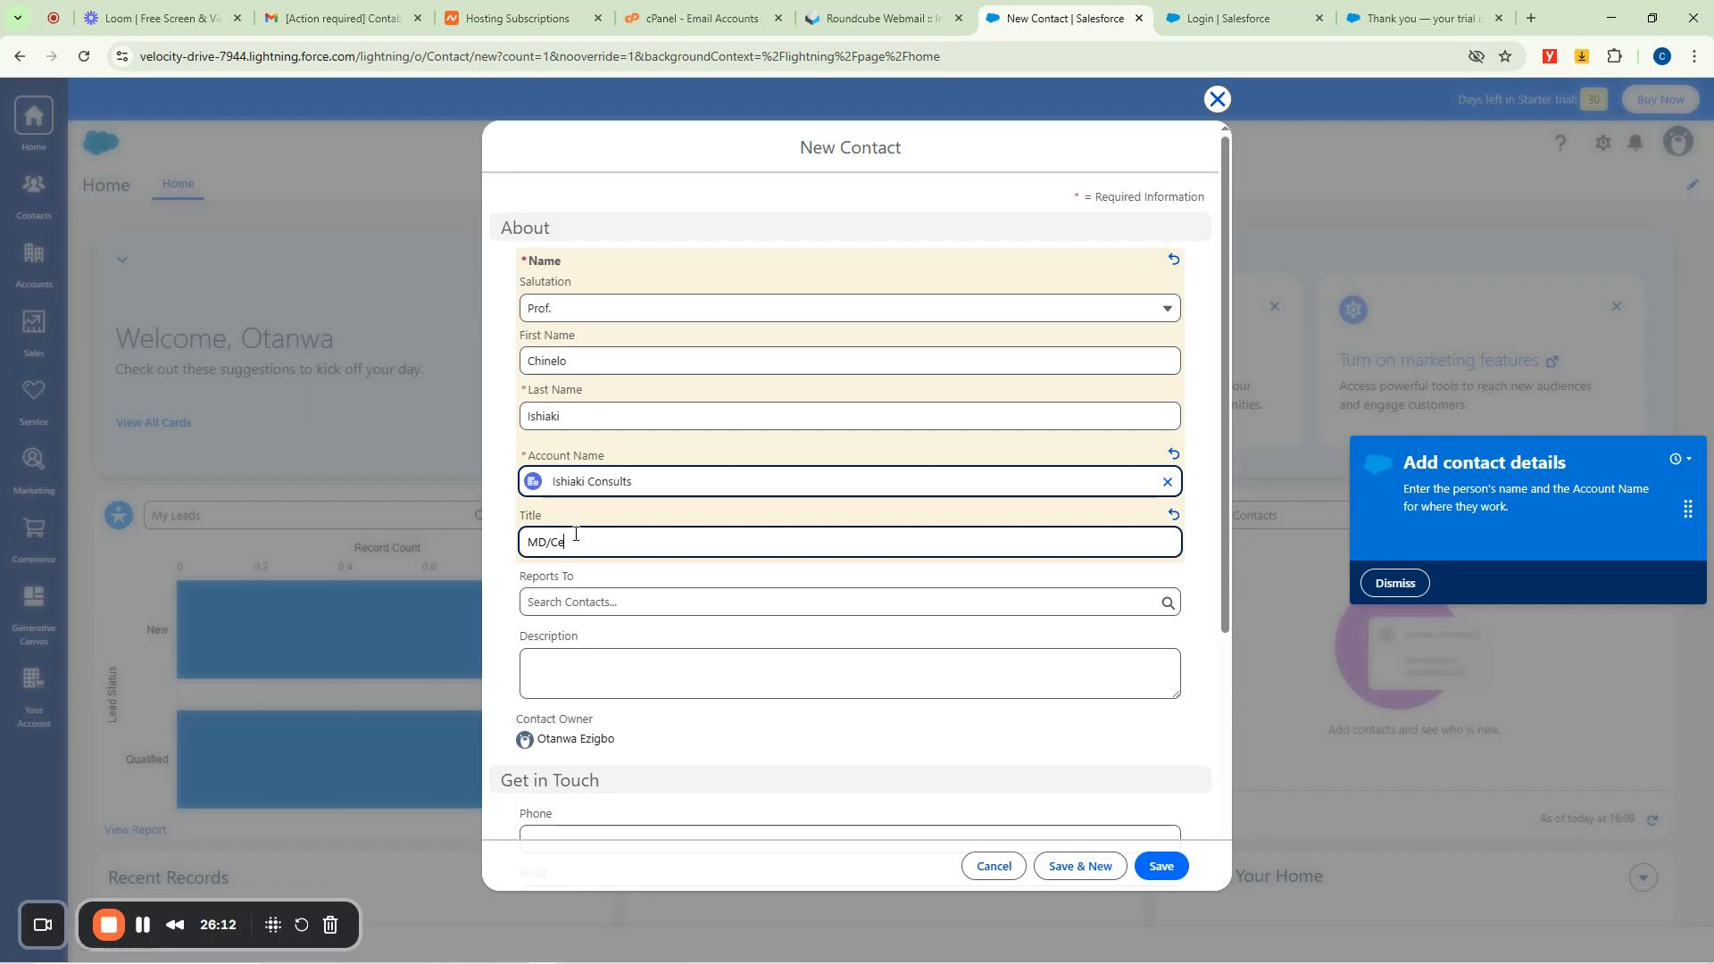
pyautogui.click(575, 599)
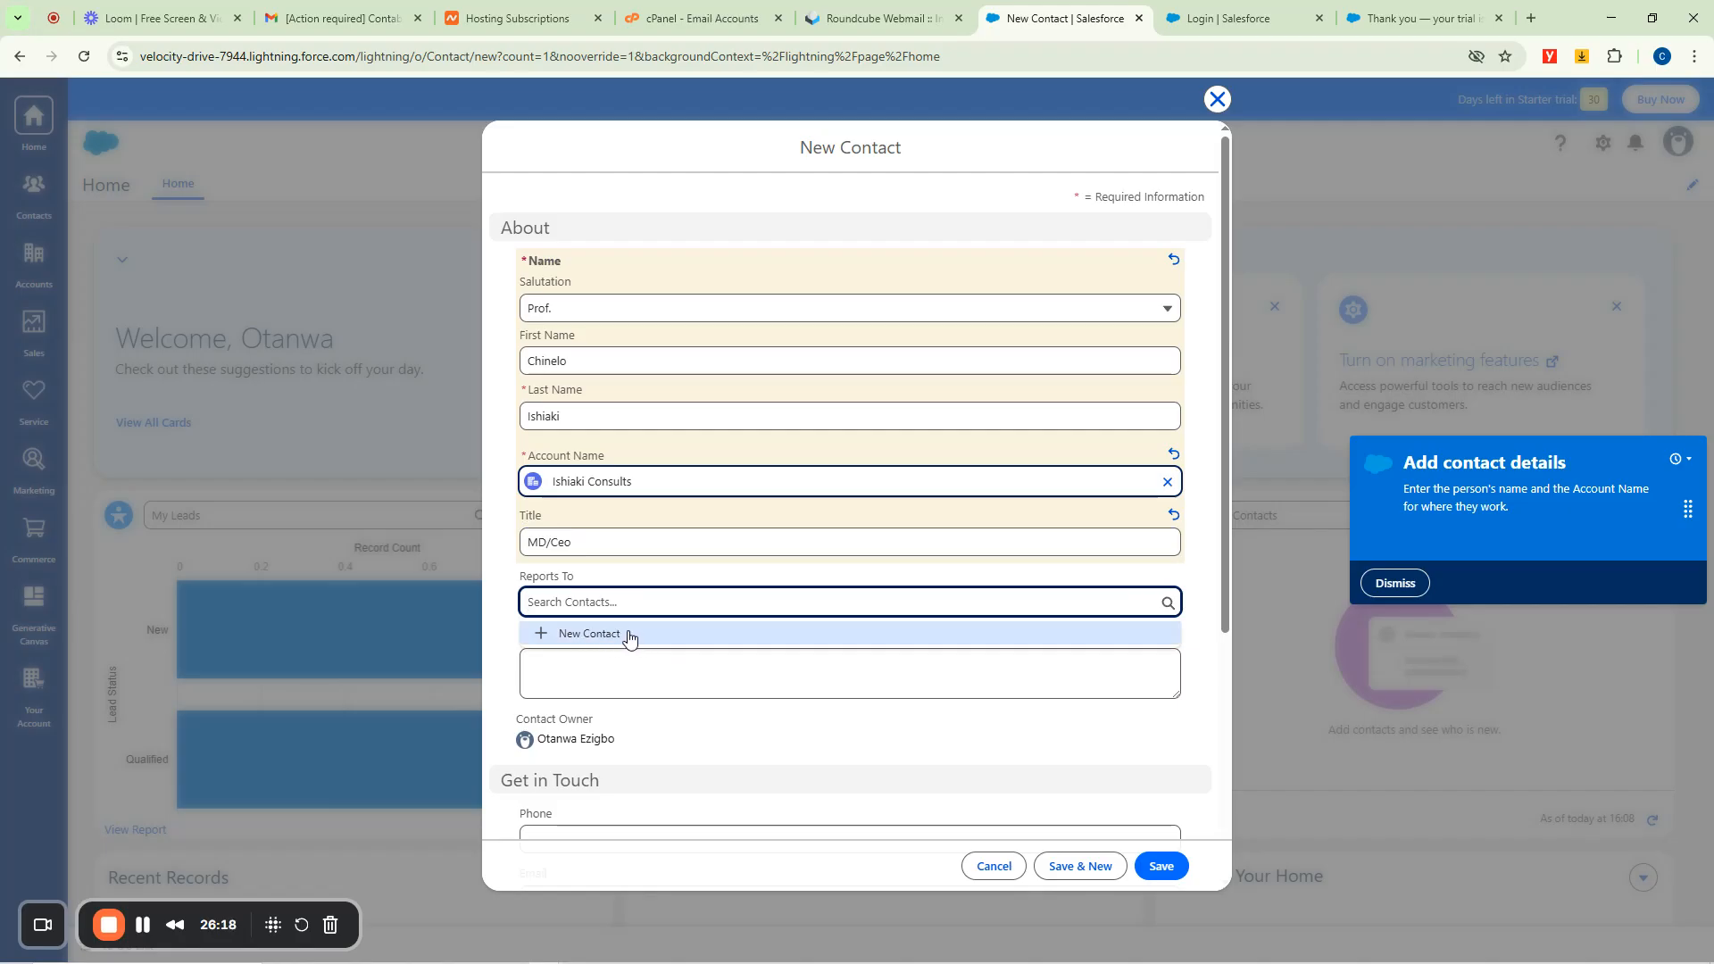
pyautogui.click(499, 542)
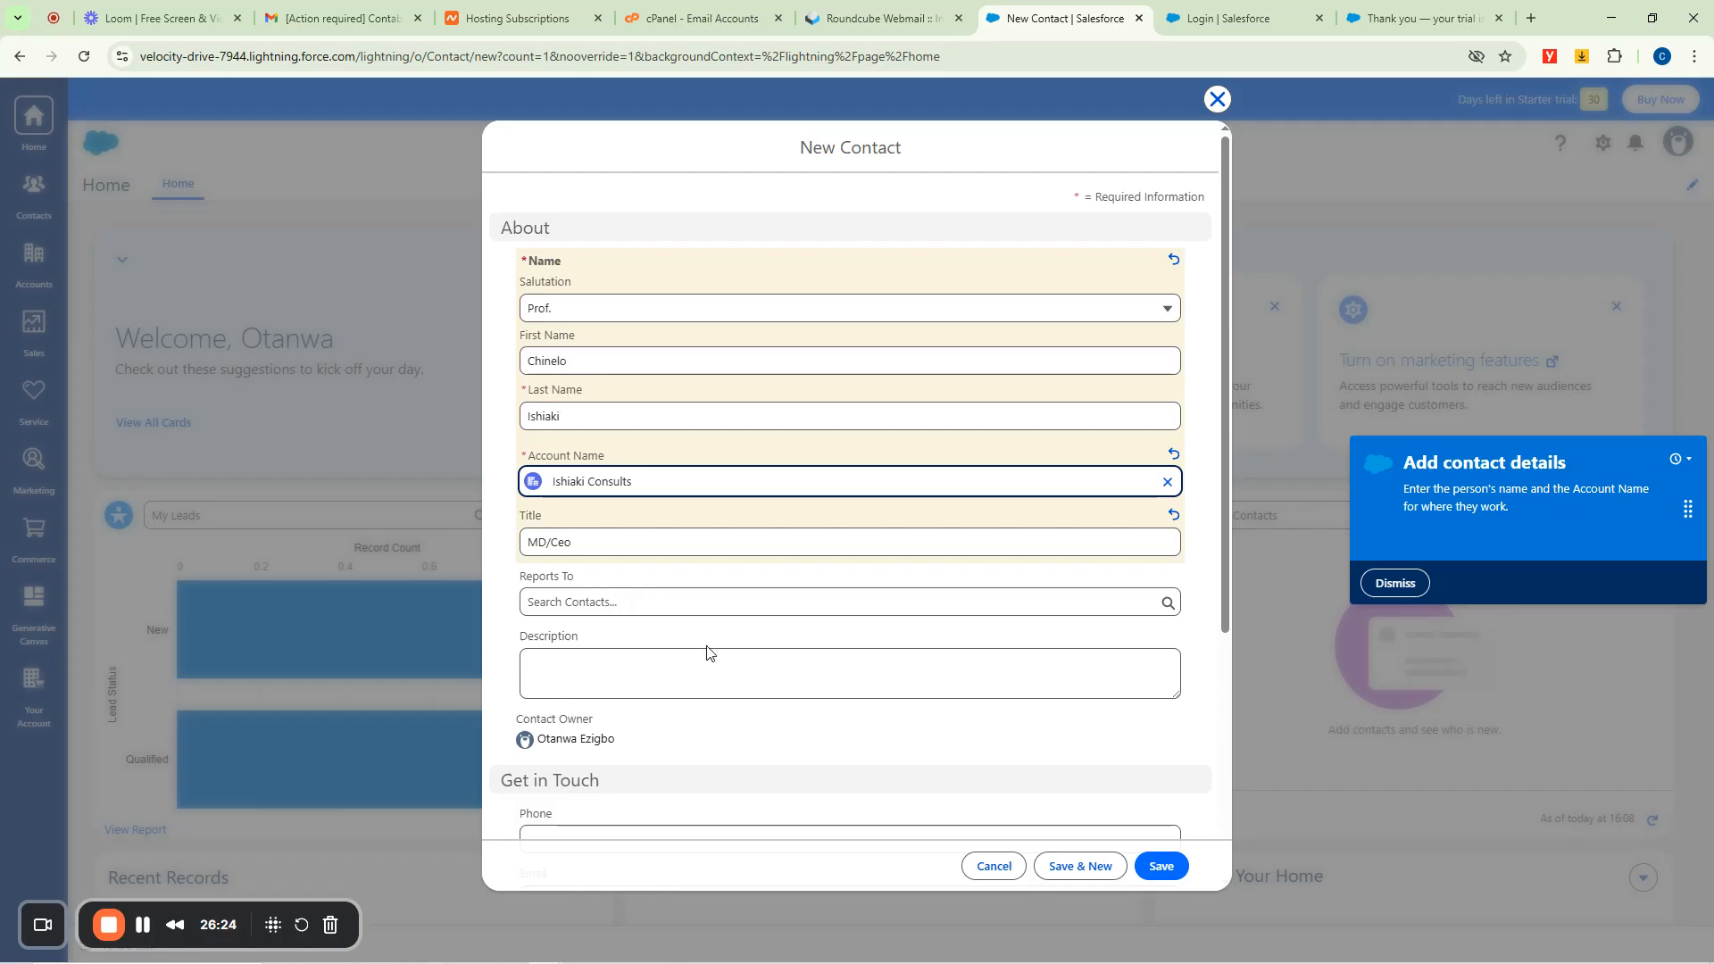
# Autofill the phone and e-mail, set mailing country to Algeria, and save the contact.
pyautogui.scroll(-5, 705, 650)
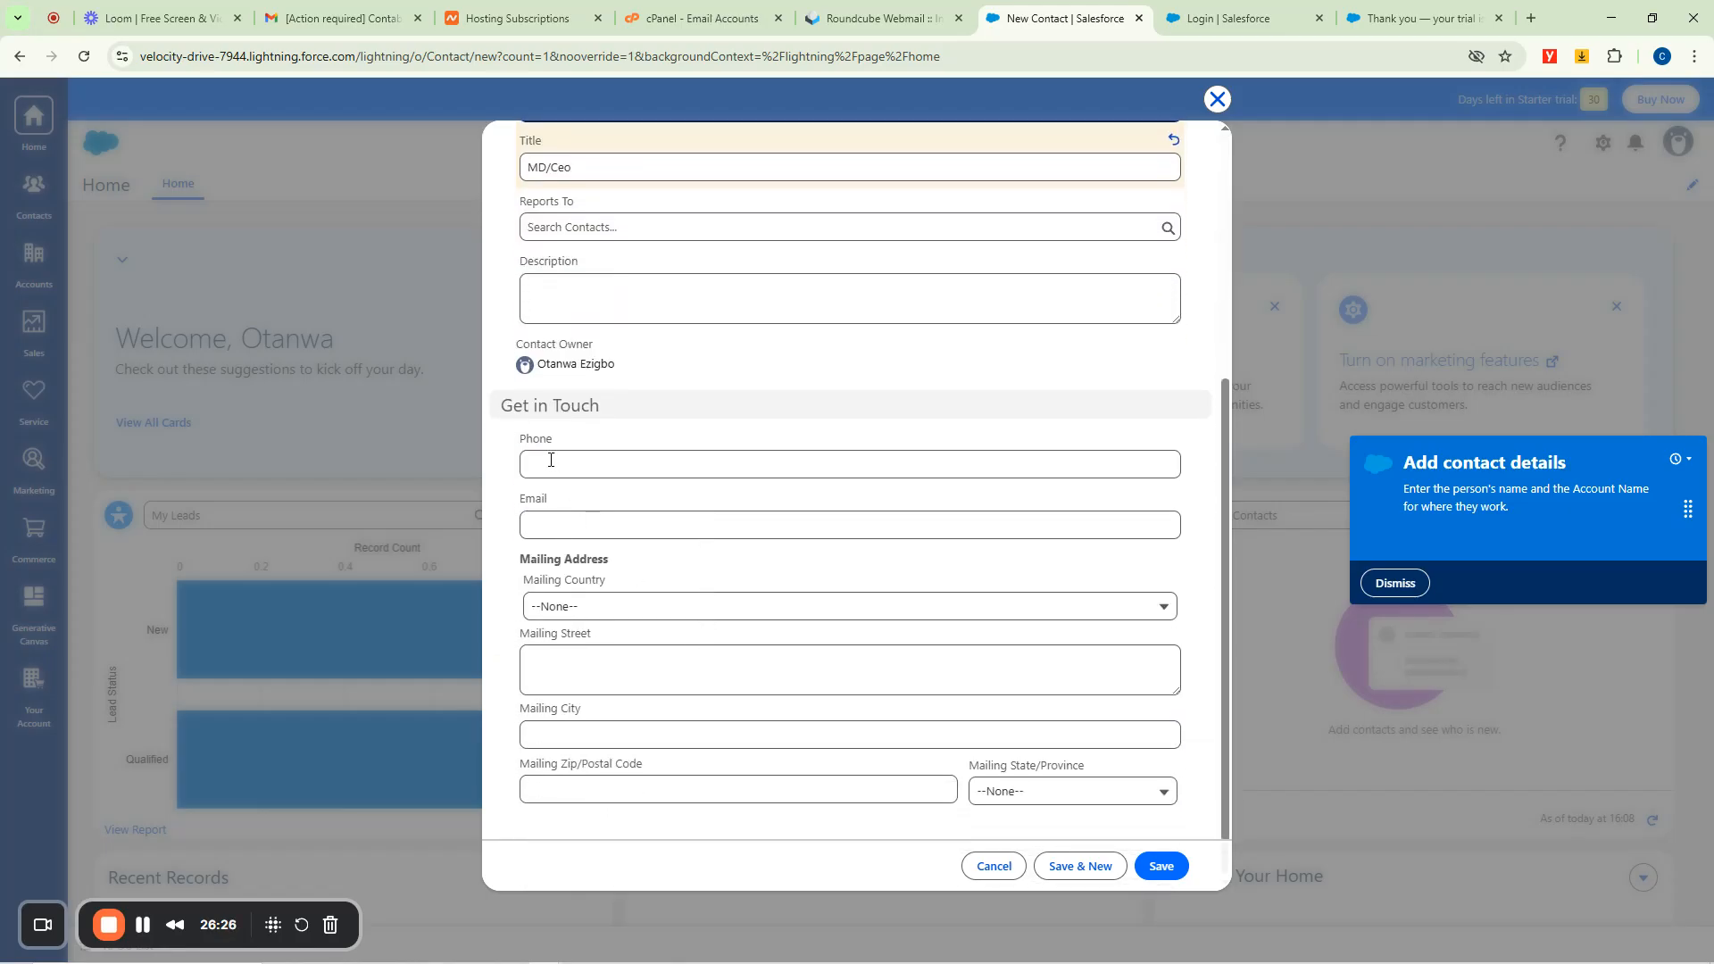
pyautogui.click(550, 460)
pyautogui.click(640, 507)
pyautogui.click(564, 522)
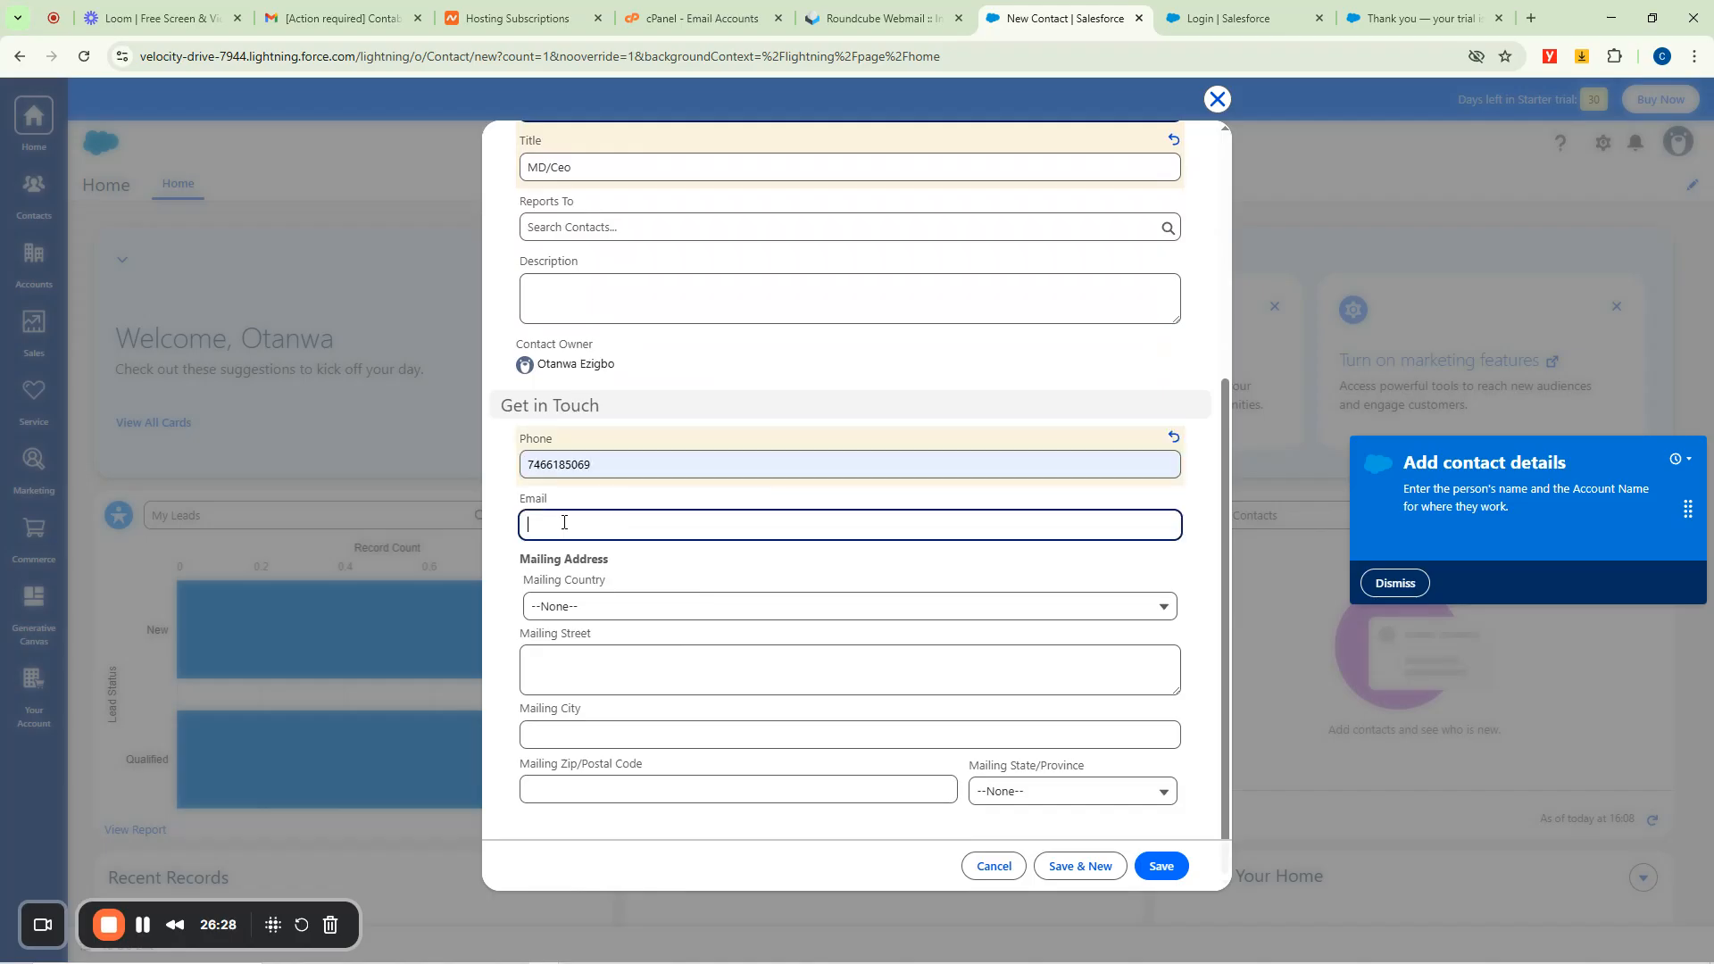
pyautogui.click(651, 570)
pyautogui.click(564, 606)
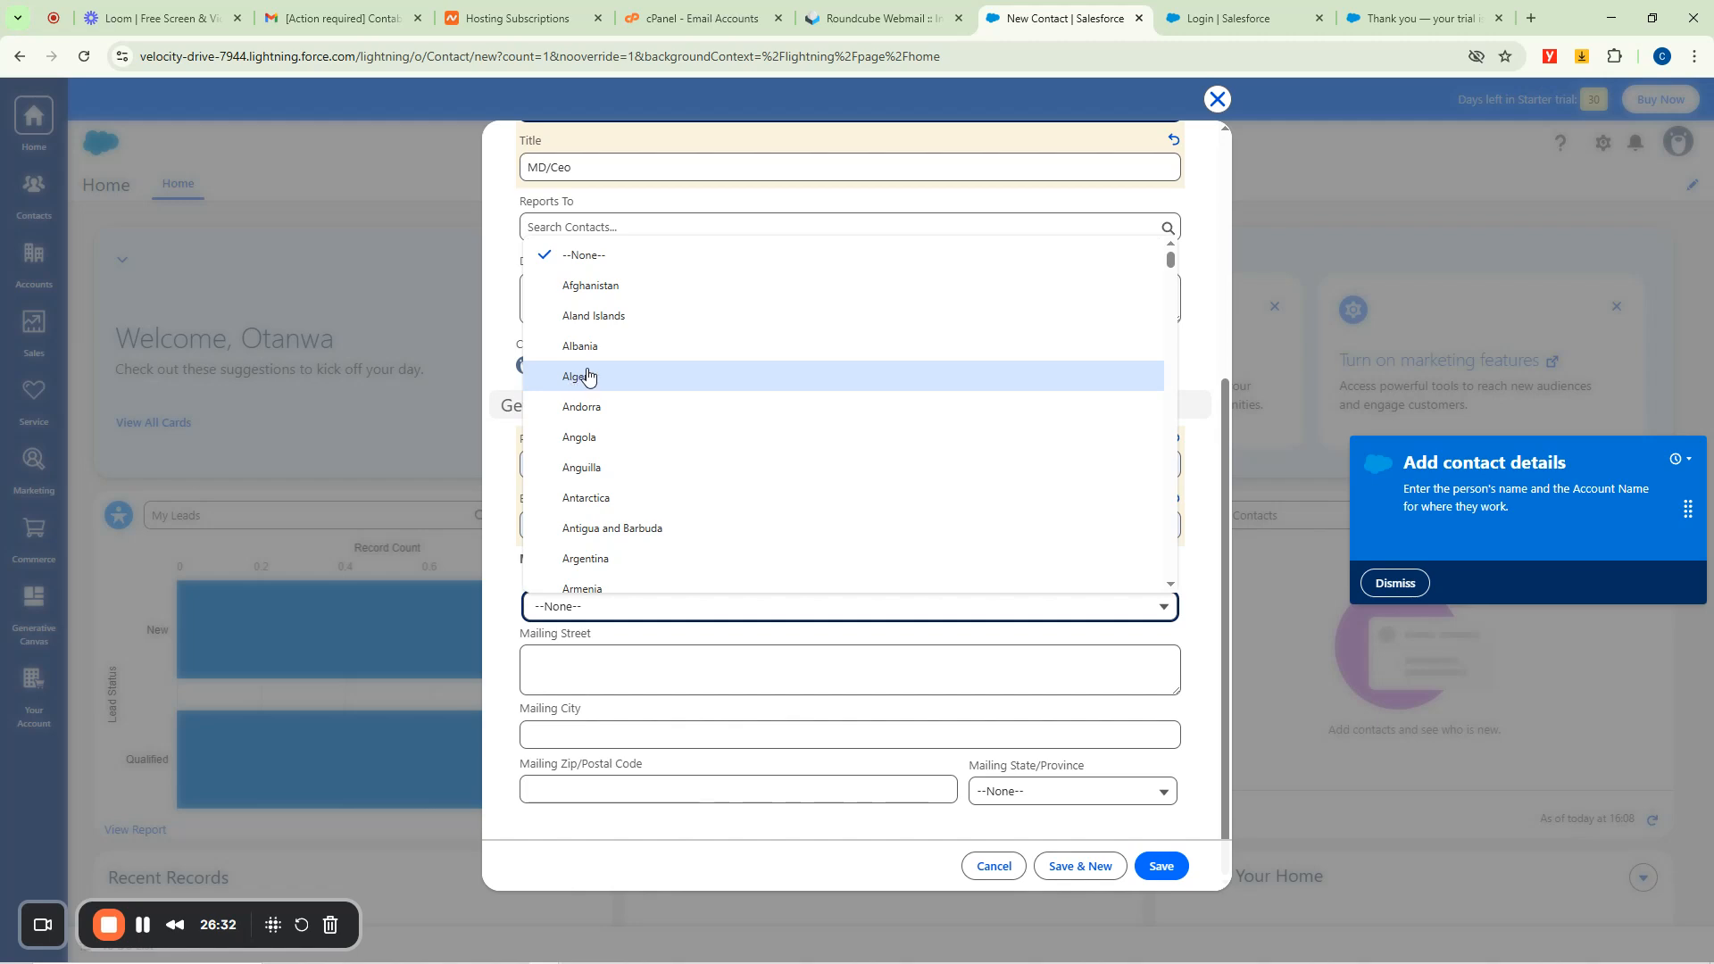
pyautogui.click(587, 376)
pyautogui.click(585, 679)
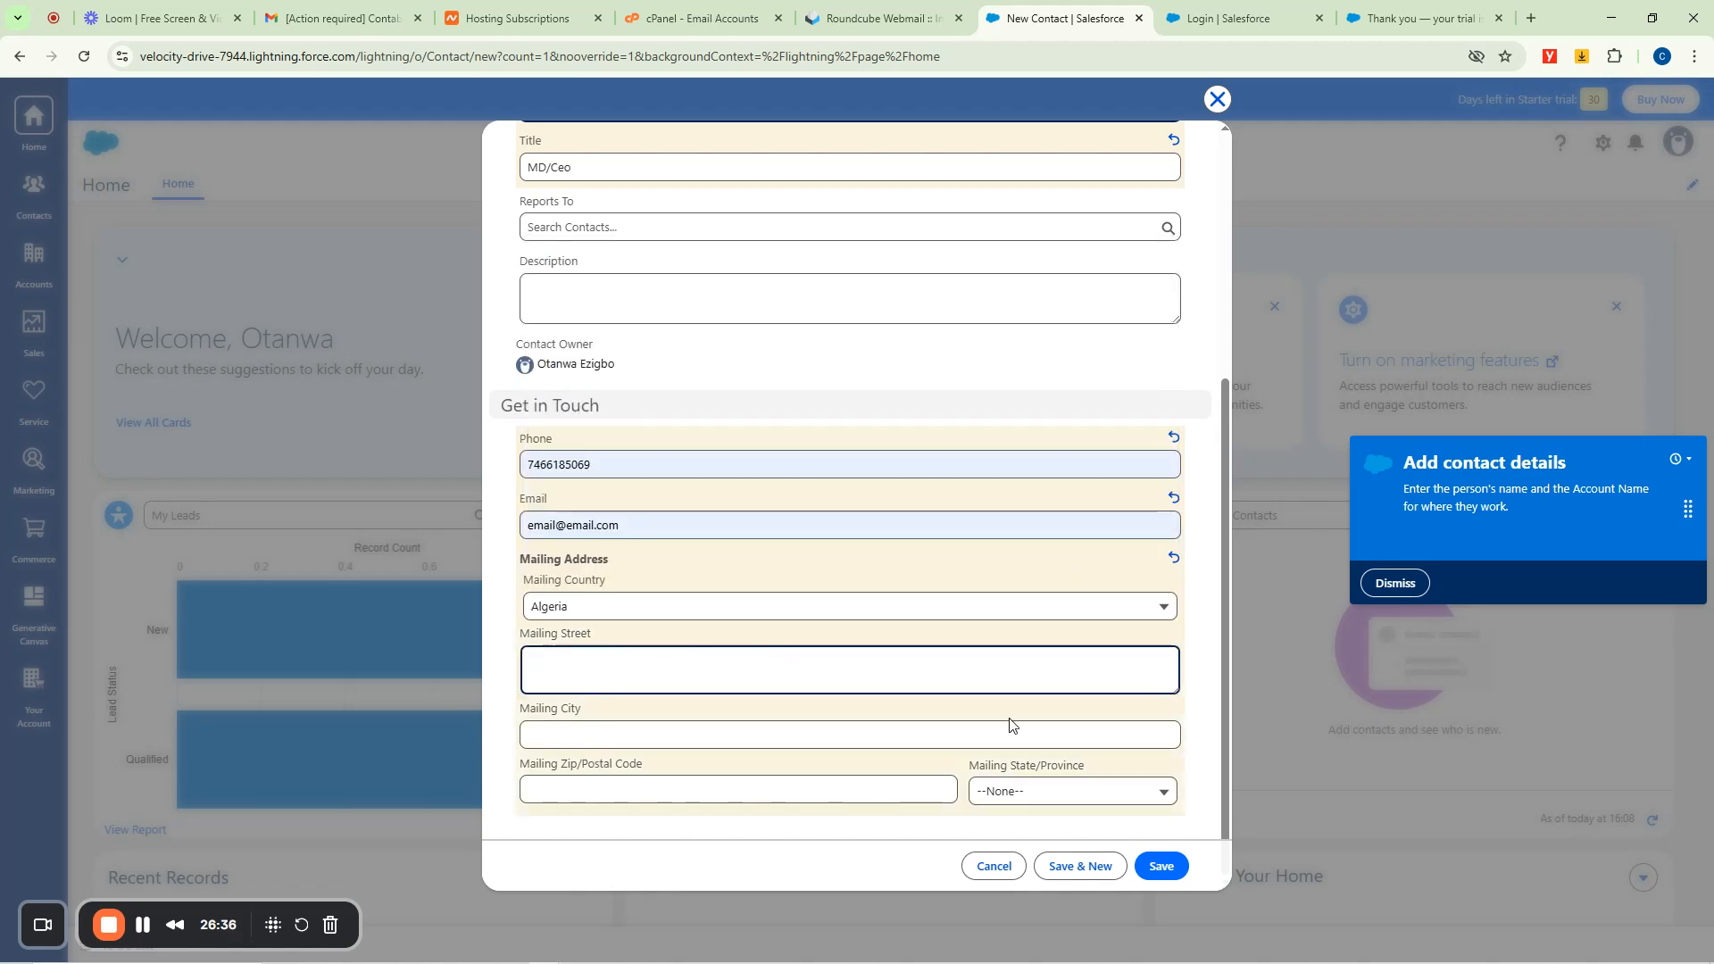
pyautogui.scroll(5, 1007, 715)
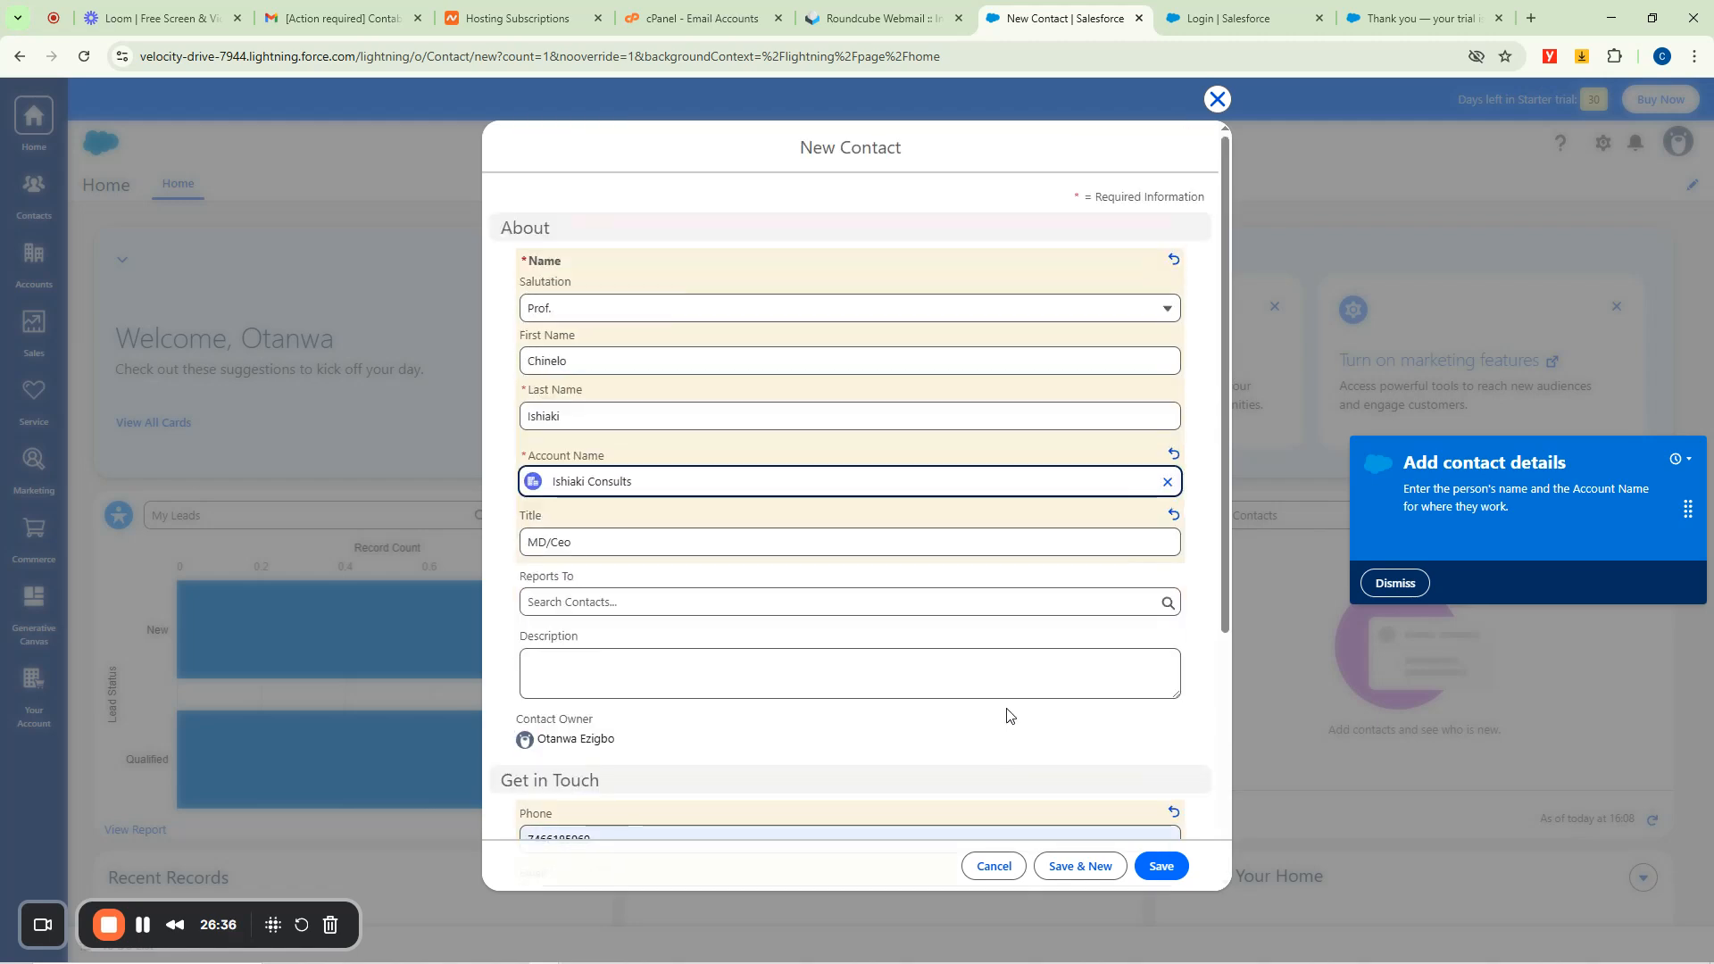
pyautogui.click(1162, 867)
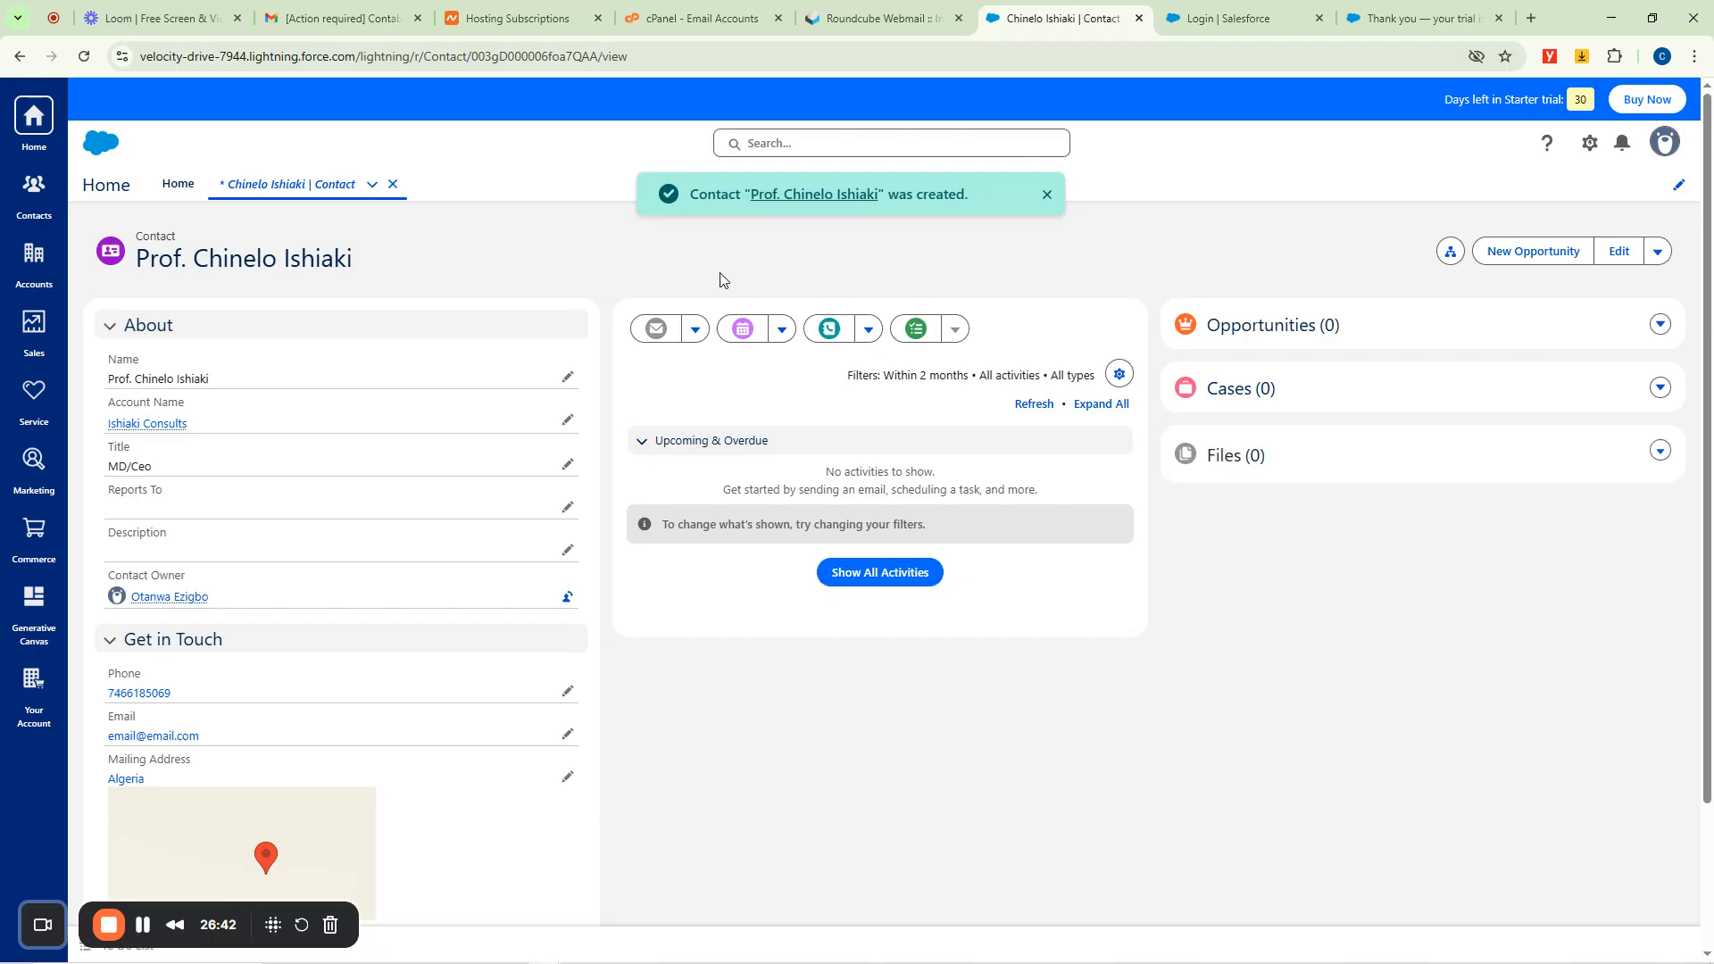
# Back on Home, switch the contacts card to the New This Week list view.
pyautogui.click(178, 184)
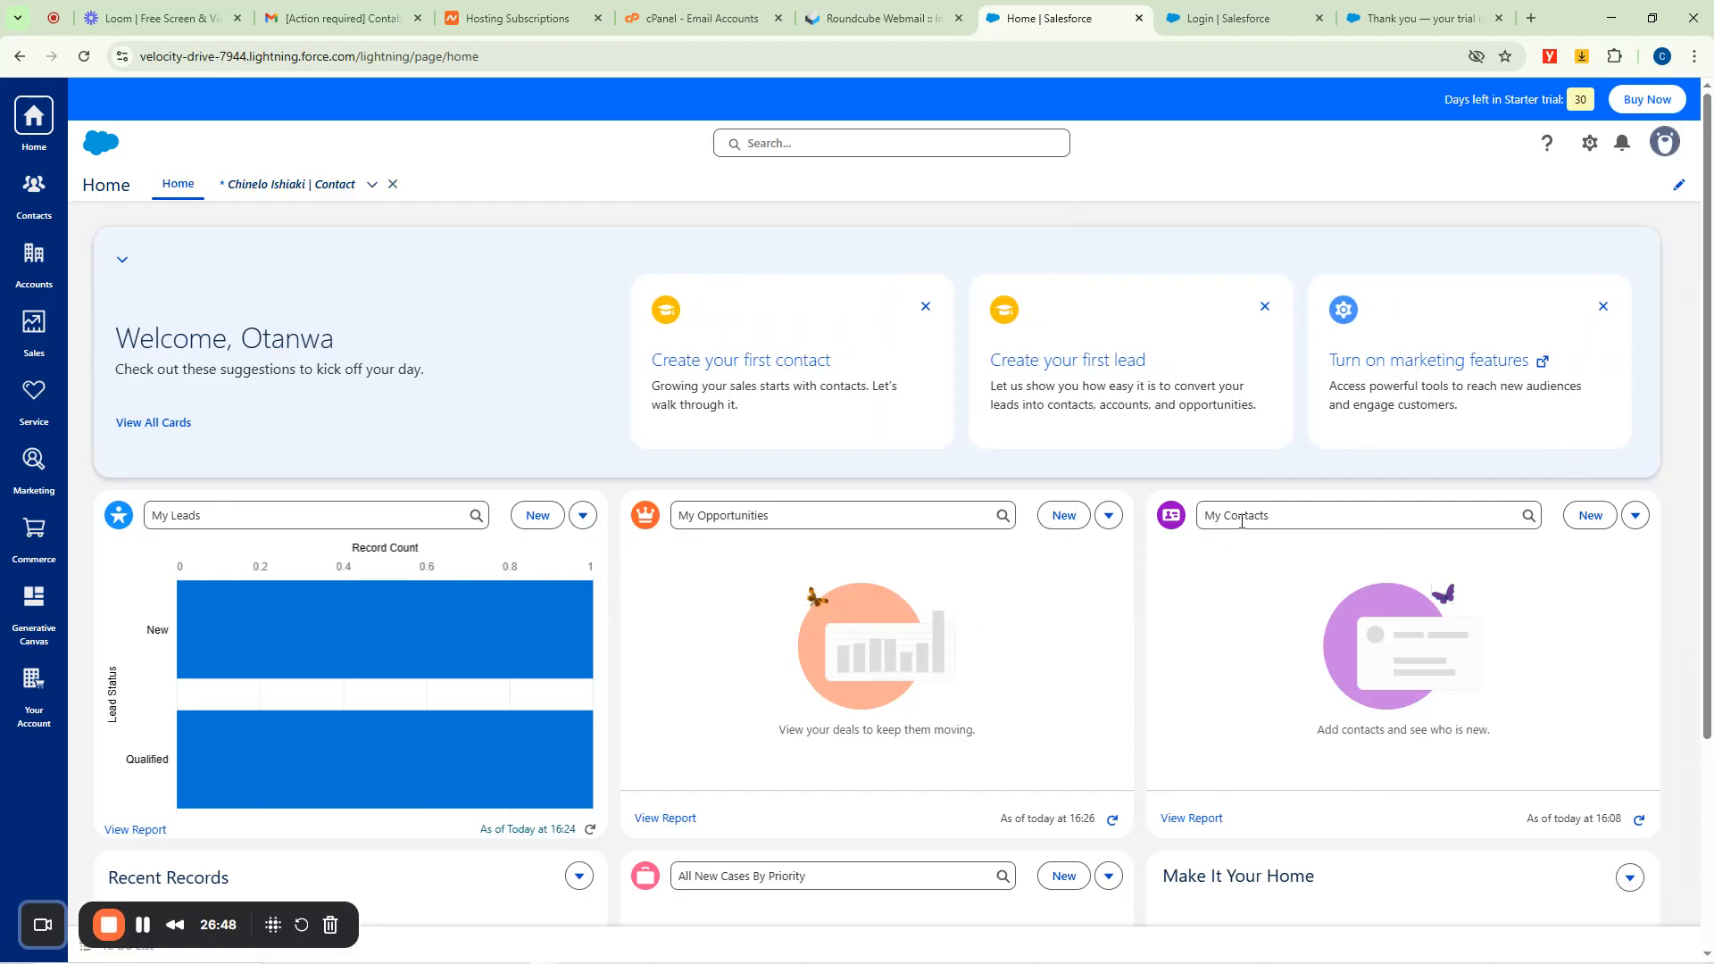
pyautogui.scroll(-3, 1428, 504)
pyautogui.scroll(3, 1374, 516)
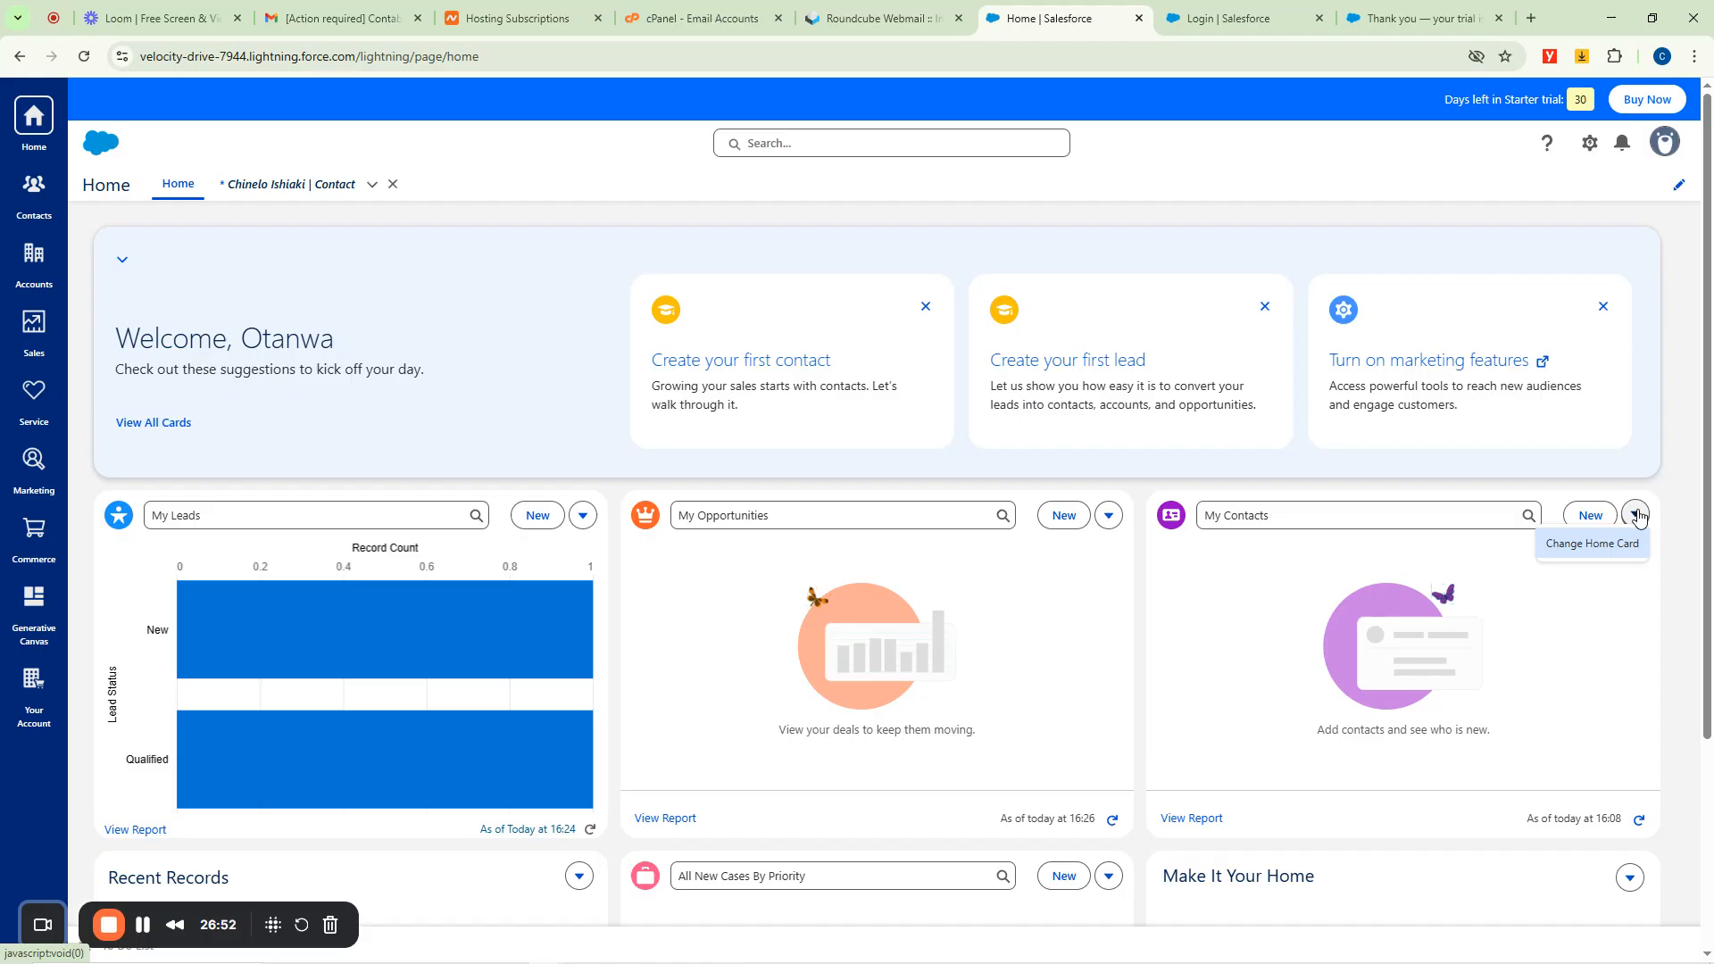
pyautogui.click(1575, 546)
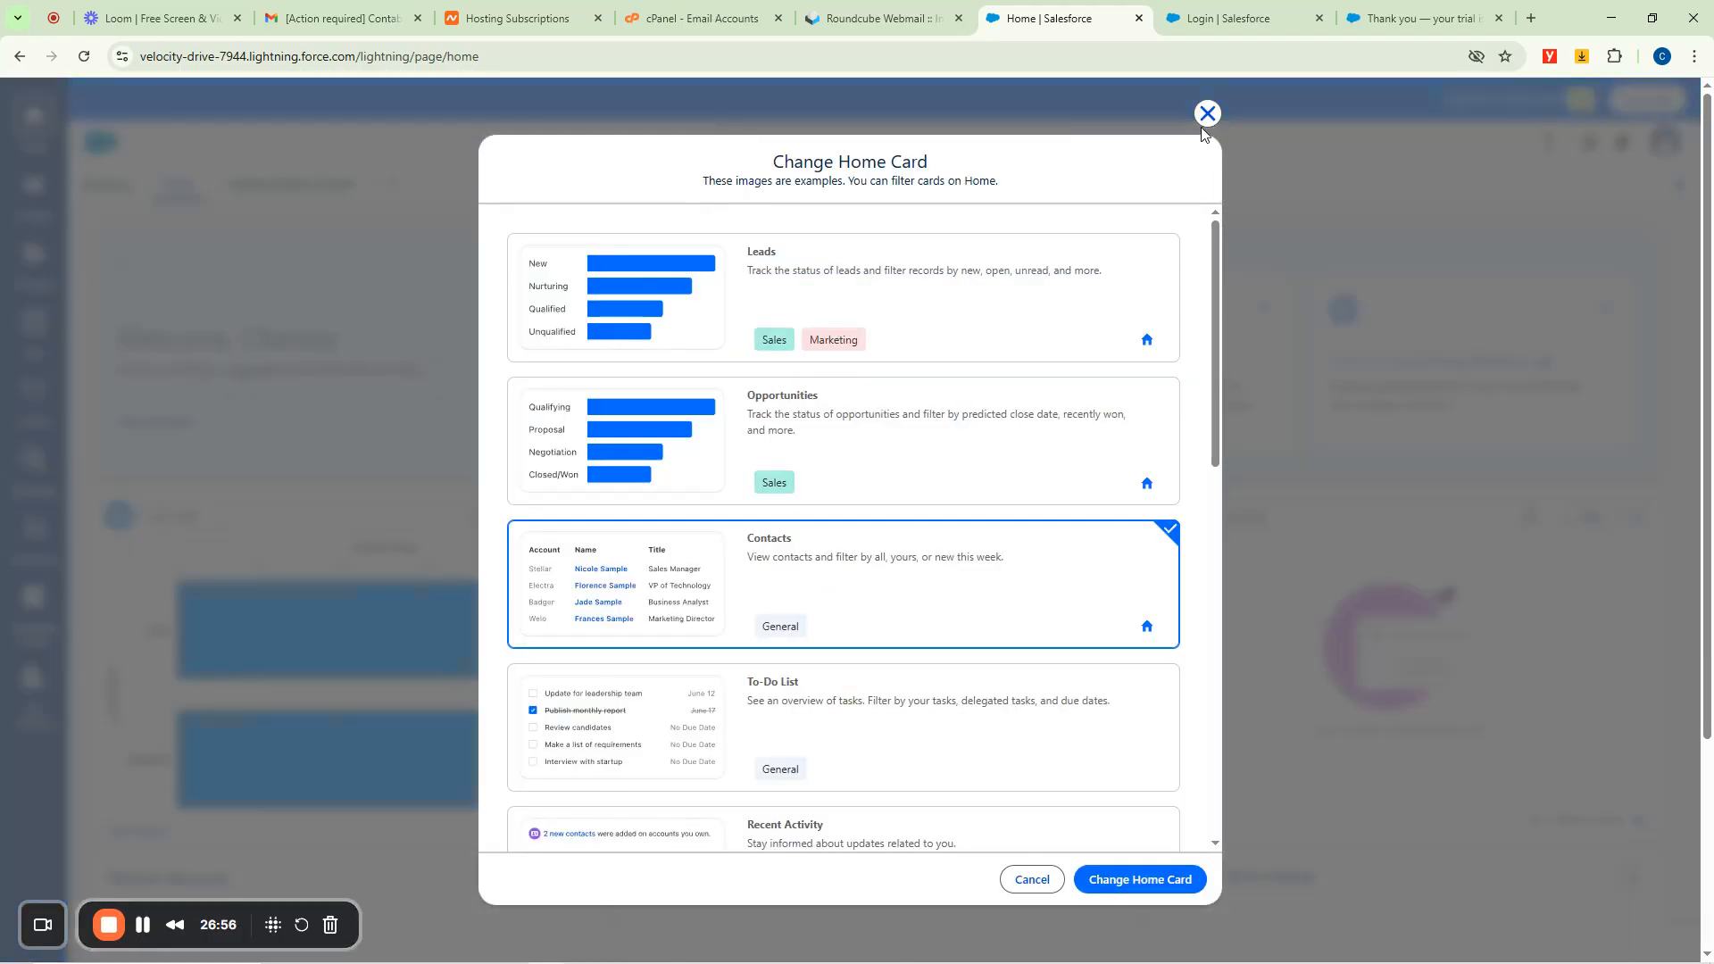
pyautogui.click(1207, 113)
pyautogui.click(1377, 515)
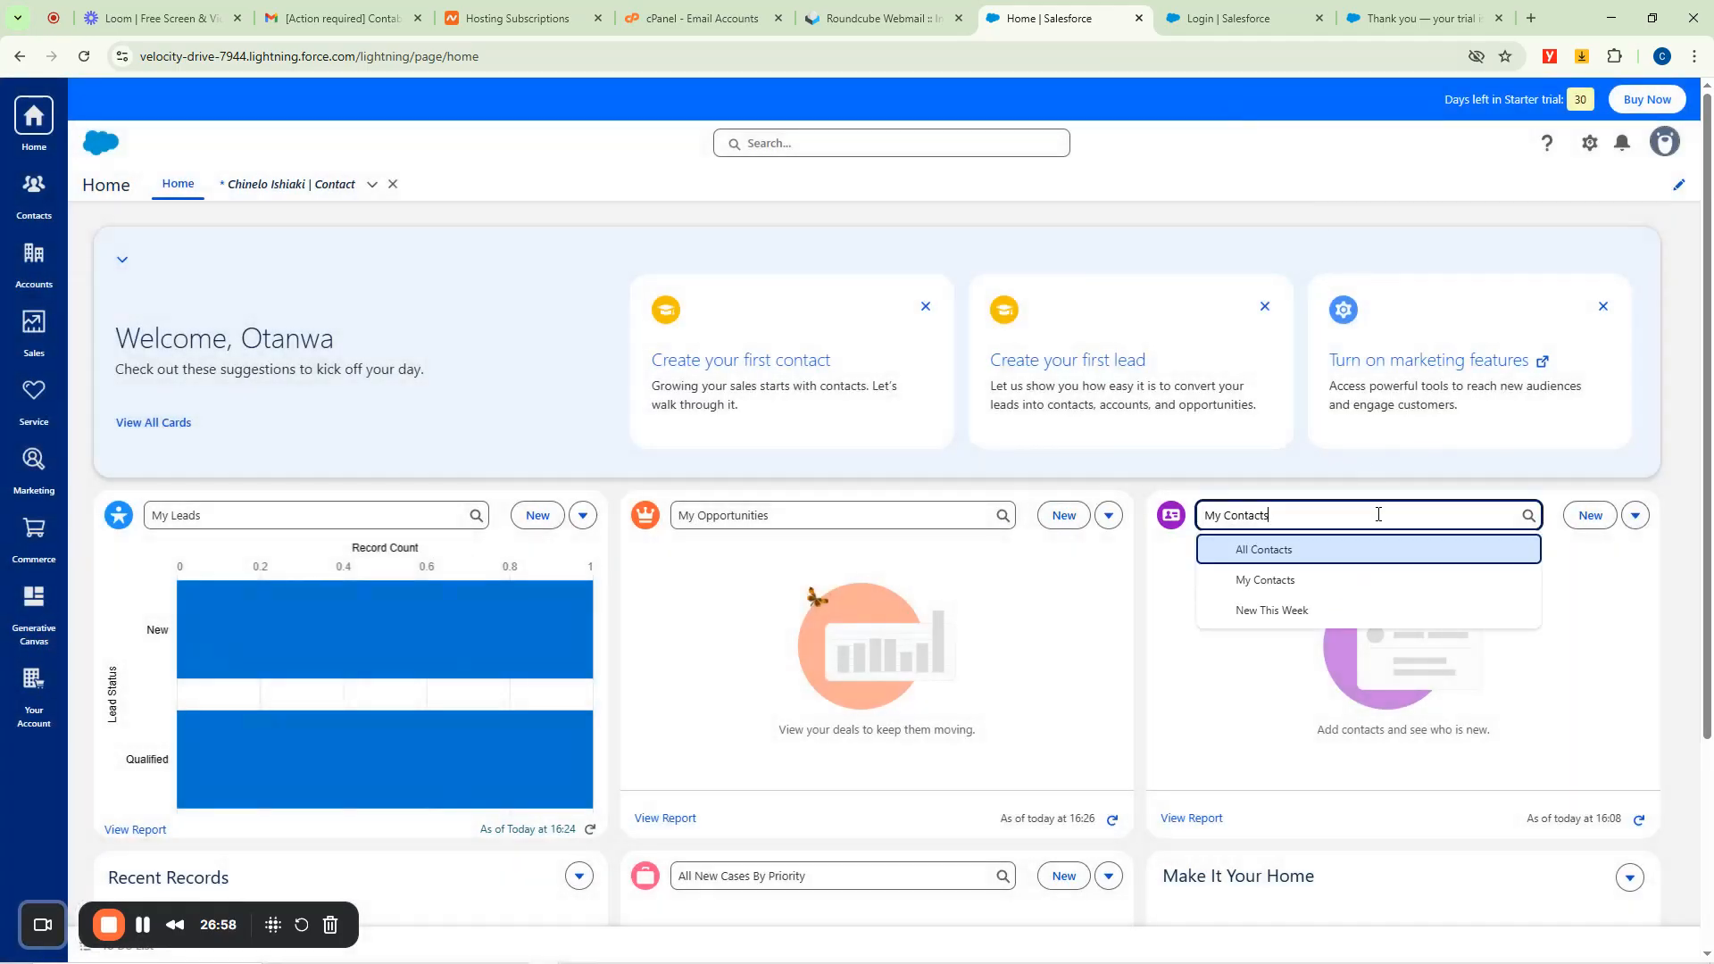
pyautogui.click(1280, 582)
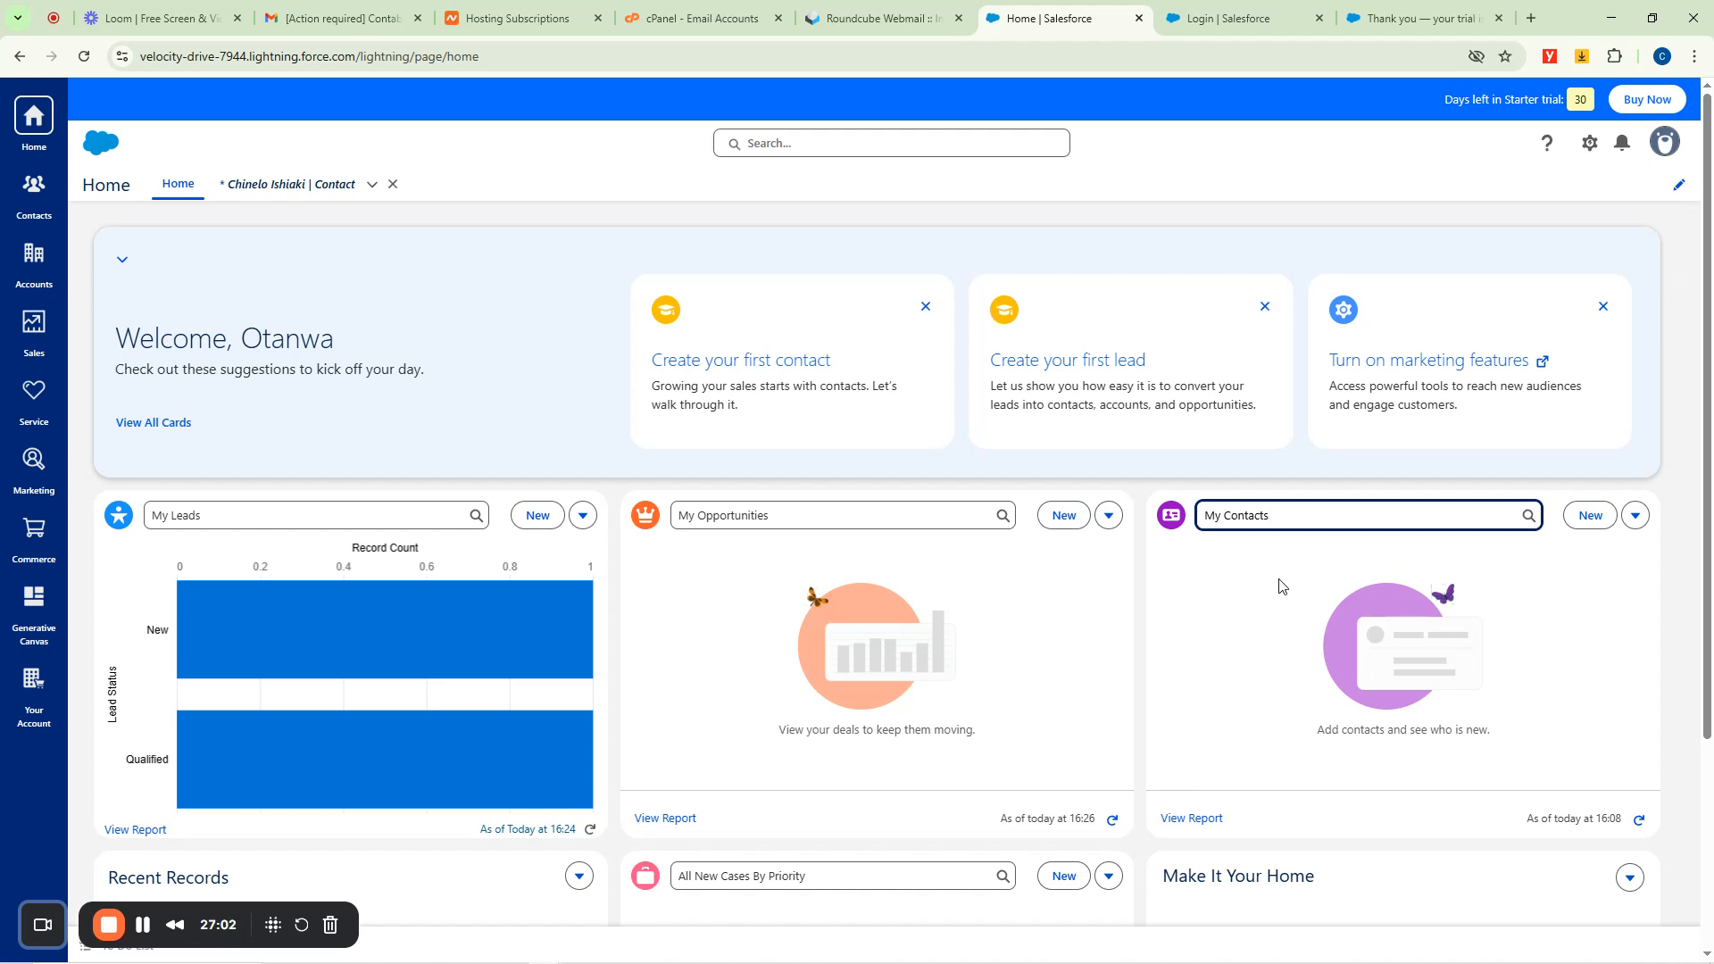
pyautogui.click(1315, 522)
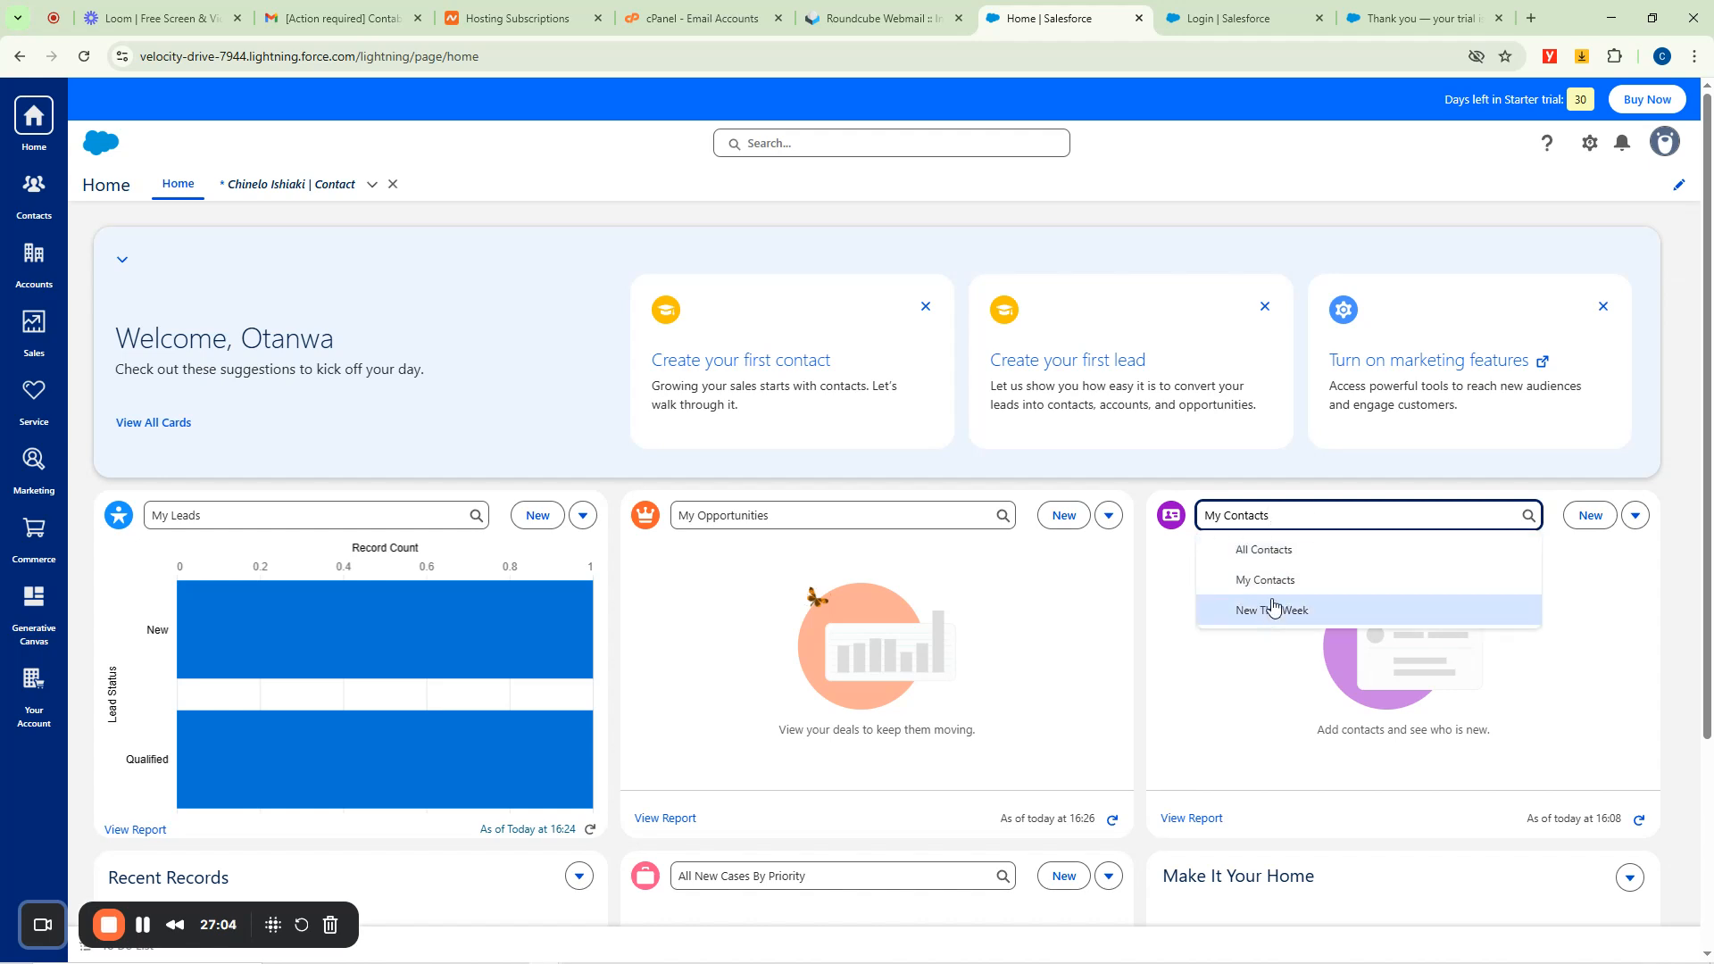
pyautogui.click(1274, 612)
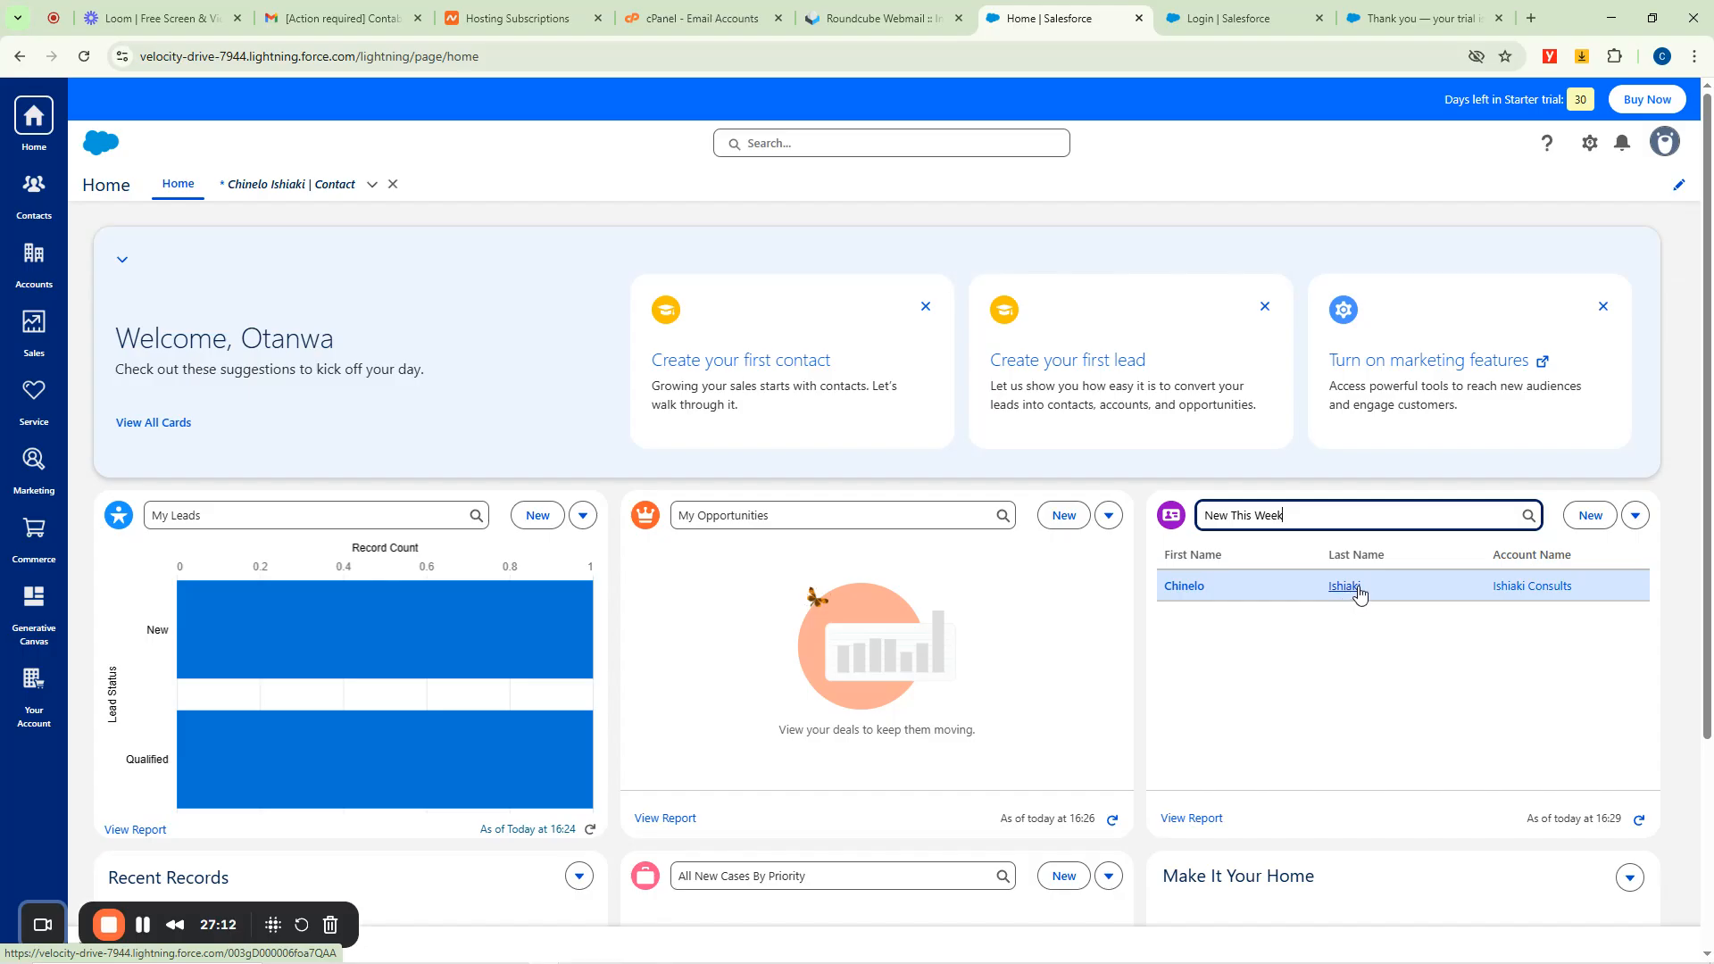
# Show Today's Leads in the leads card and All Opportunities in the opportunities card.
pyautogui.click(287, 517)
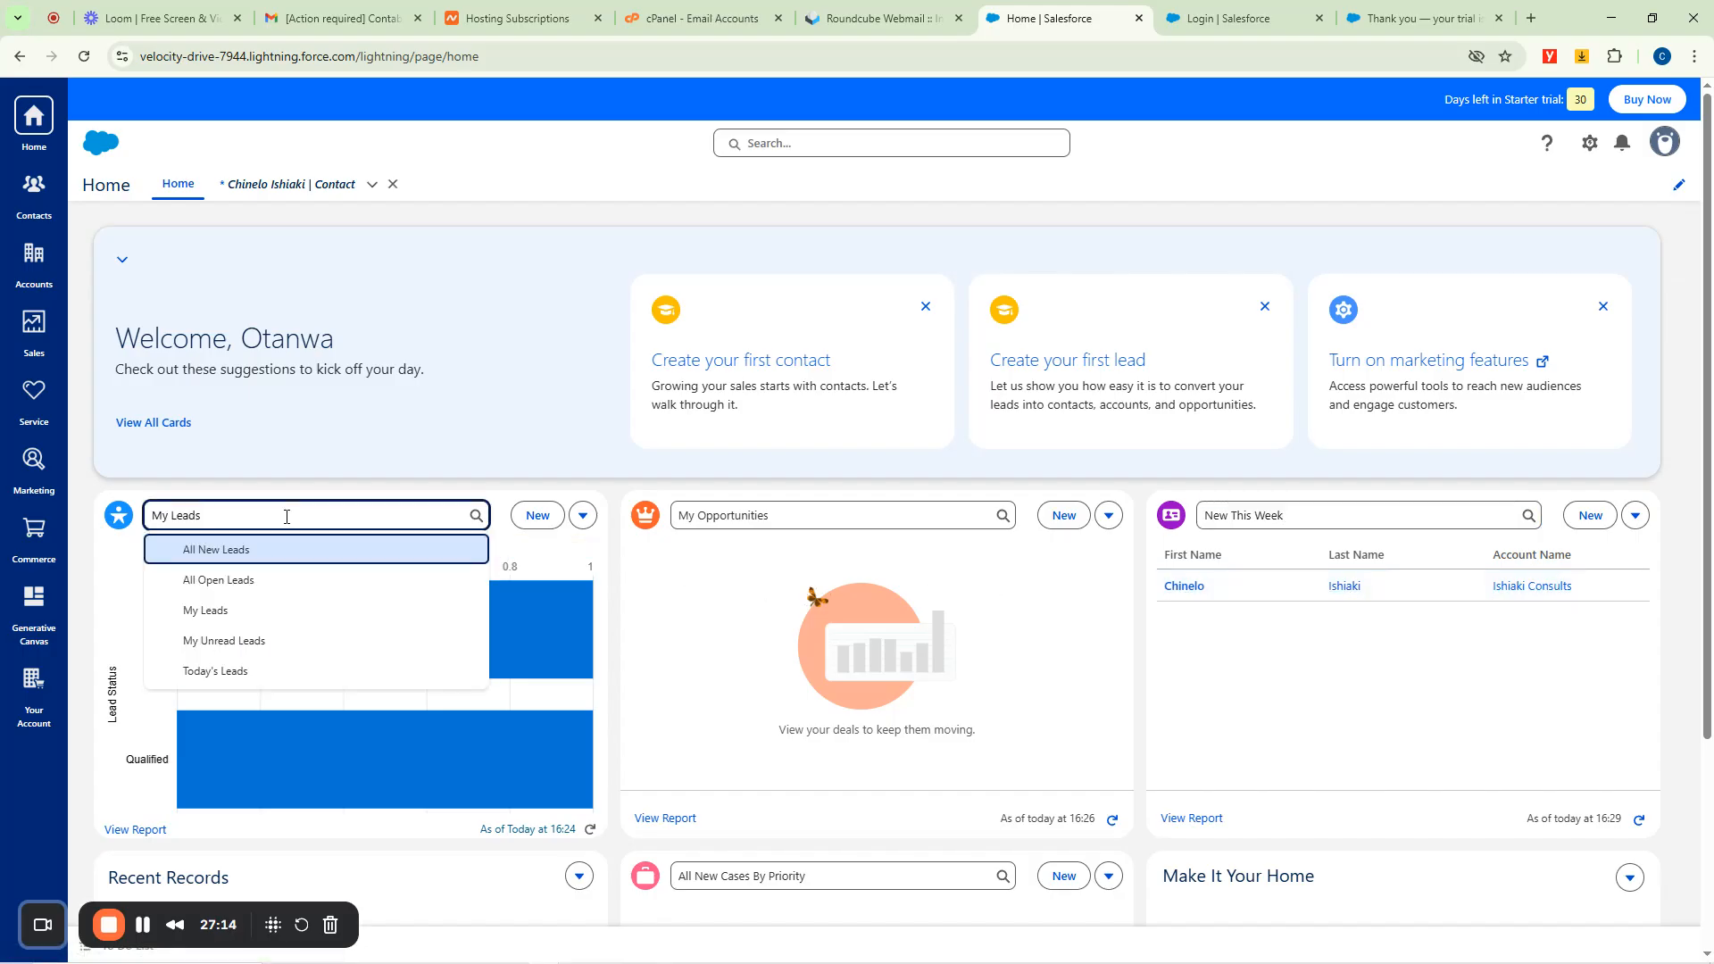
pyautogui.click(225, 673)
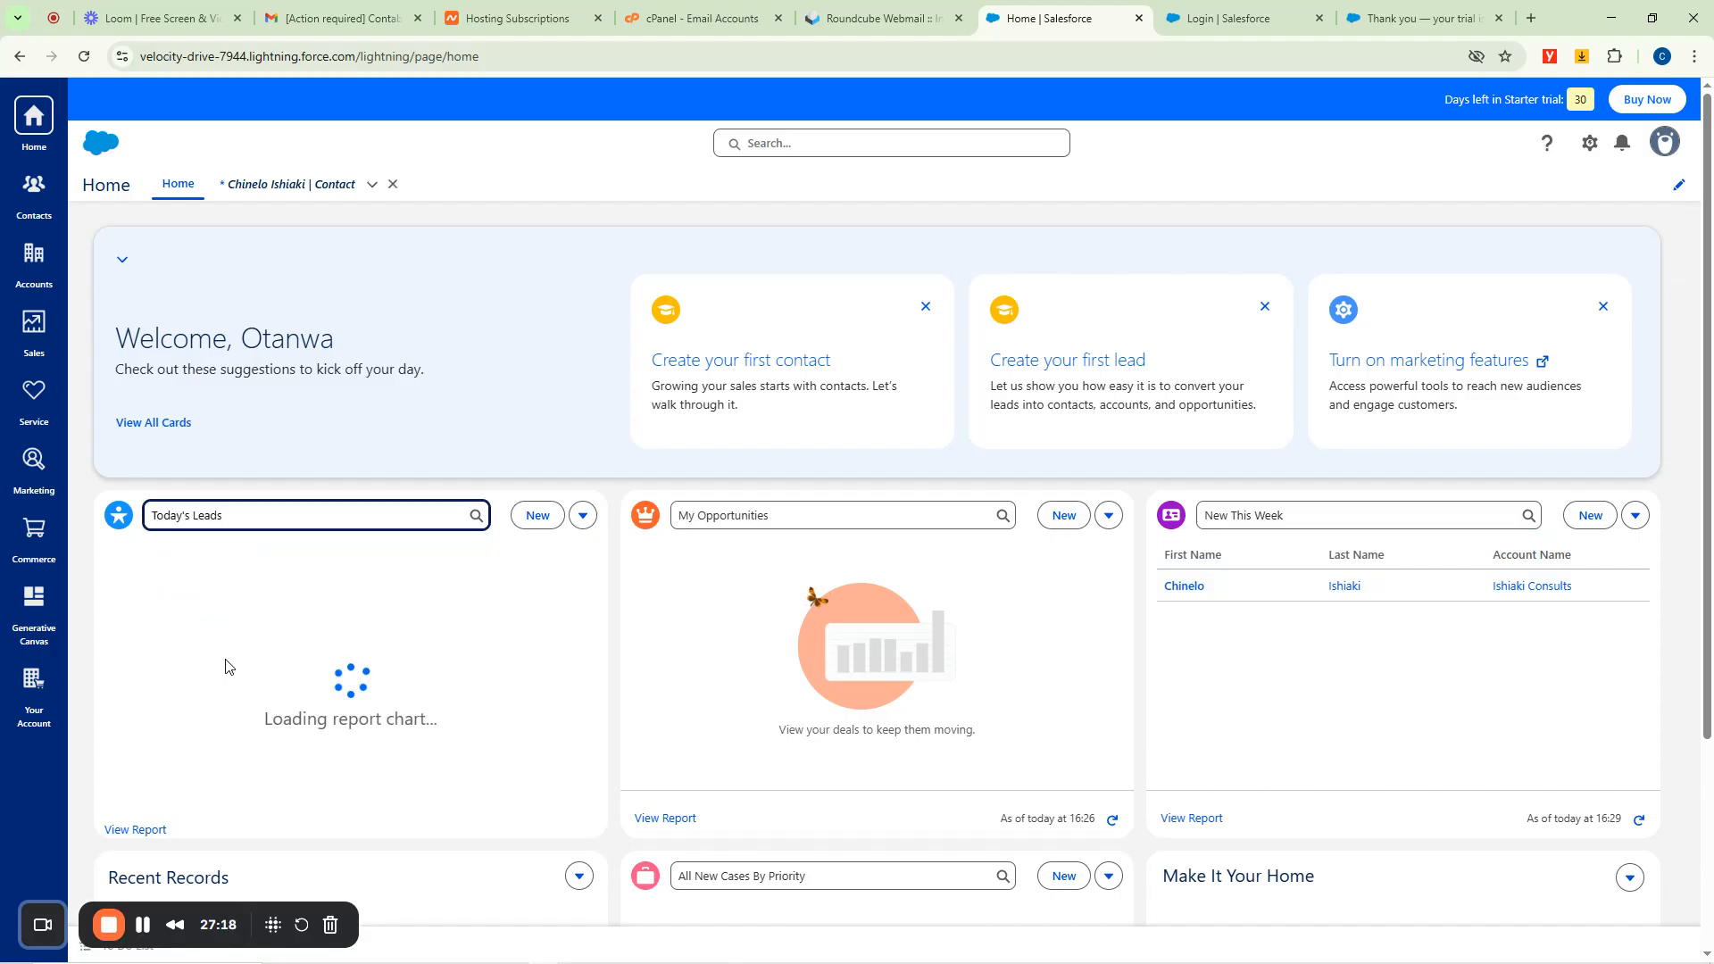
pyautogui.click(248, 518)
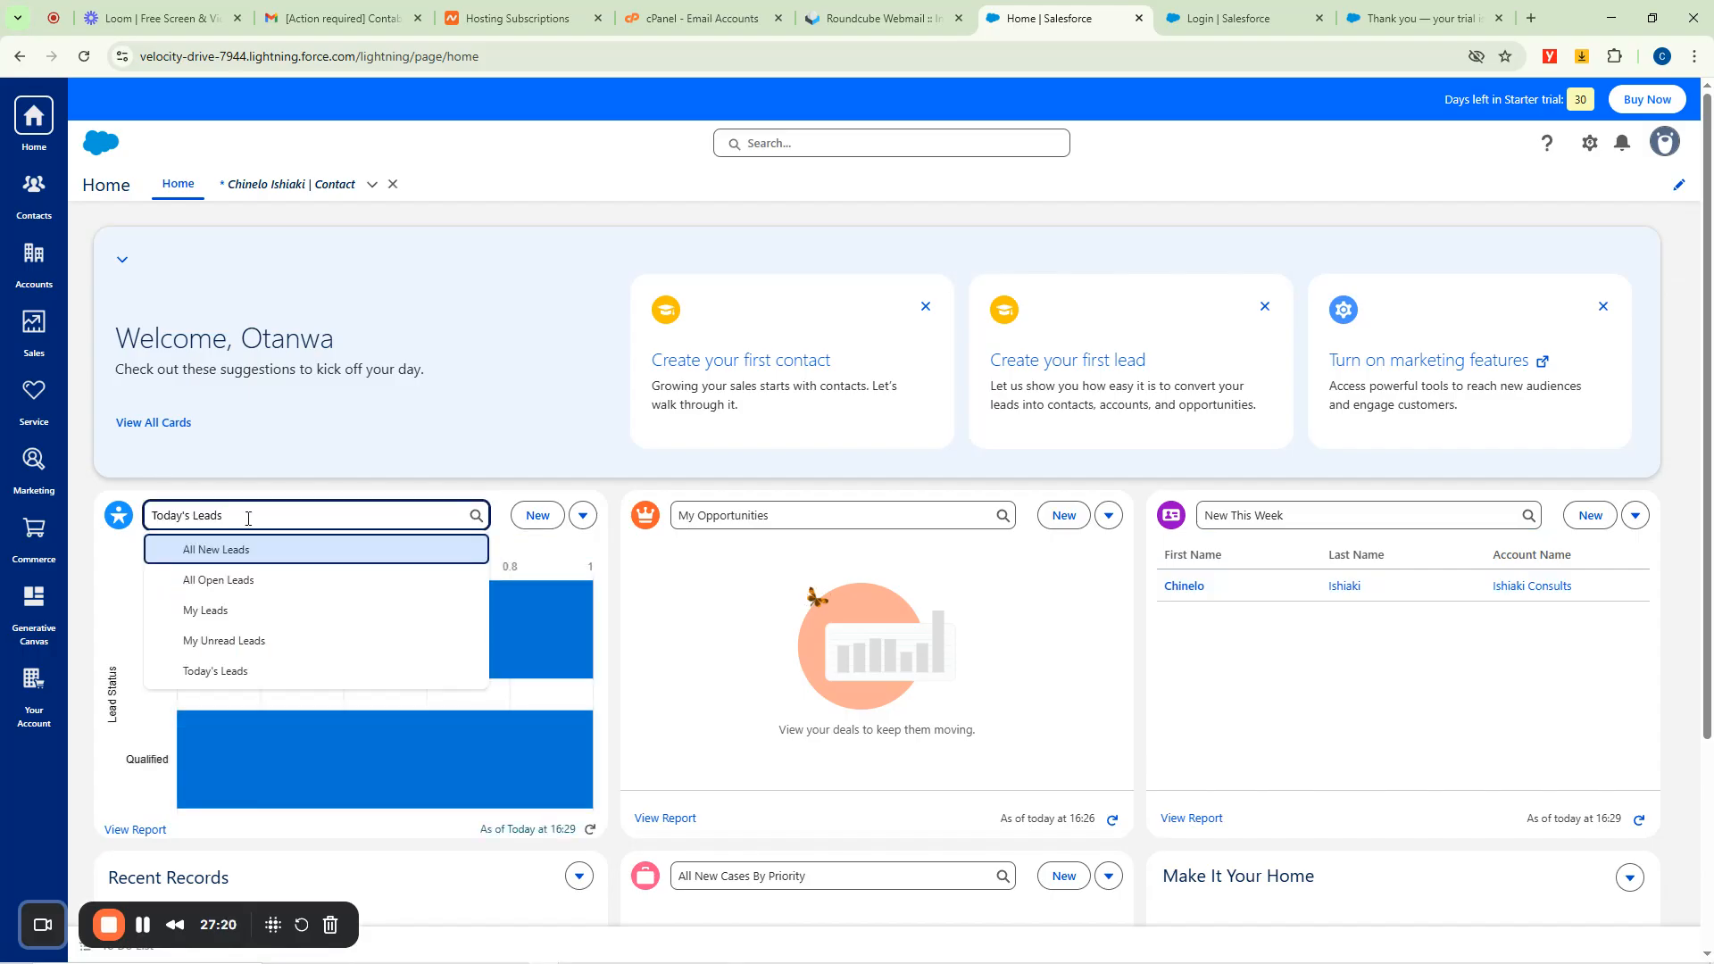
pyautogui.click(790, 514)
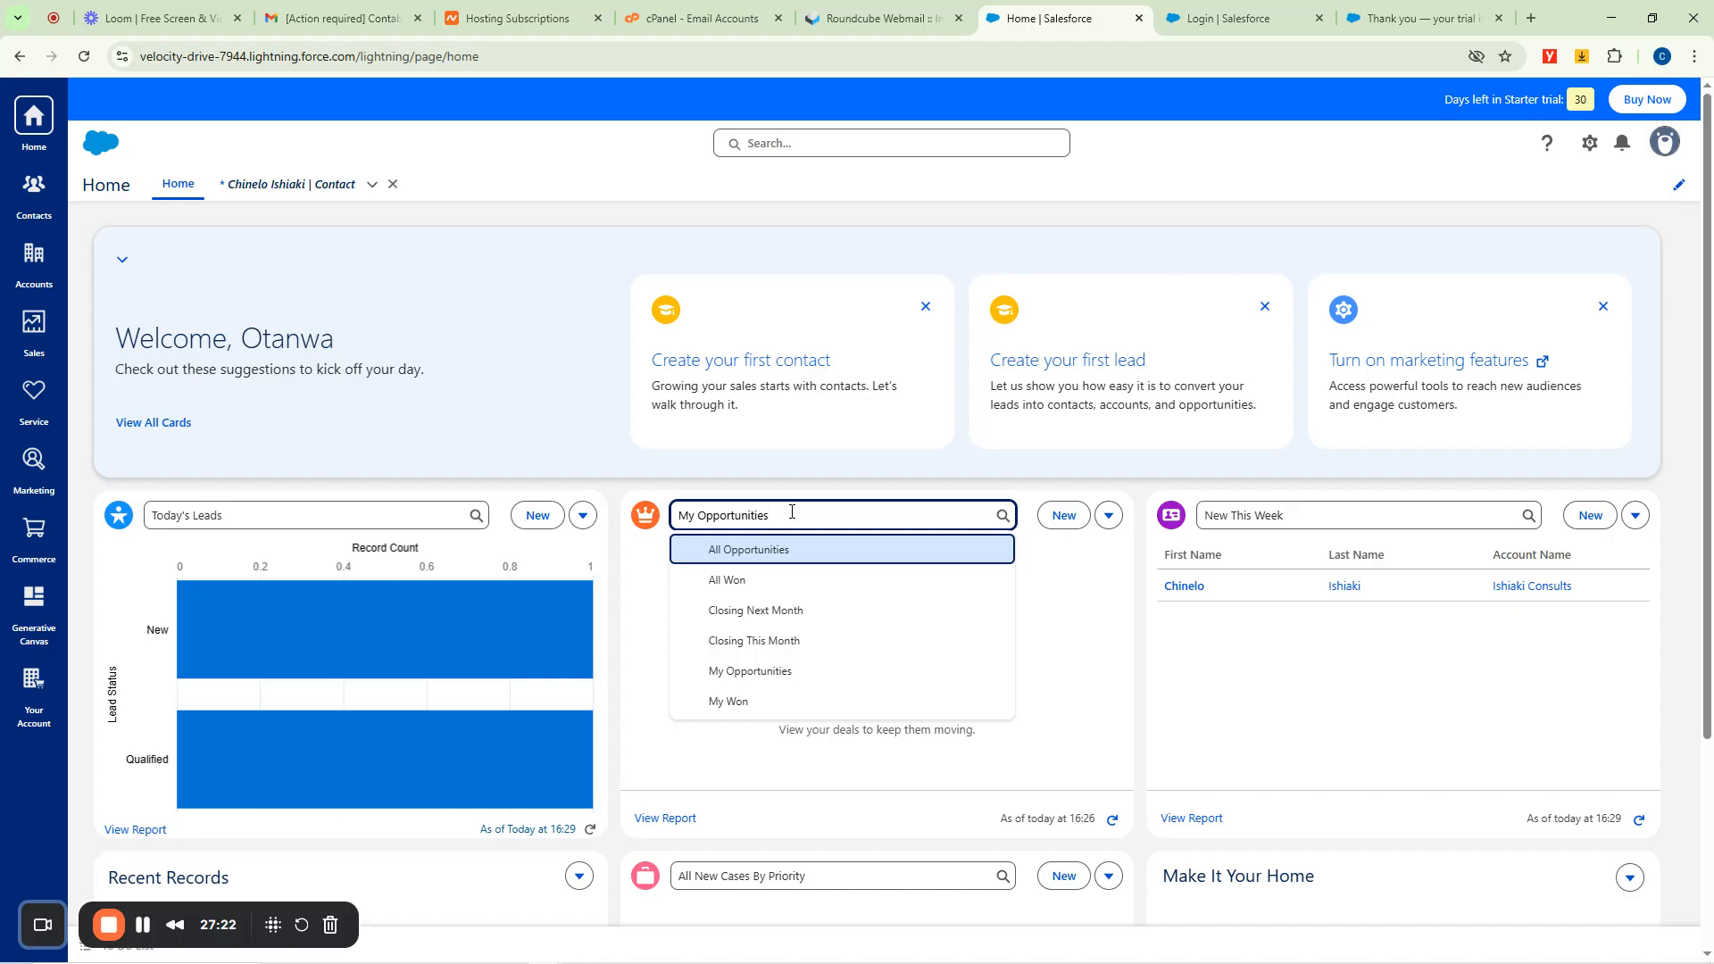
pyautogui.click(749, 551)
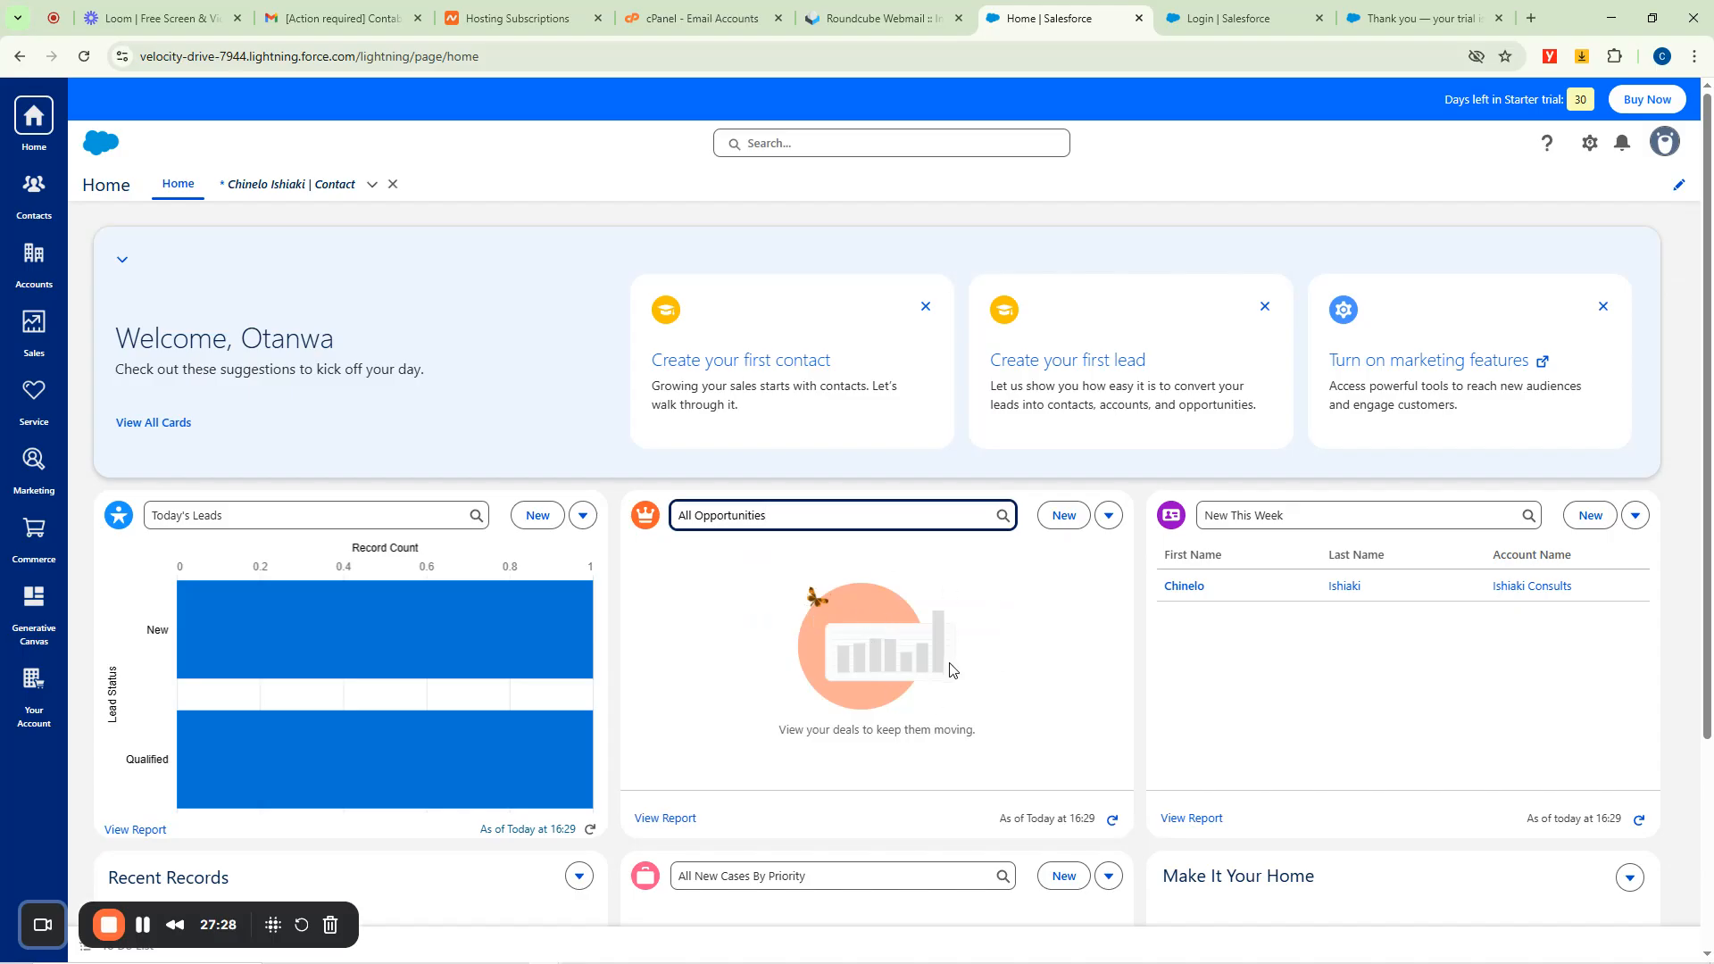
# Review the Recent Records section, then close the contact record's tab.
pyautogui.scroll(-3, 945, 616)
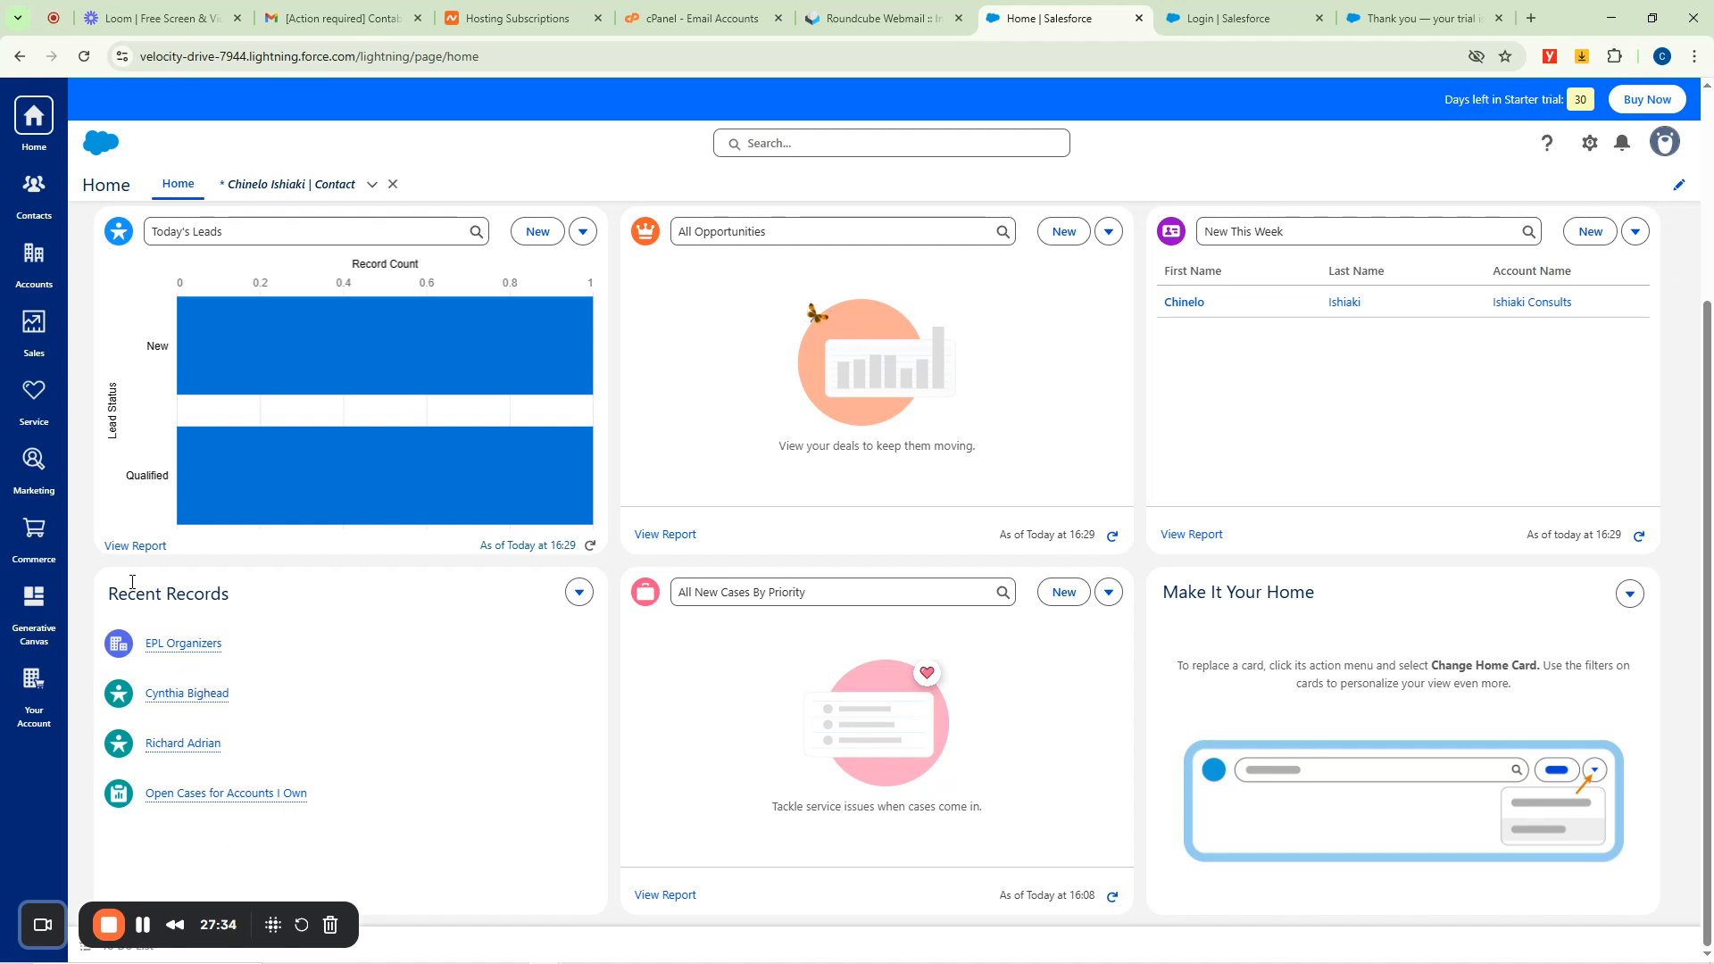
pyautogui.moveTo(159, 646)
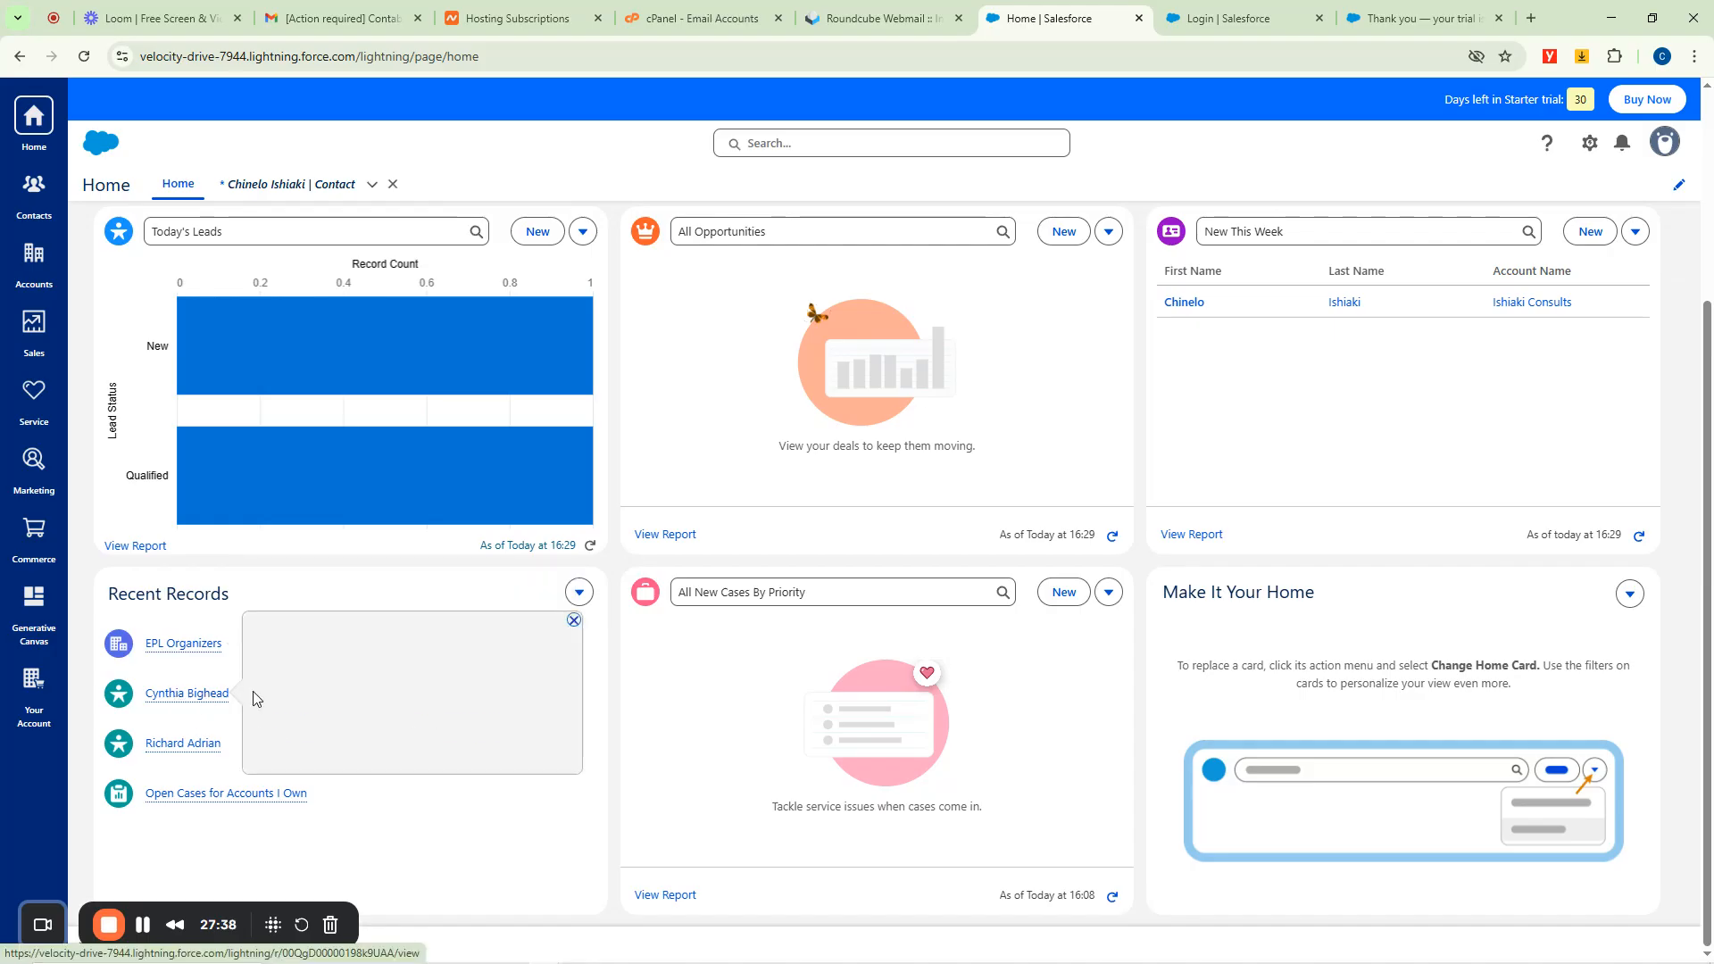
pyautogui.moveTo(183, 753)
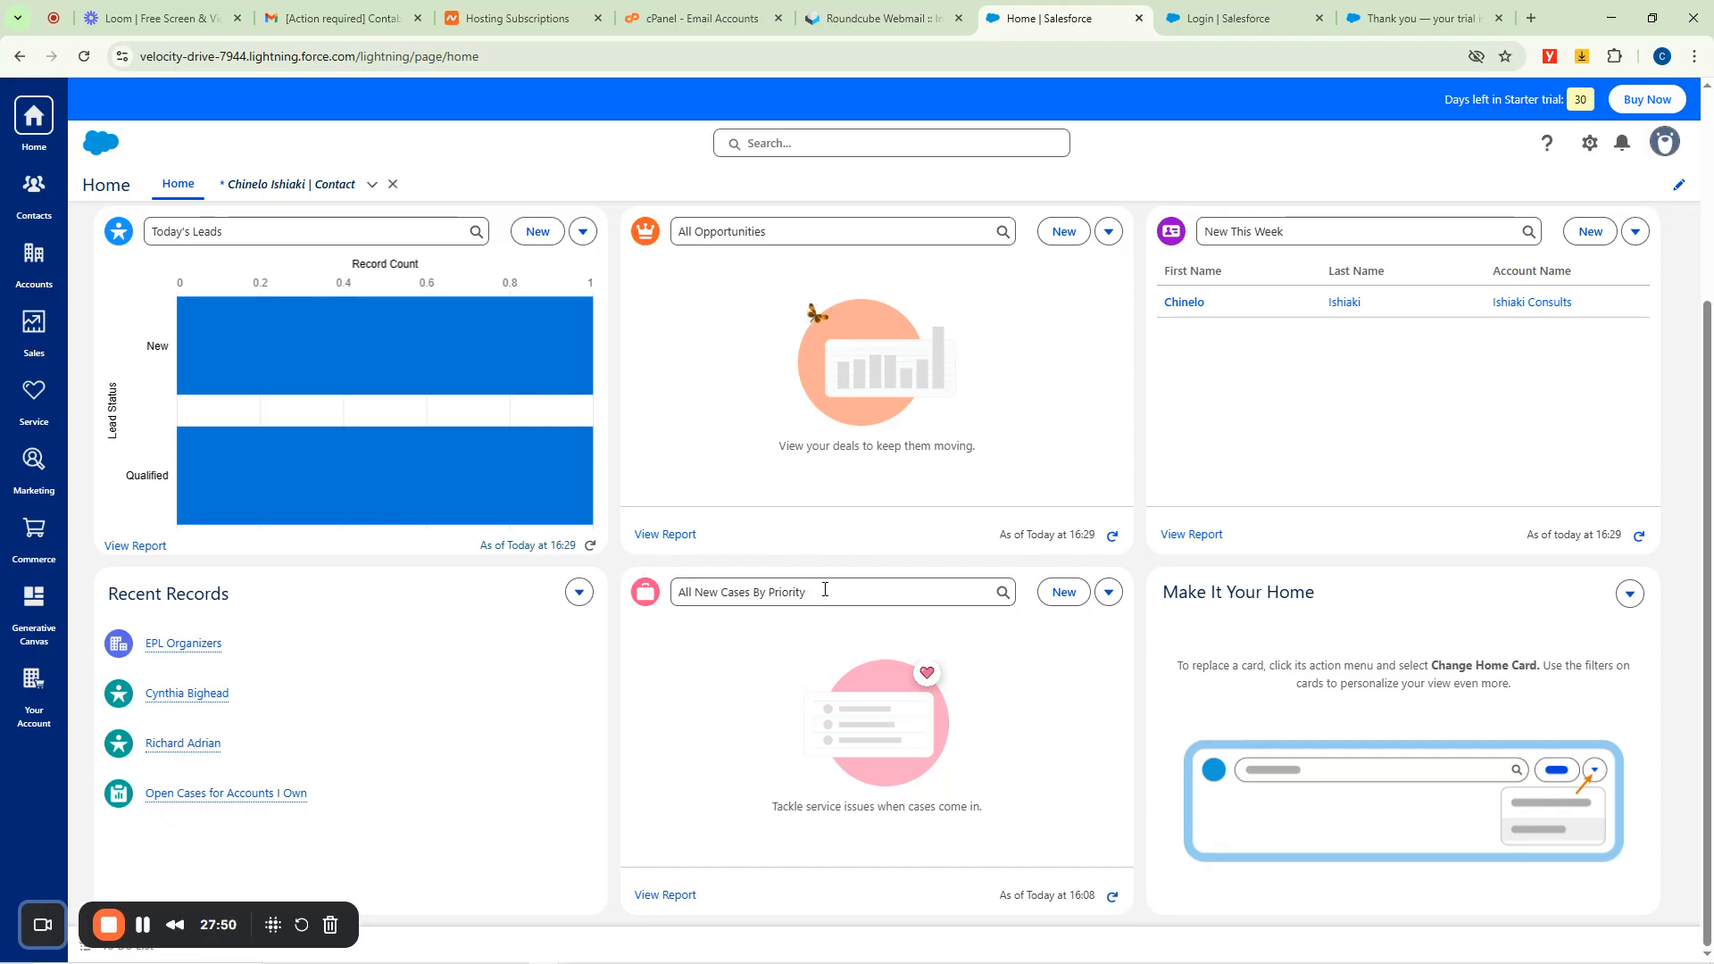
pyautogui.scroll(3, 884, 558)
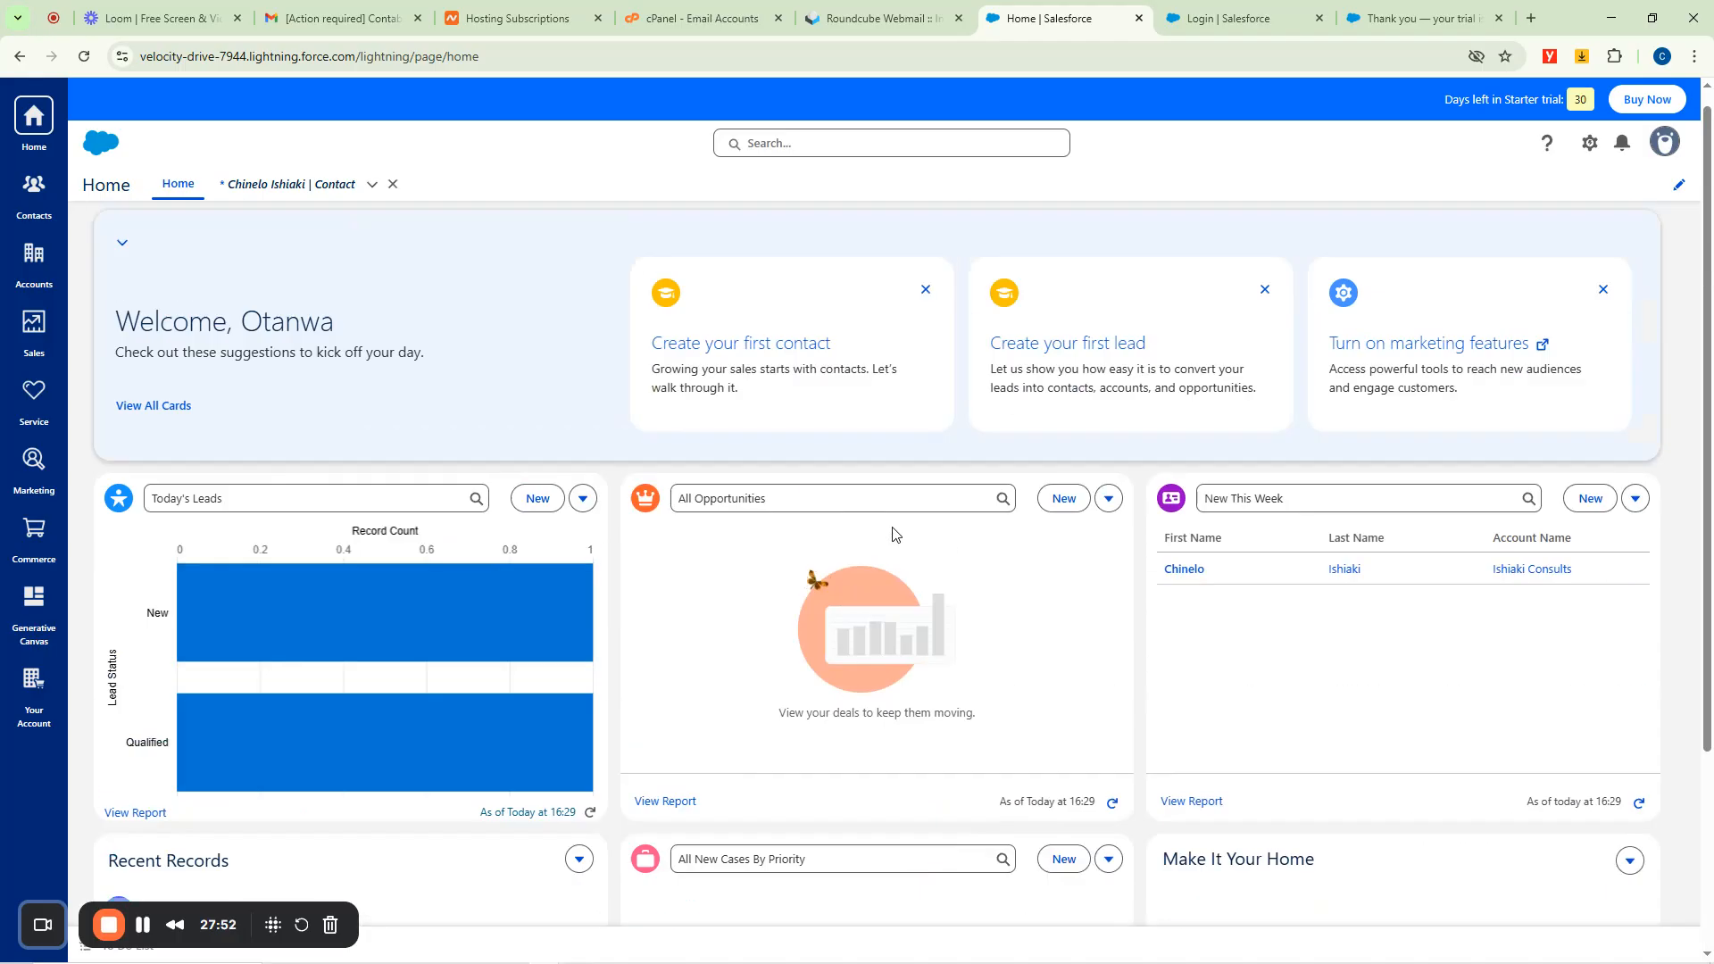
pyautogui.click(393, 185)
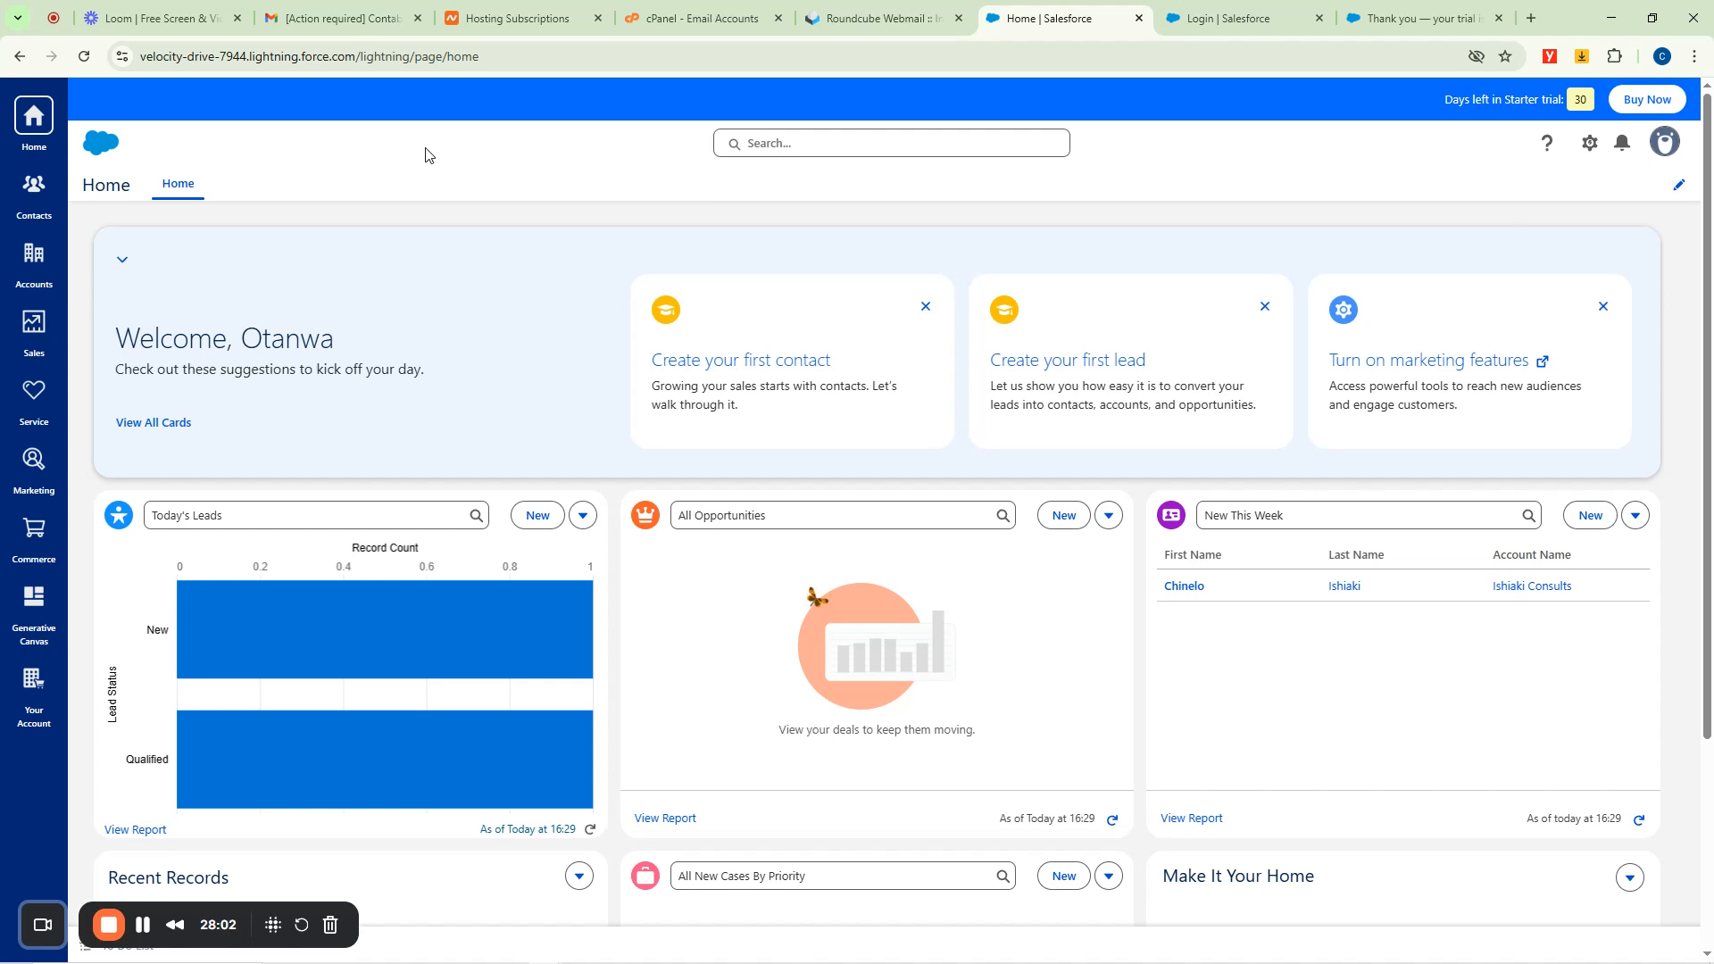
# Add Shipments from the All items list to the navigation bar and save.
pyautogui.click(1679, 188)
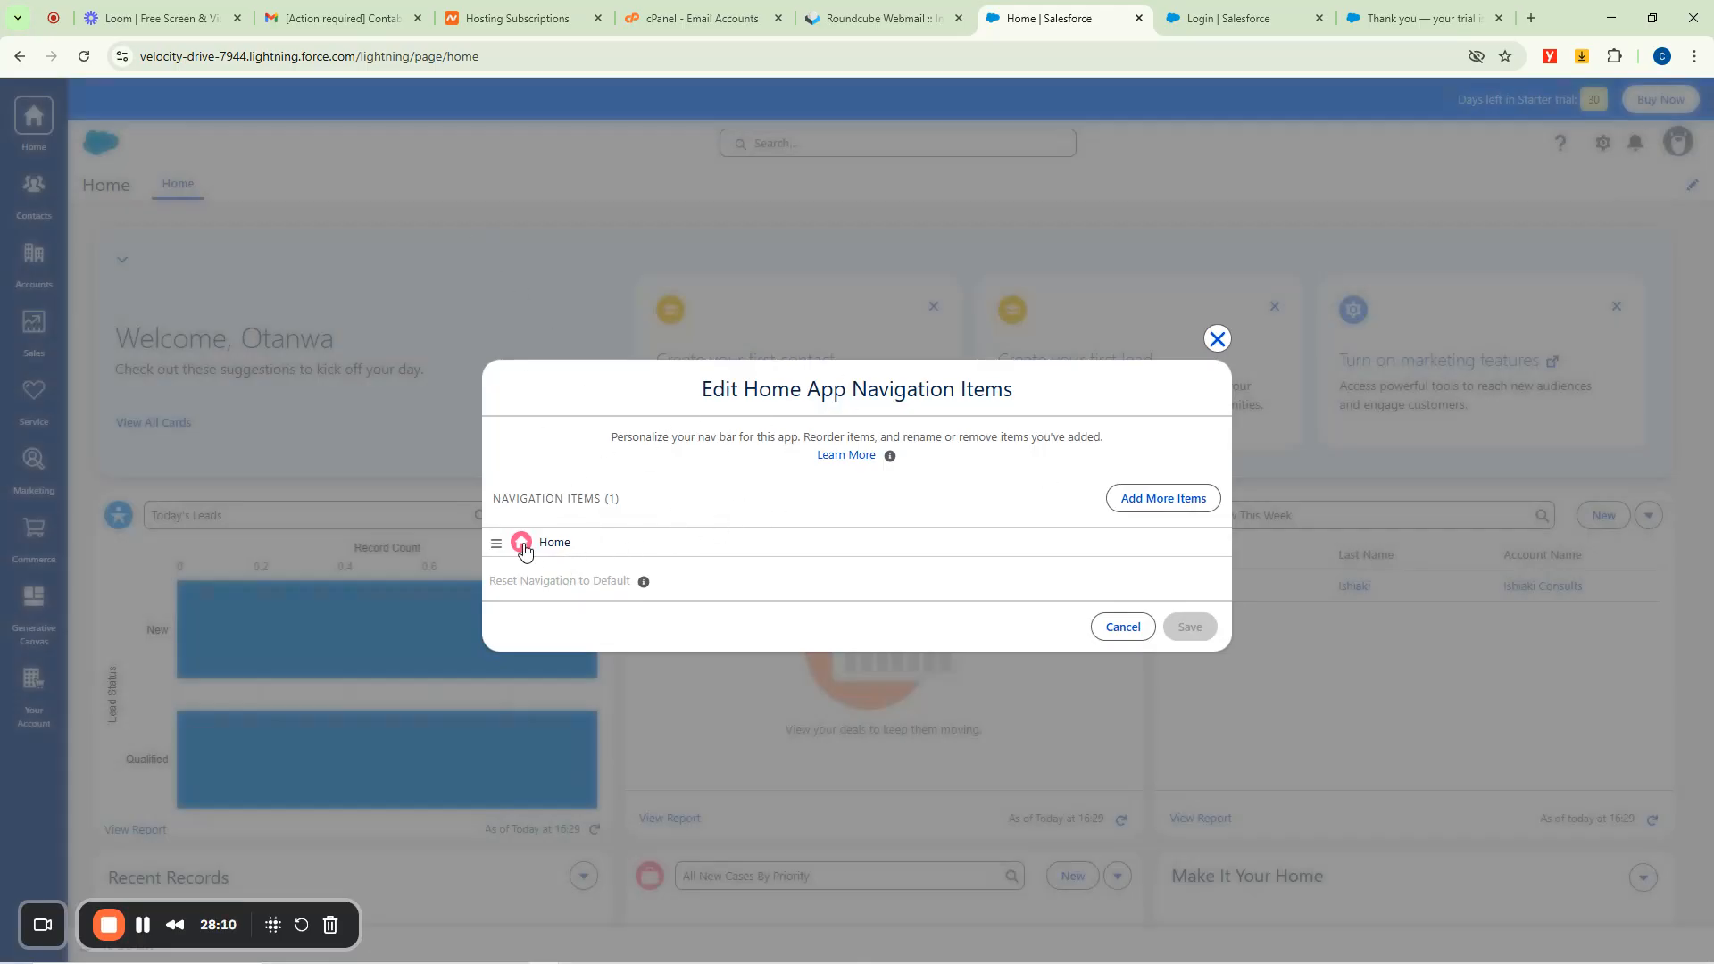
pyautogui.click(1142, 503)
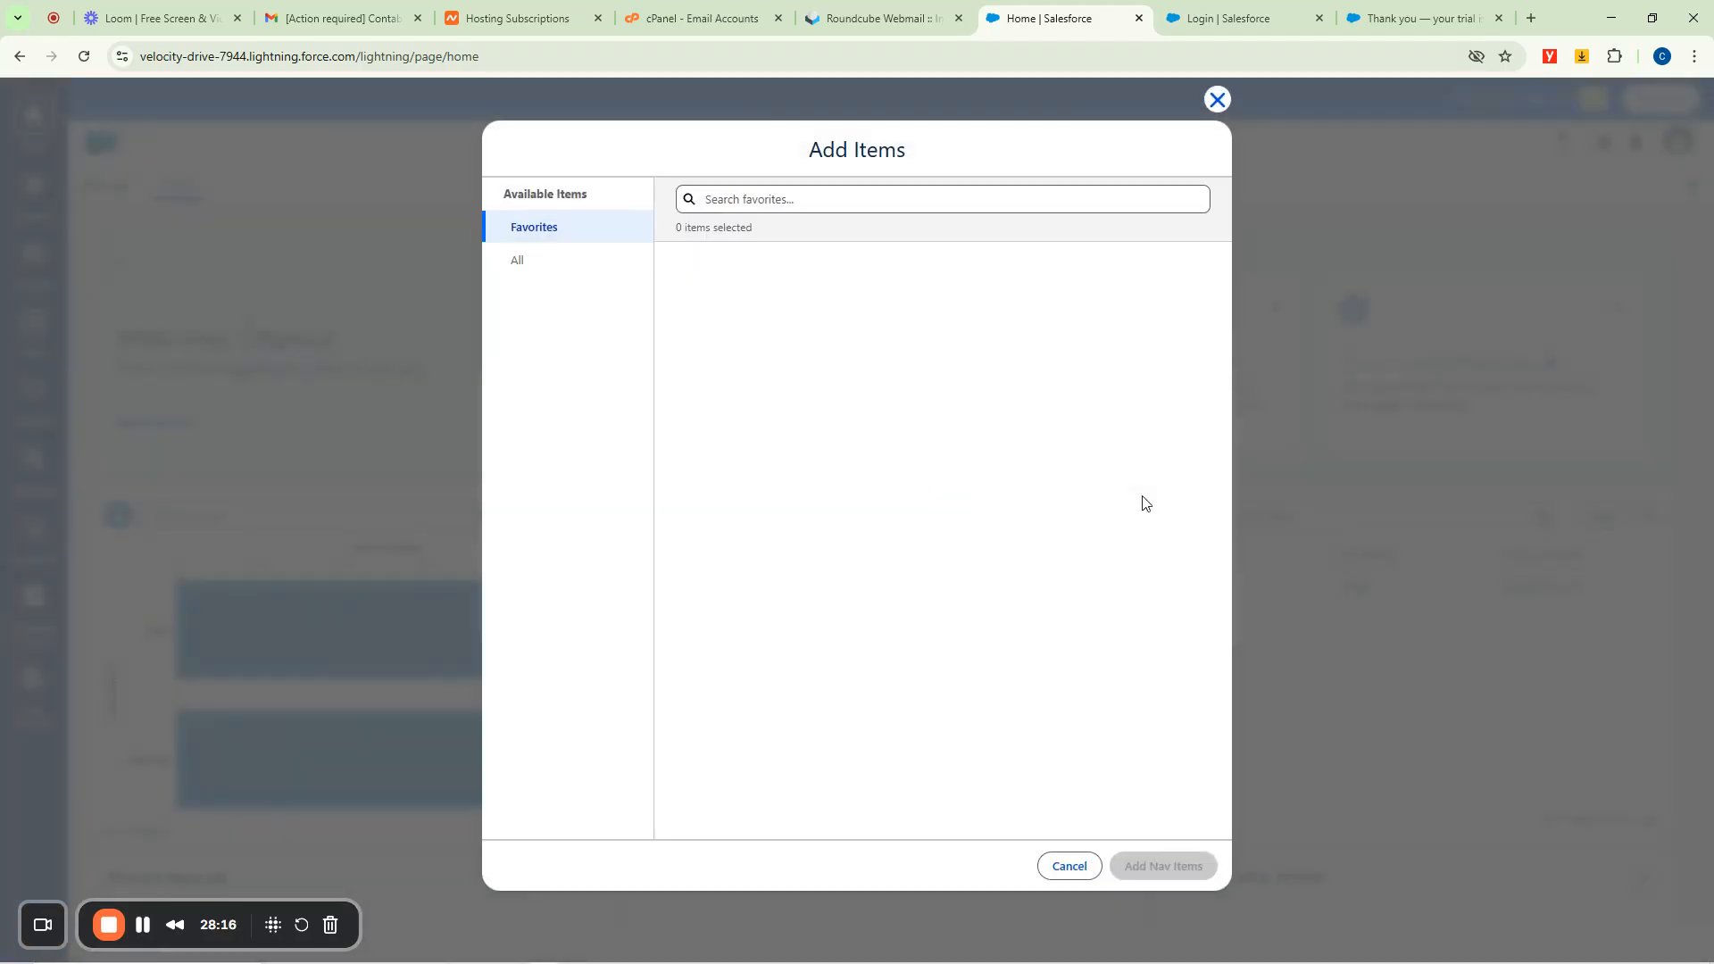
pyautogui.click(522, 266)
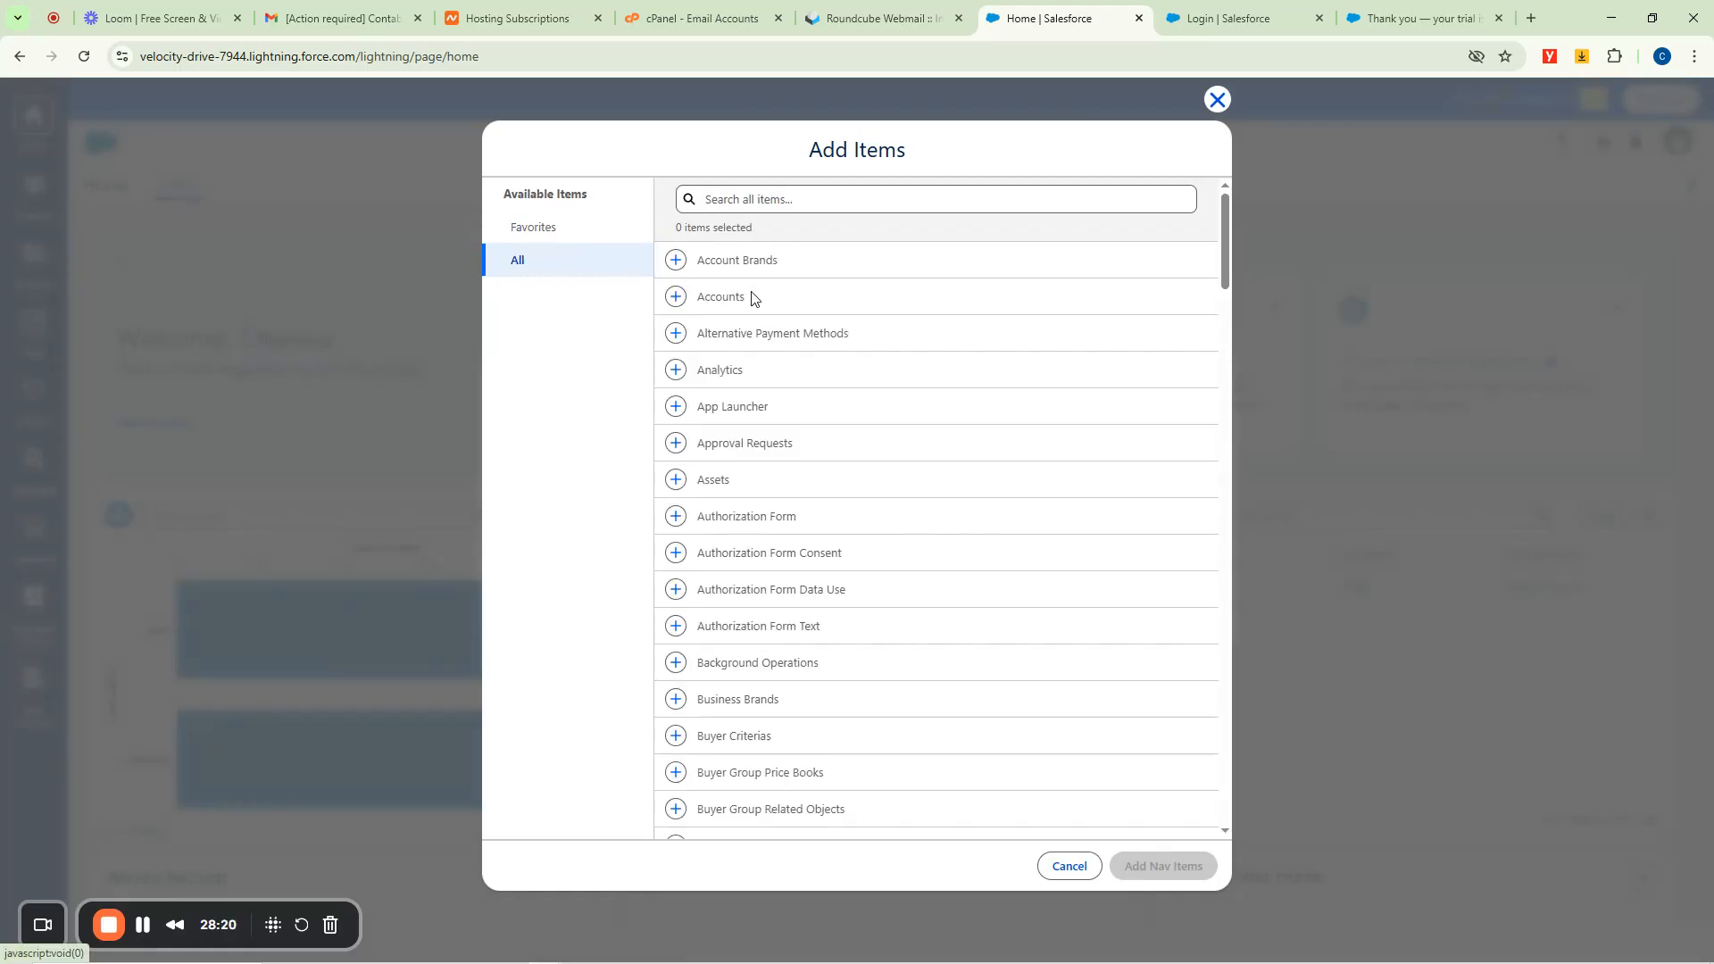
pyautogui.scroll(-20, 897, 525)
pyautogui.scroll(-15, 898, 525)
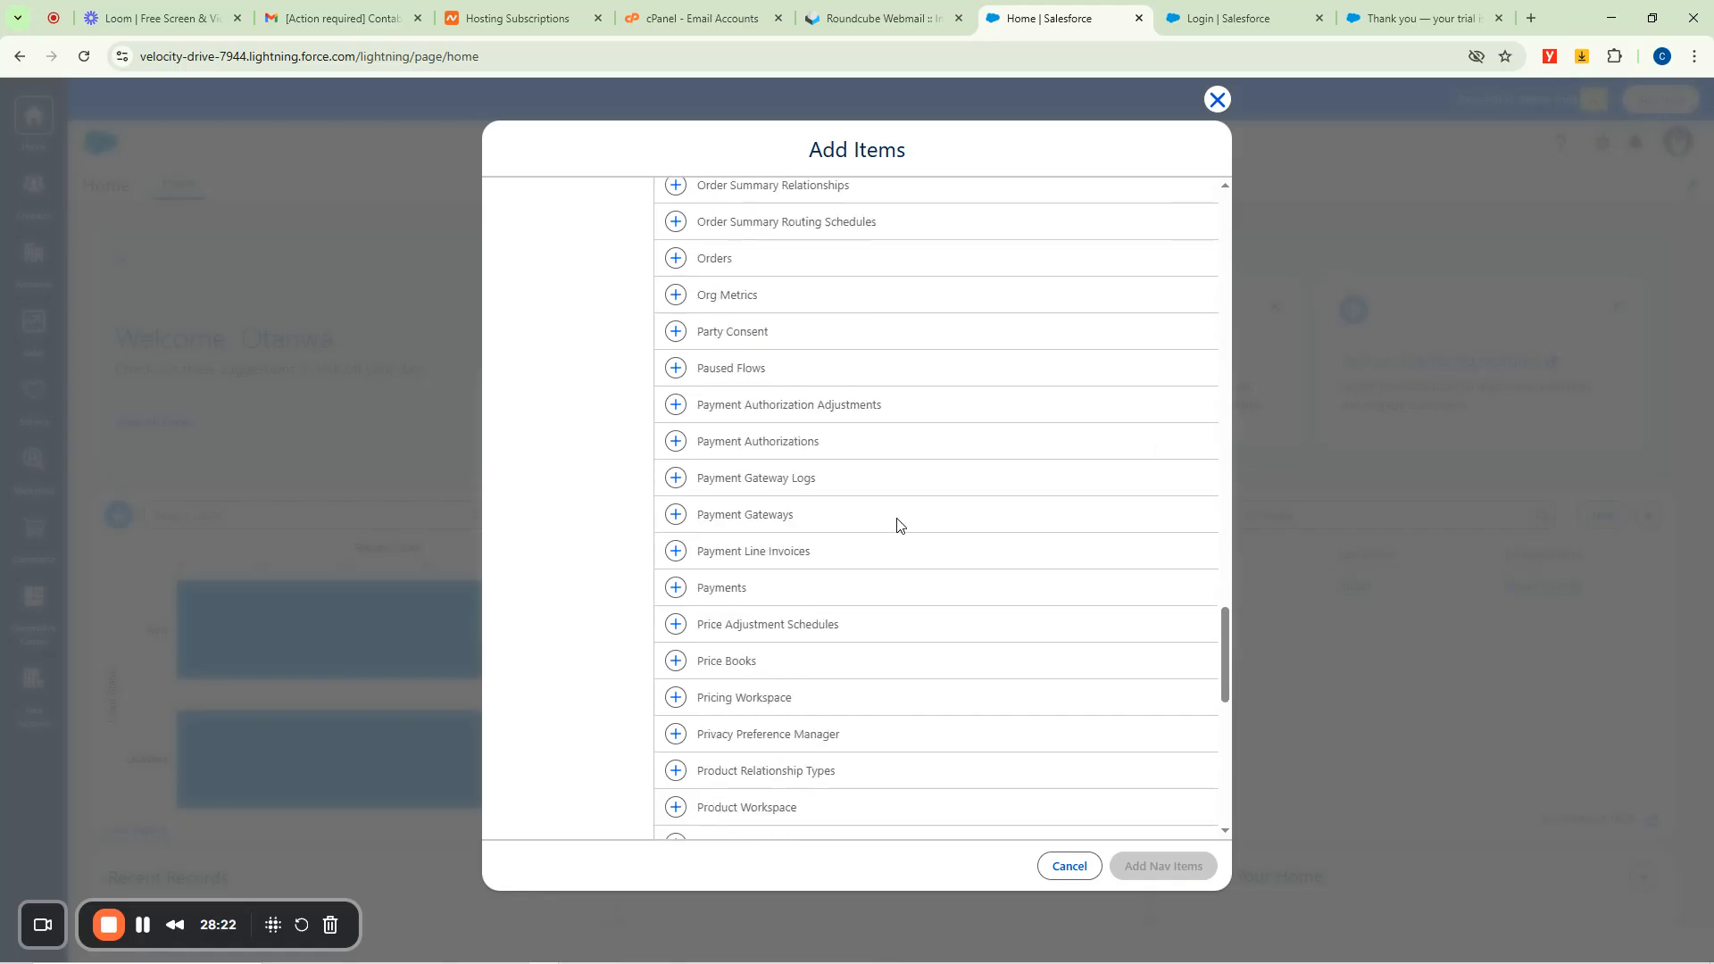
pyautogui.click(676, 454)
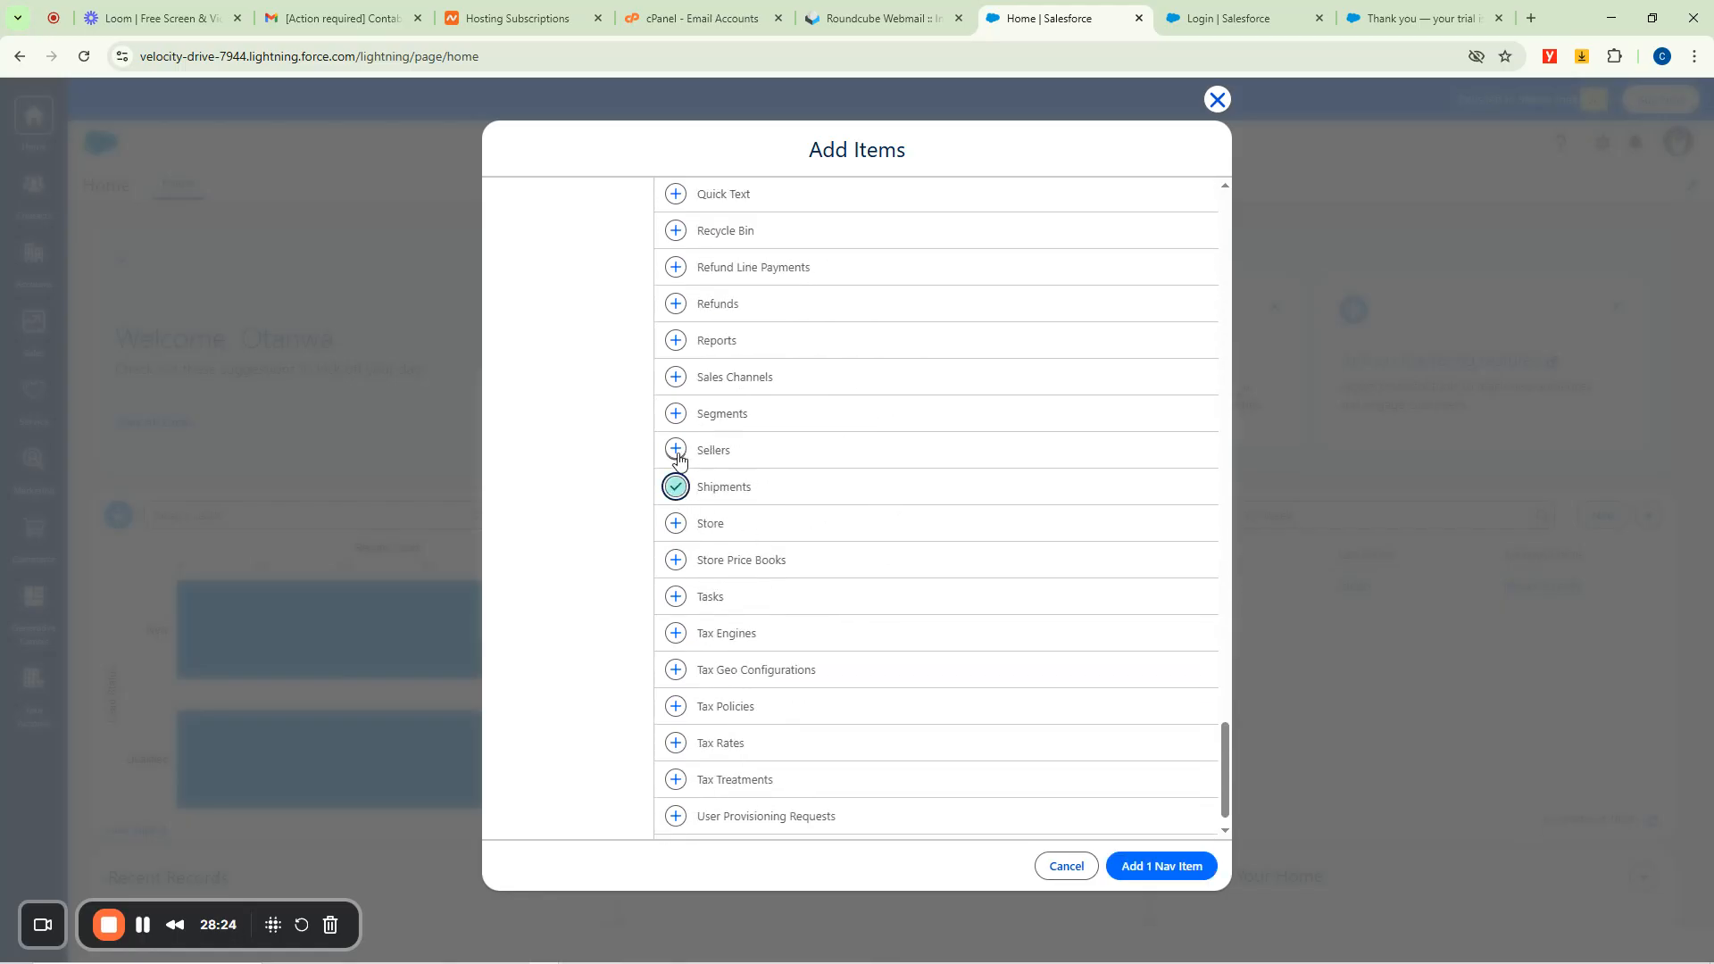
pyautogui.click(1157, 868)
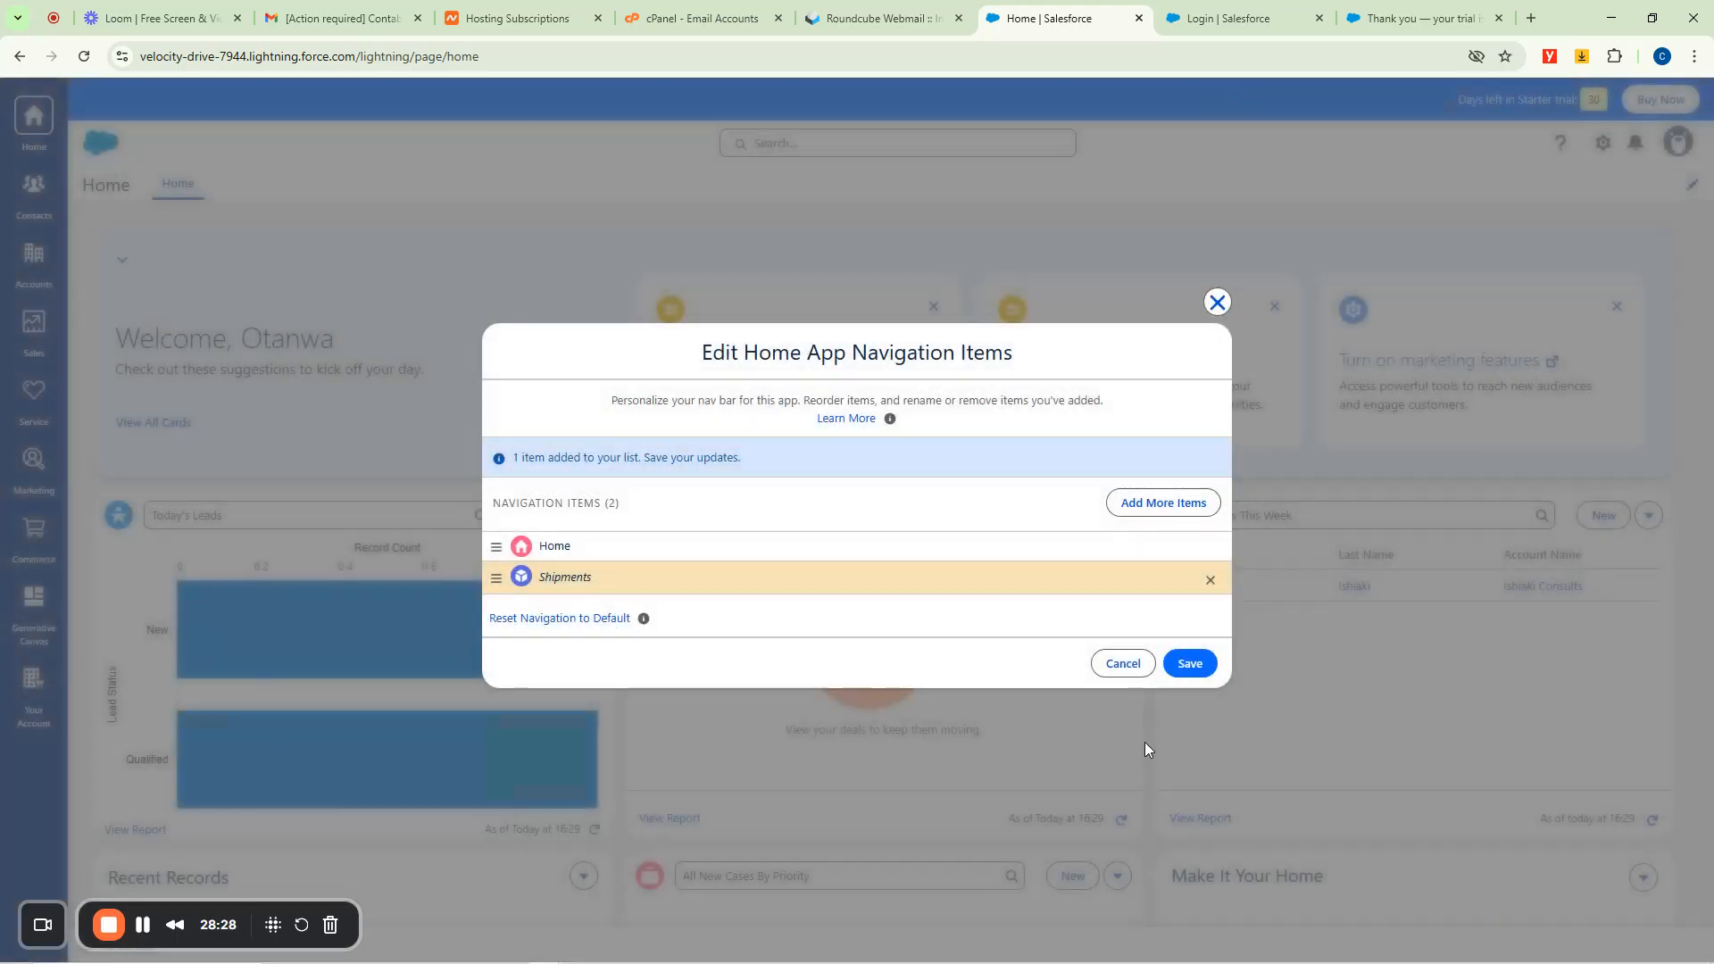
pyautogui.click(1189, 666)
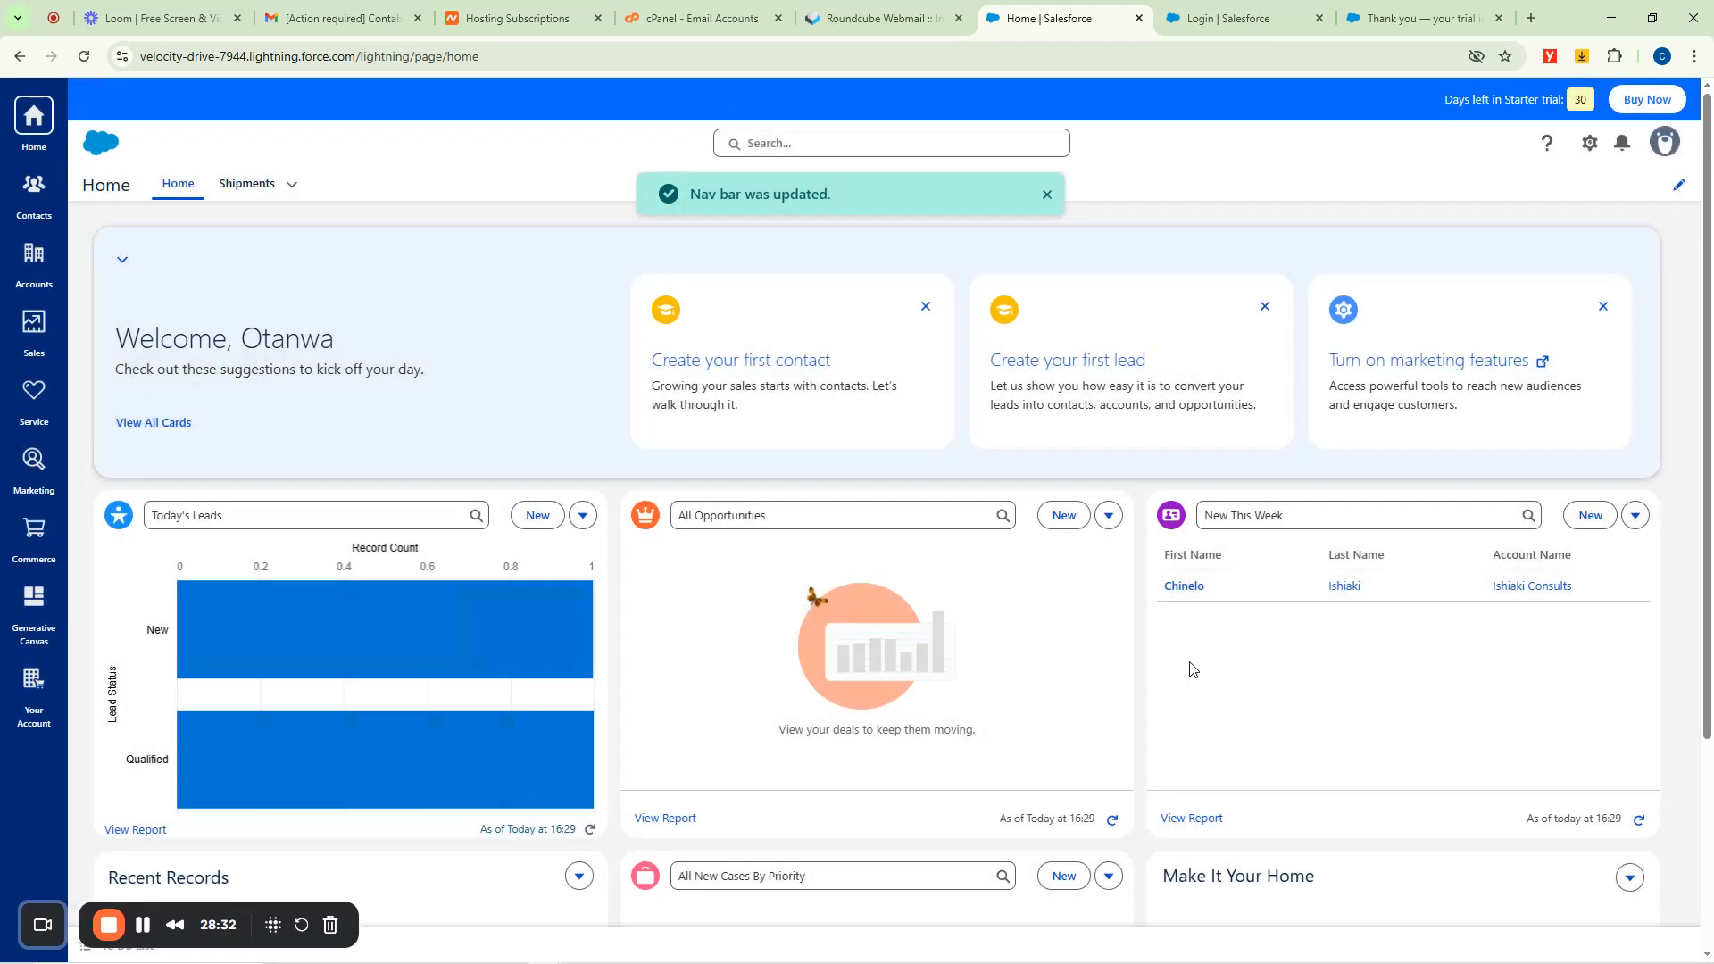
pyautogui.scroll(-3, 987, 504)
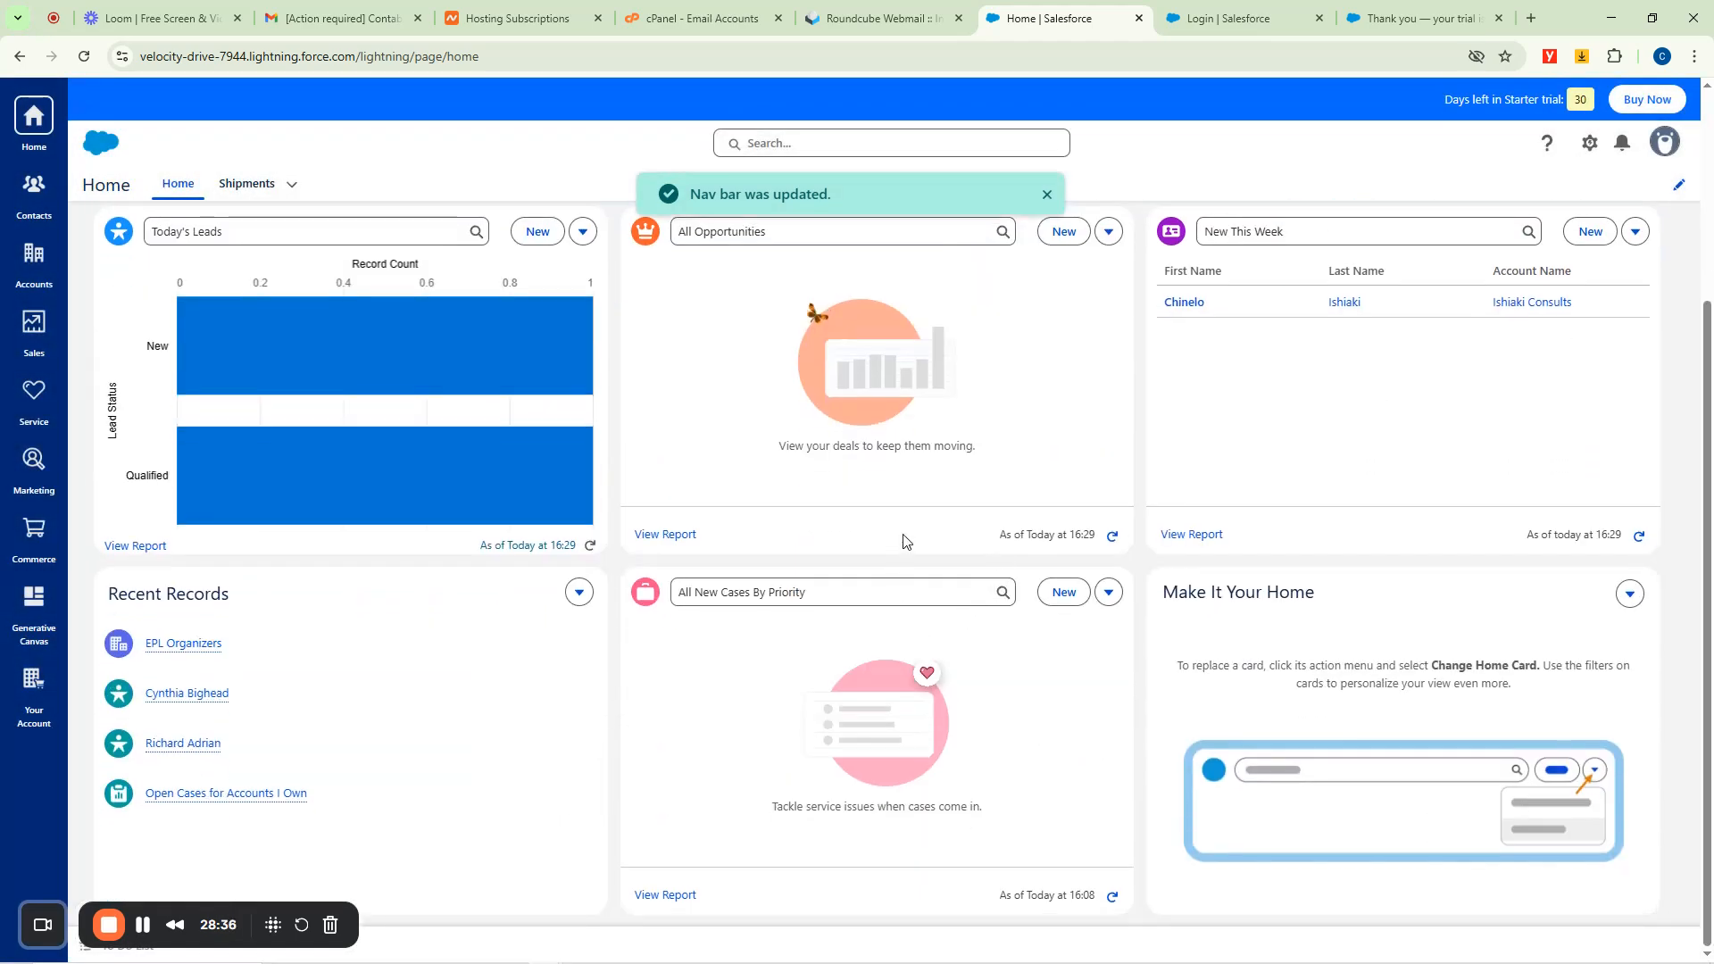
pyautogui.scroll(3, 904, 540)
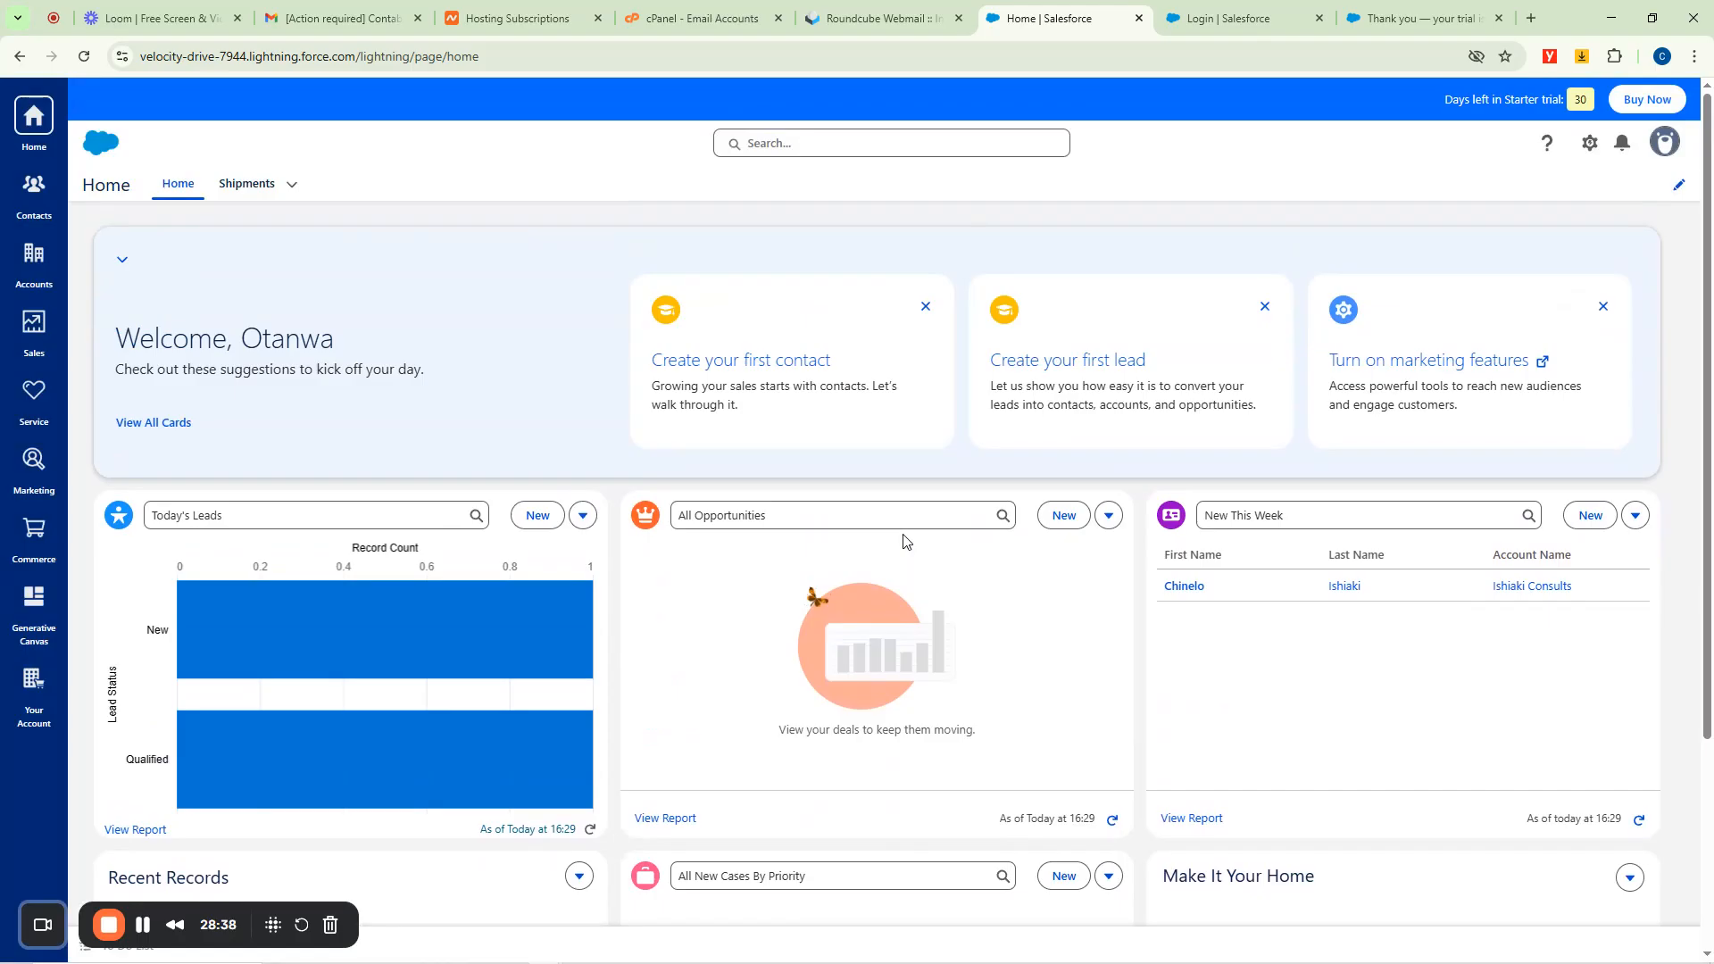
# Open the empty Shipments list from the navigation bar.
pyautogui.click(242, 185)
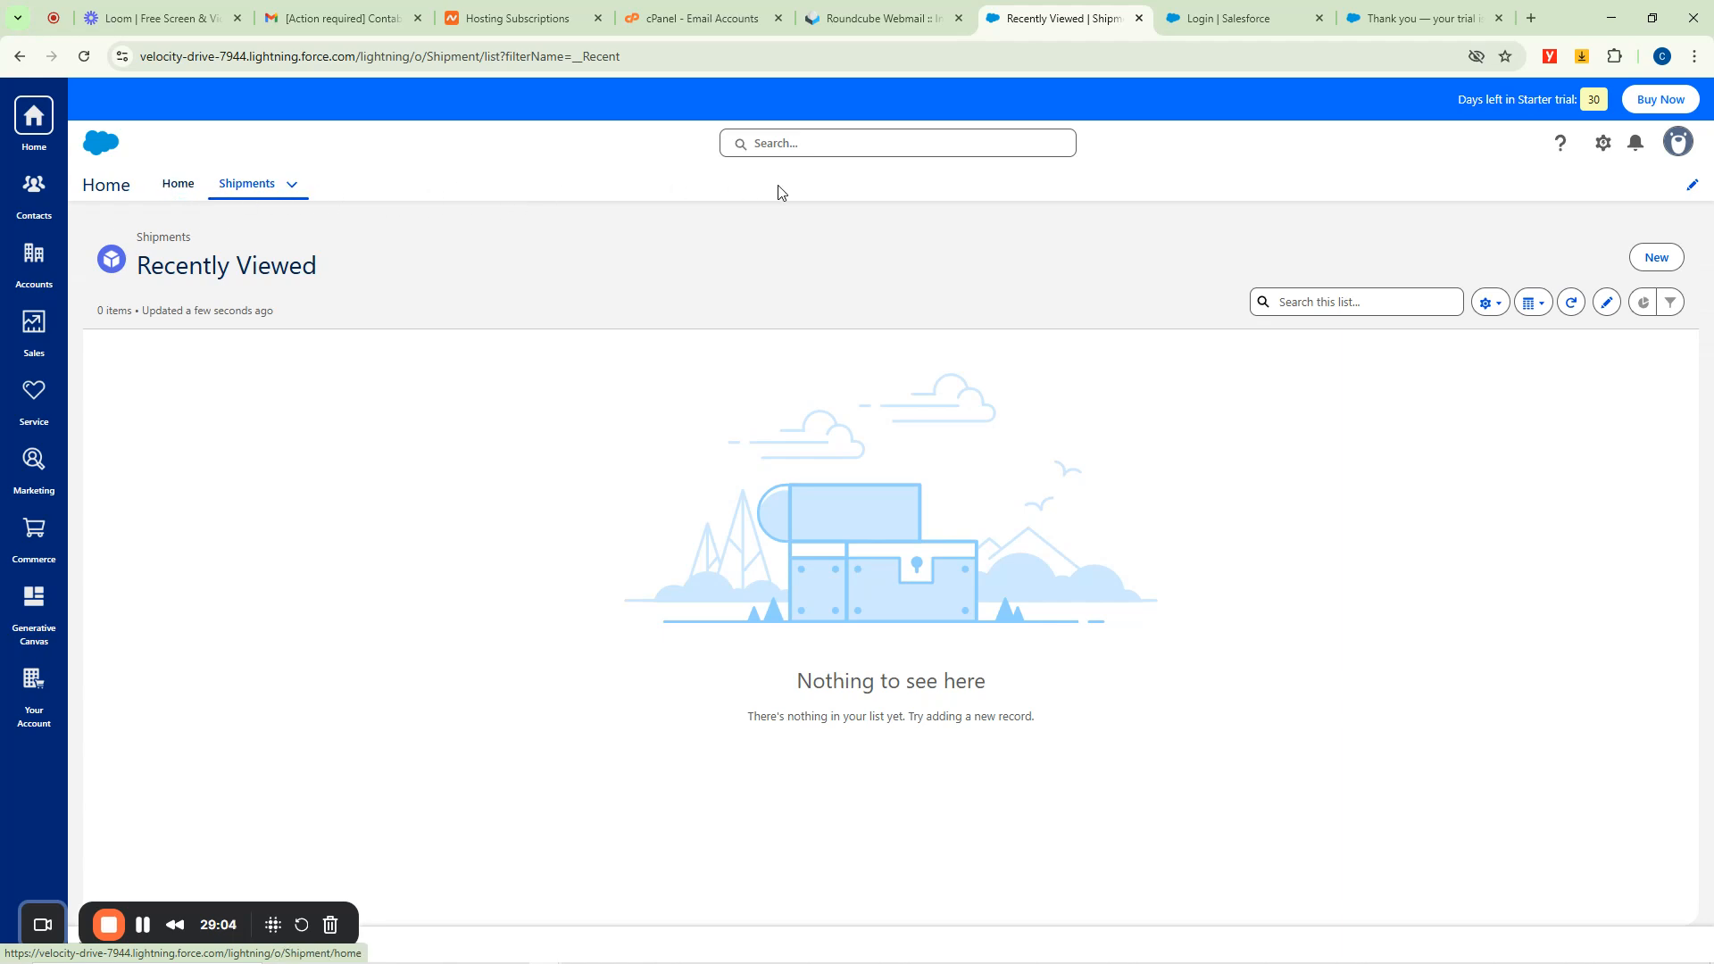
# Add Contacts from the All items list to the navigation bar, save, and open All Contacts.
pyautogui.click(1687, 185)
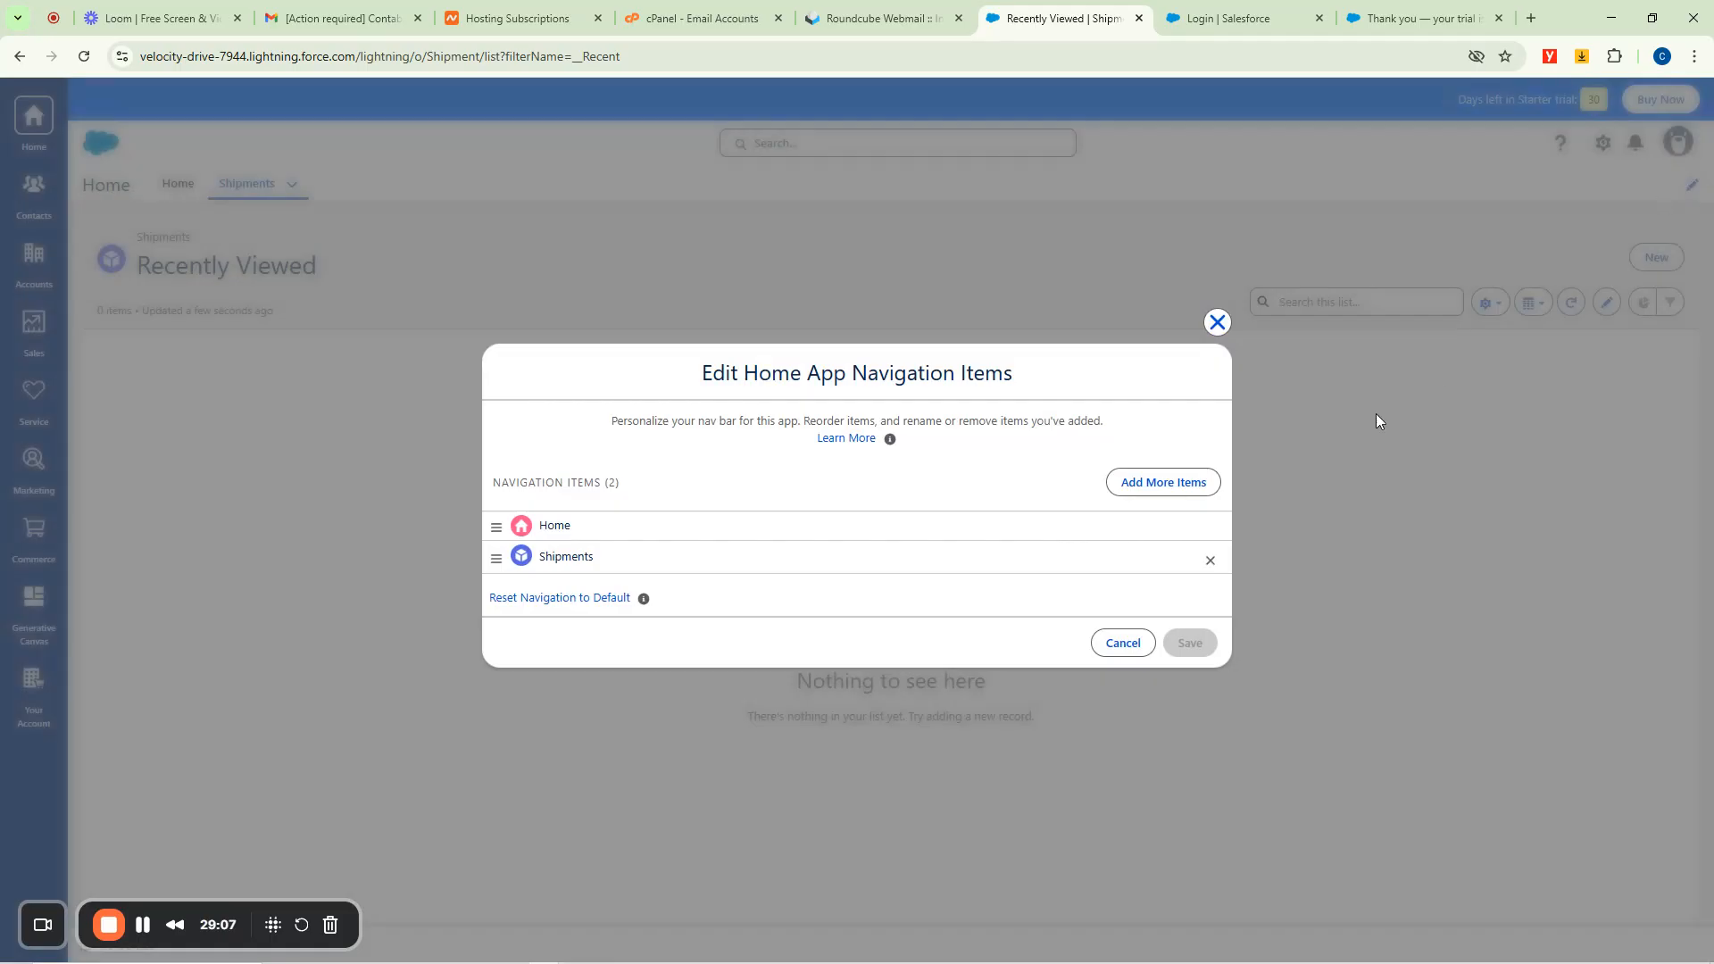
pyautogui.click(1155, 482)
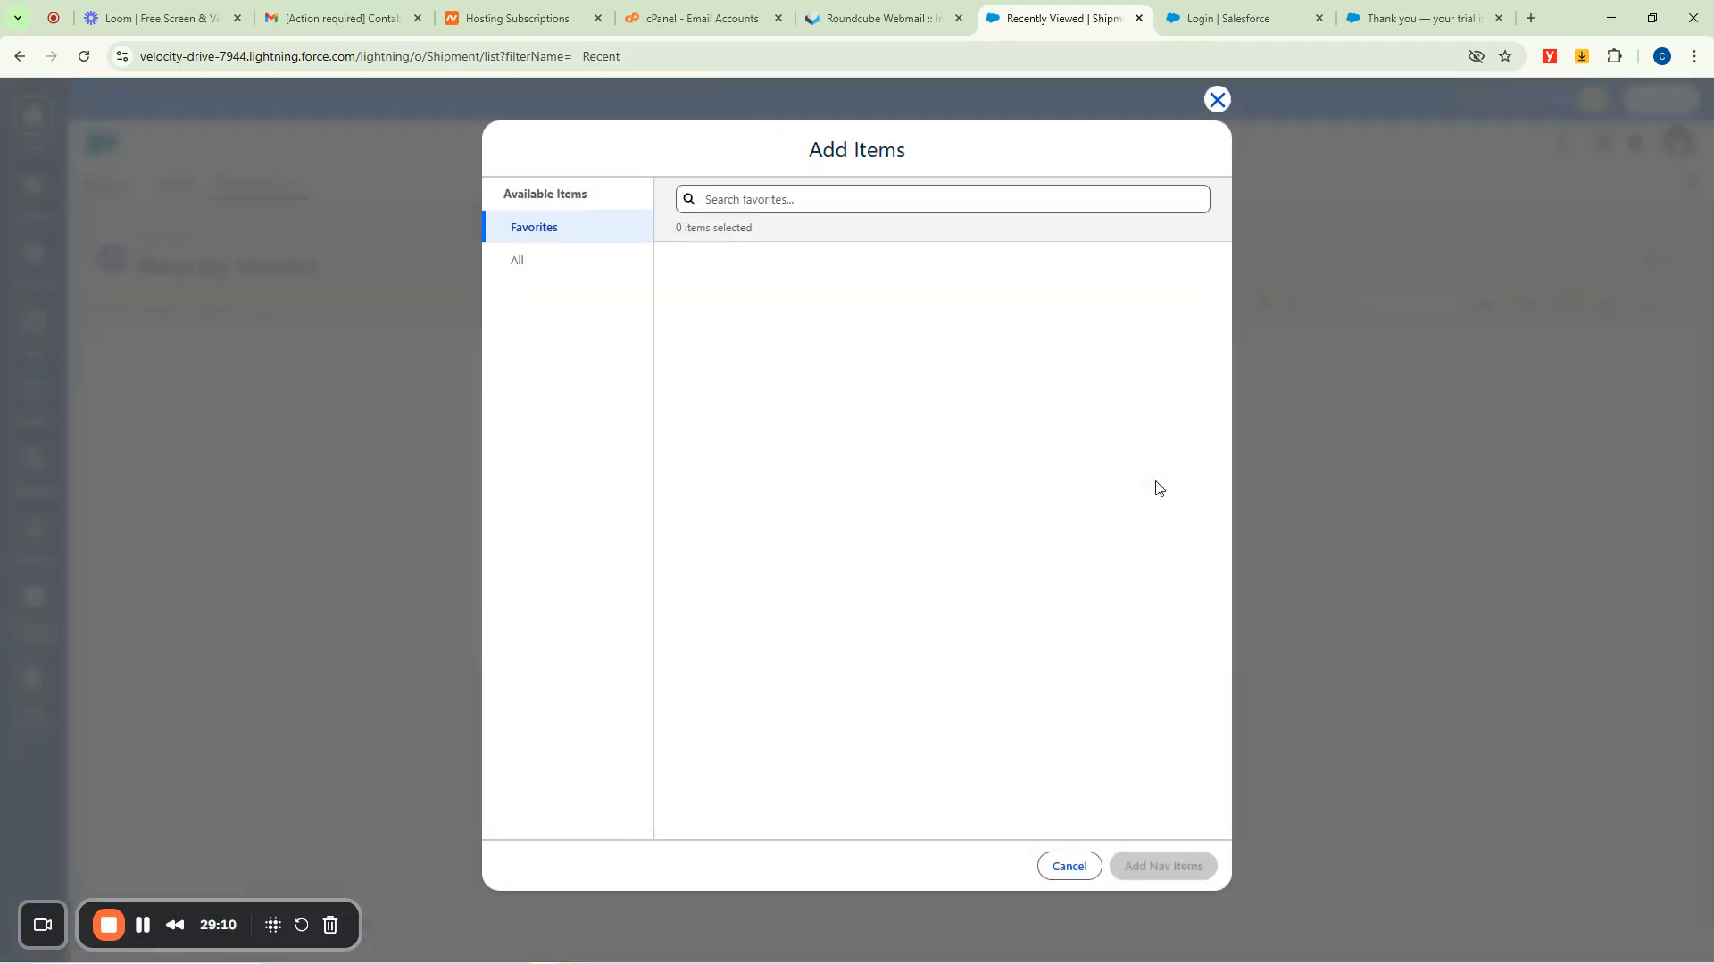
pyautogui.click(527, 266)
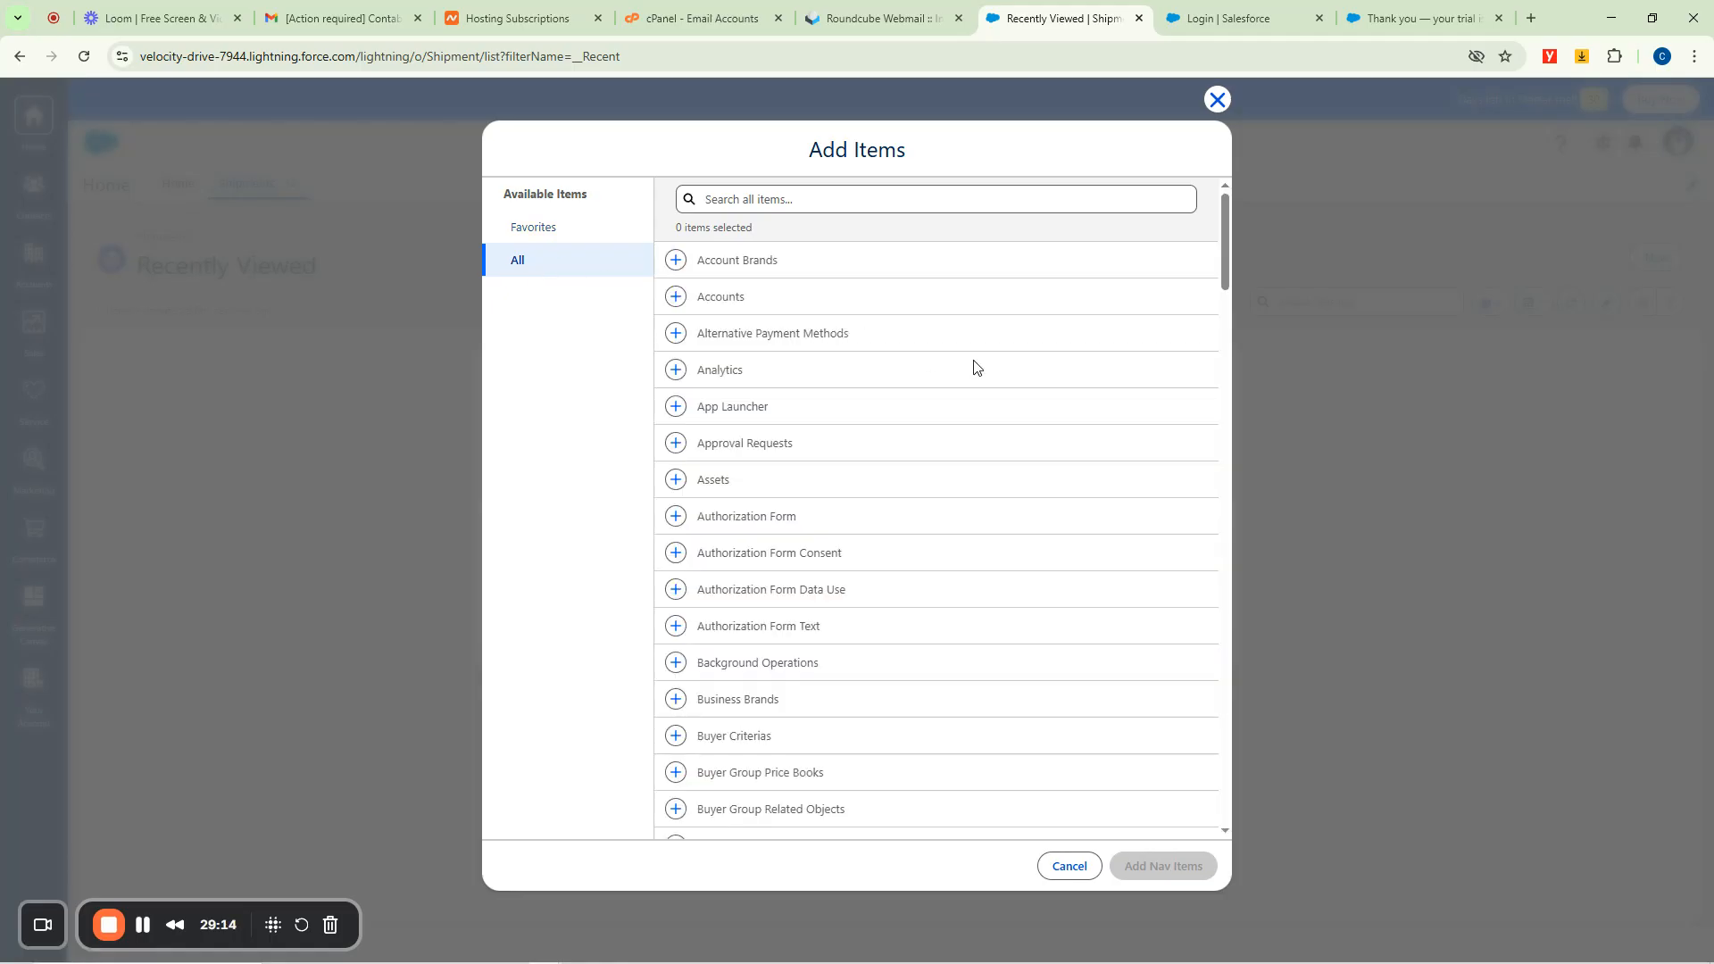
pyautogui.scroll(-5, 954, 417)
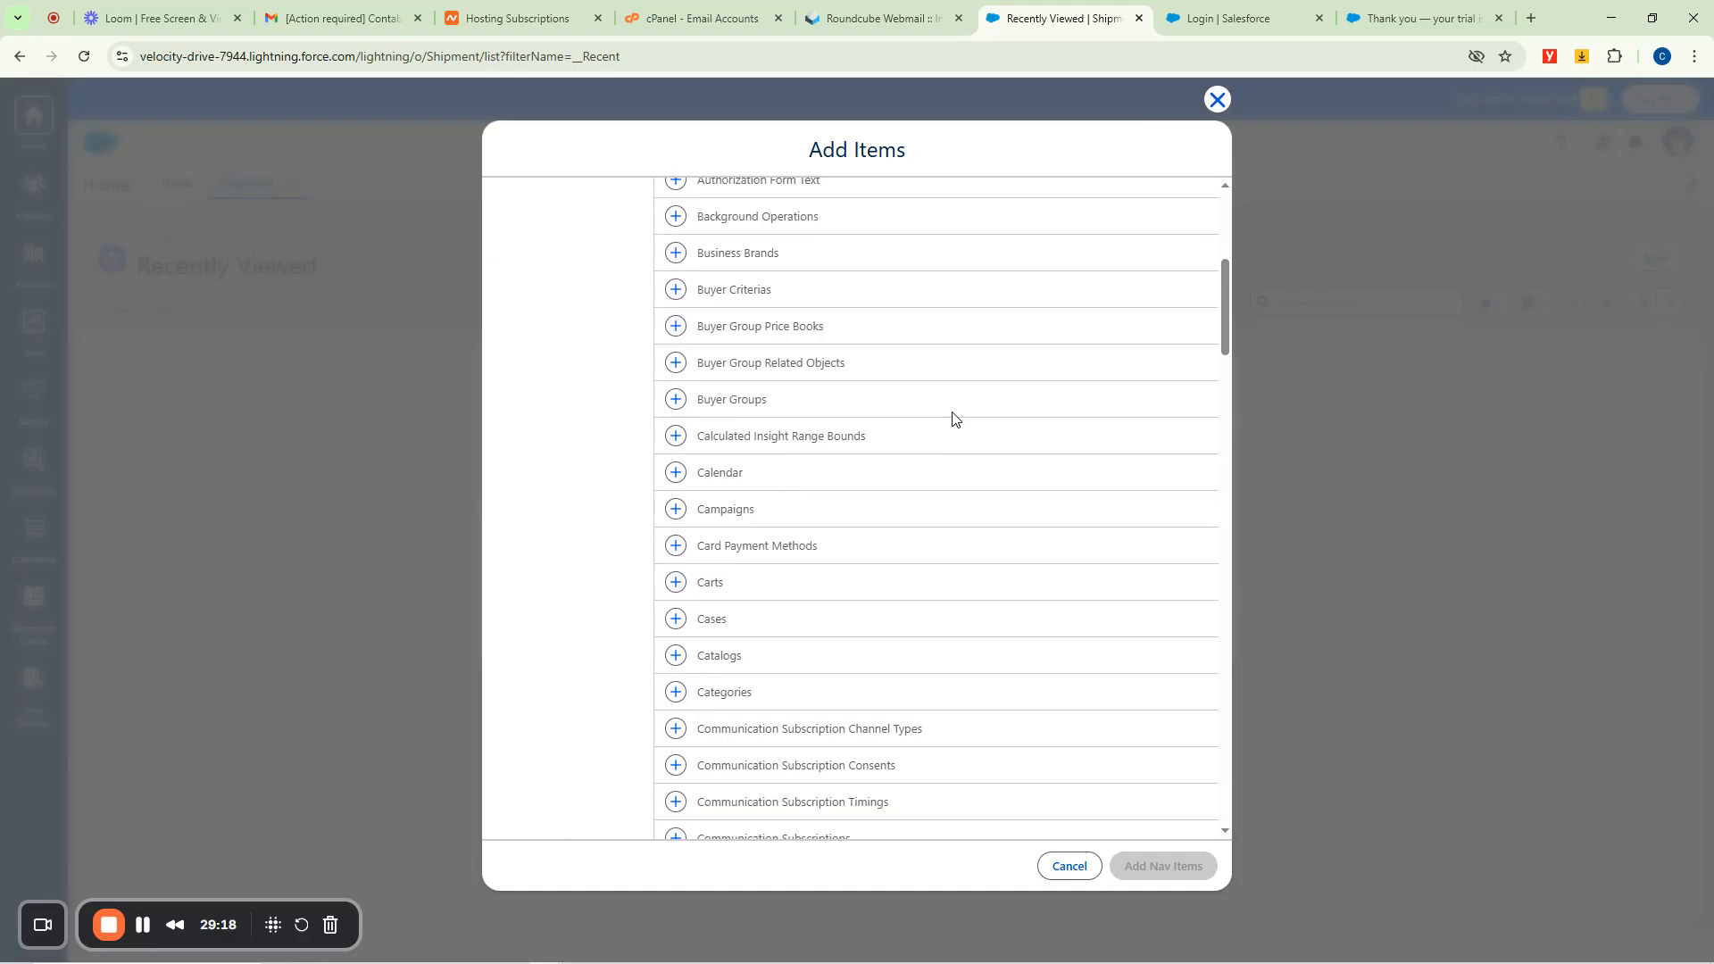
pyautogui.scroll(-2, 952, 418)
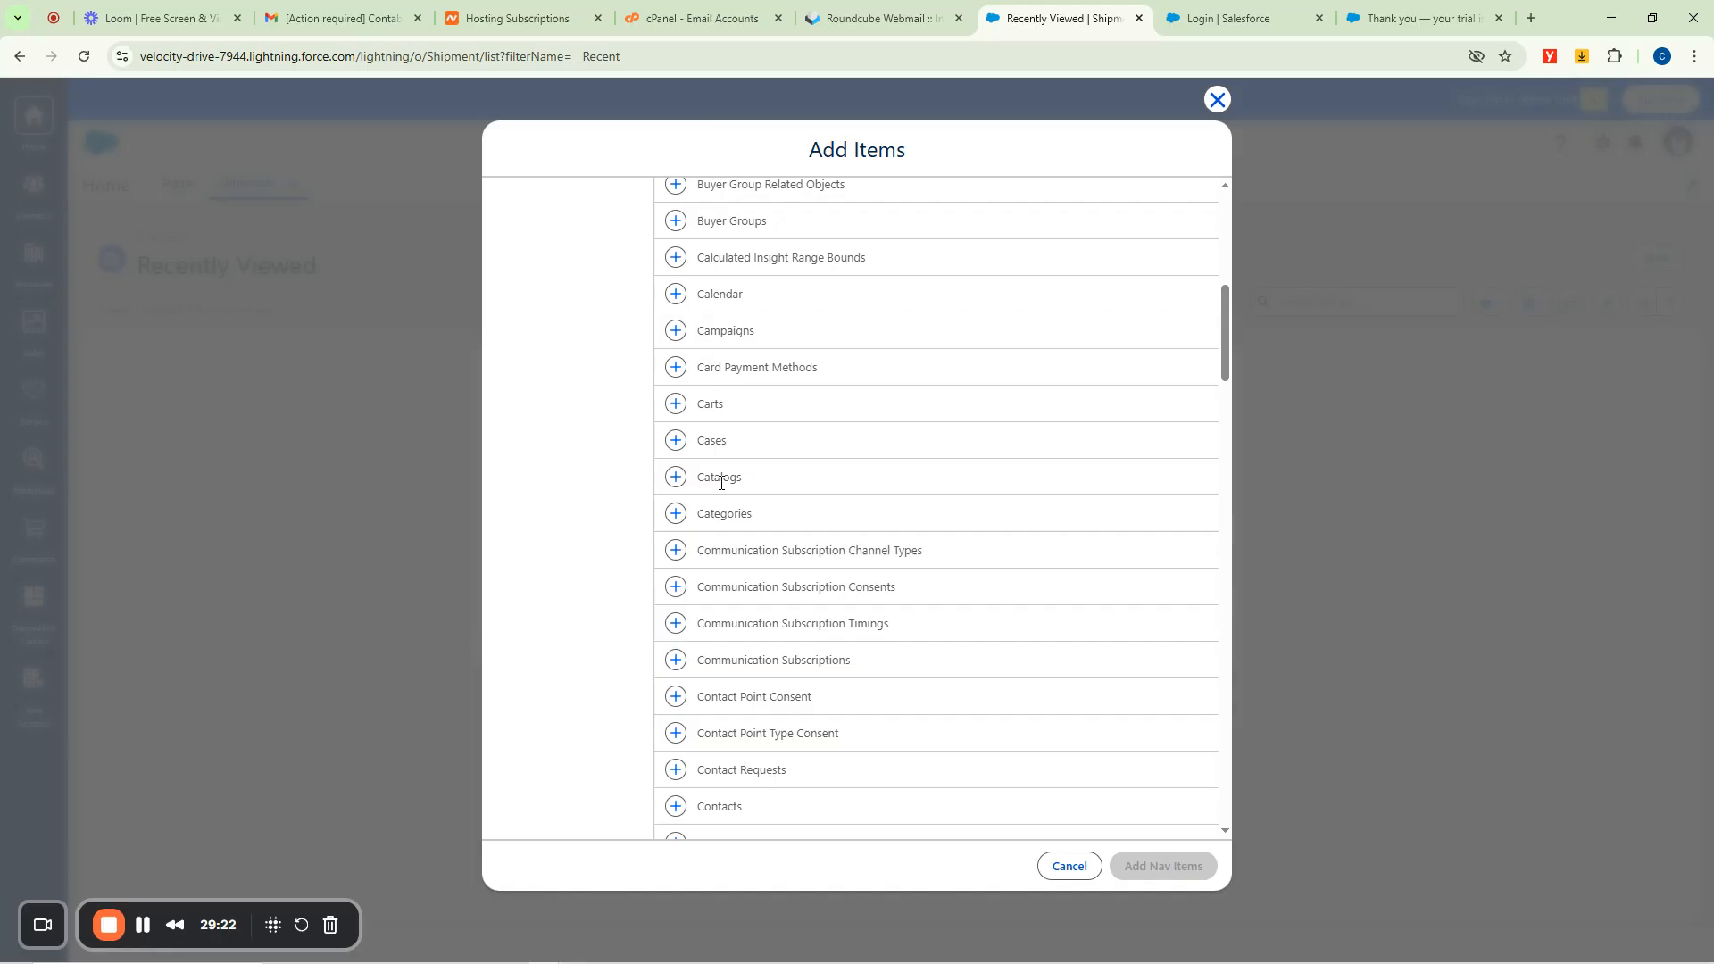
pyautogui.scroll(-3, 822, 708)
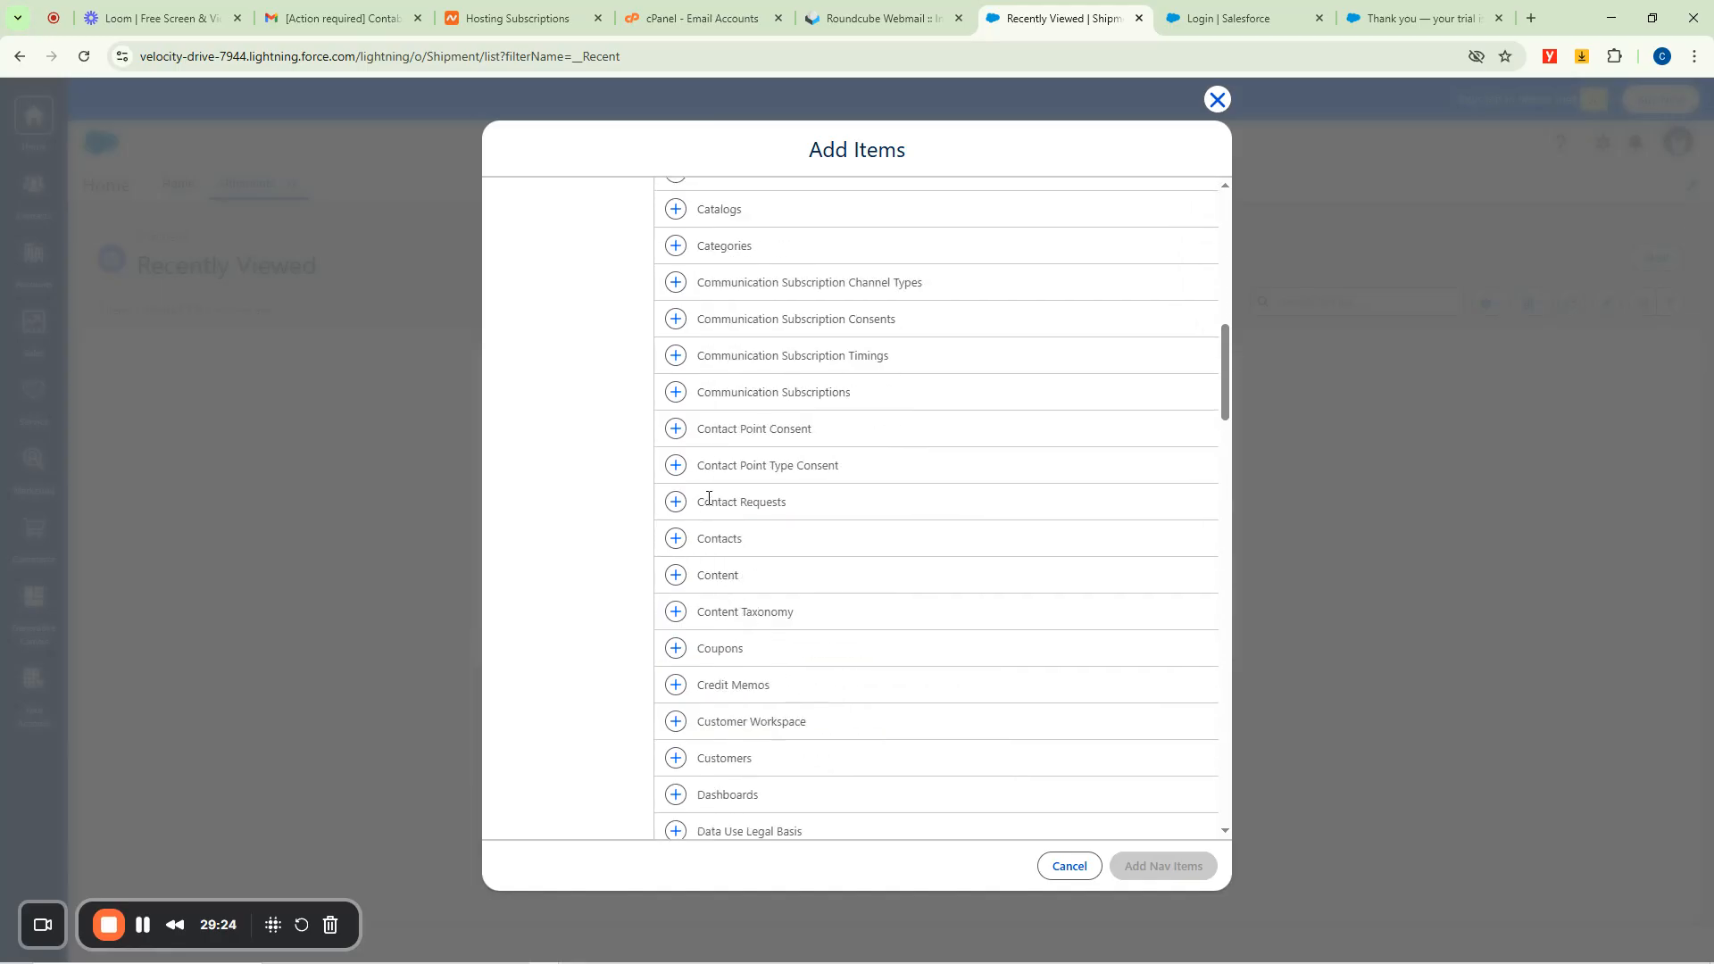
pyautogui.click(675, 539)
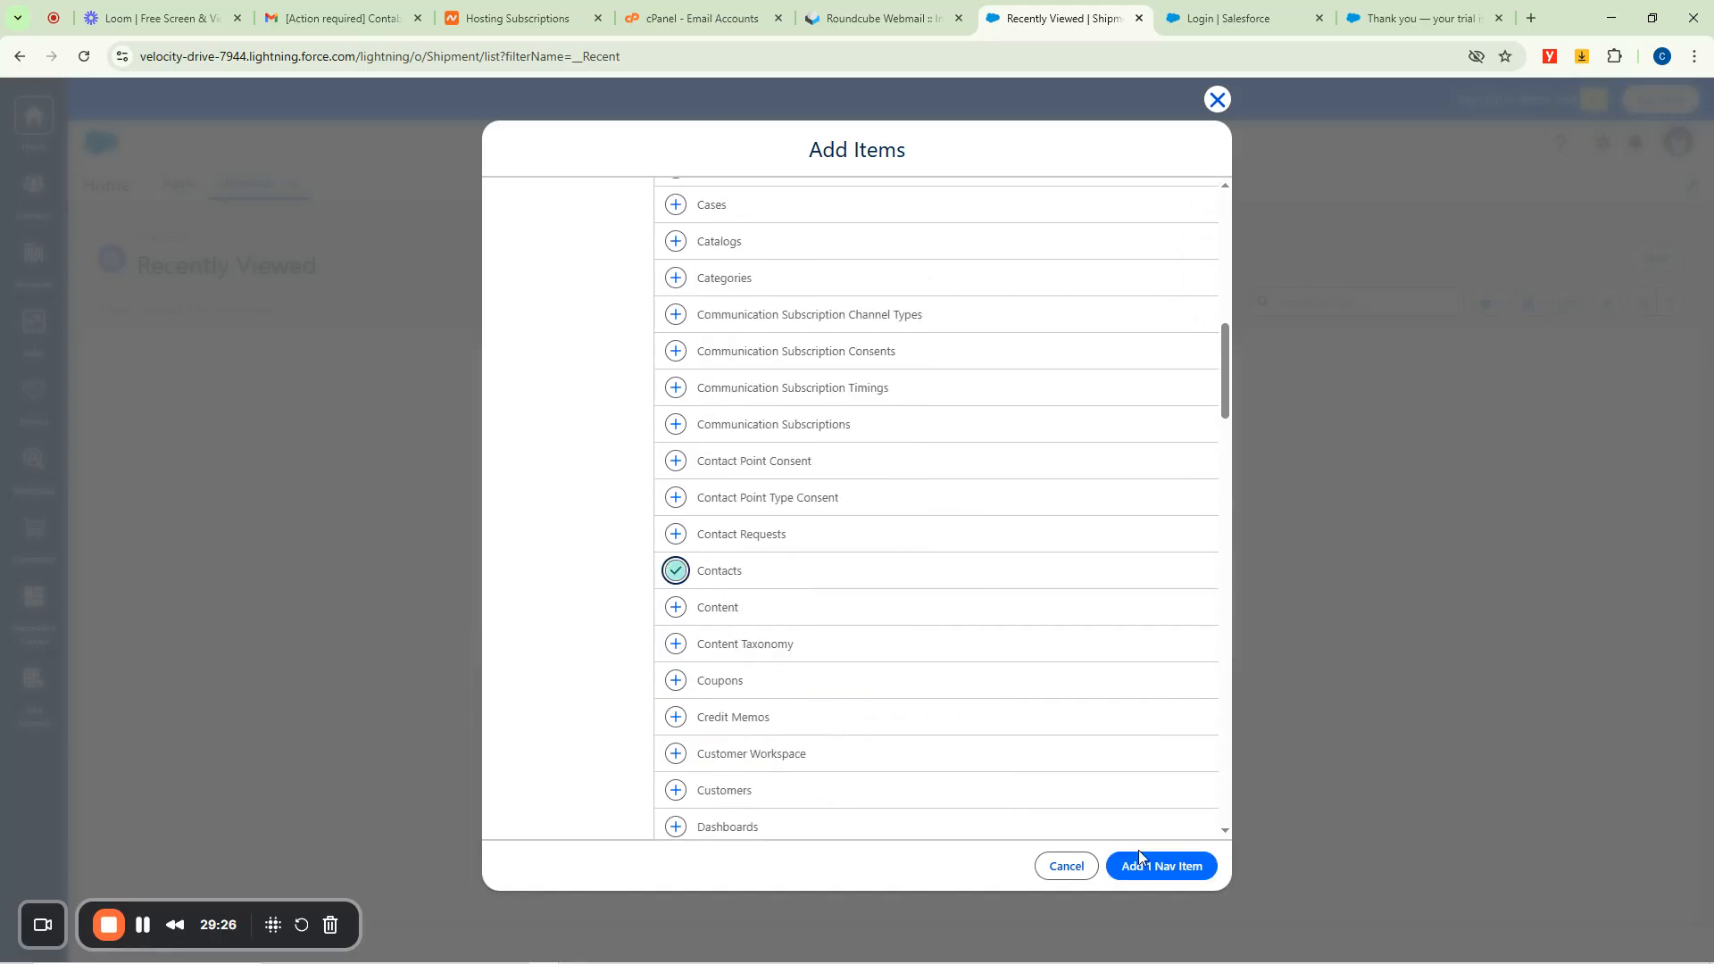
pyautogui.click(1155, 866)
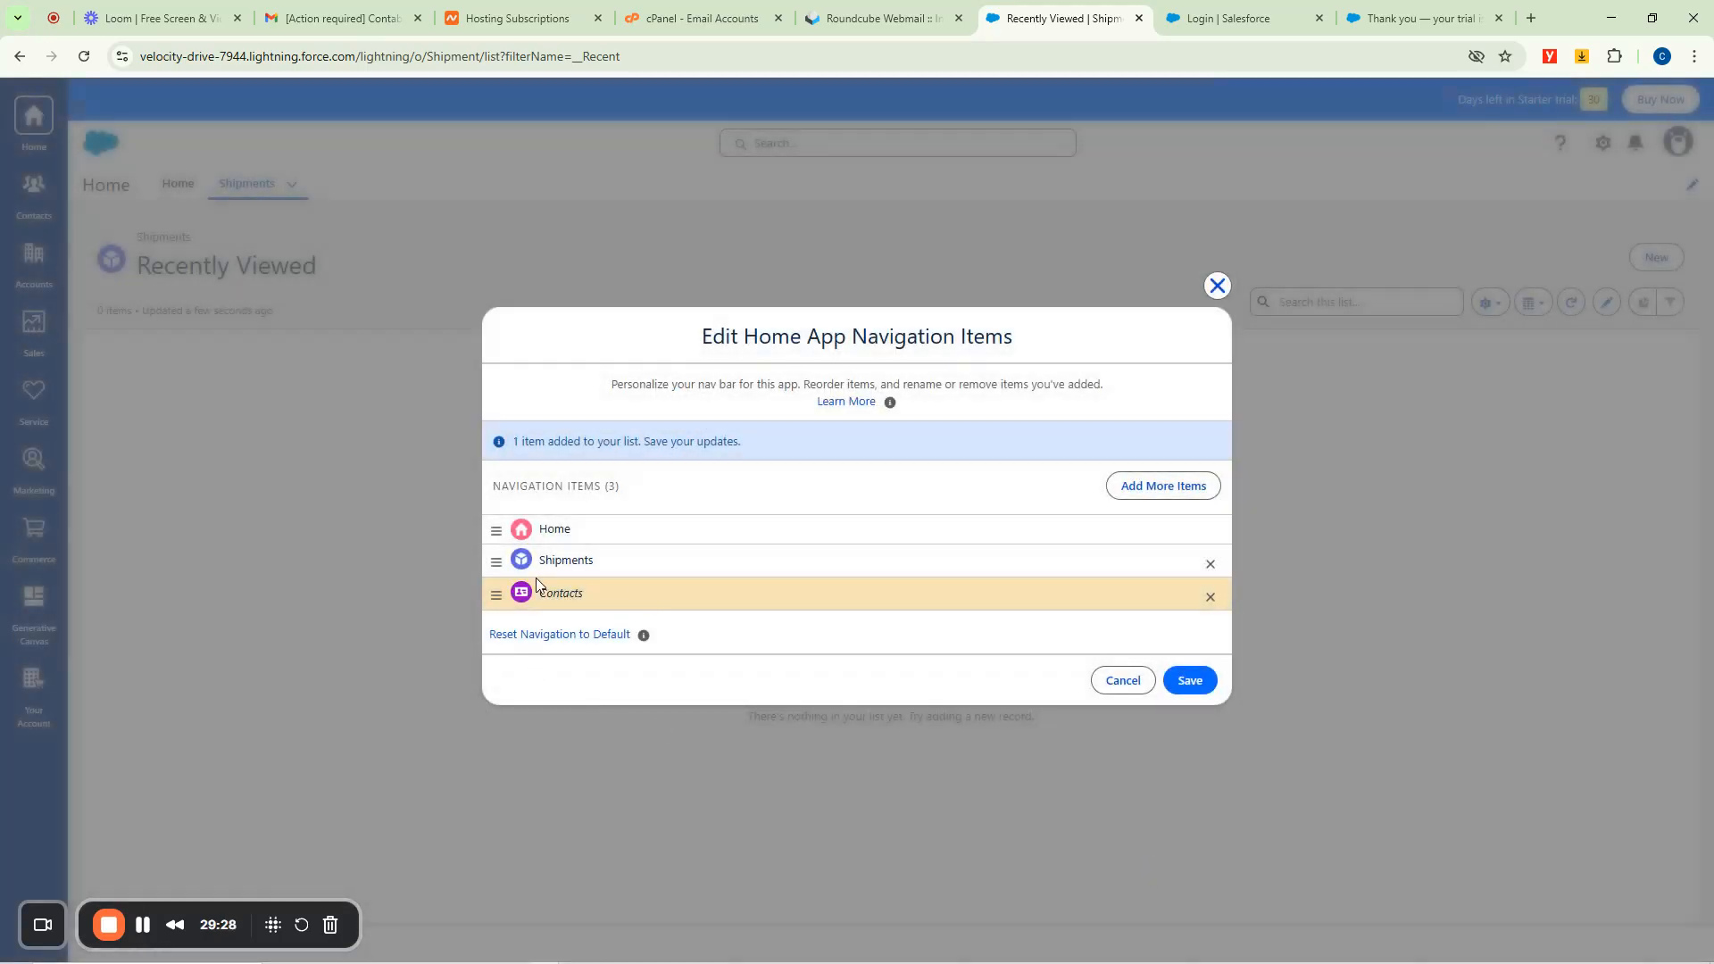
pyautogui.click(1196, 679)
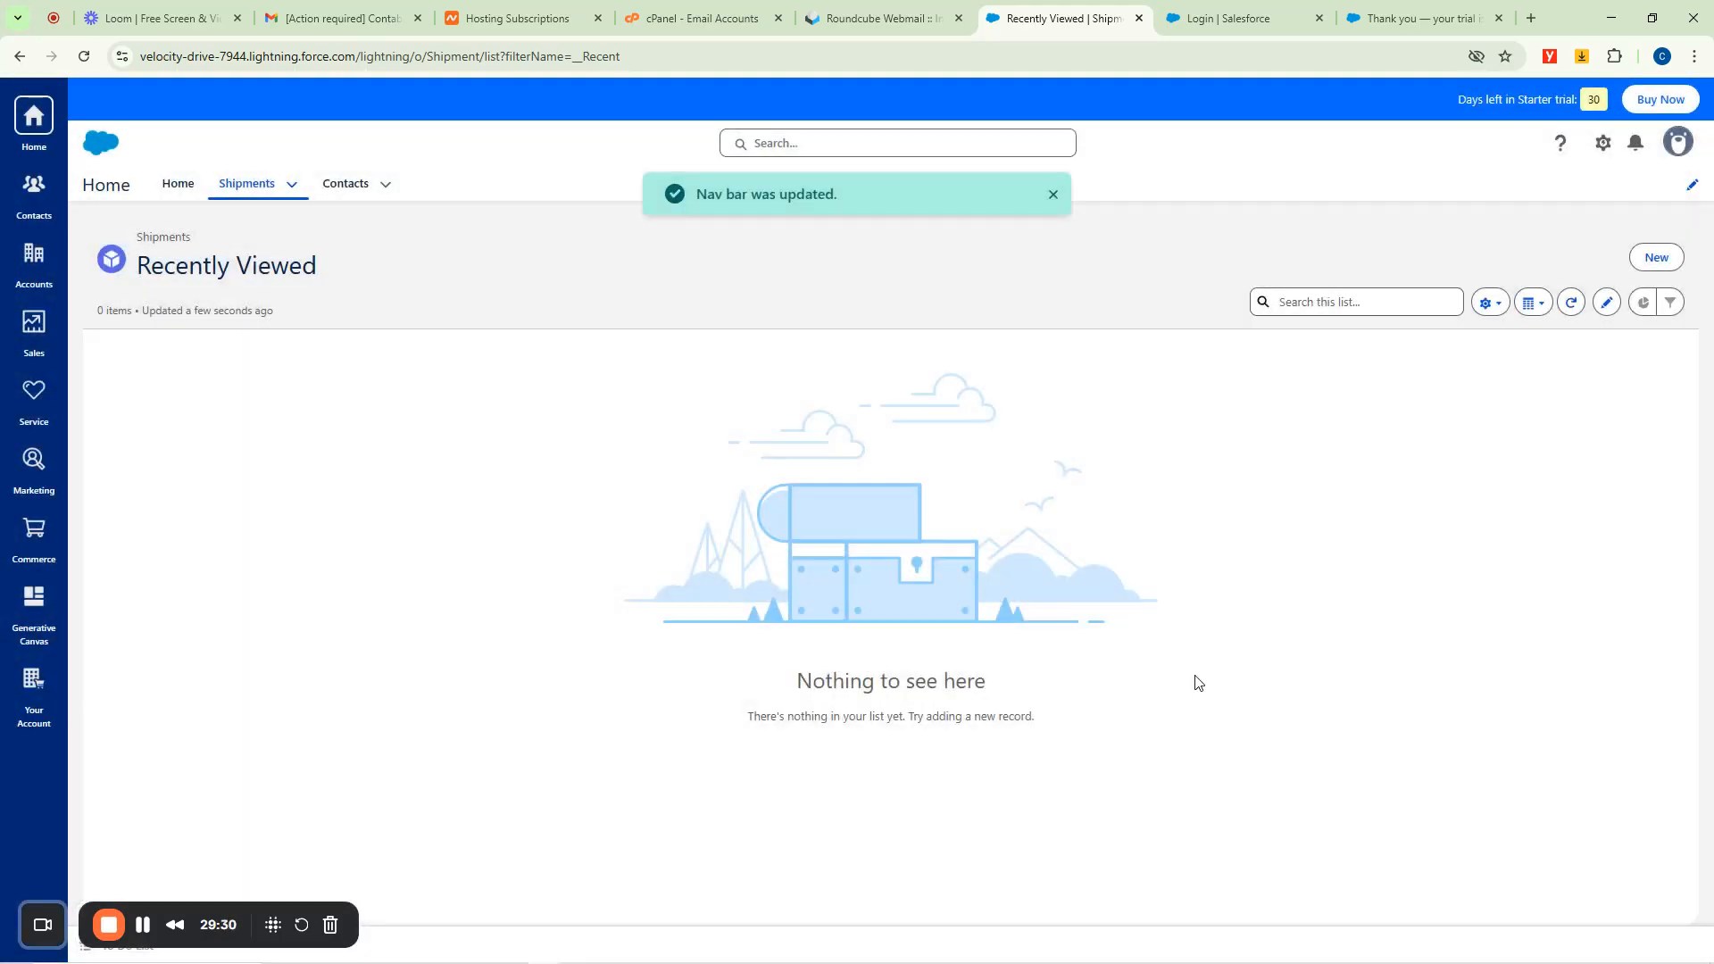
pyautogui.click(348, 186)
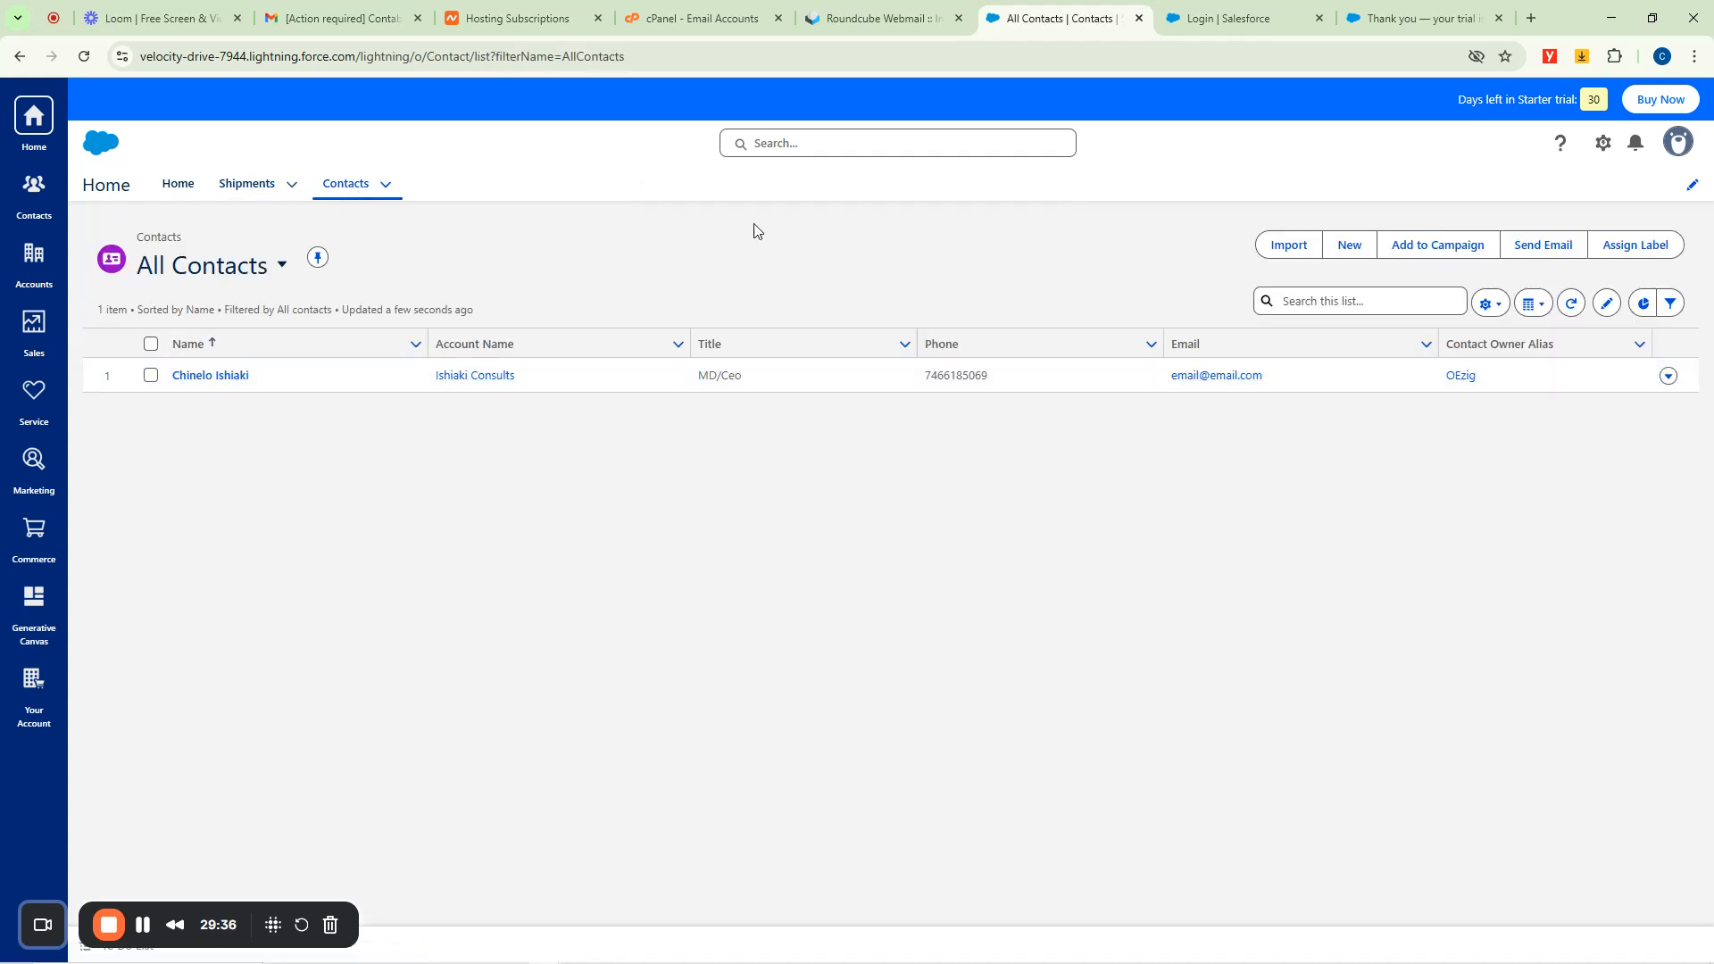
# Add Leads as the fourth navigation item after Contacts, save it, and open the Leads list.
pyautogui.click(1692, 184)
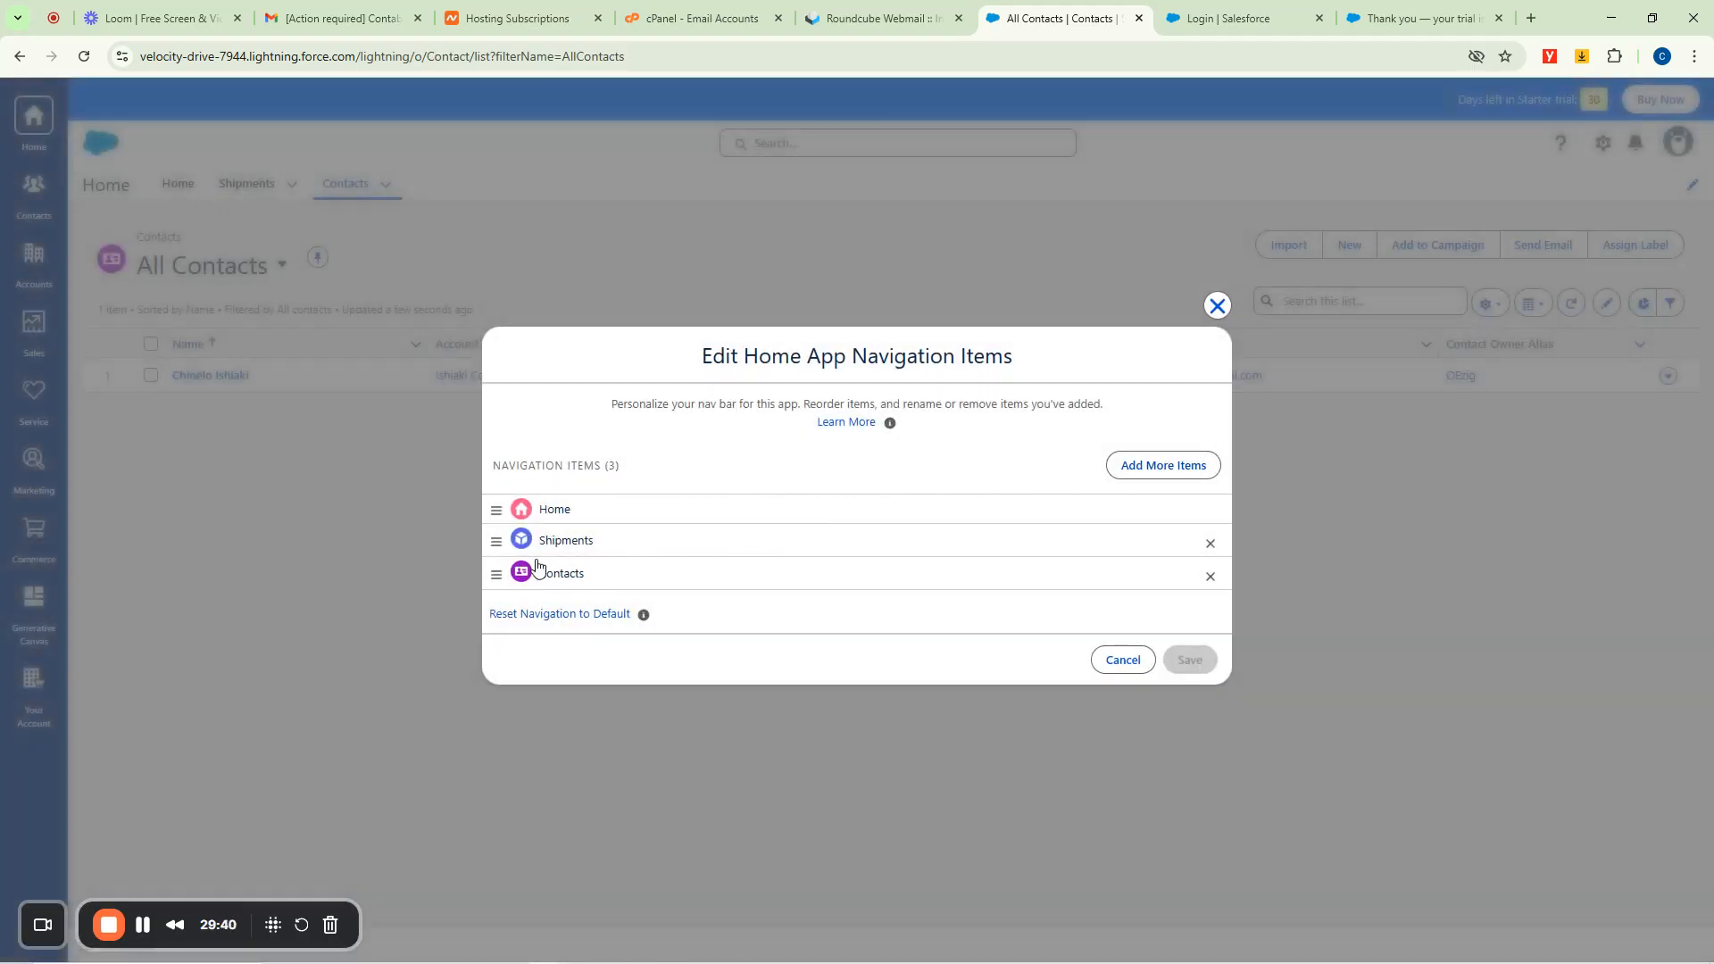
pyautogui.click(1169, 469)
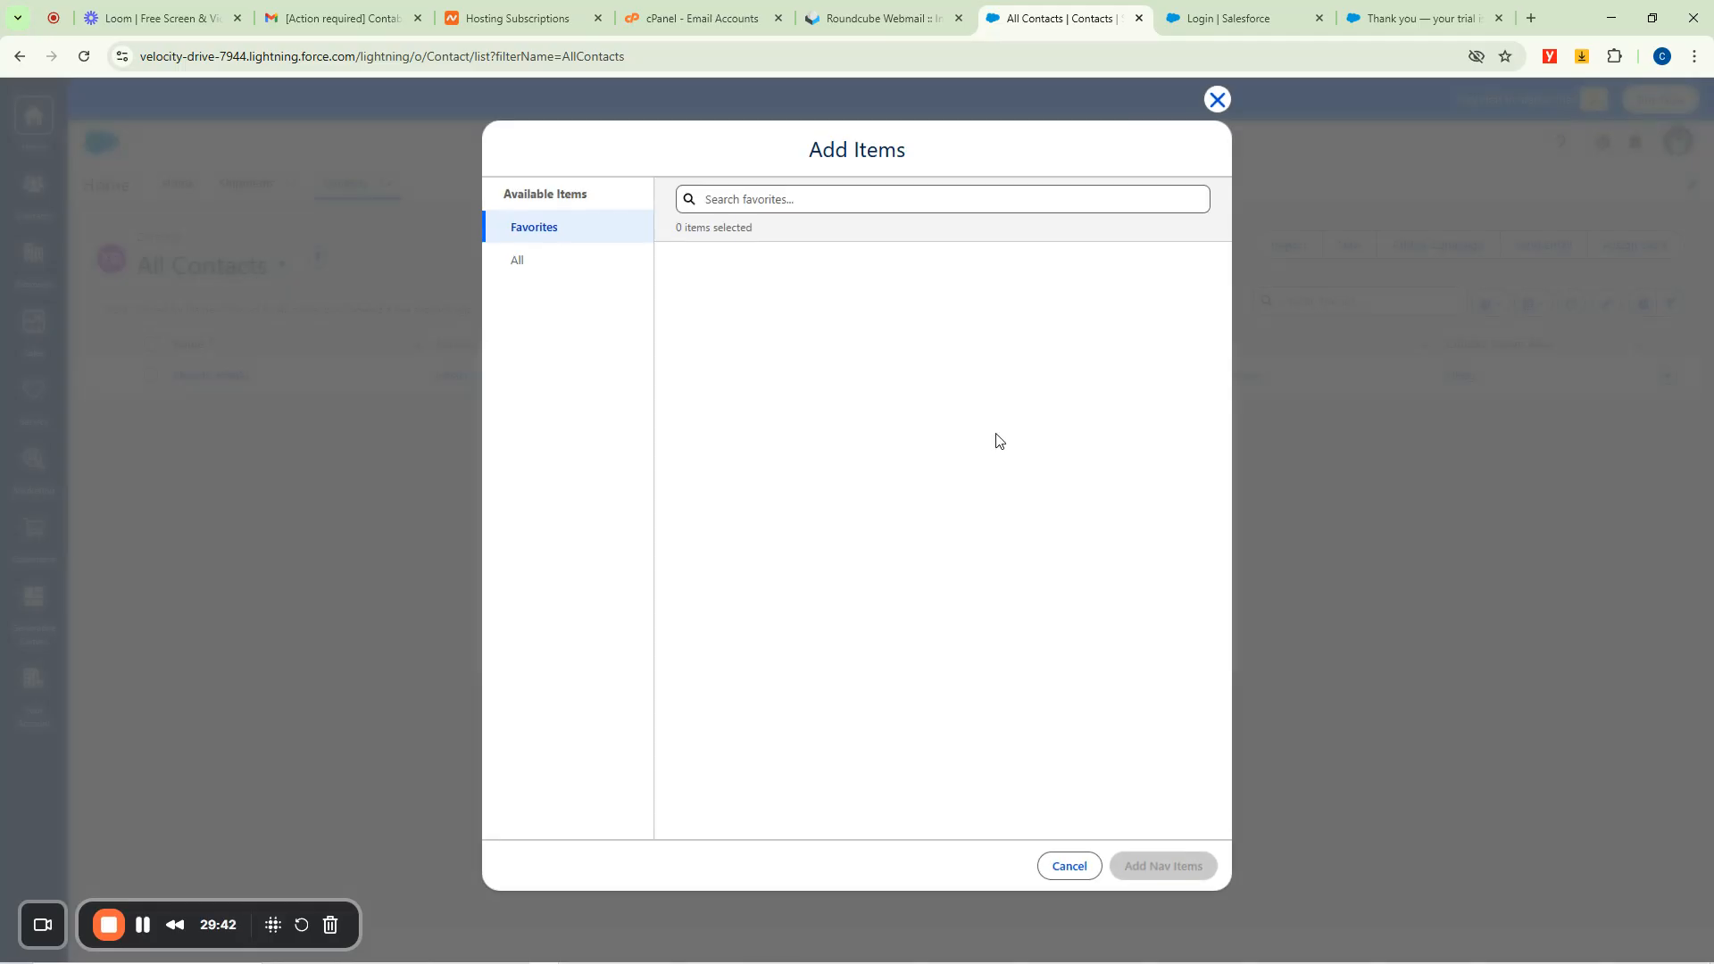
pyautogui.click(517, 261)
pyautogui.click(737, 197)
pyautogui.write('lead')
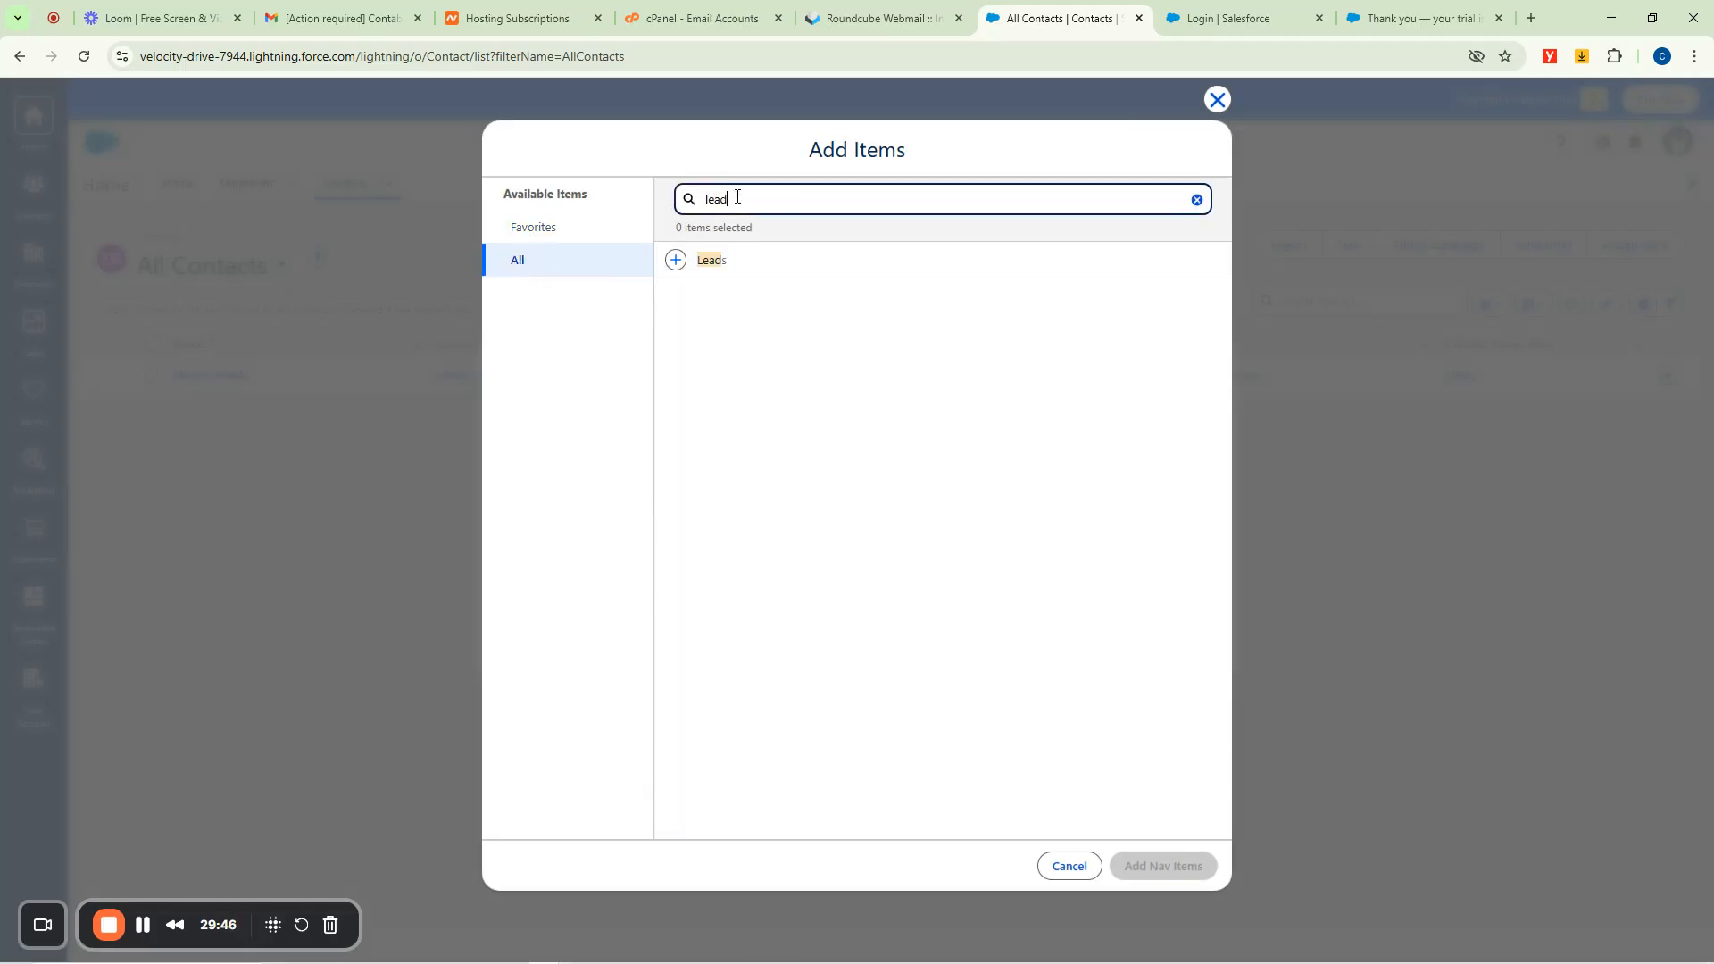
pyautogui.click(675, 261)
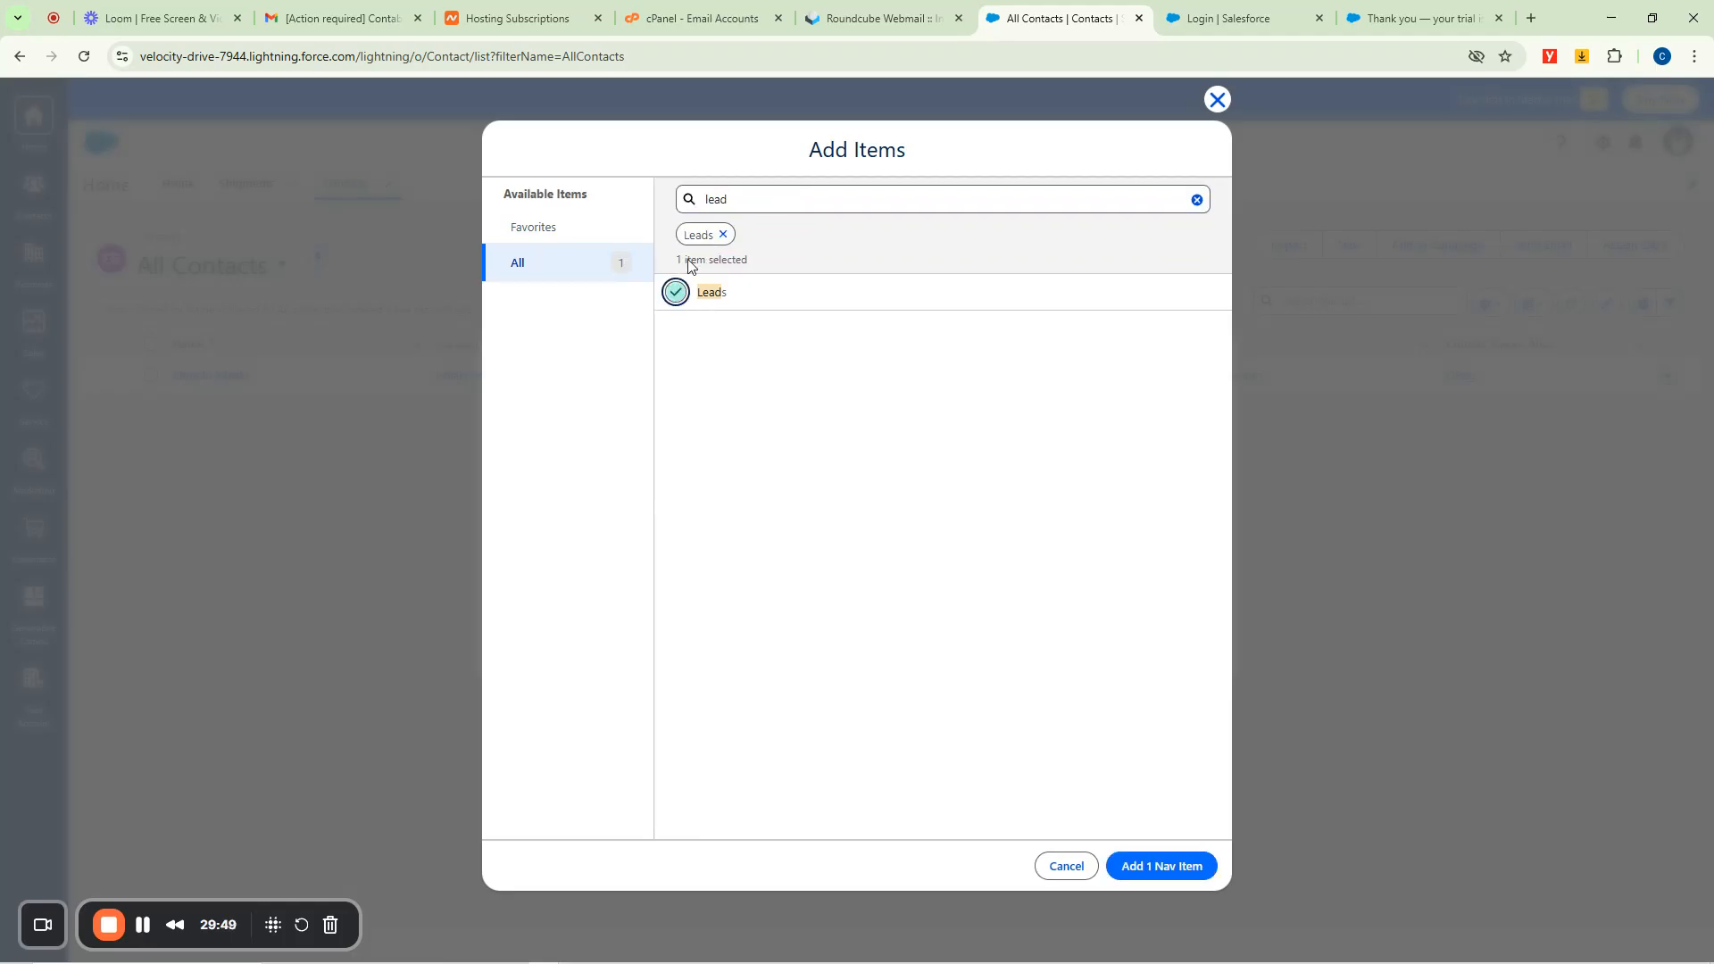
pyautogui.click(1152, 867)
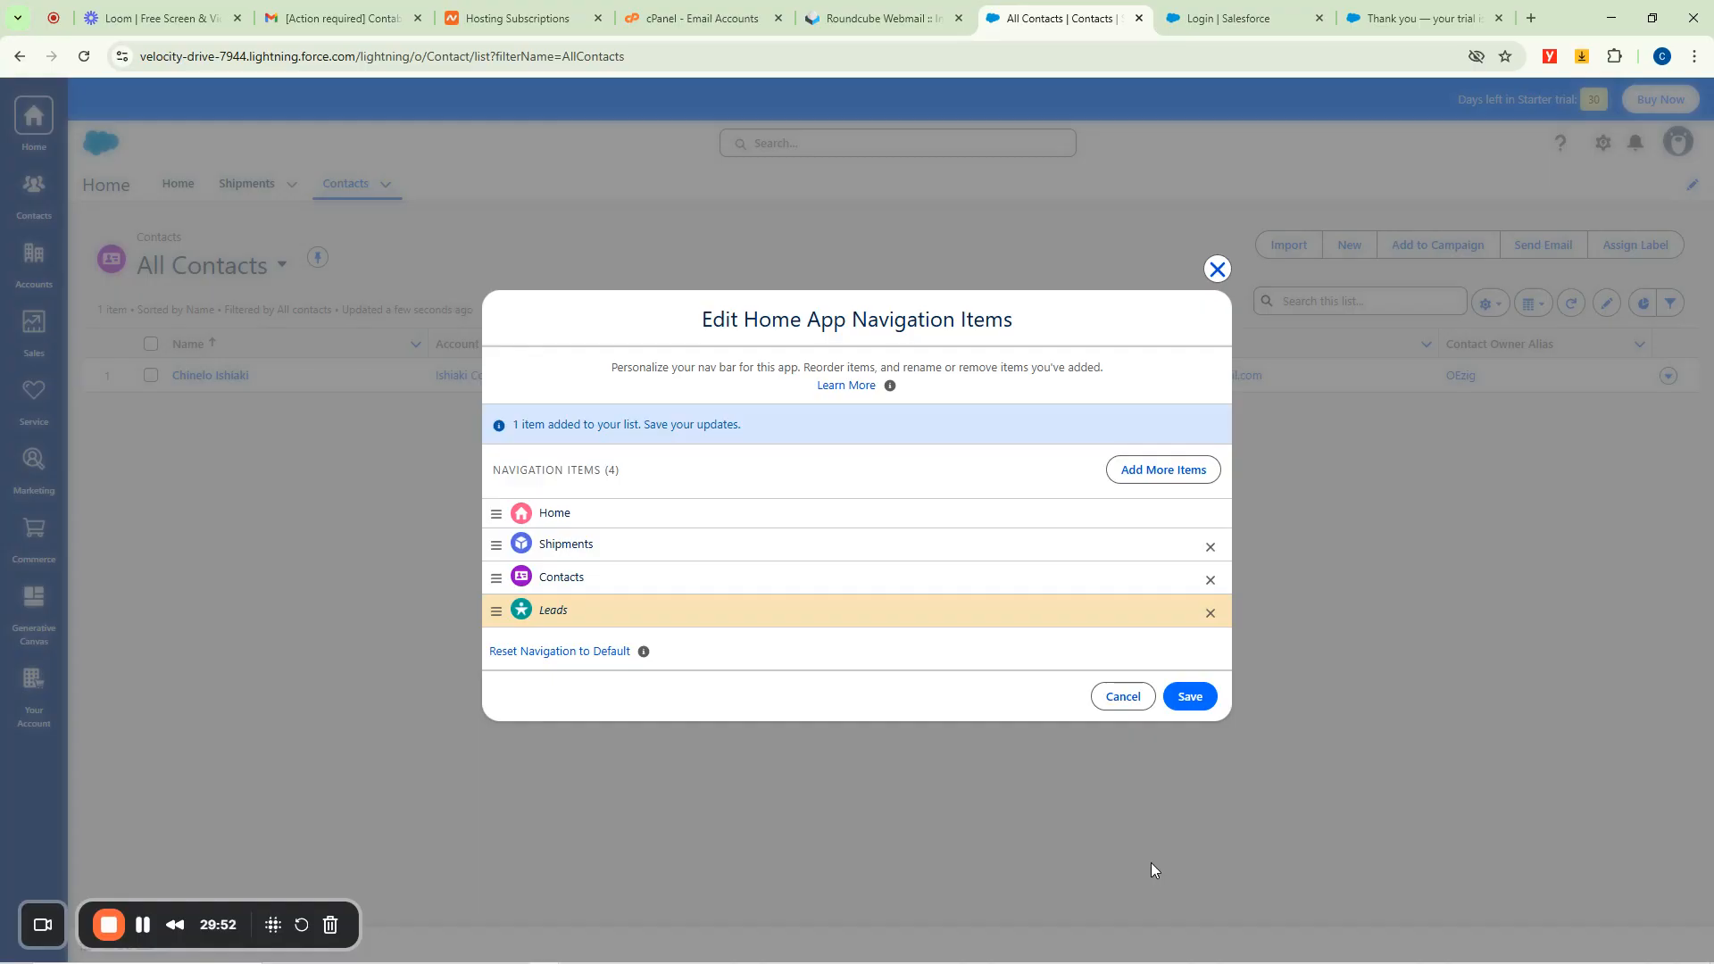
pyautogui.click(1191, 696)
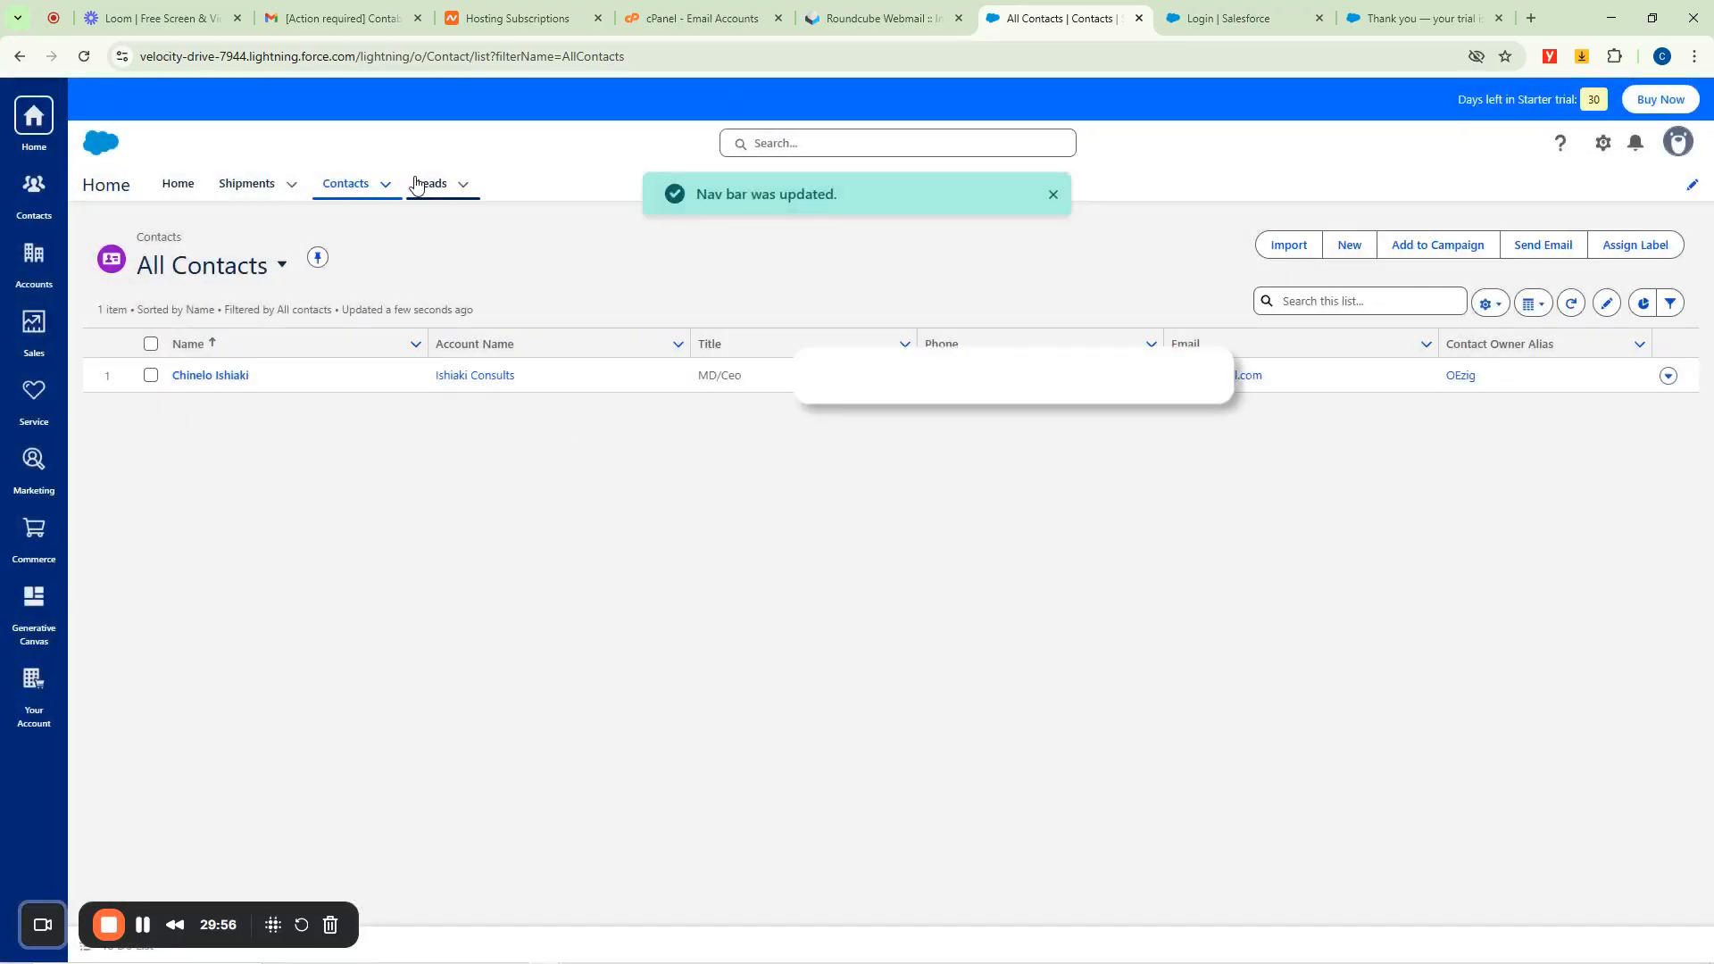
pyautogui.click(425, 184)
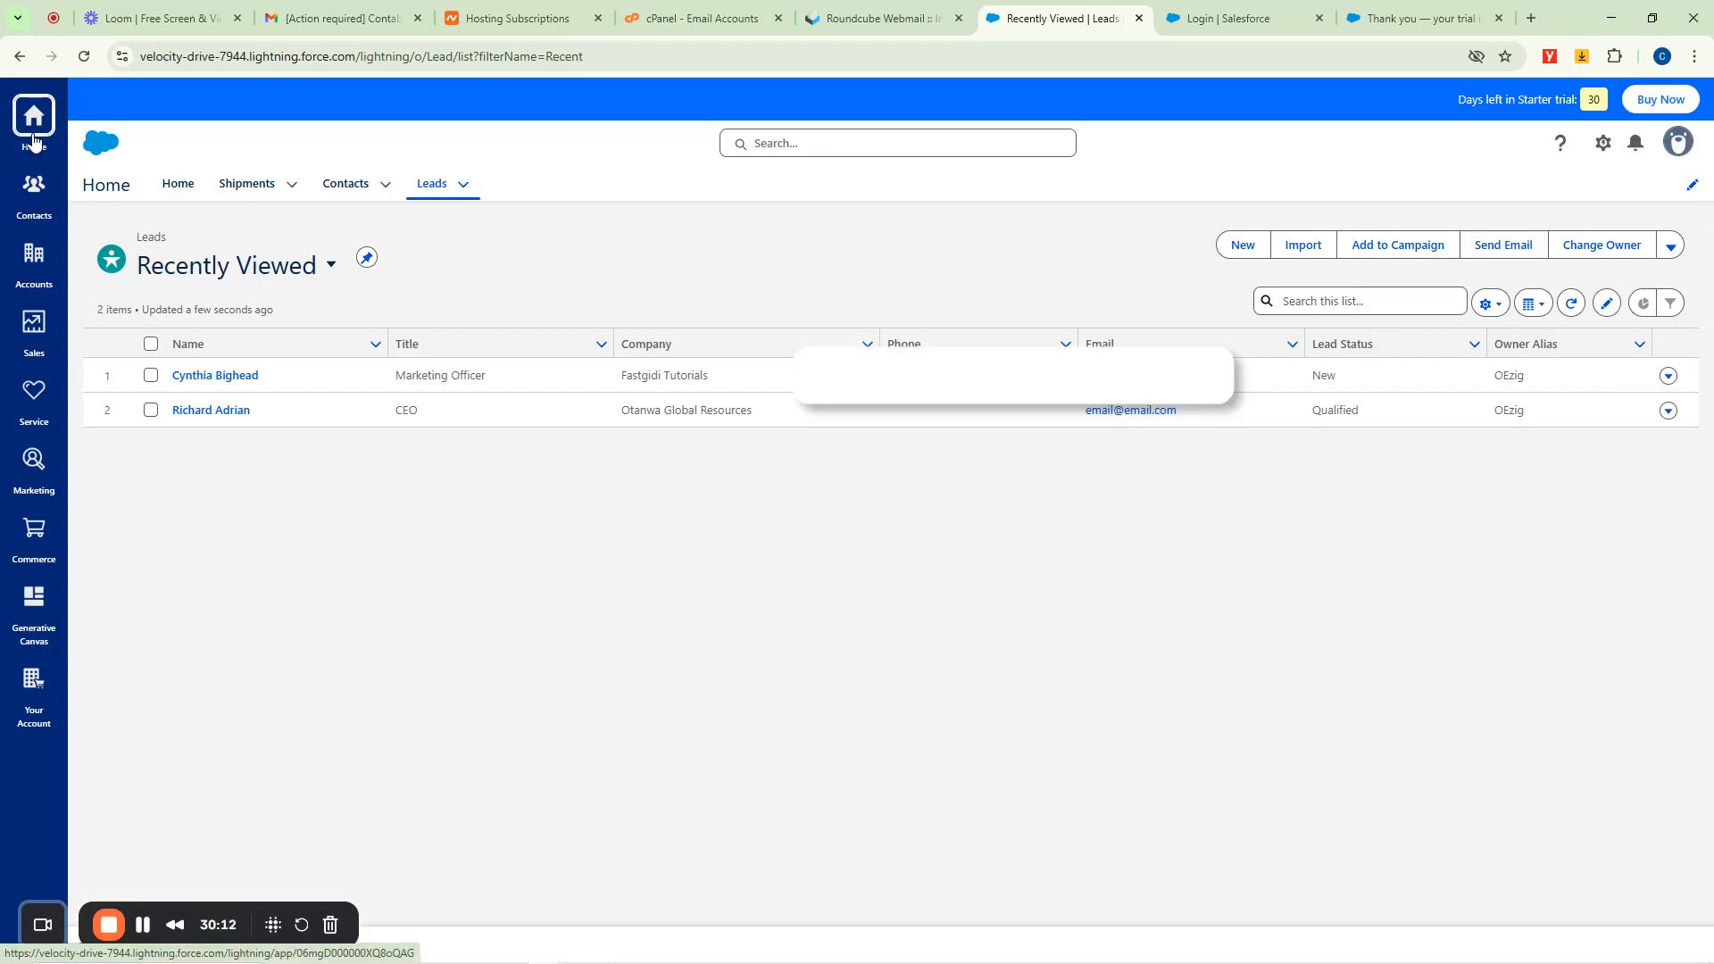
# Switch through the Contacts and Accounts apps to the Sales app's recently viewed Leads.
pyautogui.click(34, 187)
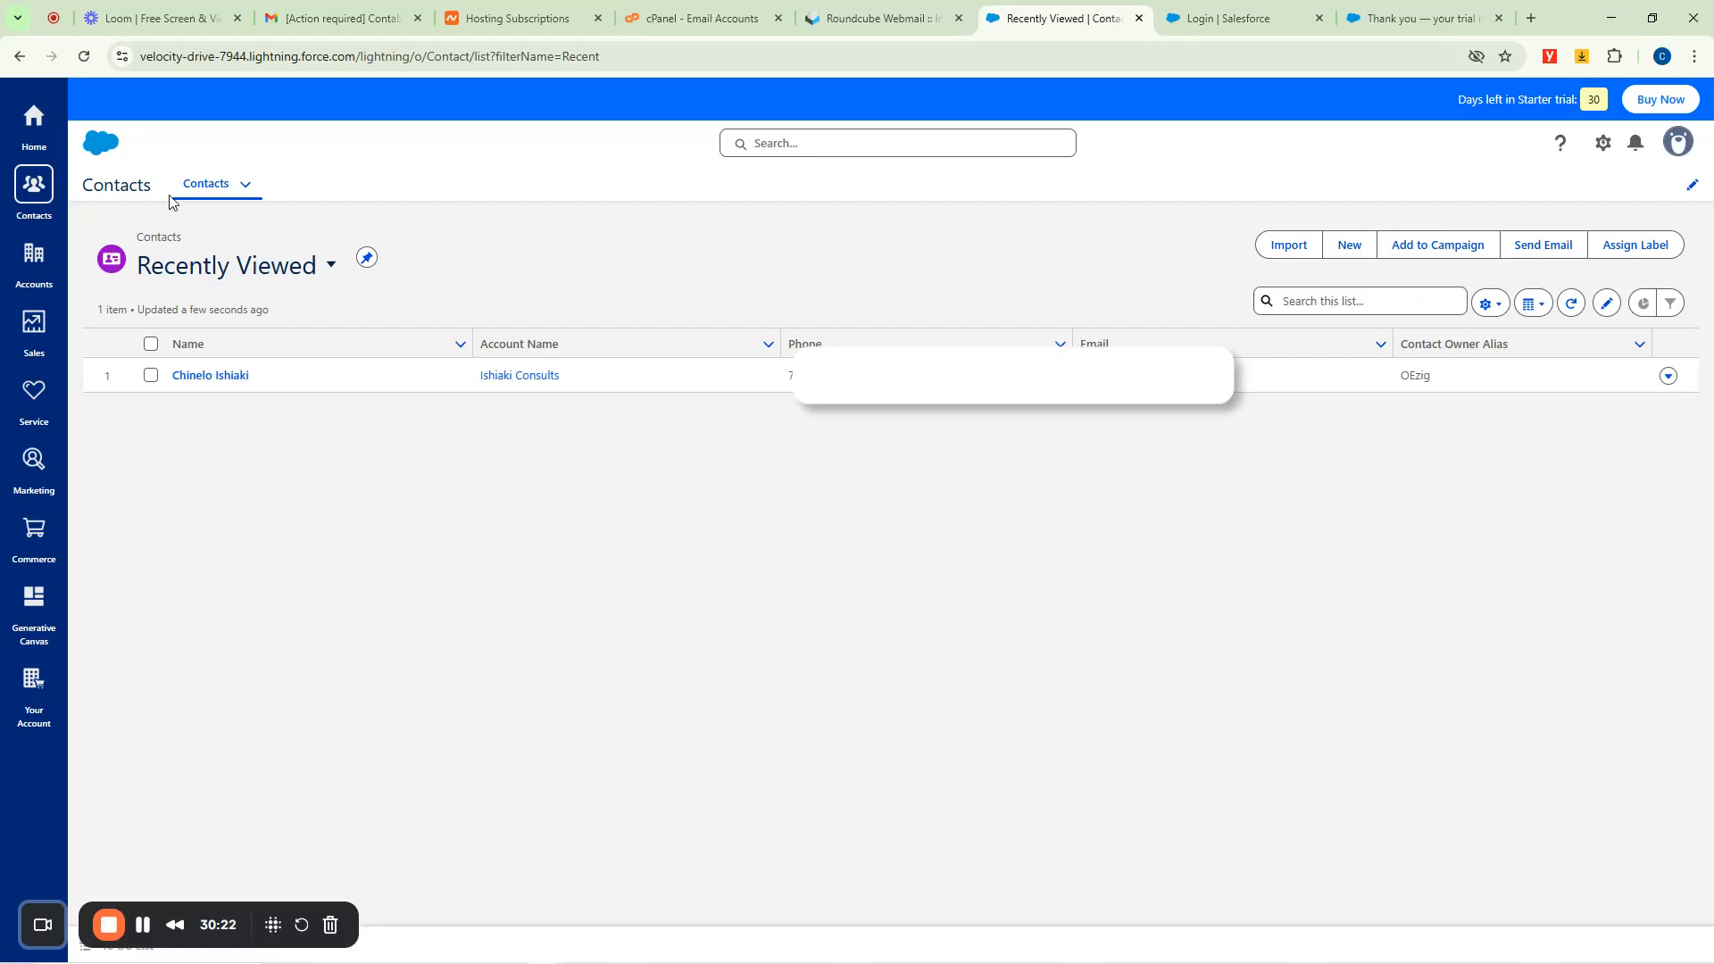
pyautogui.click(33, 259)
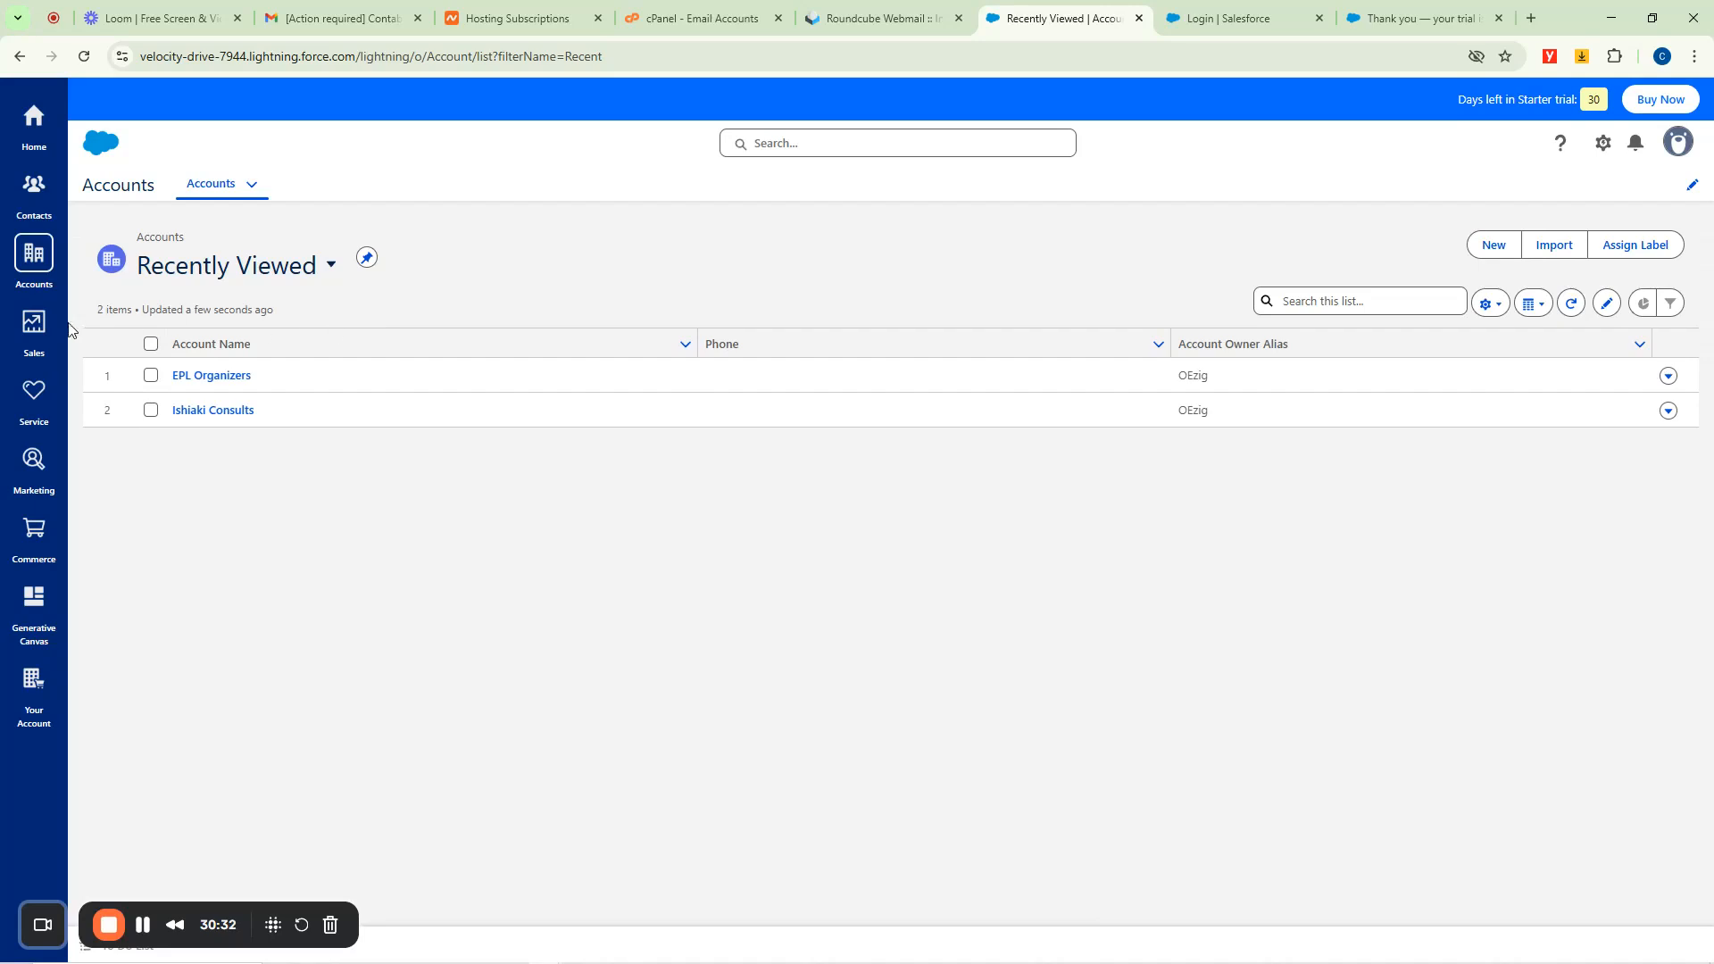
pyautogui.click(36, 332)
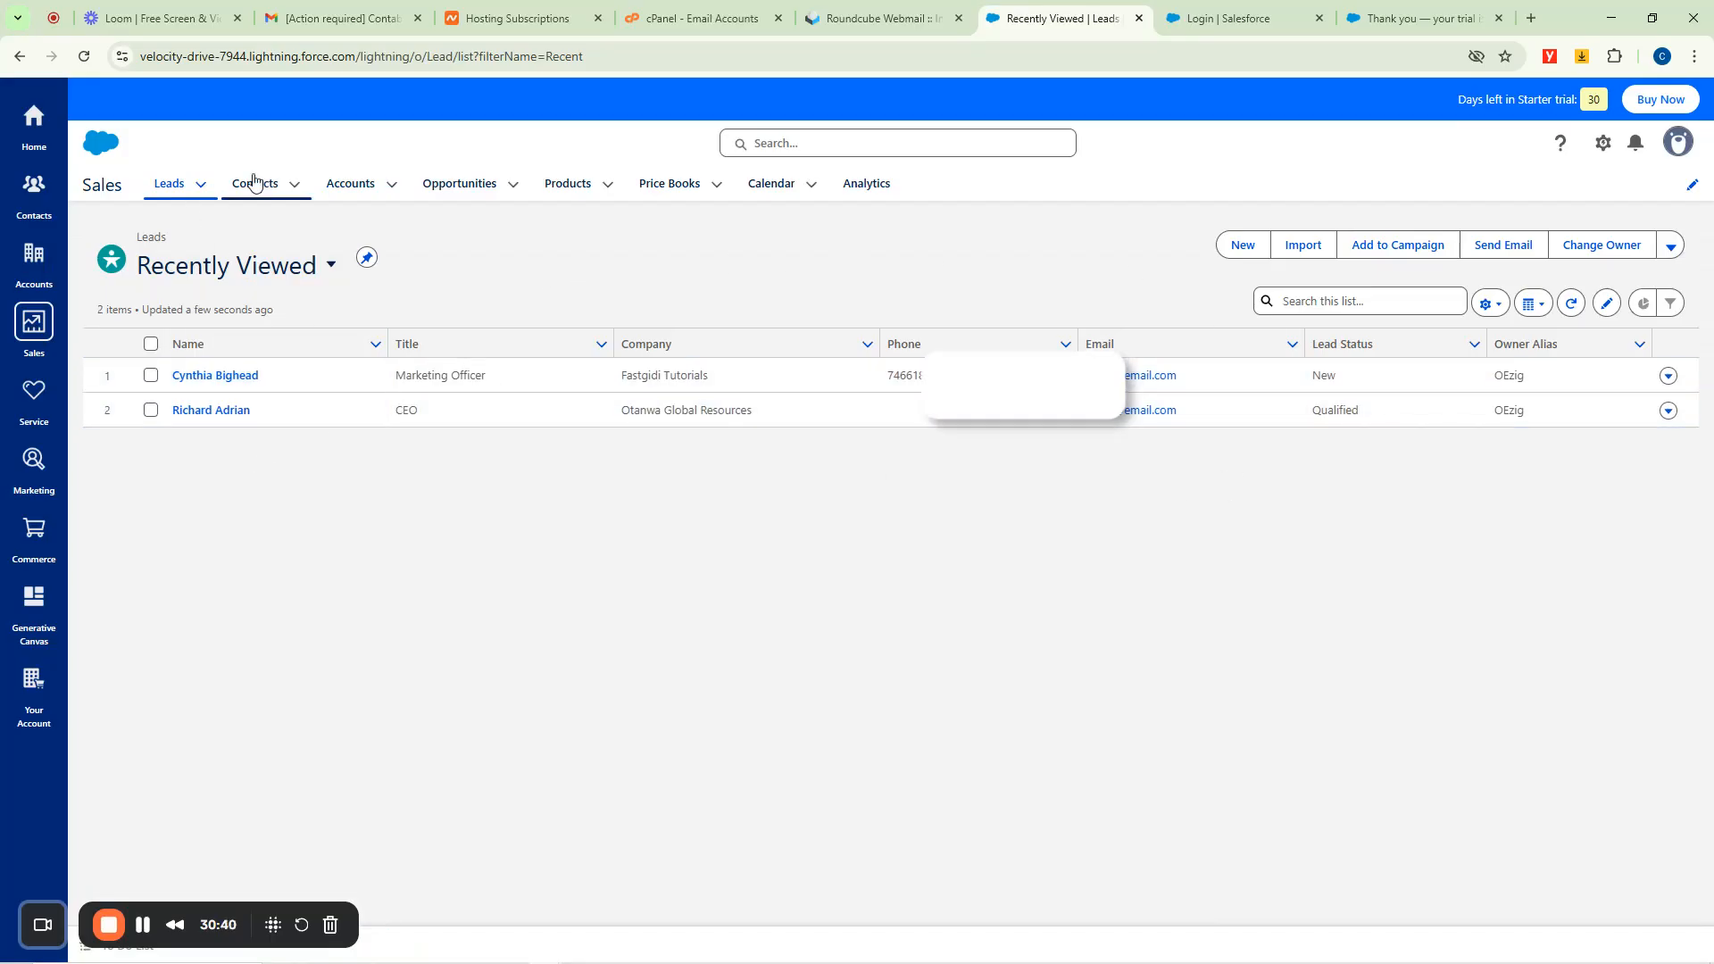
# Browse the Sales Contacts, Accounts and Opportunities tabs, ending on the empty All Products list.
pyautogui.click(283, 183)
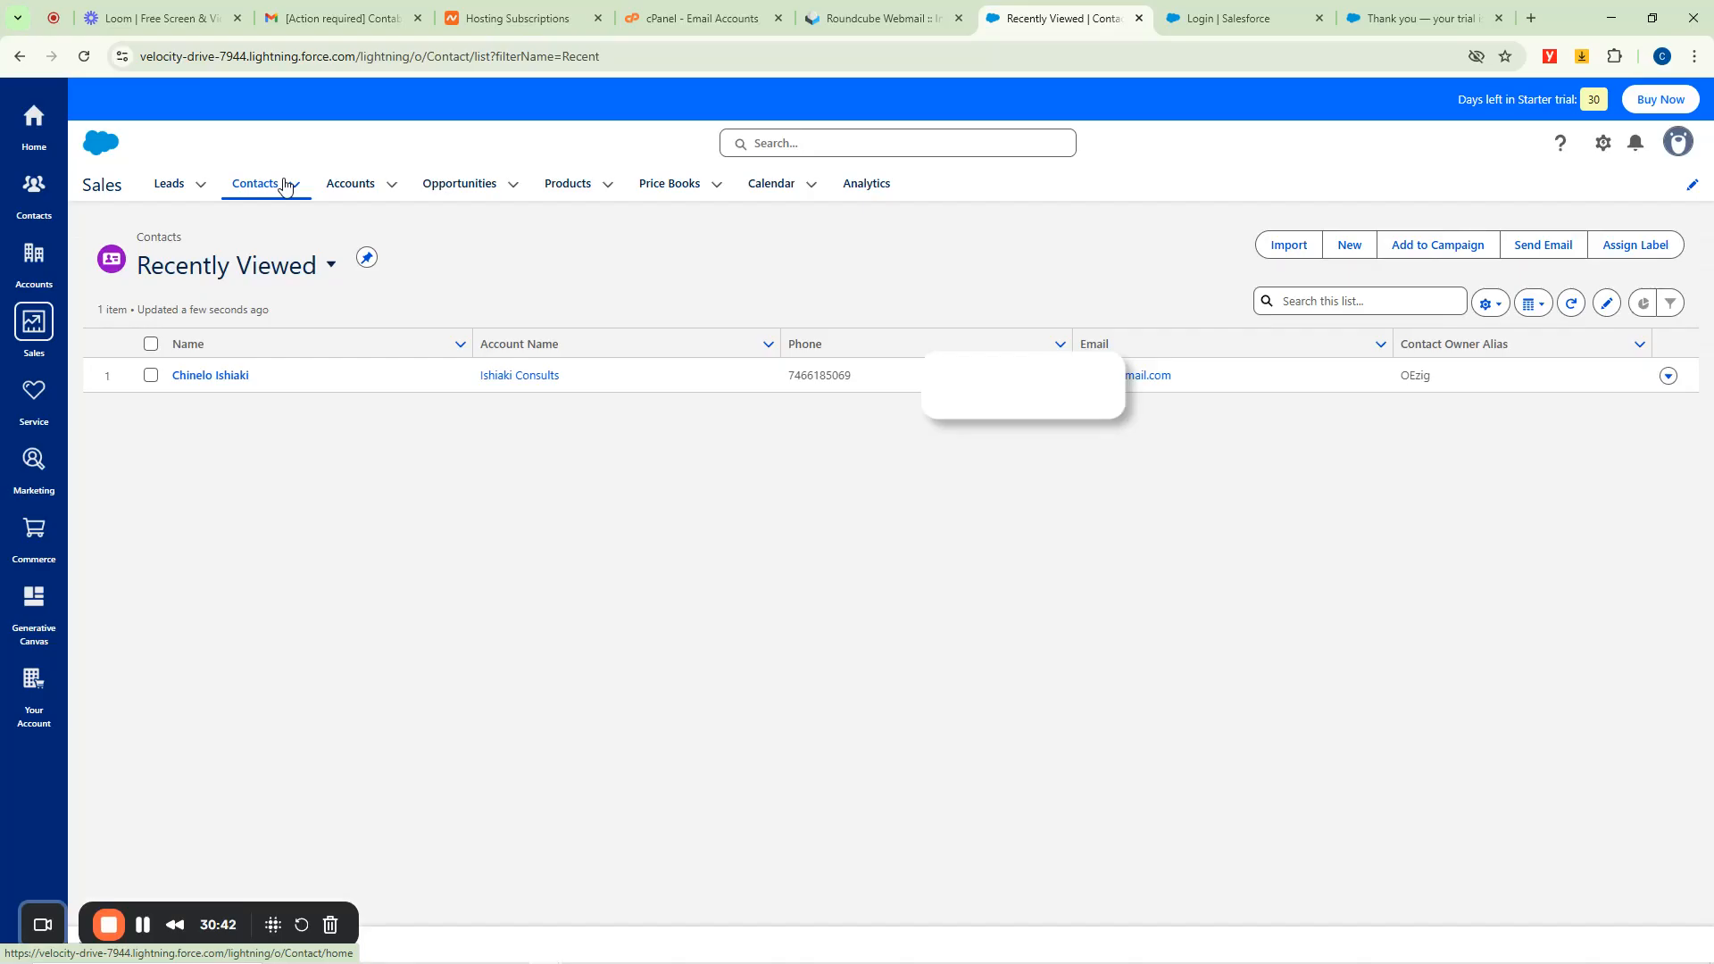
pyautogui.click(359, 185)
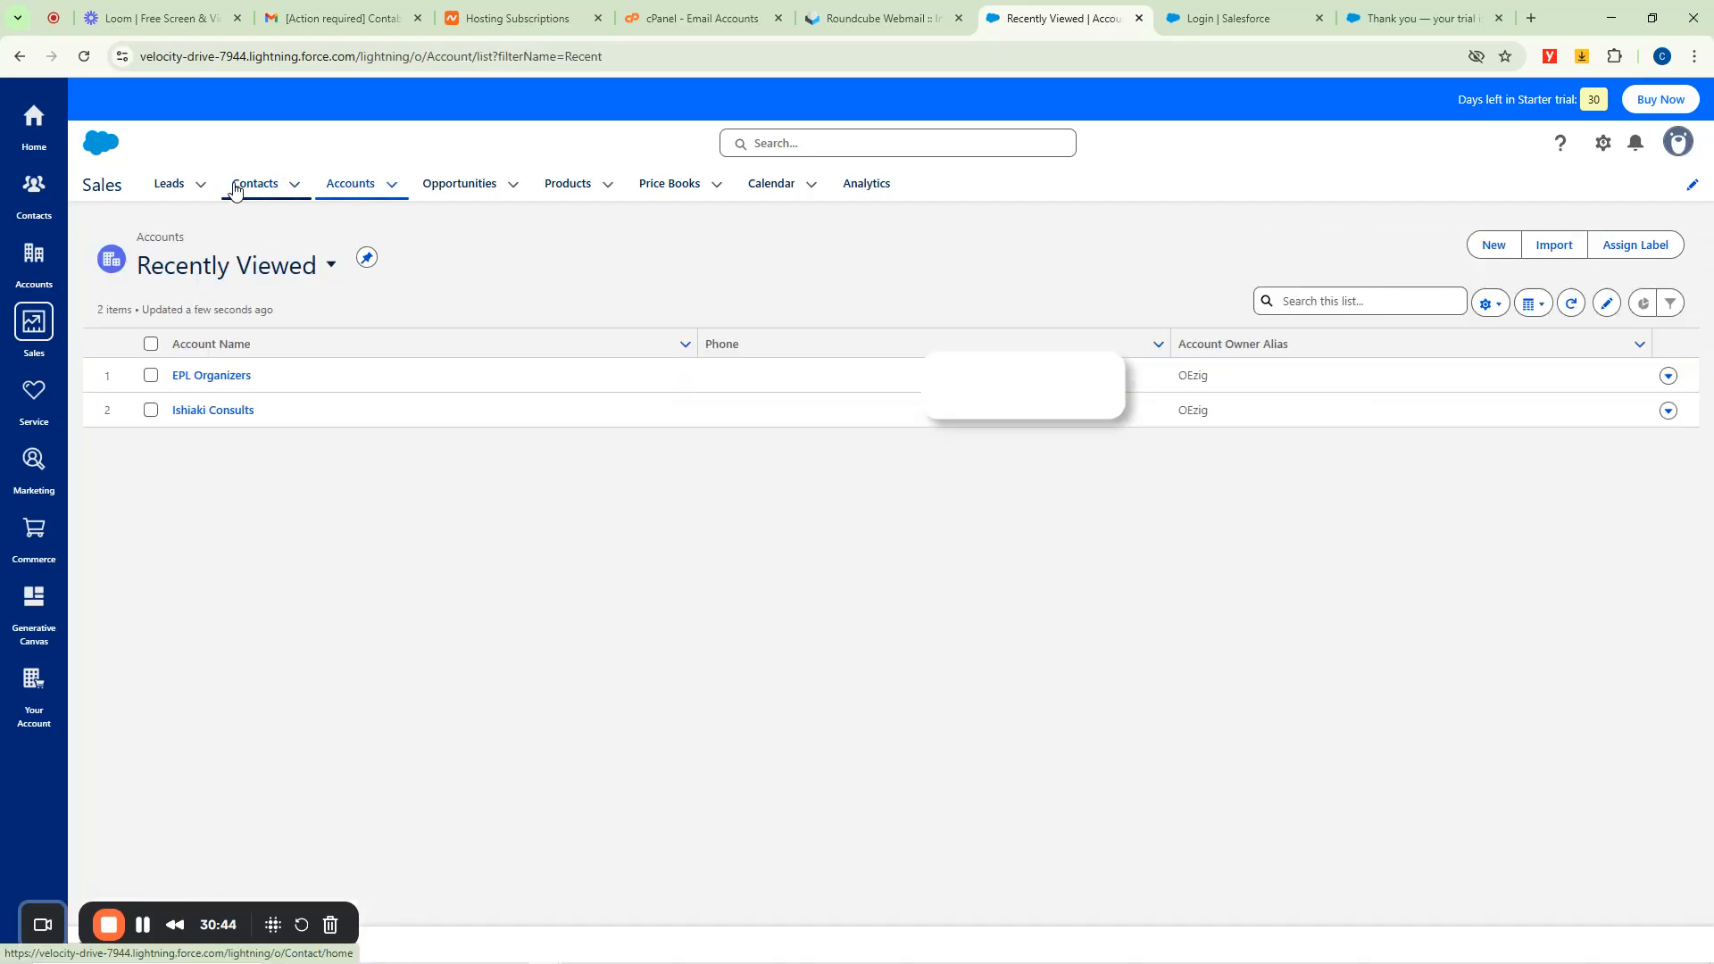
pyautogui.click(391, 187)
pyautogui.click(499, 187)
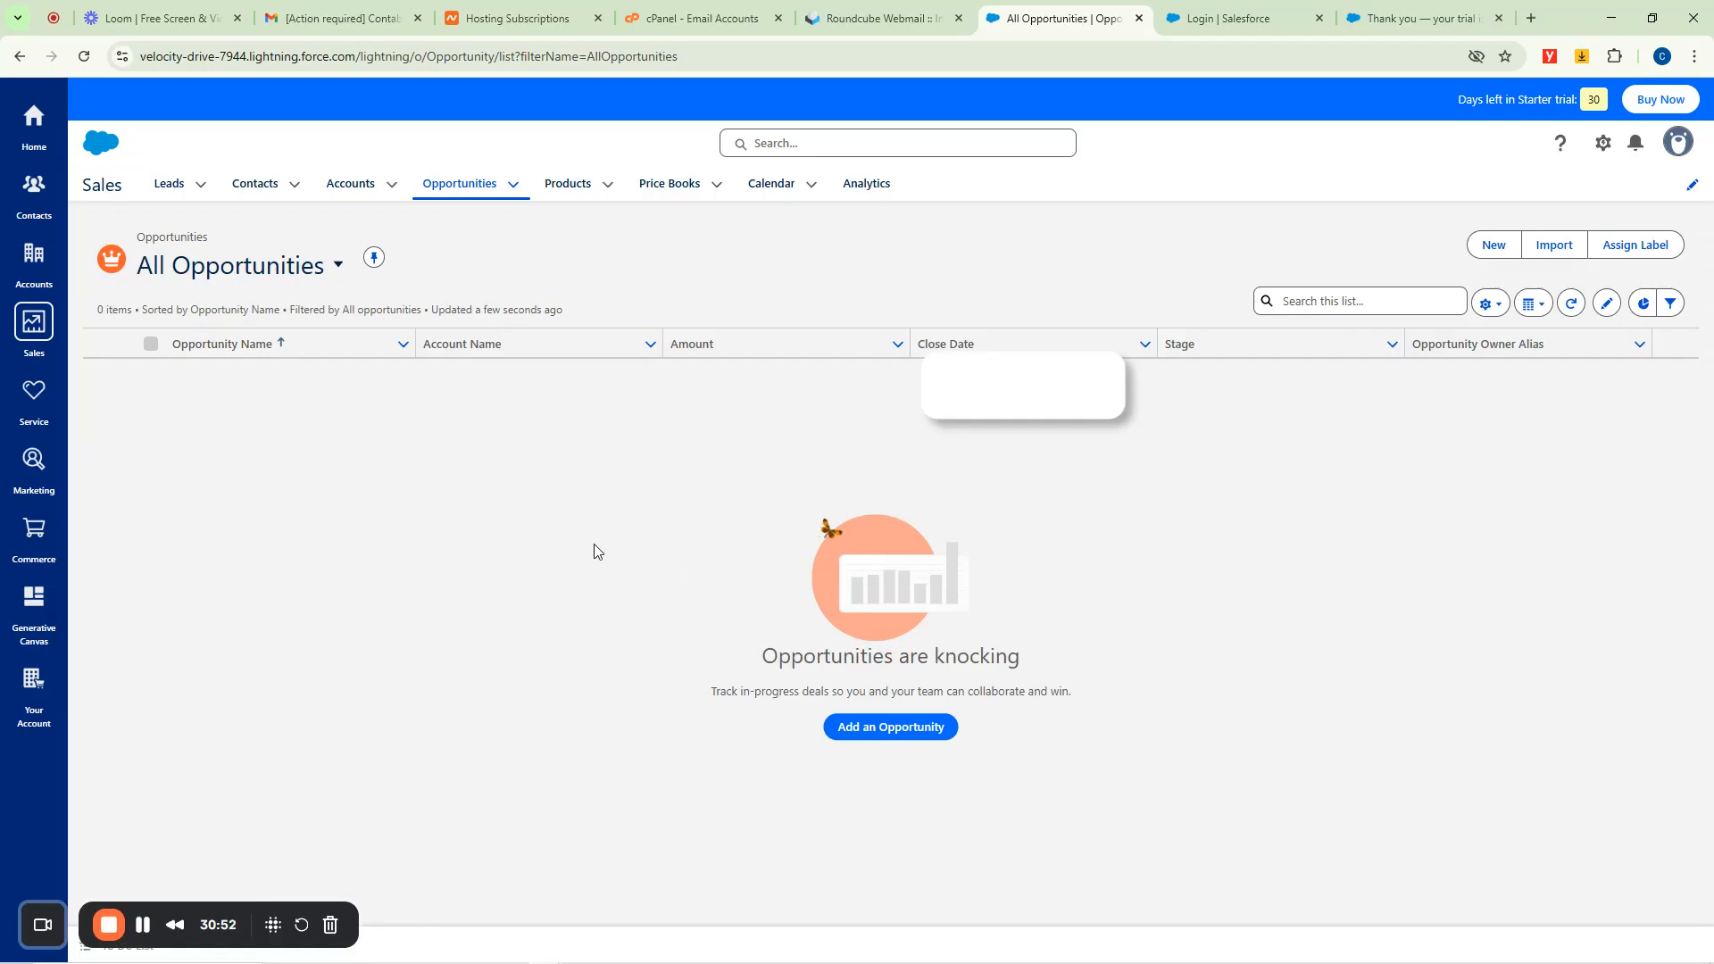
pyautogui.click(574, 186)
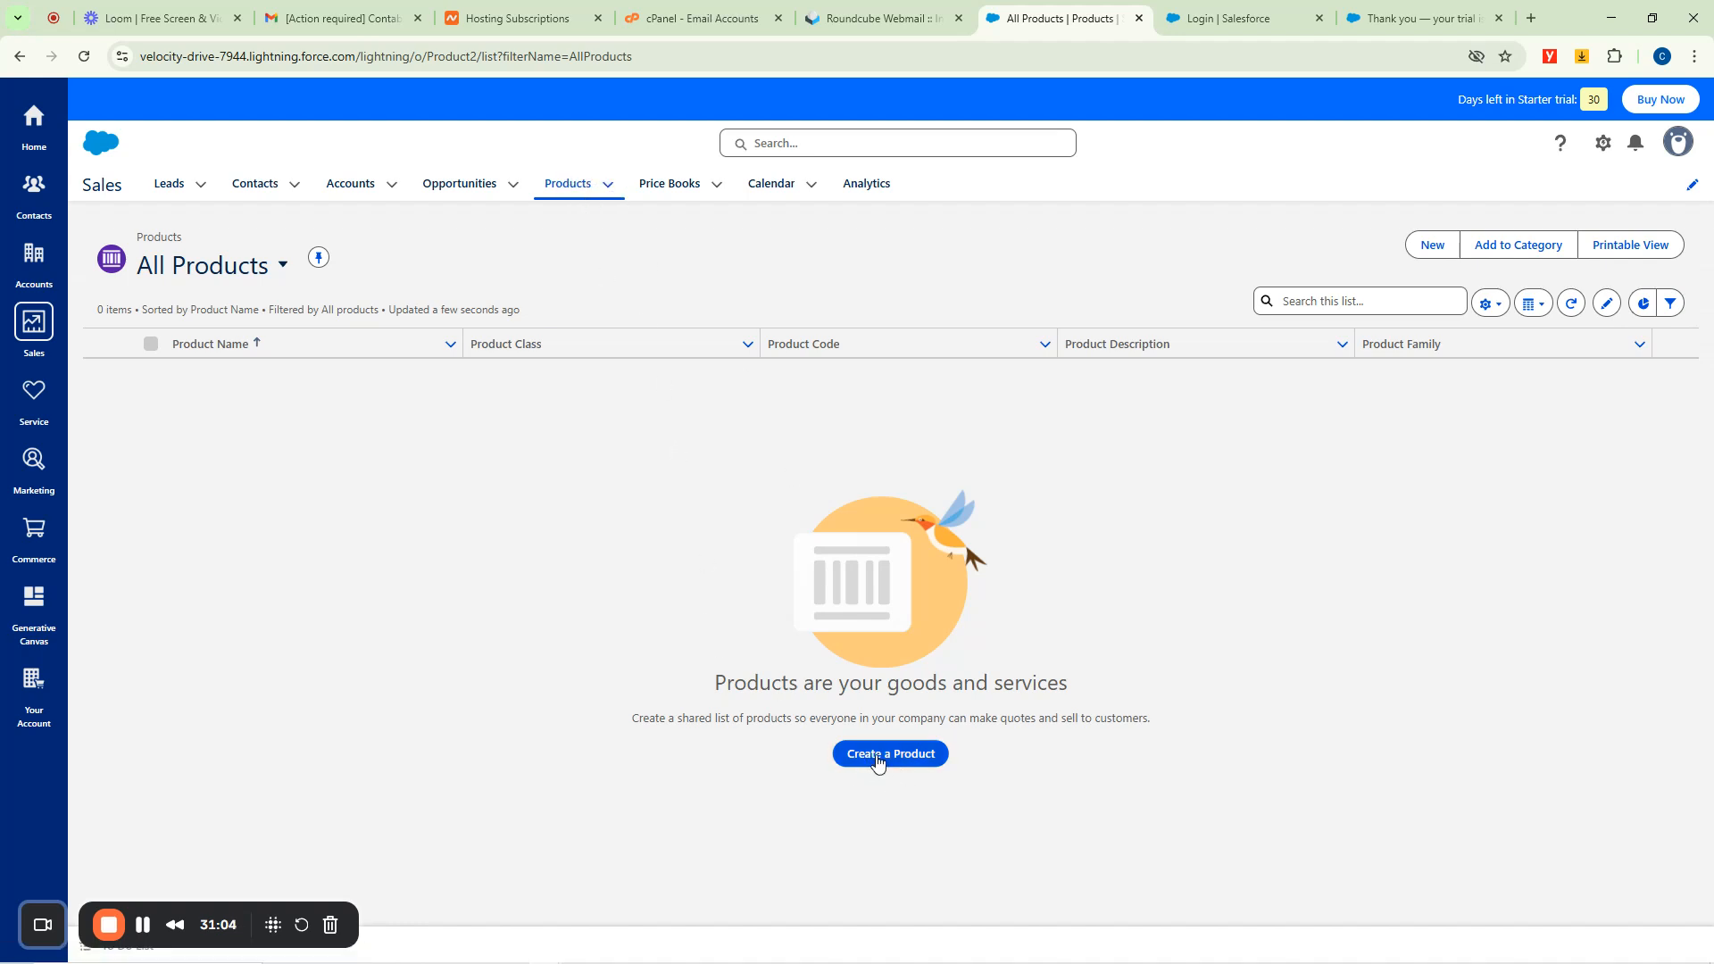
# Start a new product named Sweatless Sport Gear with family None and its product code.
pyautogui.click(884, 758)
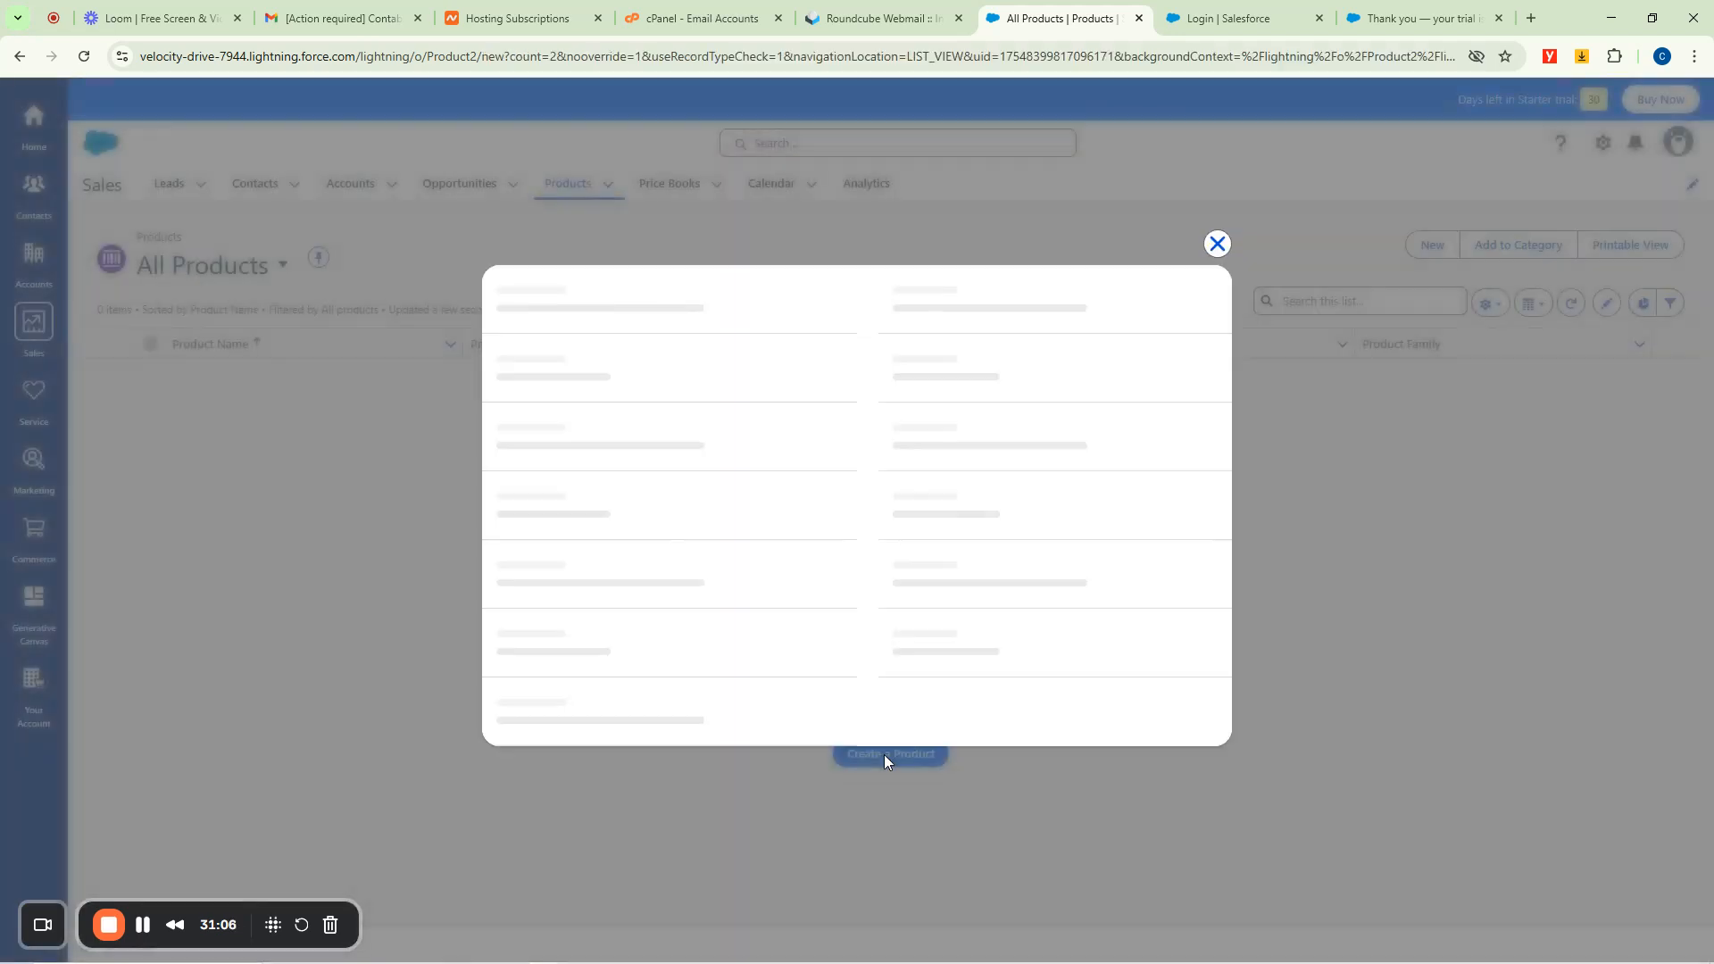
pyautogui.click(611, 437)
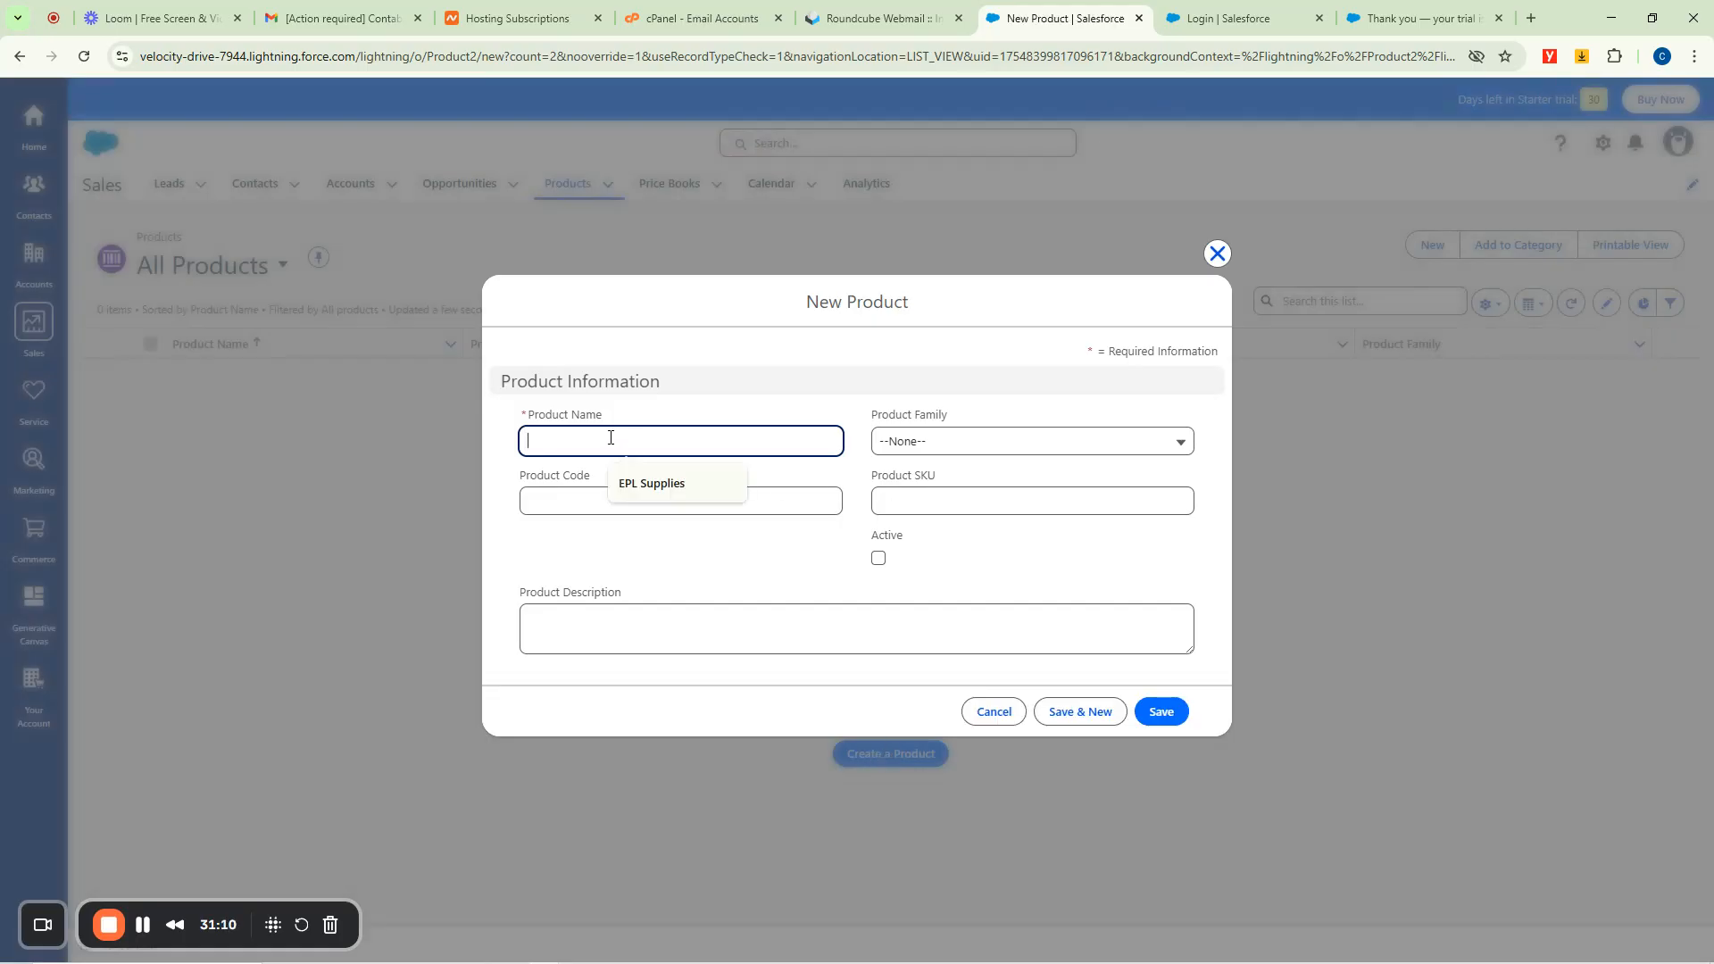
pyautogui.write('Sw')
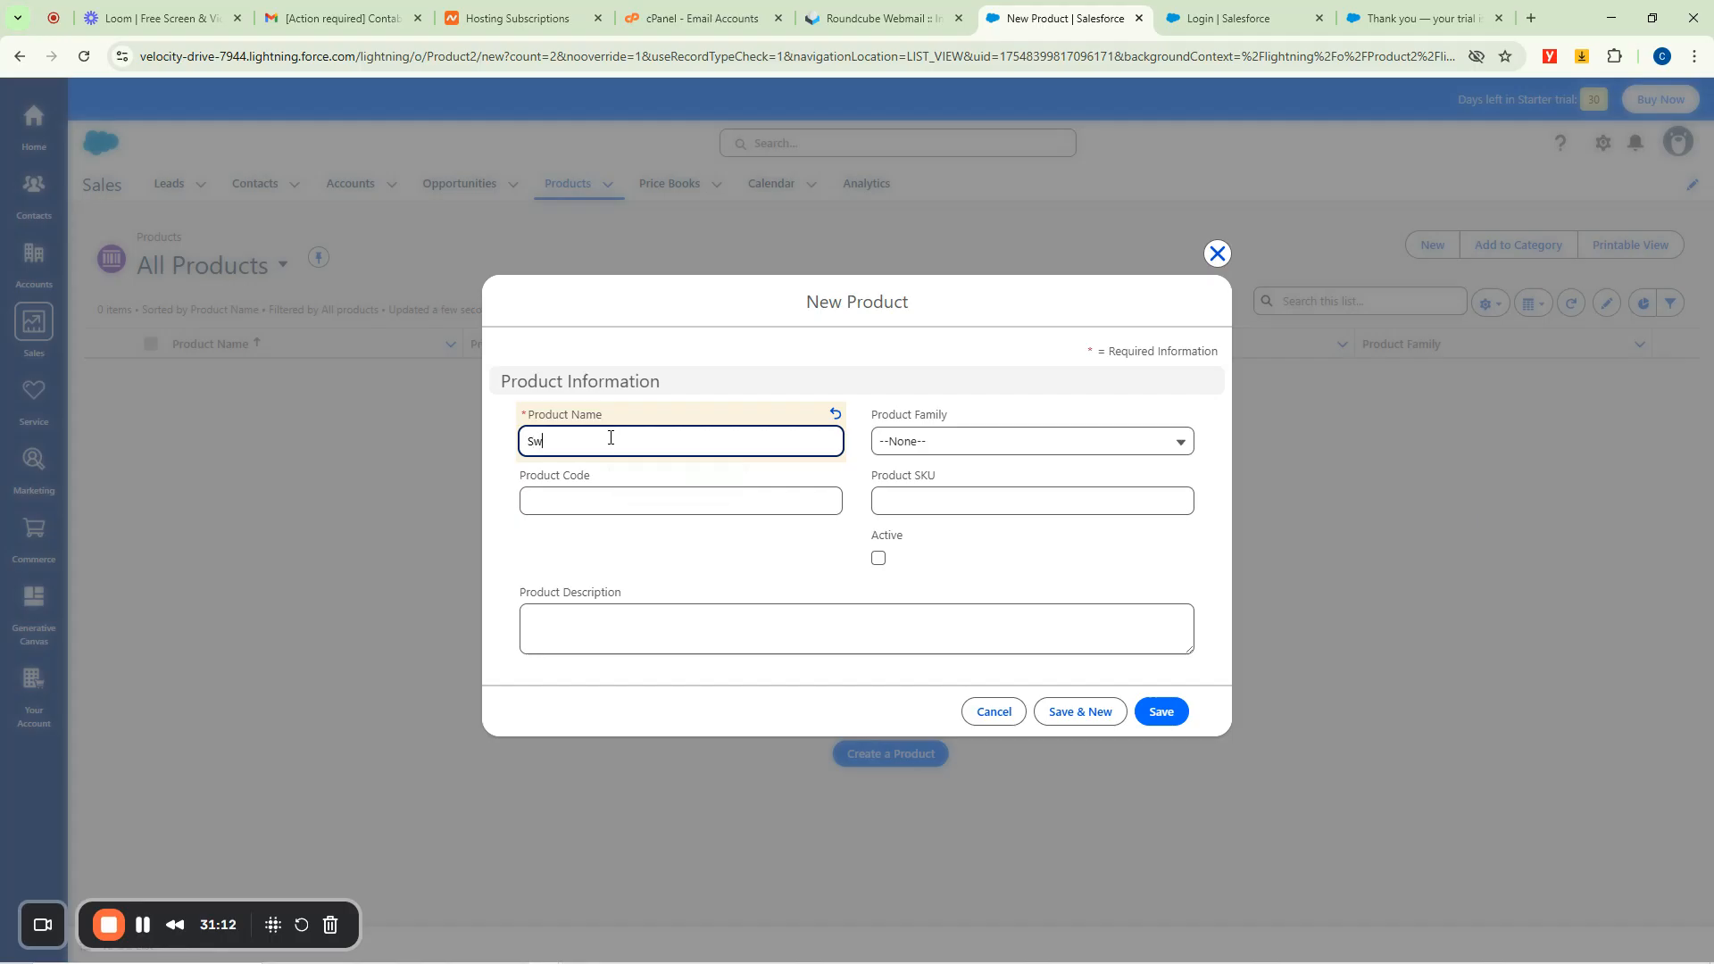
pyautogui.write('eatless Sport Gear')
pyautogui.click(960, 444)
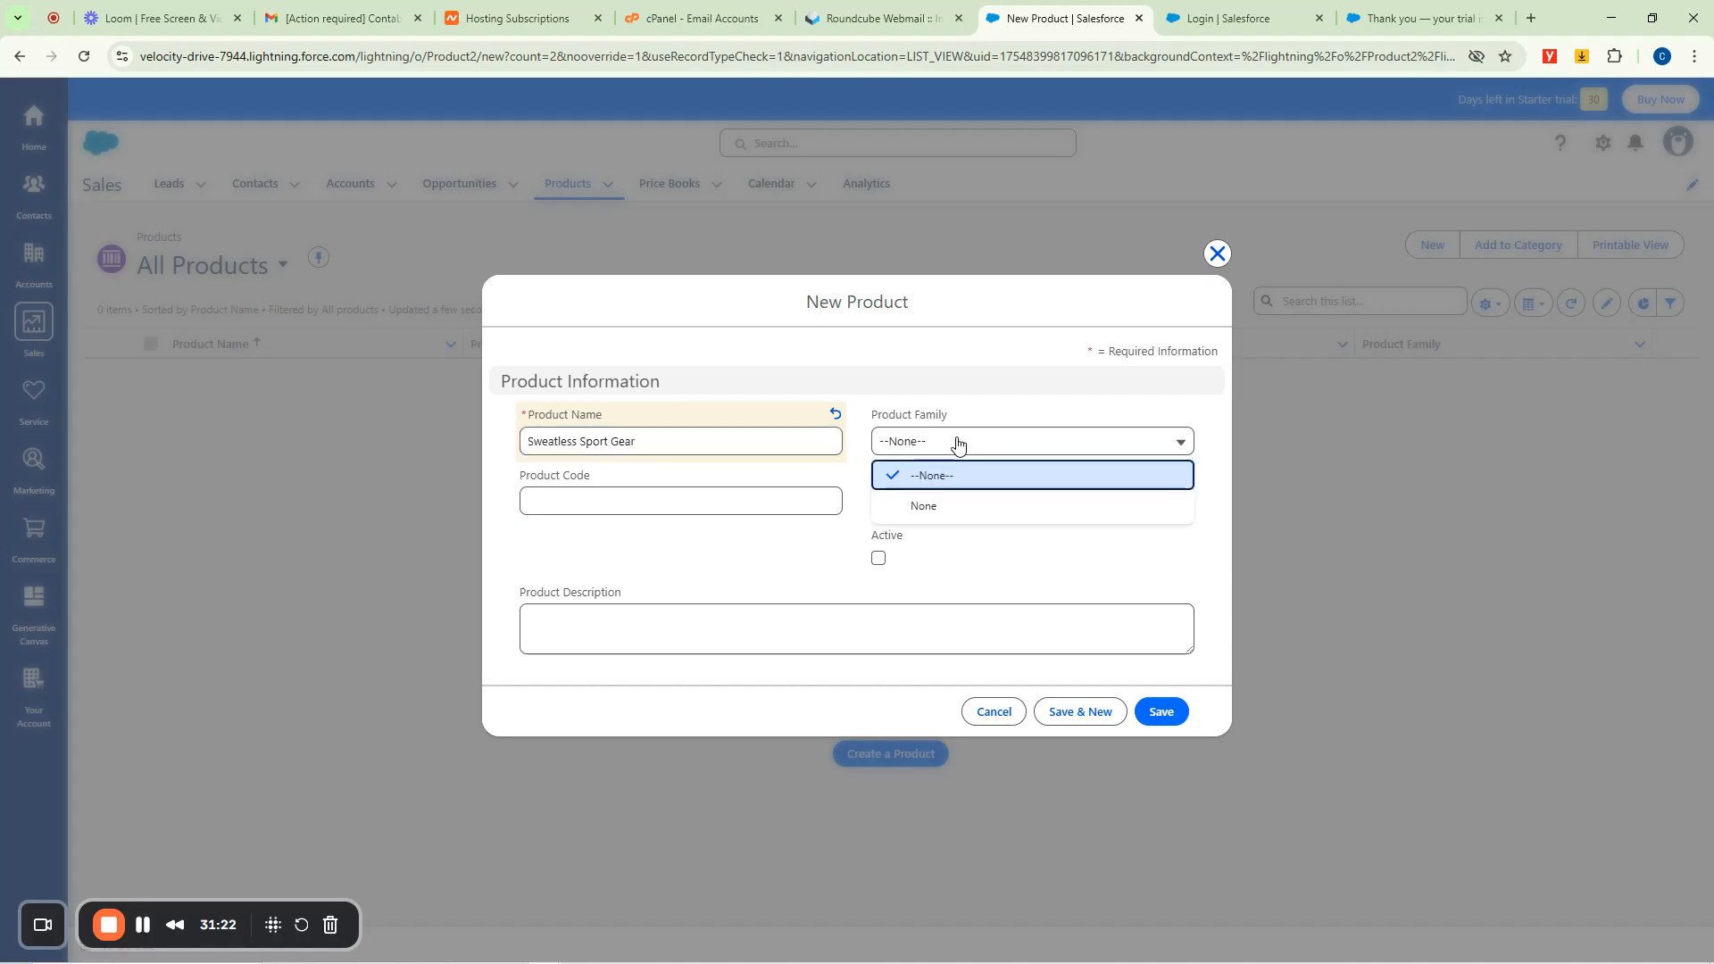
pyautogui.click(923, 505)
pyautogui.click(561, 497)
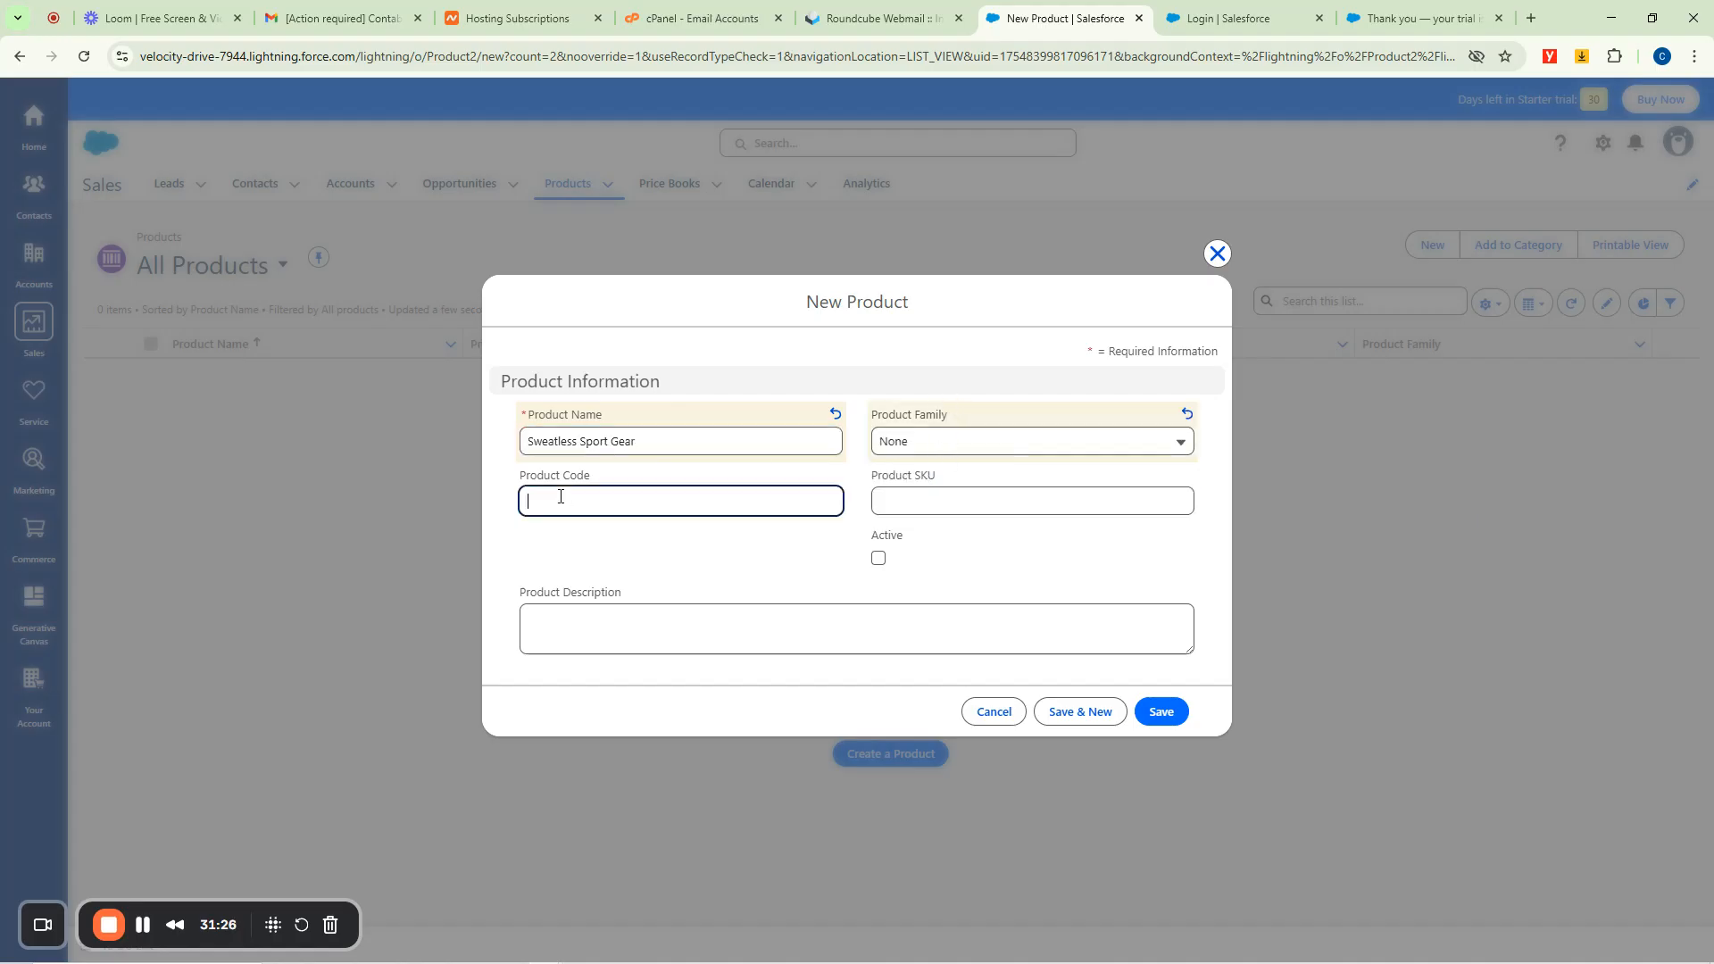
pyautogui.write('986413216854685')
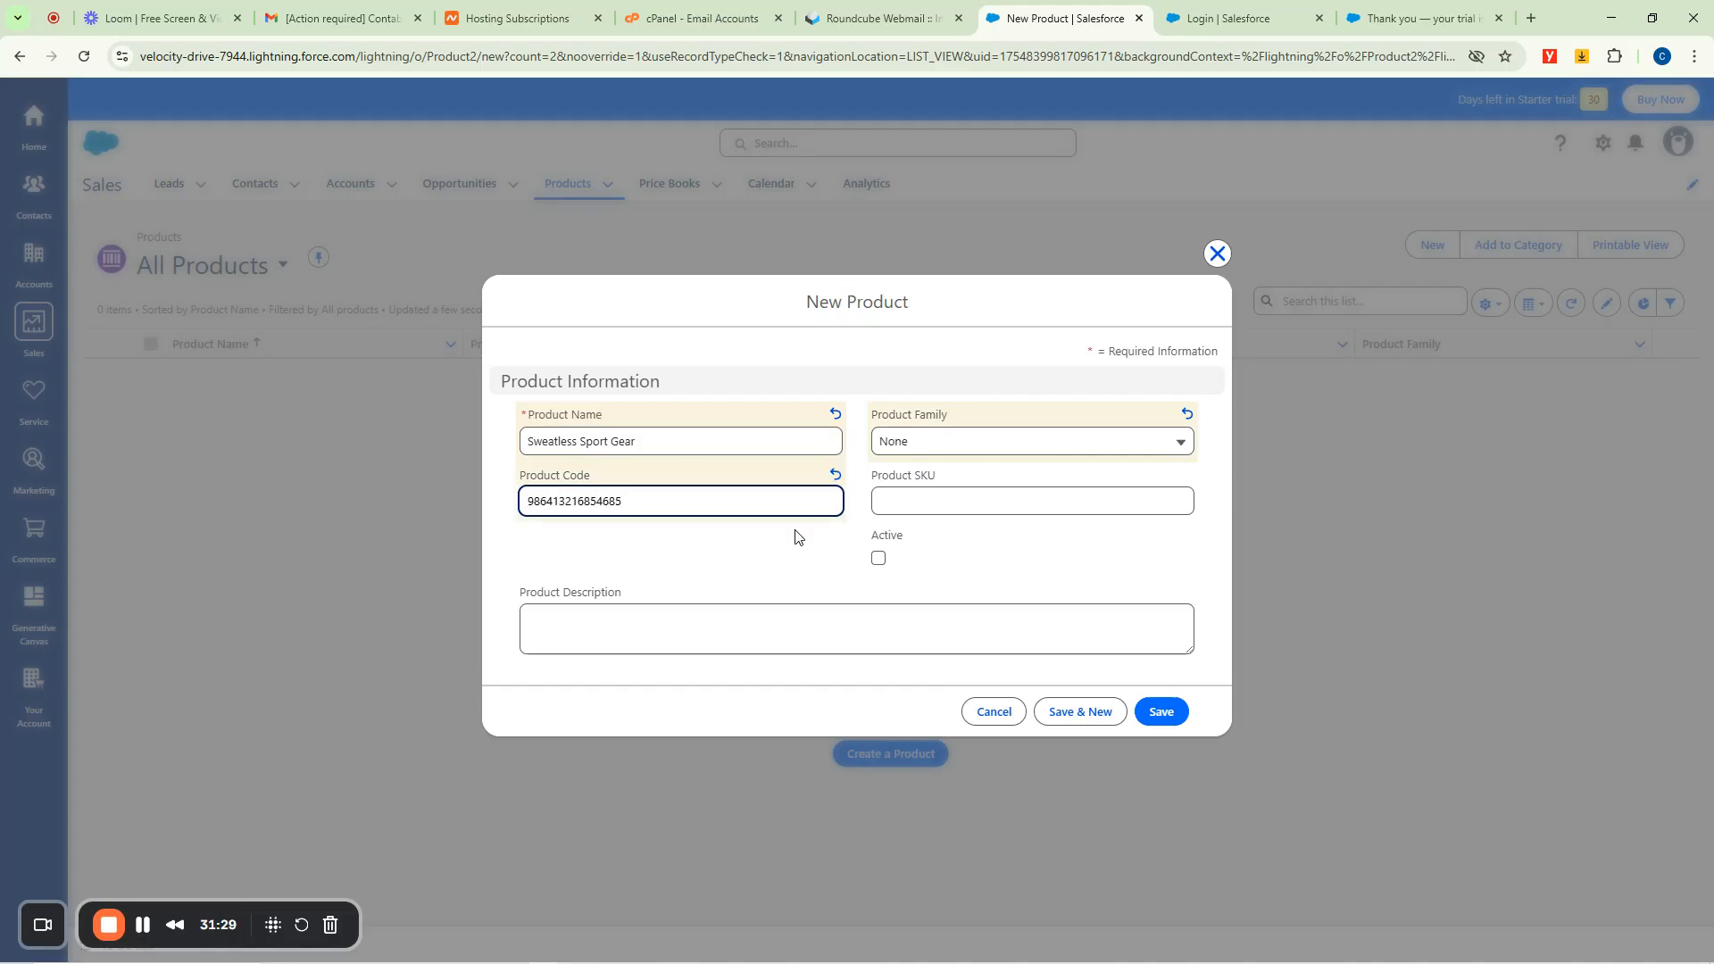
# Add SKU ASAPOI and a sweat-prevention description, mark it Active, and save.
pyautogui.click(941, 497)
pyautogui.write('ASAPOI')
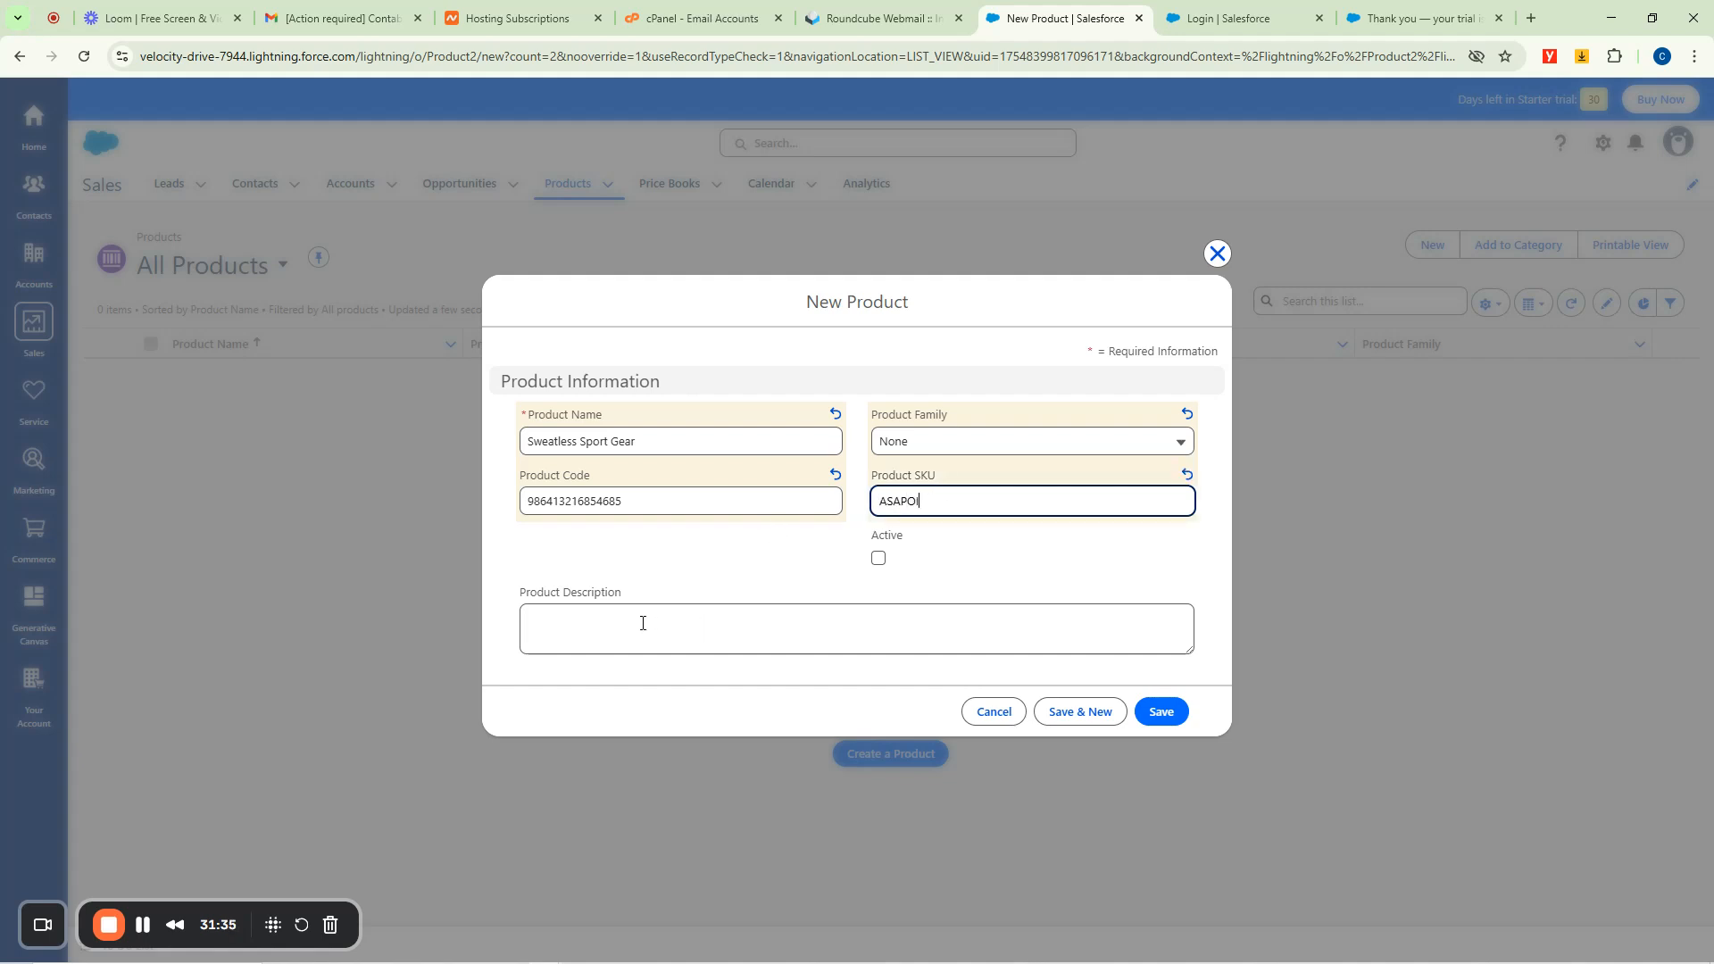
pyautogui.click(642, 623)
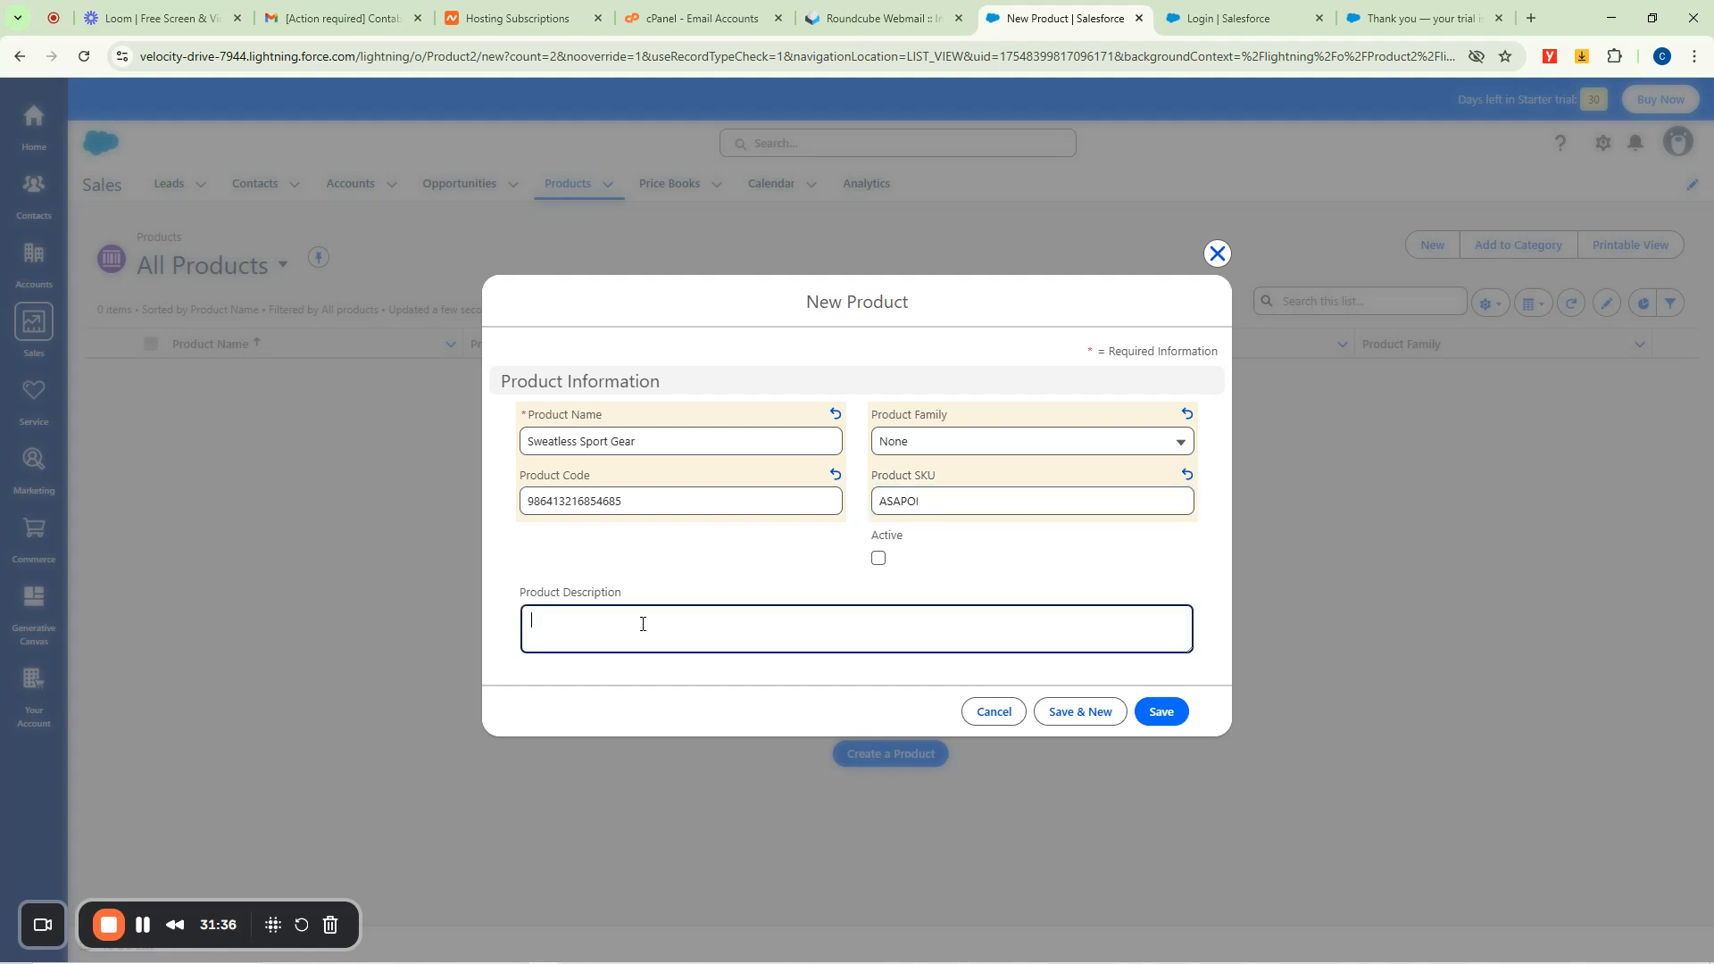
pyautogui.write('P')
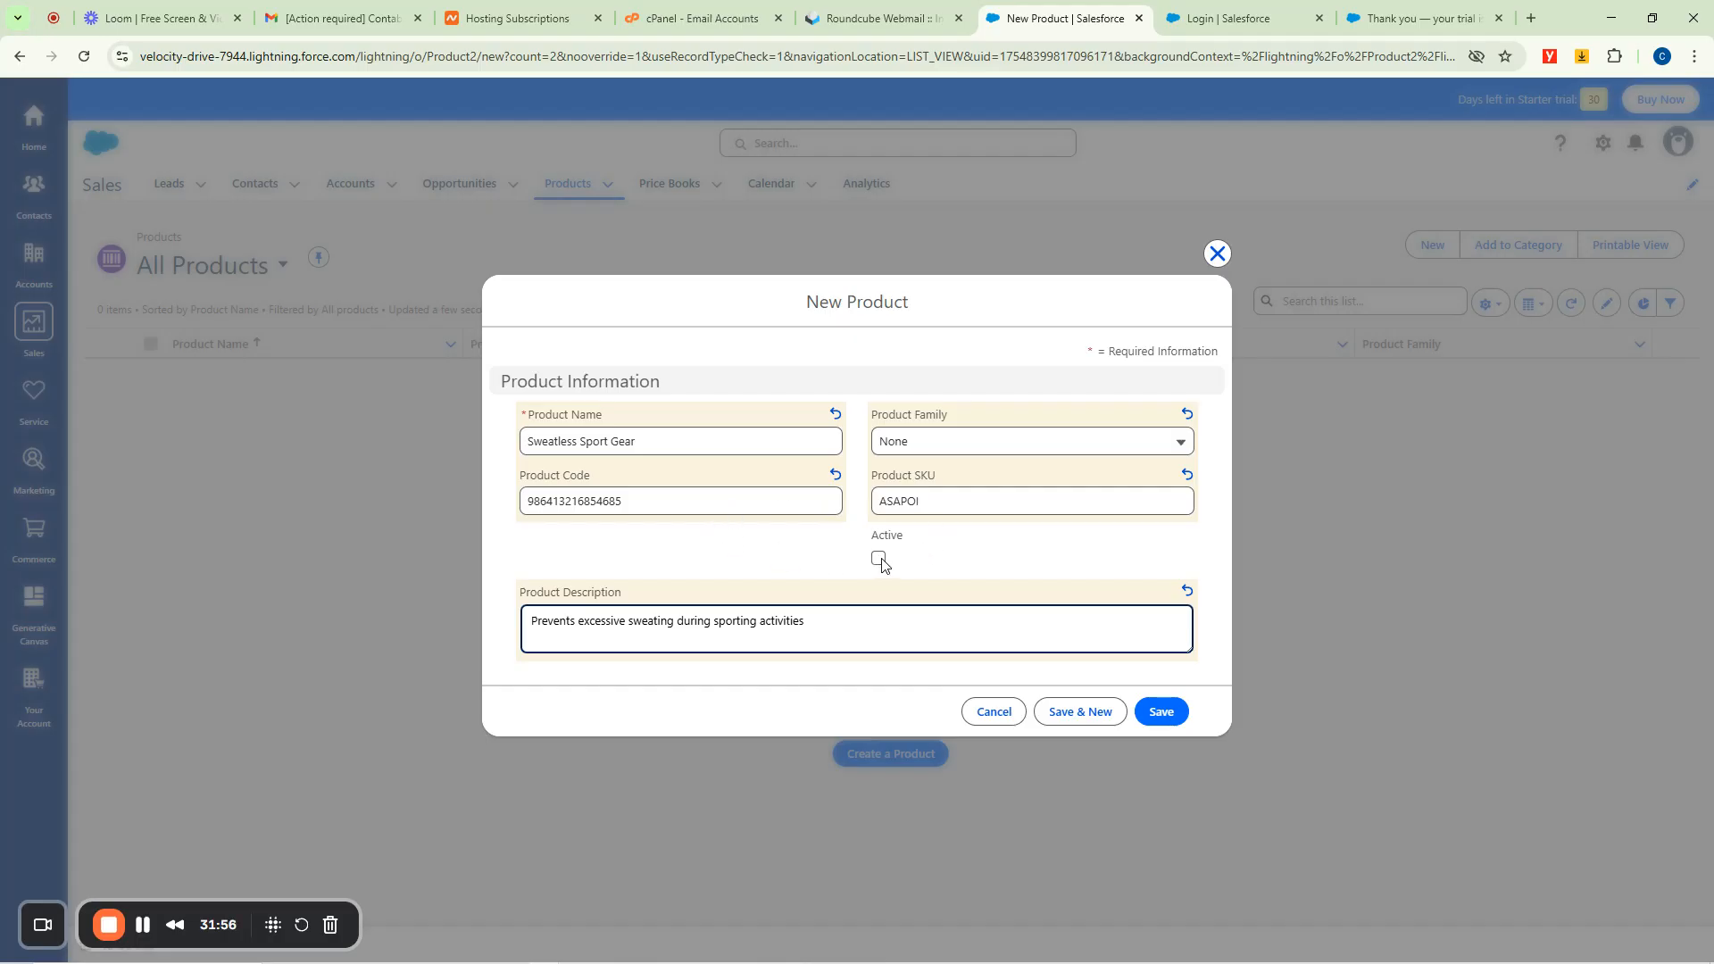
pyautogui.click(880, 560)
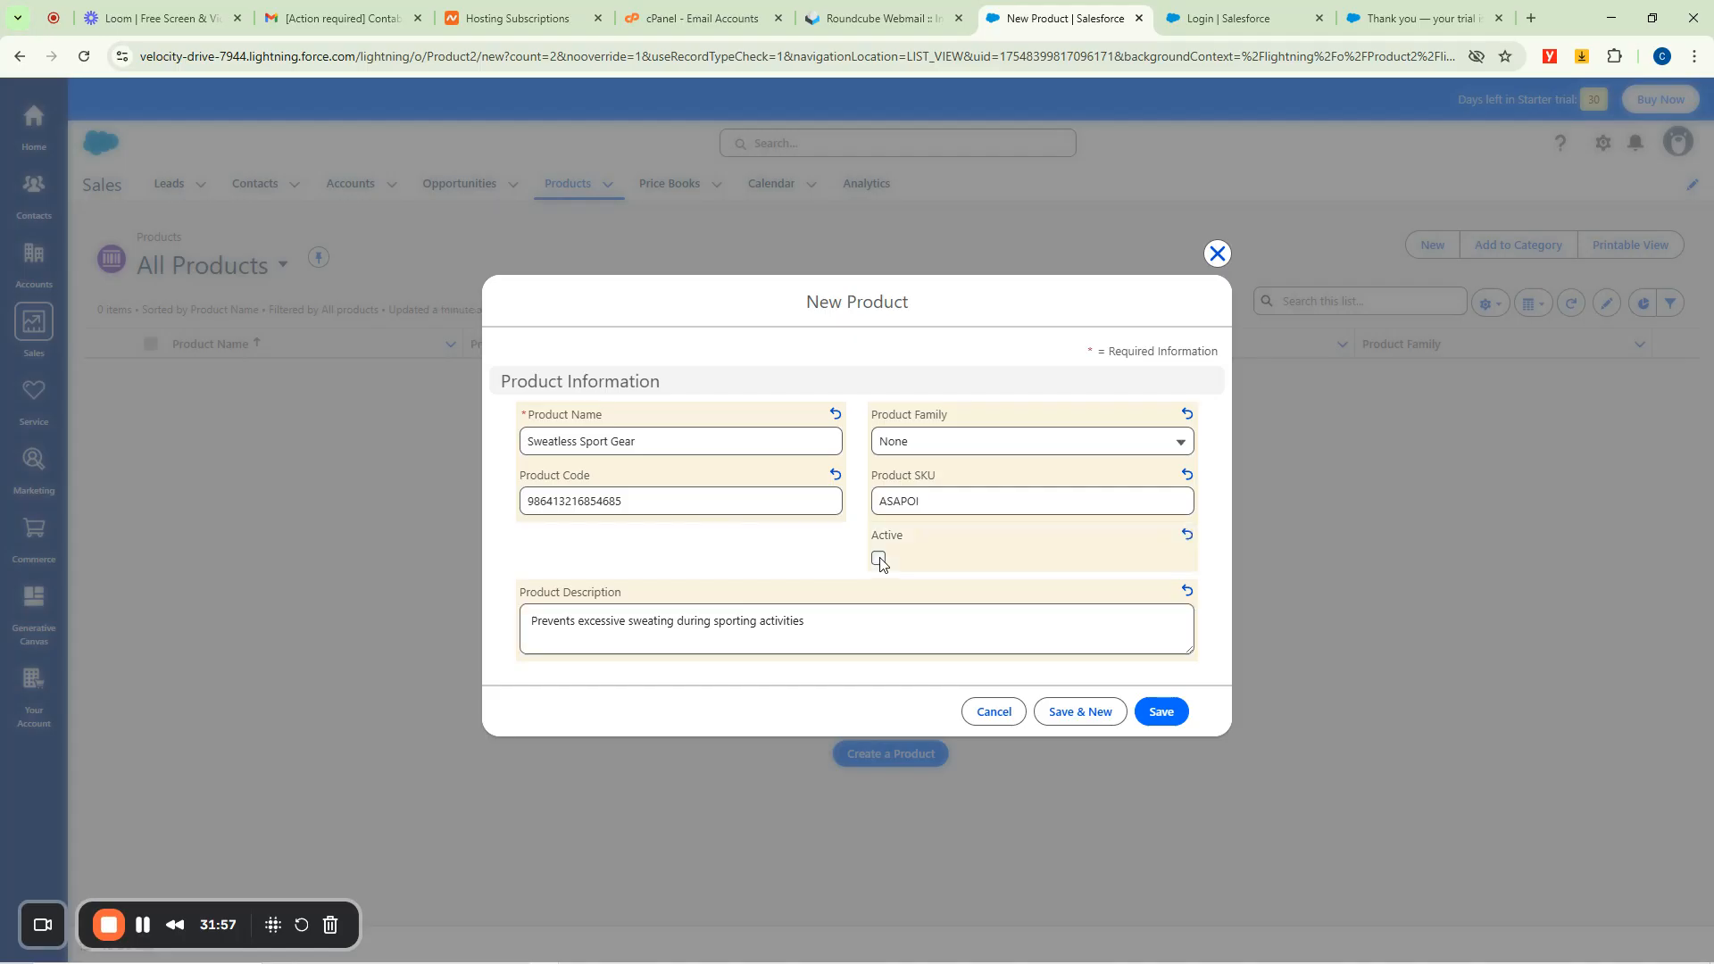
pyautogui.click(1159, 713)
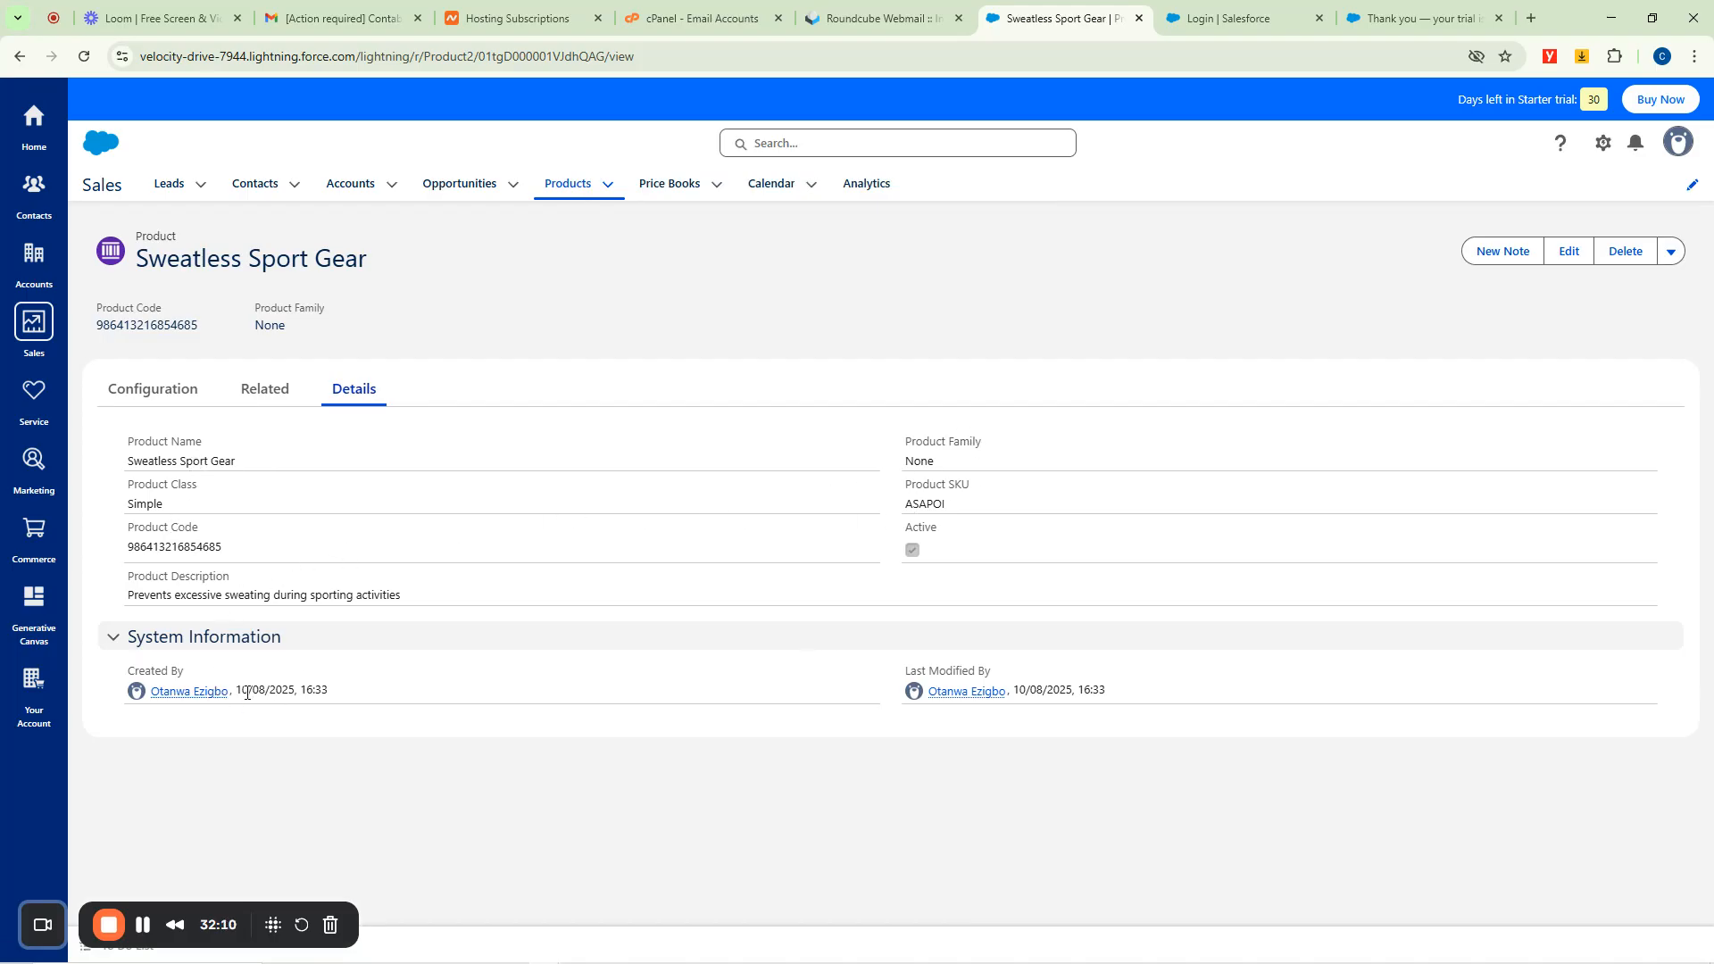
# View the Price Books list, the weekly Calendar and the Analytics home page.
pyautogui.click(665, 189)
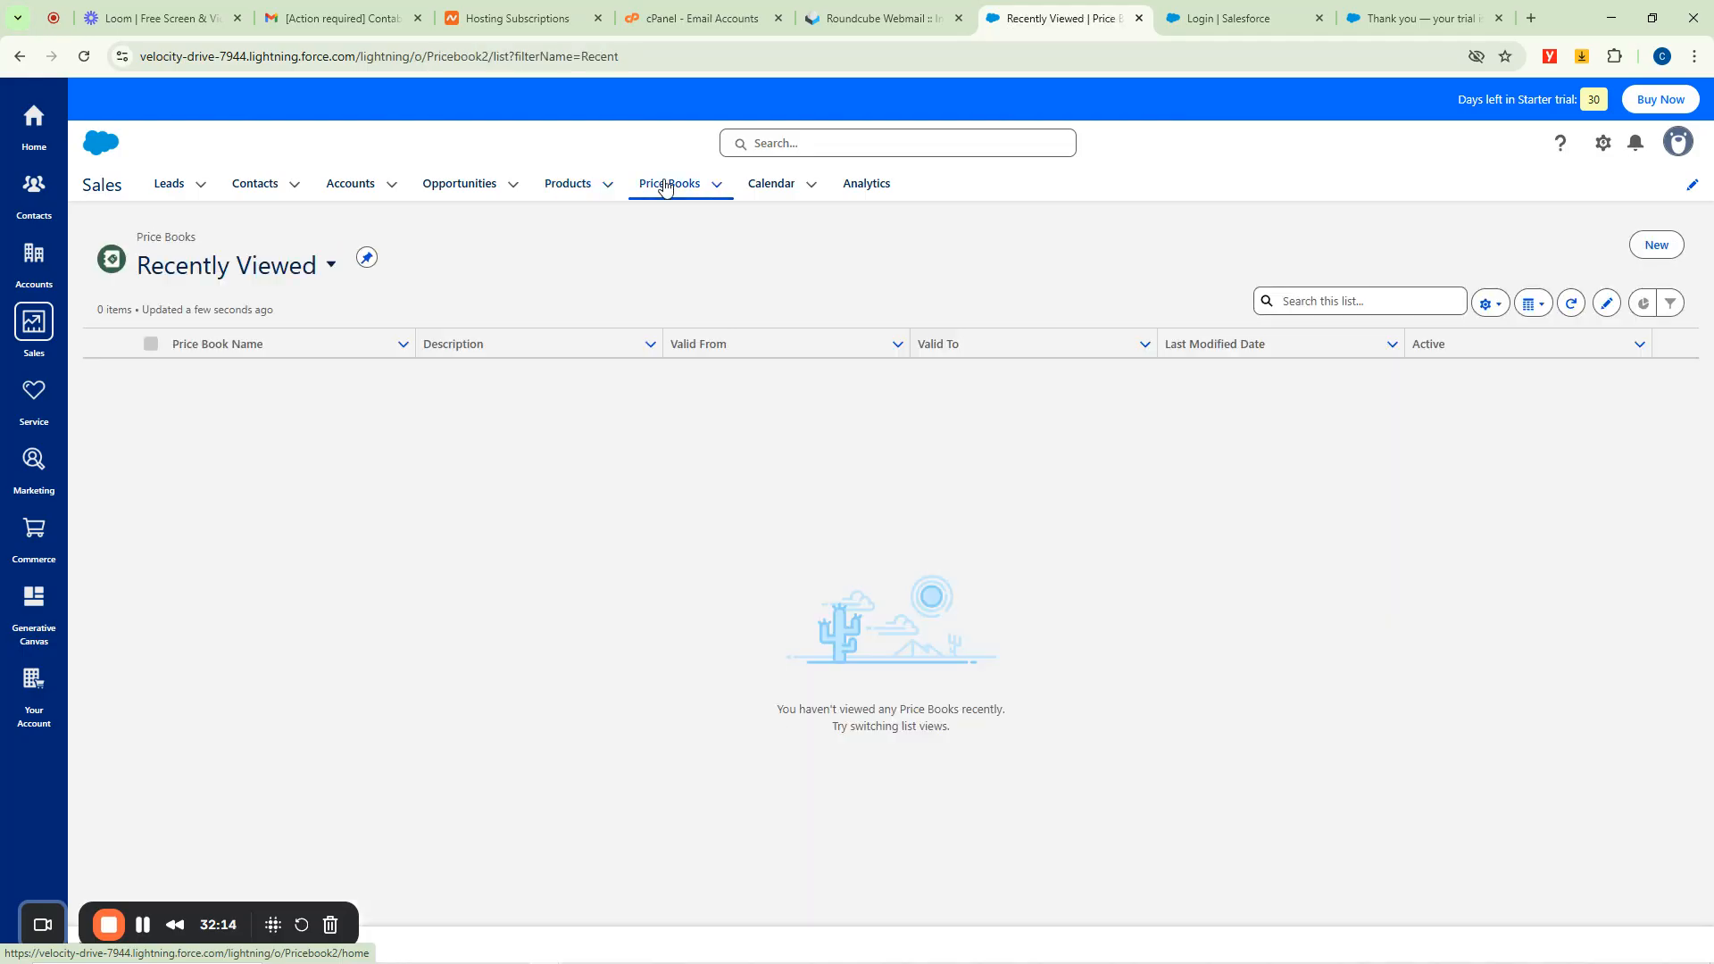
pyautogui.click(763, 191)
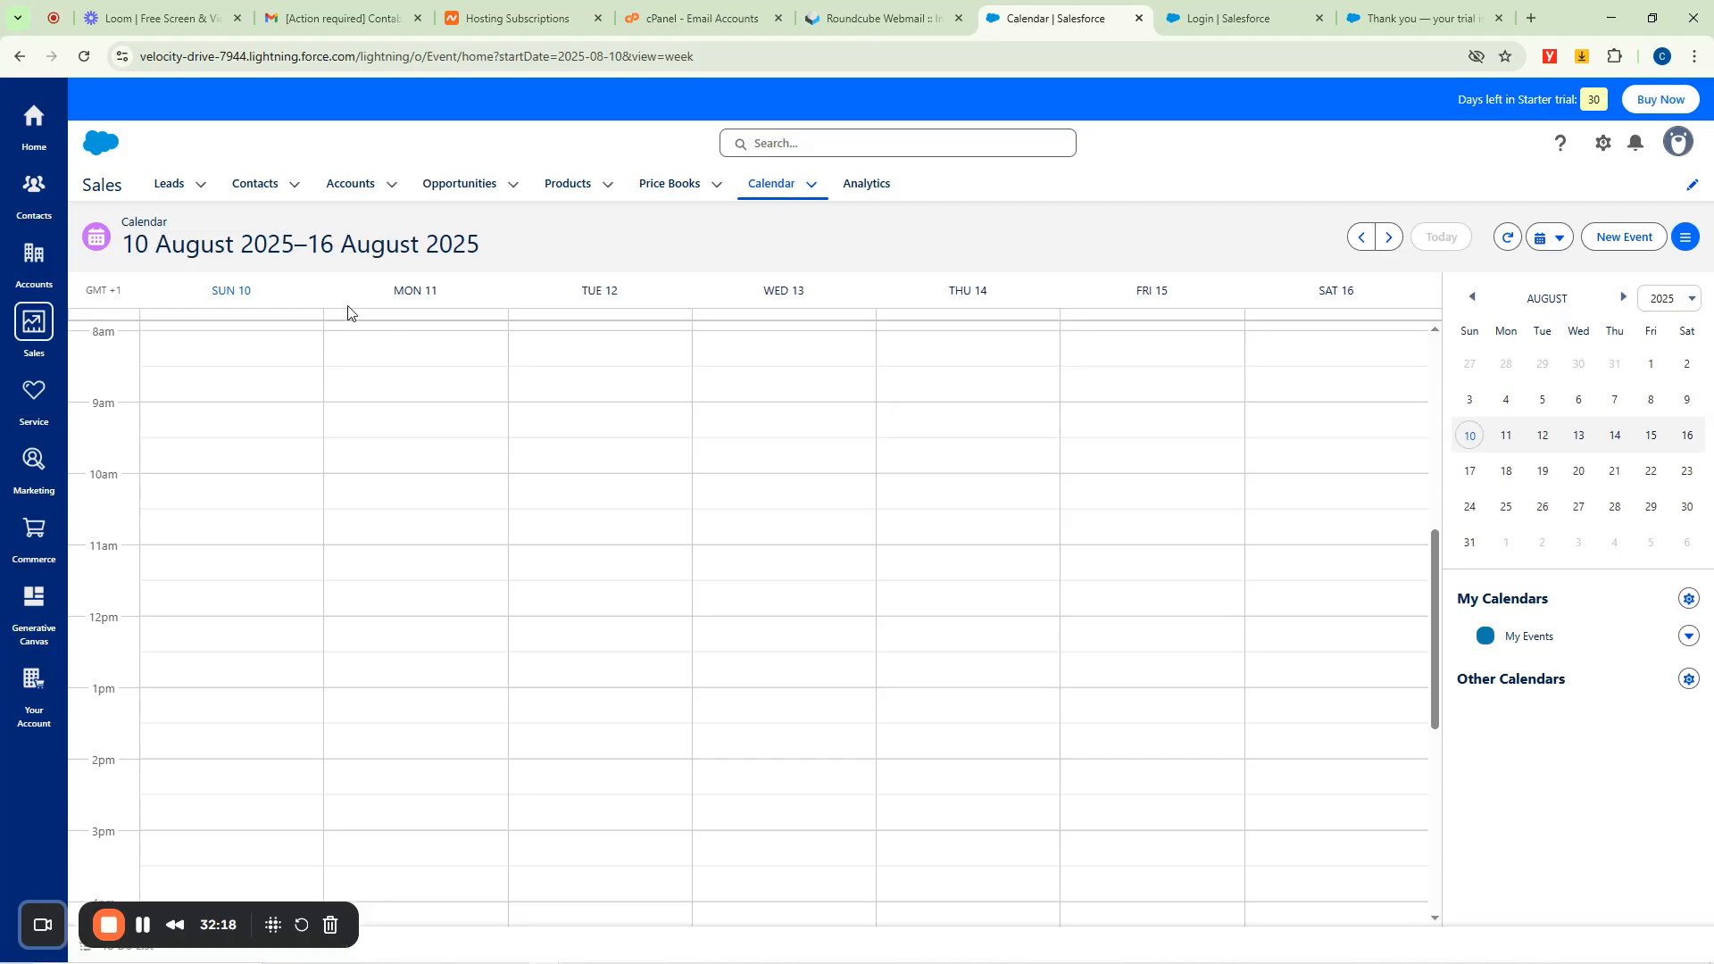
pyautogui.click(864, 185)
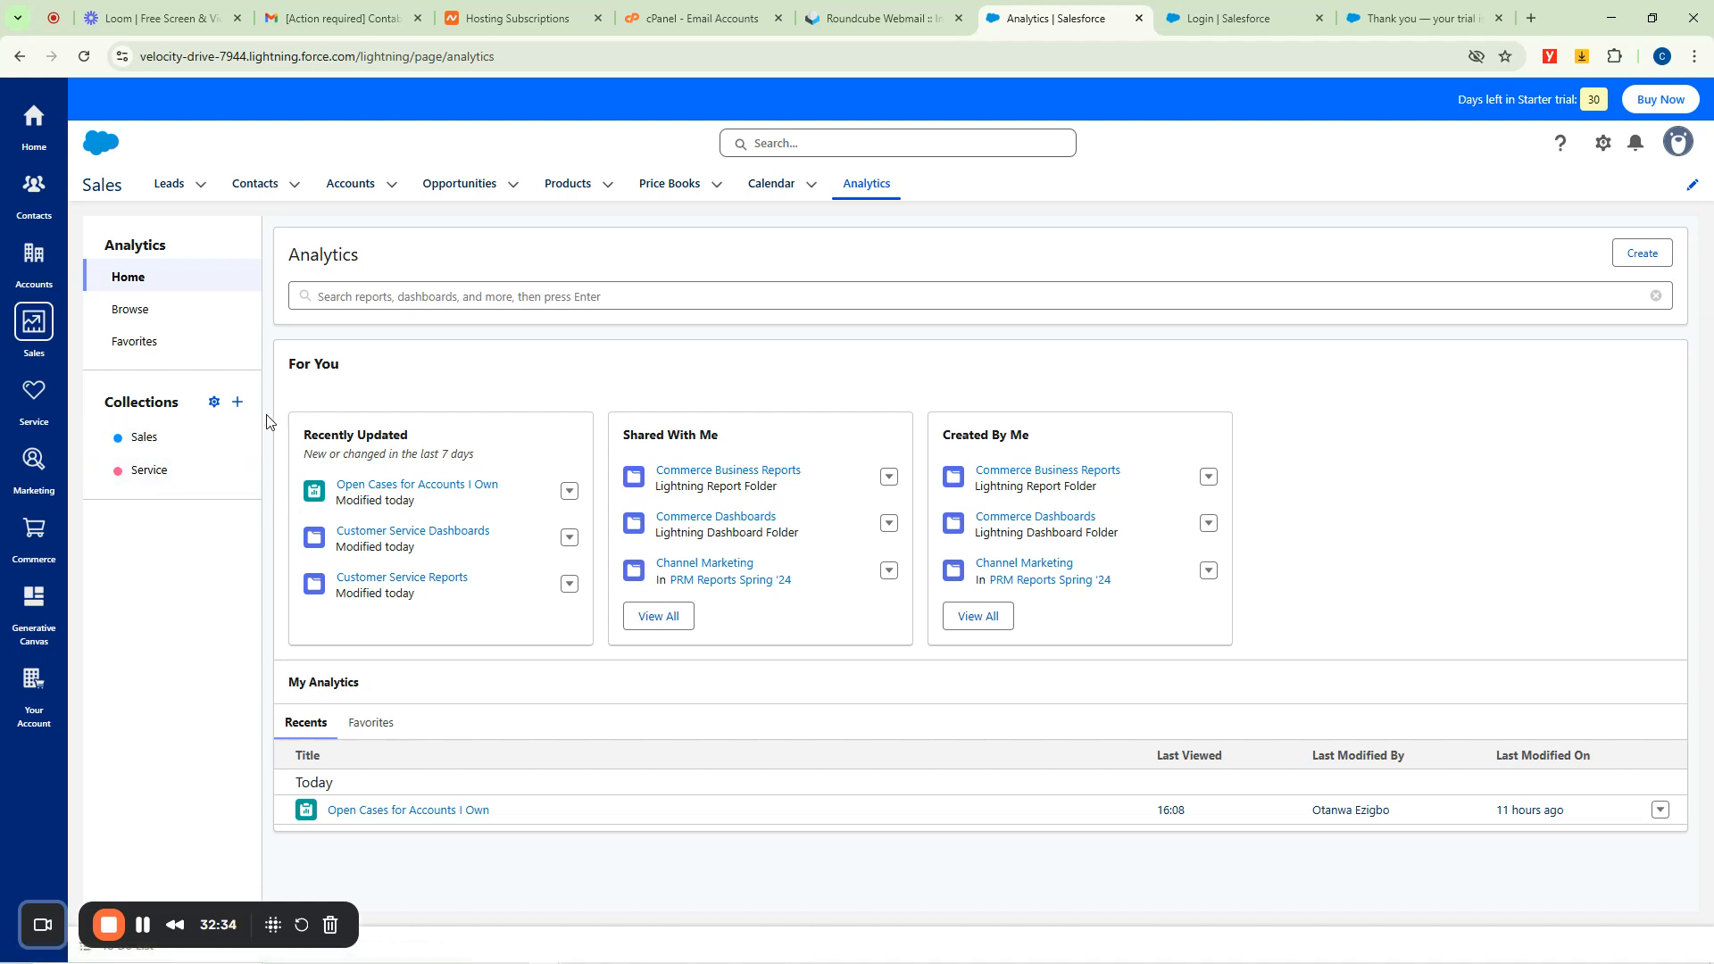
# Open the 12-item Sales analytics collection and bring up its Share Collection settings.
pyautogui.click(148, 440)
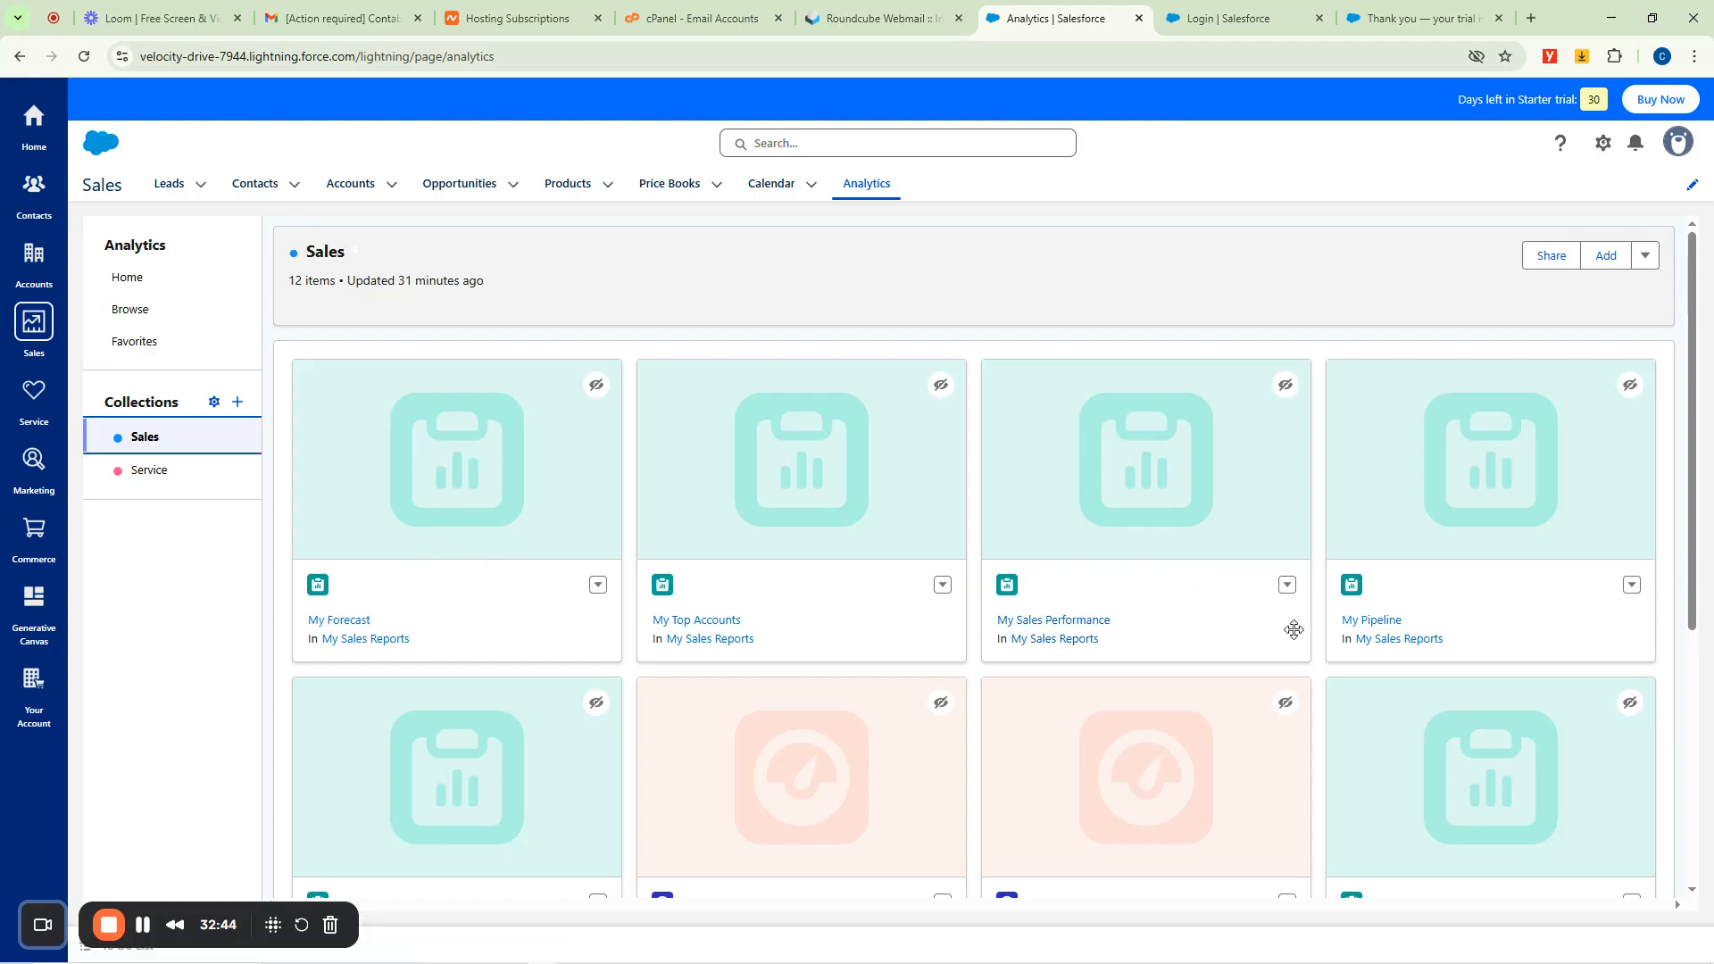
pyautogui.scroll(-5, 1358, 625)
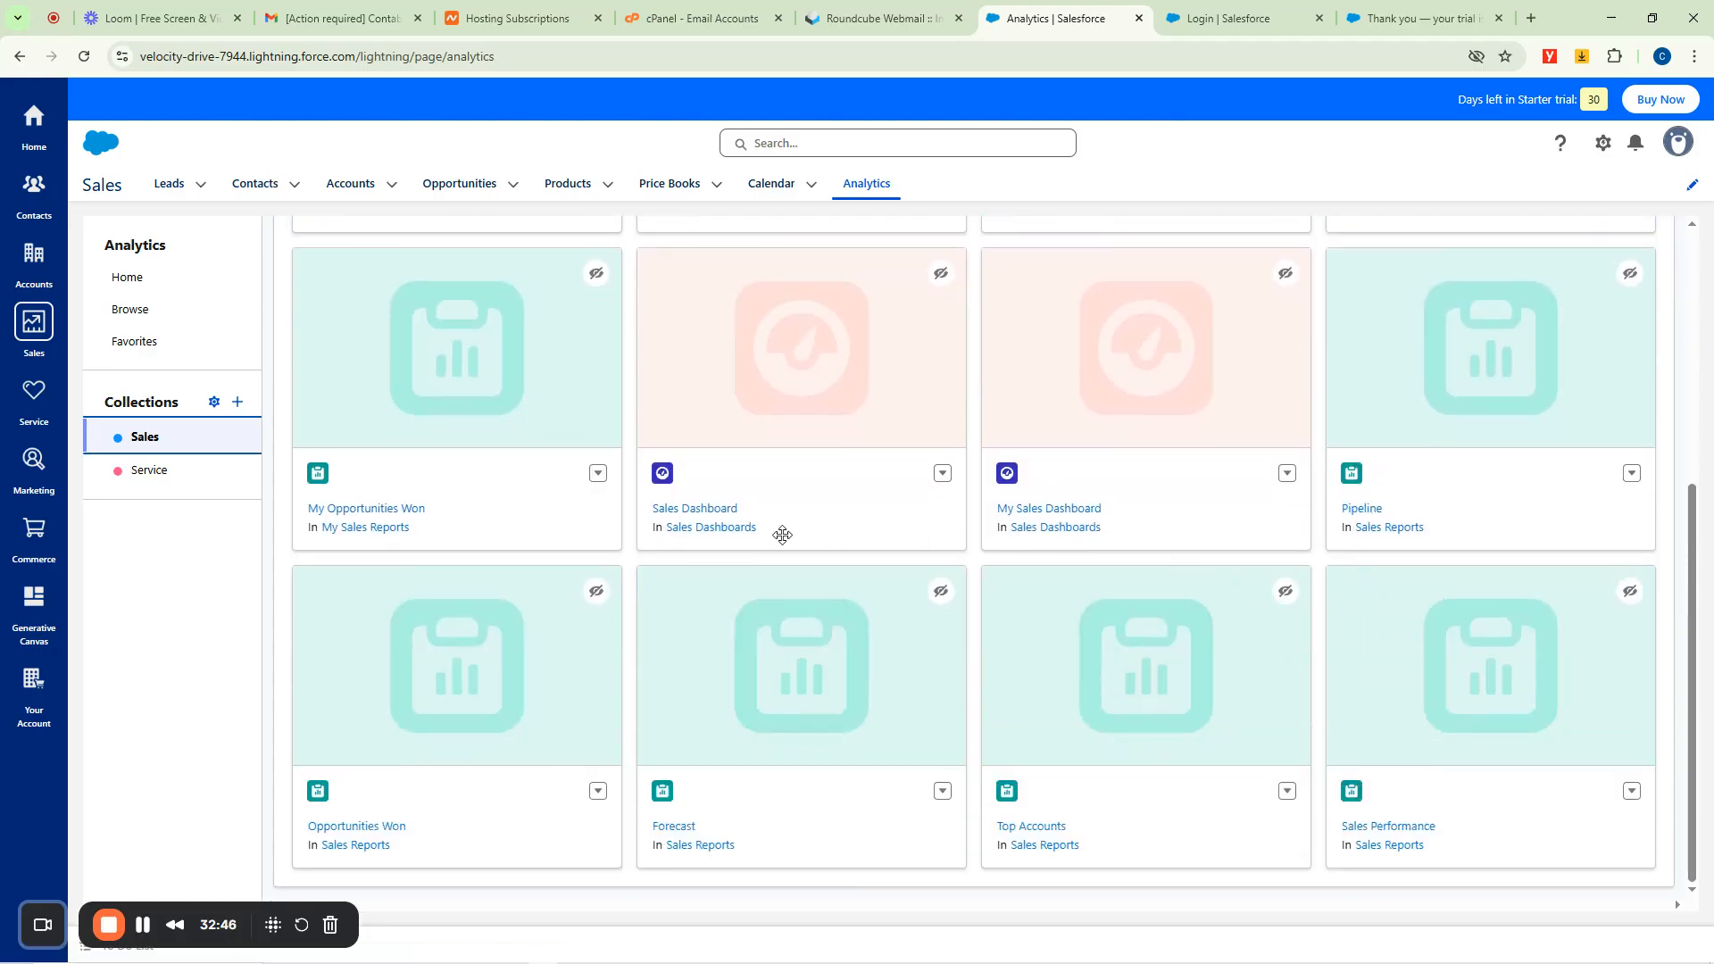
pyautogui.scroll(5, 1295, 580)
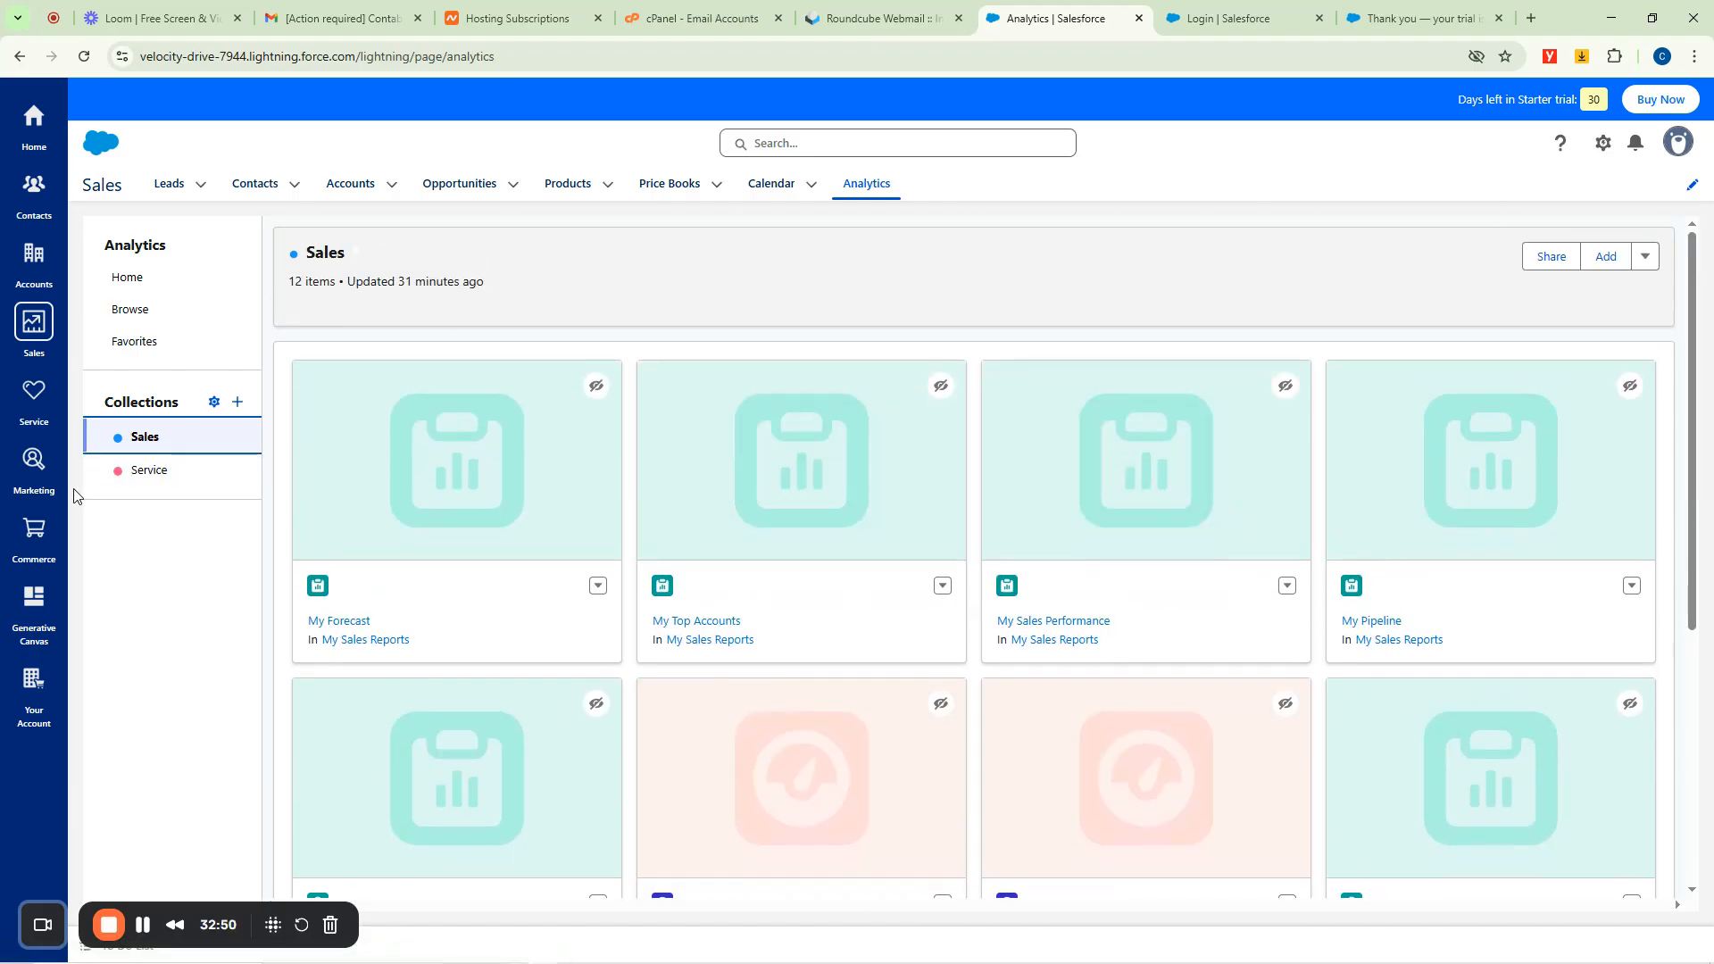
pyautogui.click(1542, 260)
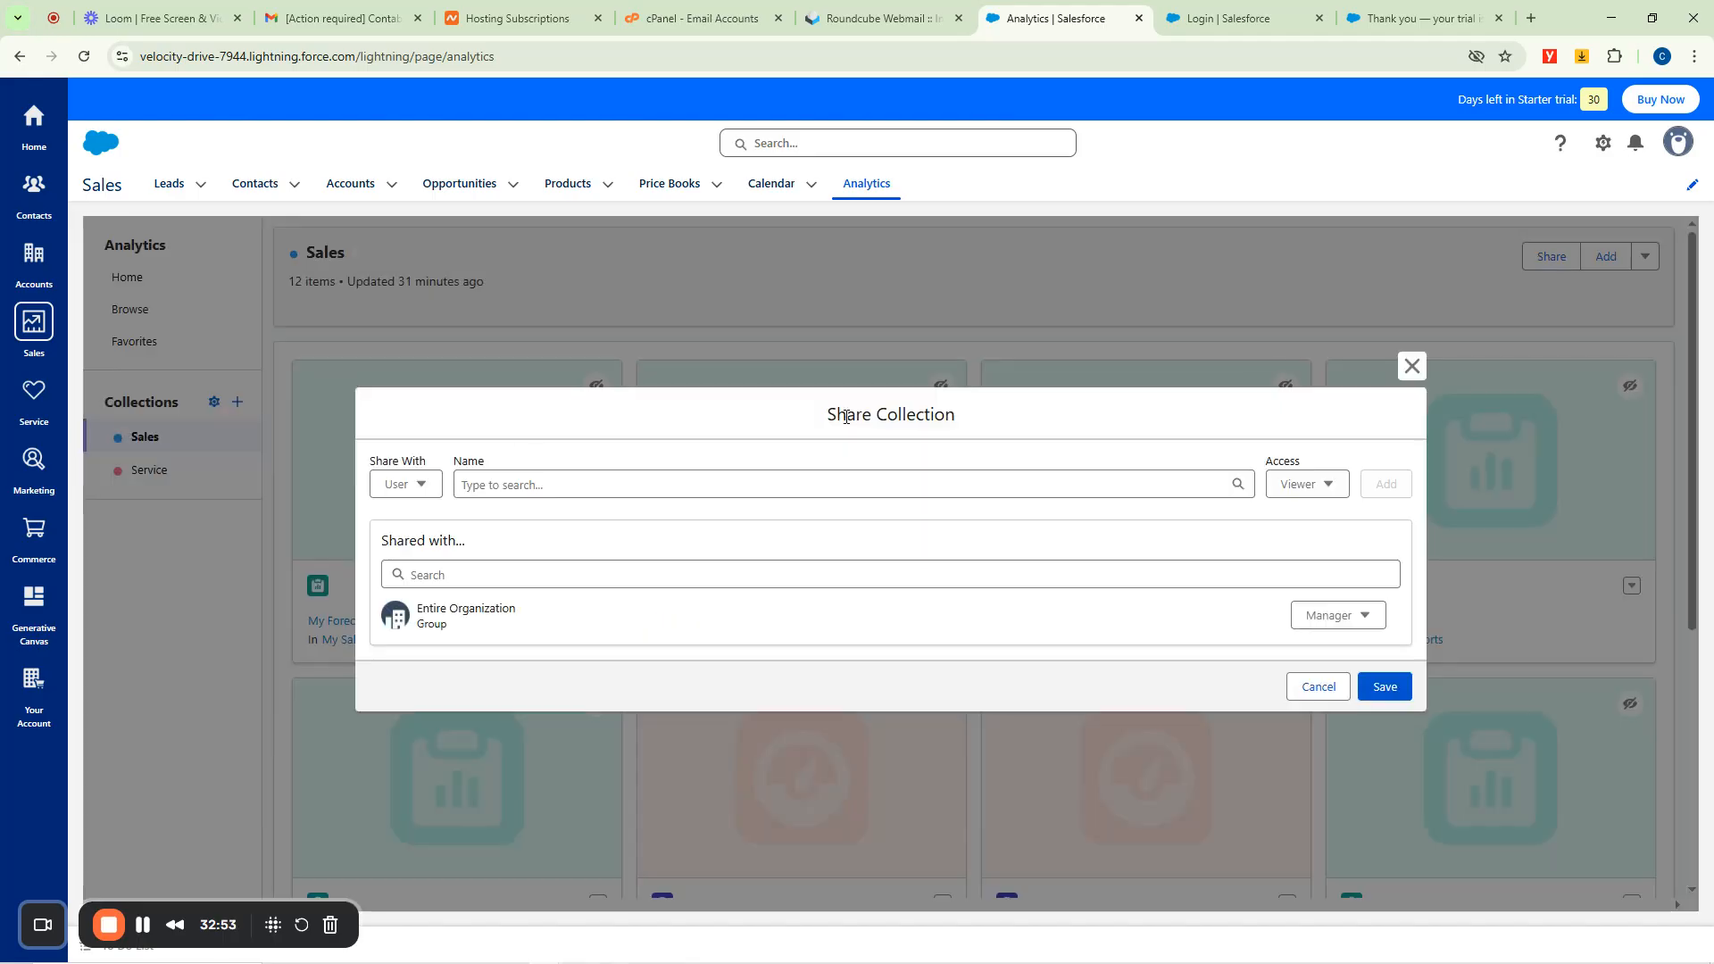
# Pick a User recipient with Viewer access in Share Collection, then close without sharing.
pyautogui.click(407, 487)
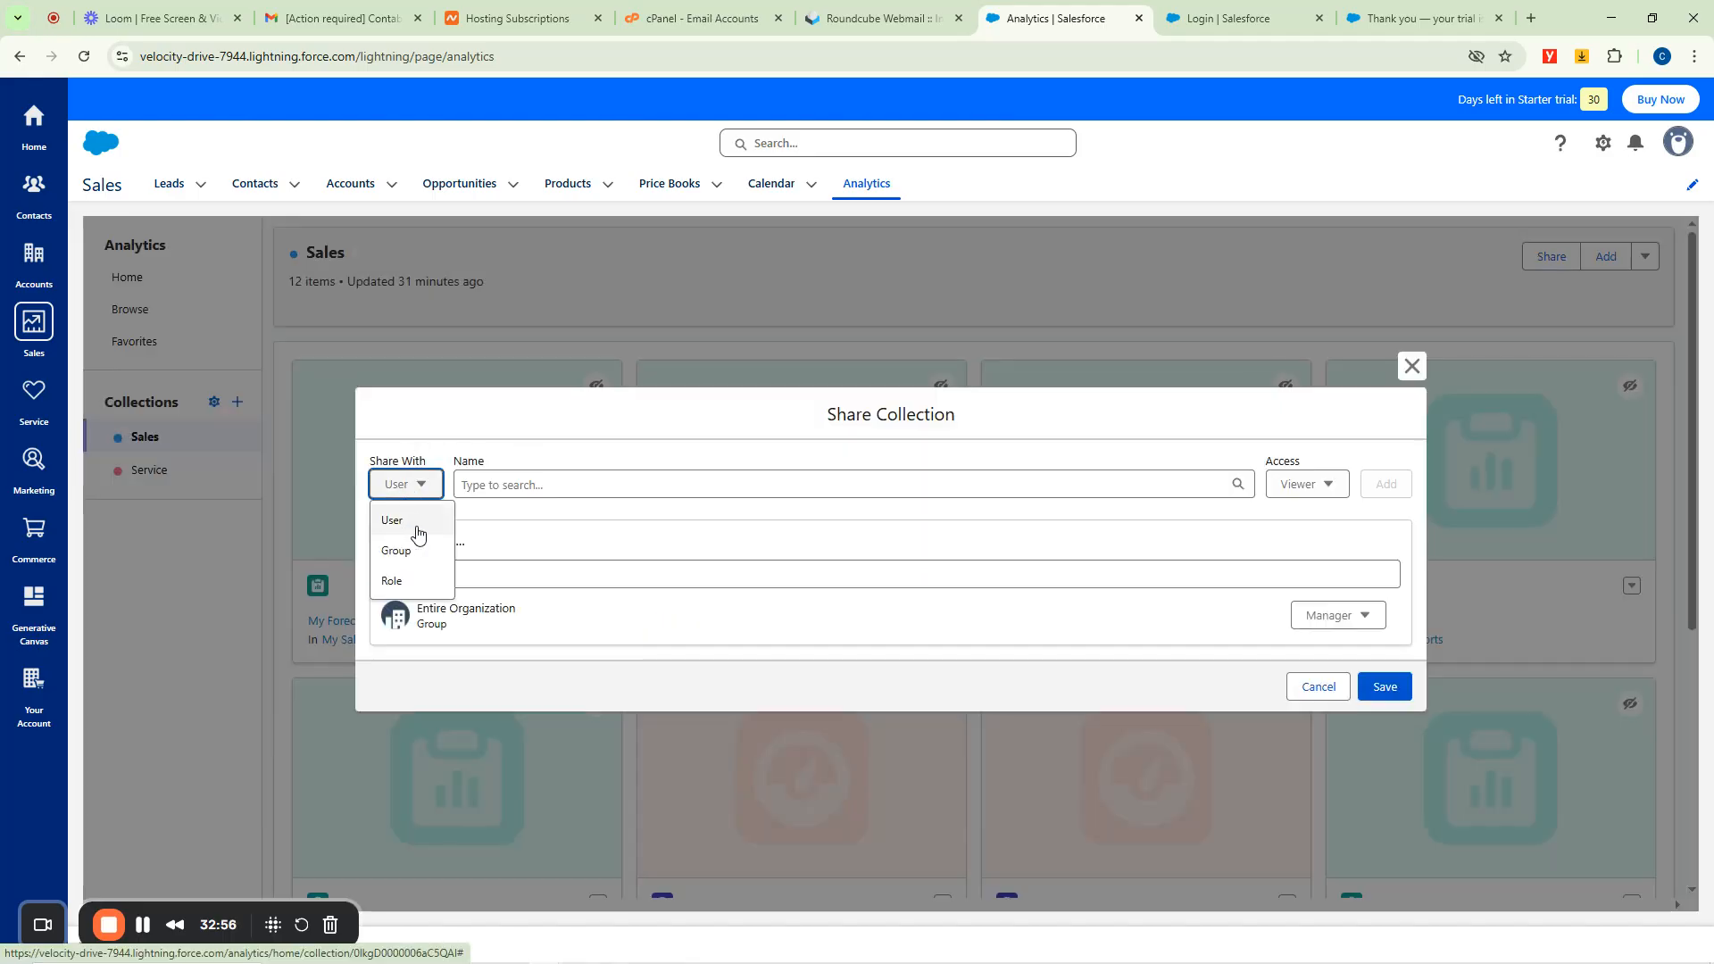
pyautogui.click(404, 521)
pyautogui.click(485, 485)
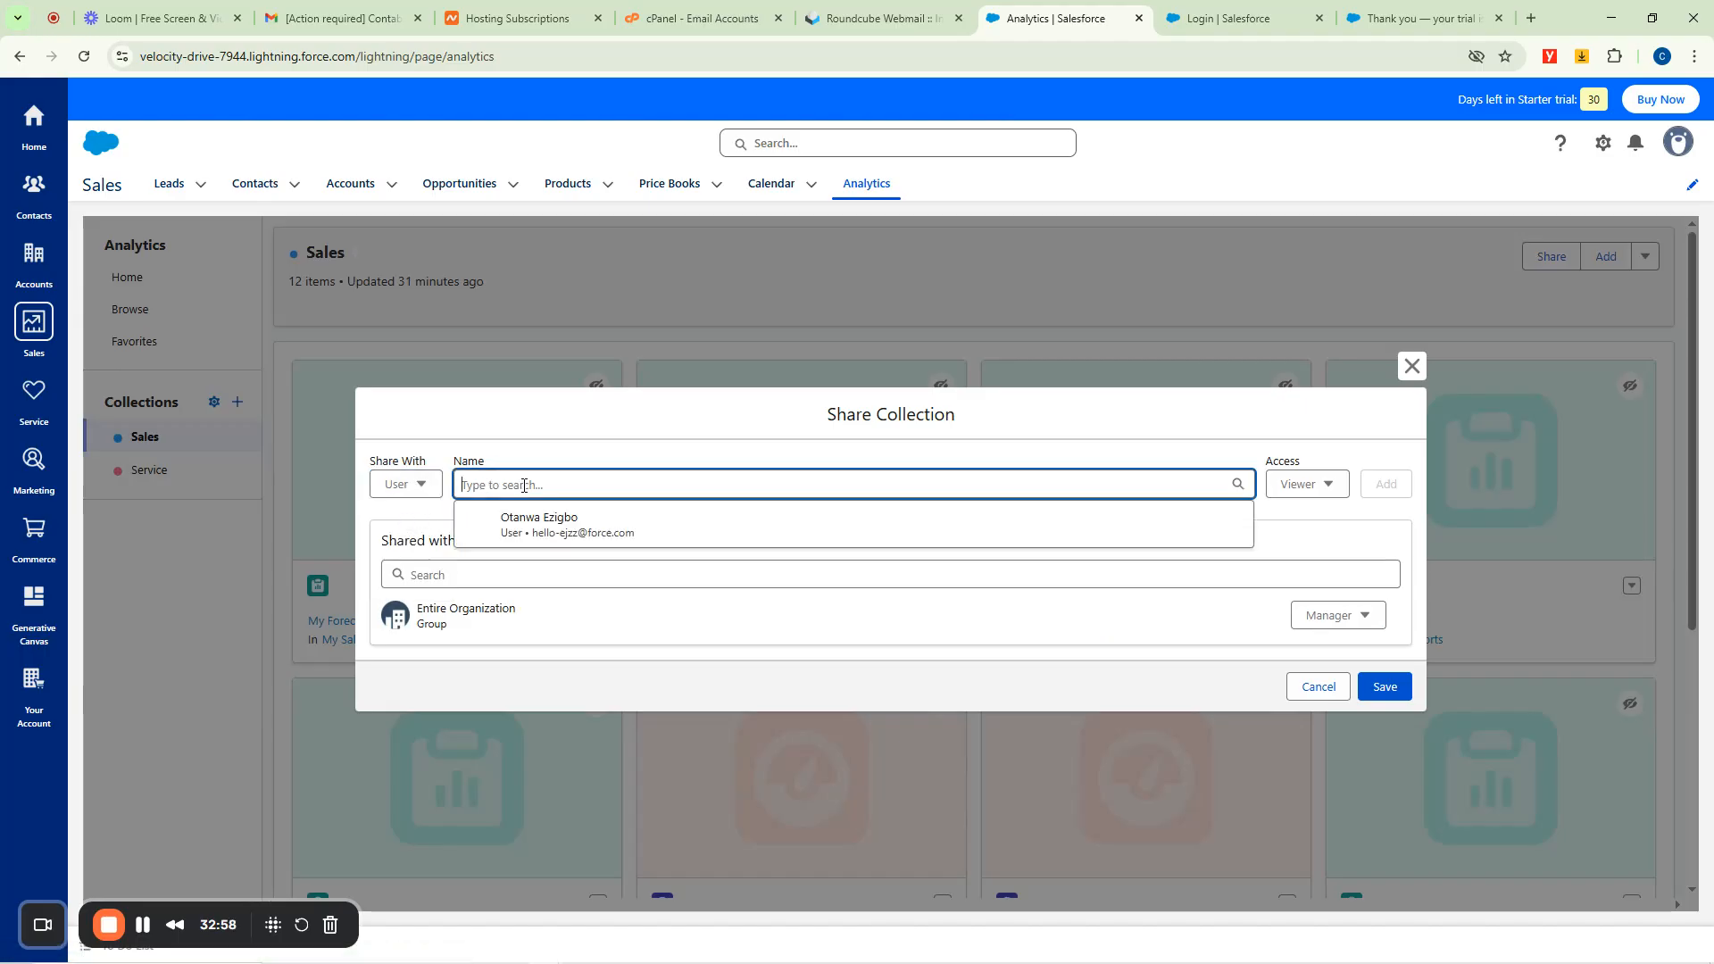
pyautogui.click(556, 529)
pyautogui.click(1286, 490)
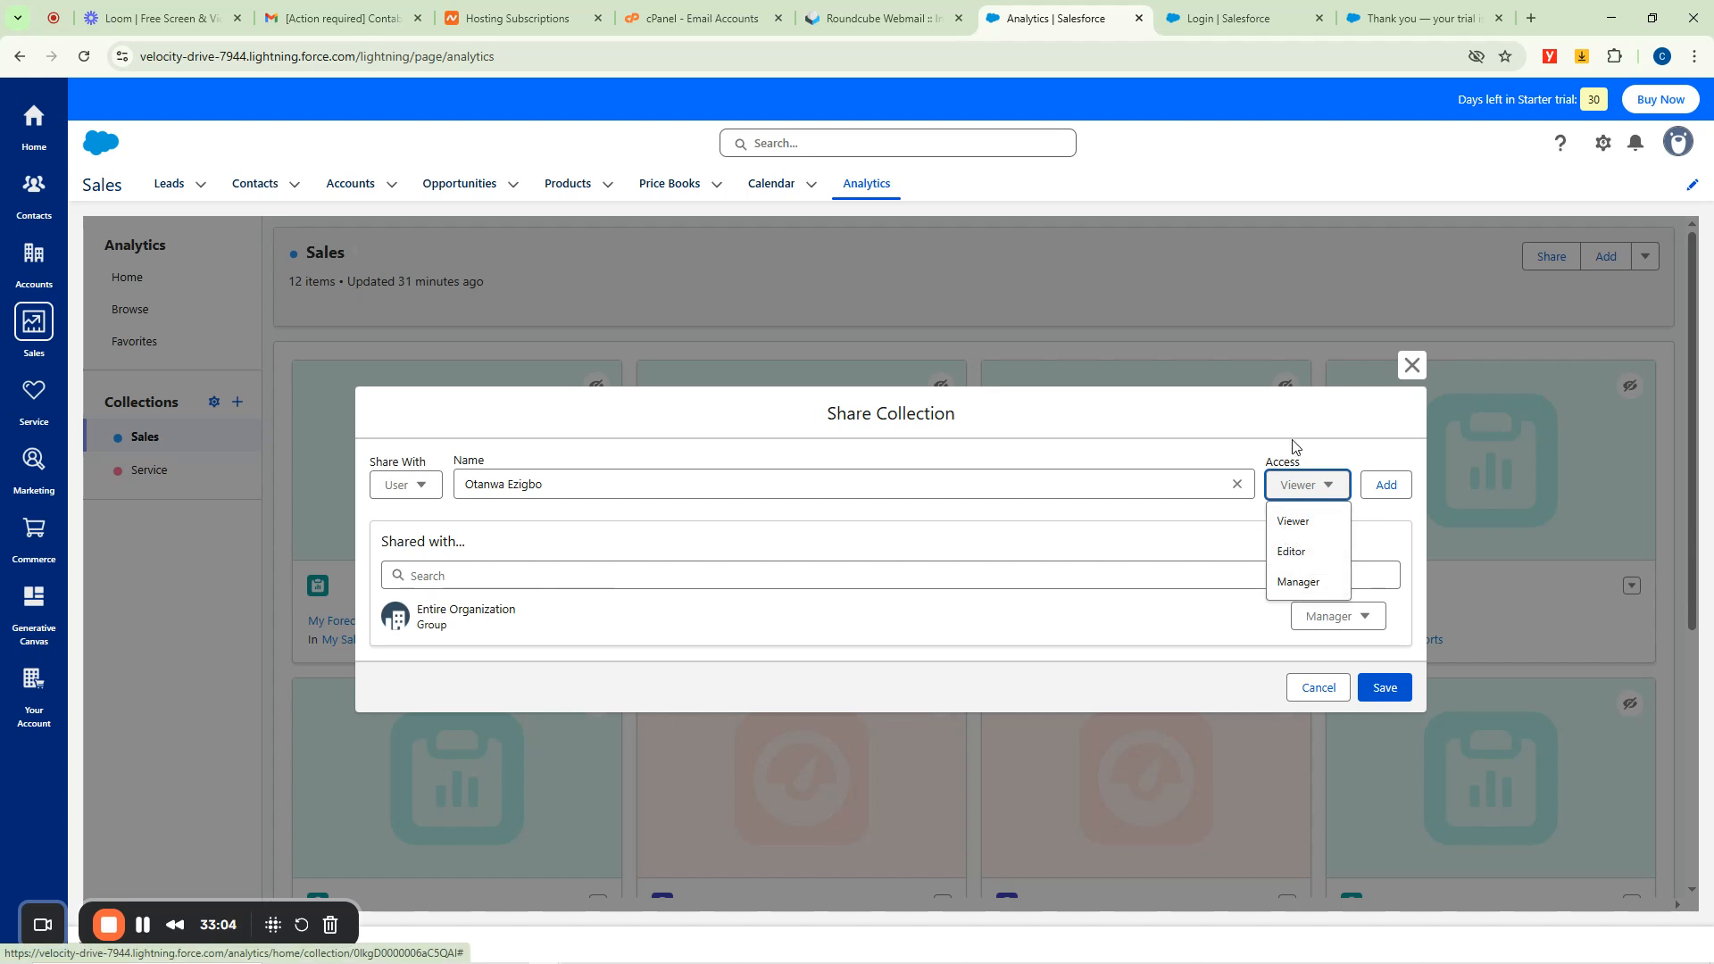
pyautogui.click(1164, 434)
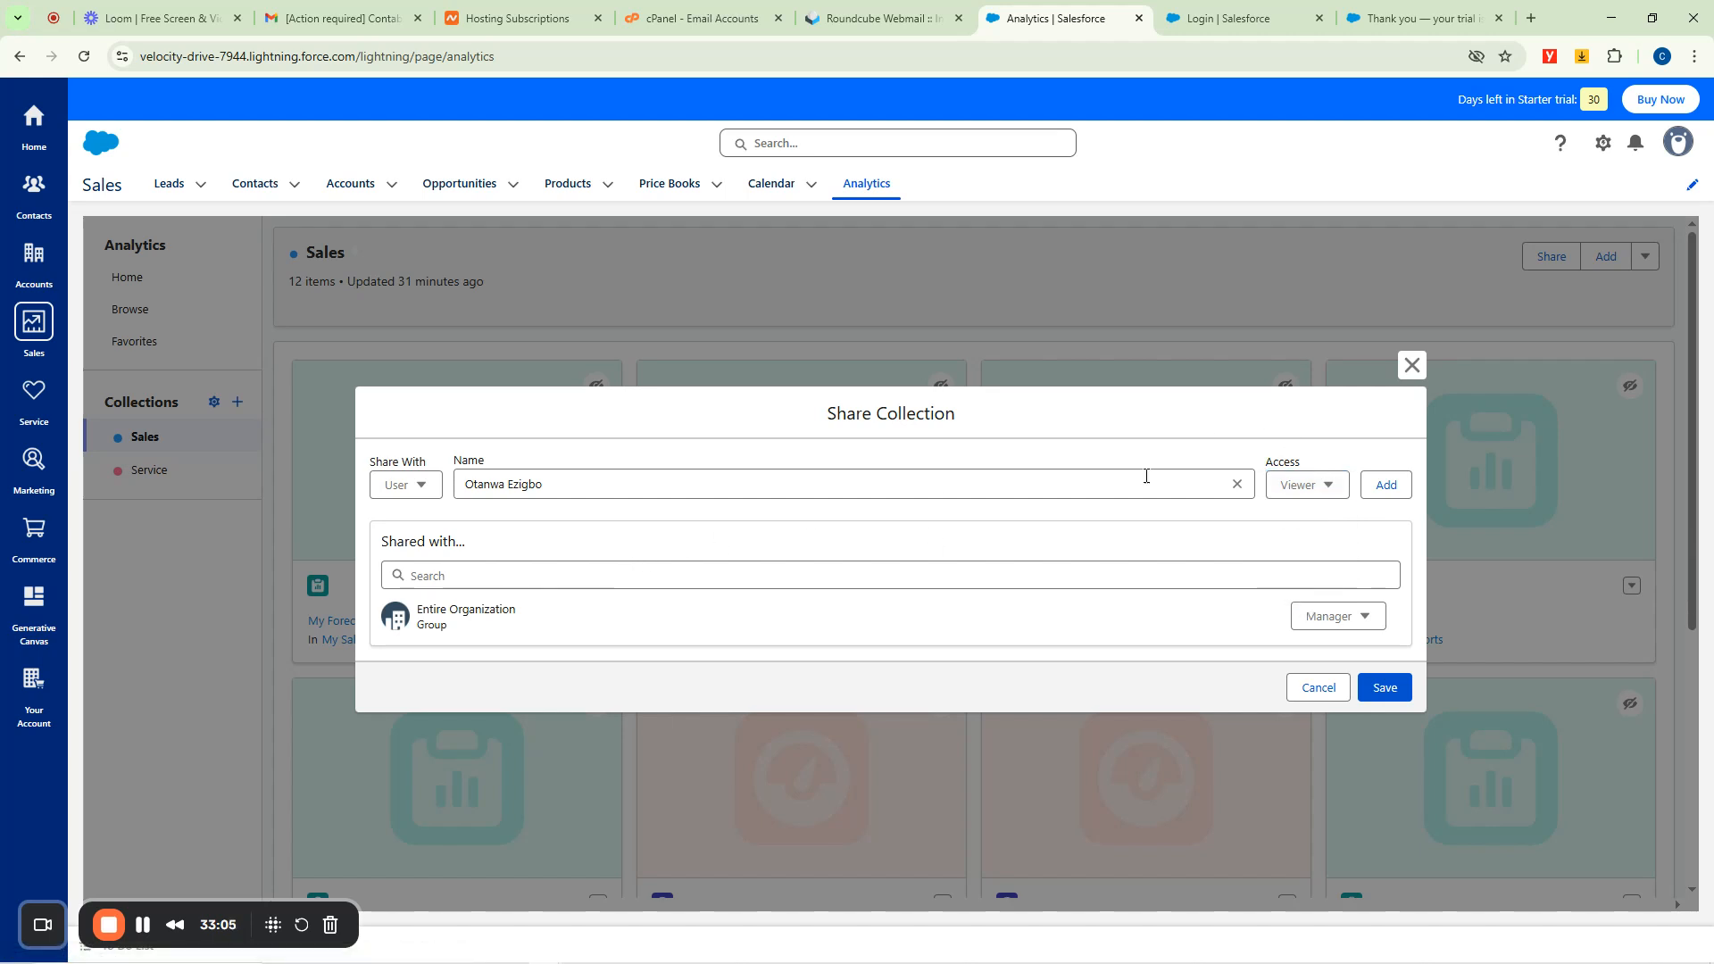
pyautogui.click(1409, 366)
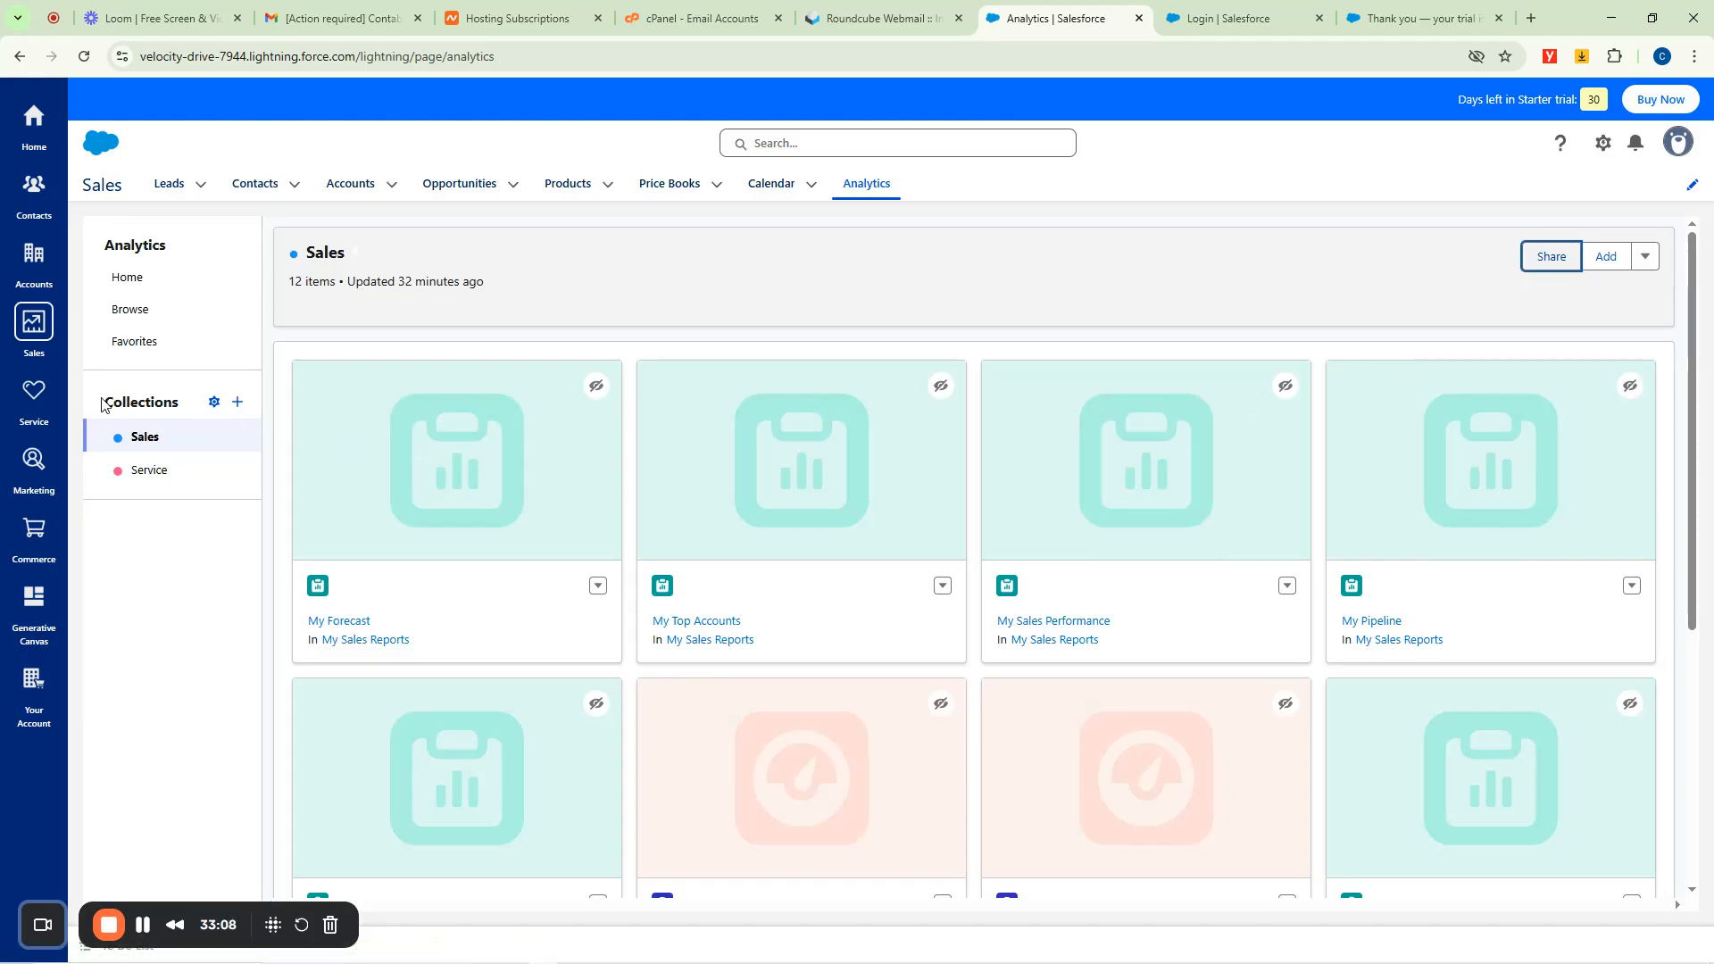
# Switch to the Service app and start a new case from the empty All Open Cases list.
pyautogui.click(34, 403)
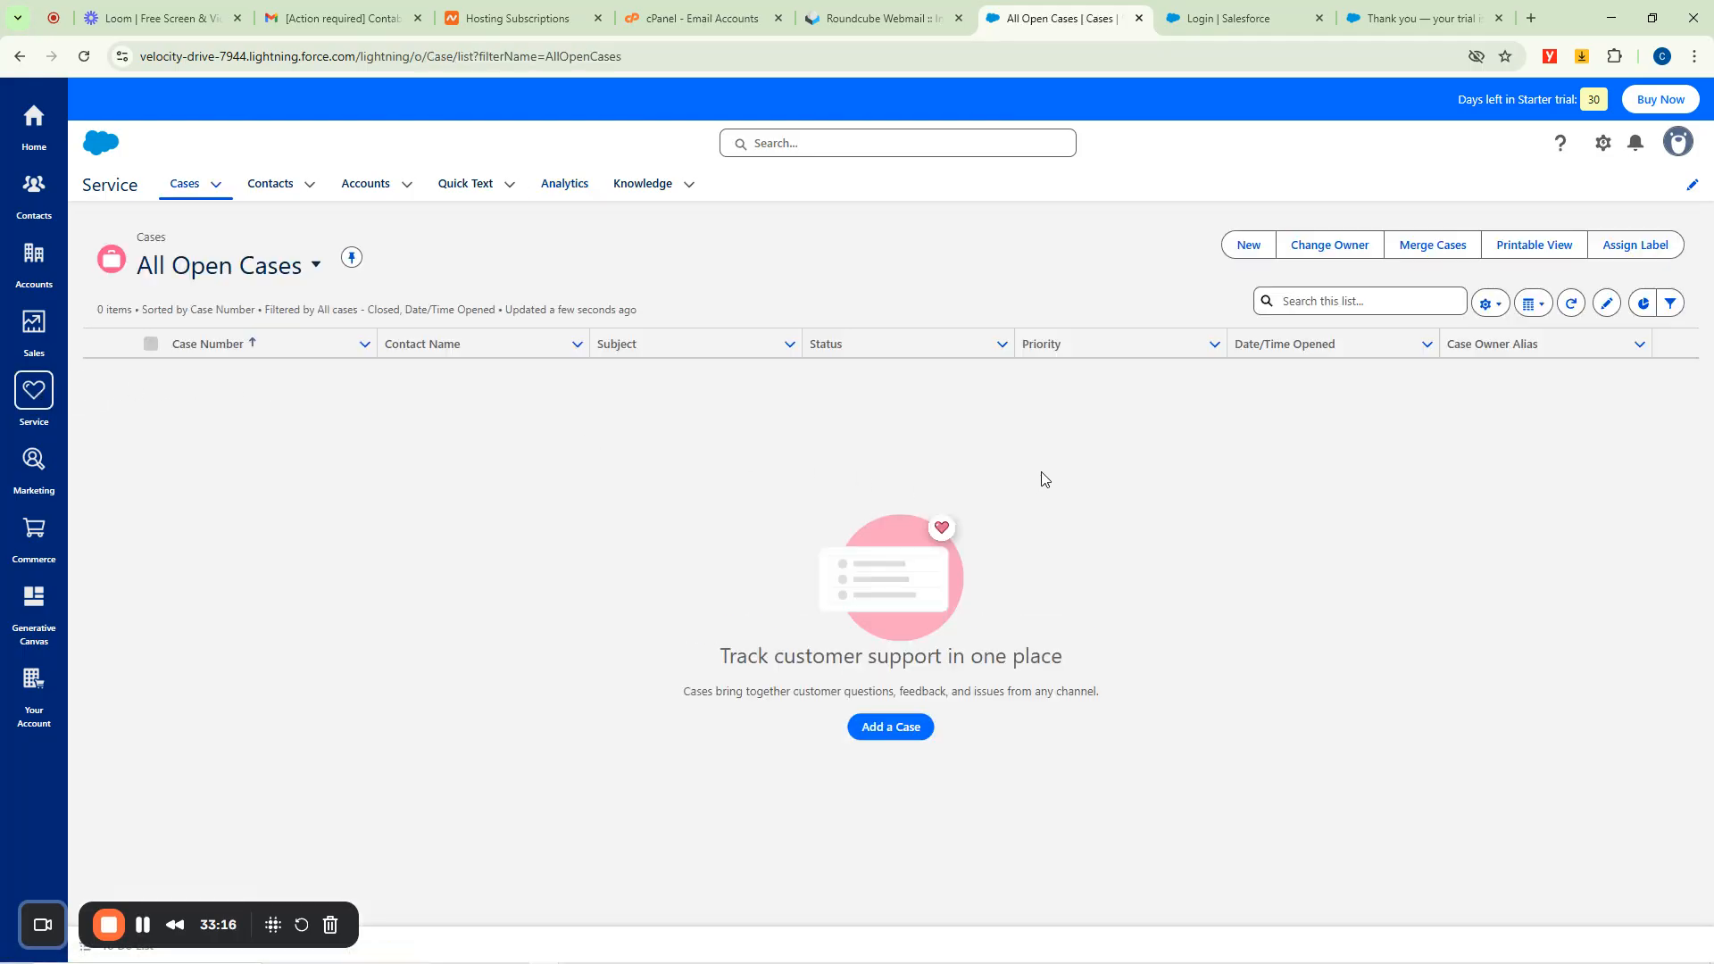
pyautogui.moveTo(719, 665); pyautogui.dragTo(1076, 667)
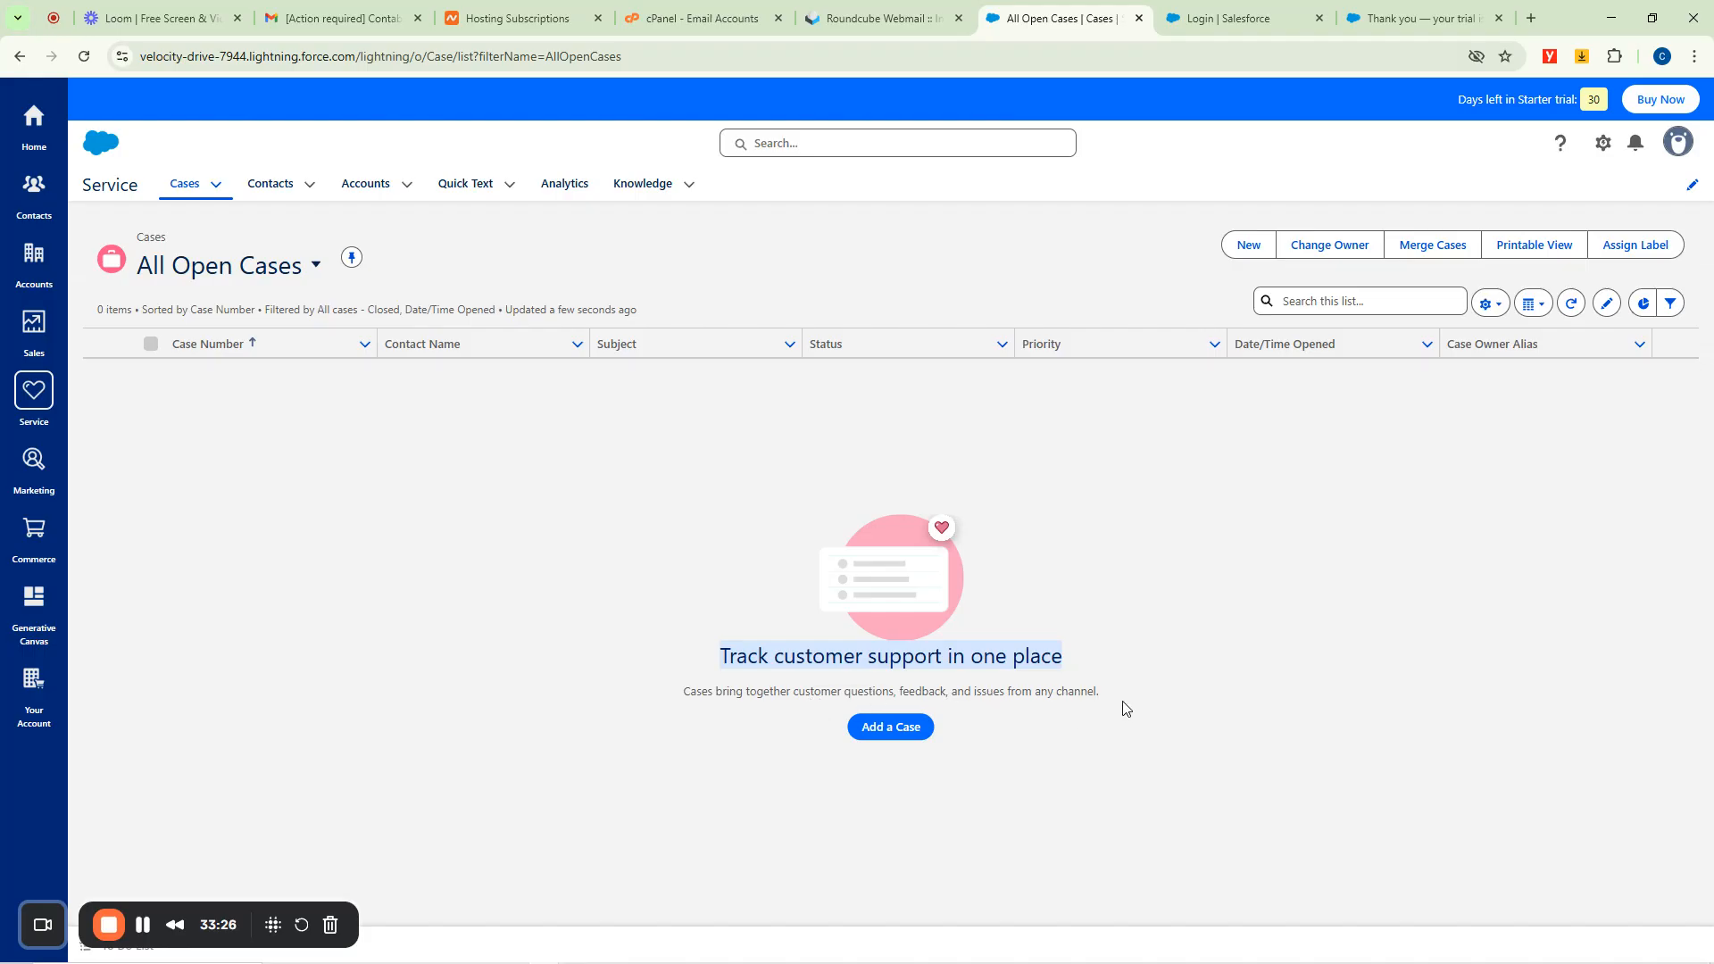
pyautogui.click(888, 729)
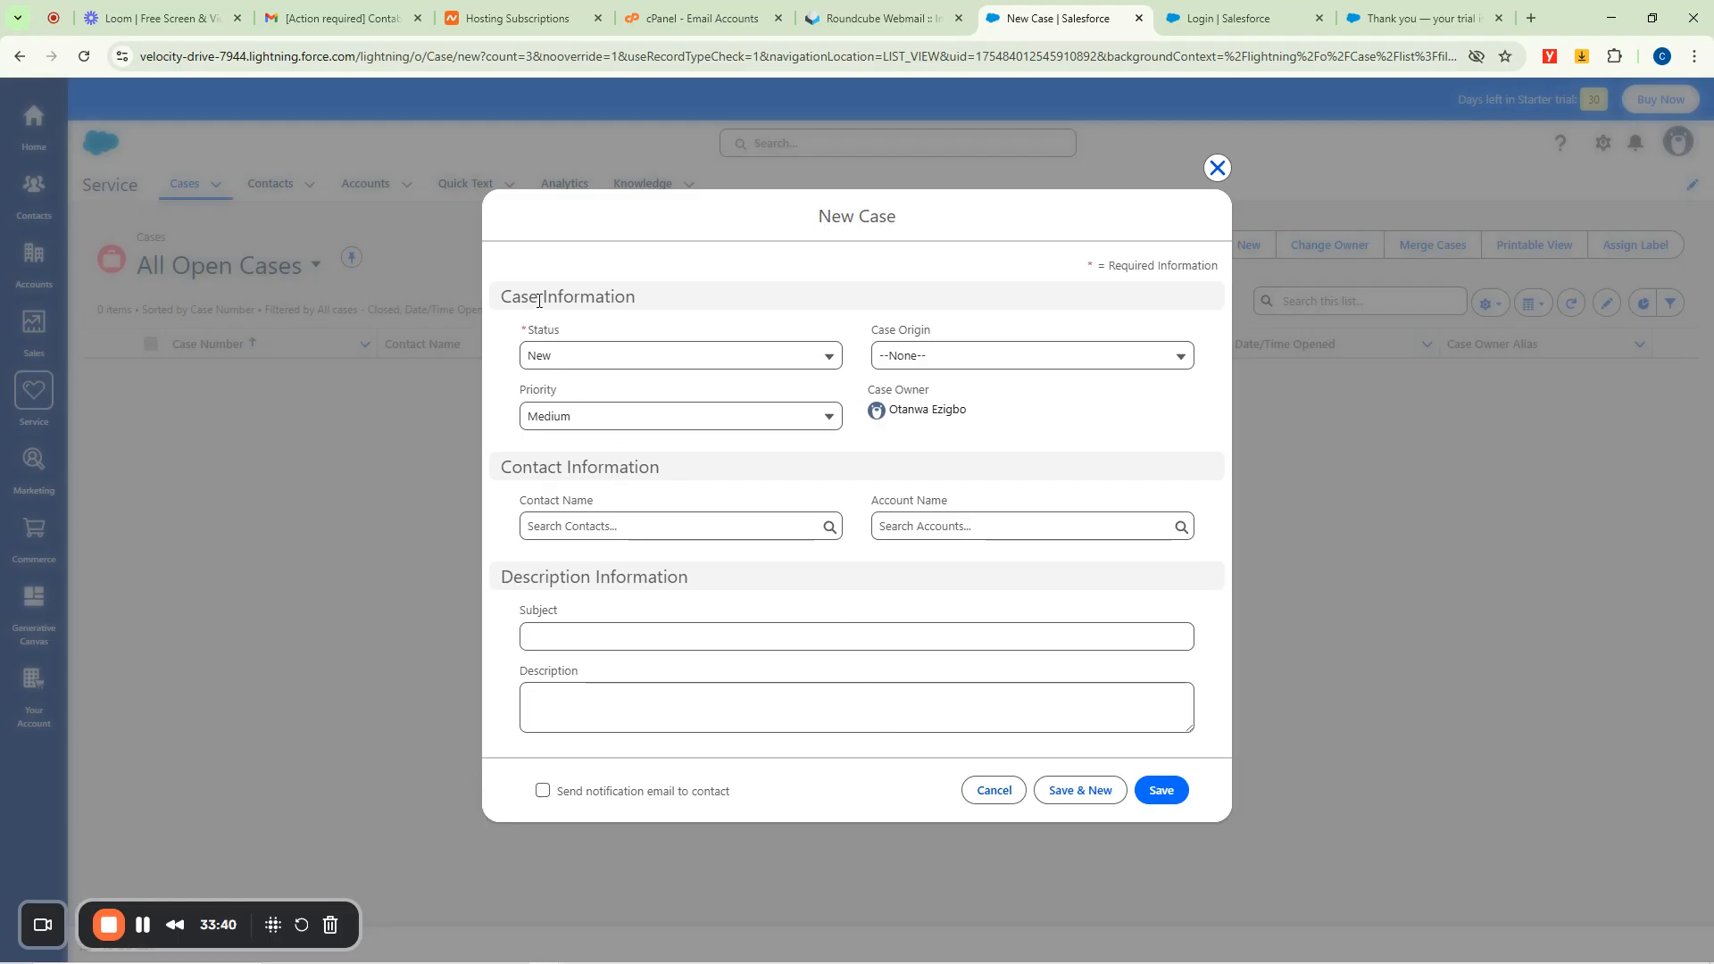
# Keep the case Status New, set Priority to High and Case Origin to Phone.
pyautogui.click(785, 358)
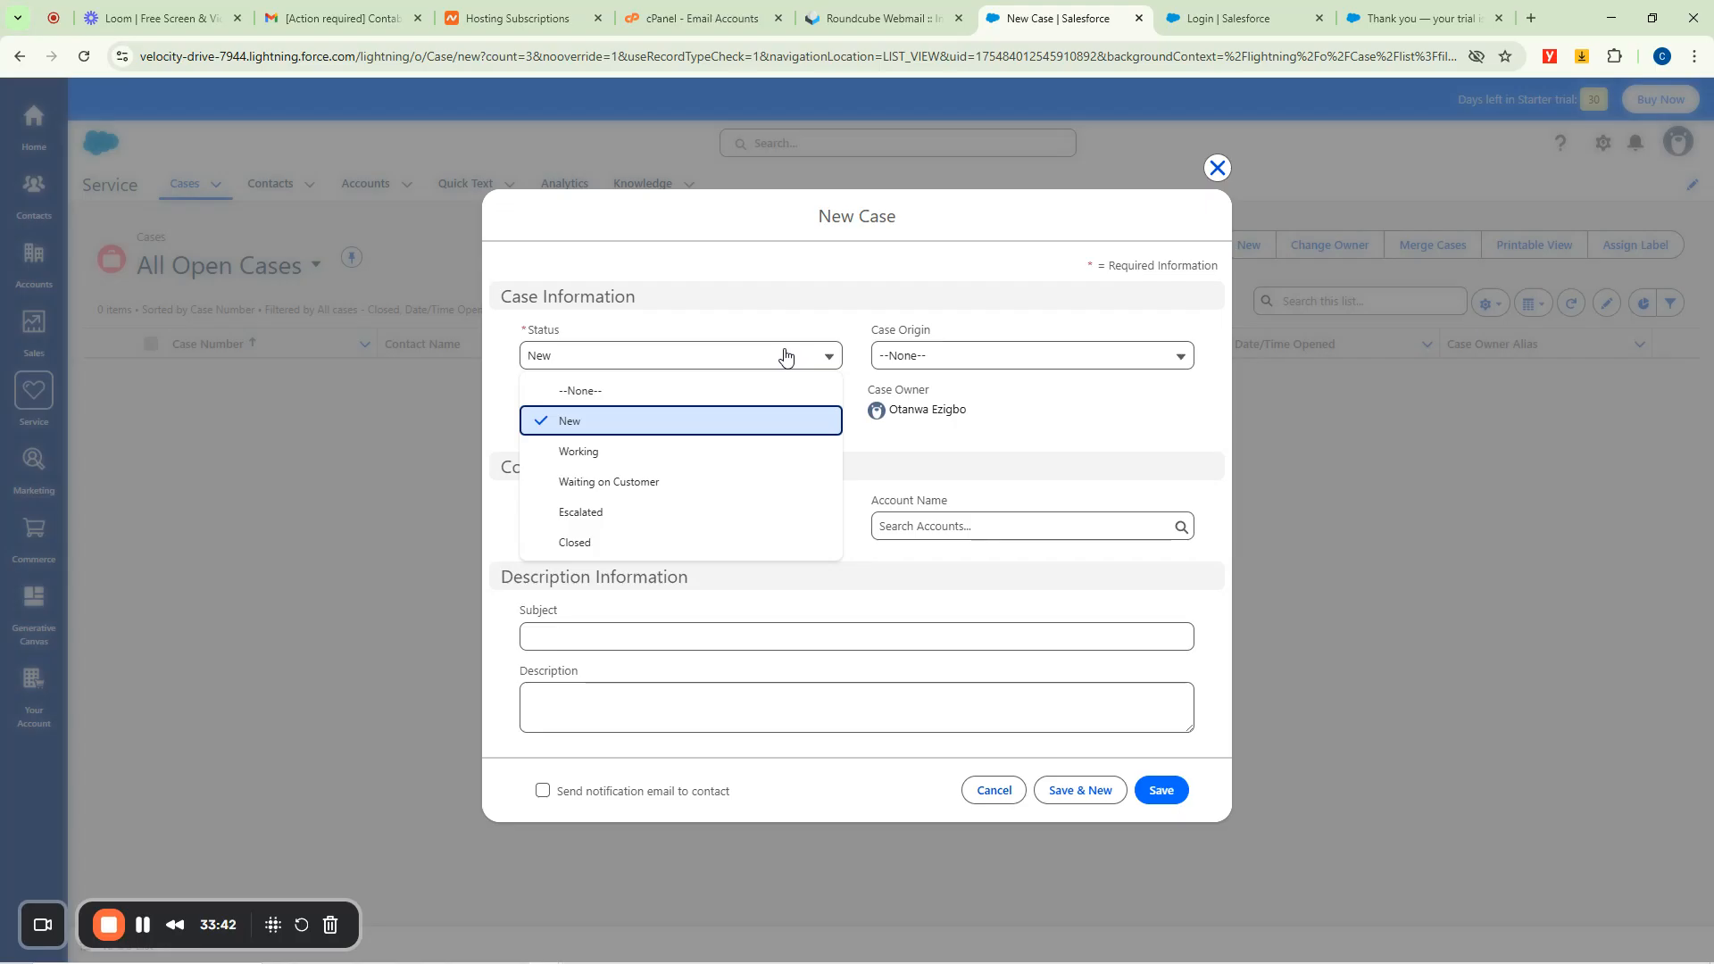
pyautogui.click(785, 357)
pyautogui.click(785, 357)
pyautogui.click(785, 357)
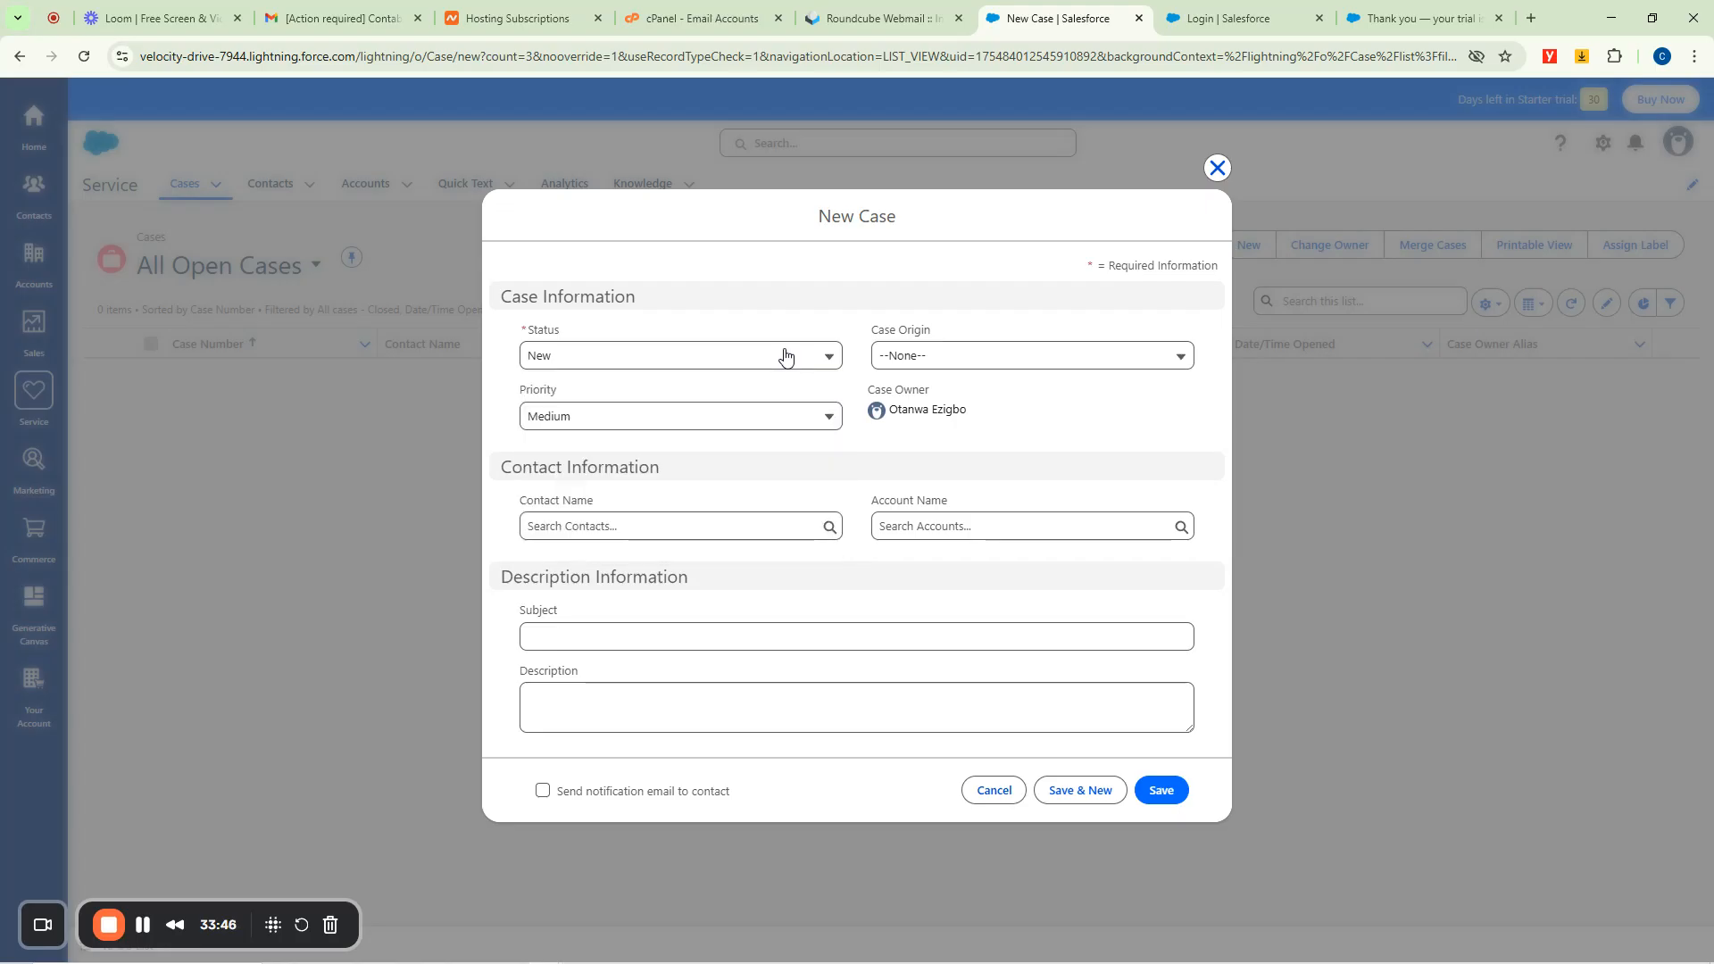
pyautogui.click(681, 426)
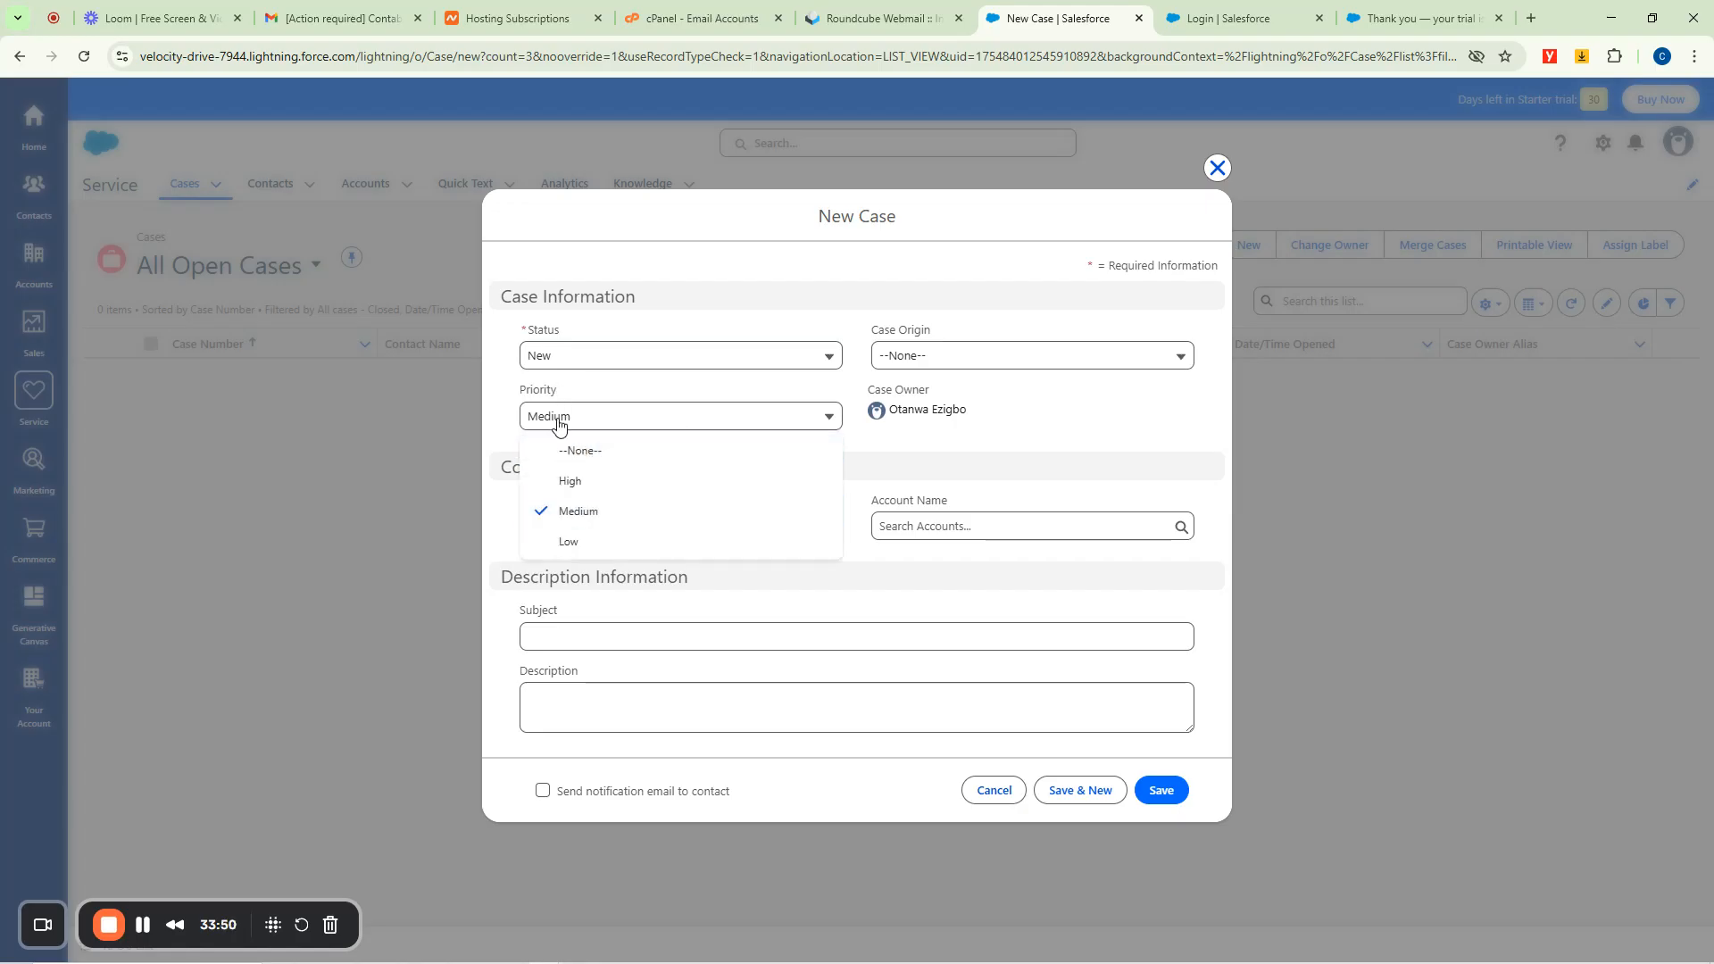
pyautogui.click(571, 481)
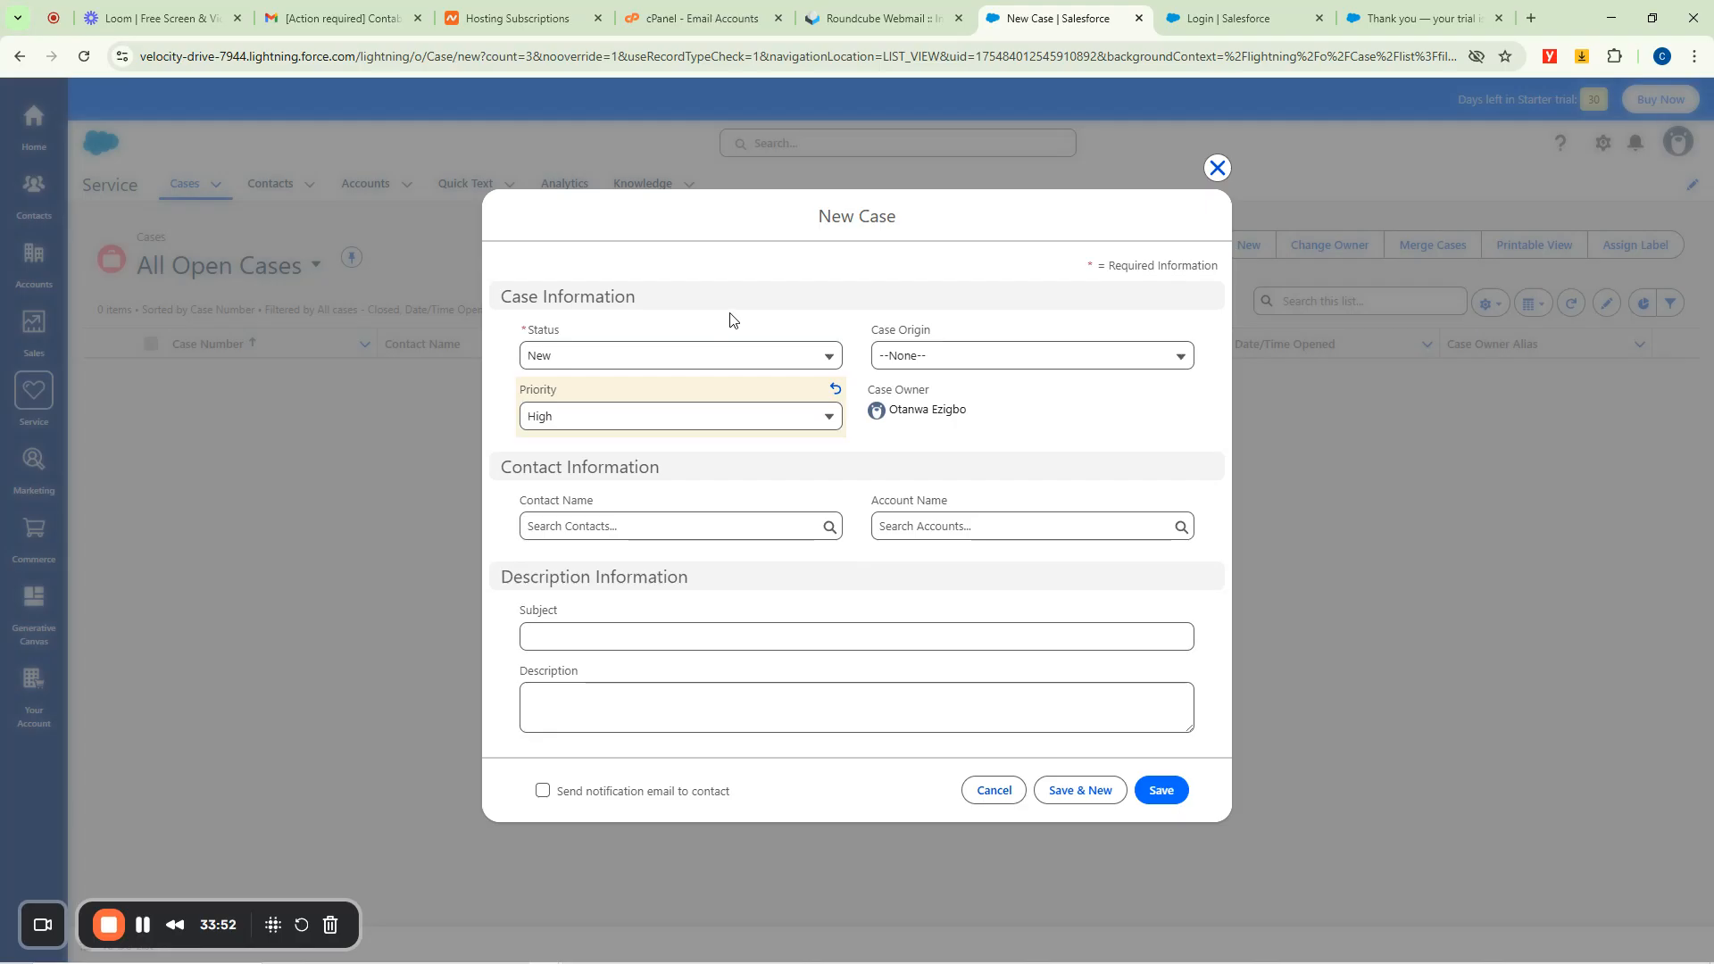
pyautogui.click(941, 366)
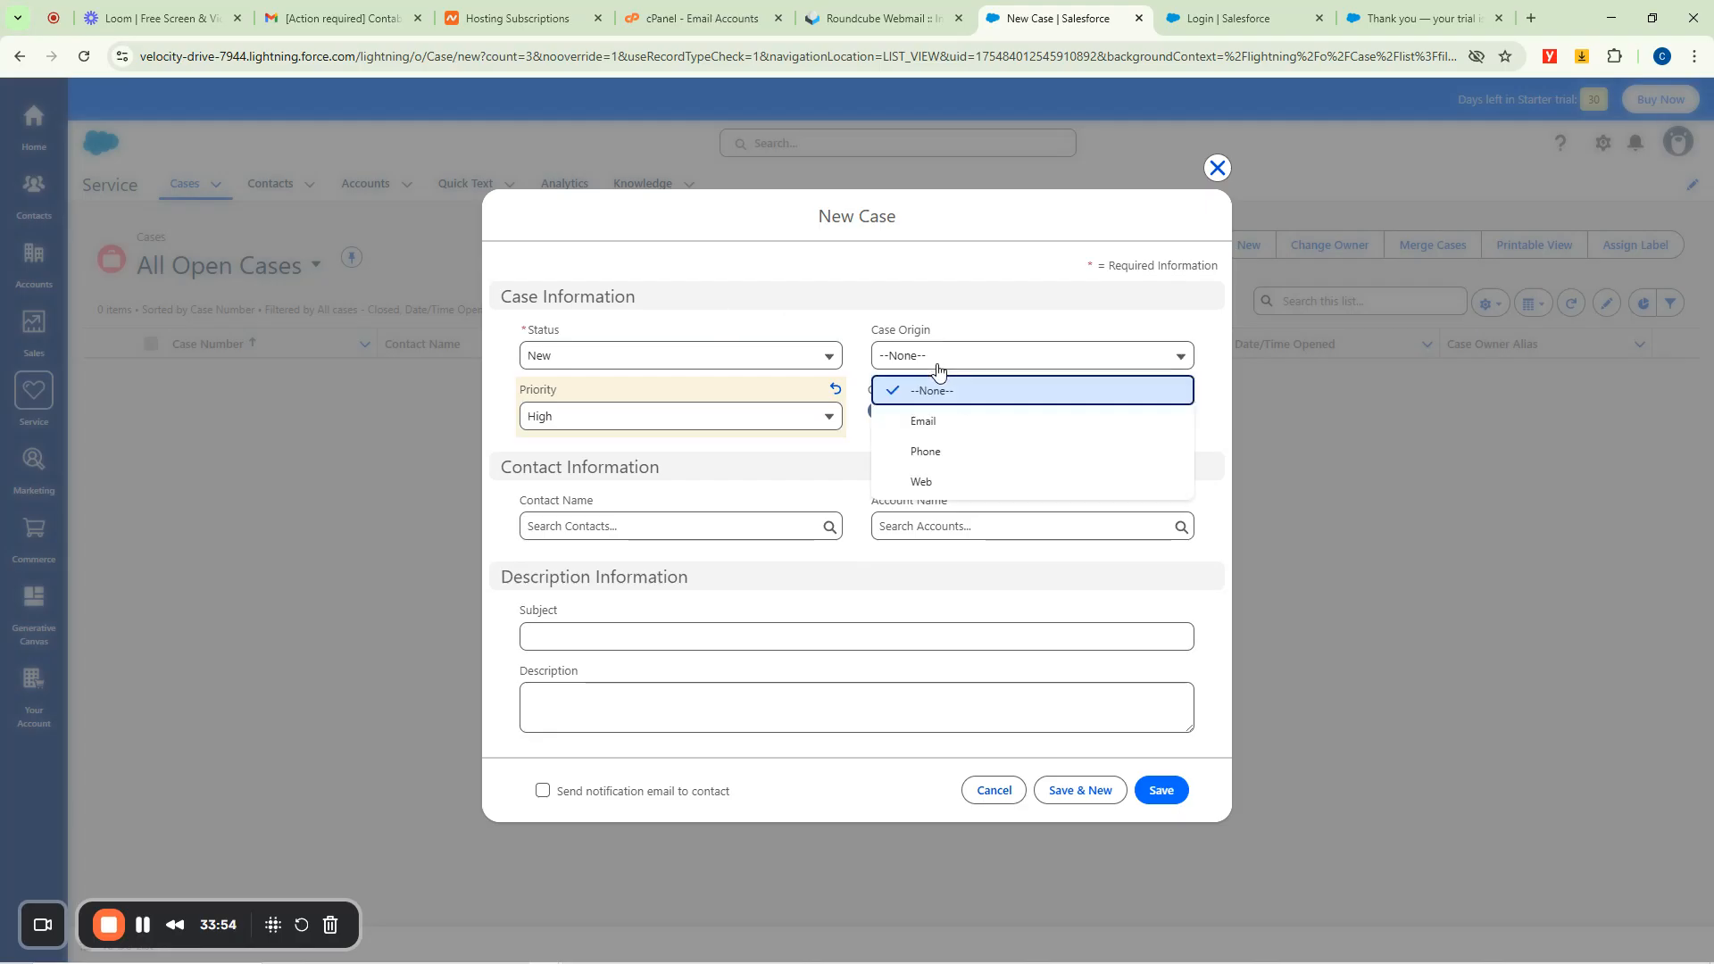
pyautogui.click(924, 451)
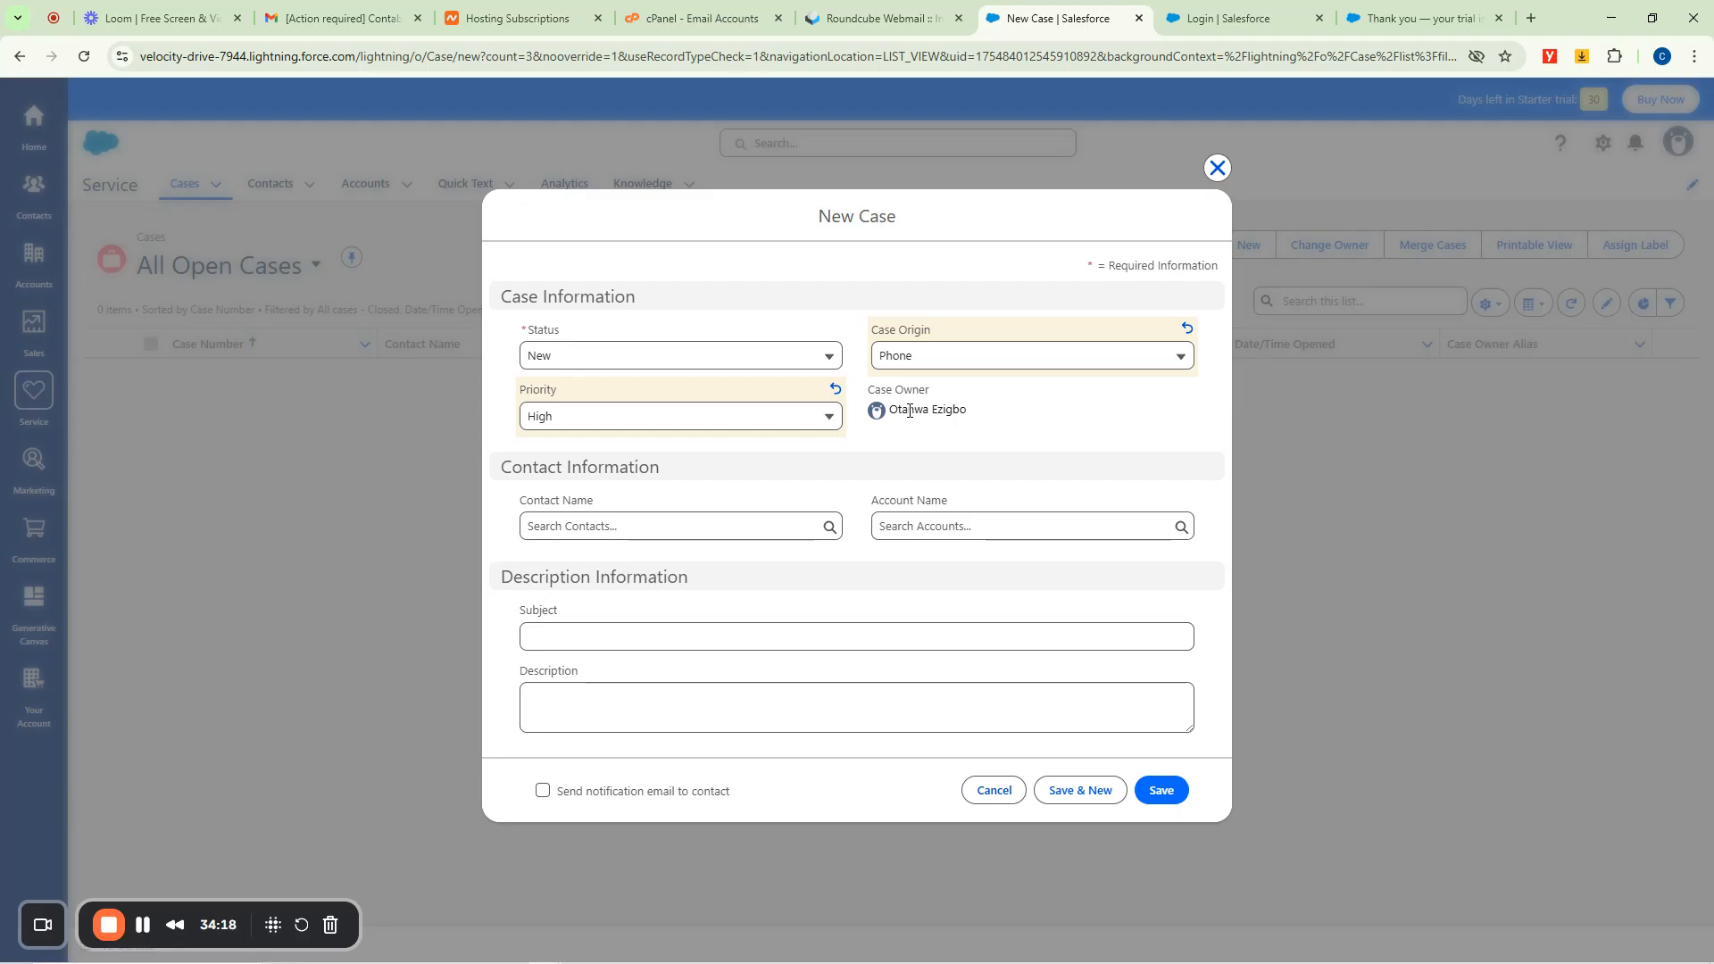
pyautogui.click(978, 357)
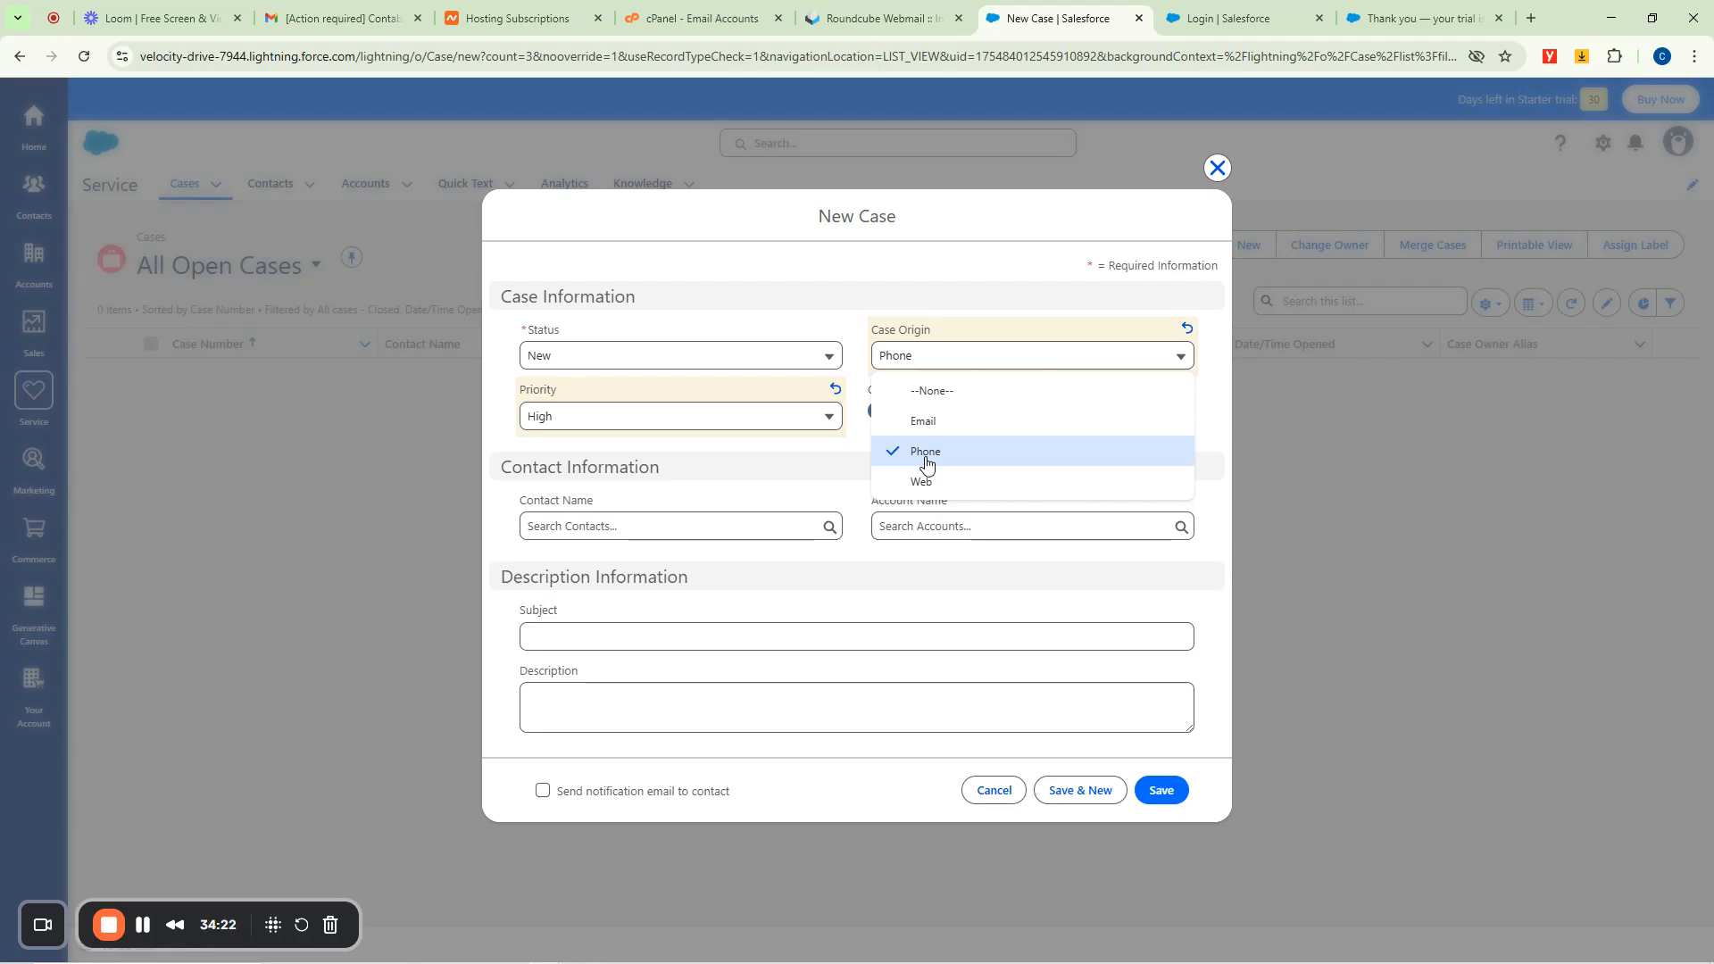
pyautogui.click(842, 309)
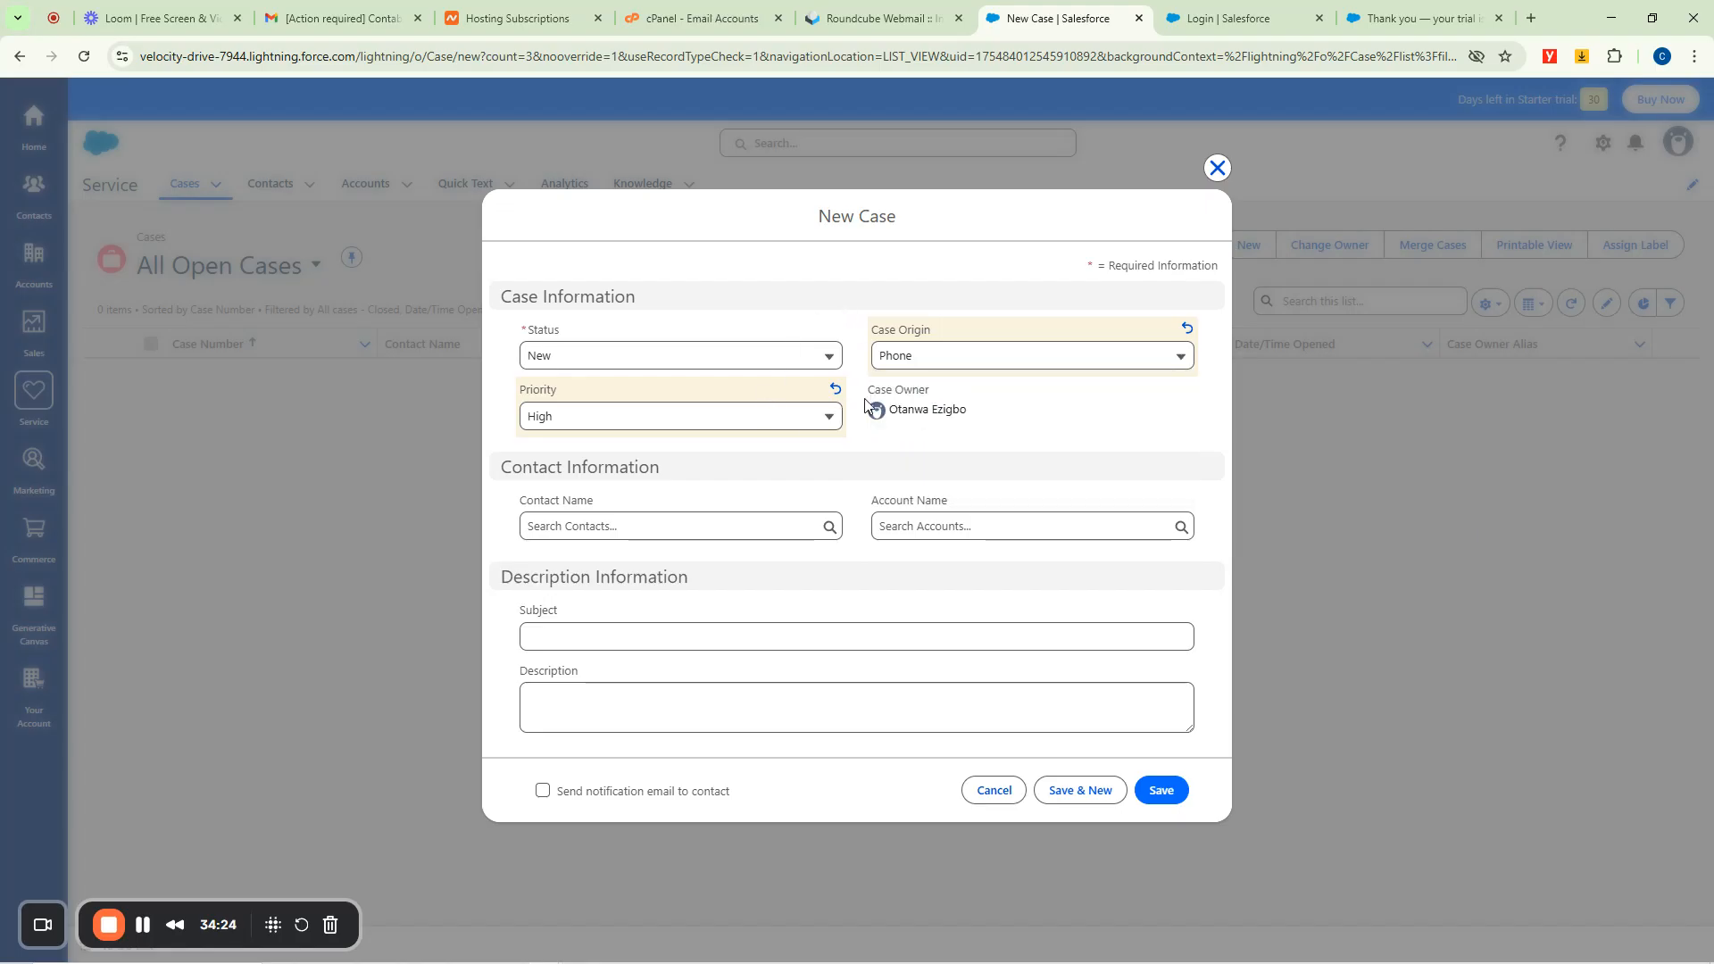
# Link the recent contact and its account, Ishiaki Consults, to the case.
pyautogui.click(585, 523)
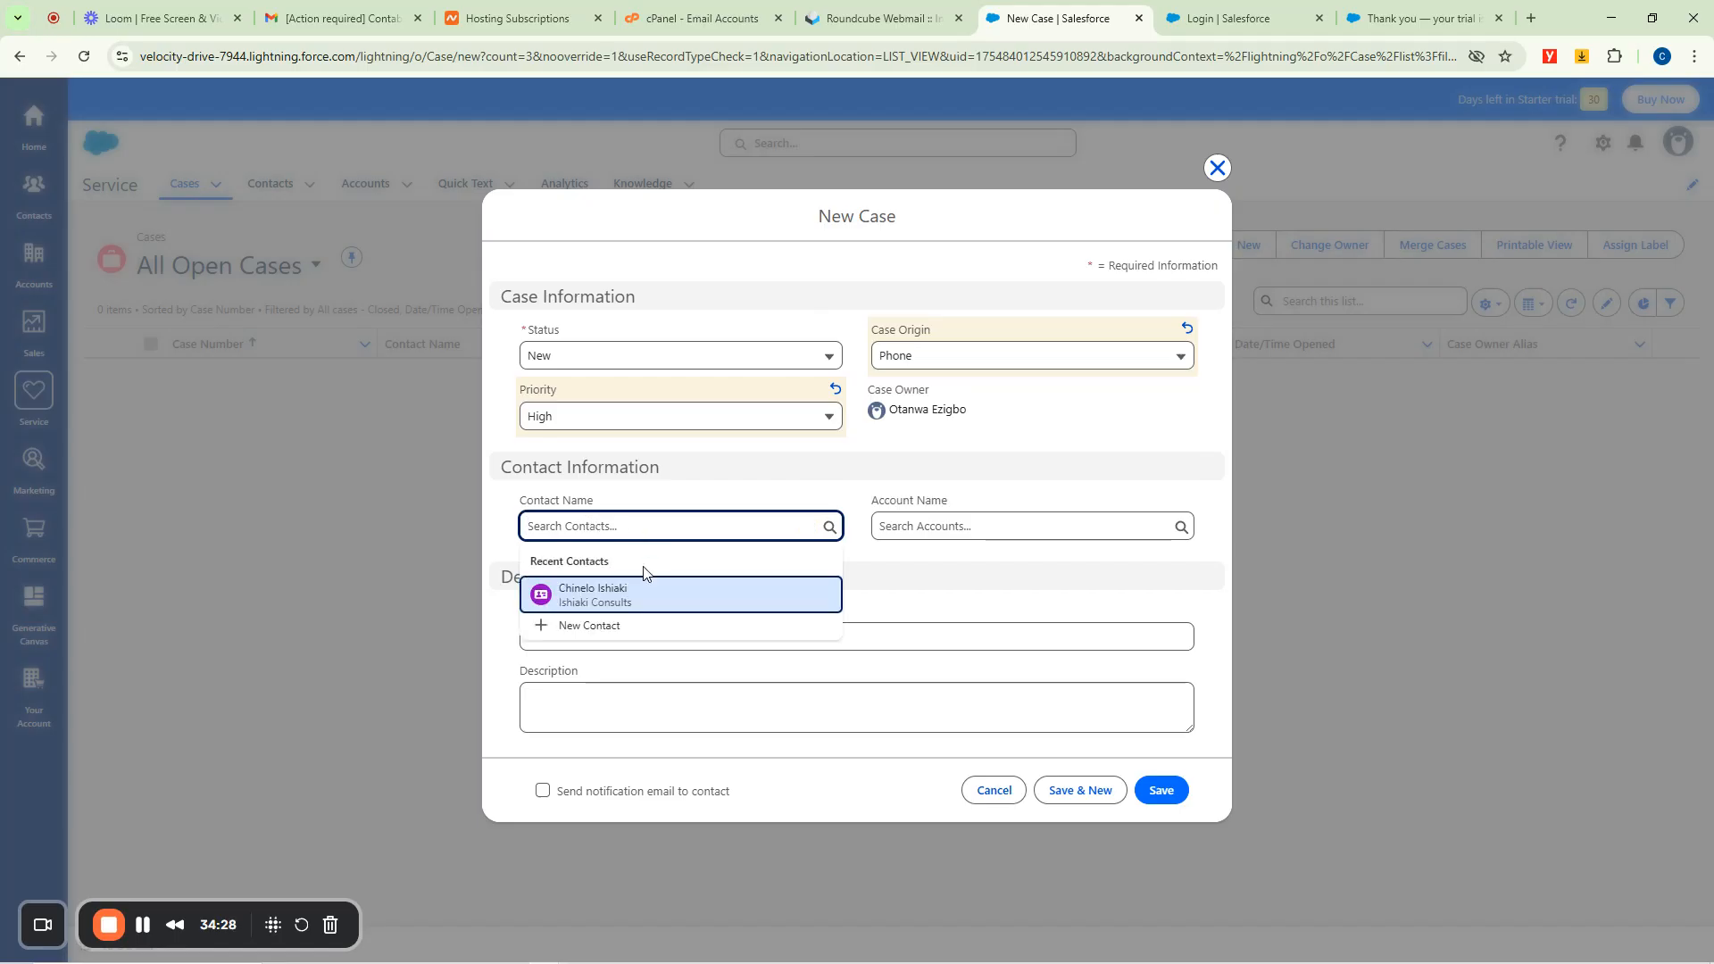
pyautogui.click(576, 598)
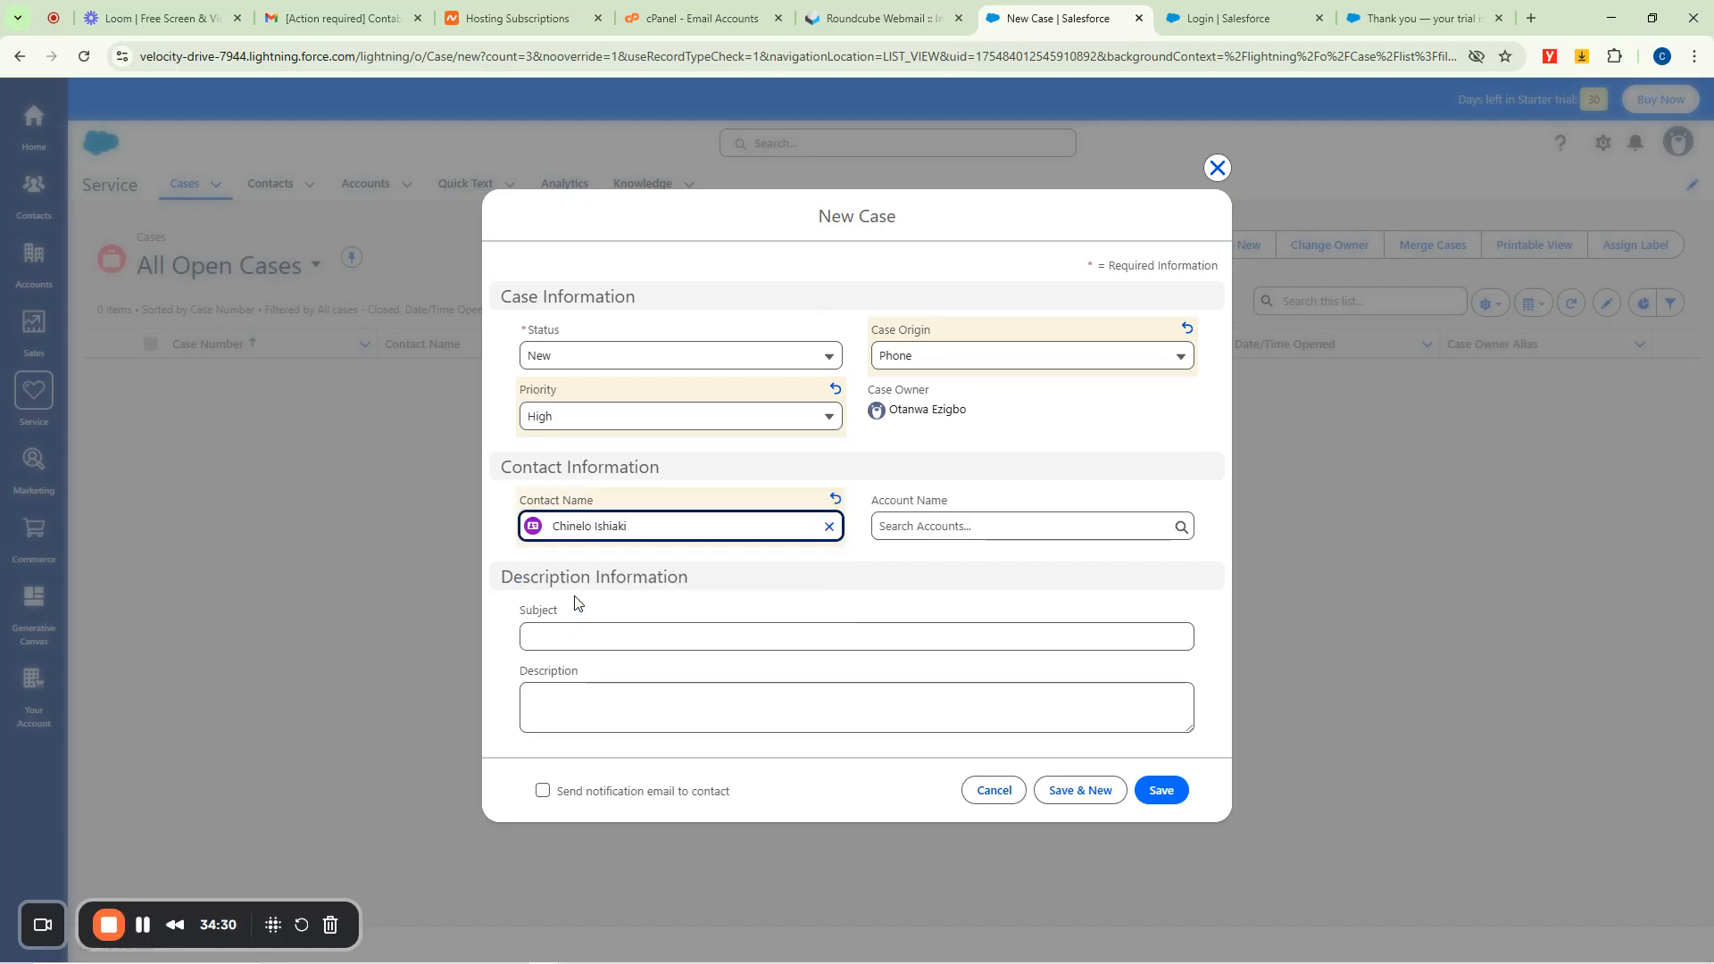
pyautogui.click(947, 527)
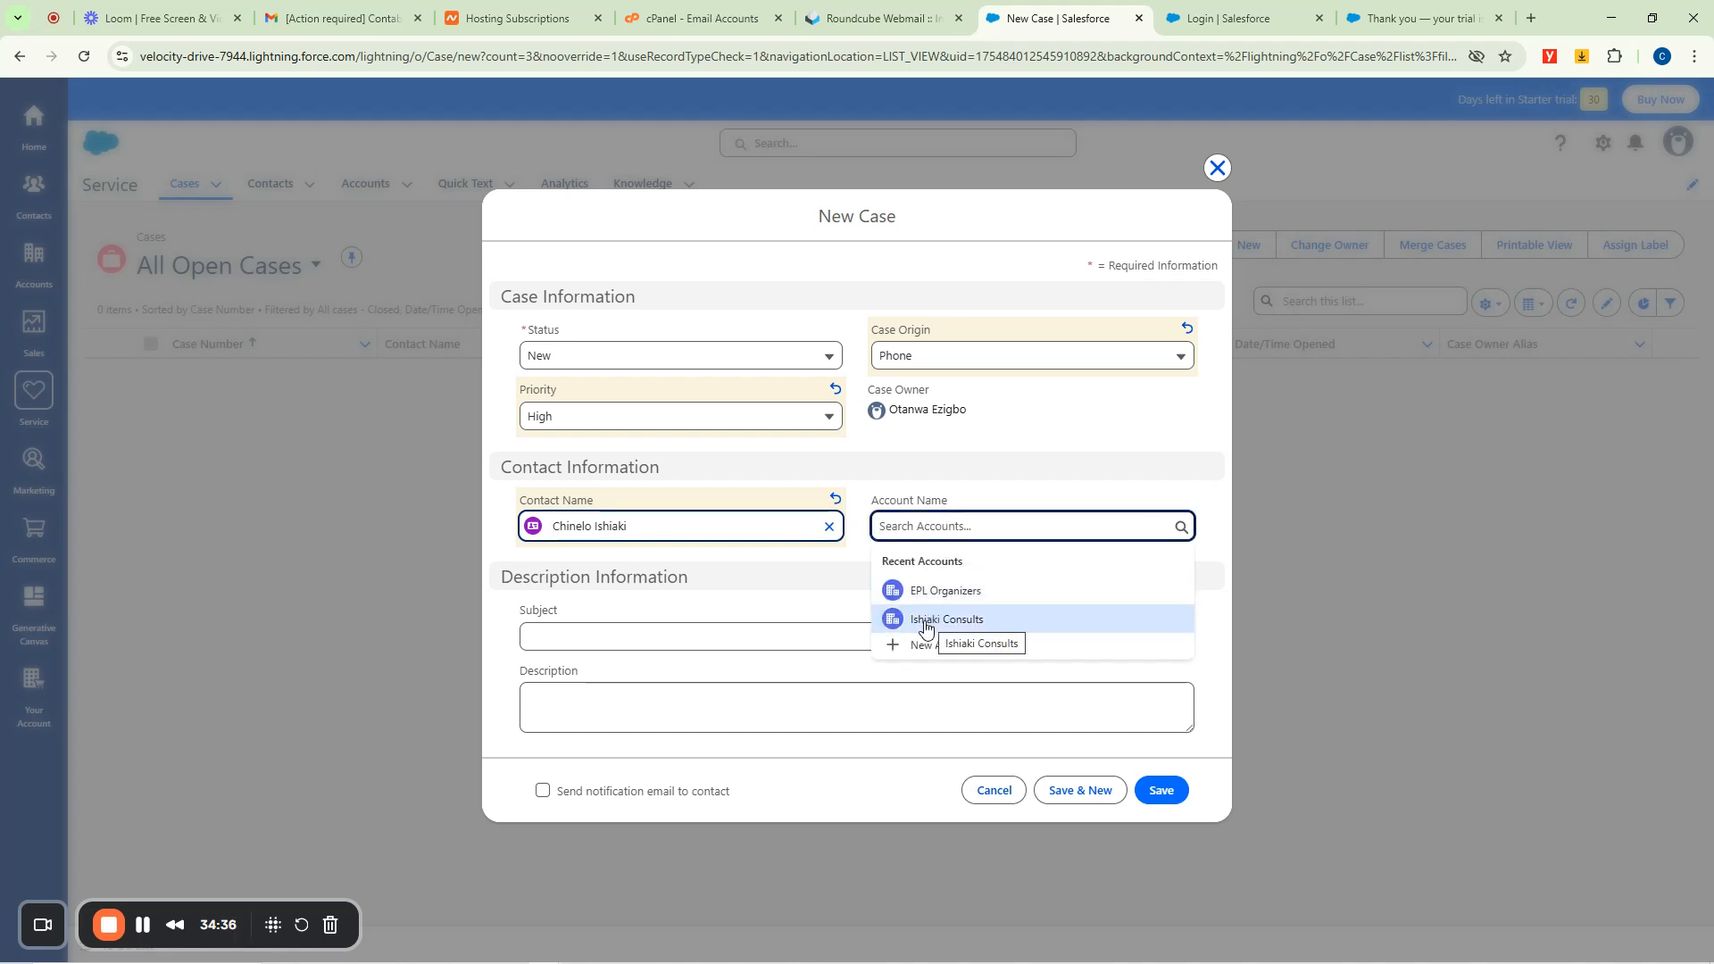
pyautogui.click(935, 625)
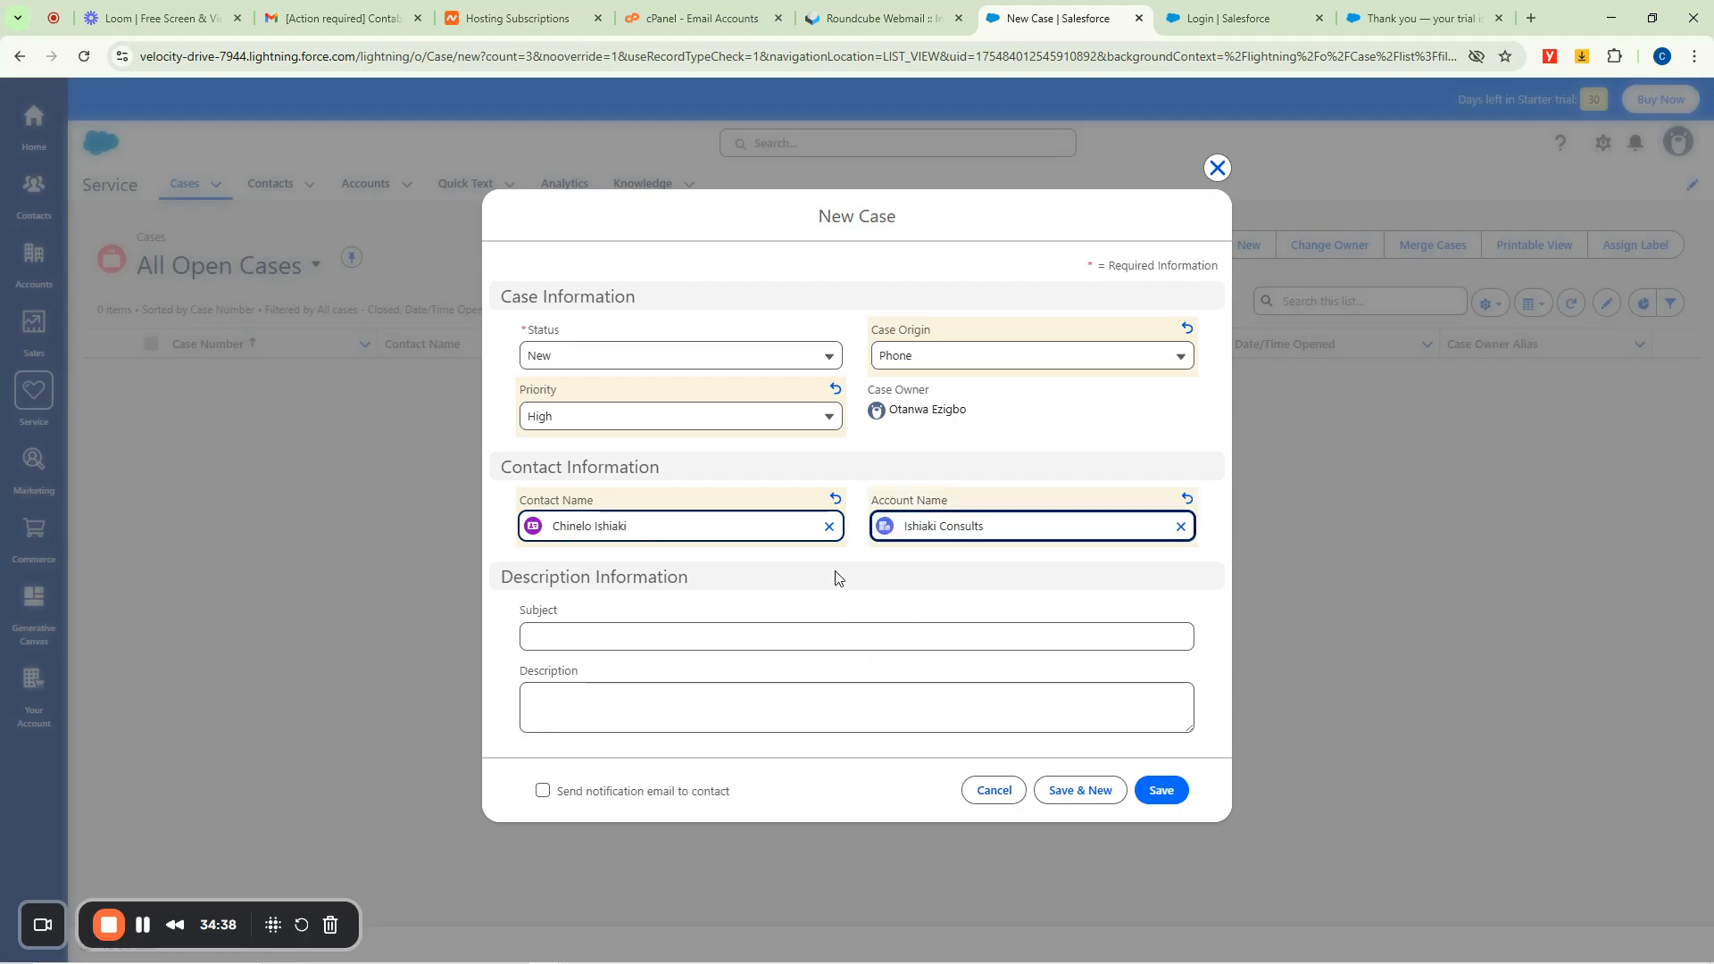
# Enter a case subject stating the MTN mast along Ojota Highway is on fire.
pyautogui.click(581, 634)
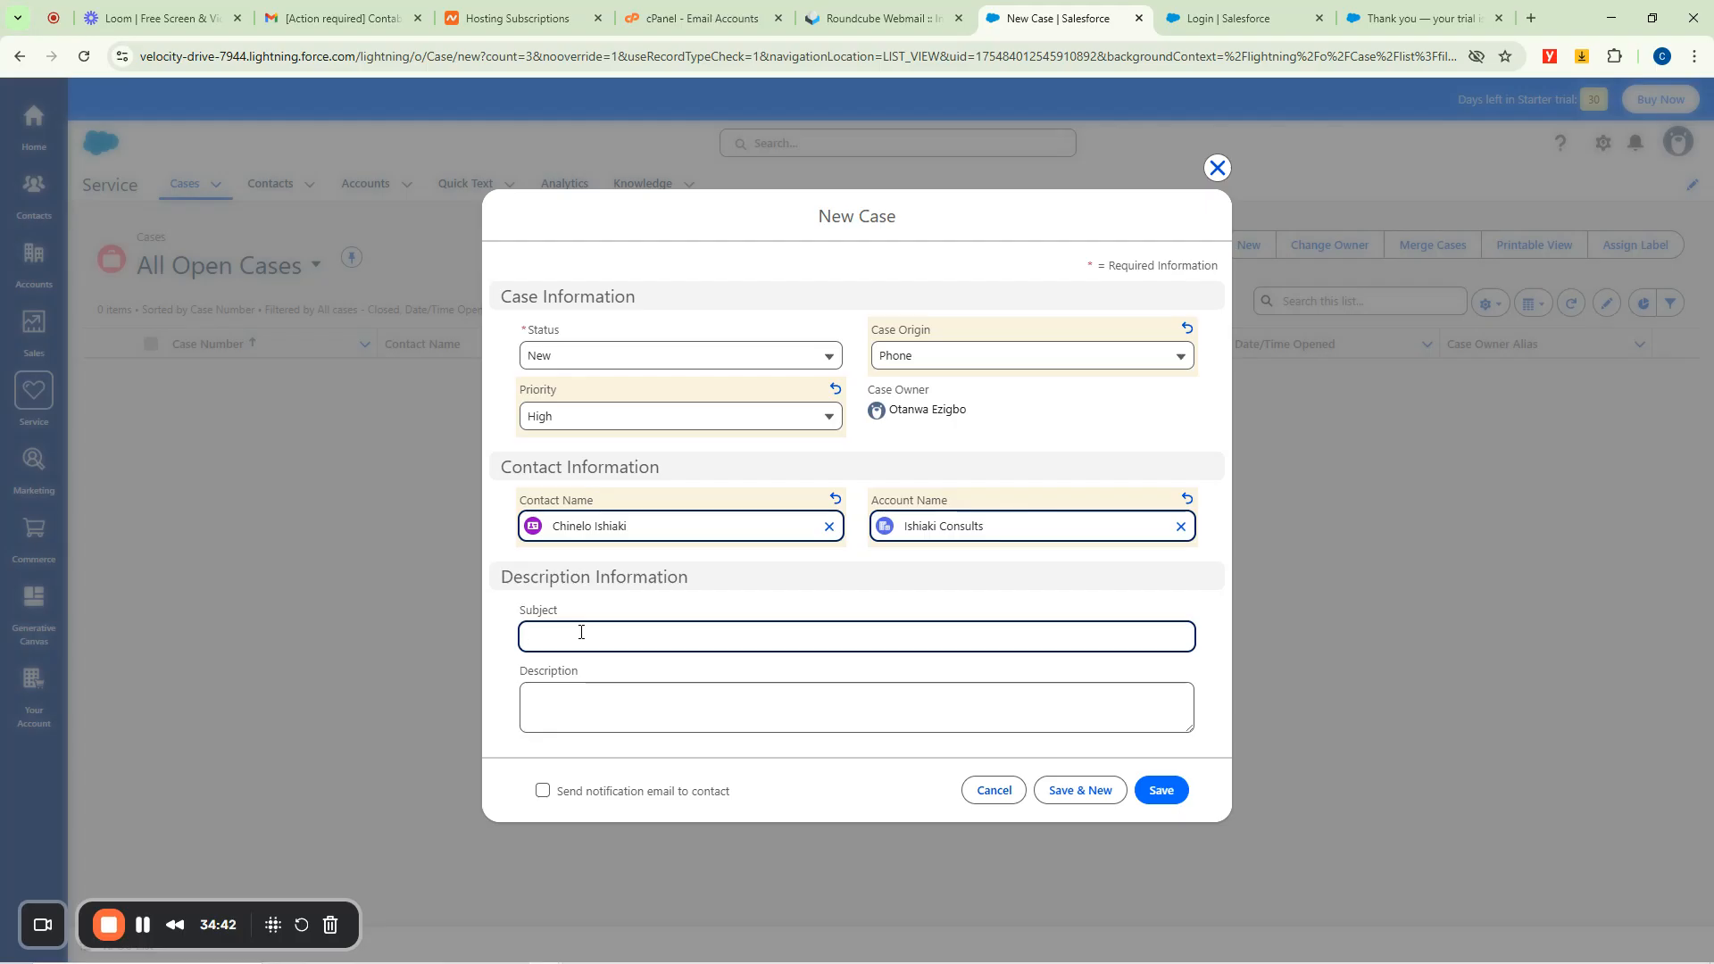
pyautogui.write('The MTN M')
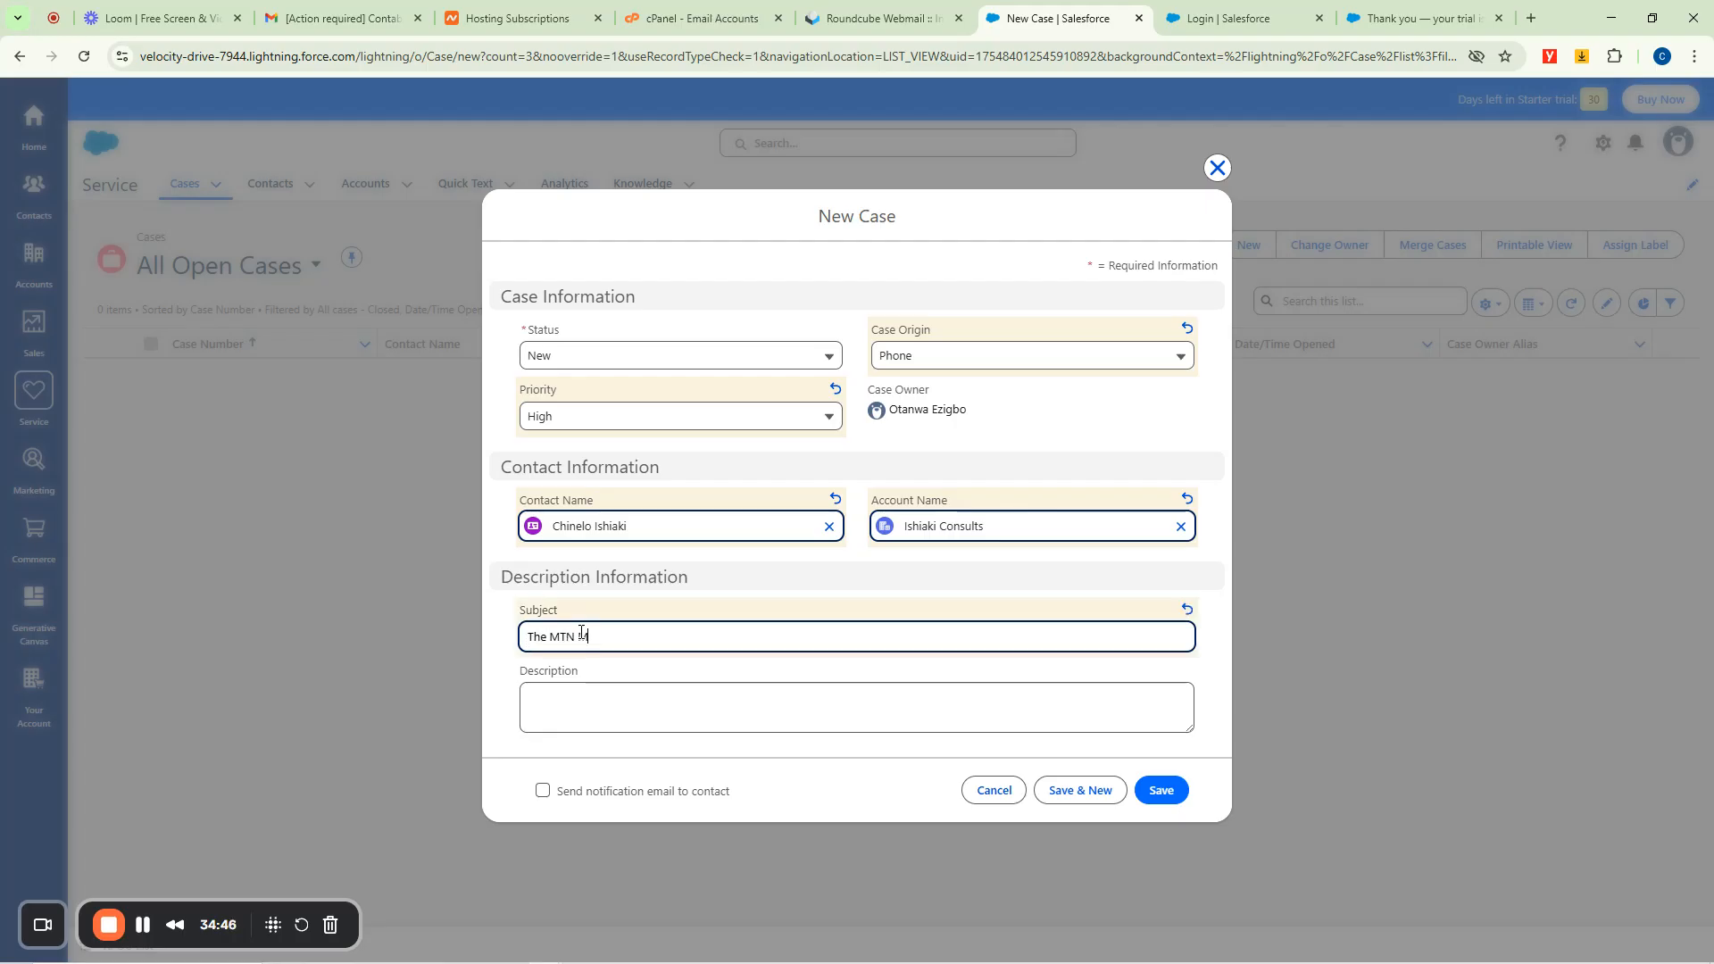
pyautogui.write('Telecom Mast at Ojo')
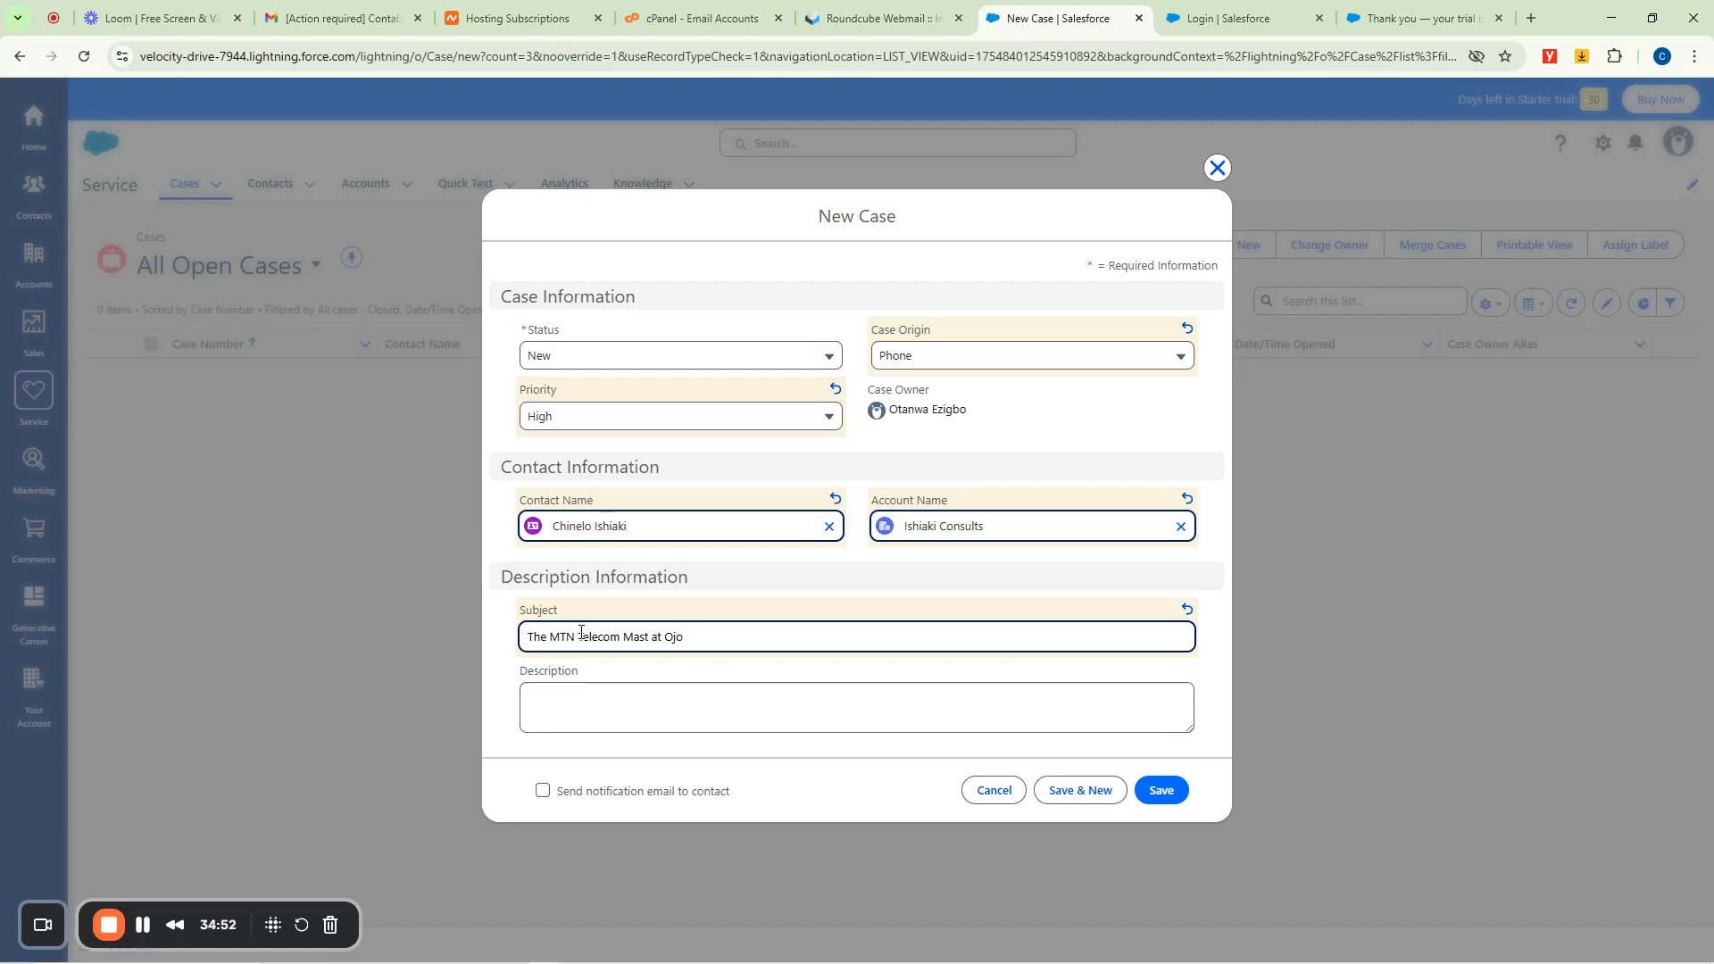
pyautogui.press('BackSpace')
pyautogui.press('BackSpace')
pyautogui.press('BackSpace')
pyautogui.press('BackSpace')
pyautogui.write('long Ojota Highway ')
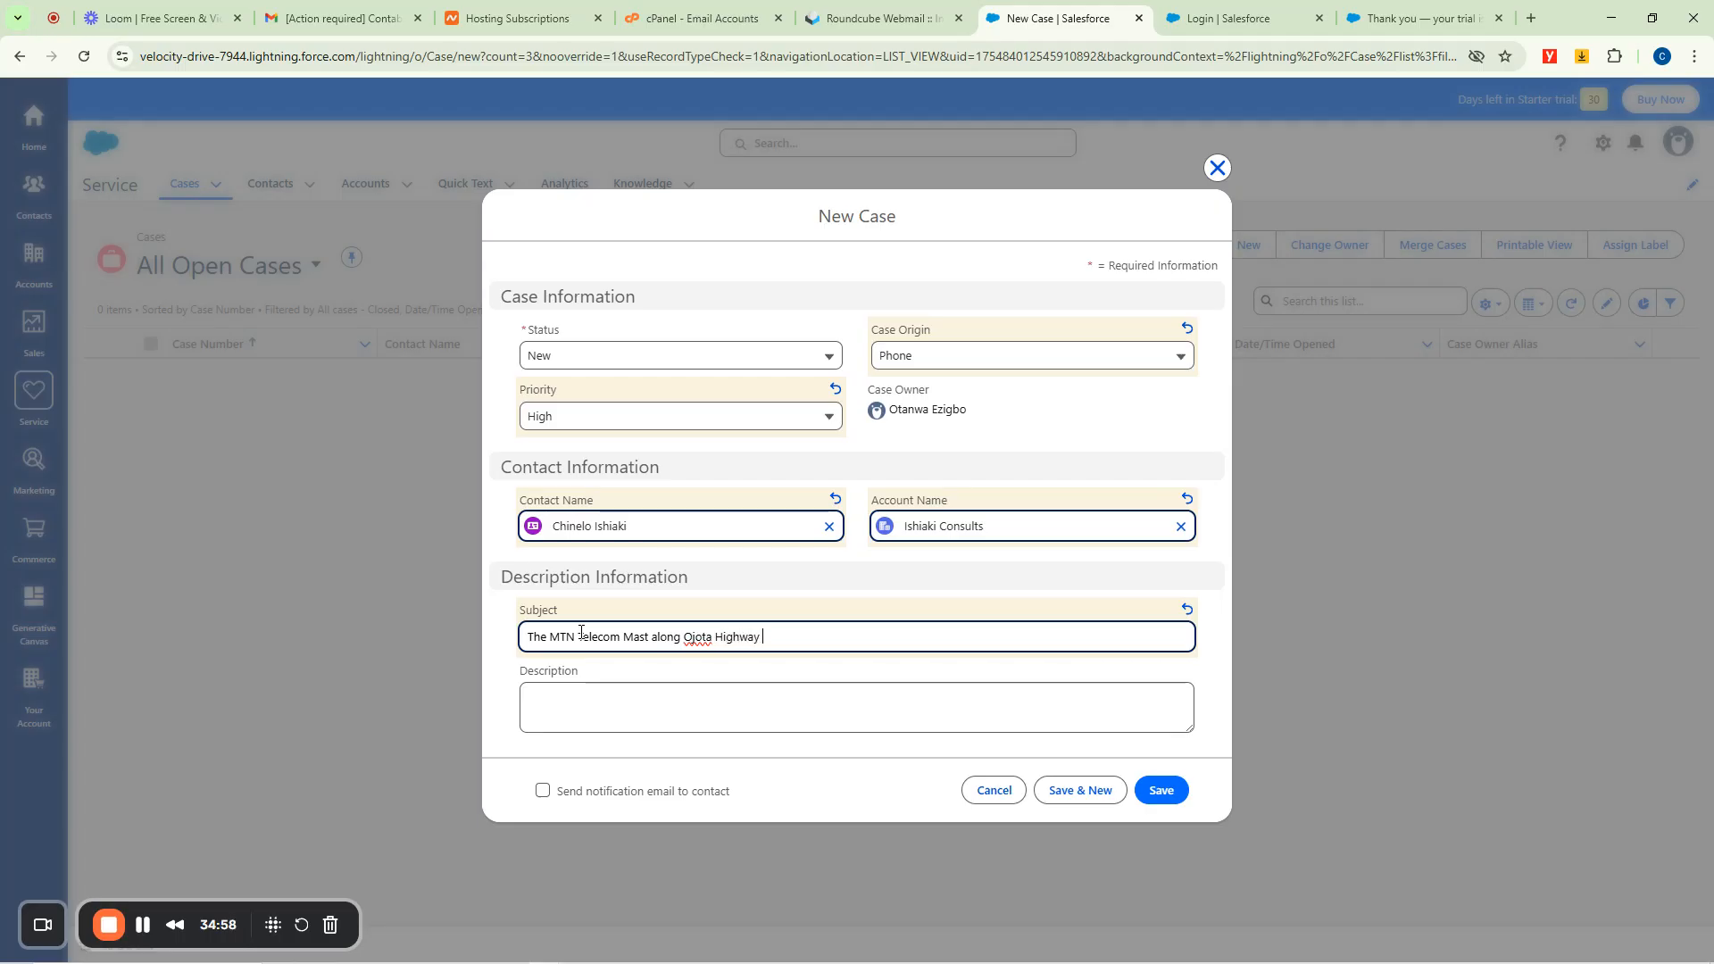
pyautogui.write('is on Fire')
# Write the dated 10/08/2025 complaint description about the mast fire and save the case.
pyautogui.click(580, 699)
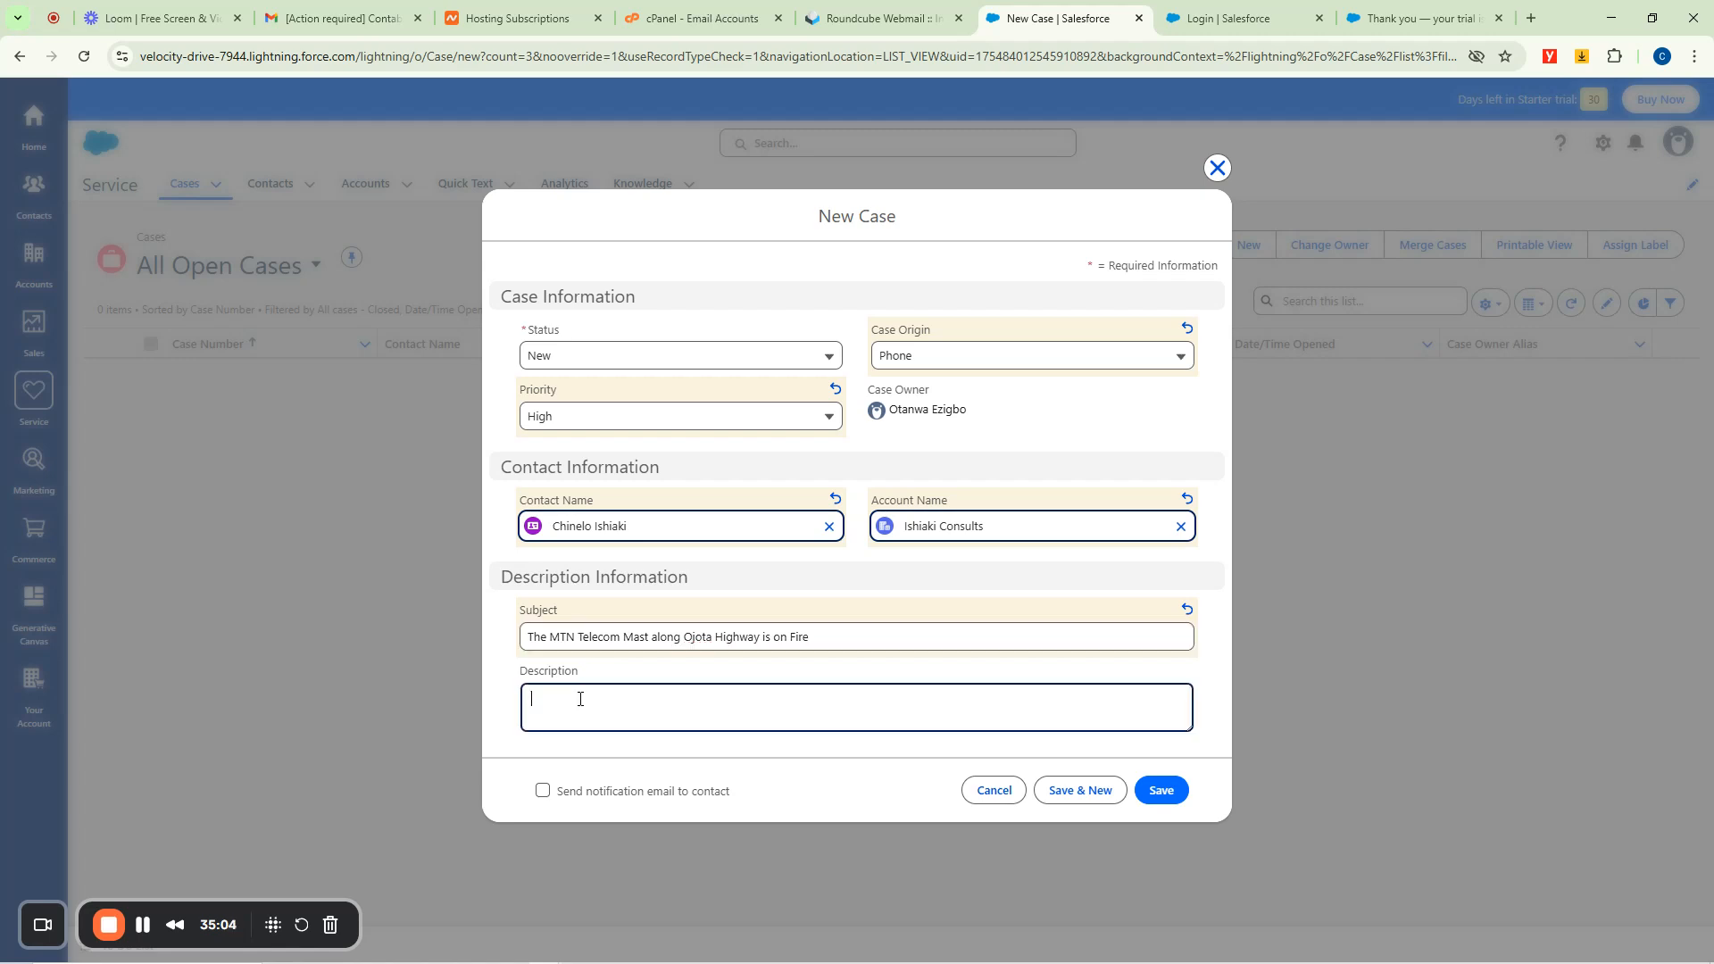
pyautogui.write('10/08')
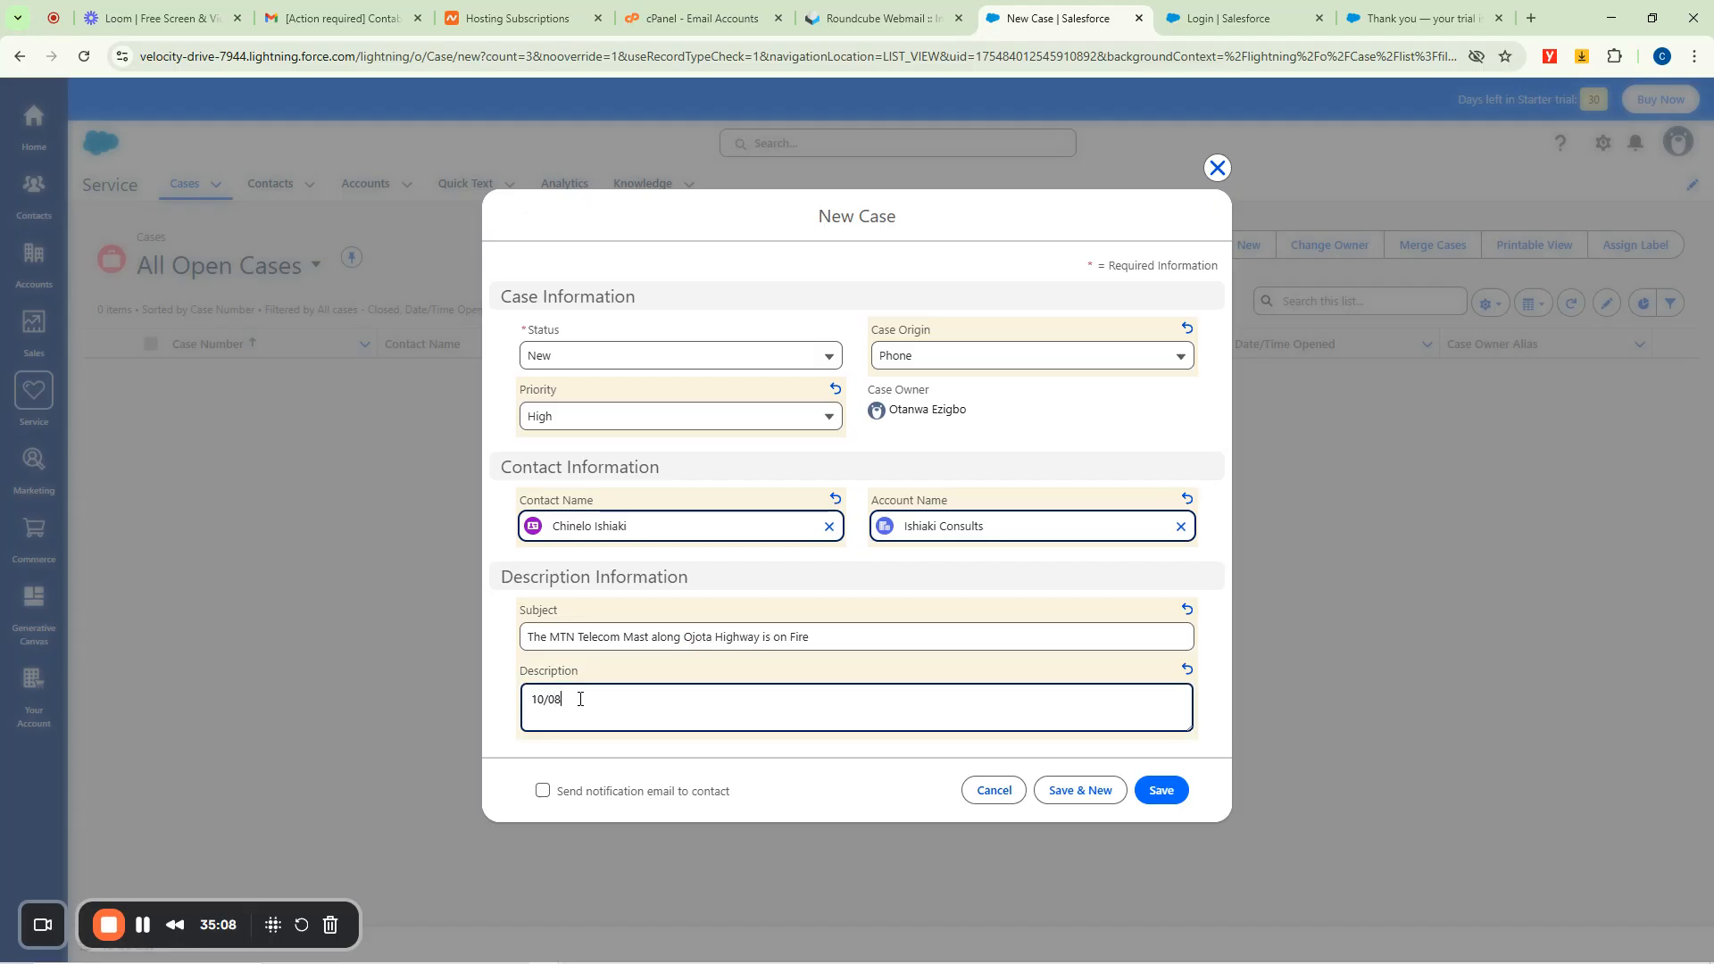
pyautogui.write('/2025/ - Complaint is that the mast along Ojota High')
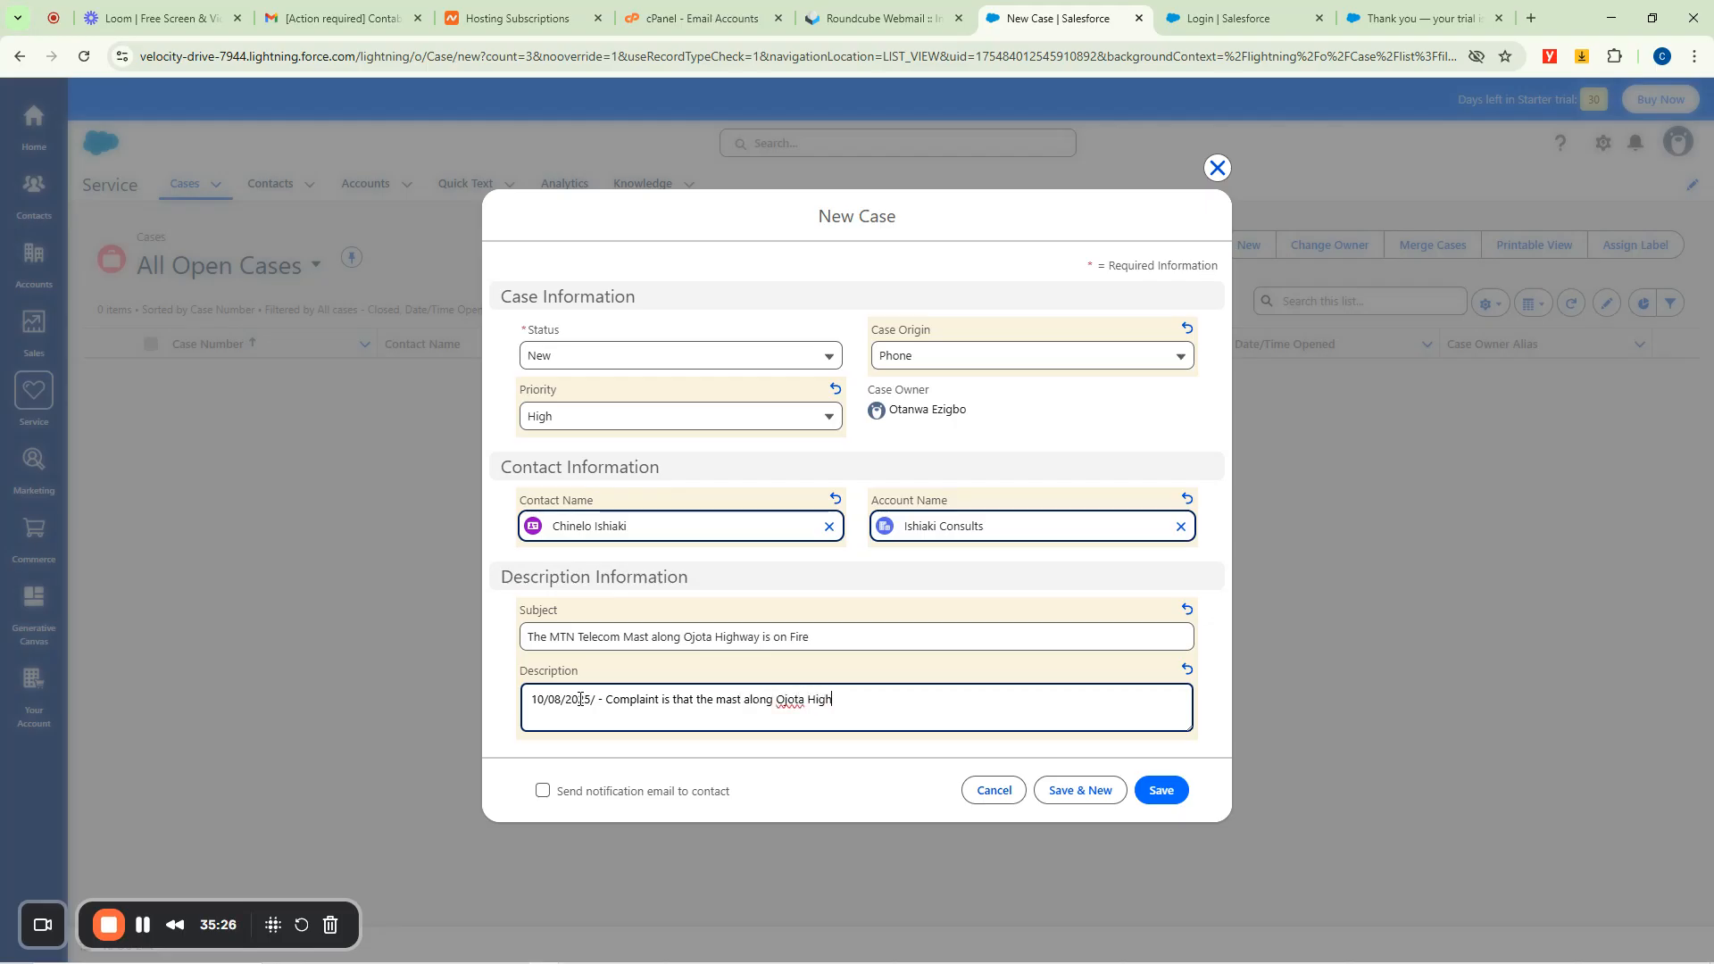
pyautogui.write('way is on fire!')
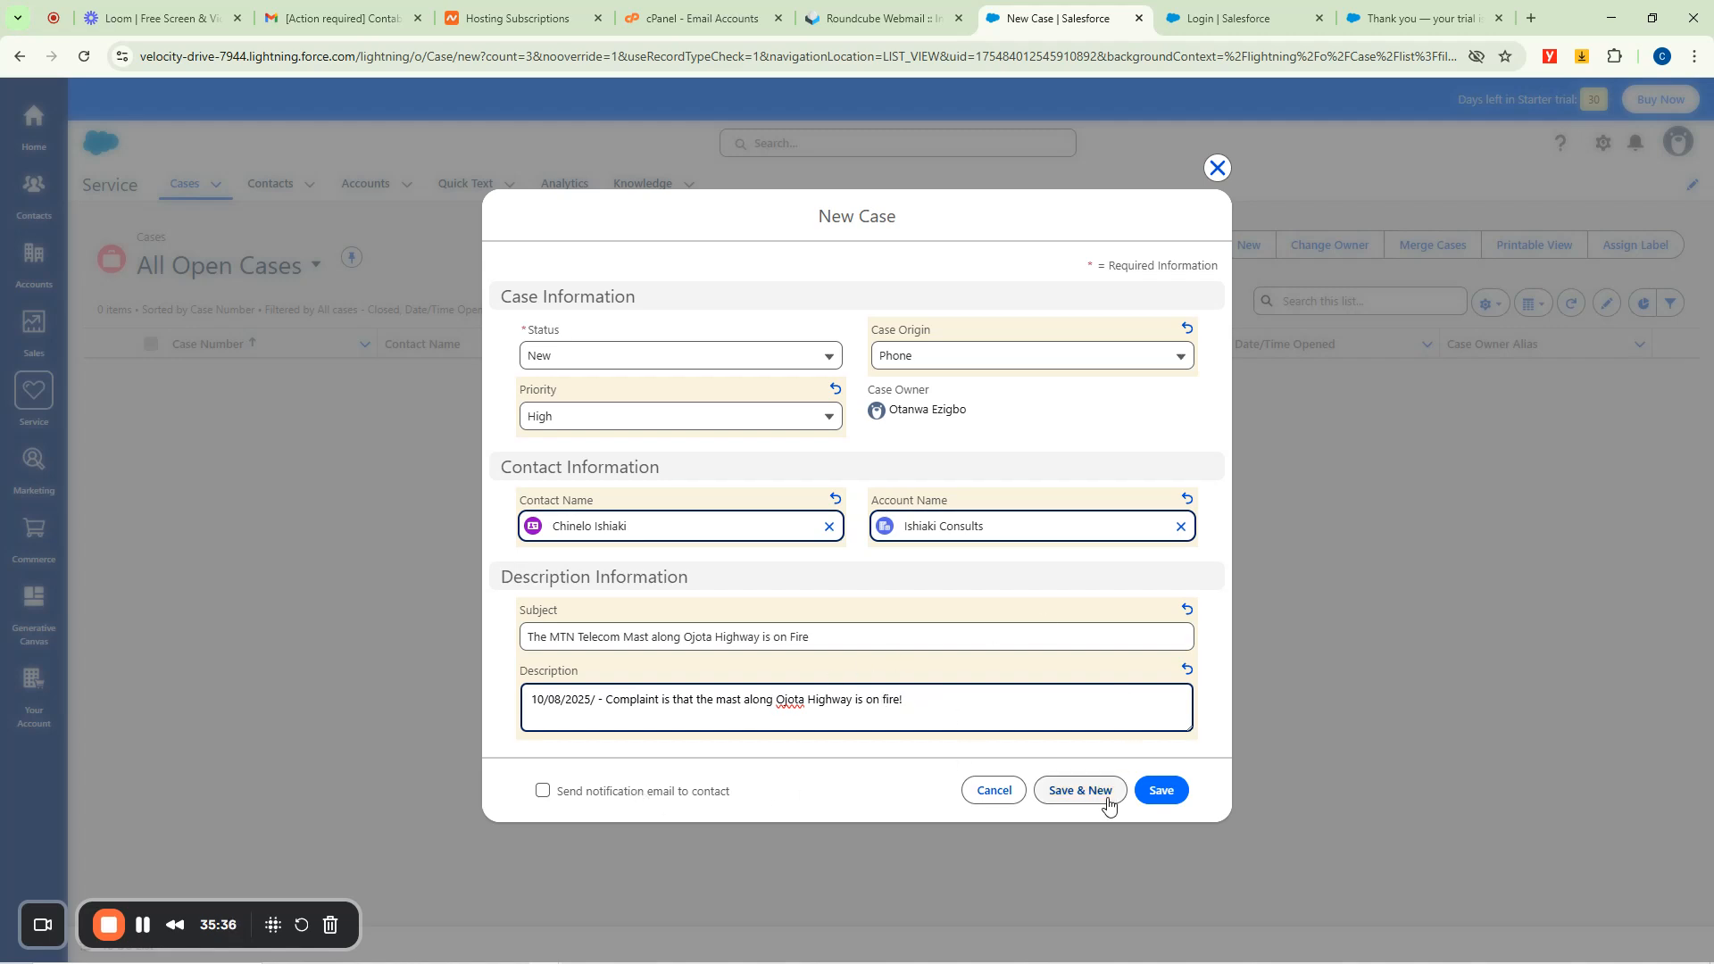
pyautogui.click(1158, 790)
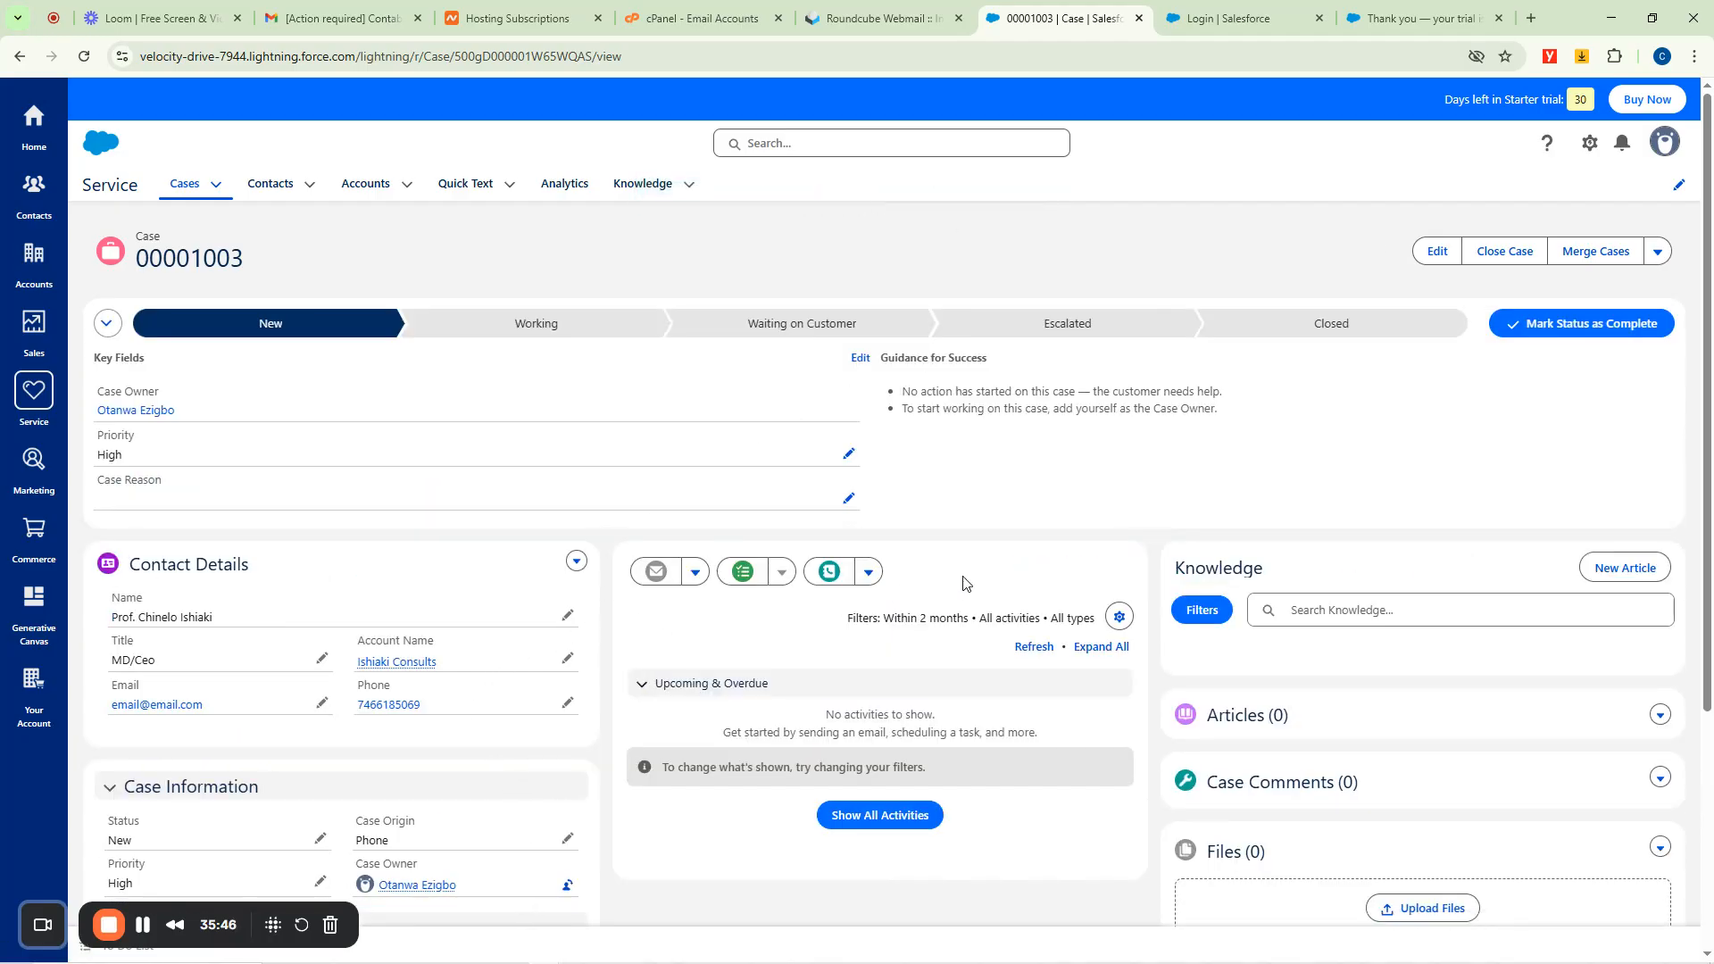
pyautogui.scroll(-4, 1004, 600)
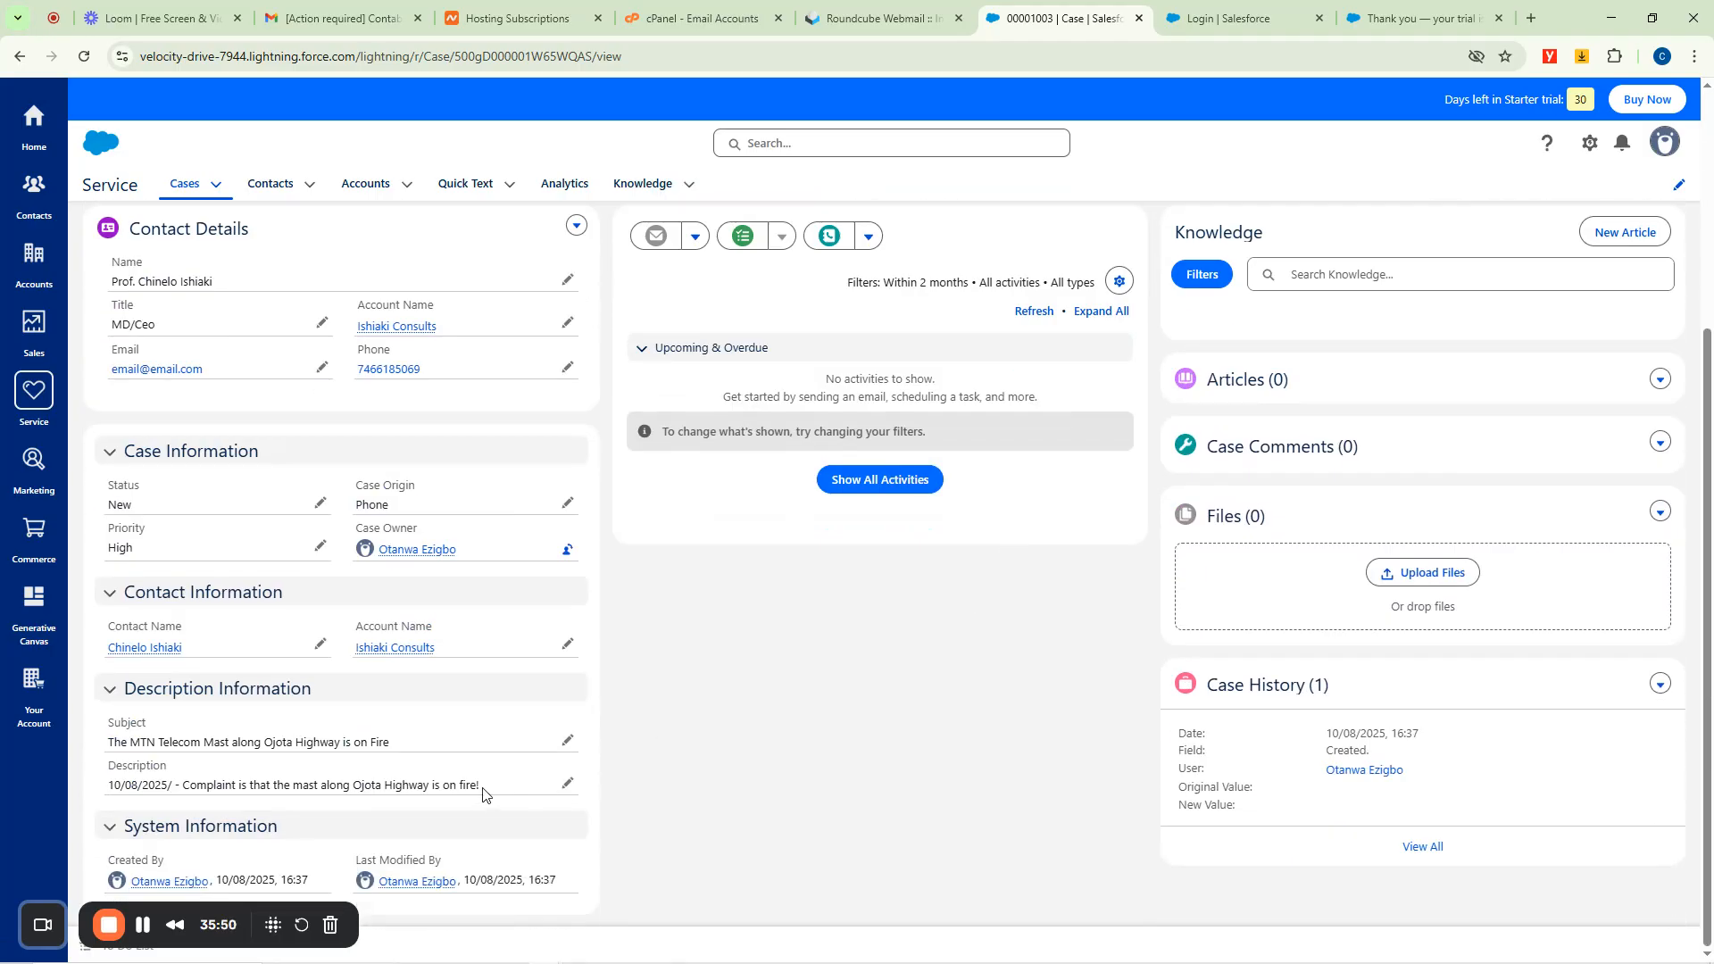
pyautogui.scroll(4, 750, 522)
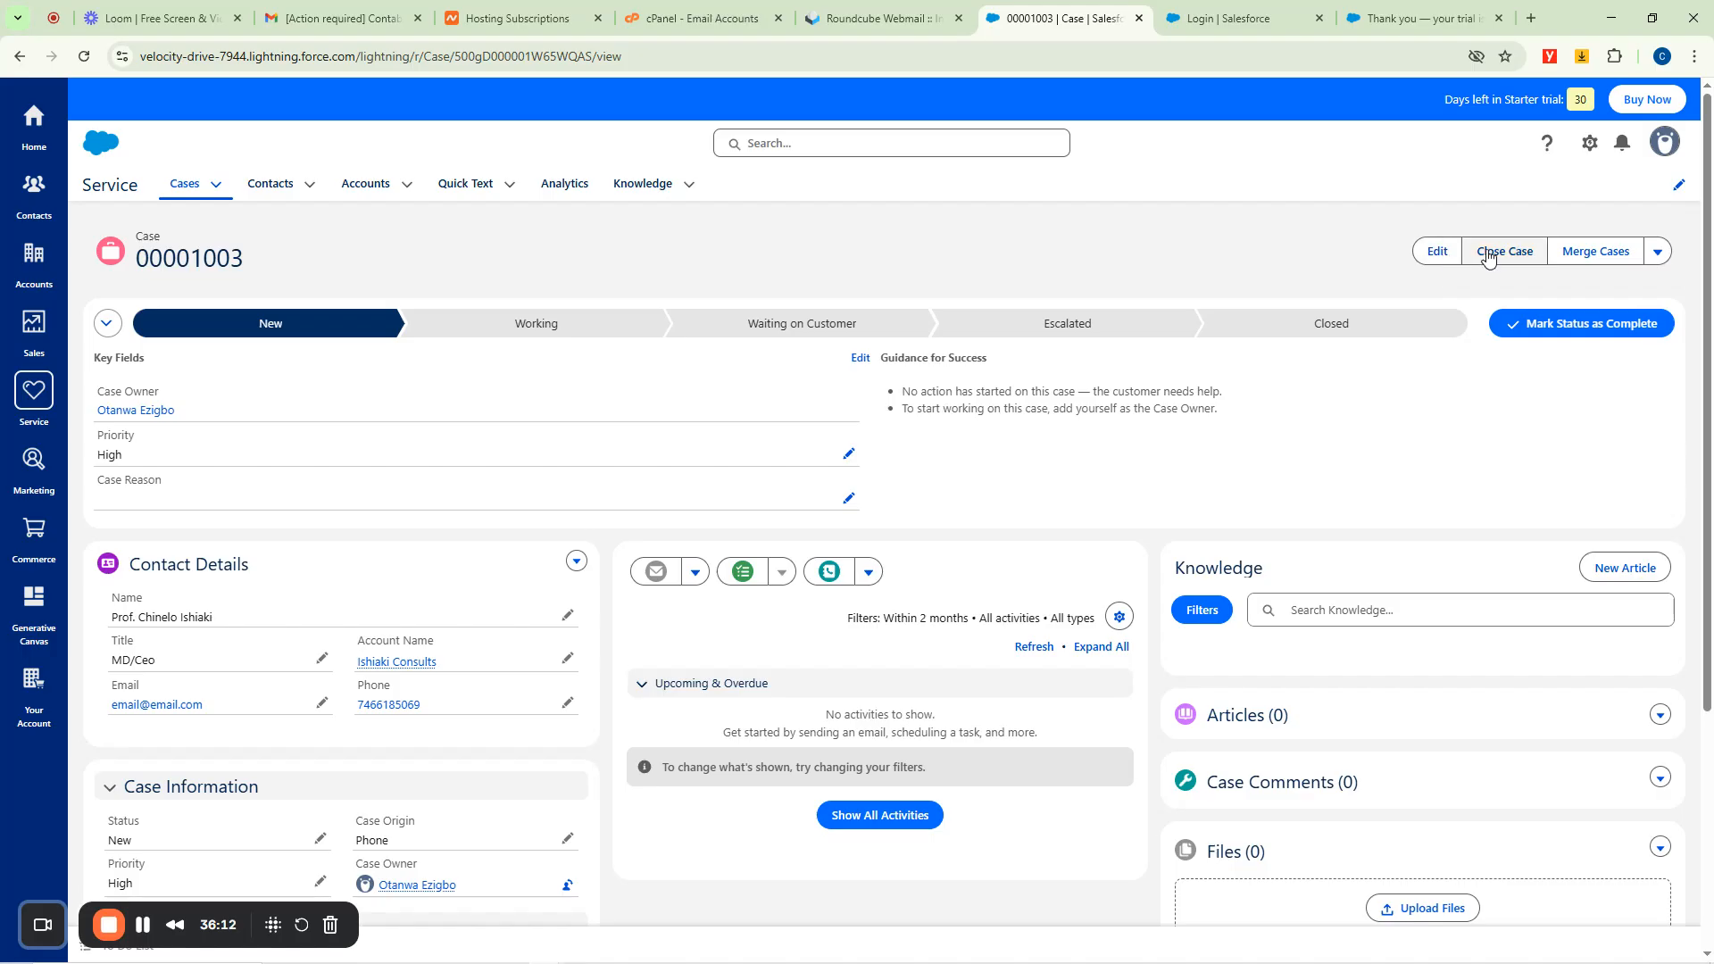
pyautogui.click(1658, 252)
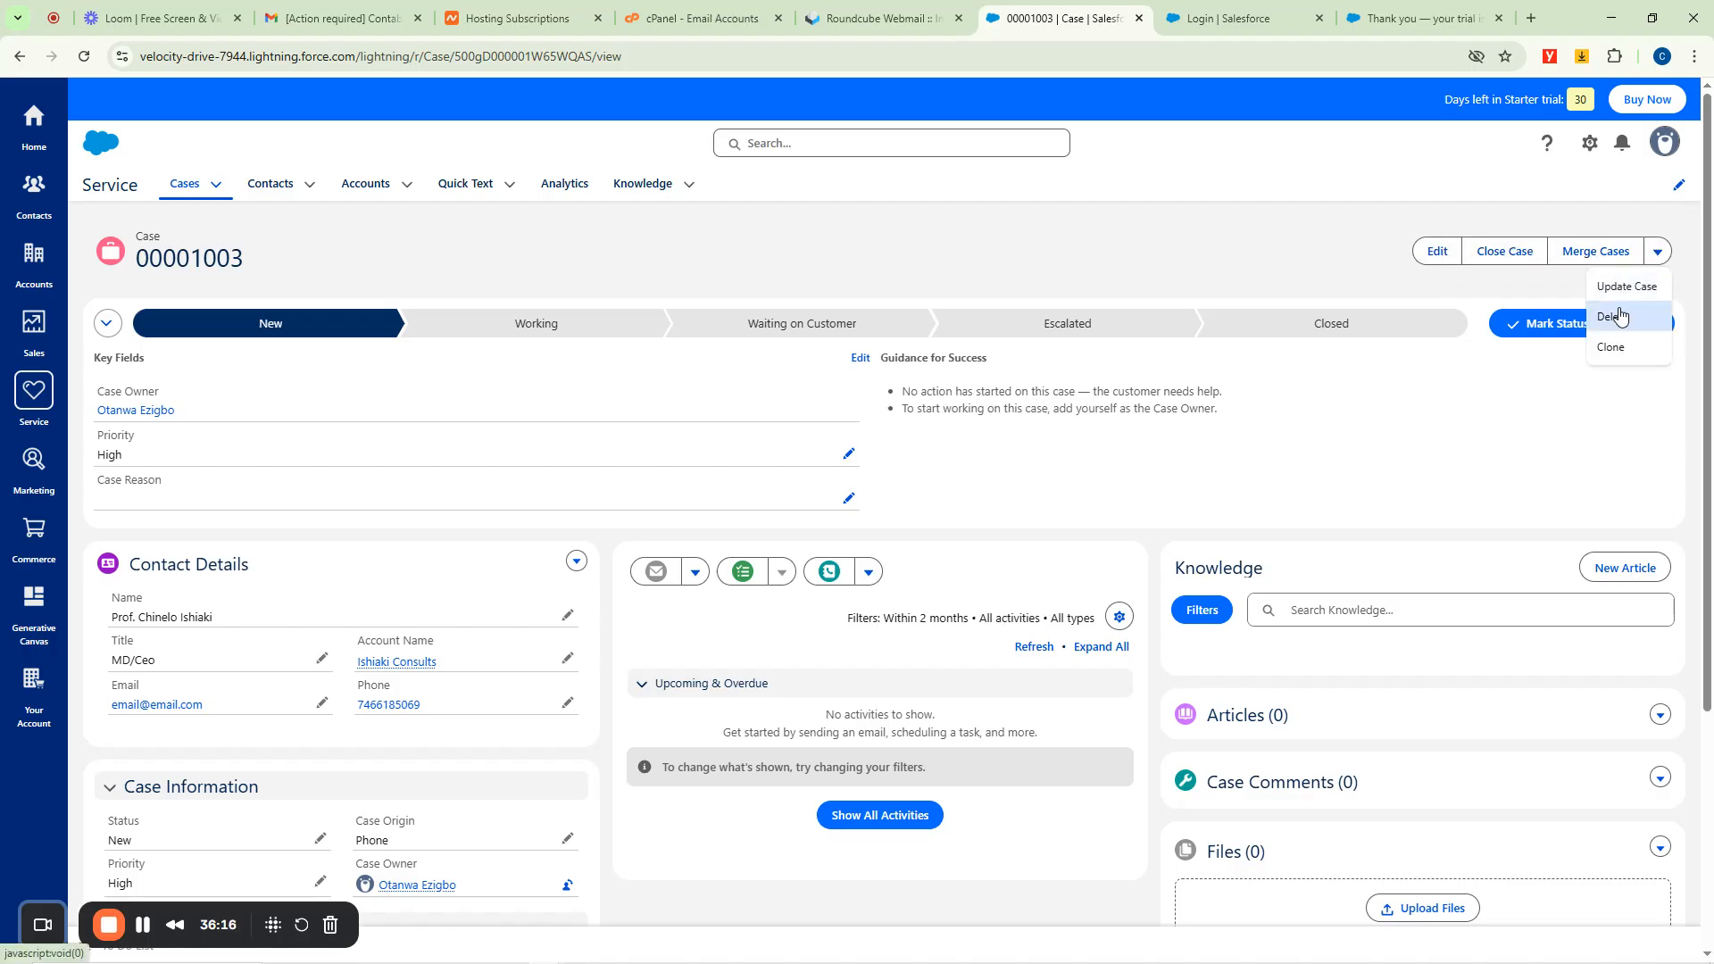
pyautogui.click(1068, 234)
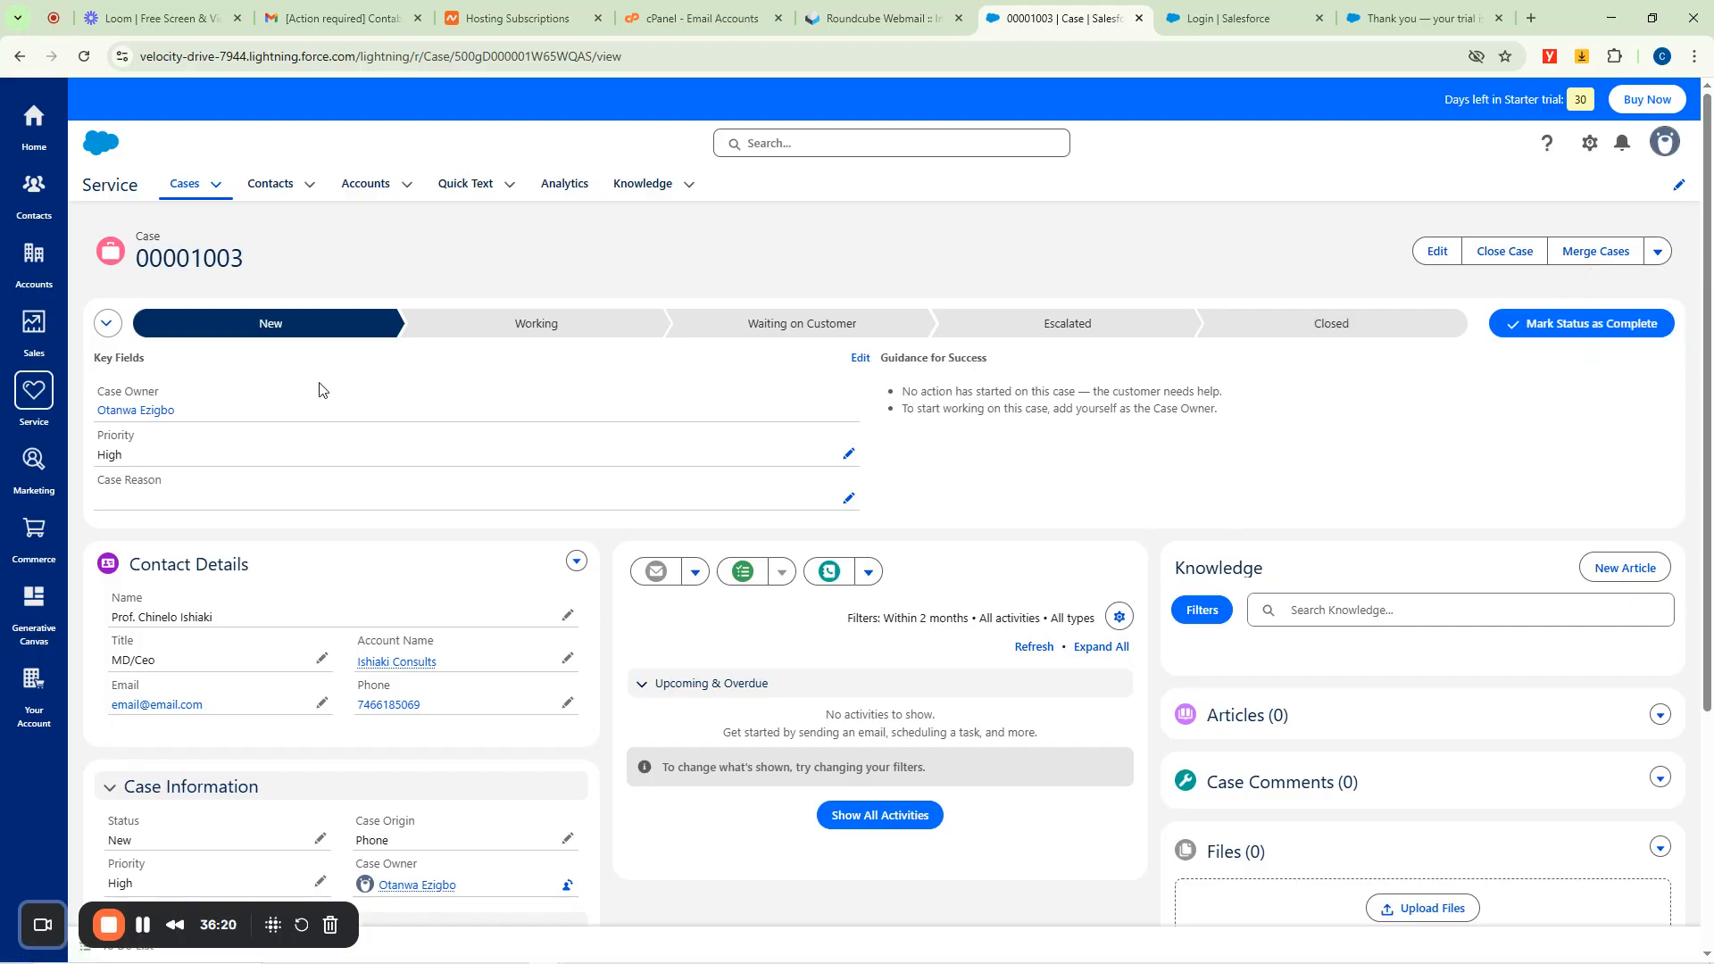
# Look at the Contacts and Accounts lists, then open and scroll the Marketing app overview.
pyautogui.click(271, 189)
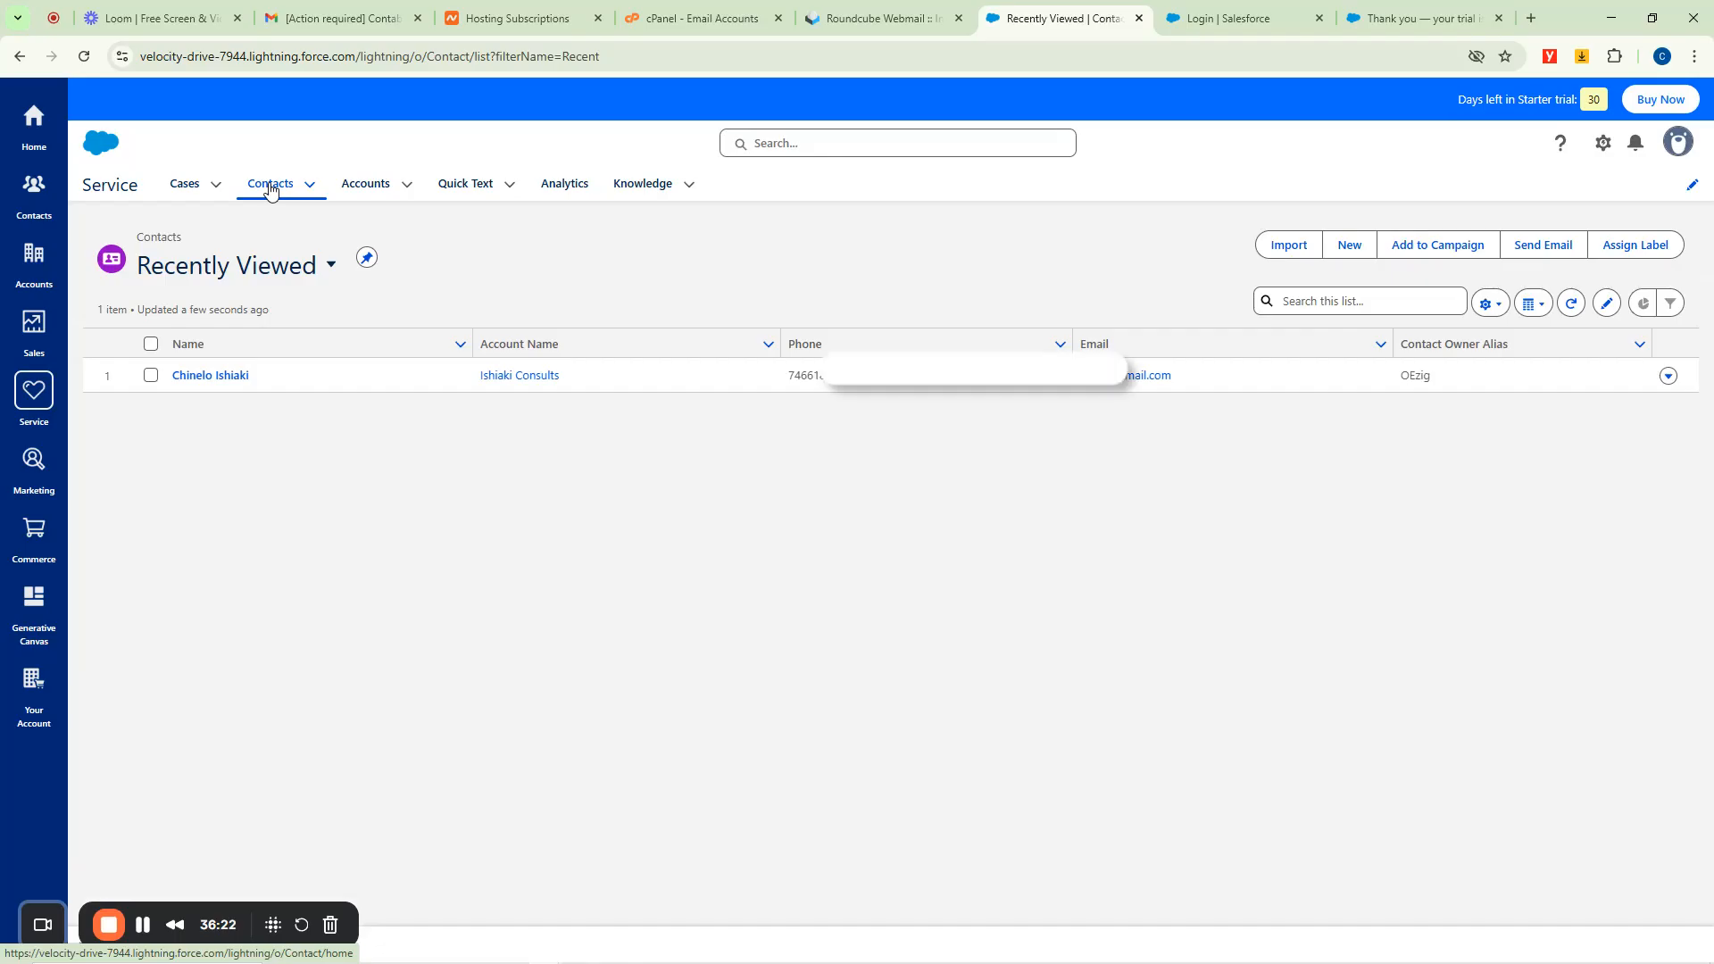
pyautogui.click(353, 191)
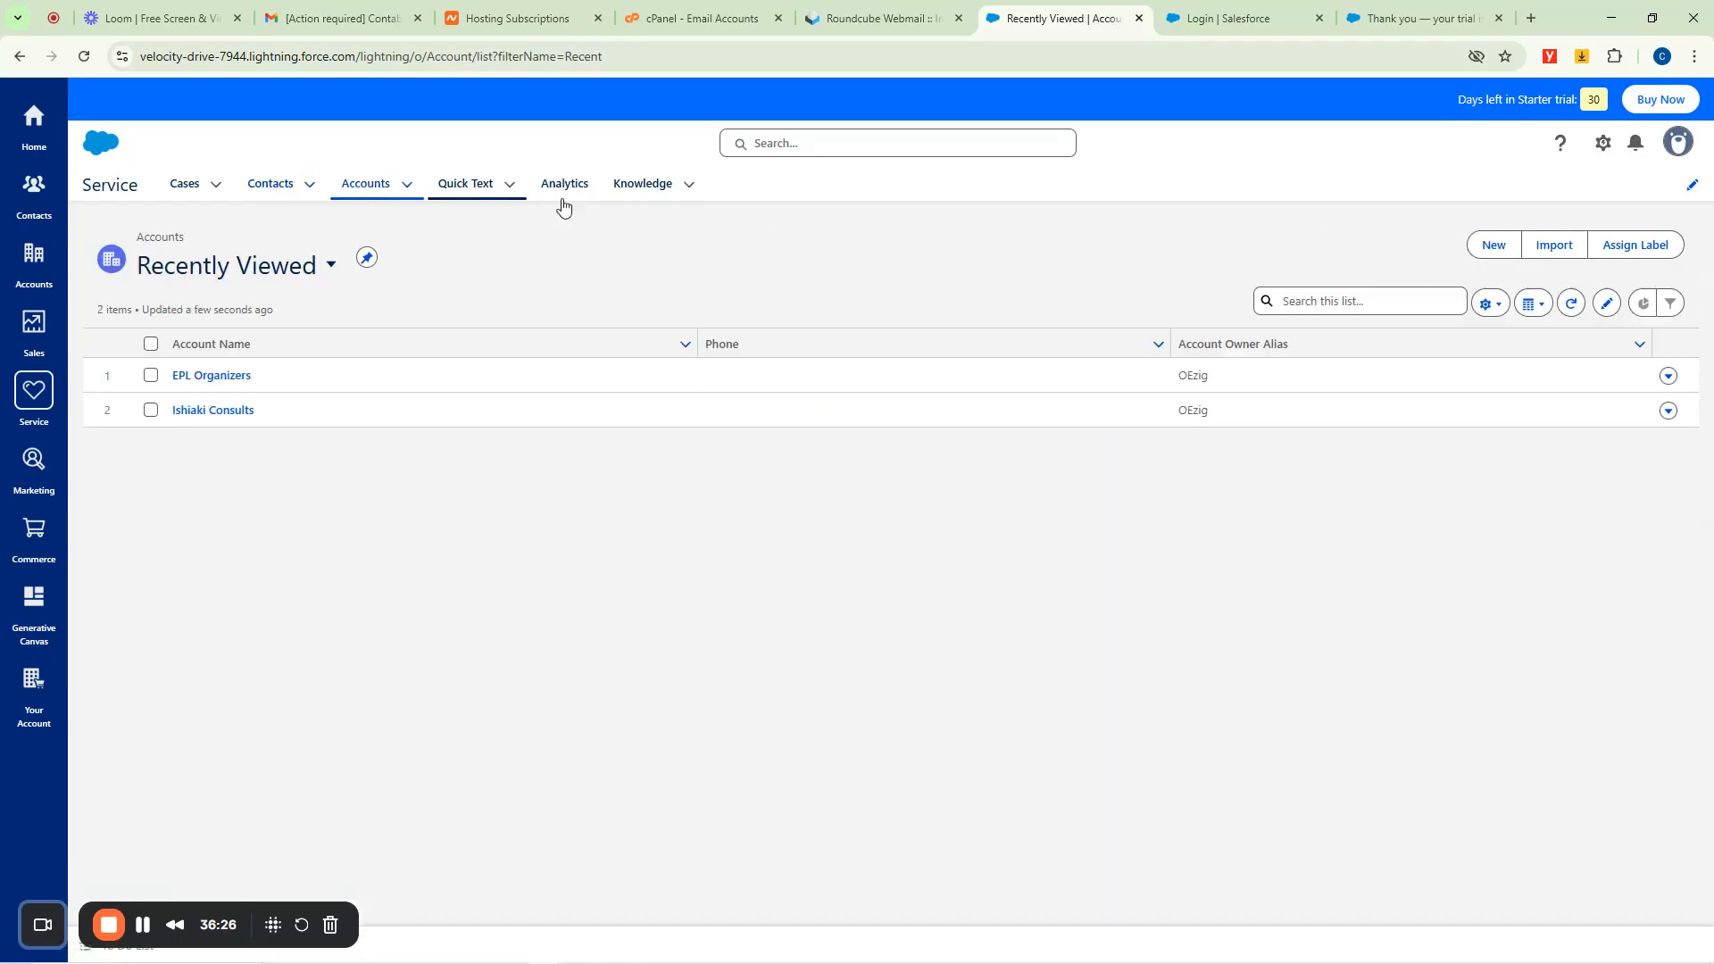
pyautogui.click(31, 466)
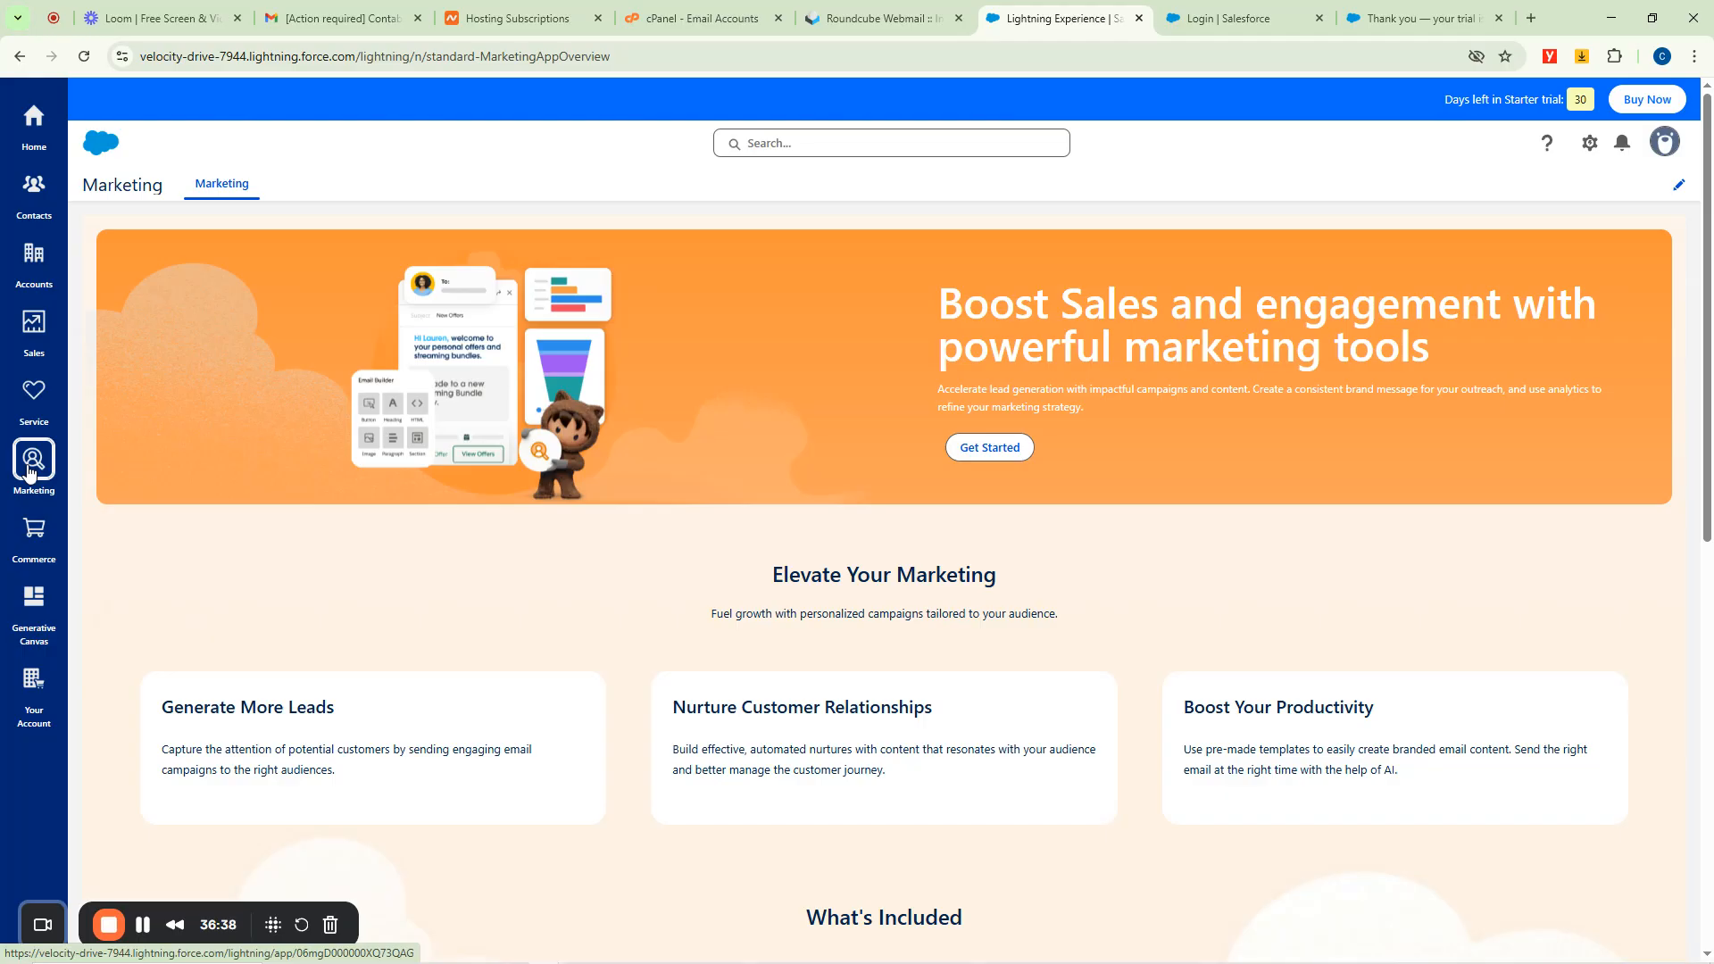
pyautogui.scroll(-9, 412, 511)
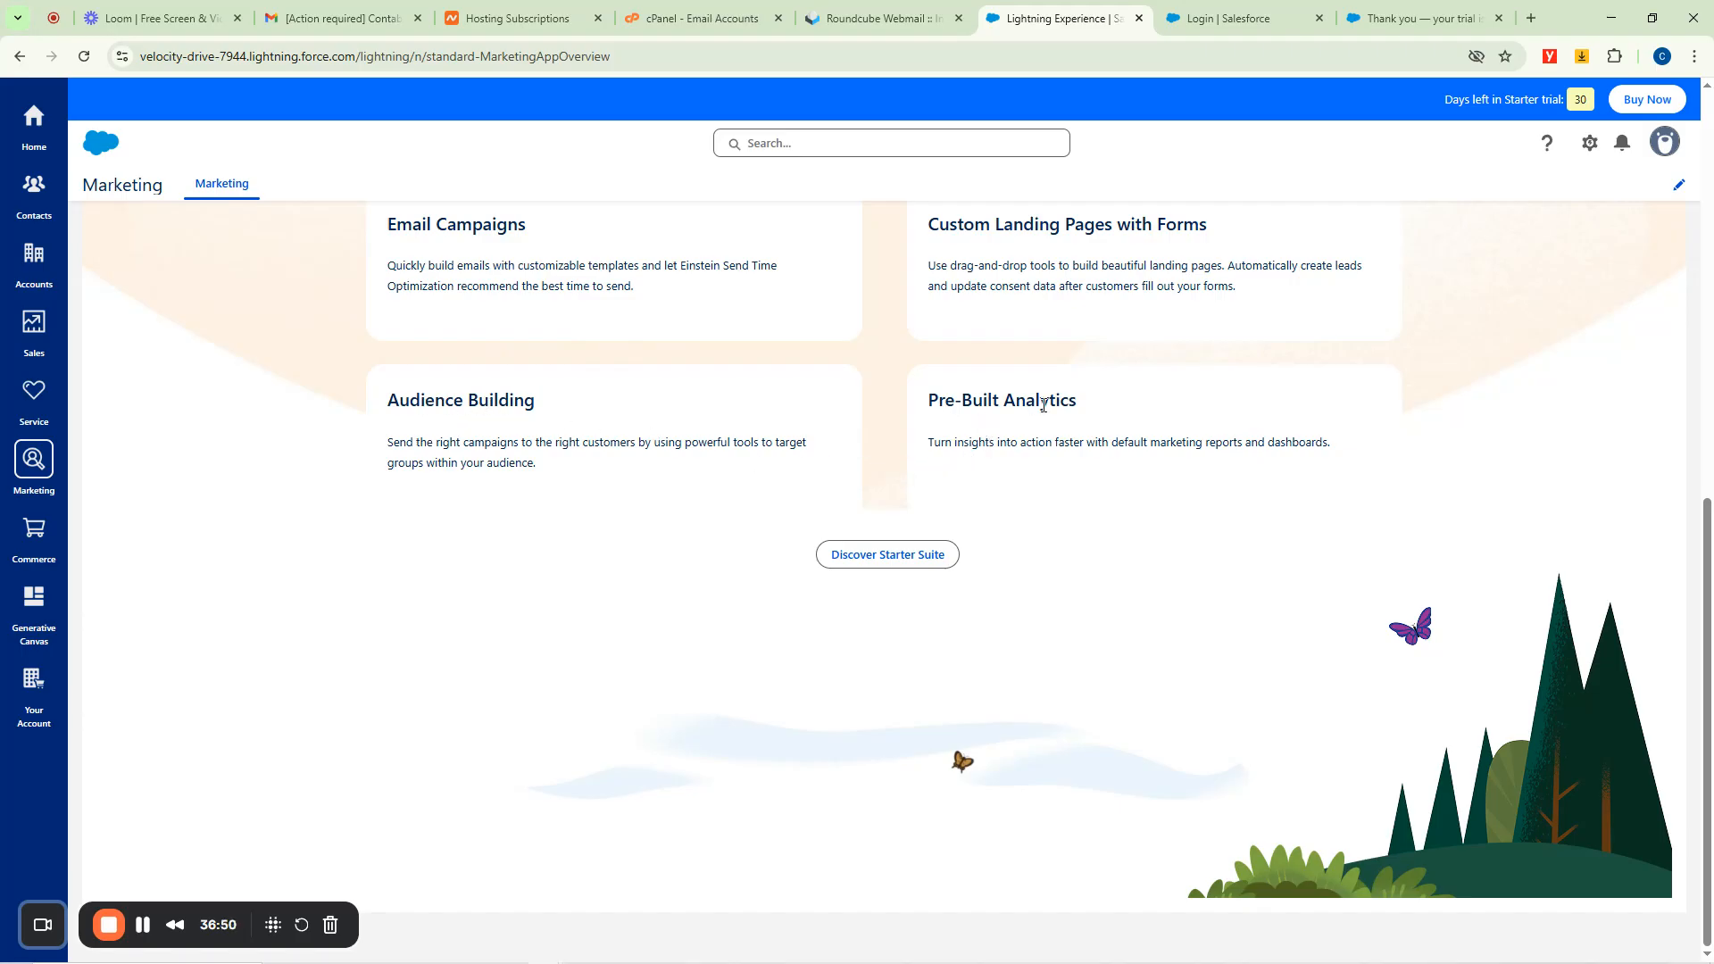
pyautogui.scroll(2, 1093, 427)
pyautogui.scroll(-5, 975, 460)
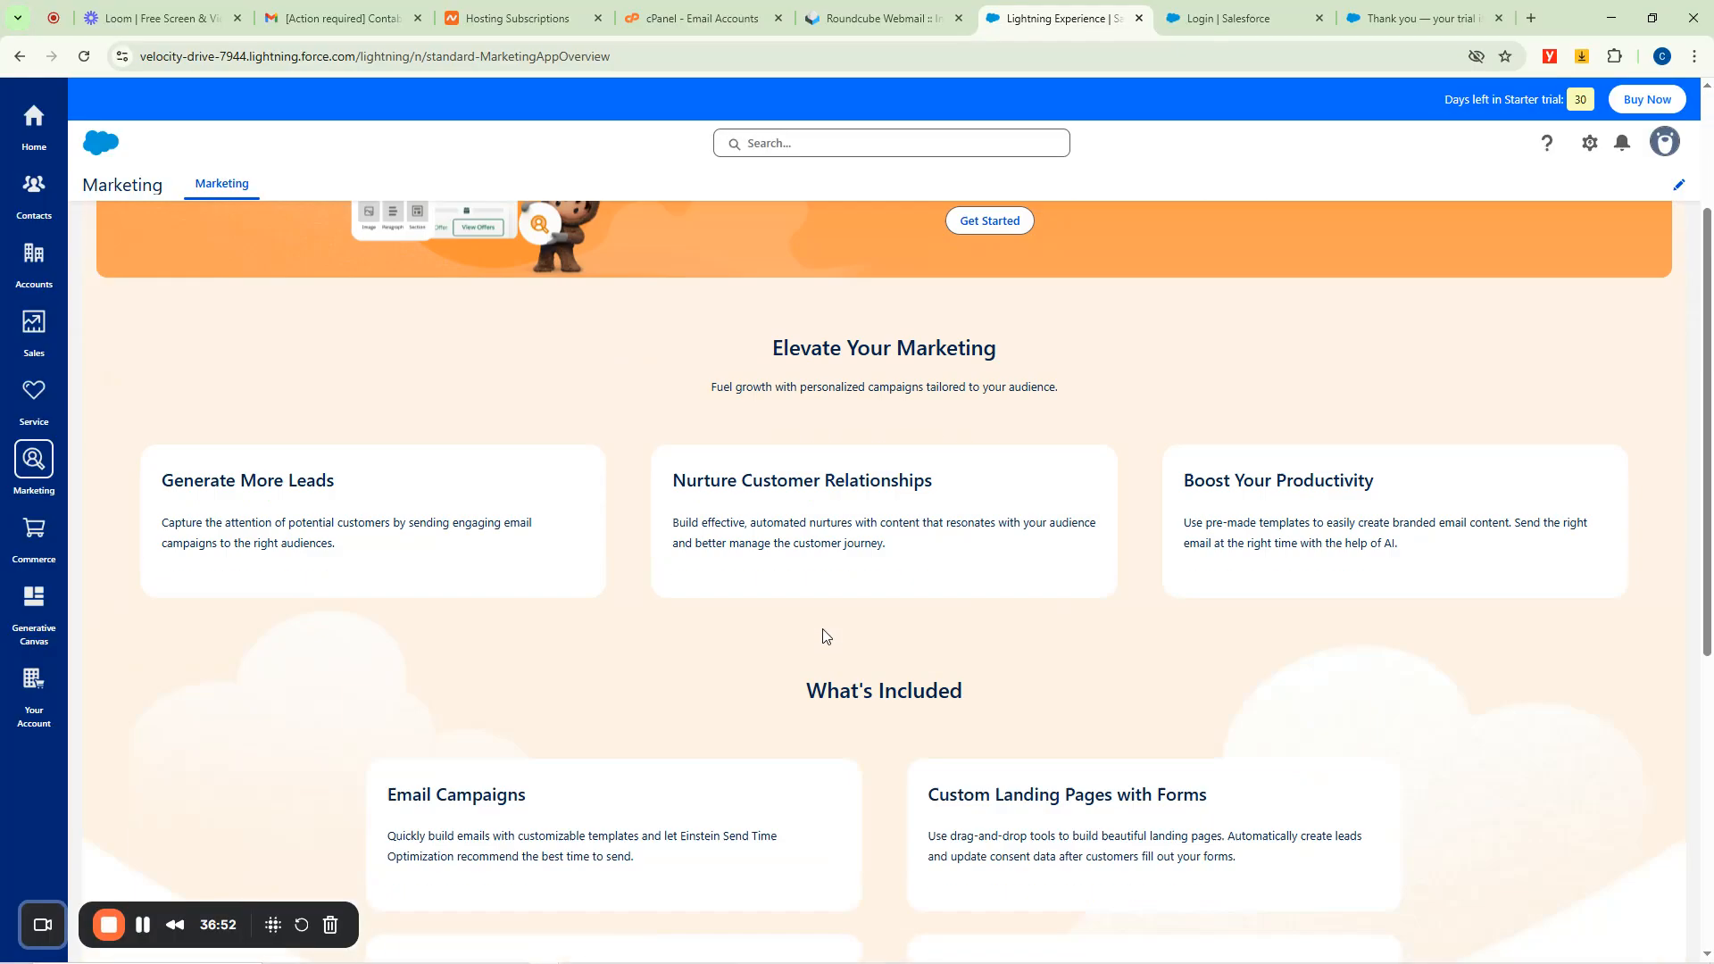
pyautogui.scroll(5, 1003, 536)
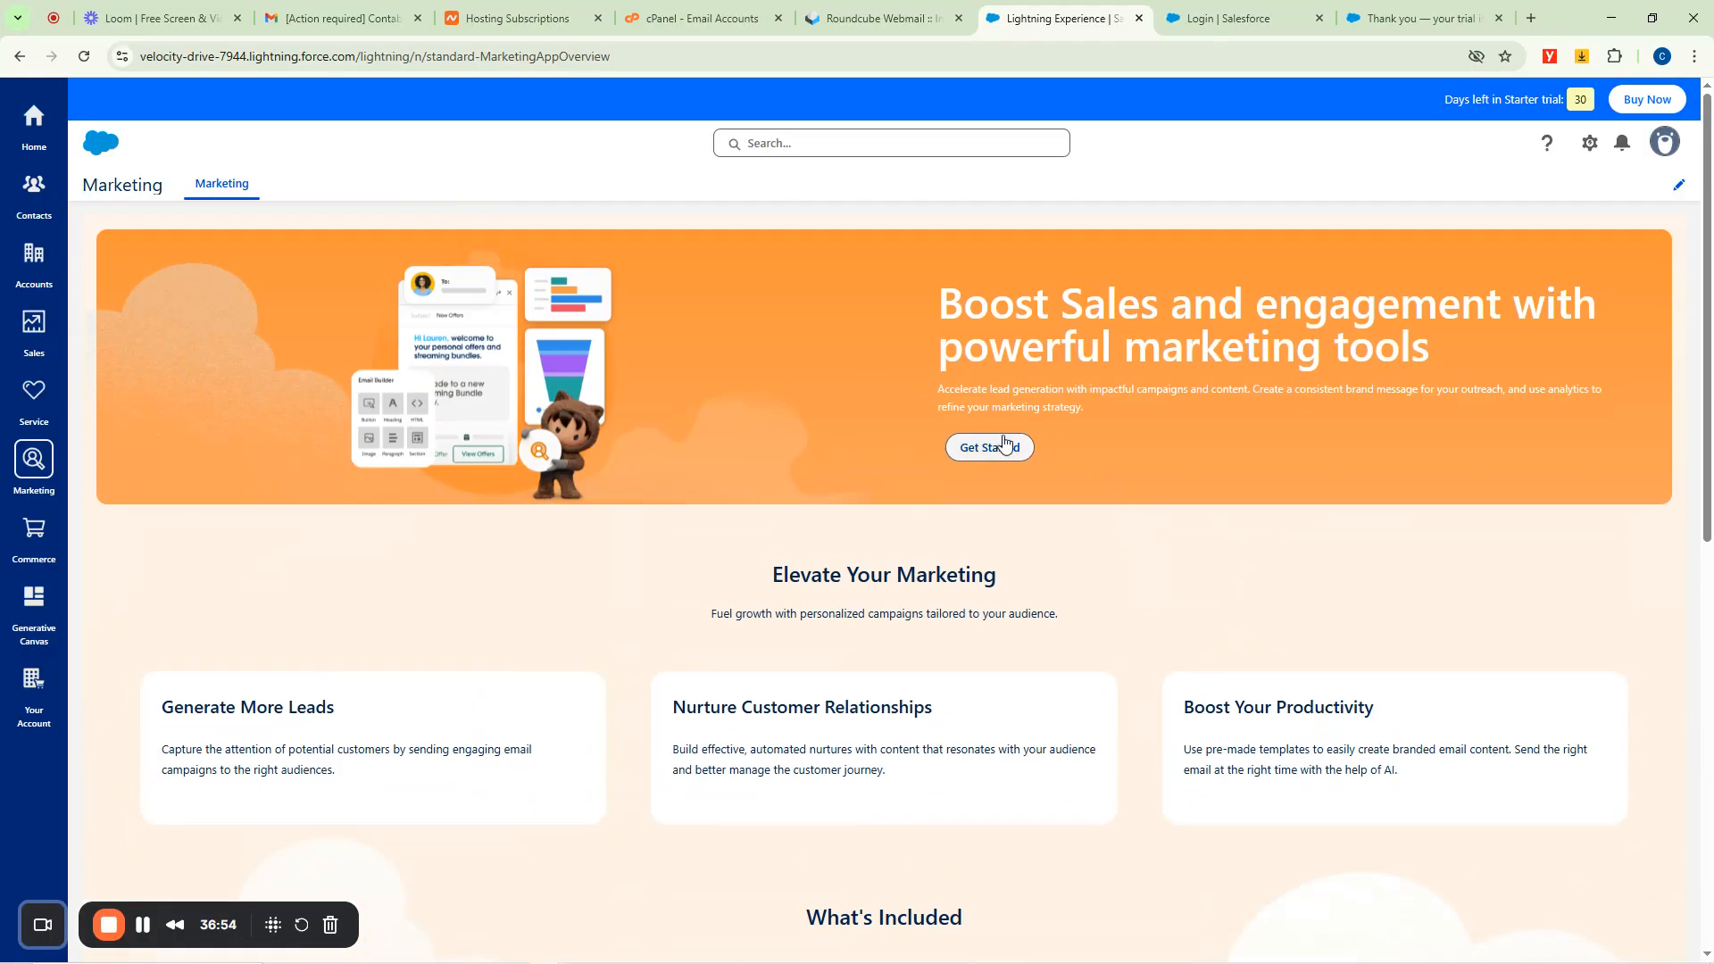
# Turn on Marketing Features and recheck the activation status several times.
pyautogui.click(980, 455)
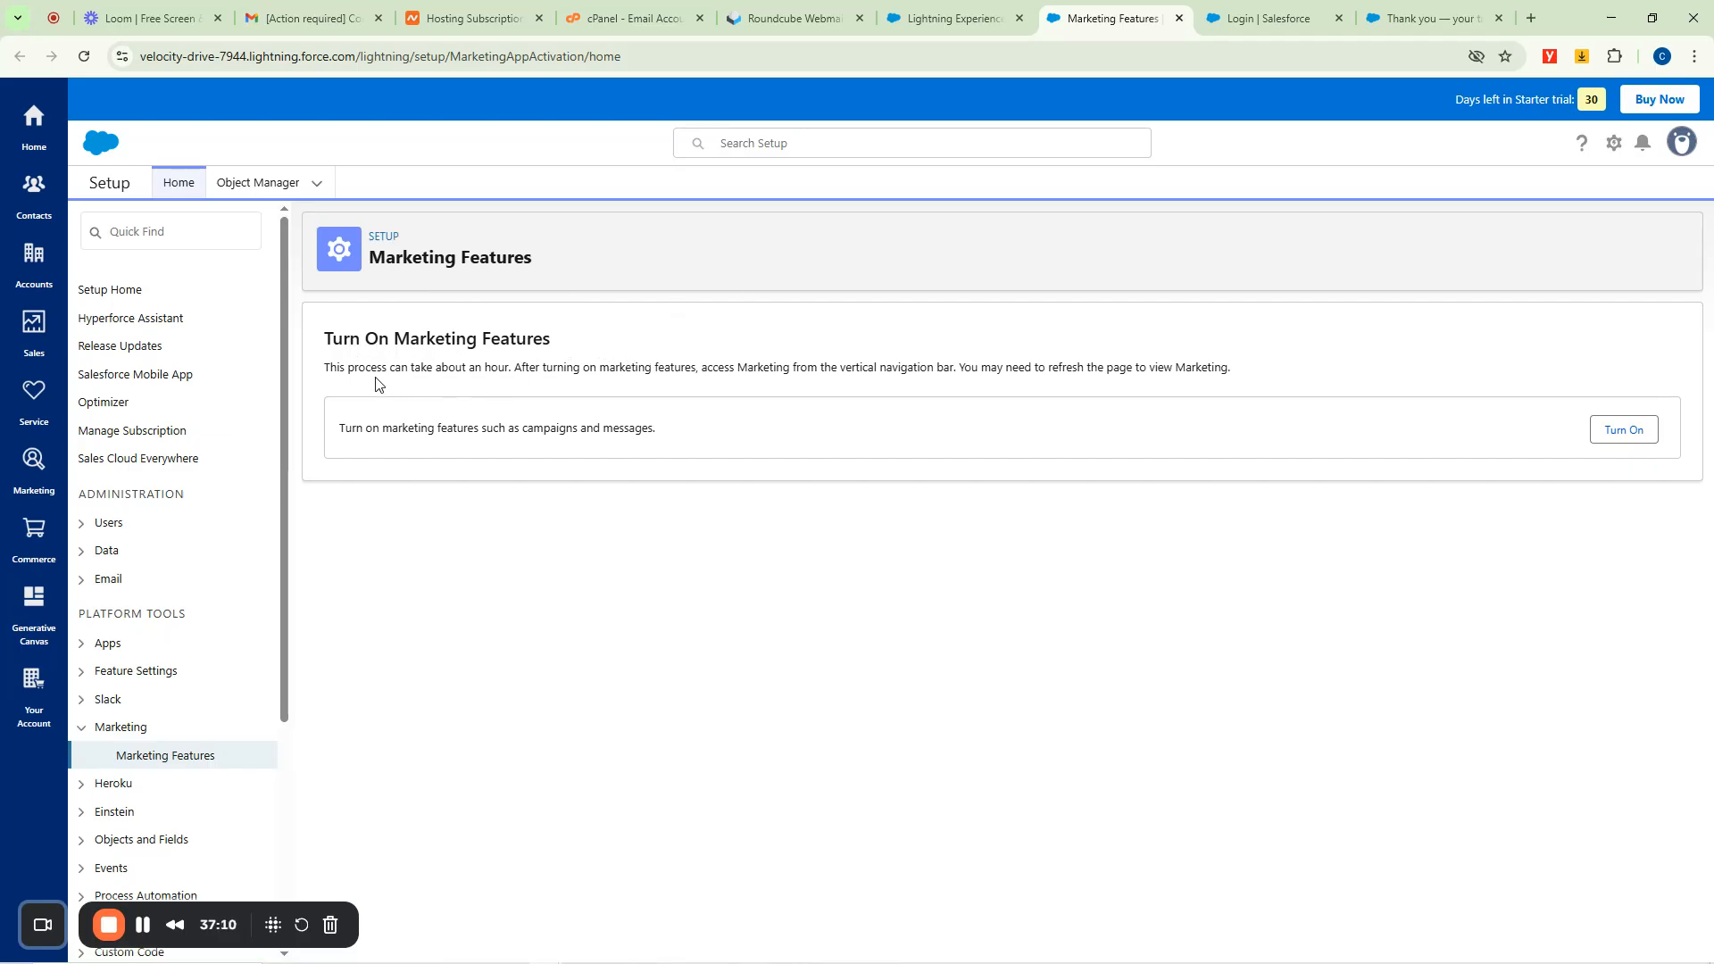
pyautogui.click(1625, 432)
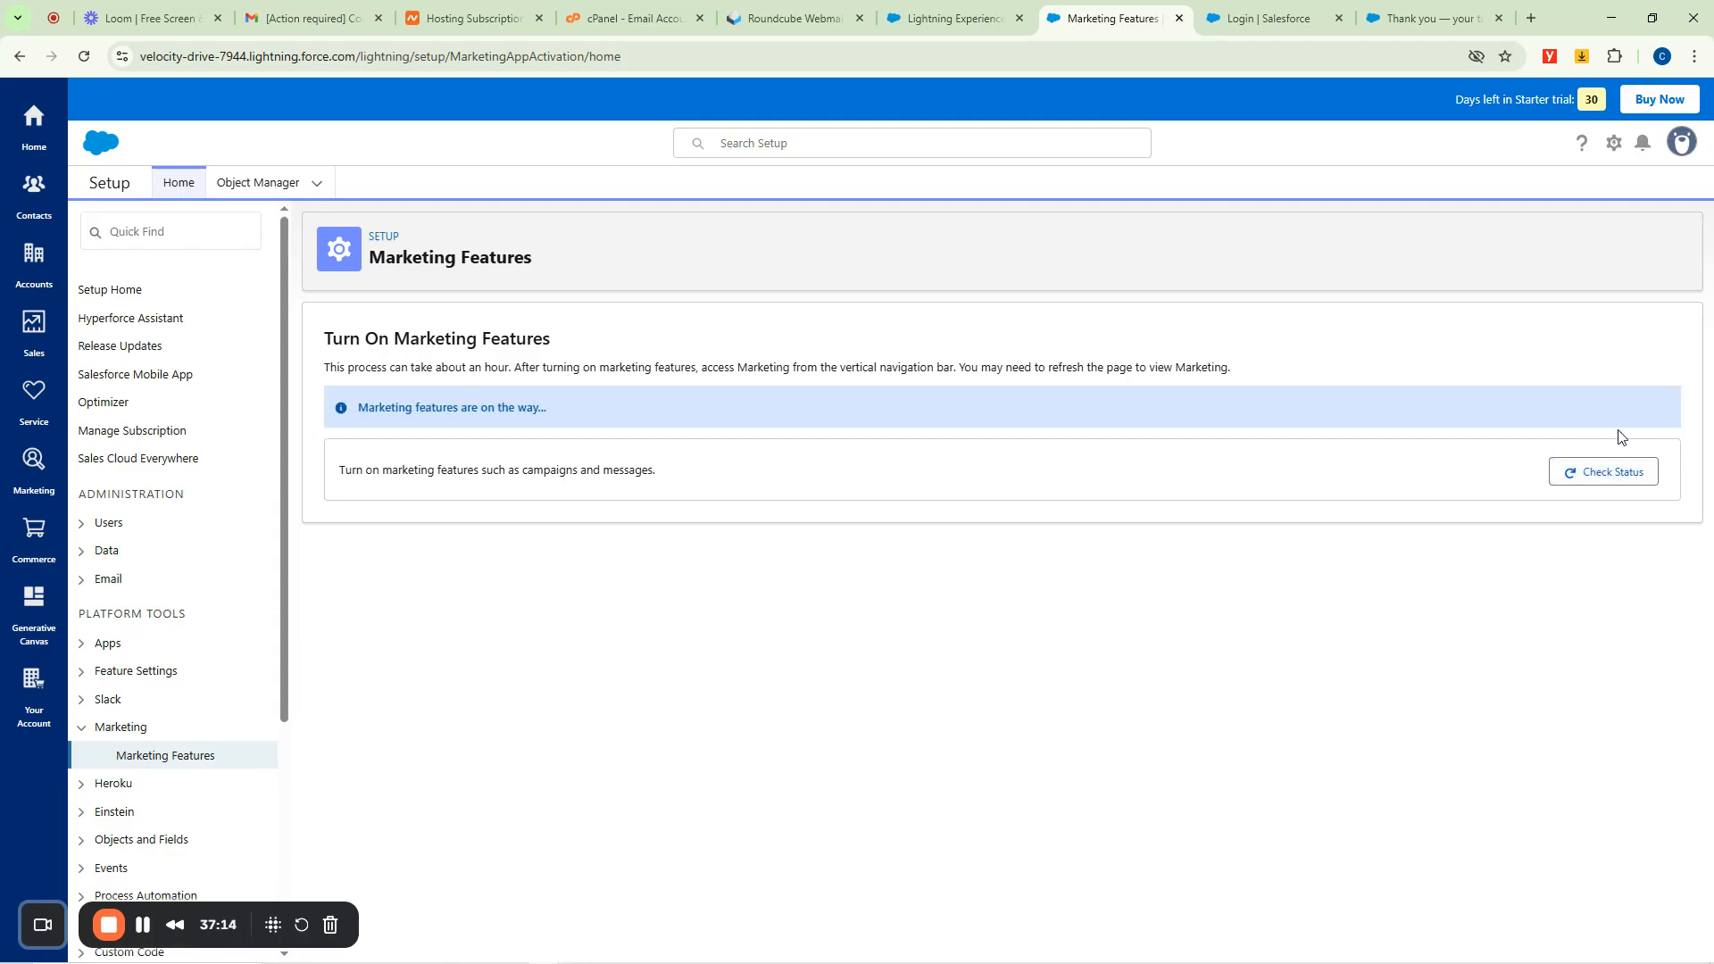
pyautogui.click(1611, 476)
pyautogui.moveTo(459, 408); pyautogui.dragTo(544, 412)
pyautogui.click(1599, 476)
pyautogui.click(1600, 476)
pyautogui.click(1600, 476)
pyautogui.click(1600, 476)
pyautogui.click(1597, 471)
pyautogui.click(253, 185)
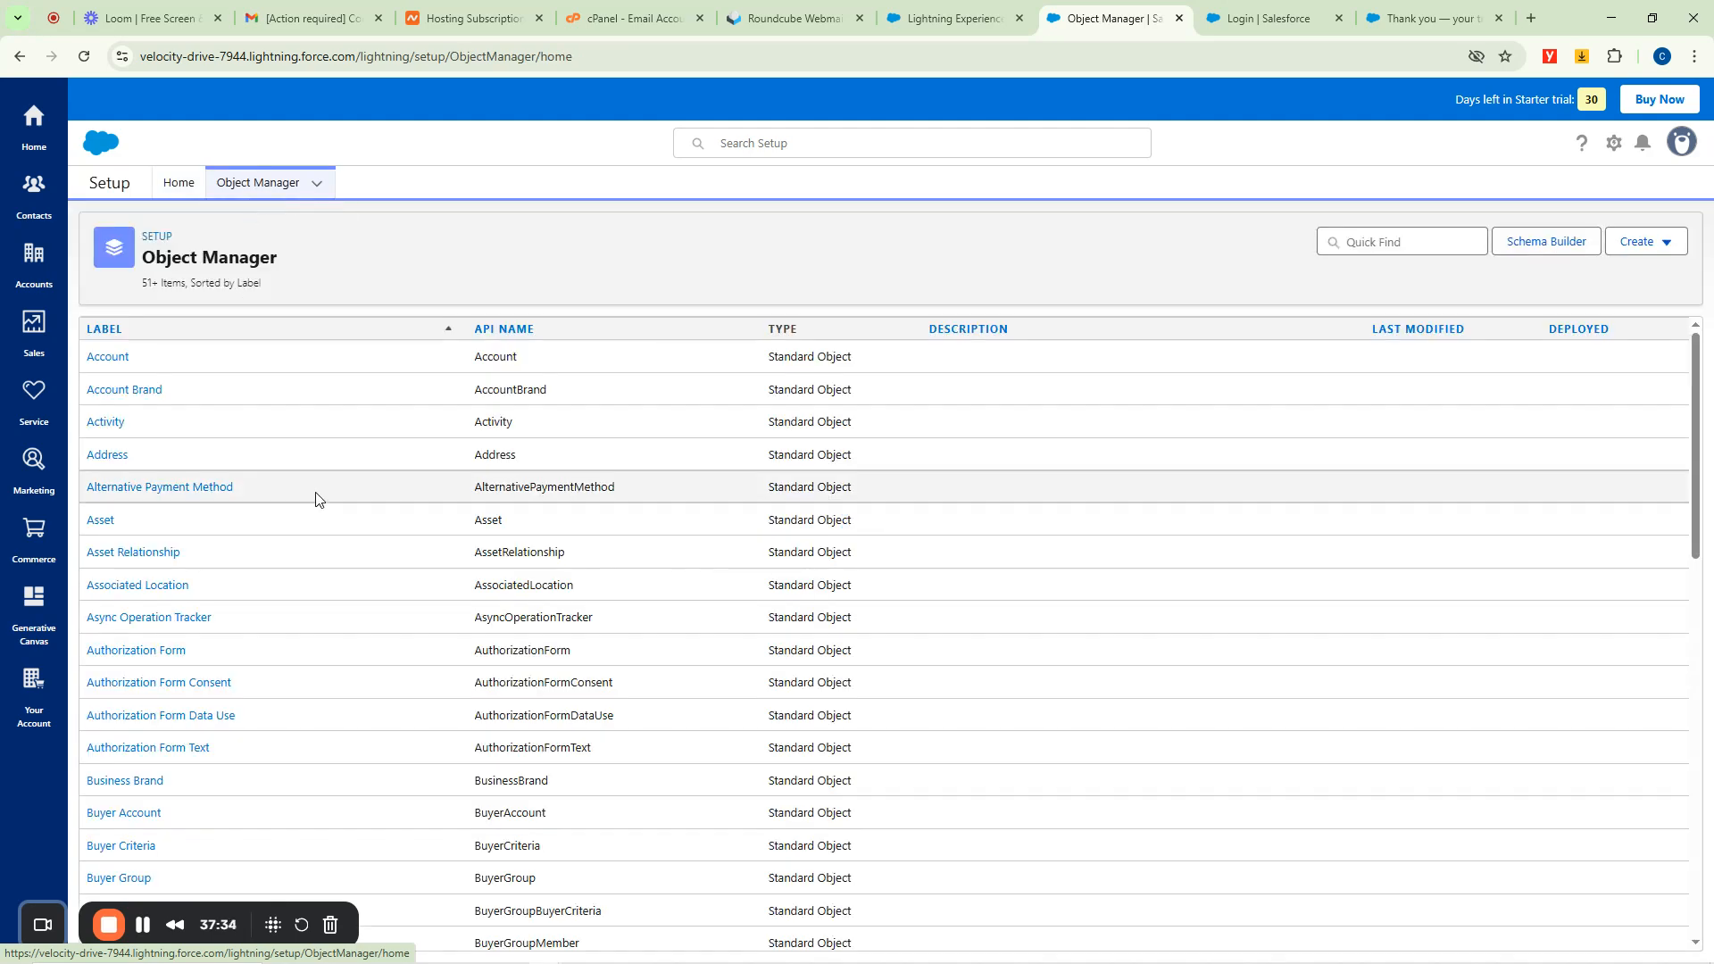
pyautogui.scroll(-8, 402, 472)
pyautogui.scroll(-20, 402, 471)
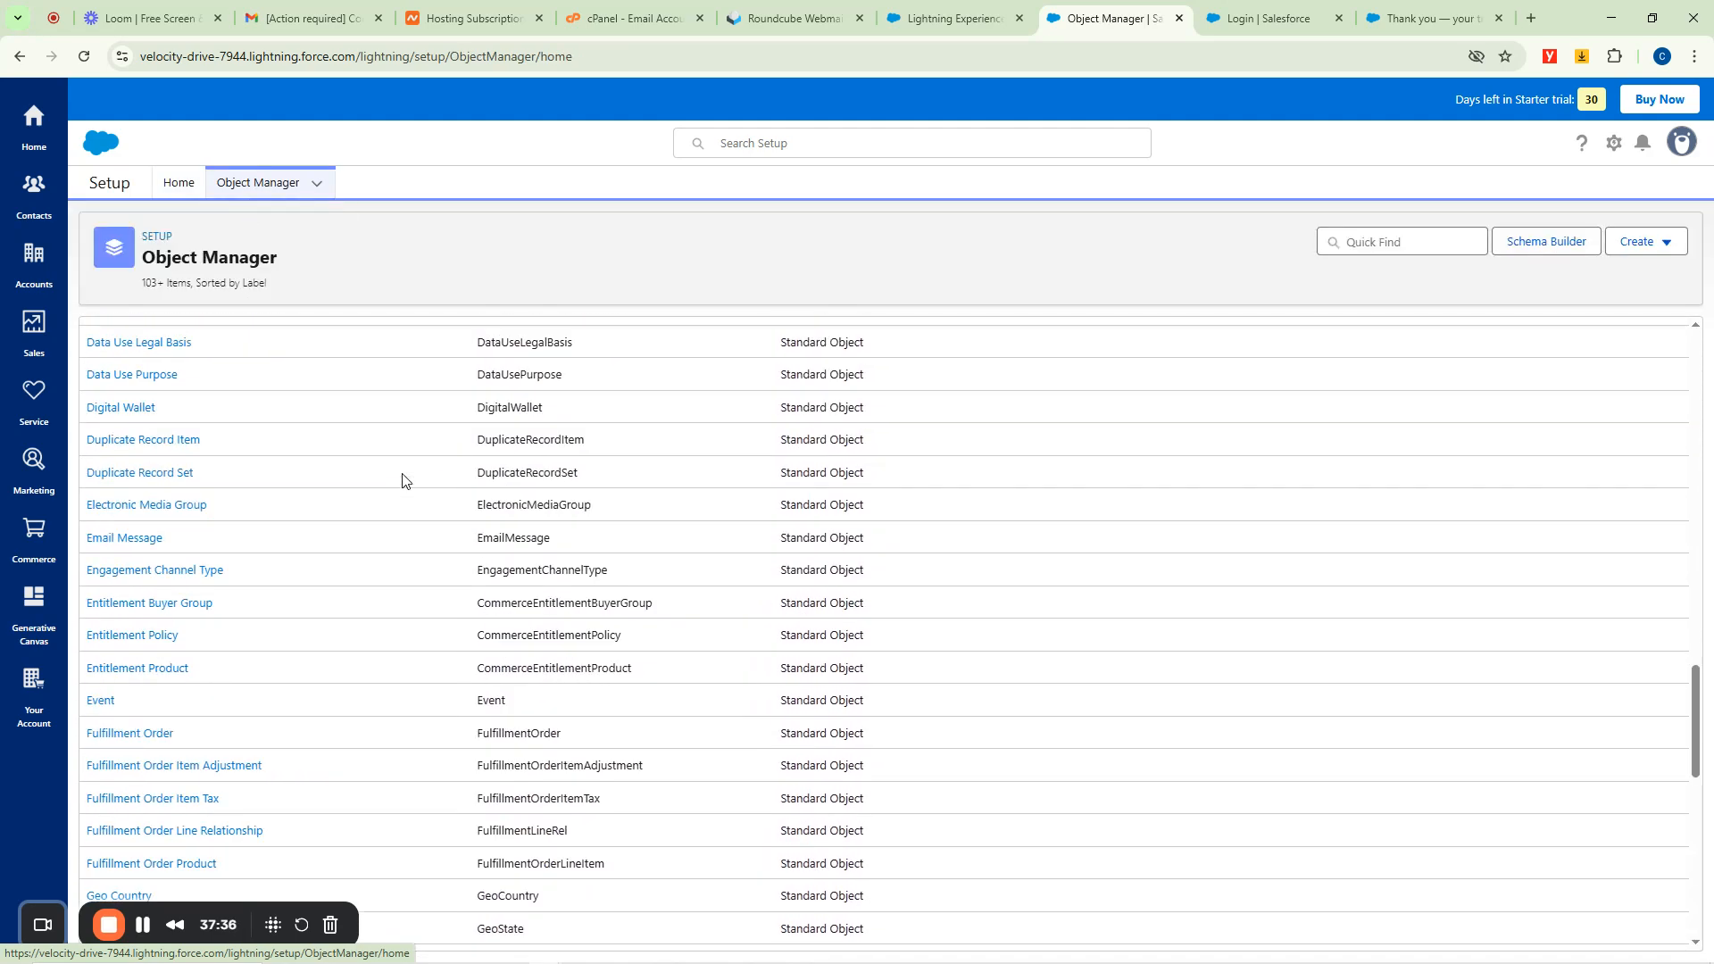
pyautogui.scroll(20, 353, 519)
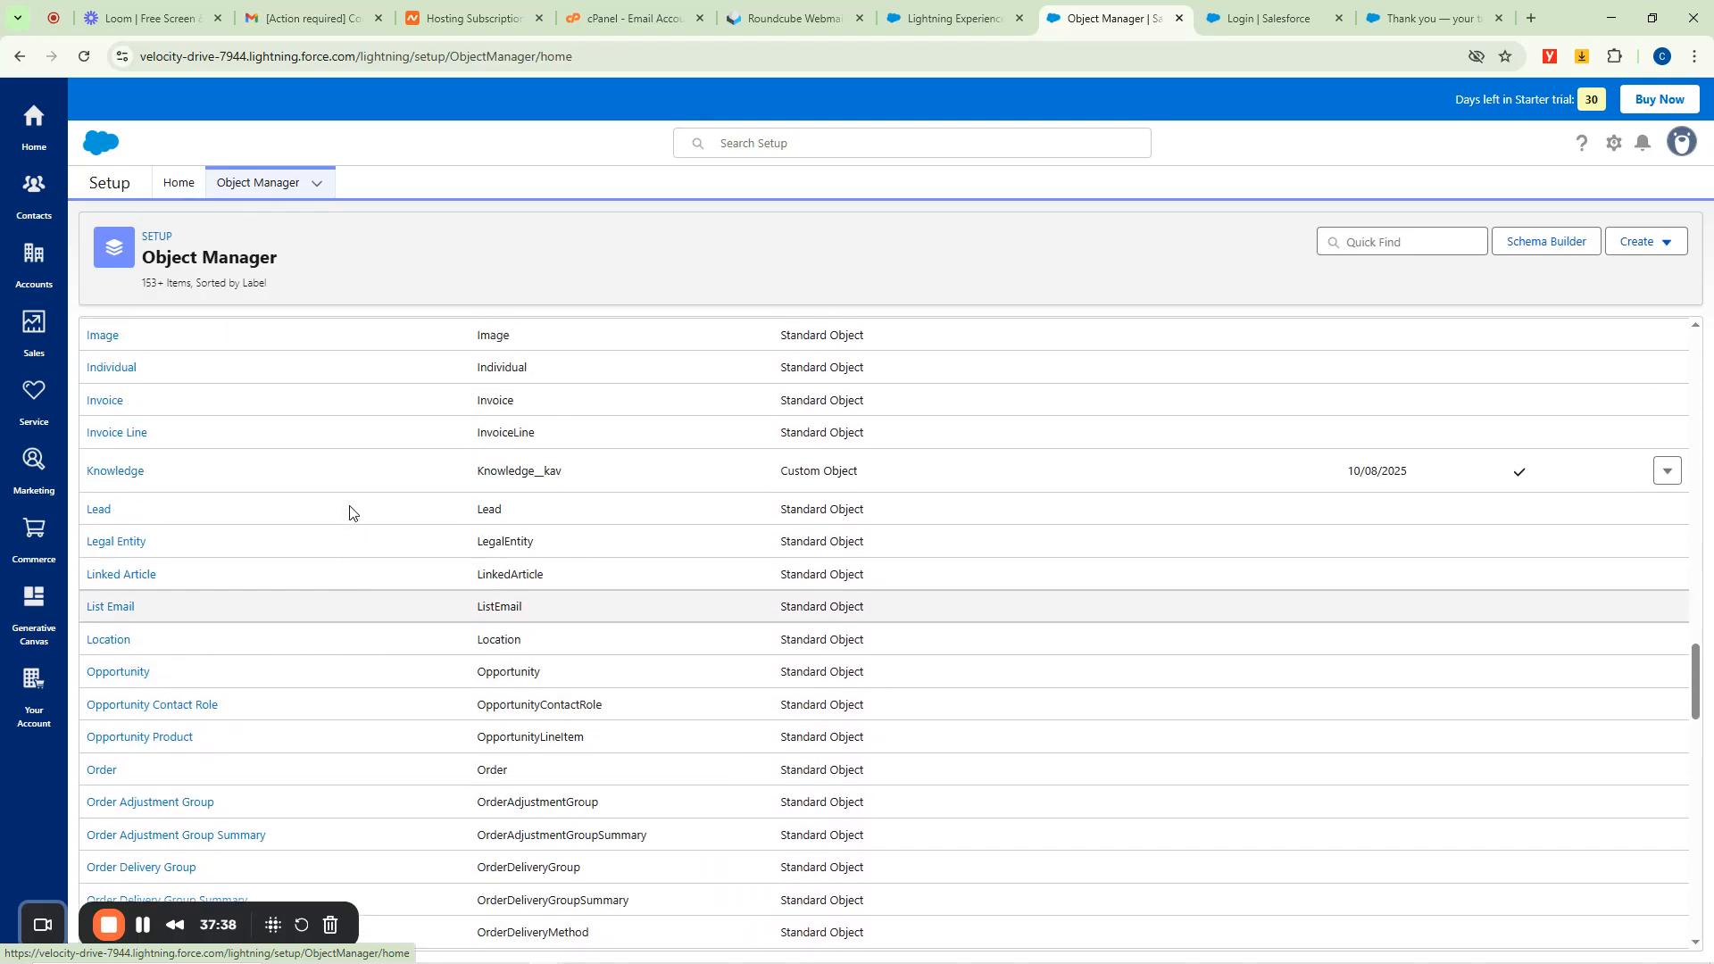
pyautogui.click(176, 185)
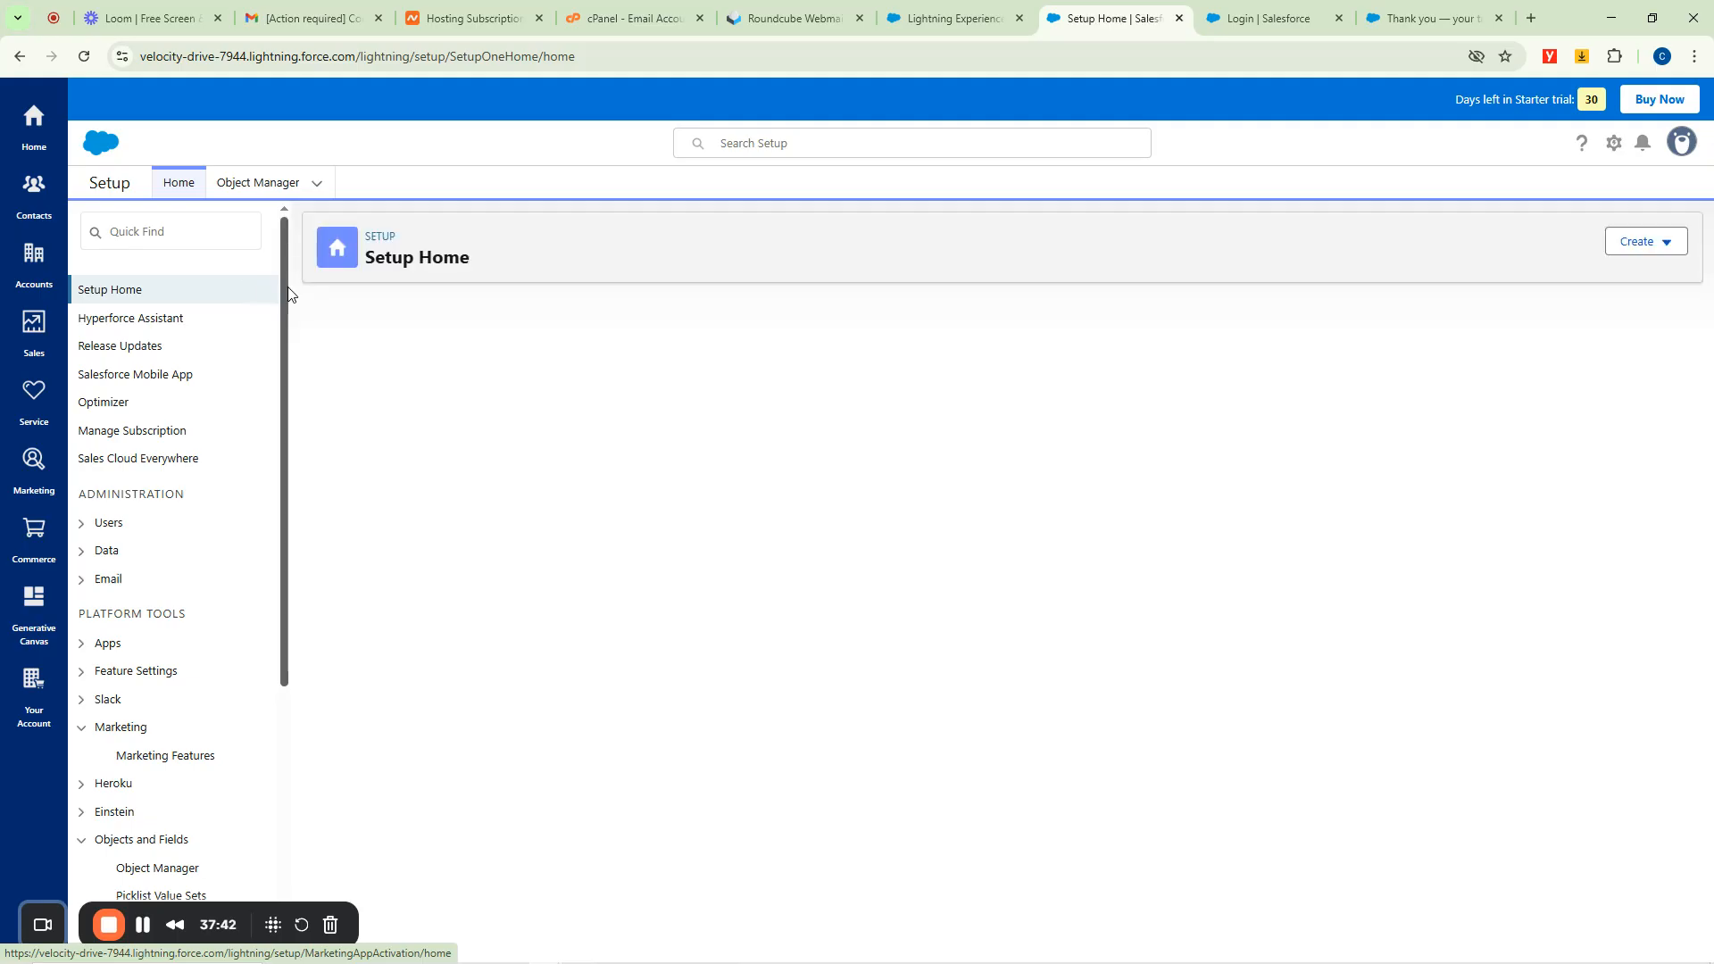
pyautogui.moveTo(287, 294)
pyautogui.mouseDown()
pyautogui.moveTo(279, 461)
pyautogui.moveTo(276, 272)
pyautogui.mouseUp()
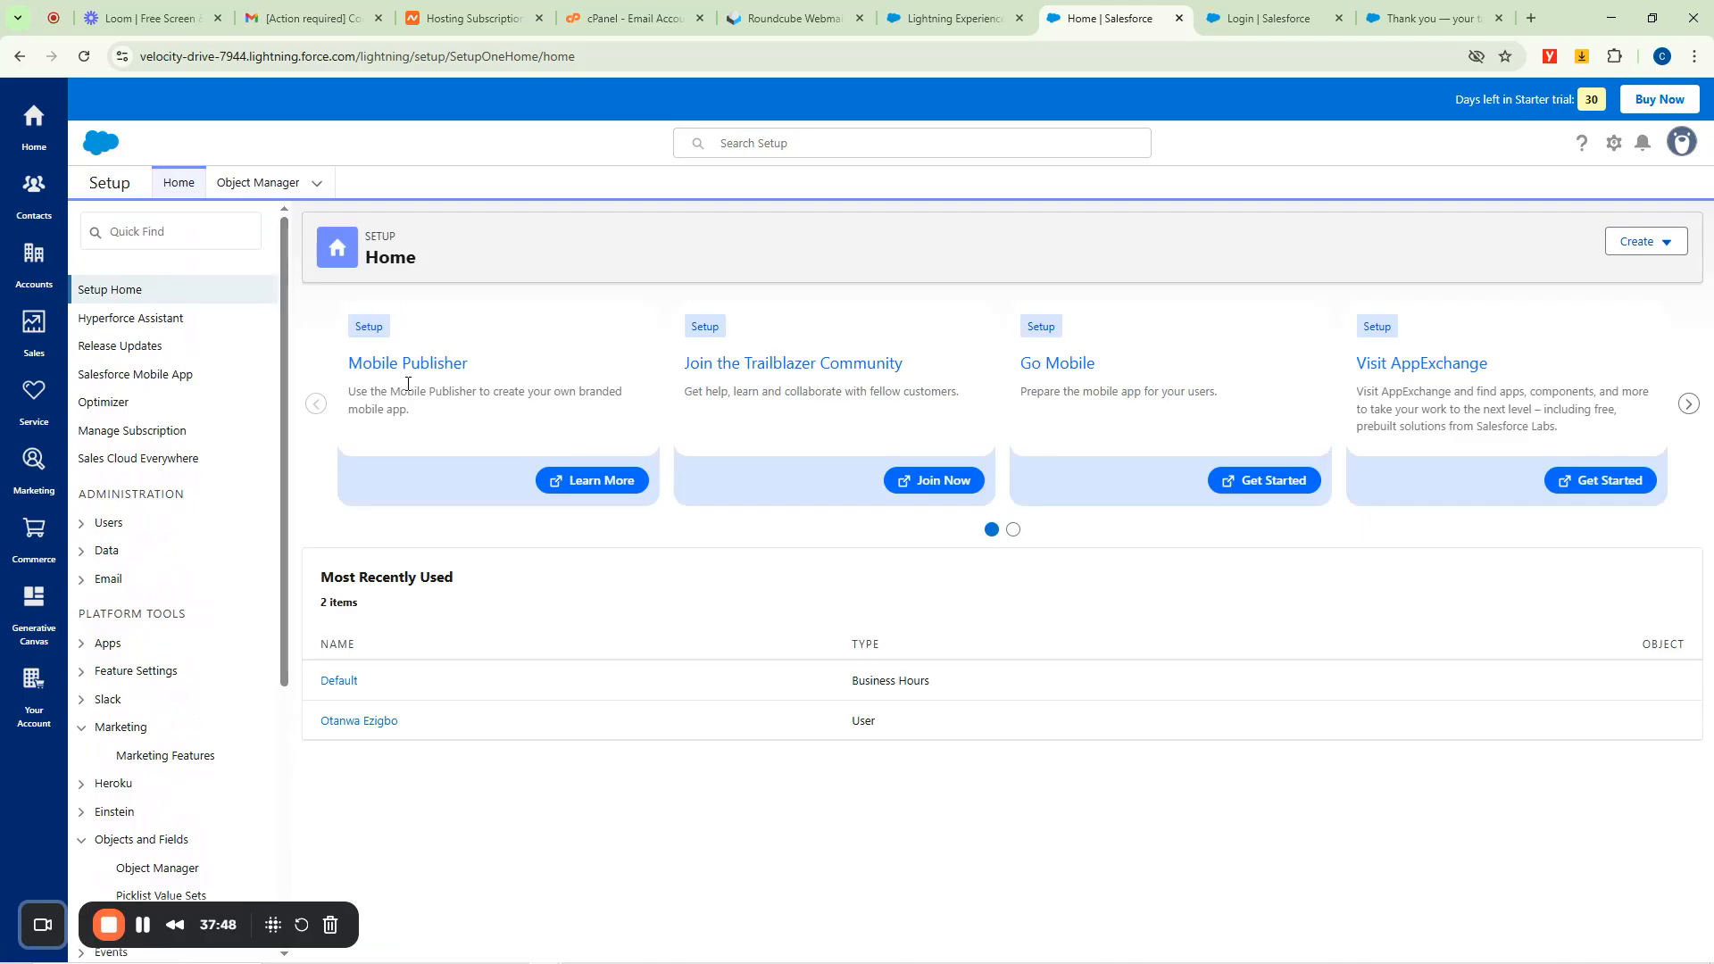
pyautogui.moveTo(354, 395); pyautogui.dragTo(615, 412)
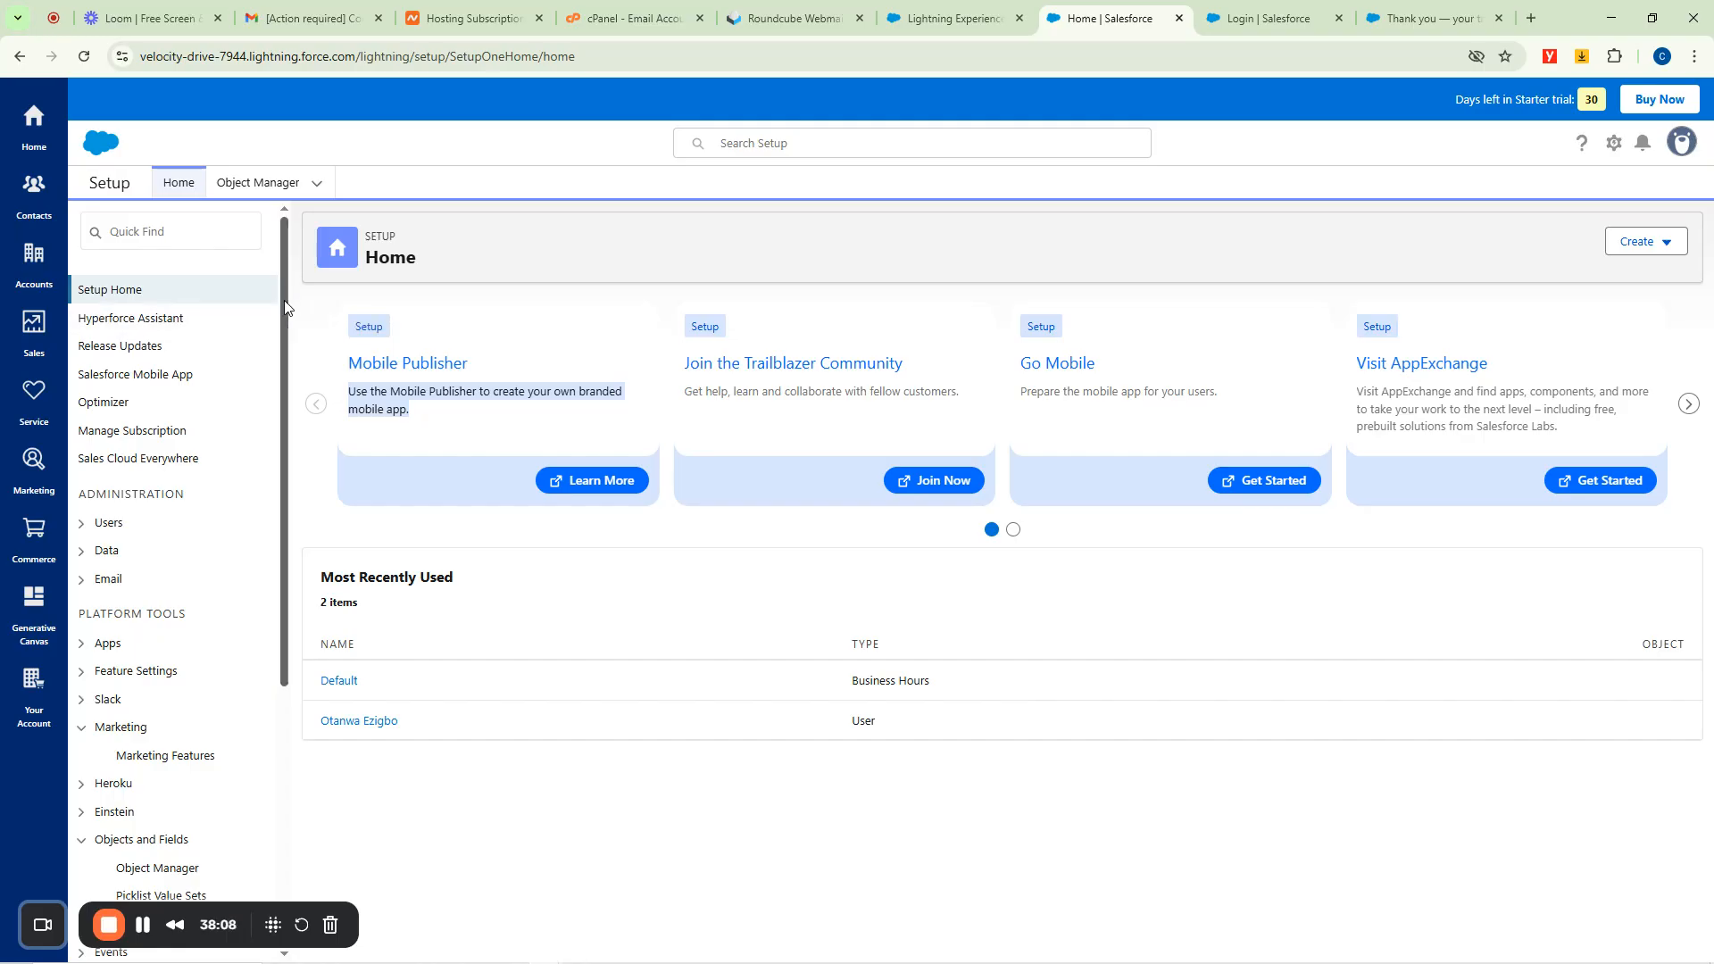
pyautogui.moveTo(286, 308); pyautogui.dragTo(239, 576)
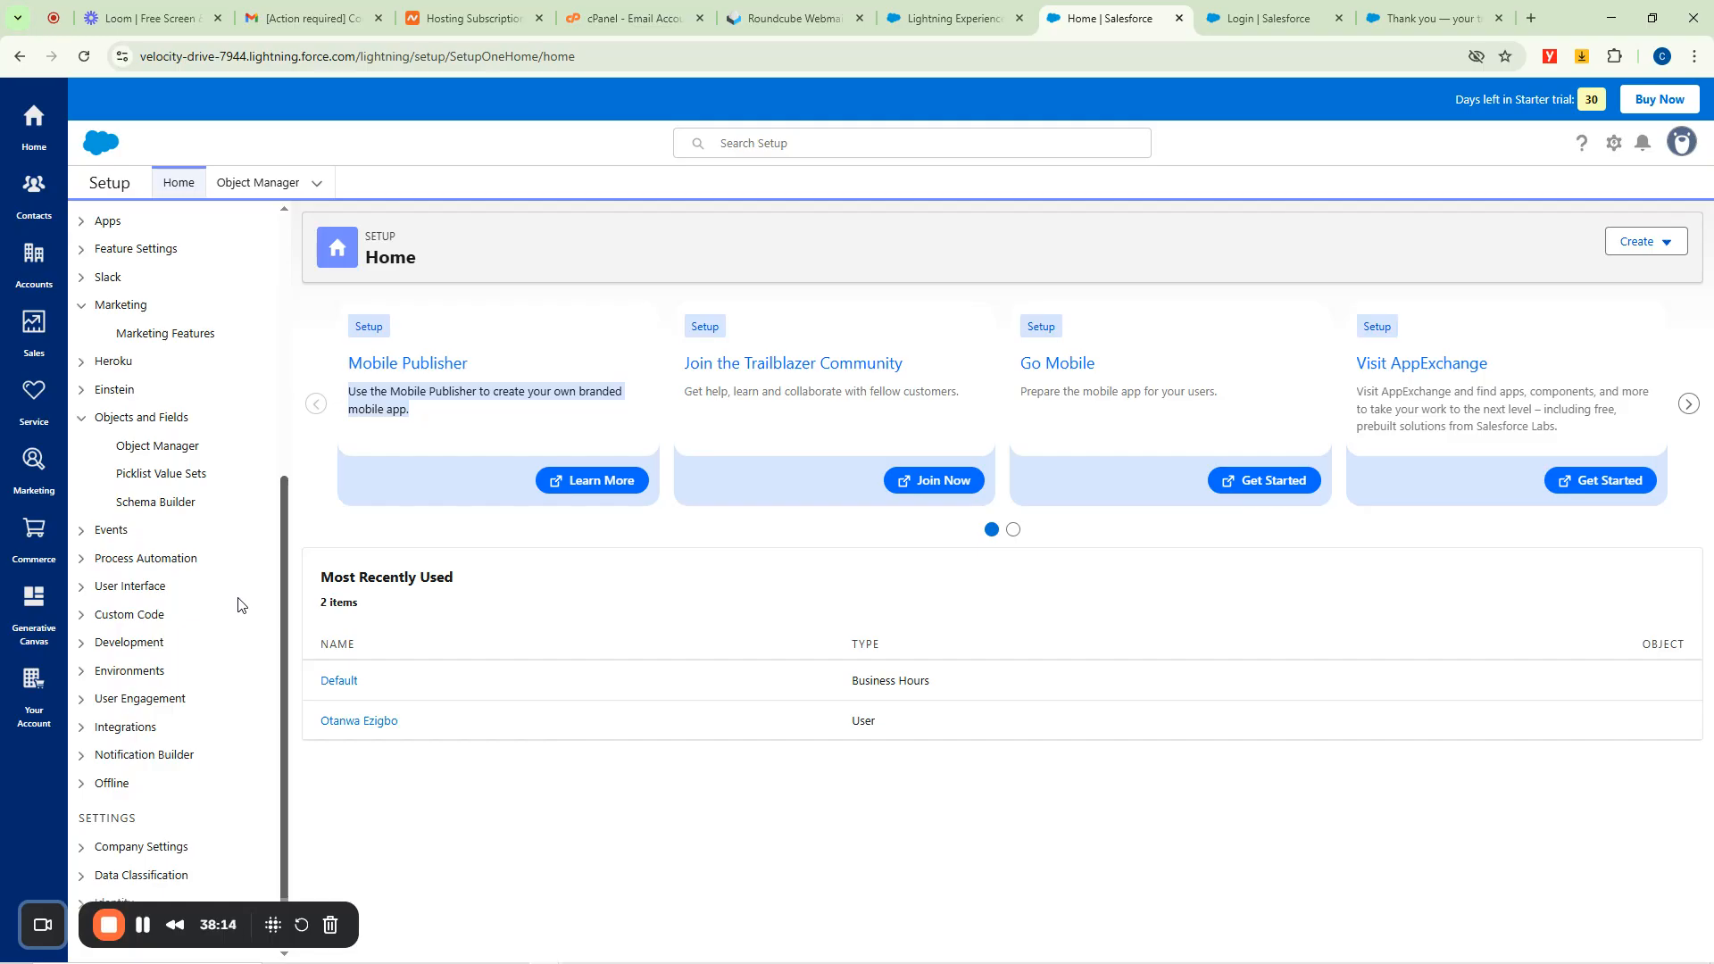
pyautogui.moveTo(239, 582); pyautogui.dragTo(246, 512)
# In the Setup sidebar, expand Environments, Deploy, User Interface, and then Email.
pyautogui.click(81, 760)
pyautogui.scroll(-3, 241, 500)
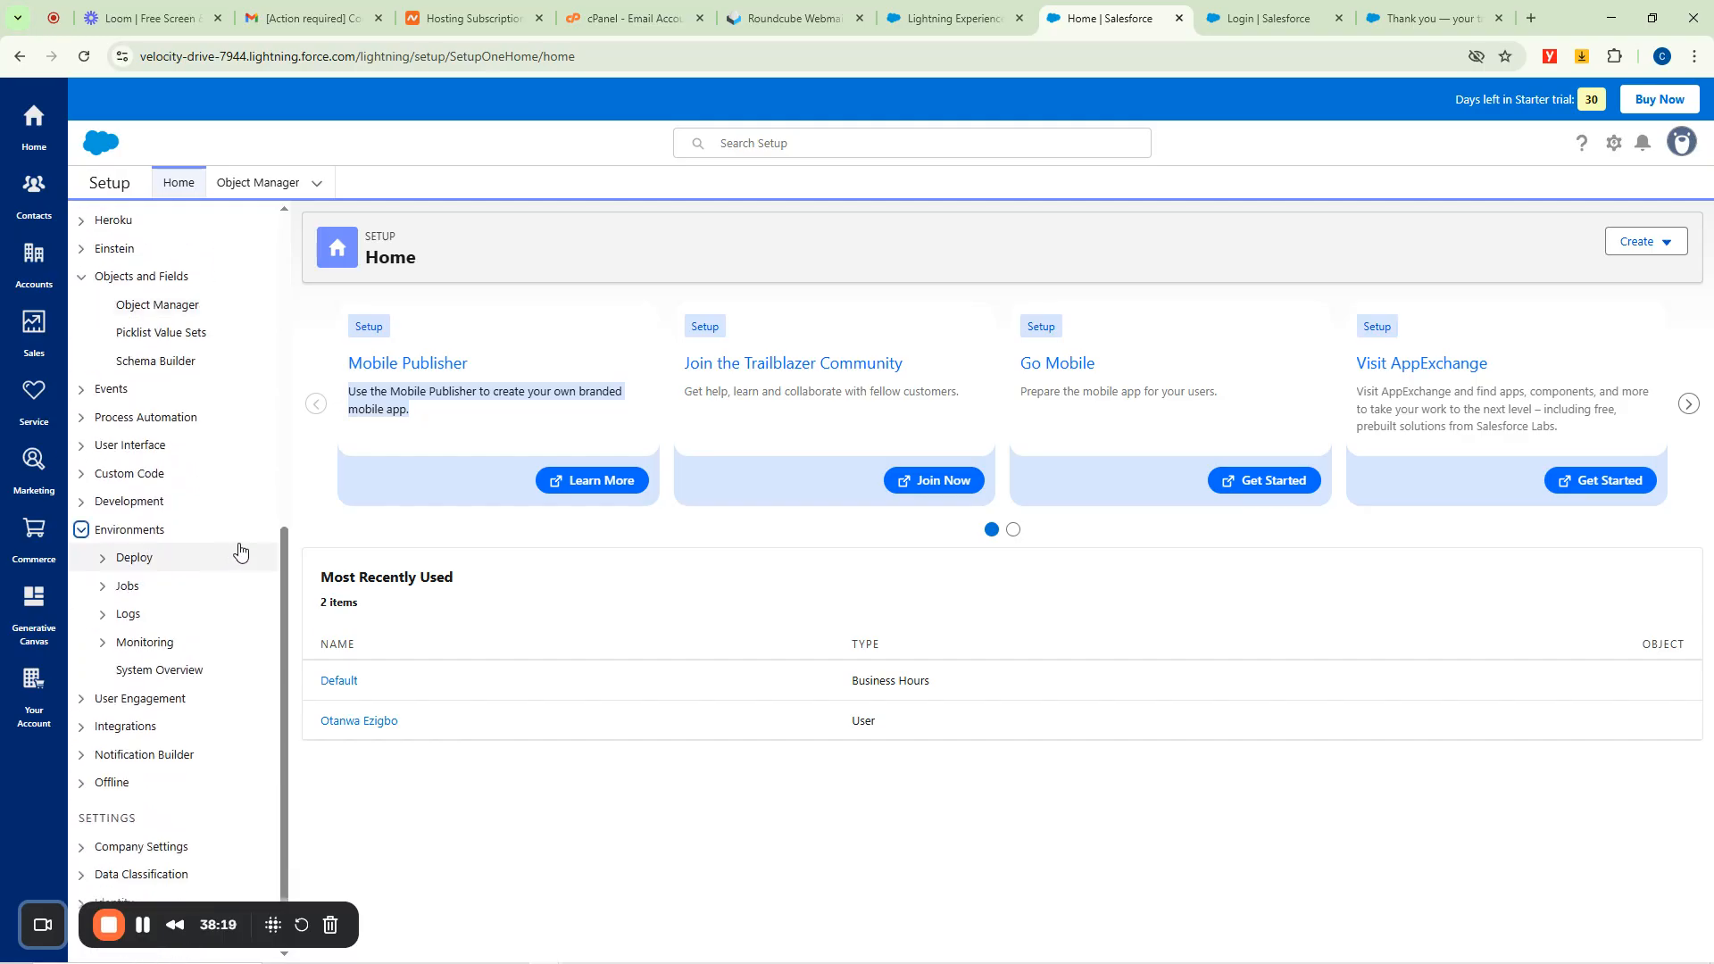
pyautogui.click(136, 558)
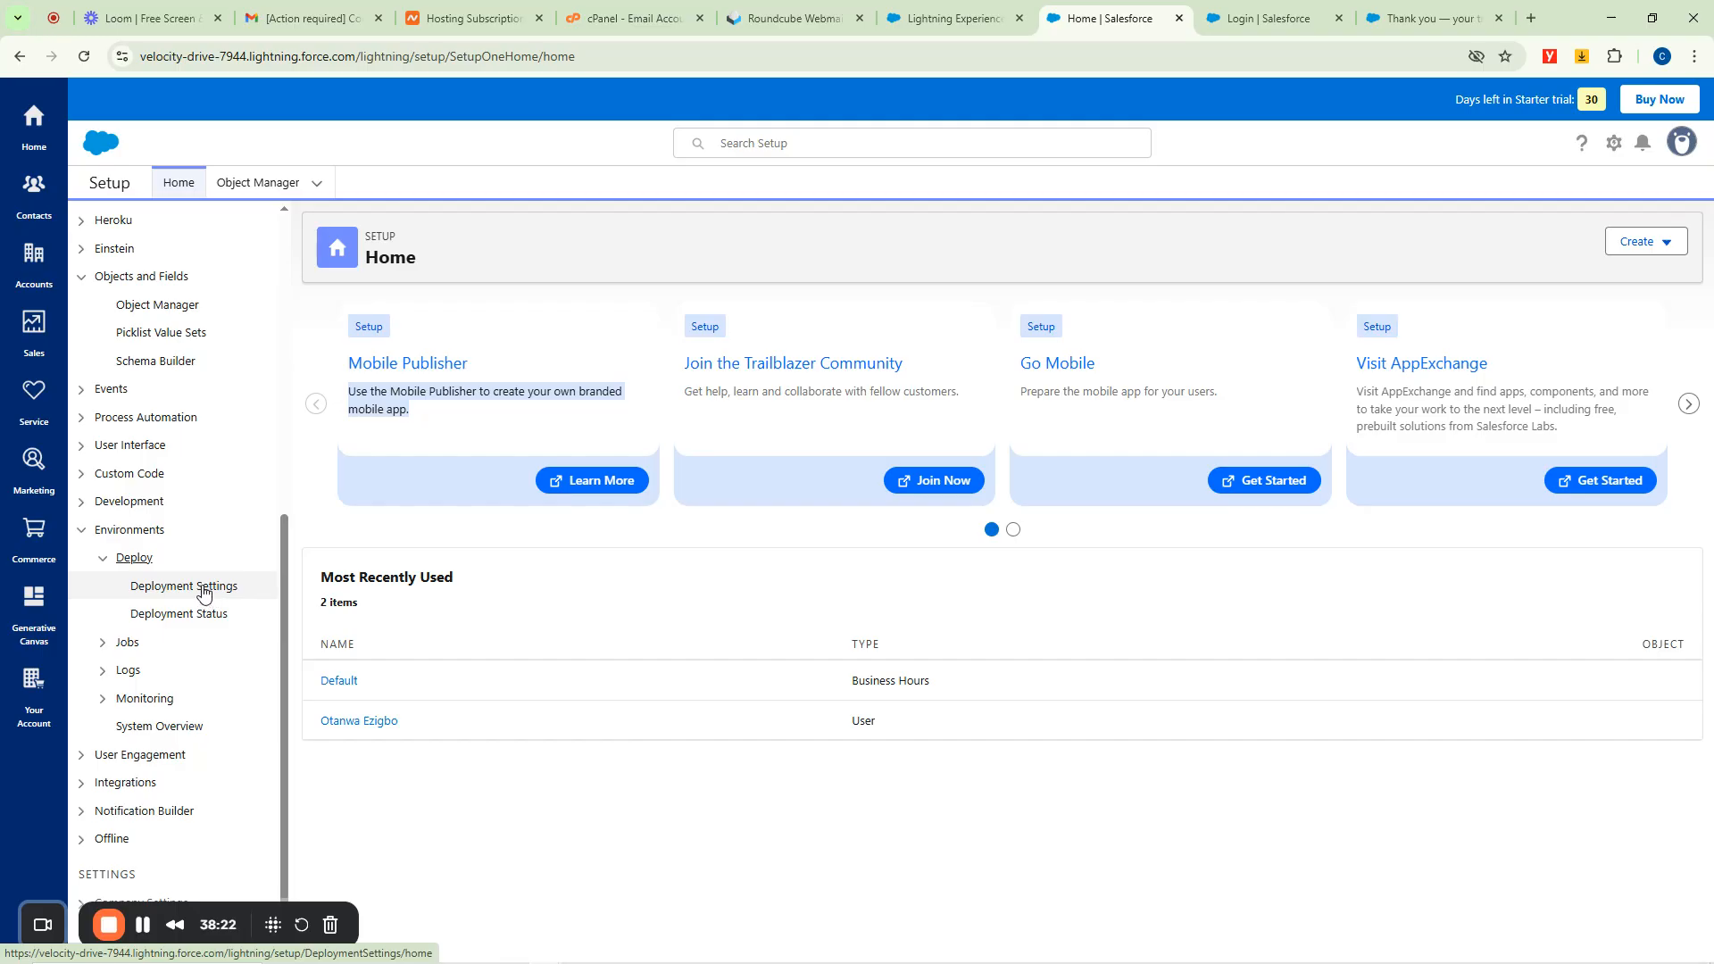
pyautogui.click(81, 444)
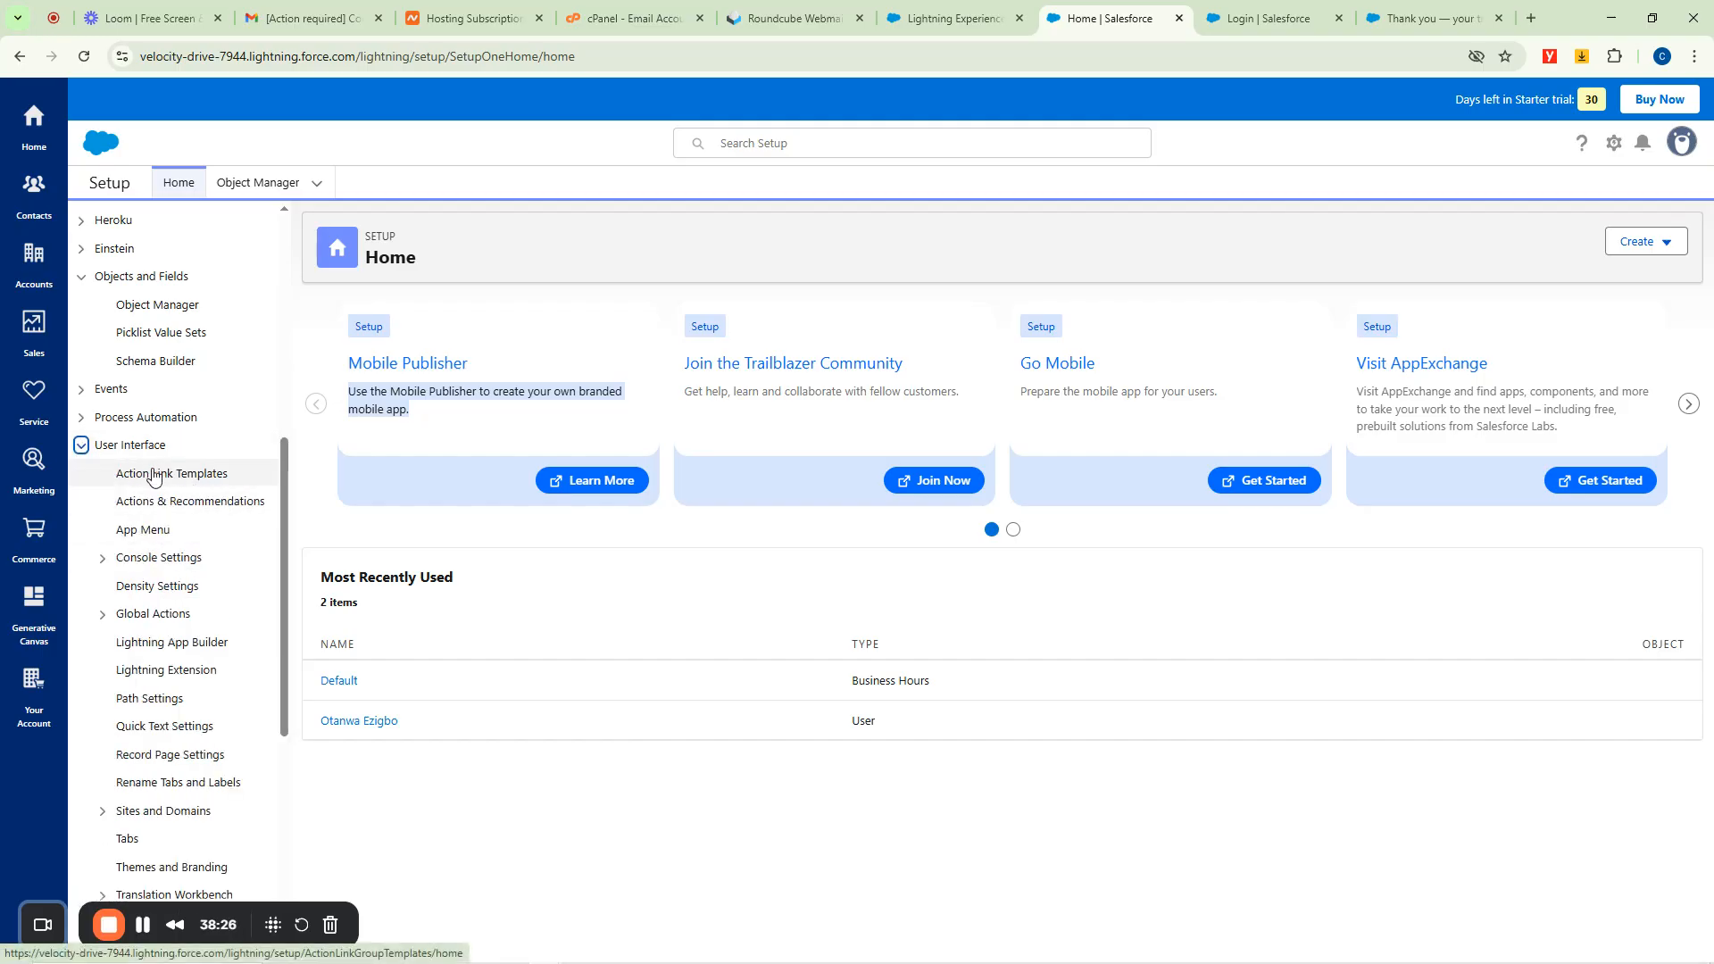
pyautogui.scroll(6, 157, 464)
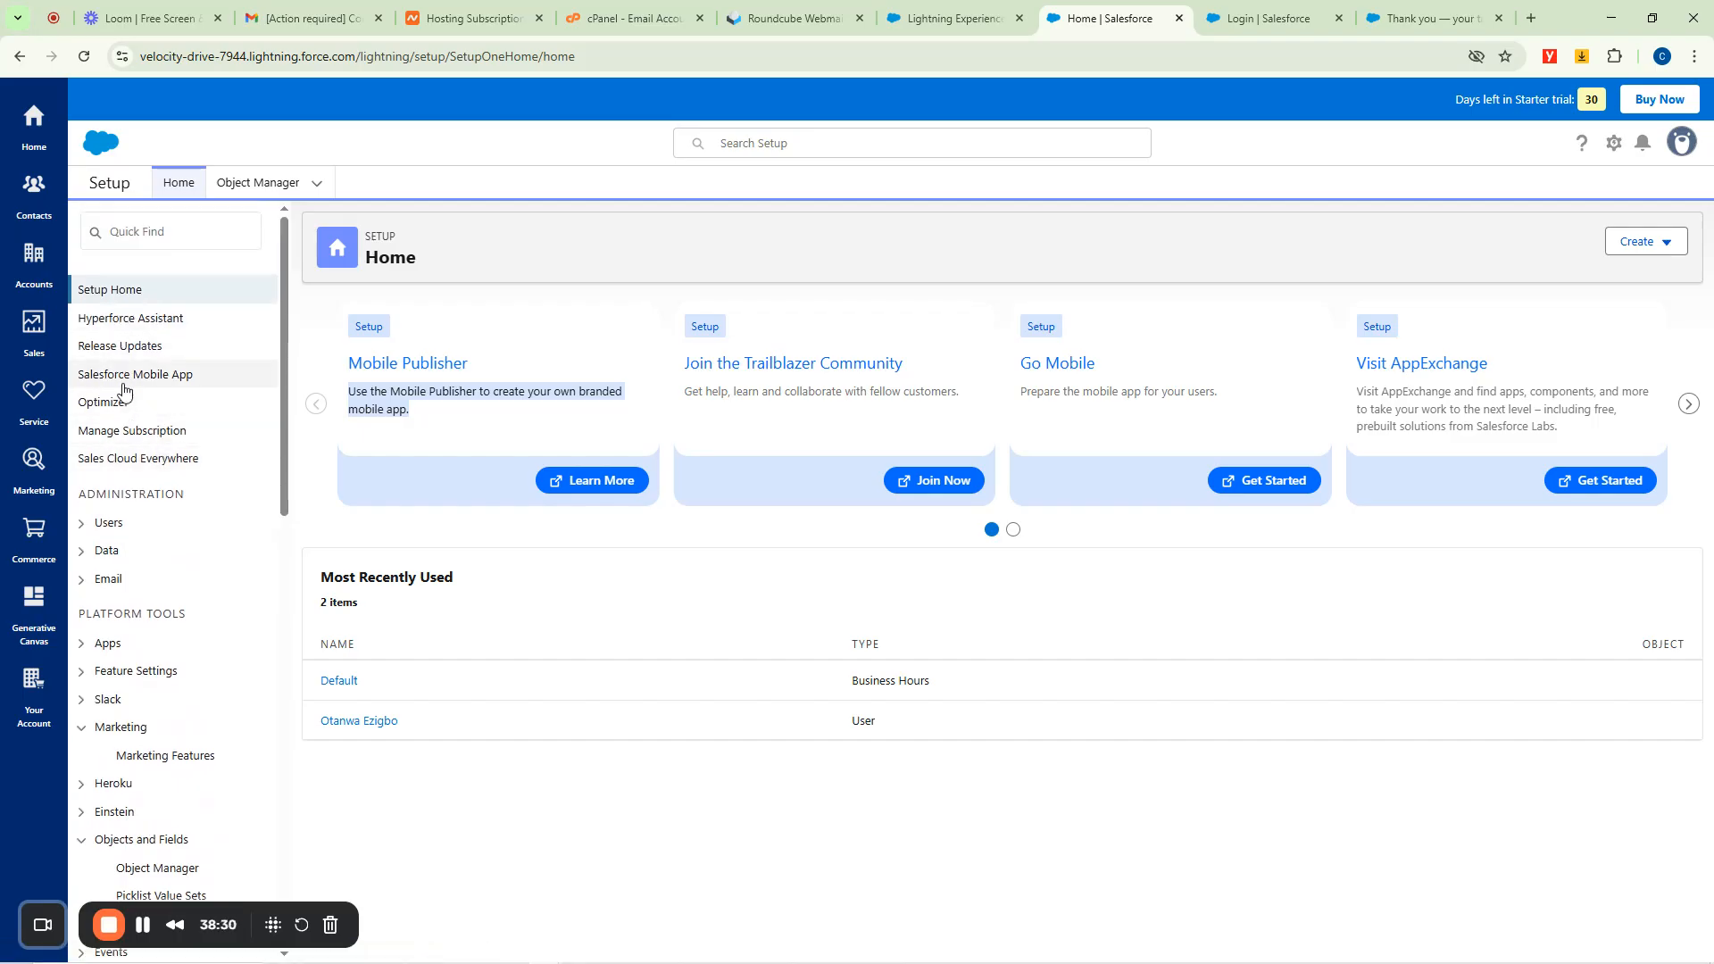
pyautogui.click(88, 585)
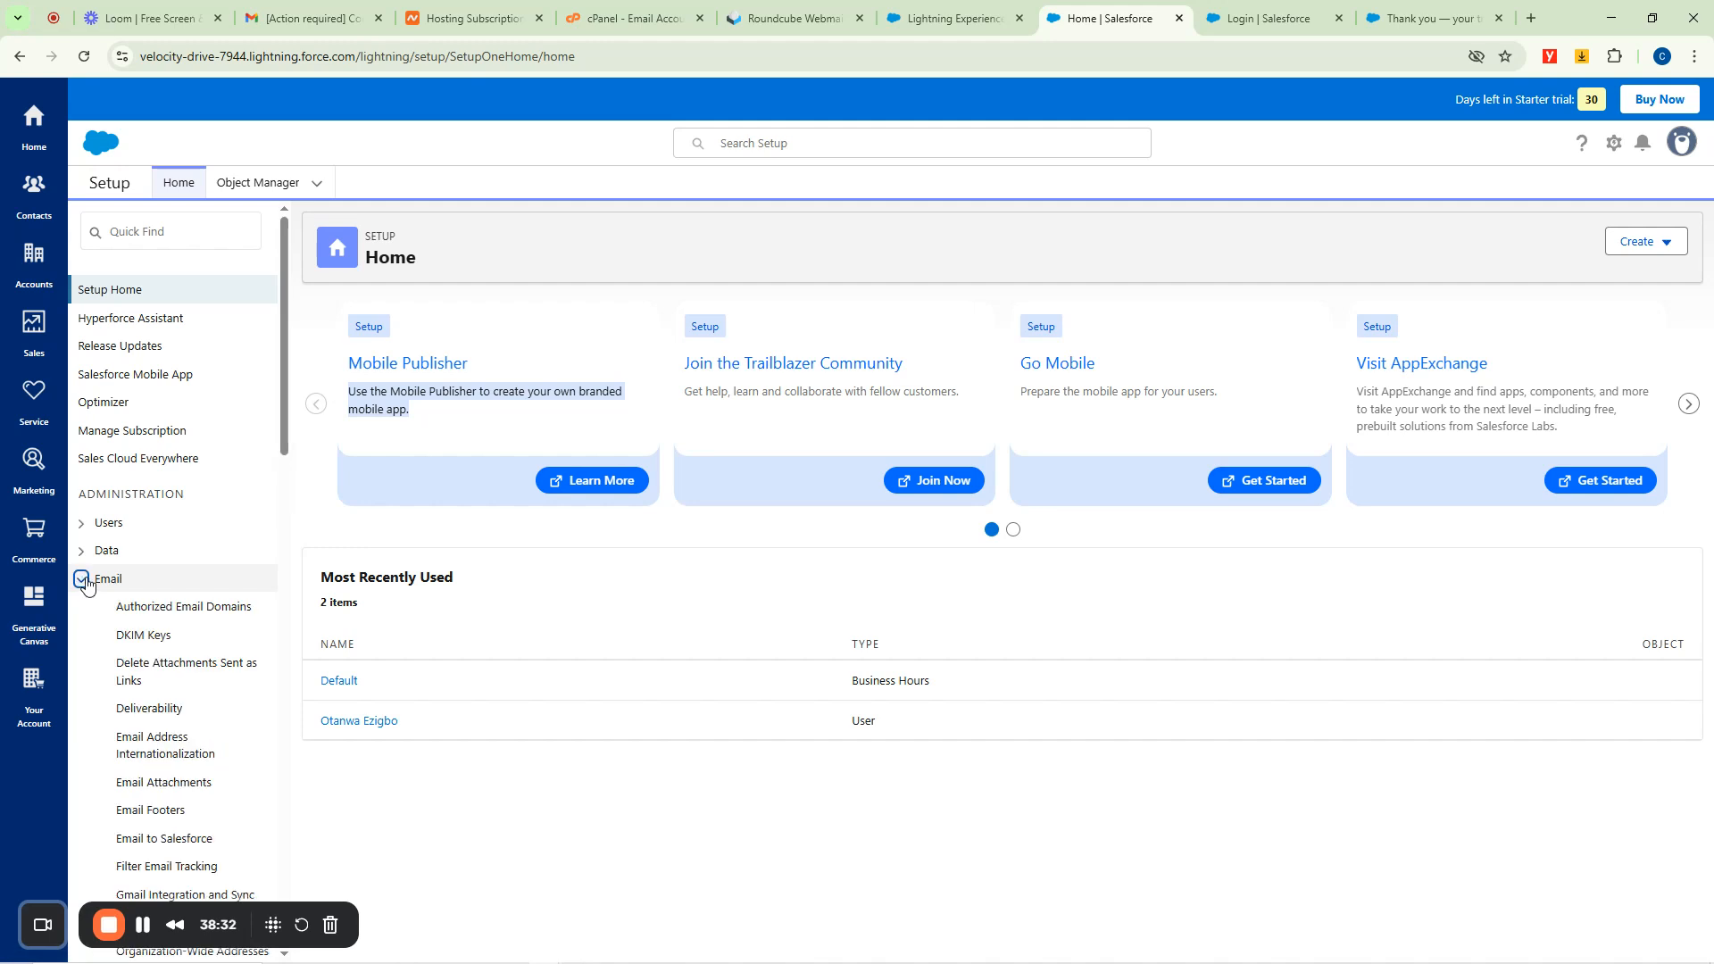
pyautogui.scroll(-3, 215, 533)
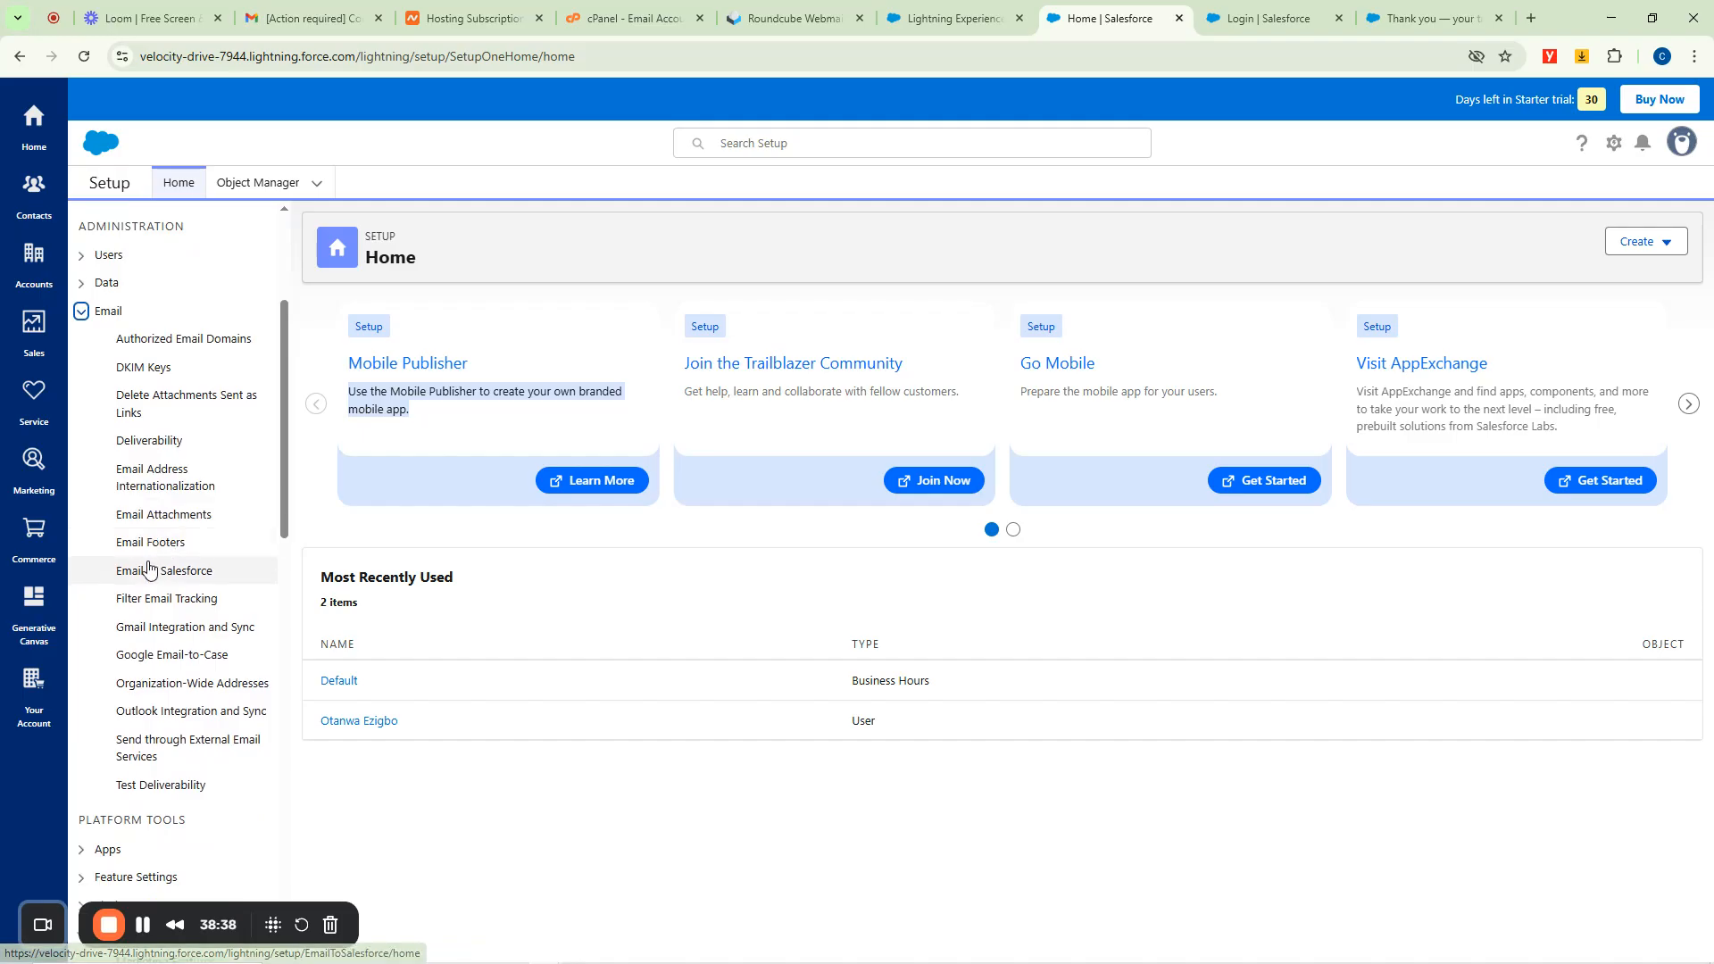
# Open Authorized Email Domains, collapse the expanded sidebar sections, and leave only Marketing expanded.
pyautogui.click(208, 344)
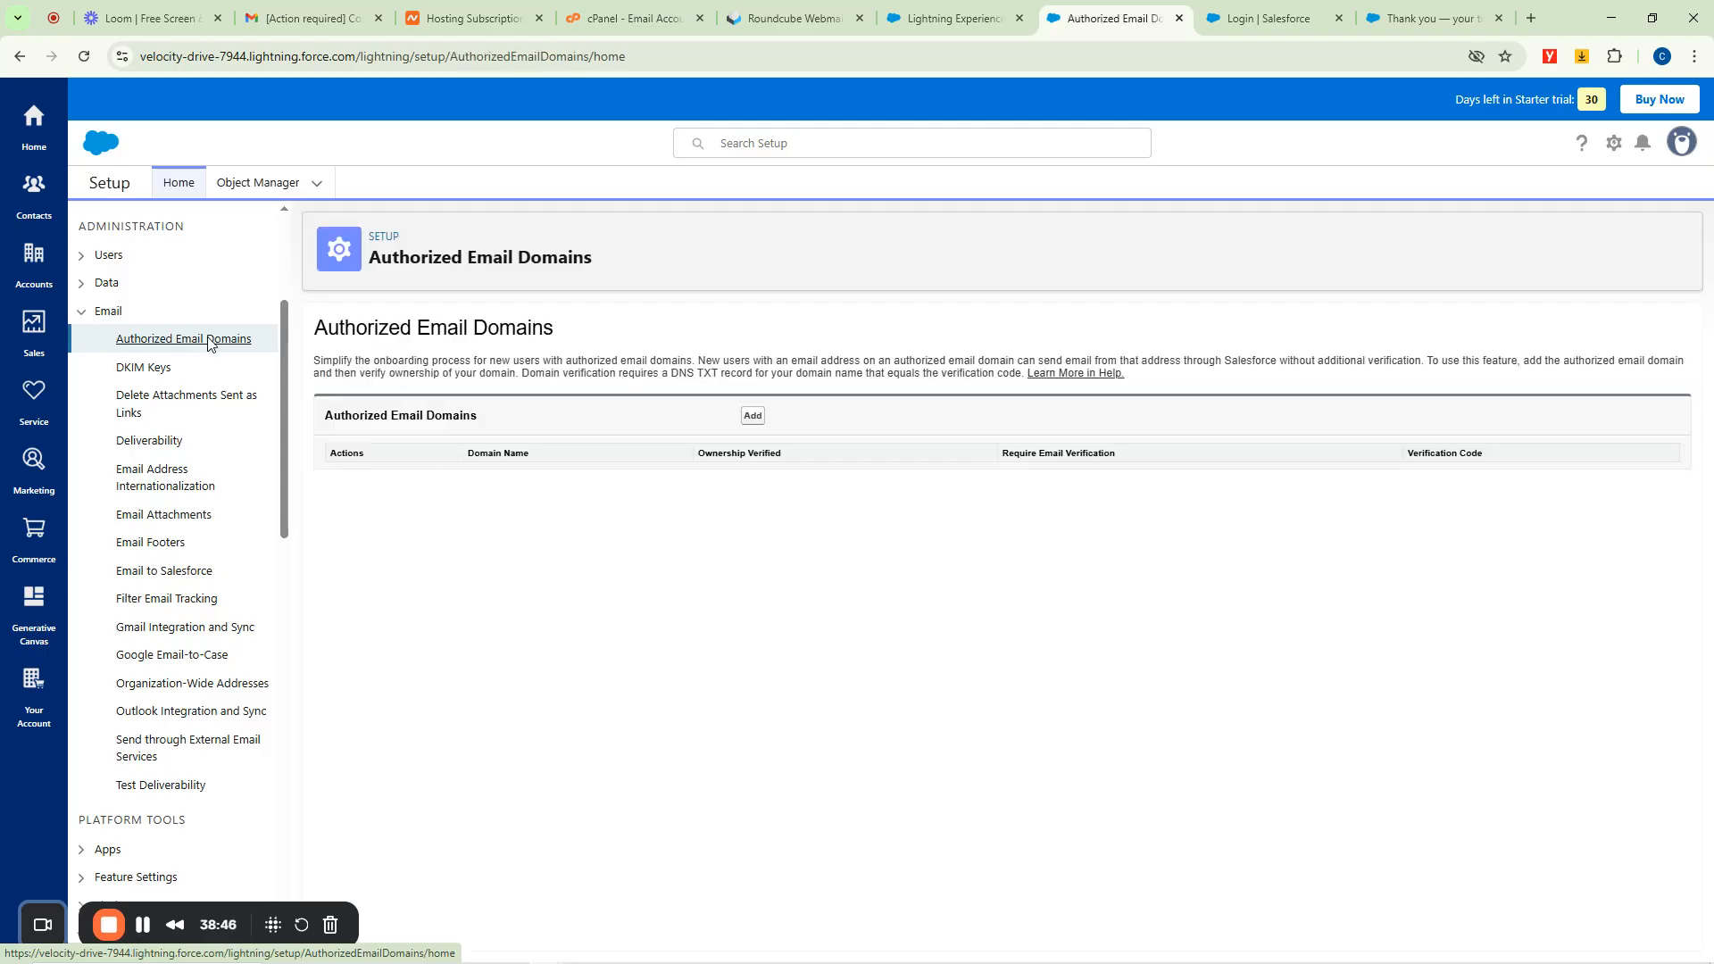
pyautogui.moveTo(322, 367); pyautogui.dragTo(474, 369)
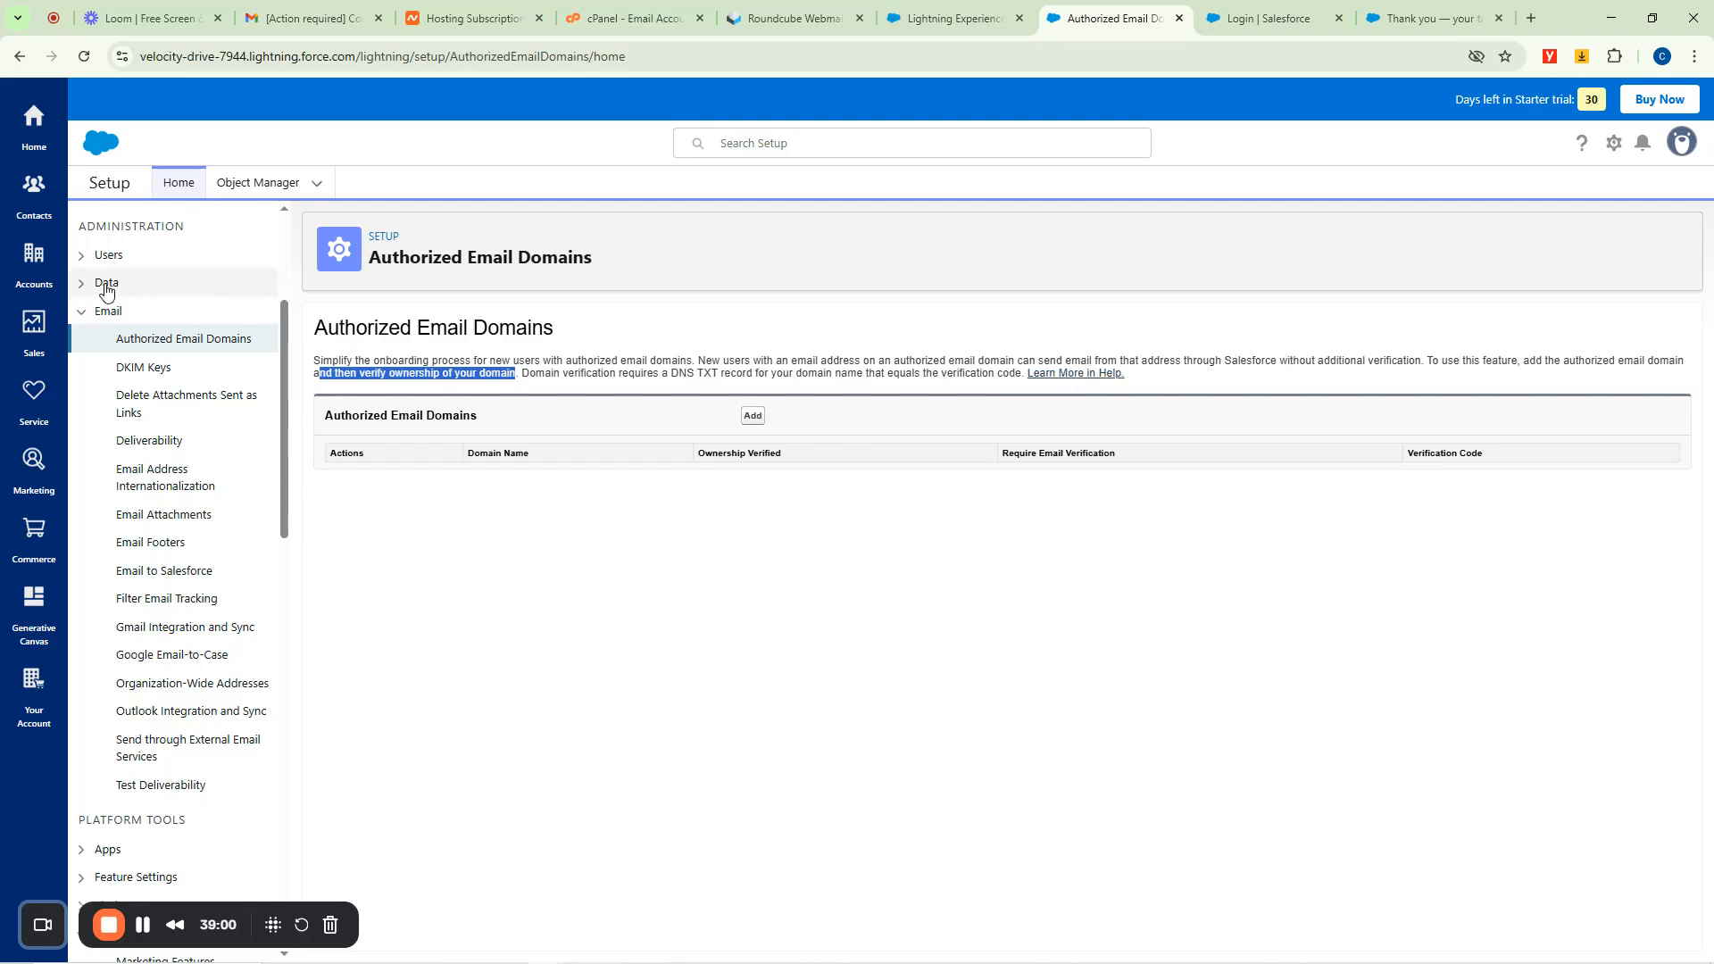
pyautogui.click(83, 312)
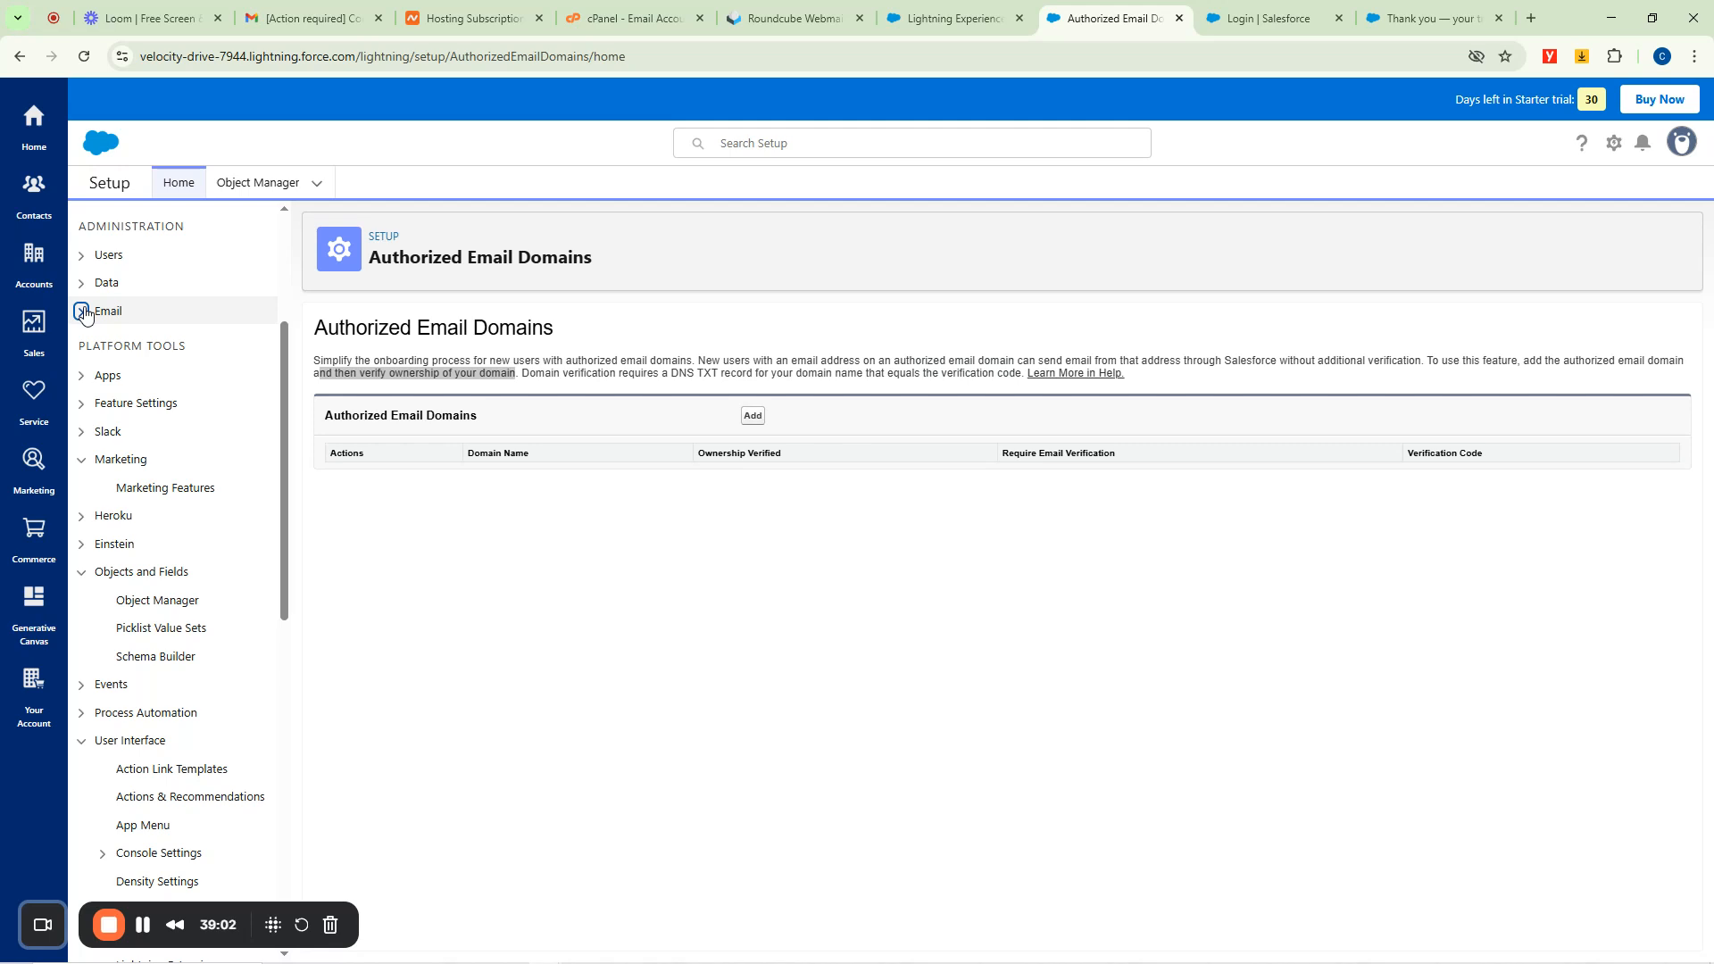
pyautogui.click(82, 460)
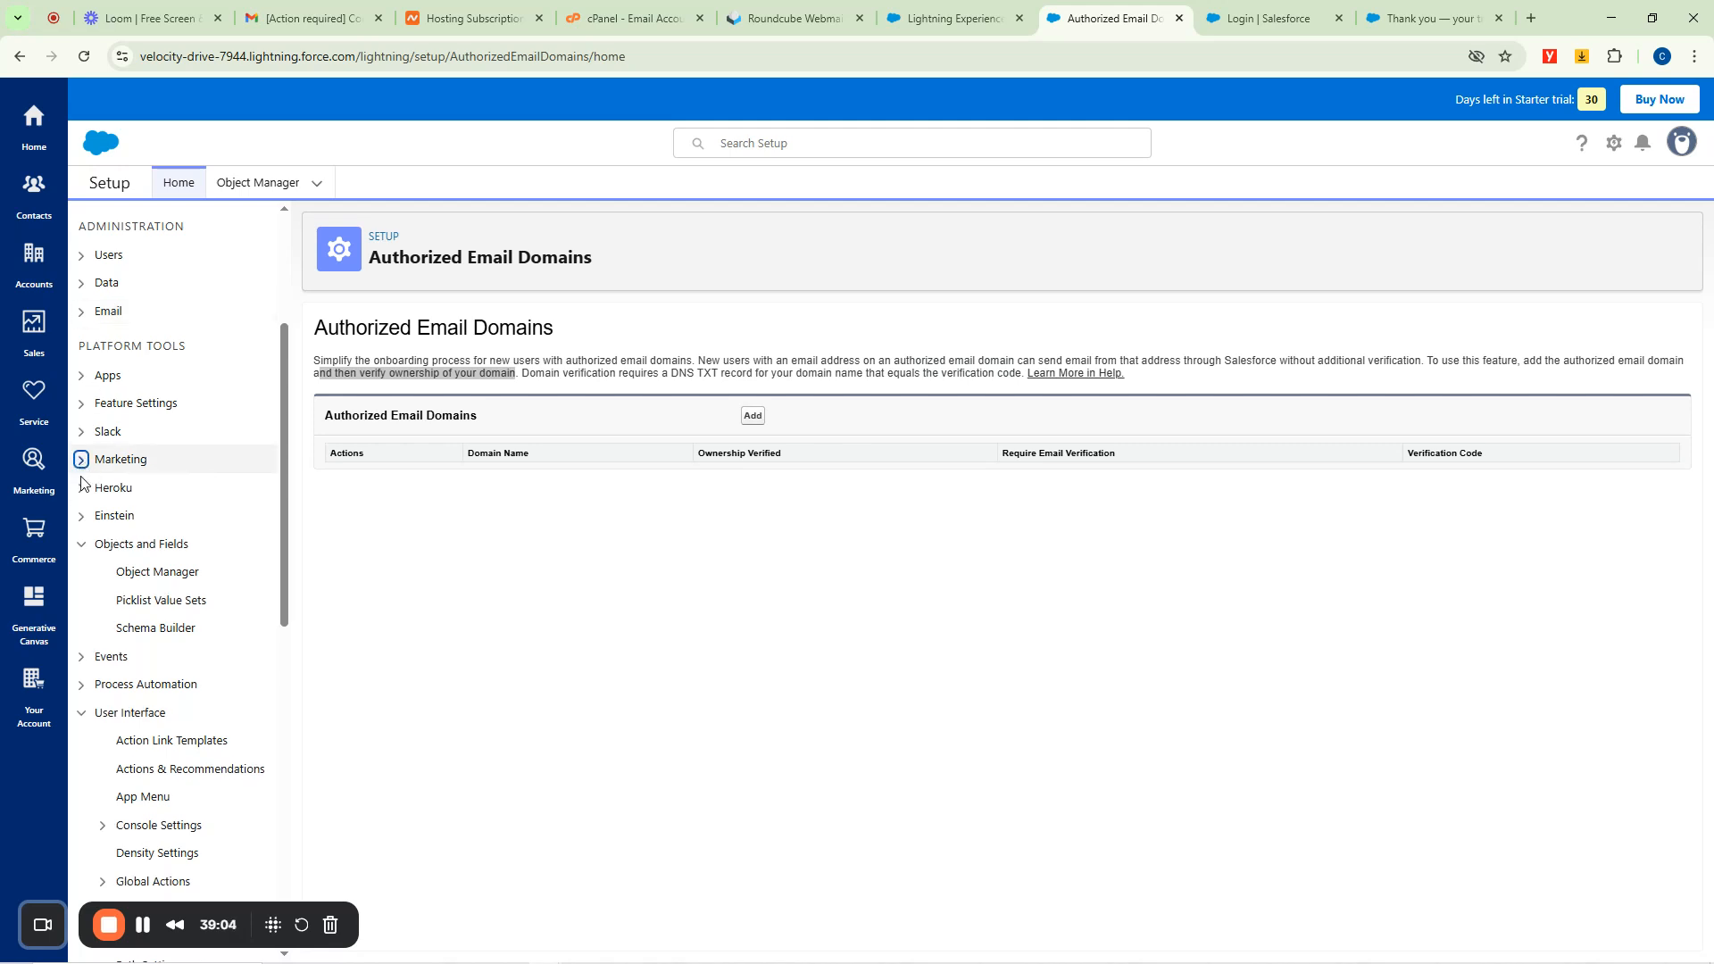
pyautogui.click(81, 545)
pyautogui.click(83, 628)
pyautogui.scroll(-3, 170, 545)
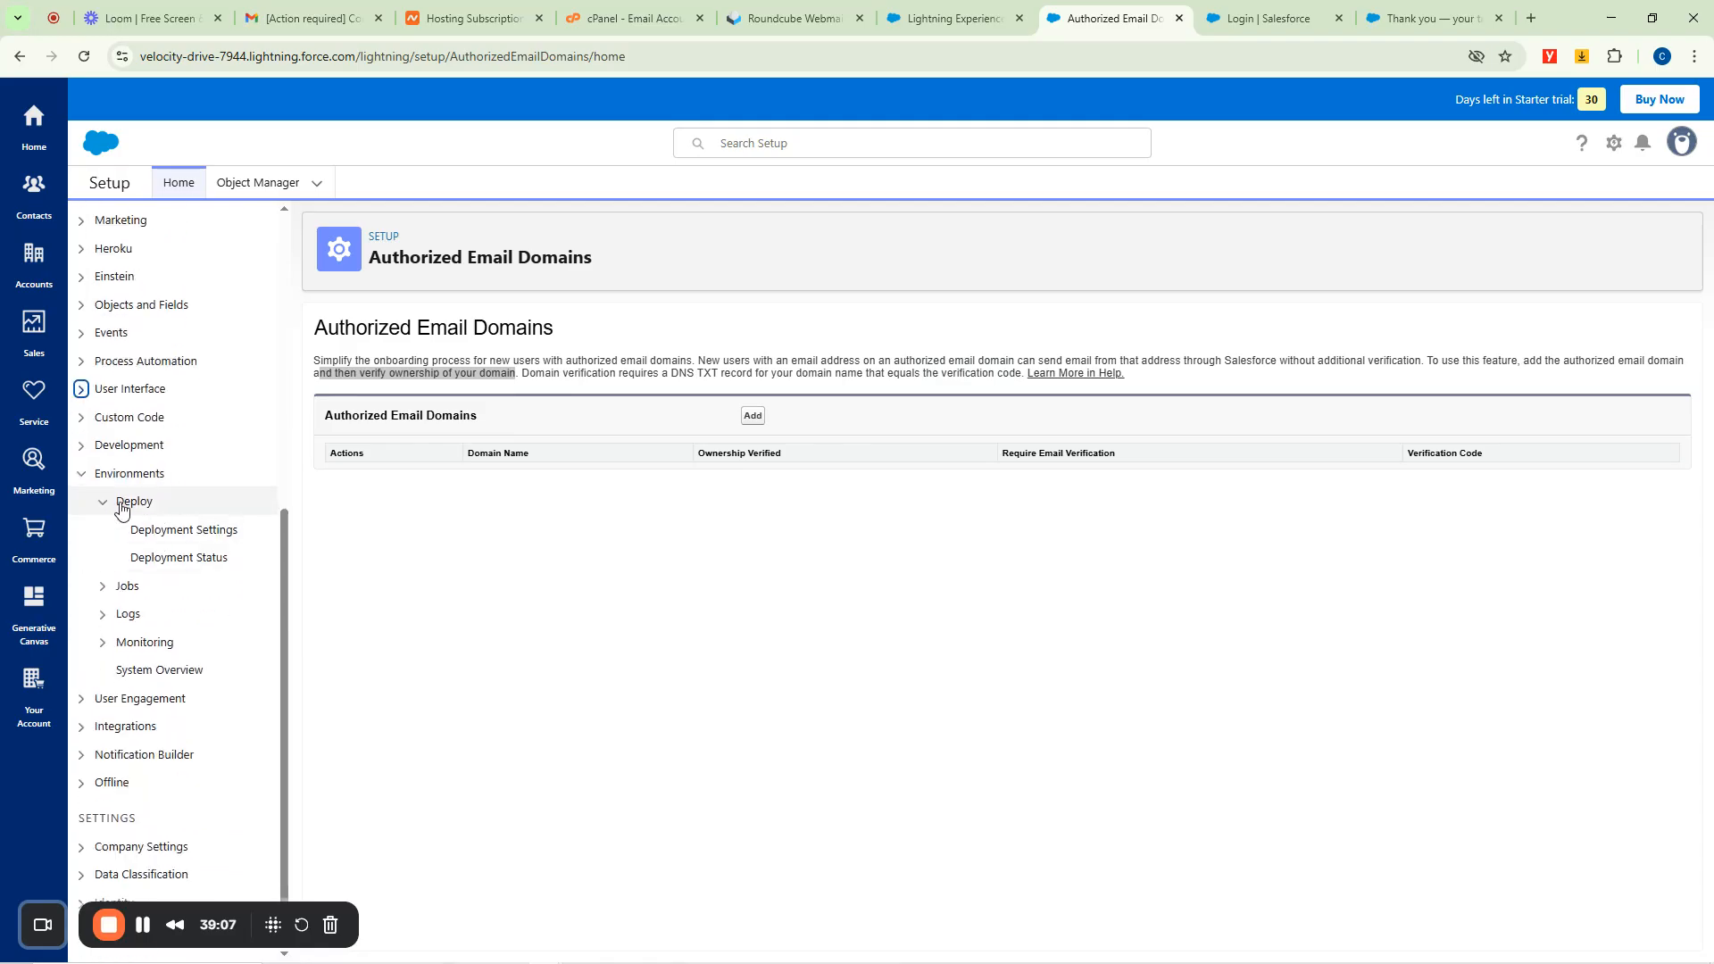
pyautogui.click(82, 474)
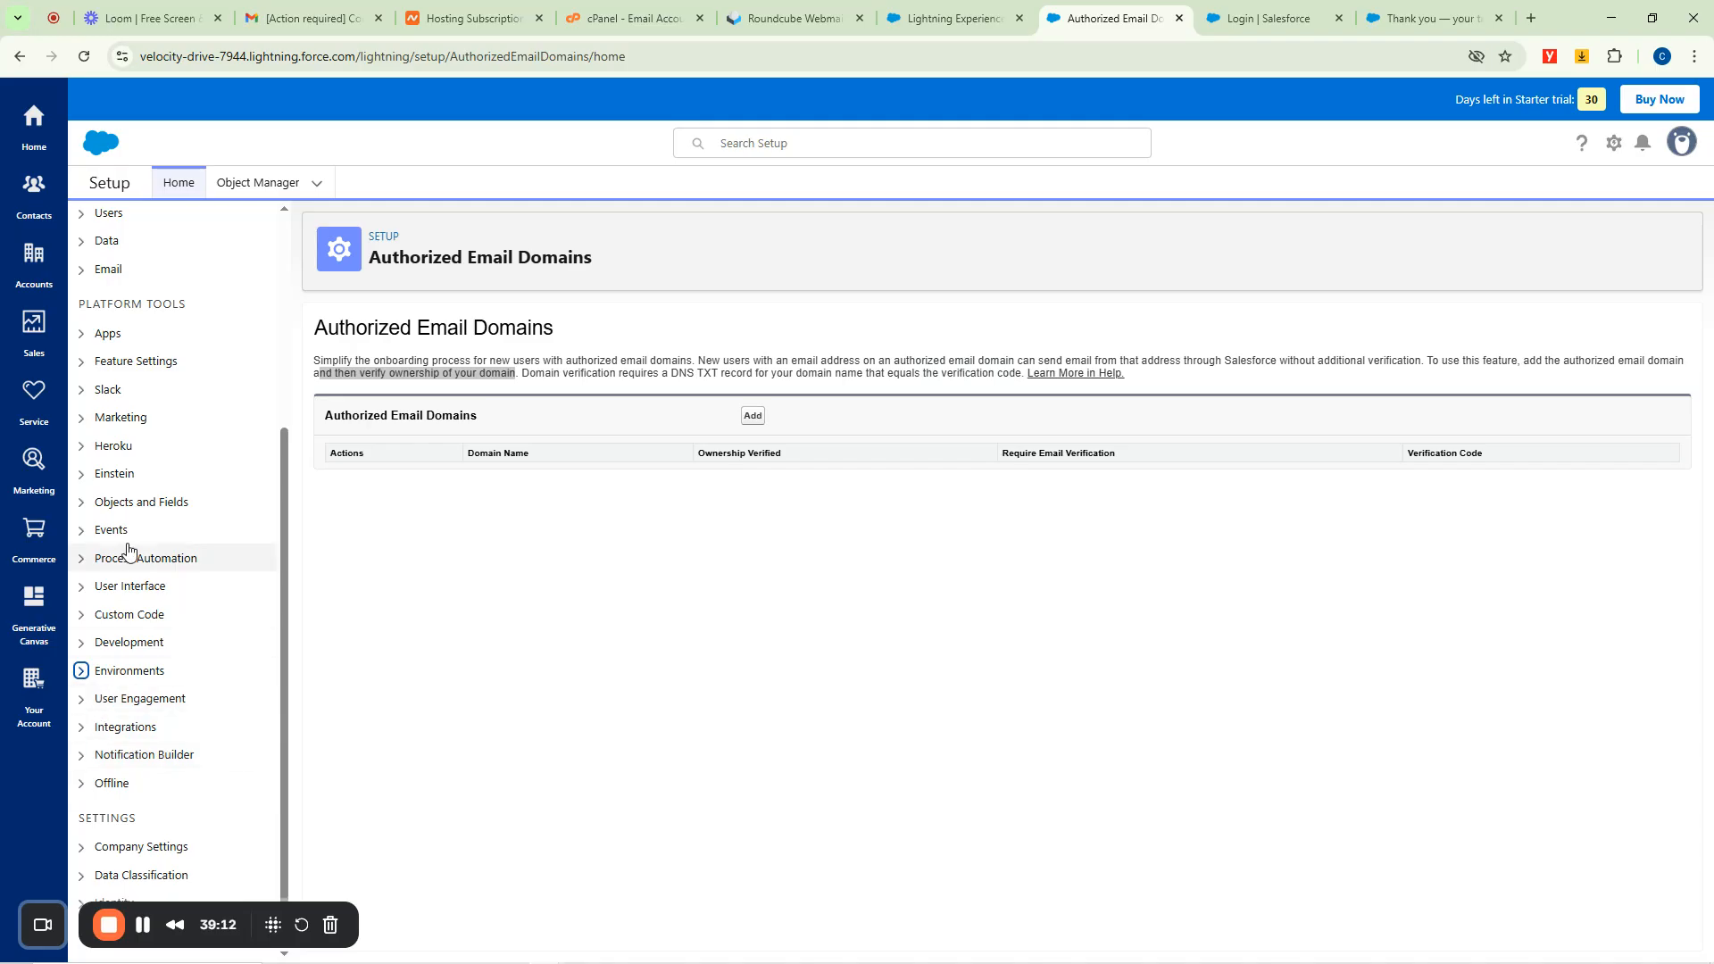
pyautogui.click(82, 419)
# Confirm on Marketing Features that activation can take an hour, then open Generative Canvas.
pyautogui.click(152, 448)
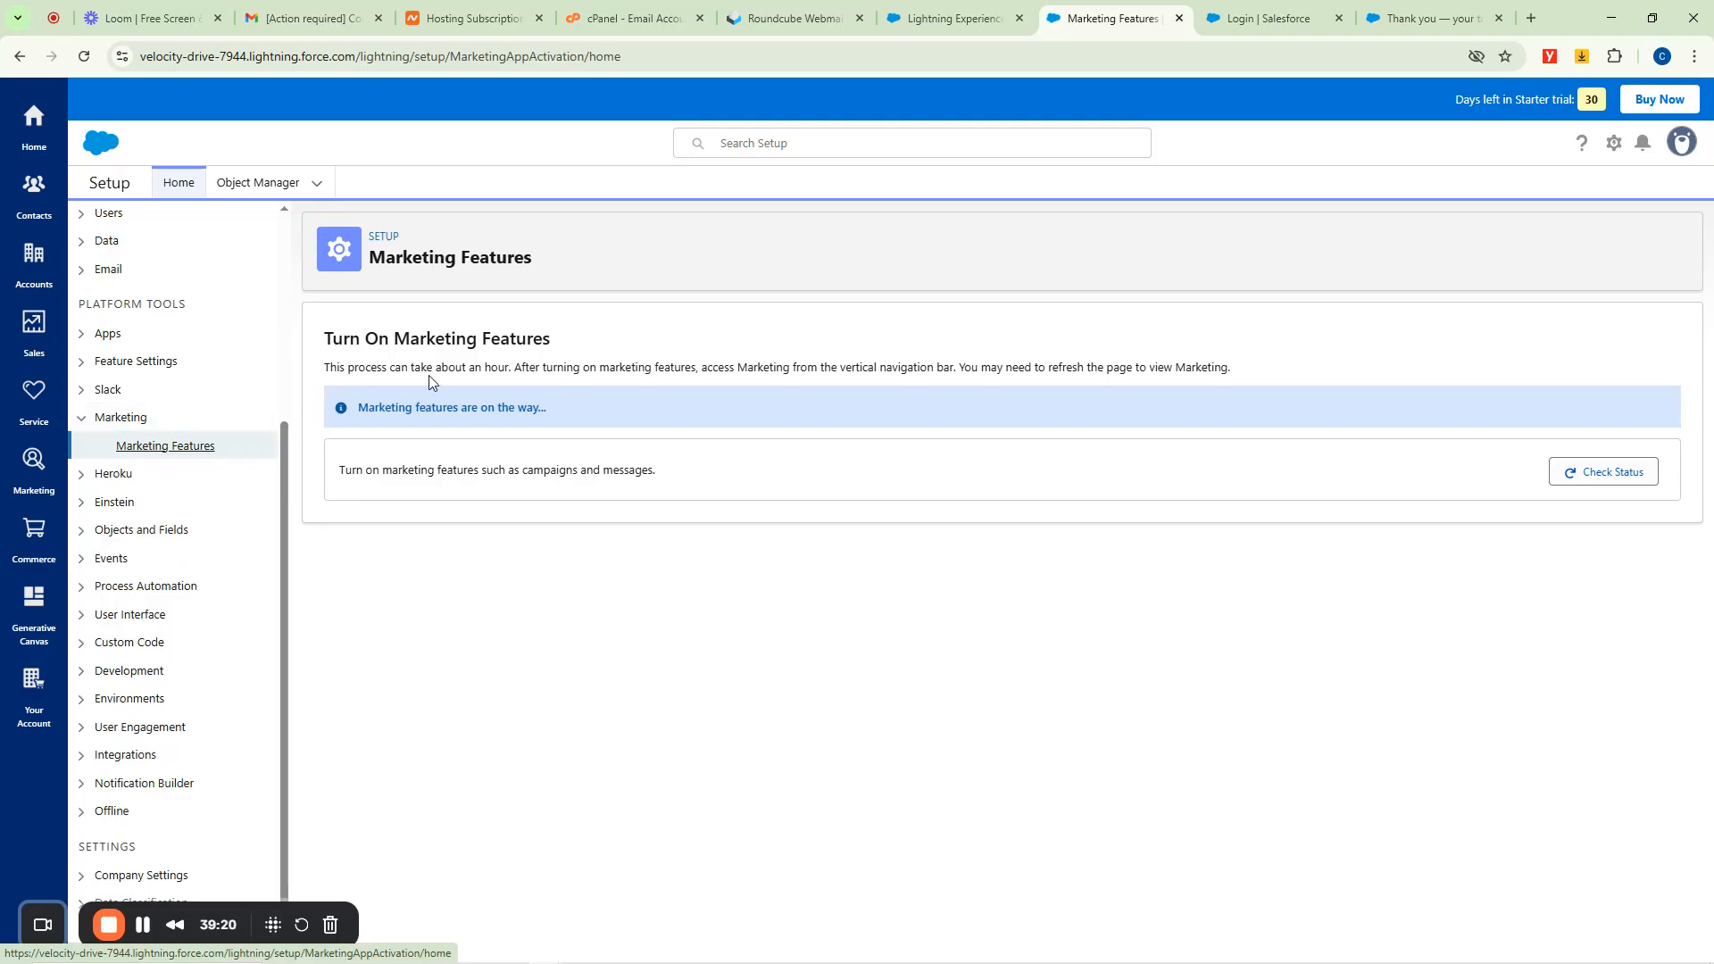
pyautogui.moveTo(475, 368); pyautogui.dragTo(516, 369)
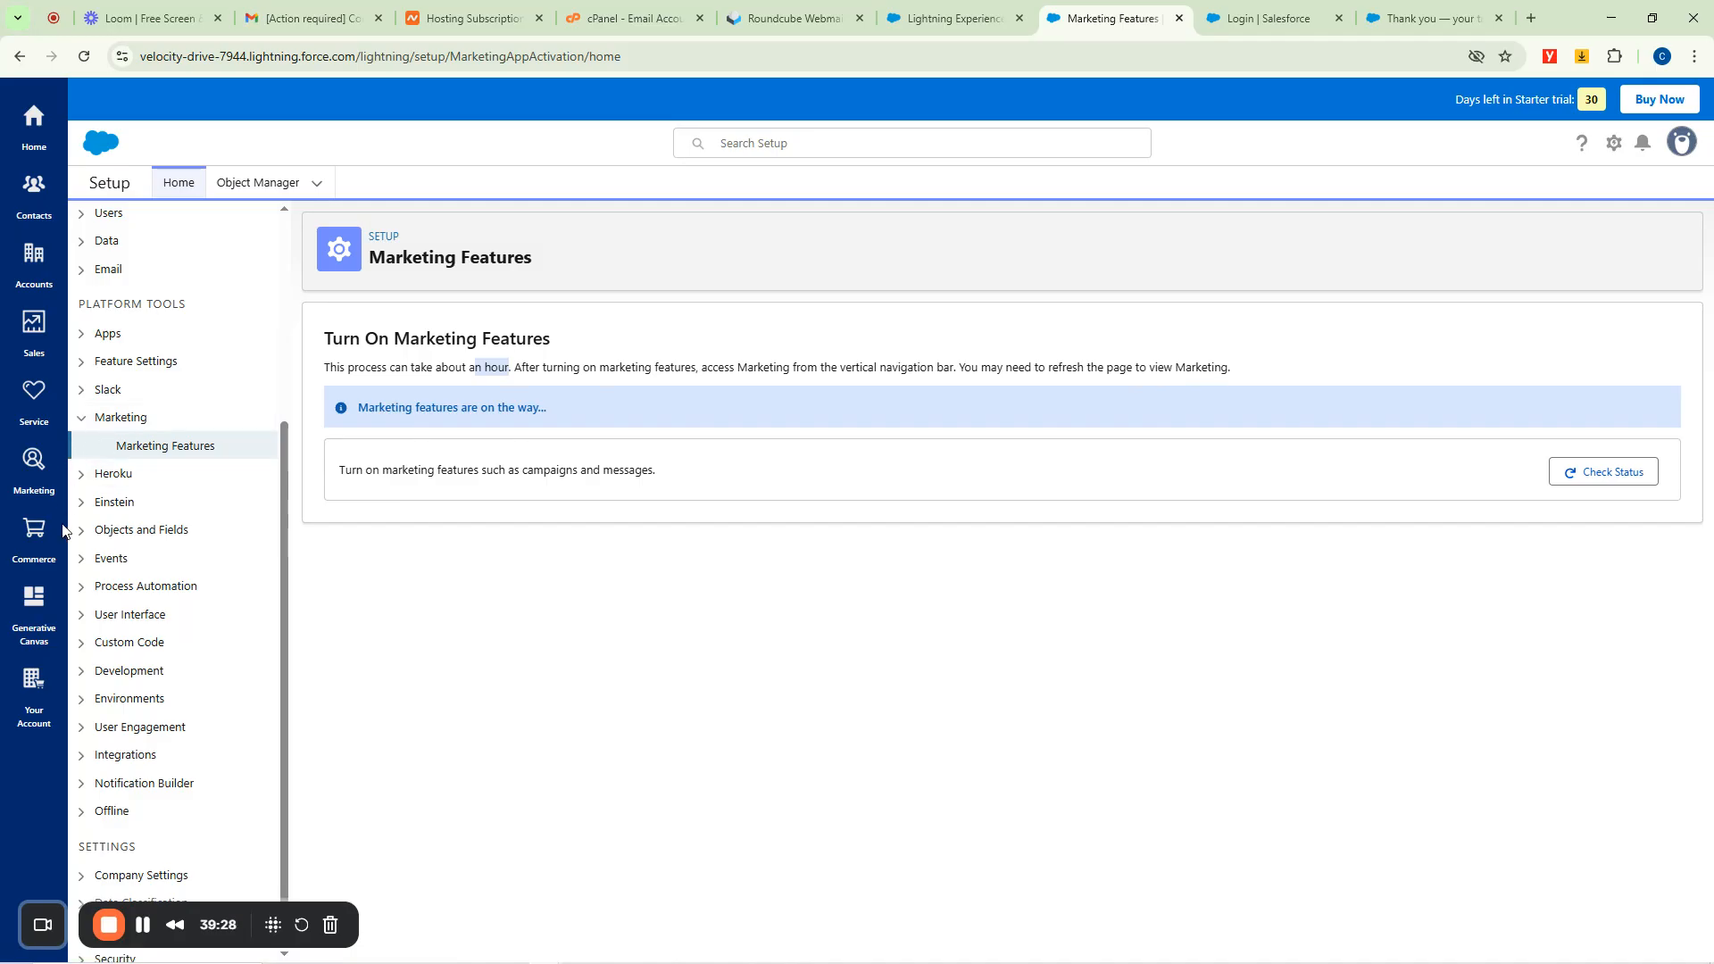
pyautogui.click(34, 636)
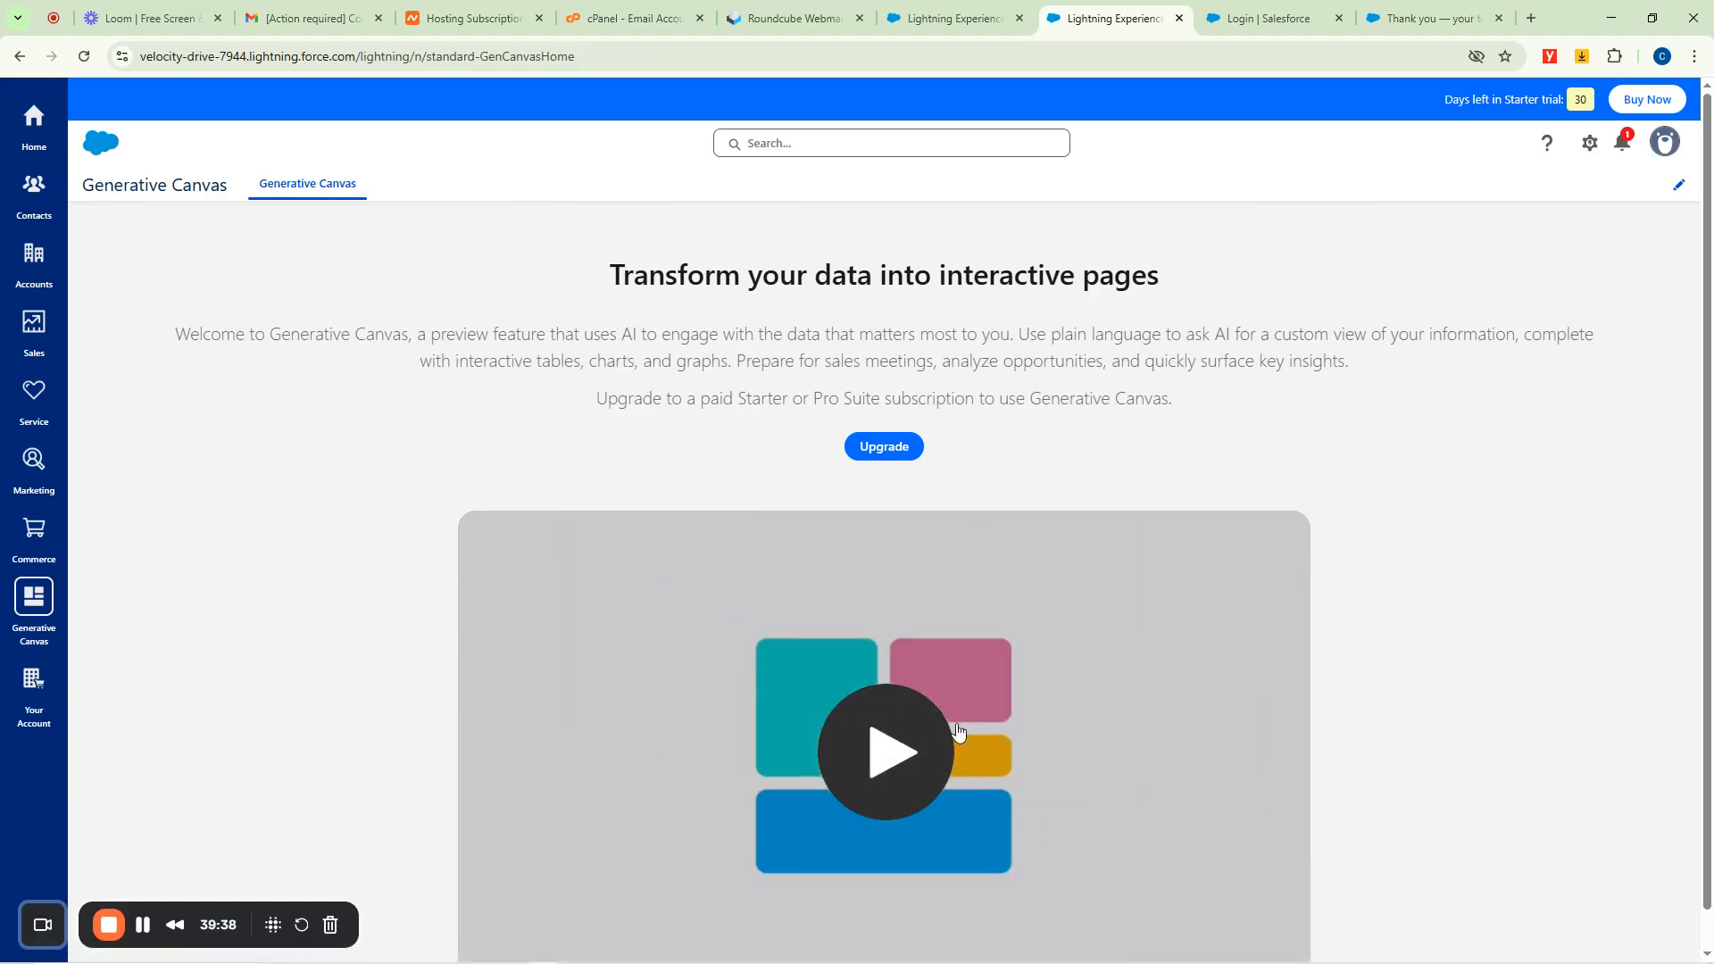
# Read the marketing tools notification, then go to the recently viewed Accounts list.
pyautogui.scroll(-1, 904, 723)
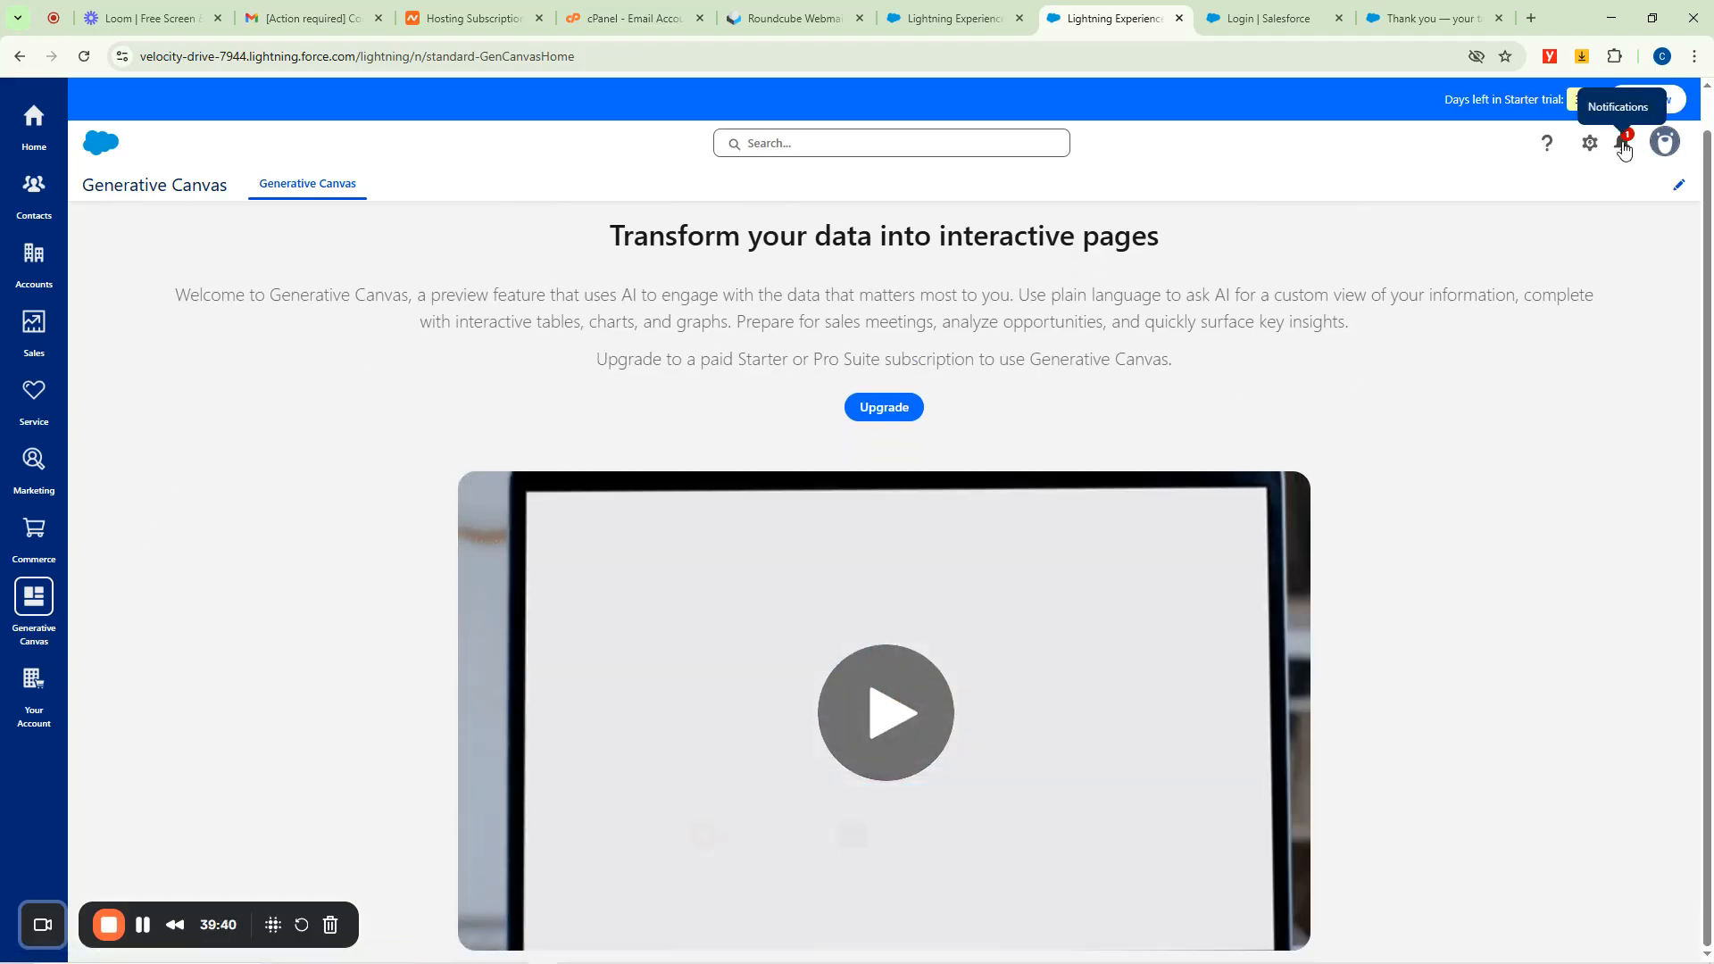
pyautogui.click(1624, 148)
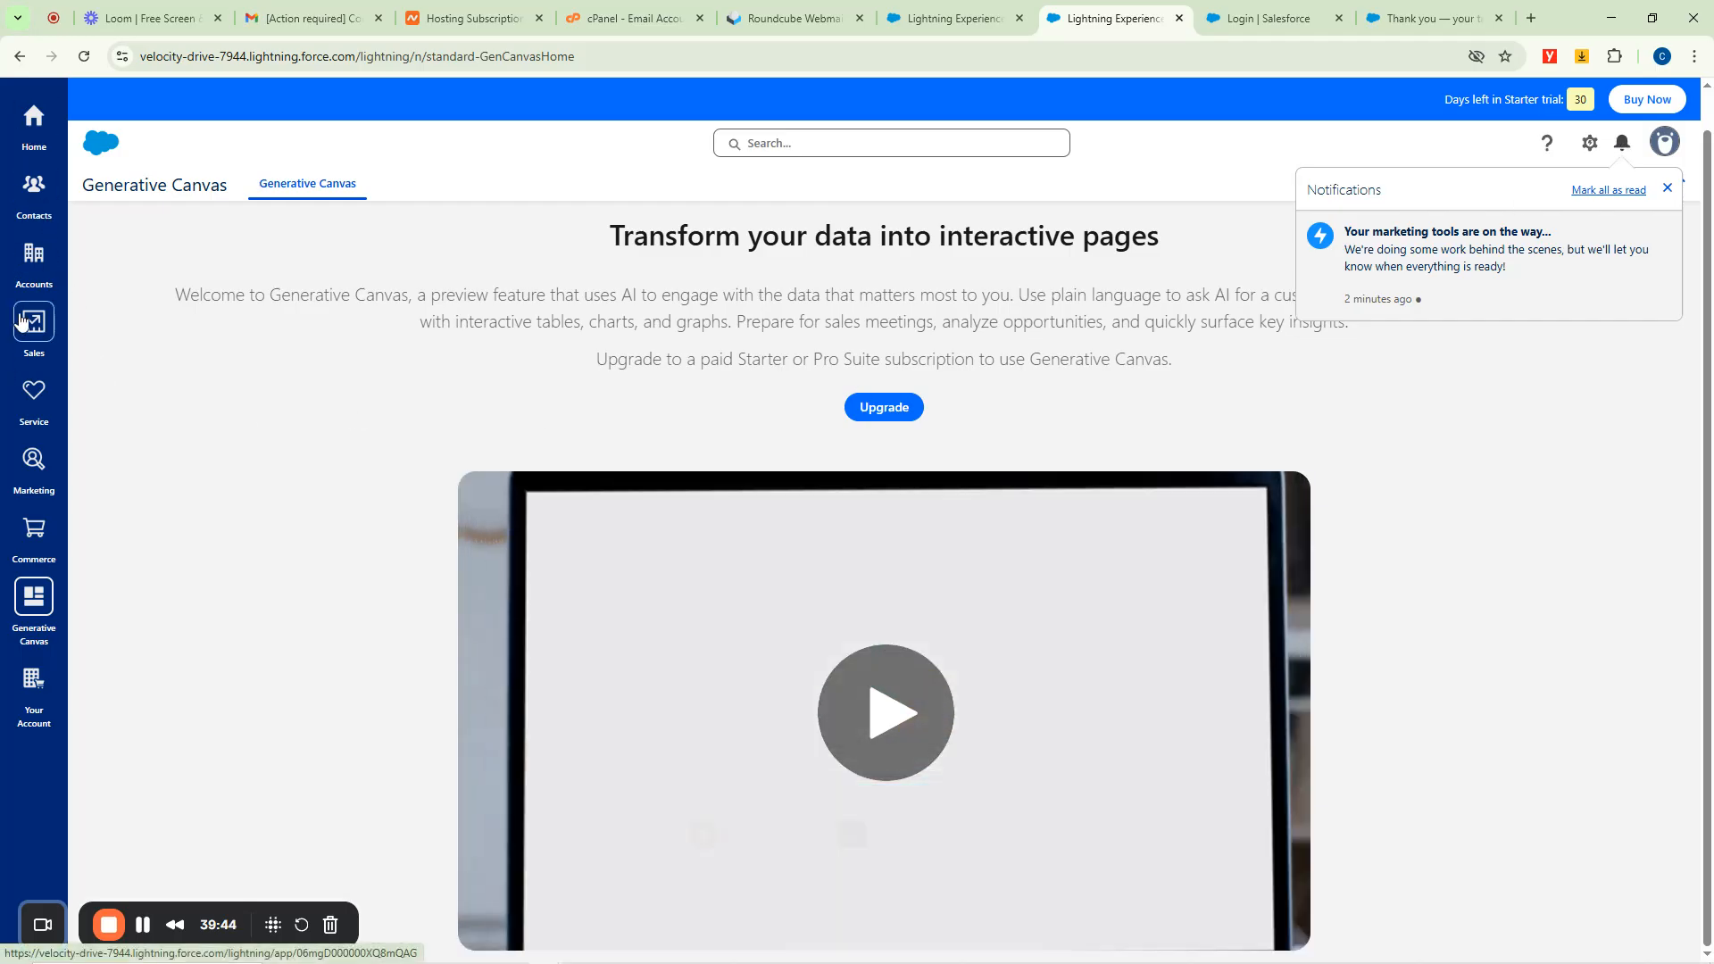
pyautogui.click(25, 282)
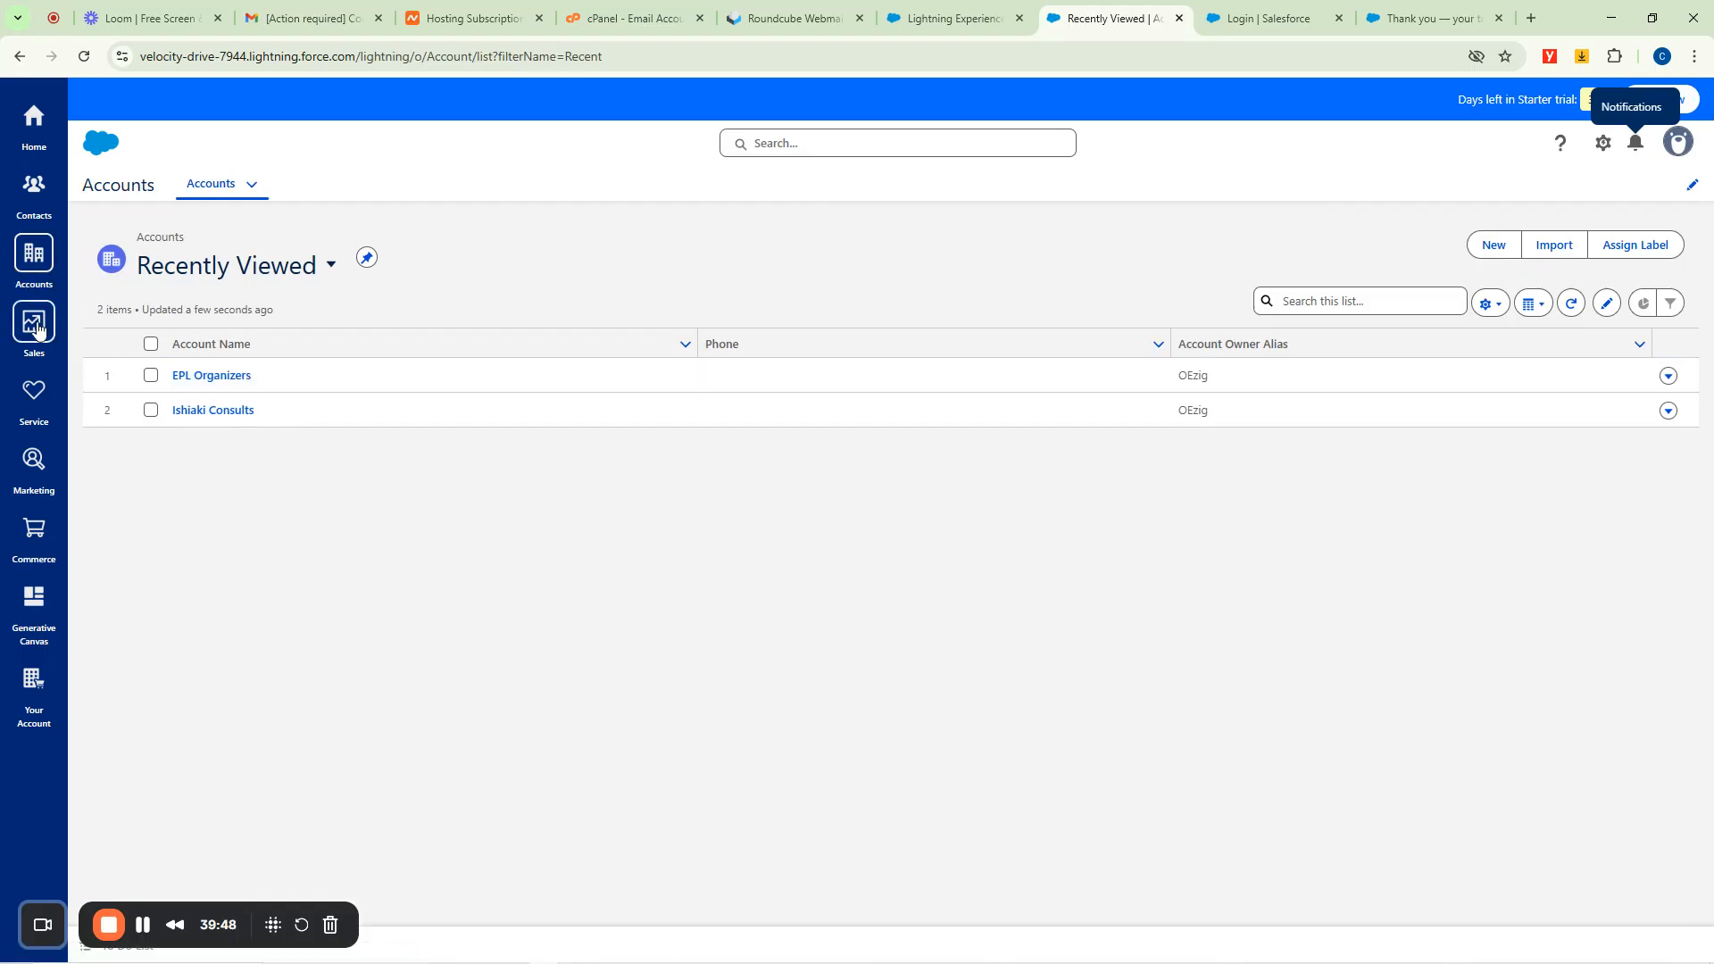
# Select both leads on the Sales app's Leads list and choose Add to Campaign.
pyautogui.click(33, 326)
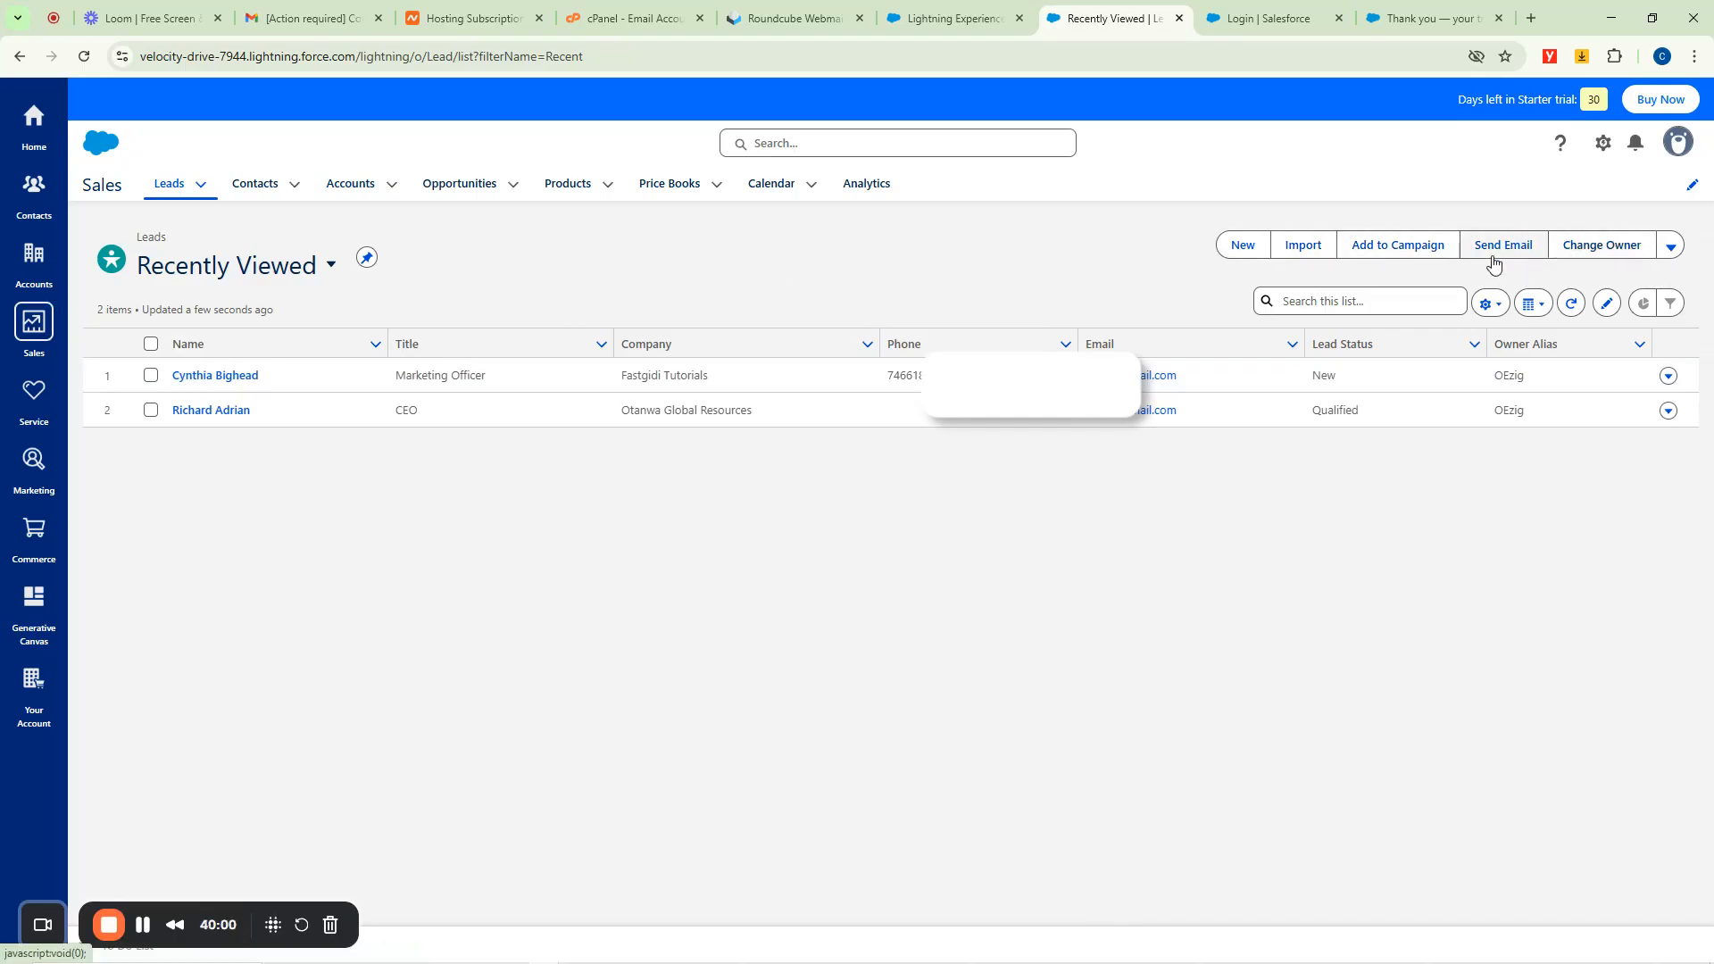
pyautogui.click(1382, 253)
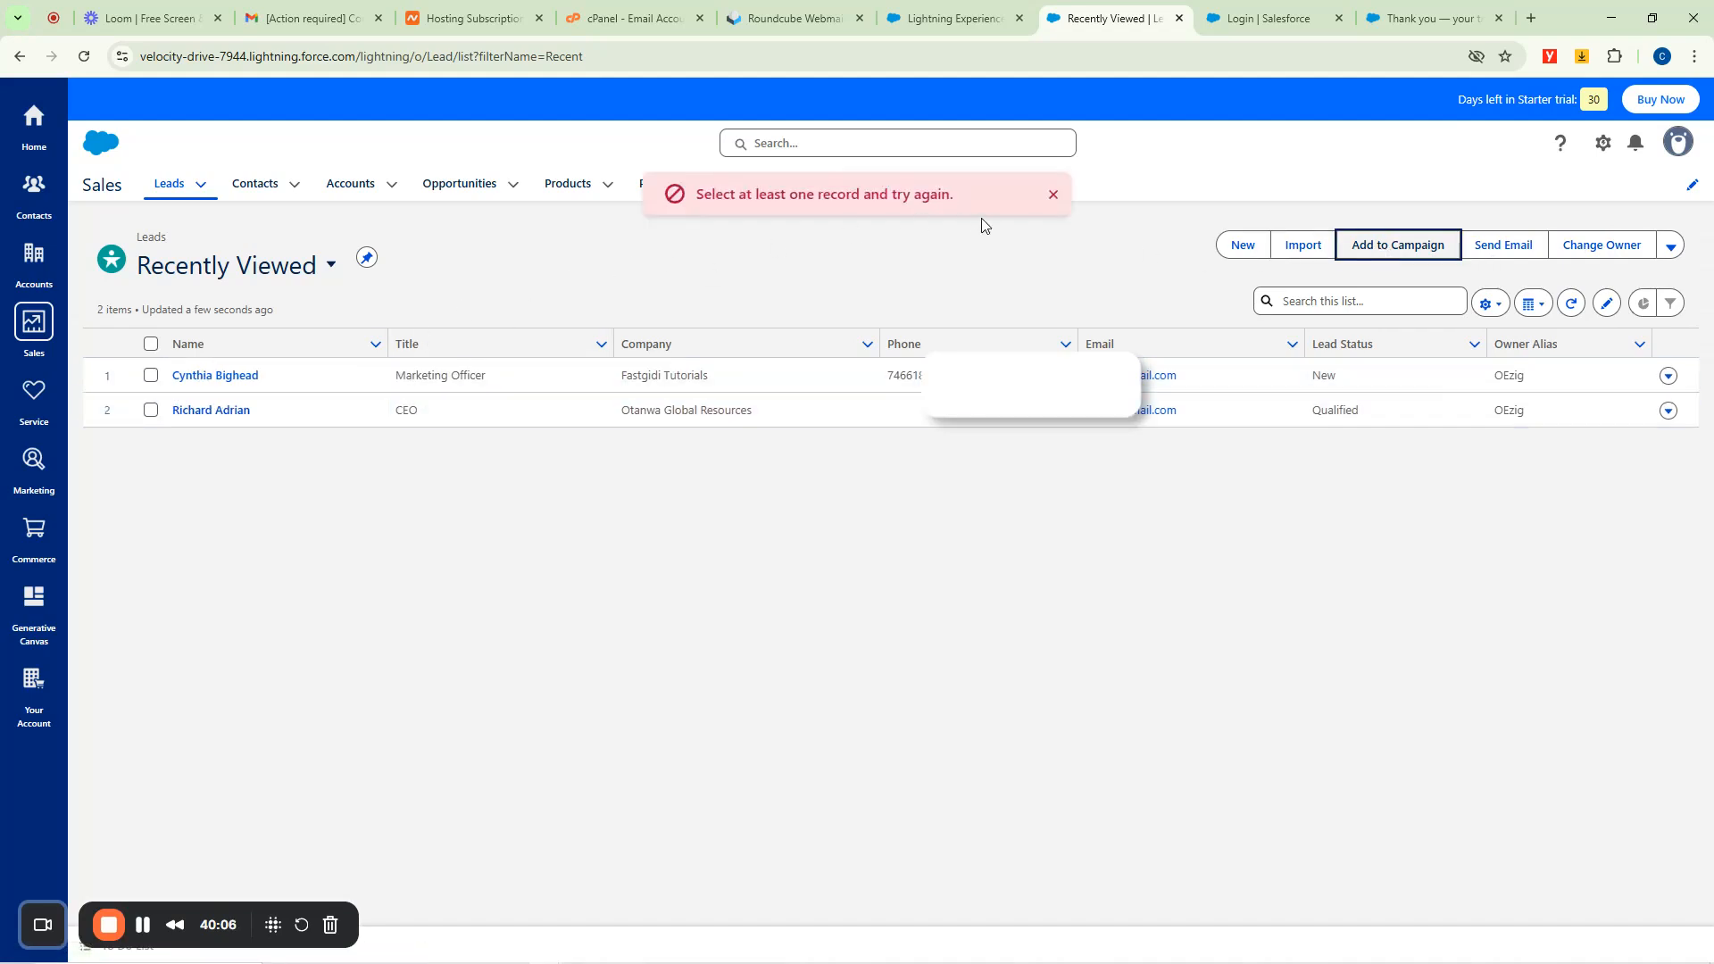
pyautogui.click(150, 375)
pyautogui.click(150, 410)
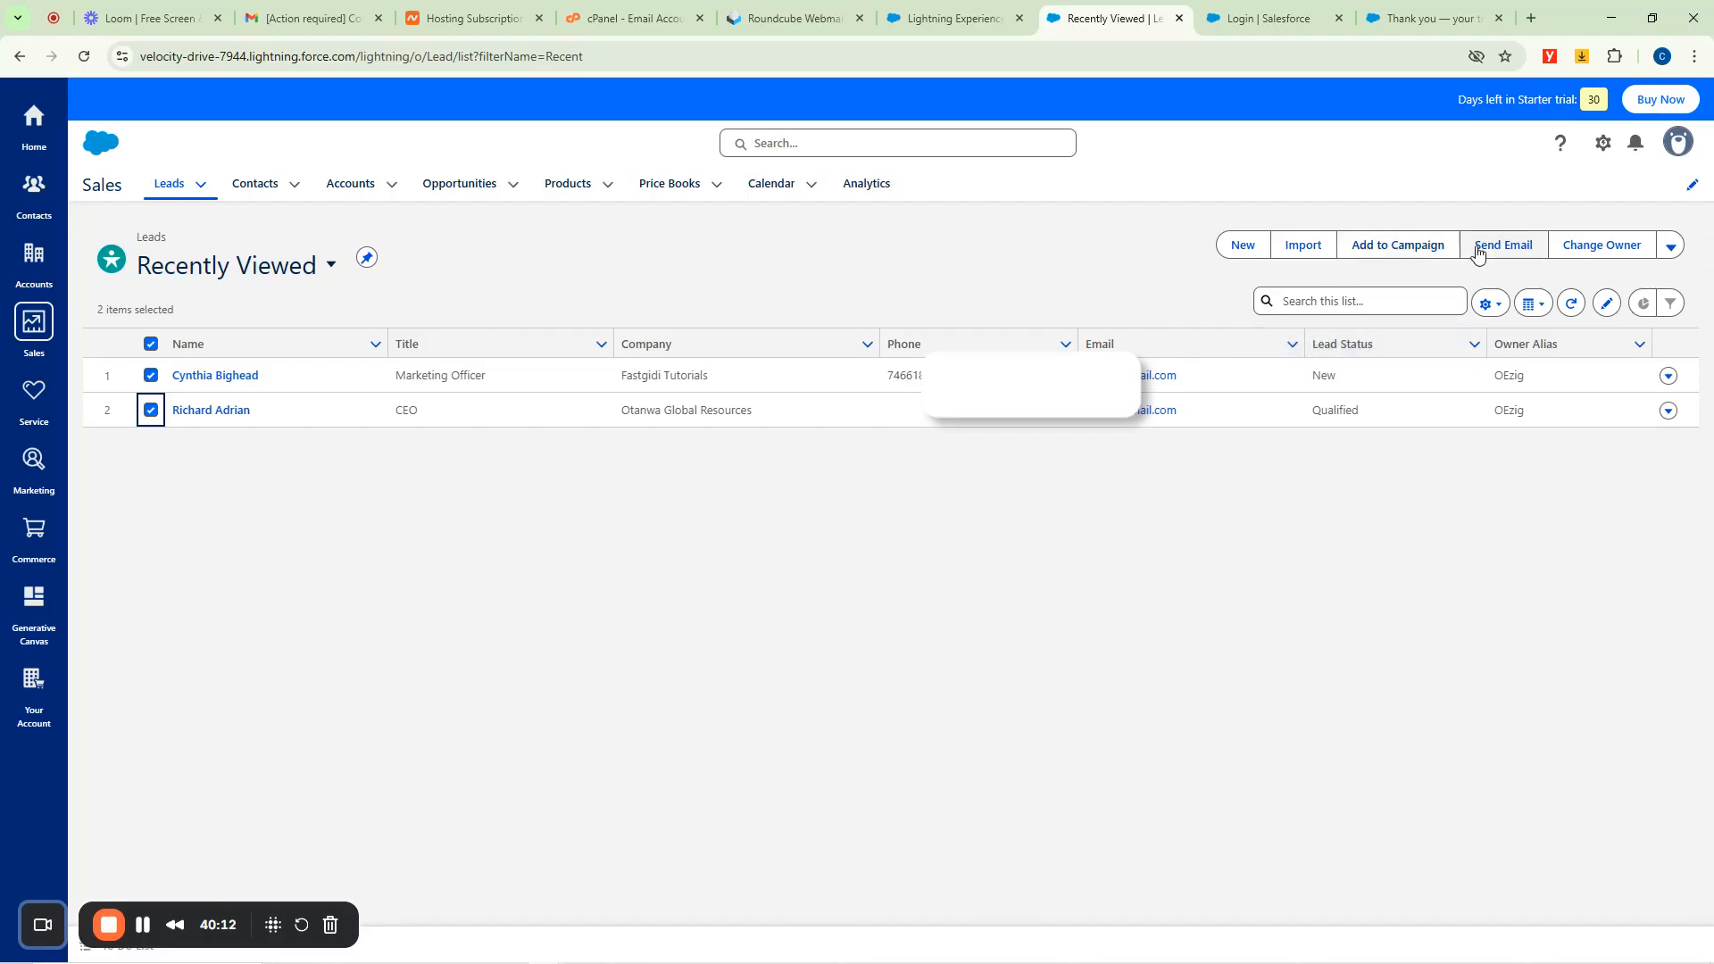
pyautogui.click(1386, 250)
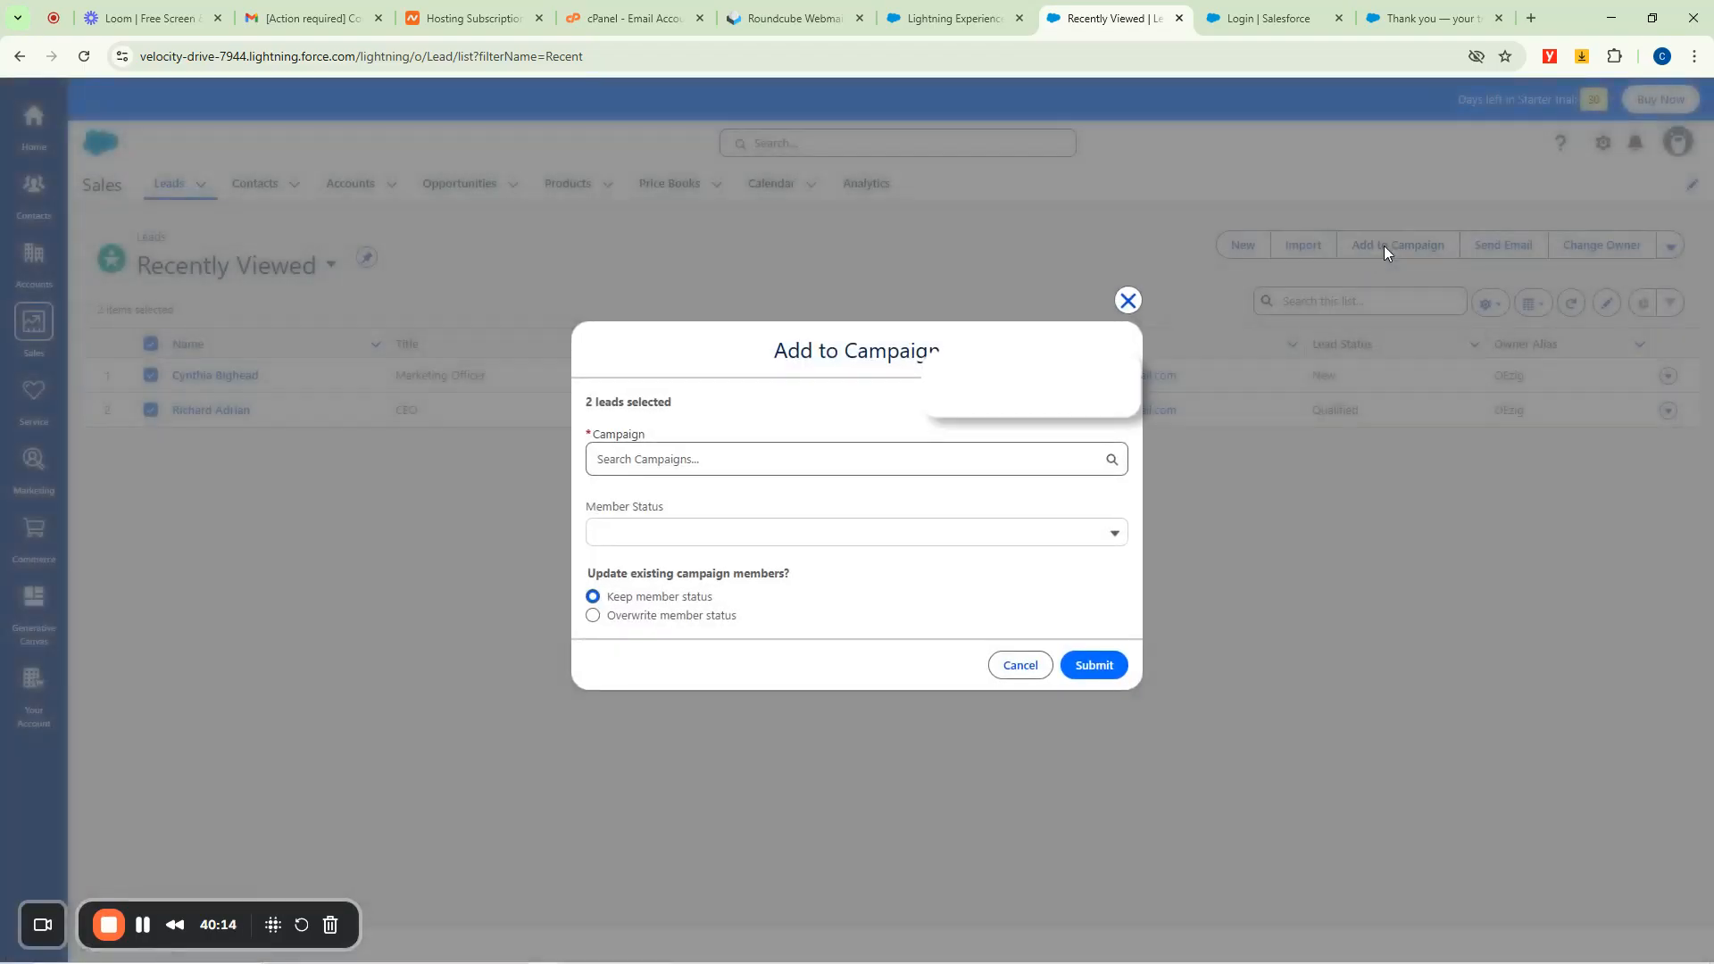
# Choose + New Campaign from the Campaign search box in the Add to Campaign dialog.
pyautogui.click(680, 459)
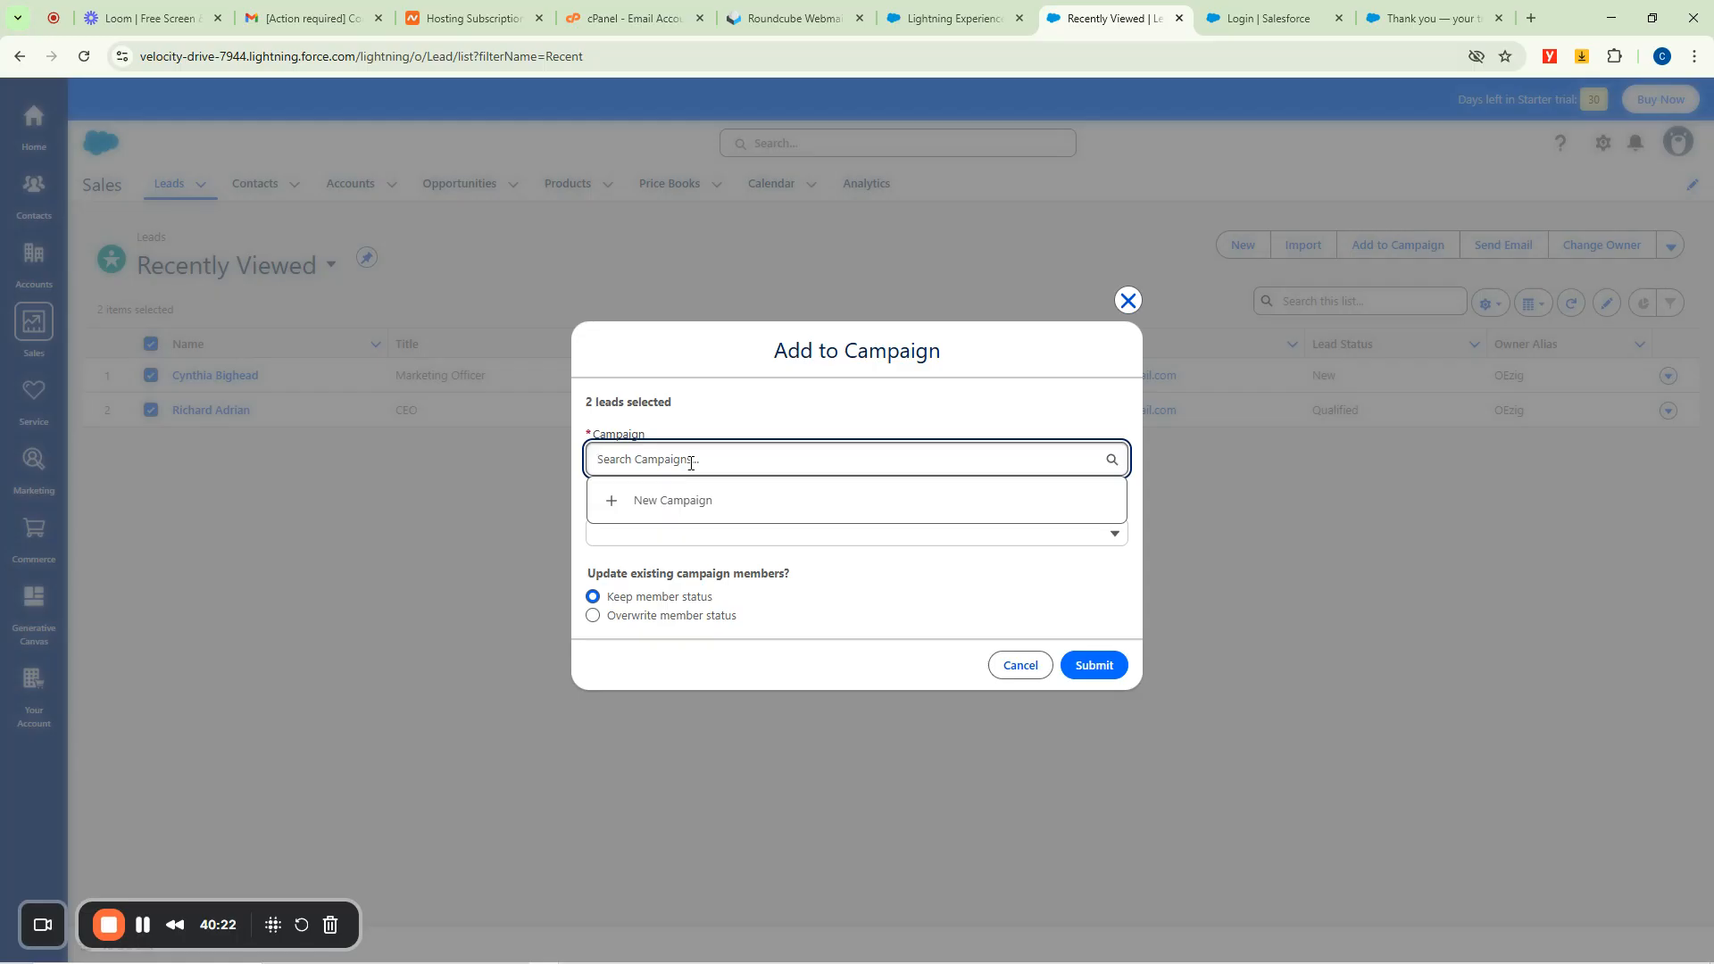
pyautogui.click(681, 500)
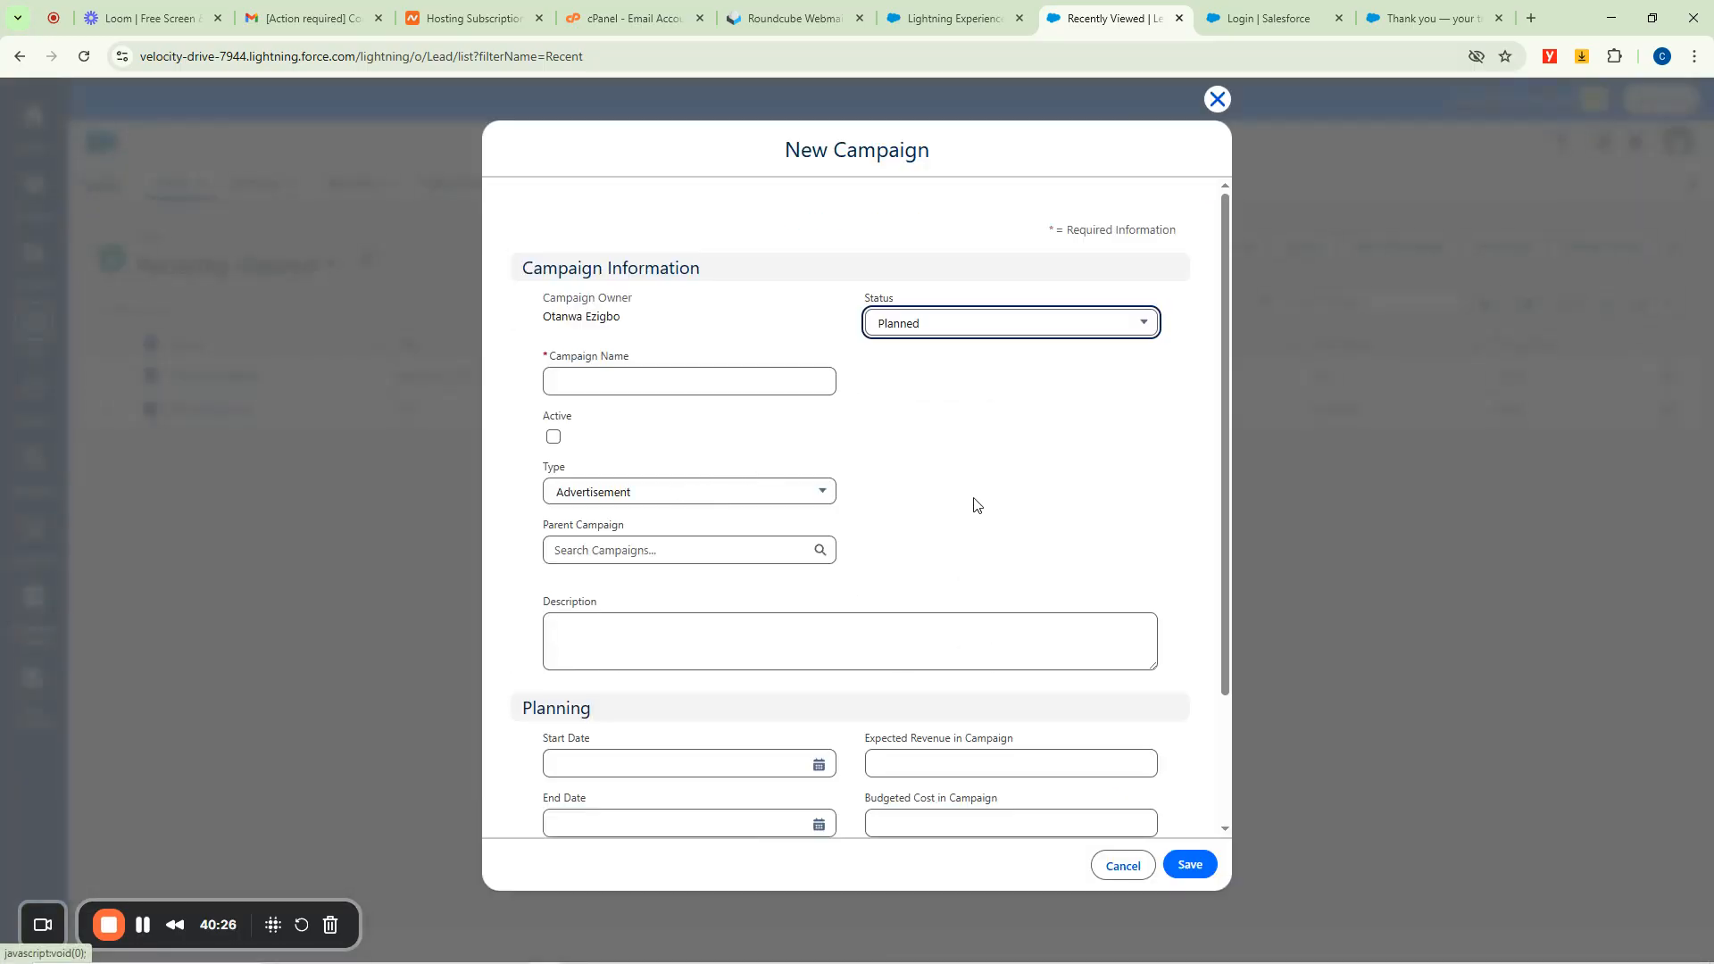
# Name the new campaign 'Blackfriday Promos'.
pyautogui.scroll(-2, 972, 493)
pyautogui.scroll(2, 974, 500)
pyautogui.click(609, 384)
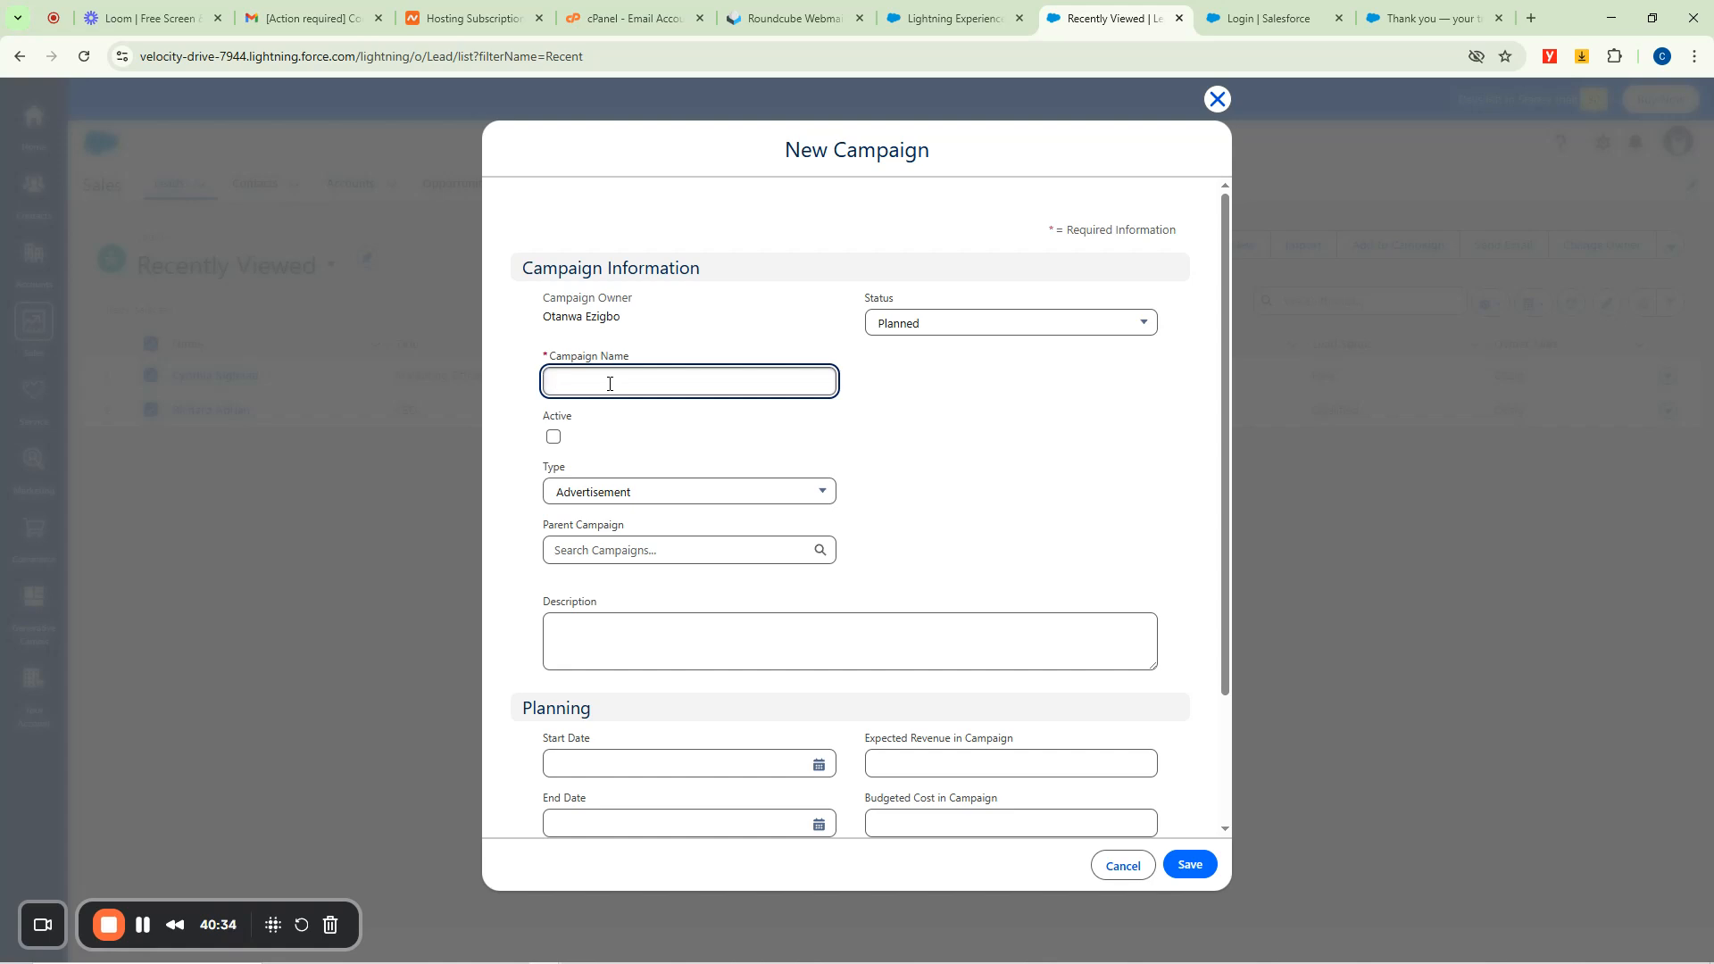
pyautogui.write('Blackfriday Promos')
# Set the campaign Status to In Progress.
pyautogui.click(976, 333)
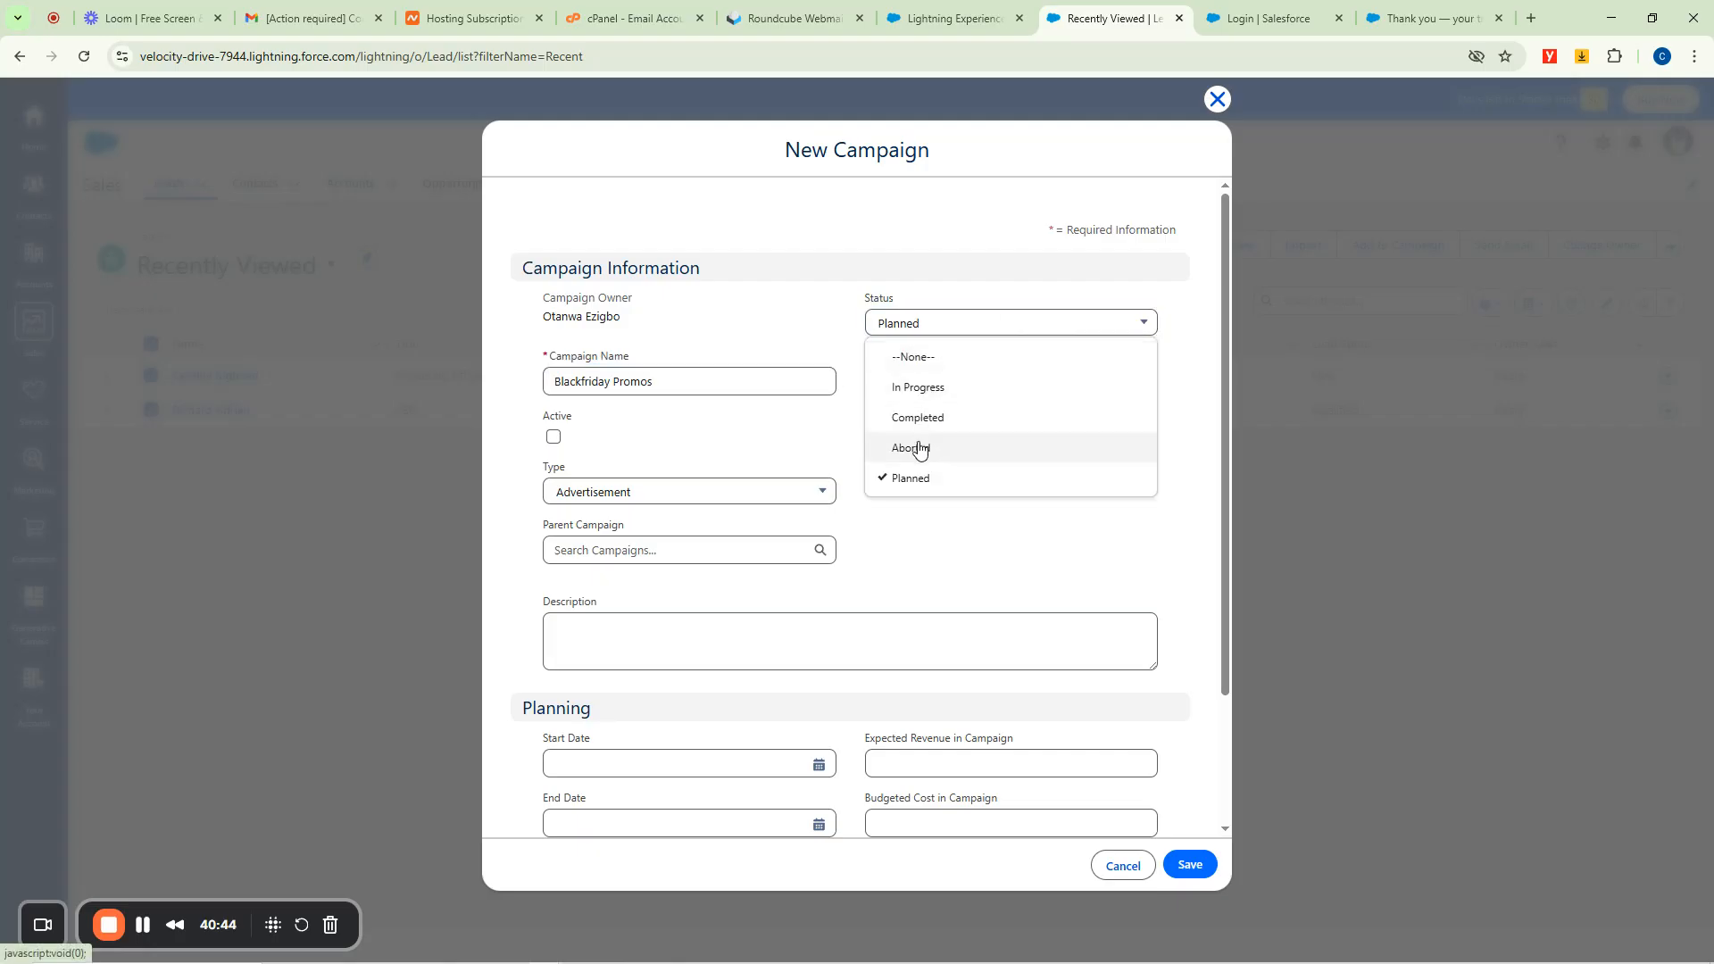
pyautogui.click(929, 359)
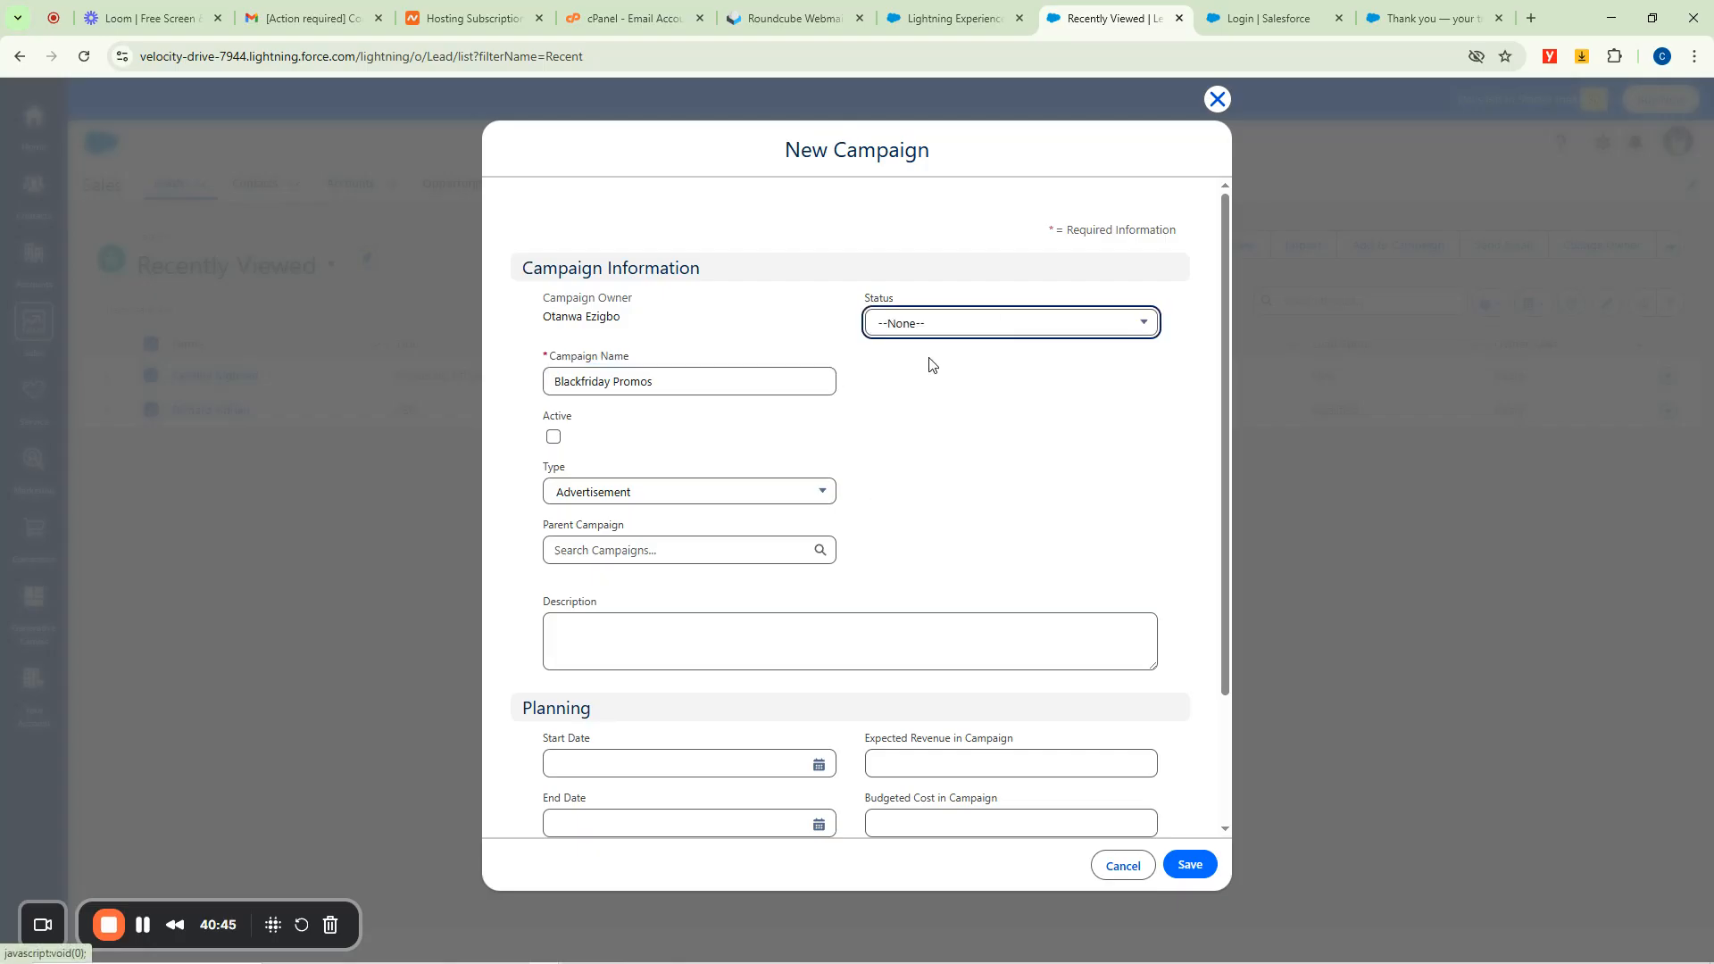
pyautogui.click(885, 329)
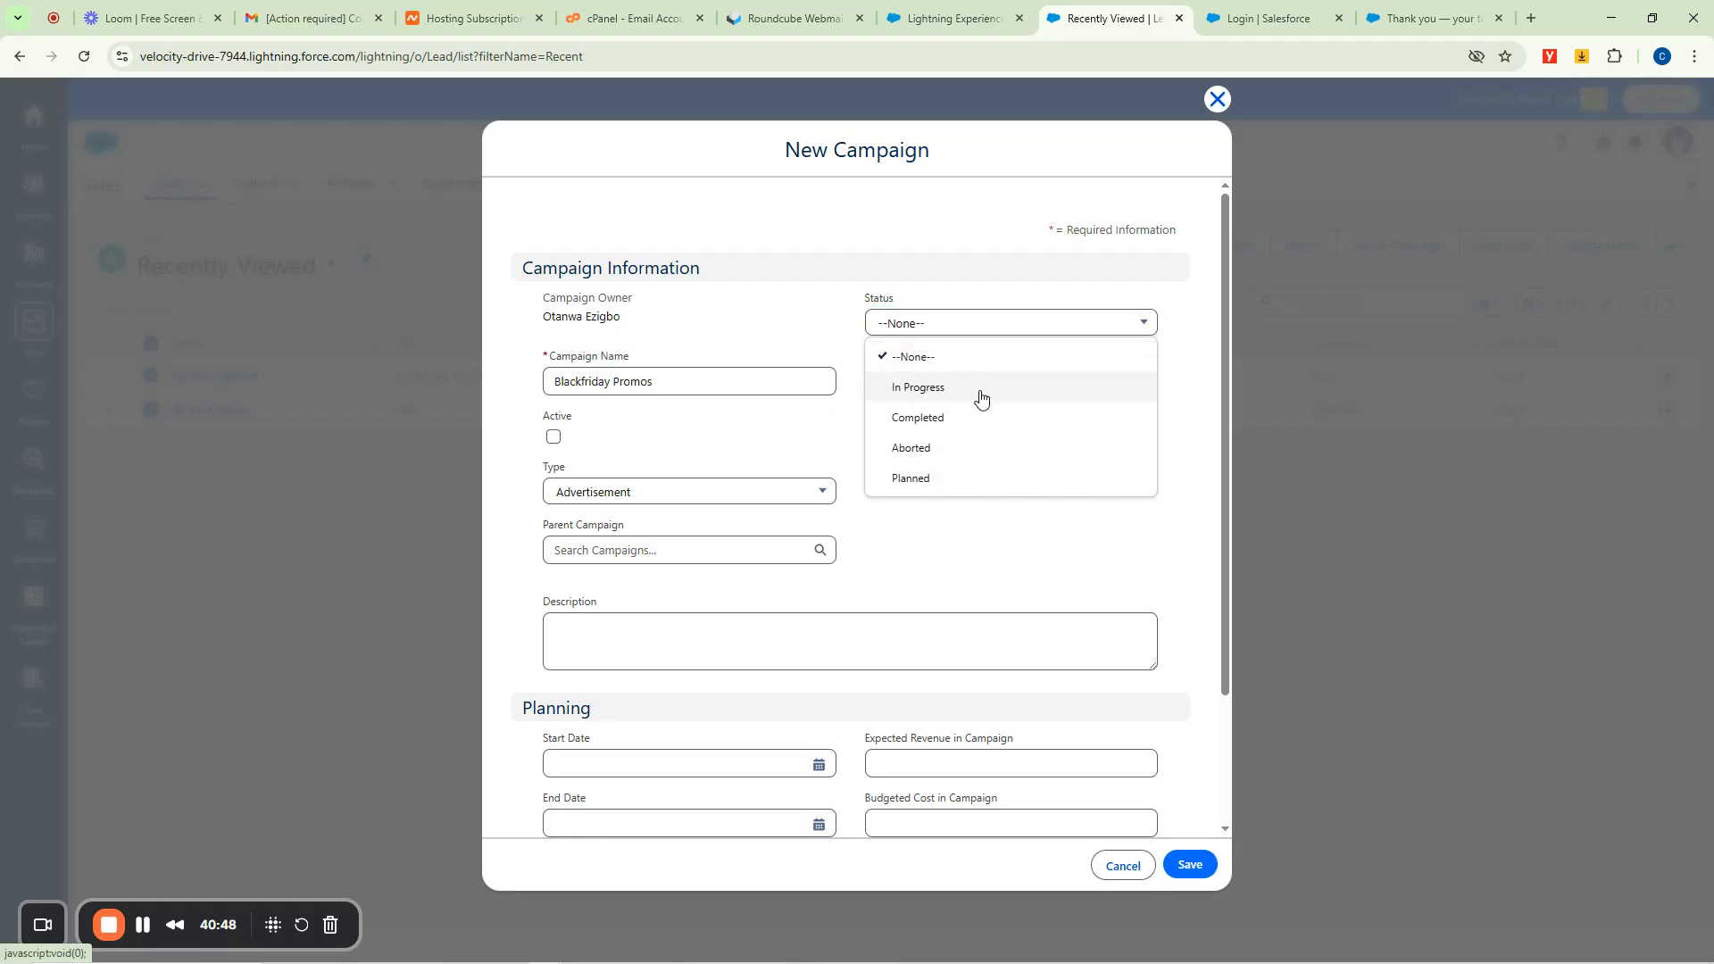
pyautogui.click(919, 390)
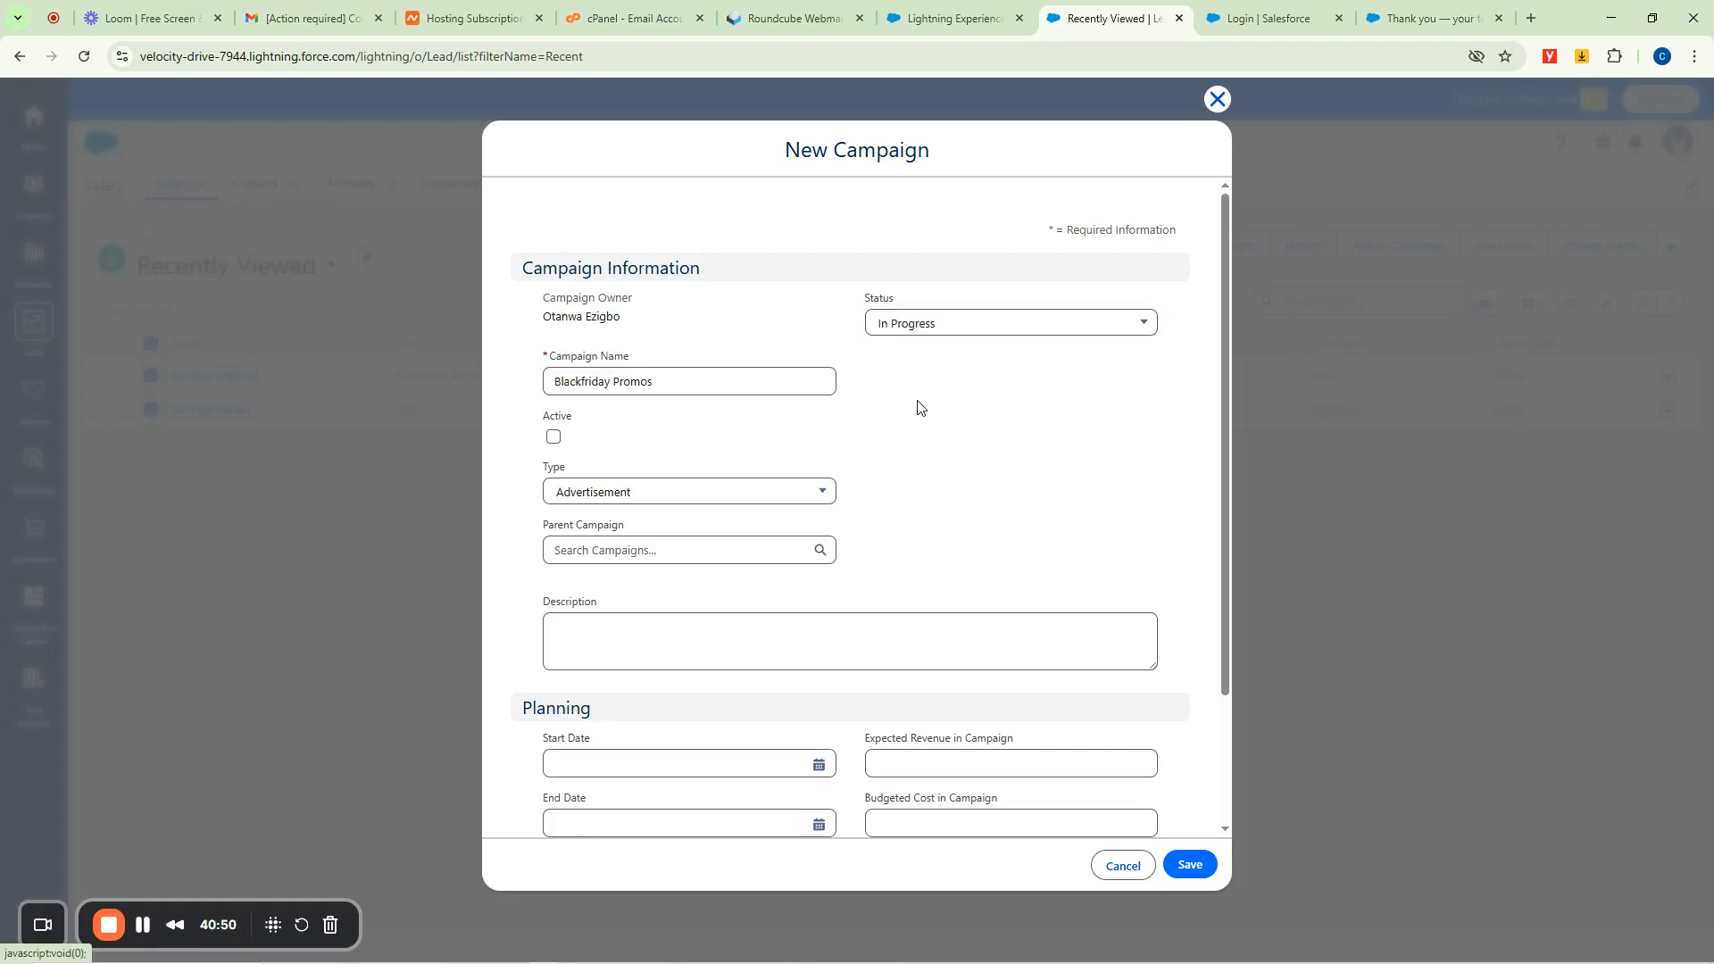
# Tick Active and change the campaign Type from Advertisement, picking Email, then Telemarketing.
pyautogui.click(553, 438)
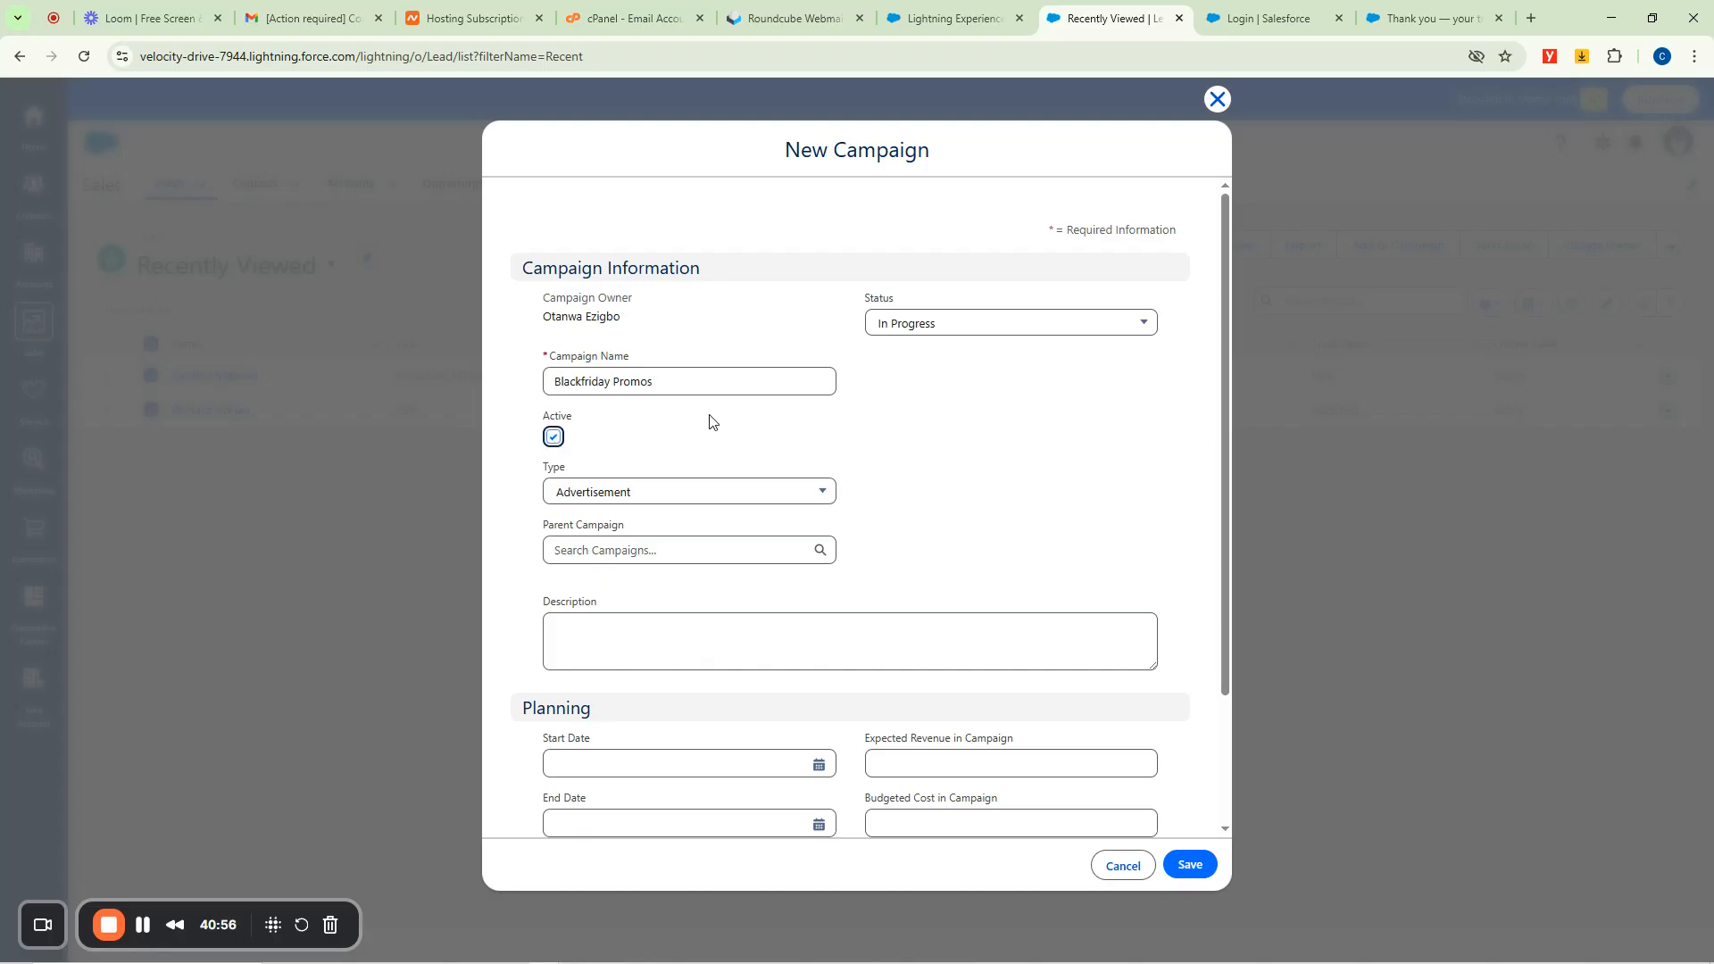
pyautogui.click(720, 493)
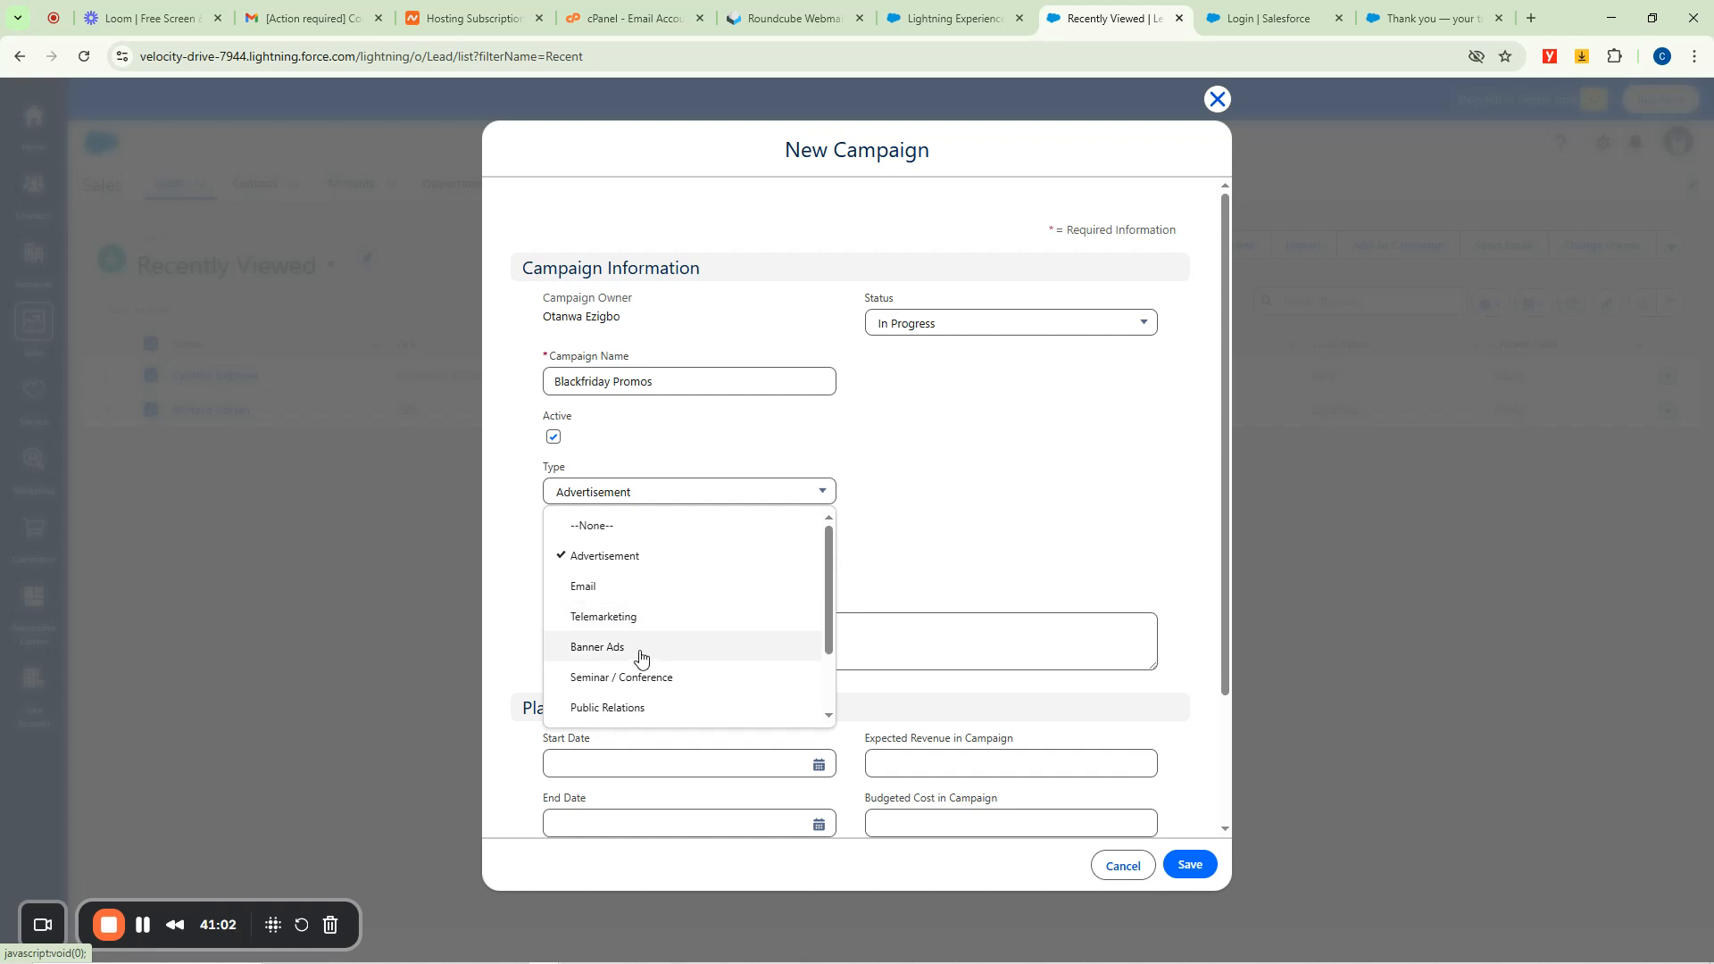
pyautogui.scroll(-2, 624, 651)
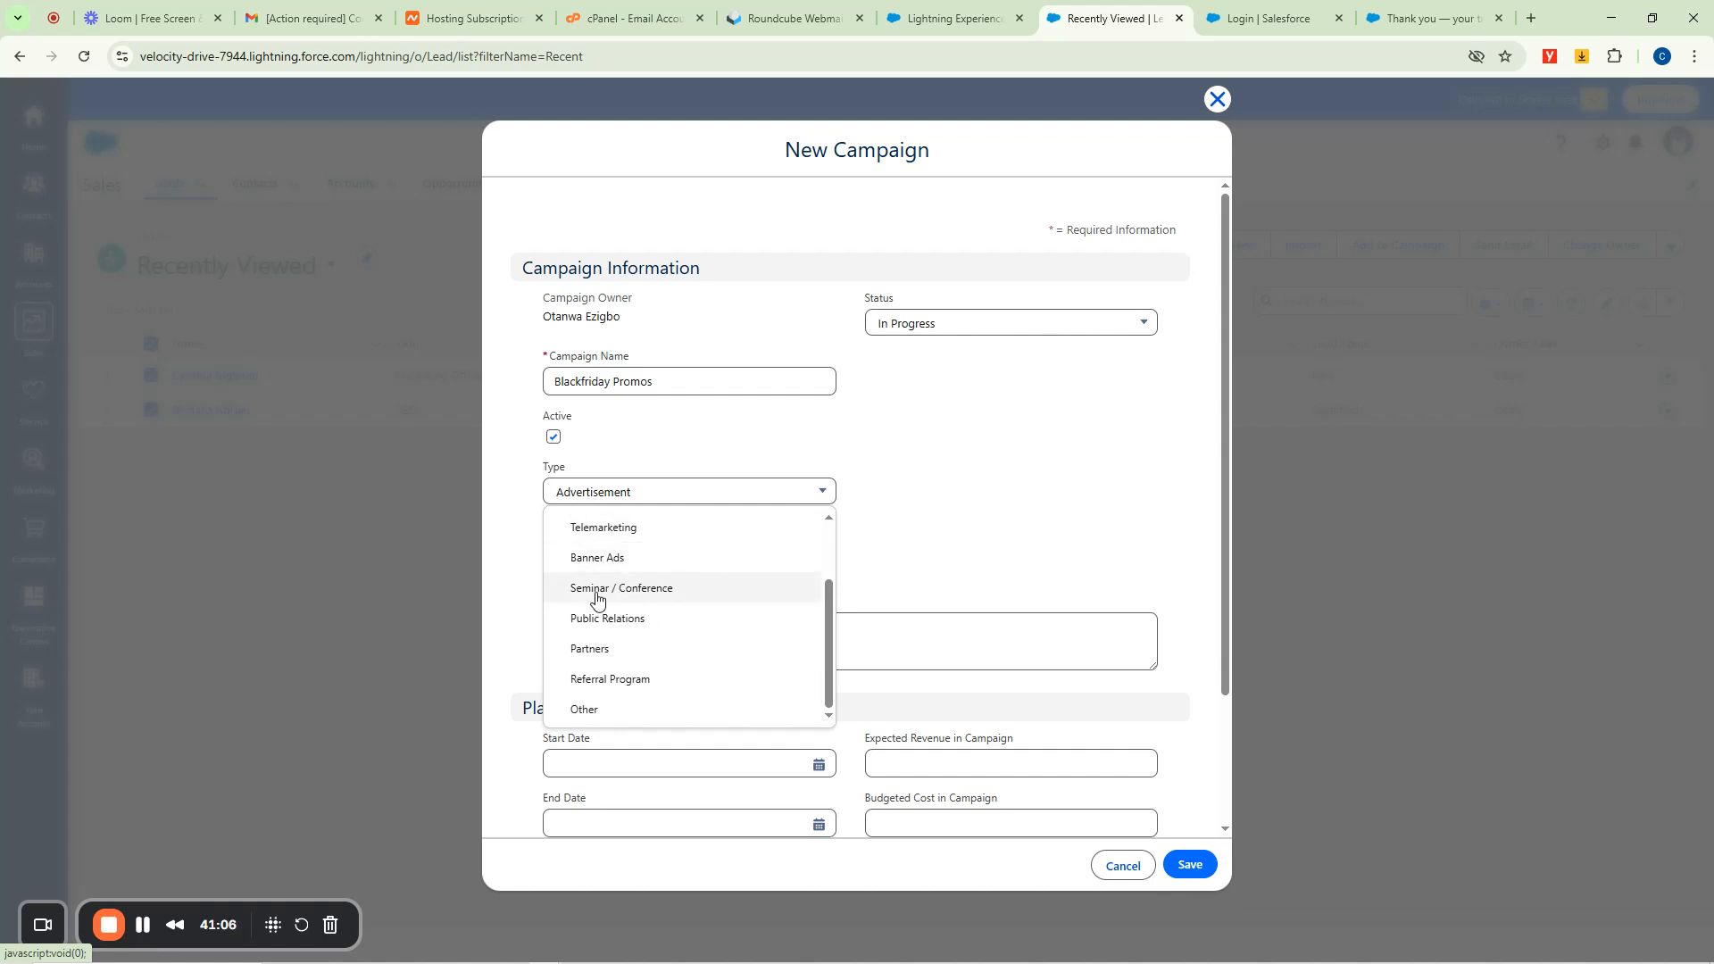
pyautogui.scroll(2, 692, 619)
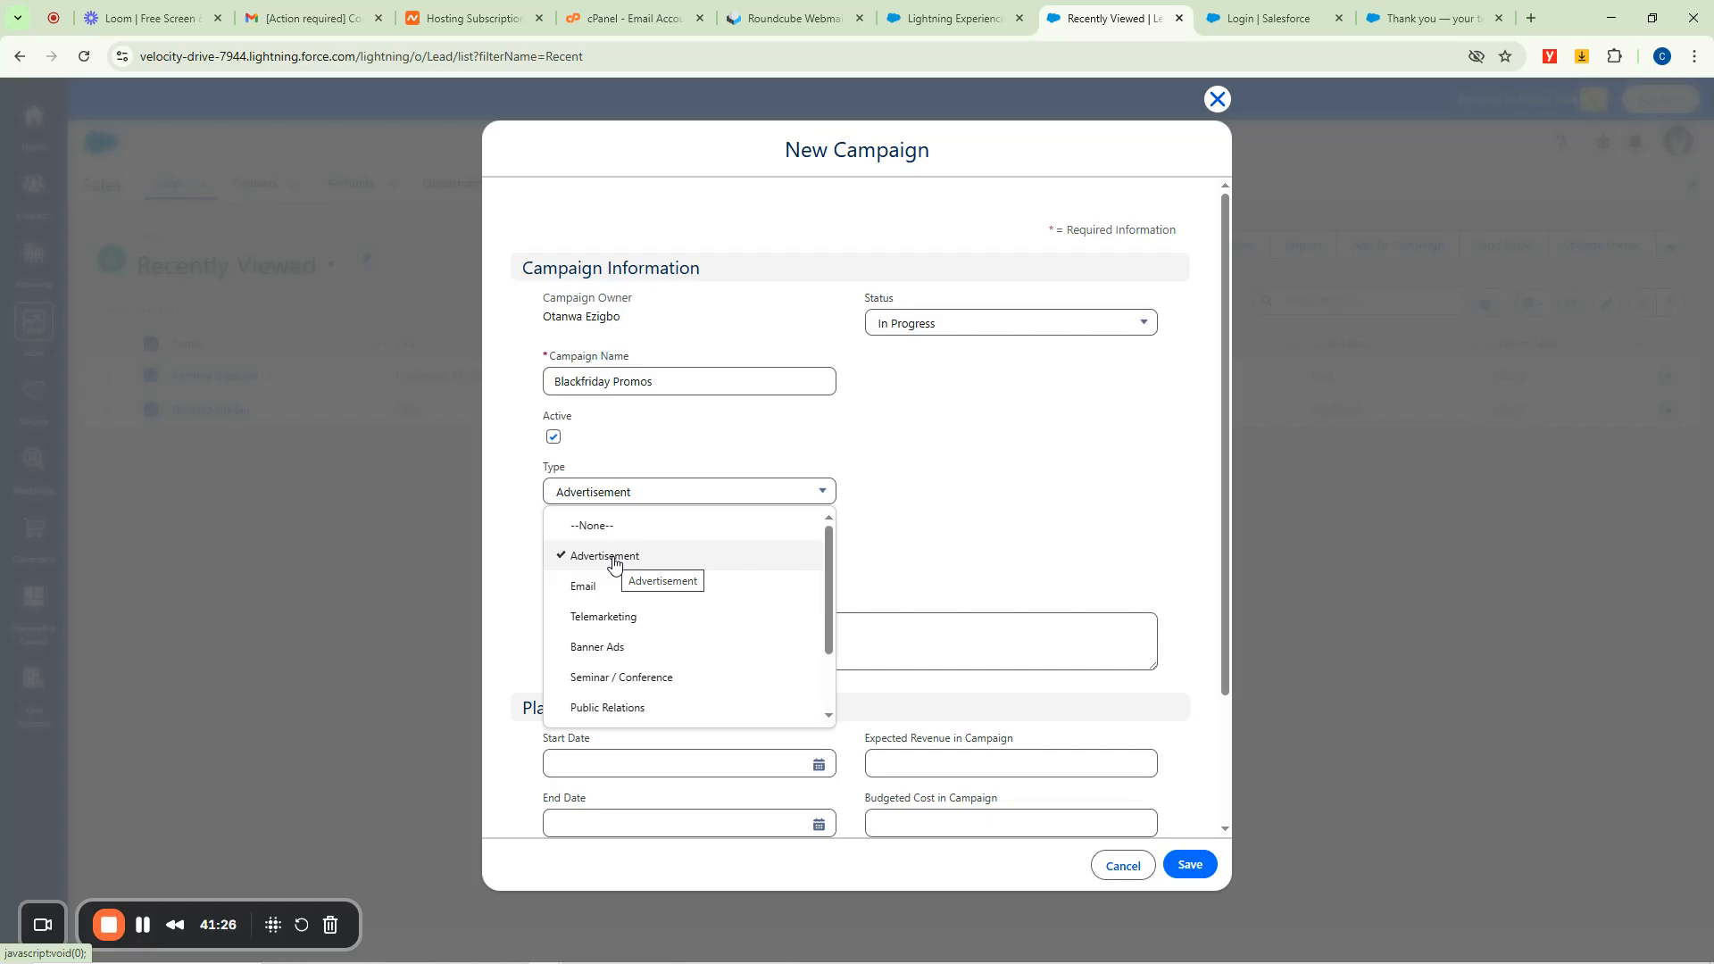
pyautogui.click(593, 587)
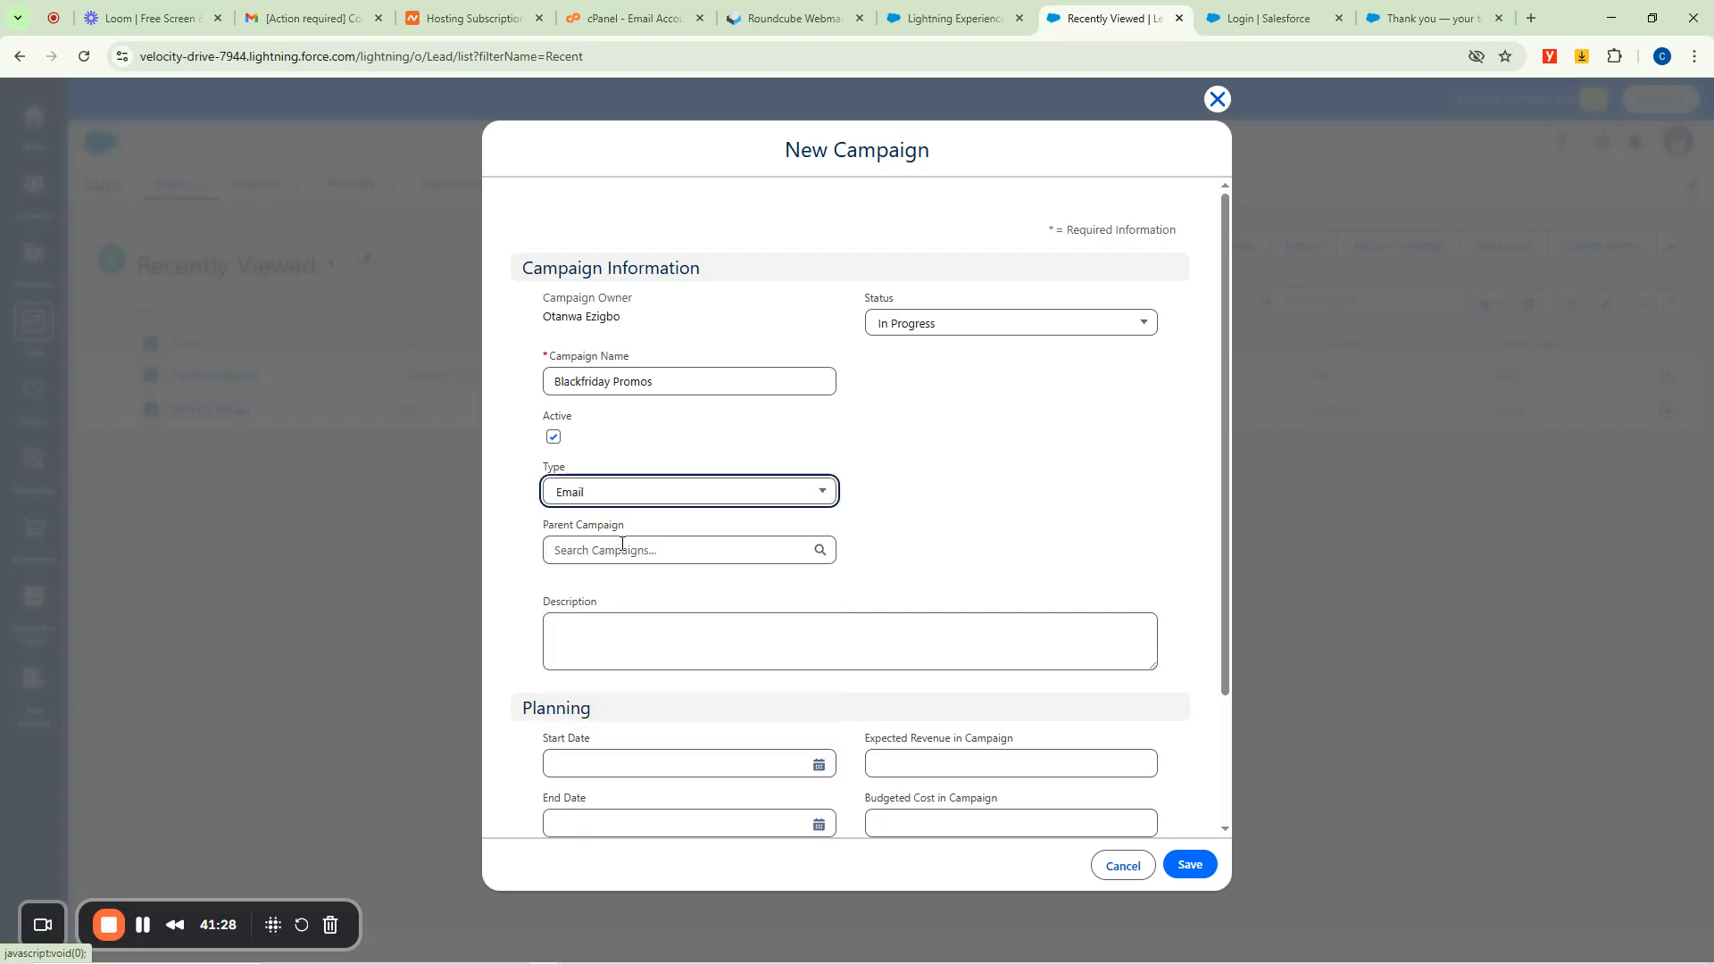
pyautogui.click(626, 494)
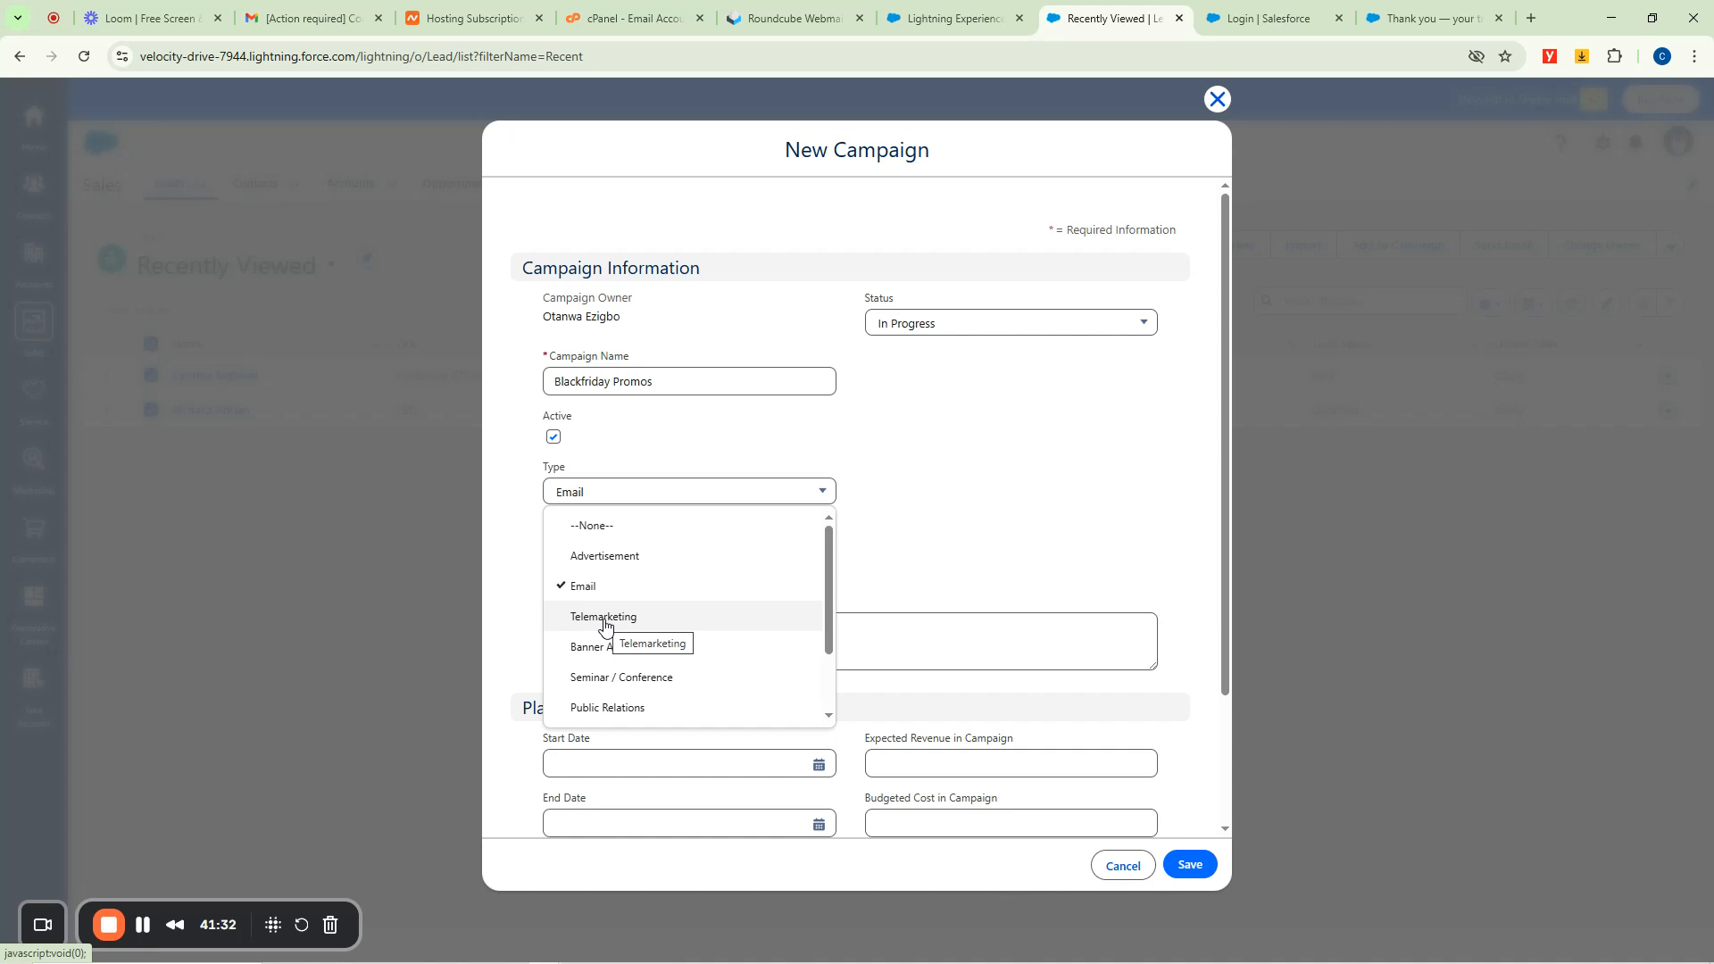
pyautogui.click(603, 625)
# Change the Blackfriday Promos campaign Type to Referral Program.
pyautogui.click(628, 494)
pyautogui.scroll(-2, 635, 654)
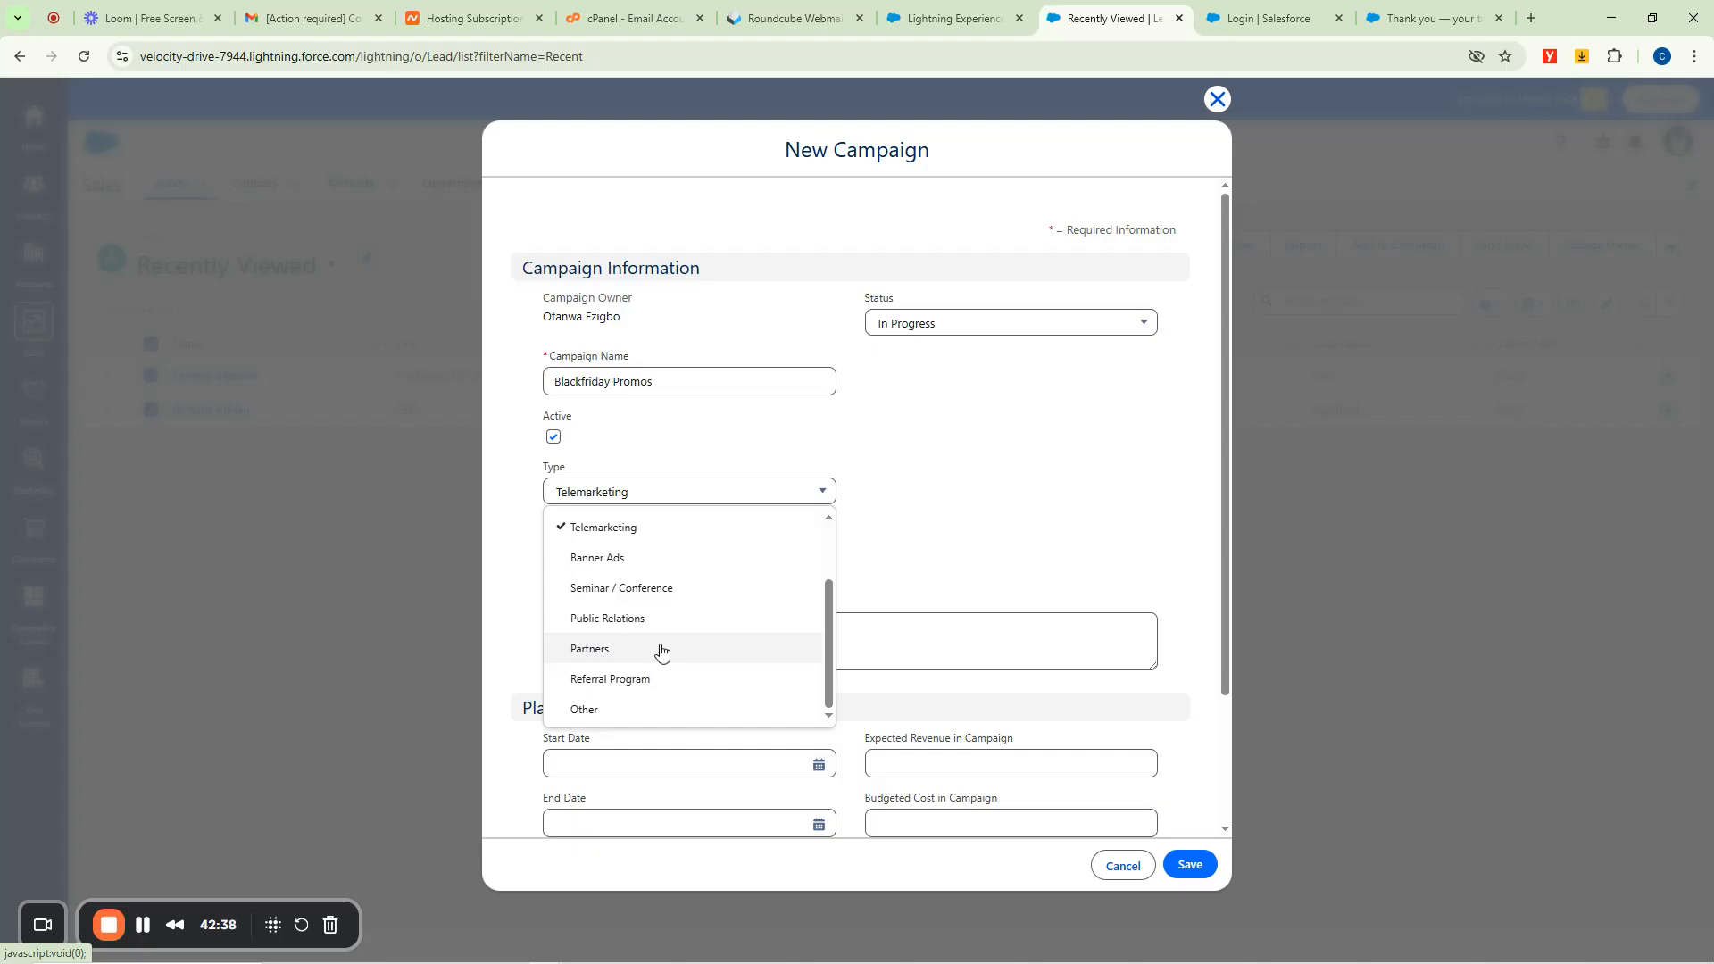
pyautogui.click(622, 683)
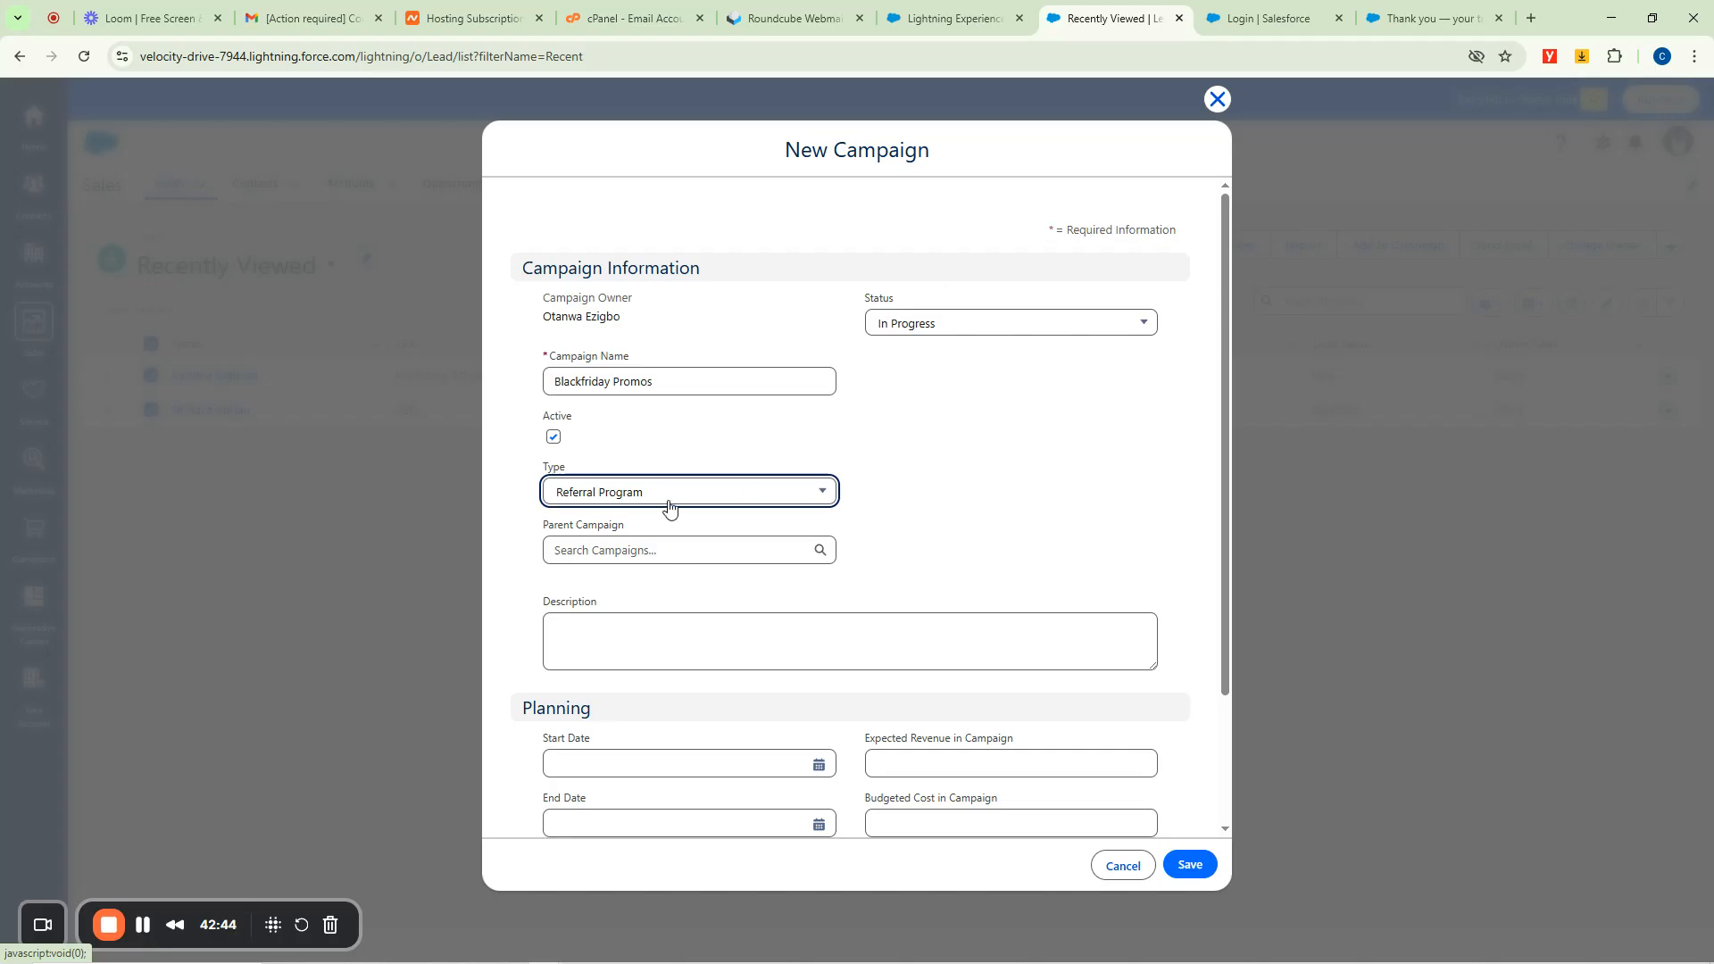
pyautogui.click(947, 516)
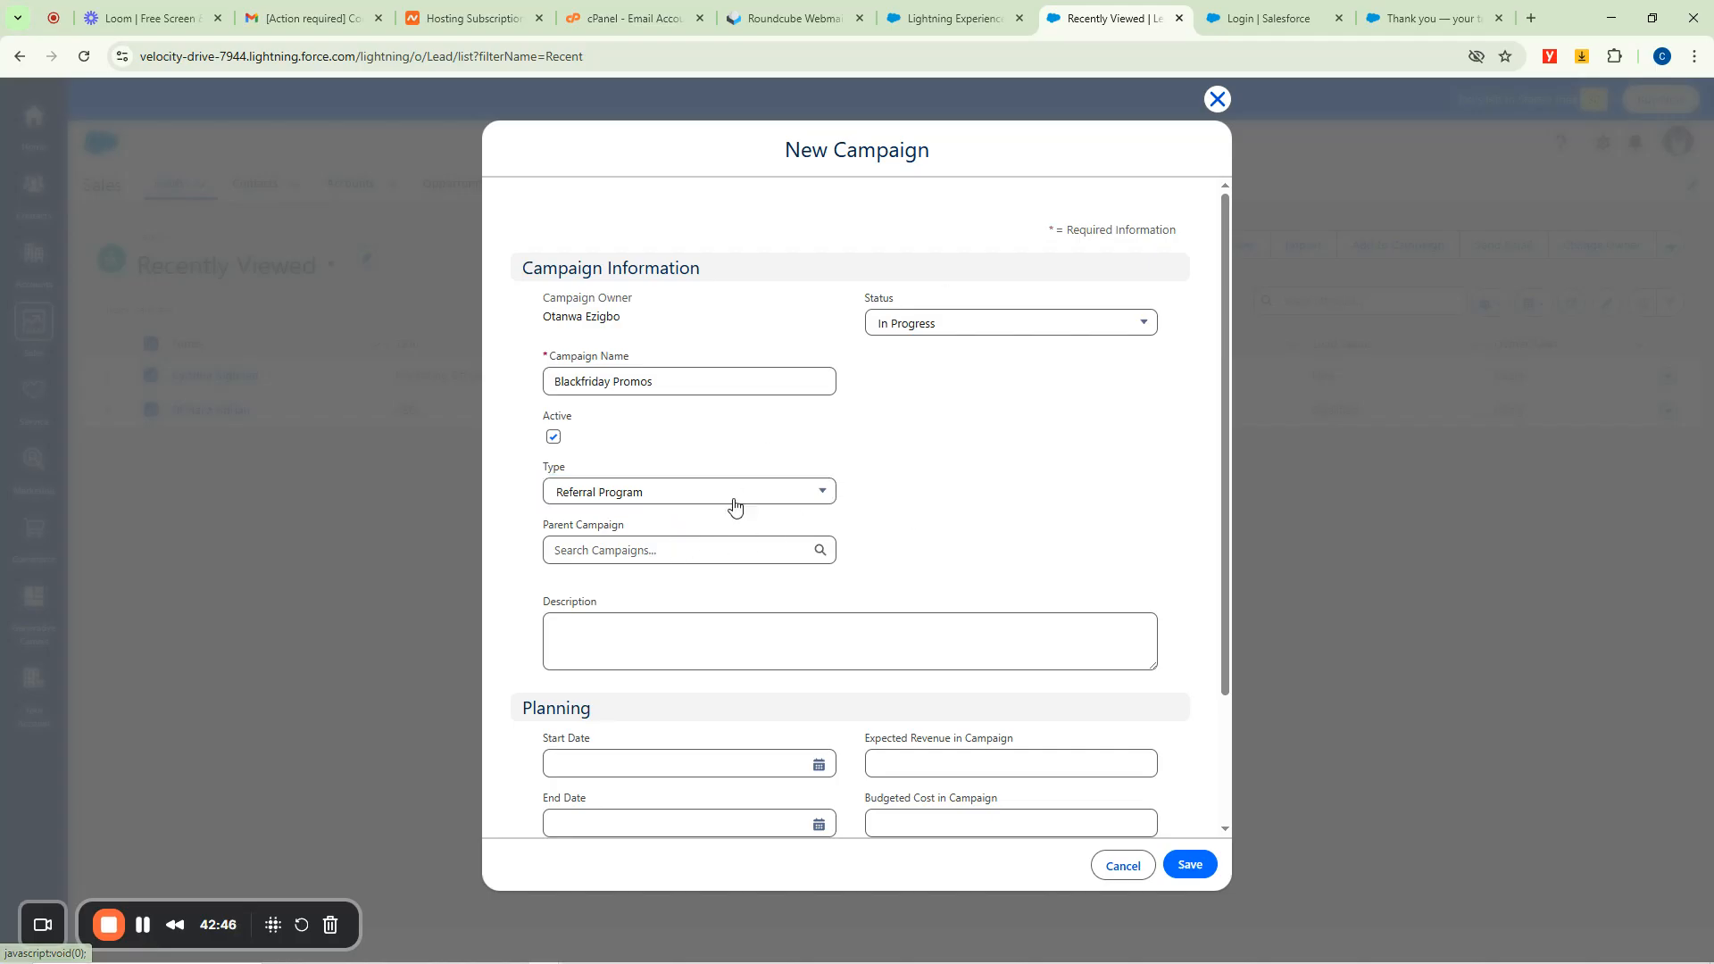
# Set the campaign Start Date to 18/08/2025 and End Date to 18/09/2025.
pyautogui.scroll(-2, 609, 498)
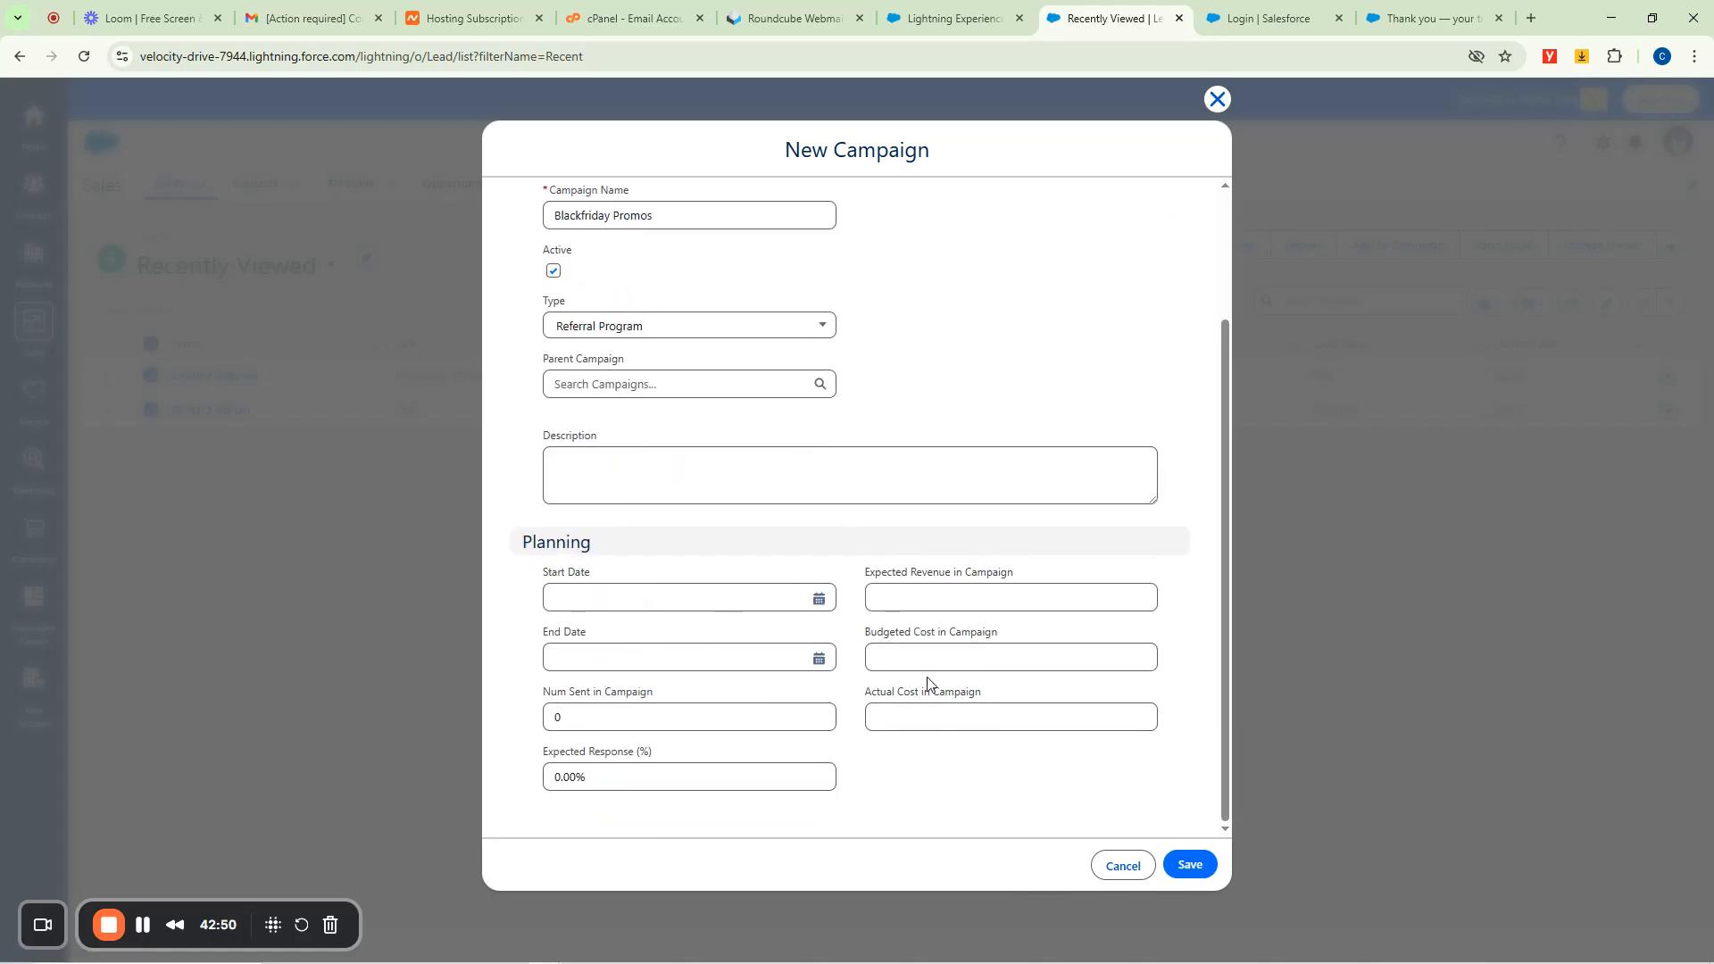
pyautogui.click(818, 598)
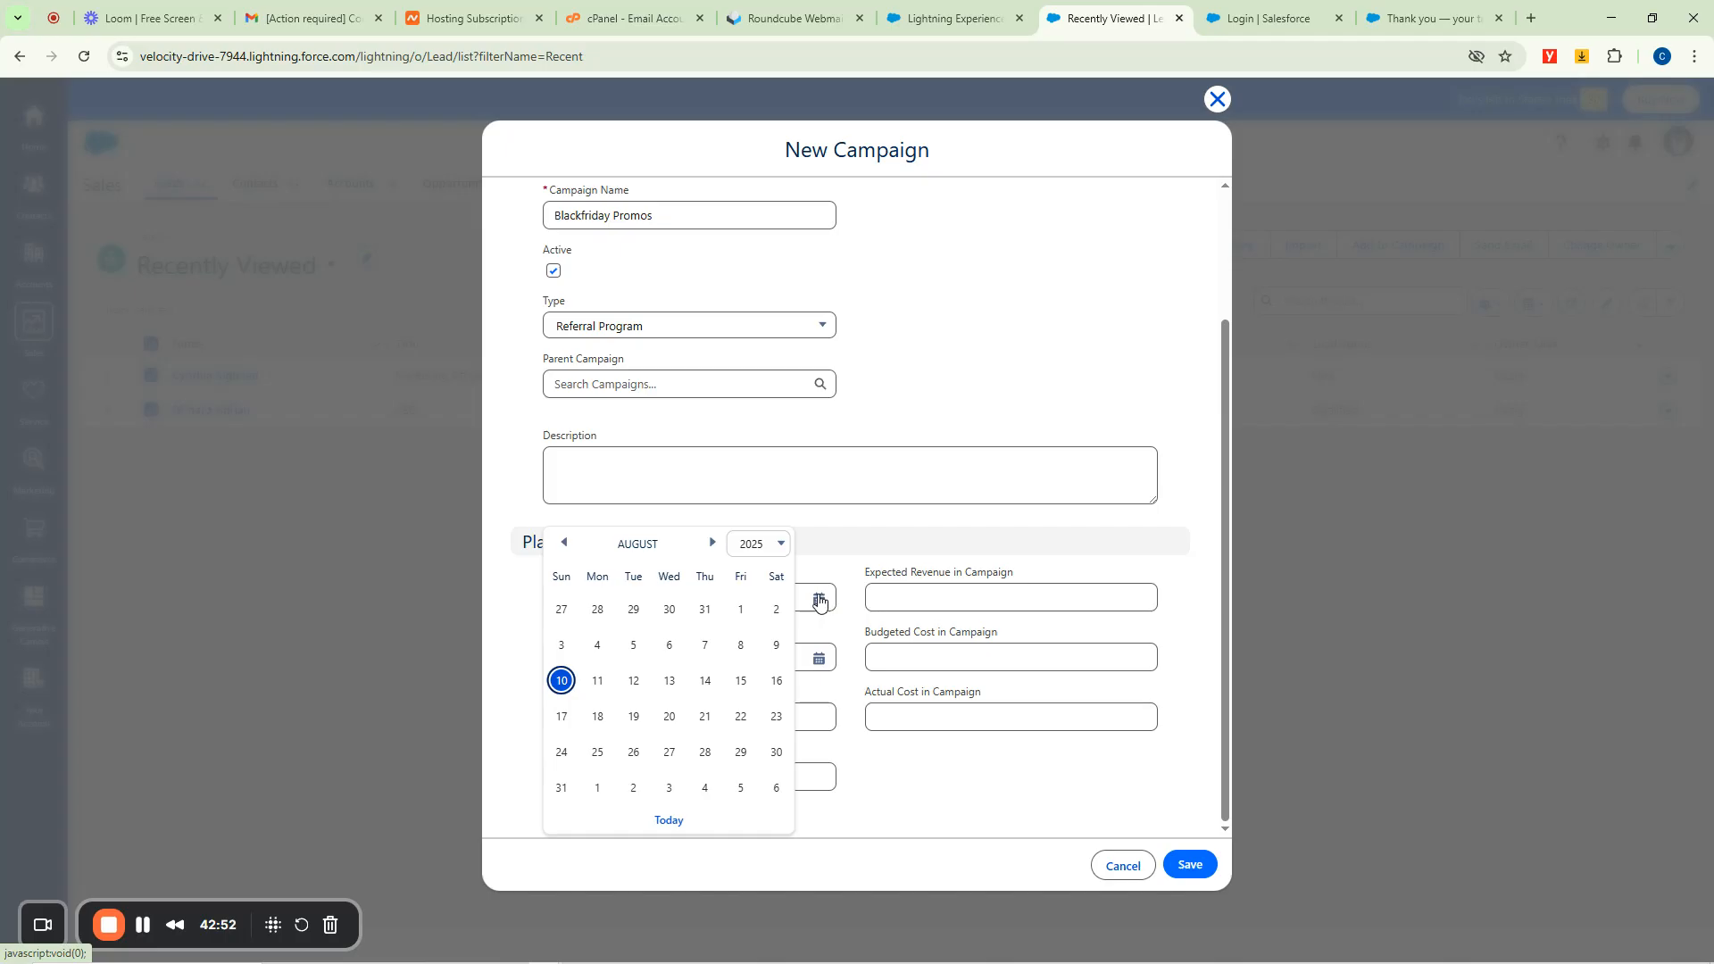
pyautogui.click(597, 716)
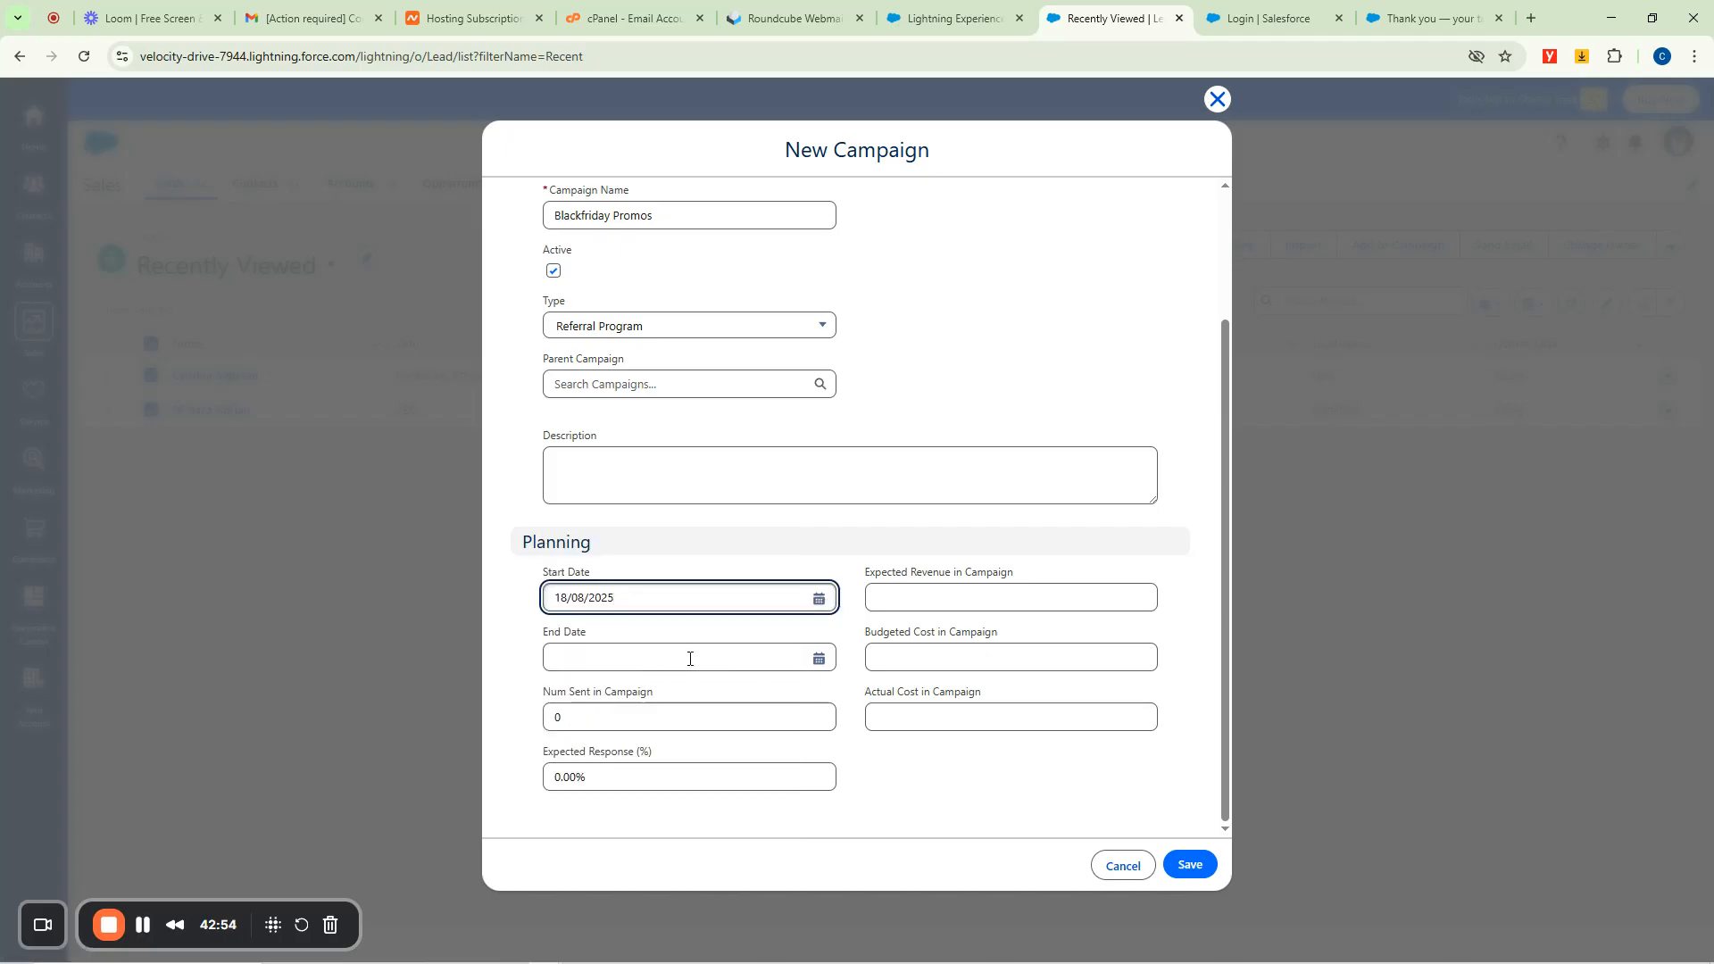
pyautogui.click(818, 658)
pyautogui.click(710, 545)
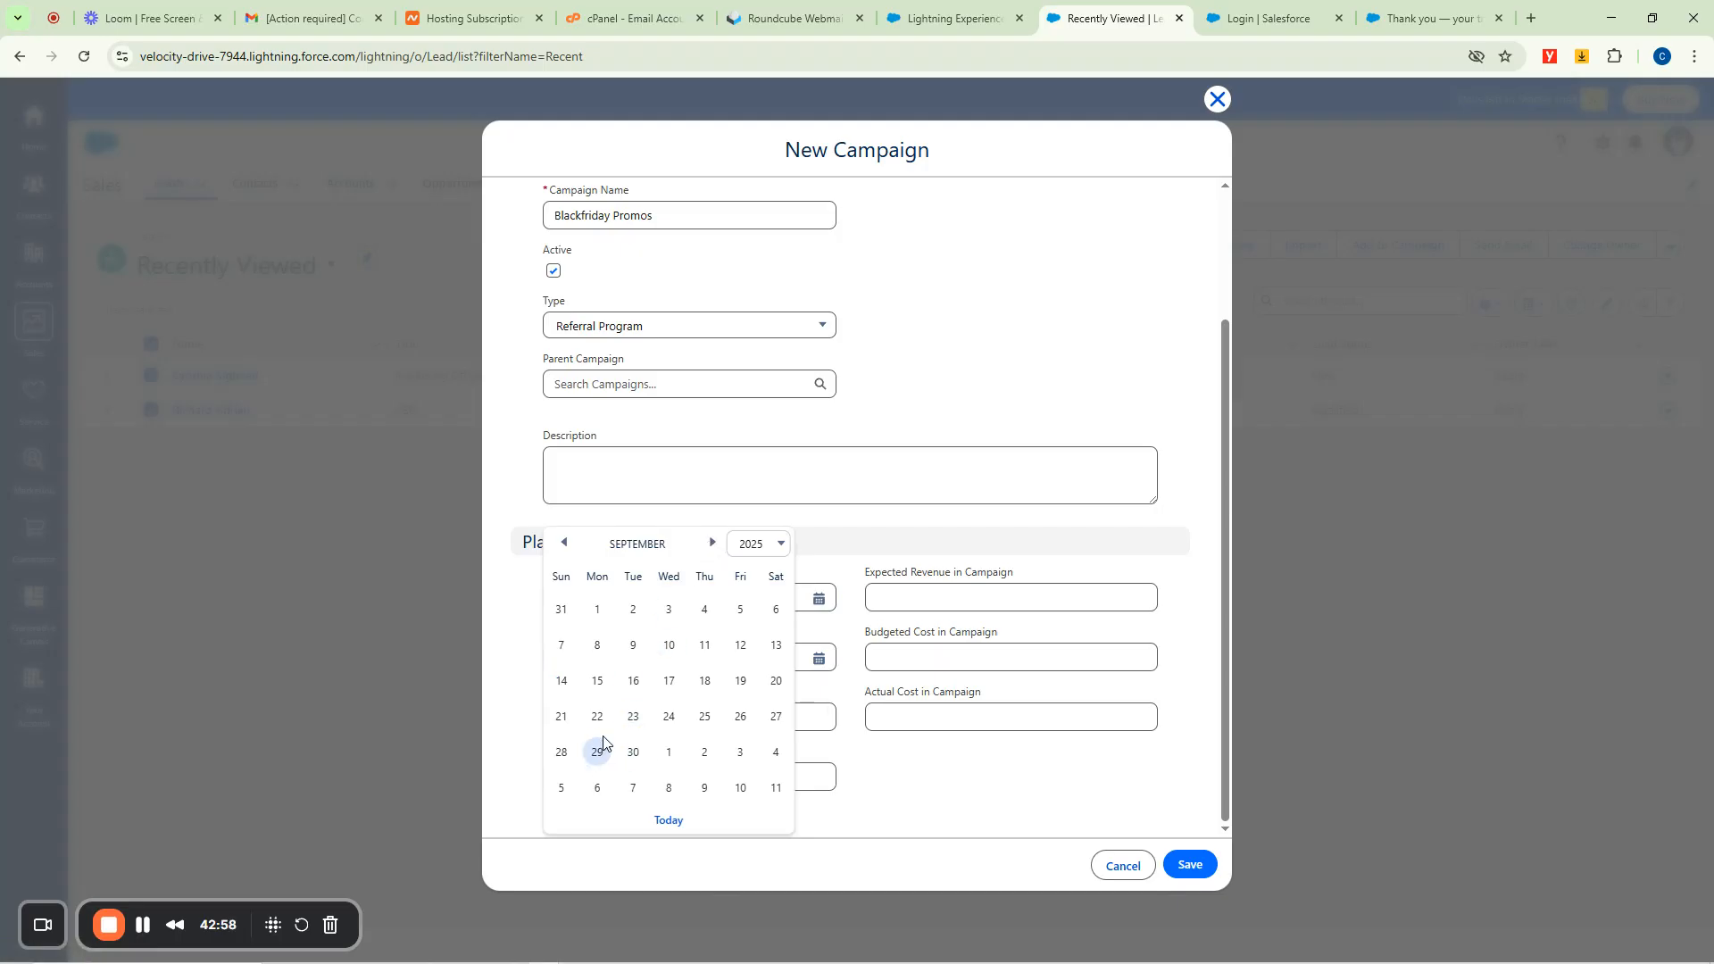
pyautogui.click(704, 681)
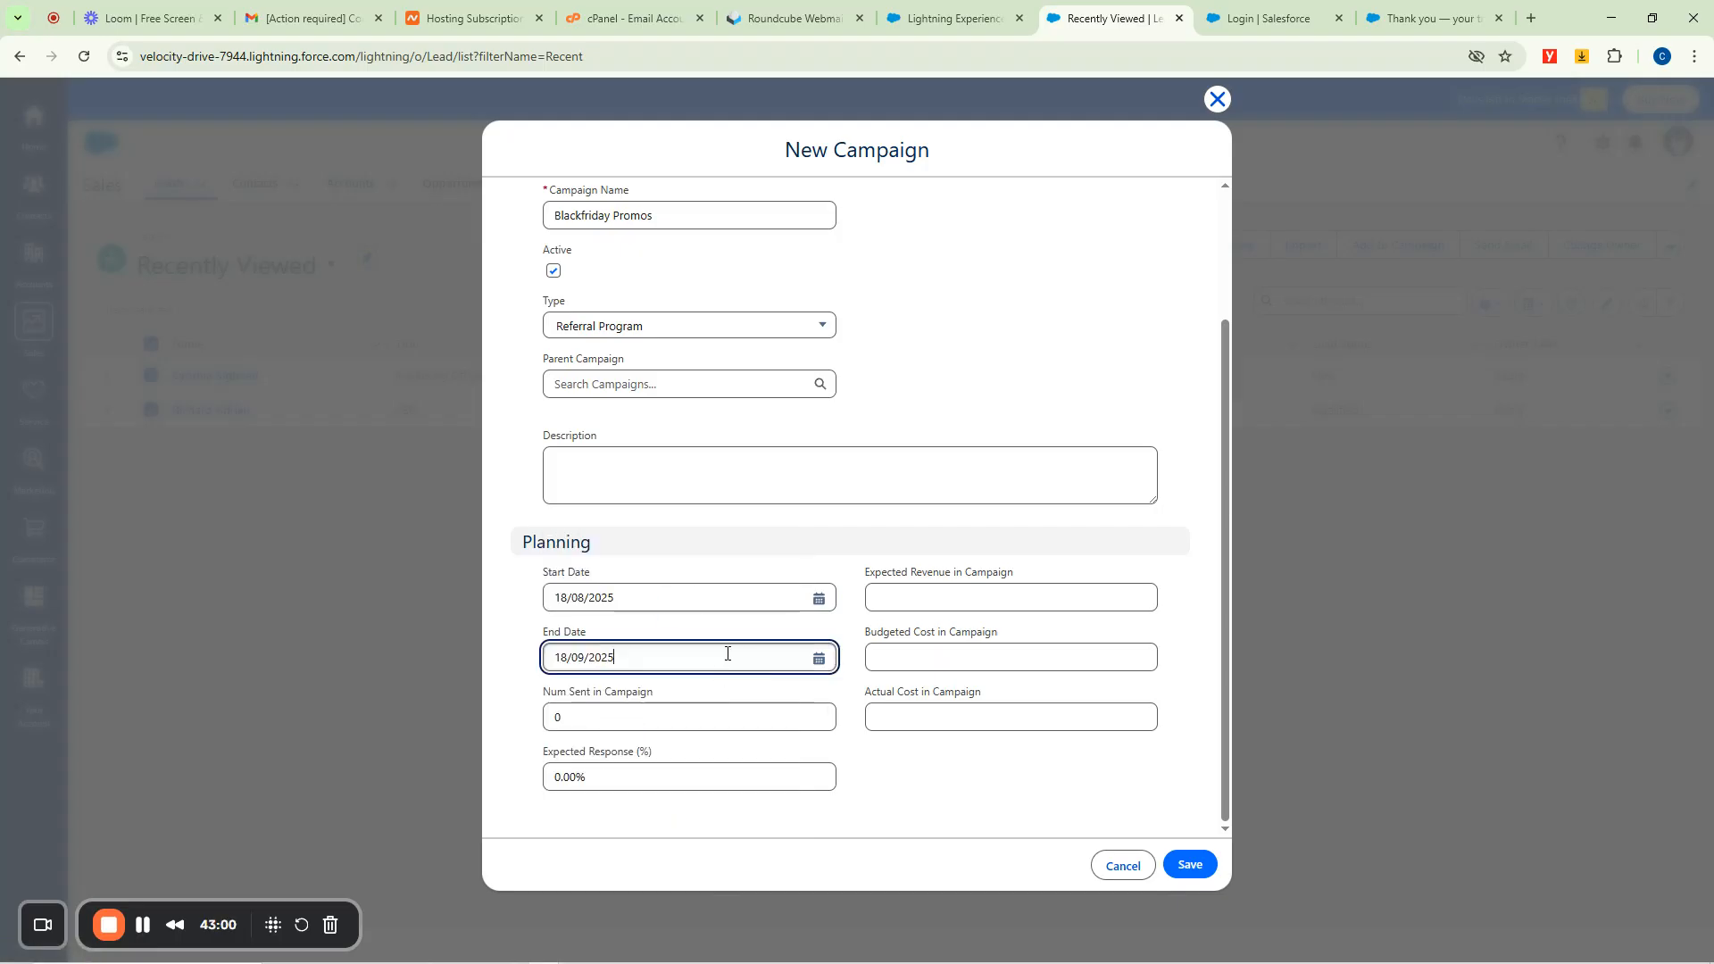
pyautogui.click(803, 518)
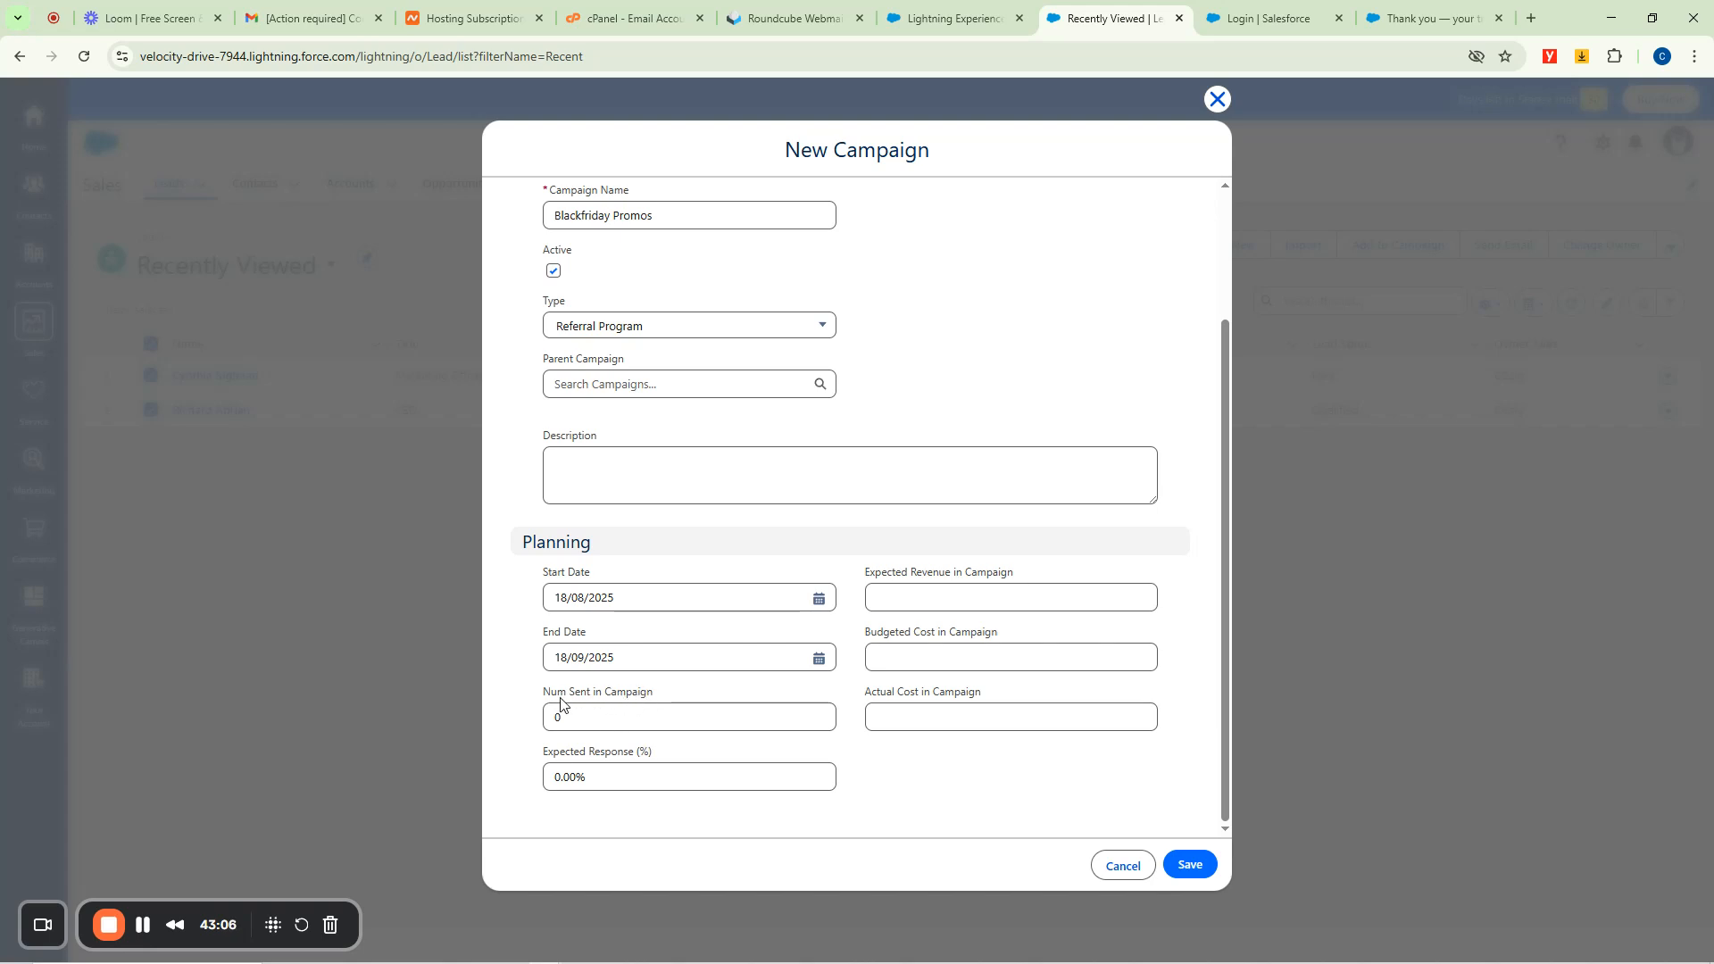
# Enter 45 for Num Sent in Campaign and 15% for Expected Response.
pyautogui.click(549, 720)
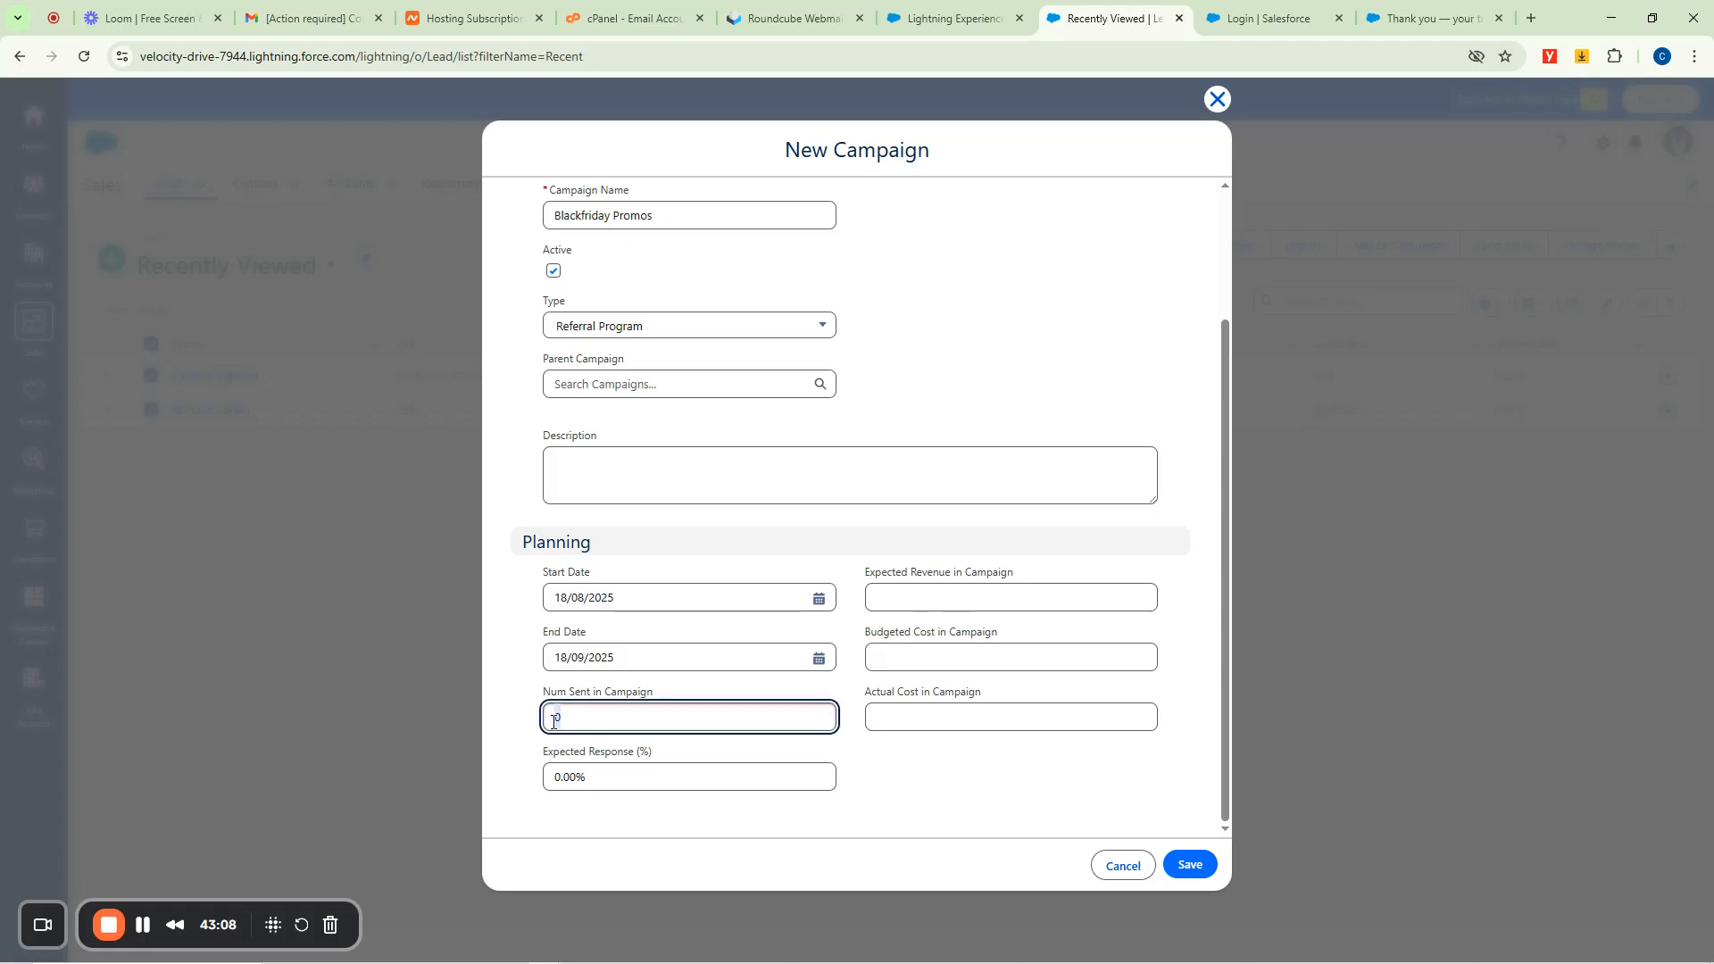
pyautogui.write('45')
pyautogui.click(558, 779)
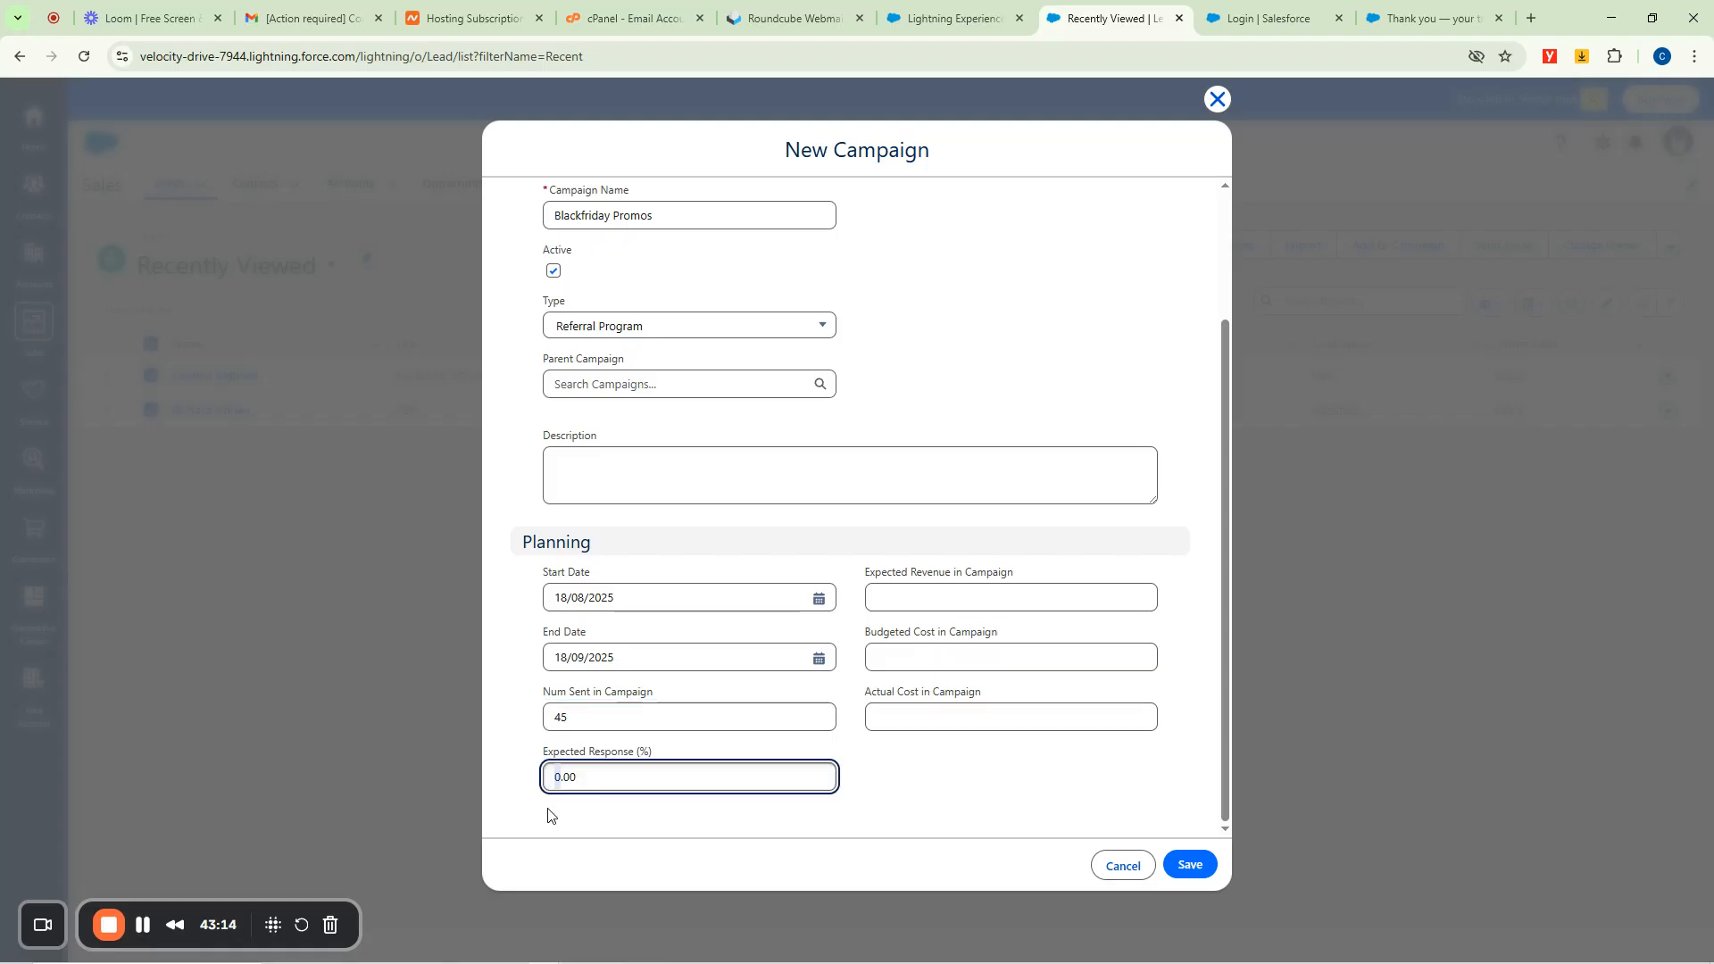
pyautogui.doubleClick(544, 720)
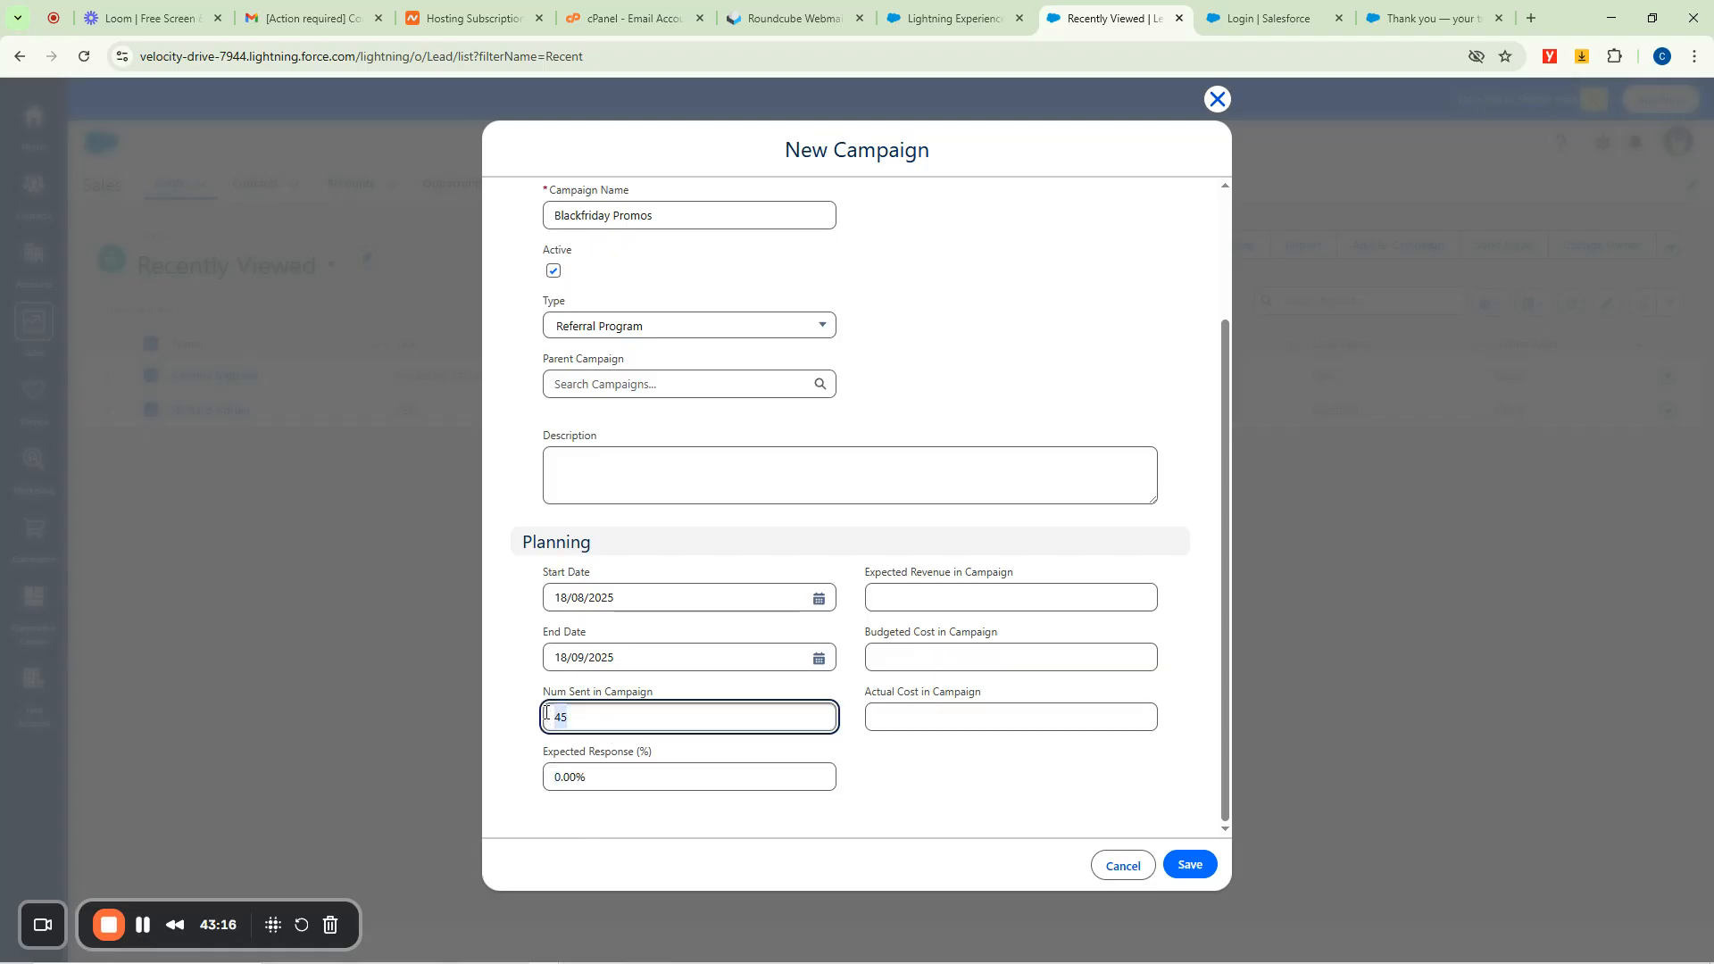
pyautogui.click(551, 775)
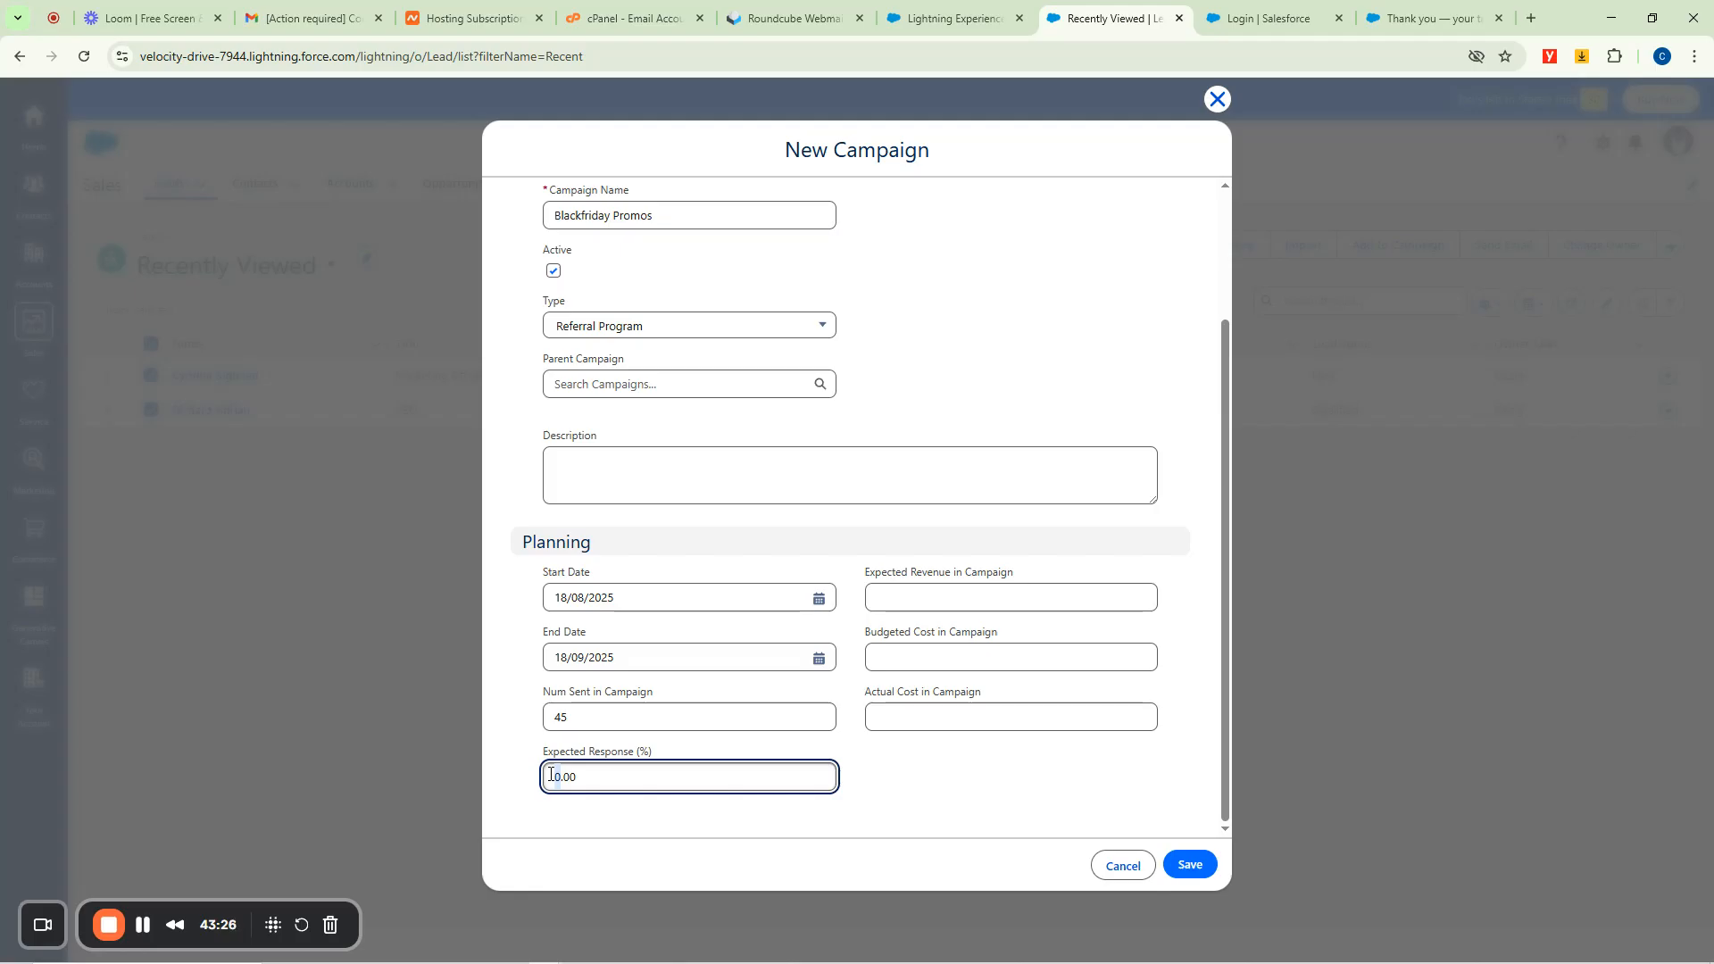
pyautogui.write('15')
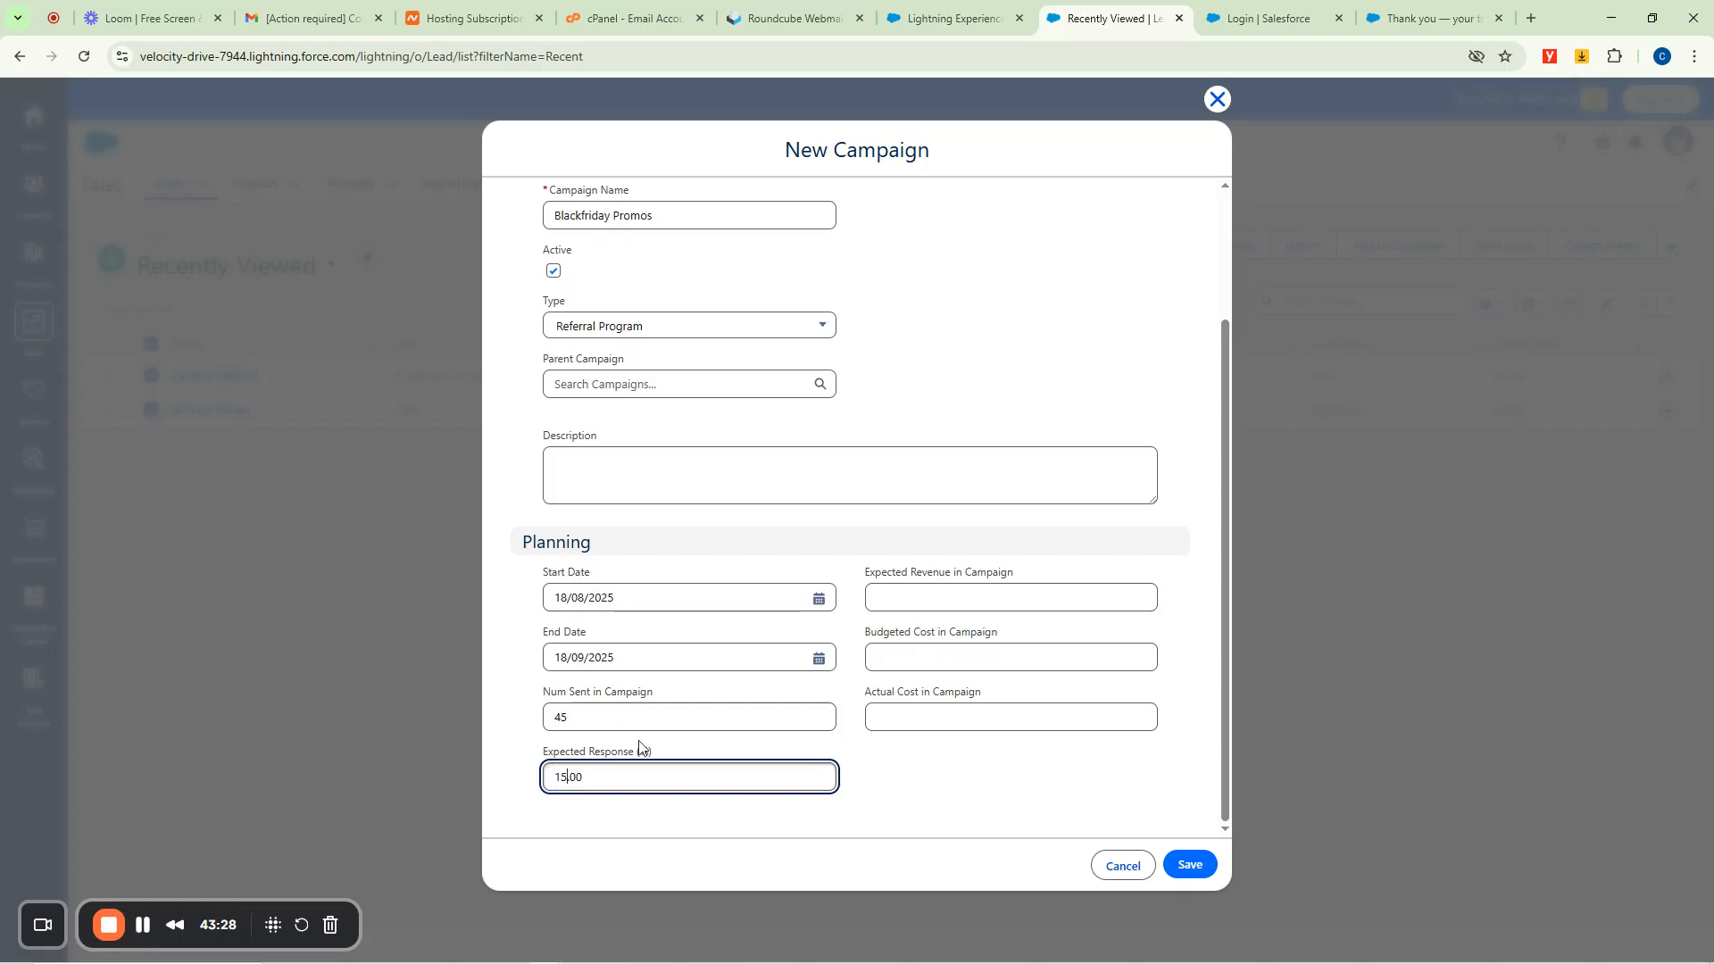
pyautogui.click(777, 522)
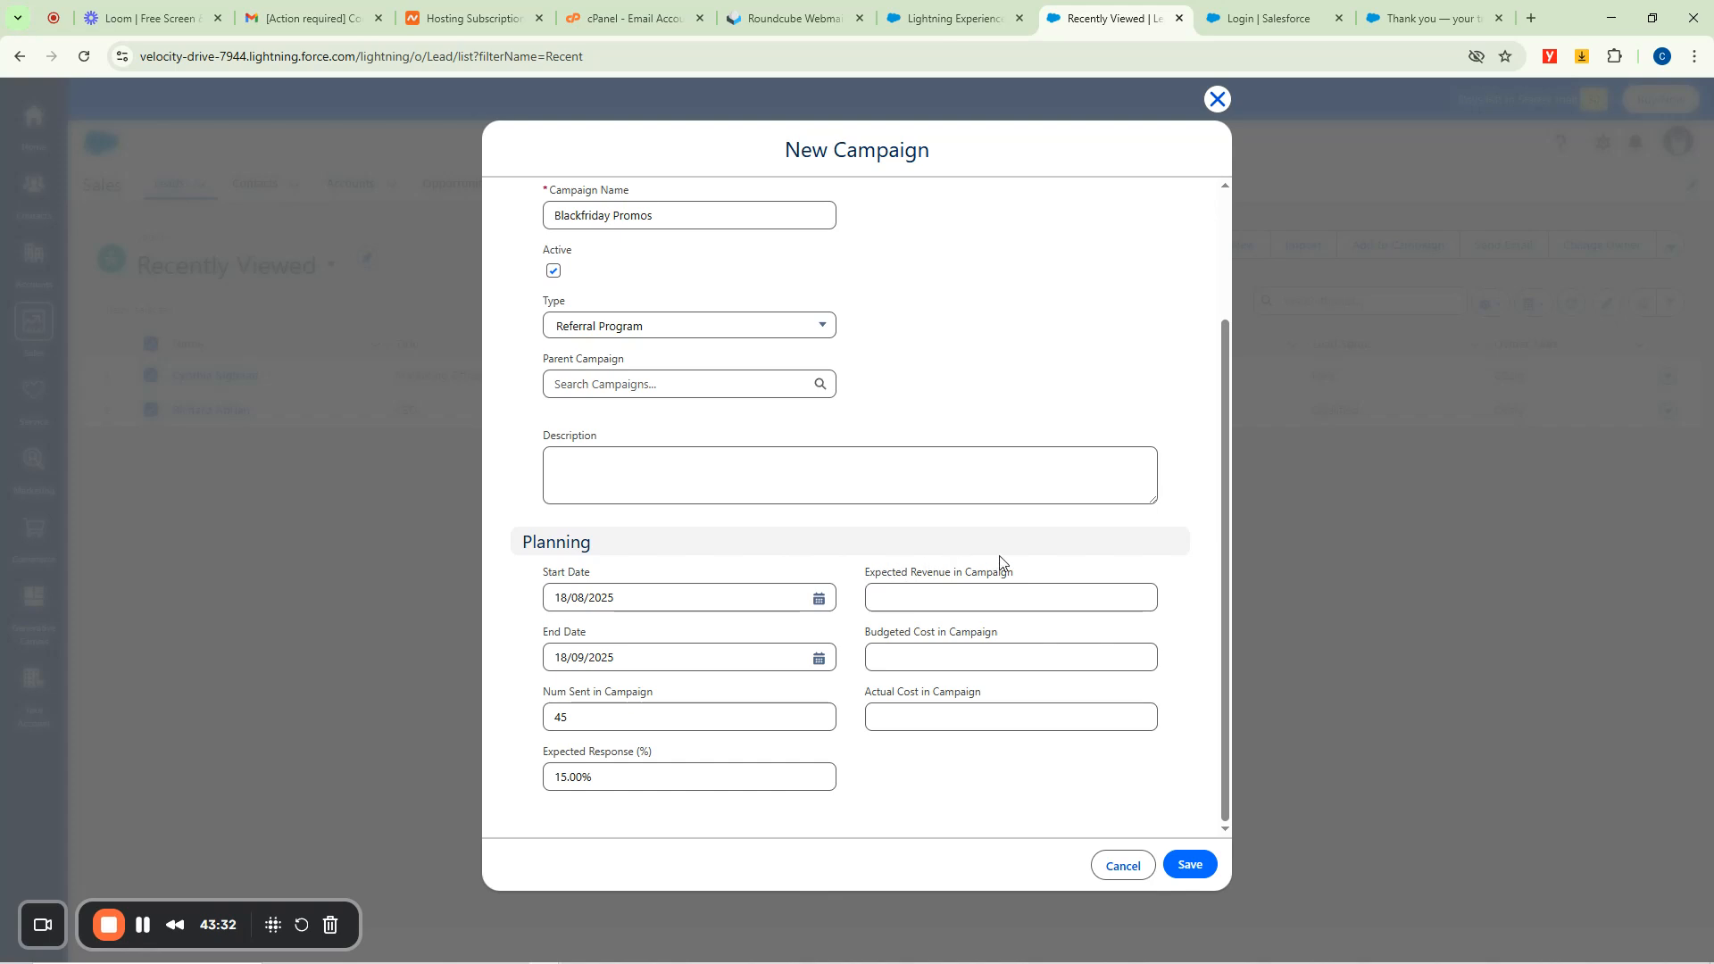
# Fill in ₦150,000 expected revenue, ₦25,000 budget and ₦20,000 actual cost, then save the campaign.
pyautogui.click(927, 596)
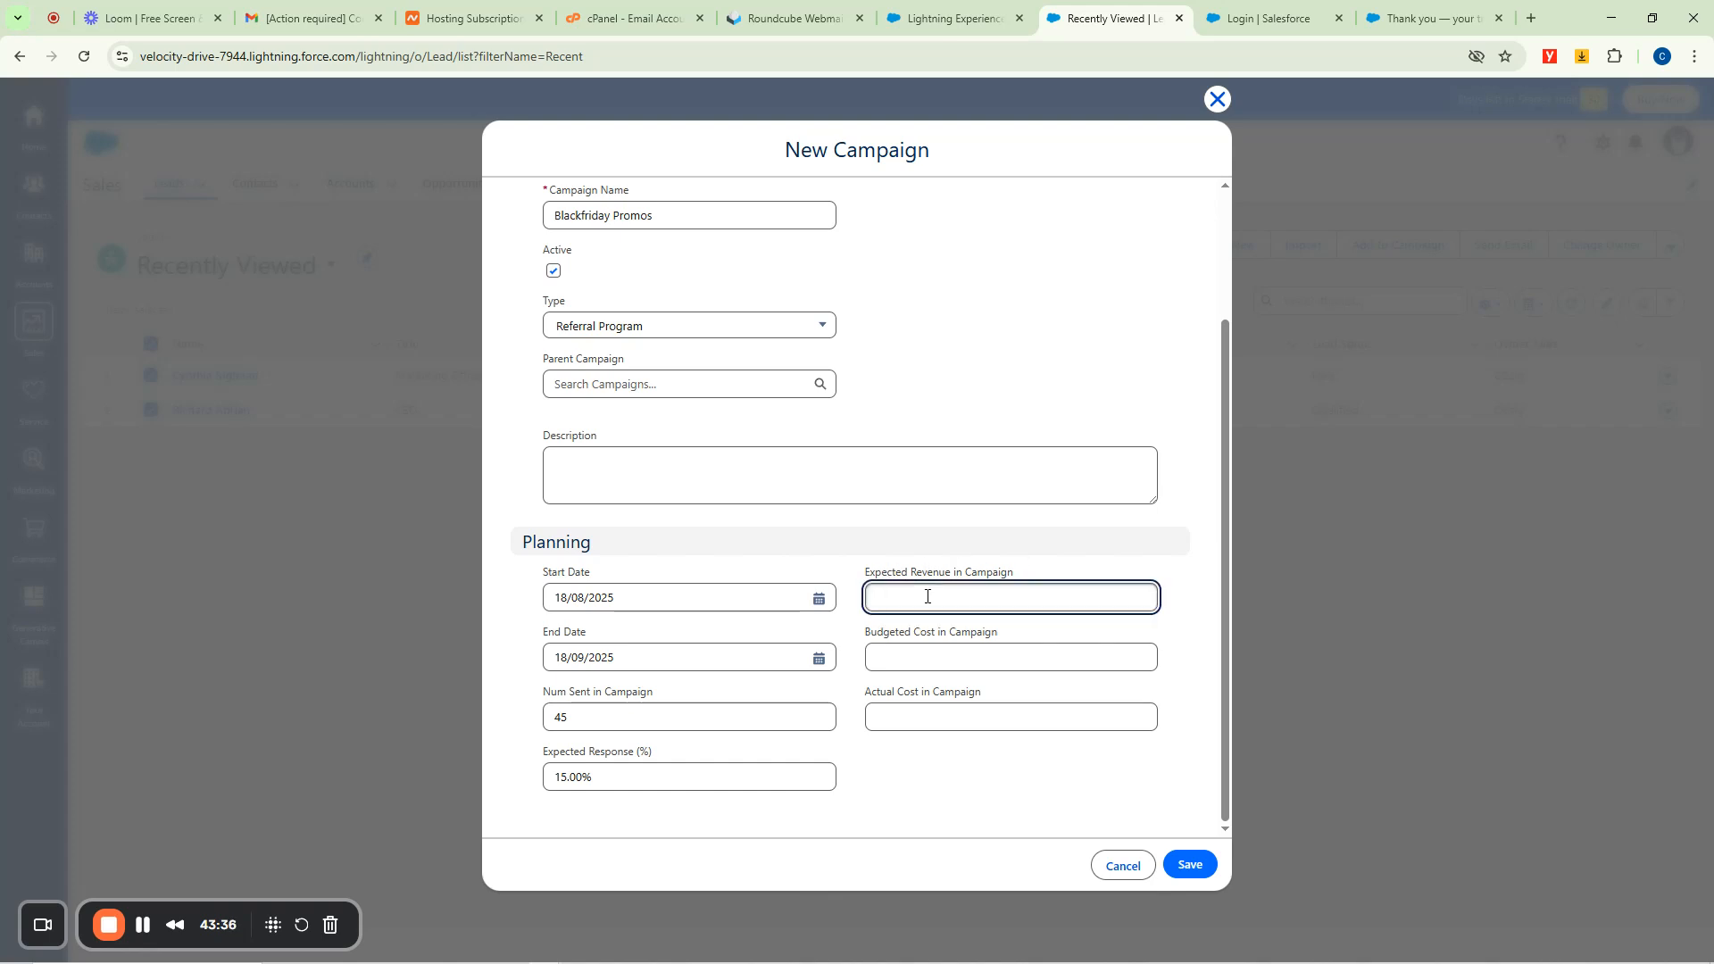
pyautogui.click(921, 656)
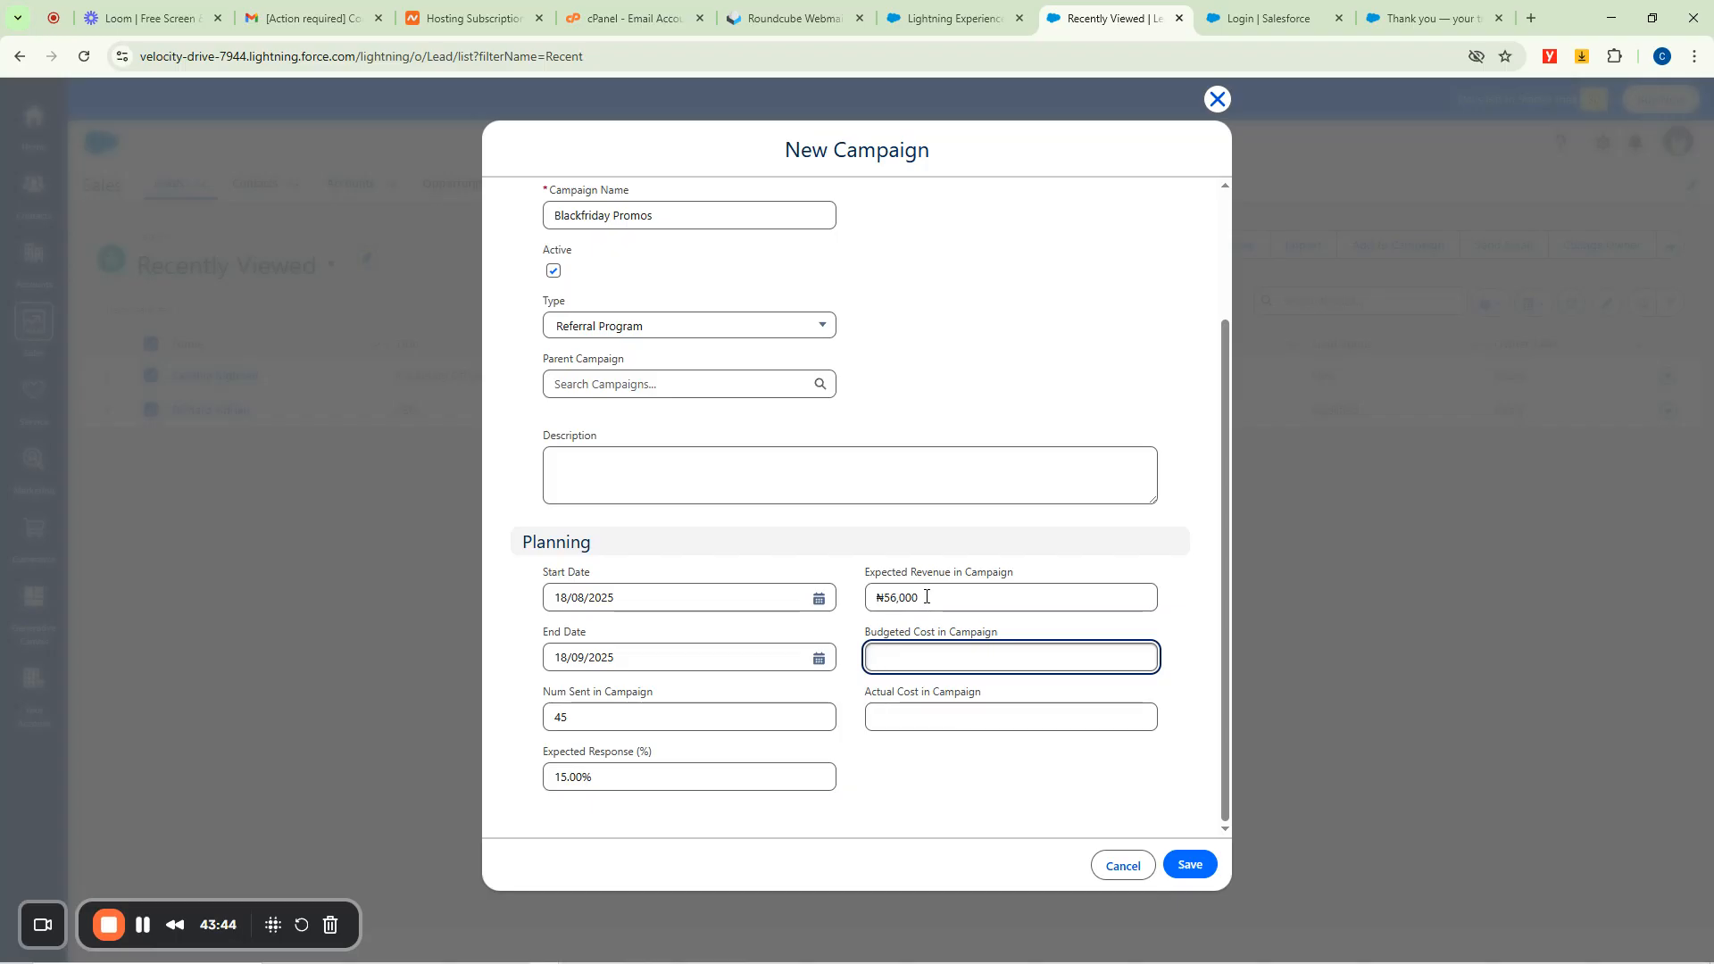
pyautogui.moveTo(926, 597); pyautogui.dragTo(878, 600)
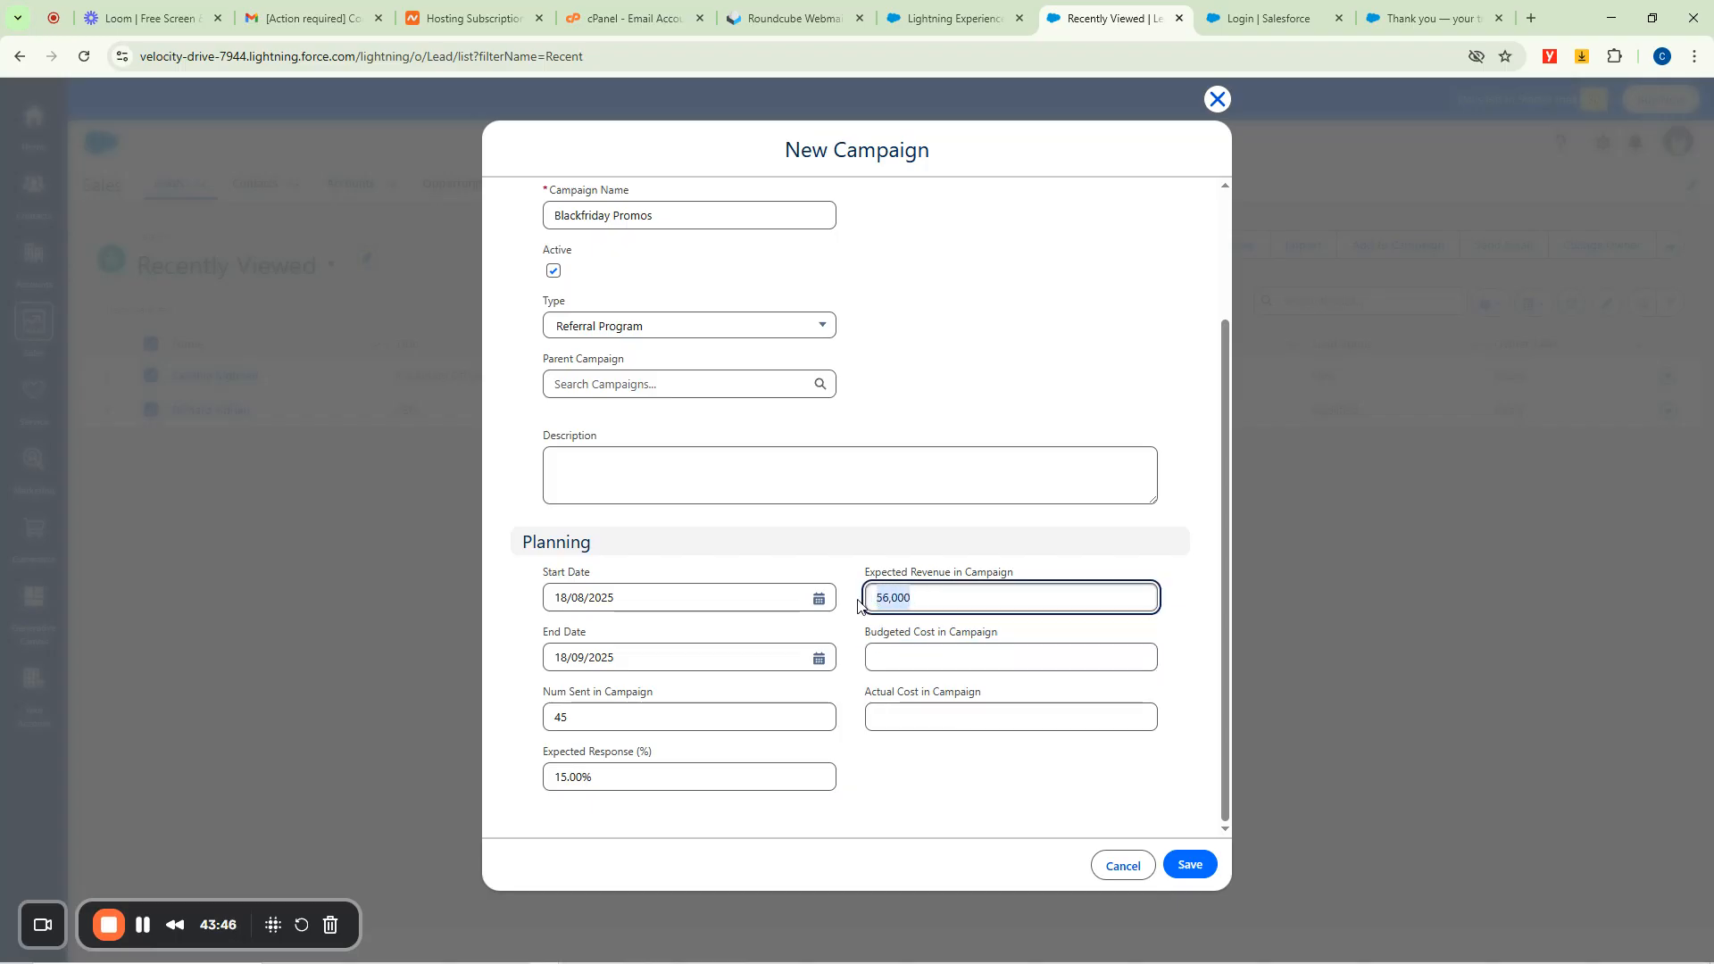
pyautogui.write('1')
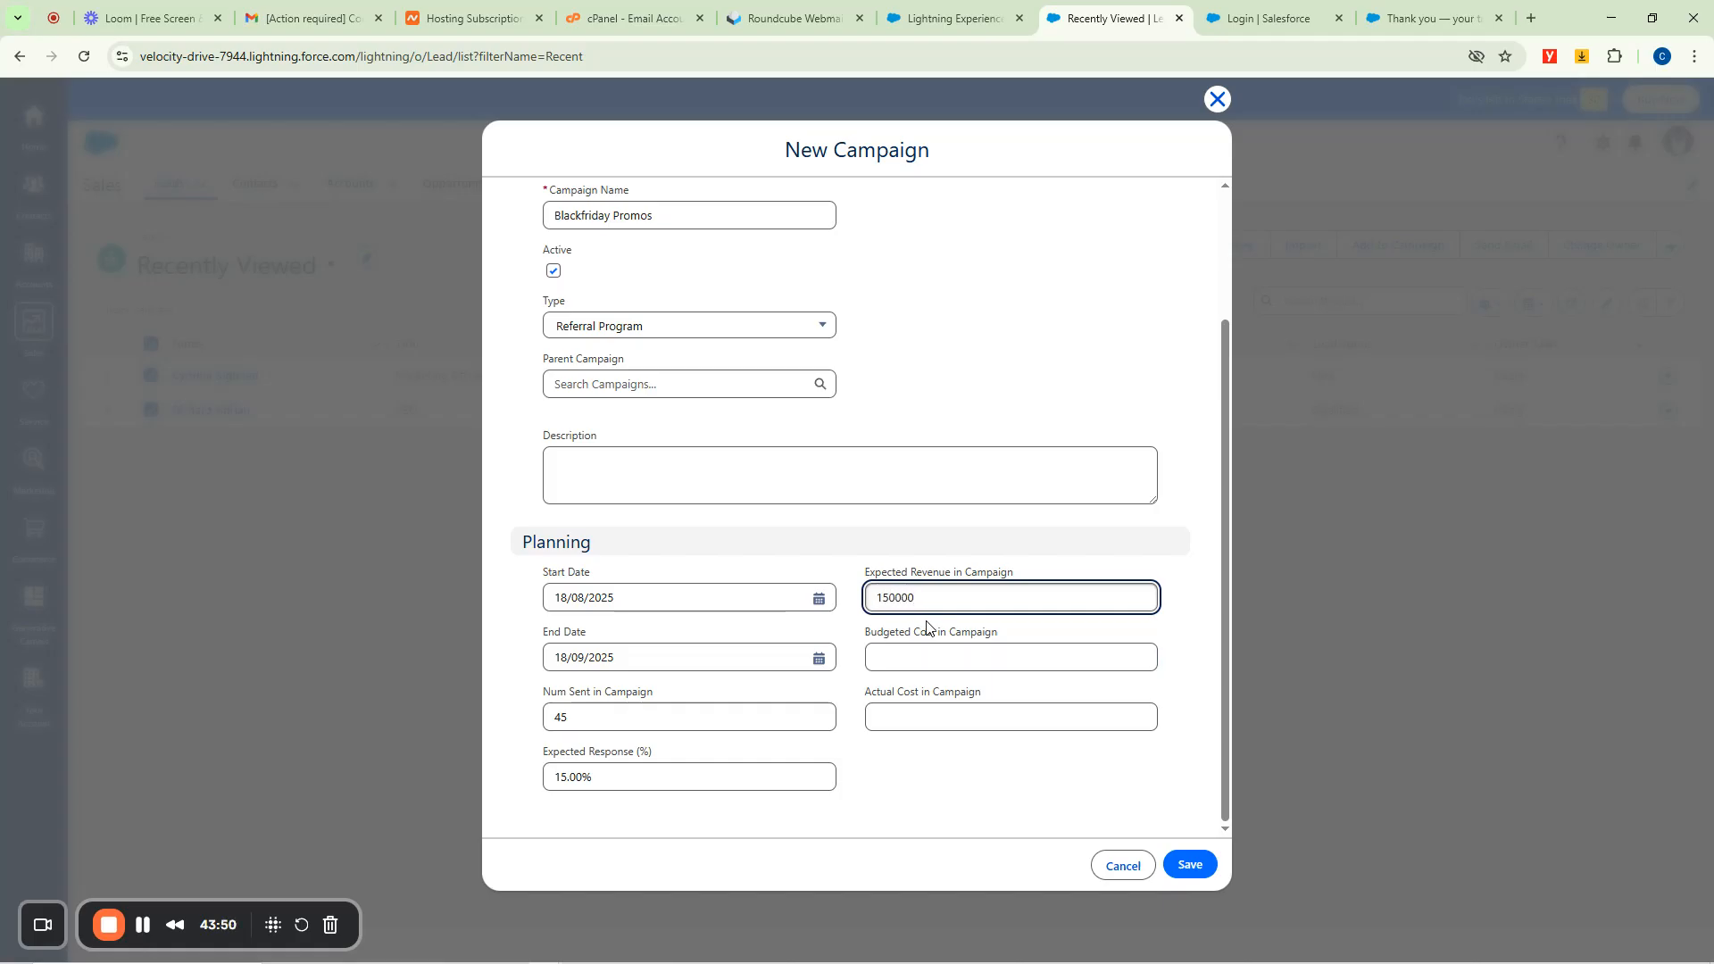
pyautogui.click(906, 655)
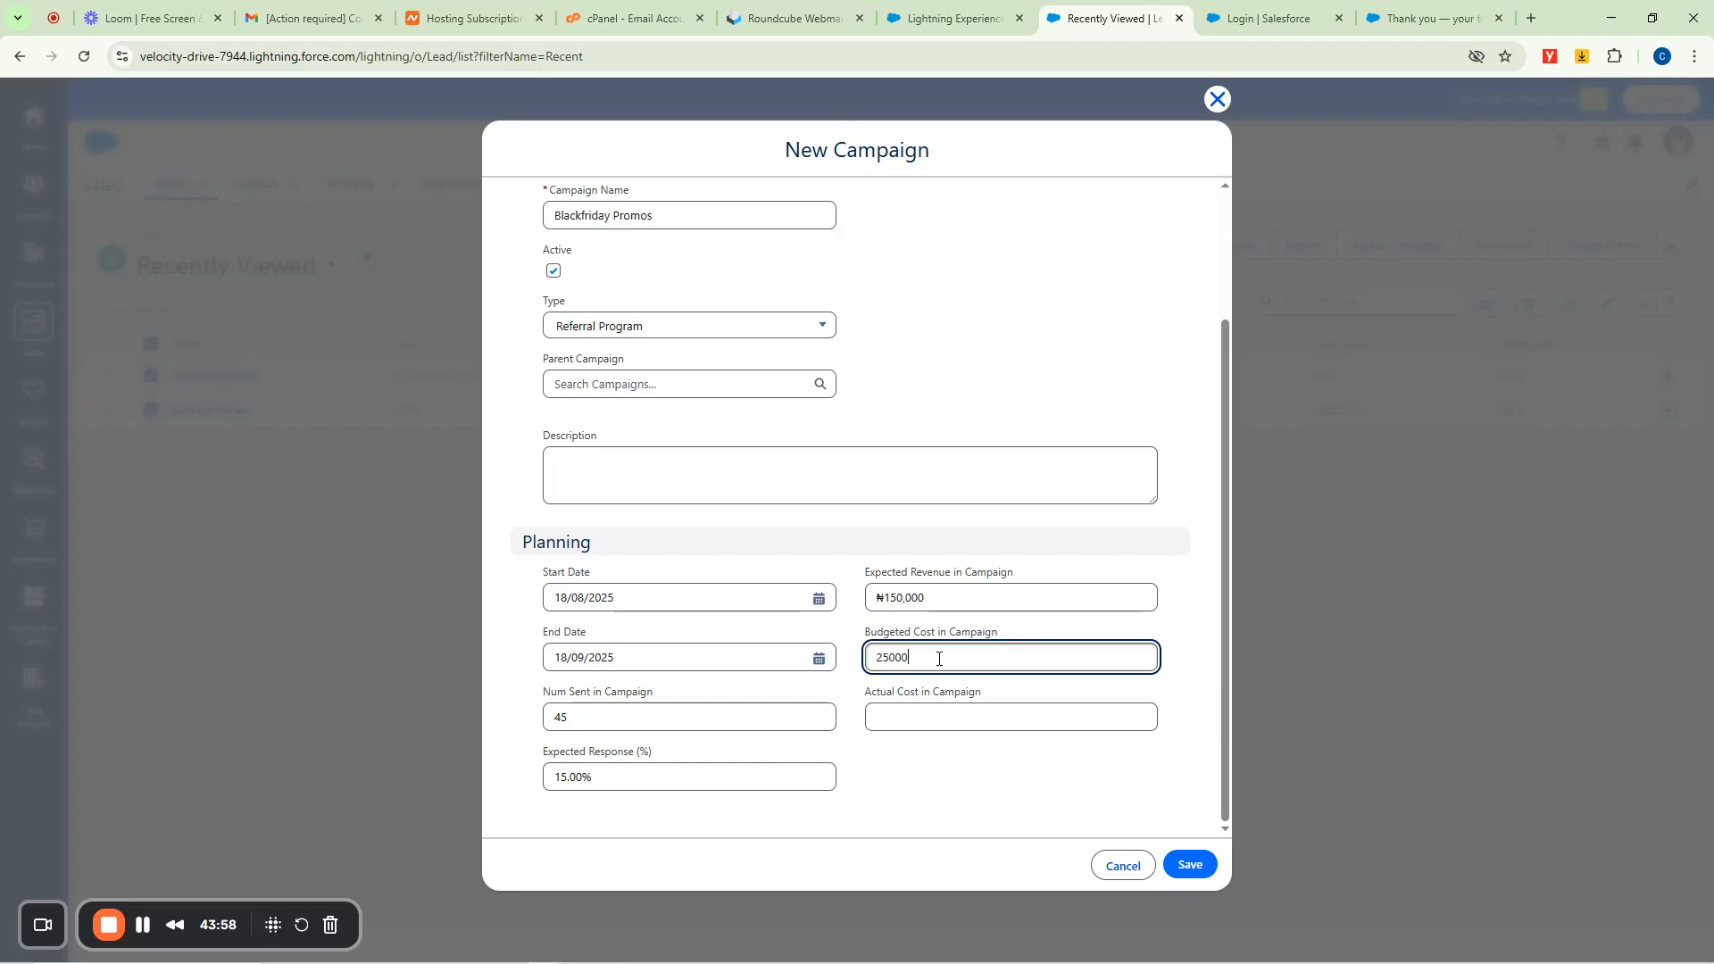
pyautogui.click(928, 721)
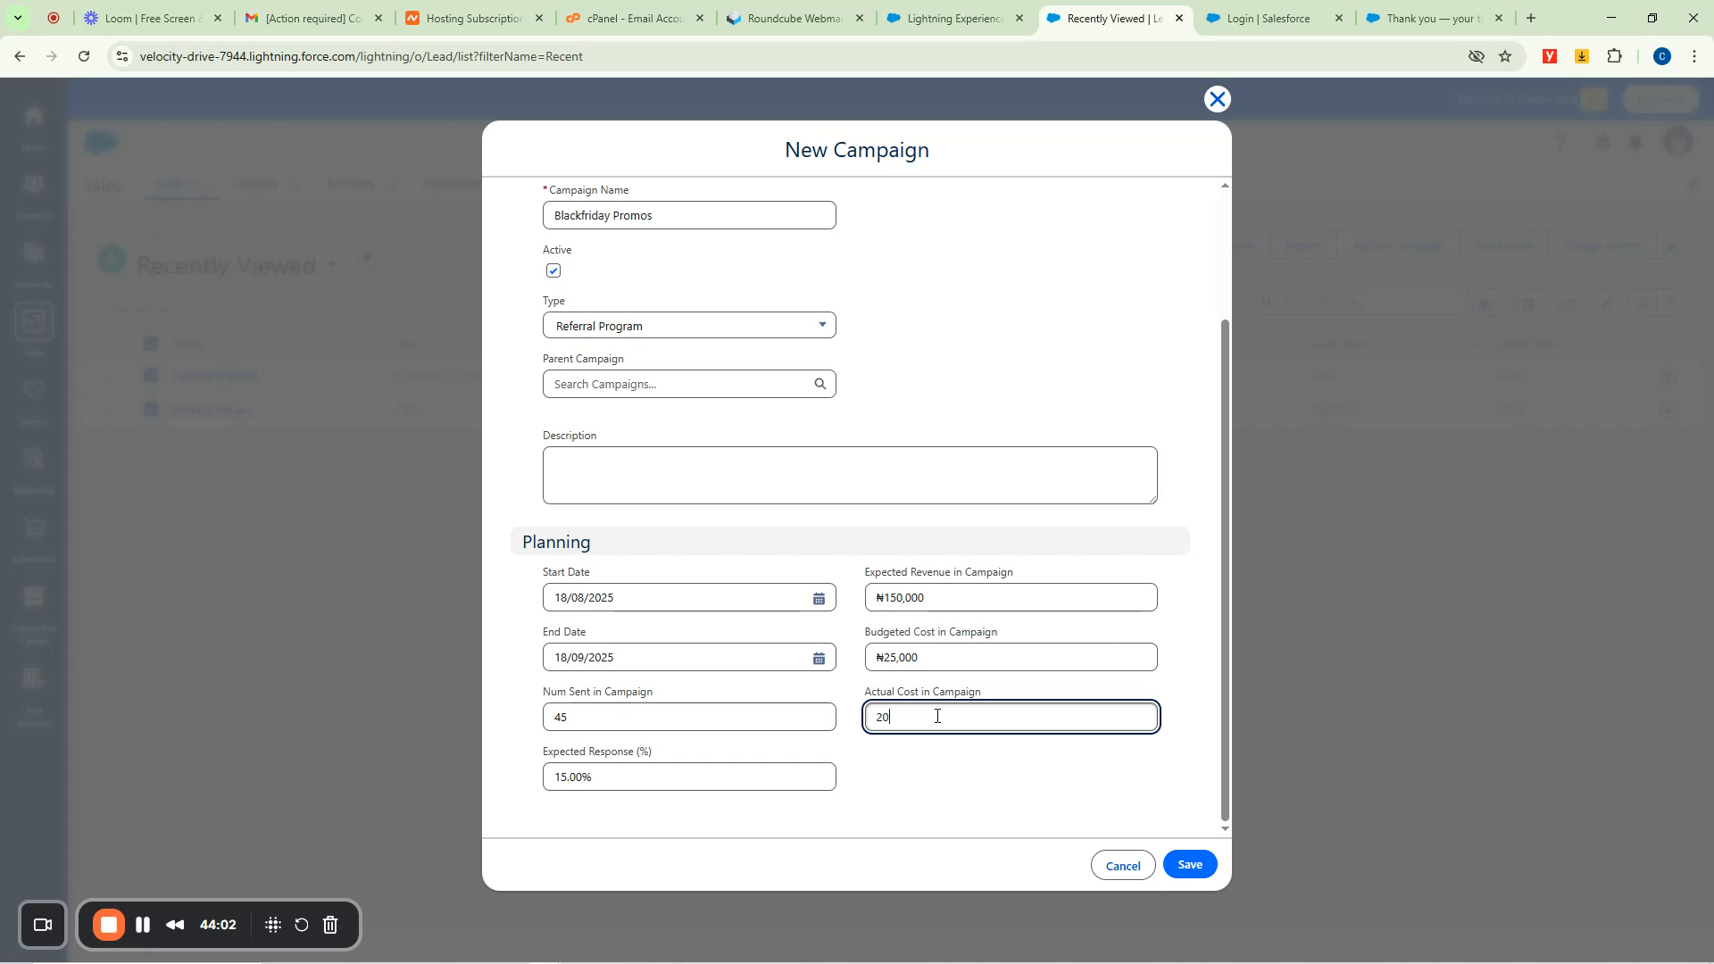
pyautogui.click(1192, 866)
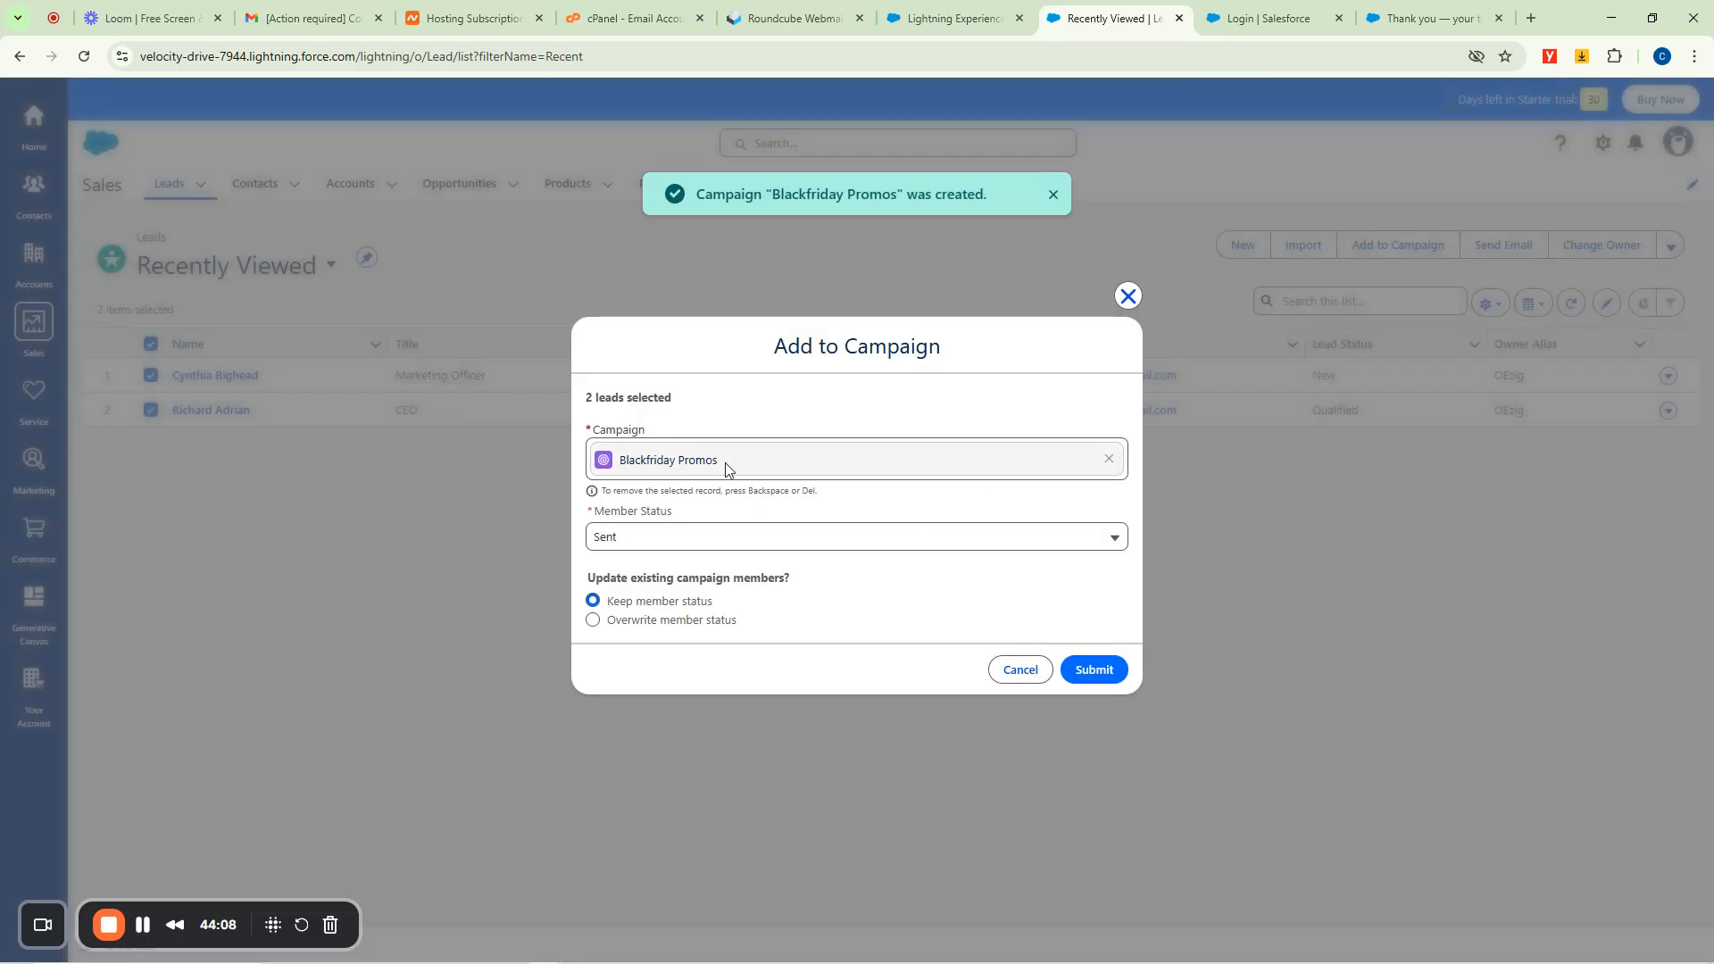
# Add both leads to Blackfriday Promos with status Responded, then start a list email to them.
pyautogui.click(673, 542)
pyautogui.click(657, 542)
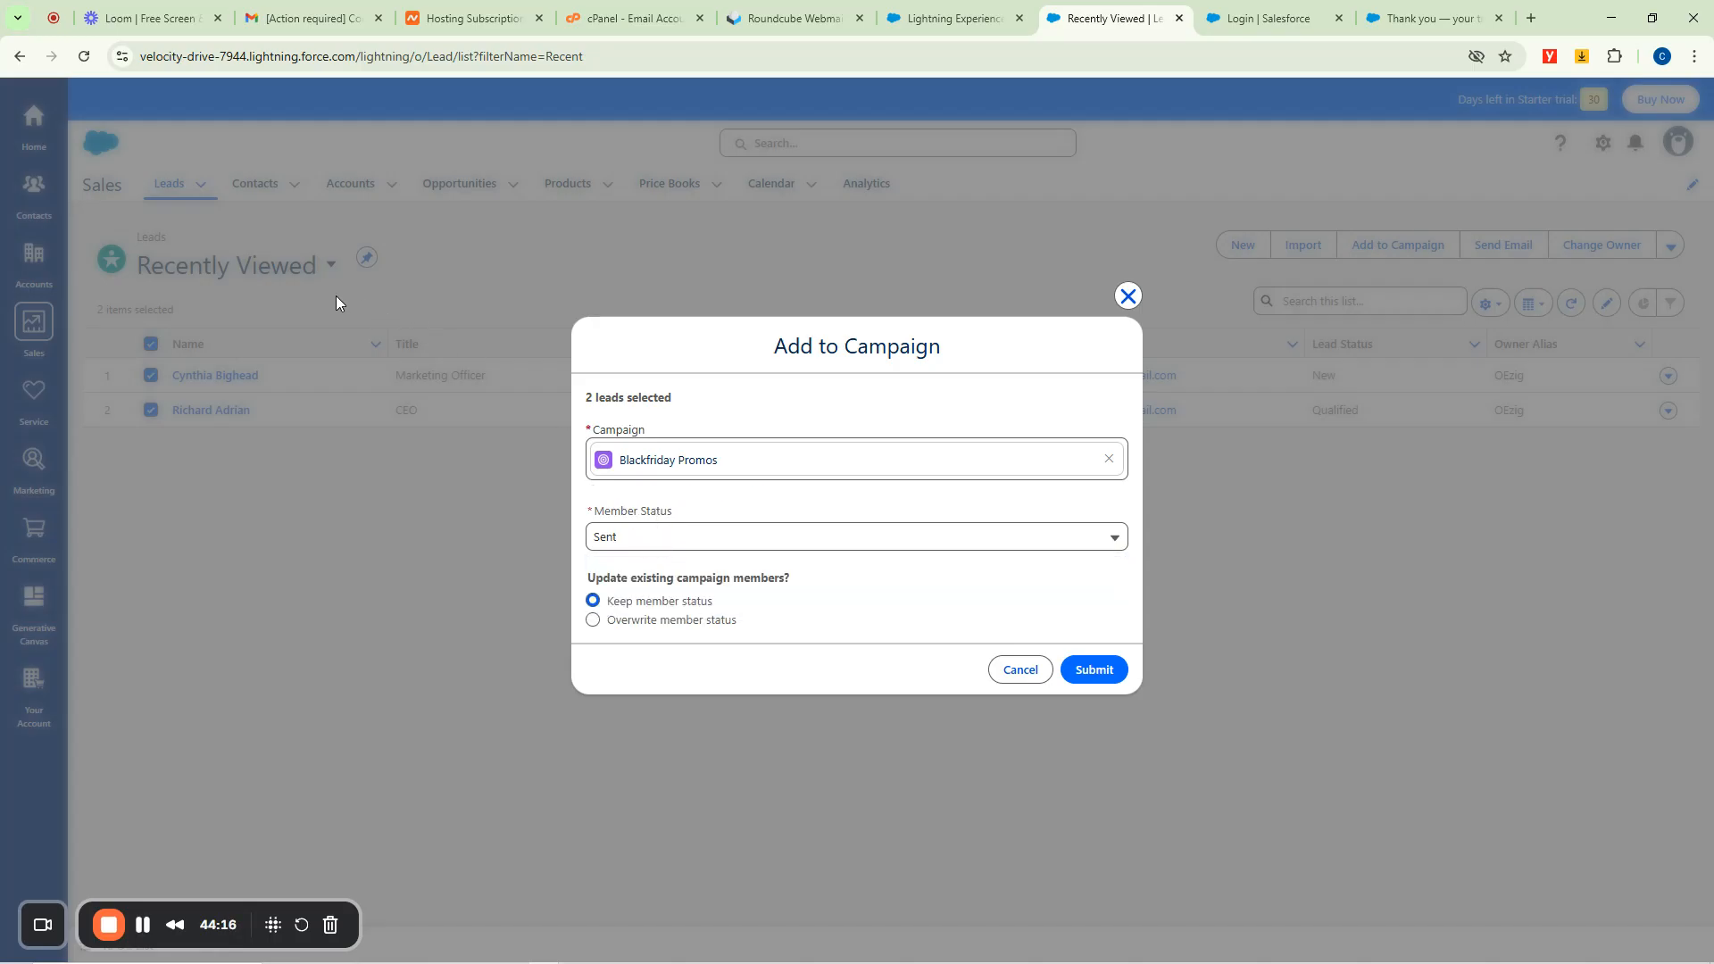
pyautogui.click(651, 540)
pyautogui.click(653, 601)
pyautogui.click(1092, 668)
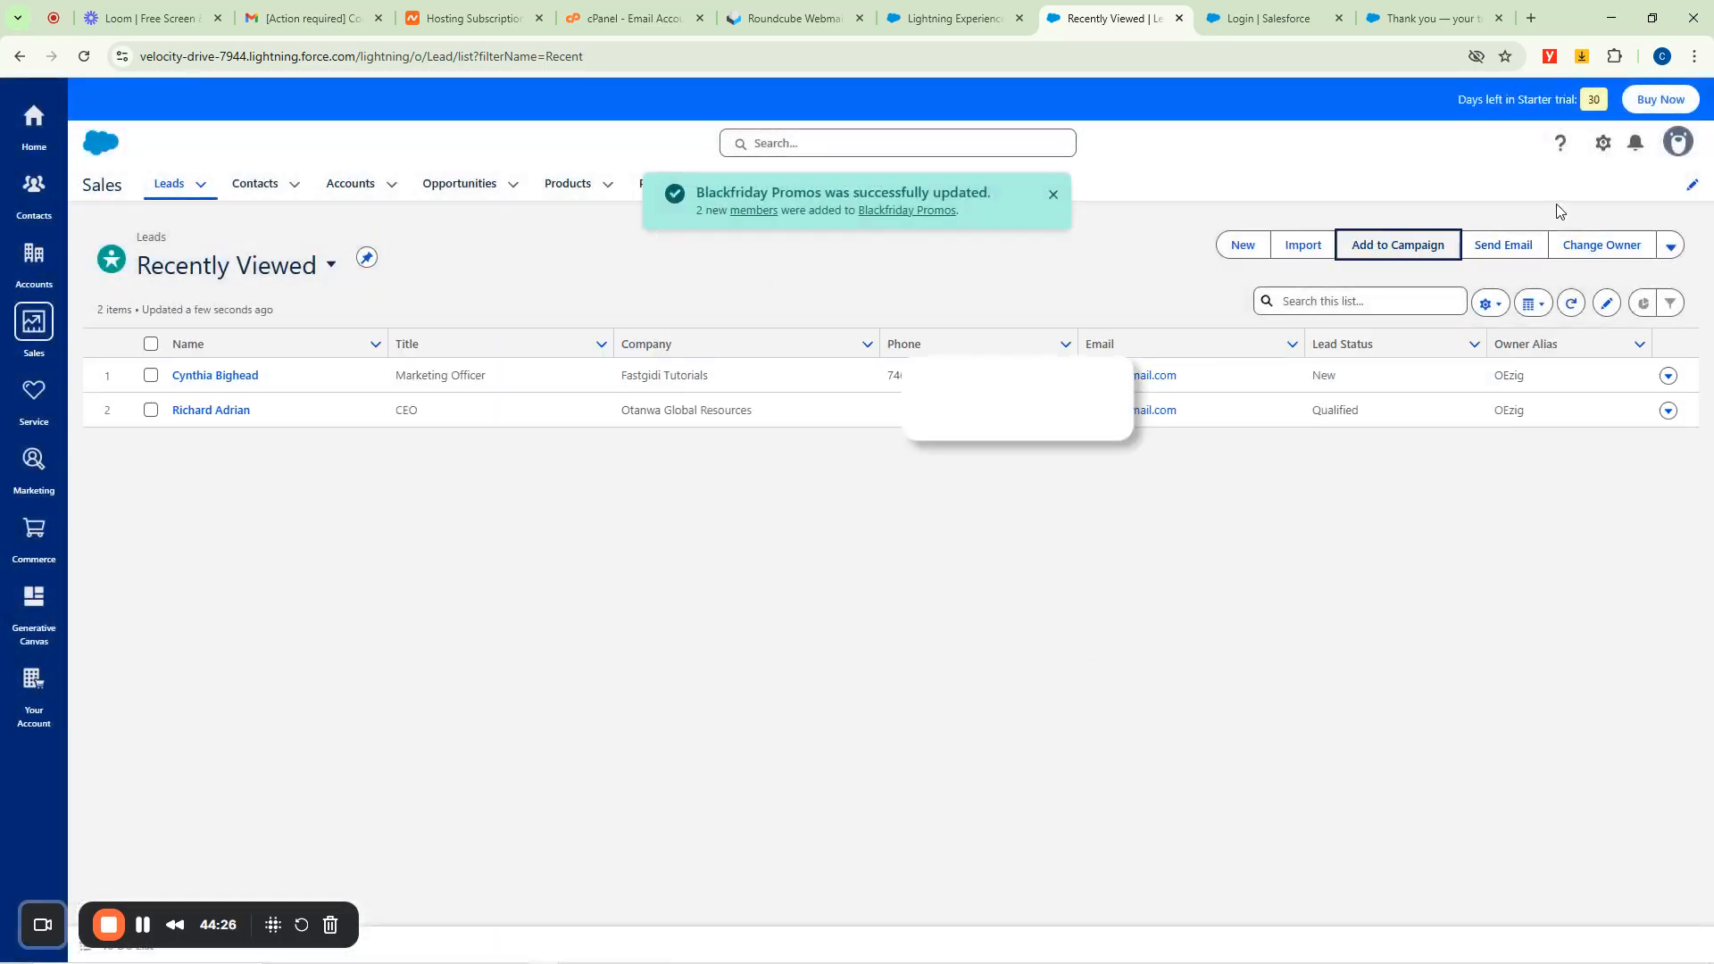
pyautogui.click(1504, 247)
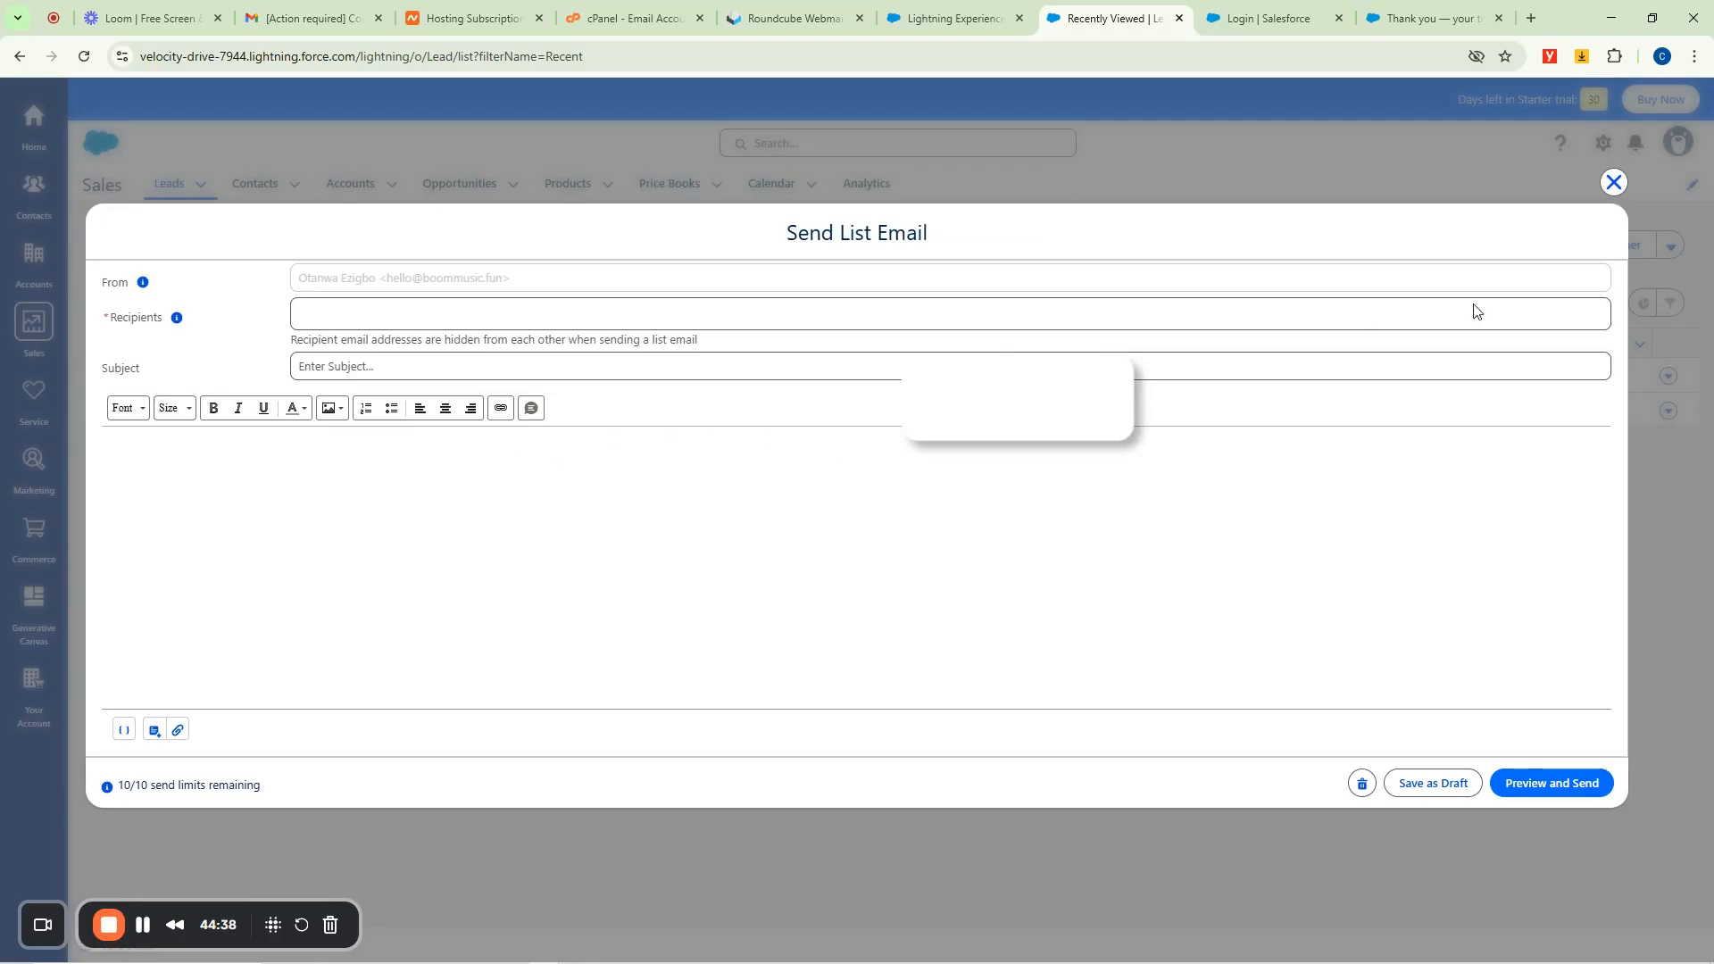
# Discard the list email draft without saving and bring up the Quick Settings panel.
pyautogui.click(1613, 182)
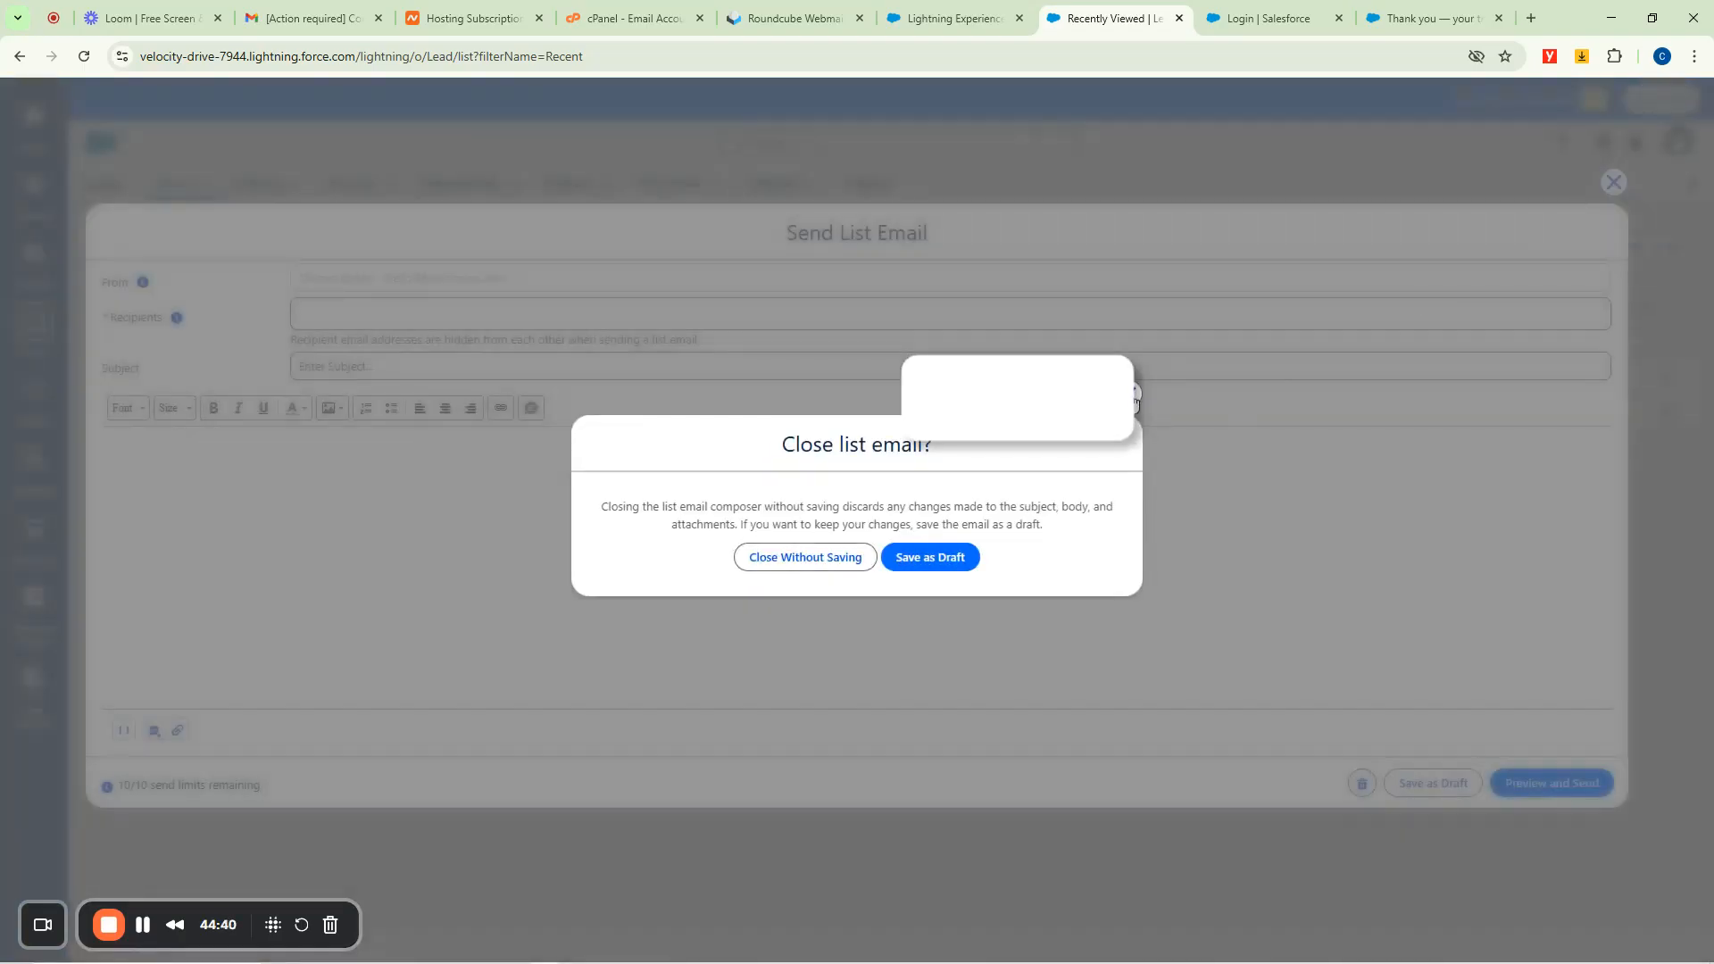
pyautogui.click(1133, 394)
pyautogui.click(1613, 182)
pyautogui.click(797, 558)
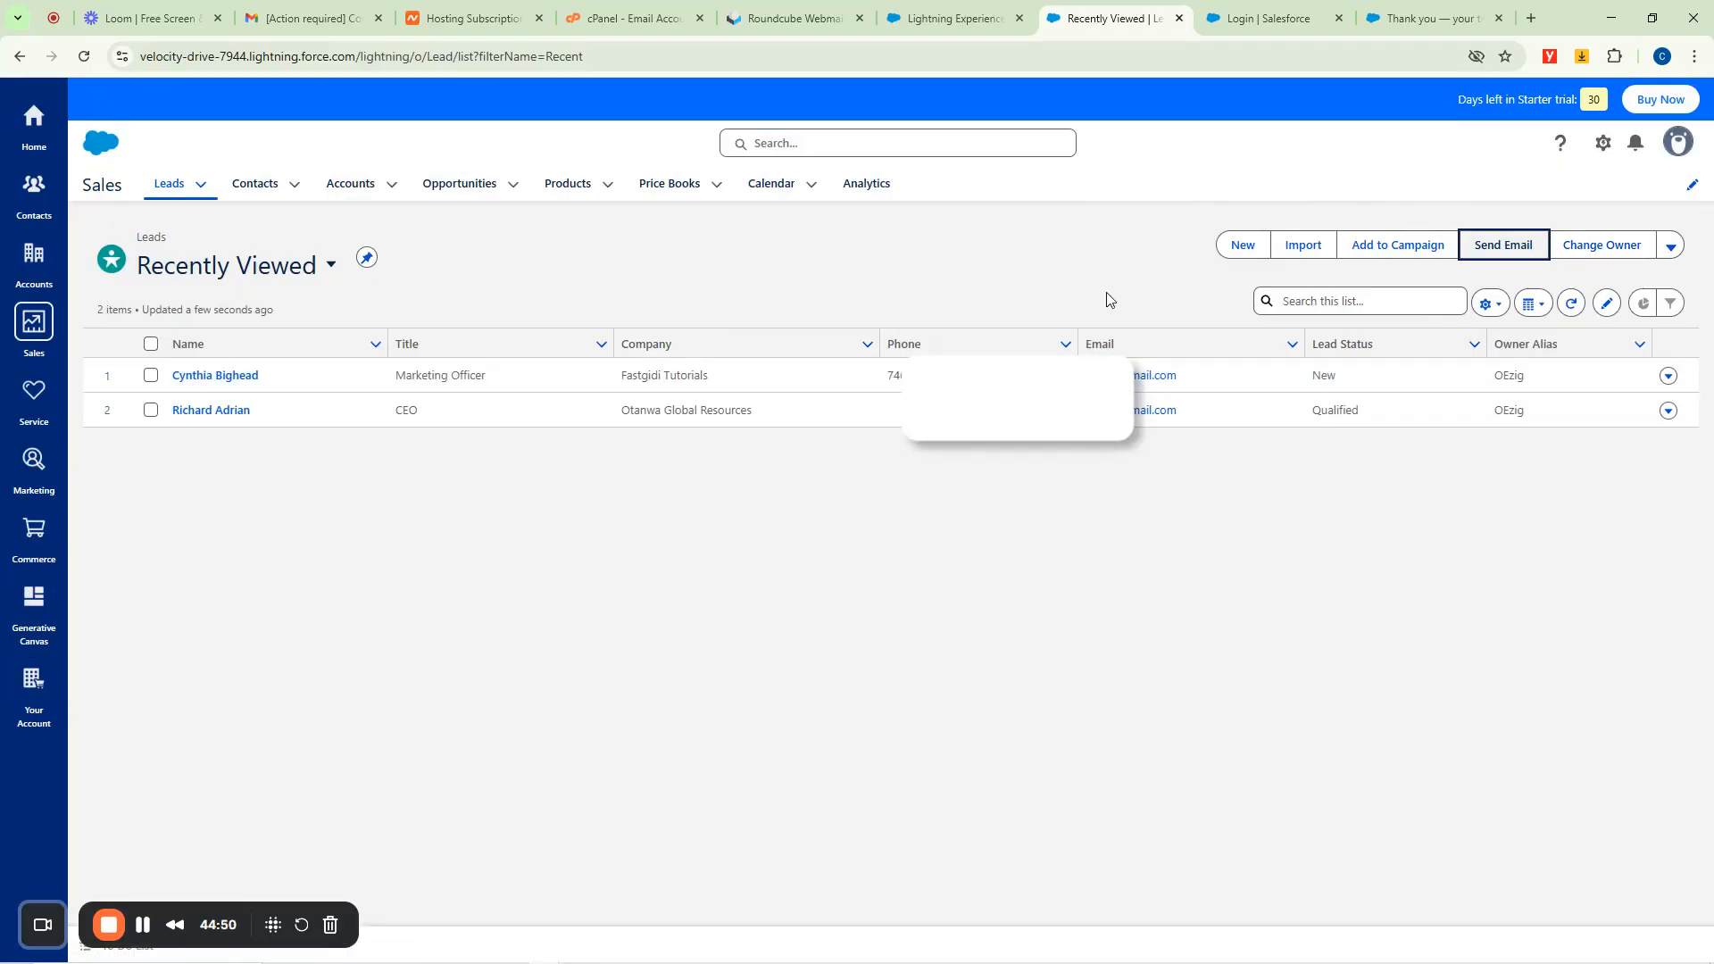
pyautogui.click(1603, 143)
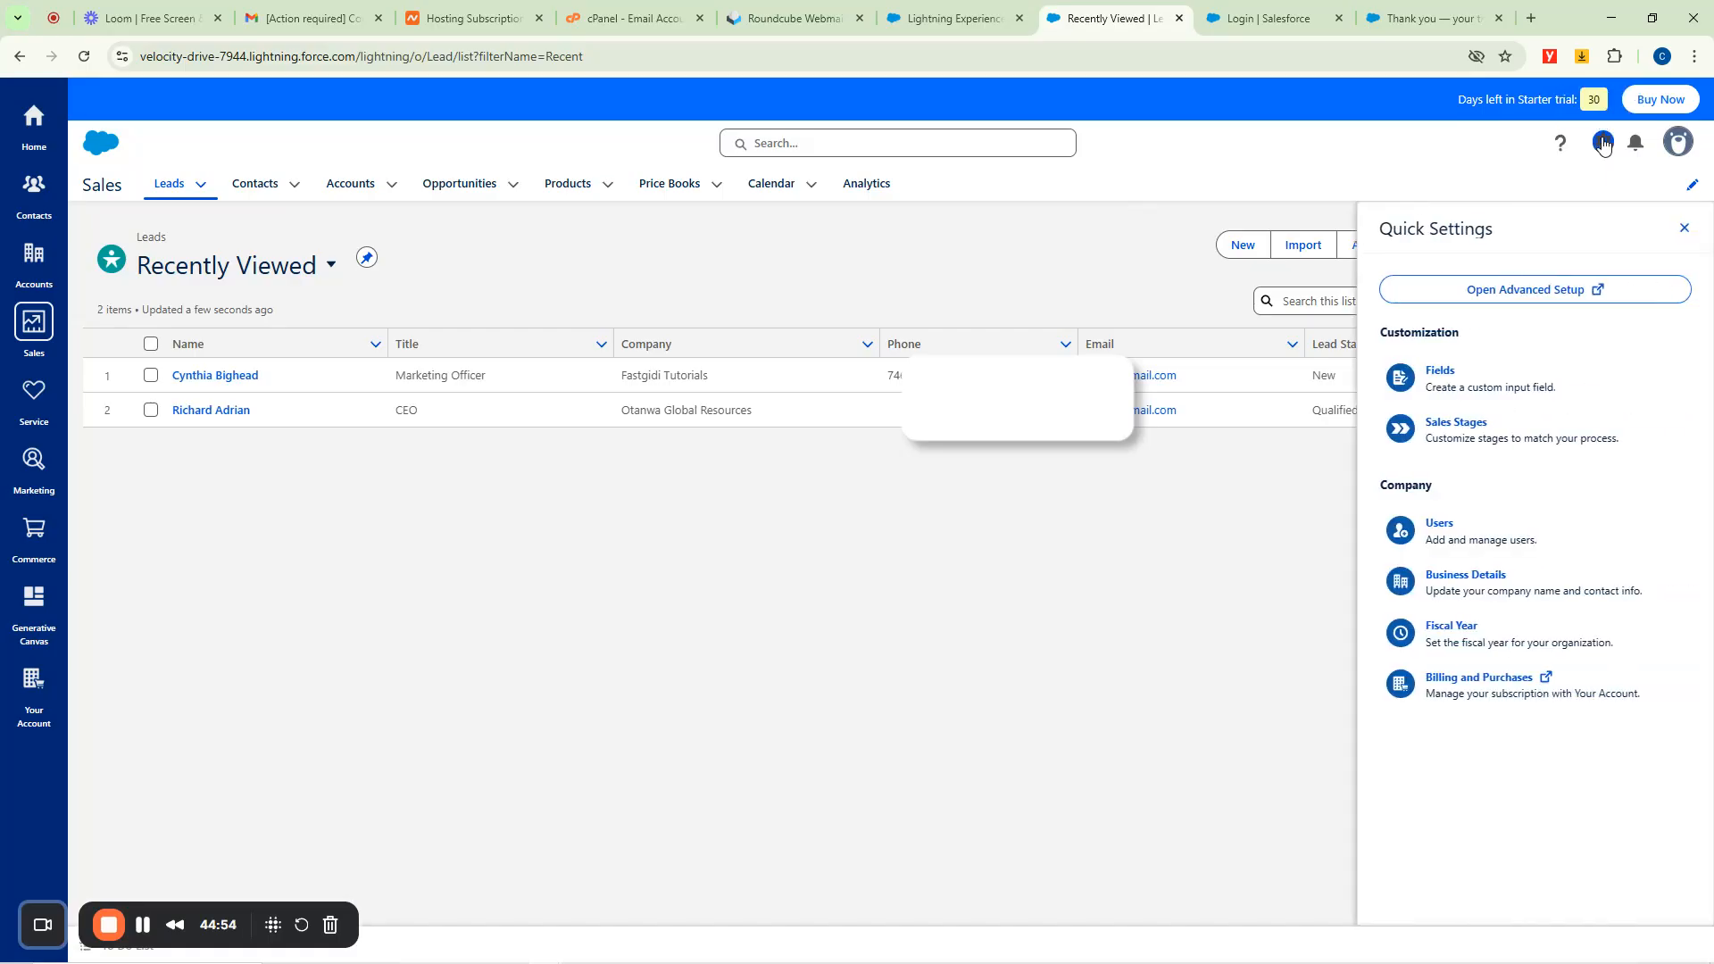
pyautogui.click(1439, 527)
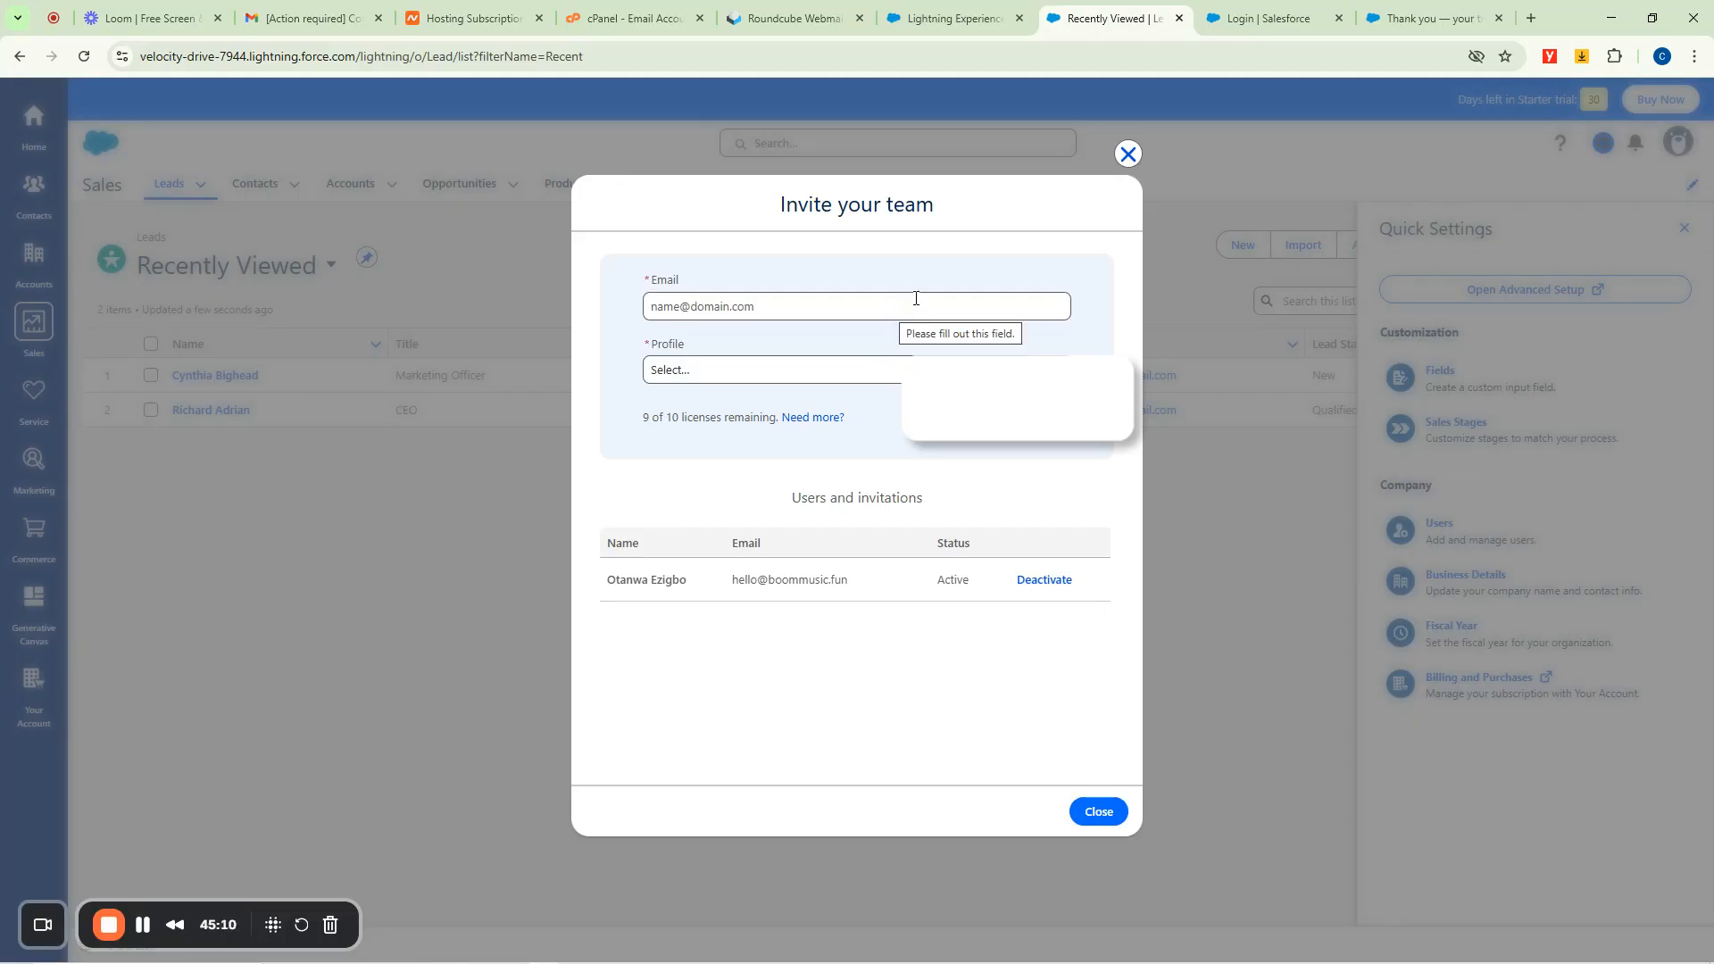
pyautogui.click(704, 373)
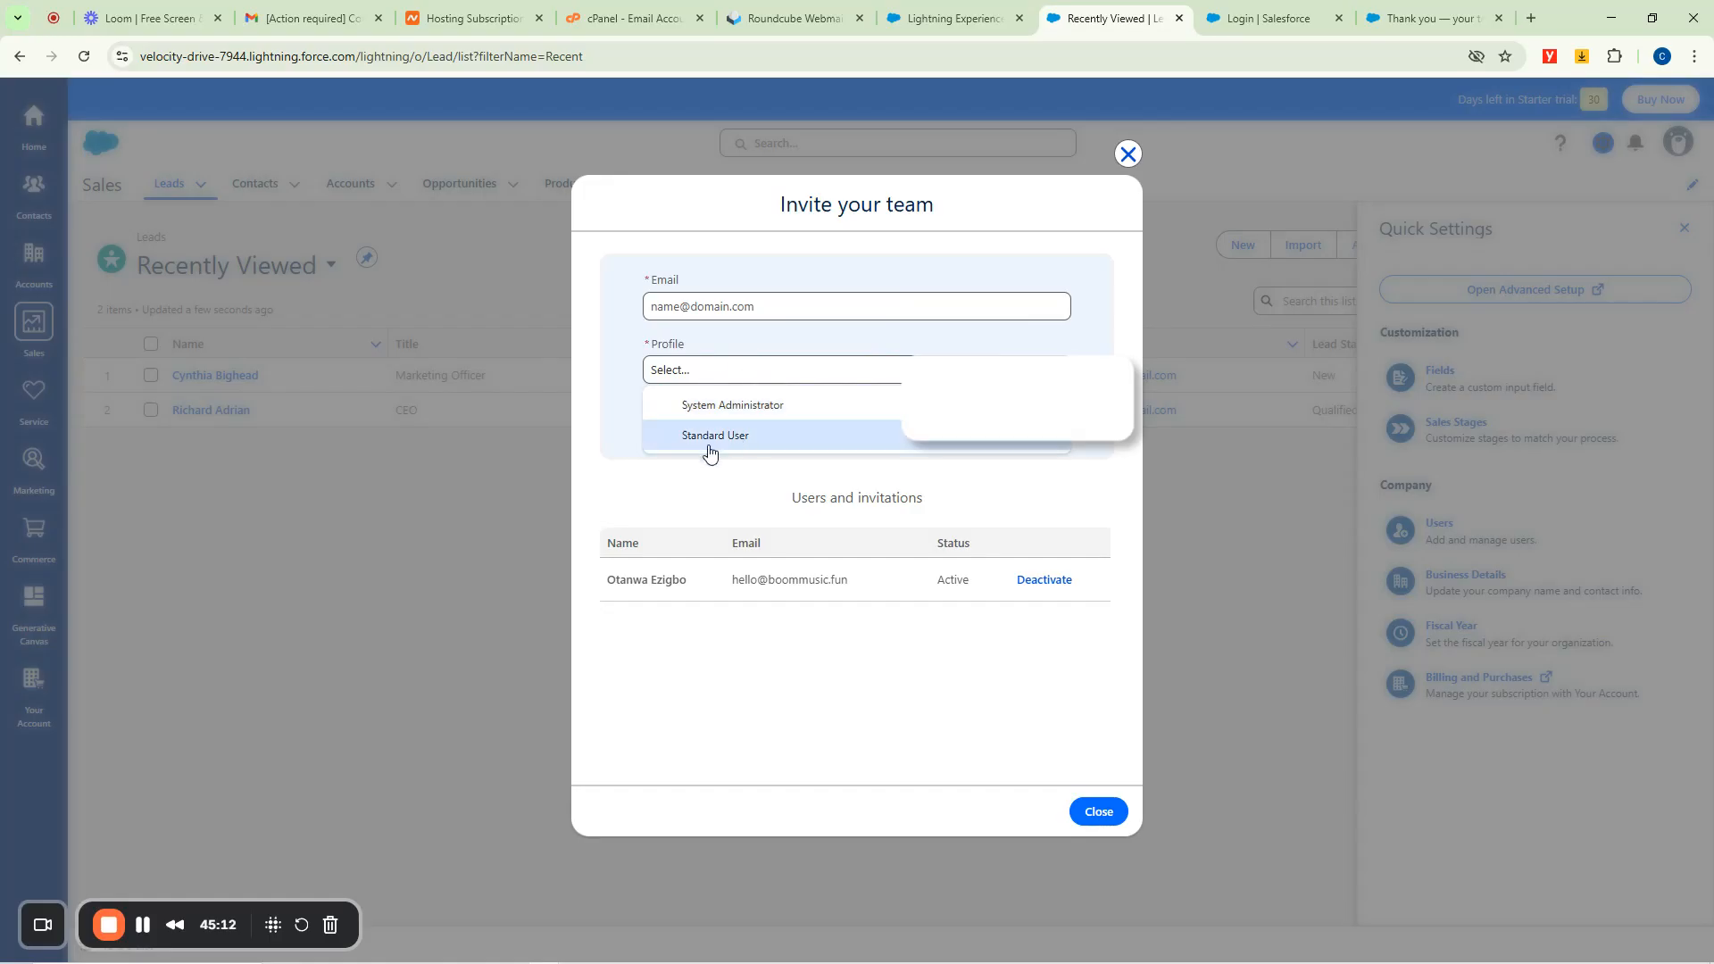
pyautogui.click(622, 370)
pyautogui.click(769, 299)
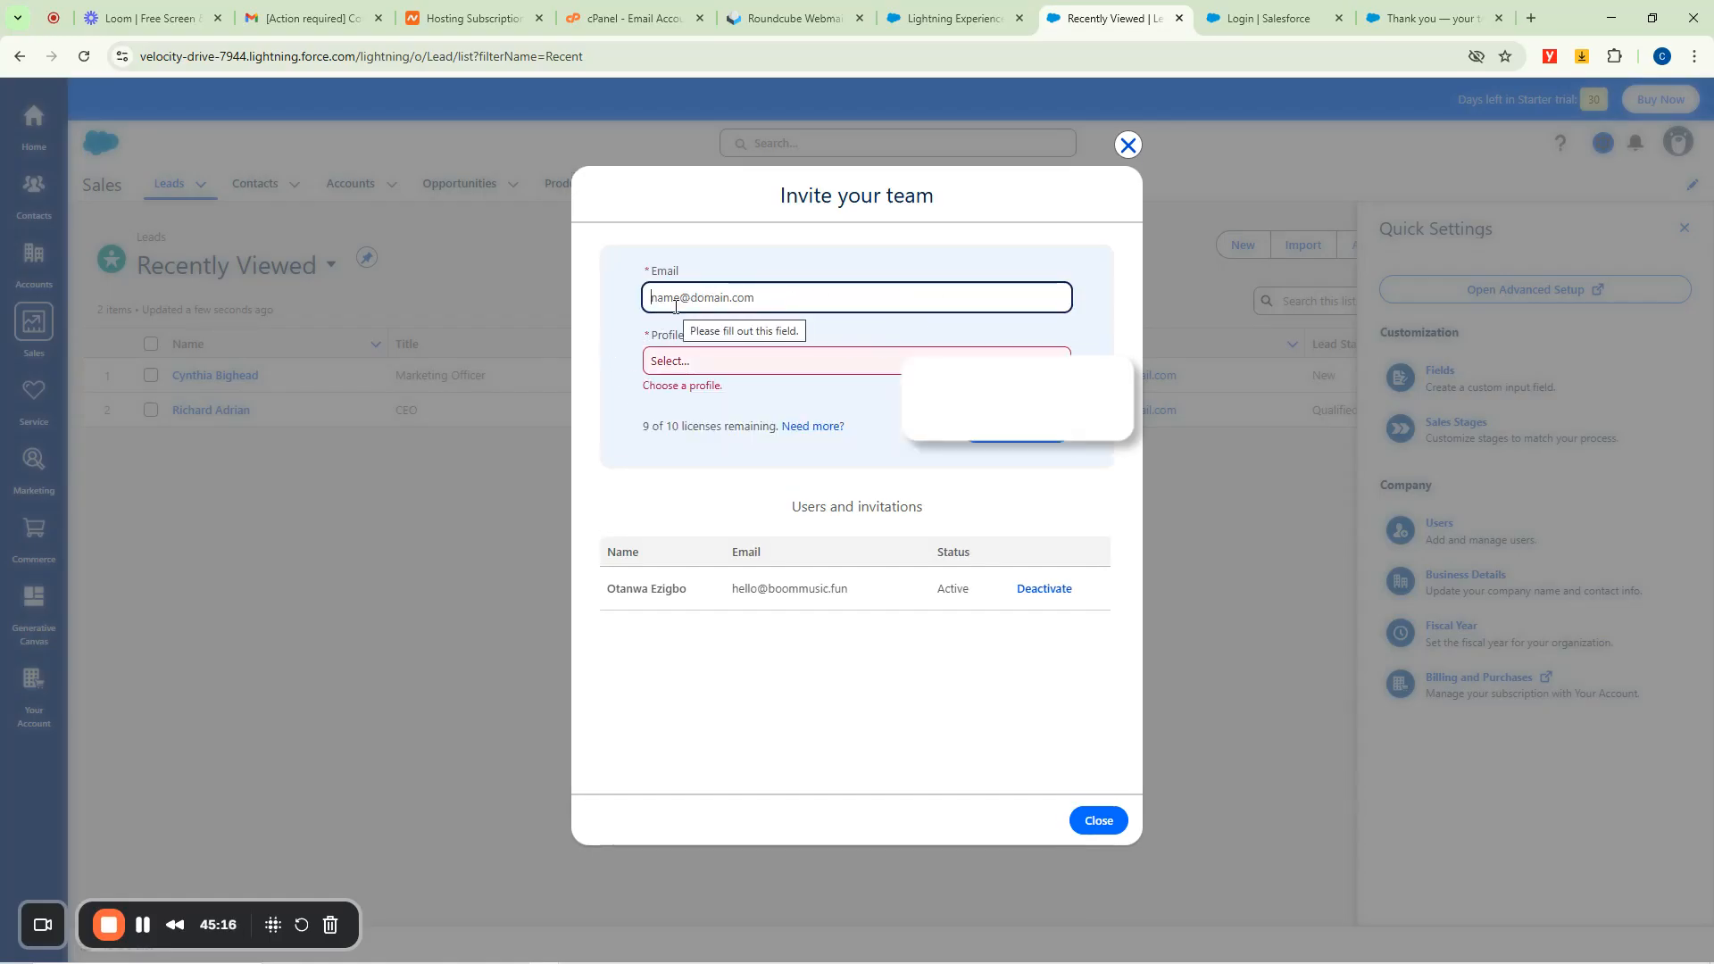
pyautogui.click(1128, 145)
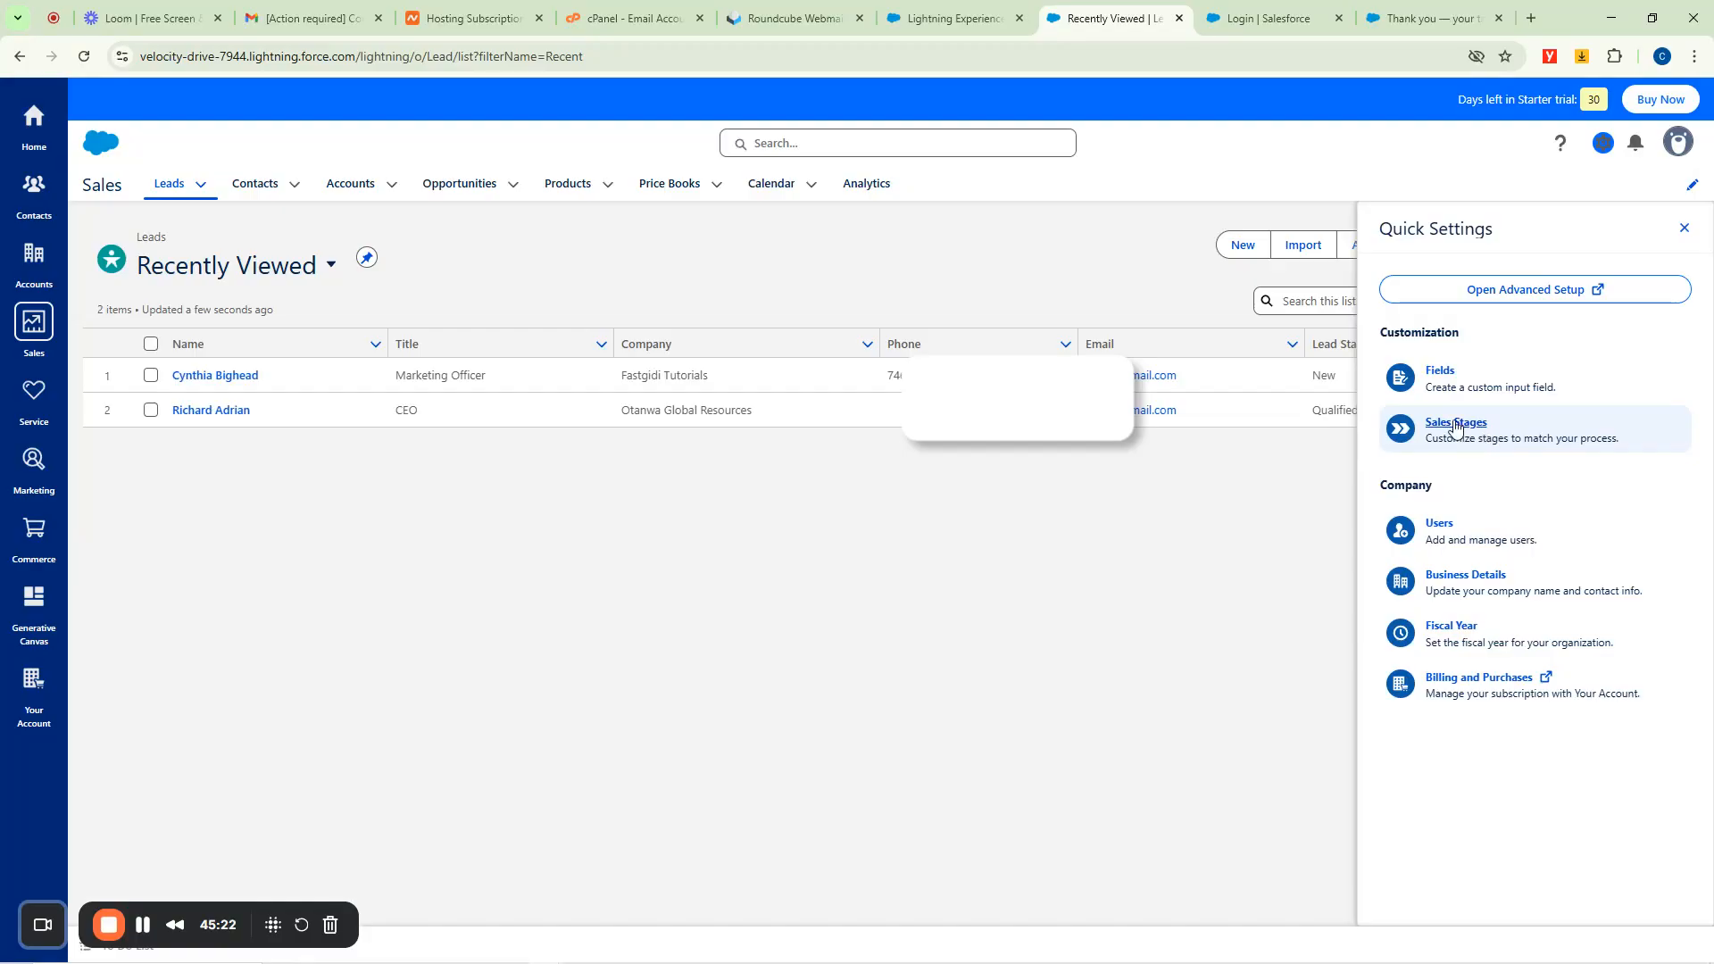
pyautogui.click(1455, 424)
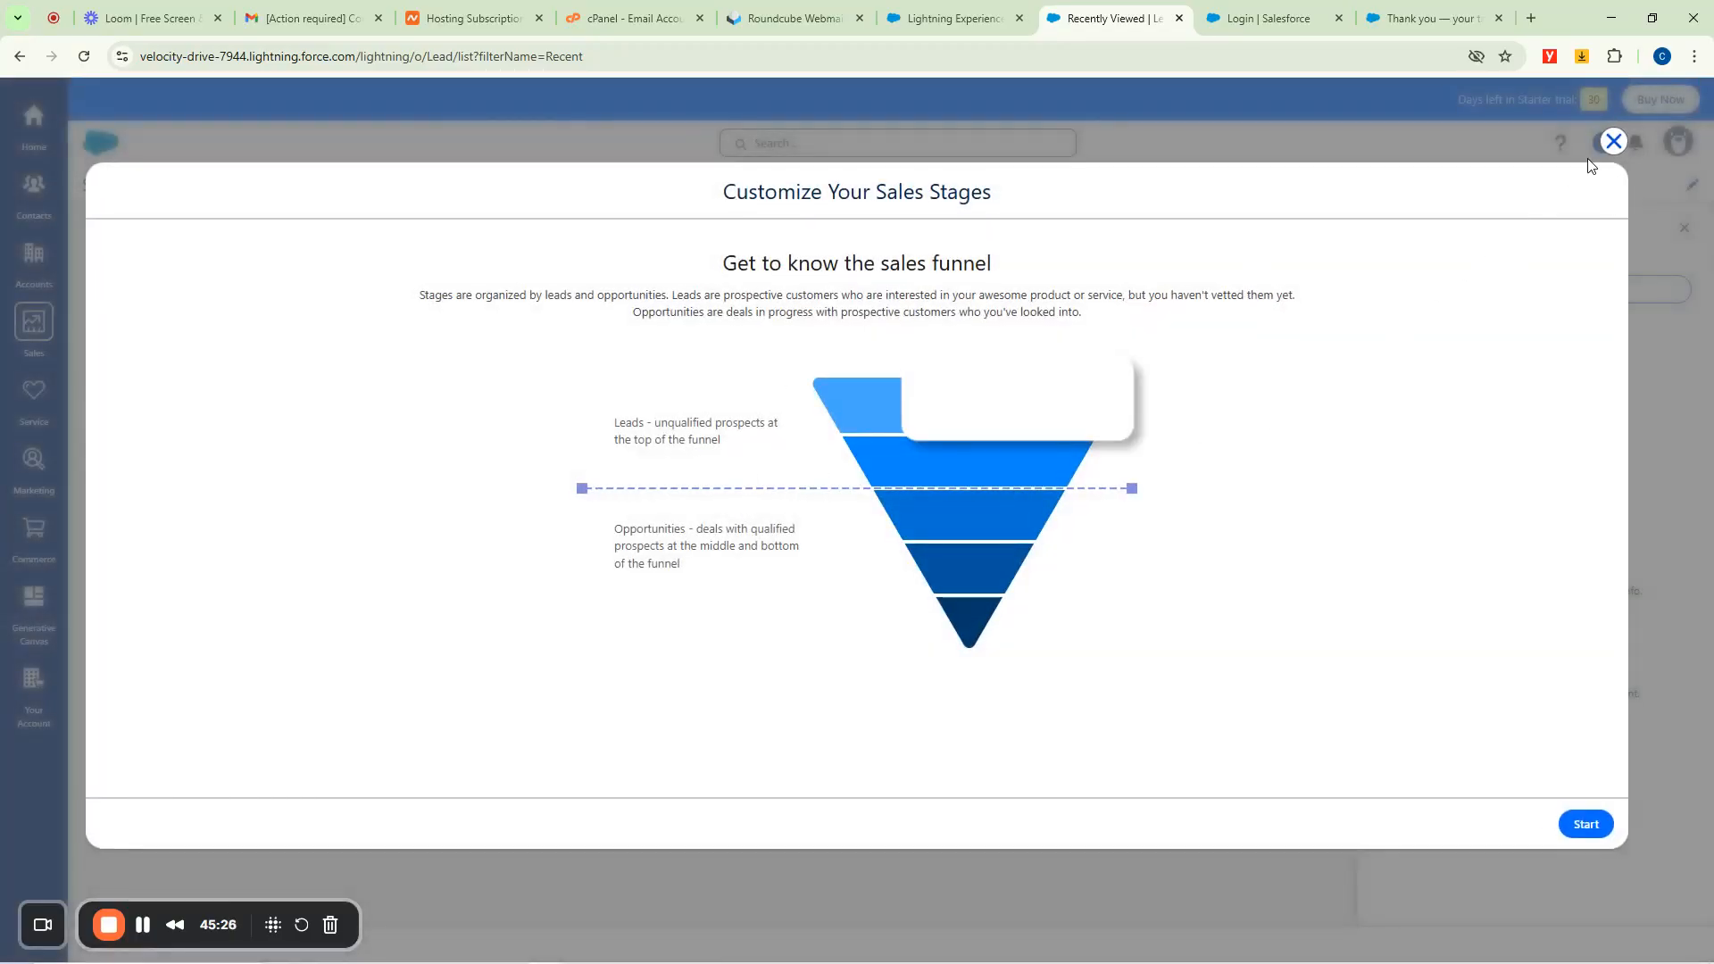
pyautogui.click(1613, 141)
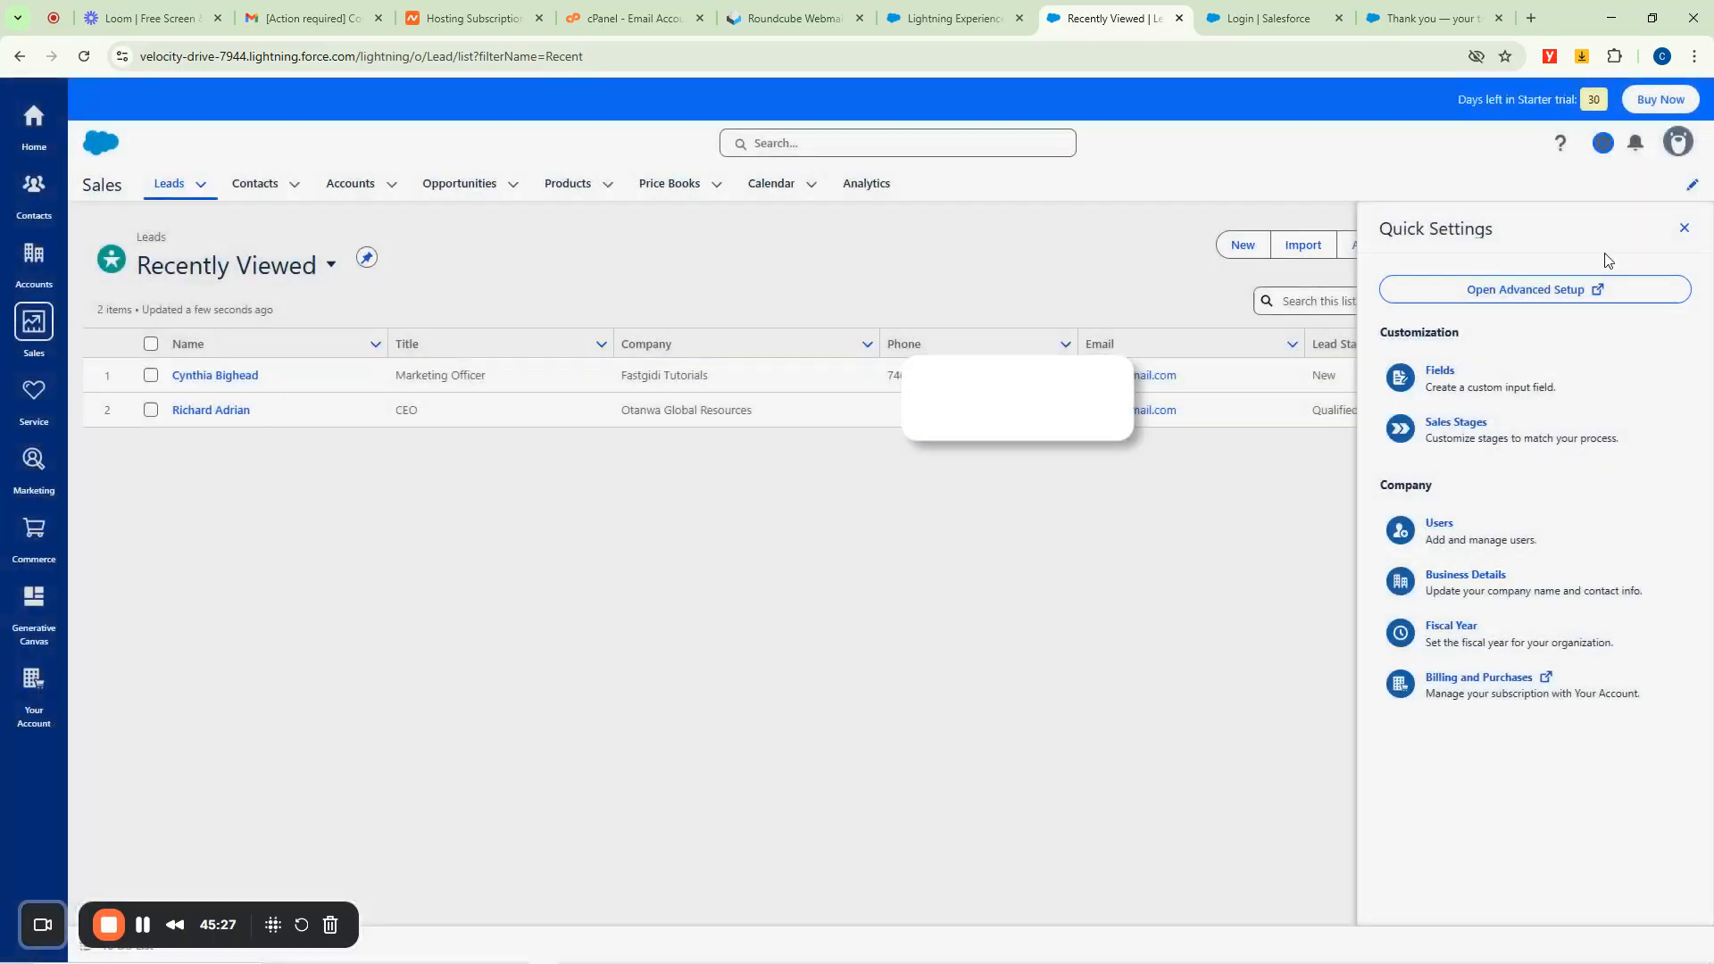
# Review the Business Details form and its state options, close it unsaved, and close Quick Settings.
pyautogui.click(1452, 581)
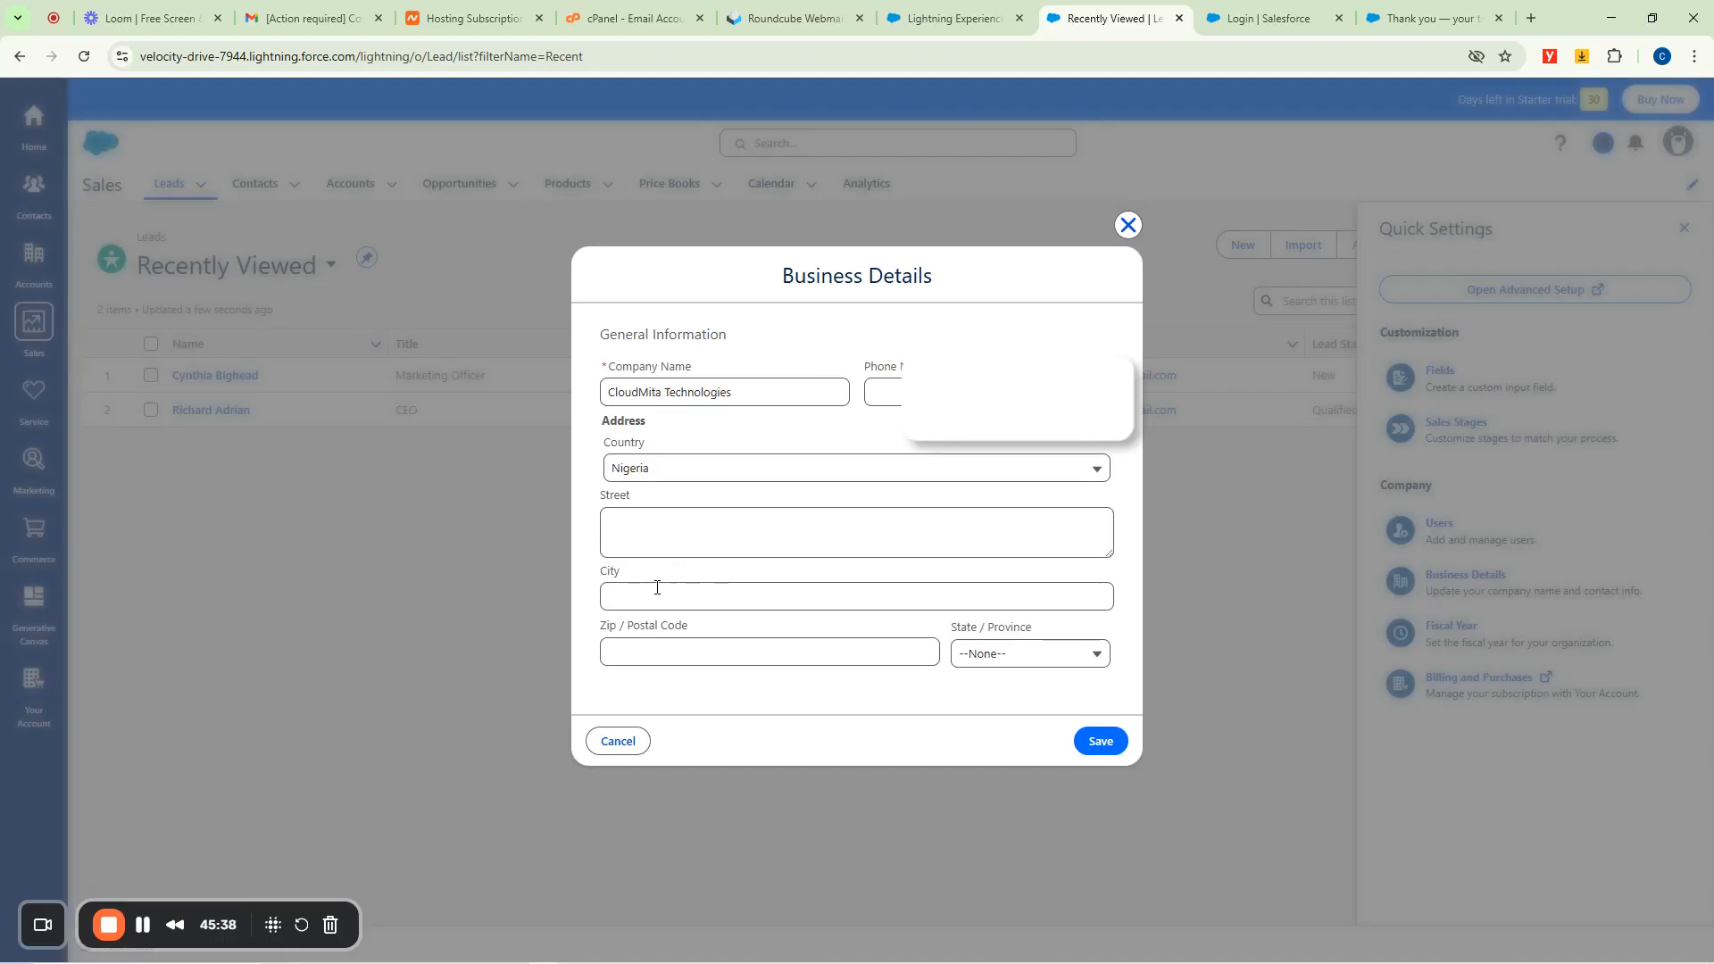
pyautogui.click(1014, 654)
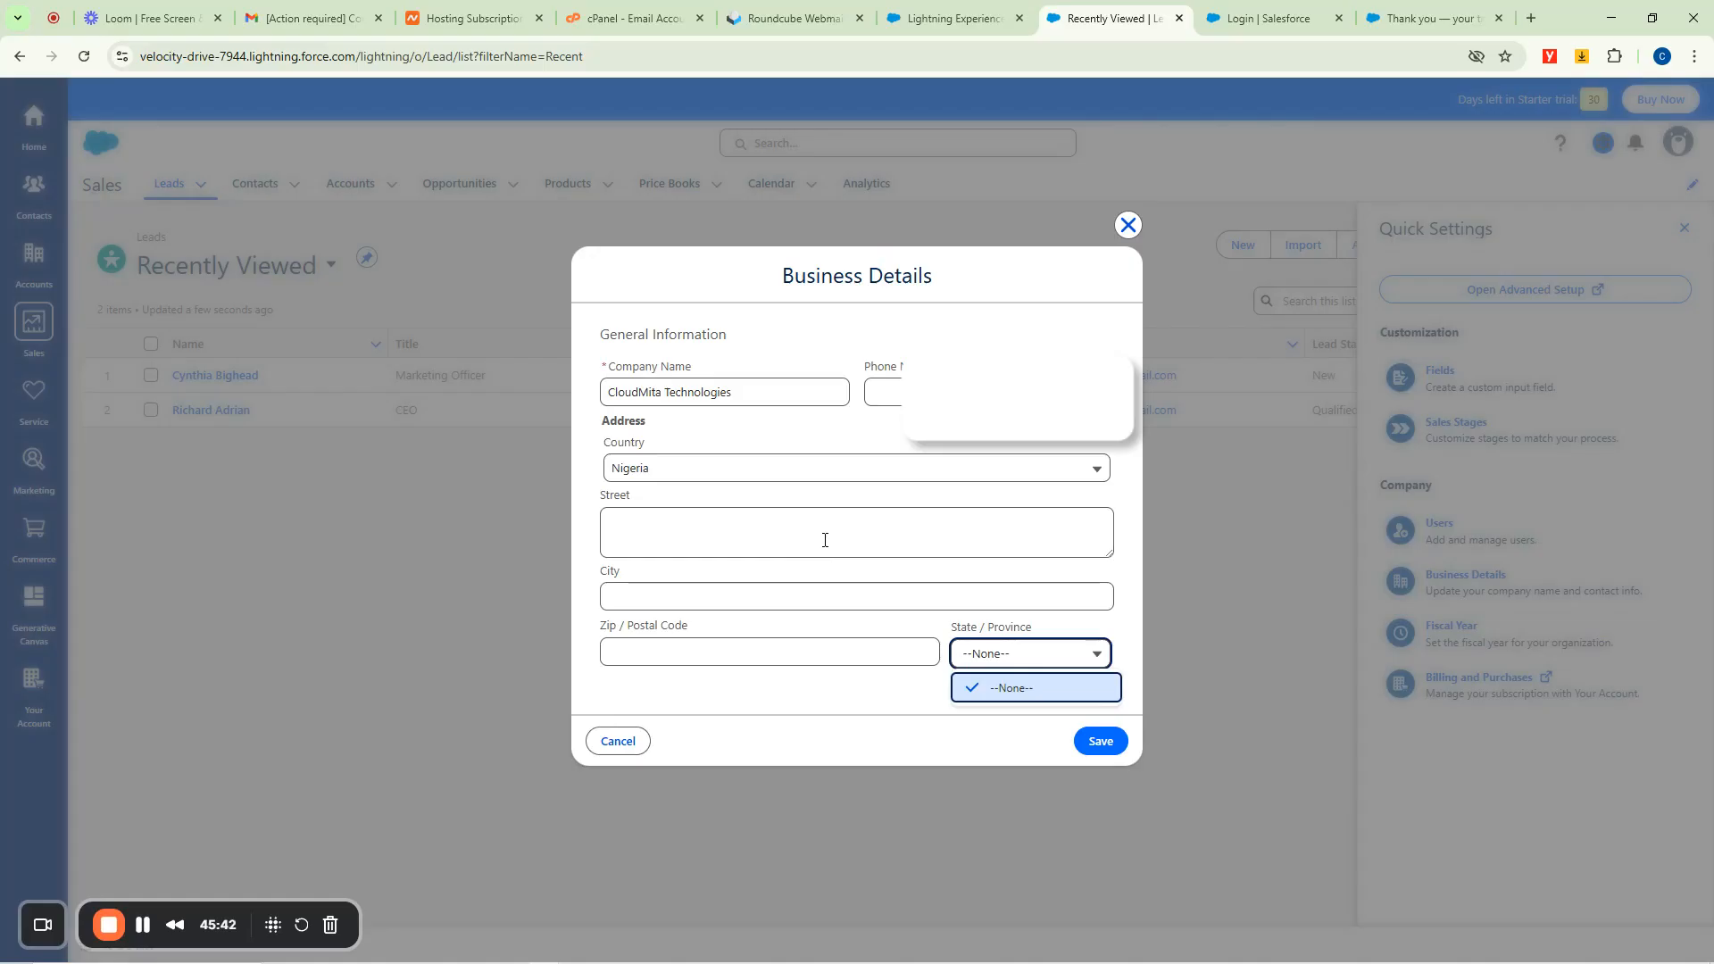
pyautogui.click(1126, 224)
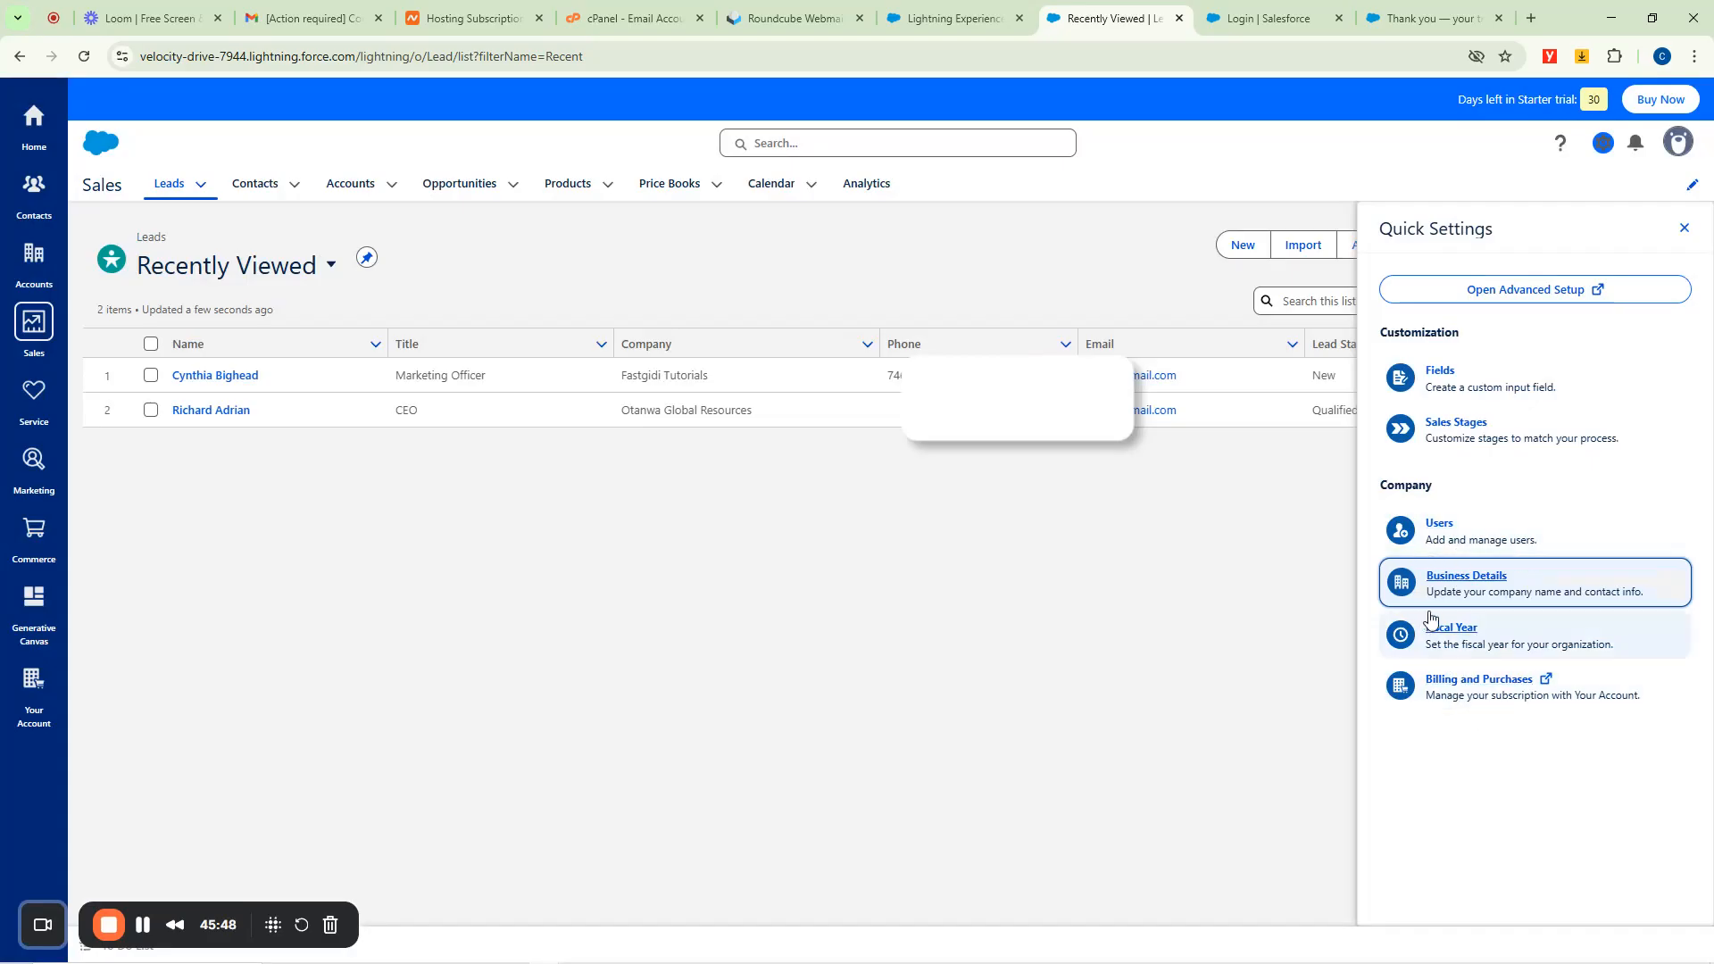
pyautogui.click(1604, 143)
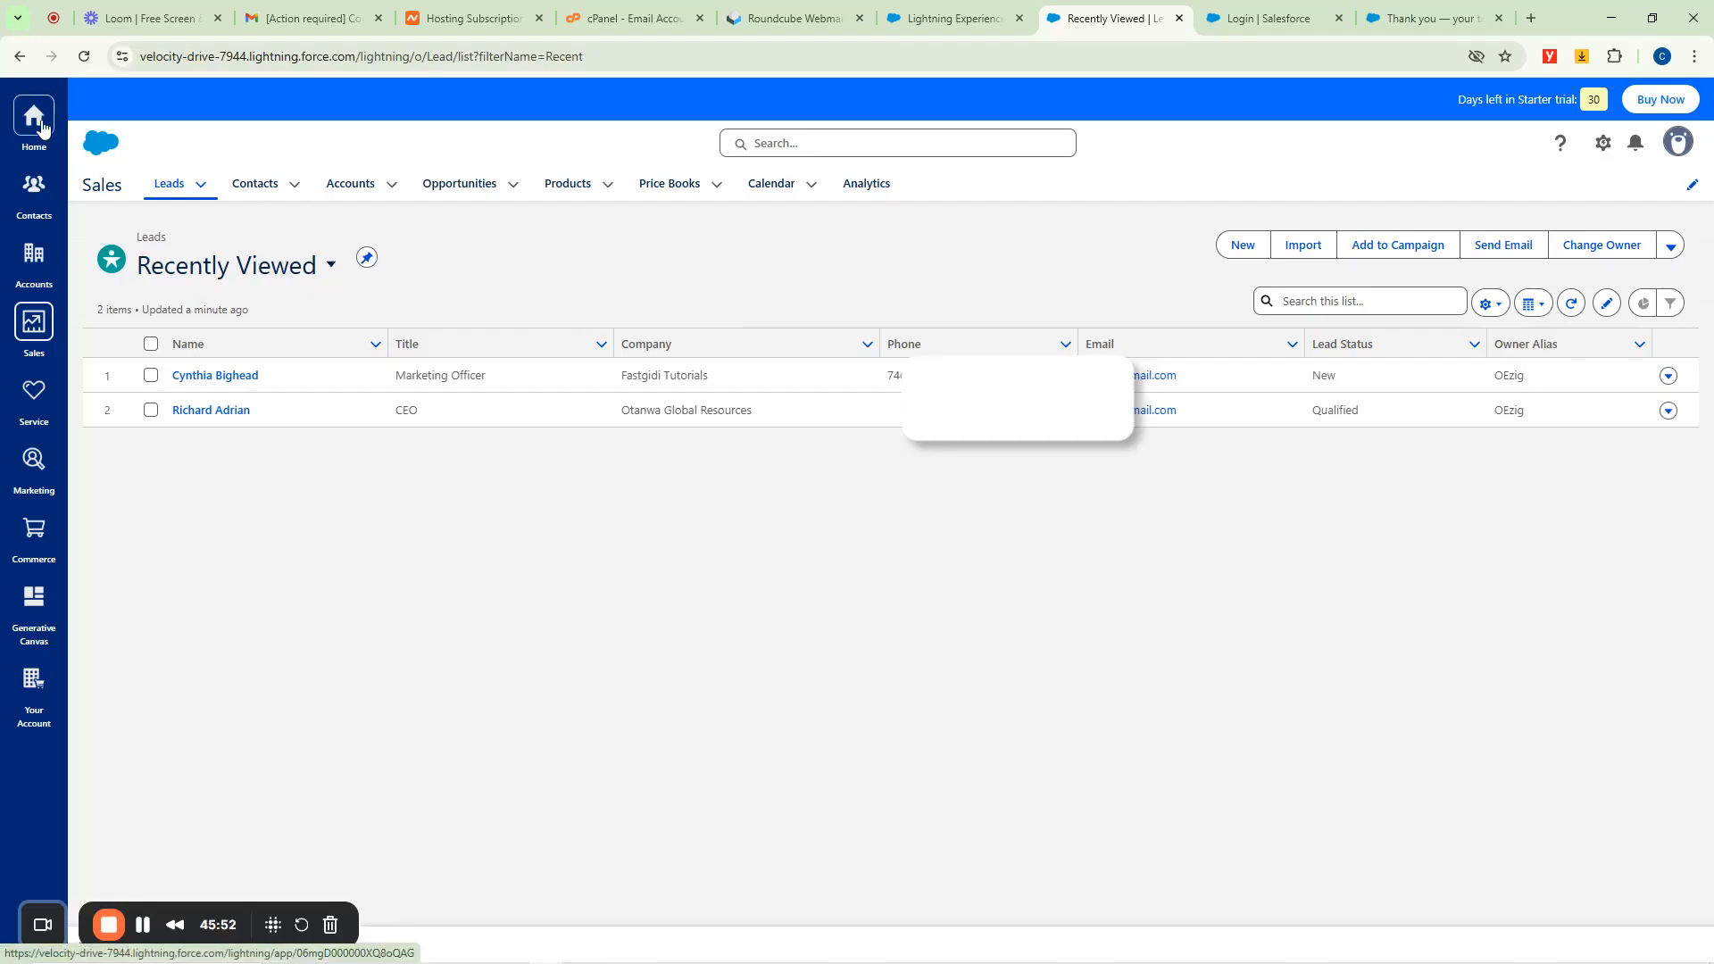
# Go to Home, dismiss the Create your first deal card, and bring up Quick Settings.
pyautogui.click(32, 122)
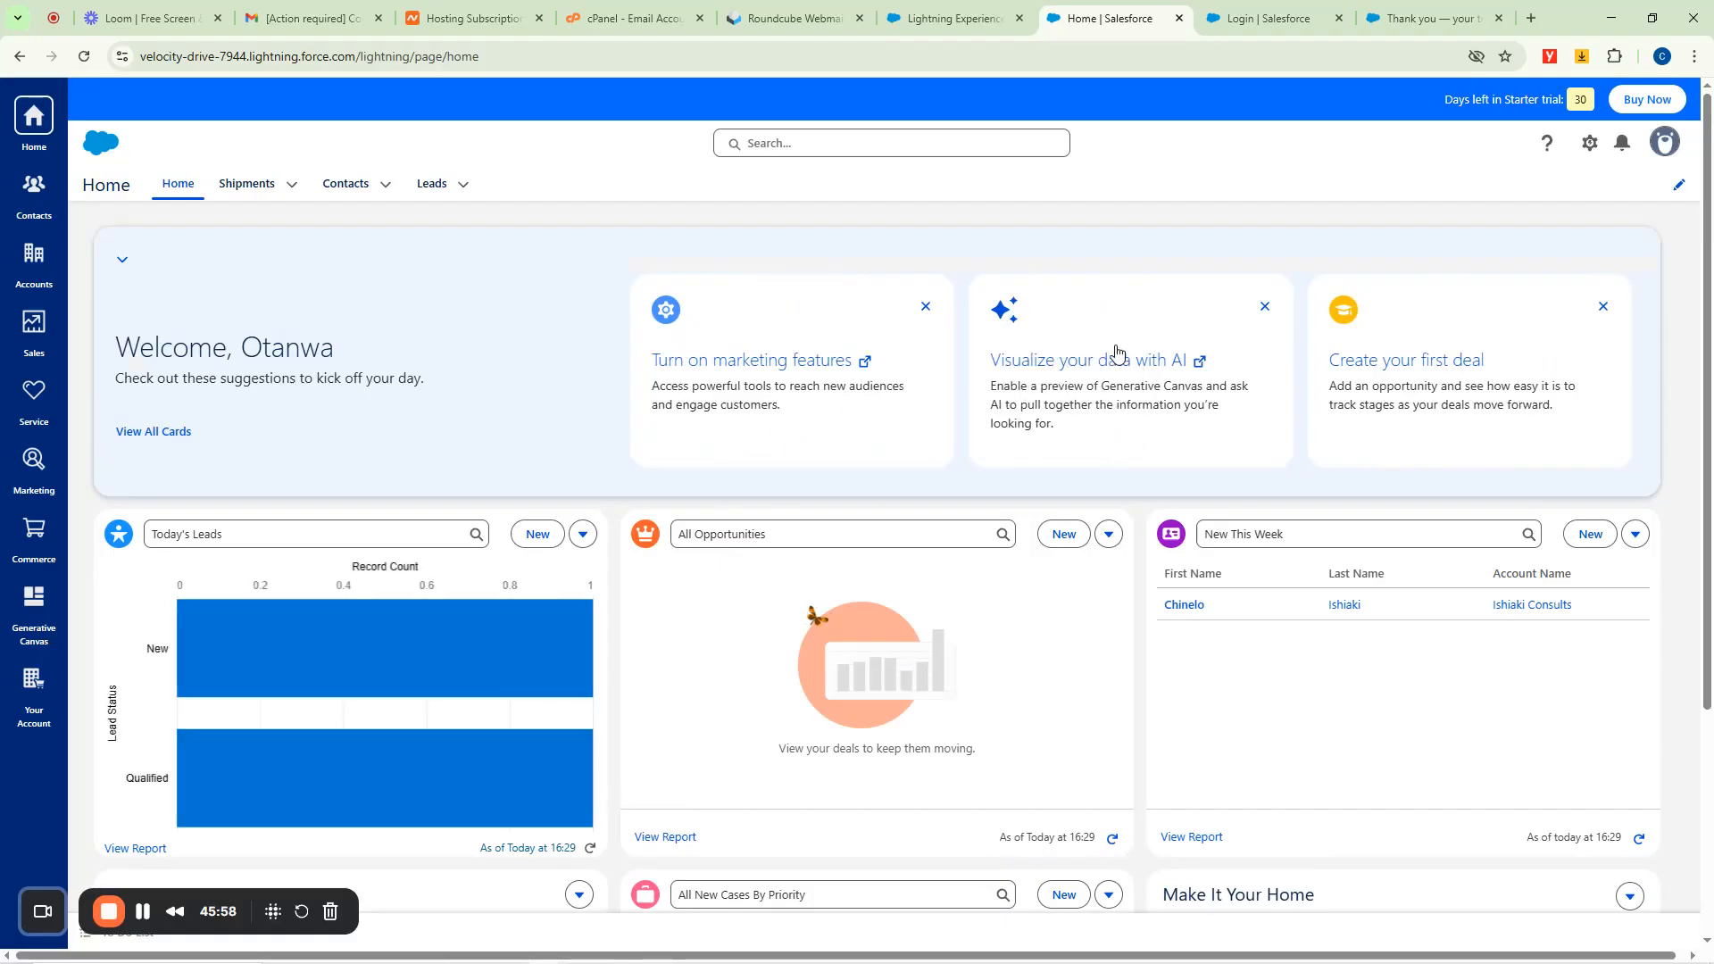
pyautogui.click(1597, 308)
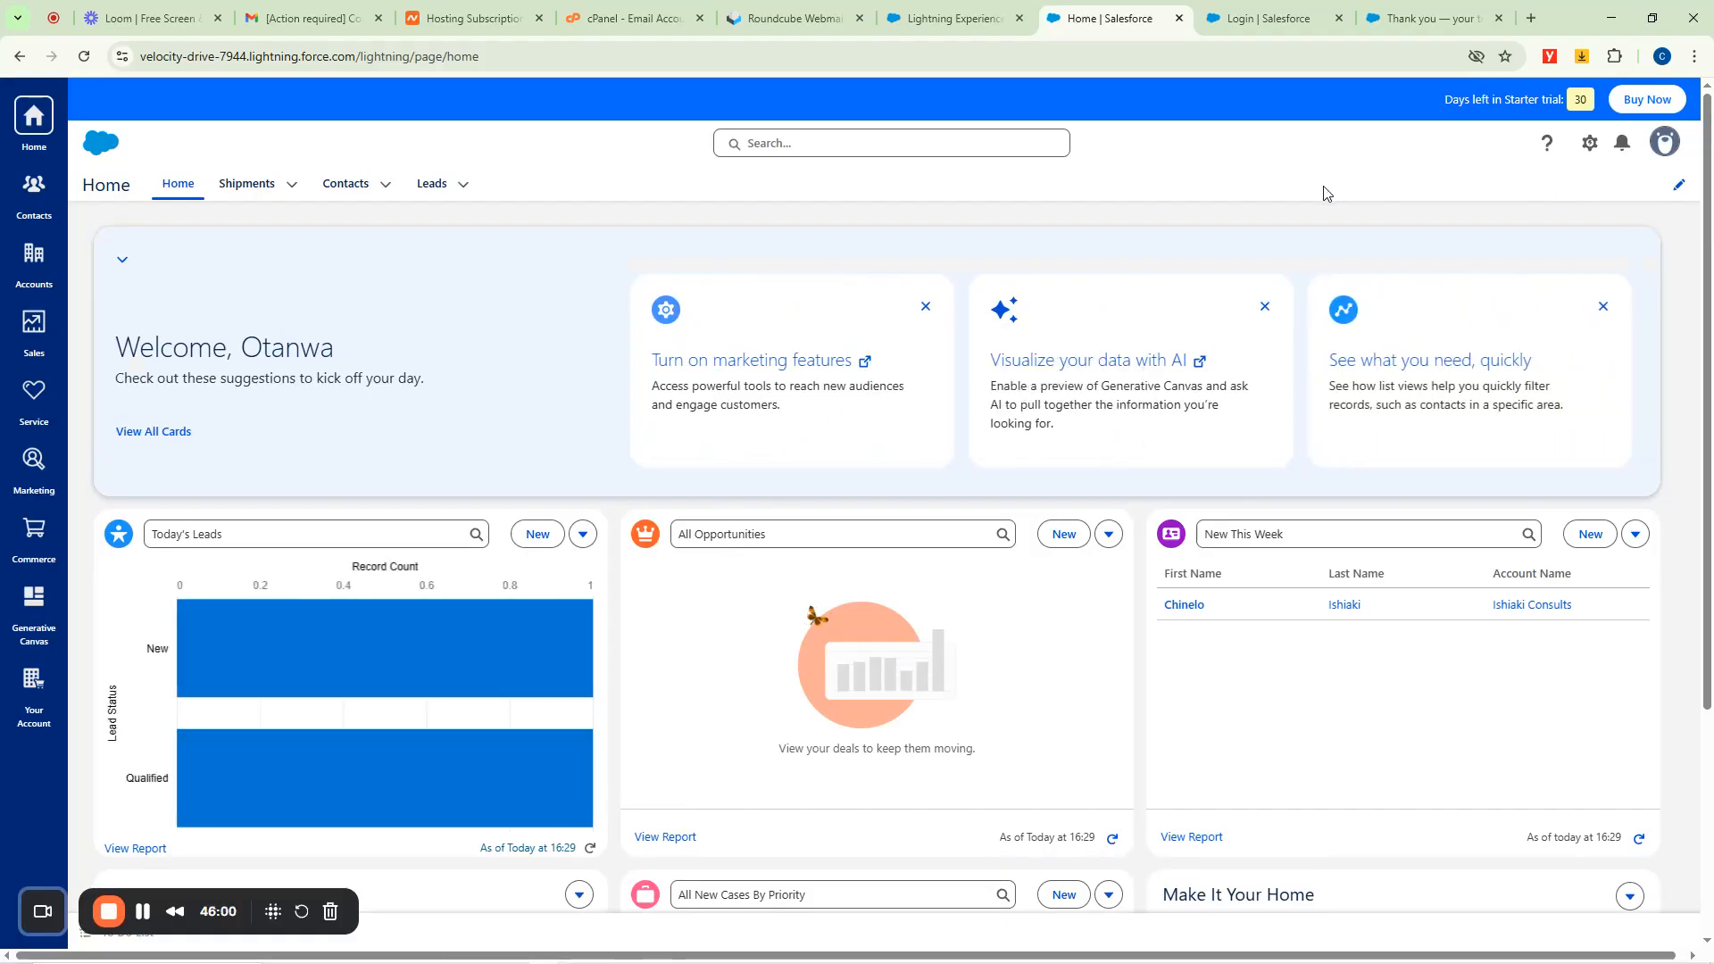
pyautogui.scroll(-3, 909, 592)
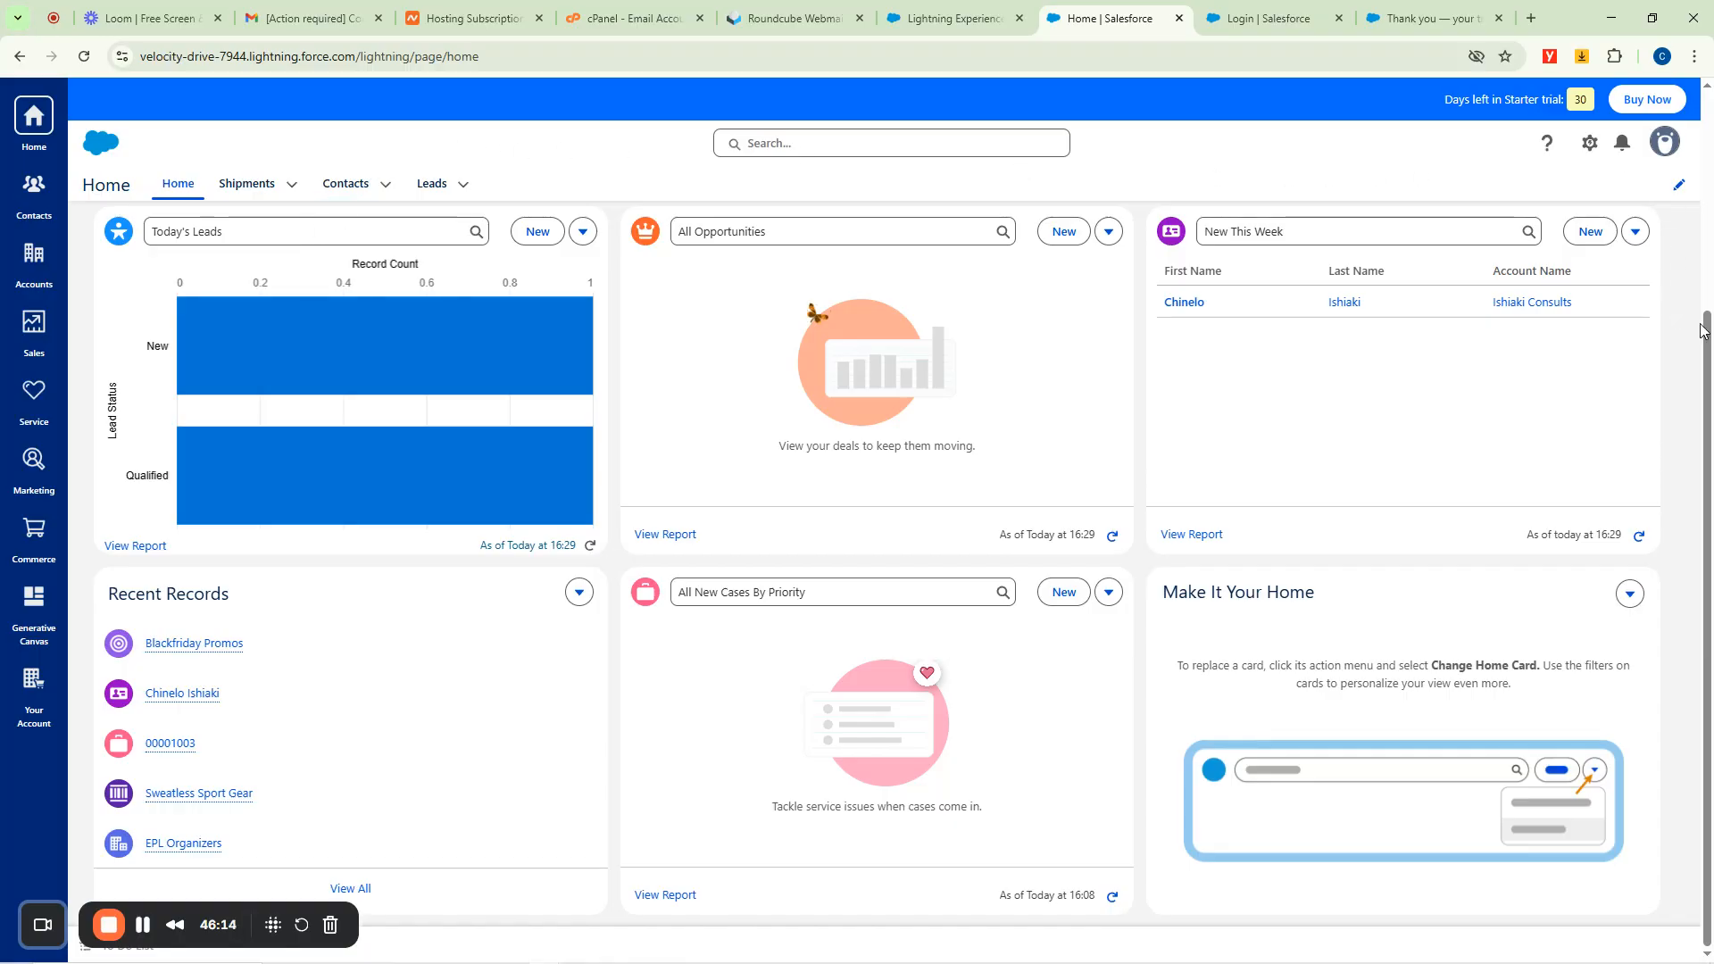
pyautogui.moveTo(1707, 330); pyautogui.dragTo(1707, 107)
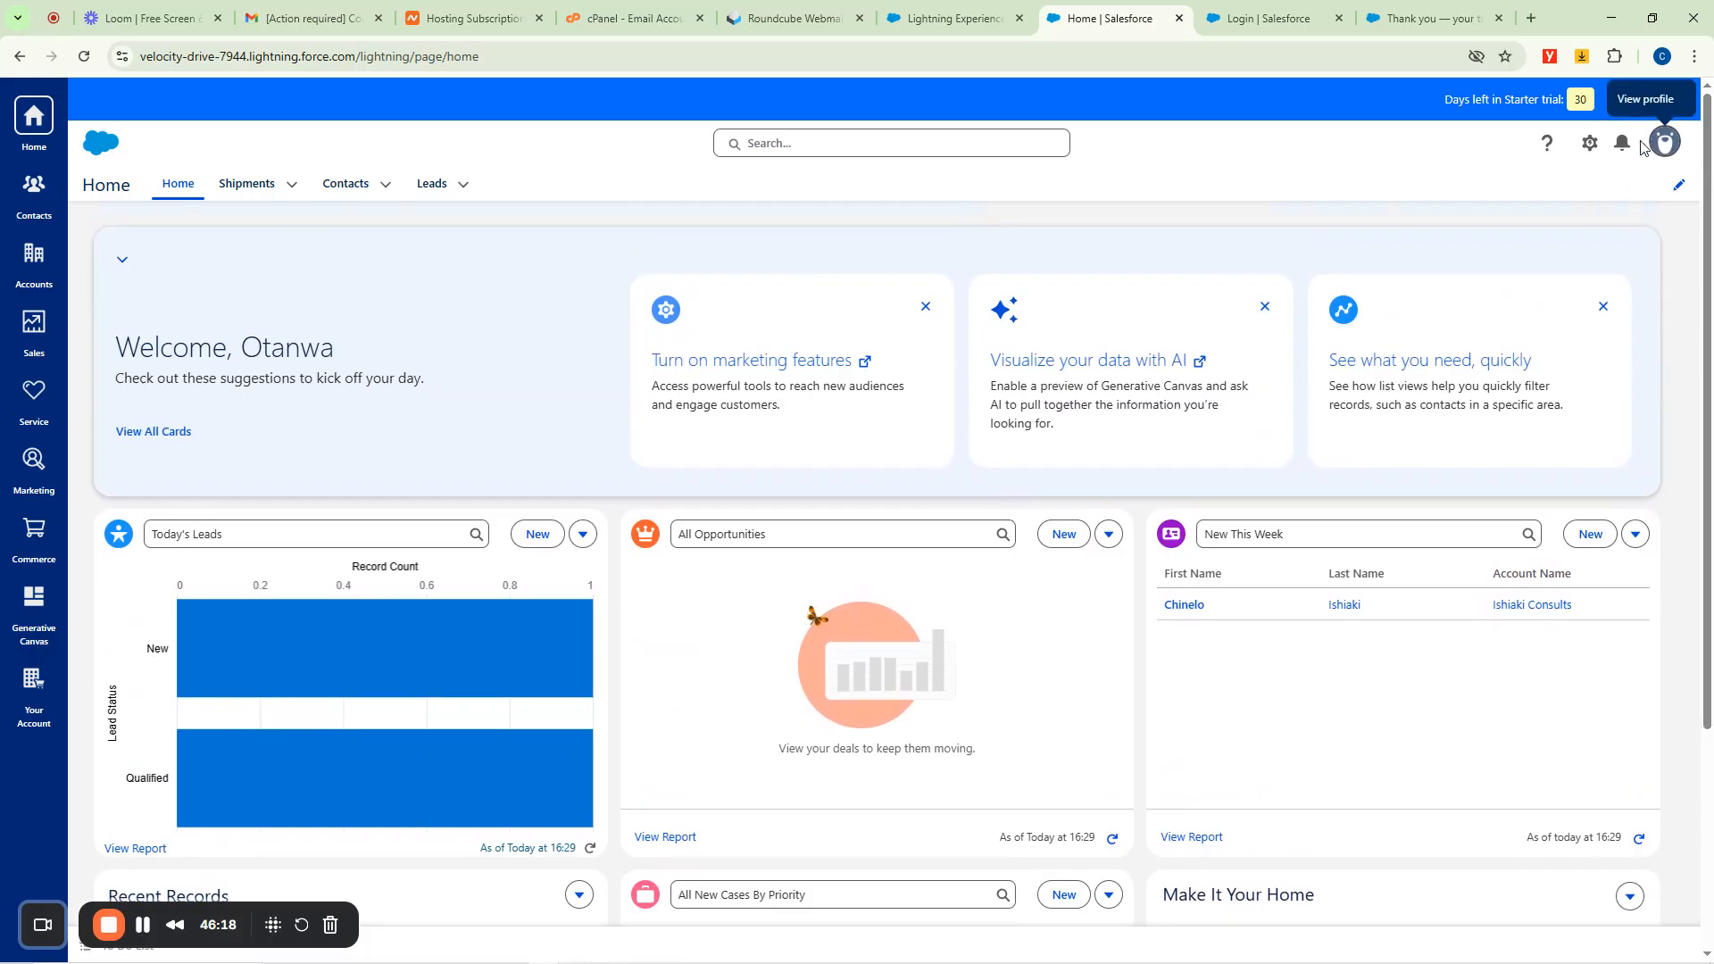
pyautogui.click(1591, 145)
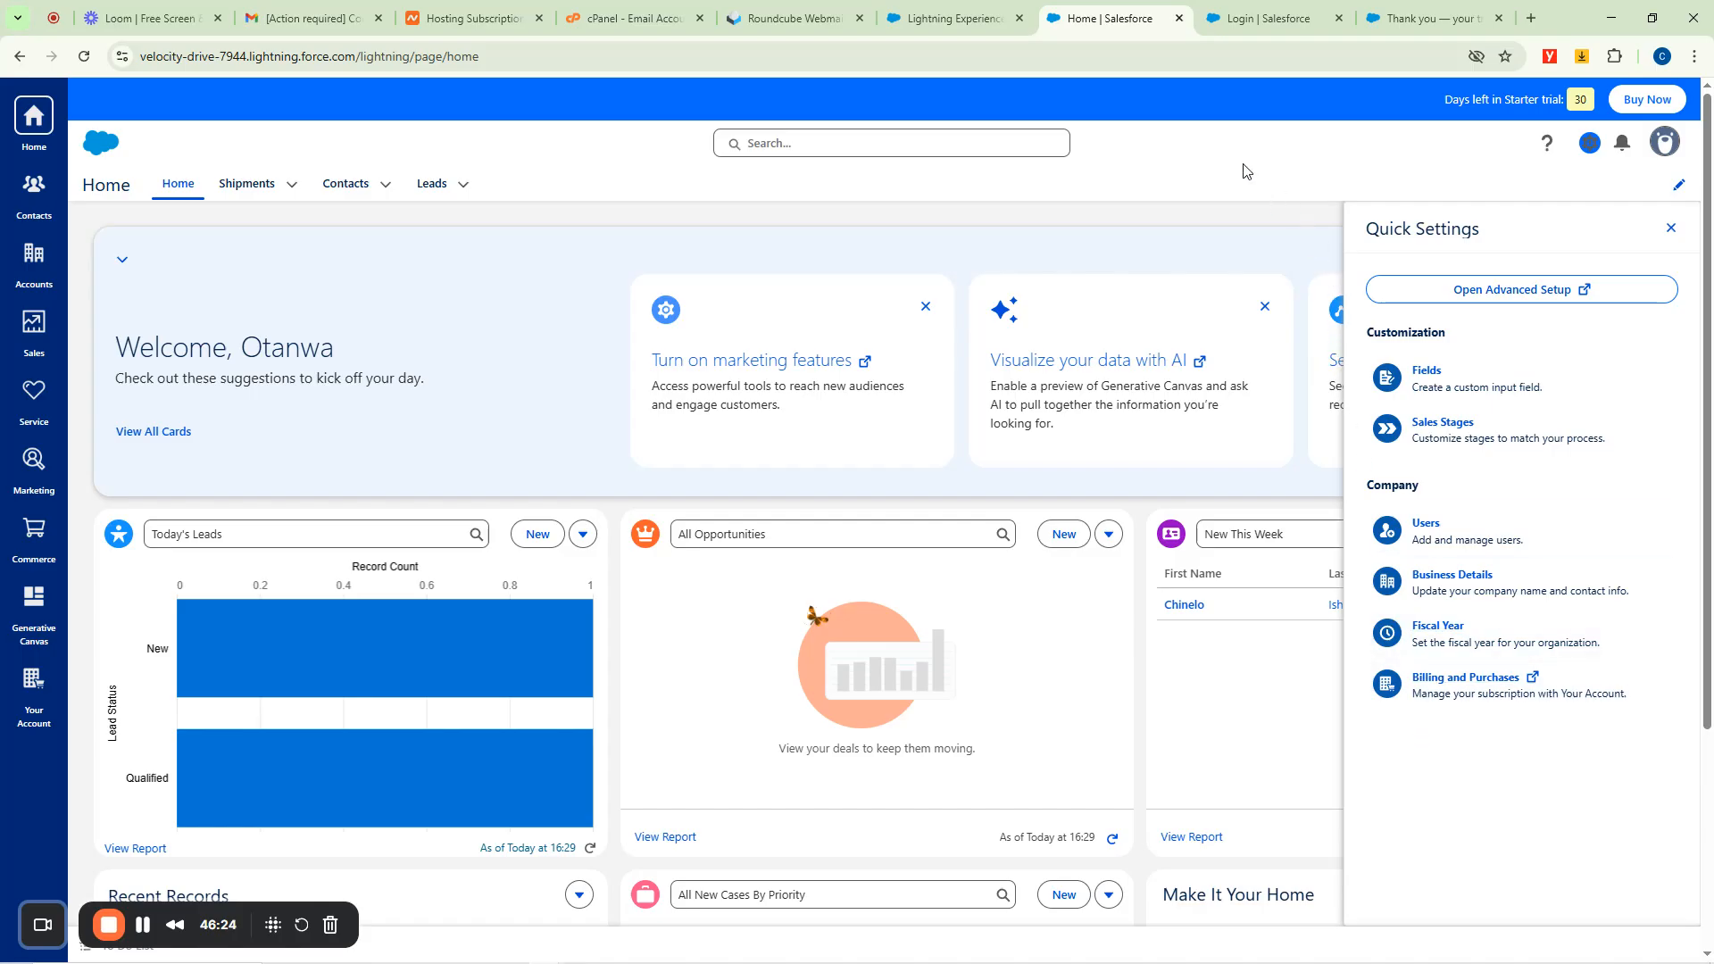
# Launch Advanced Setup from Quick Settings in a new browser tab.
pyautogui.click(1501, 291)
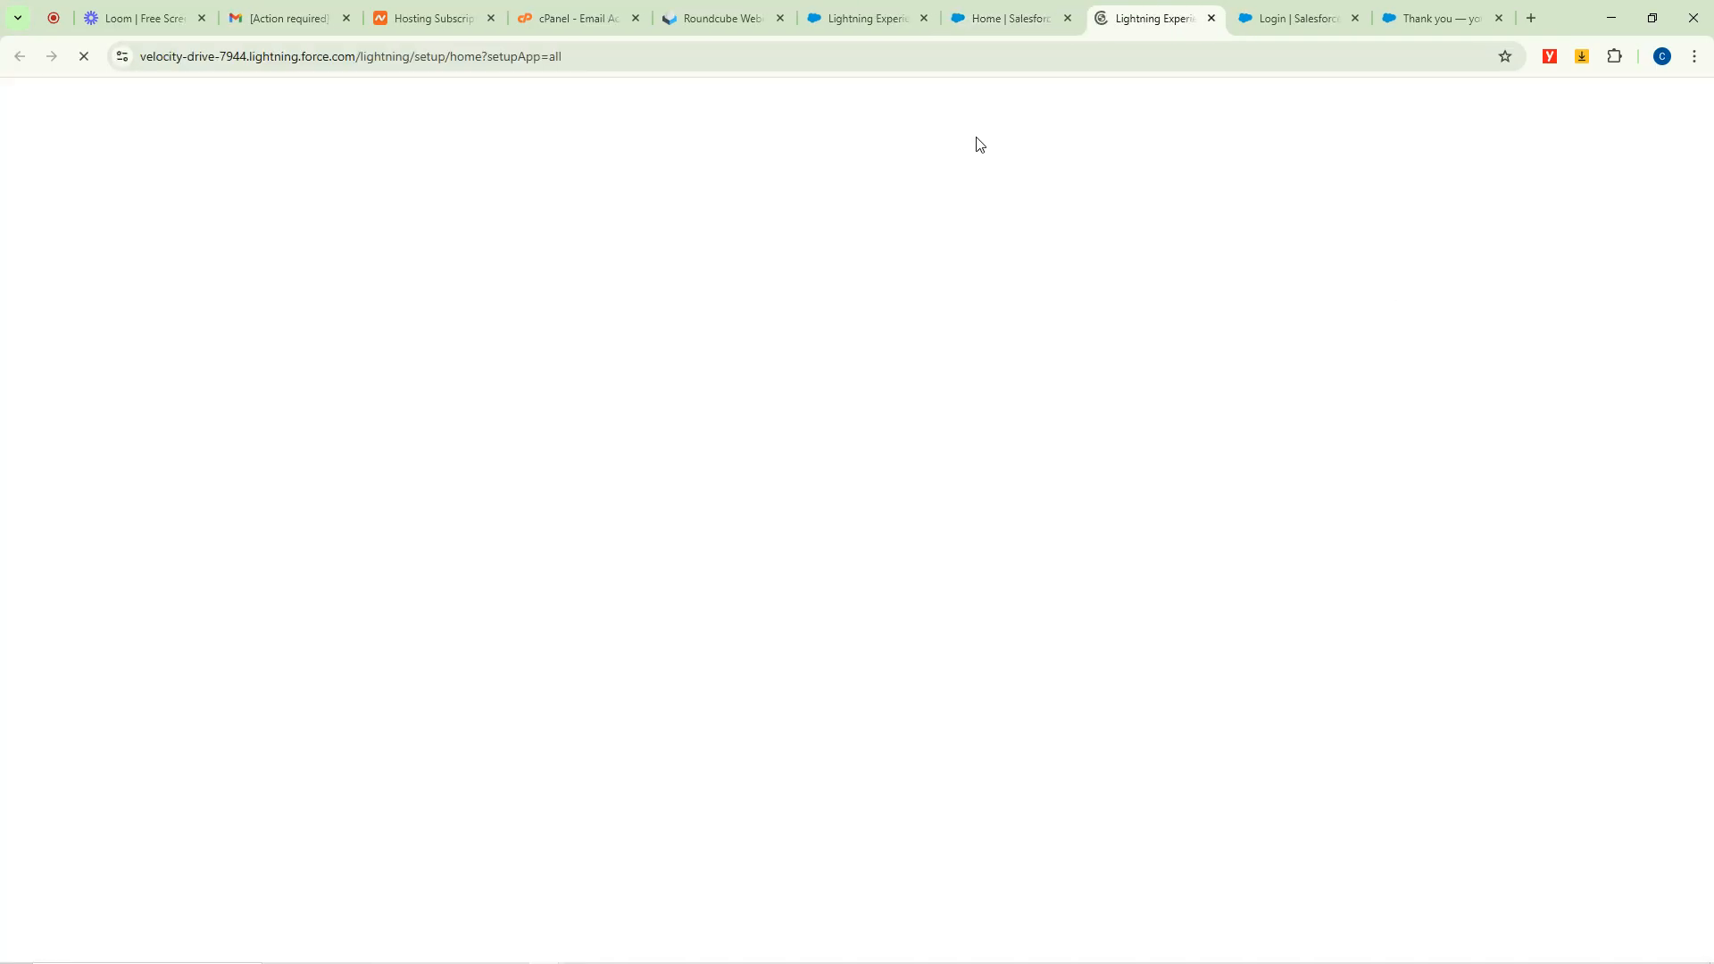
pyautogui.click(1026, 7)
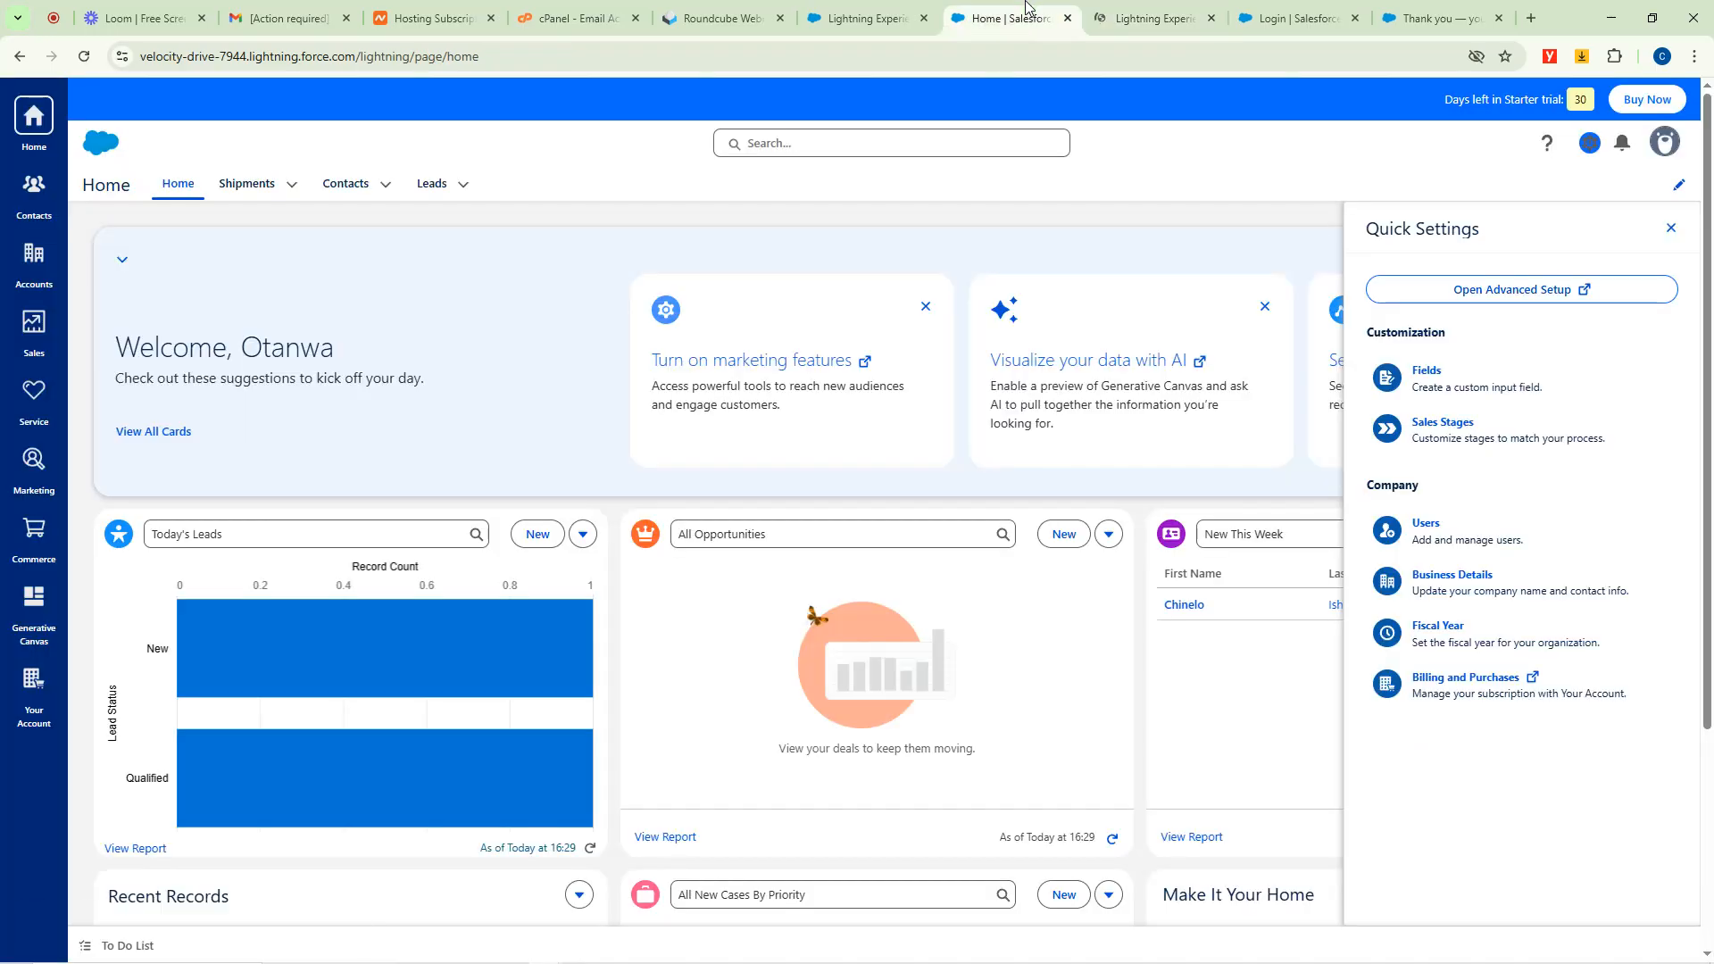
pyautogui.click(1163, 9)
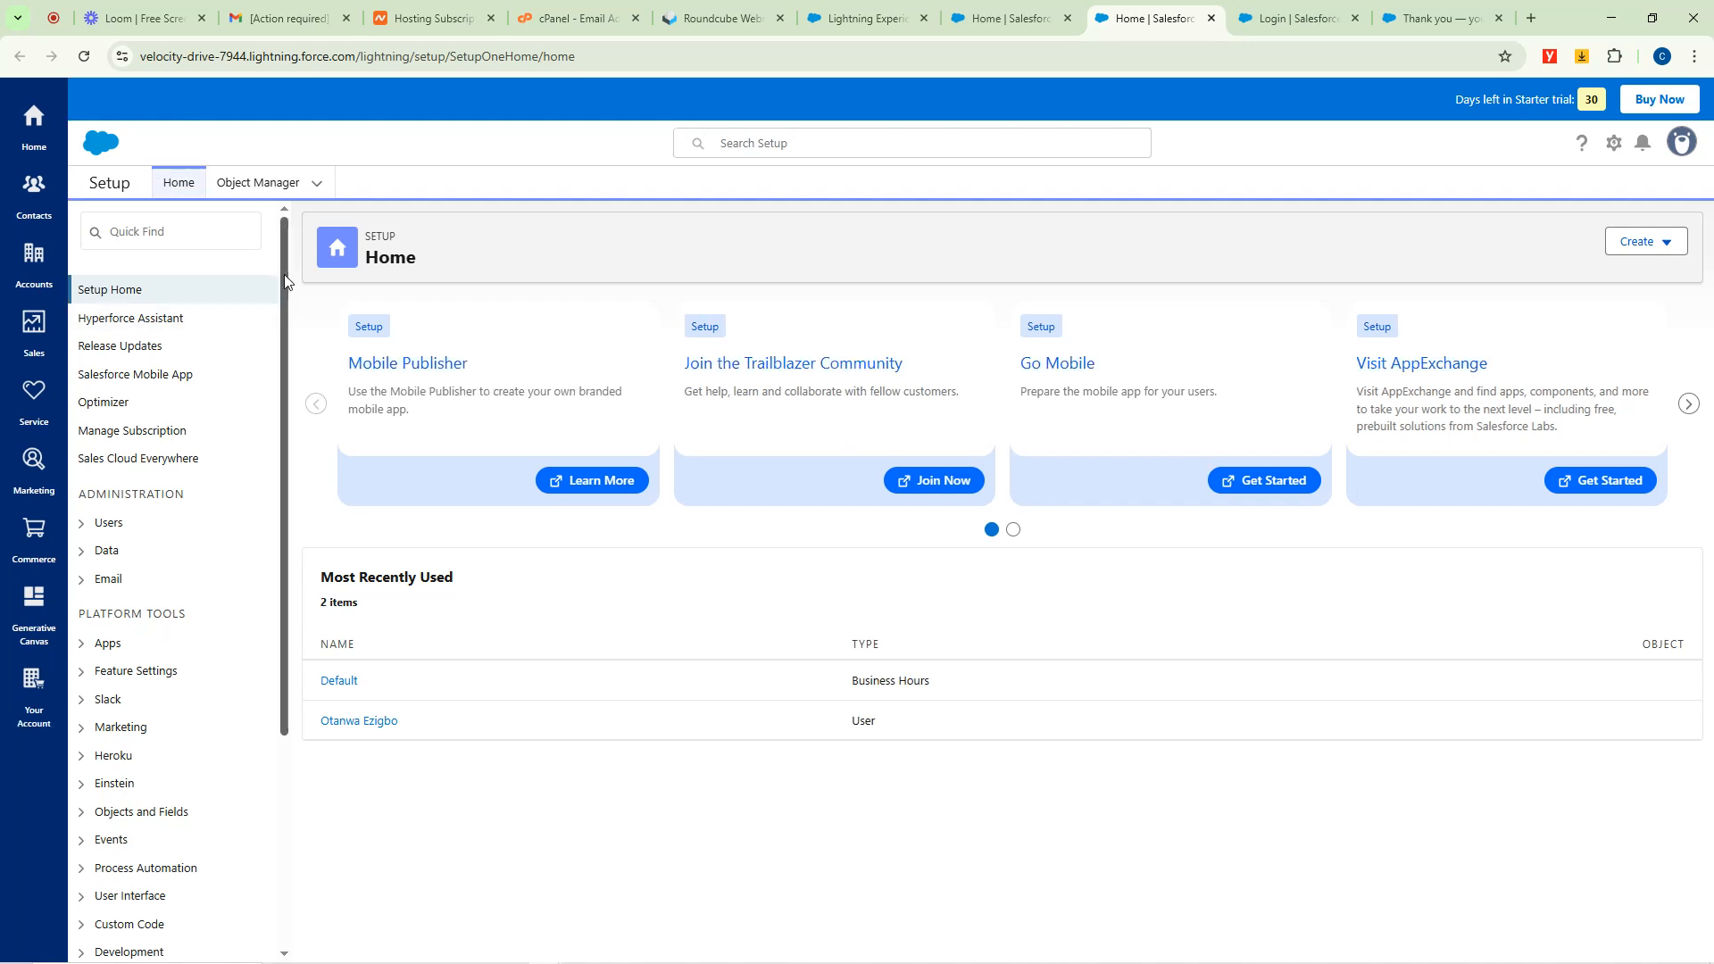
pyautogui.scroll(-3, 277, 375)
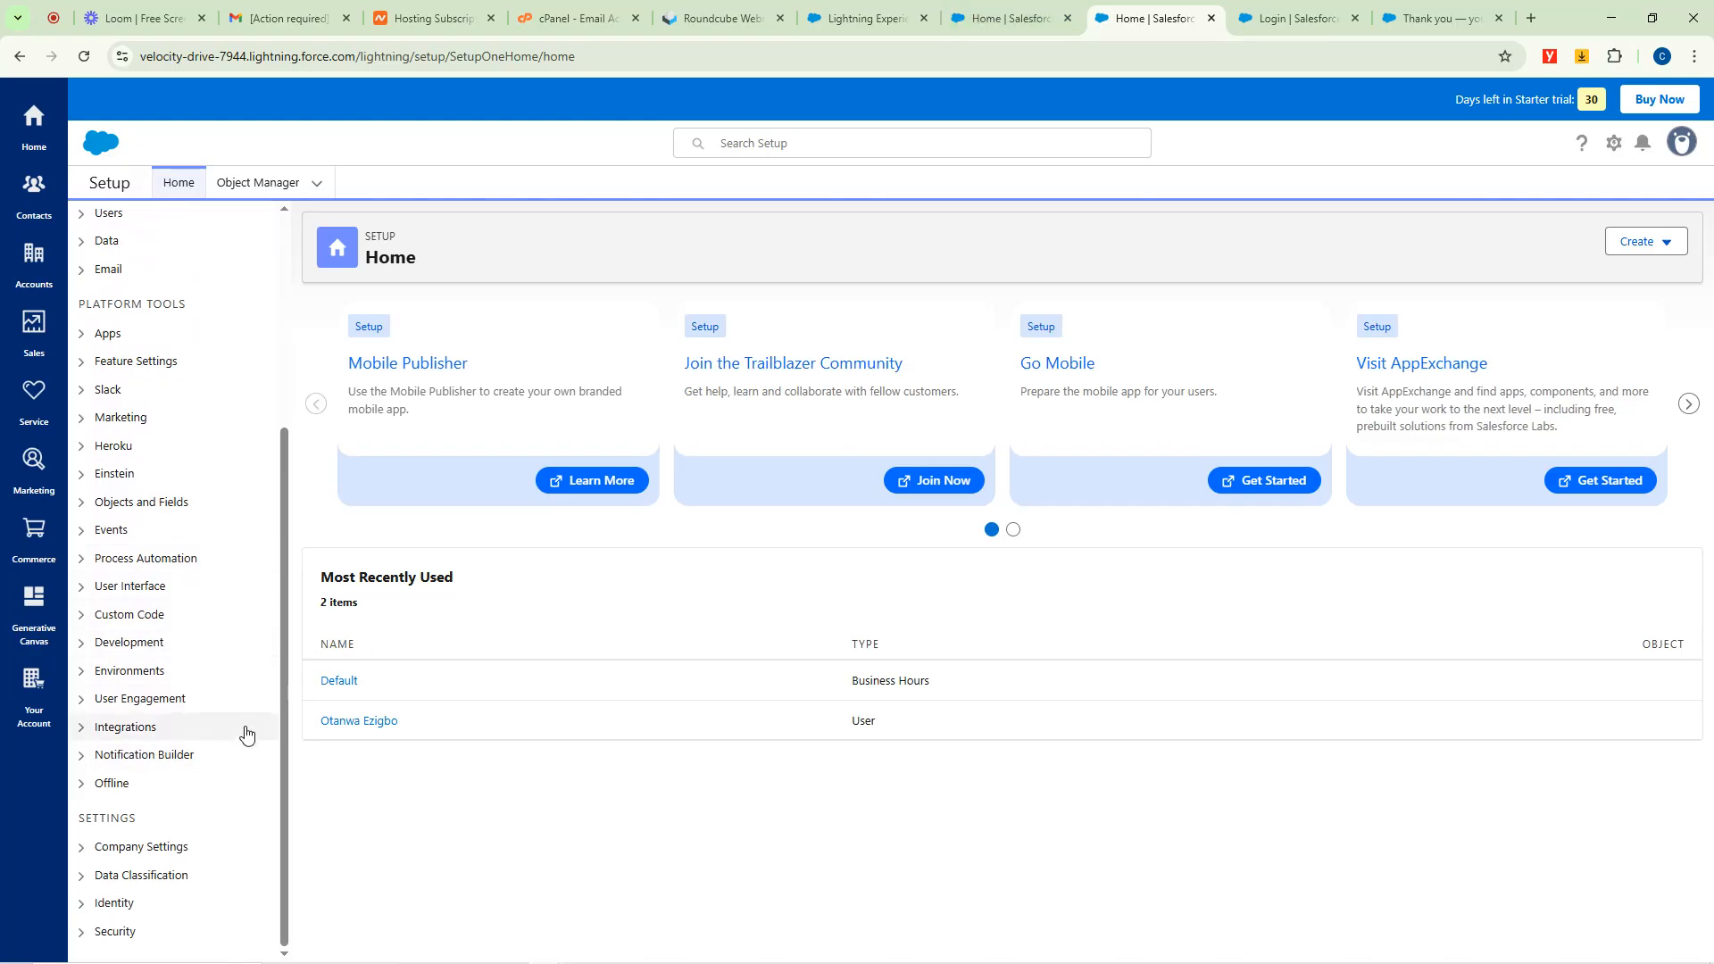
# Expand and collapse the Integrations, Offline and Notification Builder groups in the Setup sidebar.
pyautogui.click(81, 727)
pyautogui.scroll(-3, 229, 550)
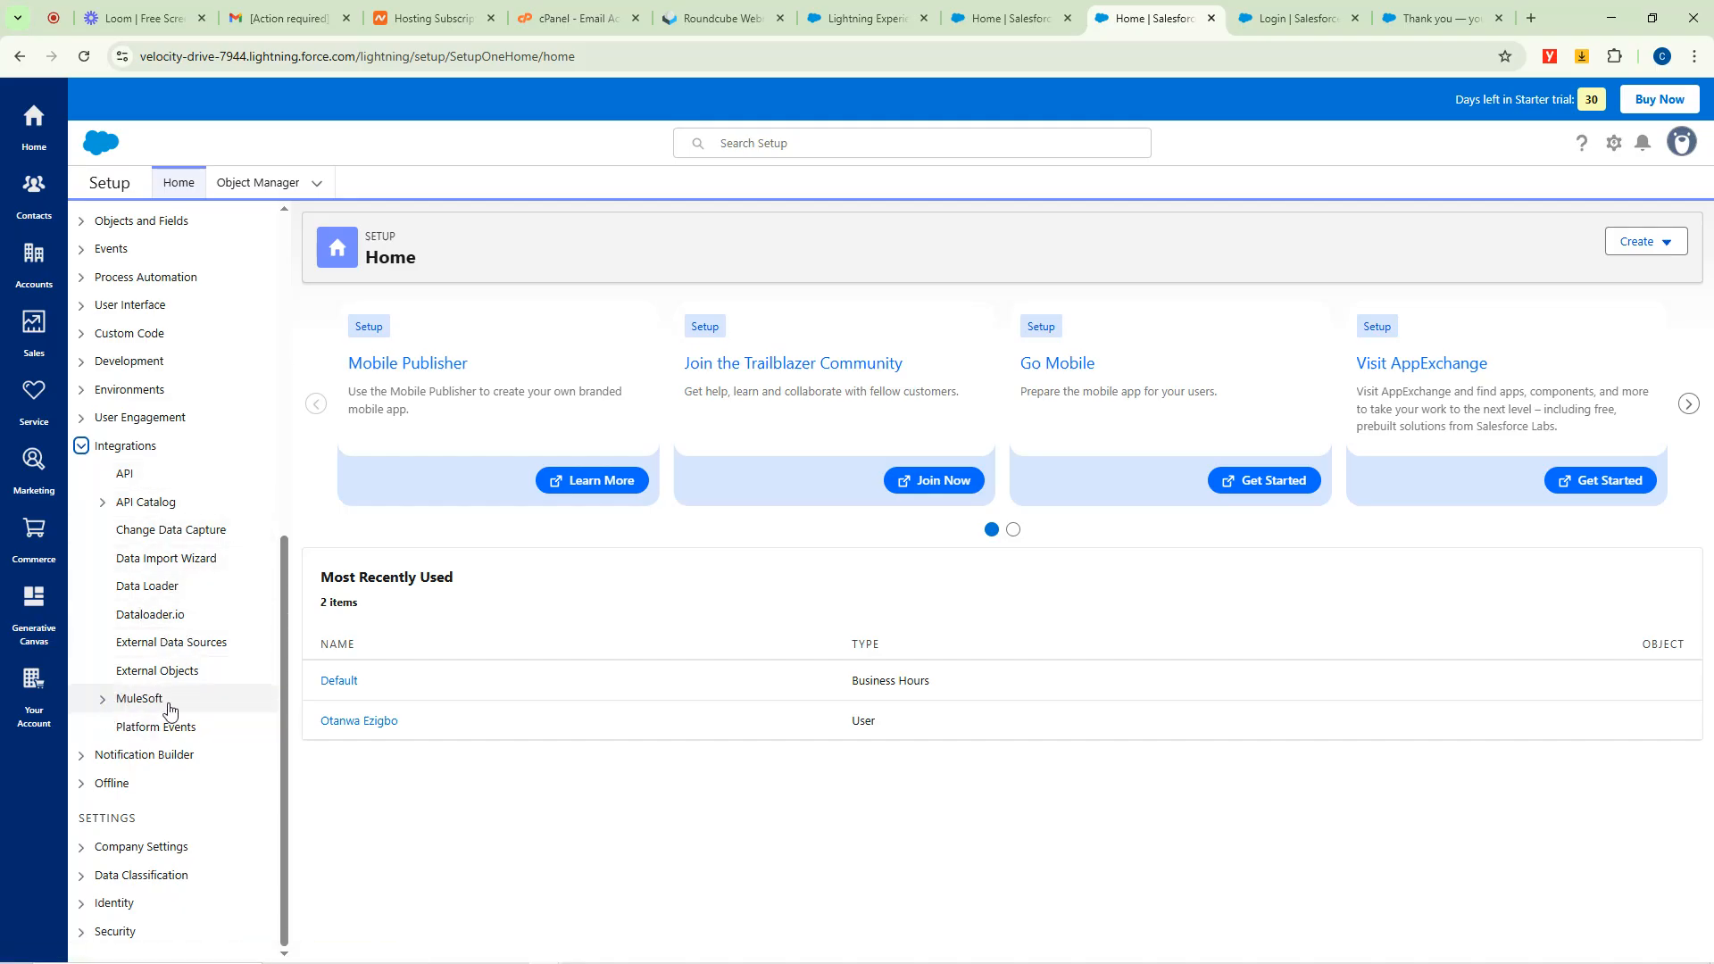
pyautogui.click(82, 783)
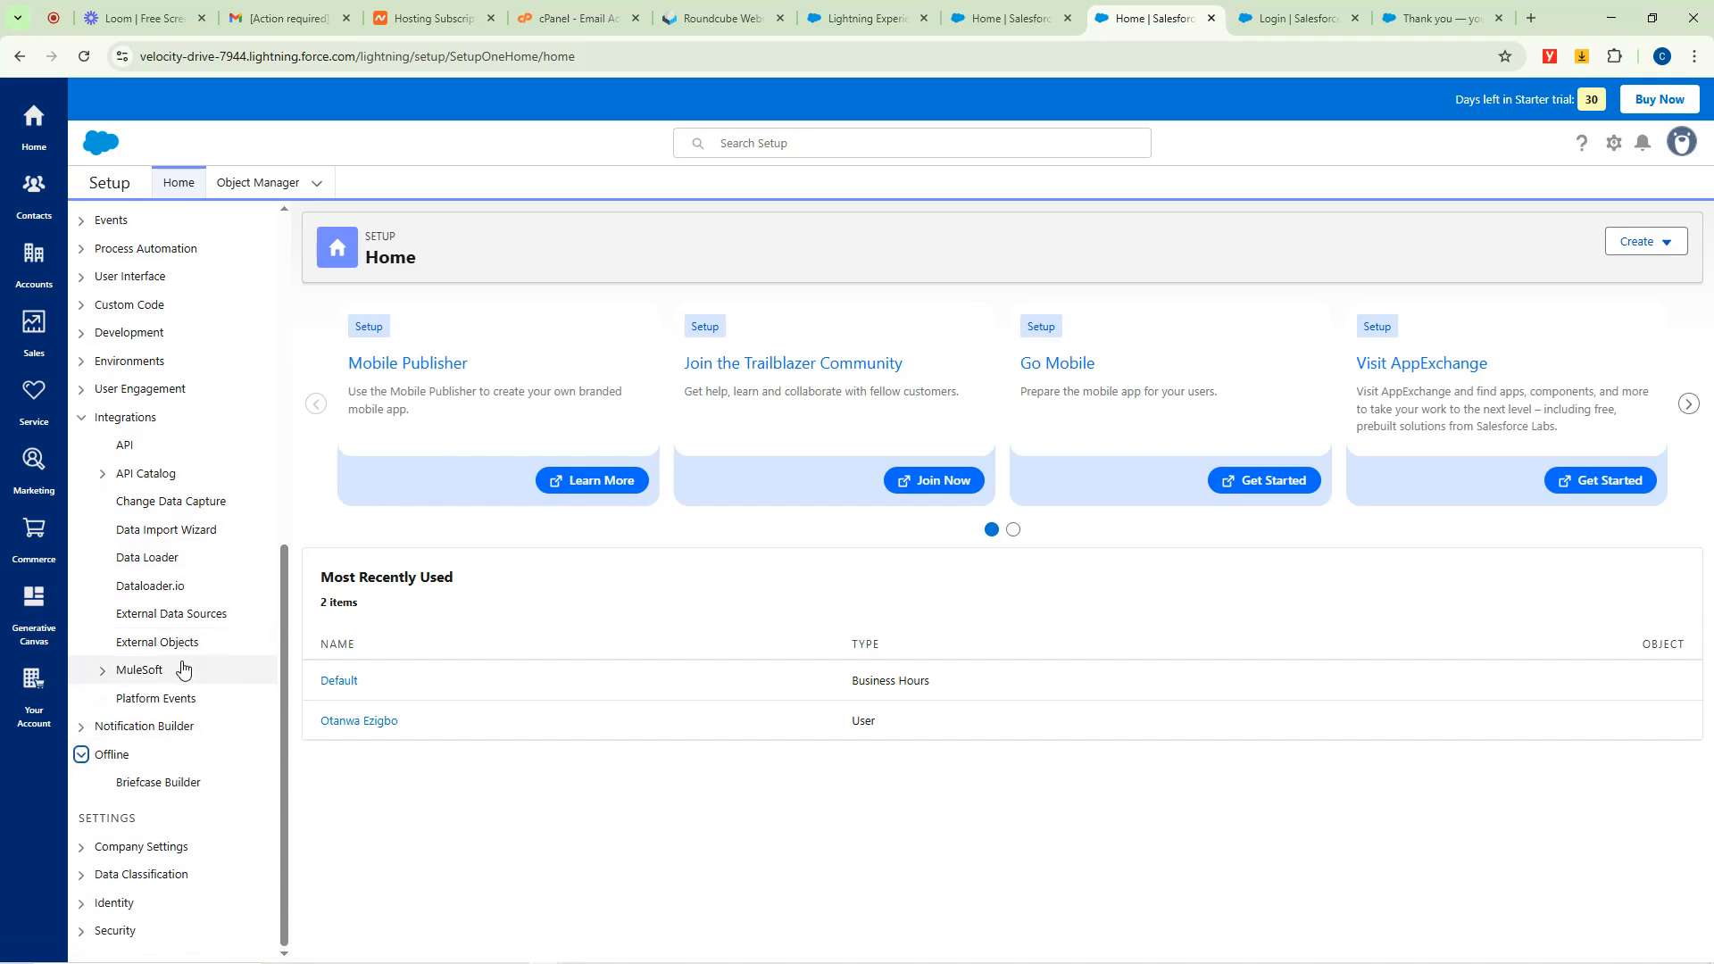
pyautogui.click(76, 729)
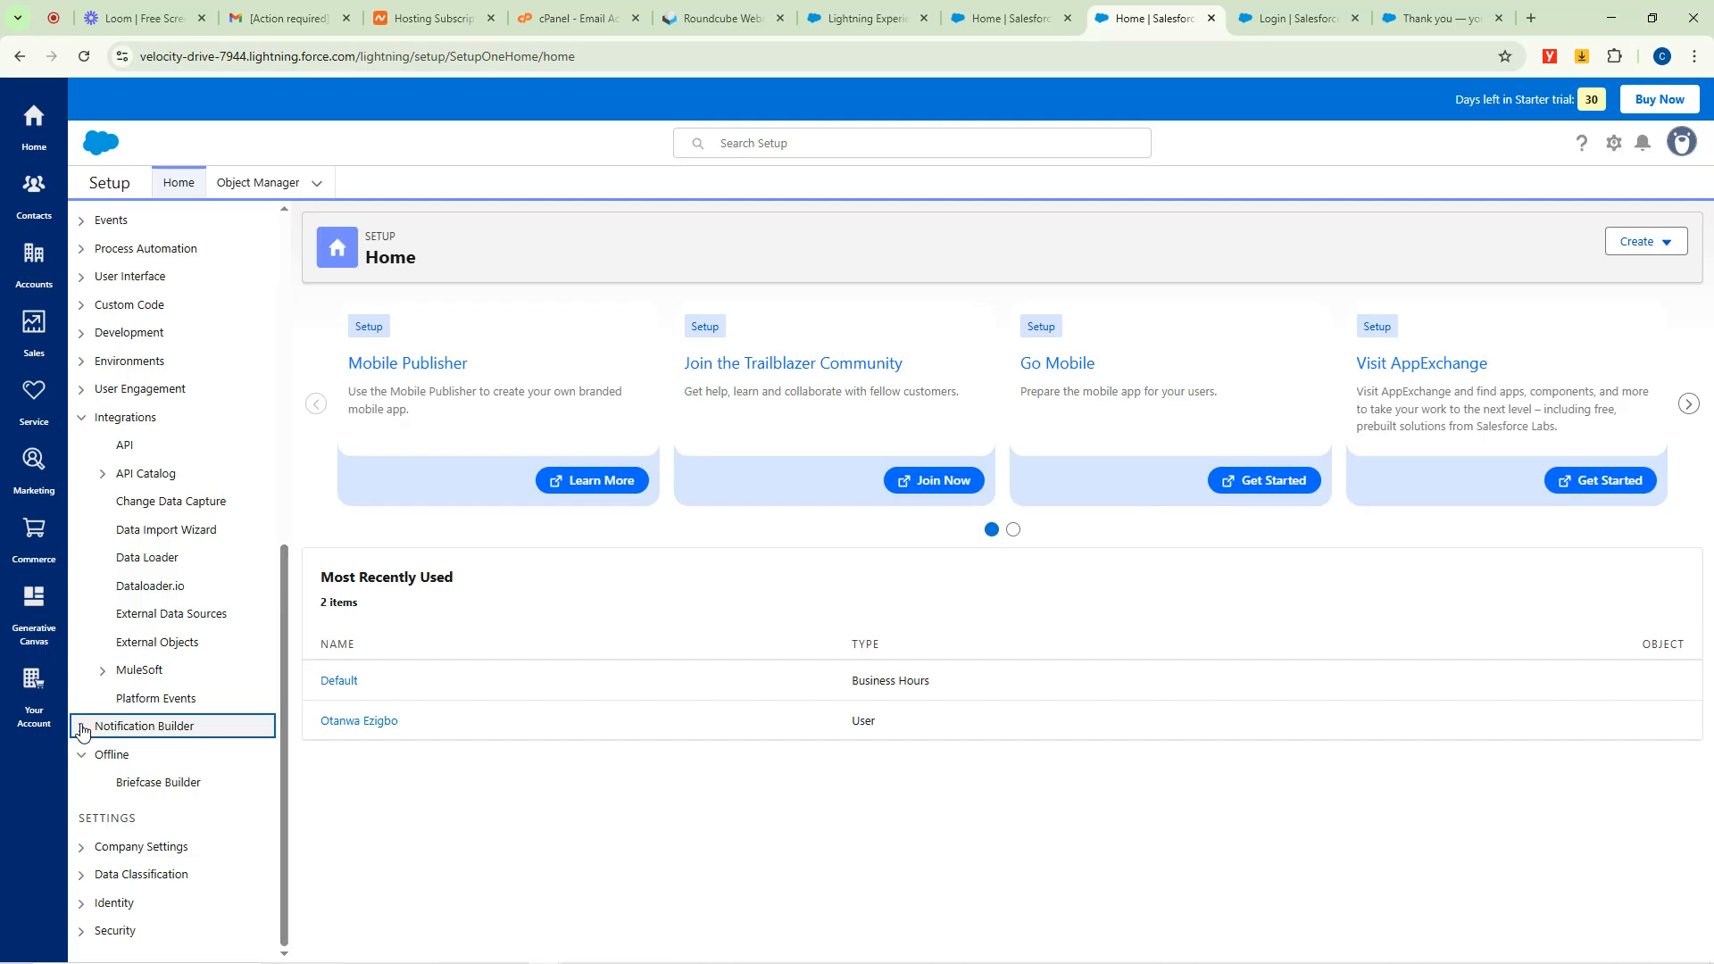
pyautogui.click(82, 728)
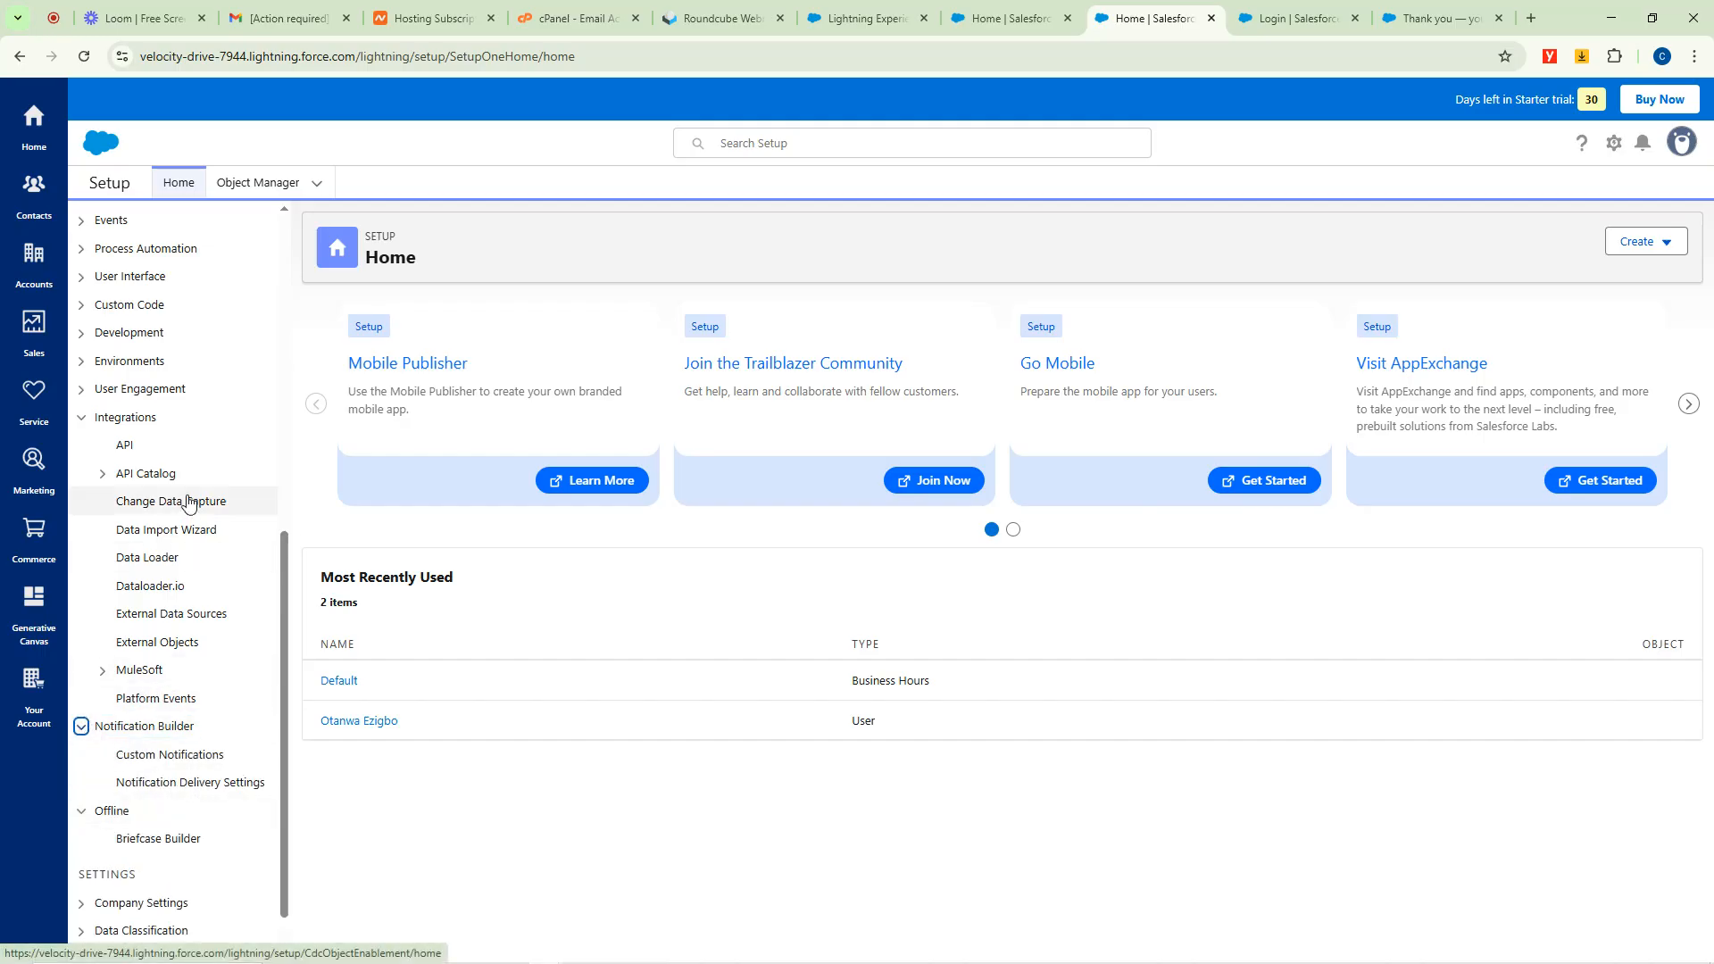
pyautogui.click(80, 421)
pyautogui.click(83, 672)
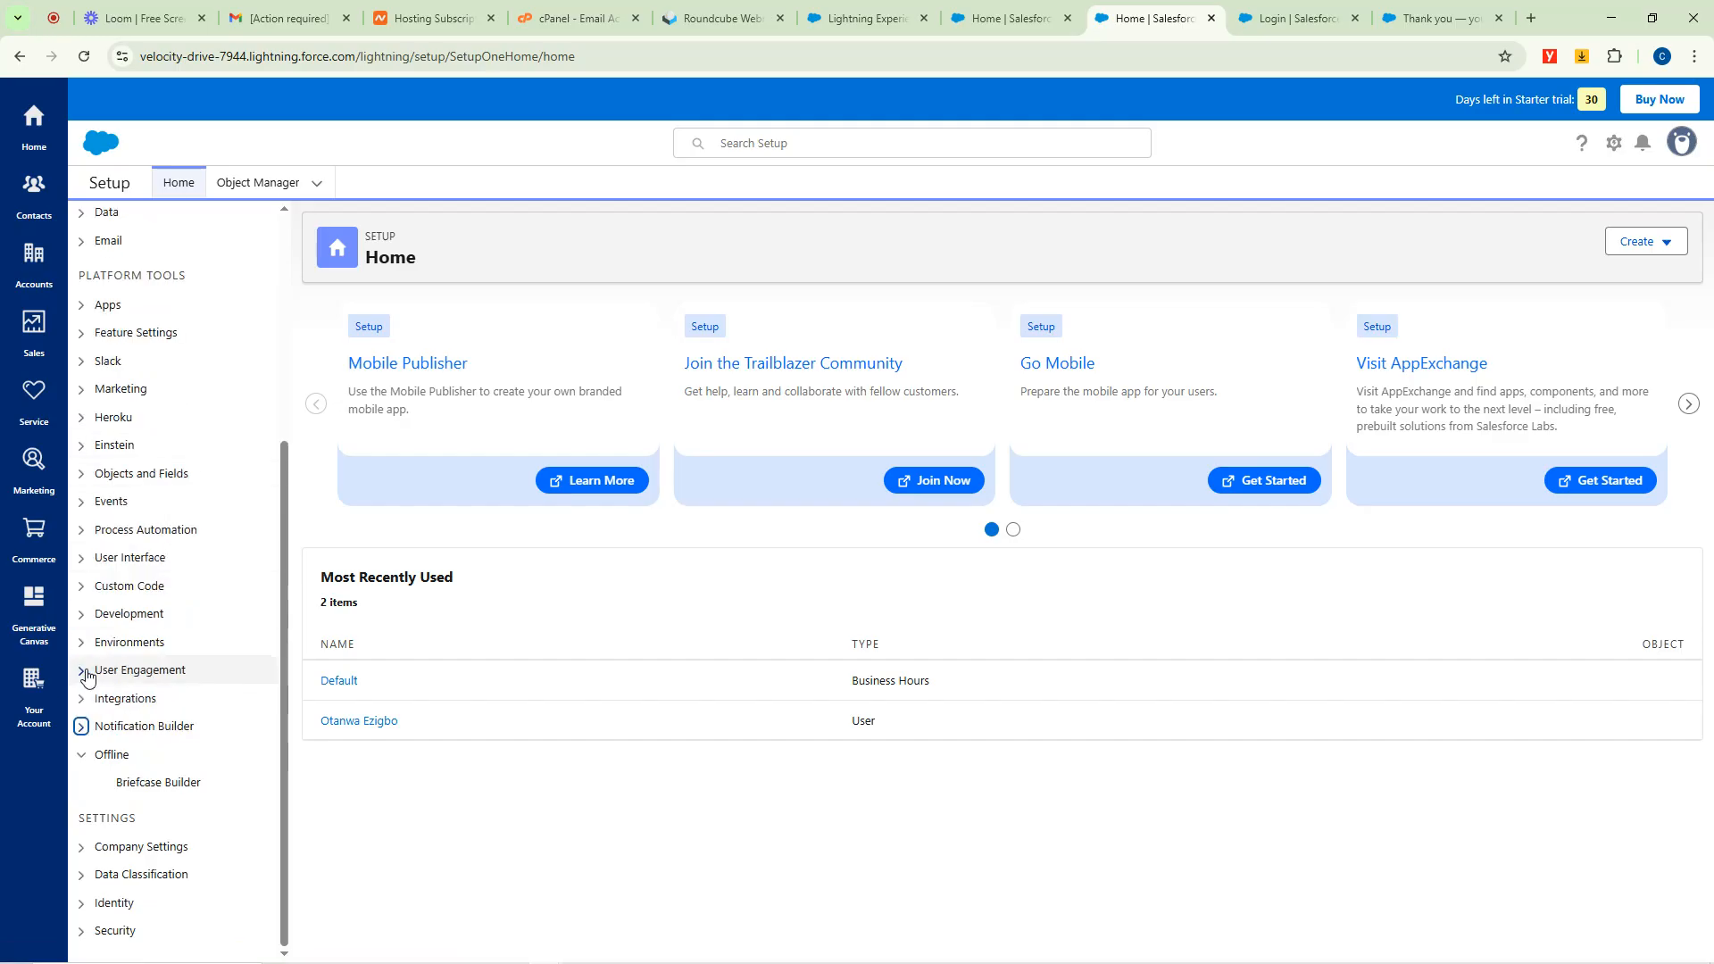
pyautogui.click(81, 756)
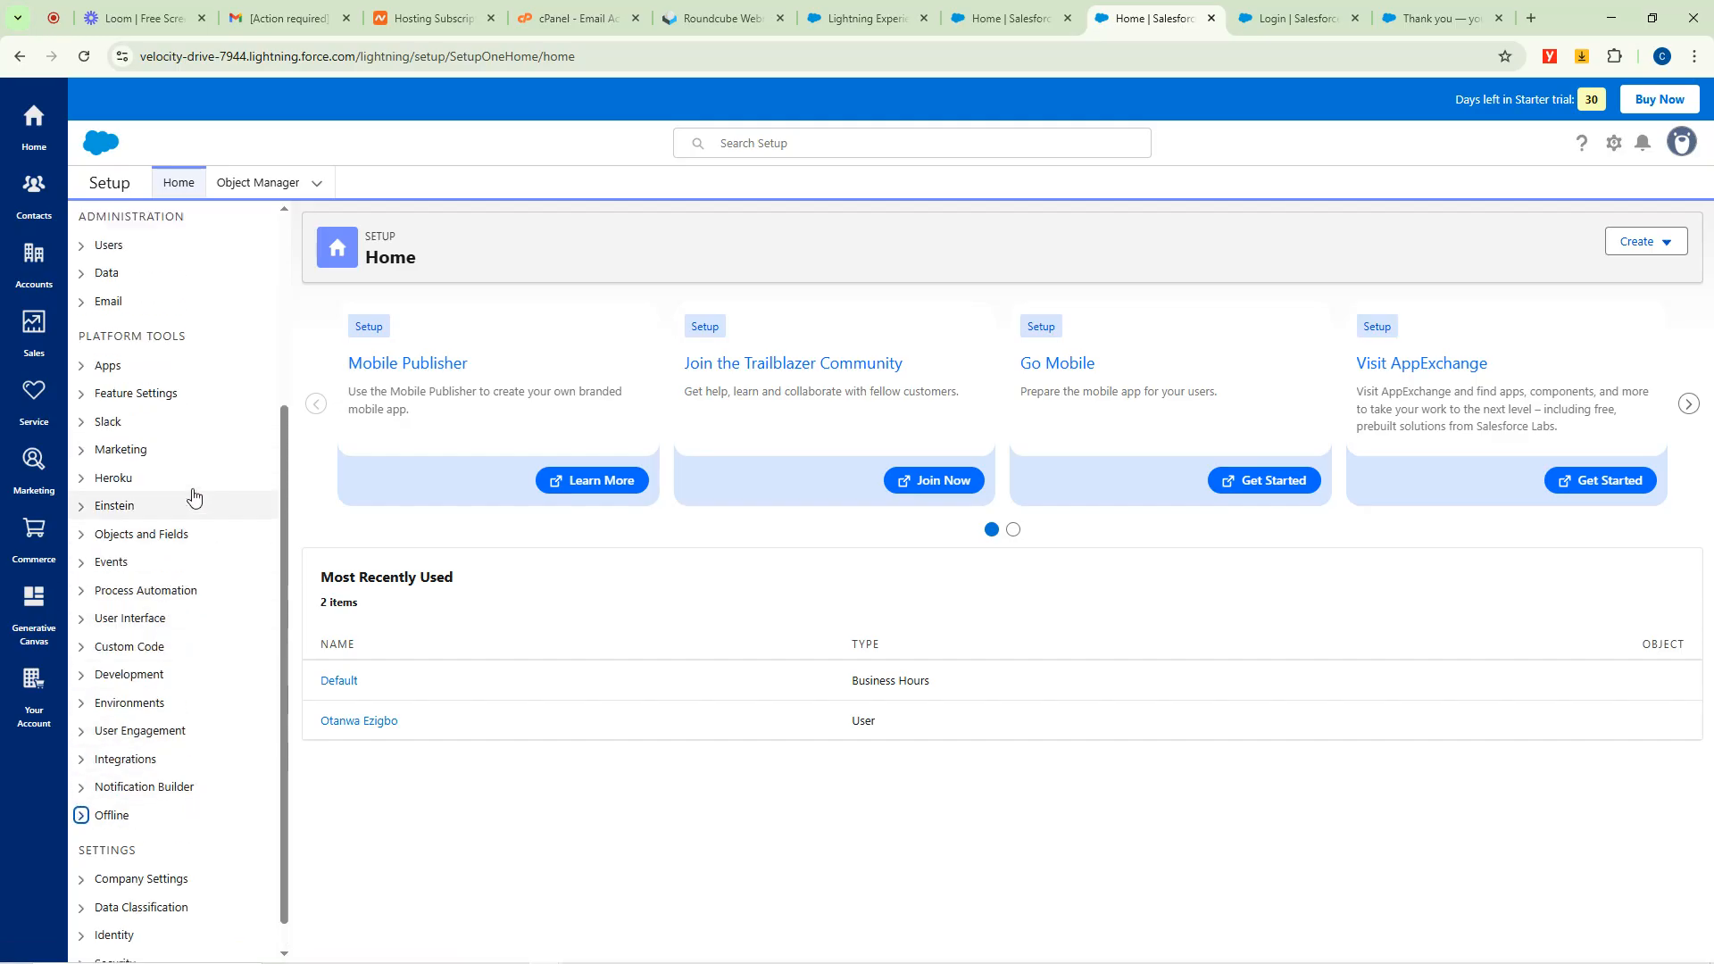
pyautogui.scroll(4, 194, 497)
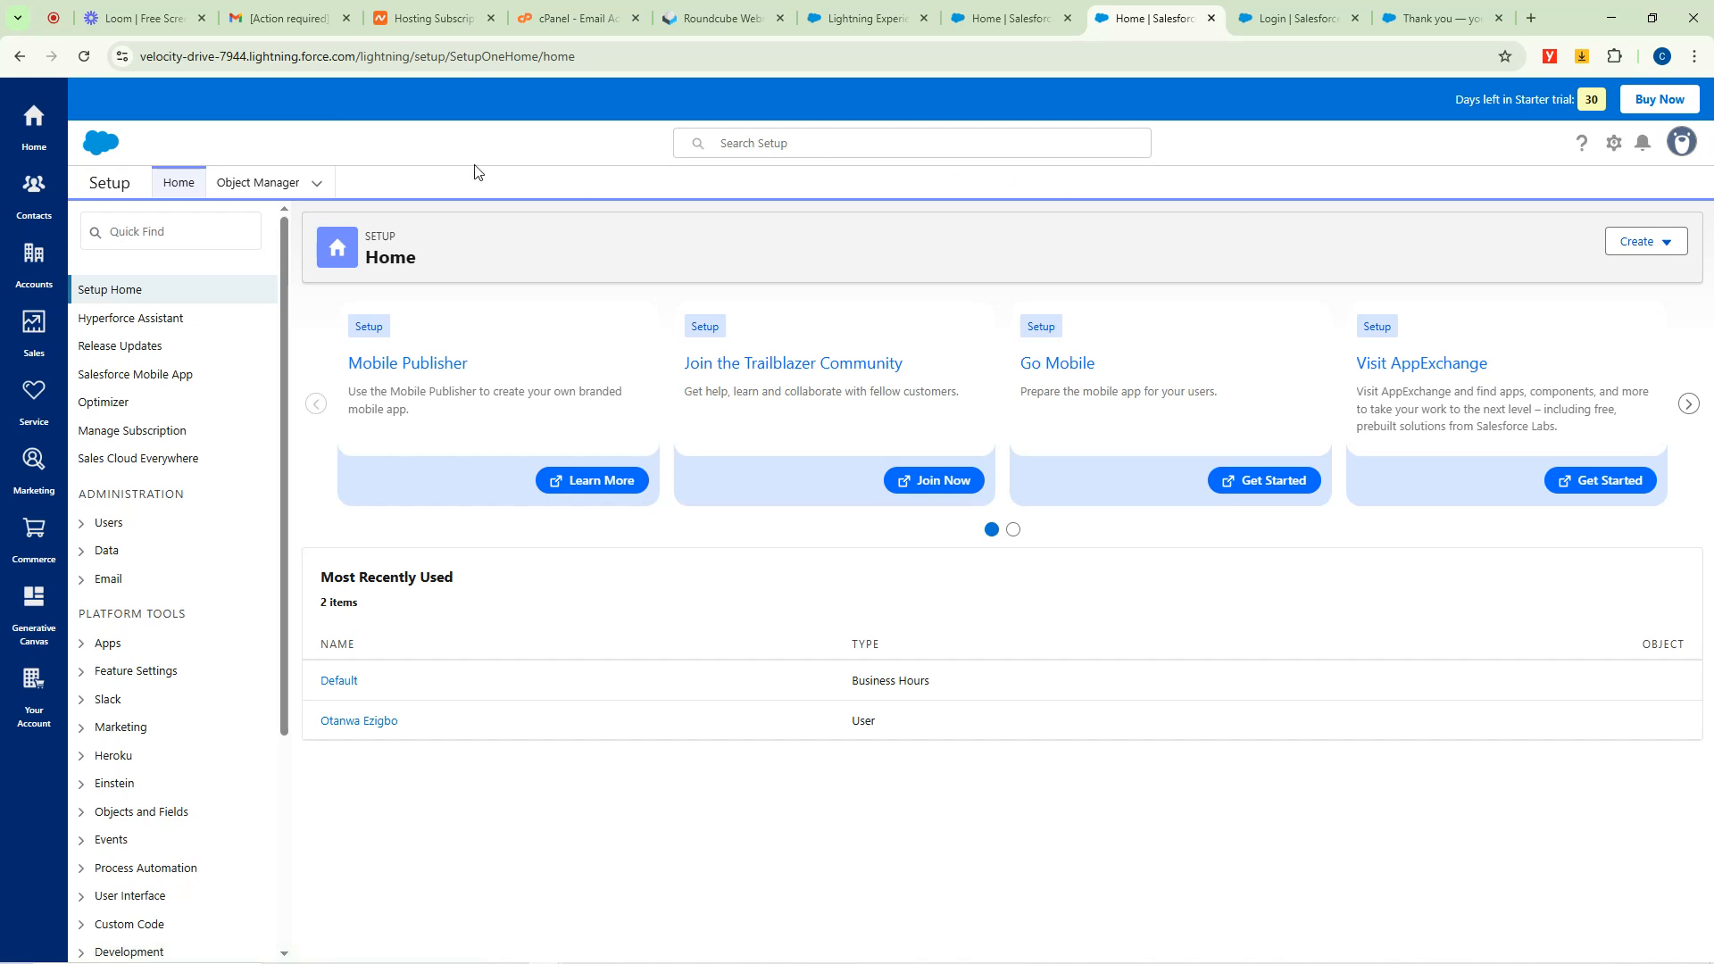
# Check the Loom library tab, then return to Salesforce Home and close Quick Settings.
pyautogui.click(170, 17)
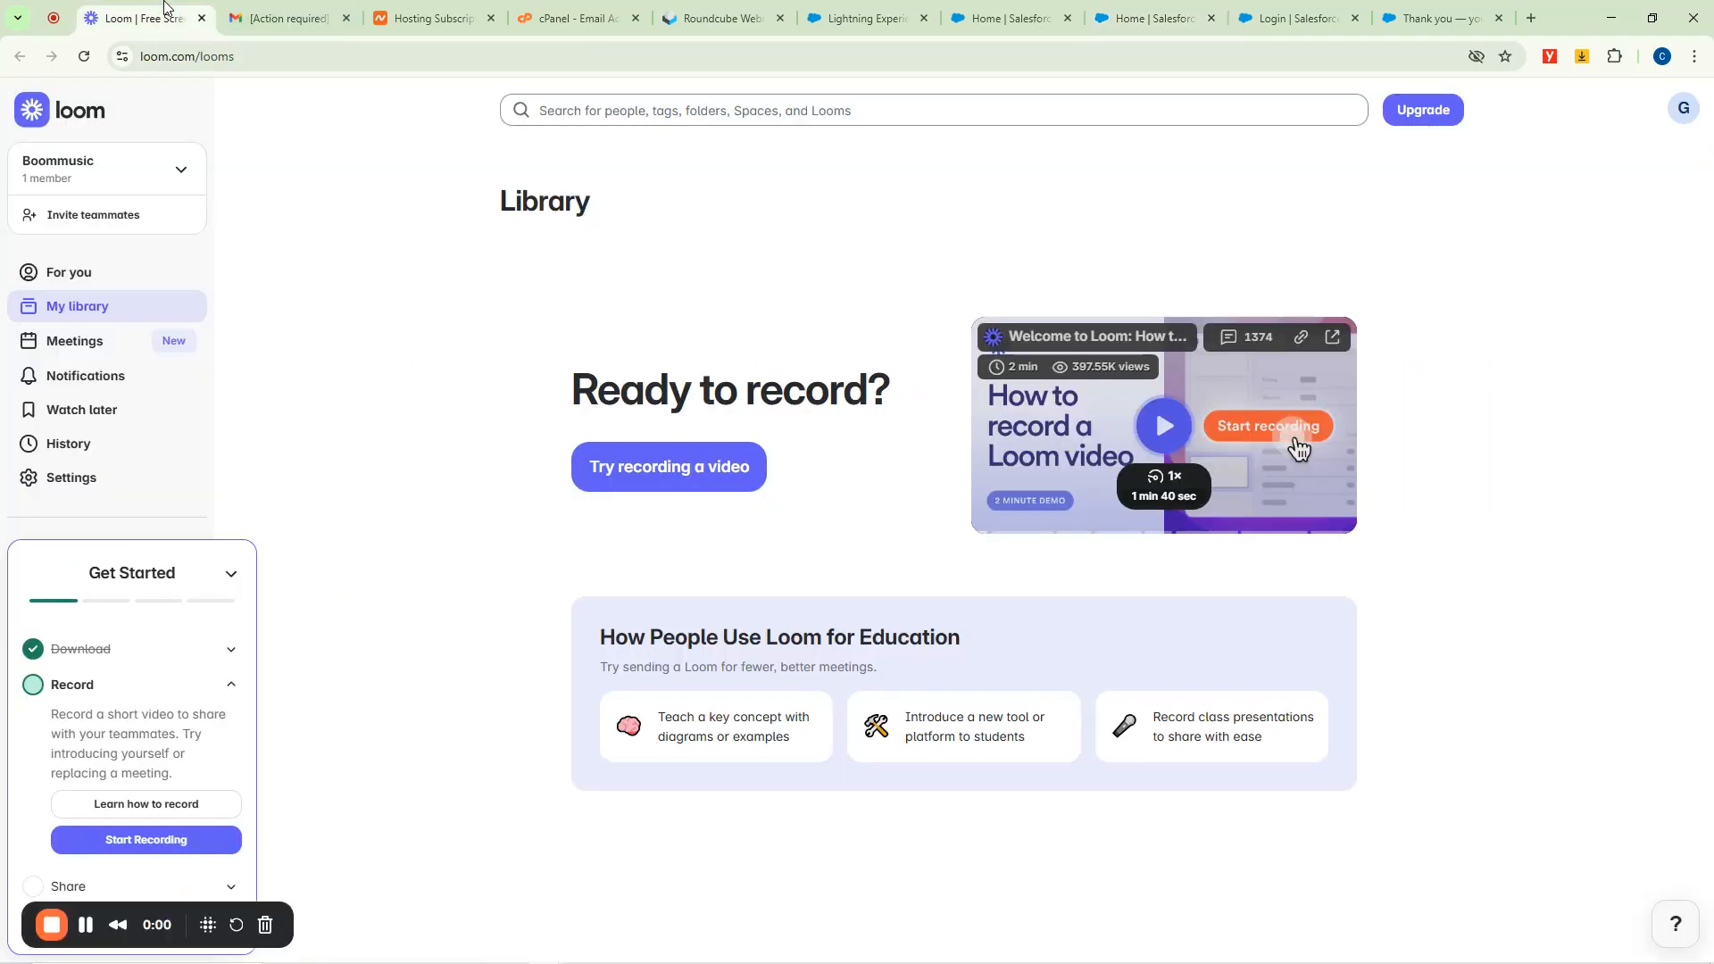
pyautogui.click(1014, 8)
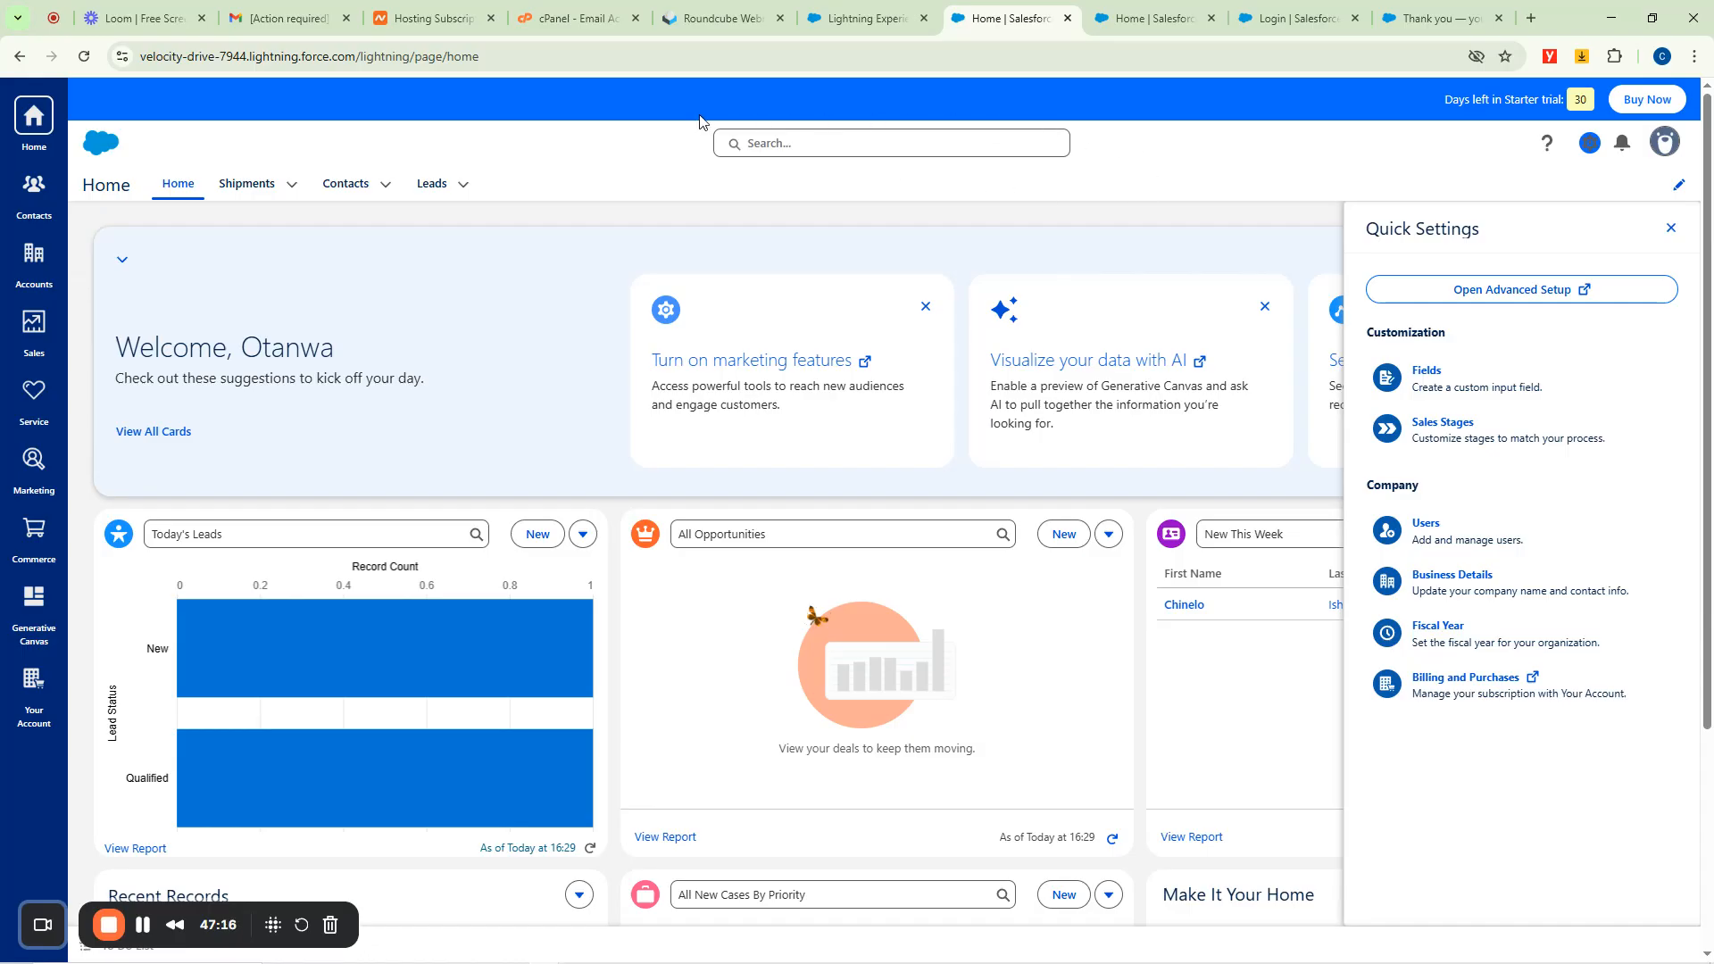
pyautogui.click(1672, 228)
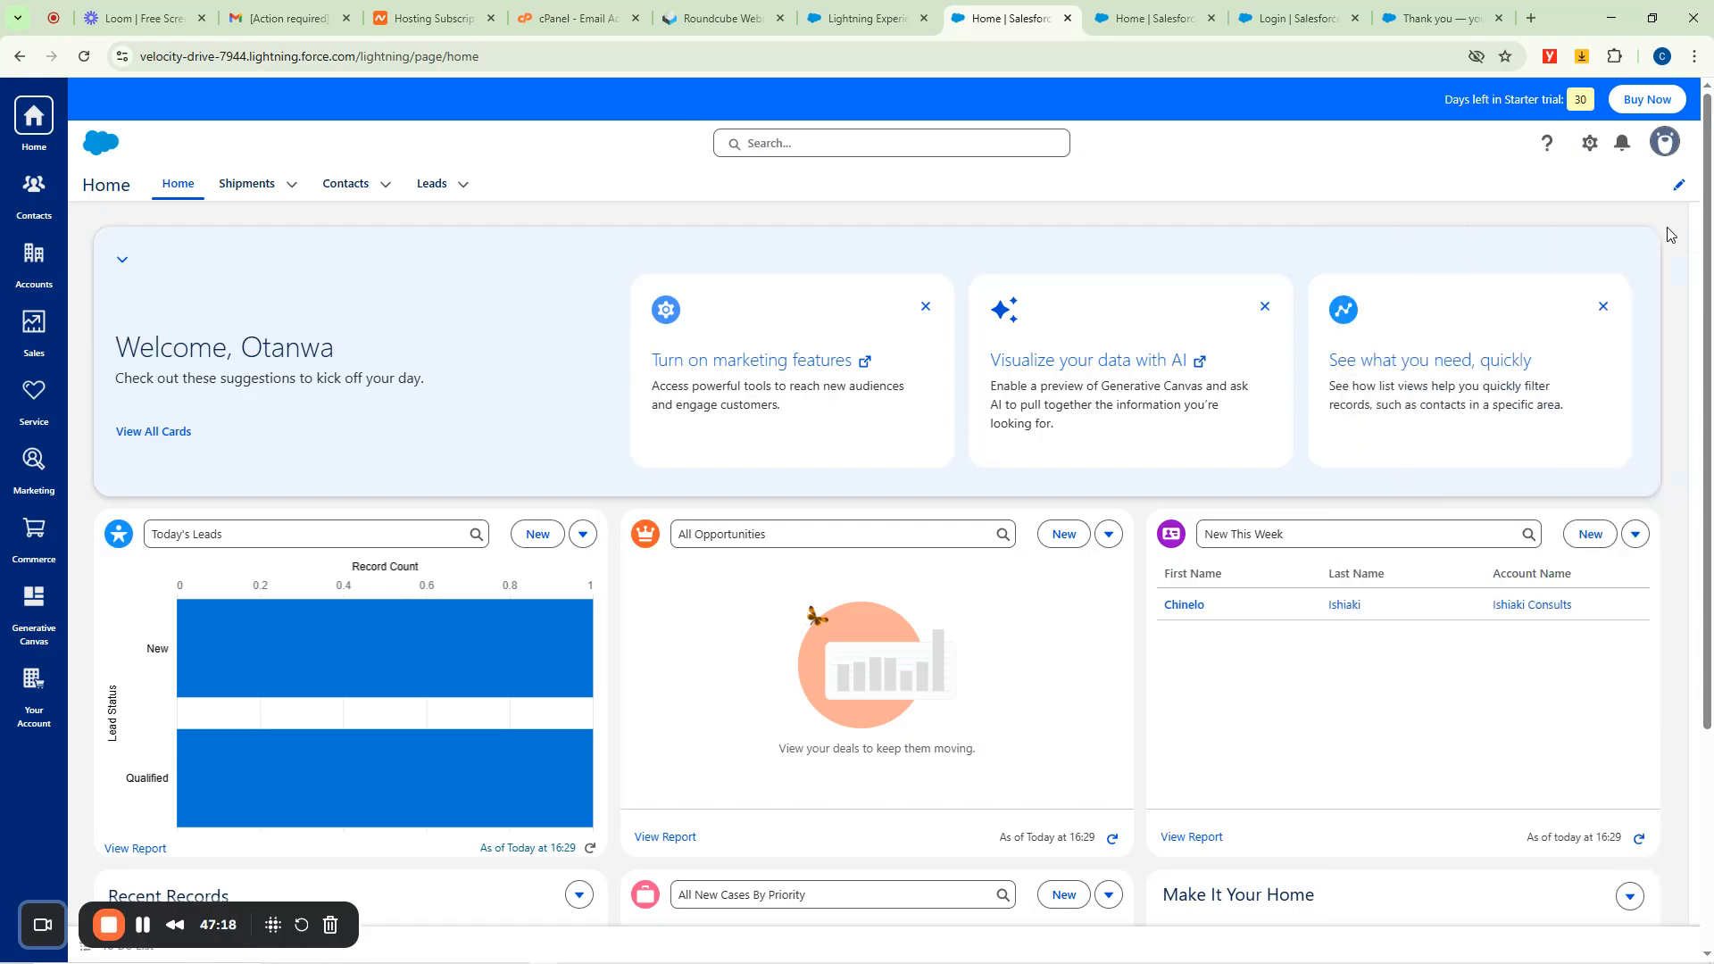